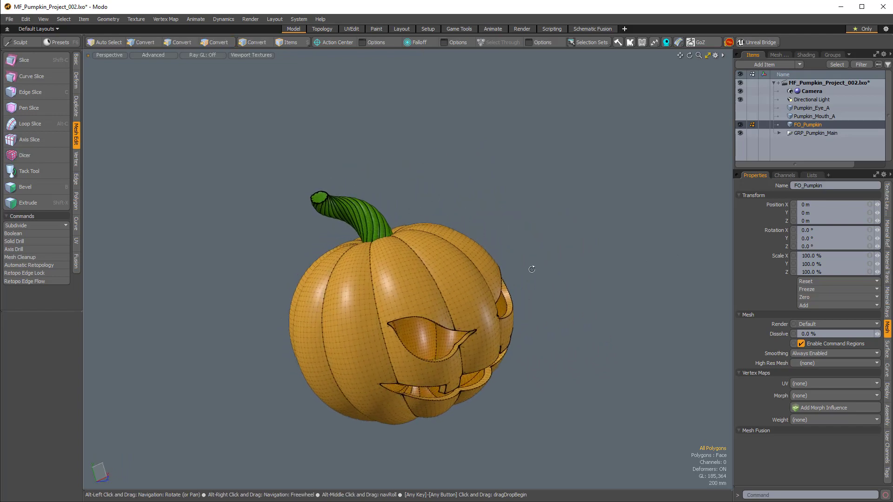
Step: Examine the finished carved pumpkin model, its stem and face cut-outs, from several angles
alt+drag(531, 269, 371, 315)
alt+drag(504, 257, 474, 320)
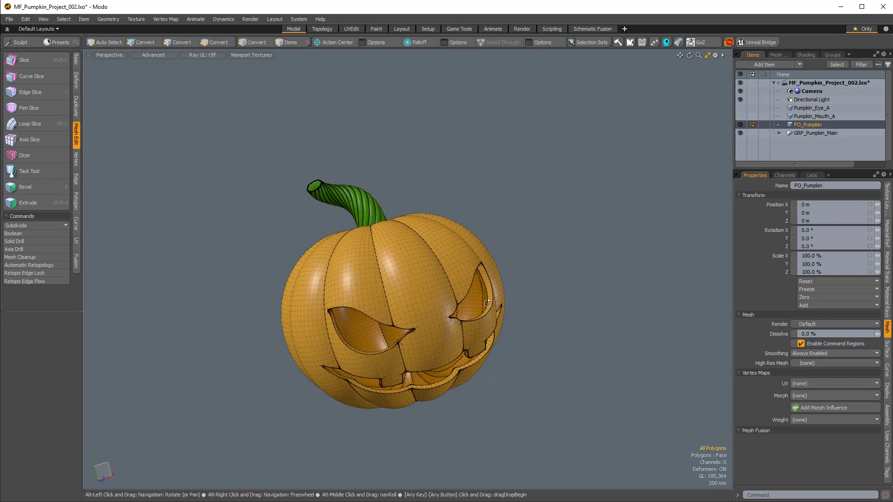
alt+drag(479, 298, 414, 243)
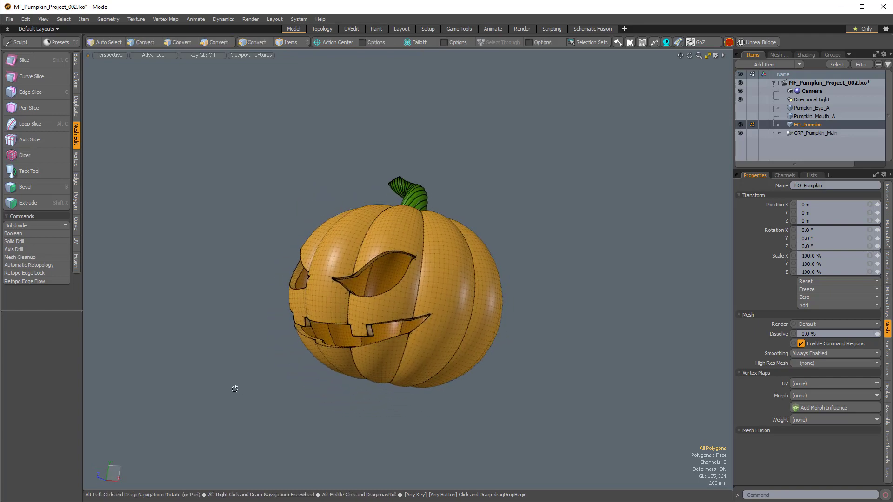
alt+drag(509, 297, 407, 246)
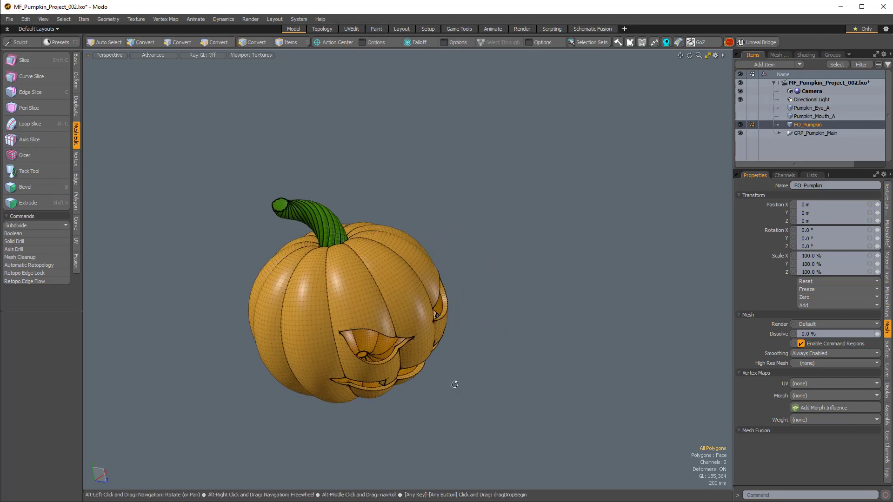
alt+drag(440, 276, 422, 213)
alt+drag(333, 199, 481, 303)
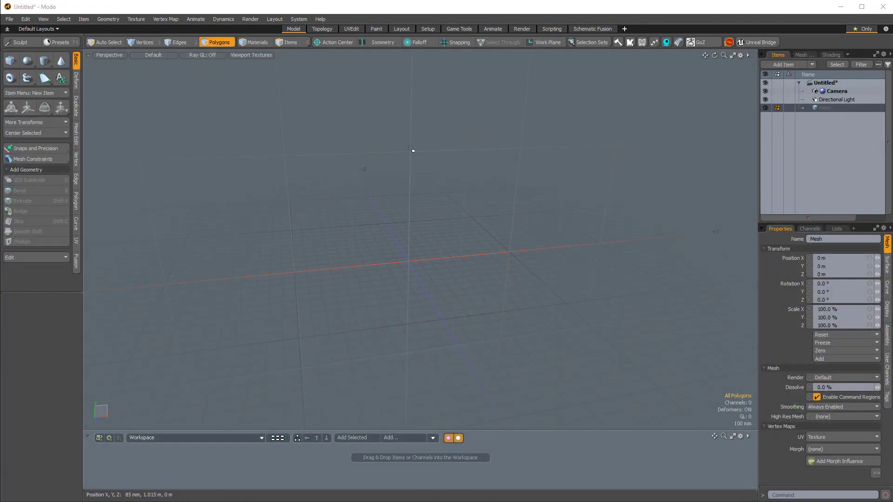
Step: Create a 1 m unit cube at the origin of the empty scene
alt+drag(429, 304, 391, 235)
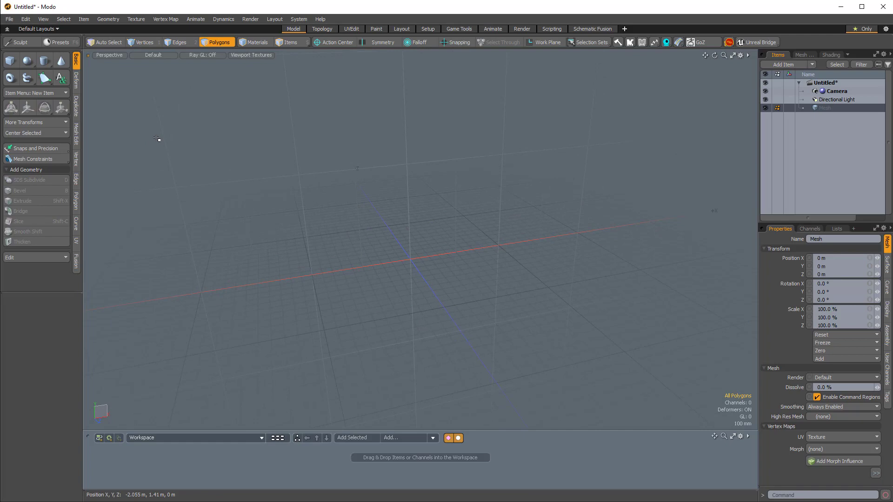
shift+click(12, 63)
alt+drag(486, 284, 534, 304)
ctrl+alt+drag(439, 255, 378, 198)
key(3)
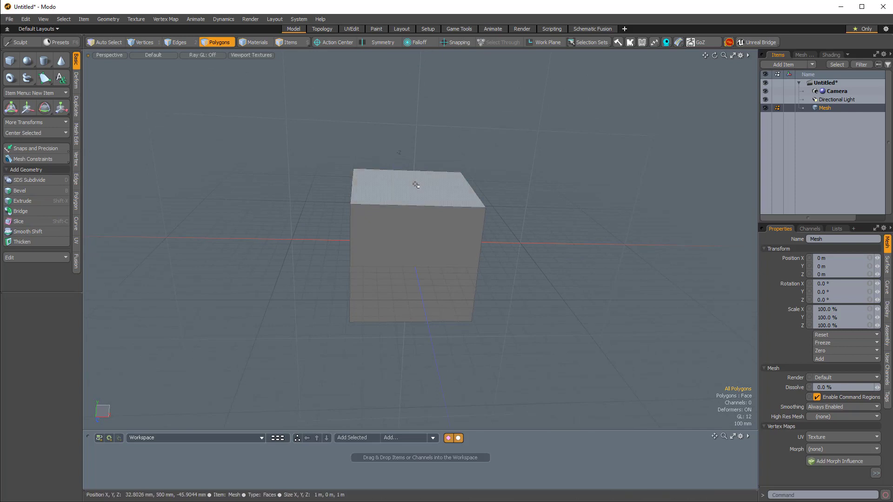
Step: Scale the cube to 190% in Y to make it a tall box
key(r)
alt+drag(468, 279, 410, 158)
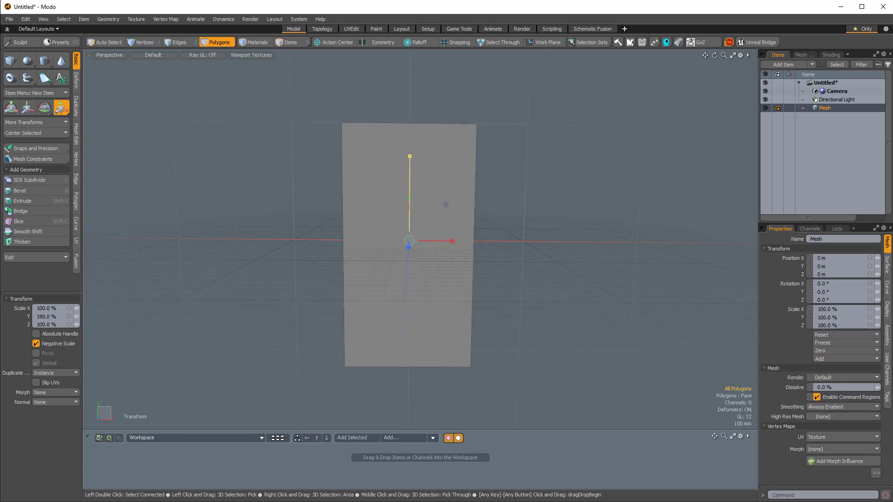
alt+drag(435, 212, 526, 276)
Step: Loop-slice the box's vertical edges once in Uniform mode to add a horizontal edge loop at mid-height
key(2)
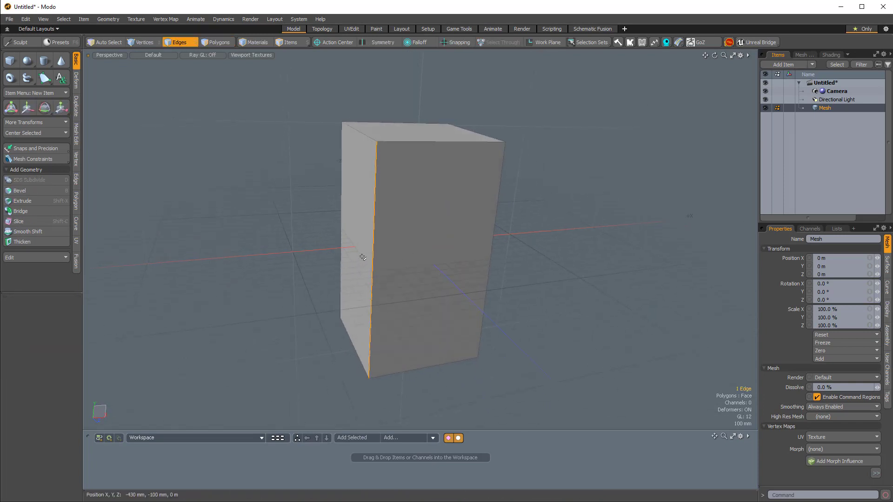
key(alt+c)
alt+drag(510, 291, 438, 275)
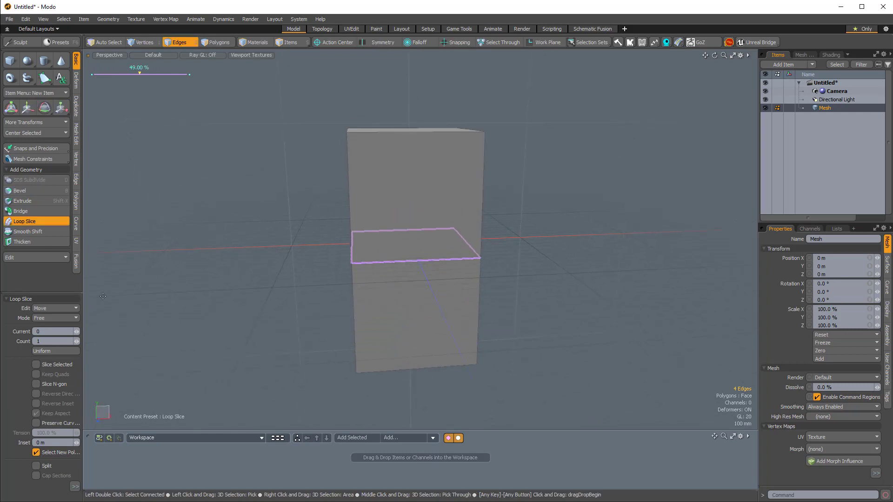
click(39, 321)
click(40, 326)
mouse_move(379, 289)
alt+mouse_down()
mouse_move(437, 319)
mouse_move(376, 292)
alt+mouse_up()
alt+drag(442, 280, 453, 286)
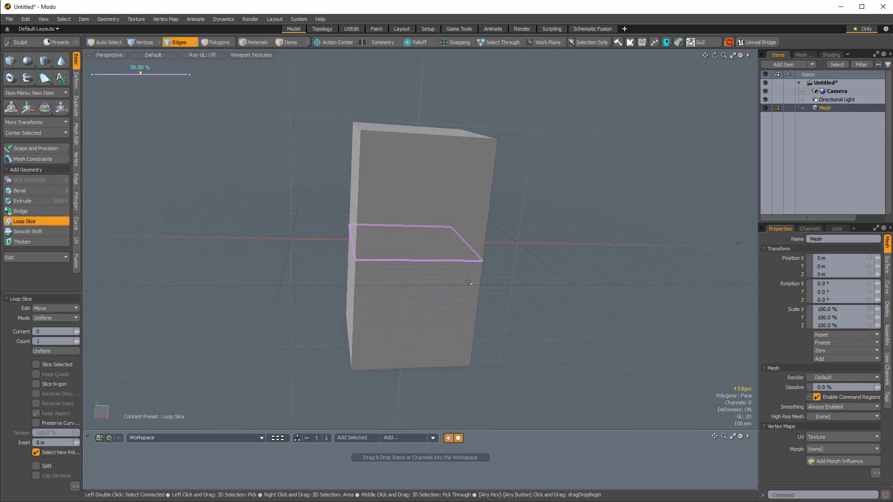
Step: Move the middle edge loop outward along Z and scale it to 130% in X
key(w)
alt+drag(435, 247, 465, 255)
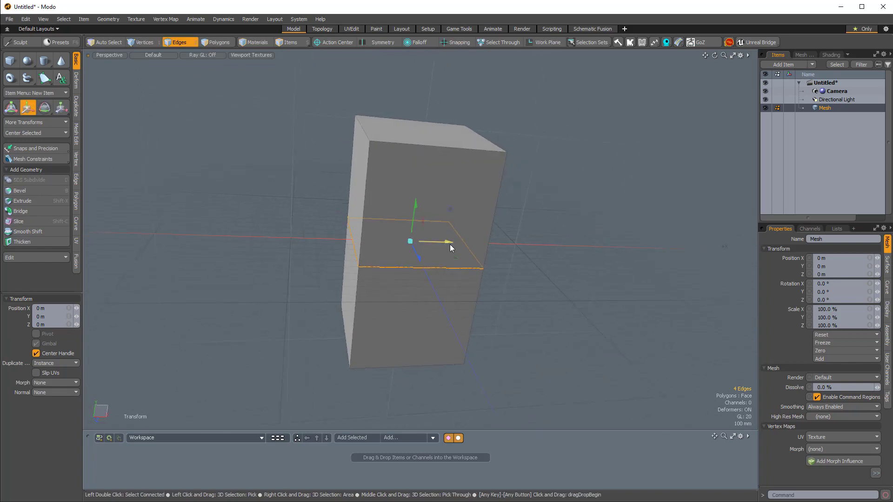
alt+drag(484, 365, 325, 297)
key(r)
alt+drag(453, 274, 430, 262)
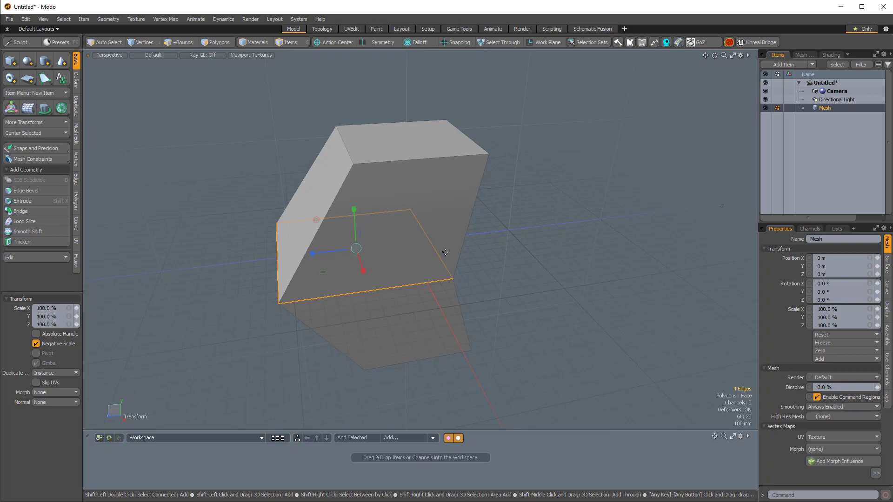
Step: Convert the mesh to Catmull-Clark subdivision surfaces and switch to polygon mode with nothing selected
key(shift+Tab)
alt+drag(508, 277, 476, 182)
key(3)
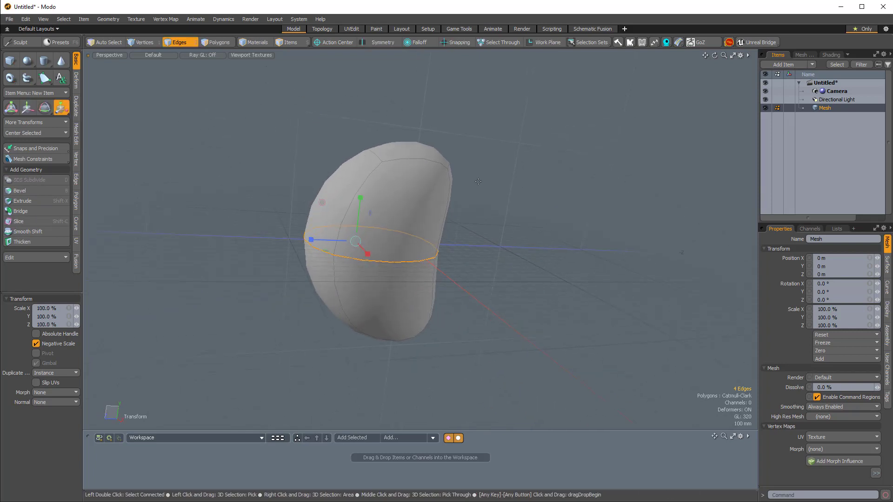
click(504, 197)
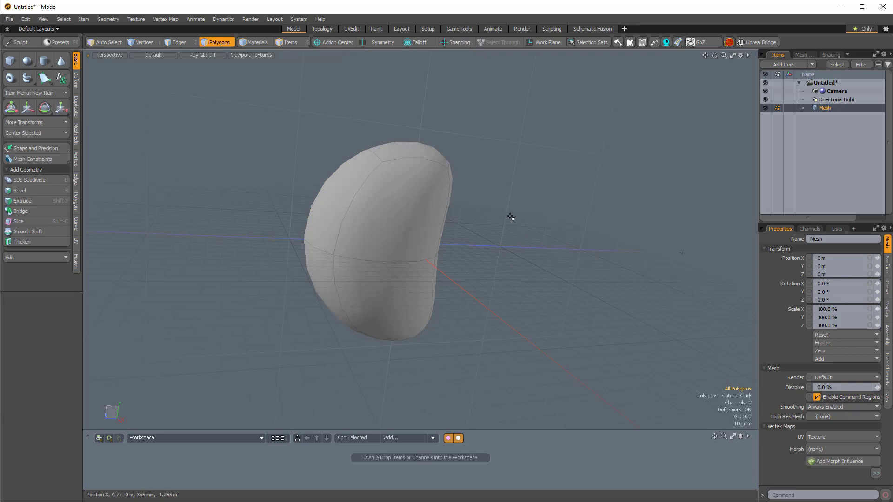
Step: Move the whole mesh 310 mm along Z, away from the origin
key(w)
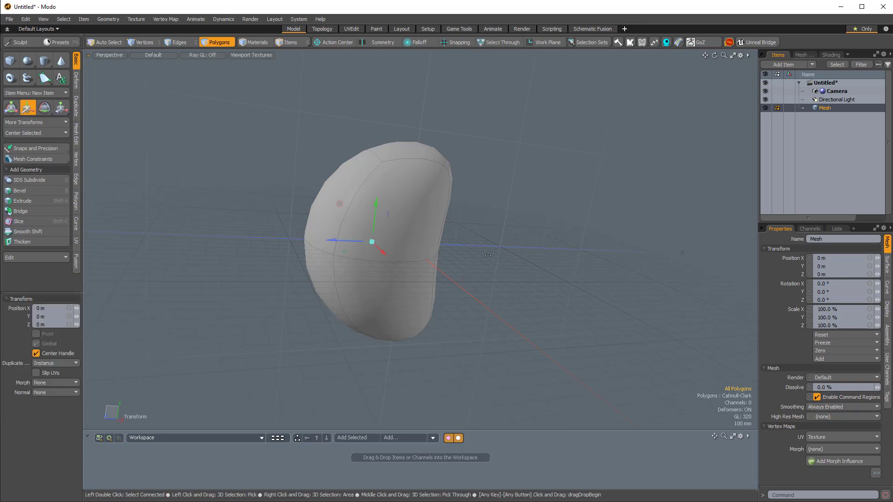
alt+drag(422, 230, 299, 238)
alt+drag(396, 146, 423, 200)
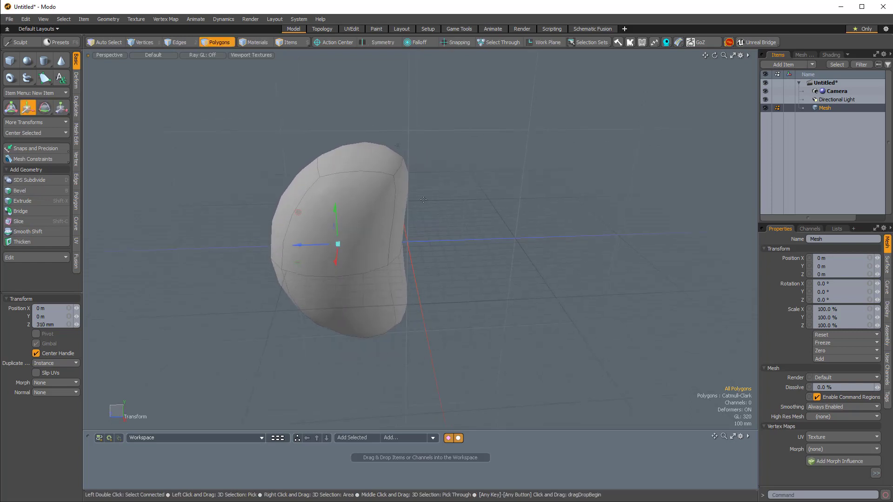
key(q)
alt+drag(425, 130, 425, 241)
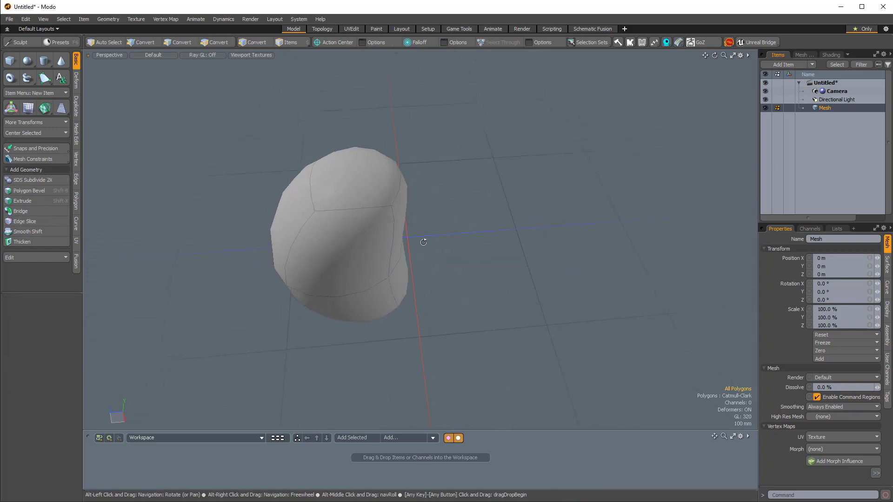
Step: Select the polygons at the mesh's top and bottom ends and ready them for rotation with the default action center
click(393, 187)
alt+drag(400, 342, 378, 209)
shift+click(375, 311)
alt+drag(376, 311, 542, 279)
key(alt+a)
key(e)
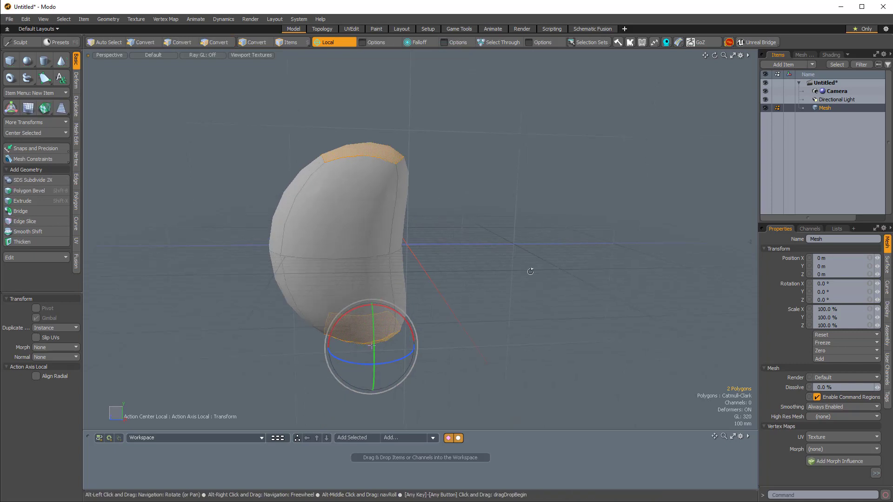
key(alt+a)
alt+drag(499, 233, 501, 260)
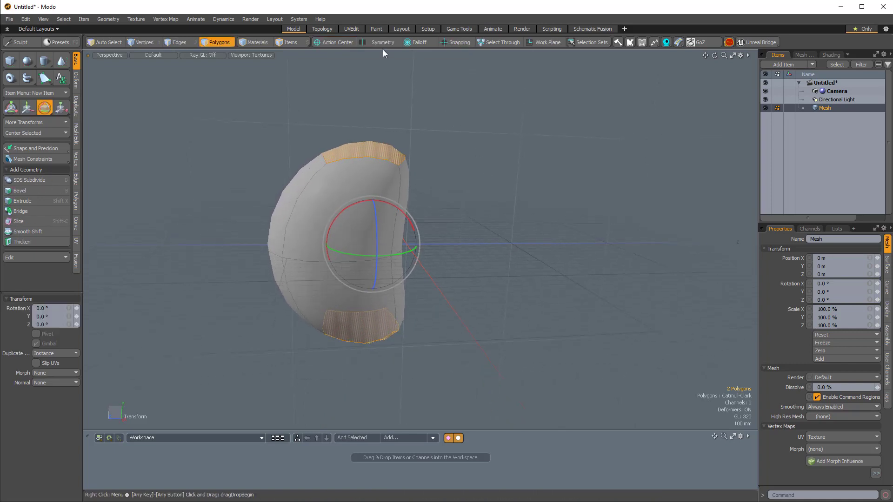
Step: Turn on symmetry across the Y axis
click(384, 43)
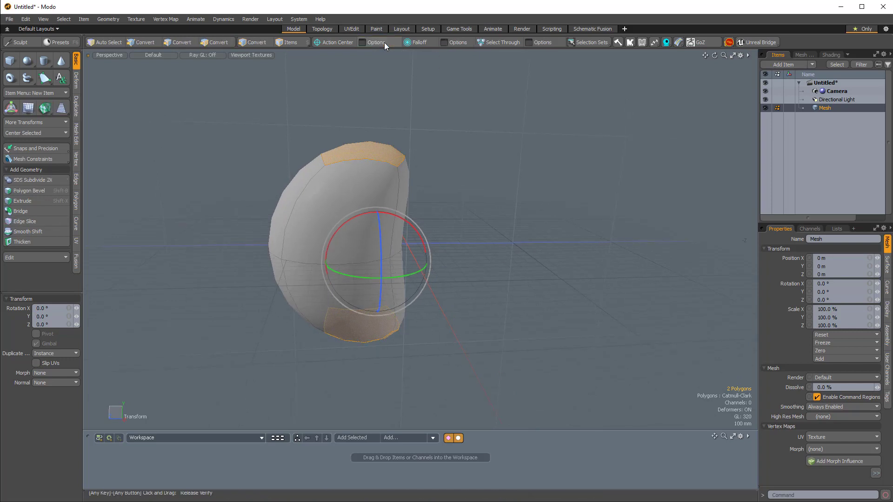
right_click(382, 42)
drag(377, 59, 609, 81)
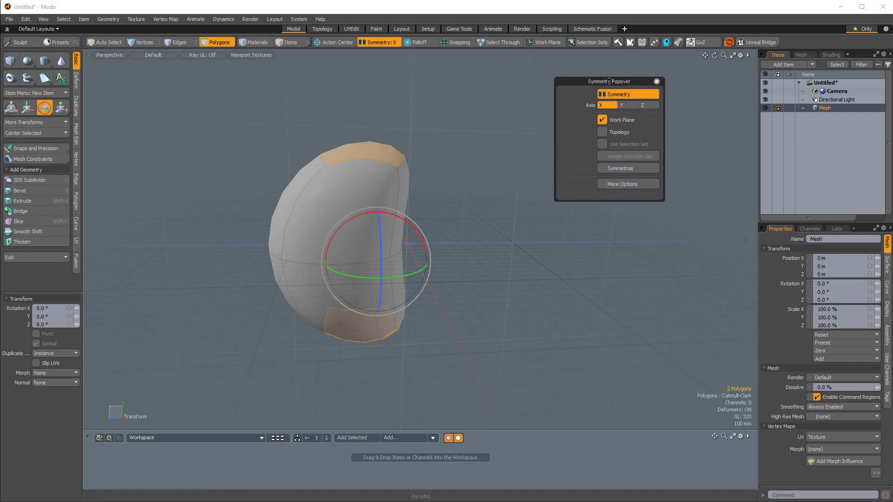
click(627, 105)
Step: Rotate the end polygons symmetrically toward the inner side and move them -600 mm in Z
drag(421, 122, 443, 136)
key(w)
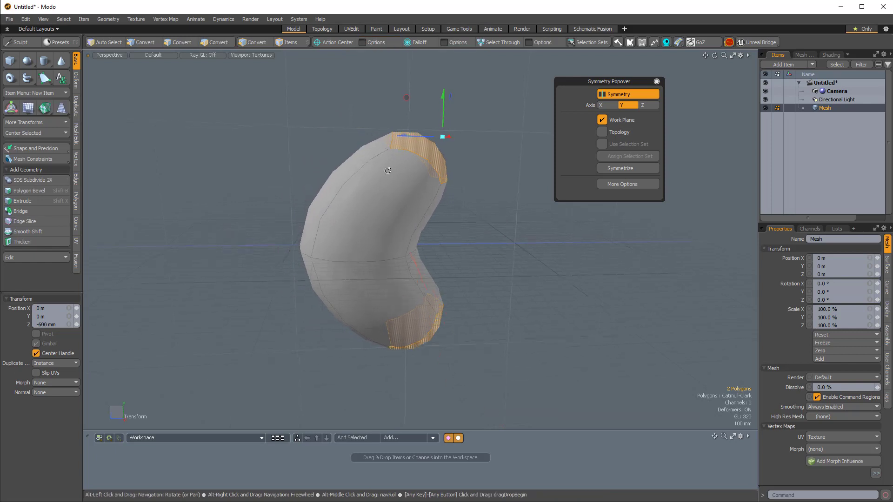
alt+drag(393, 156, 417, 204)
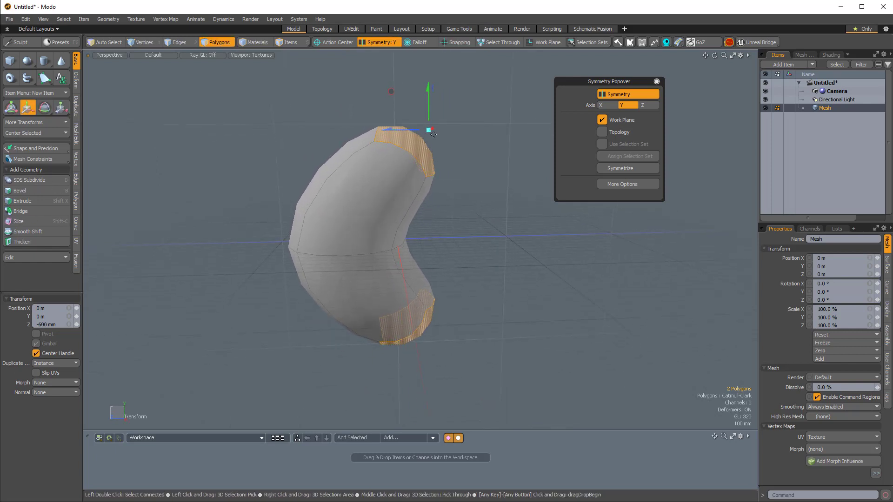
Step: Rotate the end polygons symmetrically by about -8.5° around X
key(e)
drag(422, 83, 410, 87)
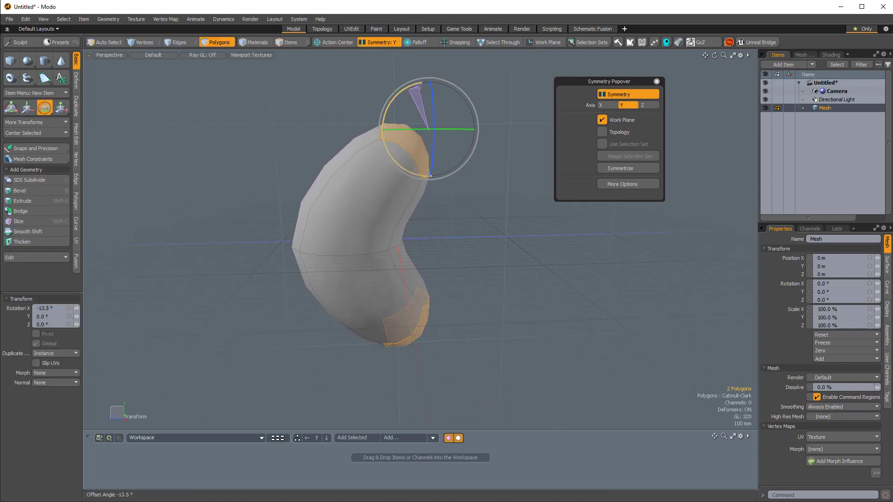
alt+drag(461, 300, 455, 299)
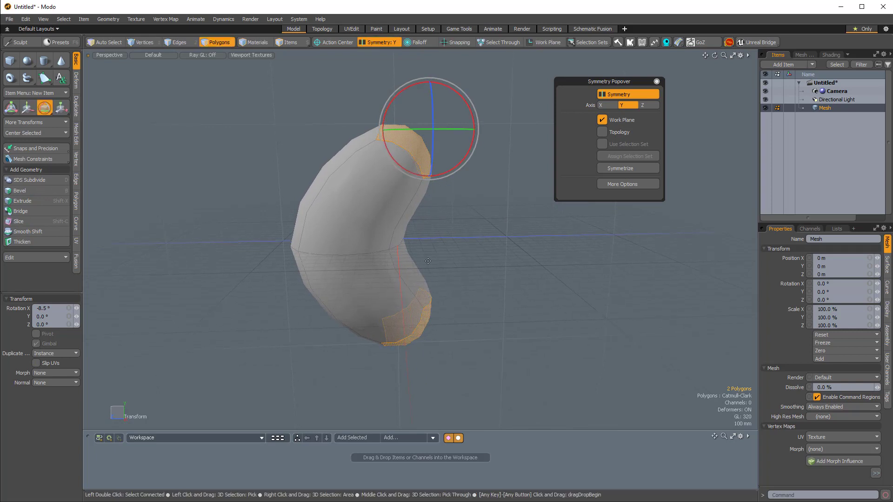
Step: Select the horizontal edge loop at the middle of the mesh and scale it to 107% in X and Z
key(2)
double_click(375, 254)
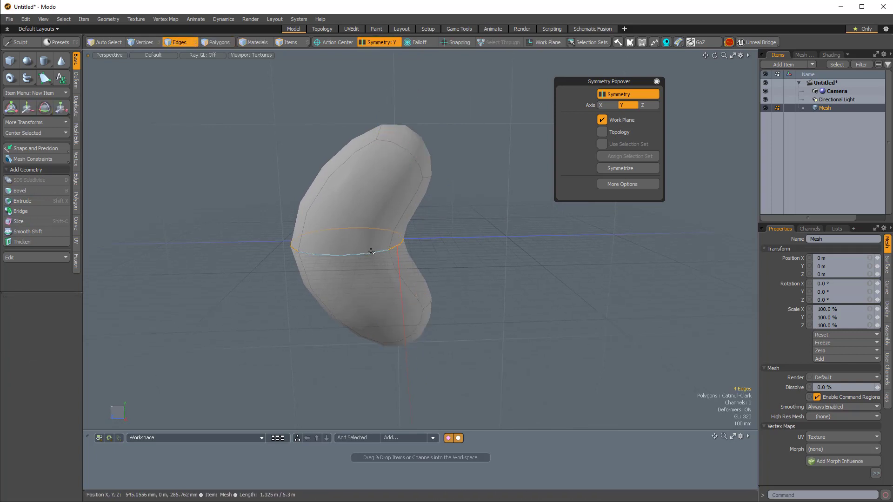
key(w)
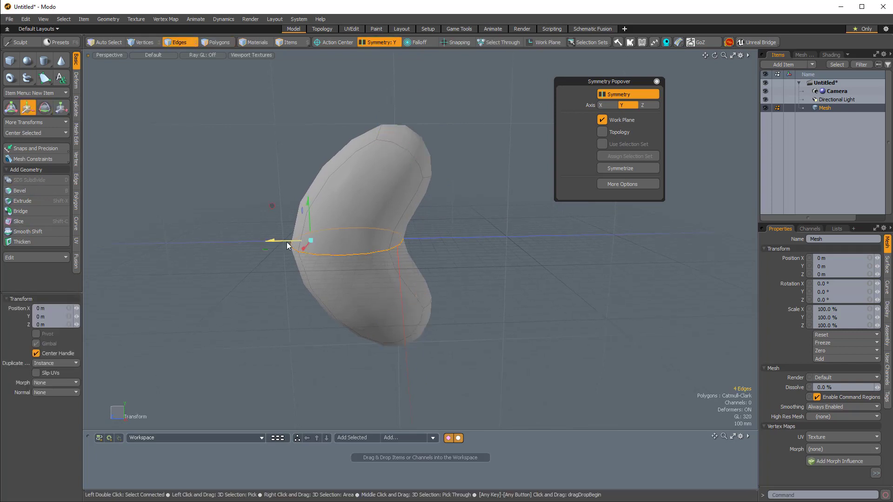
key(r)
alt+drag(518, 160, 528, 187)
drag(261, 271, 267, 271)
alt+drag(317, 203, 352, 171)
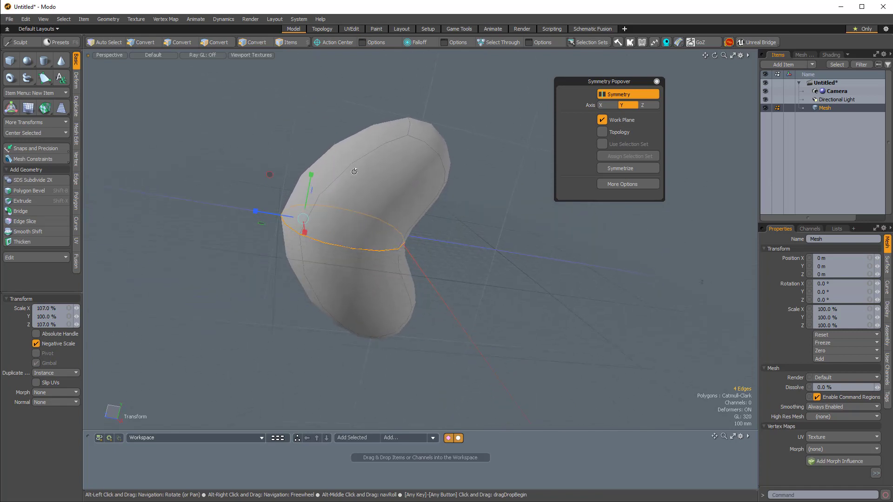
key(space)
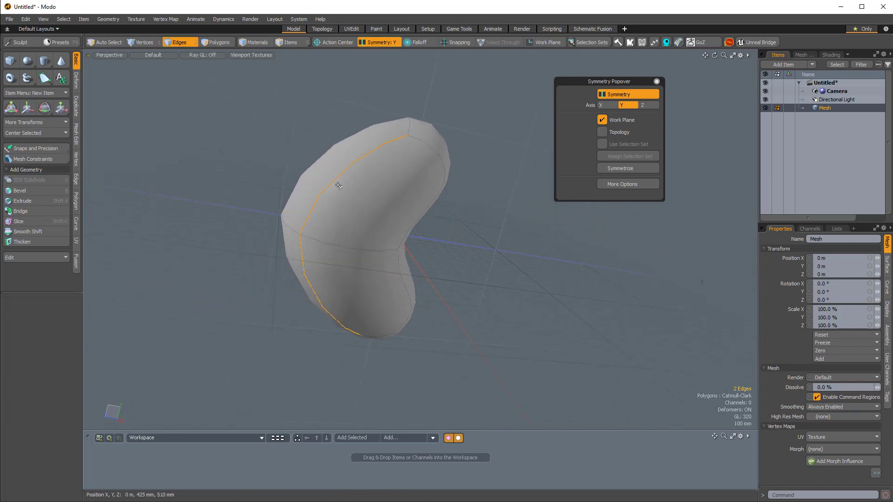
Step: Add one uniform loop slice to each half of the curved mesh and move the new loops 290 mm in Z
key(alt+c)
click(349, 184)
alt+drag(439, 235, 293, 206)
alt+drag(372, 245, 387, 221)
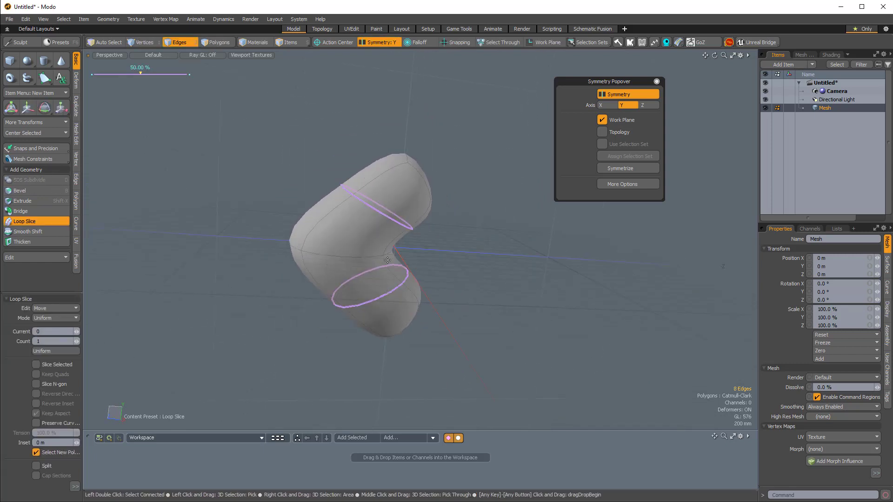
key(w)
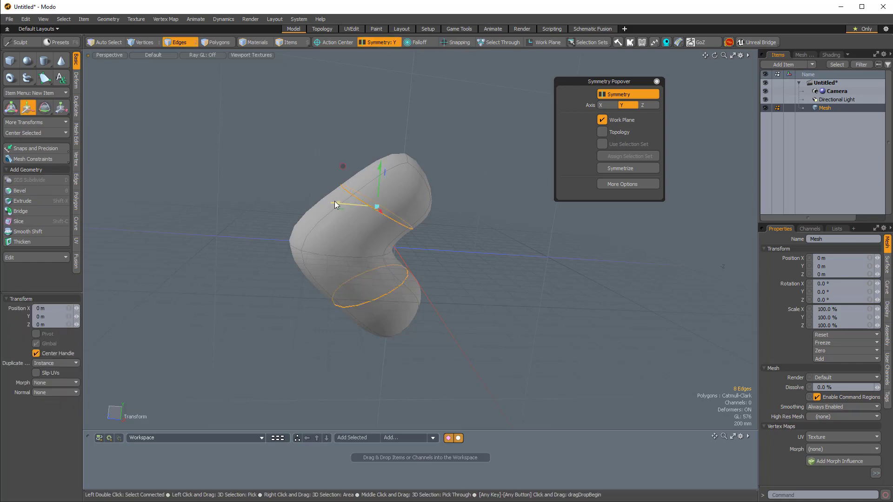
drag(335, 205, 311, 201)
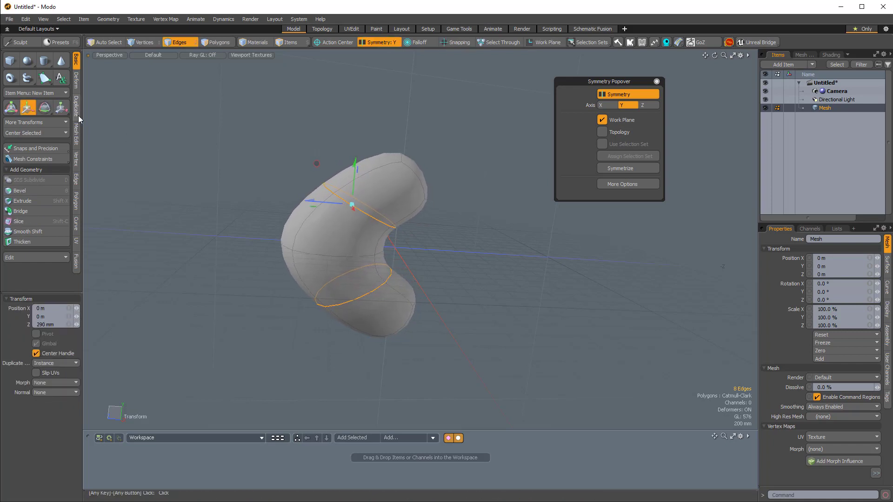
Step: Push the two new edge loops outward by about 377 mm to round the segment
click(76, 80)
click(31, 203)
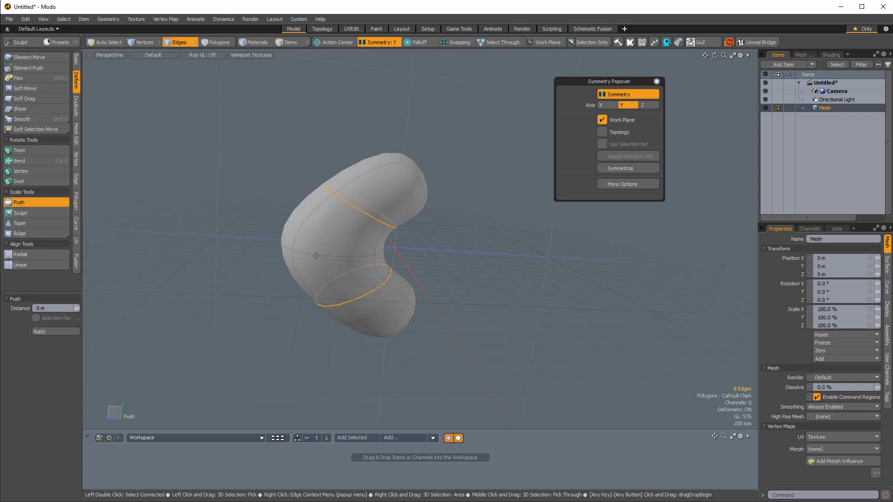
drag(357, 196, 393, 194)
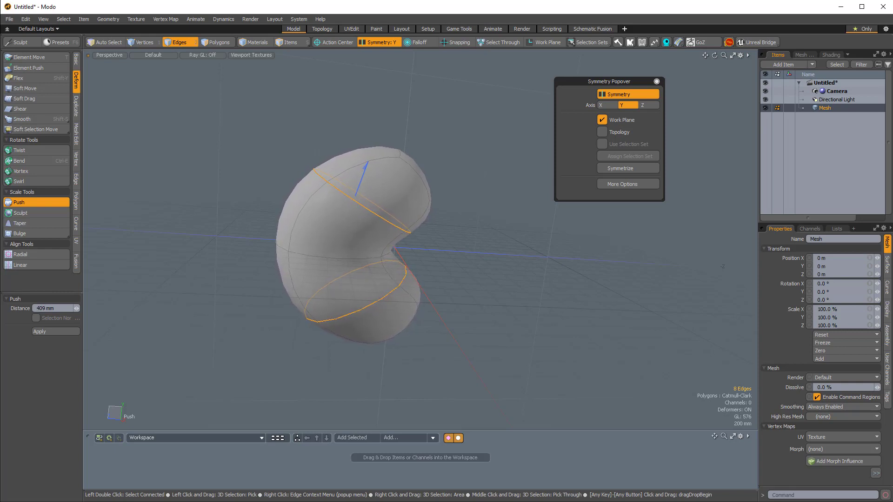
alt+drag(489, 210, 420, 247)
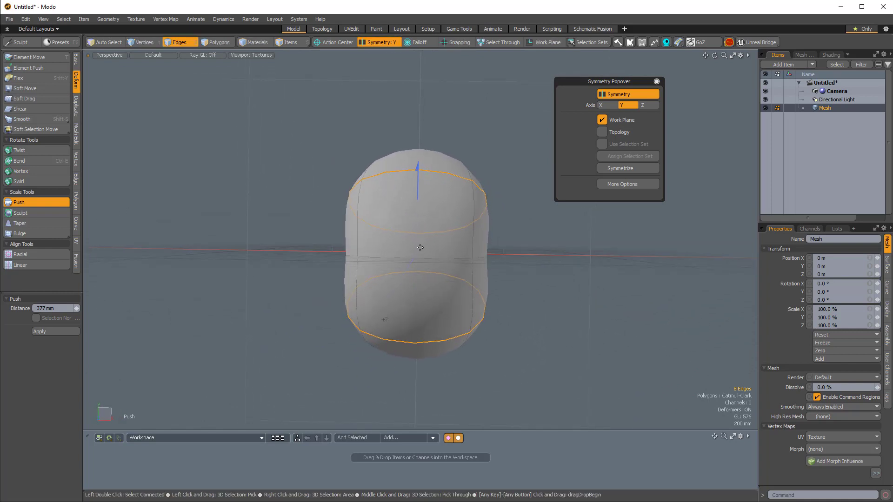
Step: Finish the push and scale up the horizontal edge loop at the middle of the mesh
key(space)
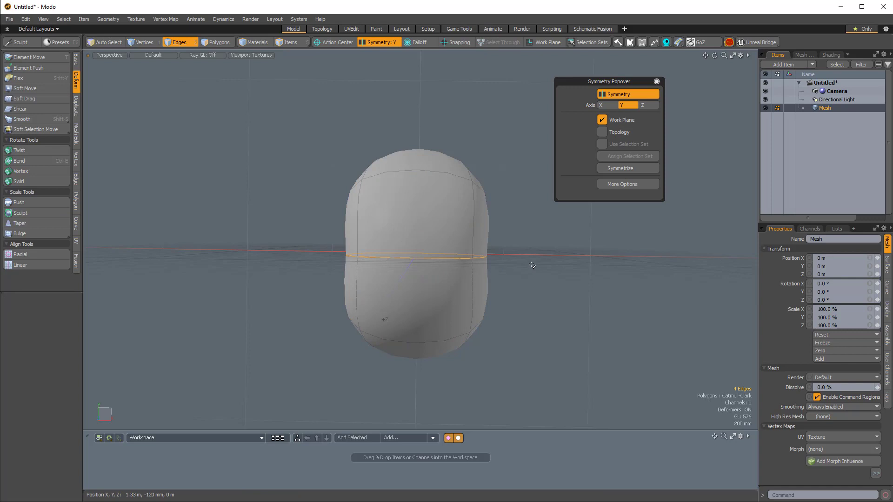
key(r)
alt+drag(530, 261, 527, 282)
drag(466, 285, 483, 285)
alt+drag(517, 311, 229, 267)
Step: Select the lengthwise and crosswise edge loops along the segment and scale them to 72% in X and 76.5% in Y and Z
double_click(315, 264)
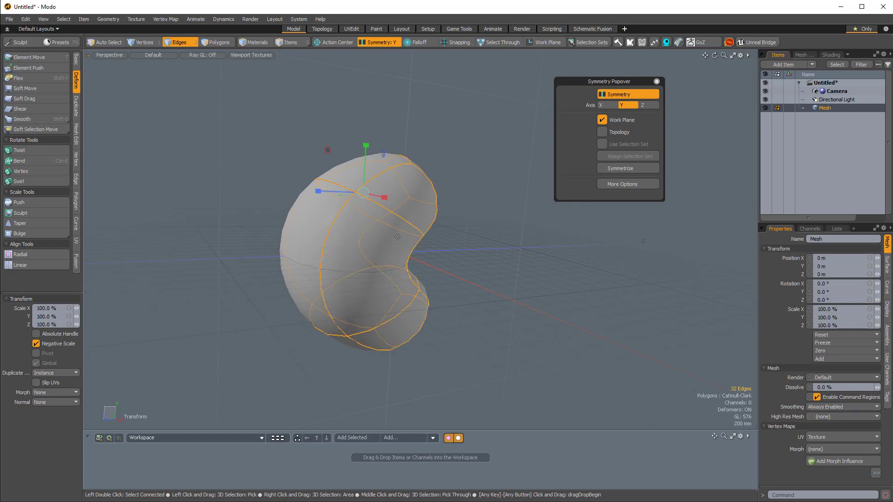
alt+drag(333, 220, 448, 275)
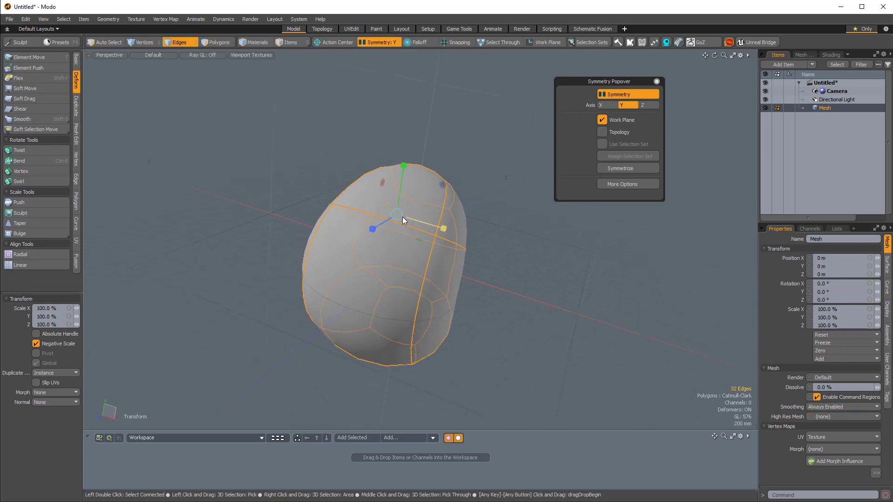
drag(403, 220, 516, 329)
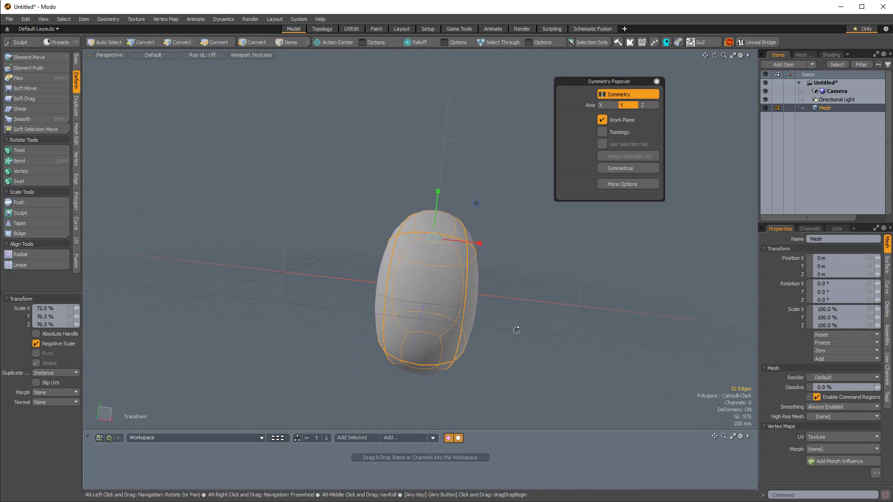
Step: Move the middle horizontal edge loop 20 mm in Z and clear the edge selection
key(space)
key(e)
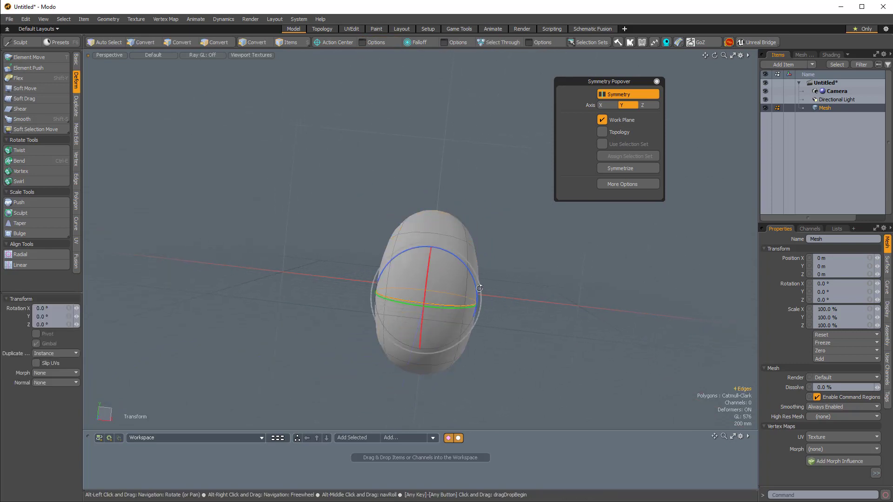
alt+drag(452, 279, 449, 325)
key(r)
alt+drag(516, 320, 578, 308)
alt+drag(507, 319, 457, 282)
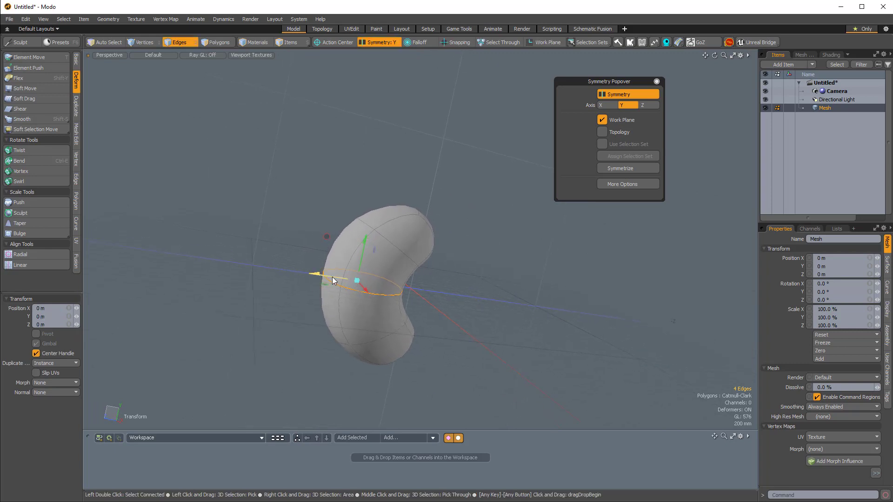
alt+drag(311, 274, 382, 202)
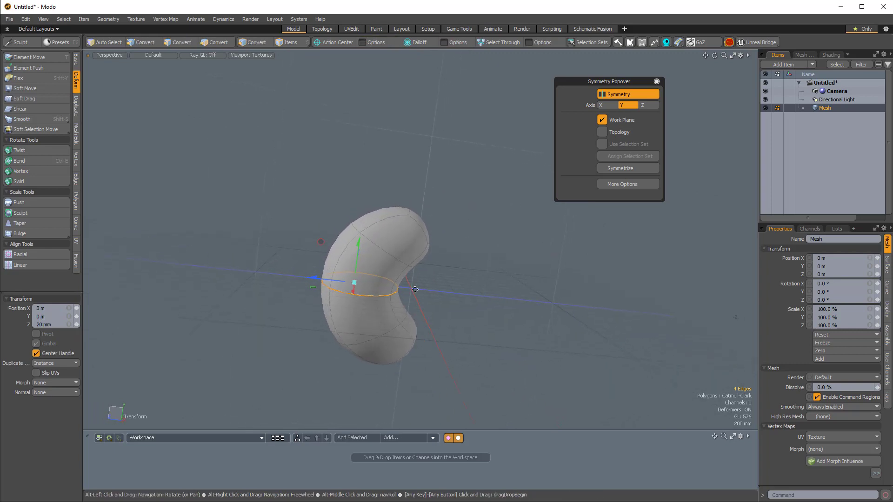
alt+drag(470, 308, 464, 273)
key(q)
click(464, 274)
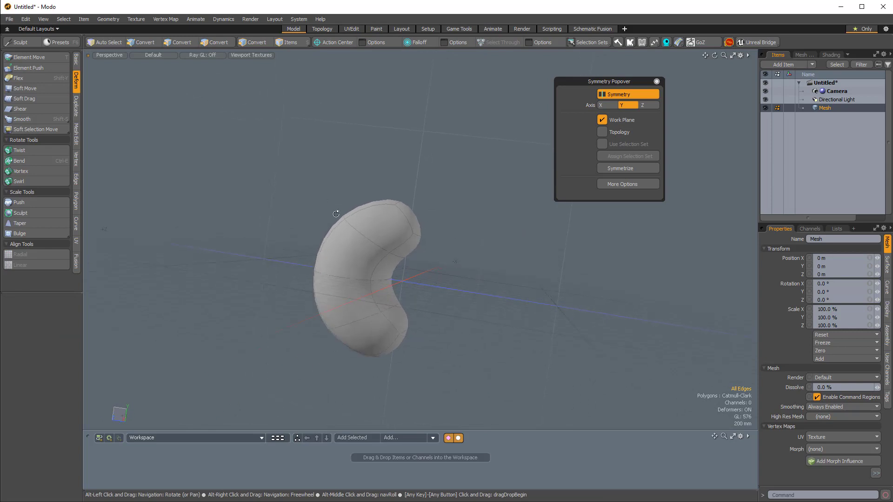
Step: Set the symmetry axis to X, turn symmetry off and close the symmetry settings
alt+drag(336, 214, 312, 259)
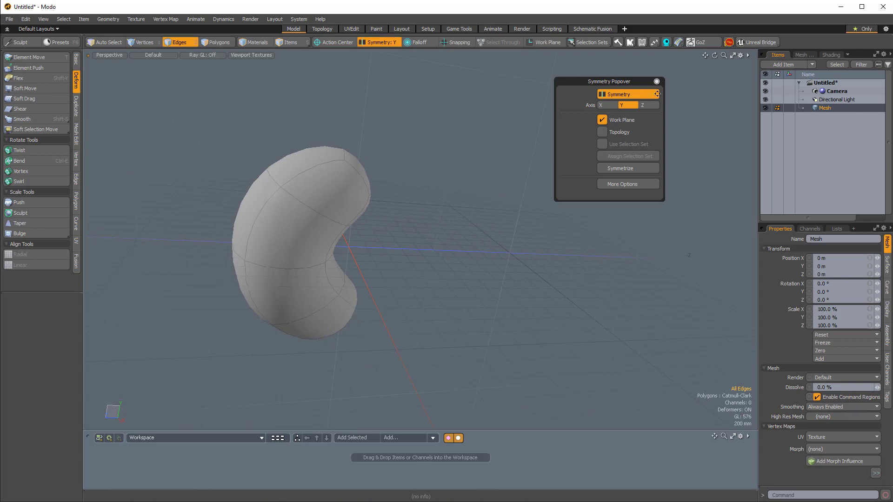
click(602, 105)
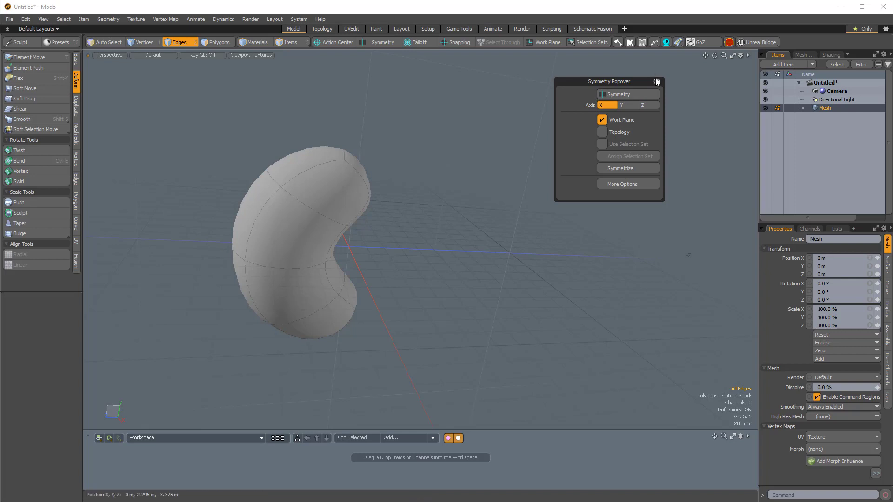
click(655, 82)
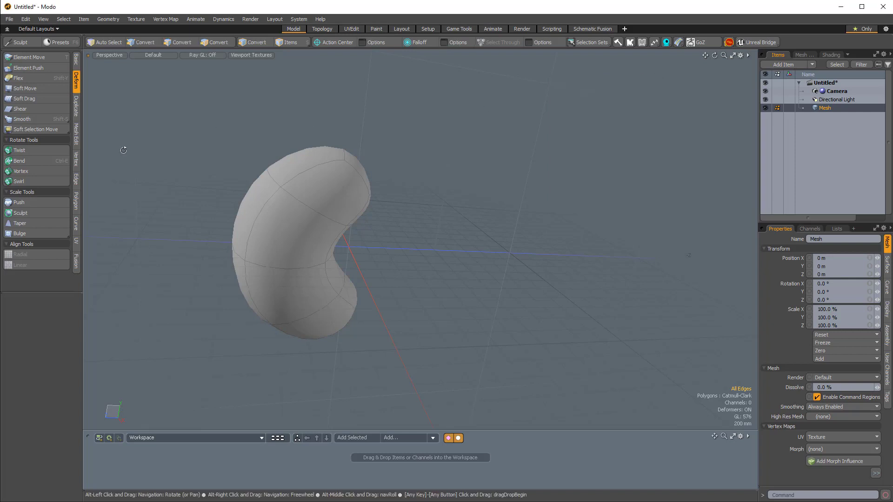
Step: Freeze the subdivided mesh into real polygons, with curves frozen as Faces and the other options kept
alt+drag(123, 150, 234, 184)
click(114, 21)
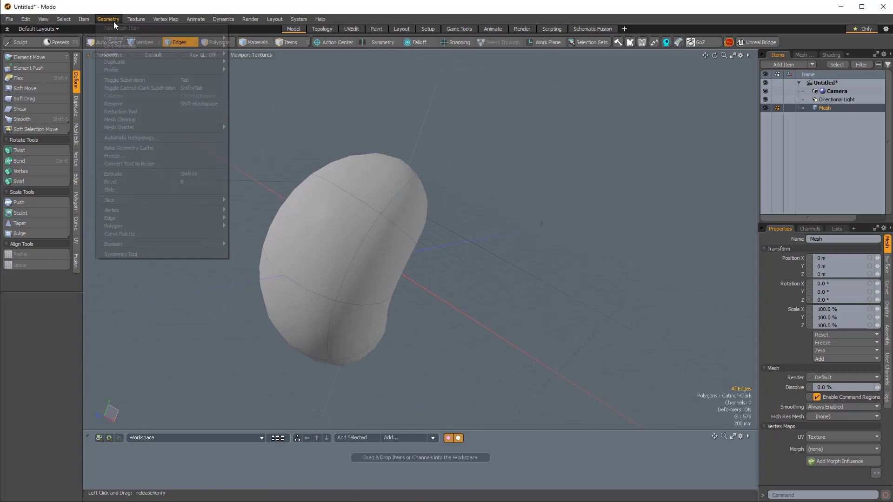
click(119, 155)
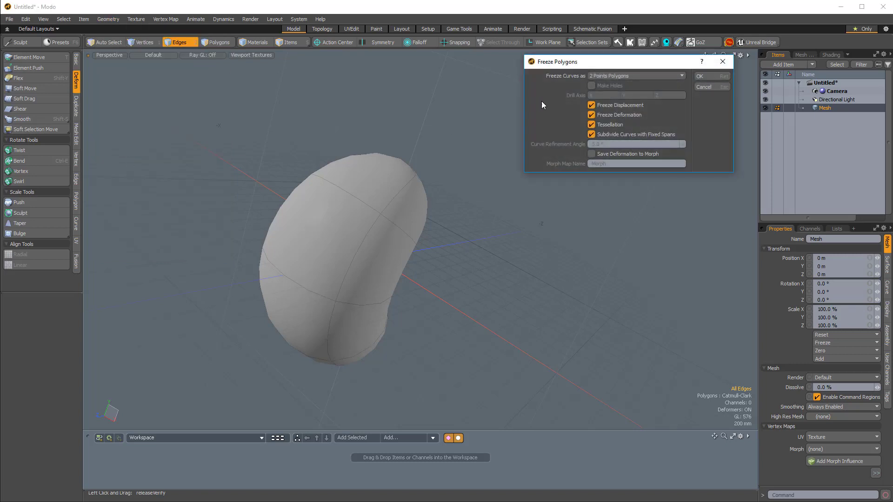
click(595, 75)
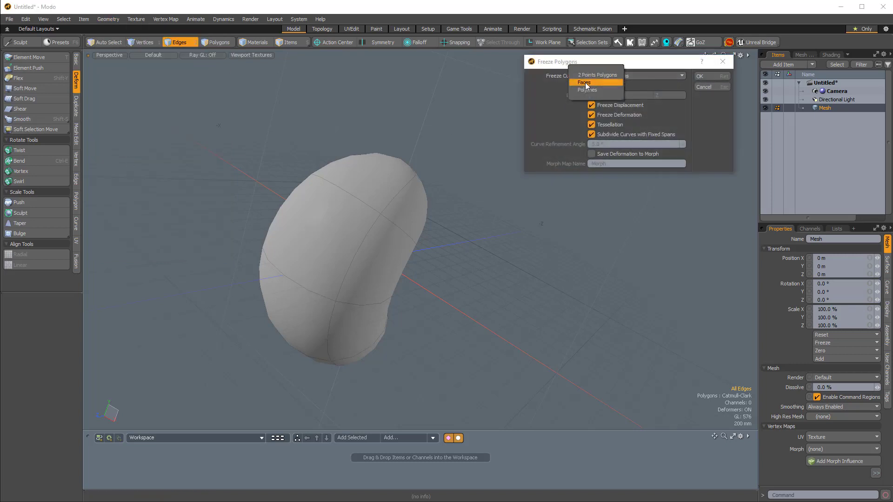
click(608, 86)
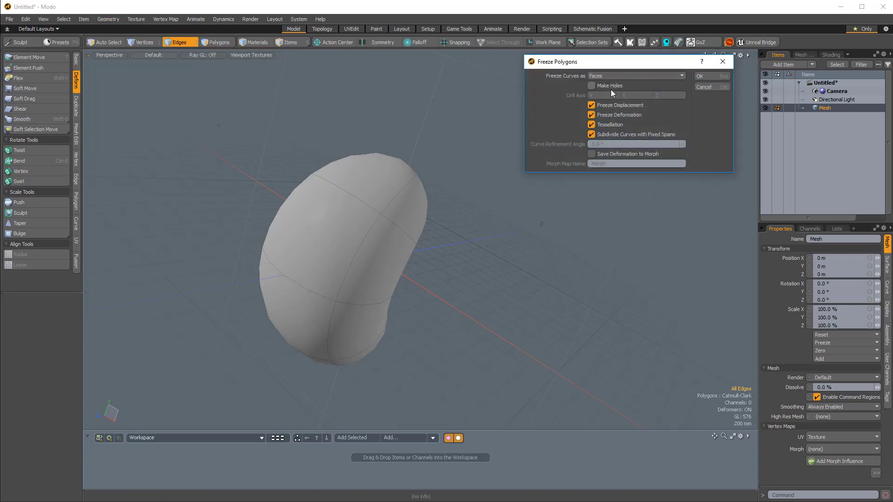
click(709, 76)
Step: Clear the polygon selection and convert the frozen mesh to Catmull-Clark subdivision surfaces
mouse_move(607, 195)
alt+mouse_down()
mouse_move(390, 205)
mouse_move(386, 250)
mouse_move(333, 200)
mouse_move(385, 205)
alt+mouse_up()
scroll(333, 200, up, 1)
drag(343, 171, 349, 242)
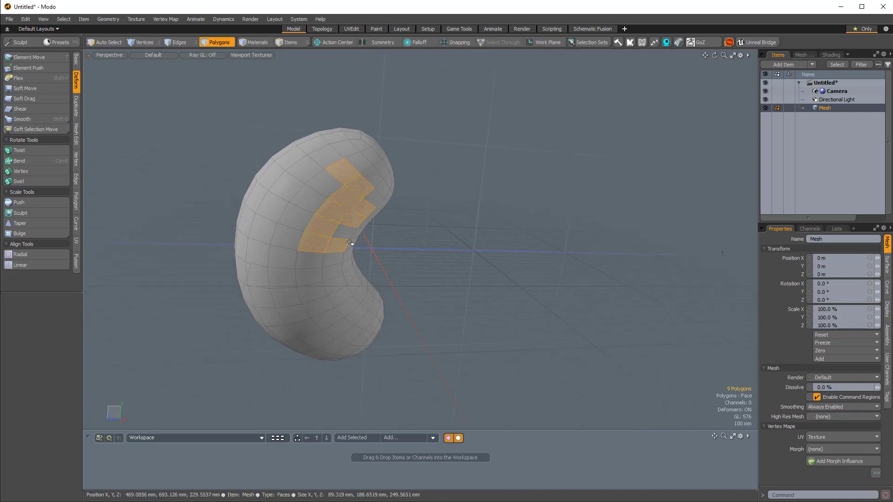
click(420, 238)
alt+drag(420, 238, 386, 242)
key(shift+Tab)
scroll(496, 265, down, 1)
scroll(428, 244, up, 1)
scroll(375, 267, down, 1)
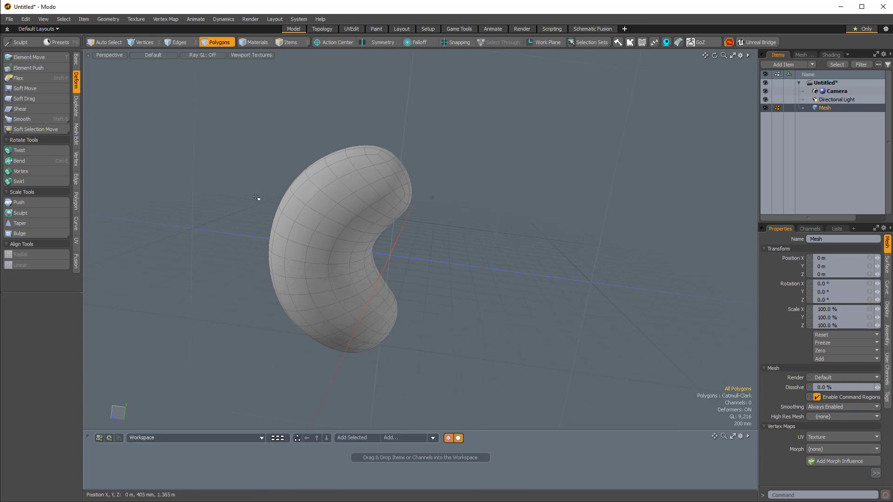
Step: Smooth the whole segment at strength 1.0 with 386 iterations
key(shift+s)
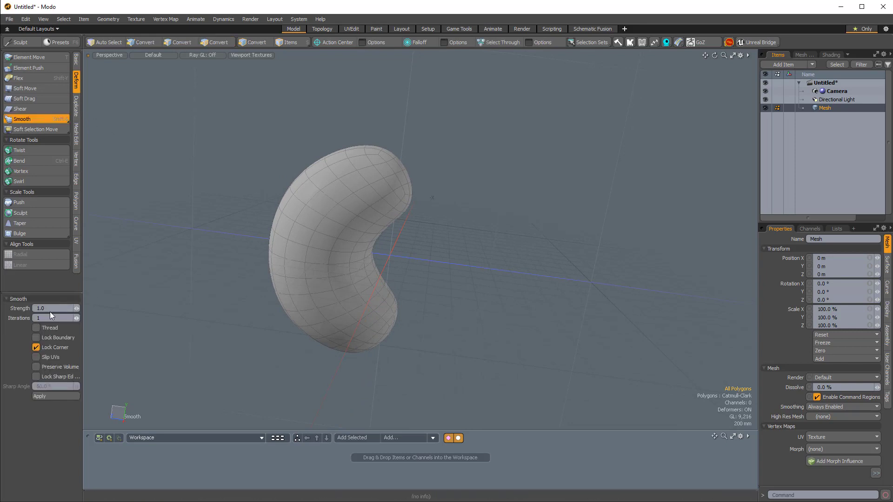
alt+drag(218, 292, 289, 257)
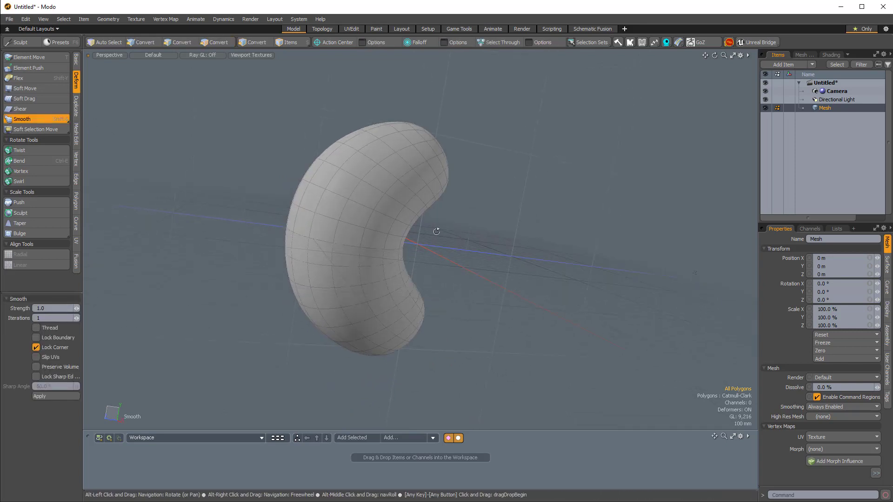
alt+drag(436, 230, 430, 250)
scroll(431, 249, up, 1)
scroll(430, 250, down, 1)
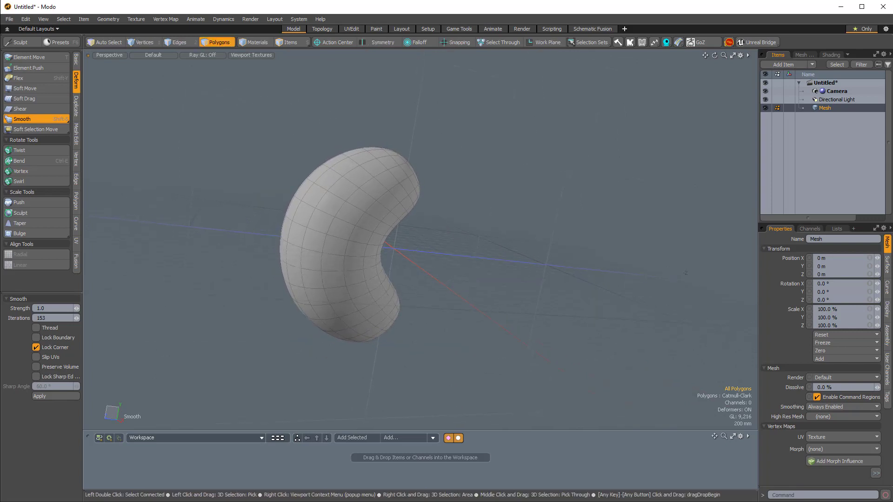
drag(76, 318, 143, 318)
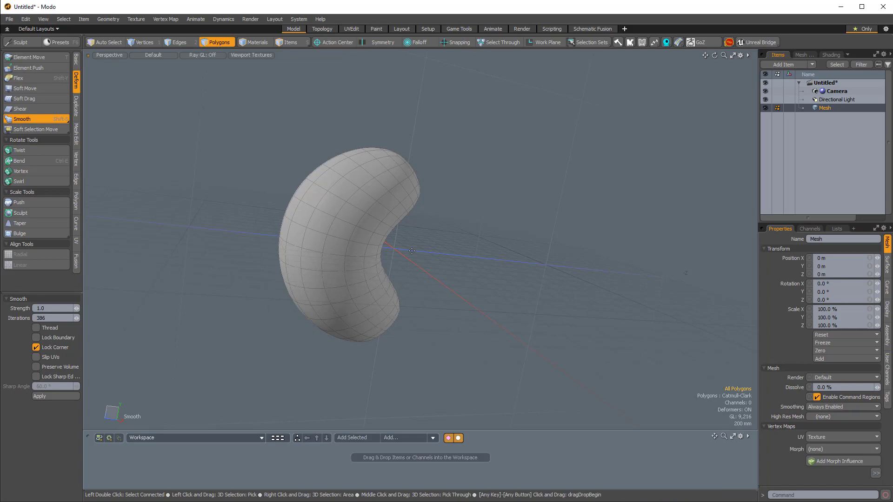
alt+drag(288, 333, 370, 295)
key(q)
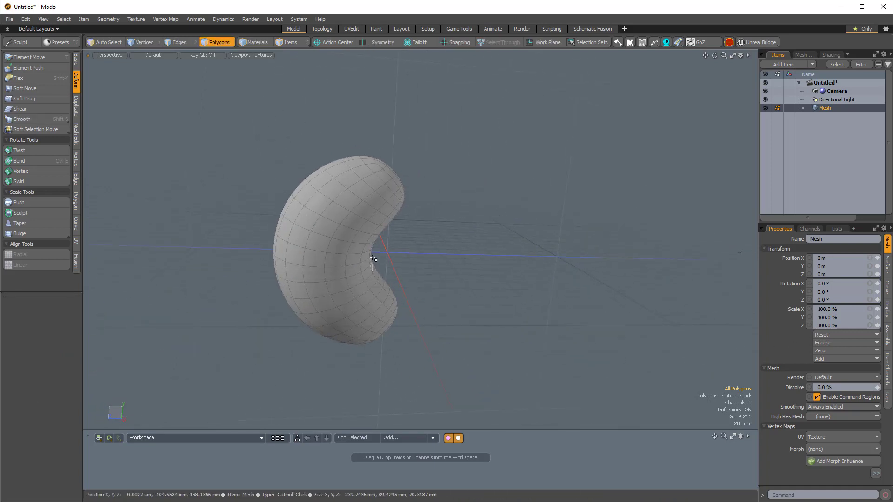
Step: Move the whole segment 80 mm in Z, away from the central axis
key(w)
alt+drag(351, 239, 370, 223)
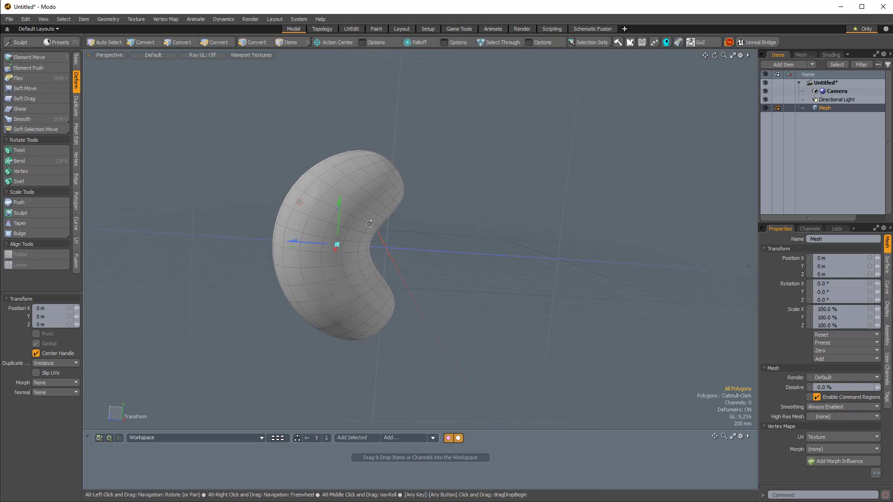
drag(311, 236, 281, 240)
alt+drag(343, 237, 299, 255)
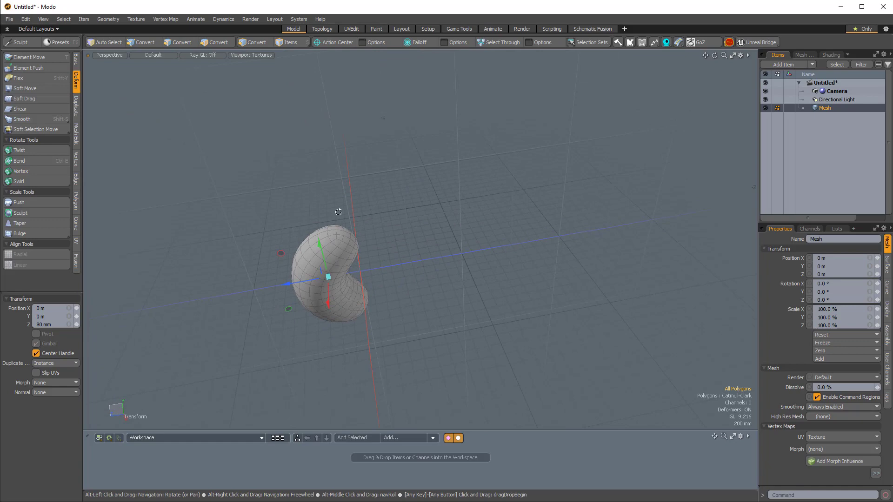
alt+drag(338, 212, 483, 212)
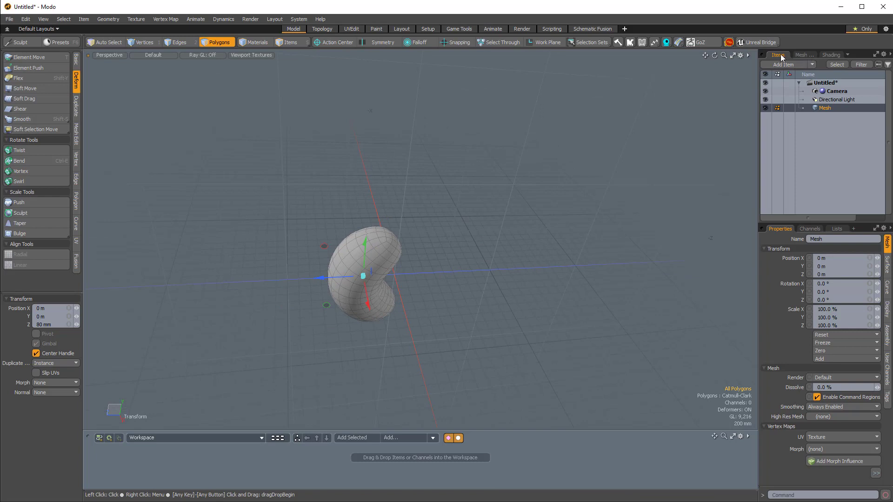
Step: Show the mesh operations list and rename the mesh Pumpkin_Outer_Rib
click(801, 55)
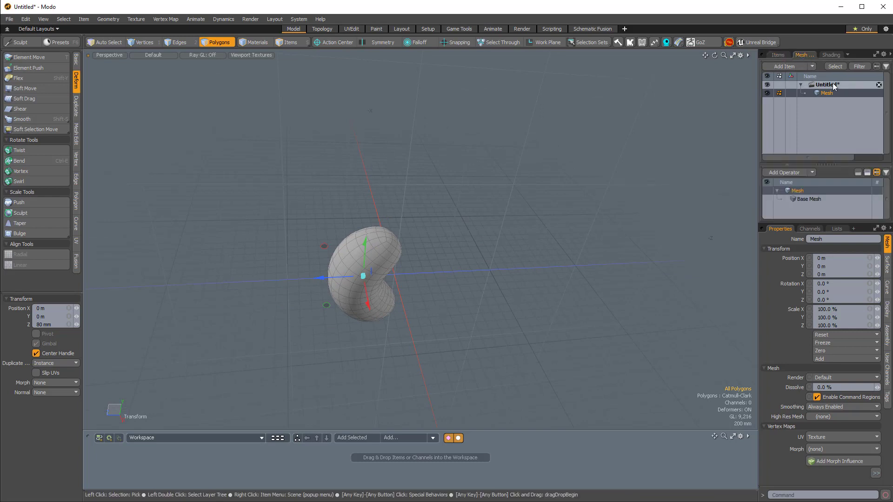
drag(827, 163, 826, 147)
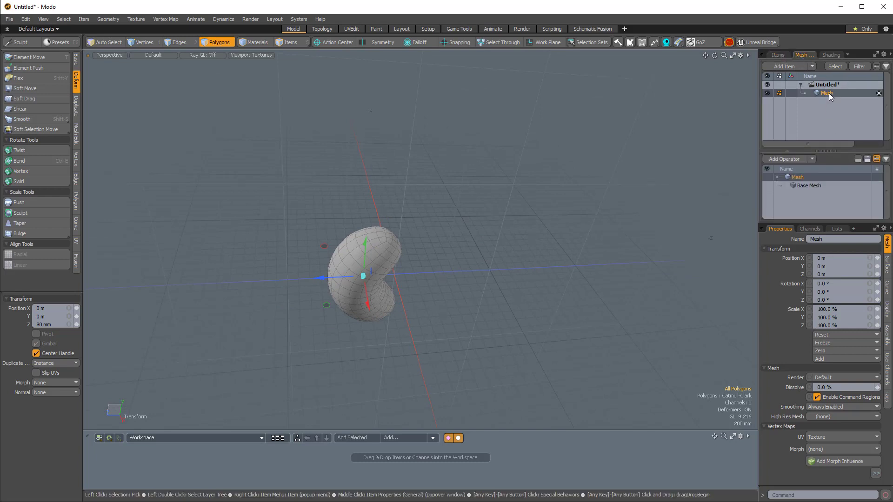
double_click(828, 93)
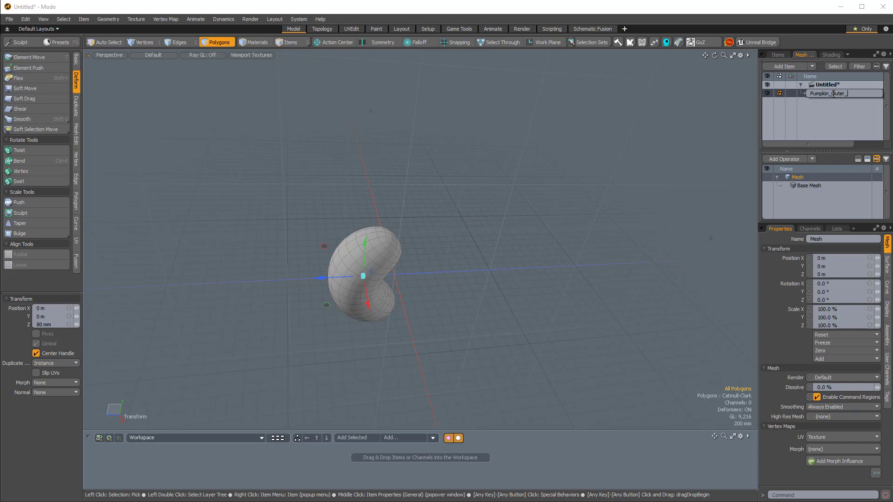
key(Return)
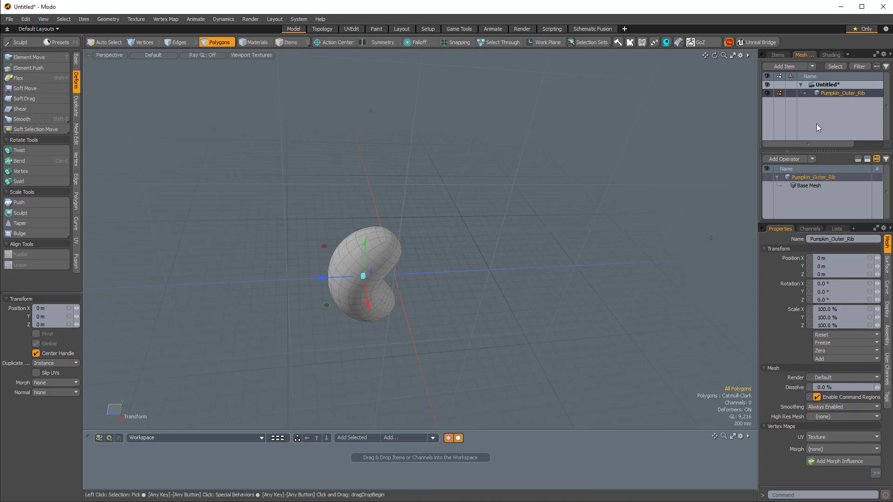
Step: Find the Radial Array mesh operation and add it to Pumpkin_Outer_Rib
click(791, 159)
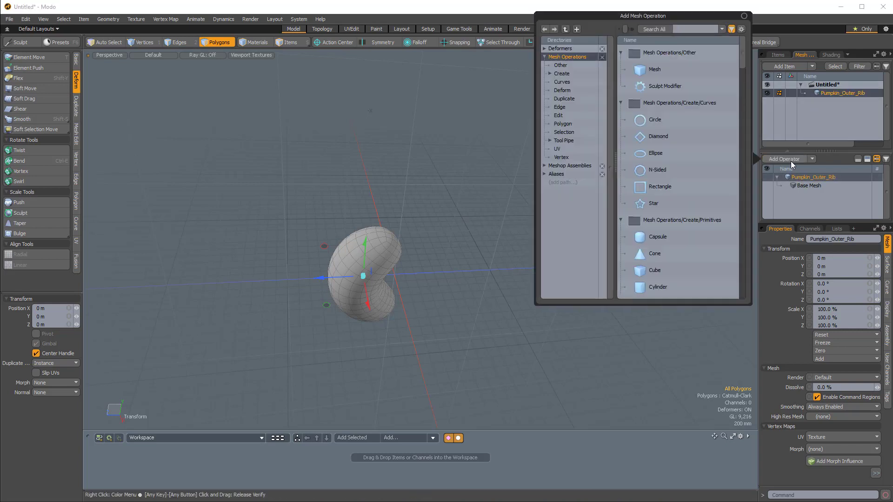
text(radi)
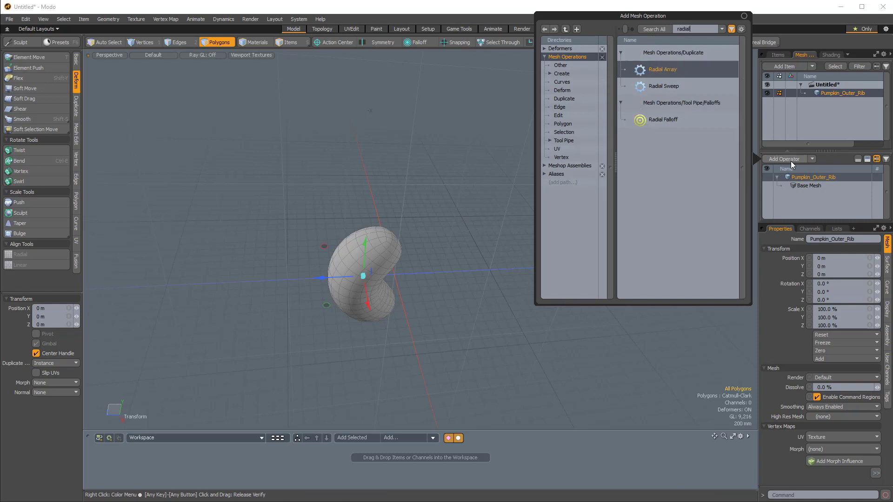
text(al)
double_click(664, 69)
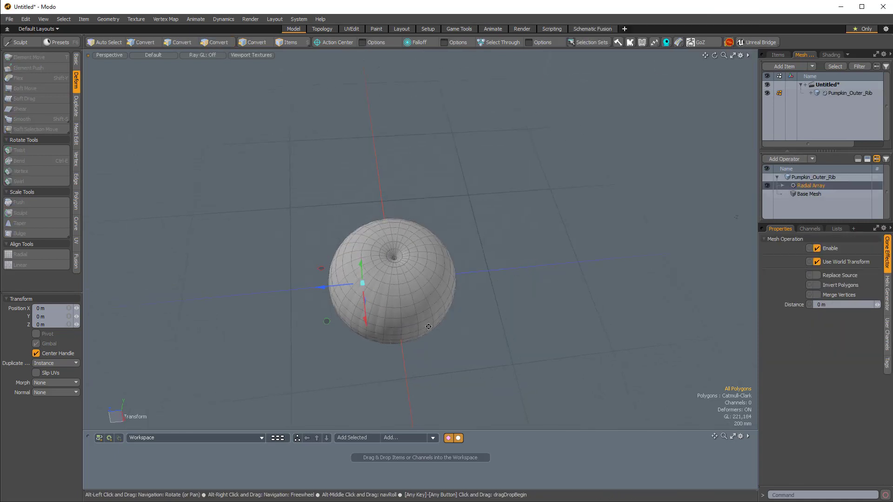
alt+drag(429, 326, 416, 242)
scroll(416, 241, up, 2)
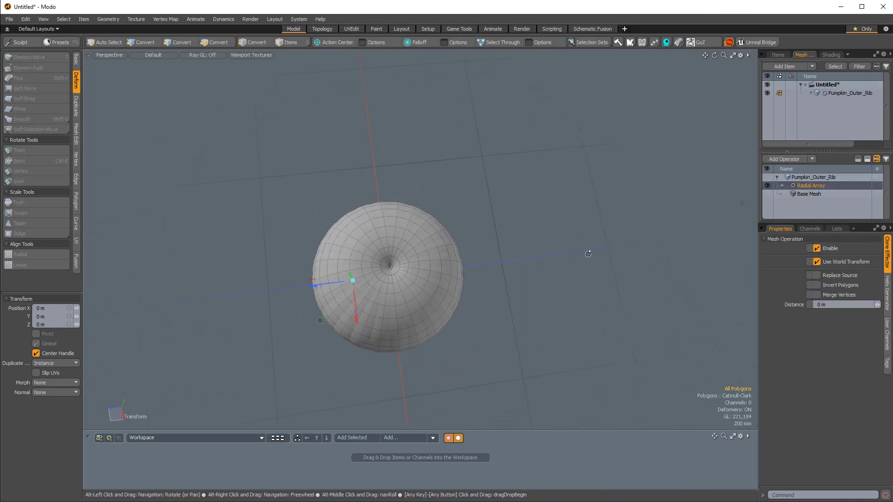
Step: Open the Helix Generator inside the Radial Array's tool pipe and set its count to 8
click(783, 184)
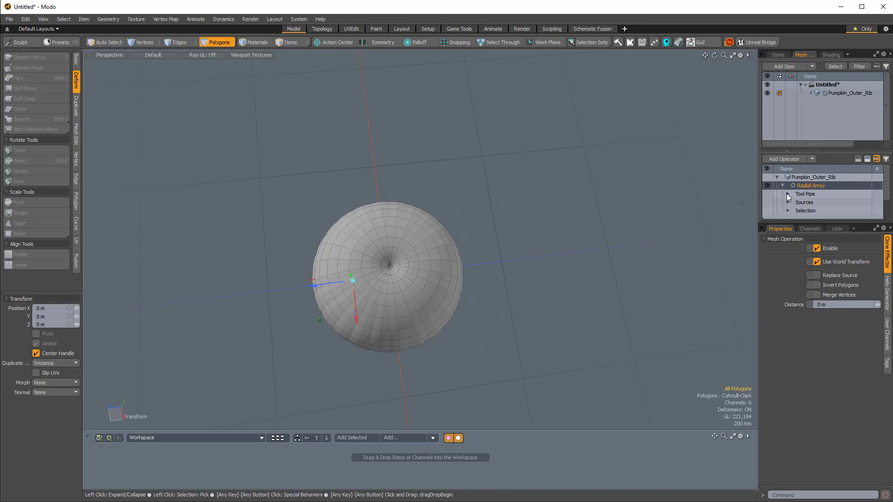
click(787, 194)
click(818, 203)
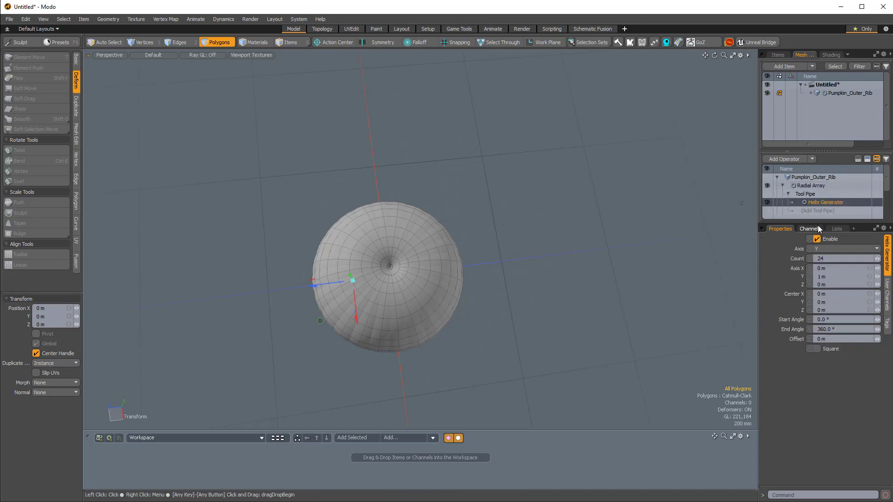
drag(818, 228, 823, 272)
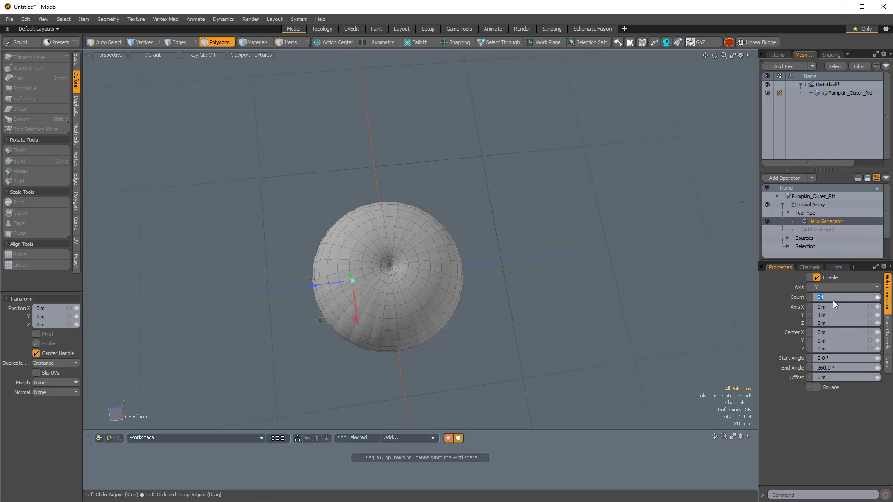
text(8)
key(Return)
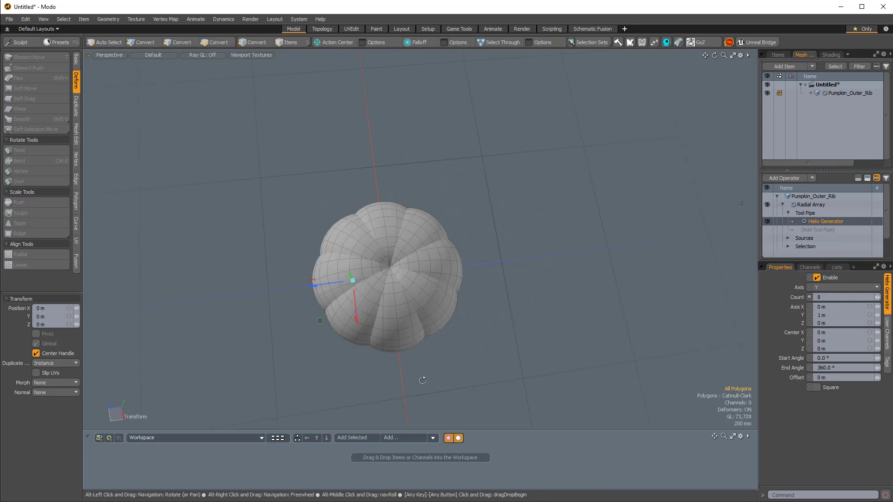
alt+drag(422, 381, 421, 403)
alt+drag(435, 312, 449, 386)
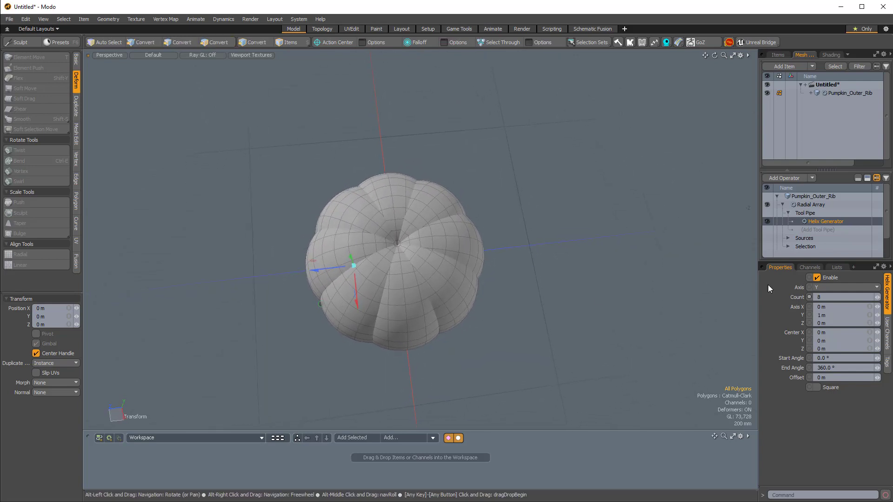
Step: Set the Helix Generator's count to 11 and view the ribs from above and the side
click(830, 295)
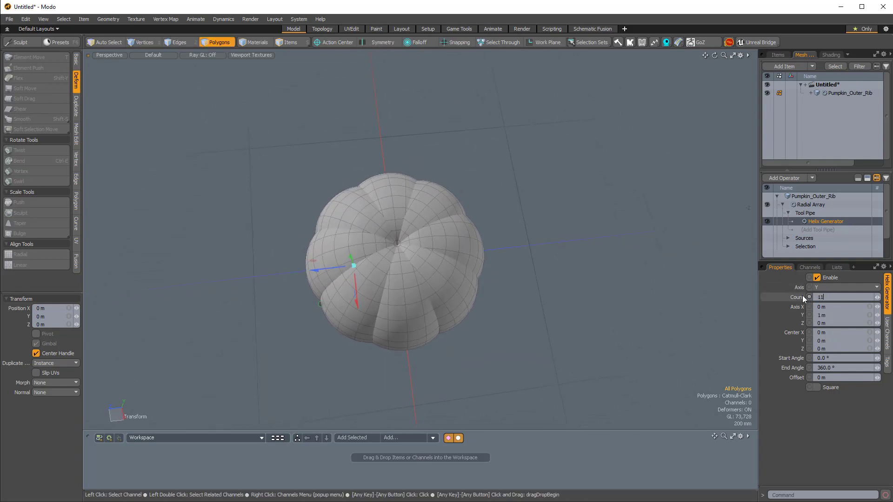
alt+drag(421, 261, 439, 289)
scroll(508, 373, up, 4)
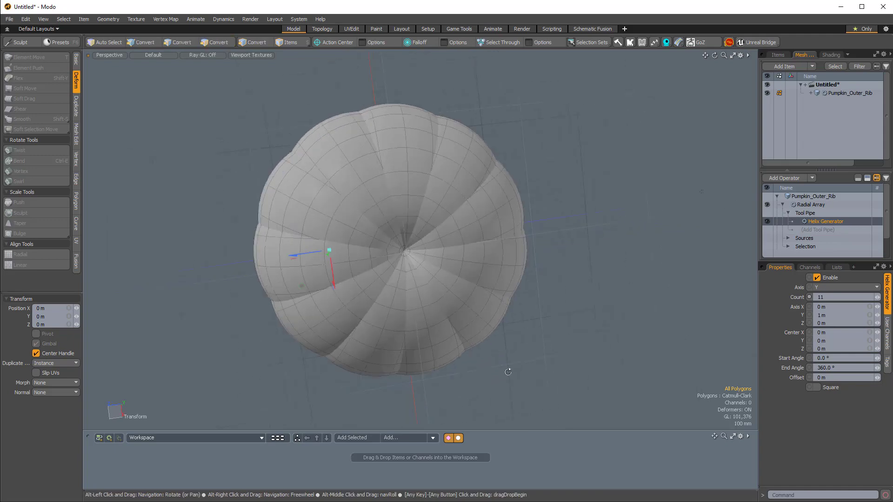
alt+drag(509, 373, 434, 296)
ctrl+alt+drag(435, 296, 441, 326)
Step: Set the Helix Generator's count to 9
click(829, 299)
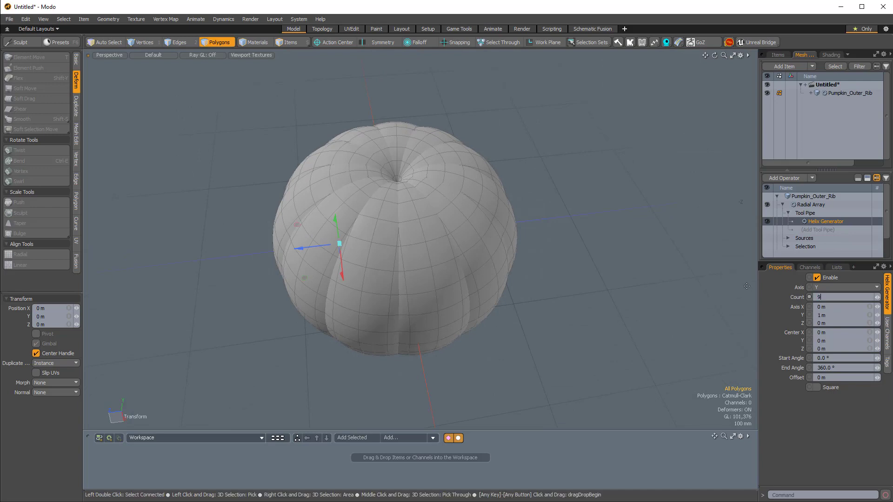
key(Return)
alt+drag(401, 219, 433, 300)
scroll(816, 232, down, 1)
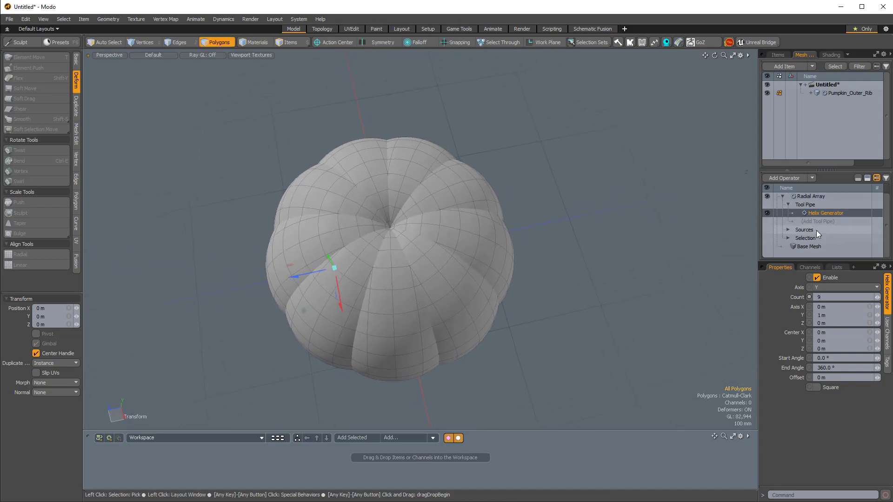
Step: Move the base mesh rib 135 mm in Z, away from the central axis, and display only the final arrayed mesh
click(813, 246)
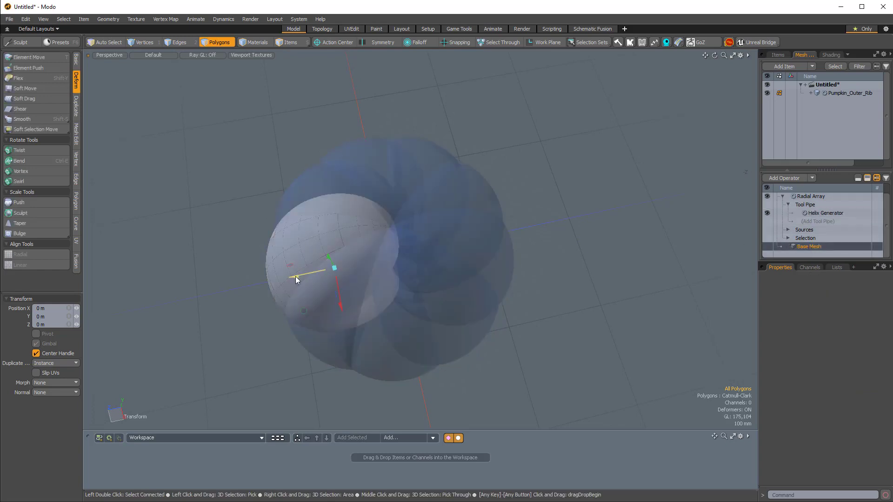
drag(296, 279, 282, 280)
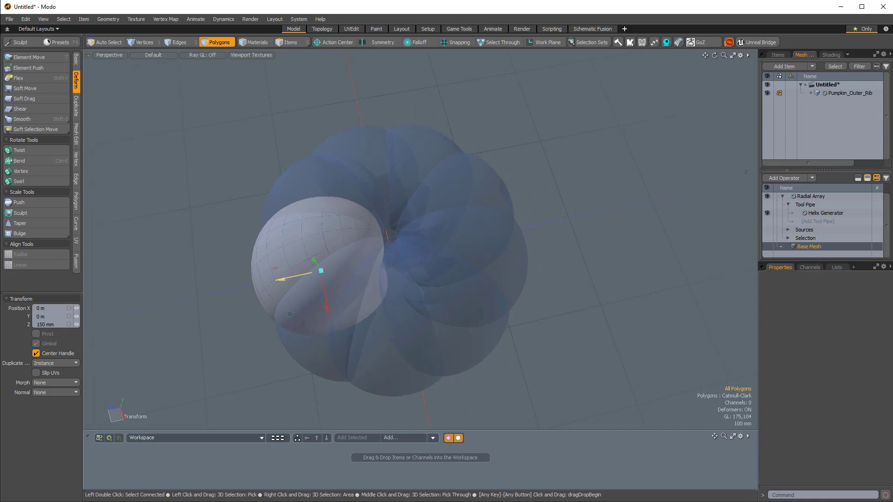
alt+drag(418, 304, 422, 333)
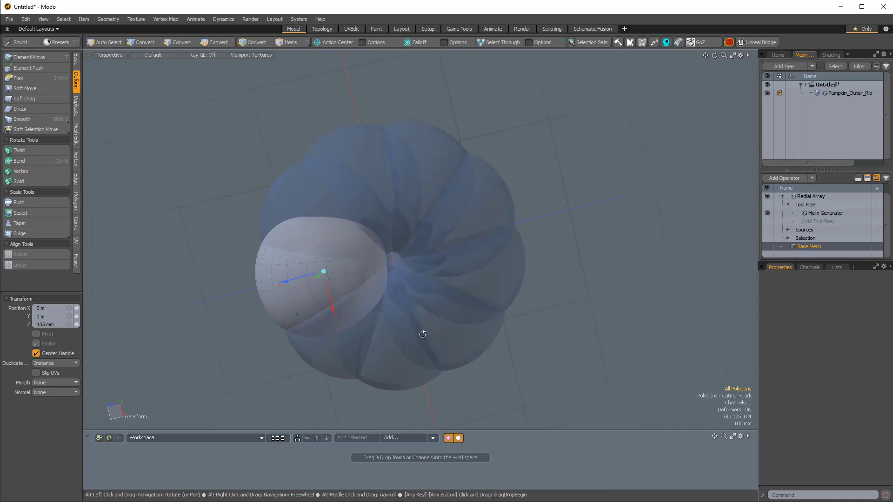
click(868, 179)
alt+drag(403, 227, 394, 200)
alt+drag(395, 200, 410, 247)
ctrl+alt+drag(409, 246, 379, 223)
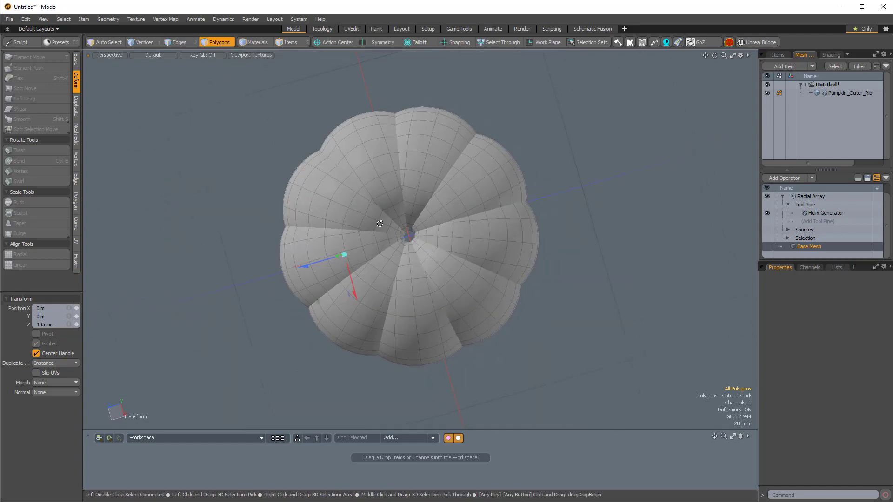
Step: Try to scale the arrayed pumpkin mesh directly with the Scale tool
key(r)
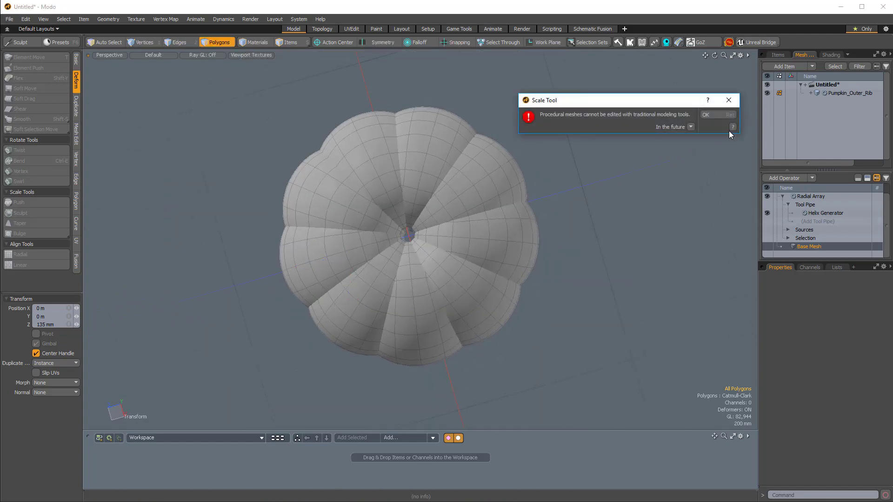
drag(654, 101, 622, 111)
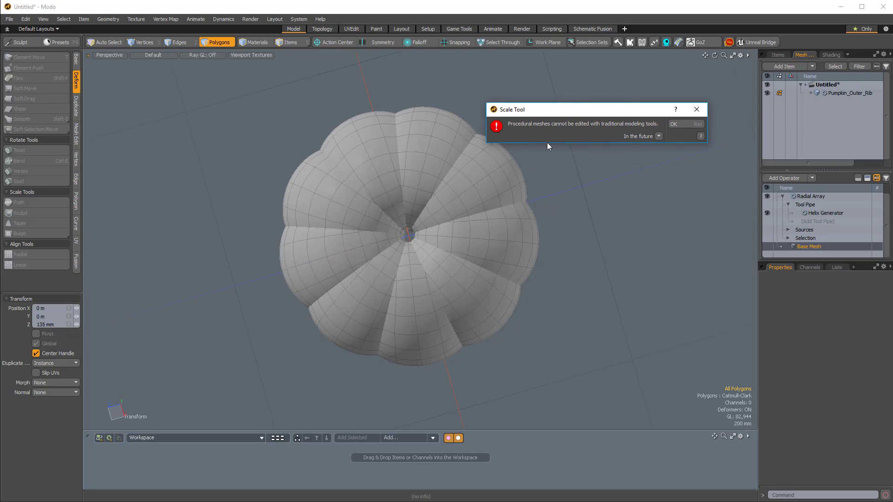
click(684, 125)
Step: Show the editable base mesh again and scale the rib to 79% in X
click(868, 179)
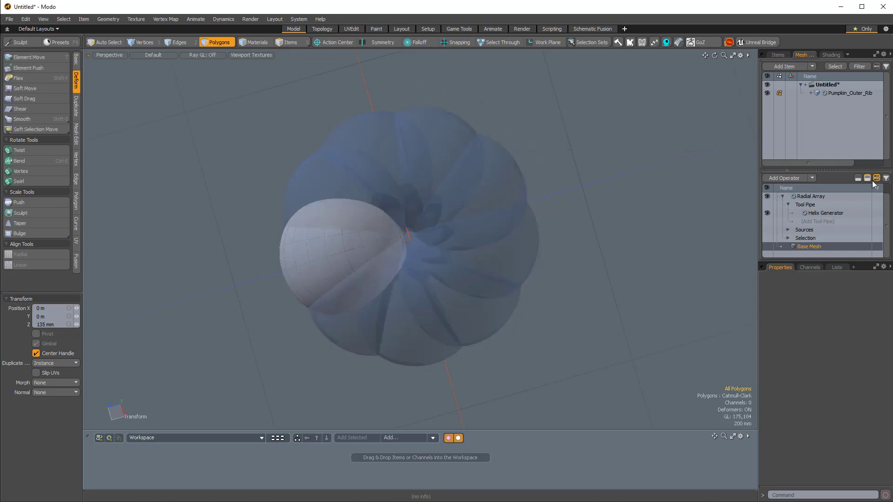
key(r)
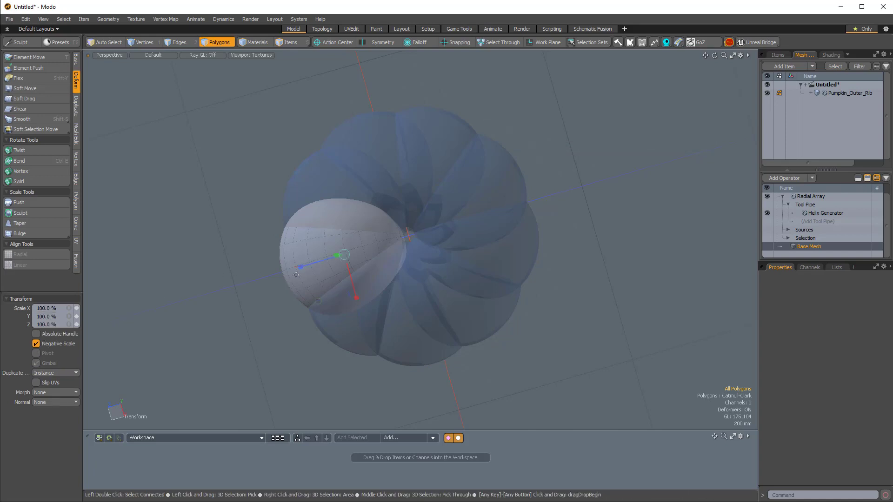
scroll(295, 274, up, 1)
drag(357, 291, 358, 292)
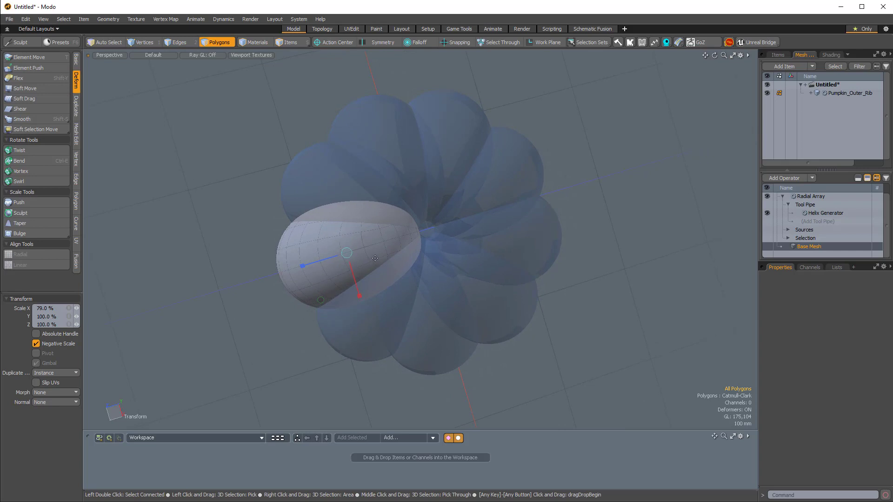
Step: Move the narrowed base rib about -95 mm in Z, back toward the central axis
key(e)
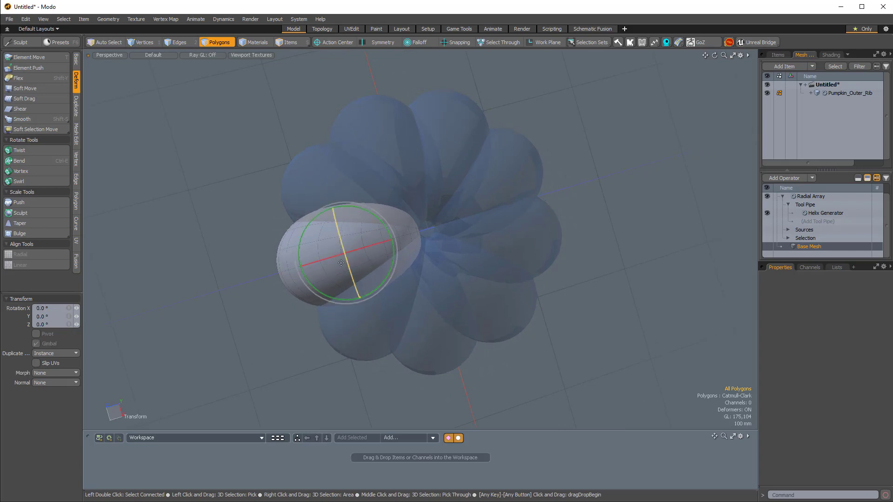
key(w)
drag(312, 264, 327, 297)
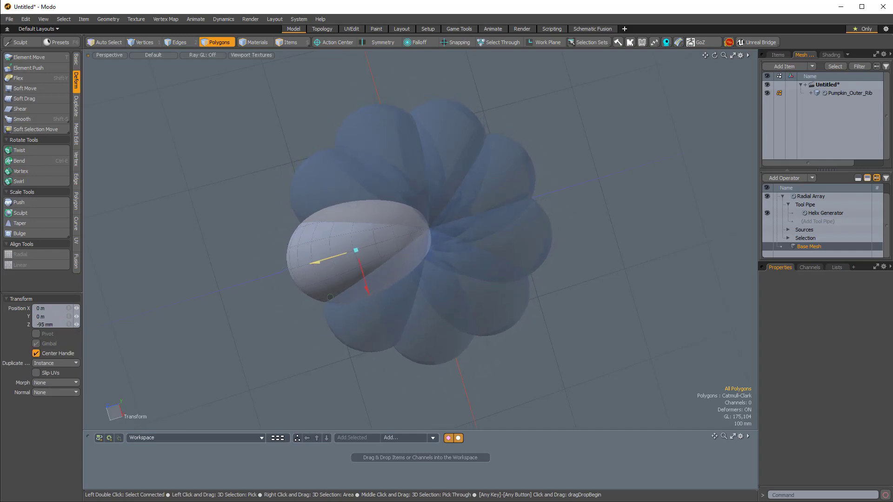
alt+drag(561, 302, 759, 209)
Step: Set the radial array's Helix Generator count to 11 for the narrowed ribs
click(818, 214)
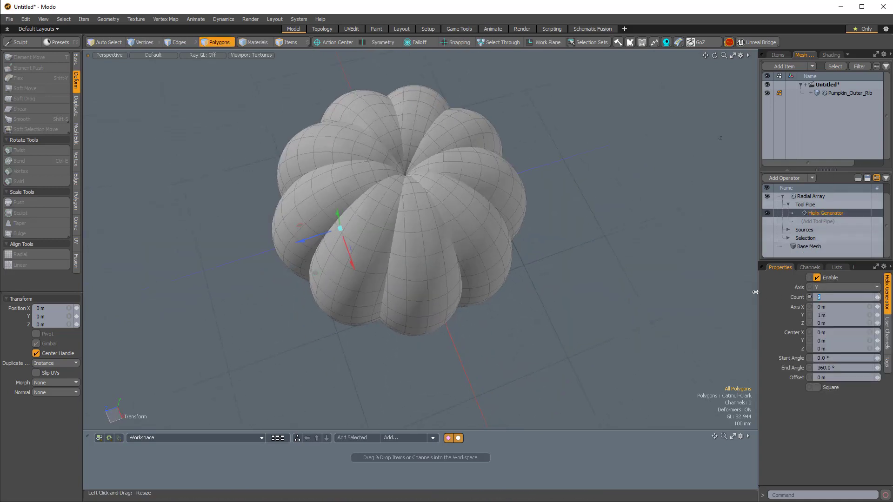
key(Return)
alt+drag(425, 274, 412, 316)
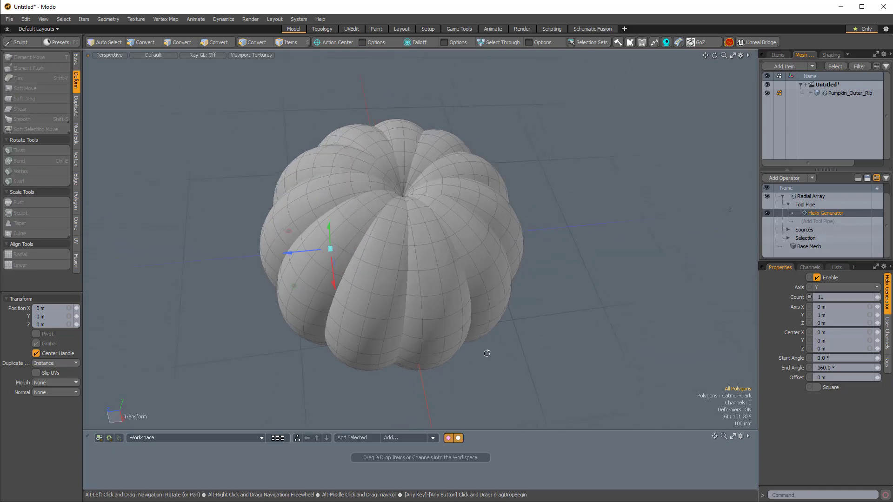
alt+drag(486, 354, 584, 299)
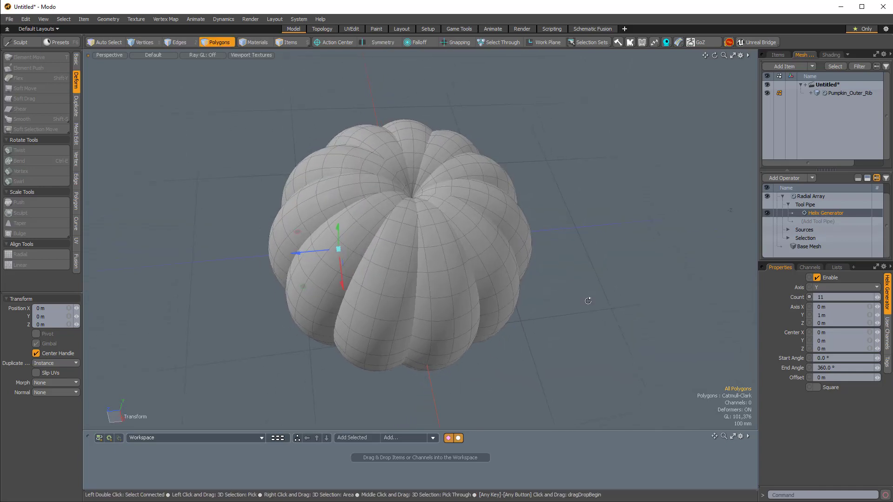
Step: Drop the transform tool, deselect the Helix Generator and collapse the Radial Array in the operations list
key(q)
alt+drag(604, 254, 550, 295)
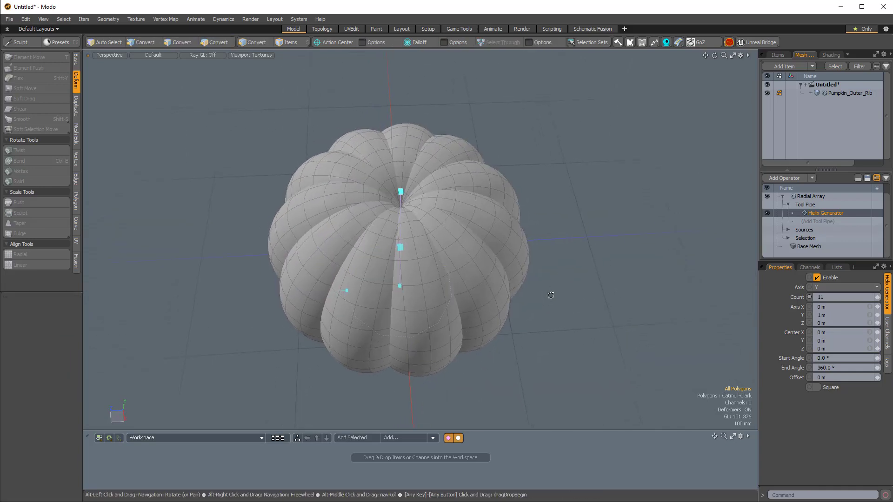
ctrl+click(821, 213)
click(788, 203)
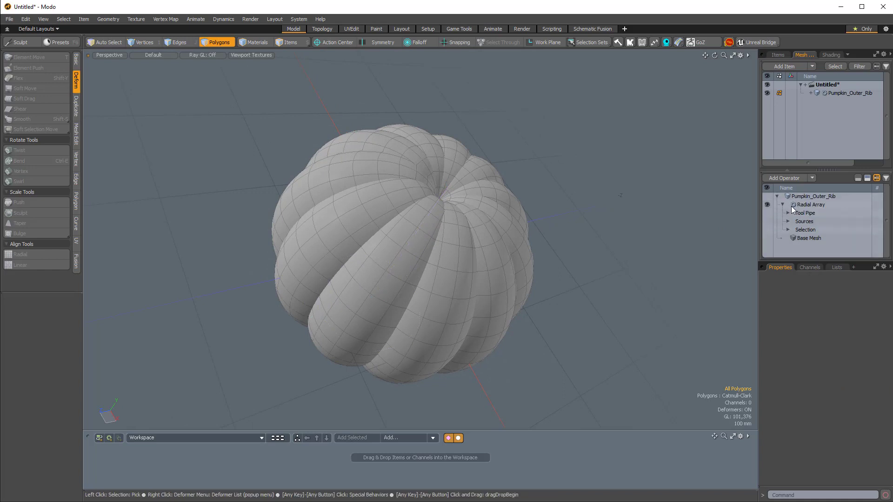
click(782, 204)
Step: Examine the arrayed pumpkin from several angles, especially where the ribs converge at the centre
alt+drag(521, 298, 365, 308)
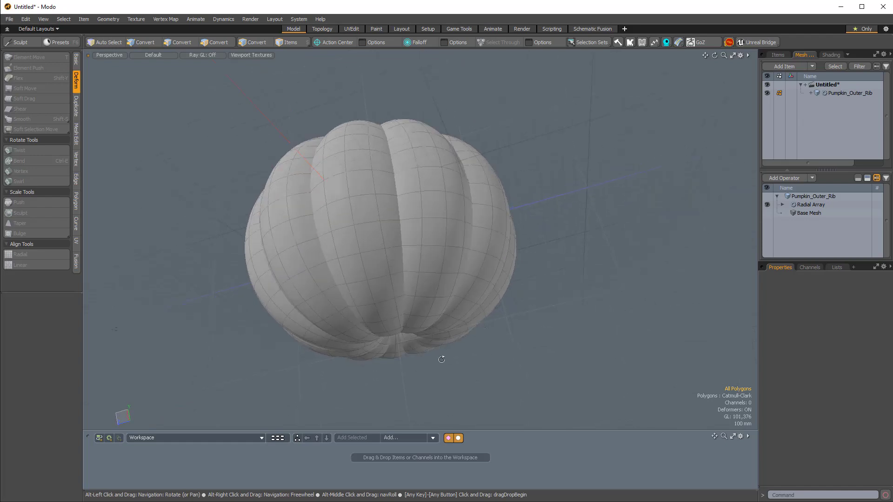
alt+drag(441, 359, 421, 419)
scroll(414, 263, up, 3)
alt+drag(441, 302, 451, 322)
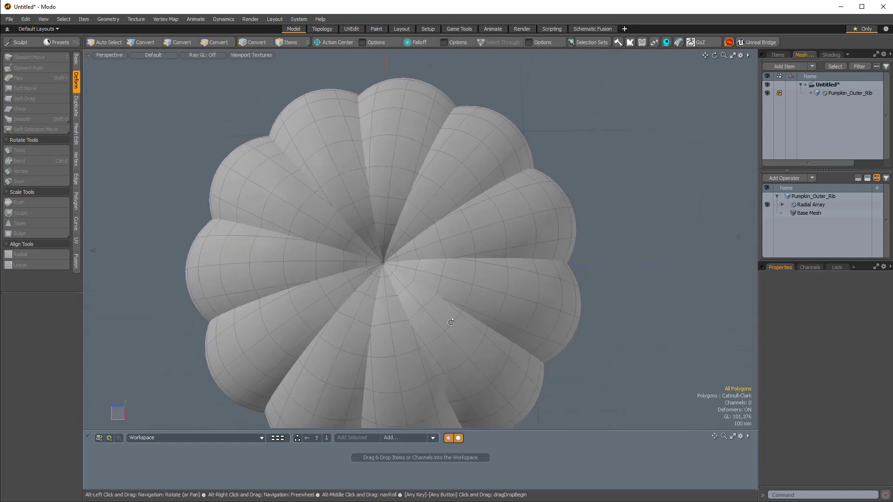
scroll(414, 242, down, 5)
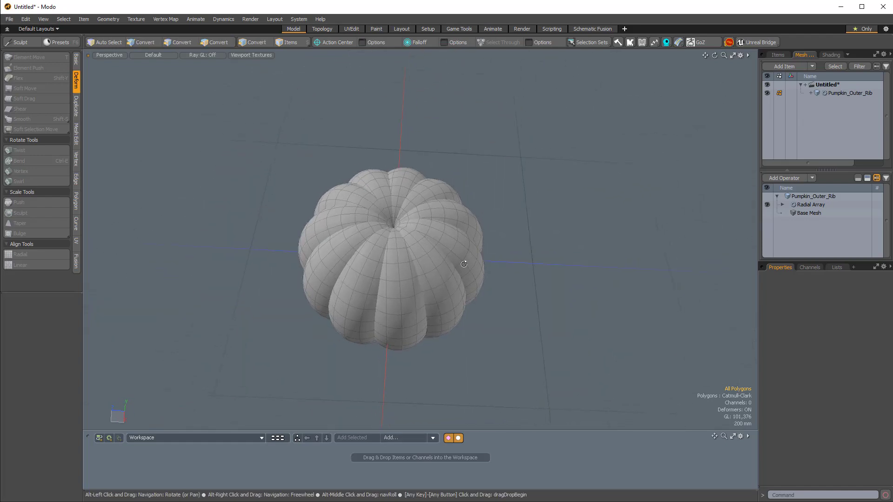
alt+drag(452, 222, 421, 277)
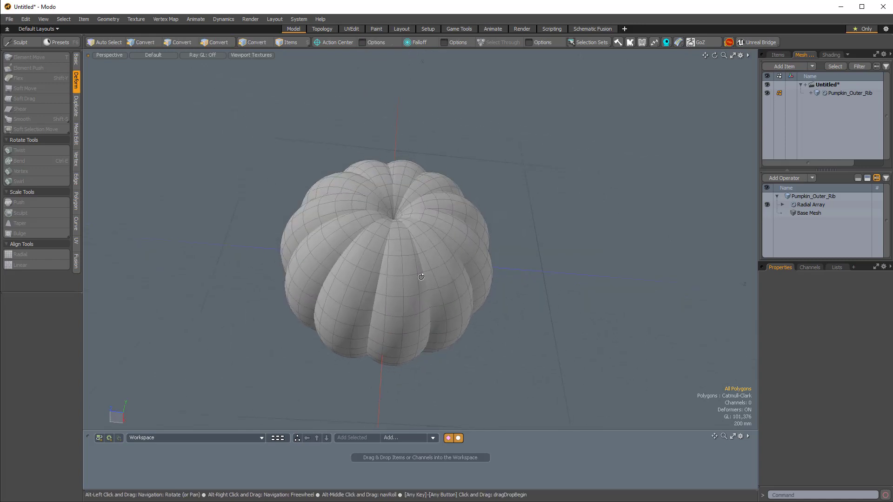
alt+drag(340, 355, 339, 358)
scroll(424, 233, up, 4)
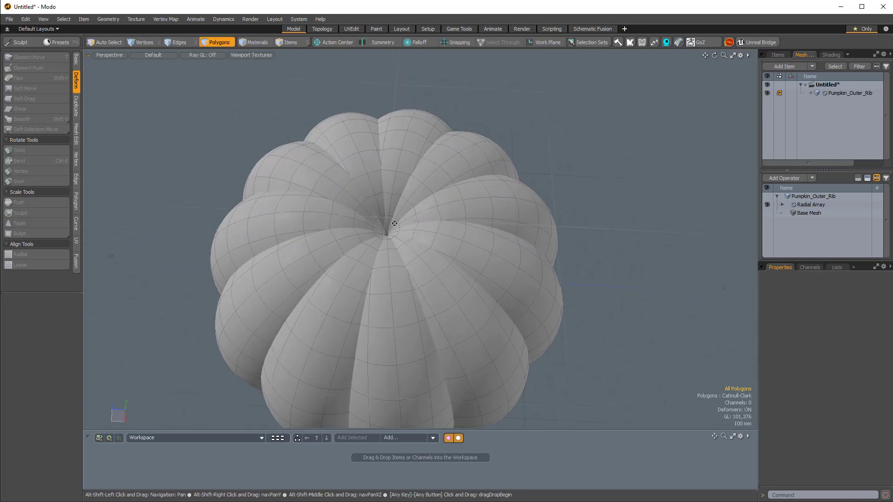
alt+drag(398, 230, 352, 192)
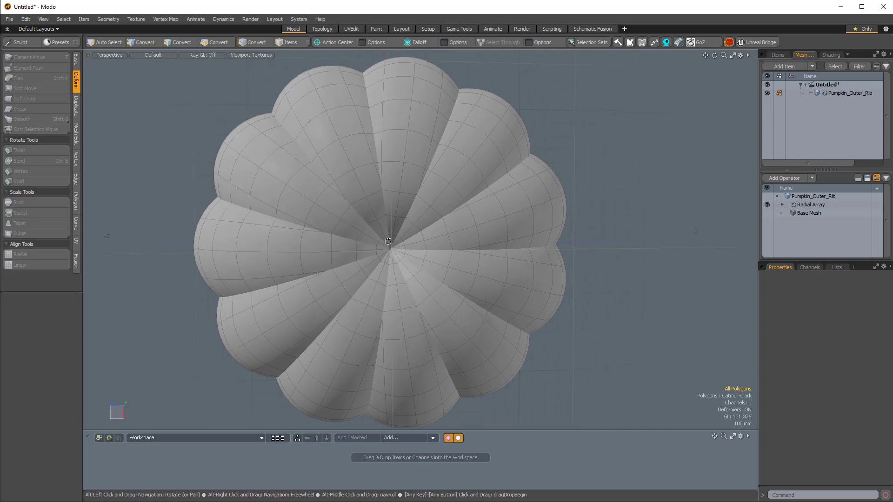
scroll(389, 236, up, 4)
alt+drag(506, 347, 413, 245)
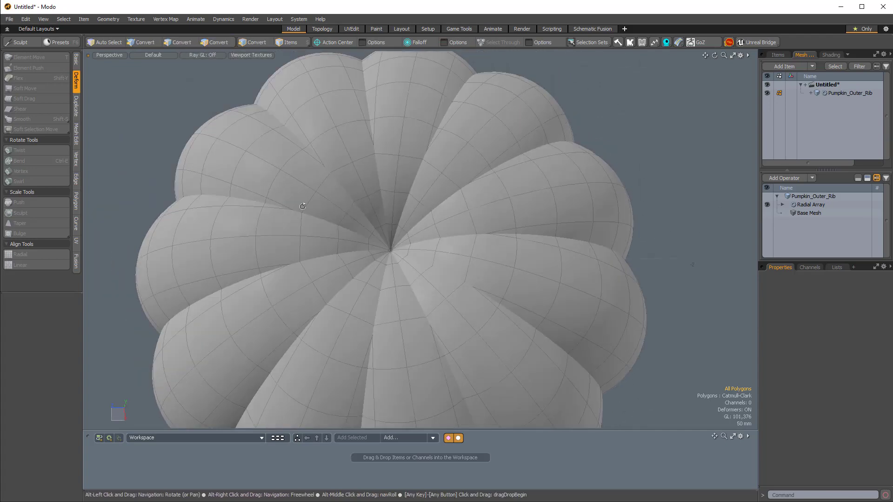
alt+drag(302, 207, 288, 179)
scroll(484, 372, up, 3)
alt+drag(484, 372, 459, 436)
ctrl+alt+drag(461, 289, 472, 216)
alt+shift+drag(565, 340, 508, 309)
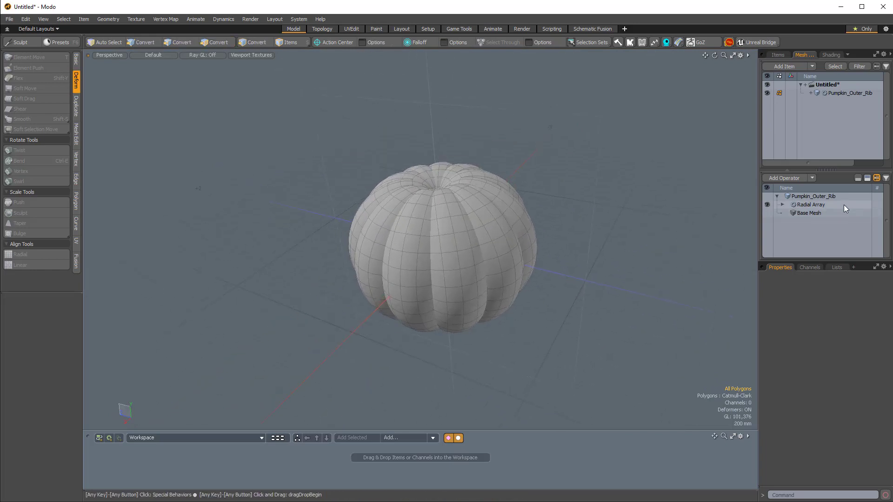
Step: Freeze the Radial Array operation into the Pumpkin_Outer_Rib mesh
right_click(808, 204)
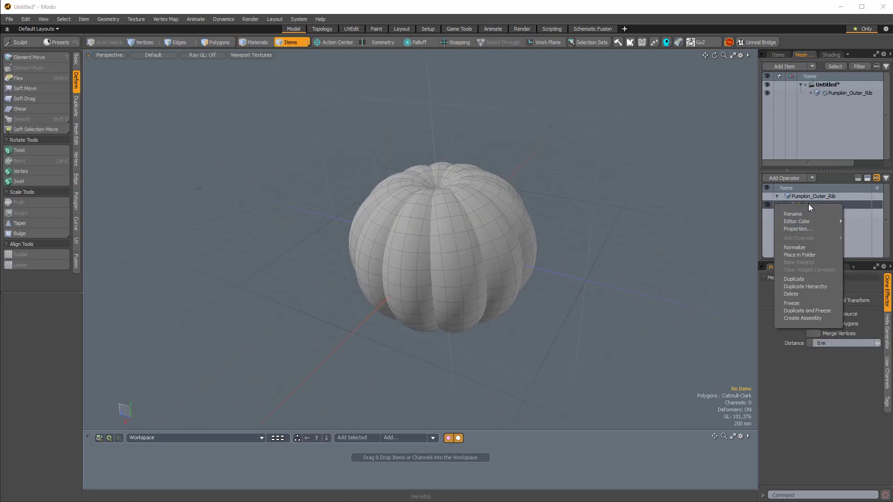
click(791, 303)
alt+drag(409, 226, 526, 246)
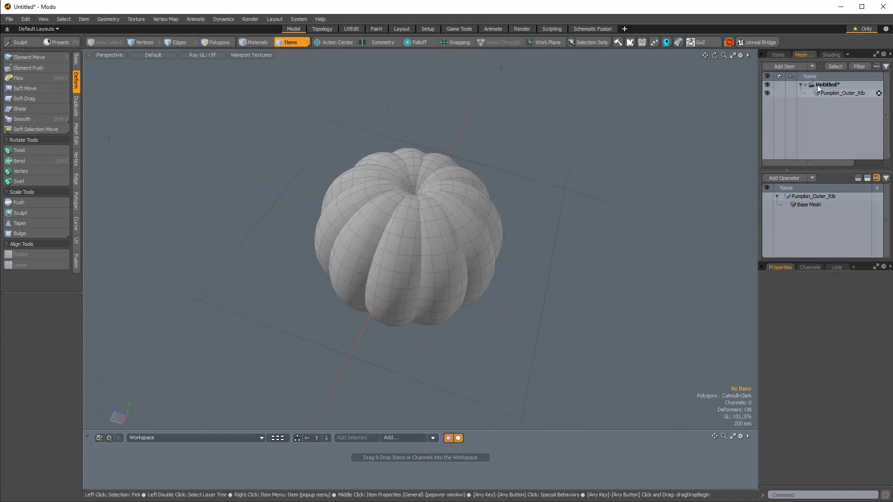
Step: Unmerge the Pumpkin_Outer_Rib mesh into separate mesh items, one for each rib
click(781, 55)
alt+drag(400, 205, 447, 233)
alt+drag(516, 182, 534, 186)
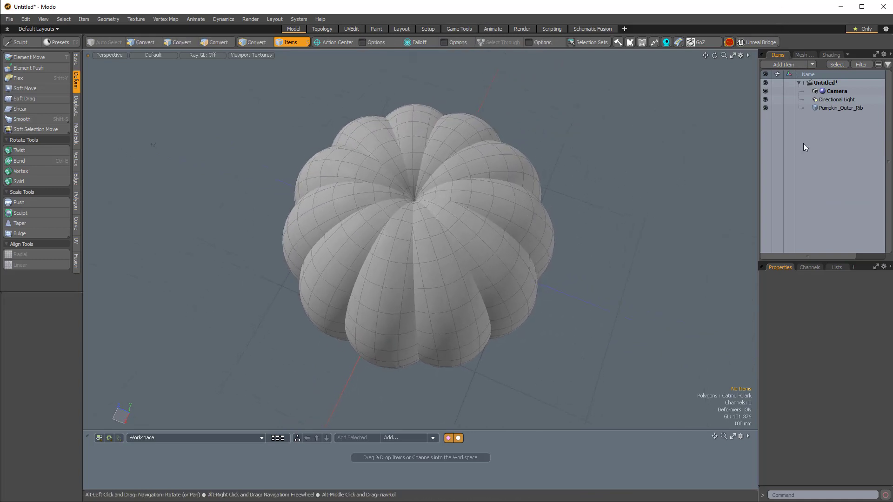
right_click(837, 108)
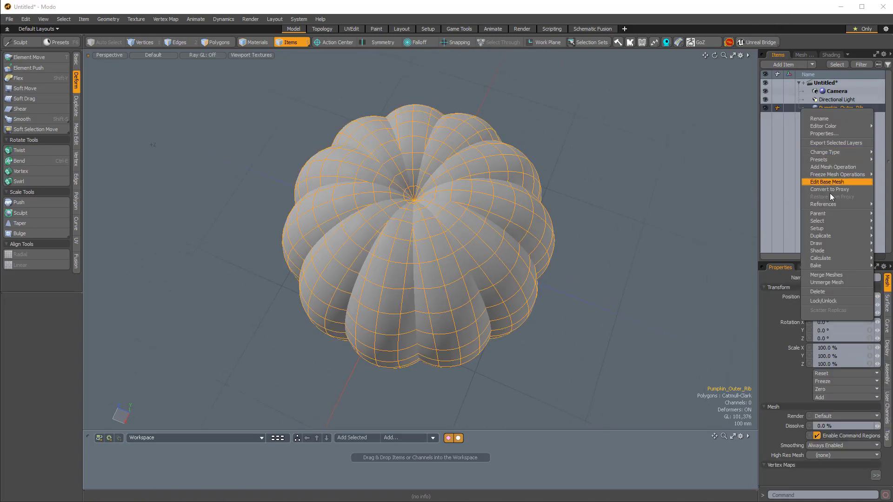
click(824, 282)
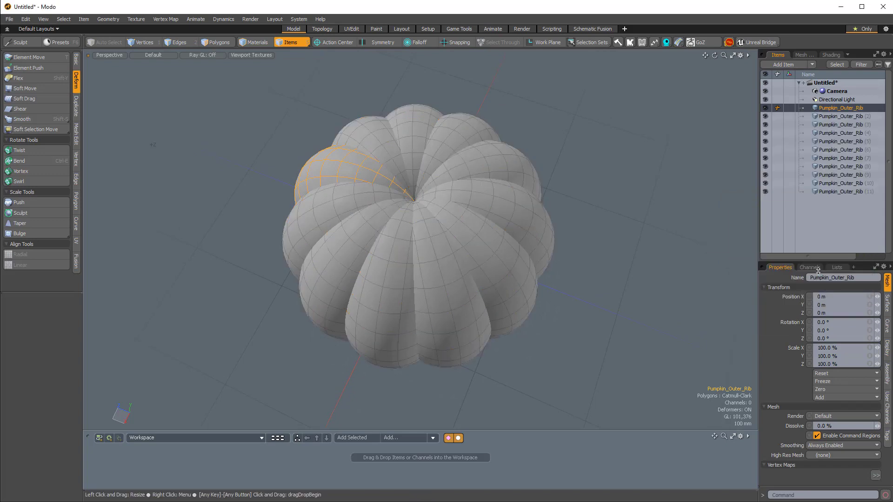
Step: Check the separated ribs by selecting them one at a time around the pumpkin, and clear the selection
alt+drag(419, 145, 381, 284)
click(353, 246)
click(359, 276)
click(406, 295)
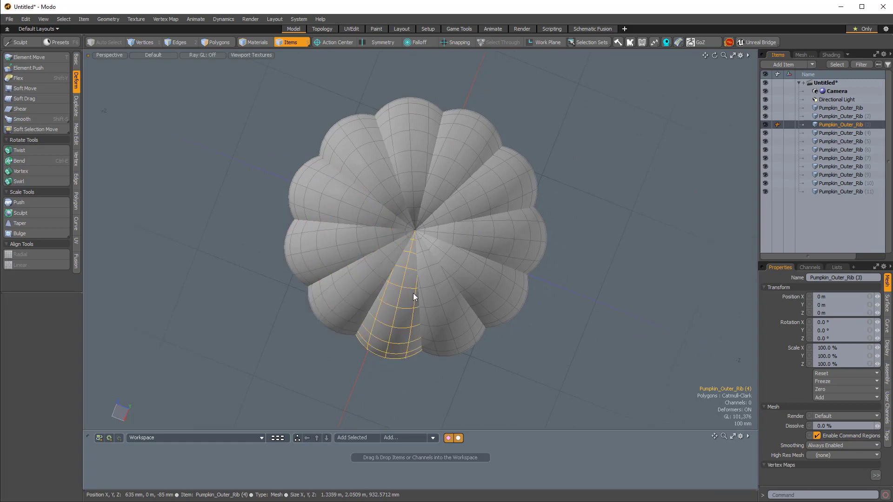
click(444, 294)
click(484, 279)
click(498, 236)
click(486, 184)
click(456, 151)
click(412, 145)
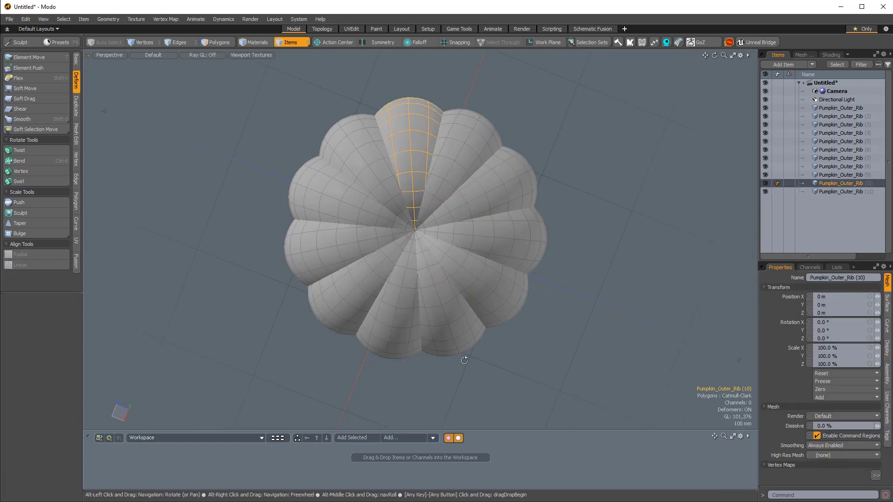
alt+drag(464, 359, 404, 297)
ctrl+alt+drag(405, 297, 424, 256)
alt+drag(424, 257, 477, 352)
click(530, 174)
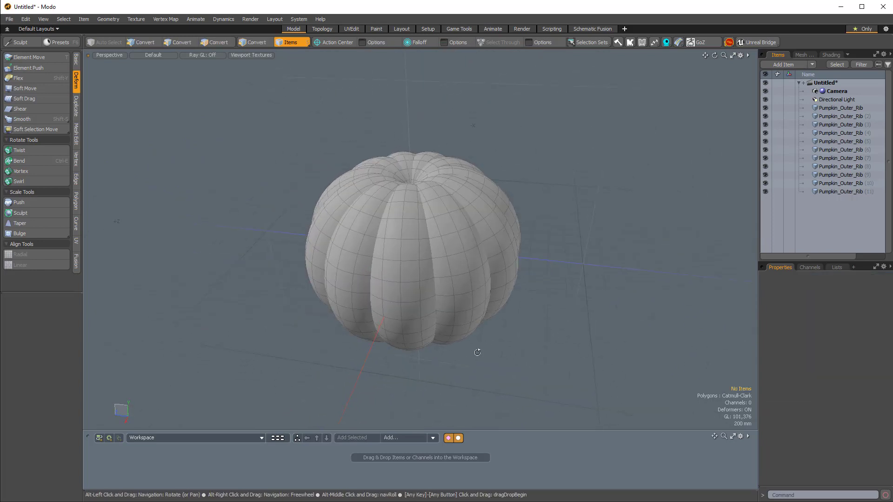
Step: Add a new mesh item and name it Pumpkin_Core
key(n)
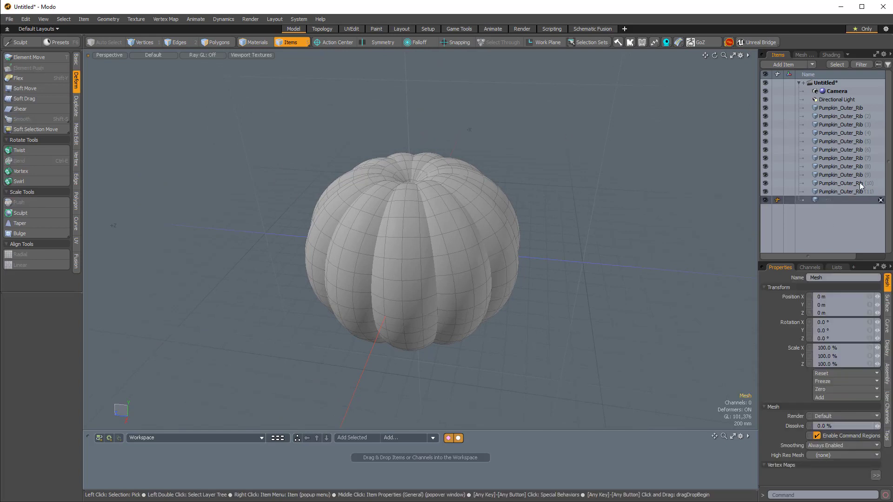
click(832, 199)
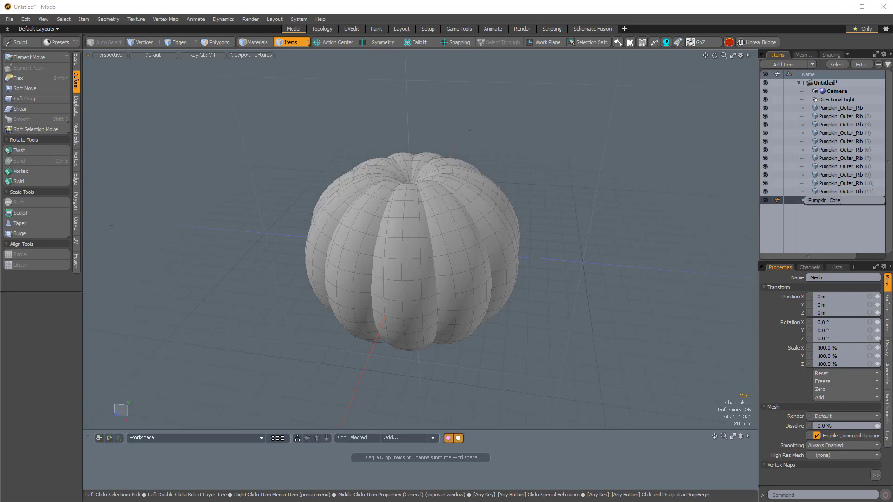
key(Return)
Step: Add a unit cube to the Pumpkin_Core mesh and select all of the cube's polygons
click(77, 59)
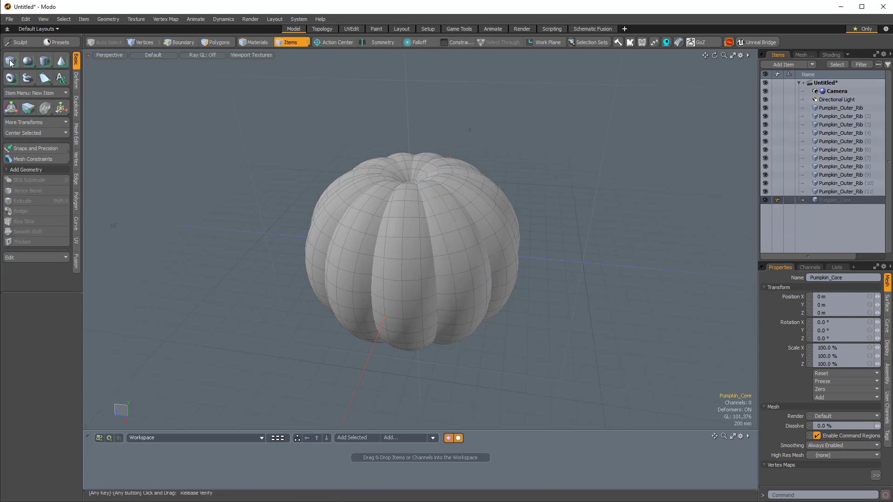
alt+drag(429, 188, 432, 221)
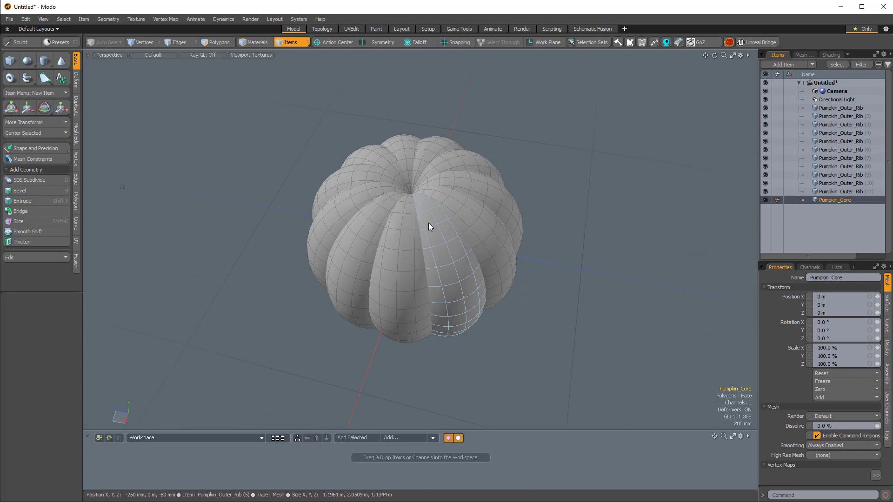
click(388, 228)
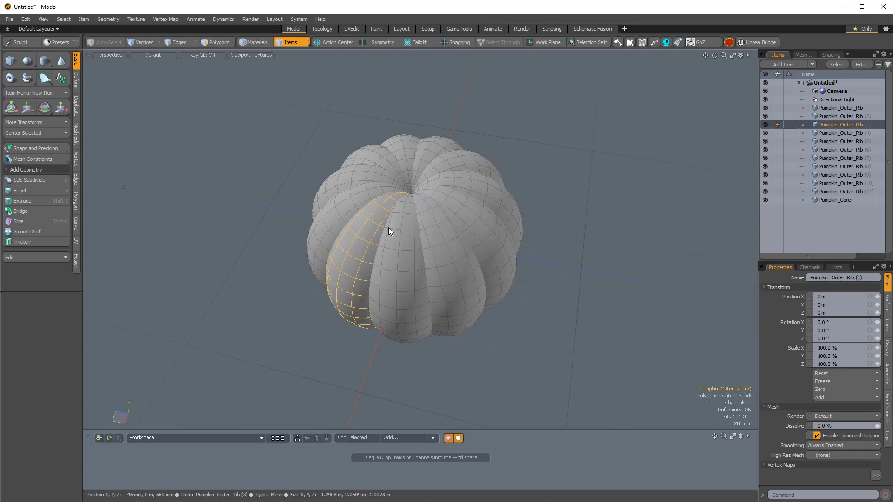
click(473, 228)
click(826, 200)
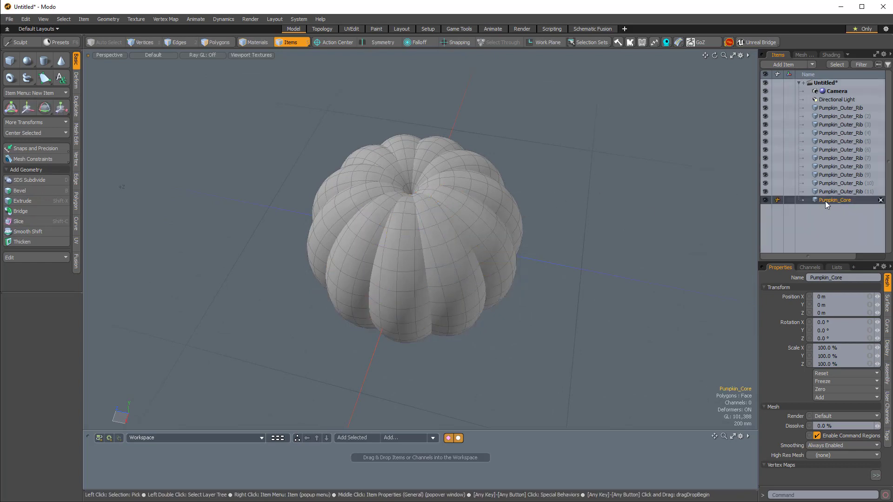
key(3)
double_click(421, 227)
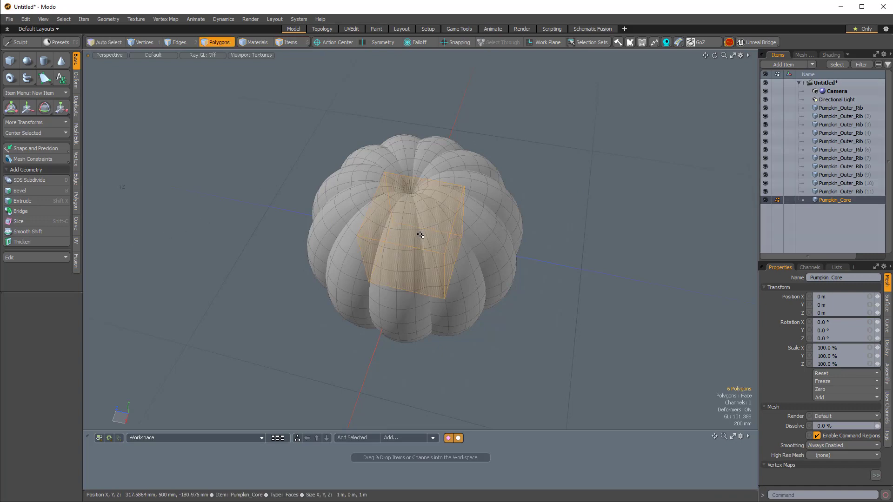
alt+drag(488, 277, 426, 282)
scroll(456, 275, up, 3)
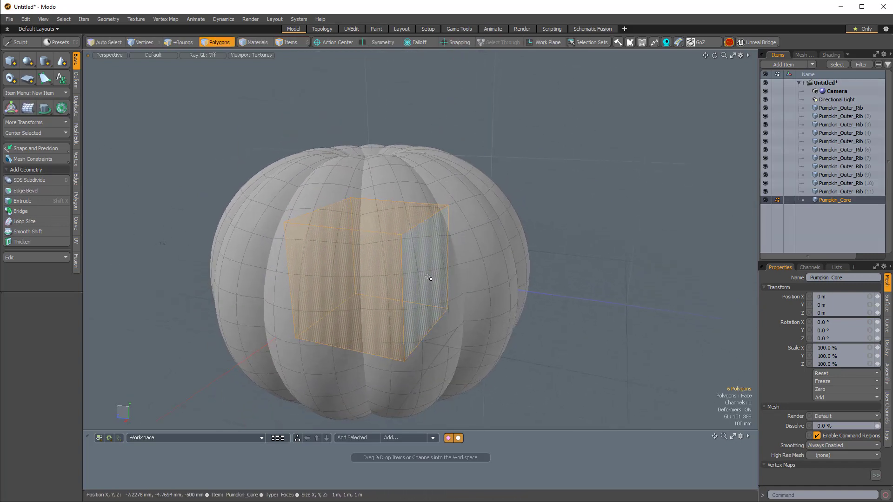
Step: Subdivide the cube's polygons twice with the Catmull-Clark method to round it into a sphere
key(shift+d)
click(604, 105)
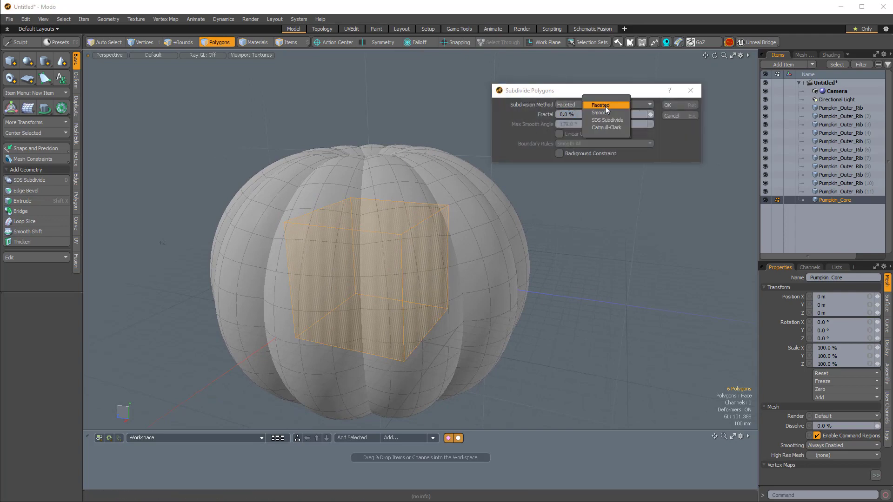
click(605, 127)
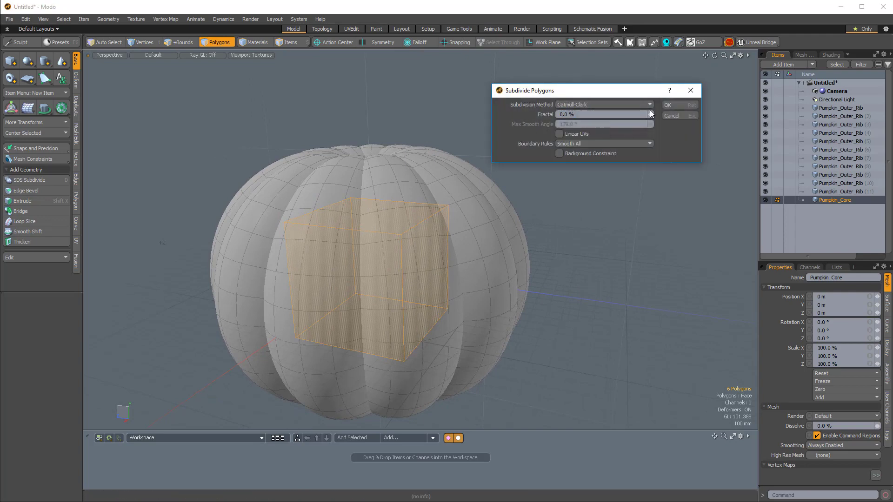
click(674, 105)
alt+drag(556, 232, 514, 270)
key(shift+d)
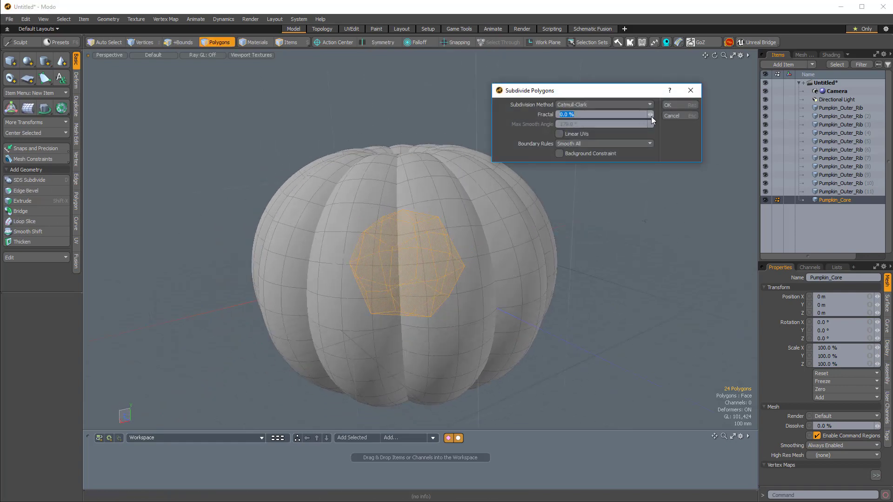
click(676, 105)
Step: Scale the core sphere uniformly to 194.5 % so it fills the pumpkin's centre, and drop the selection
alt+drag(555, 282, 502, 253)
key(y)
key(3)
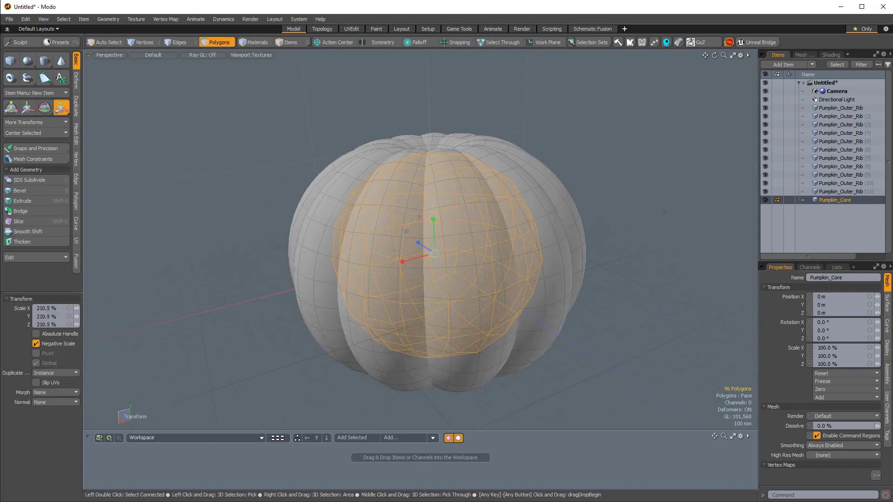
alt+drag(476, 238, 426, 255)
scroll(434, 233, up, 3)
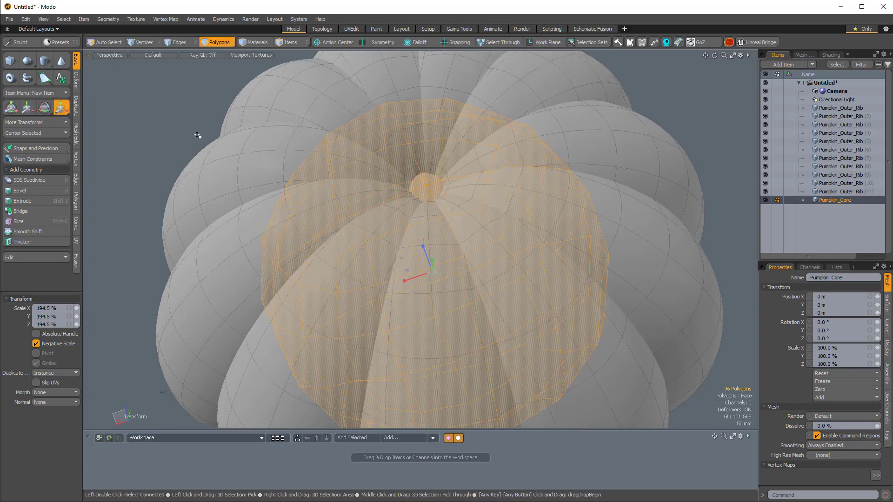
key(space)
click(199, 137)
Step: Scale the core sphere down slightly so less of it shows where the ribs converge
alt+drag(510, 233, 453, 260)
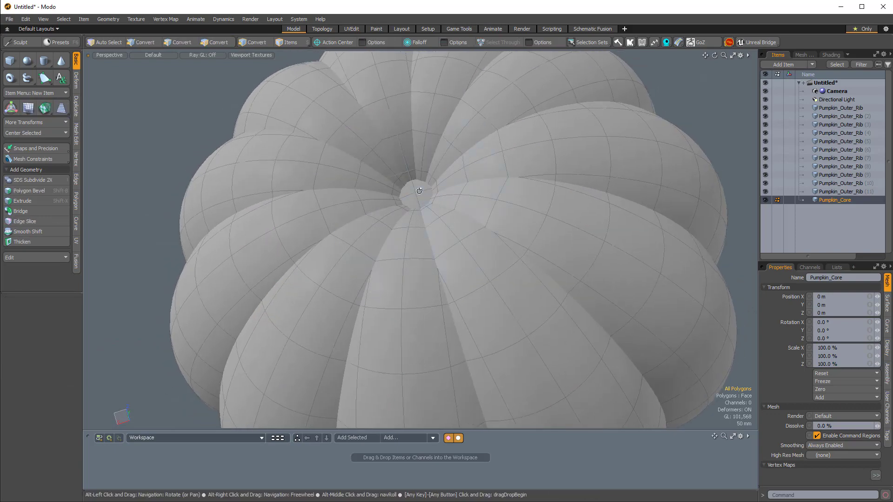
alt+drag(419, 193, 392, 187)
scroll(426, 197, up, 3)
scroll(441, 211, down, 4)
alt+drag(470, 241, 438, 205)
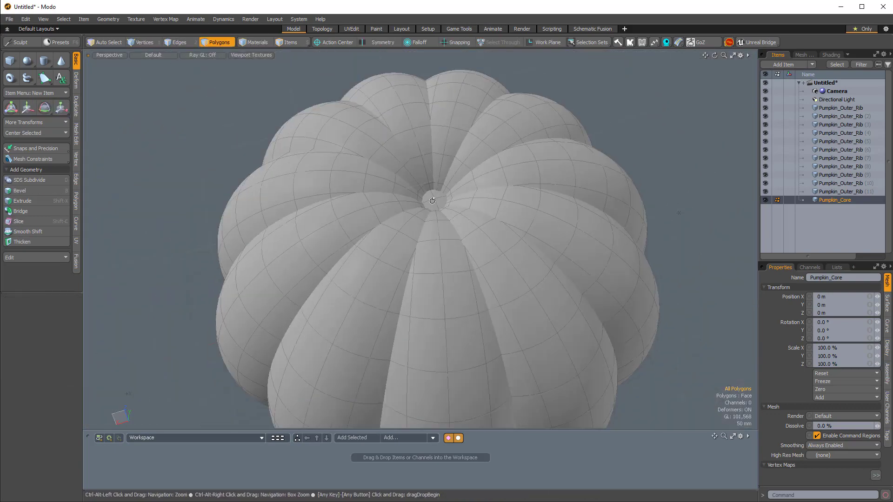
double_click(438, 206)
alt+drag(474, 271, 469, 244)
key(r)
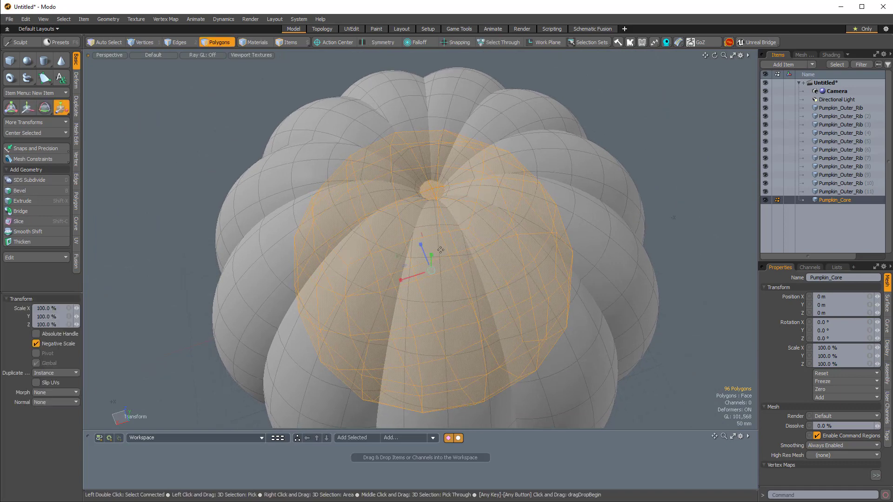
drag(433, 268, 426, 269)
key(space)
click(662, 148)
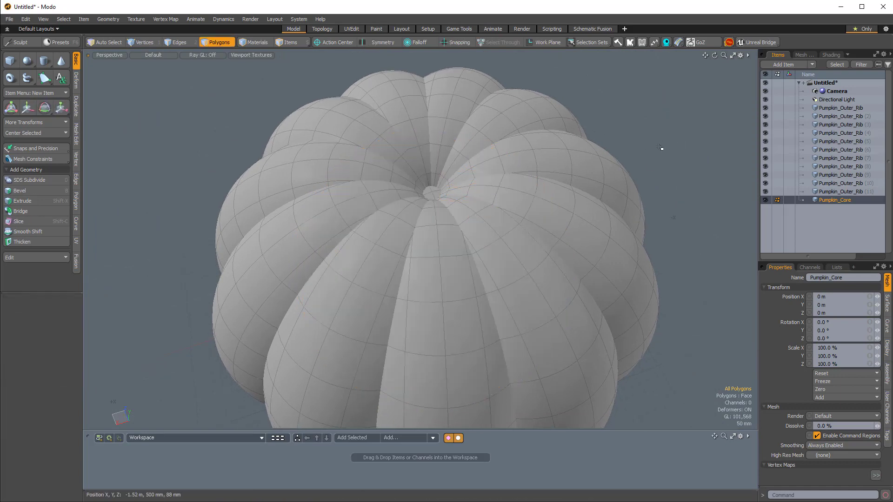
Step: Convert the core sphere to a Catmull-Clark subdivision surface and fine-tune its scale at the rib centre
alt+drag(662, 147, 653, 163)
alt+drag(479, 195, 438, 185)
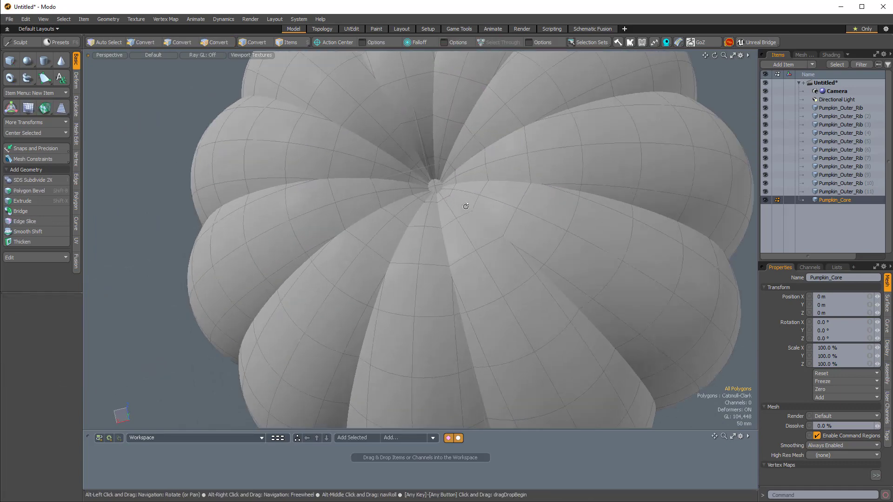
key(r)
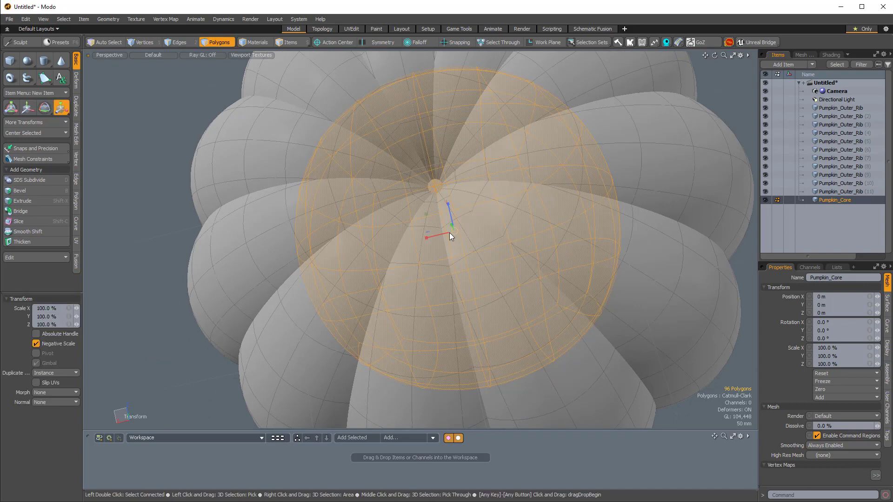
ctrl+alt+drag(476, 251, 444, 200)
key(space)
Step: Examine how the core closes the gap between the ribs from above, the side and underneath
ctrl+alt+drag(626, 158, 460, 237)
ctrl+alt+drag(454, 160, 421, 161)
ctrl+alt+drag(463, 216, 435, 215)
alt+drag(439, 269, 442, 199)
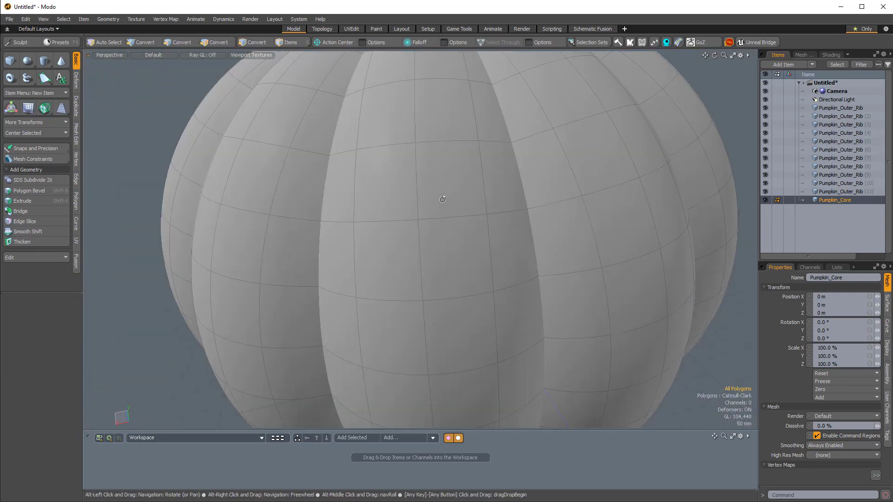
alt+drag(452, 323, 421, 234)
alt+drag(516, 316, 516, 237)
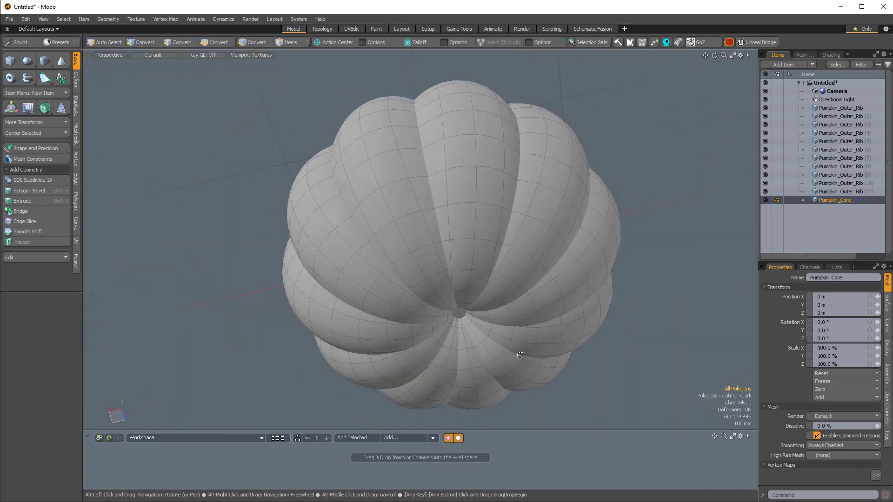
alt+drag(522, 353, 505, 302)
ctrl+alt+drag(461, 285, 454, 238)
ctrl+alt+drag(493, 185, 566, 305)
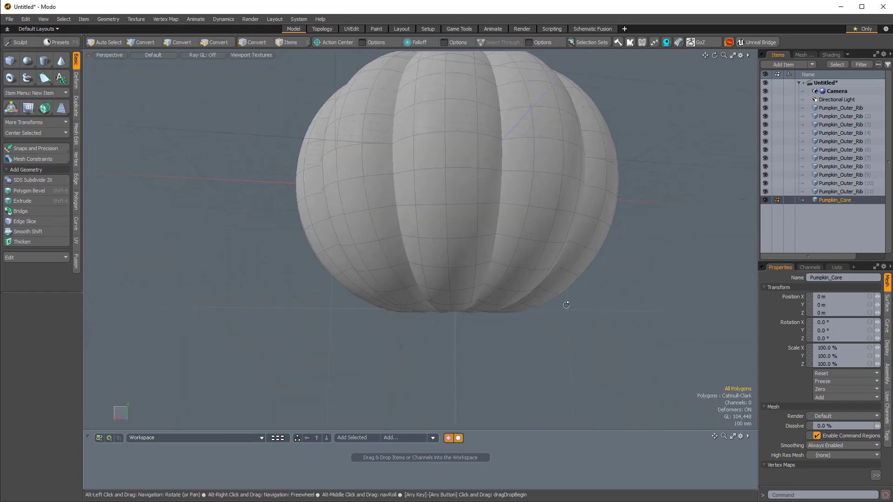
alt+shift+drag(519, 201, 498, 251)
alt+drag(474, 160, 342, 243)
alt+drag(419, 289, 487, 305)
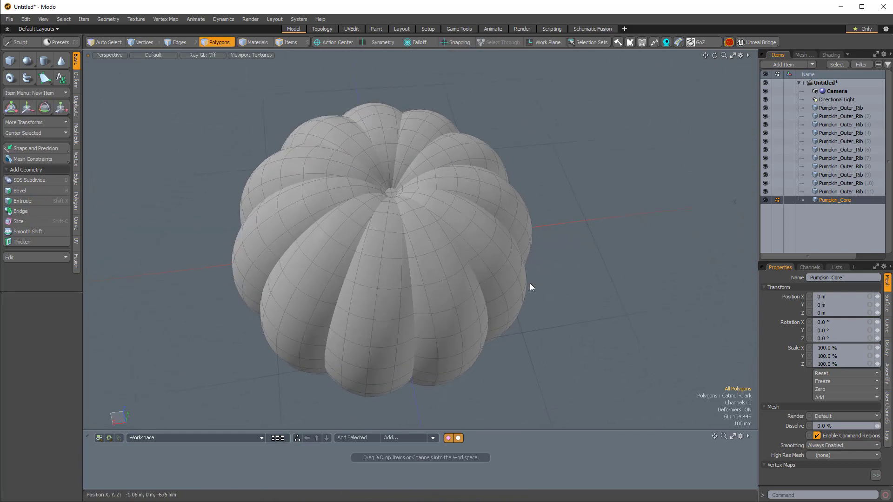
Step: Create a new fusion named FUSE_Pumpkin_Main from the Pumpkin_Core item with a 1 mm strip width
mouse_move(581, 228)
alt+mouse_down()
mouse_move(544, 238)
mouse_move(576, 245)
mouse_move(586, 214)
mouse_move(578, 227)
alt+mouse_up()
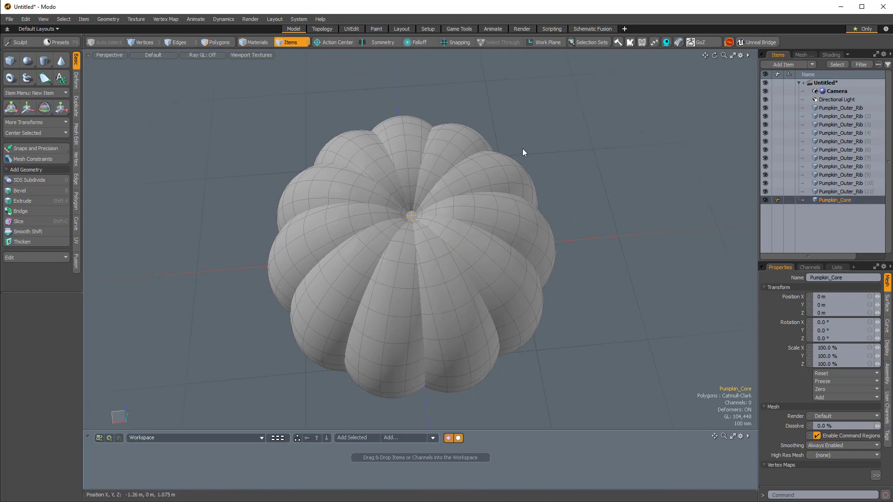
key(ctrl+6)
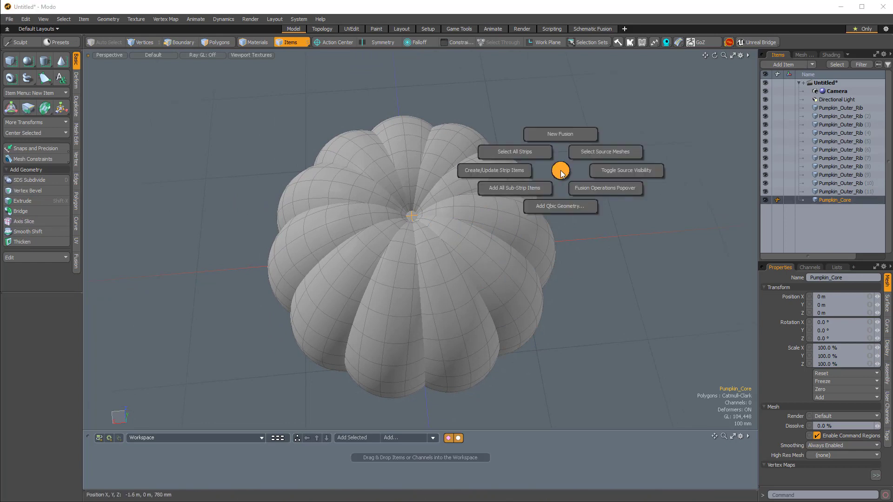
click(554, 124)
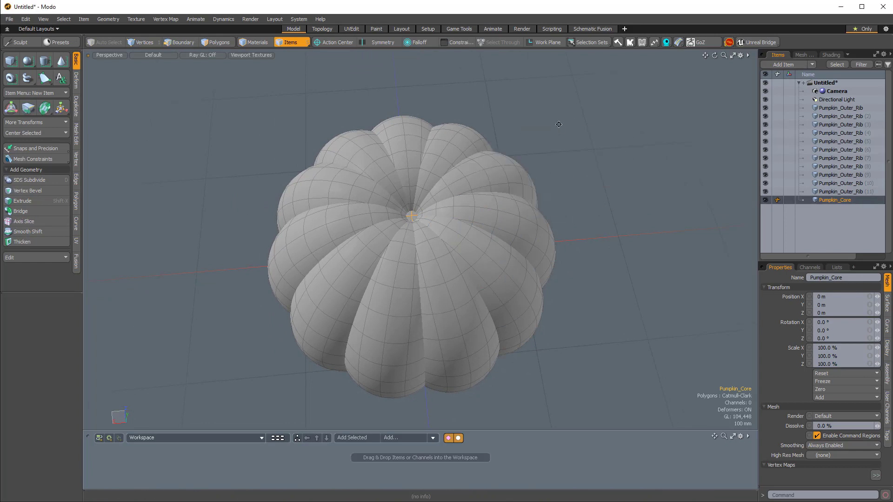
text(F)
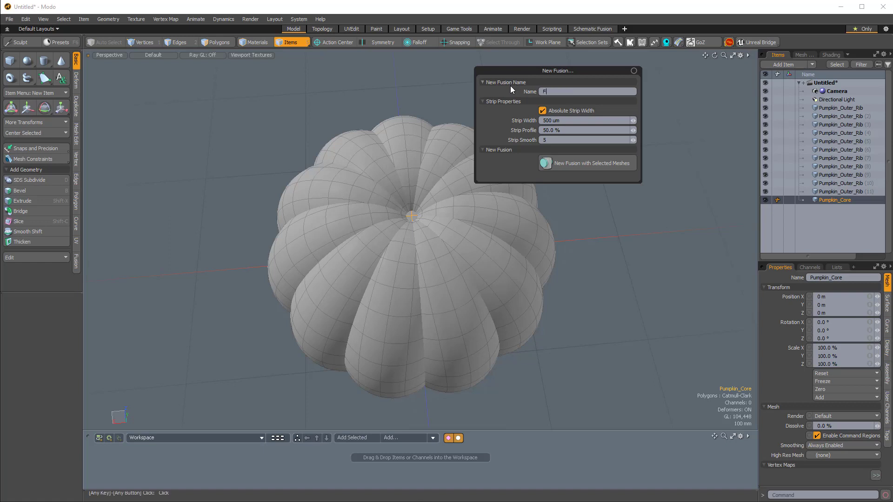
text(USE_Pumpkin_Main1)
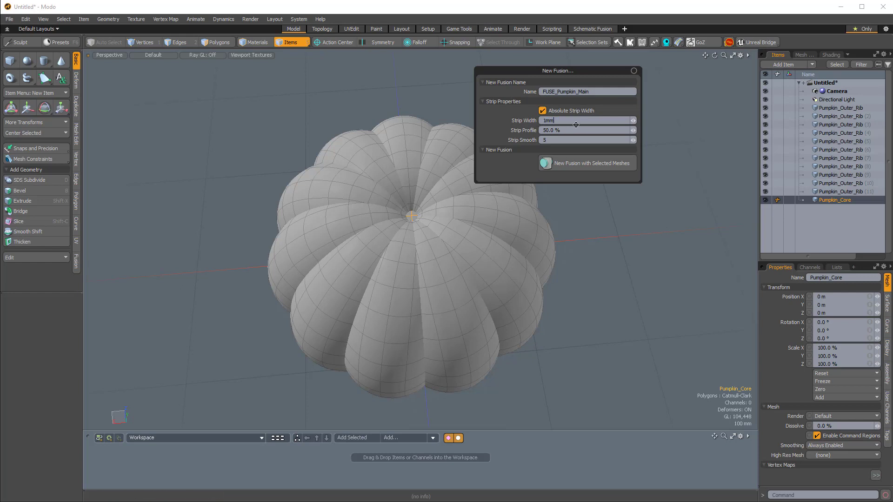
click(582, 163)
alt+drag(657, 207, 602, 337)
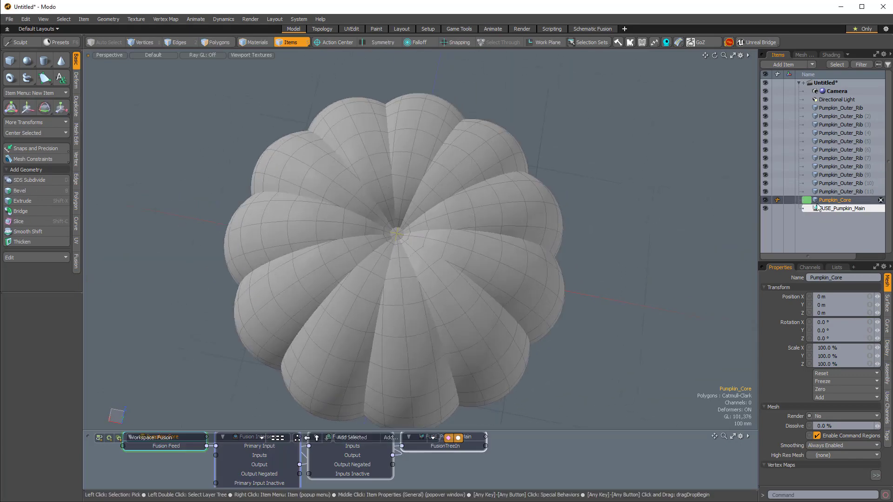
Step: Hide all the outer ribs to inspect the fused core on its own, and show the ribs again
click(815, 230)
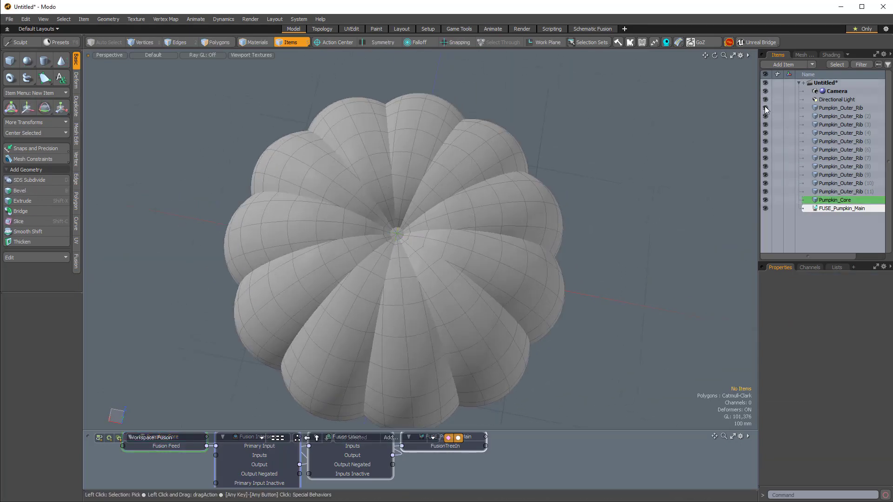
drag(765, 108, 763, 192)
alt+drag(618, 166, 520, 183)
ctrl+alt+drag(519, 184, 416, 206)
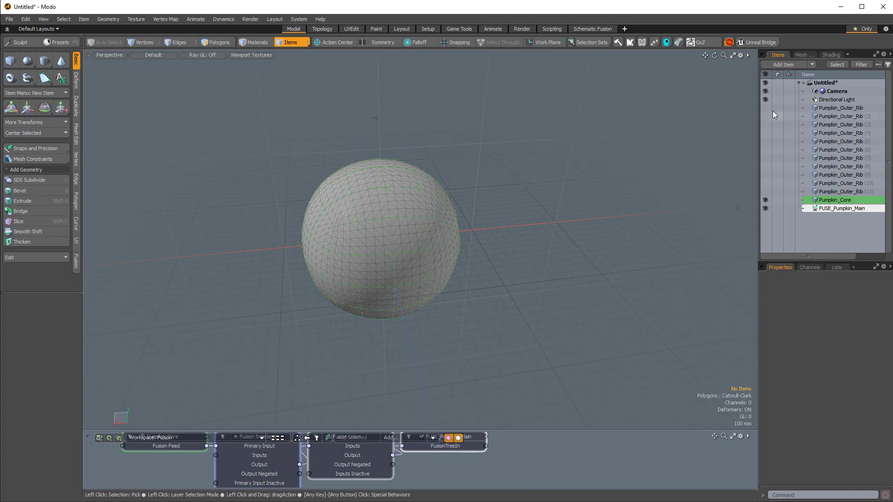
drag(764, 109, 763, 195)
alt+drag(571, 282, 493, 196)
ctrl+alt+drag(493, 195, 418, 149)
Step: Select all eleven outer ribs and add them to the fusion as primary meshes
click(398, 127)
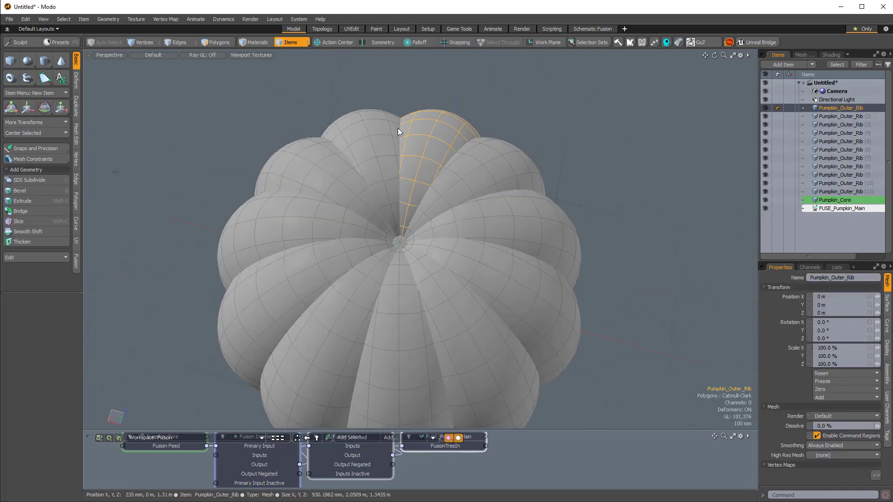
shift+click(360, 135)
shift+click(305, 274)
shift+click(339, 312)
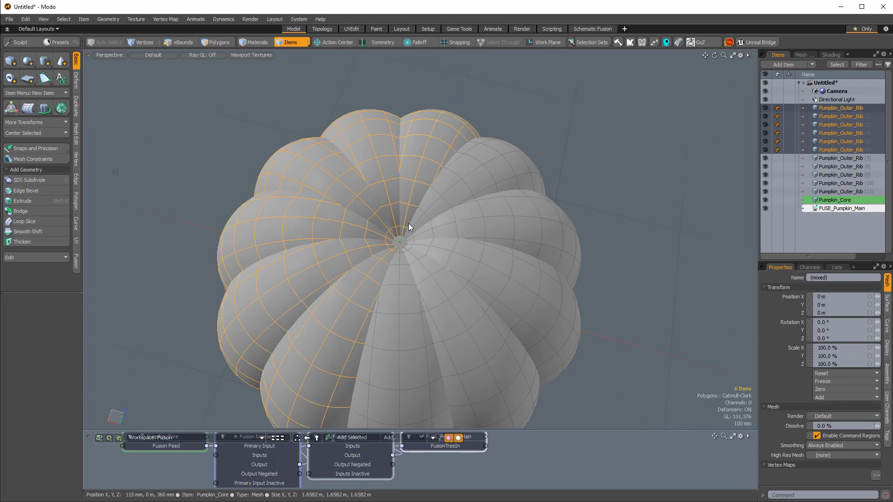
alt+drag(410, 228, 415, 277)
mouse_move(414, 376)
shift+mouse_down()
mouse_move(492, 266)
mouse_move(663, 194)
mouse_move(504, 230)
shift+mouse_up()
alt+drag(504, 230, 490, 140)
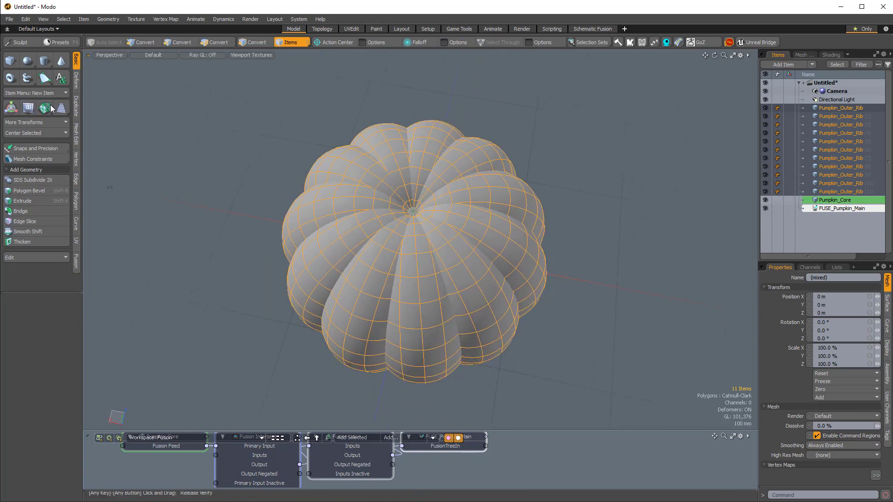
click(77, 263)
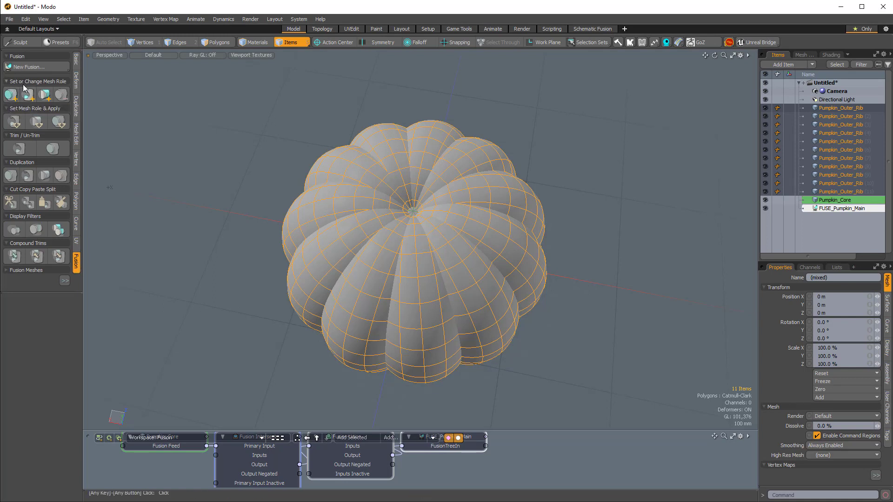
click(12, 95)
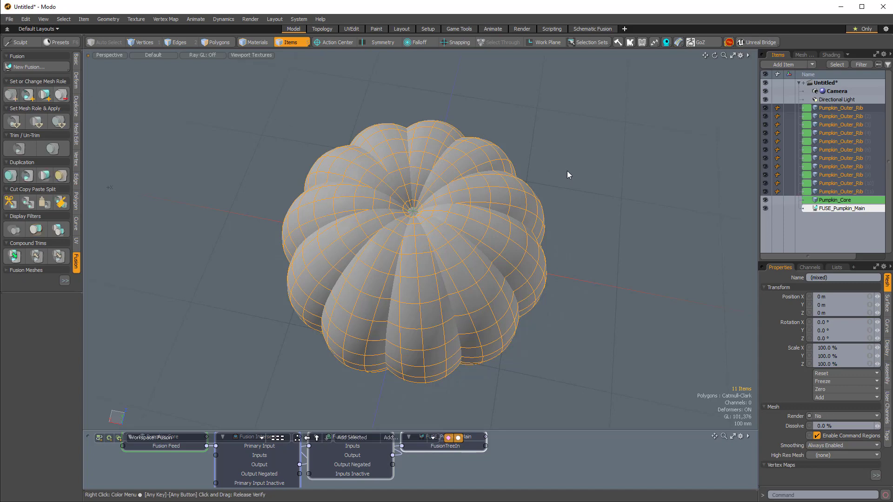
alt+drag(652, 135, 609, 207)
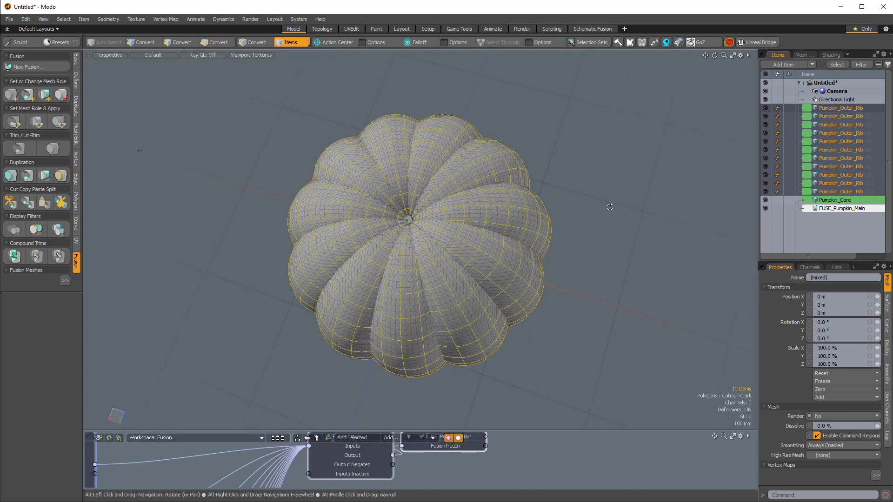
Step: Deselect all of the Pumpkin_Outer_Rib items in the item list
ctrl+click(827, 108)
ctrl+click(830, 116)
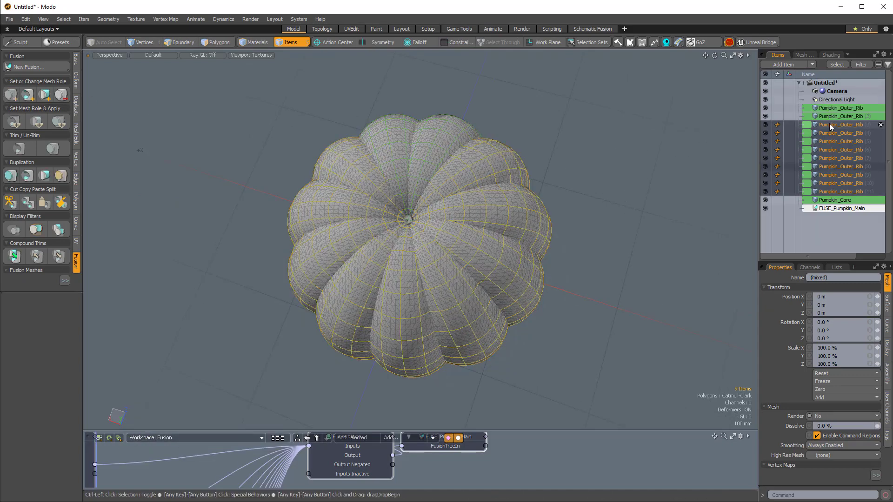
ctrl+click(829, 125)
ctrl+click(831, 134)
ctrl+click(831, 149)
ctrl+click(830, 141)
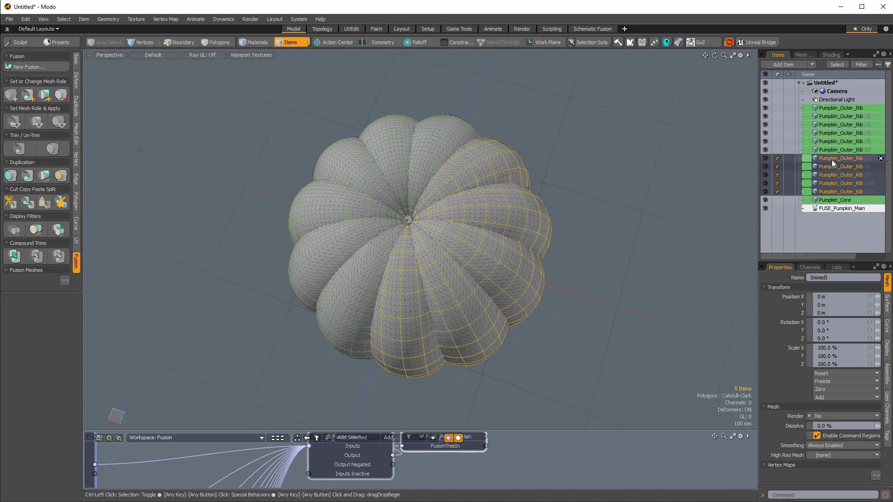
ctrl+click(831, 158)
ctrl+click(832, 167)
ctrl+click(832, 175)
ctrl+click(833, 183)
ctrl+click(834, 192)
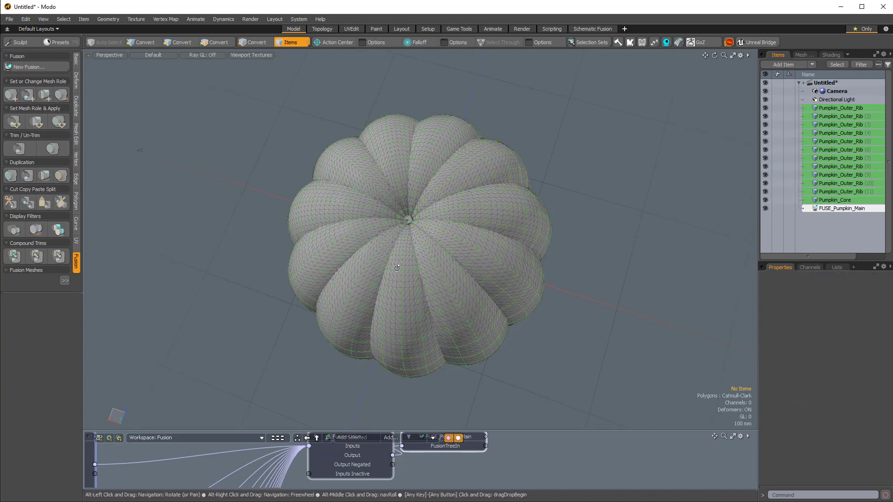
Step: Hide the rib and core source meshes, leaving only FUSE_Pumpkin_Main displayed
ctrl+alt+drag(398, 265, 470, 259)
alt+drag(415, 226, 419, 237)
ctrl+alt+drag(418, 237, 532, 172)
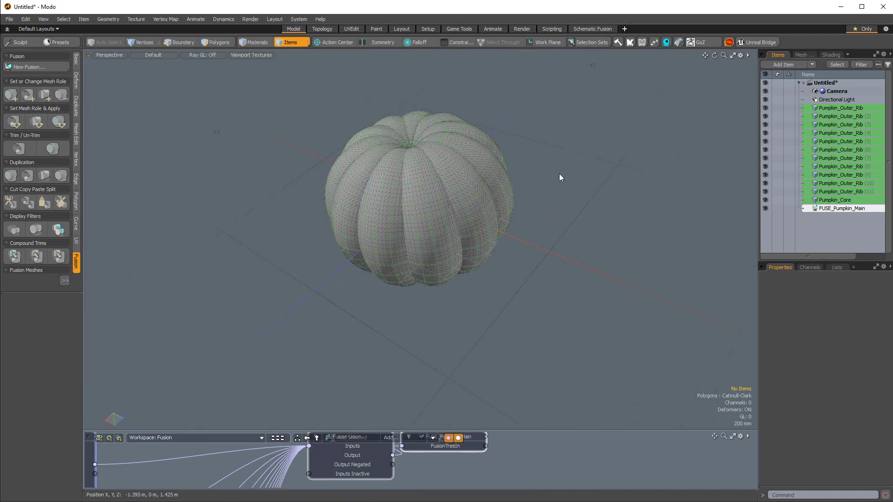
key(ctrl+alt+f)
click(634, 176)
Step: Examine the fused pumpkin's core opening and the seams between its ribs from above and all around
ctrl+alt+drag(453, 188, 535, 195)
alt+drag(535, 195, 418, 148)
alt+shift+drag(419, 149, 447, 312)
mouse_move(411, 141)
alt+mouse_down()
mouse_move(409, 122)
mouse_move(418, 186)
mouse_move(366, 207)
mouse_move(326, 209)
alt+mouse_up()
alt+drag(414, 223, 434, 278)
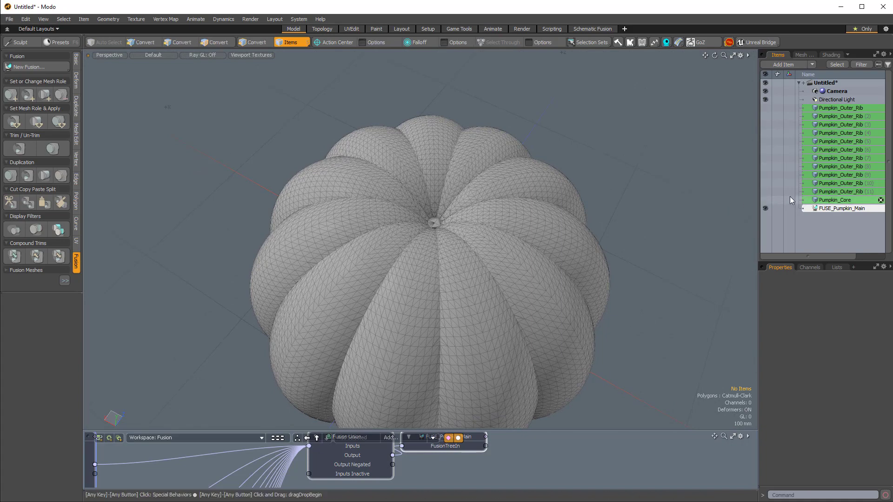
scroll(562, 146, down, 4)
alt+drag(519, 158, 513, 132)
alt+shift+drag(513, 132, 448, 148)
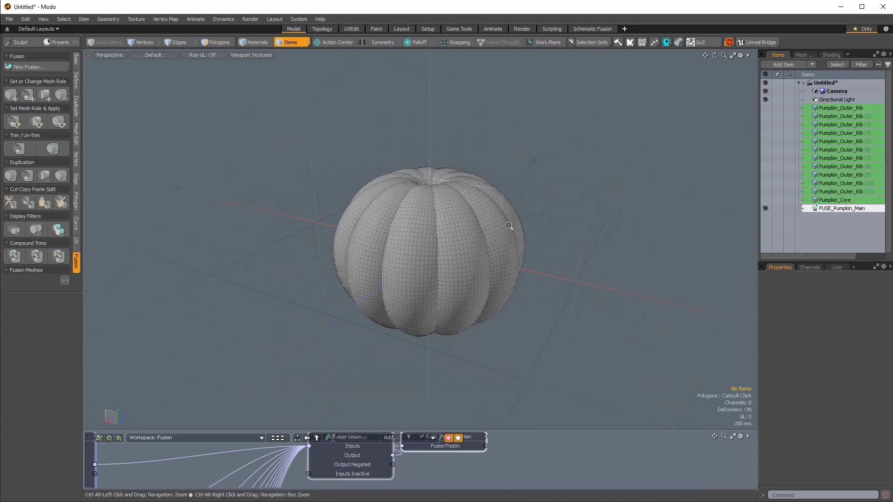
alt+drag(510, 227, 369, 85)
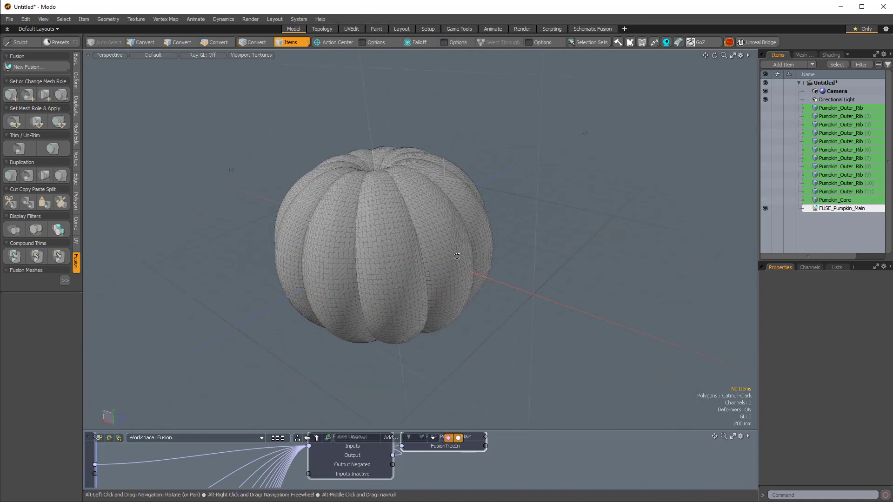
alt+drag(456, 257, 525, 289)
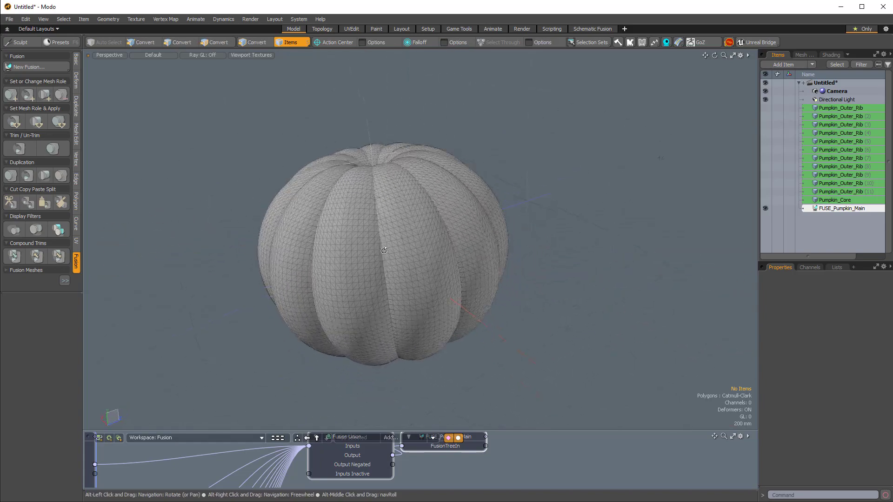
alt+drag(429, 278, 394, 192)
mouse_move(462, 259)
ctrl+alt+mouse_down()
mouse_move(412, 263)
mouse_move(460, 271)
ctrl+alt+mouse_up()
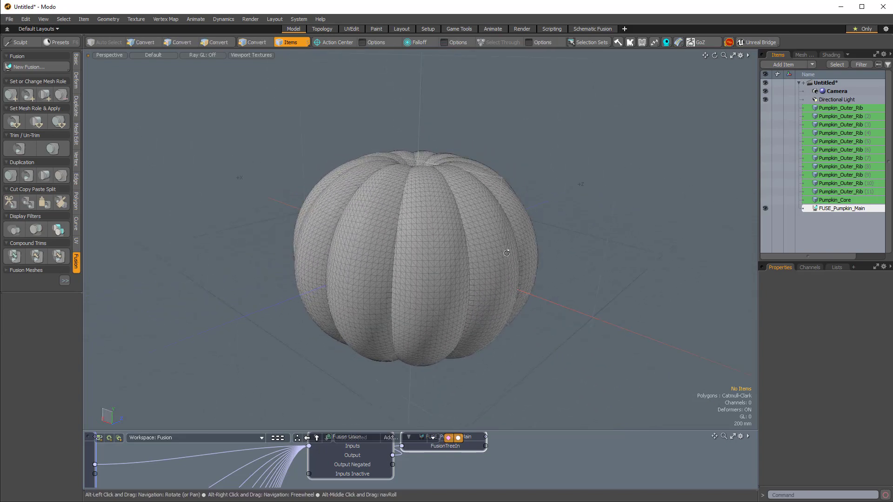
alt+drag(544, 266, 434, 250)
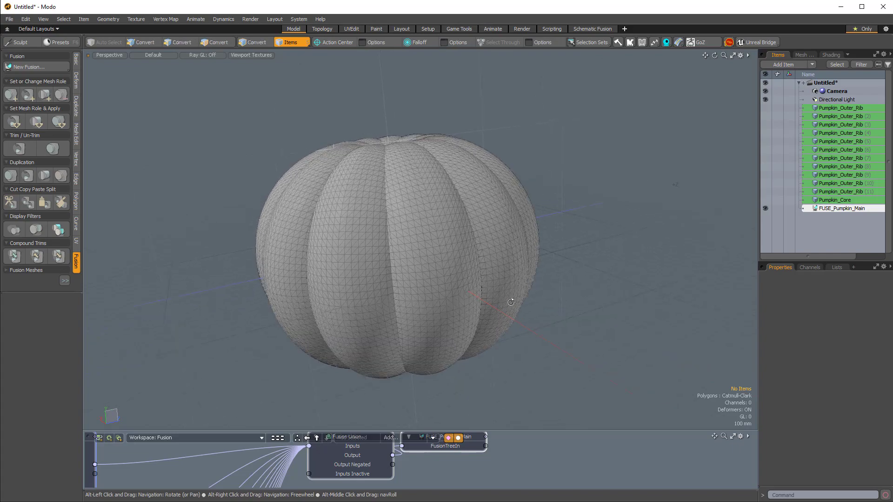
alt+drag(506, 271, 487, 286)
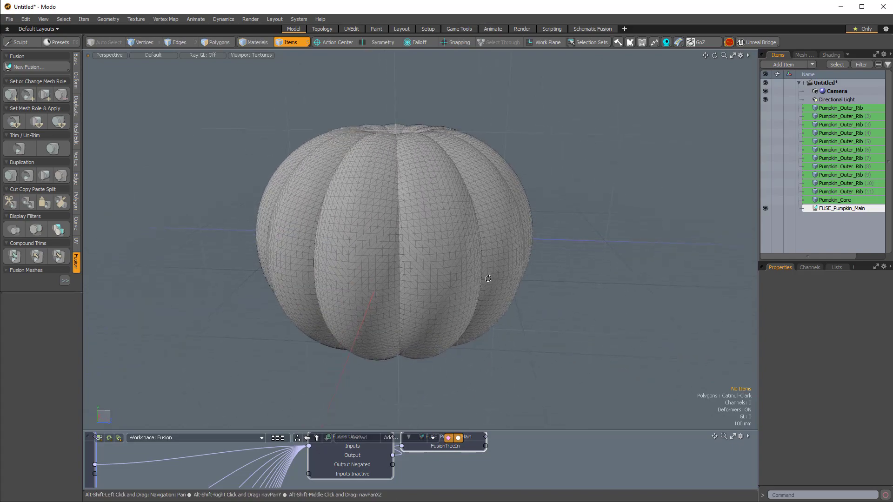
alt+drag(249, 293, 452, 282)
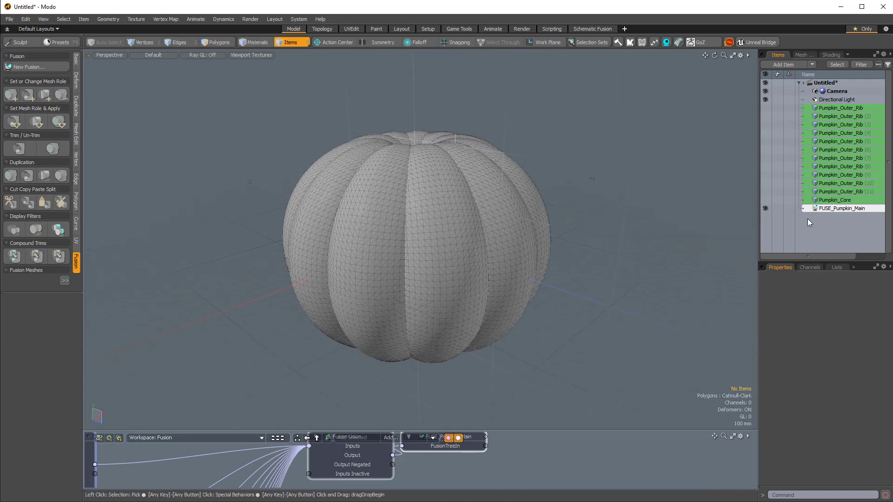
Step: Create a new mesh item named Temp_Hole_Puncher and add a 1 m unit cube to it
double_click(818, 241)
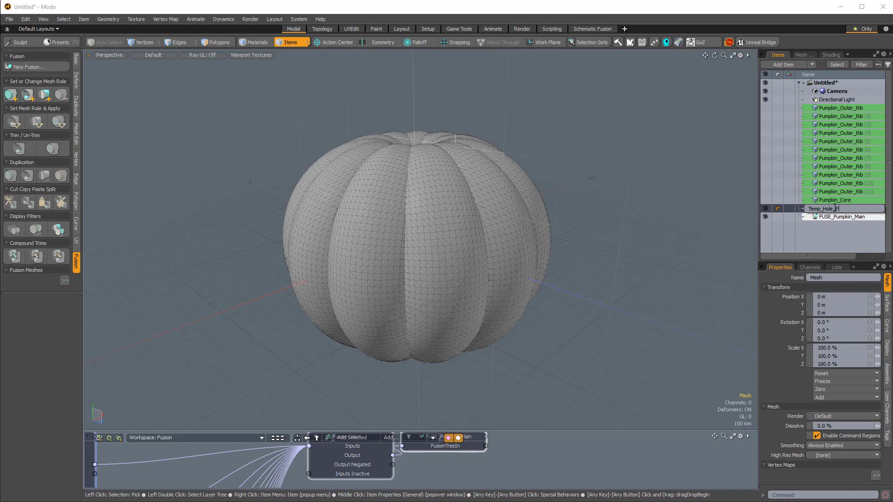
key(Return)
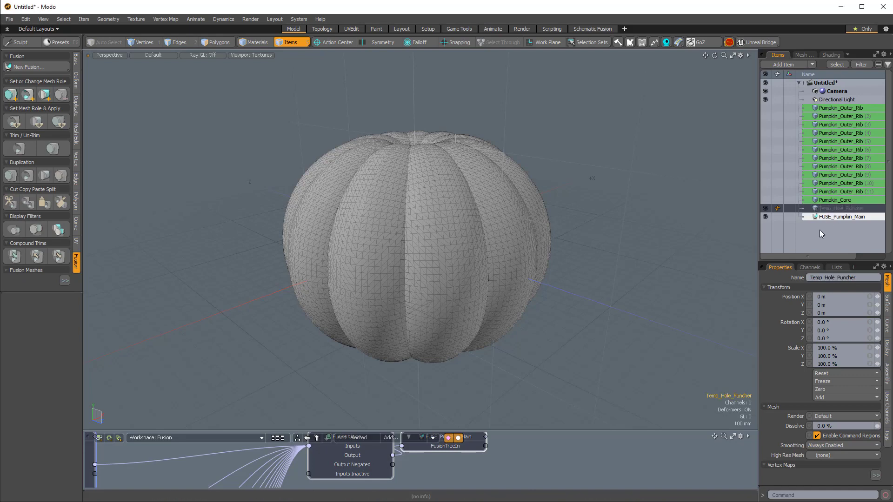
alt+drag(572, 186, 539, 223)
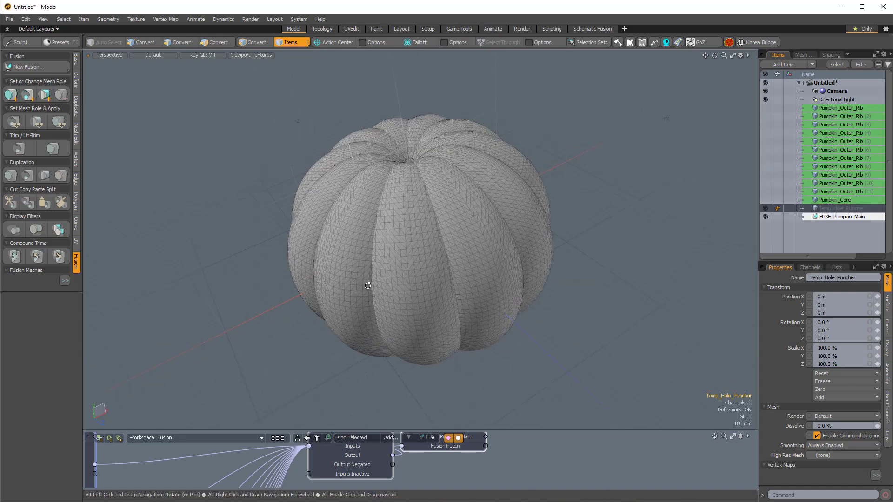
click(77, 60)
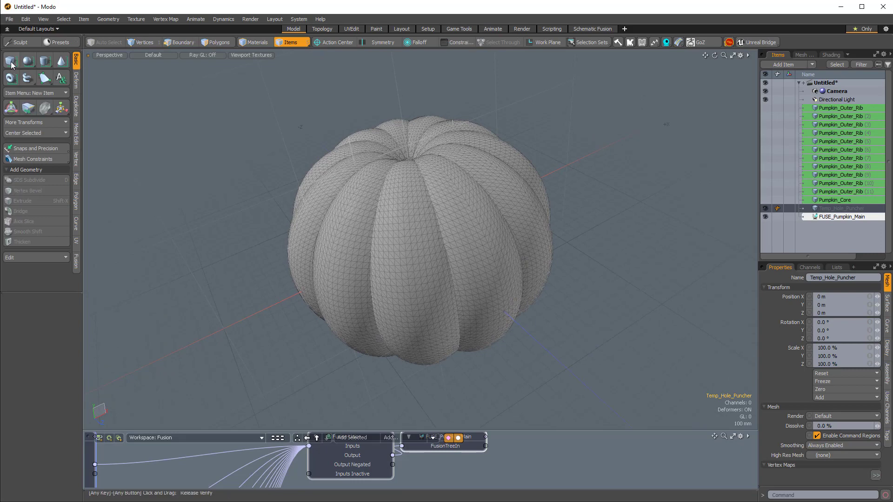
shift+click(14, 63)
scroll(512, 246, down, 2)
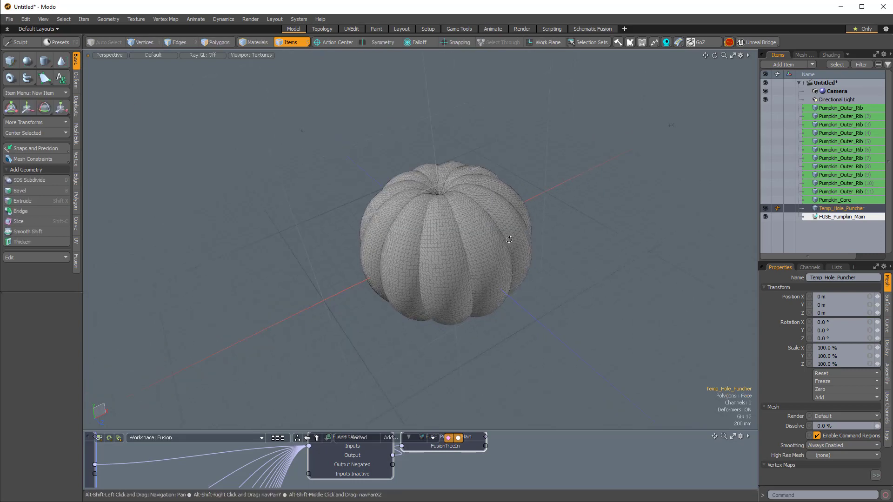
Step: Select the whole cube and move it 1.08 m along Z so that it partly protrudes from the pumpkin's side
key(3)
double_click(420, 251)
alt+drag(421, 251, 350, 320)
scroll(395, 279, up, 2)
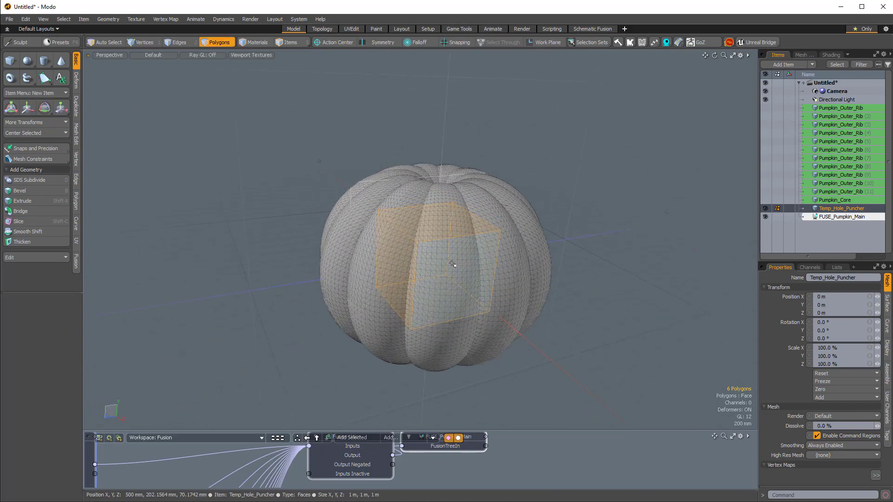
key(w)
drag(365, 272, 297, 284)
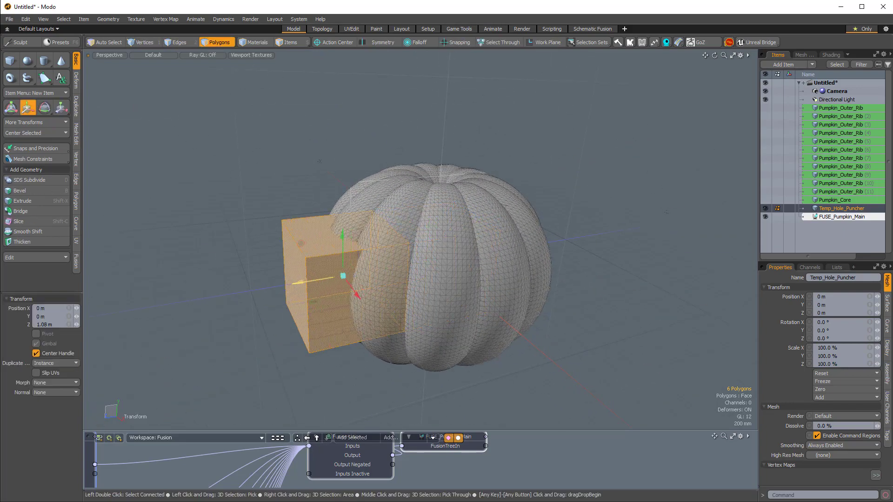
scroll(300, 281, up, 2)
alt+drag(363, 281, 400, 280)
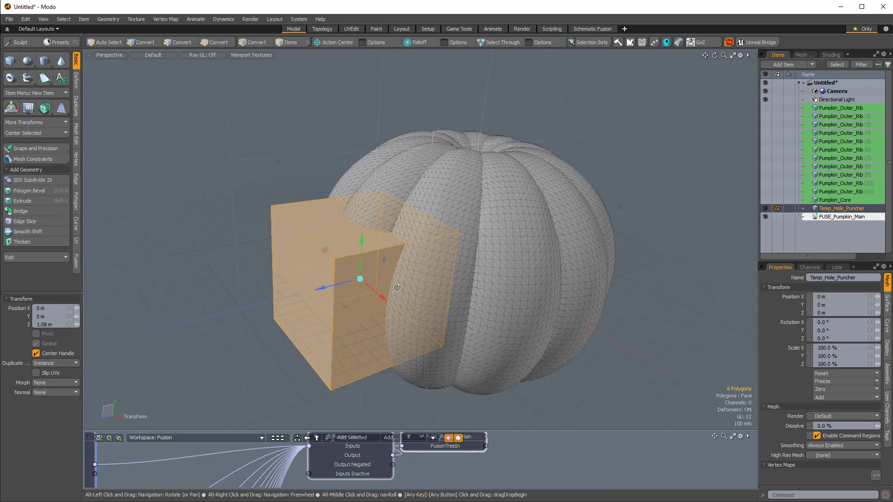
Step: Delete the cube's outer and inner end faces along Z and subdivide the remaining open tube with the Catmull-Clark method
key(space)
click(284, 278)
alt+drag(334, 281, 270, 280)
shift+click(400, 281)
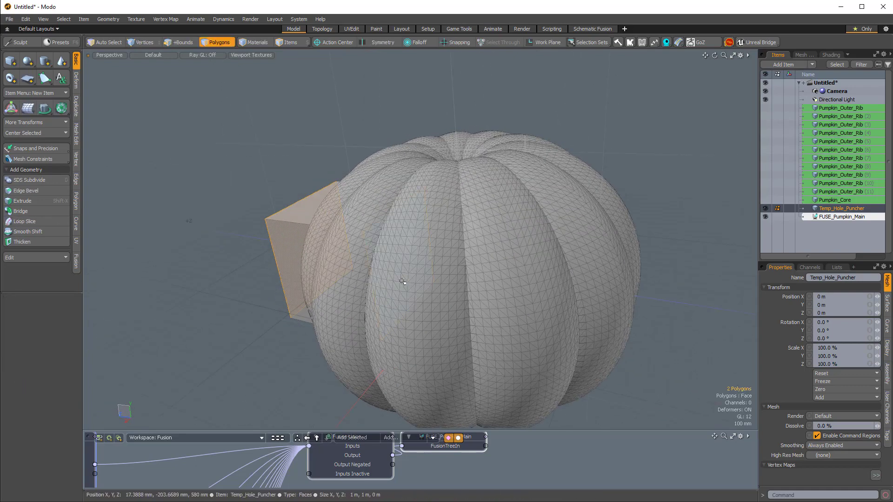
alt+drag(334, 321, 396, 343)
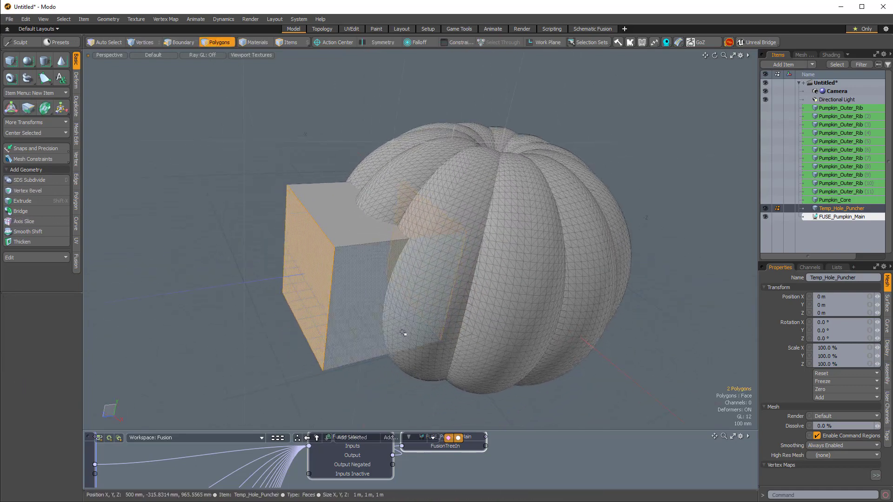
key(Delete)
key(shift+d)
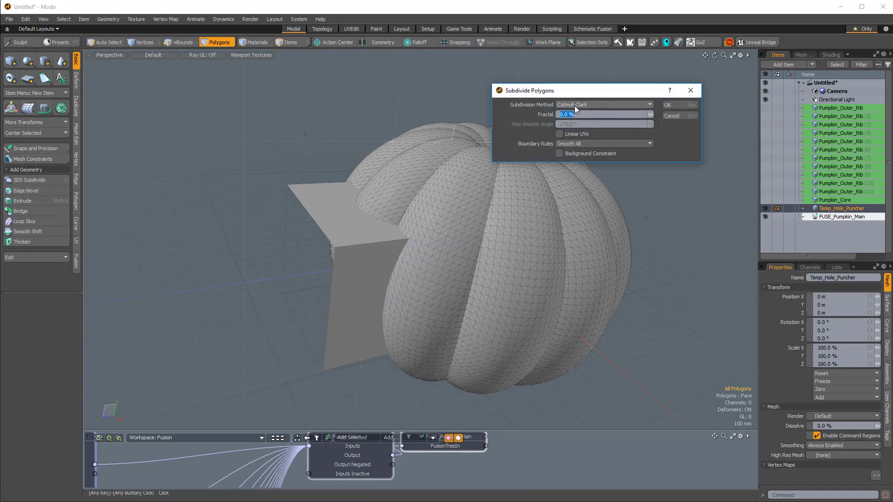
click(667, 105)
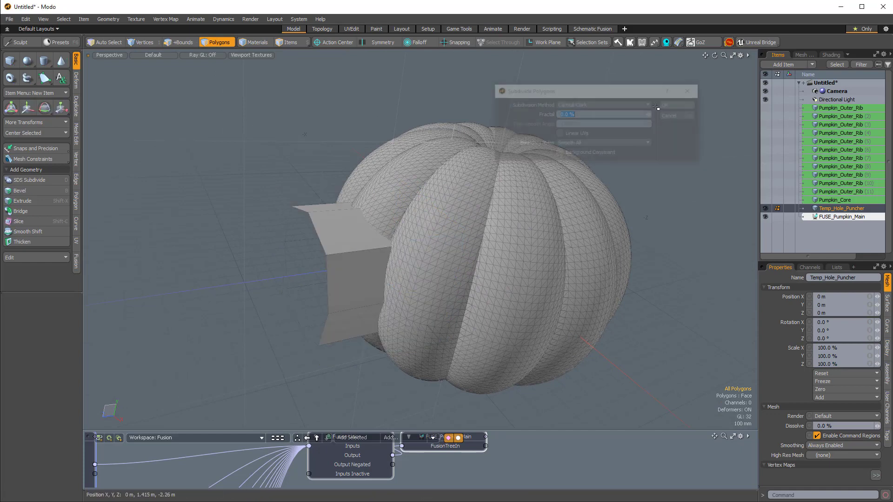
Step: Hide the fused pumpkin and remove the middle edge loop around the hole puncher tube
key(2)
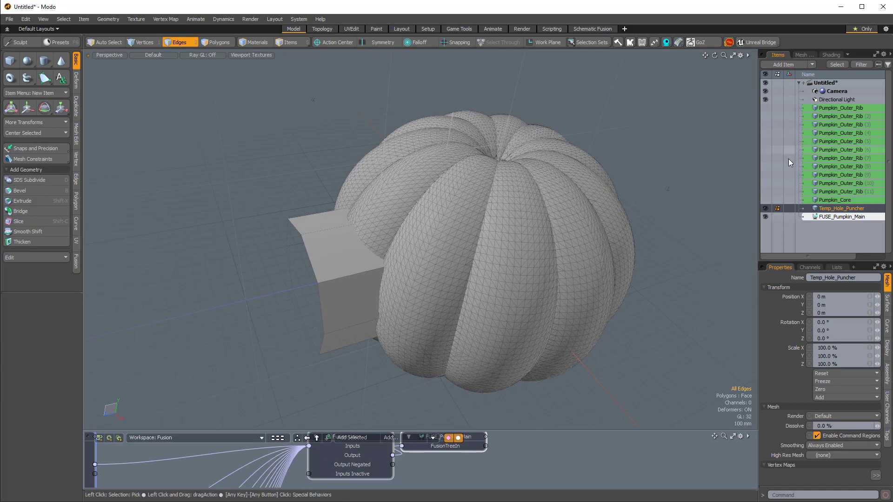
click(764, 217)
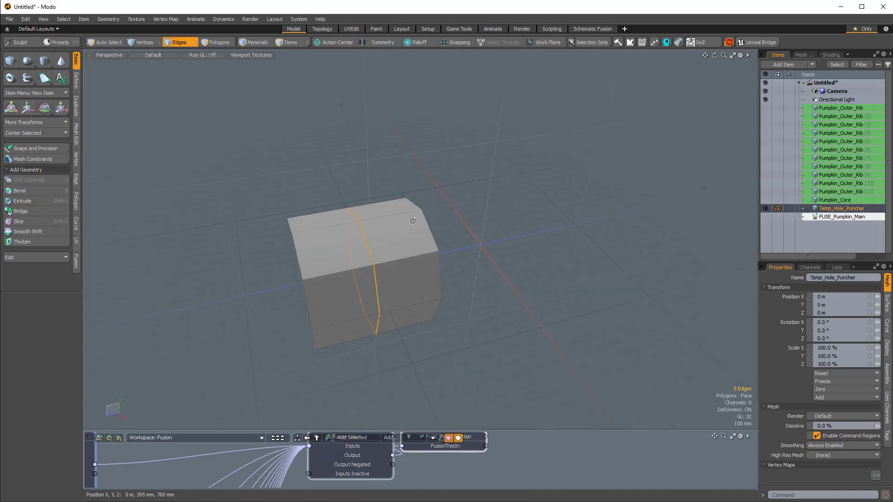
alt+drag(412, 220, 462, 233)
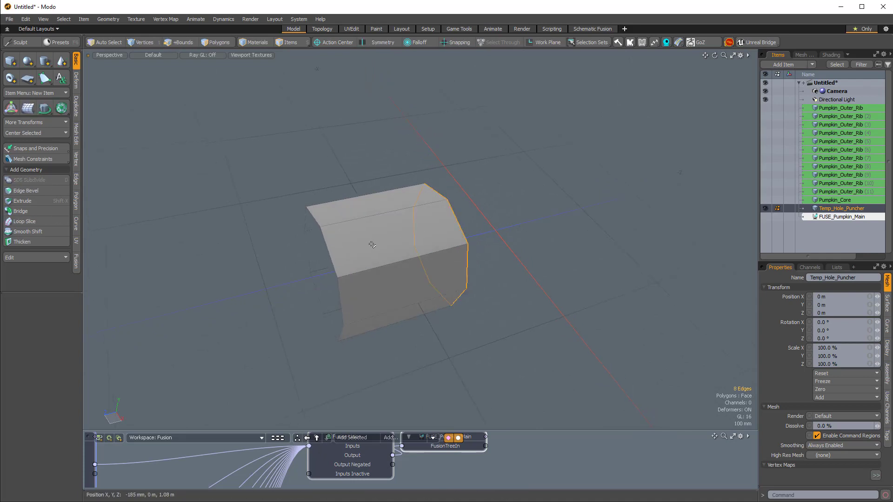
Step: Round both open end loops of the hole puncher tube into circles with Radial Align and cap them with polygons
click(76, 88)
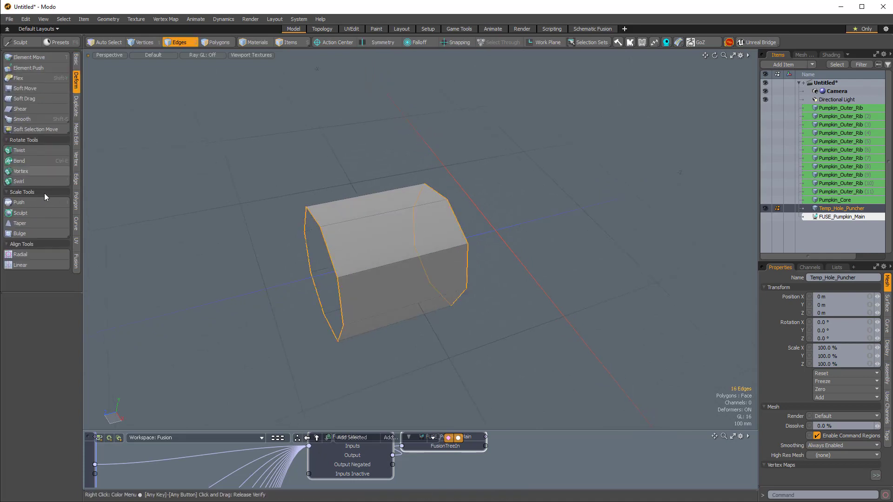
click(31, 257)
click(546, 314)
alt+drag(546, 315, 364, 290)
key(p)
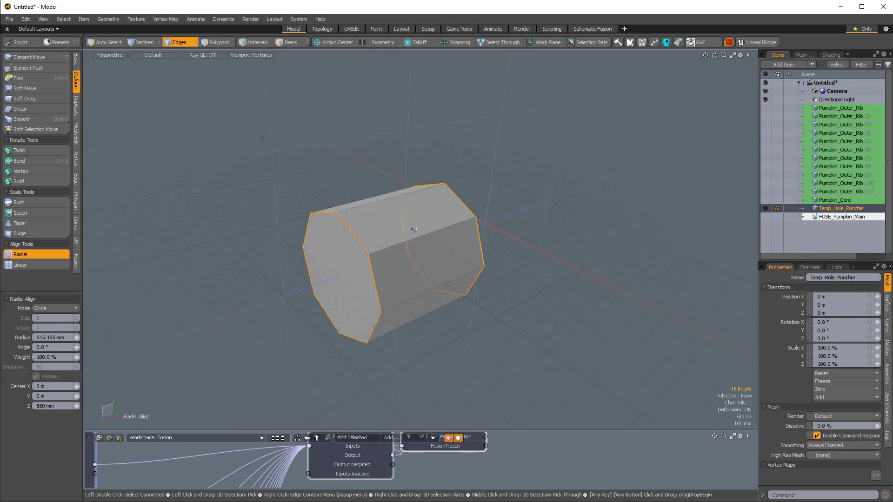
Step: Inset both end cap polygons of the tube by about 283 mm with the polygon Bevel
key(3)
alt+drag(681, 223, 559, 299)
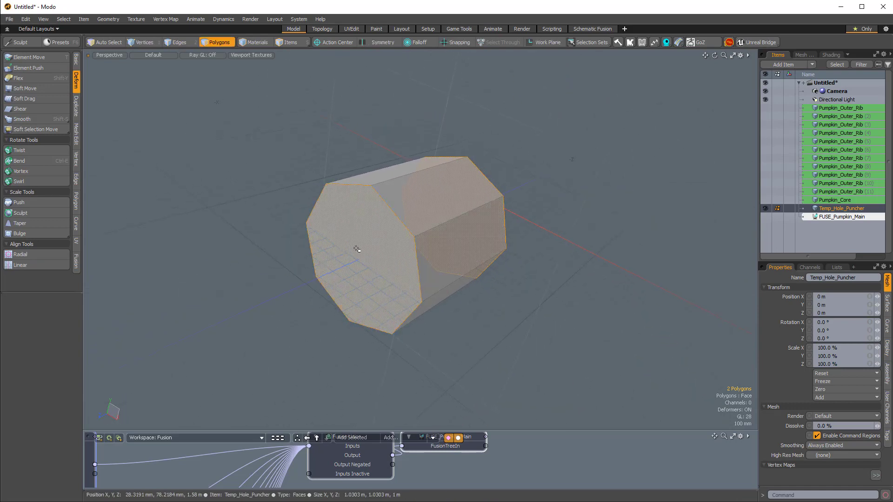
key(b)
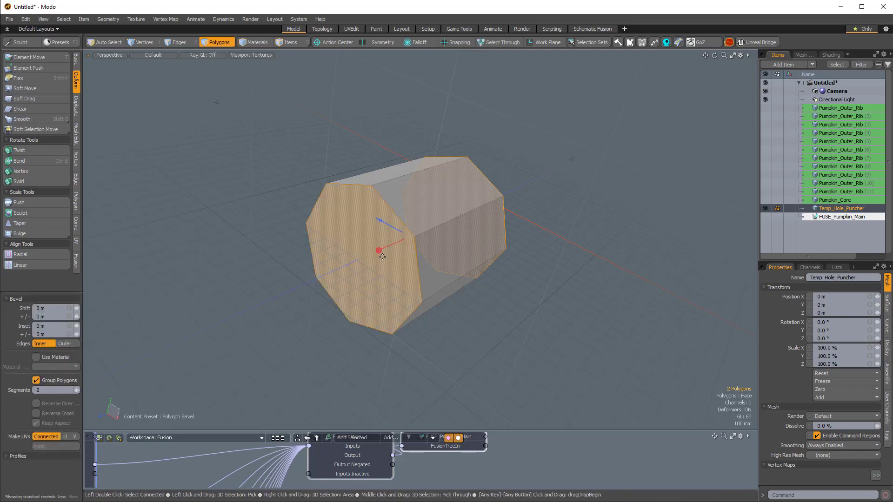
drag(386, 257, 391, 254)
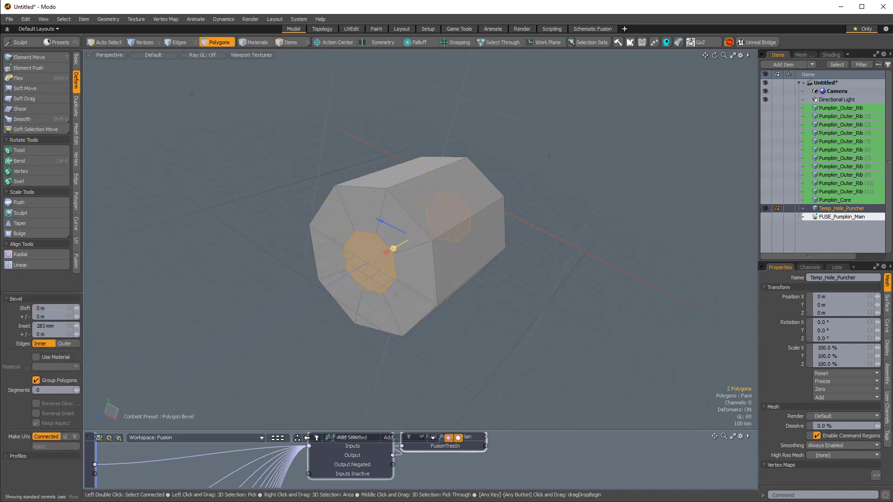
key(space)
click(525, 325)
alt+drag(525, 335, 402, 291)
scroll(424, 275, up, 2)
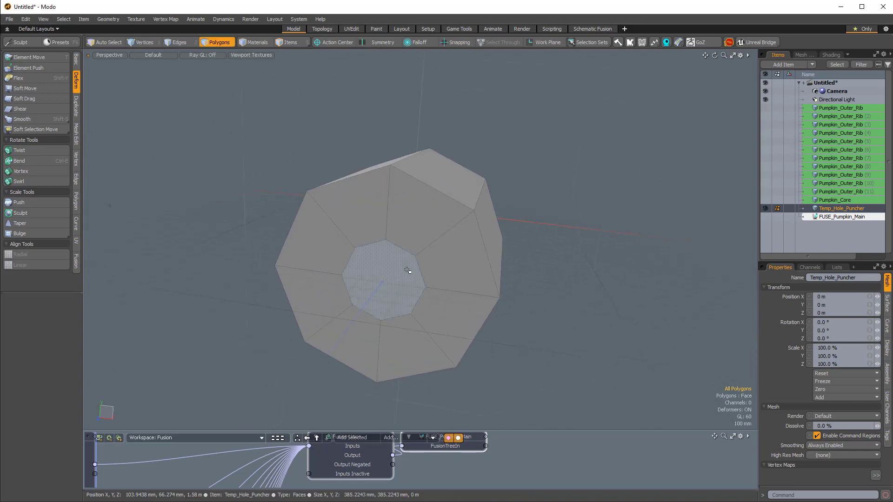
key(alt+c)
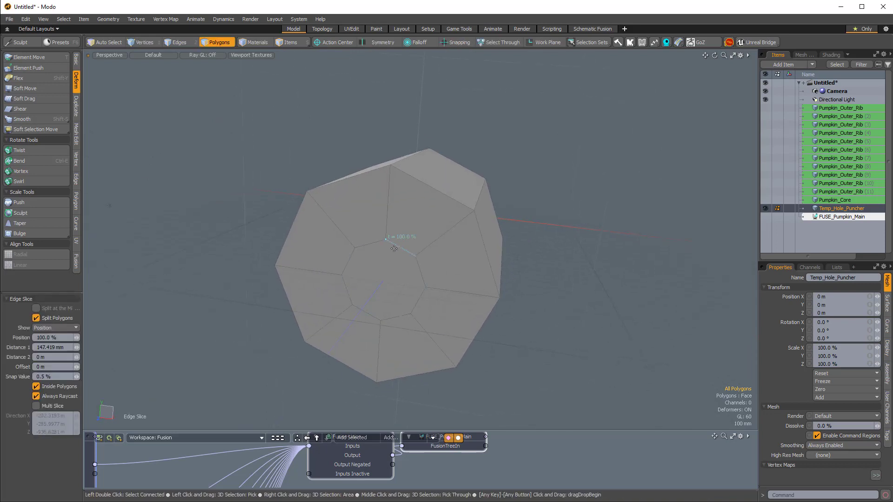
click(394, 243)
click(36, 406)
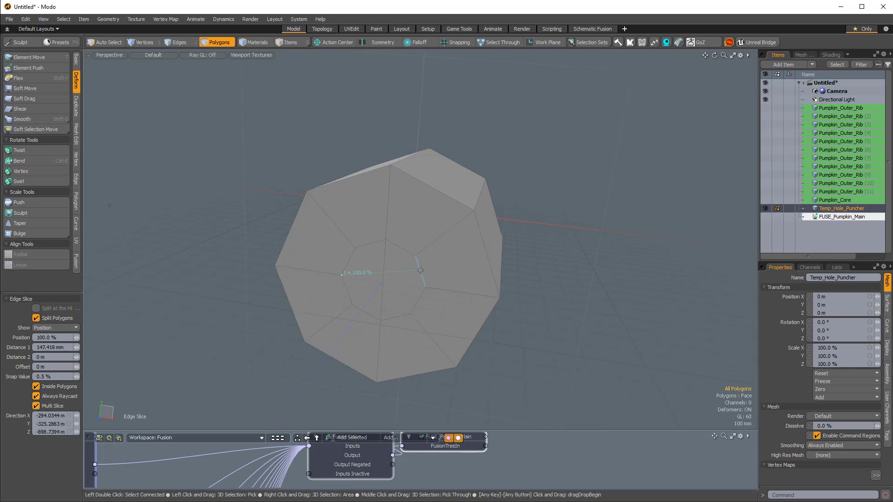
key(q)
Step: Delete the inner polygon of each end cap and fill both openings with quads by bridging the opposing edges
alt+drag(566, 255, 512, 261)
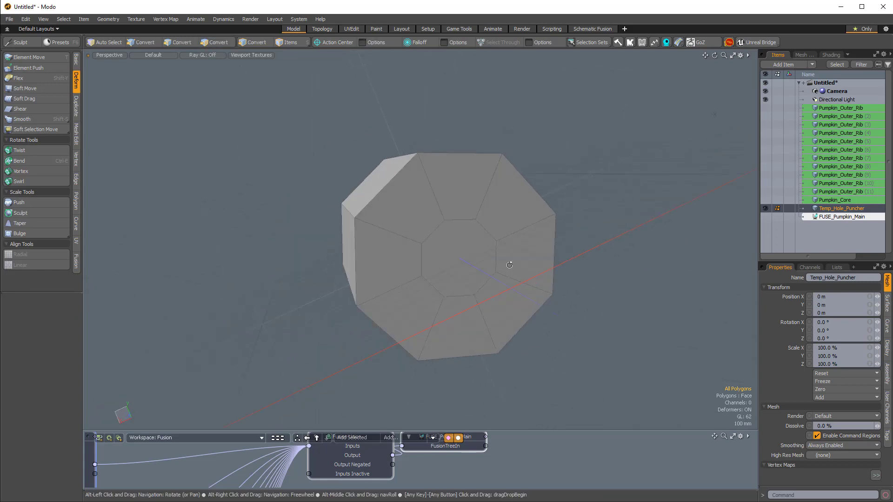
click(450, 277)
alt+drag(615, 305, 575, 297)
key(Delete)
key(2)
click(388, 251)
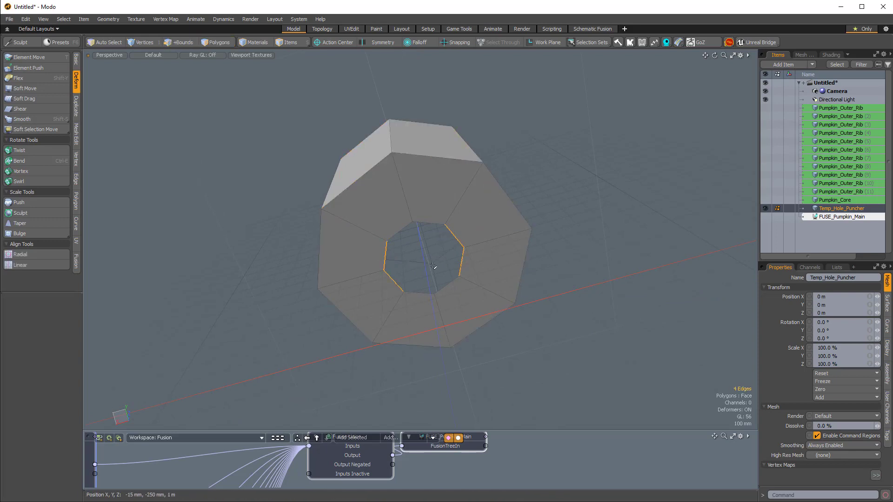
click(76, 178)
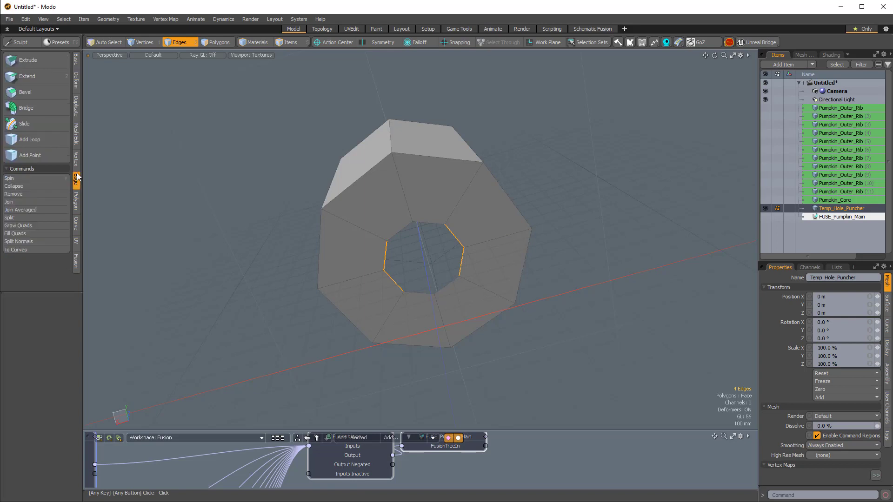
click(48, 111)
alt+drag(355, 255, 459, 255)
Step: Select the whole hole puncher mesh and scale it down in X and Y to about 363 mm wide
key(3)
double_click(429, 234)
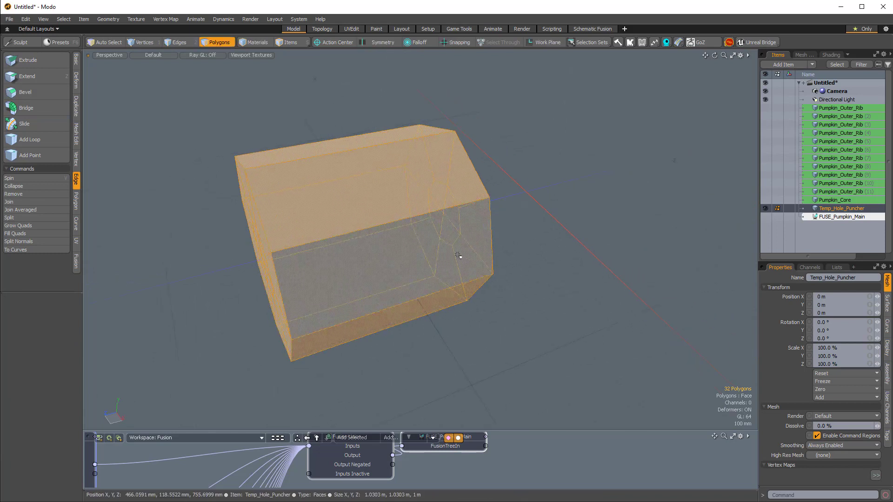
key(r)
alt+drag(363, 263, 328, 267)
alt+drag(328, 266, 390, 267)
Step: Add five uniformly spaced edge loops along the length of the hole puncher with Loop Slice
key(2)
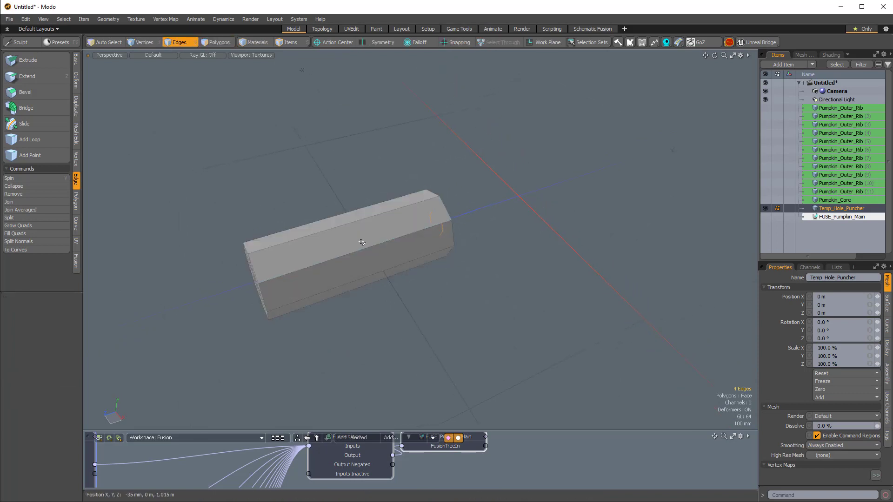
key(alt+c)
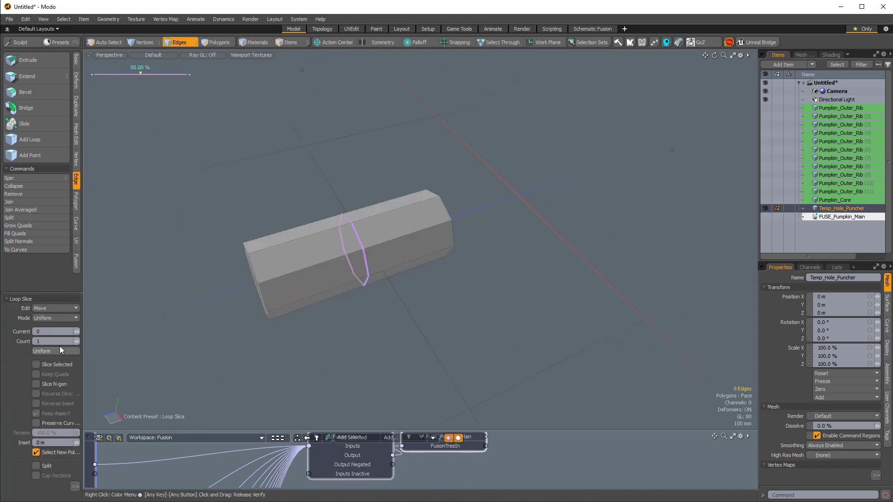
click(79, 340)
click(78, 341)
click(79, 341)
click(78, 340)
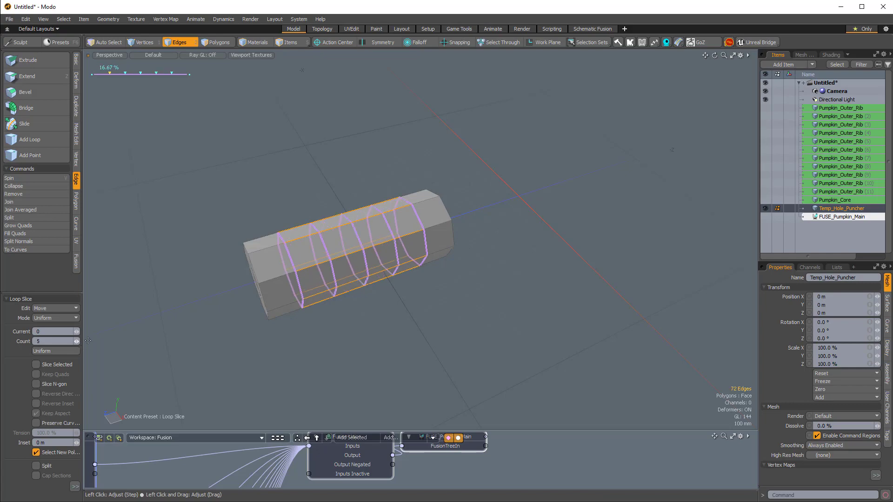
alt+drag(458, 350, 550, 309)
key(Escape)
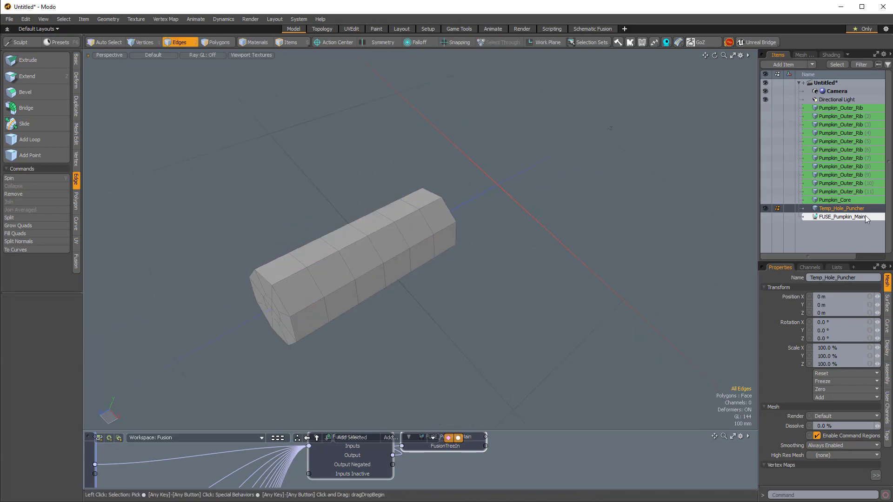
Step: Show the fused pumpkin and bevel the rim edge loops at both ends of the hole puncher by 20 mm
click(765, 217)
scroll(591, 227, up, 3)
alt+drag(591, 227, 777, 194)
alt+drag(423, 267, 307, 285)
scroll(442, 247, up, 5)
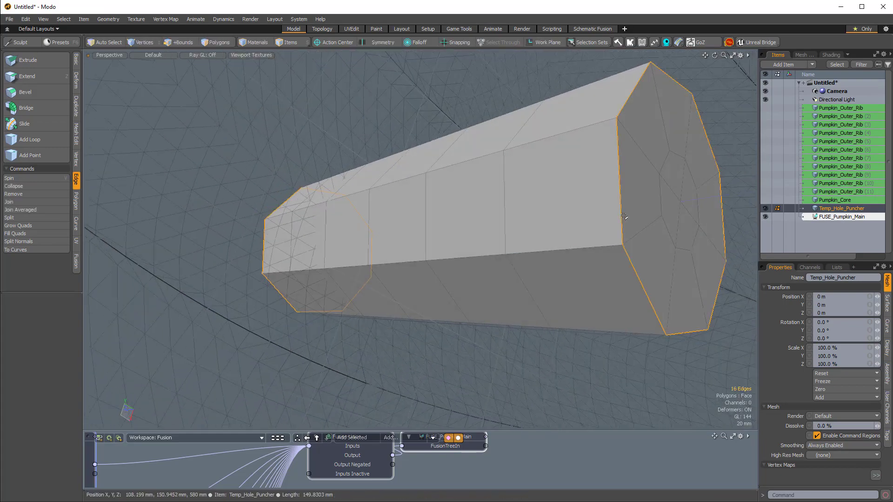
key(b)
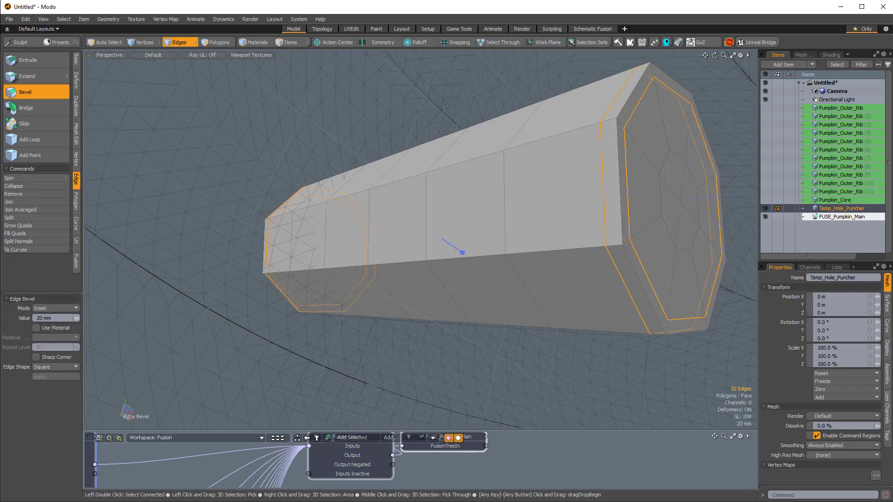
key(space)
Step: Convert the hole puncher to Catmull-Clark subdivision so that it becomes a smooth cylinder
scroll(518, 224, down, 5)
alt+drag(461, 215, 511, 239)
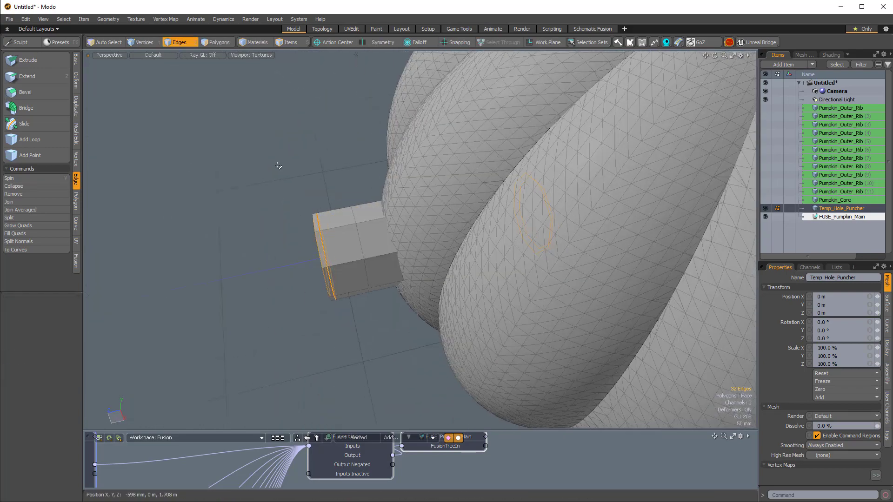
key(shift+Tab)
scroll(301, 168, down, 3)
alt+drag(301, 168, 364, 255)
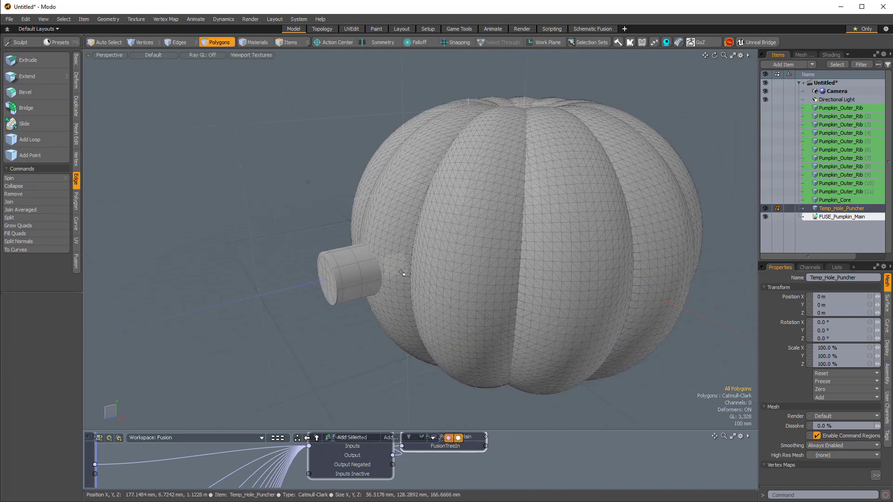
Step: Apply the Temp_Hole_Puncher item as a Fusion cutter to the Pumpkin_Outer_Rib it intersects to cut a round hole
key(5)
alt+drag(419, 228, 662, 224)
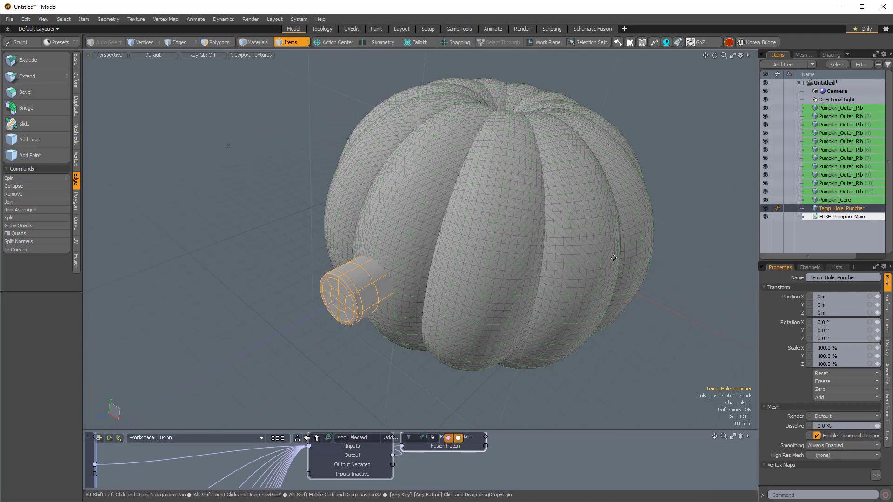
alt+drag(399, 325, 369, 364)
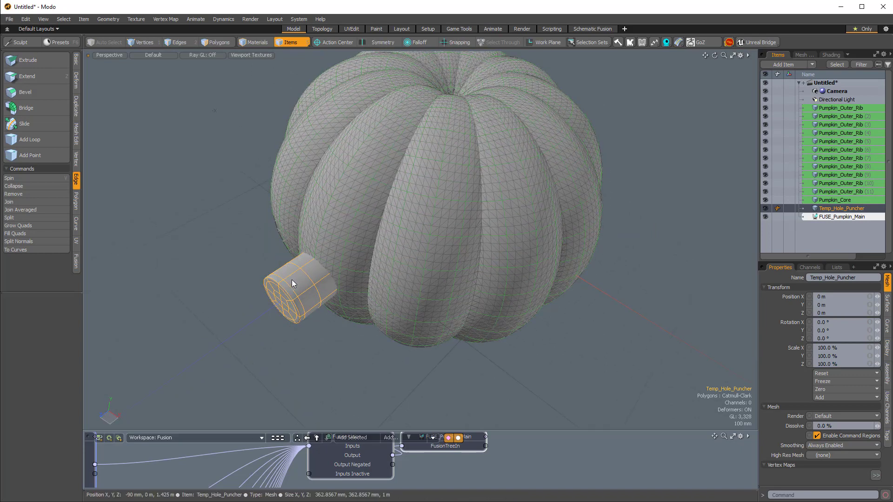
drag(292, 280, 266, 260)
Step: Toggle off the Fusion source meshes' visibility and examine the hole cut into the pumpkin
alt+drag(519, 260, 469, 232)
ctrl+alt+drag(358, 230, 485, 285)
alt+shift+drag(556, 287, 542, 250)
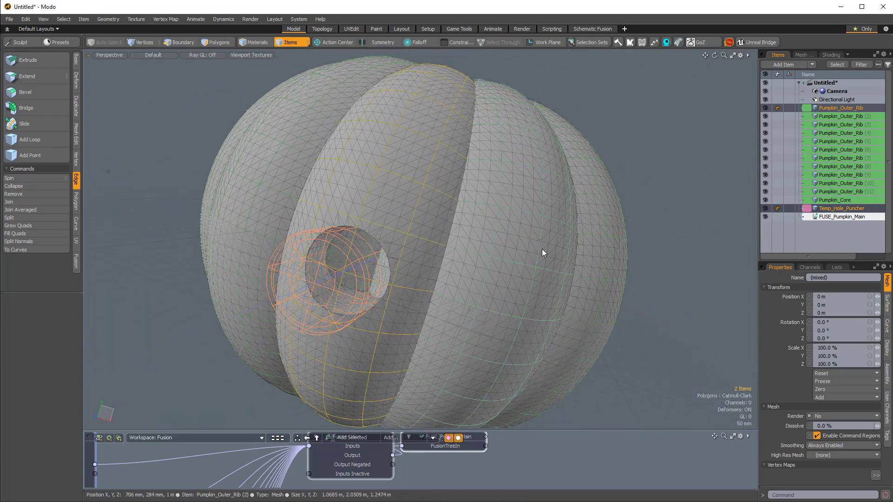
key(ctrl+alt+space)
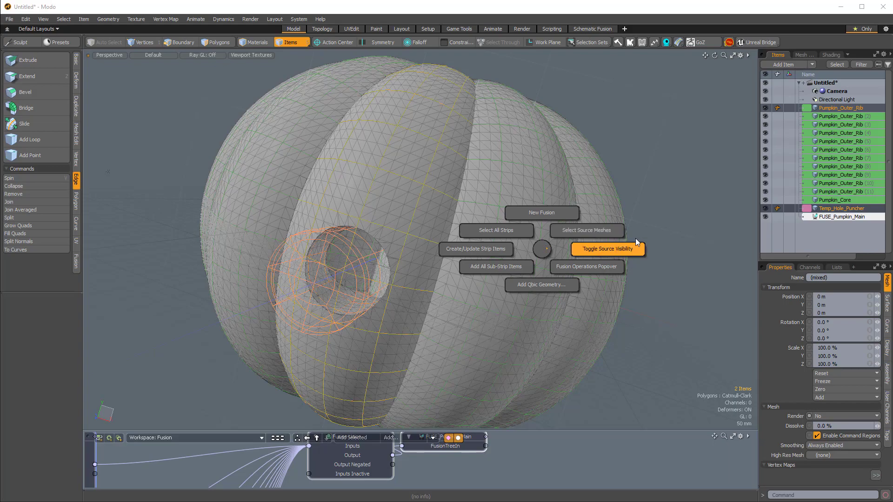
click(644, 251)
alt+drag(379, 307, 348, 242)
alt+scroll(401, 259, up, 3)
alt+scroll(321, 242, down, 3)
Step: Show and select Pumpkin_Core, and examine how the hole passes through the outer ribs
click(765, 200)
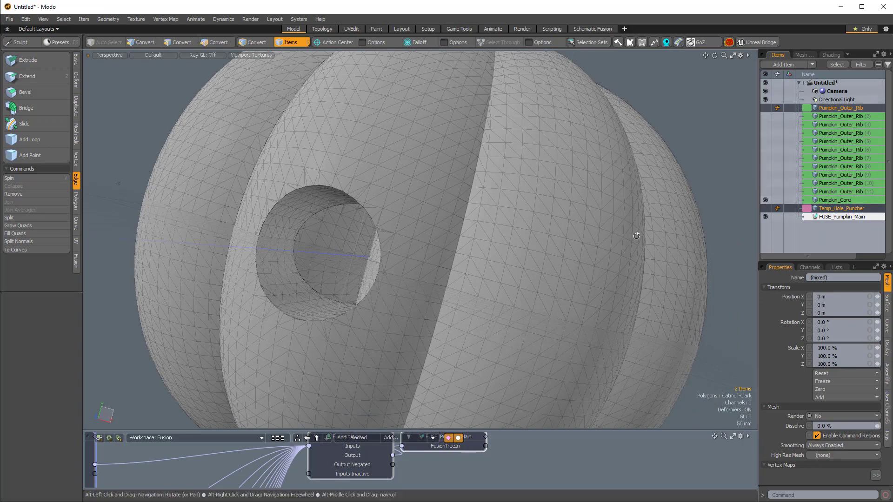
click(813, 200)
alt+drag(465, 269, 514, 261)
alt+scroll(510, 251, down, 3)
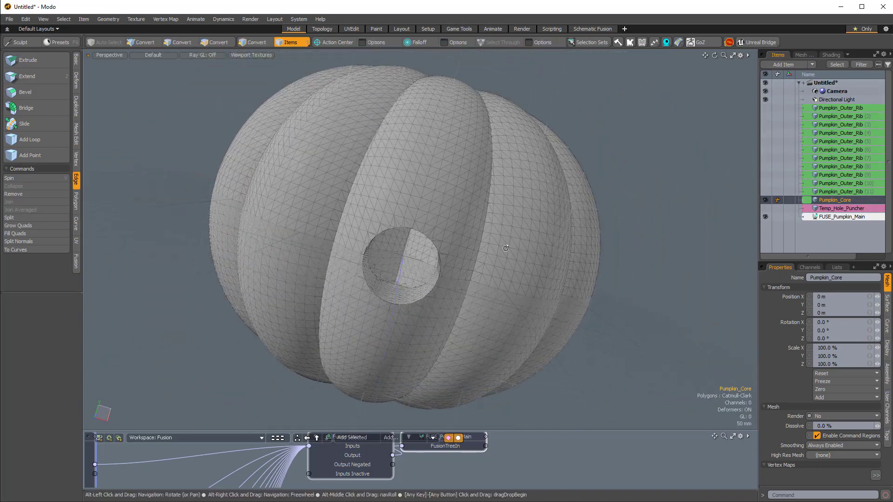
alt+drag(499, 228, 568, 244)
alt+drag(453, 253, 346, 265)
Step: Make all the Pumpkin_Outer_Rib meshes and Temp_Hole_Puncher visible again
drag(765, 191, 765, 108)
alt+drag(544, 293, 559, 303)
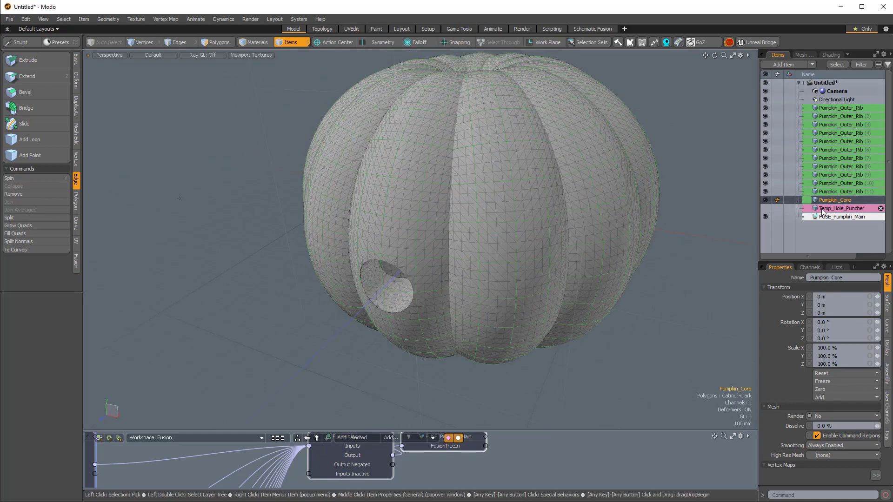
click(822, 209)
alt+drag(434, 247, 445, 223)
click(765, 209)
Step: Apply Temp_Hole_Puncher to the neighbouring Pumpkin_Outer_Rib (11) with the Fusion: Trim operation
alt+drag(283, 244, 233, 275)
click(265, 302)
alt+drag(272, 307, 285, 326)
click(353, 283)
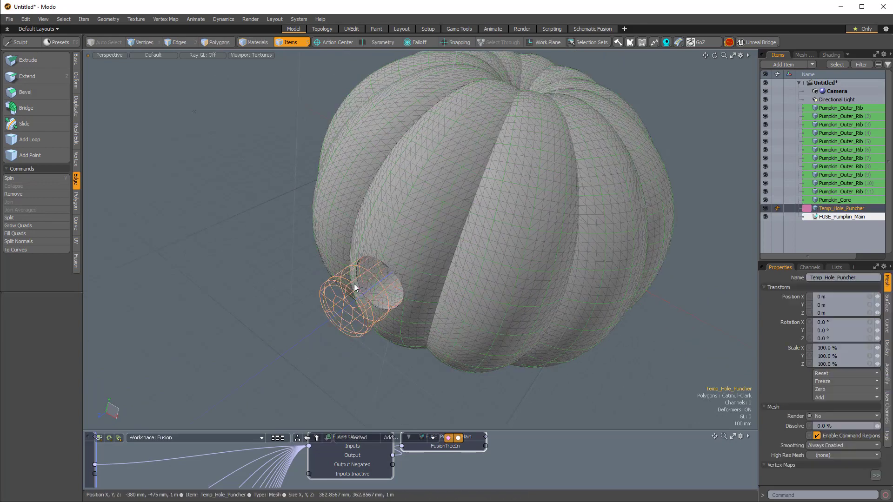
right_click(327, 192)
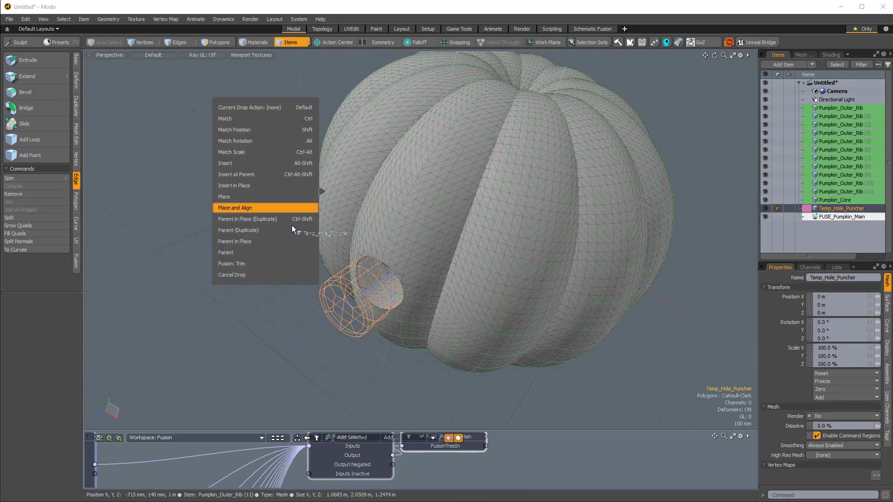
click(261, 261)
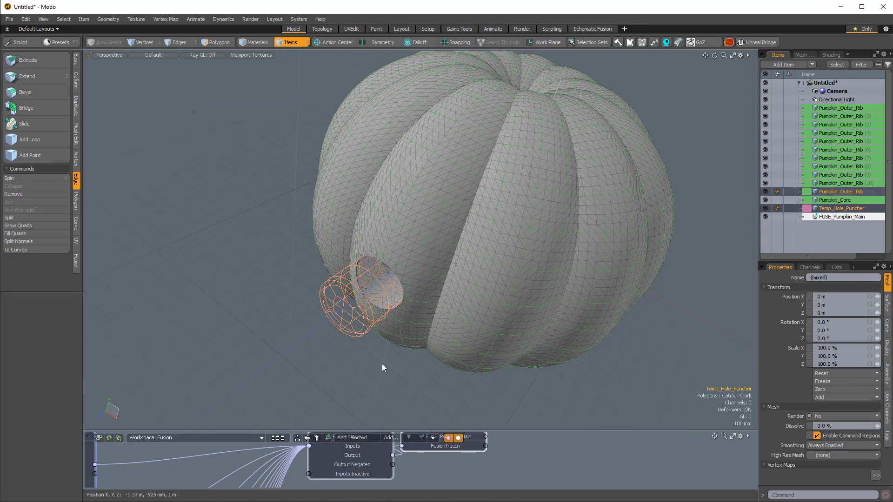
Step: Apply Temp_Hole_Puncher to Pumpkin_Outer_Rib (2) on the other side of the hole with Fusion: Trim
alt+drag(381, 363, 432, 393)
click(436, 339)
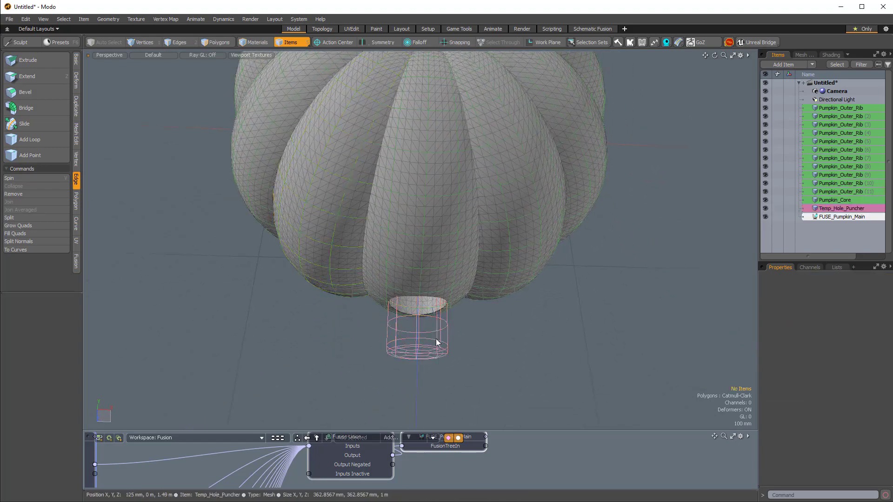
click(439, 333)
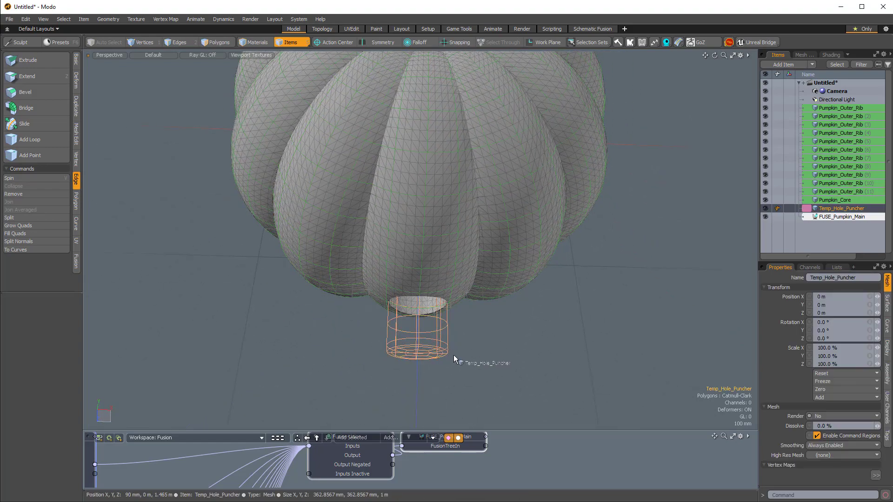
right_click(534, 246)
click(470, 320)
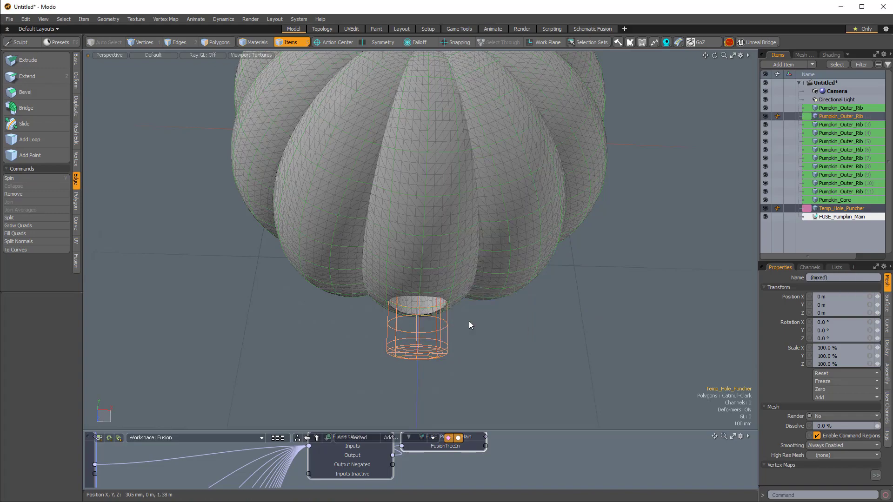
Step: Apply Temp_Hole_Puncher to Pumpkin_Core with the Fusion: Trim operation
alt+drag(470, 321, 432, 183)
alt+drag(433, 182, 772, 176)
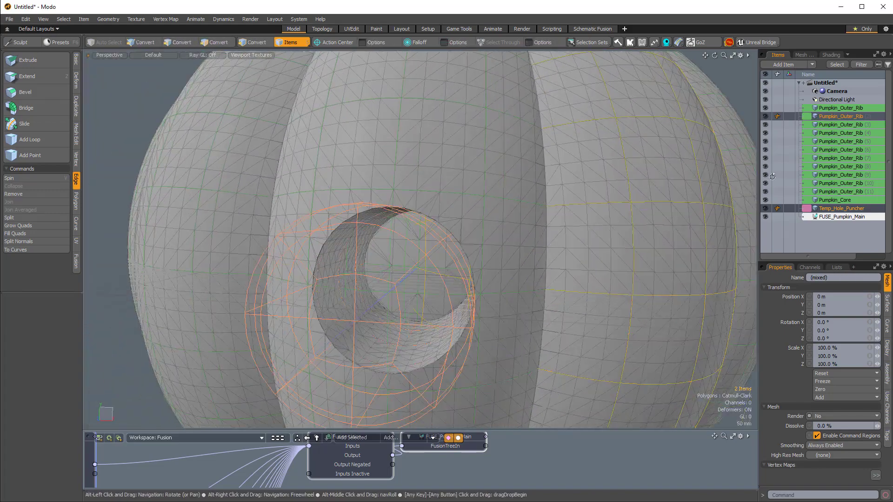
click(824, 200)
ctrl+alt+drag(689, 246, 481, 226)
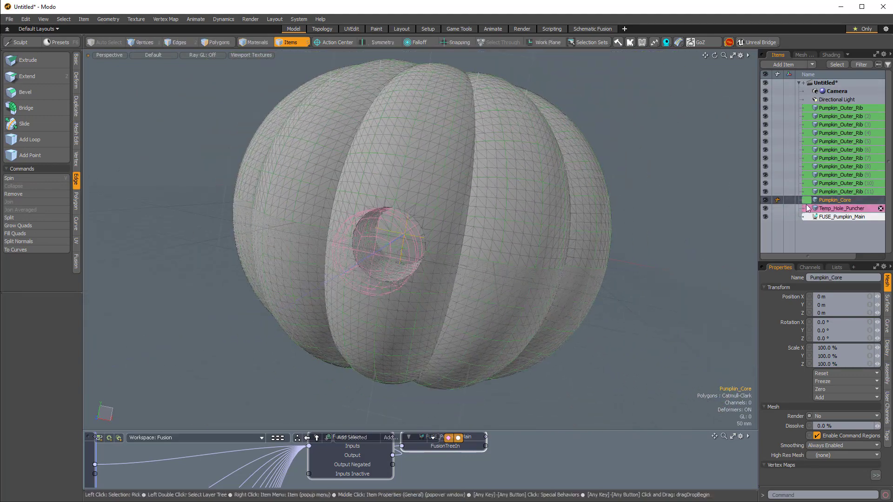
ctrl+click(834, 209)
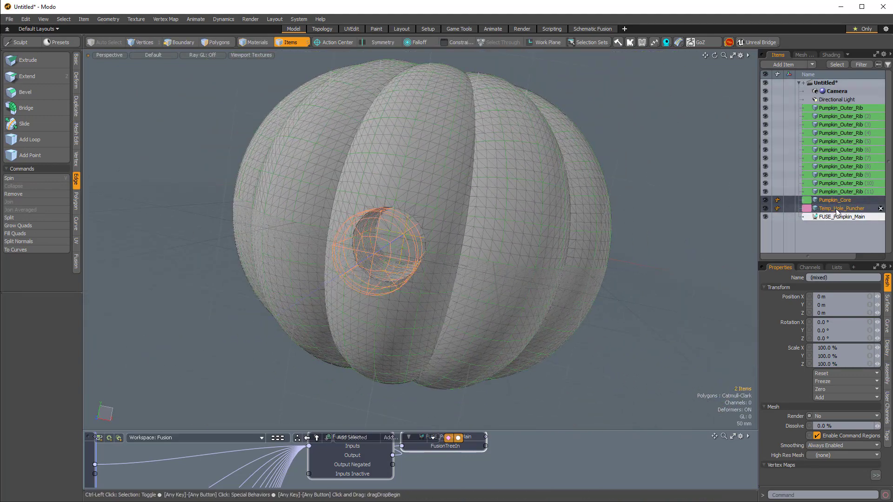
click(836, 210)
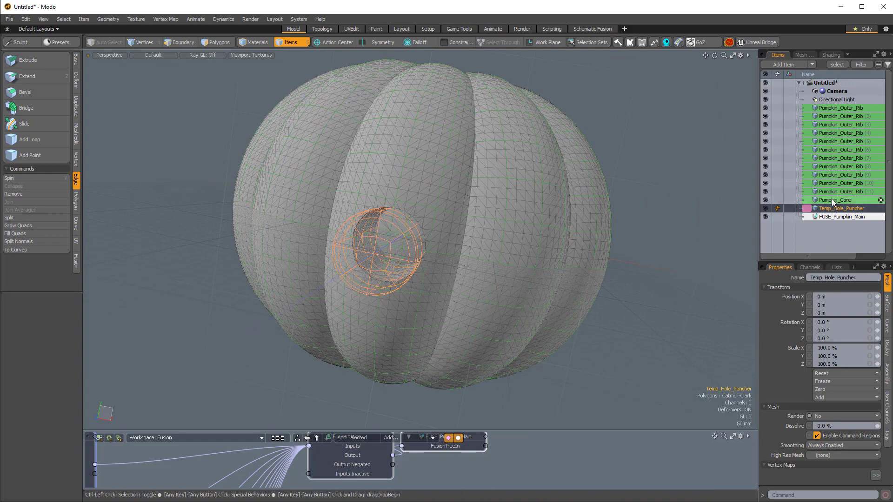
ctrl+click(833, 199)
alt+drag(208, 191, 427, 250)
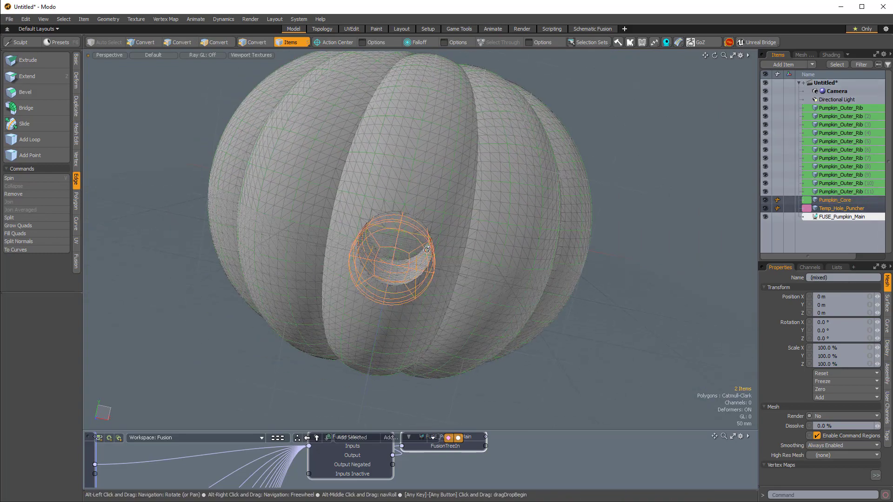
click(76, 262)
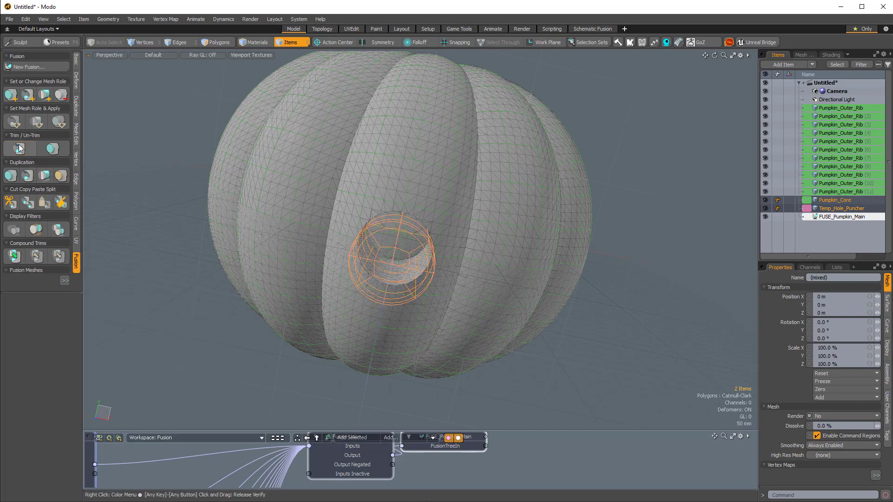
alt+drag(492, 263, 253, 238)
scroll(453, 260, up, 4)
scroll(254, 238, down, 3)
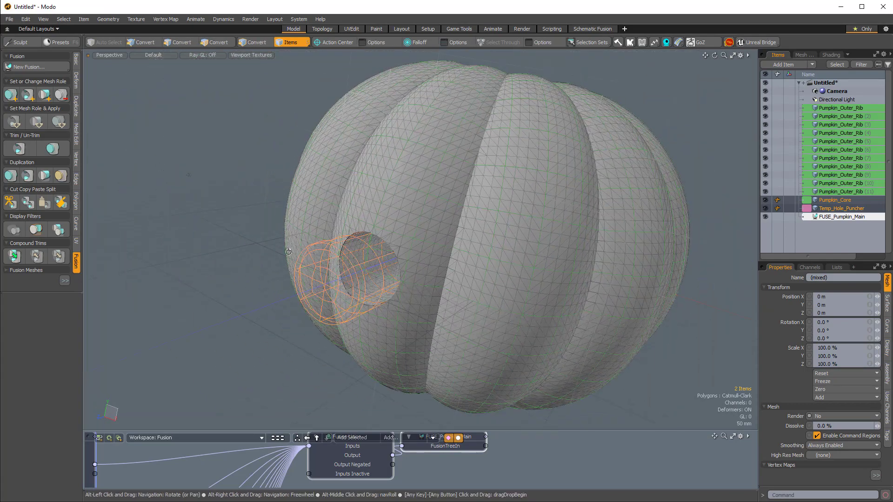
Step: Hide the fusion's source meshes and turn off the work plane grid
key(ctrl+3)
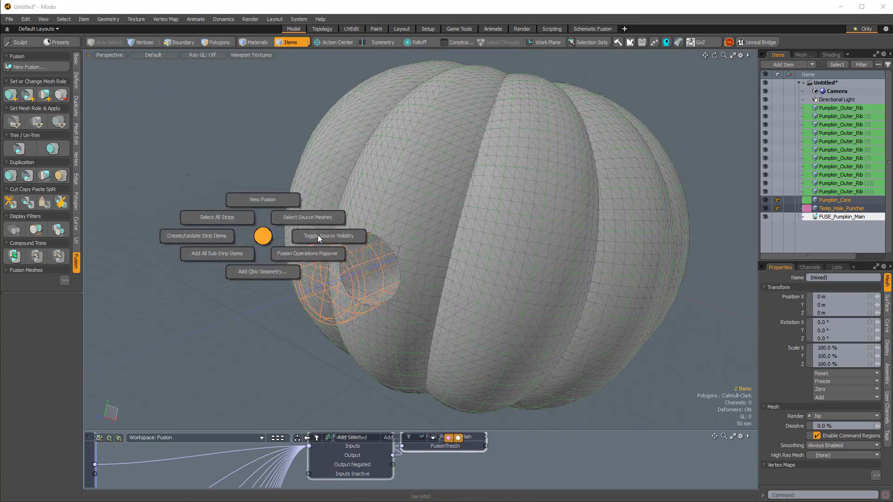
click(329, 239)
alt+drag(329, 239, 417, 295)
key(ctrl+3)
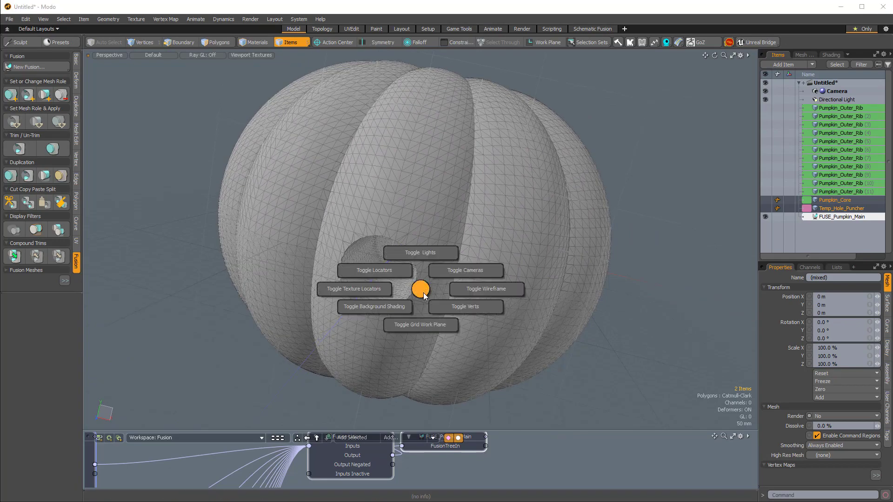
click(424, 336)
Step: Examine the hole and its inner walls in the fused pumpkin from several angles and distances
scroll(428, 321, up, 3)
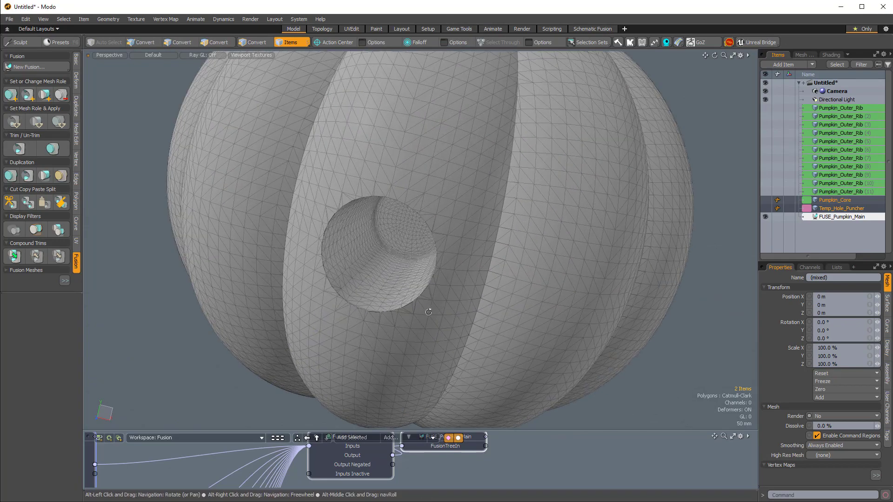
alt+drag(428, 312, 505, 273)
scroll(409, 266, up, 4)
scroll(523, 252, down, 8)
scroll(367, 242, up, 2)
scroll(490, 260, down, 2)
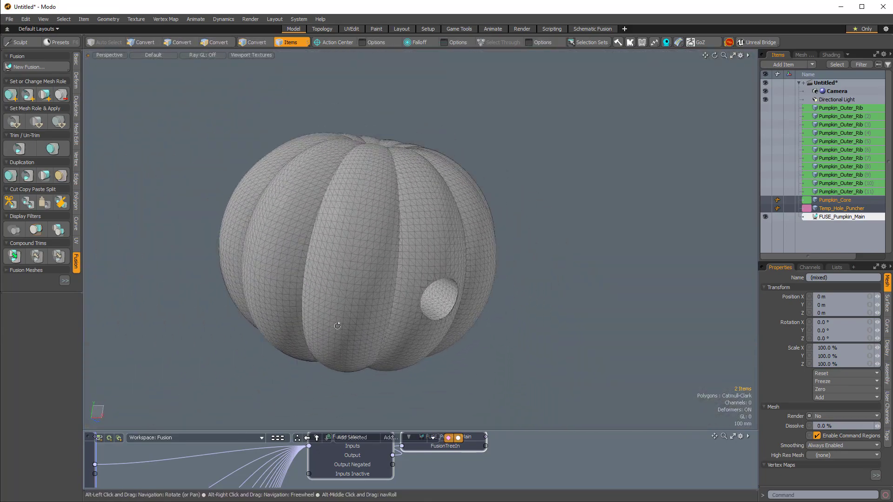
alt+drag(337, 326, 279, 298)
scroll(416, 277, up, 2)
alt+drag(417, 277, 458, 238)
scroll(425, 247, up, 2)
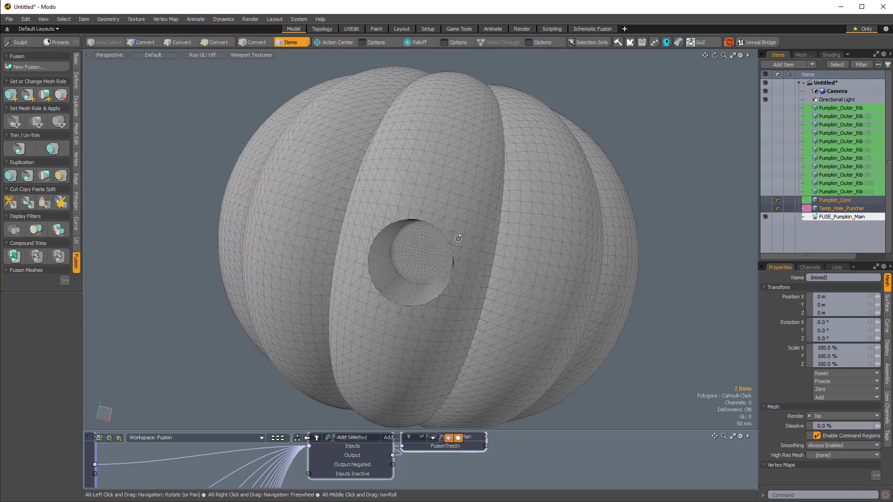
alt+drag(432, 297, 444, 254)
scroll(510, 313, down, 2)
scroll(420, 261, down, 1)
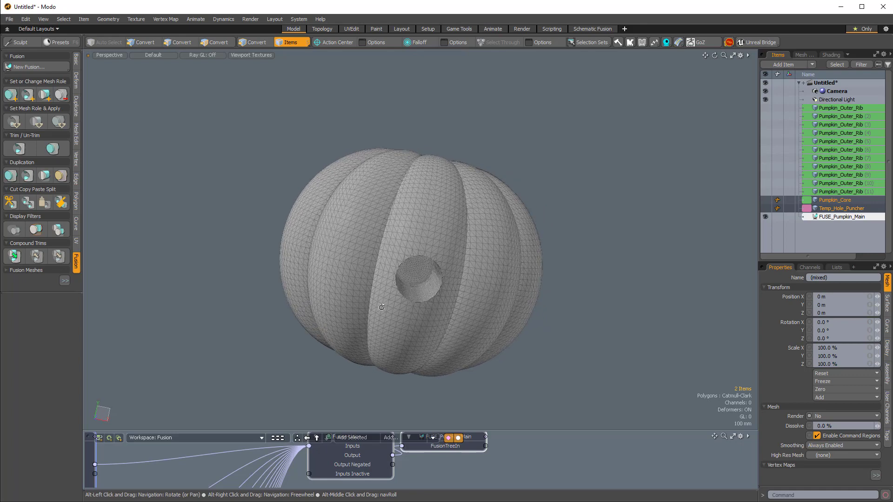
alt+drag(515, 304, 425, 261)
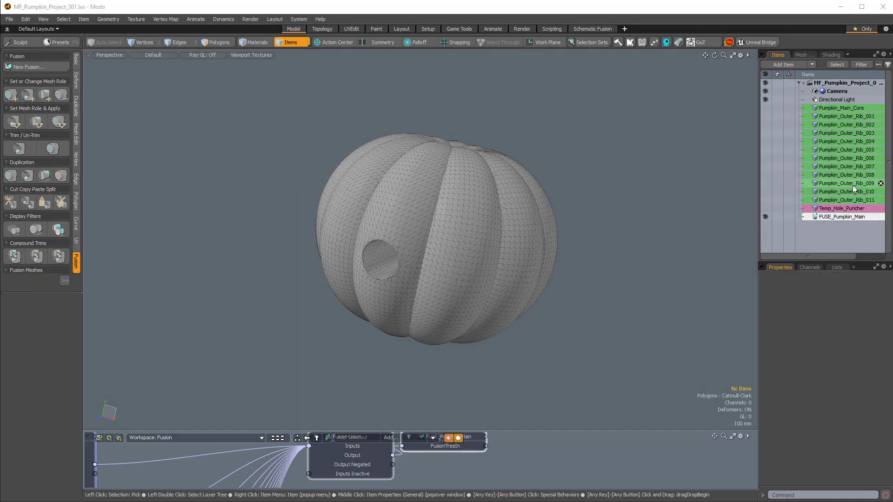
Step: Group all items from Pumpkin_Main_Core through FUSE_Pumpkin_Main and name the group GRP_Pumpkin_Outer
right_click(840, 108)
click(736, 190)
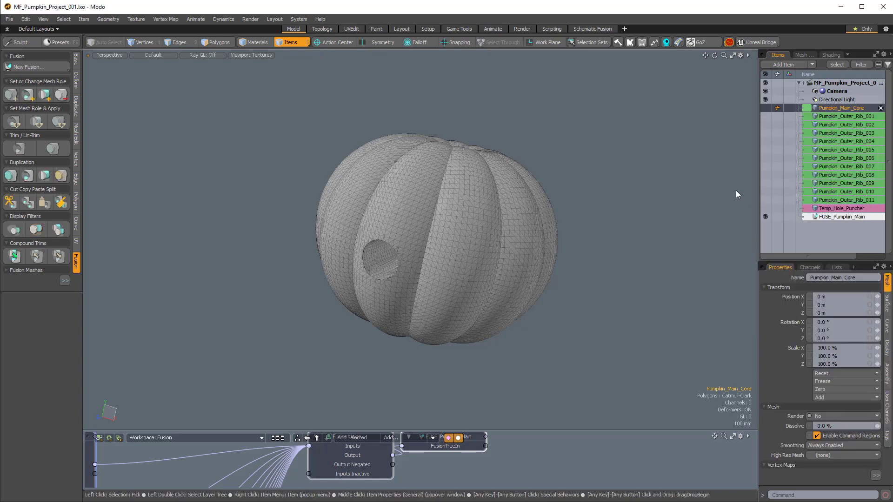
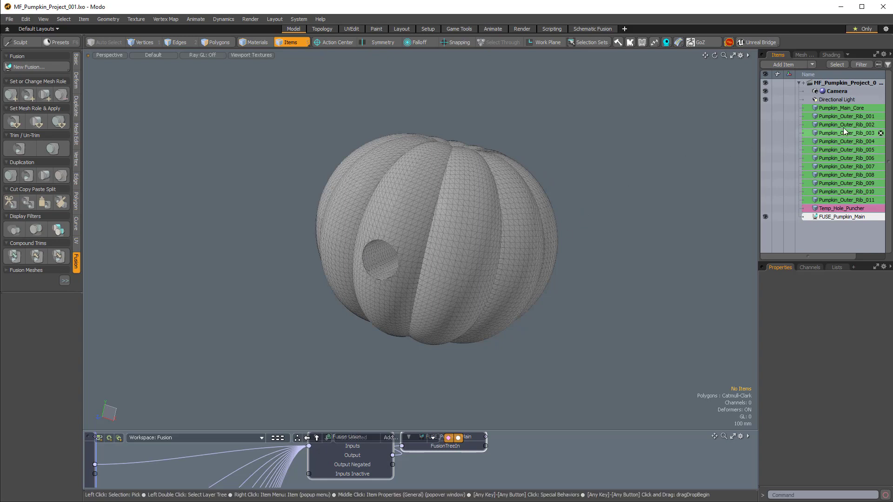
click(830, 107)
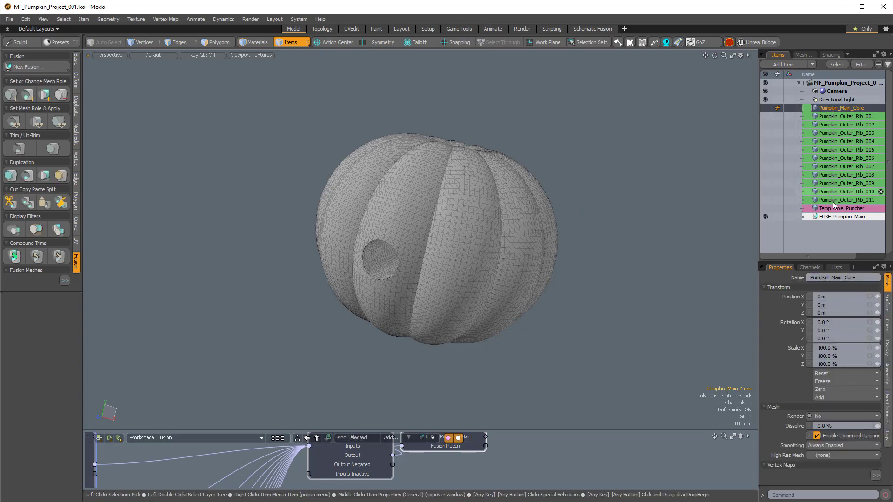
shift+click(834, 217)
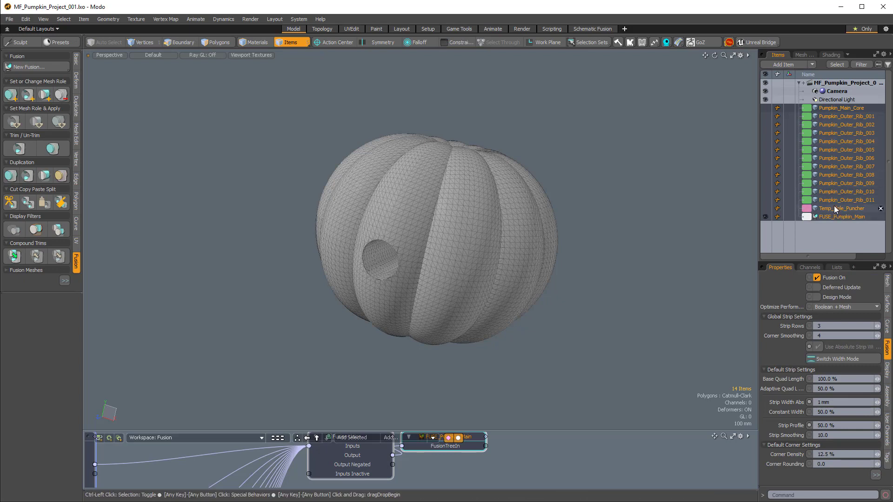
key(ctrl+g)
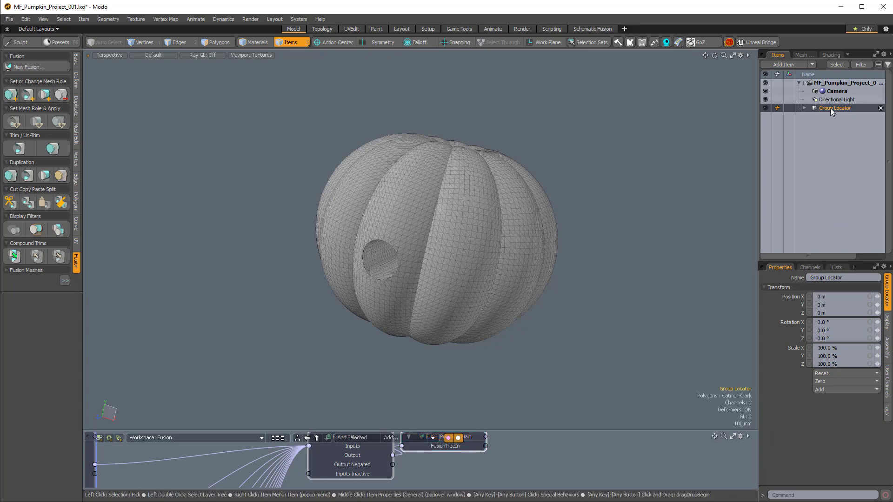
double_click(830, 108)
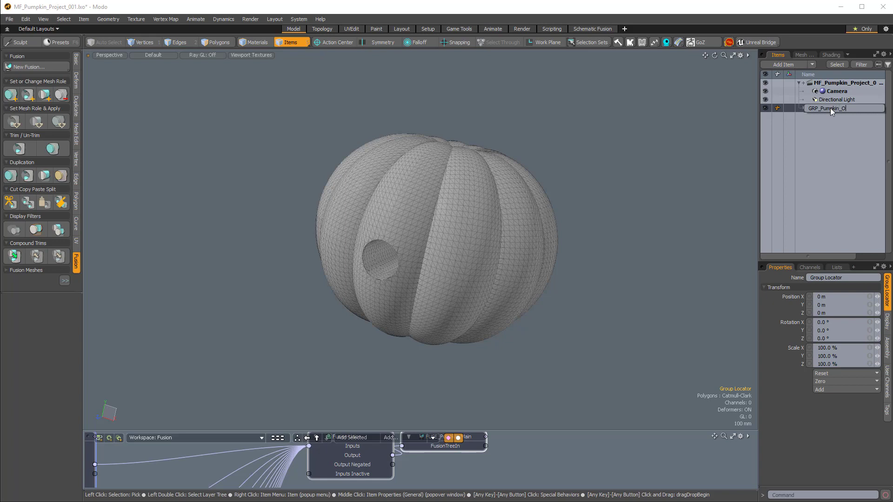
key(Return)
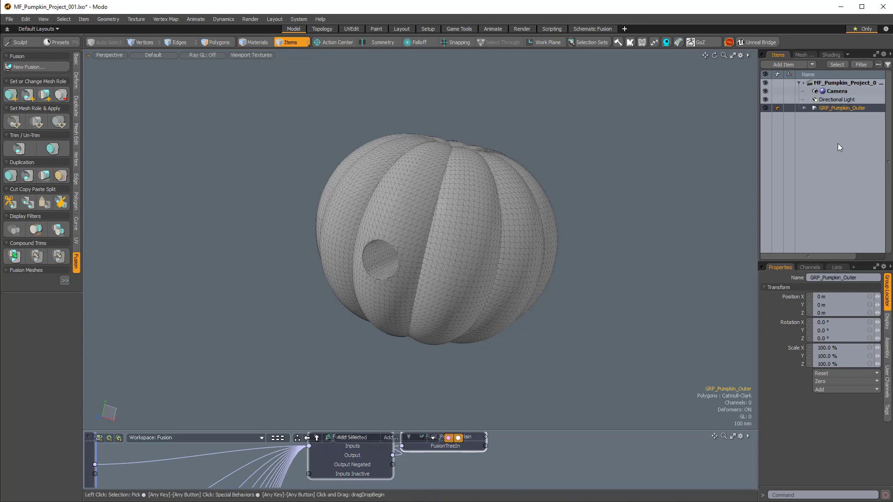
Step: Add a new mesh below GRP_Pumpkin_Outer in the item list and name it Pumpkin_Inner_Rib_001
key(n)
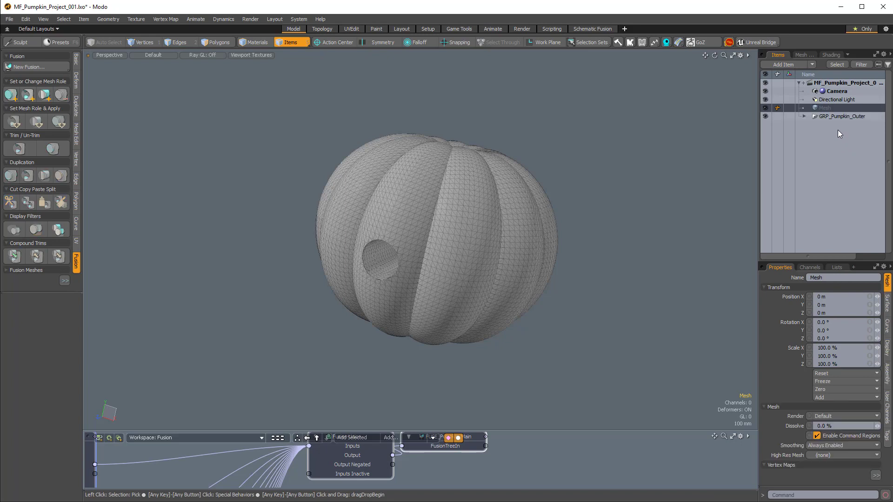
drag(822, 107, 825, 118)
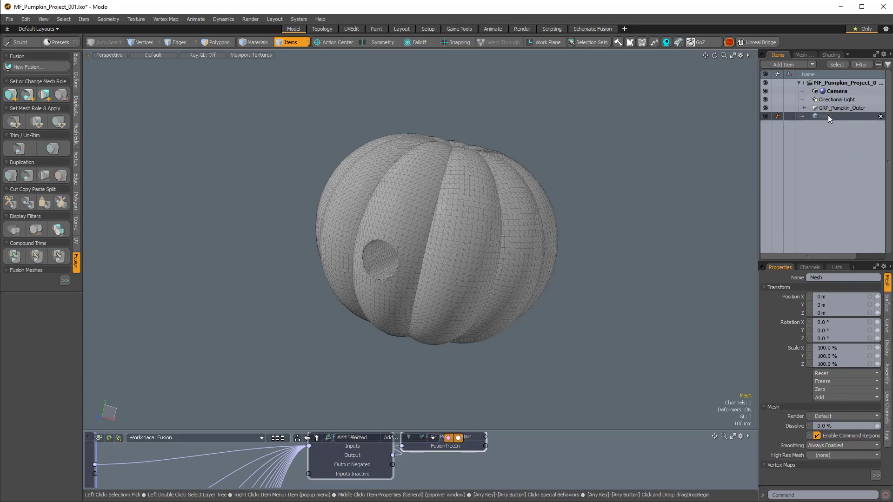
double_click(828, 116)
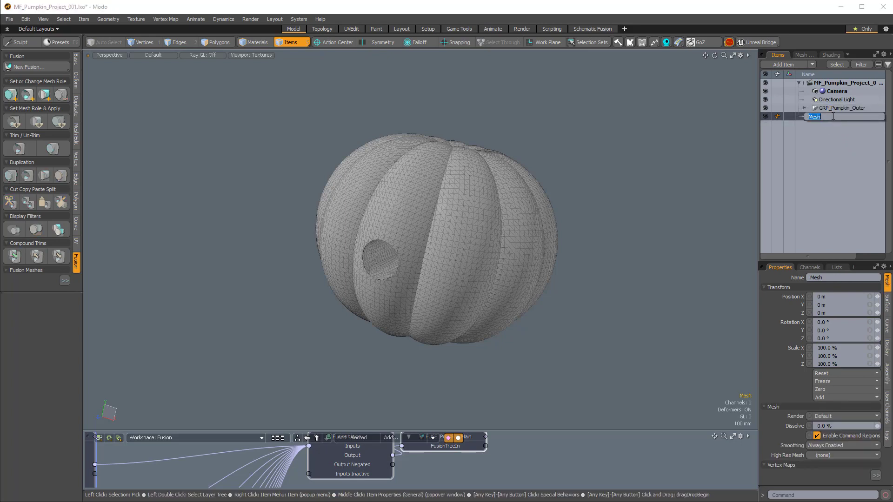
text(Pumpkin_Inner_Rib_001)
key(Return)
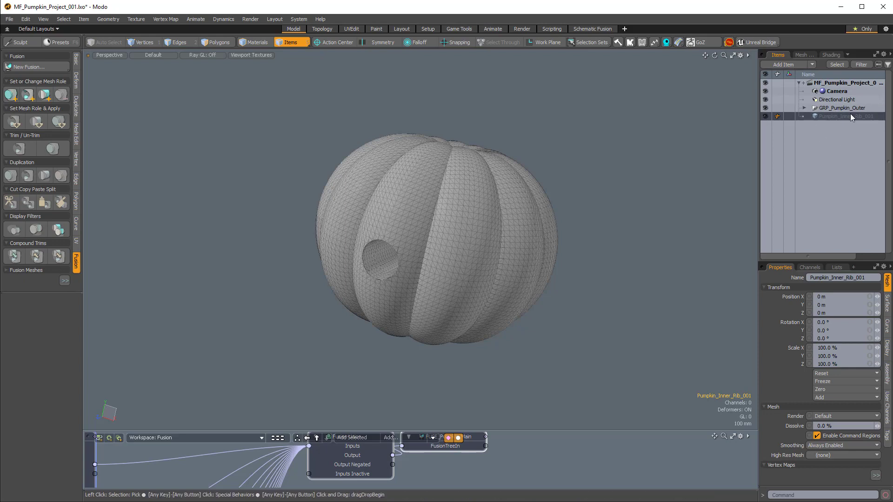
Step: Add a Merge Meshes operation to Pumpkin_Inner_Rib_001
click(806, 55)
drag(816, 170, 811, 148)
click(795, 156)
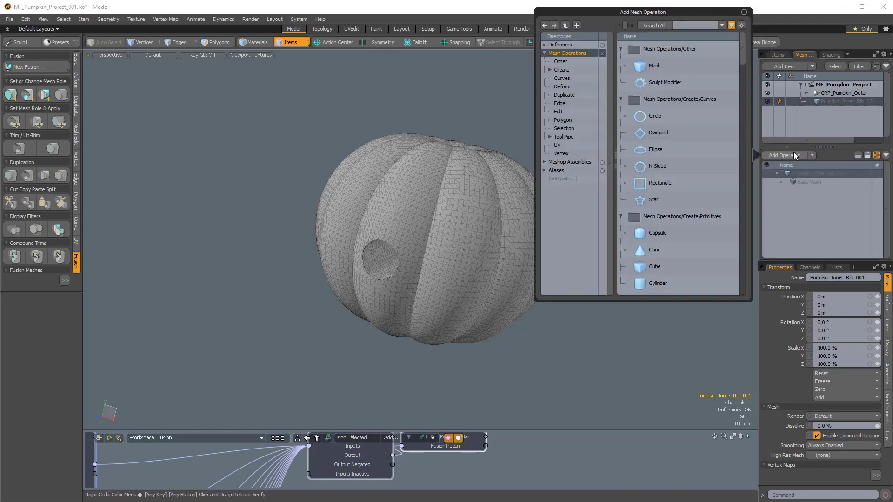
text(merge me)
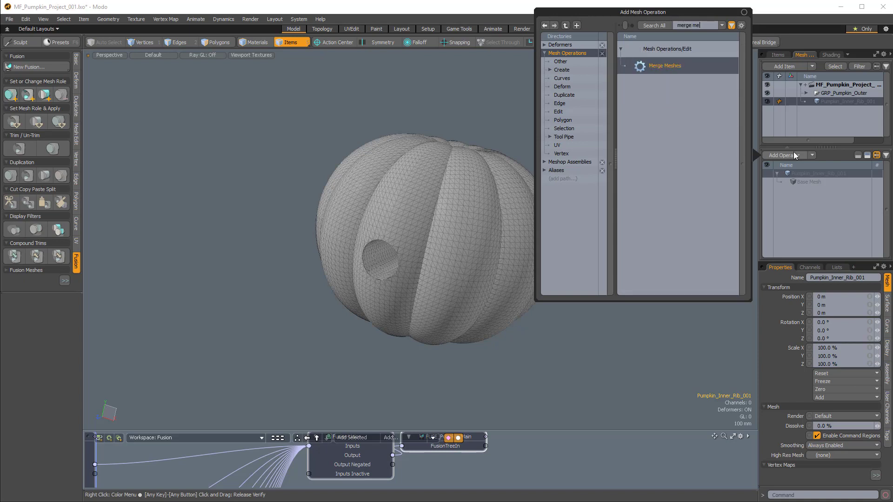
double_click(653, 64)
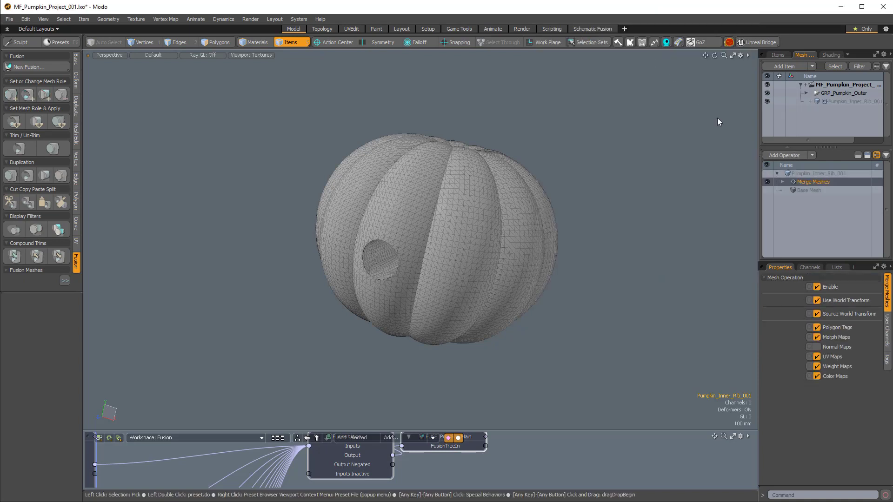
Step: Assign Pumpkin_Outer_Rib_001 as the source of the Merge Meshes operation on Pumpkin_Inner_Rib_001
click(782, 182)
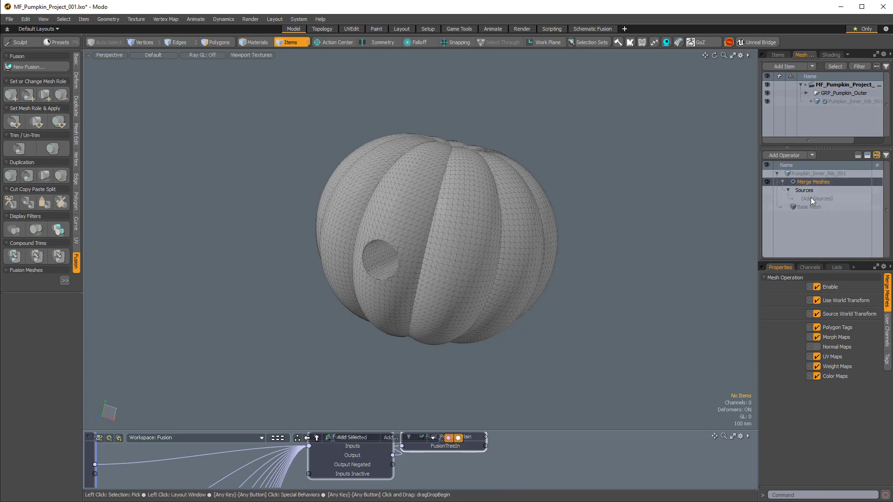
click(811, 198)
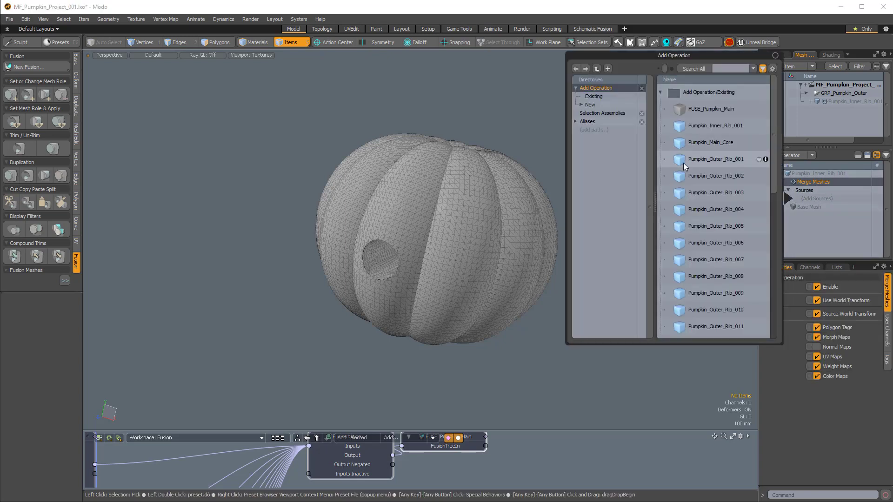
double_click(718, 158)
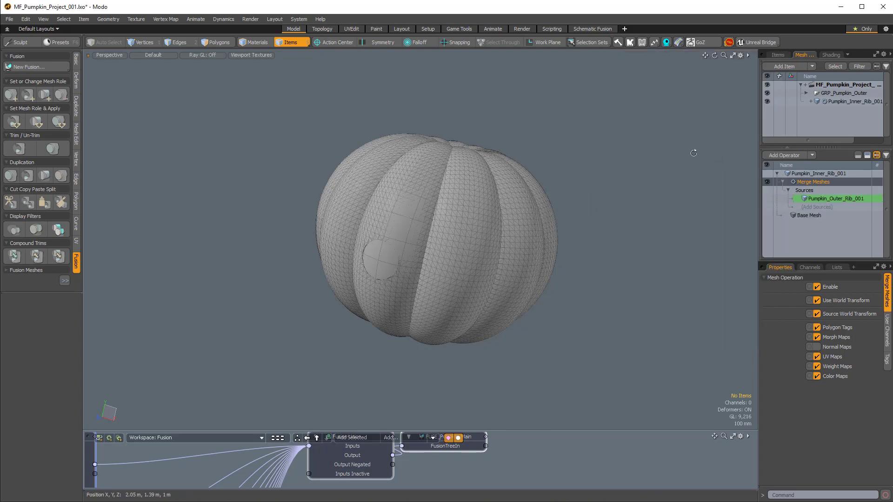
alt+drag(693, 152, 660, 247)
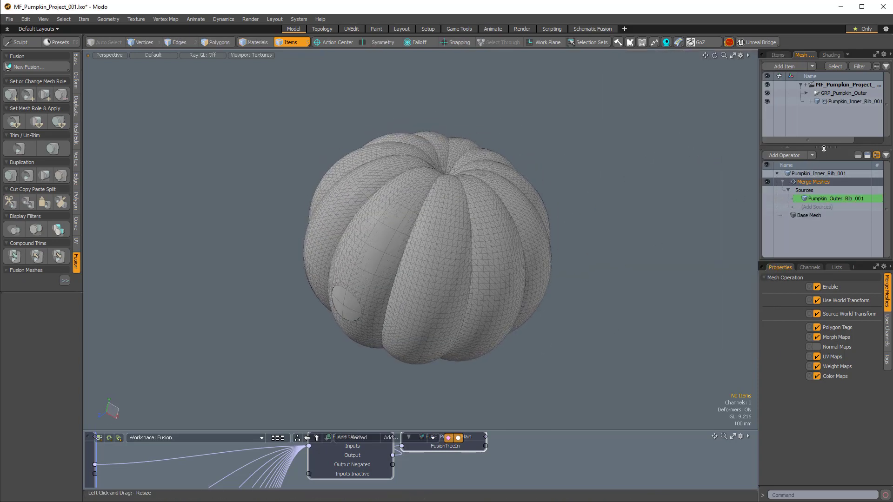
Step: Enlarge the item list area and add a new mesh named Pumpkin_Inner_Rib_002
drag(824, 149, 823, 180)
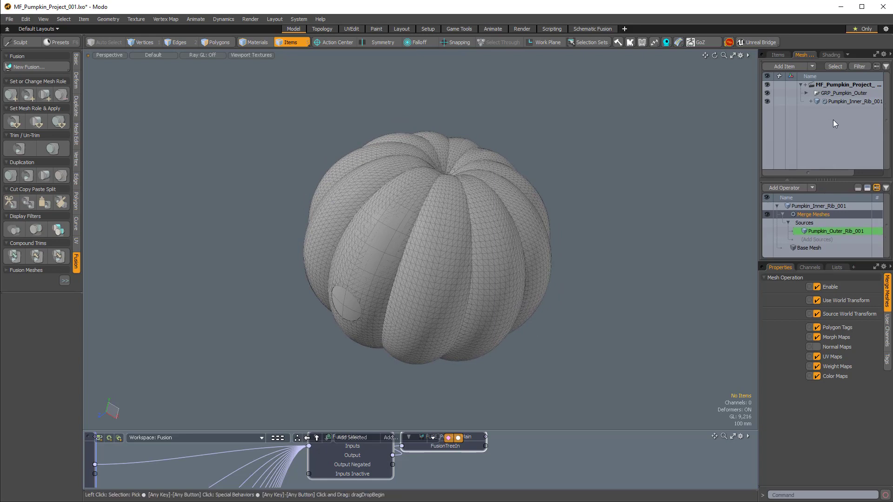
key(n)
double_click(827, 109)
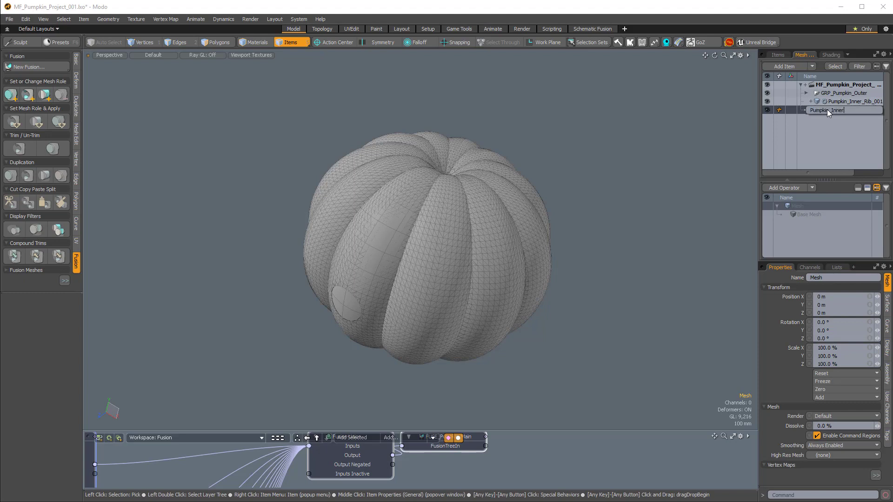
text(Pumpkin_Inner_Rib_002)
key(Return)
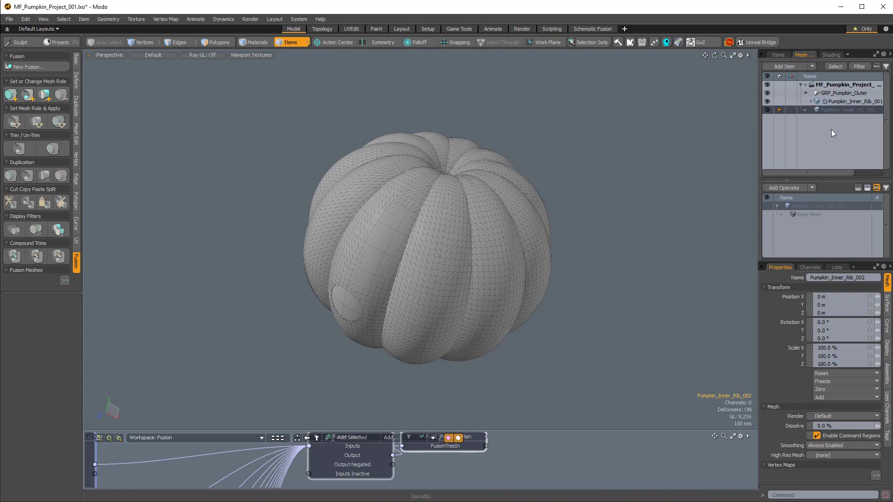
Step: Add a Merge Meshes operation to Pumpkin_Inner_Rib_002 and assign Pumpkin_Outer_Rib_002 as its source
click(784, 187)
text(merges)
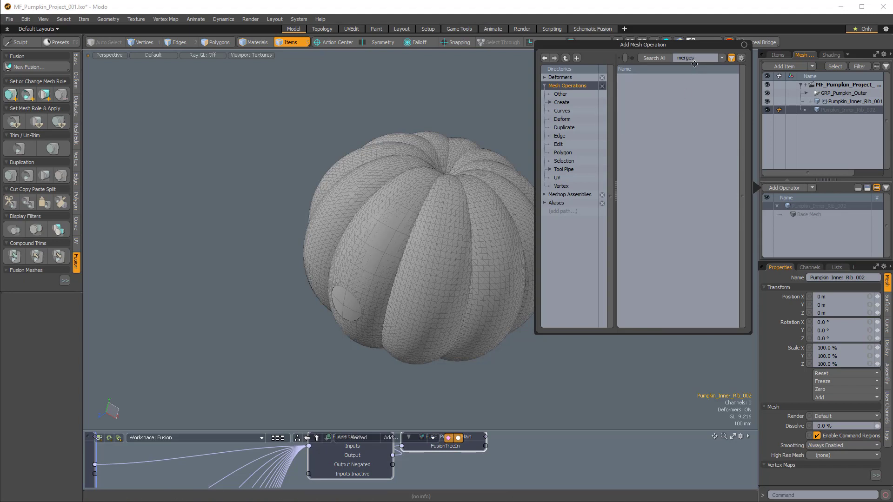
key(BackSpace)
double_click(674, 97)
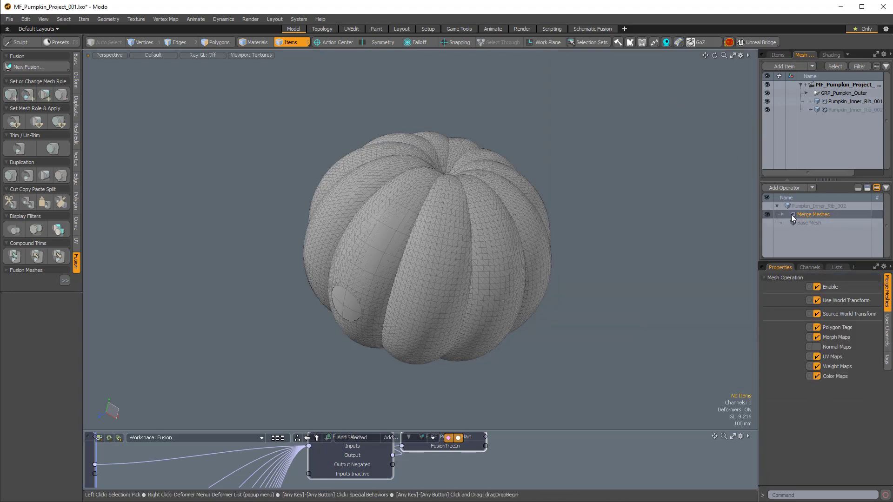
click(787, 223)
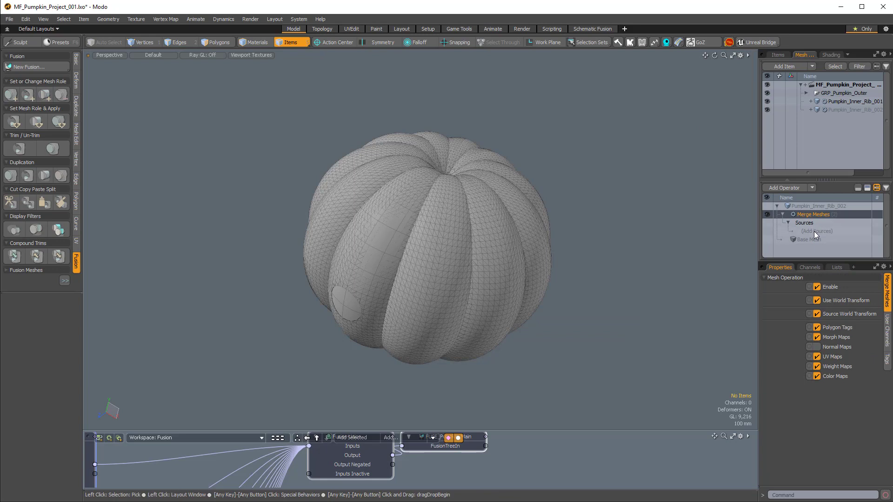
click(814, 231)
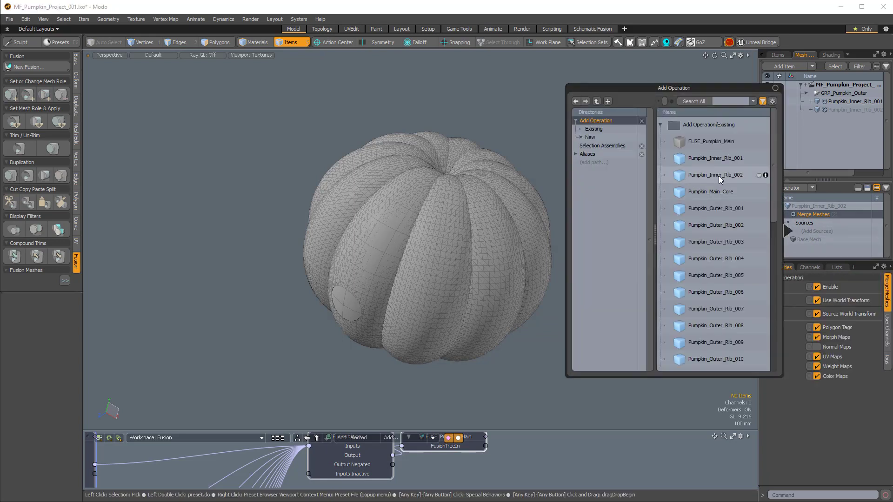
double_click(721, 225)
click(782, 215)
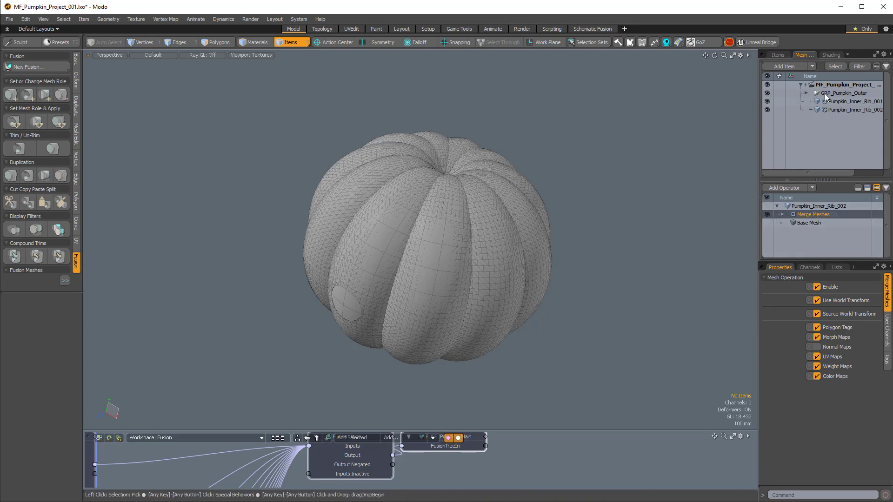
Step: Add a new mesh to the item list and name it Pumpkin_Inner_Rib_003
key(n)
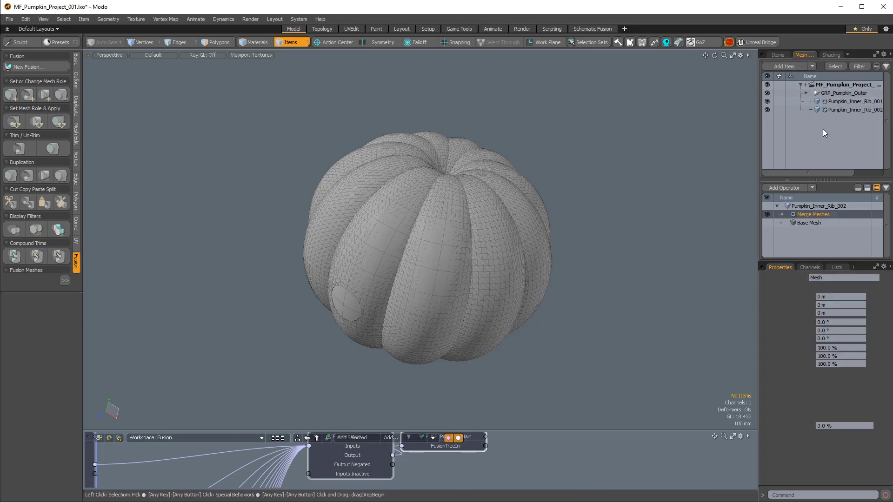
ctrl+click(827, 118)
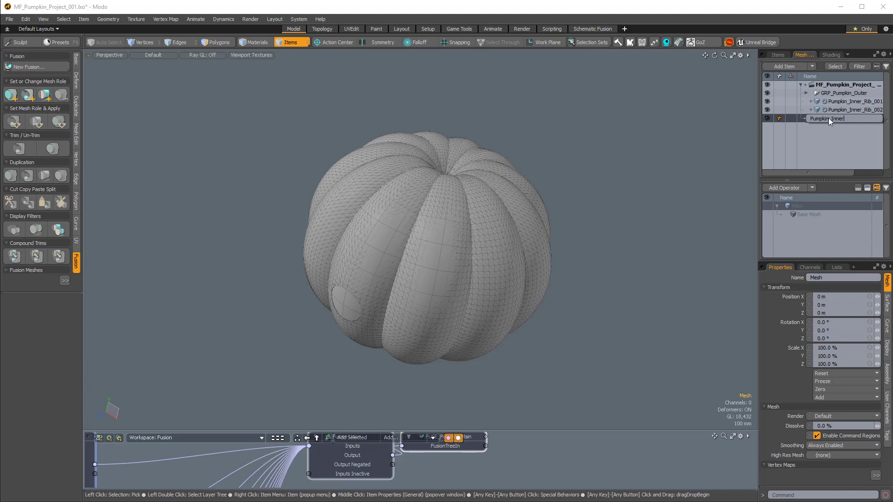
text(Pumpkin_Inner_Rib_003)
key(Return)
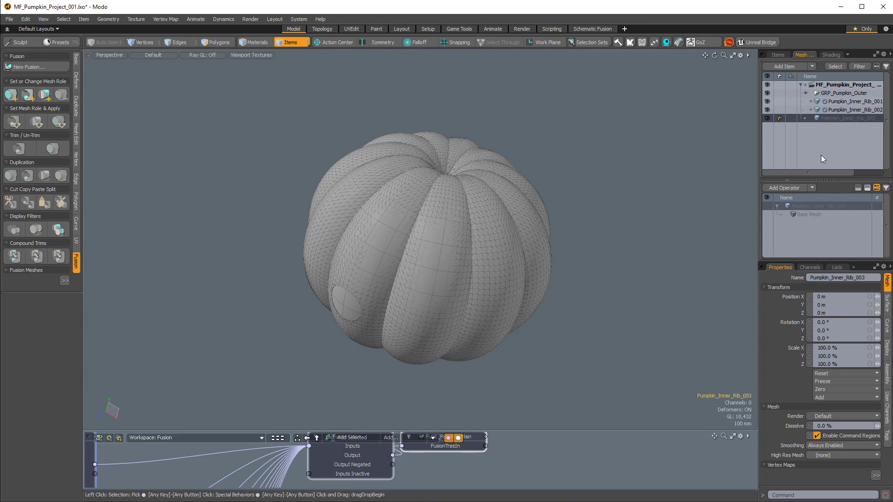
Step: Add a Merge Meshes operation to Pumpkin_Inner_Rib_003 and assign Pumpkin_Outer_Rib_003 as its source
click(795, 189)
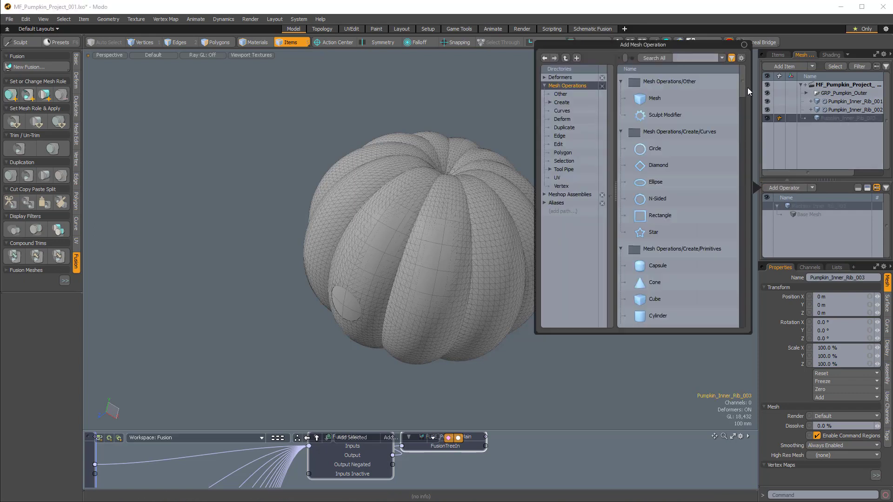
text(merge)
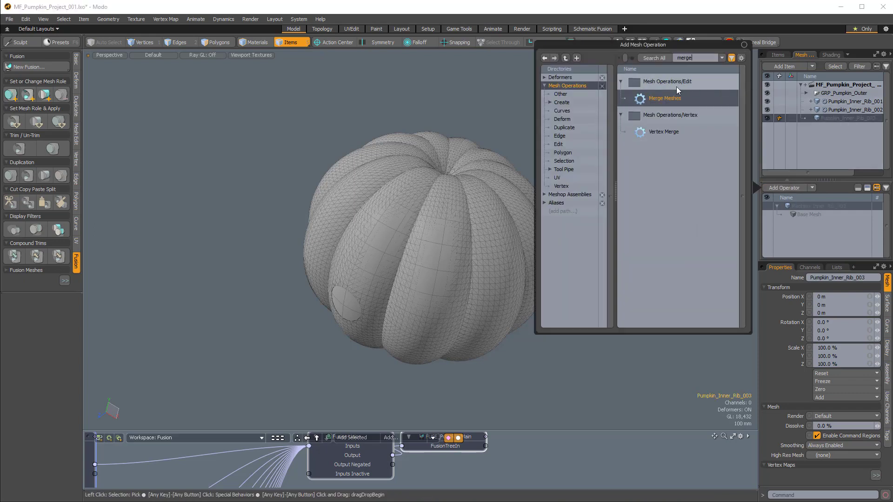
double_click(664, 98)
click(782, 214)
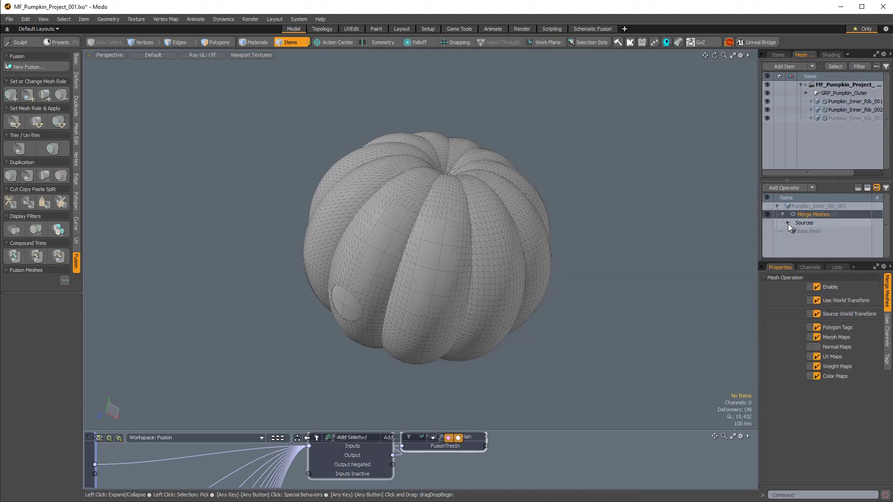
click(788, 224)
click(816, 231)
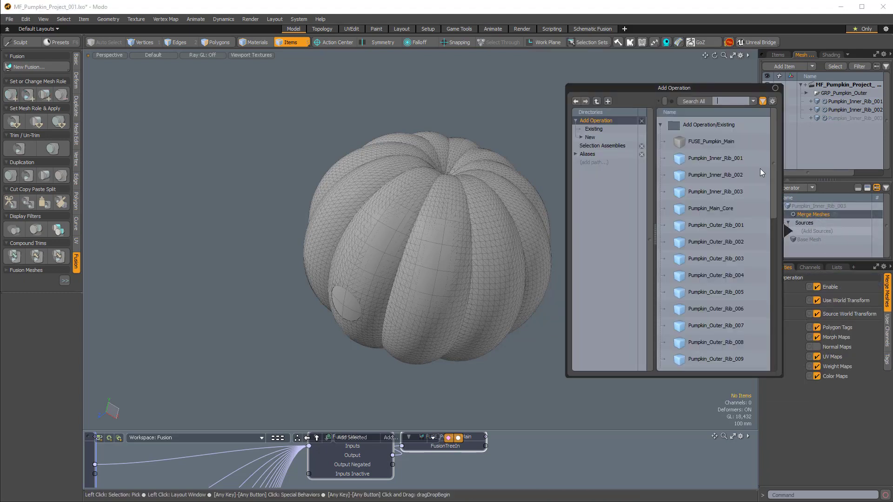
double_click(724, 258)
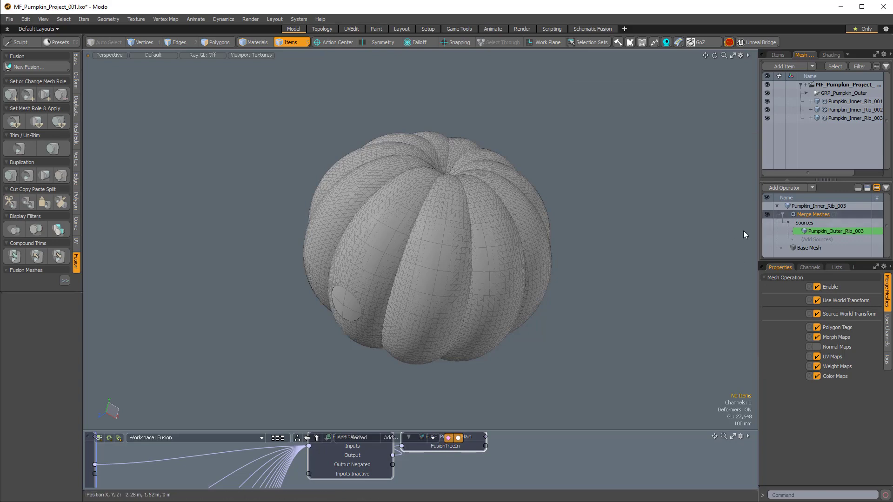
Step: Enlarge the operator list area slightly and add a new mesh named Pumpkin_Inner_Rib_004
alt+drag(719, 216, 650, 199)
alt+drag(716, 224, 670, 260)
drag(843, 179, 843, 173)
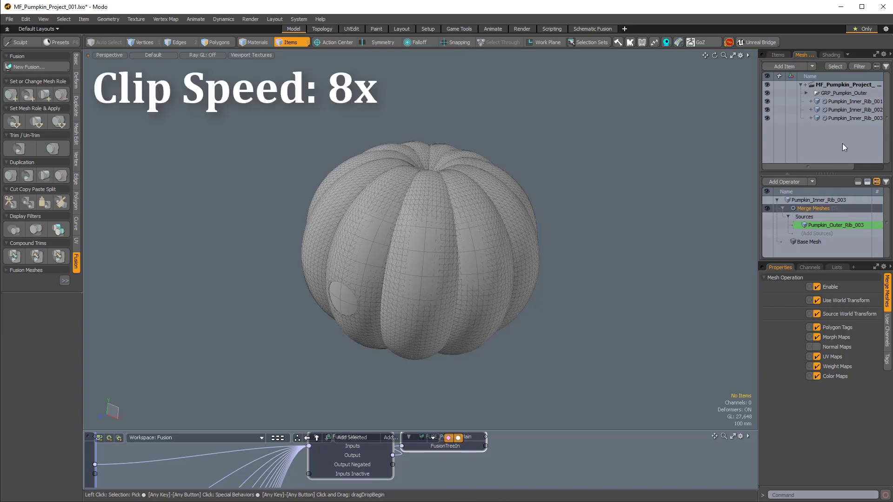
key(n)
double_click(837, 128)
text(Pumokin_Inner_Rib_004)
key(Return)
Step: Add a Merge Meshes operation to Pumpkin_Inner_Rib_004 and assign Pumpkin_Outer_Rib_004 as its source
click(784, 182)
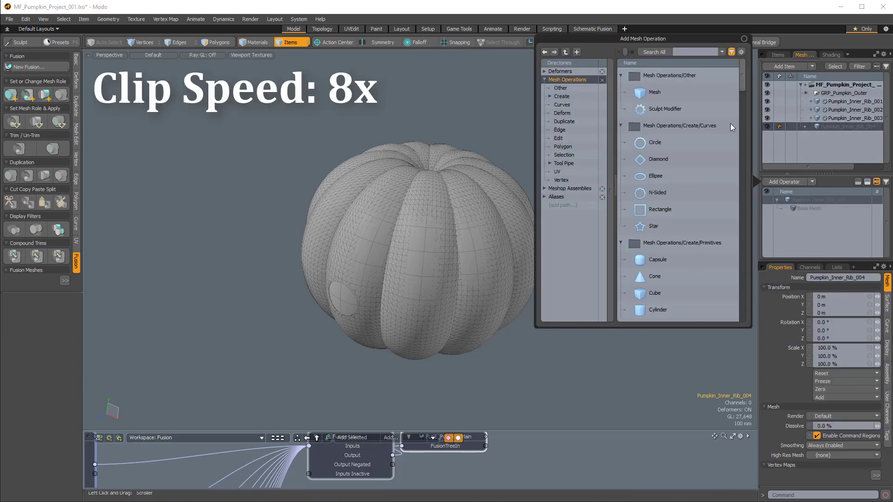
double_click(665, 106)
click(782, 209)
click(789, 217)
click(816, 225)
click(688, 153)
Step: Hide the fused outer pumpkin inside GRP_Pumpkin_Outer so that only the inner ribs are displayed
click(806, 93)
scroll(830, 116, down, 3)
scroll(831, 116, up, 5)
click(805, 93)
Step: Add a new mesh named Pumpkin_Inner_Rib_005 and widen the item list area to show full names
key(n)
double_click(828, 135)
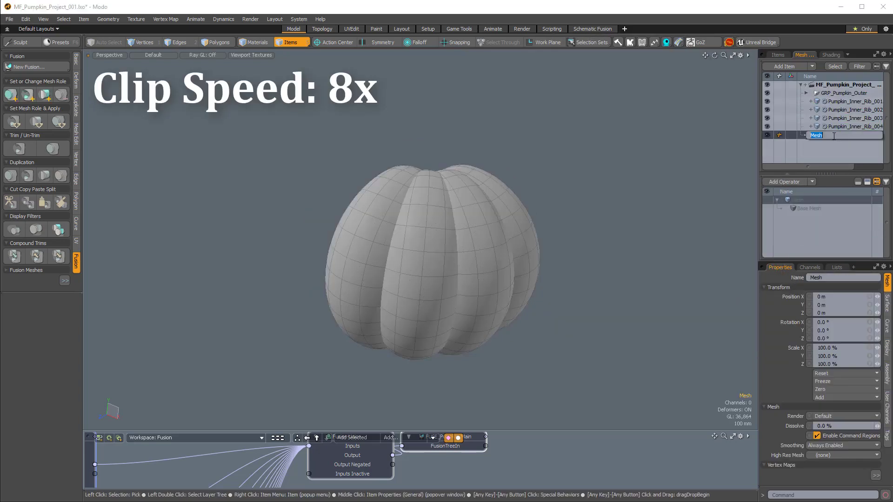
text(Pumpkin_Inner_Rib_005)
key(Return)
drag(758, 149, 733, 149)
Step: Add a Merge Meshes operation to Pumpkin_Inner_Rib_005 and assign Pumpkin_Outer_Rib_005 as its source
click(764, 182)
double_click(640, 91)
click(792, 225)
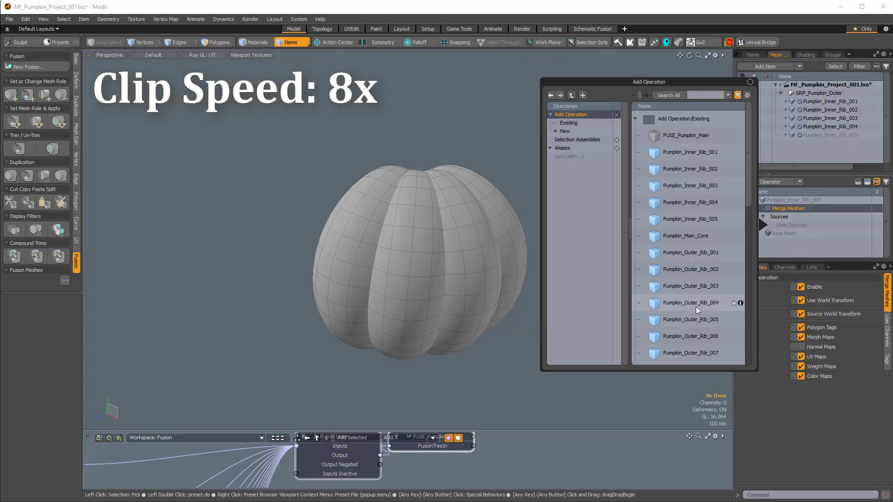
double_click(696, 305)
Step: Add a new mesh to the item list and name it Pumpkin_Inner_Rib_006
key(n)
double_click(827, 143)
text(Pumpkin_Inner_Rib_006)
key(Return)
Step: Add a Merge Meshes operation to Pumpkin_Inner_Rib_006 and assign Pumpkin_Outer_Rib_006 as its source
click(765, 182)
double_click(640, 91)
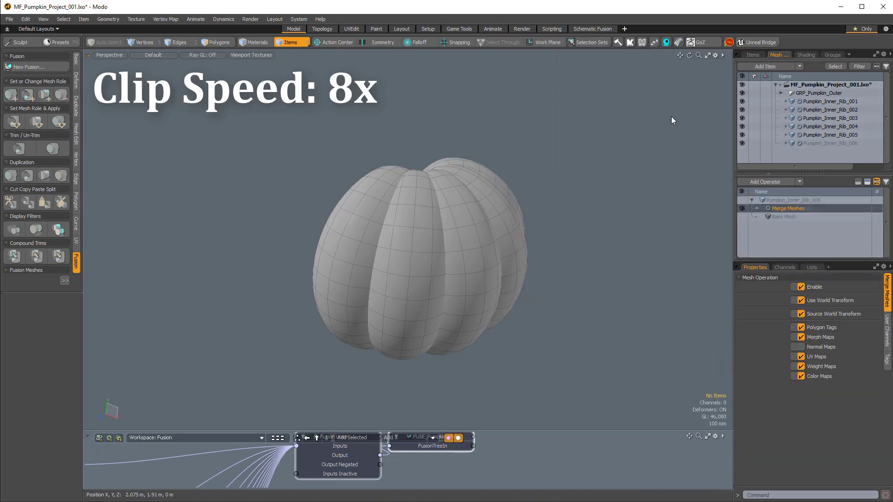
click(757, 209)
click(791, 225)
double_click(707, 343)
Step: Add a new mesh to the item list and name it Pumpkin_Inner_Rib_007
key(n)
double_click(805, 152)
text(Pumpkin_Inner_Rib_007)
key(Return)
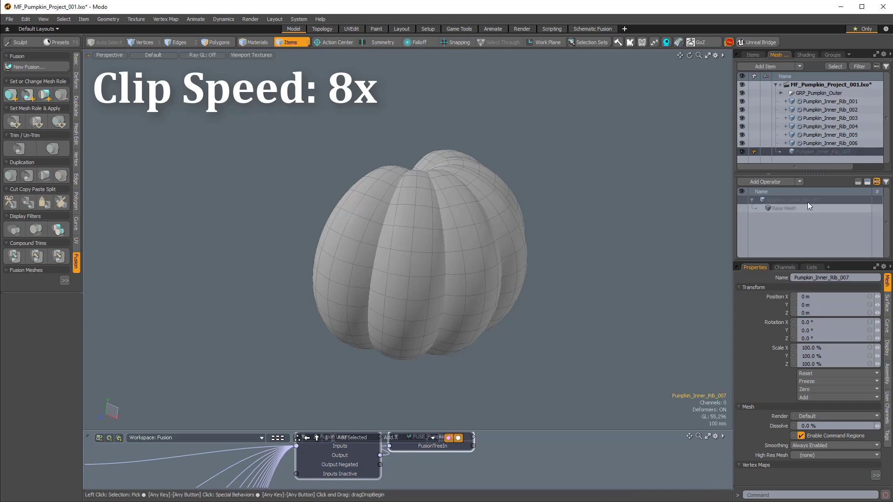
Step: Add a Merge Meshes operation to Pumpkin_Inner_Rib_007 and assign Pumpkin_Outer_Rib_007 as its source
click(764, 181)
double_click(640, 91)
click(757, 208)
click(791, 225)
double_click(707, 352)
Step: Add a new mesh named Pumpkin_Inner_Rib_008 and give it a Merge Meshes operation with Pumpkin_Outer_Rib_008 as source
key(n)
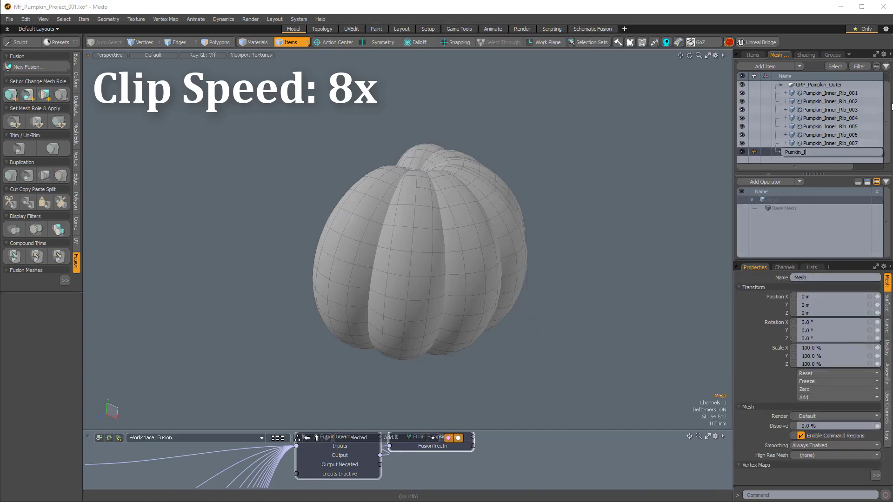
click(764, 181)
double_click(640, 91)
click(757, 209)
click(791, 225)
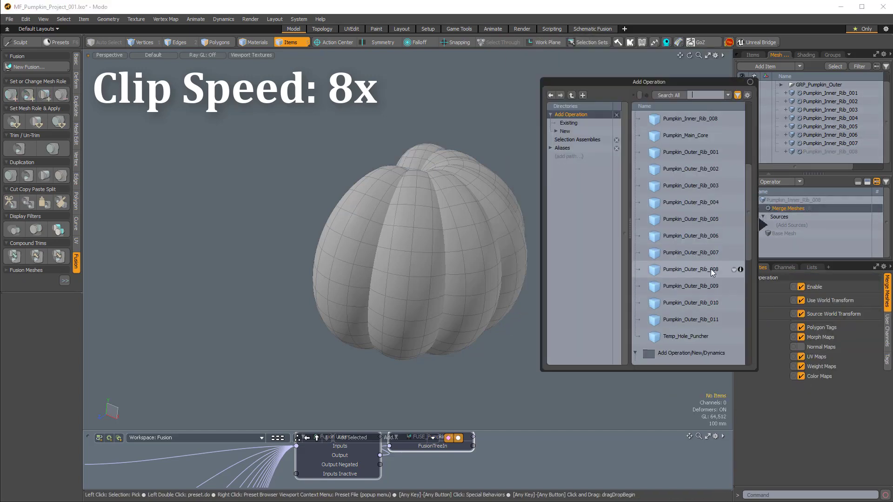
double_click(711, 269)
Step: Add a new mesh to the item list and name it Pumpkin_Inner_Rib_009
key(n)
double_click(813, 151)
text(Pumpkin_Inner_Rib_009)
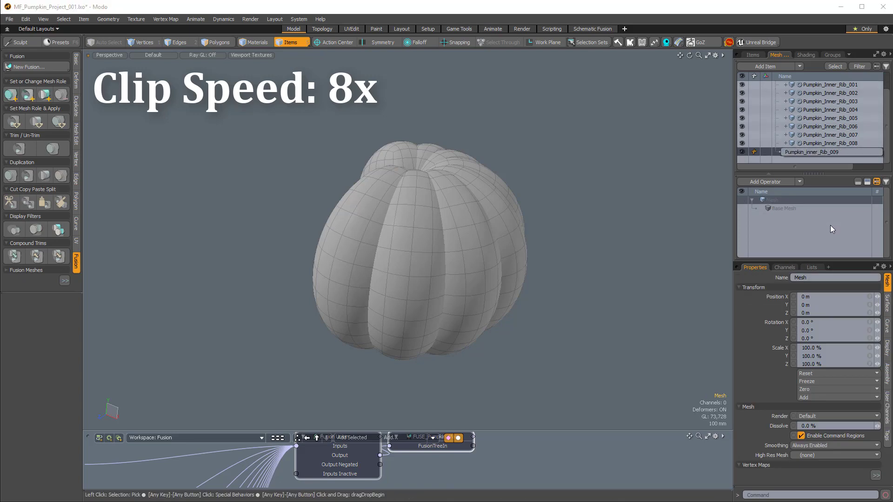
key(Return)
Step: Add a Merge Meshes operation to Pumpkin_Inner_Rib_009 and assign Pumpkin_Outer_Rib_009 as its source
click(764, 182)
double_click(640, 91)
click(757, 209)
click(788, 225)
double_click(710, 275)
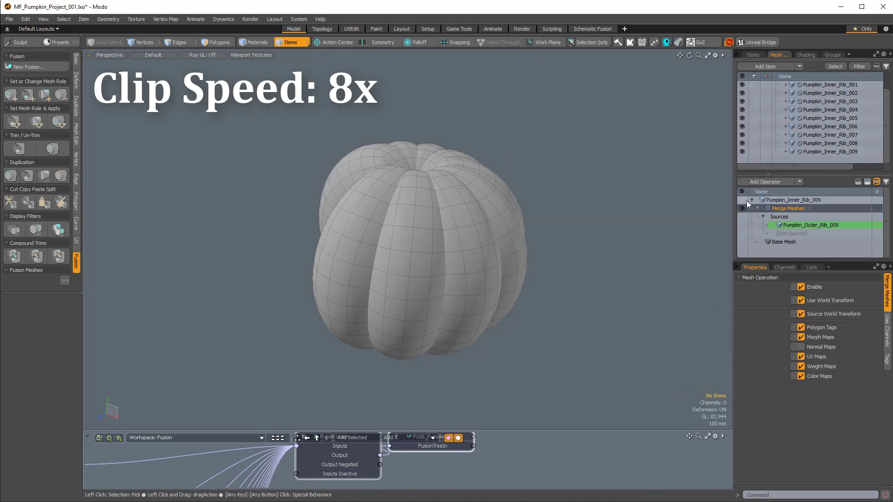
Step: Add a new mesh to the item list and name it Pumpkin_Inner_Rib_010
key(n)
double_click(807, 151)
text(Pumkin_Inner_Rib_)
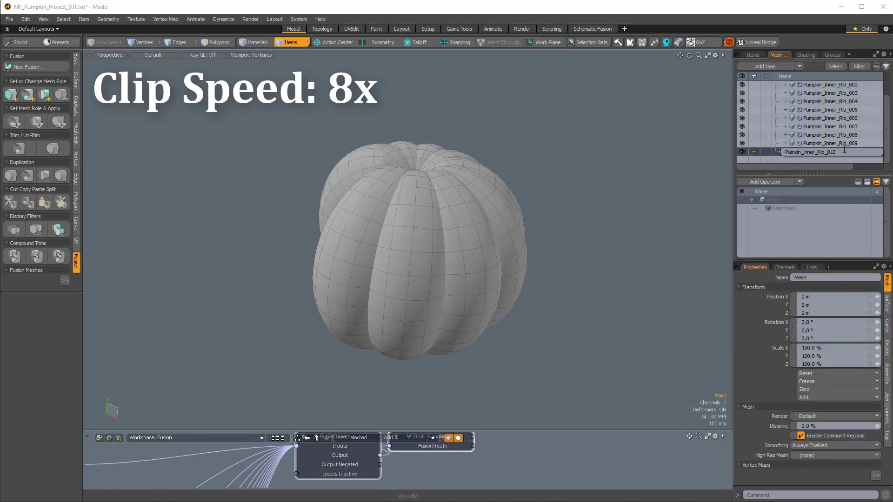
text(010)
key(Return)
Step: Add a Merge Meshes operation to Pumpkin_Inner_Rib_010 and assign Pumpkin_Outer_Rib_010 as its source
click(765, 181)
double_click(640, 92)
click(757, 209)
click(788, 225)
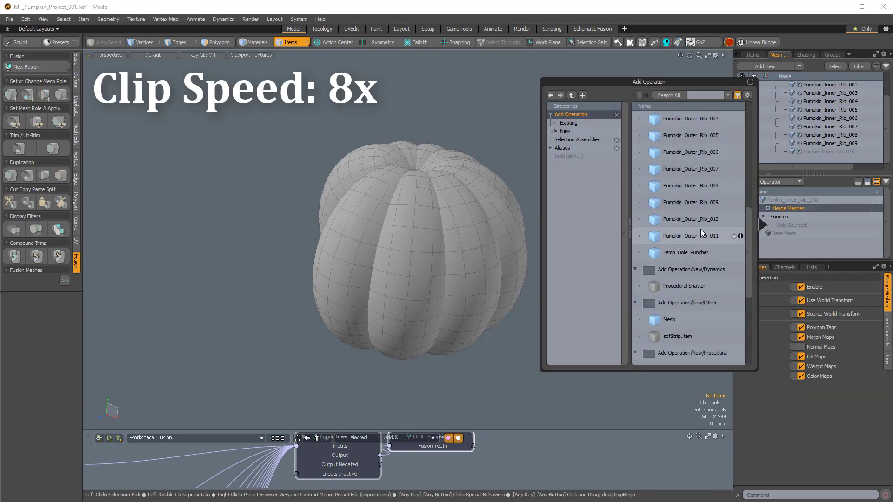
double_click(700, 232)
Step: Add another new mesh below the existing inner ribs and enter Pumpkin_Inner_Rib_010 as its name
key(n)
click(812, 142)
double_click(812, 142)
text(p)
key(Return)
double_click(809, 153)
text(Pumpkin_Inner_Rib_010)
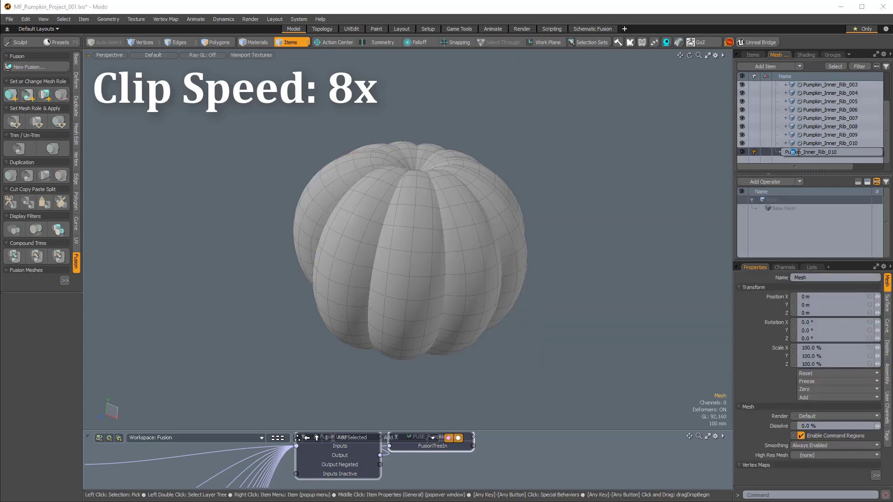
key(Return)
Step: Add a Merge Meshes operation to the newest inner rib mesh and assign Pumpkin_Outer_Rib_011 as its source
click(765, 181)
double_click(640, 92)
click(757, 208)
click(790, 225)
double_click(700, 239)
Step: Rename the newest inner rib mesh as Pumpkin_Inner_Rib_011 and collapse its Merge Meshes entry
double_click(830, 152)
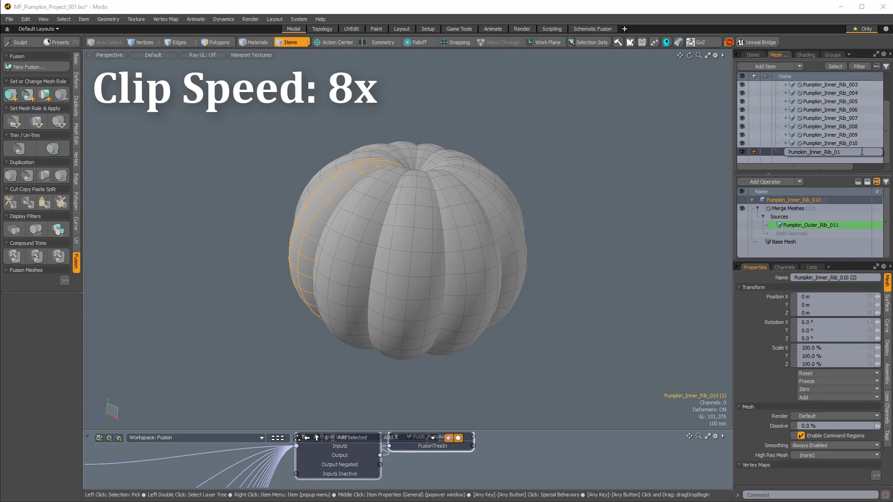
text(1)
key(Return)
click(757, 208)
Step: Name the new mesh directly below GRP_Pumpkin_Outer Pumkin_Inner_Core
alt+drag(581, 223, 588, 260)
scroll(833, 110, up, 5)
double_click(832, 102)
text(Pumkin_Inner_Core)
key(Return)
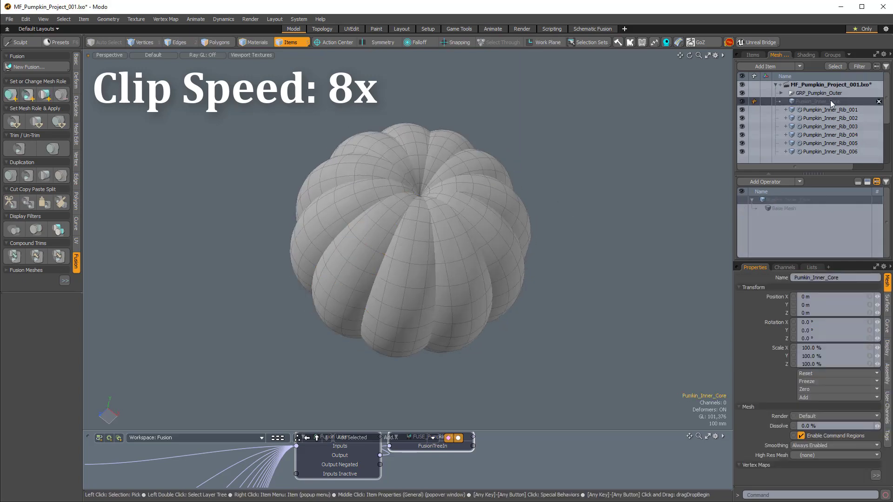
Step: Add a Merge Meshes operation to Pumkin_Inner_Core and assign Pumpkin_Main_Core as its source
click(765, 181)
double_click(639, 92)
click(757, 208)
click(788, 225)
double_click(686, 353)
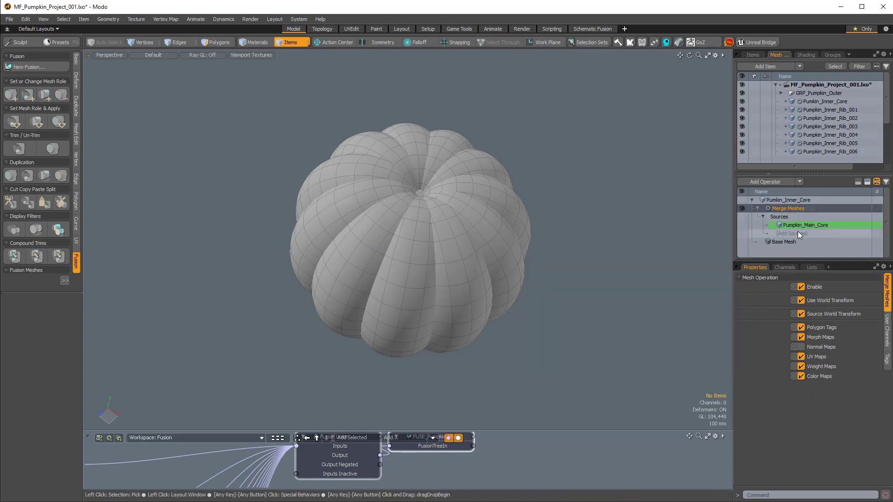
alt+drag(627, 227, 666, 200)
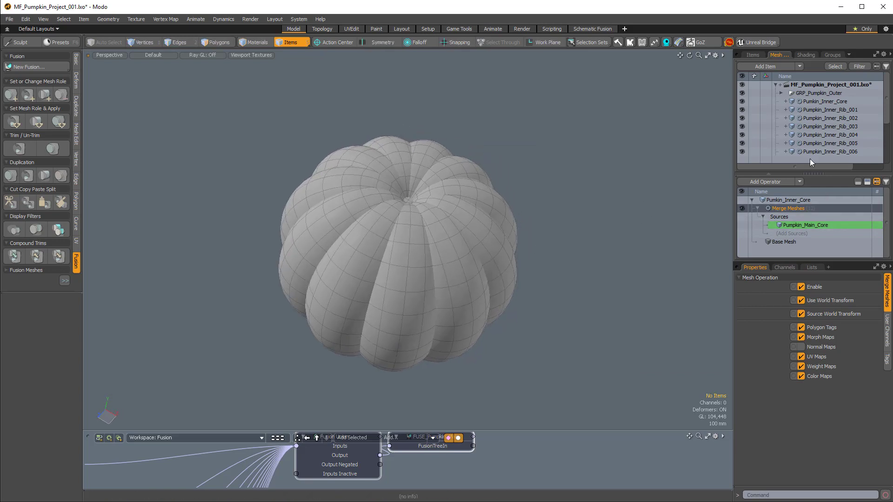
Step: Examine how Pumkin_Inner_Core links to its Merge Meshes source and look through the source meshes in GRP_Pumpkin_Outer
click(821, 100)
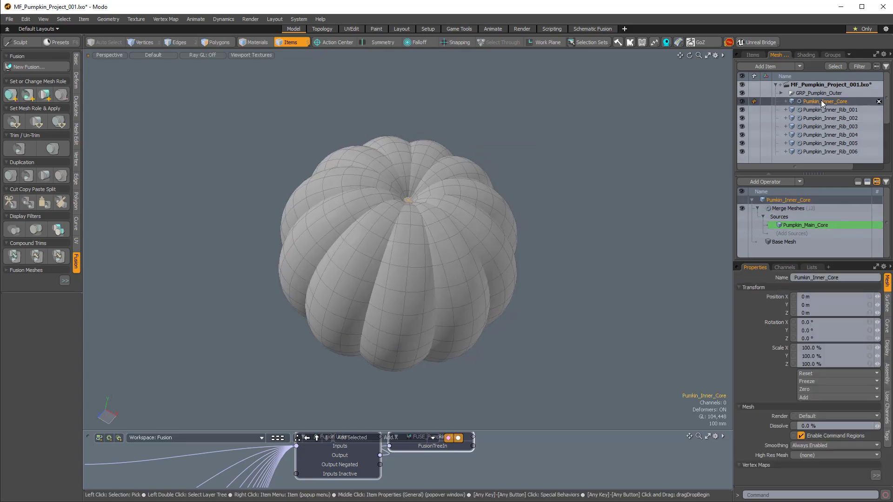
click(811, 225)
ctrl+click(774, 224)
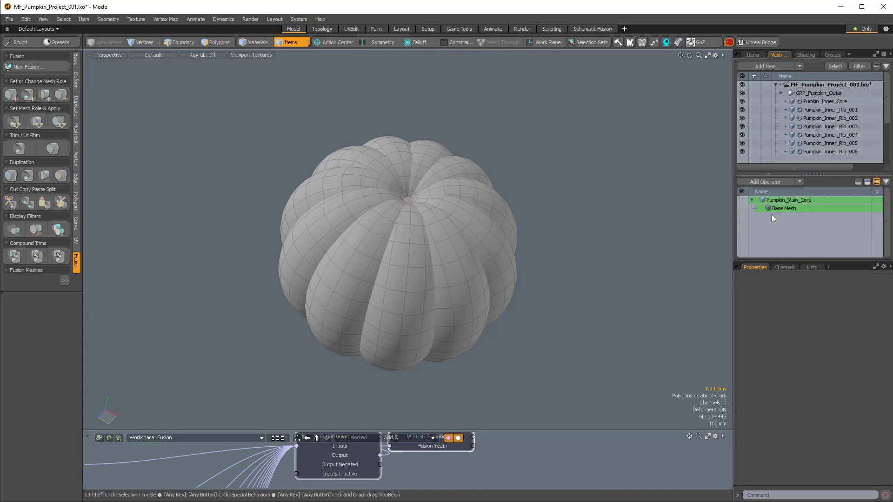
click(819, 101)
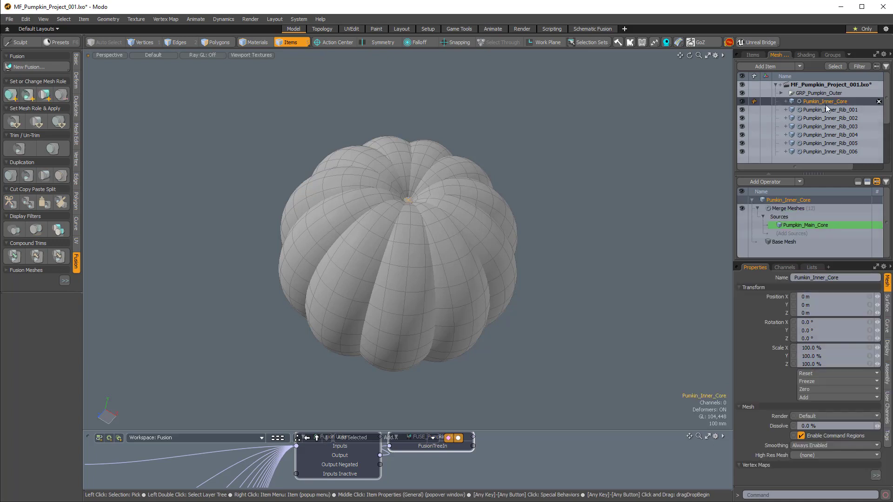
click(781, 91)
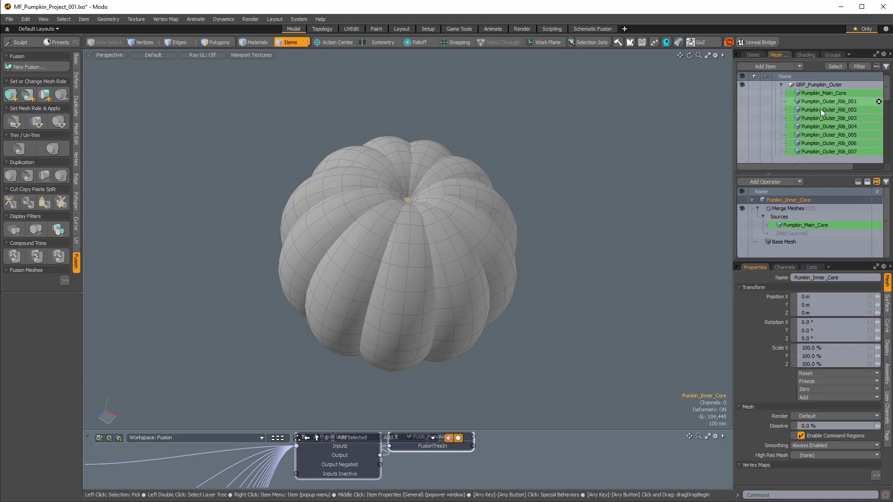
click(780, 84)
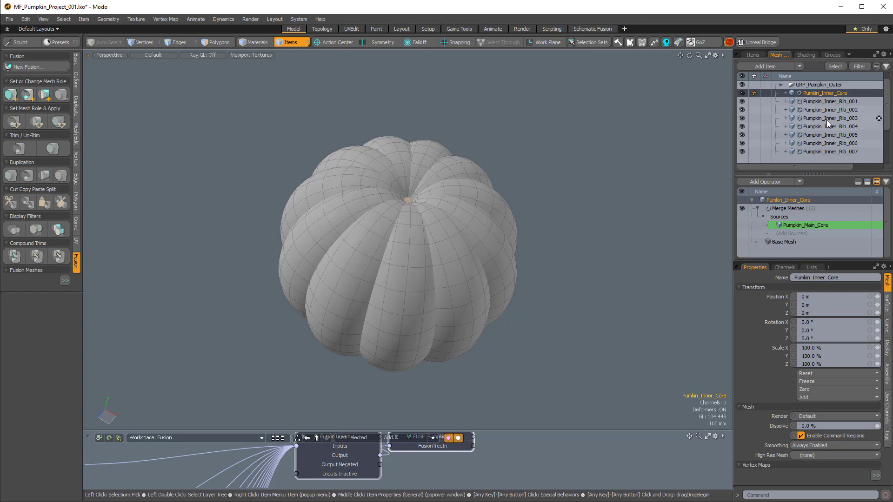
Step: Examine the inner rib meshes by selecting them one after another around the pumpkin and inspecting the model from several angles
drag(814, 173, 815, 233)
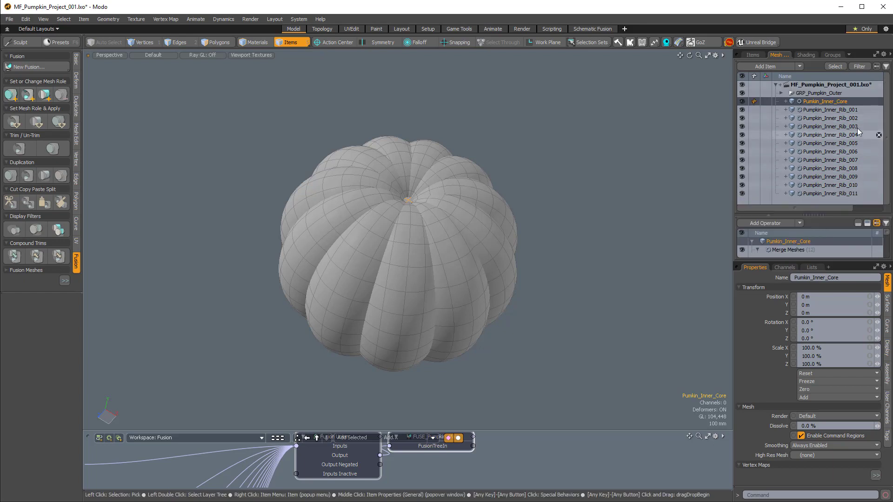
alt+drag(570, 247, 534, 250)
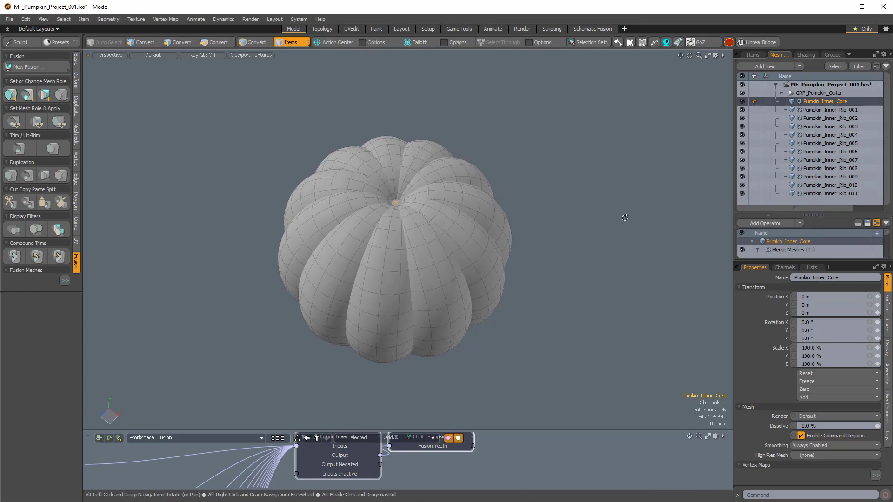
click(821, 143)
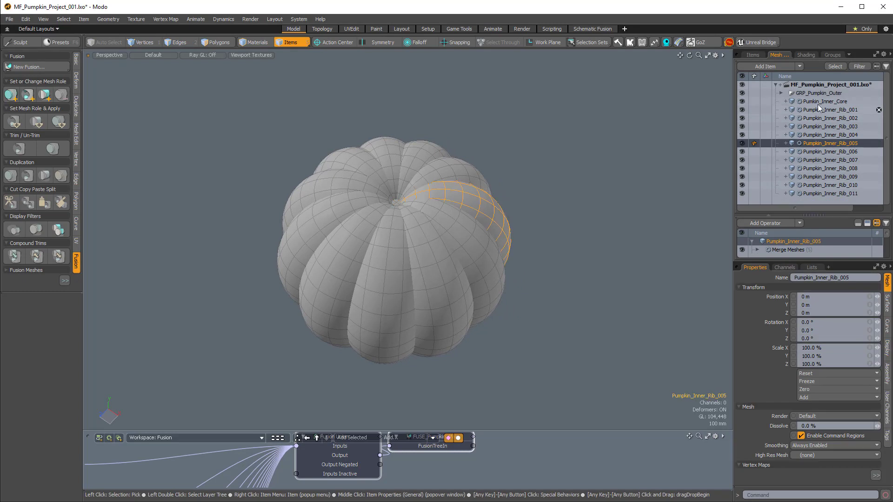
ctrl+click(827, 143)
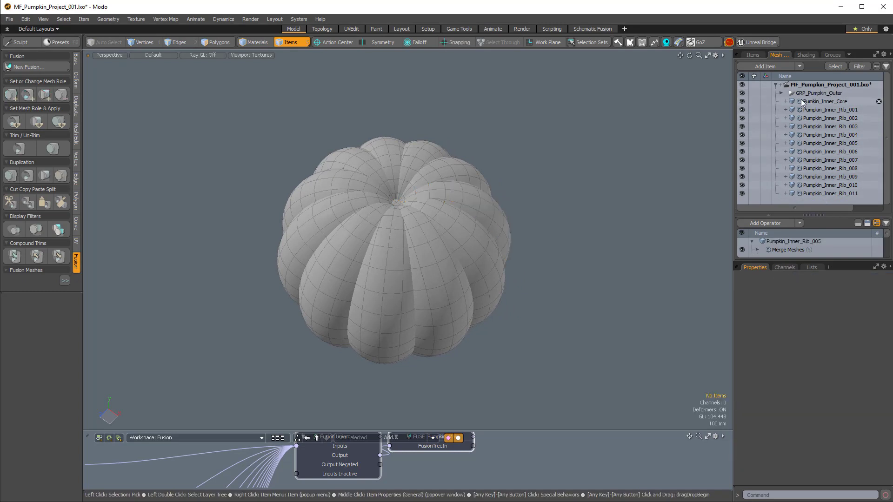
alt+drag(548, 204, 517, 242)
click(486, 237)
click(483, 209)
click(482, 186)
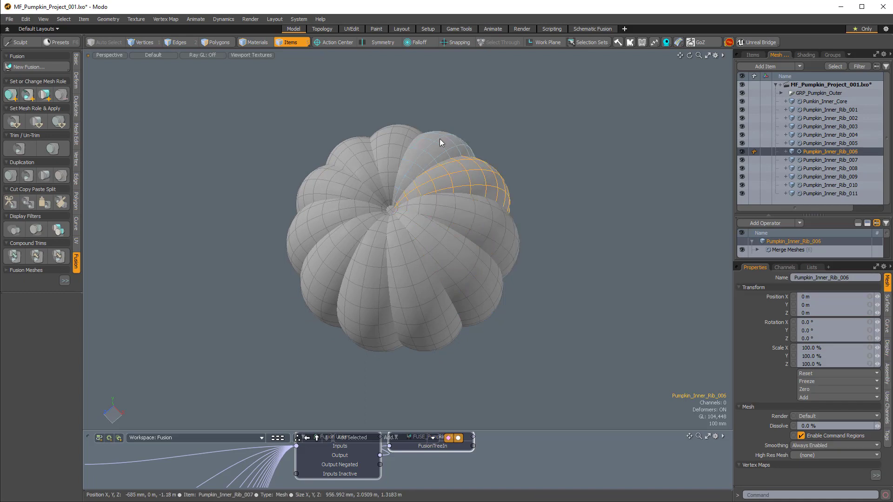
click(439, 140)
click(386, 131)
click(350, 141)
alt+drag(331, 193, 343, 213)
ctrl+click(826, 176)
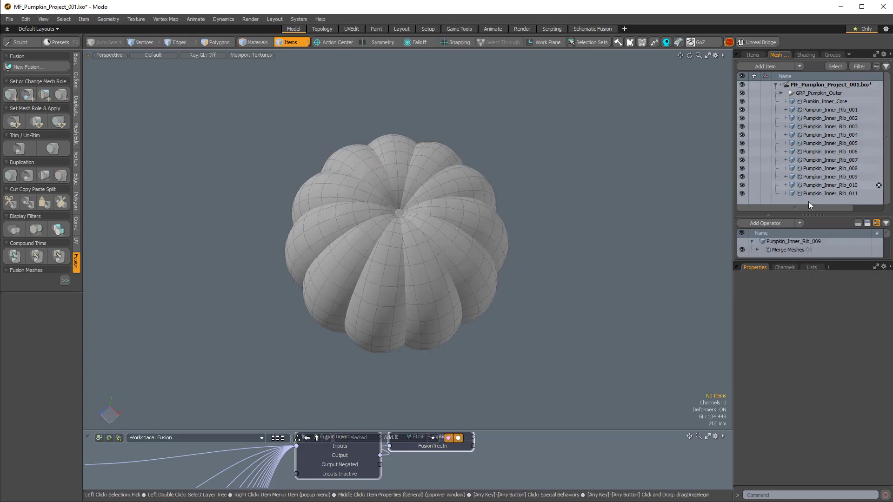
drag(808, 215, 805, 164)
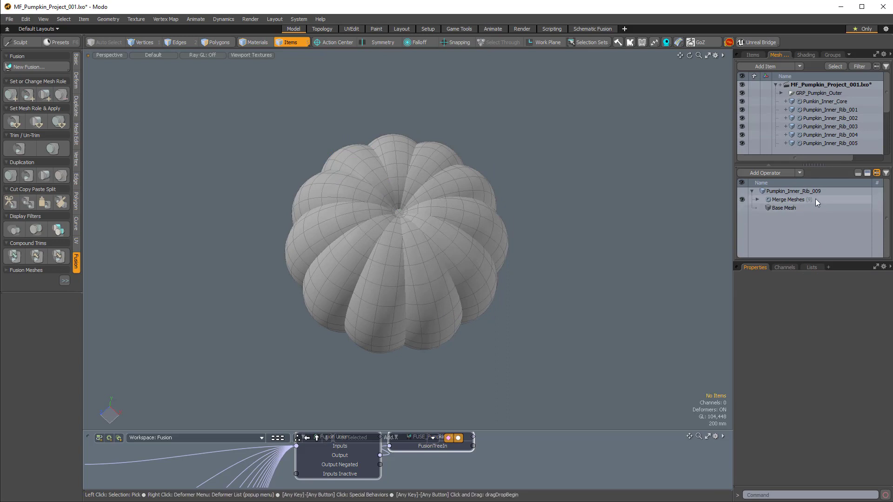
alt+drag(409, 218, 418, 281)
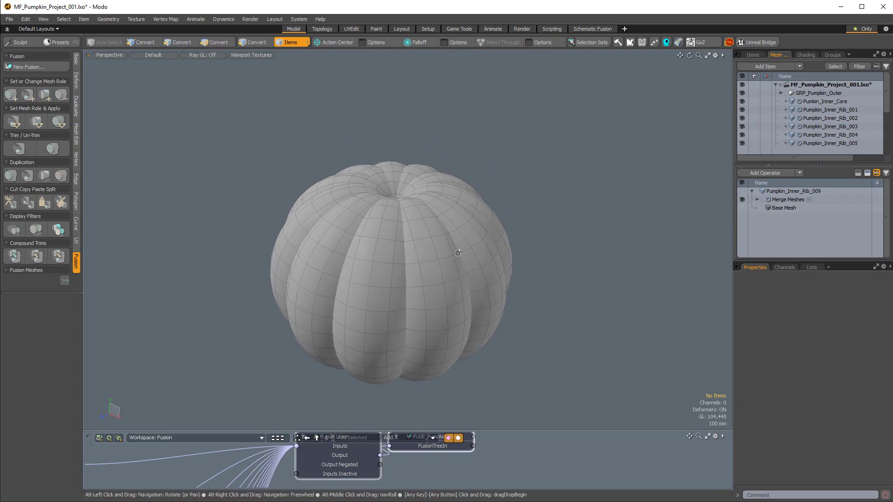
scroll(521, 253, down, 2)
Step: Group Pumkin_Inner_Core and Pumpkin_Inner_Rib_001 through 011 under a group locator named GRP_Pumpkin_Inner and expand it
drag(816, 165, 816, 210)
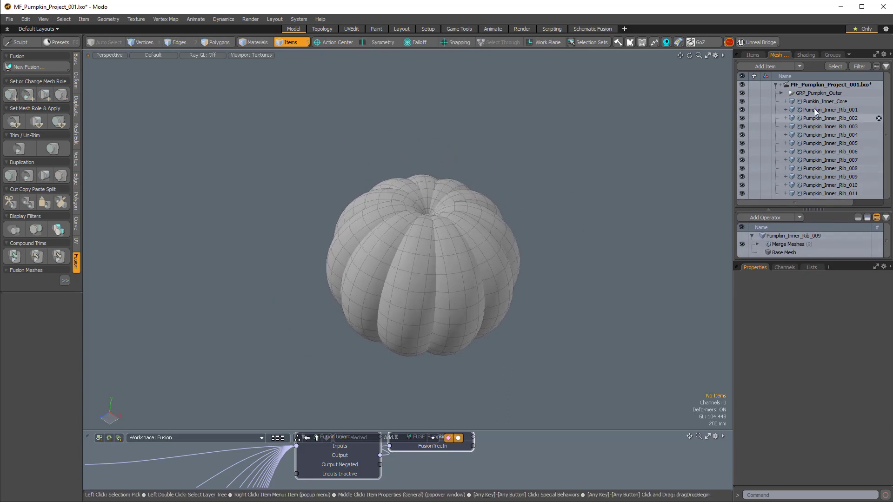
click(813, 101)
shift+click(819, 192)
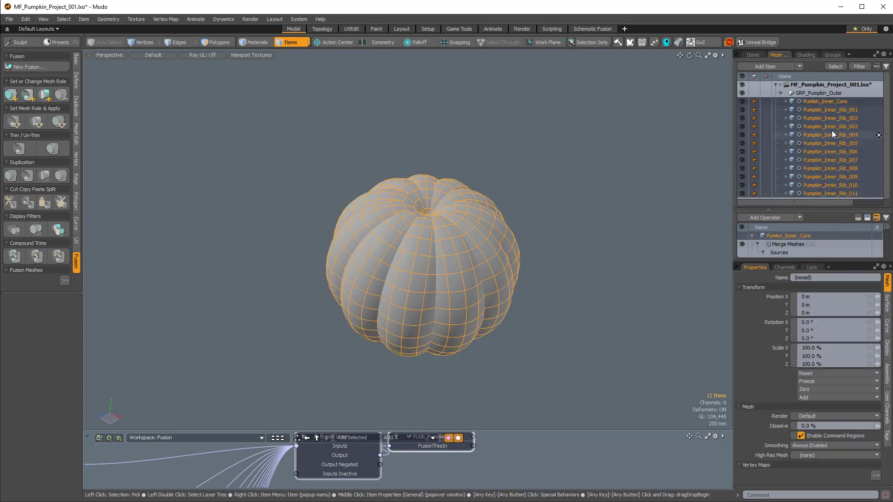
key(ctrl+g)
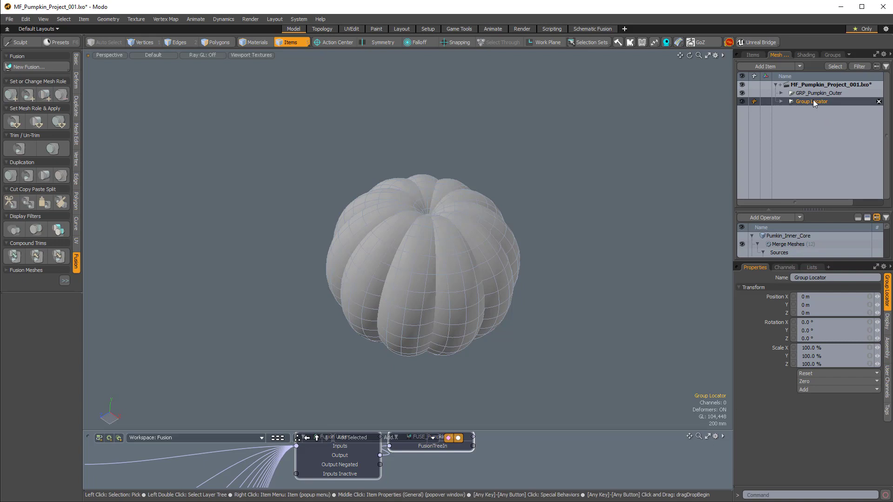
double_click(813, 101)
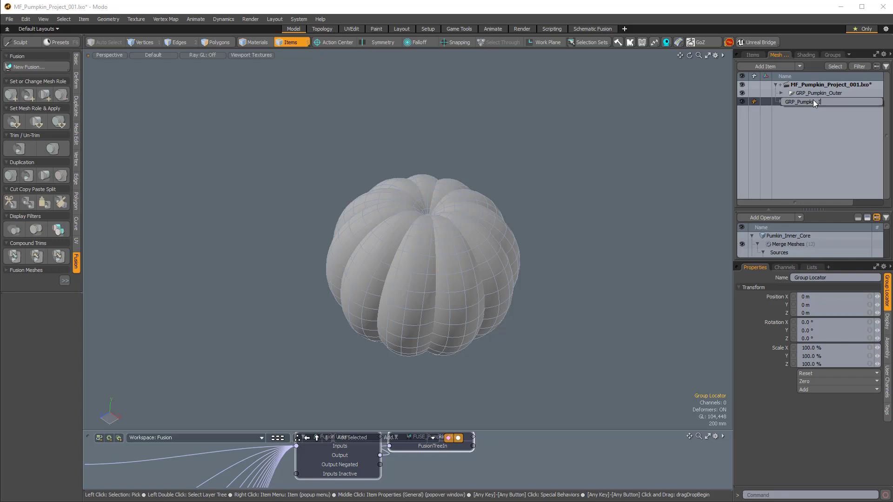
text(GRP_Pumpkin_Inner)
key(Return)
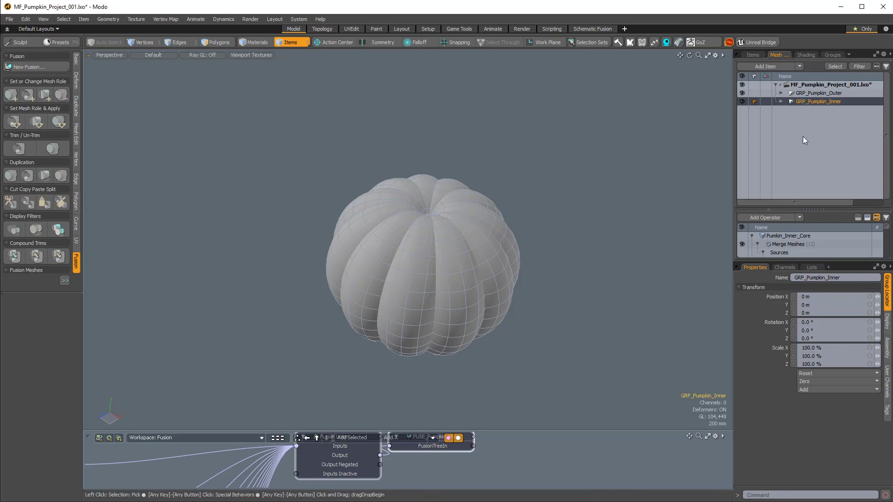
click(781, 101)
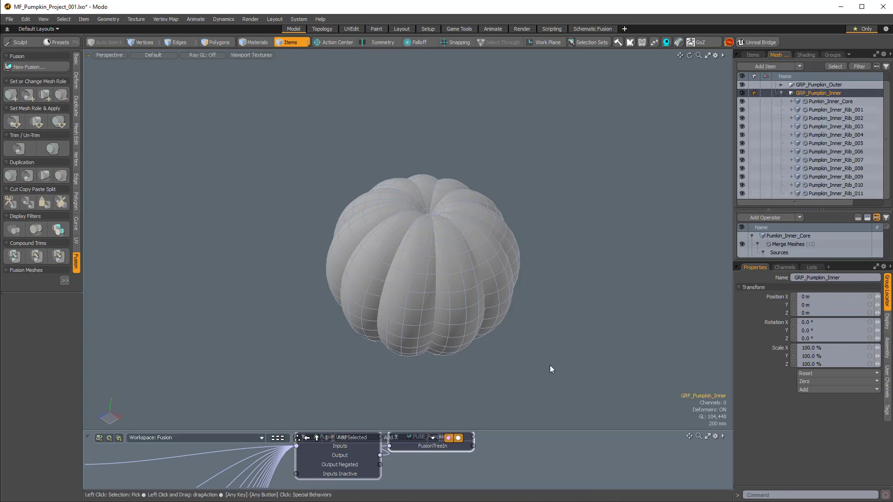
Step: Tear the schematic viewport off into its own floating window and close it, leaving only the 3D view
drag(512, 431, 523, 329)
scroll(525, 368, down, 5)
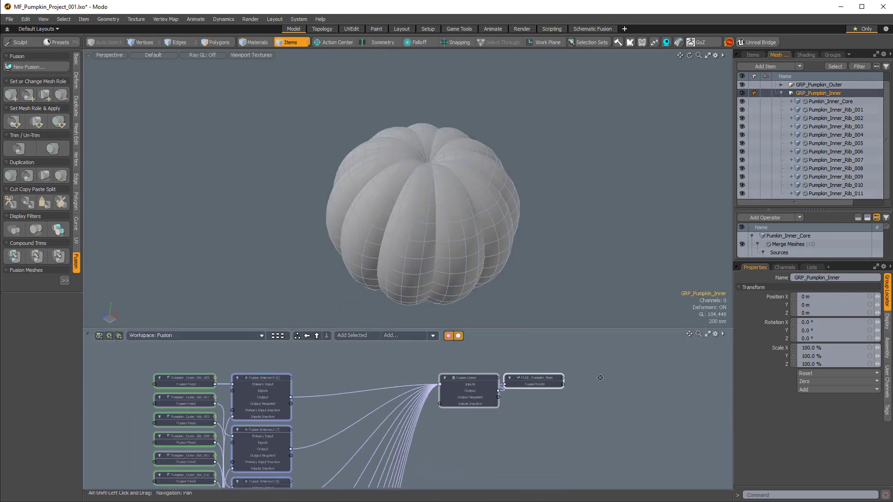
scroll(530, 376, down, 3)
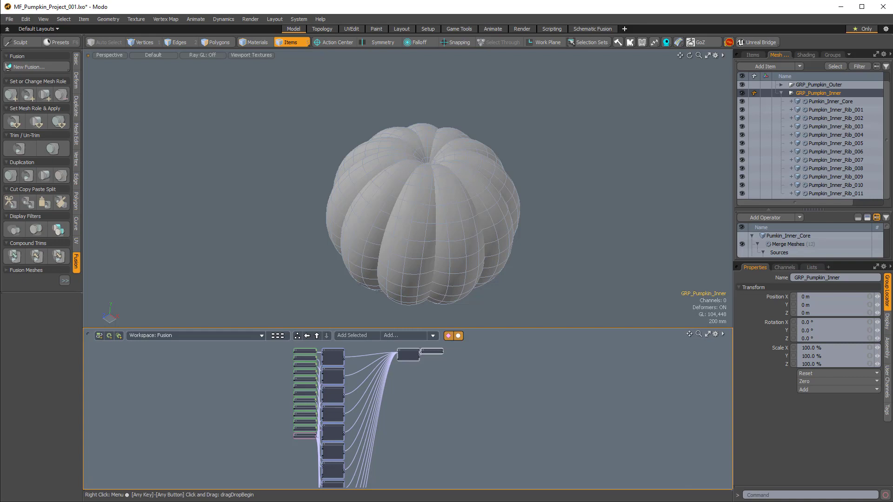
ctrl+drag(158, 247, 158, 247)
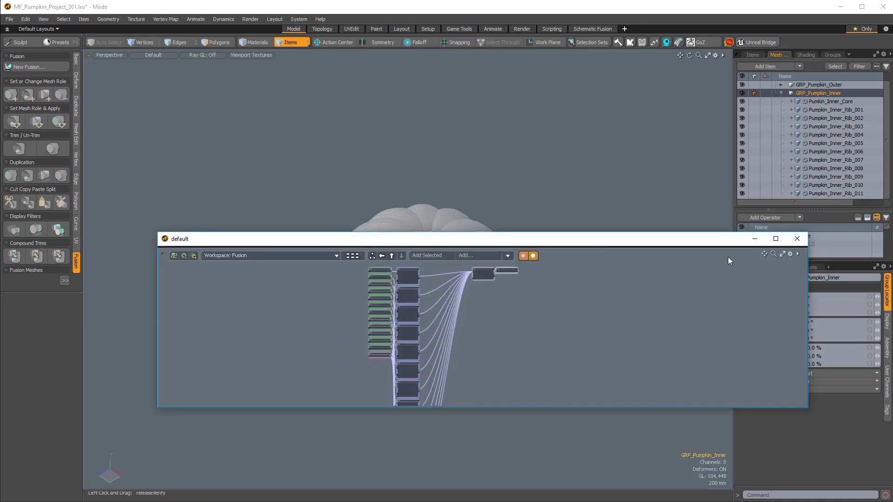
click(798, 239)
Step: Split the 3D viewport into two stacked views of roughly equal height and zoom out on the pumpkin
alt+drag(493, 241, 411, 183)
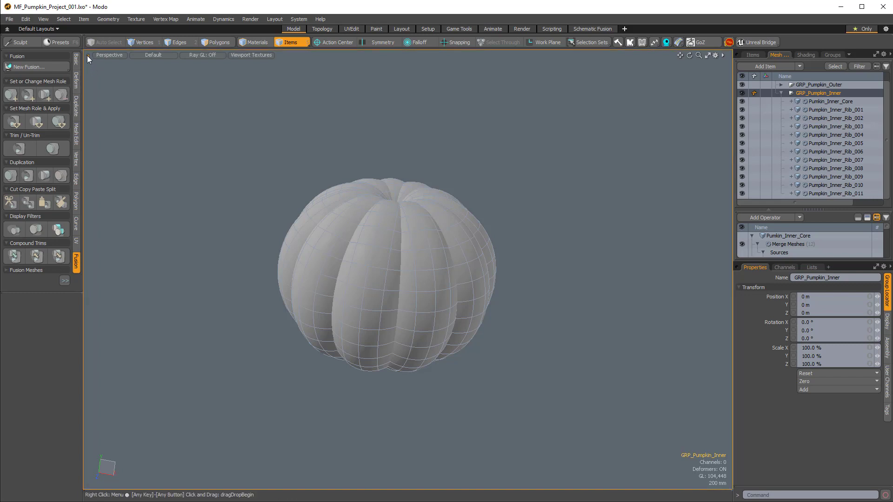
key(ctrl)
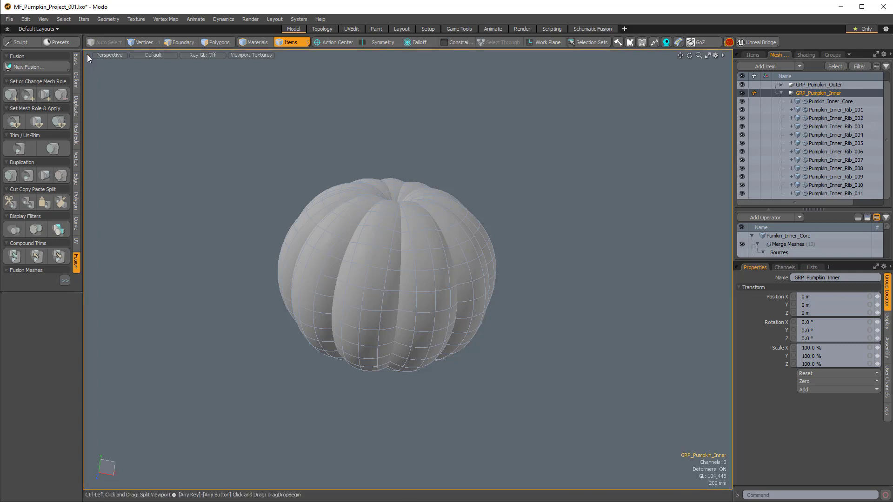
ctrl+drag(87, 55, 136, 119)
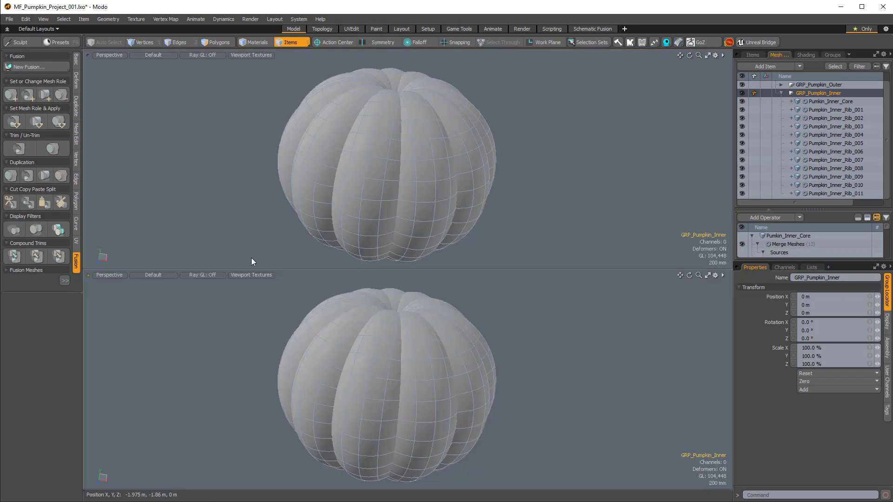
drag(260, 269, 274, 224)
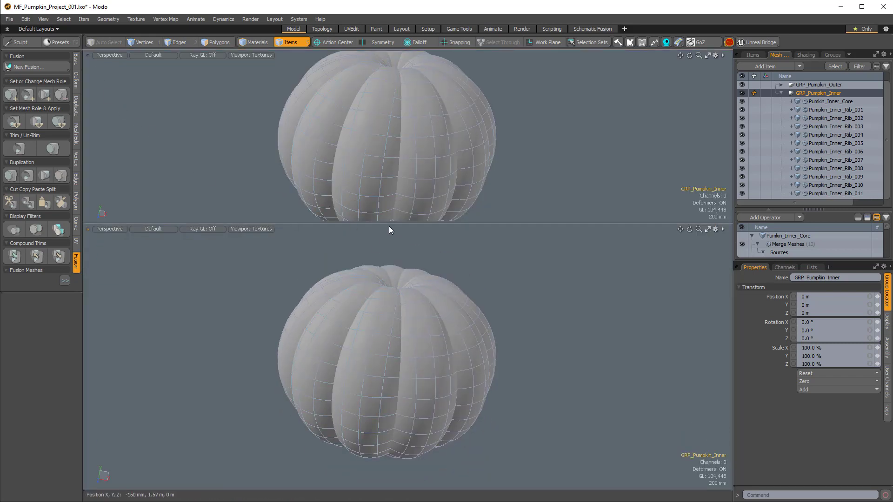
drag(391, 223, 392, 260)
ctrl+alt+drag(440, 200, 382, 186)
alt+drag(381, 186, 522, 183)
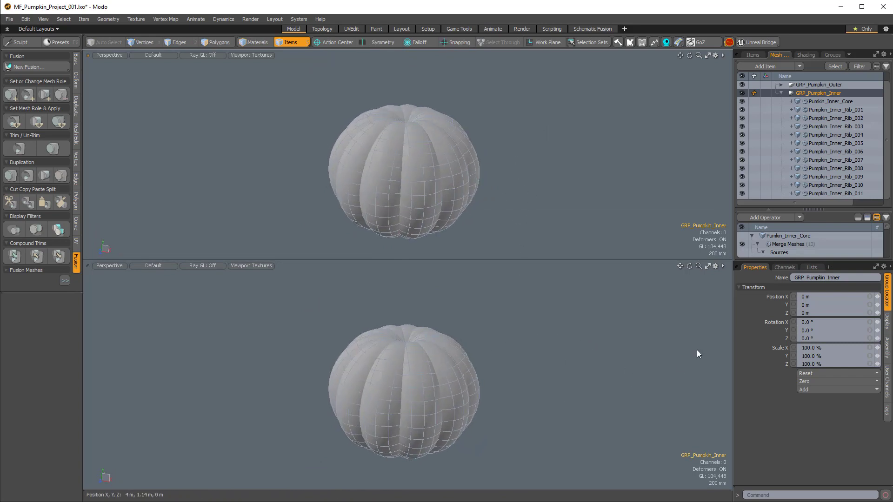
Step: Change the lower viewport to a Schematic and frame its Fusion node tree
click(724, 266)
mouse_move(713, 399)
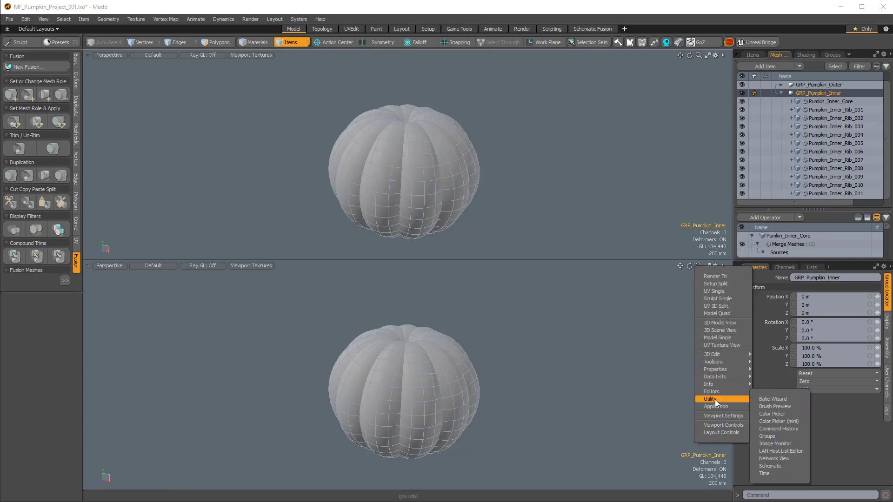
click(770, 465)
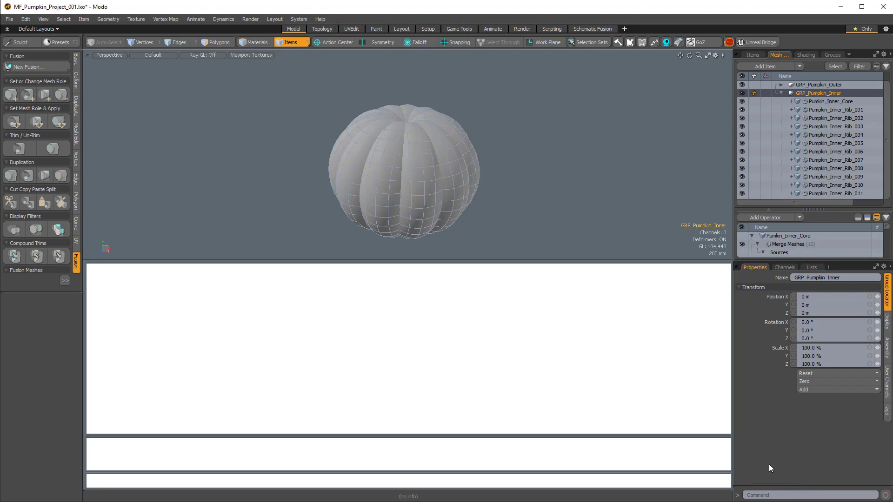
ctrl+alt+drag(436, 327, 406, 298)
mouse_move(406, 298)
alt+mouse_down()
mouse_move(347, 273)
mouse_move(372, 310)
mouse_move(396, 293)
alt+mouse_up()
alt+drag(461, 333, 447, 338)
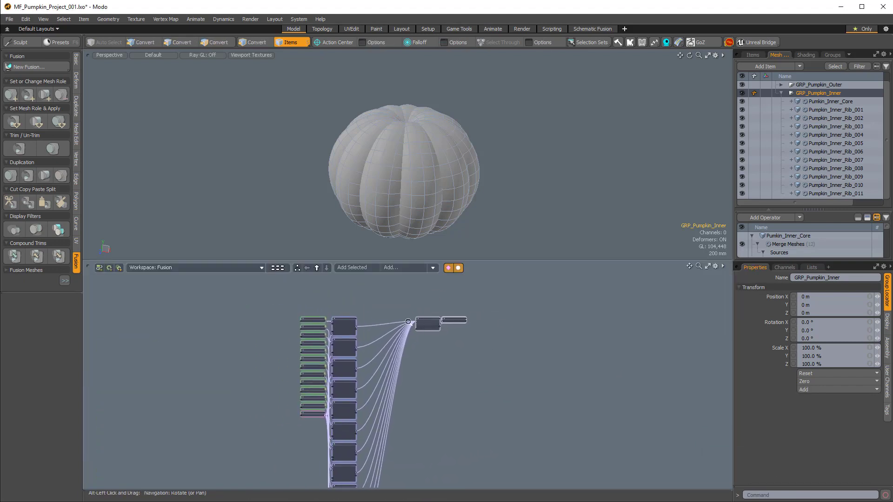
ctrl+alt+drag(384, 333, 419, 333)
alt+drag(420, 333, 413, 371)
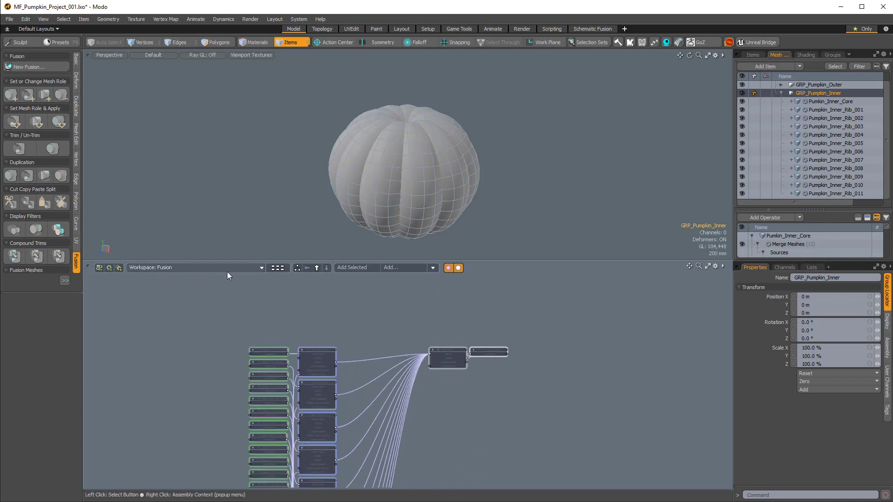
Step: Go up to the schematic overview and rename the Fusion workspace FUSE_Pumpkin_Main_Workspace
click(316, 268)
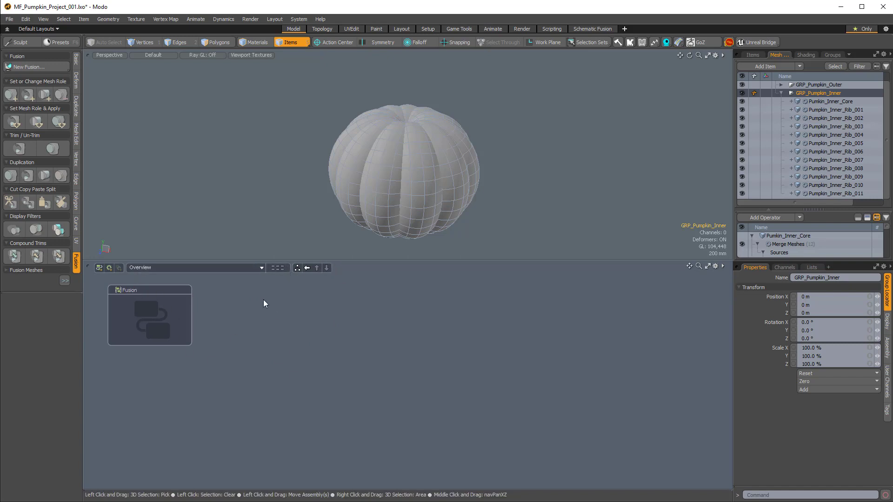
click(138, 289)
double_click(137, 289)
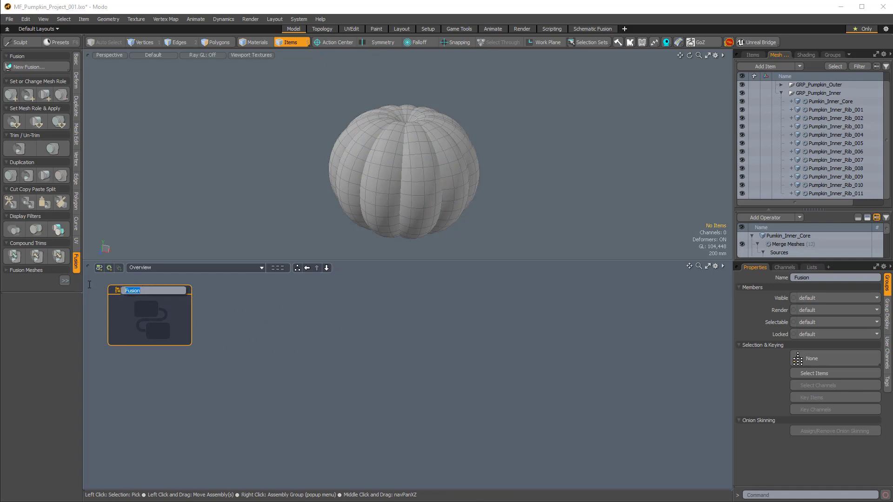
text(FUSE)
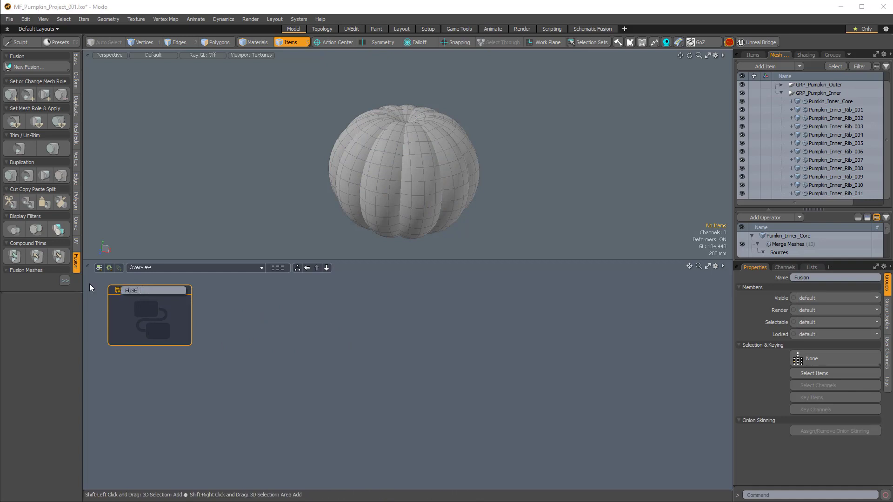
text(_Pumpkin_Main_Workspace)
key(Return)
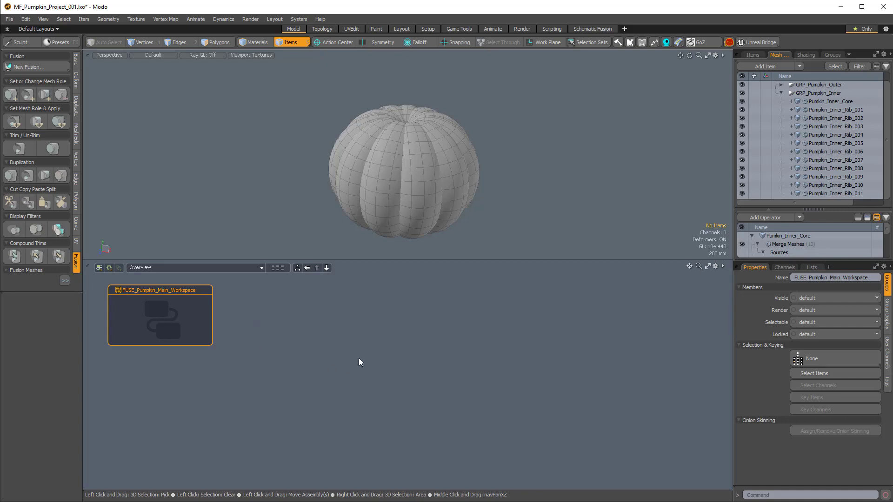
Step: Create a new schematic workspace named General_Workspace and make it active
click(99, 269)
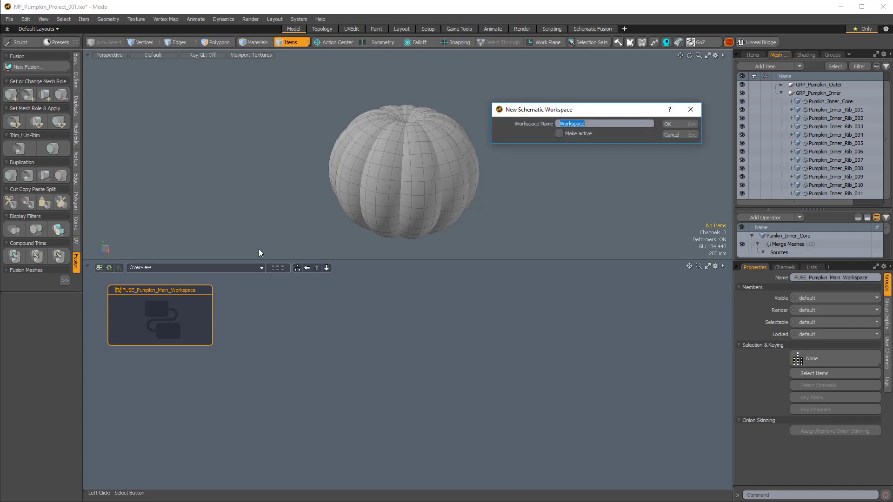
click(559, 124)
text(Gener)
text(al_)
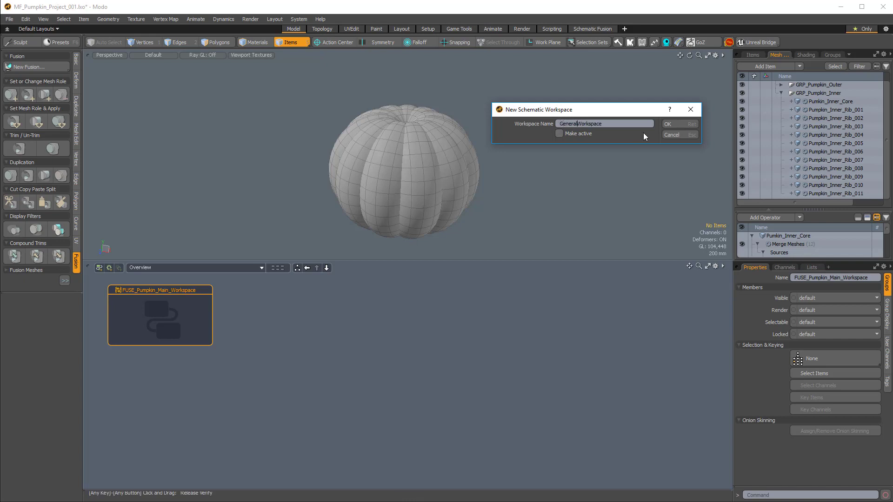
click(558, 134)
click(680, 124)
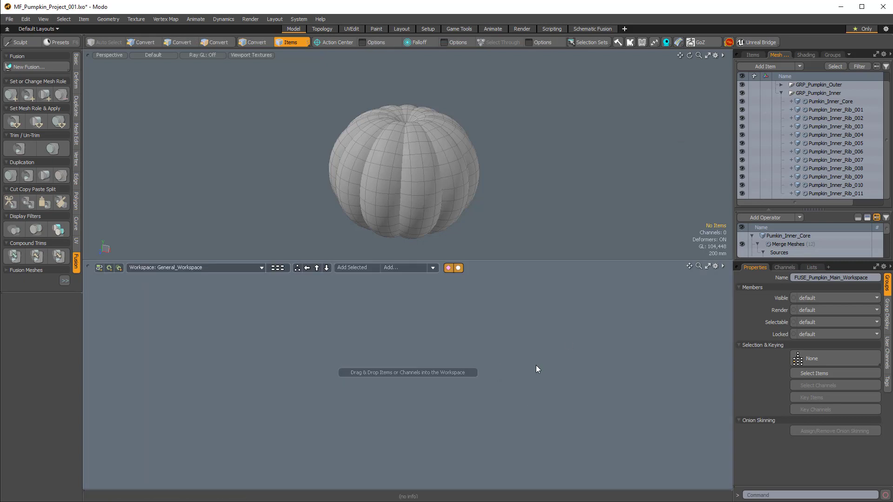
Step: Add a Push Influence to Pumkin_Inner_Core's operator stack, directly above its Merge Meshes operation
drag(821, 214, 821, 220)
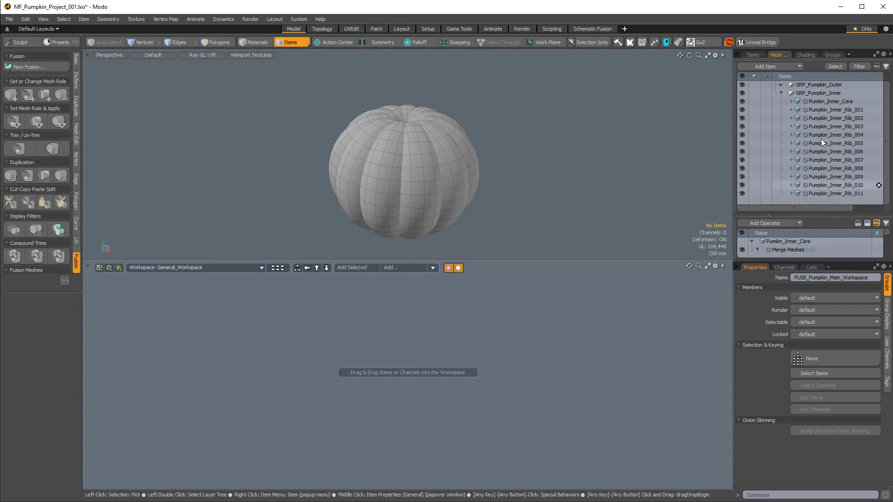
click(818, 100)
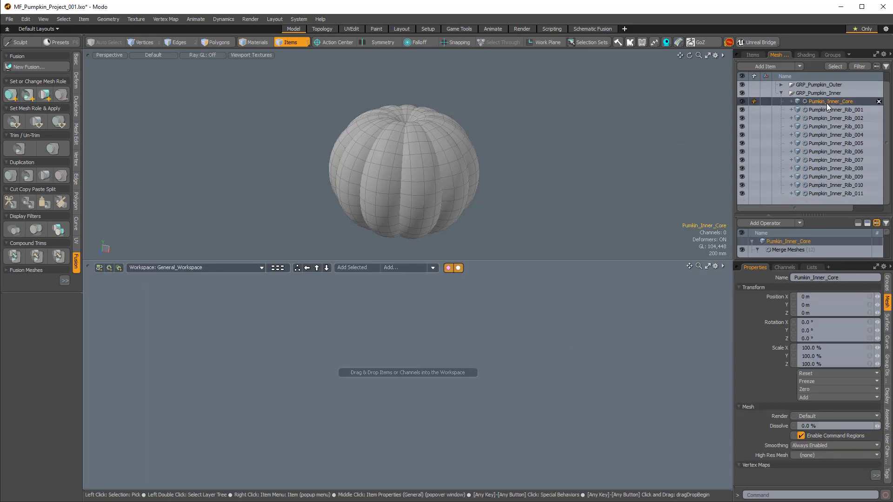
drag(821, 214, 800, 158)
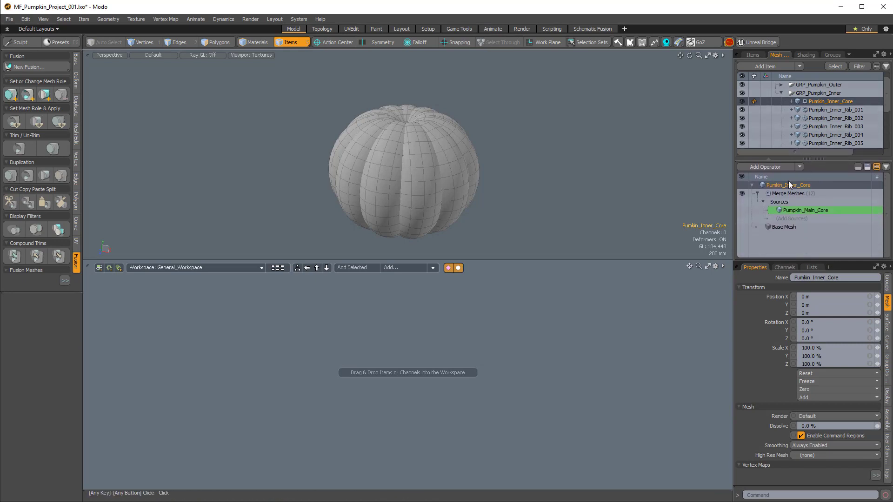
click(763, 201)
click(758, 194)
click(783, 193)
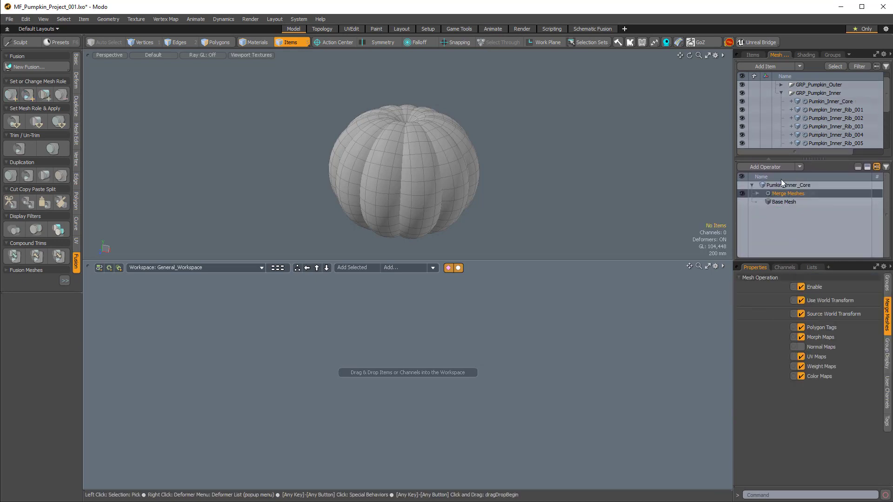
click(773, 167)
text(p)
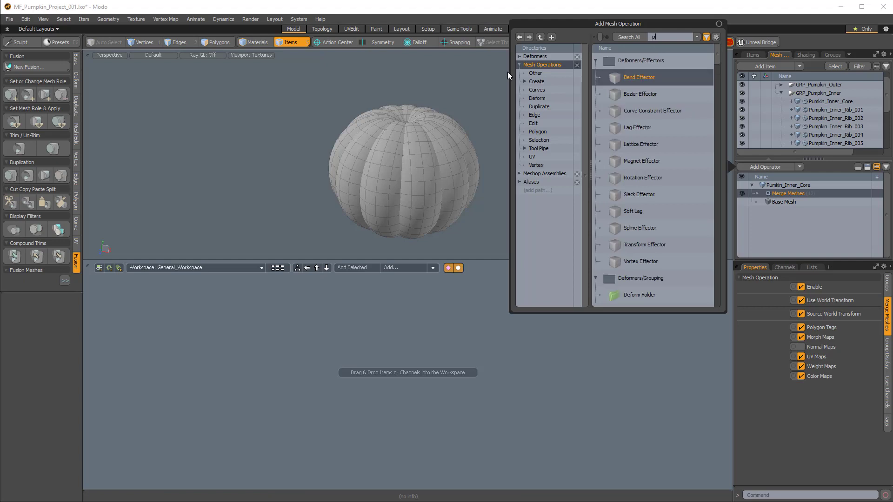
text(ush)
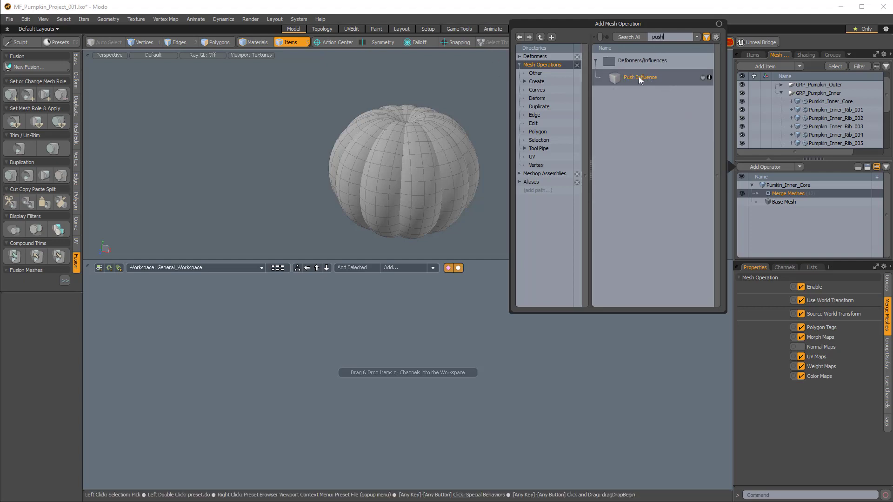
double_click(639, 77)
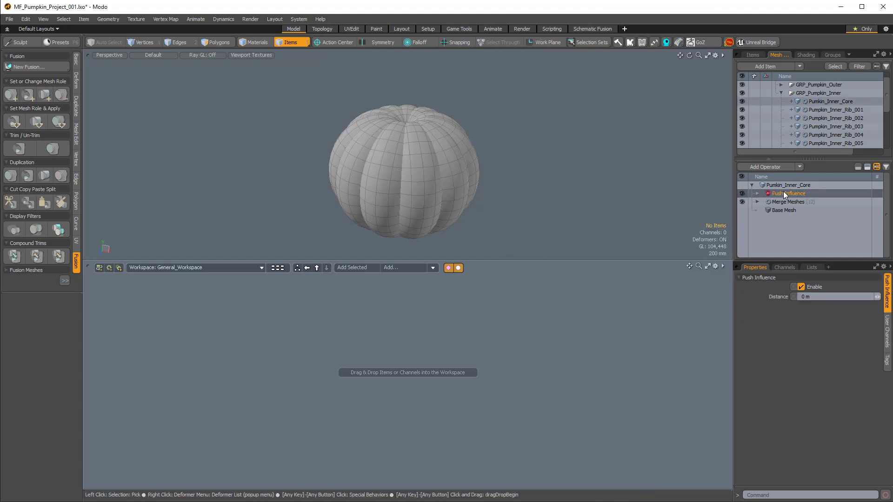
Step: Place the Push Influence in the General_Workspace schematic, expose its linked Pumkin_Inner_Core geometry node, and space the two nodes apart
drag(777, 194, 328, 333)
double_click(327, 351)
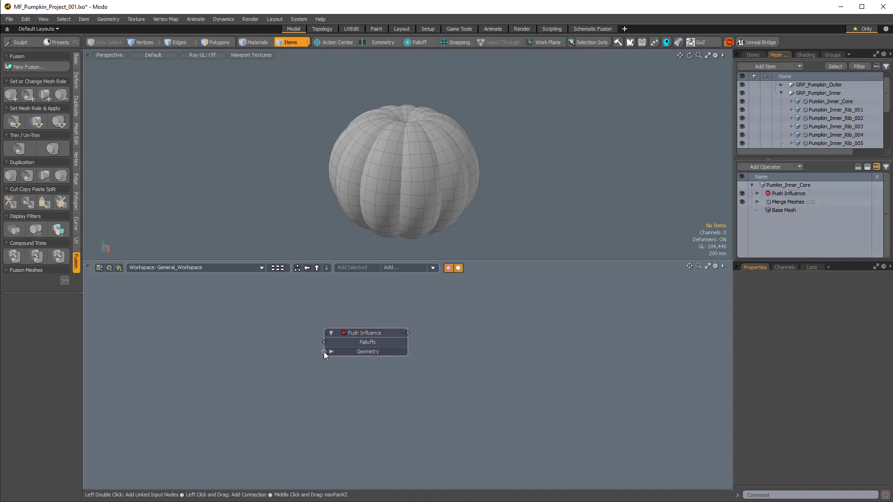
drag(286, 351, 239, 332)
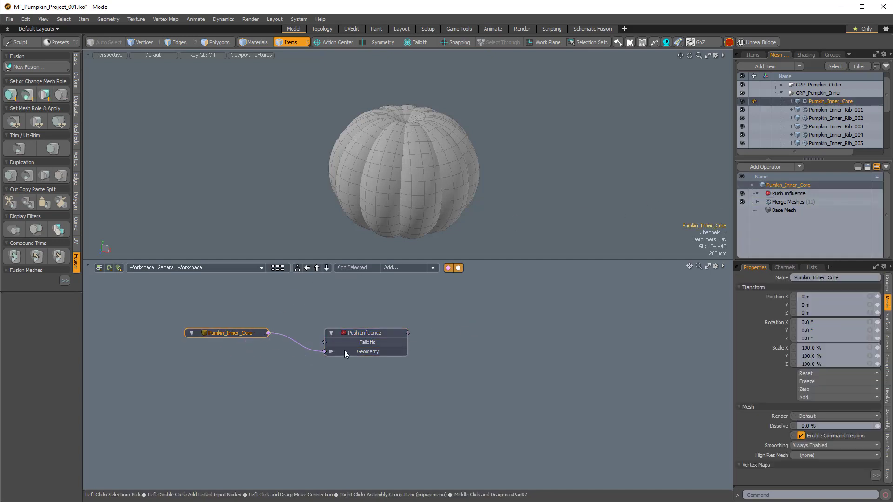
drag(364, 333, 430, 324)
click(230, 332)
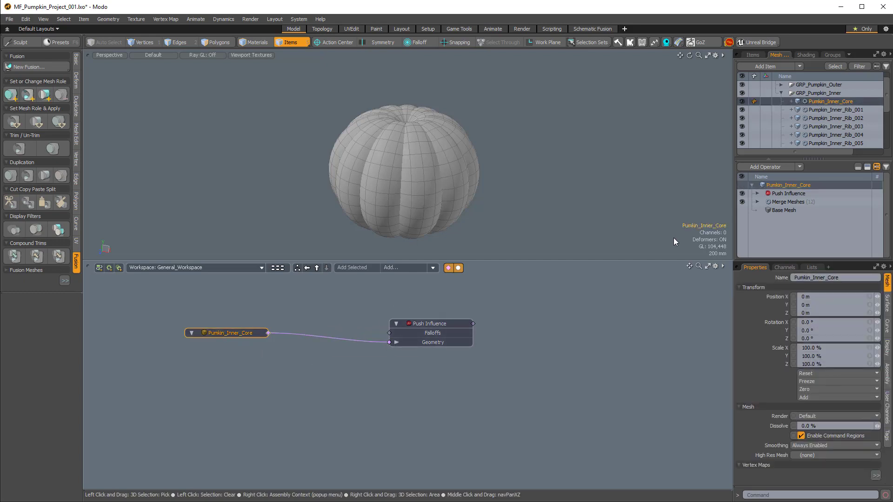
Step: Add all the inner rib meshes, Pumpkin_Inner_Rib_001 through Pumpkin_Inner_Rib_011, to the General_Workspace schematic
drag(815, 158, 815, 200)
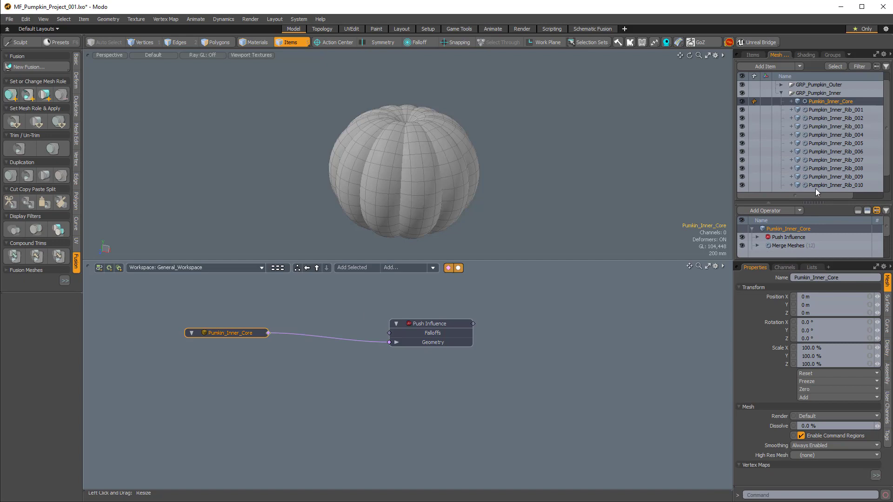
click(825, 110)
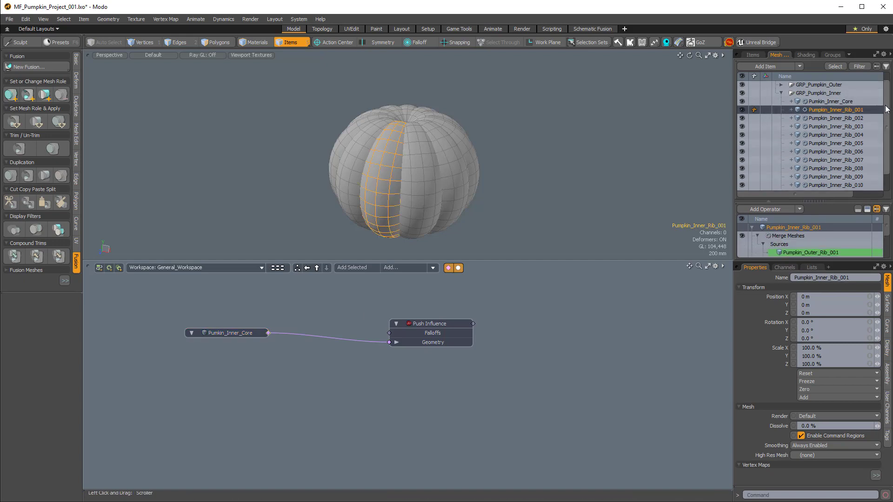
scroll(887, 116, down, 1)
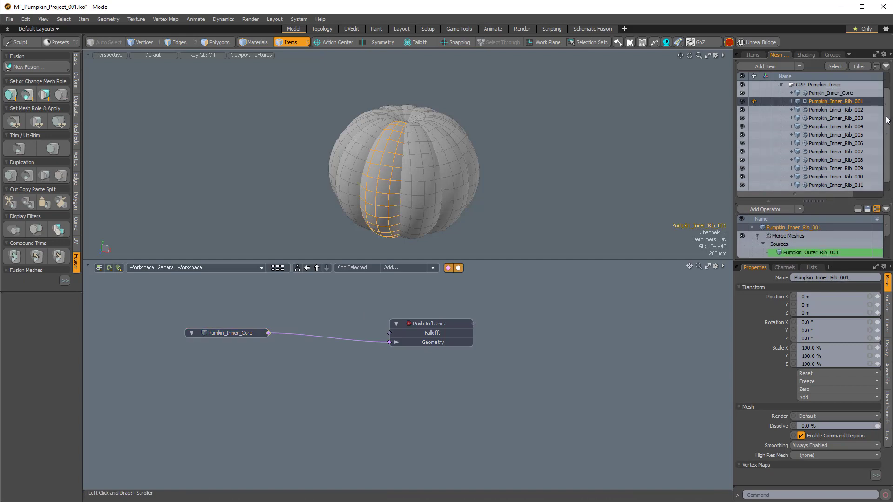
shift+click(839, 184)
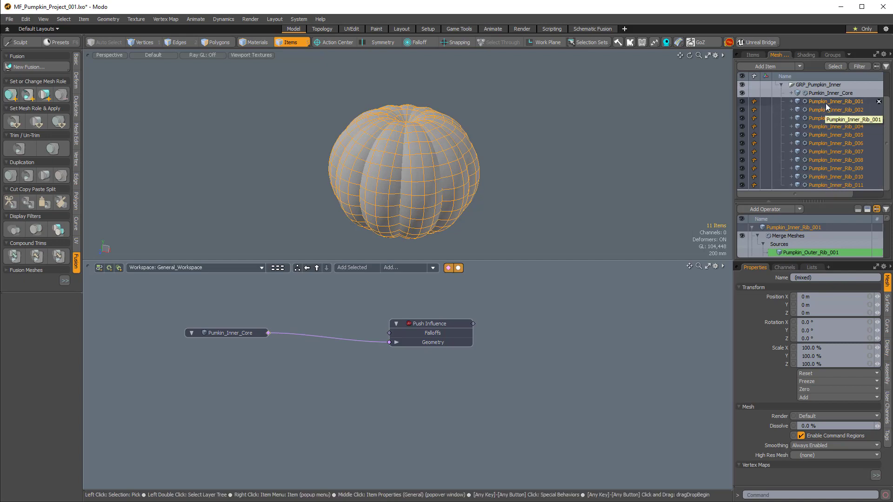
drag(828, 101, 224, 394)
scroll(327, 375, down, 3)
middle_drag(327, 375, 356, 339)
scroll(355, 340, up, 1)
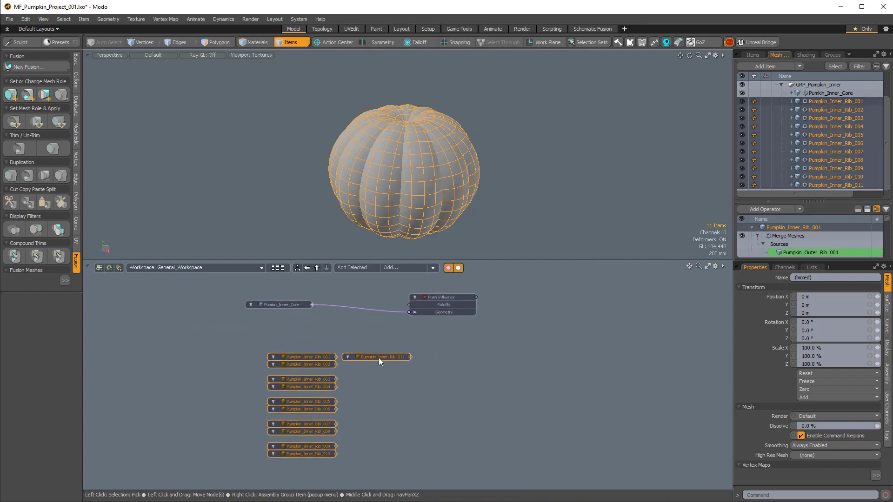
Step: Arrange the eleven inner rib nodes in one gap-free column beneath the Pumkin_Inner_Core node
drag(378, 358, 278, 424)
click(350, 336)
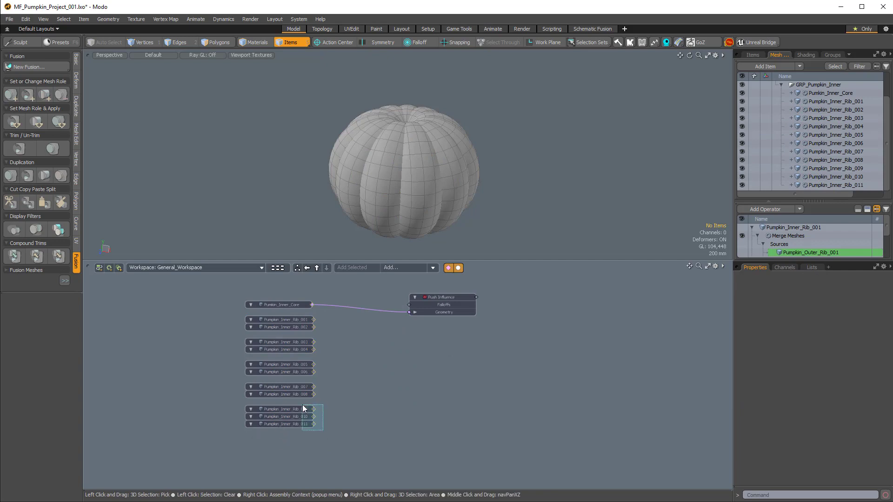
right_drag(302, 405, 301, 405)
drag(300, 412, 299, 406)
right_drag(295, 384, 297, 389)
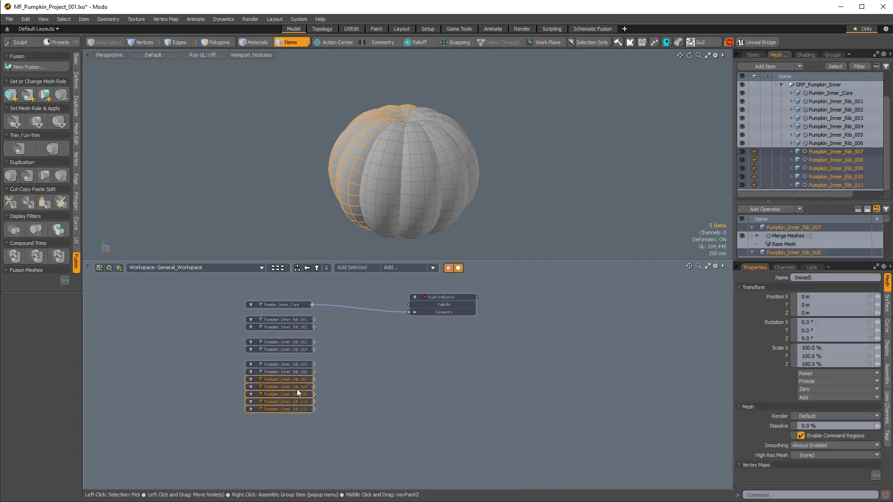
right_drag(330, 418, 292, 362)
drag(292, 366, 292, 352)
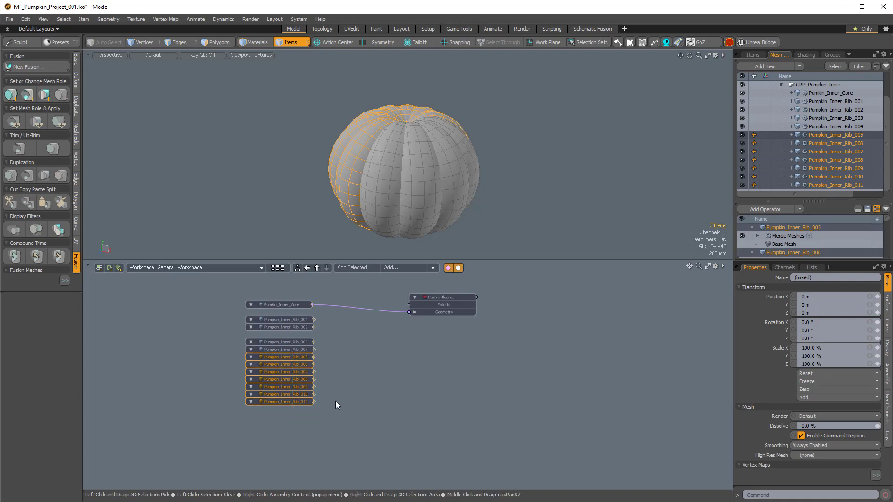
right_drag(328, 407, 294, 339)
click(327, 416)
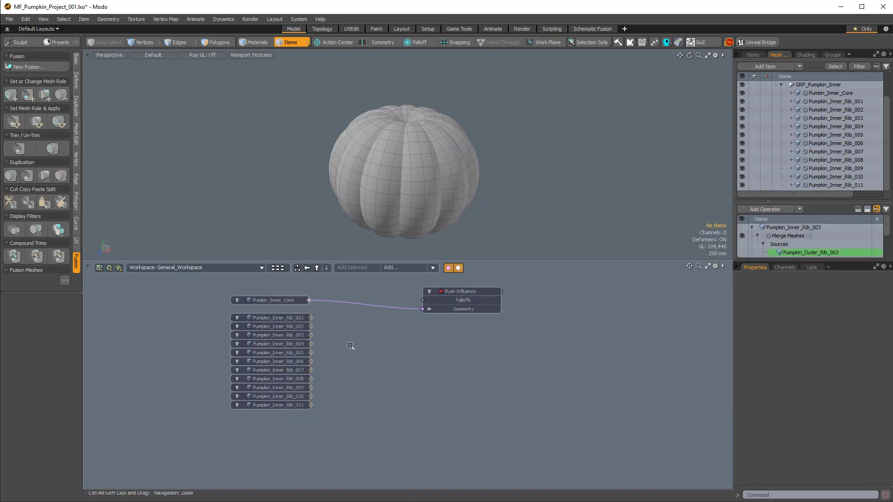
Step: Select the inner rib nodes together in the schematic, Pumpkin_Inner_Rib_001 through 007 plus Pumpkin_Inner_Rib_011
scroll(353, 291, up, 2)
click(283, 338)
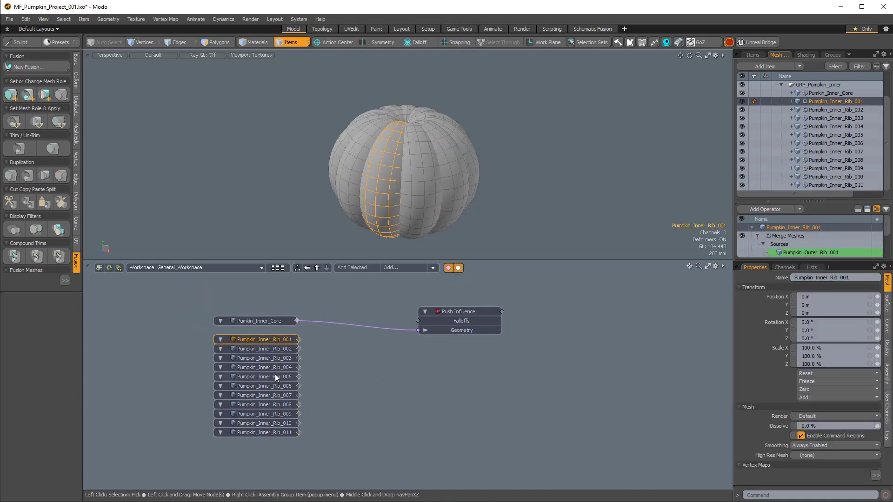
shift+click(287, 432)
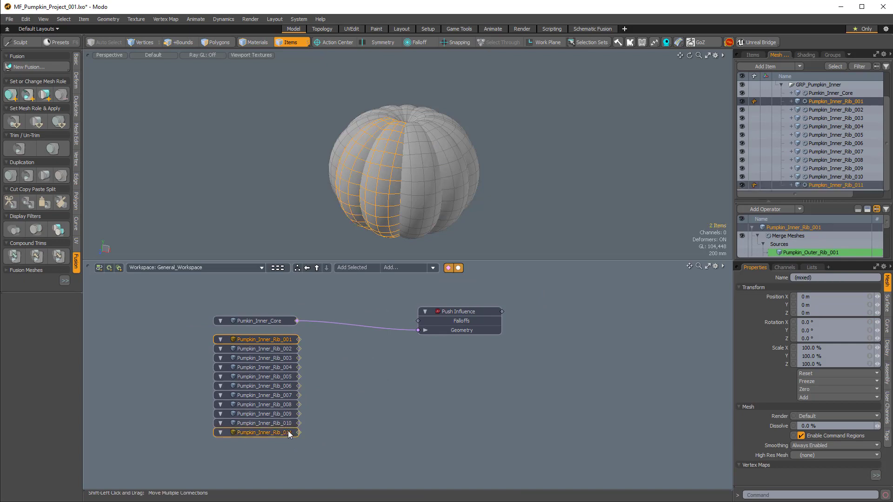
shift+click(278, 349)
shift+click(279, 358)
shift+click(279, 368)
shift+click(278, 377)
shift+click(280, 386)
shift+click(280, 395)
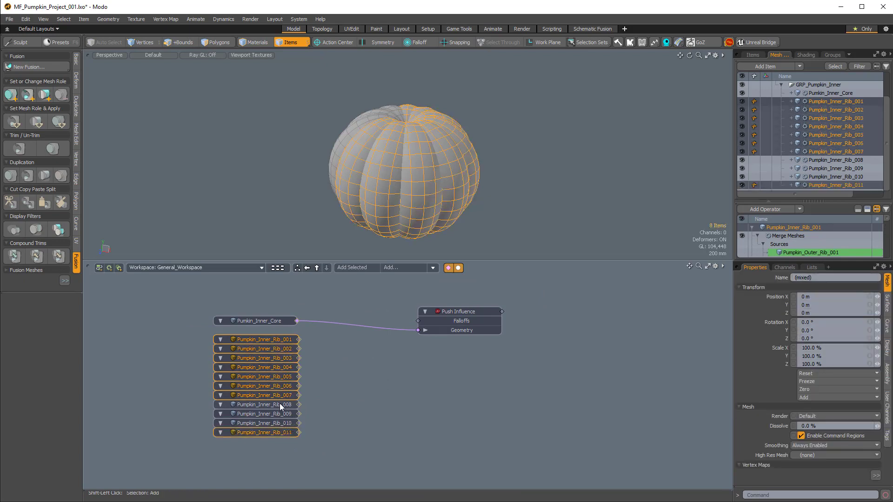
Step: Add inner ribs 008, 009 and 010 to the selection and connect all eleven inner rib meshes to the Push Influence's Geometry input
shift+click(279, 404)
shift+click(280, 413)
shift+click(281, 423)
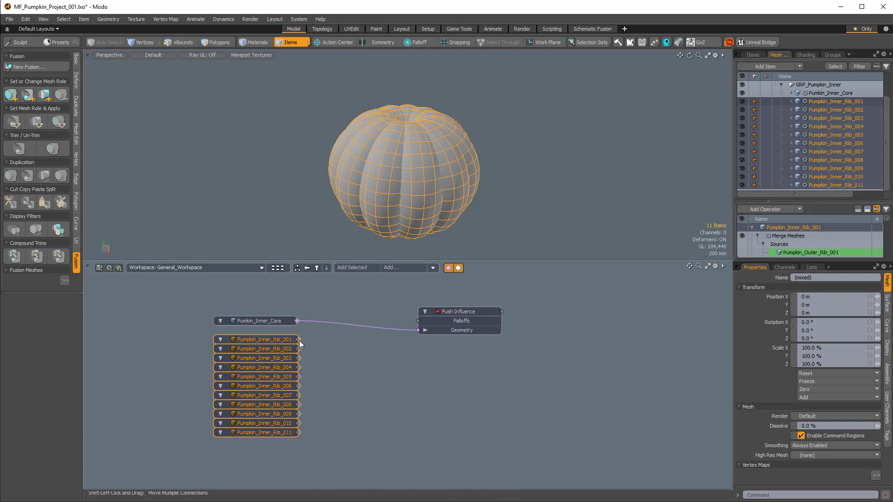
drag(299, 341, 419, 331)
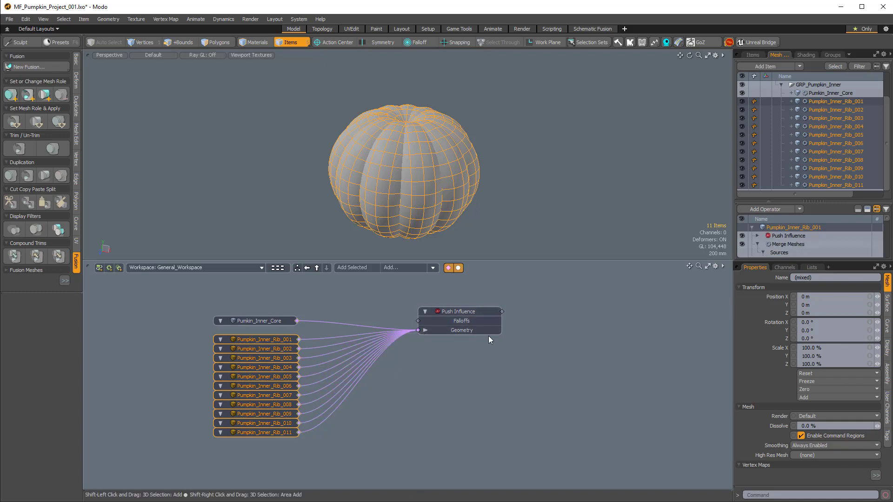
Step: Examine the operator stacks of Pumkin_Inner_Core and Pumpkin_Inner_Rib_001, including the Push Influence and Merge Meshes entries
alt+shift+drag(521, 342, 541, 329)
click(490, 319)
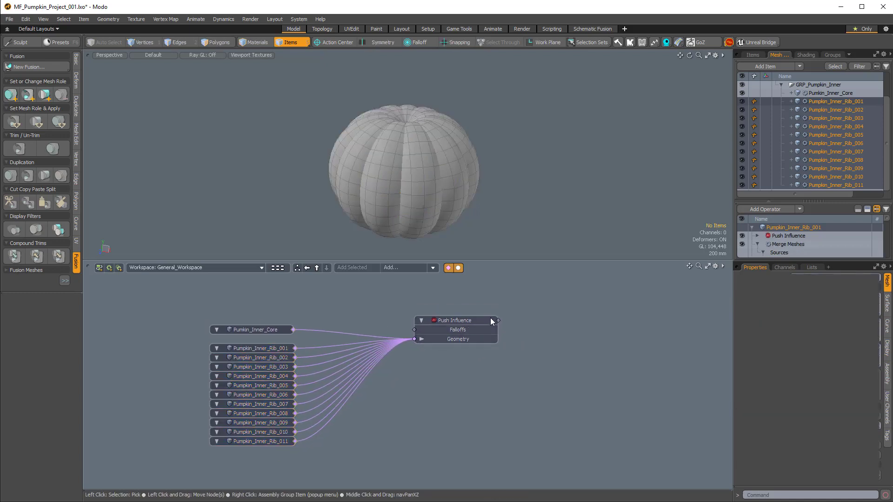
click(462, 320)
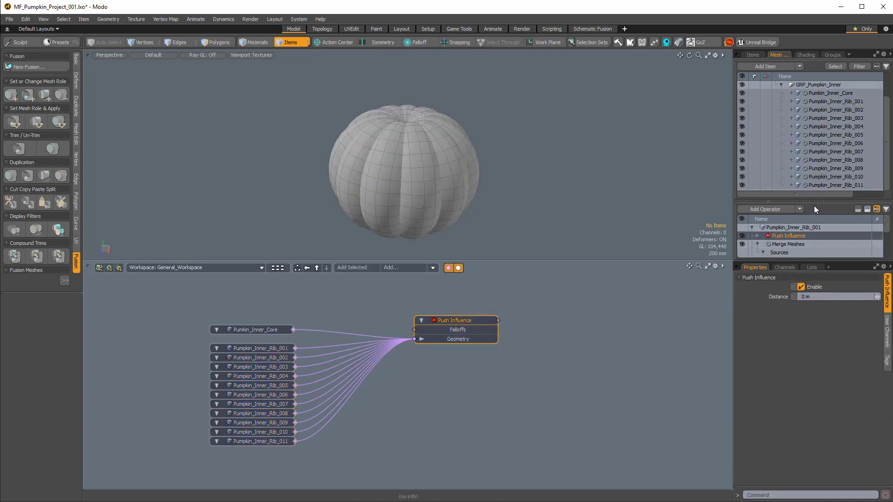
drag(813, 206, 813, 158)
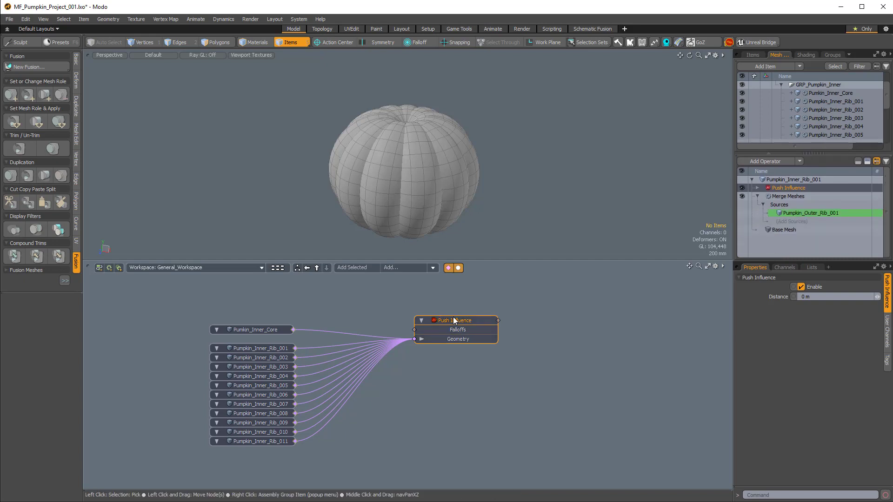
click(254, 330)
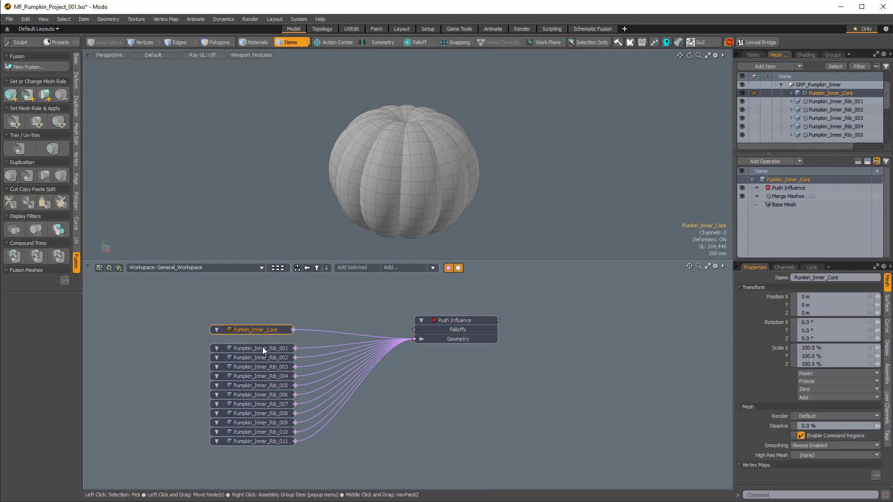
click(253, 347)
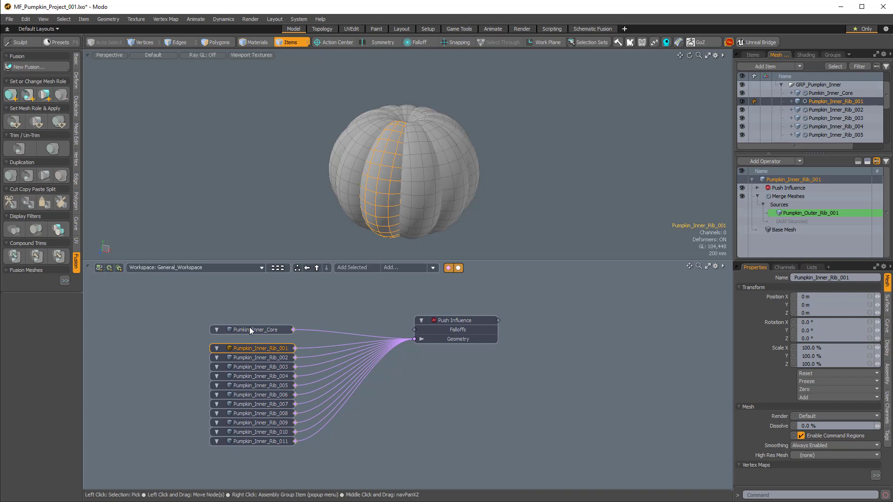
click(249, 328)
click(250, 348)
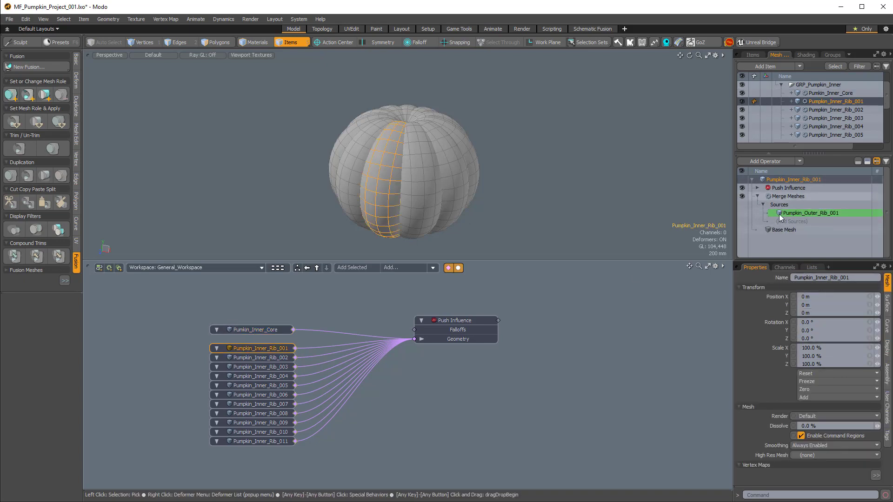
click(786, 188)
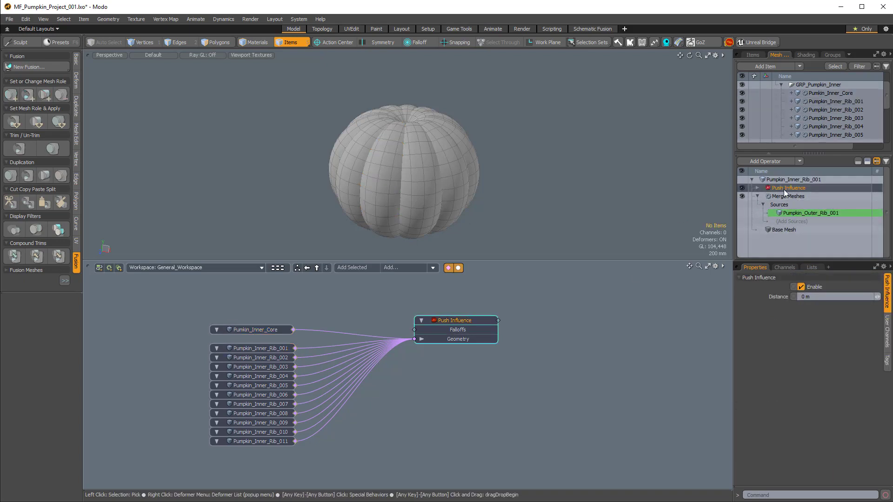
click(758, 196)
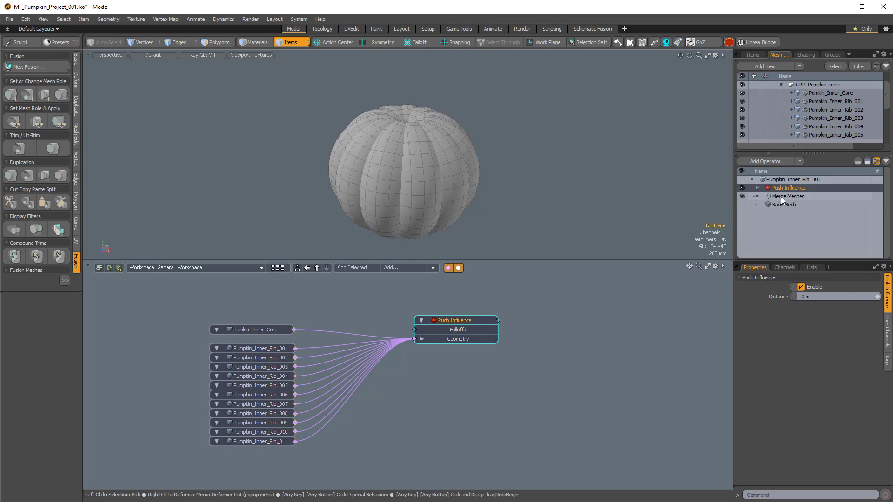
Step: Inspect the core and each inner rib from 001 to 011 in turn, checking their Push Influence and Merge Meshes operators
click(259, 328)
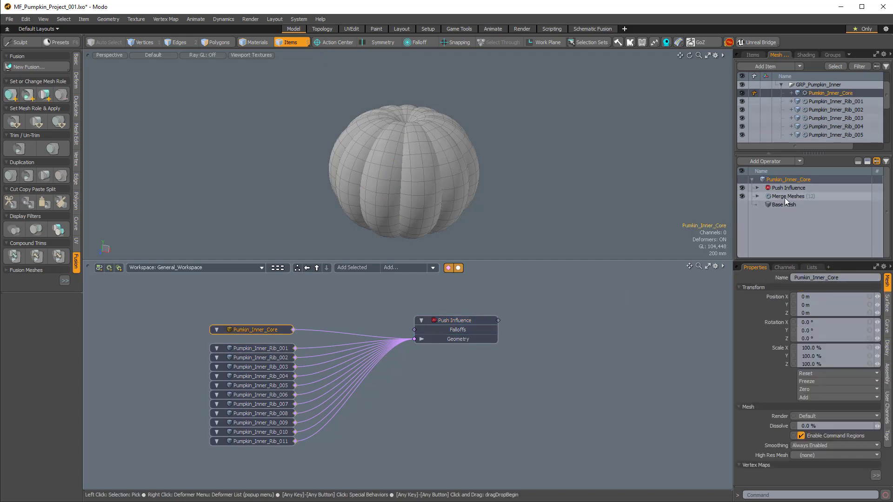
click(264, 347)
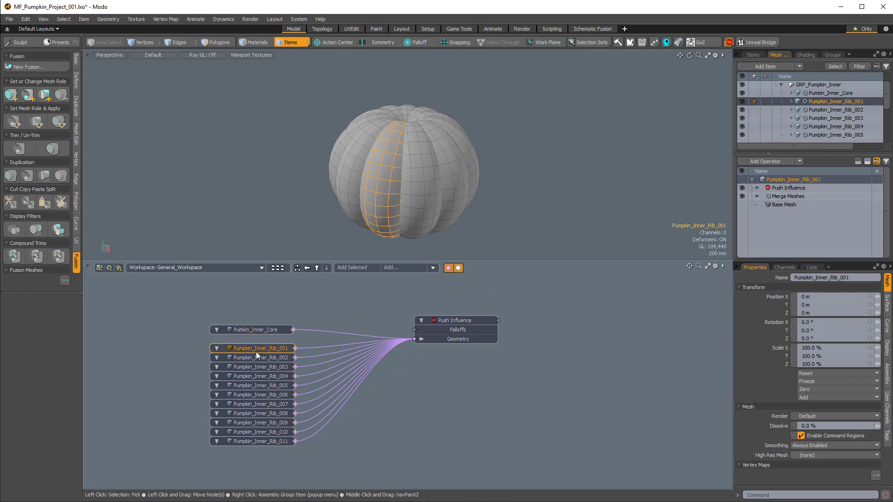
click(257, 356)
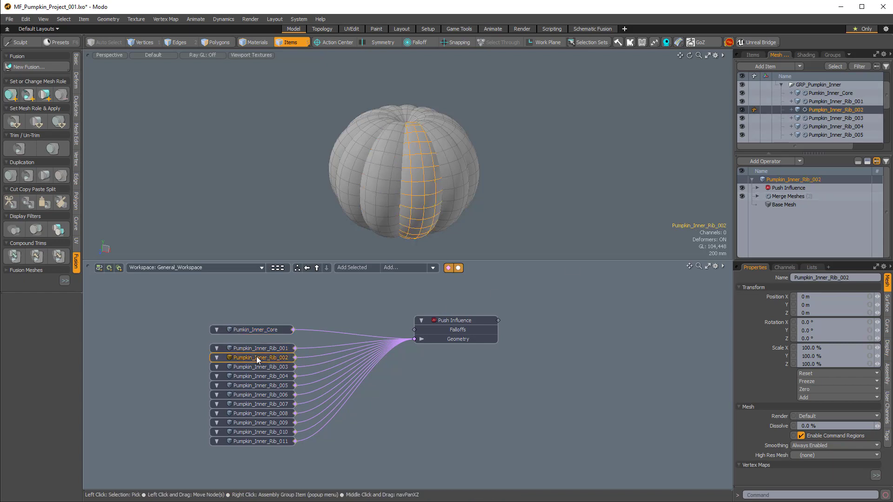
click(255, 366)
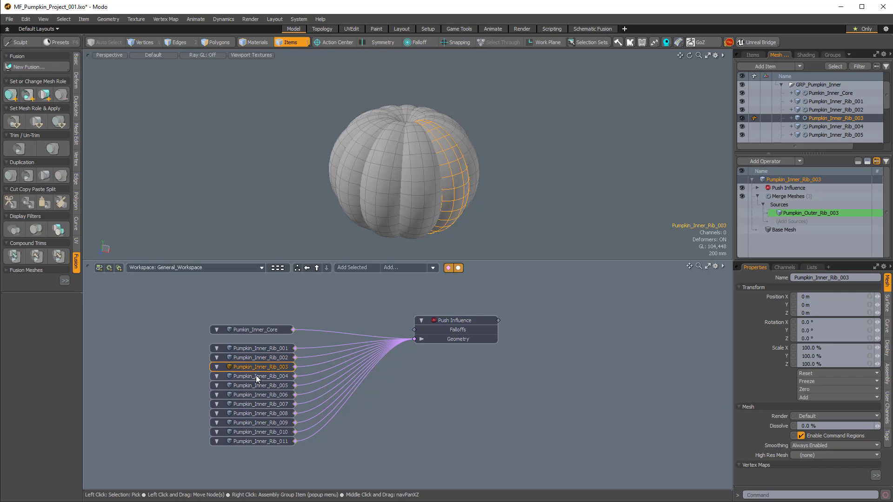
click(256, 376)
click(256, 386)
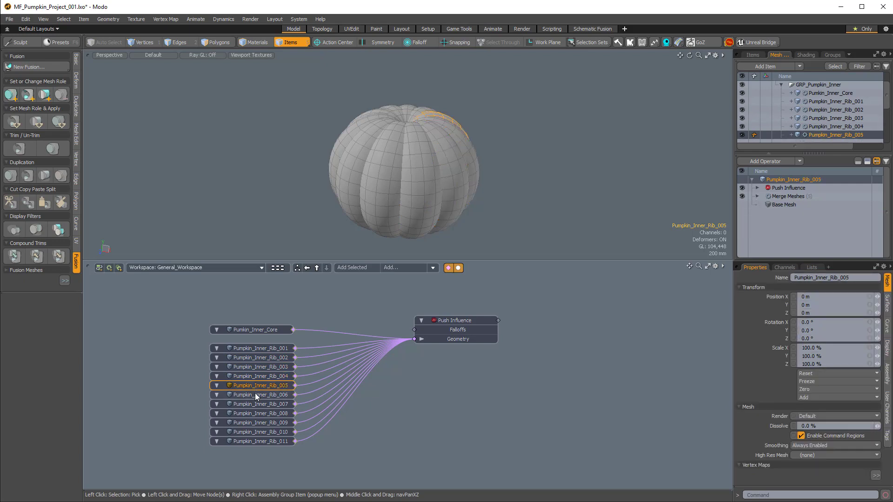
click(255, 395)
click(254, 405)
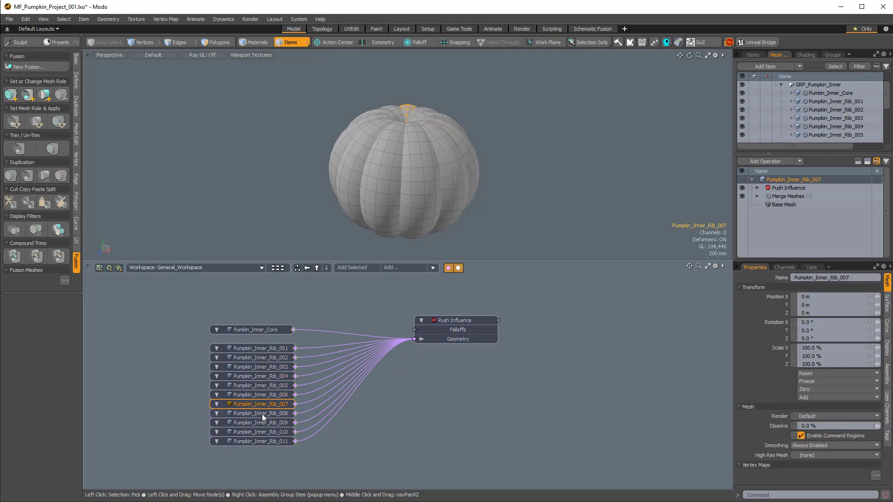
click(262, 414)
click(263, 423)
click(264, 431)
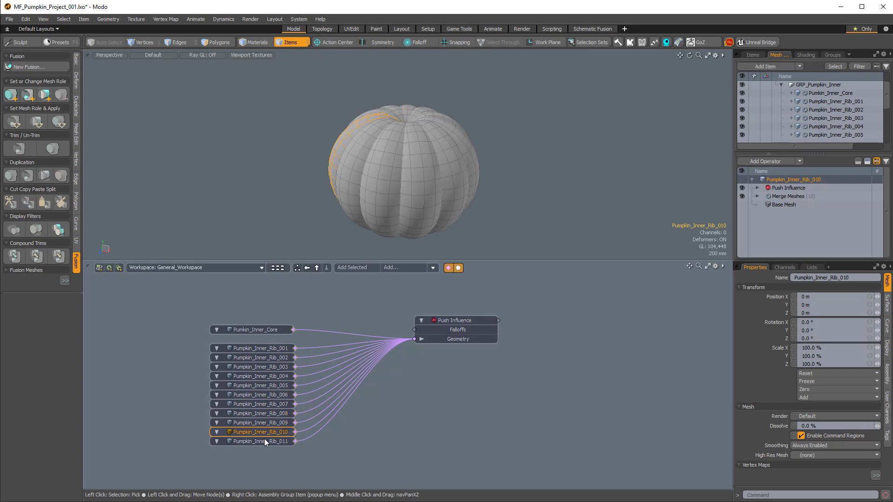
click(264, 441)
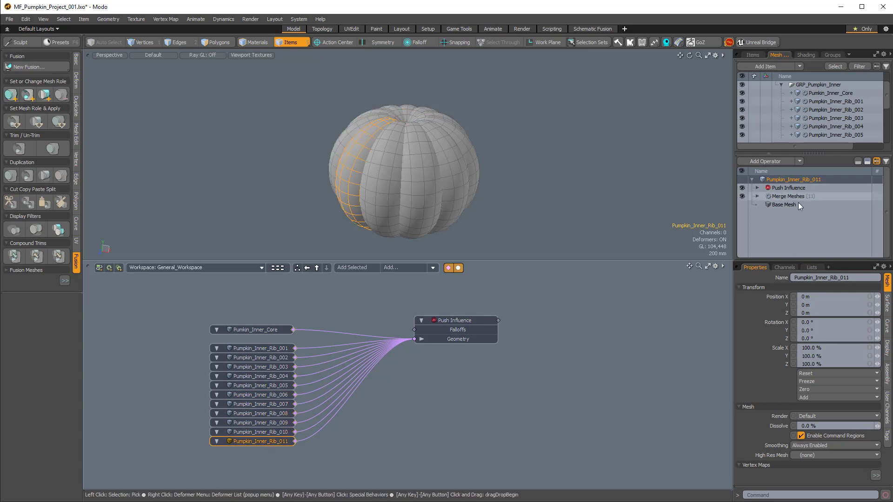
click(785, 198)
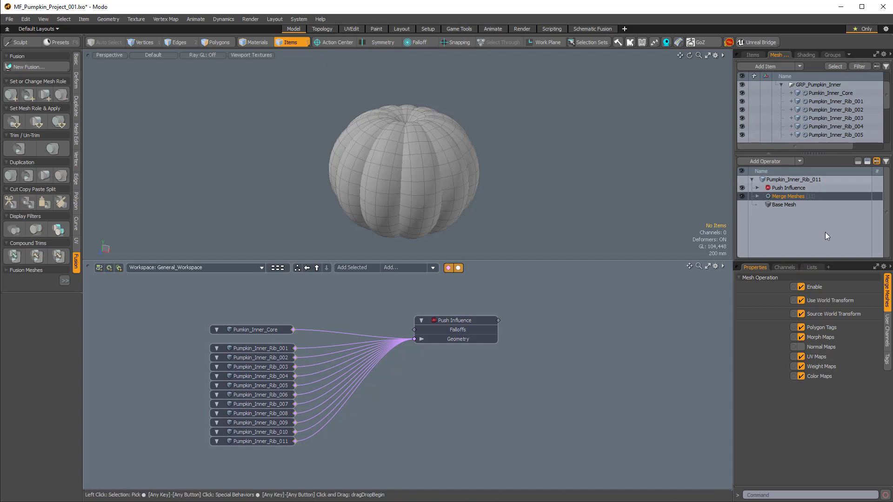
Step: Set the Push Influence Distance to -70 mm with Channel Haul to shrink the inner pumpkin meshes
drag(454, 320, 436, 329)
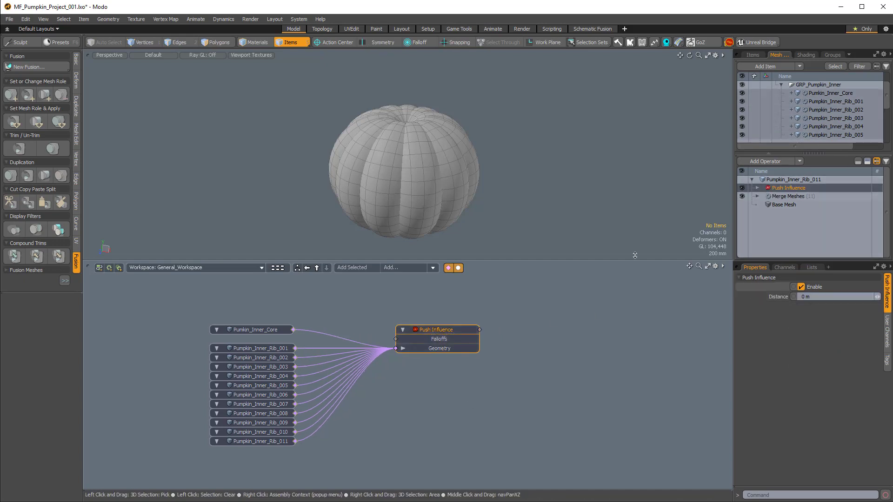
drag(593, 260, 593, 365)
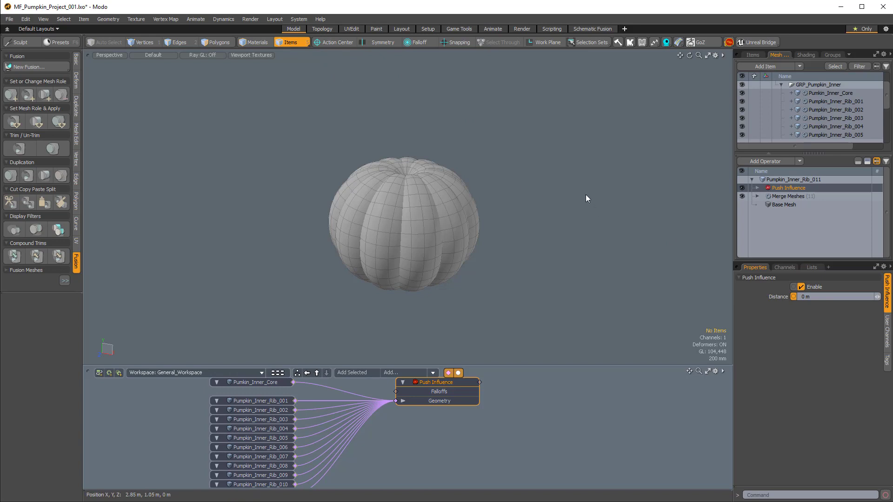
key(c)
drag(429, 338, 582, 280)
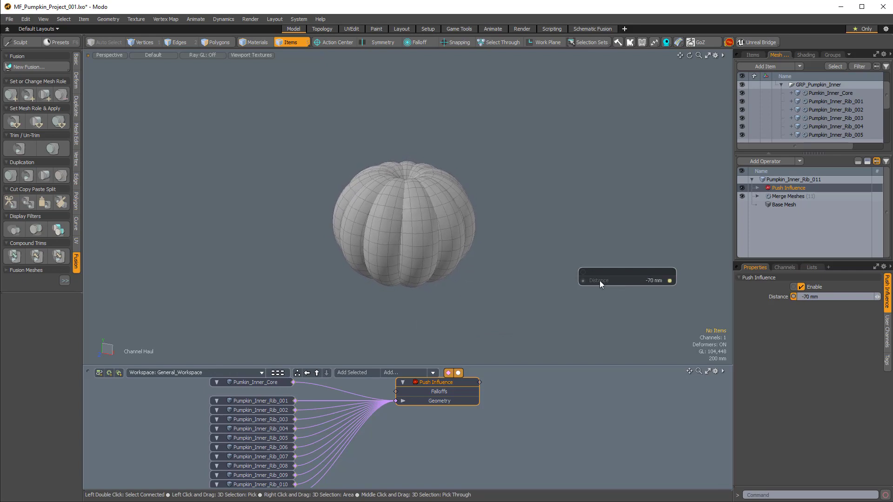
alt+drag(458, 263, 442, 254)
ctrl+alt+drag(442, 254, 486, 231)
alt+drag(486, 232, 451, 284)
alt+drag(451, 284, 466, 152)
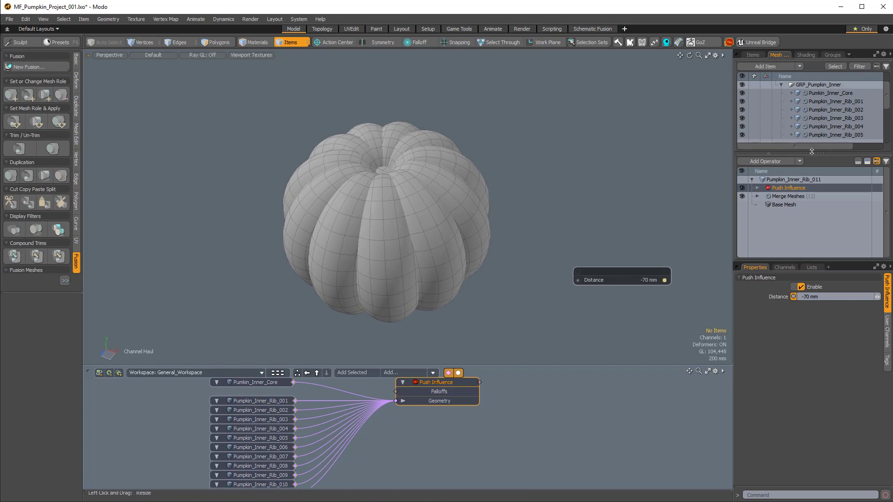
Step: Compare the GRP_Pumpkin_Outer and GRP_Pumpkin_Inner groups in the mesh hierarchy and in the model
drag(813, 152, 834, 194)
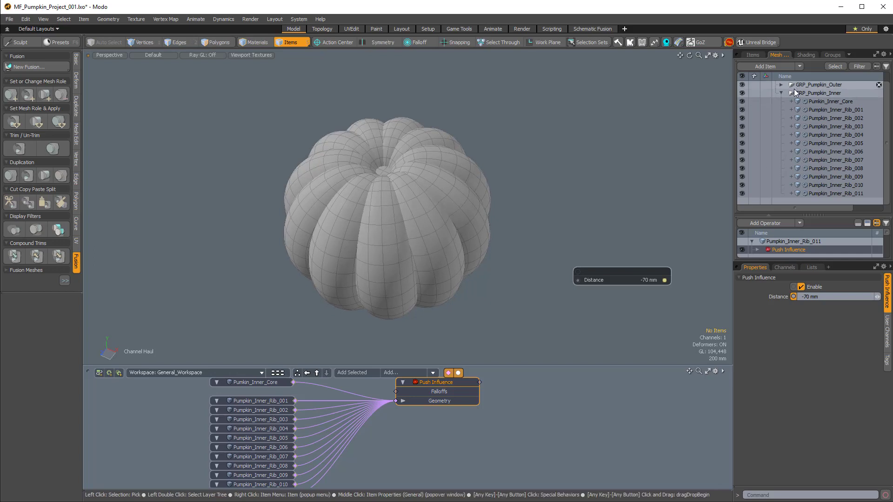
click(782, 93)
click(816, 93)
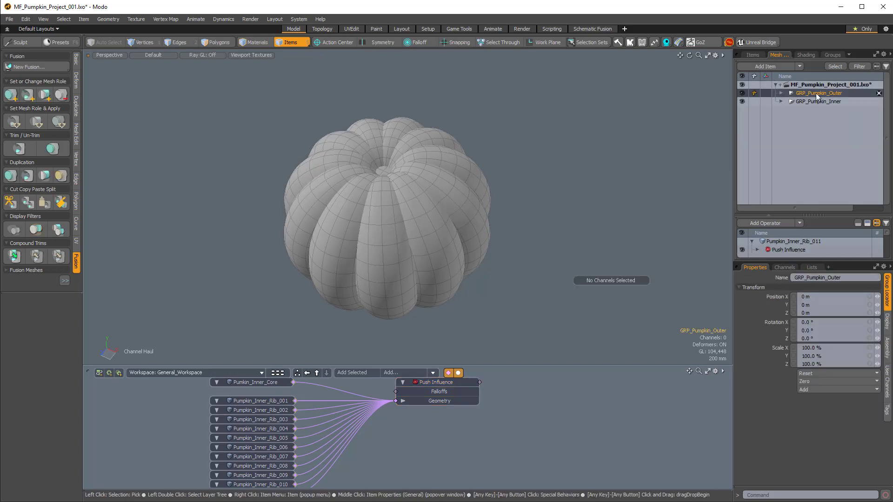
click(781, 101)
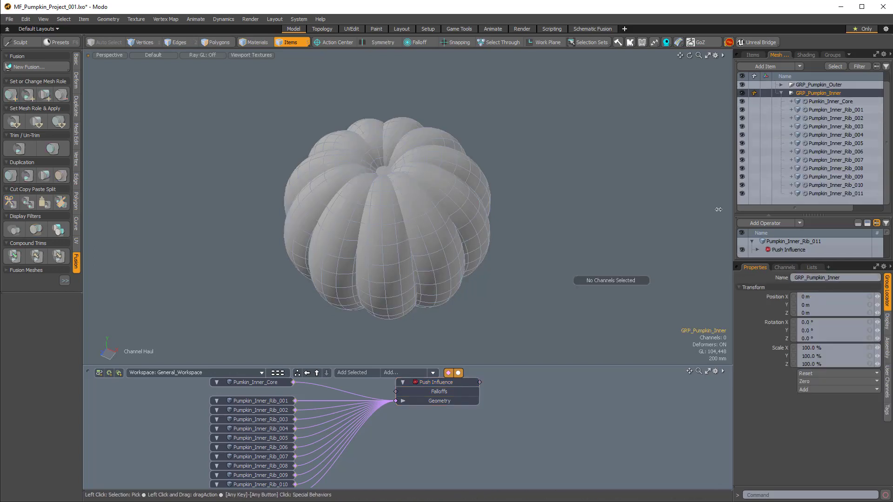
alt+drag(456, 199, 453, 240)
alt+drag(453, 240, 467, 203)
Step: Create a new fusion named FUSE_Pumpkin_Inner from the Pumkin_Inner_Core mesh
click(534, 176)
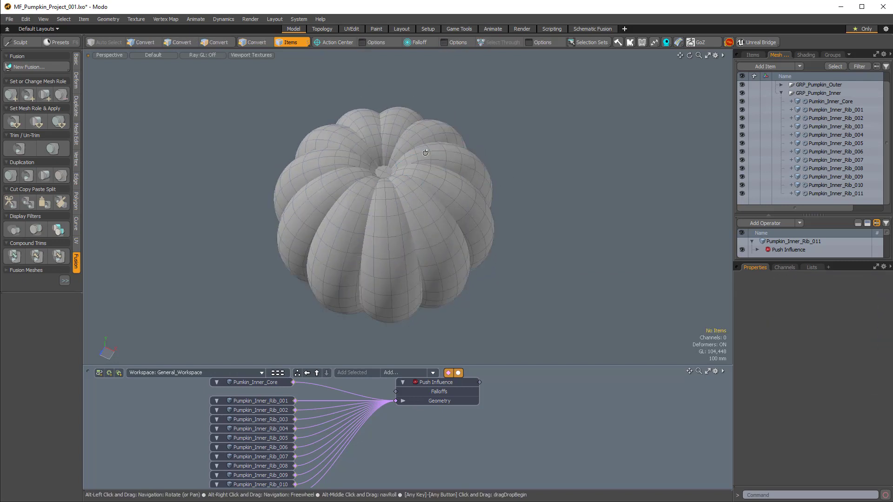
alt+drag(533, 178, 530, 186)
click(386, 175)
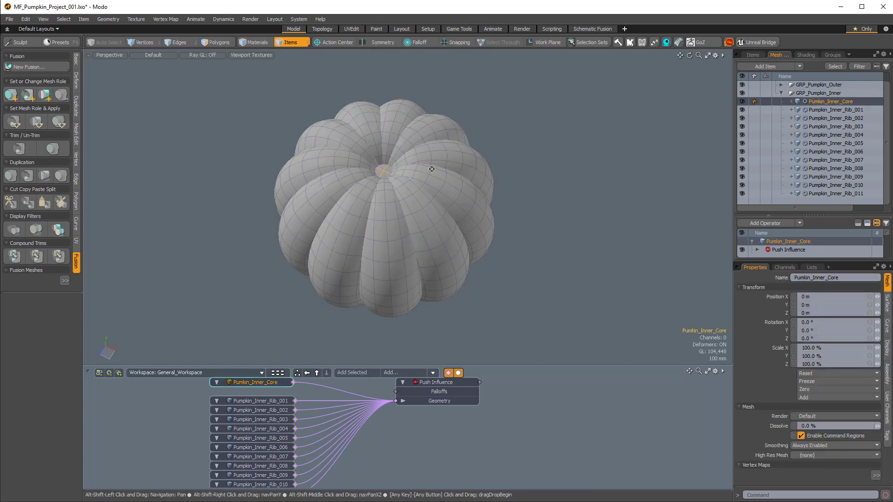
alt+drag(384, 172, 465, 153)
key(ctrl+grave)
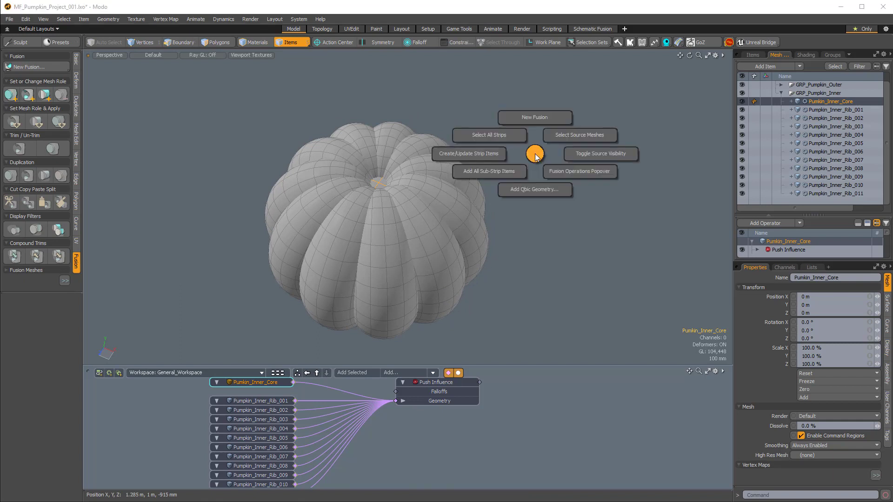
click(537, 111)
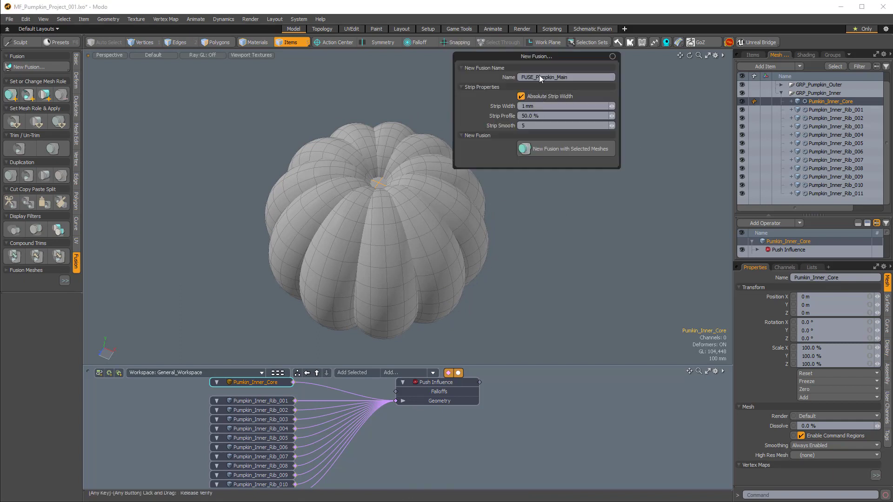
drag(544, 58, 612, 115)
text(Inner)
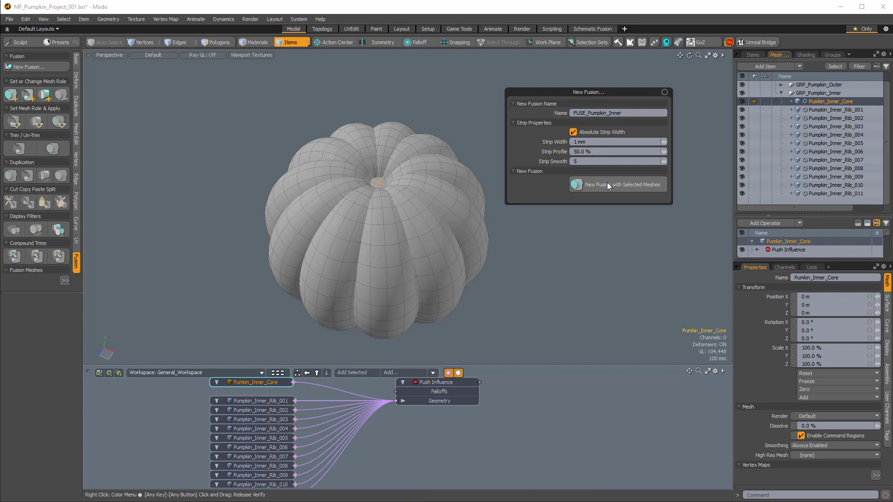
click(607, 184)
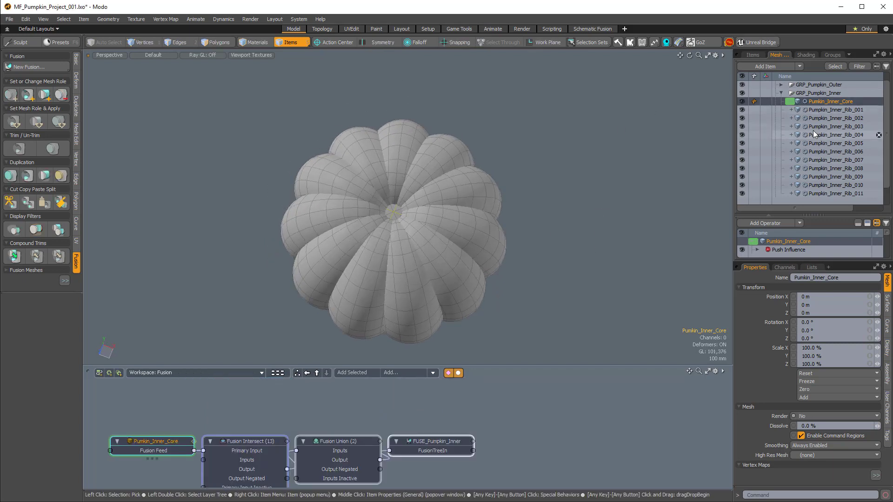
Step: Try to assign the primary fusion role to Pumkin_Inner_Core and inner ribs 006 to 011 all at once
ctrl+alt+drag(409, 199, 409, 171)
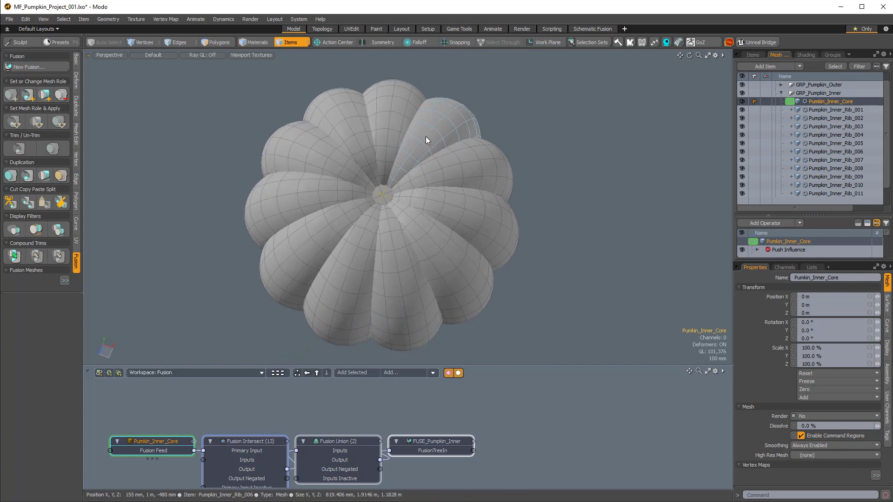
click(426, 136)
shift+click(390, 125)
mouse_move(350, 116)
shift+mouse_down()
mouse_move(300, 219)
mouse_move(339, 207)
shift+mouse_up()
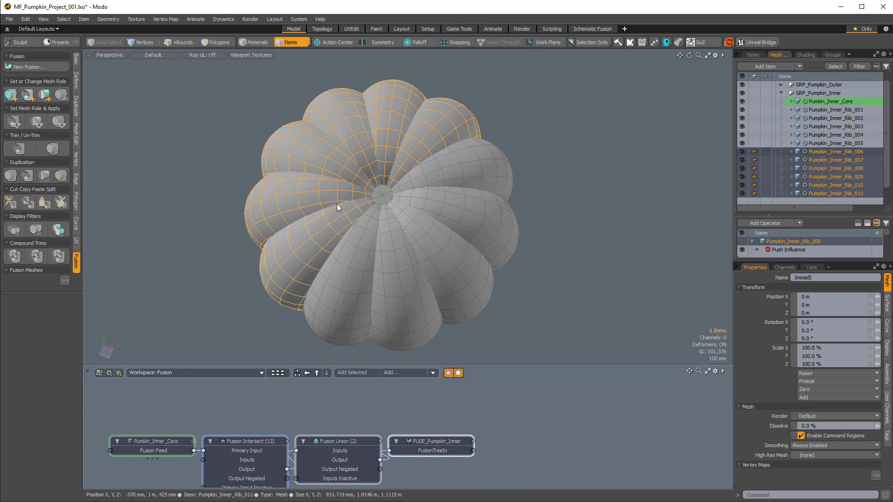
shift+click(383, 196)
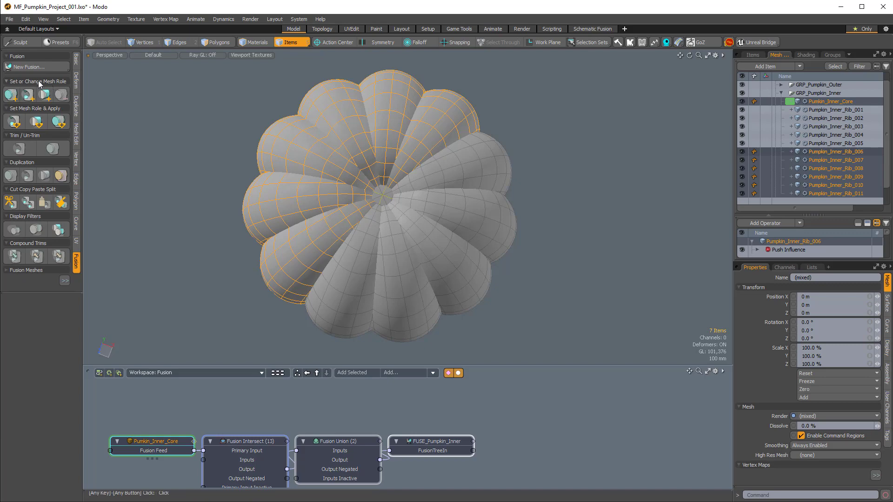
click(11, 95)
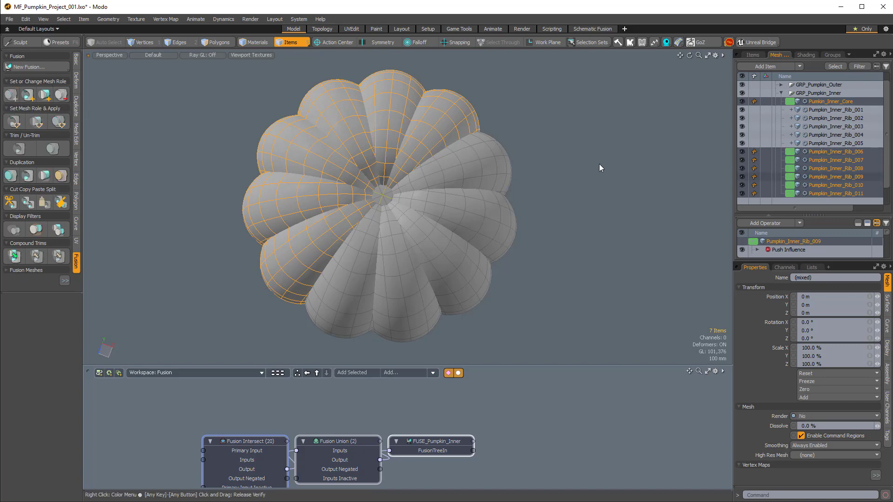
Step: Examine the wireframe meshes from several angles and undo the batch primary role assignment on ribs 006 to 011
alt+drag(559, 249, 530, 178)
scroll(805, 168, down, 1)
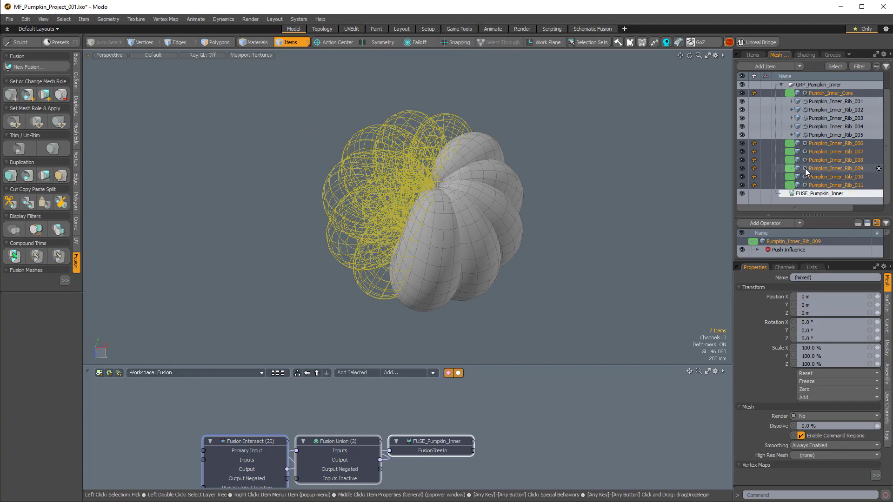
alt+drag(580, 141, 552, 236)
alt+scroll(548, 238, up, 3)
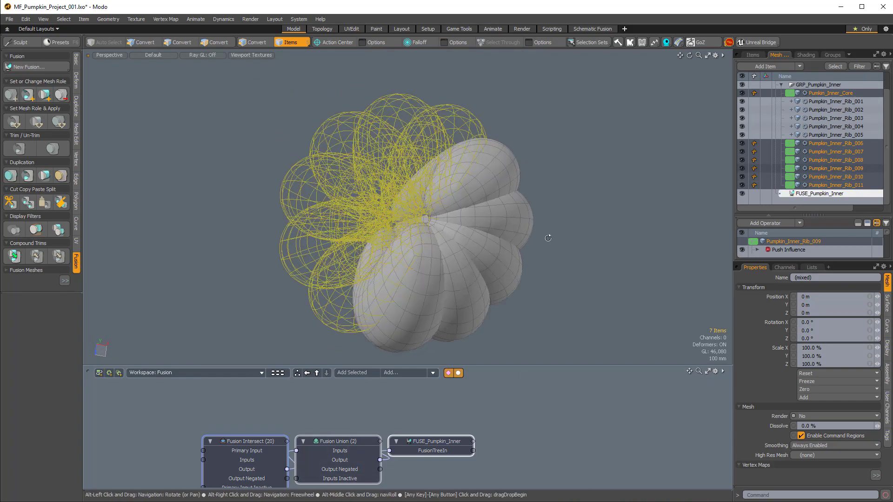
alt+drag(688, 191, 710, 178)
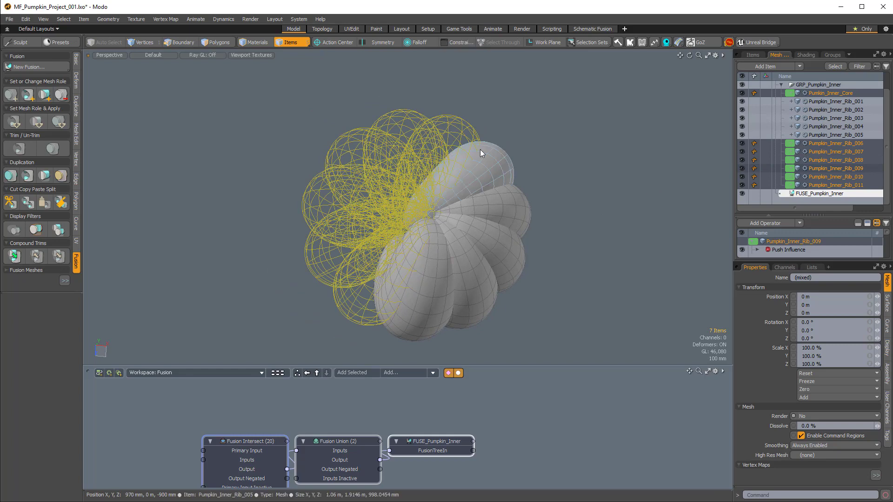
key(ctrl+z)
key(ctrl+z)
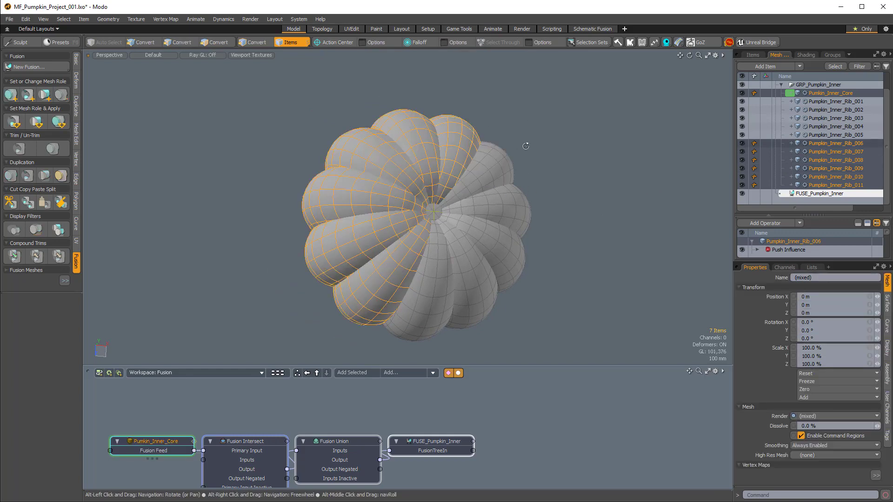
Step: Apply Pumpkin_Inner_Rib_006 to Pumpkin_Inner_Rib_009 to the inner fusion one after another as primaries, starting from the core
alt+drag(526, 143, 551, 132)
click(546, 128)
alt+drag(437, 133, 441, 97)
click(439, 95)
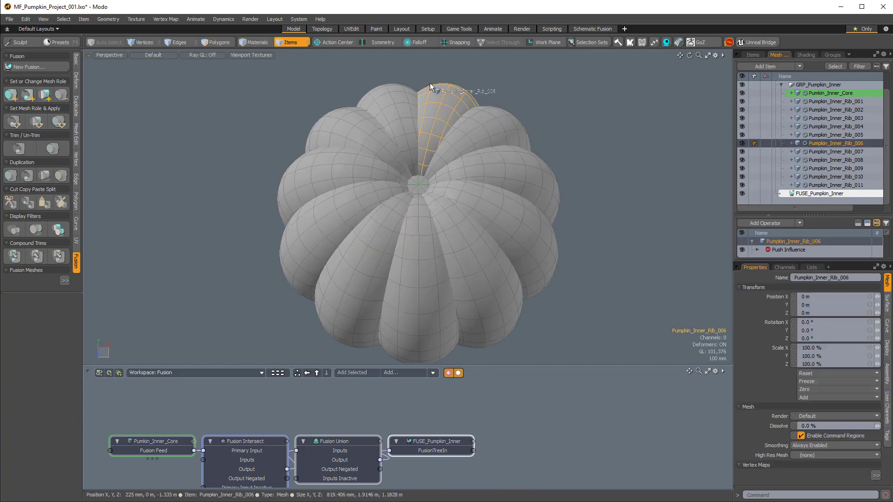
drag(417, 183, 390, 164)
click(381, 100)
ctrl+alt+drag(460, 116, 342, 185)
ctrl+alt+drag(419, 170, 442, 173)
drag(341, 188, 305, 227)
Step: Try to assign the primary role to inner ribs 009, 010 and 011 together, then undo it
alt+drag(418, 198, 346, 208)
click(360, 219)
shift+click(369, 228)
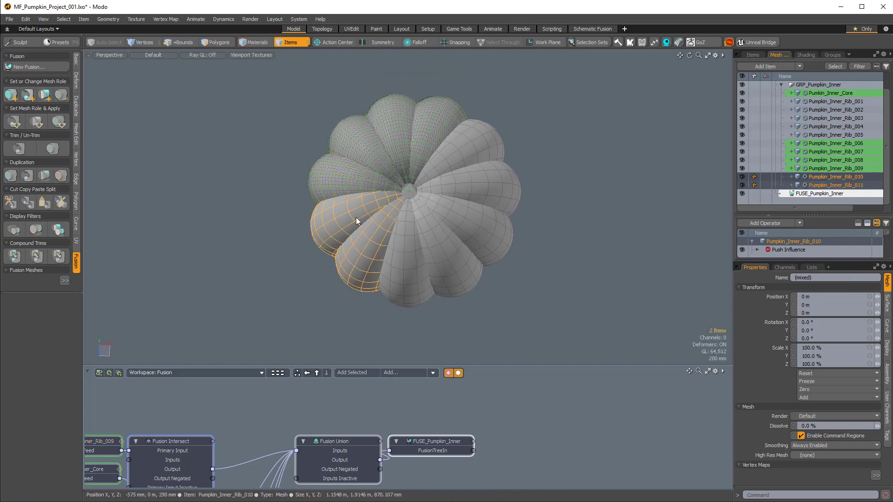
shift+click(342, 176)
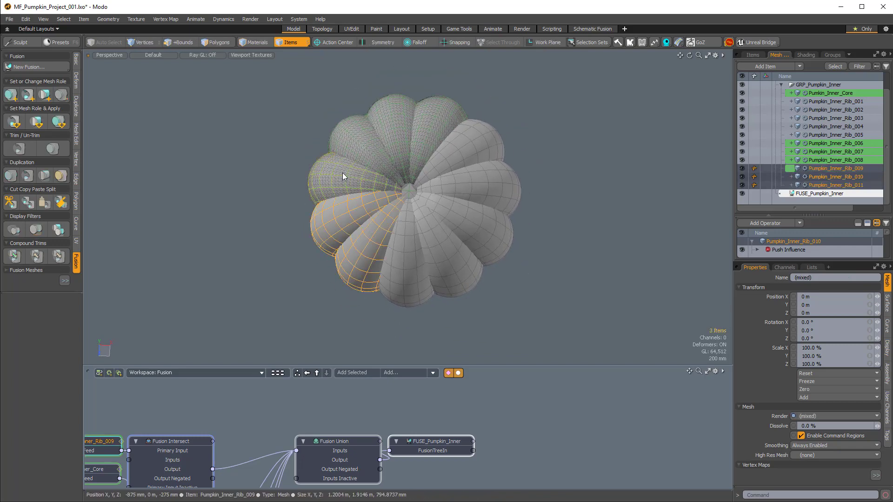
click(10, 96)
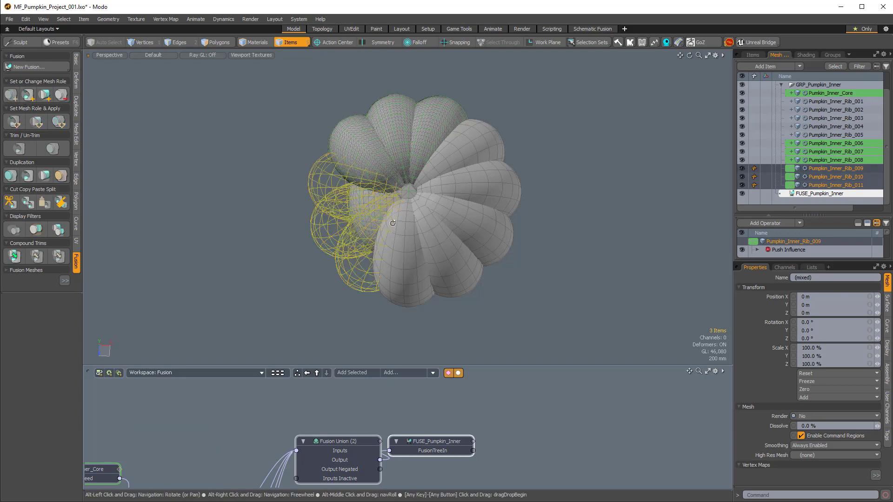
alt+drag(262, 172, 405, 209)
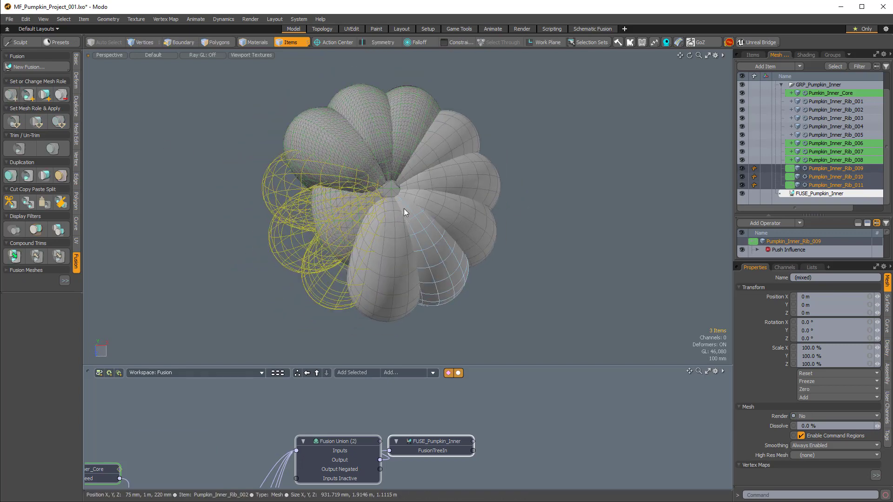
key(ctrl+z)
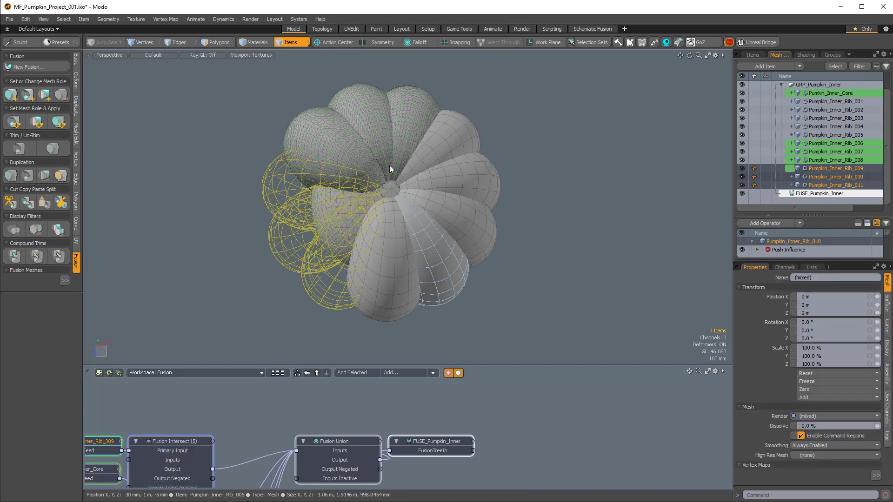
Step: Add inner ribs 010, 011 and 001 to the fusion individually by applying each to its fused neighbour with Fusion: Apply Primary
alt+drag(389, 165, 312, 205)
click(259, 237)
alt+drag(259, 237, 289, 198)
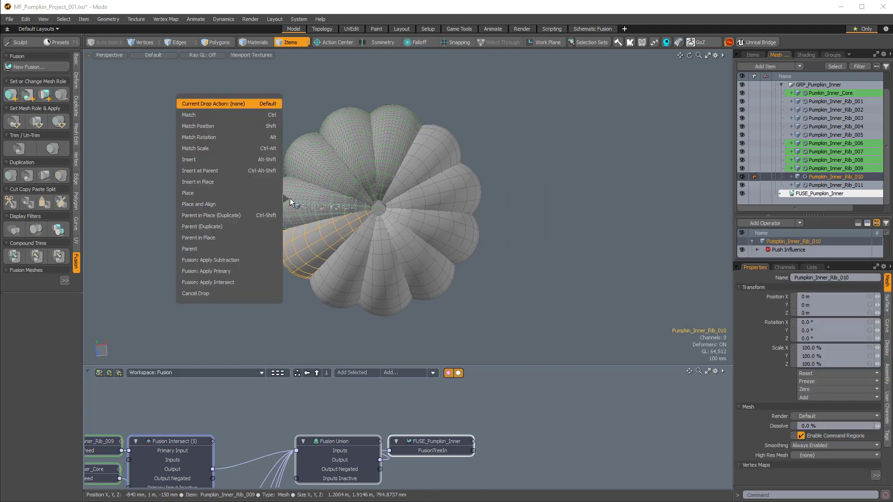
click(237, 268)
alt+drag(356, 289, 298, 249)
click(247, 317)
alt+drag(390, 278, 389, 270)
drag(384, 279, 349, 262)
click(297, 330)
Step: Apply the remaining inner ribs 005, 004, 003 and 002 to the fusion as primaries and clear the selection
drag(432, 160, 404, 139)
click(352, 209)
drag(471, 197, 446, 151)
click(394, 219)
drag(458, 237, 468, 189)
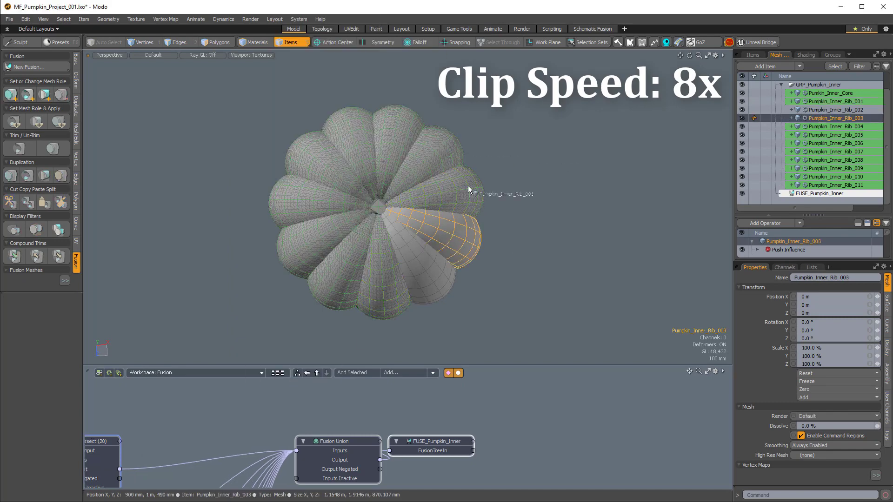
drag(456, 247, 456, 247)
click(405, 316)
click(504, 283)
Step: Inspect the fused inner pumpkin from several sides and review the contents of the GRP_Pumpkin_Inner group
alt+drag(415, 205, 408, 130)
scroll(408, 135, down, 2)
alt+shift+drag(395, 215, 450, 243)
scroll(442, 188, up, 2)
alt+drag(450, 243, 465, 173)
scroll(824, 174, up, 2)
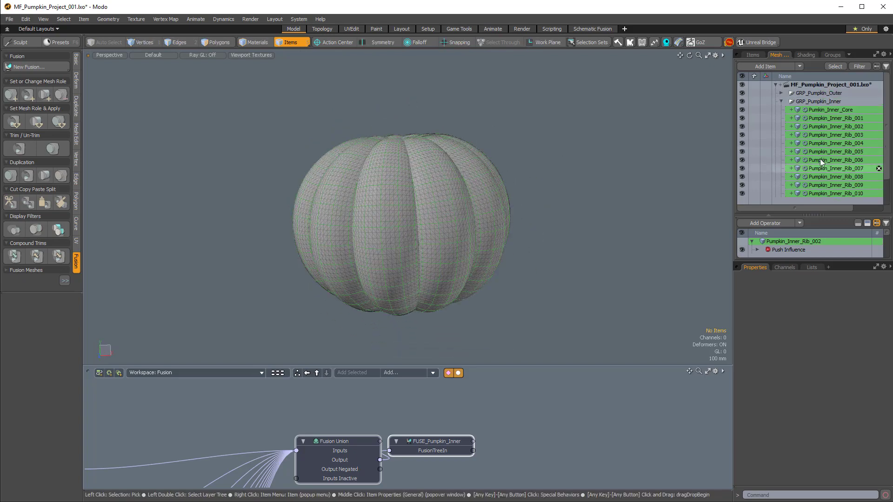
click(781, 101)
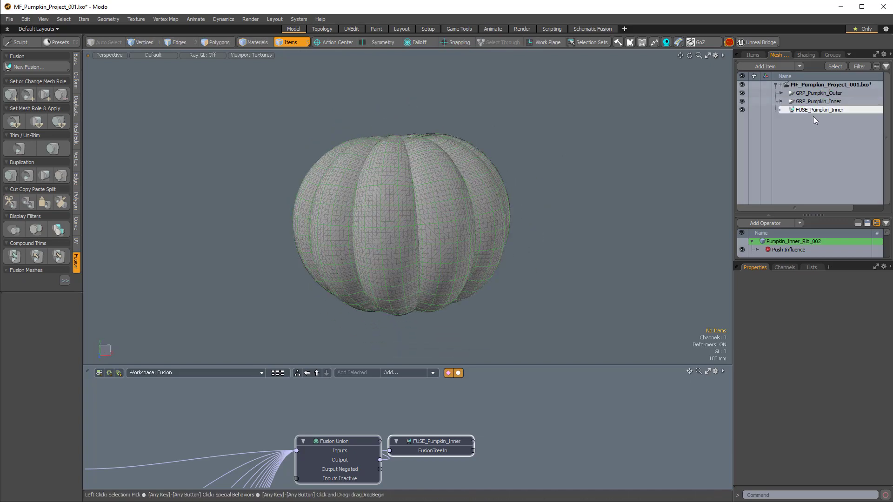
click(781, 102)
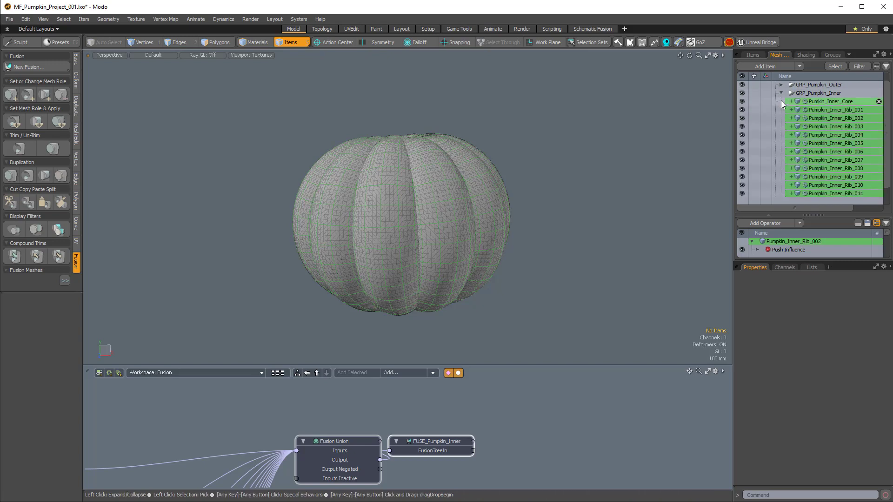
click(781, 93)
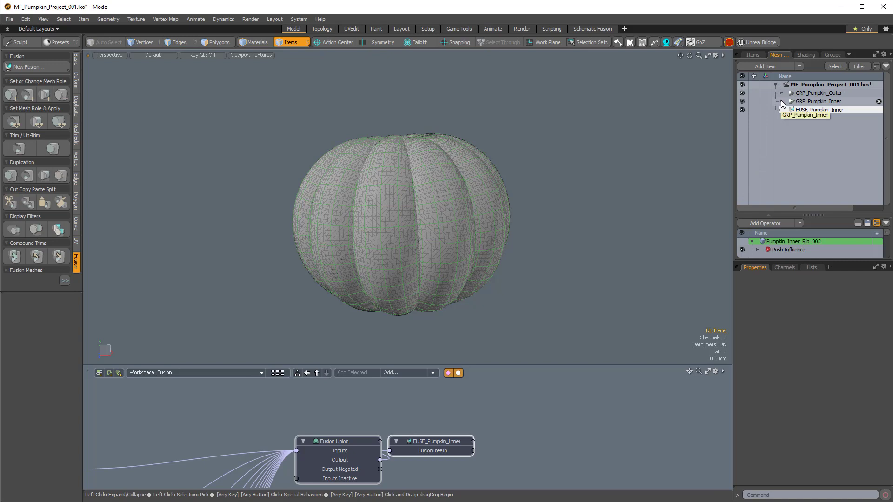
Step: Parent FUSE_Pumpkin_Inner to the GRP_Pumpkin_Inner group, check its contents and collapse the group
click(817, 110)
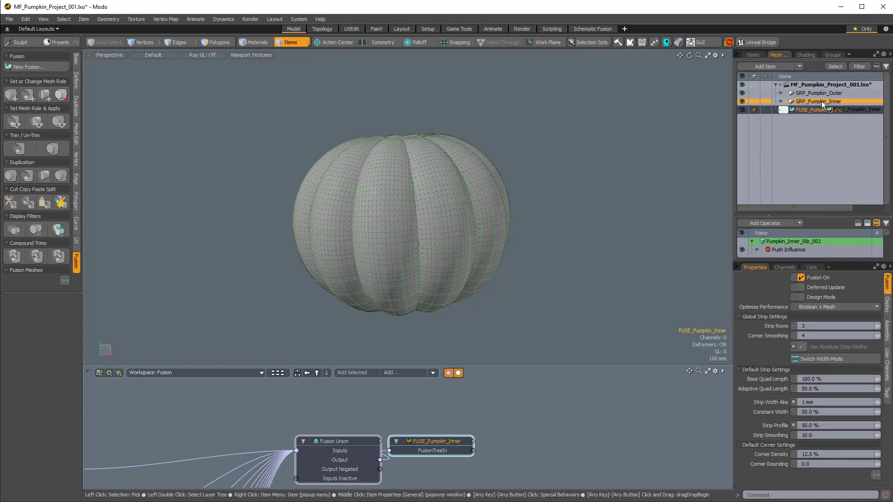
drag(821, 101, 820, 101)
click(780, 101)
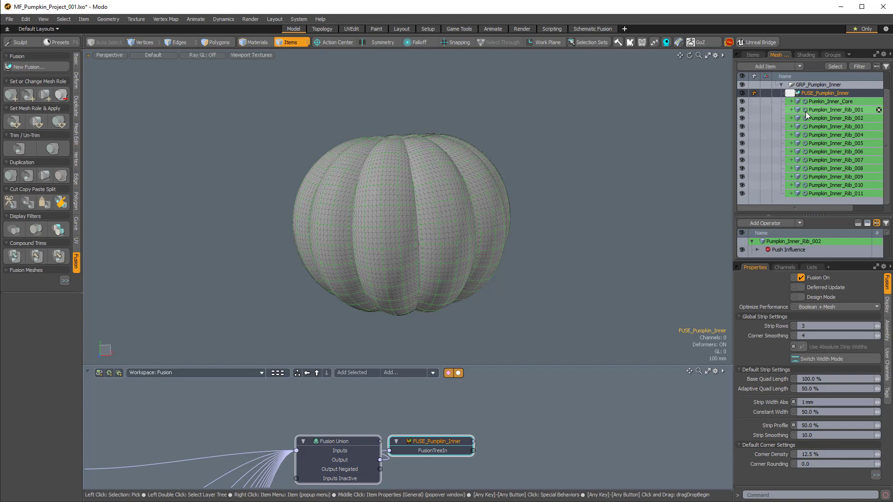
scroll(805, 113, up, 1)
click(781, 101)
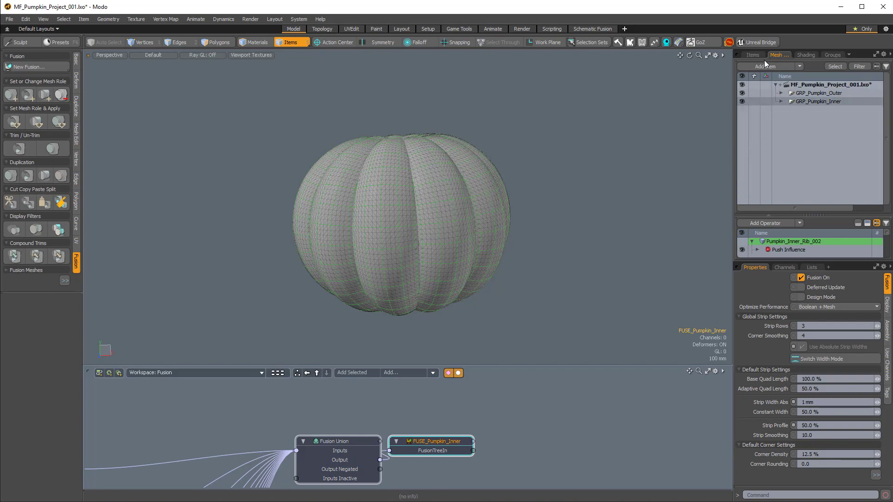
Step: In the full item list, move FUSE_Pumpkin_Inner below the inner ribs at the end of GRP_Pumpkin_Inner and select the inner core
click(754, 54)
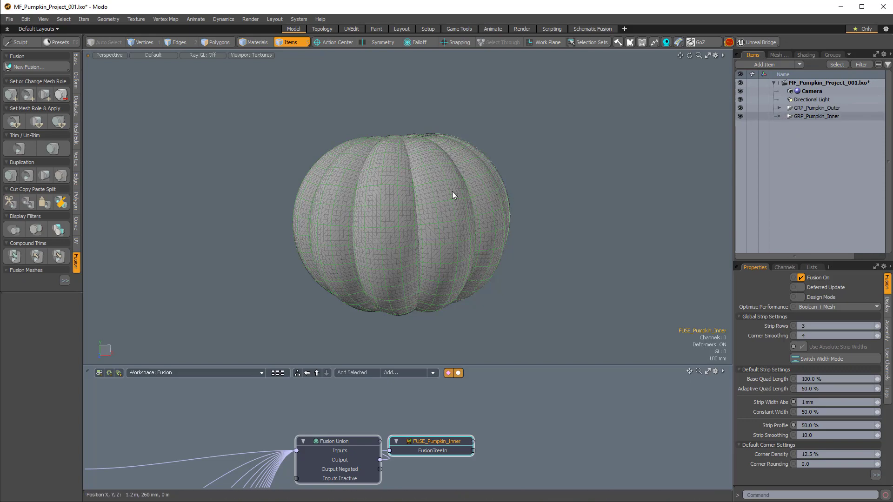
alt+drag(452, 191, 444, 233)
scroll(428, 284, down, 2)
click(443, 232)
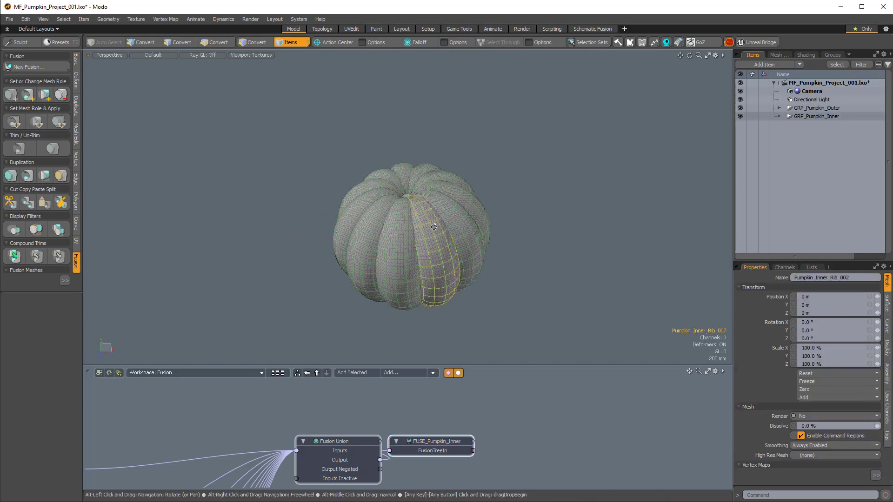
alt+drag(432, 225, 442, 259)
scroll(434, 233, up, 3)
scroll(439, 257, down, 1)
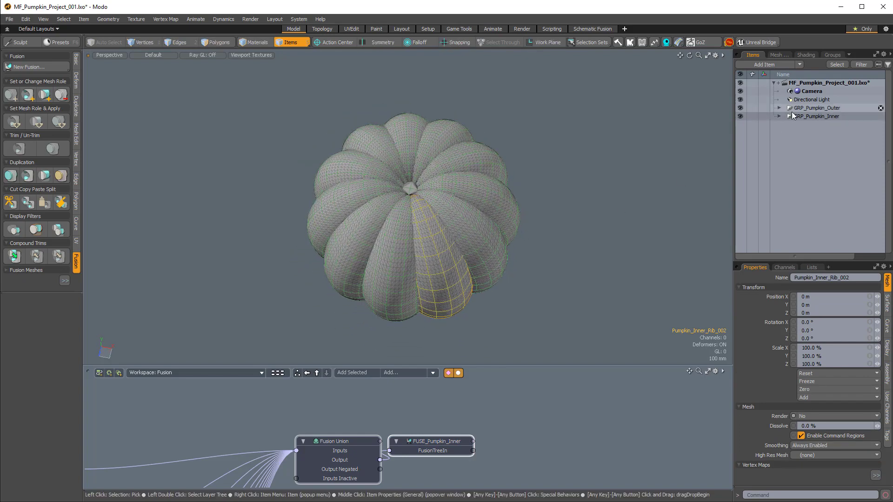
click(779, 117)
drag(811, 125, 818, 158)
drag(819, 228, 818, 226)
click(801, 126)
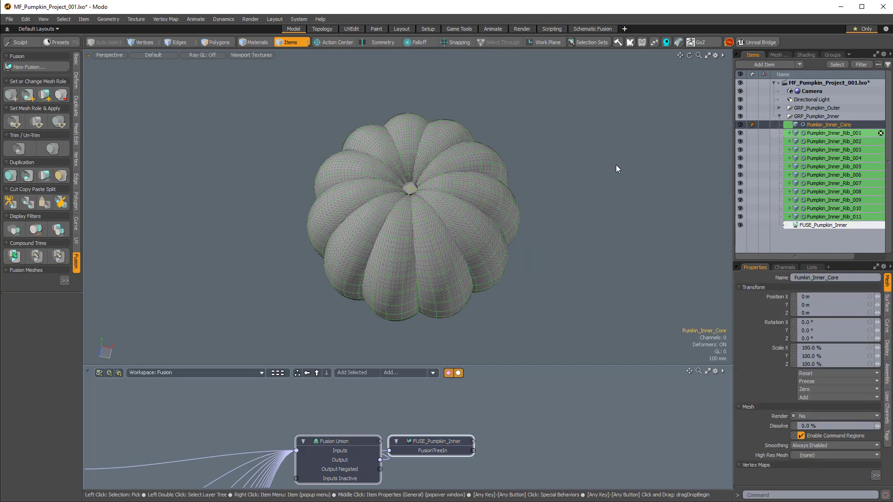
Step: Turn the inner pumpkin fusion into a compound trim, using Pumpkin_Inner_Rib_004 as the selected mesh
click(425, 227)
ctrl+alt+drag(440, 245, 465, 265)
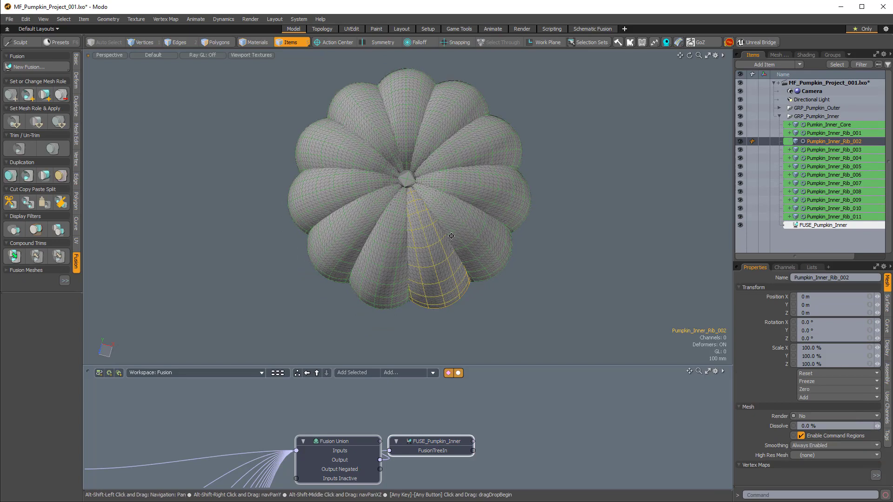
click(498, 188)
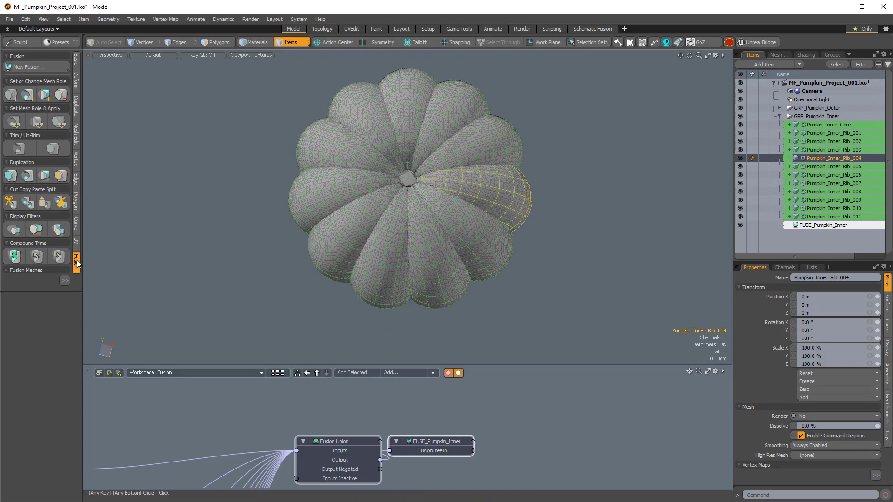
click(15, 256)
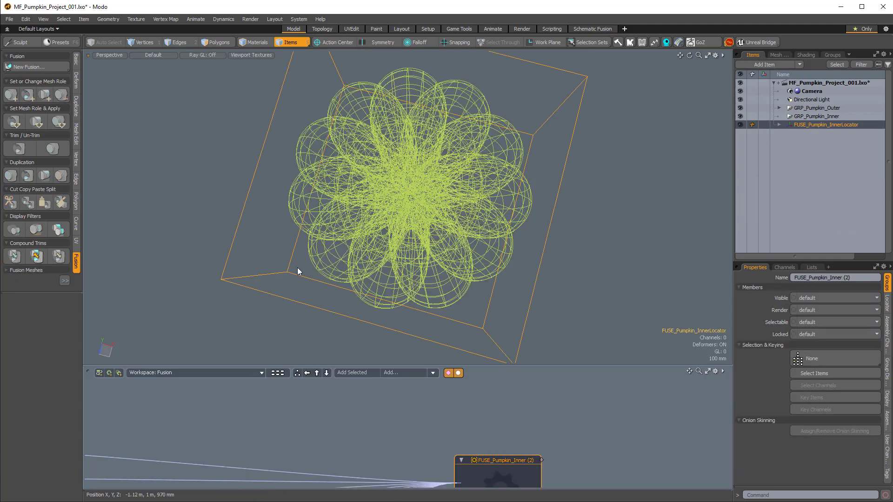
Step: Examine the compound trim's FUSE_Pumpkin_InnerLocator box around the inner meshes and expand the GRP_Pumpkin_Outer group
alt+drag(298, 271, 503, 150)
click(531, 168)
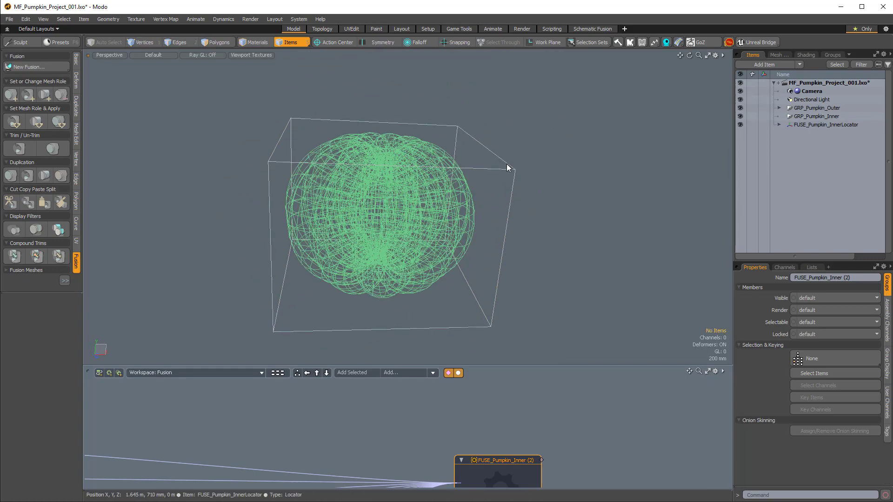
click(506, 164)
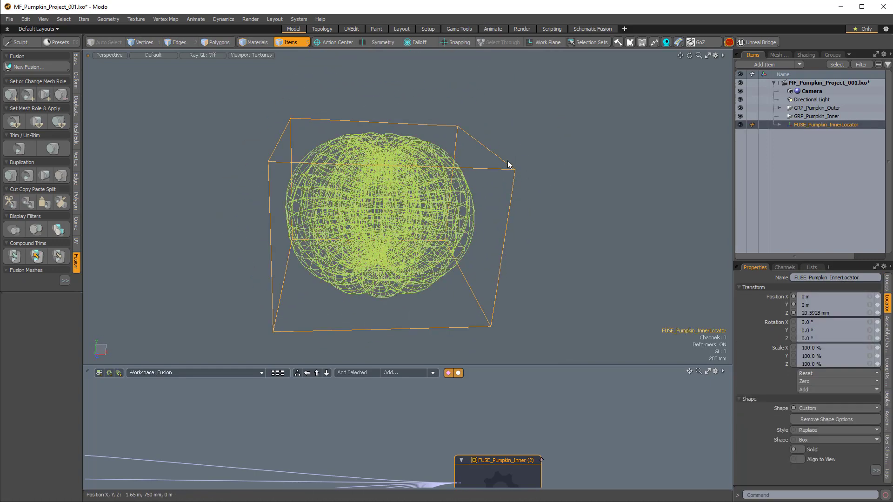
click(788, 119)
click(787, 124)
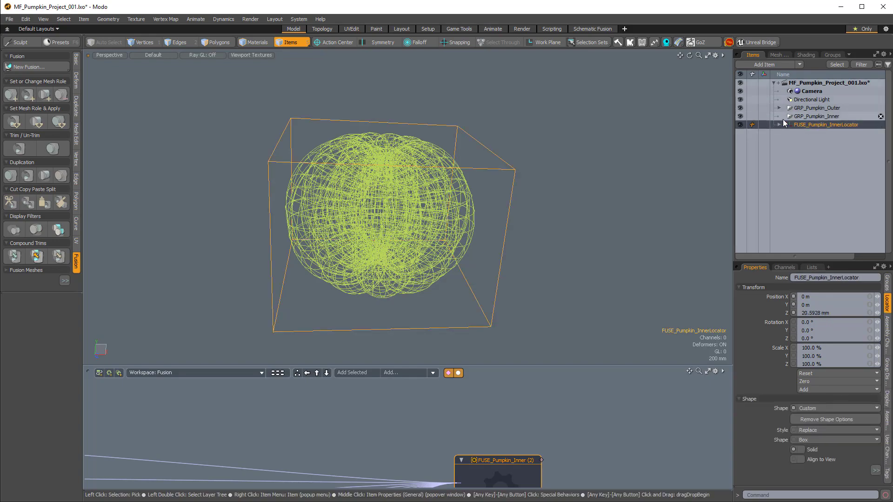
alt+drag(460, 206, 516, 219)
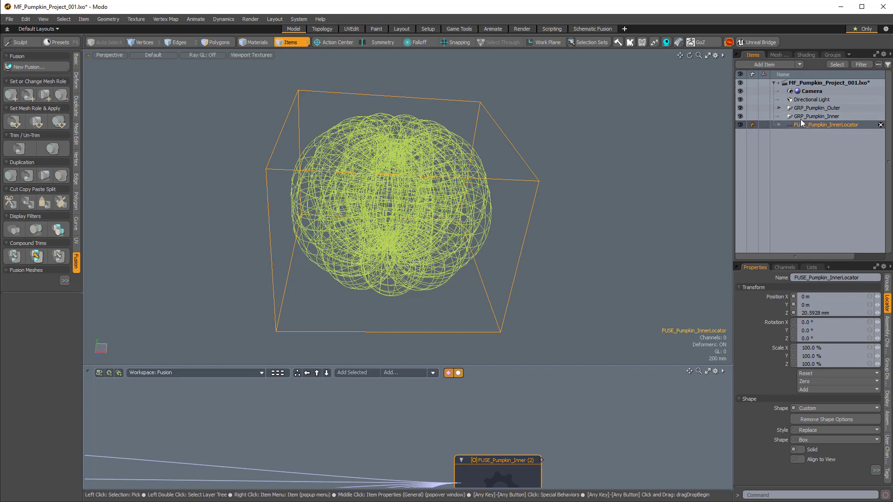
click(779, 107)
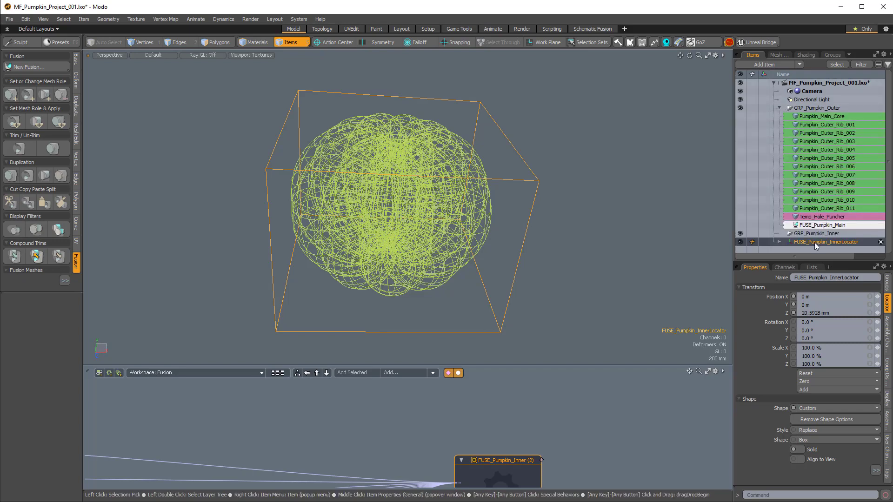
Step: Move FUSE_Pumpkin_InnerLocator into the GRP_Pumpkin_Outer group just above FUSE_Pumpkin_Main, check the inner meshes it contains and collapse it
drag(814, 241, 823, 226)
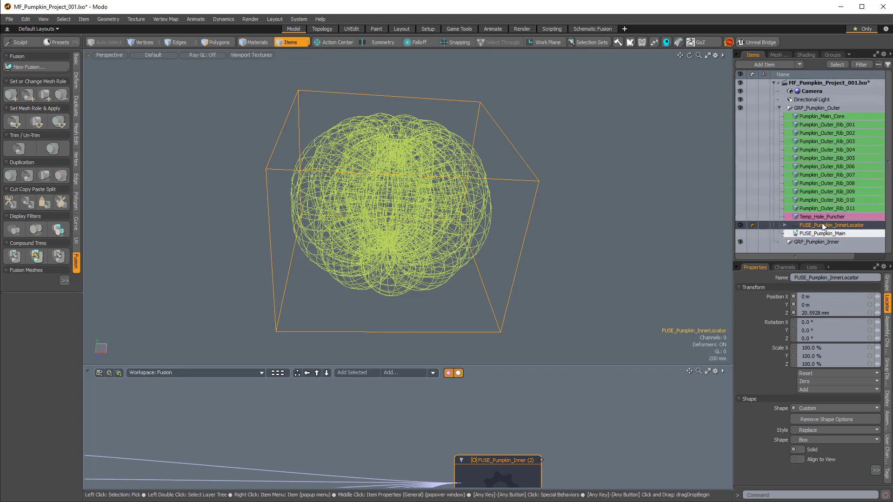
ctrl+click(822, 223)
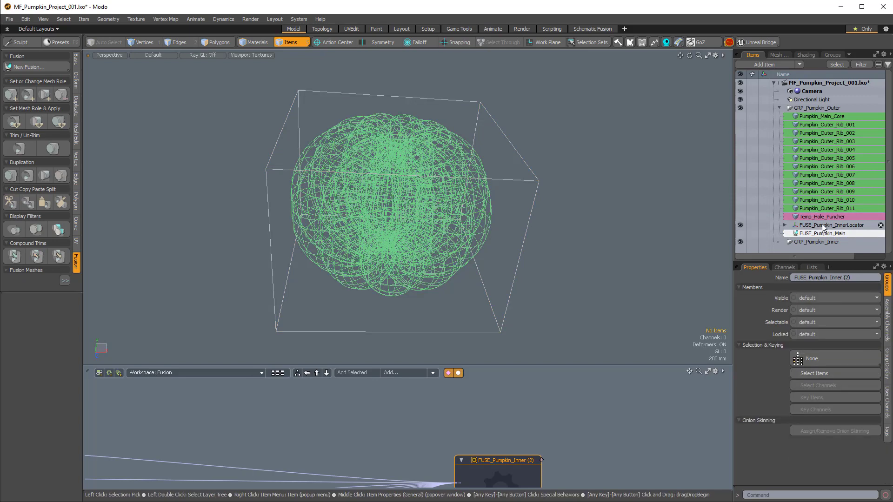
click(821, 224)
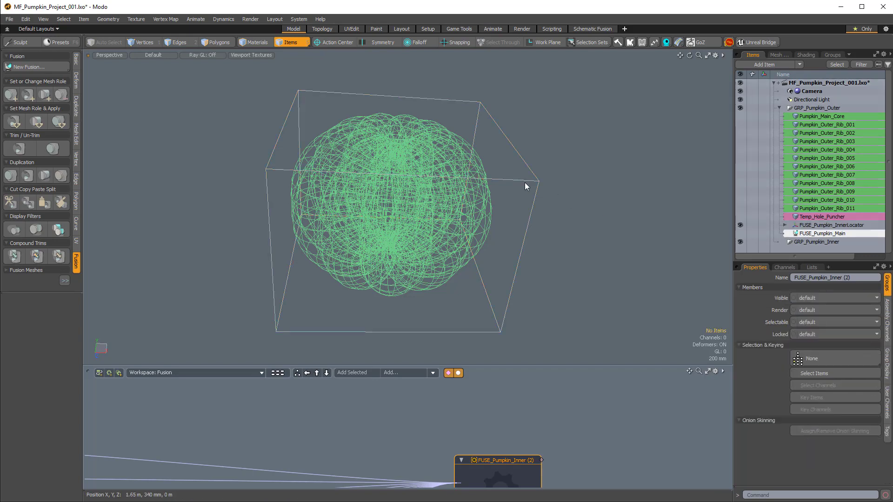
alt+drag(539, 181, 517, 161)
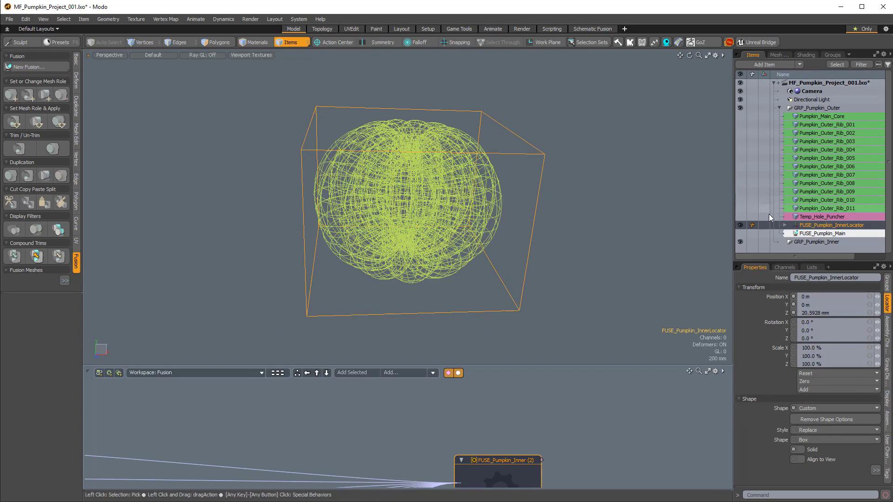
click(784, 225)
scroll(821, 185, down, 4)
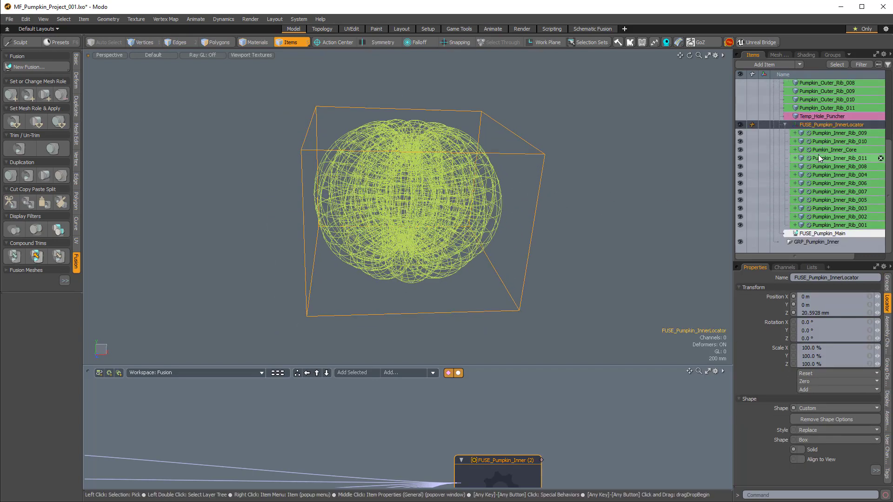
scroll(819, 163, up, 3)
click(785, 174)
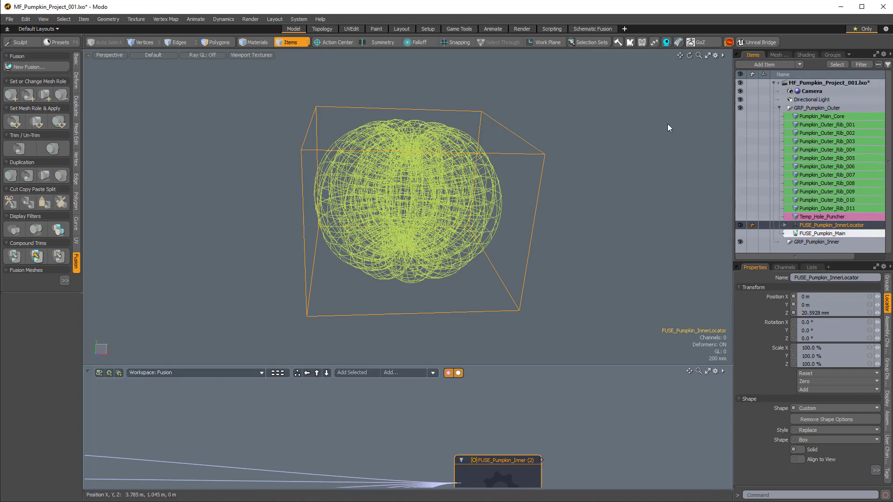
alt+drag(668, 128, 540, 246)
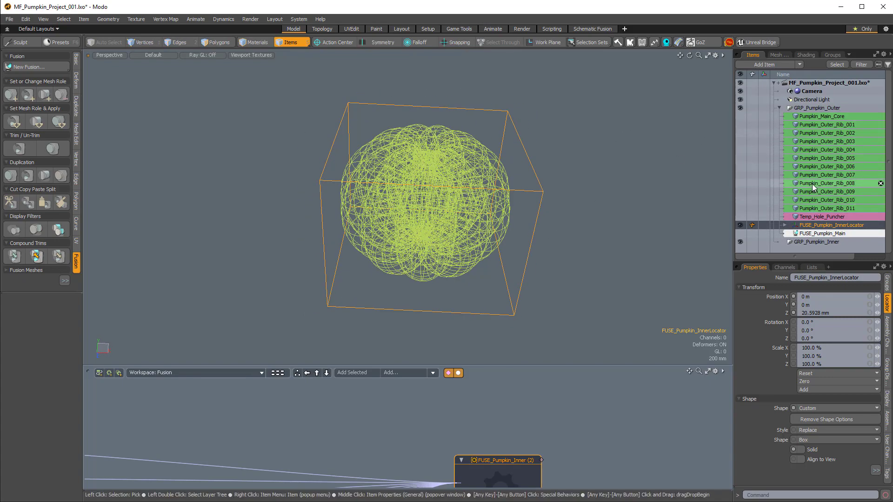
Step: Make FUSE_Pumpkin_Main and the outer pumpkin's core and rib meshes visible alongside the inner compound trim
click(743, 233)
alt+drag(636, 150, 470, 158)
ctrl+alt+drag(469, 158, 446, 160)
alt+drag(446, 161, 470, 186)
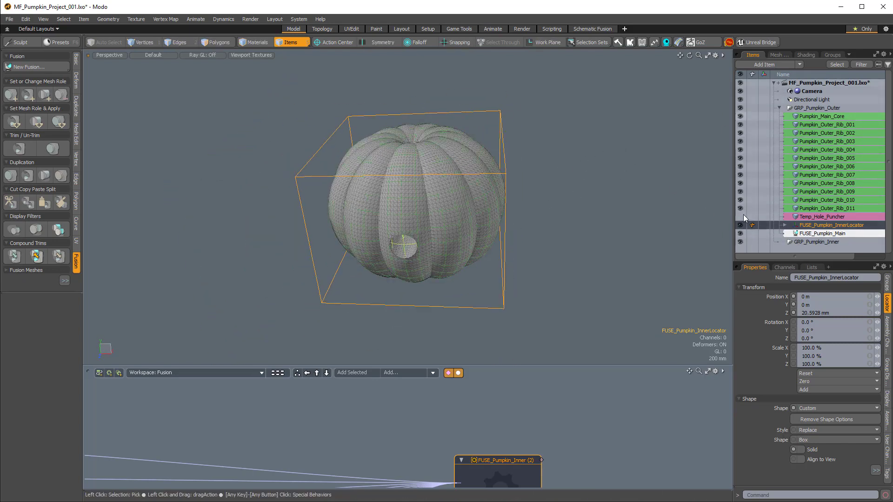
Step: Show Temp_Hole_Puncher and apply the FUSE_Pumpkin_InnerLocator compound trim to Pumpkin_Outer_Rib_001
alt+drag(530, 106, 526, 182)
click(580, 147)
click(540, 166)
mouse_move(525, 183)
ctrl+alt+mouse_down()
mouse_move(549, 183)
mouse_move(537, 184)
ctrl+alt+mouse_up()
shift+click(431, 163)
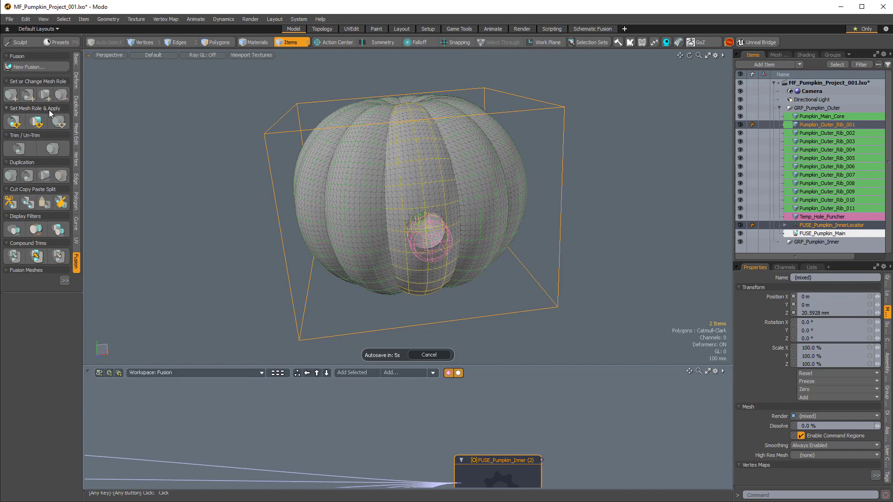
click(14, 122)
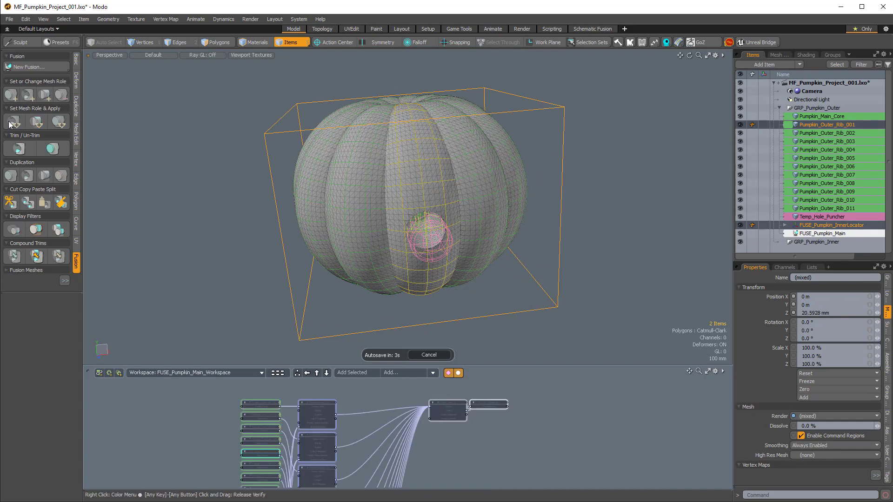
Step: Inspect the punched hole in Pumpkin_Outer_Rib_001 up close, hide Temp_Hole_Puncher and clear the selection
ctrl+alt+drag(235, 261, 404, 251)
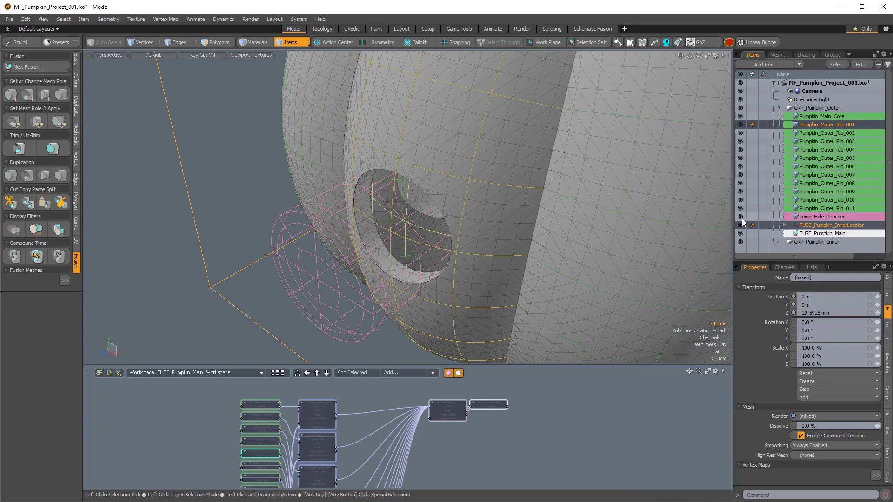
alt+drag(474, 223, 465, 241)
alt+drag(465, 242, 535, 205)
click(564, 237)
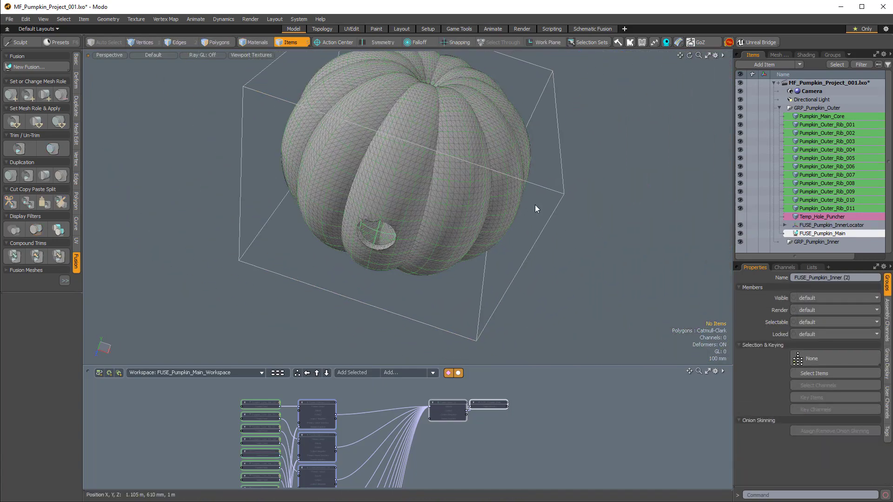
Step: Apply the inner compound trim to Pumpkin_Outer_Rib_002
click(556, 207)
alt+drag(597, 198, 584, 189)
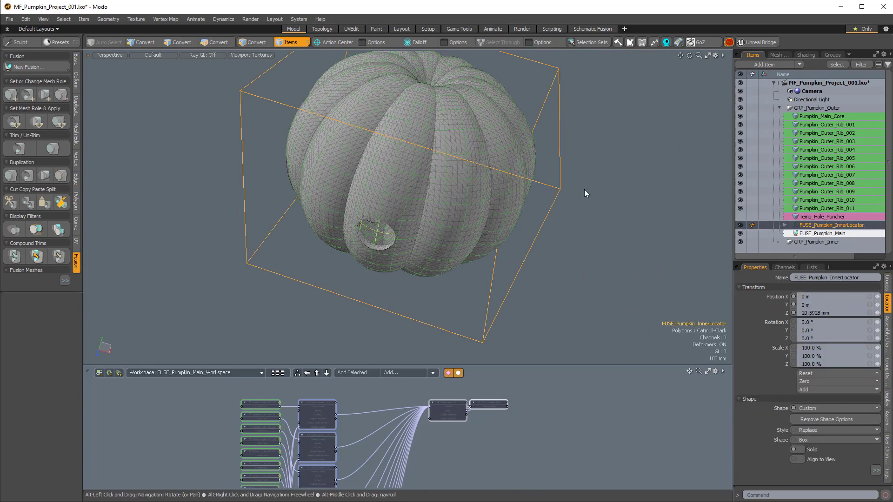
shift+click(464, 195)
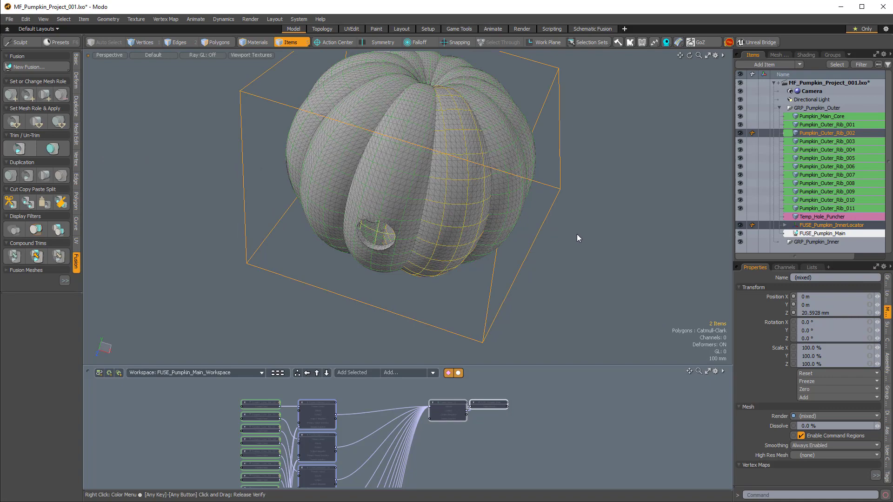
Step: Apply the inner compound trim to Pumpkin_Outer_Rib_003, Pumpkin_Outer_Rib_004 and Pumpkin_Outer_Rib_005 together
alt+drag(567, 275, 511, 228)
scroll(444, 318, up, 3)
scroll(293, 279, down, 3)
click(501, 230)
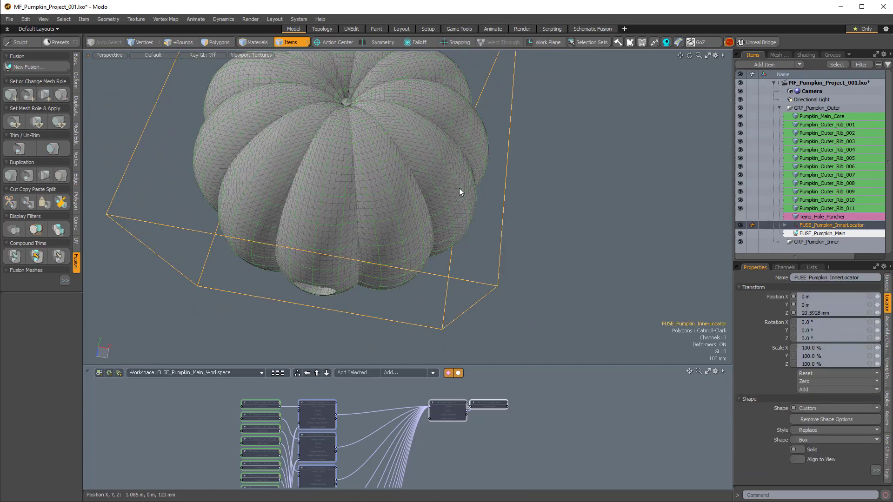
alt+drag(457, 177, 421, 232)
shift+click(422, 237)
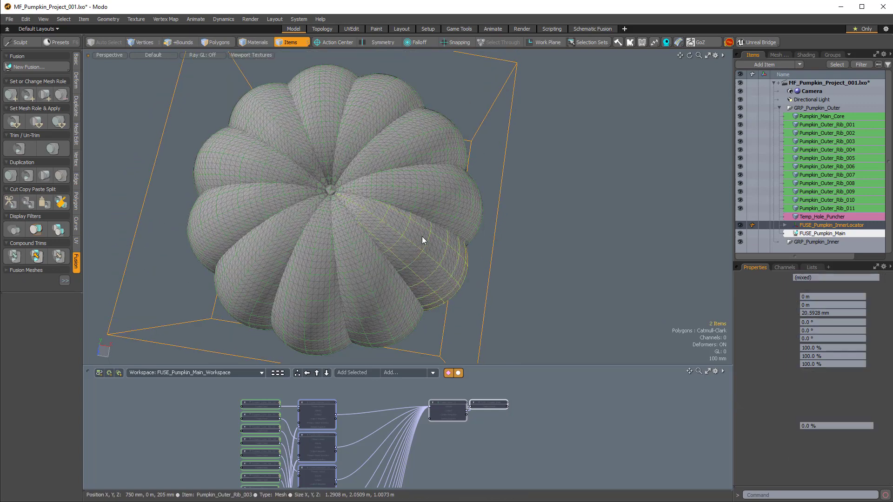
shift+click(424, 205)
shift+click(413, 149)
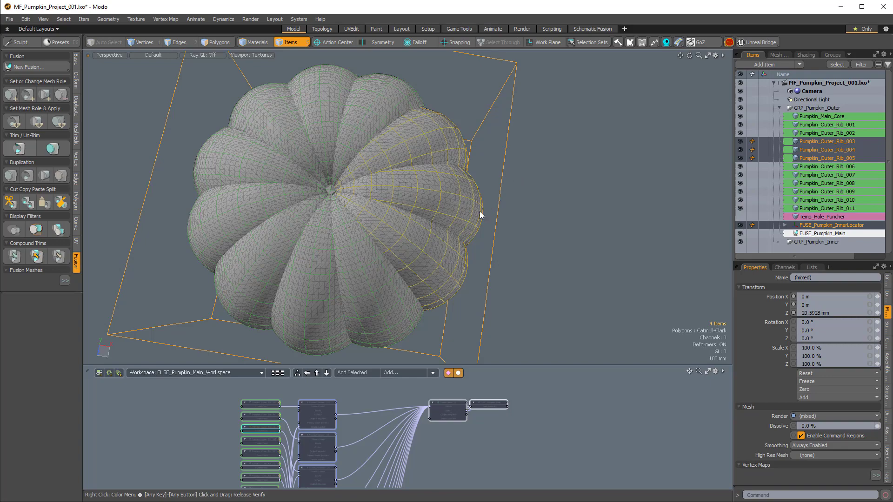
Step: Apply the inner compound trim to Pumpkin_Outer_Rib_006, Pumpkin_Outer_Rib_007 and Pumpkin_Outer_Rib_008 together
alt+drag(480, 212, 537, 132)
click(521, 141)
scroll(521, 141, up, 2)
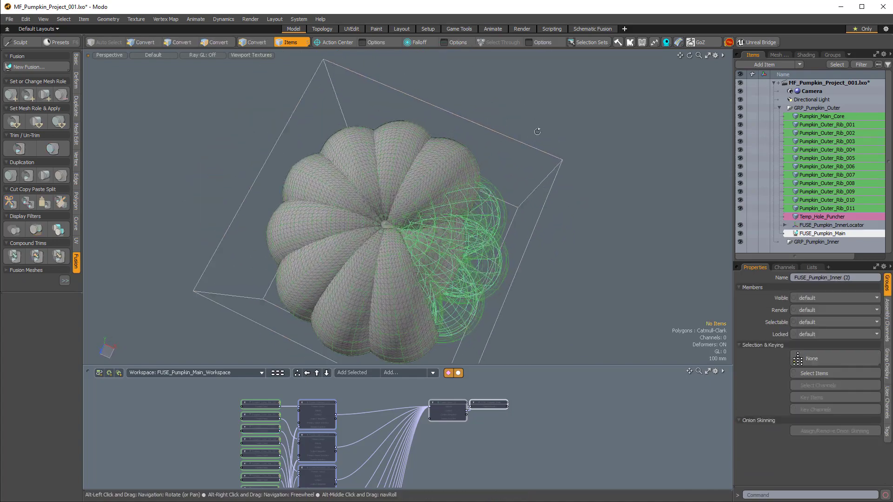
click(532, 145)
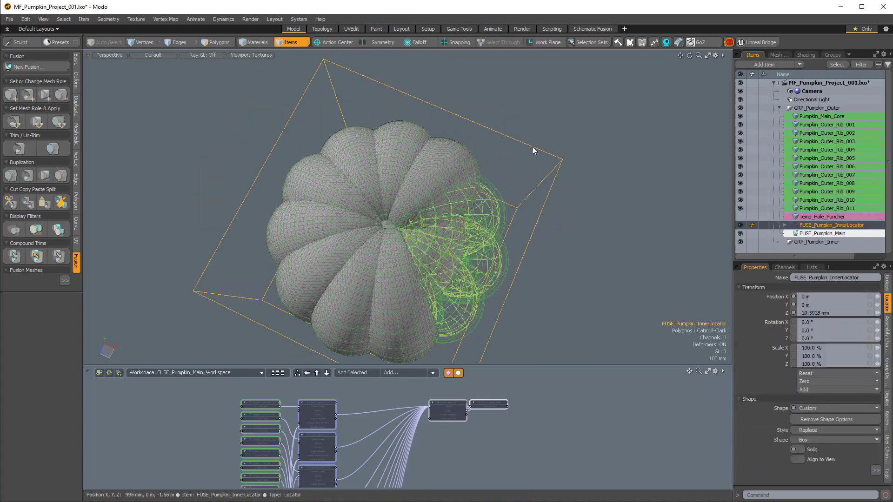
shift+click(442, 149)
shift+click(395, 140)
shift+click(363, 144)
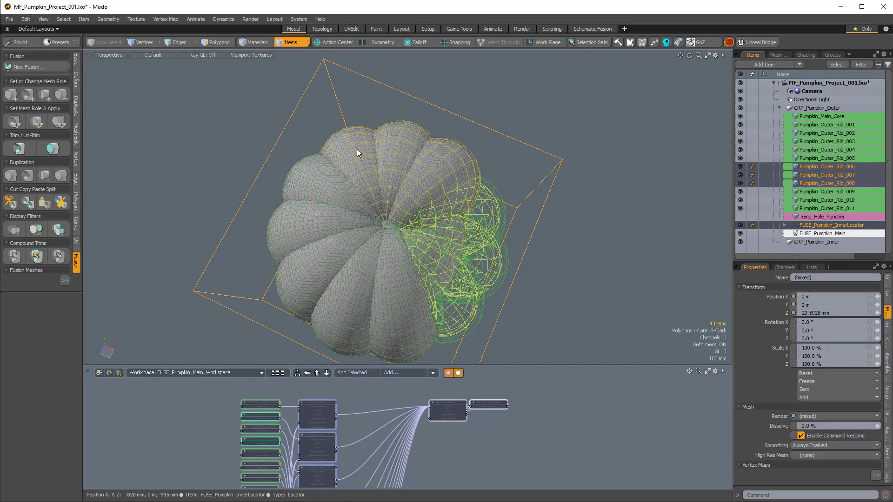
click(21, 148)
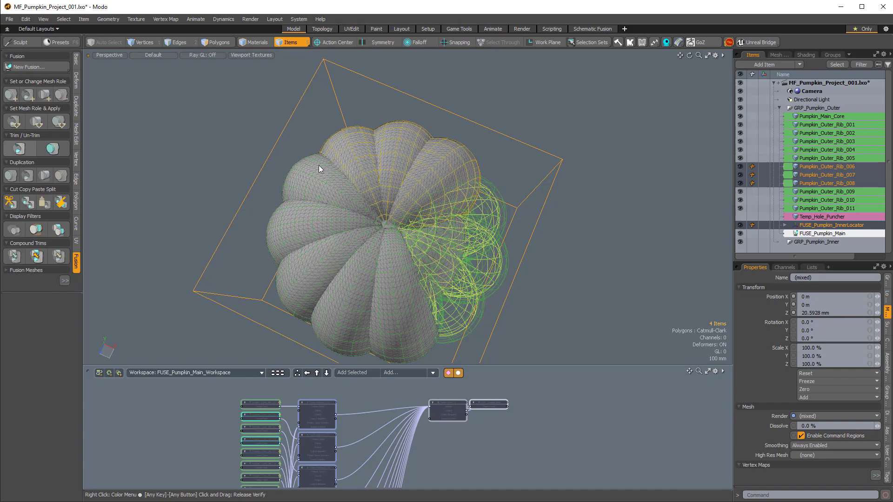
Step: Apply the inner compound trim to Pumpkin_Outer_Rib_009, Pumpkin_Outer_Rib_010 and Pumpkin_Outer_Rib_011 together
alt+drag(155, 196, 350, 106)
click(351, 105)
click(362, 104)
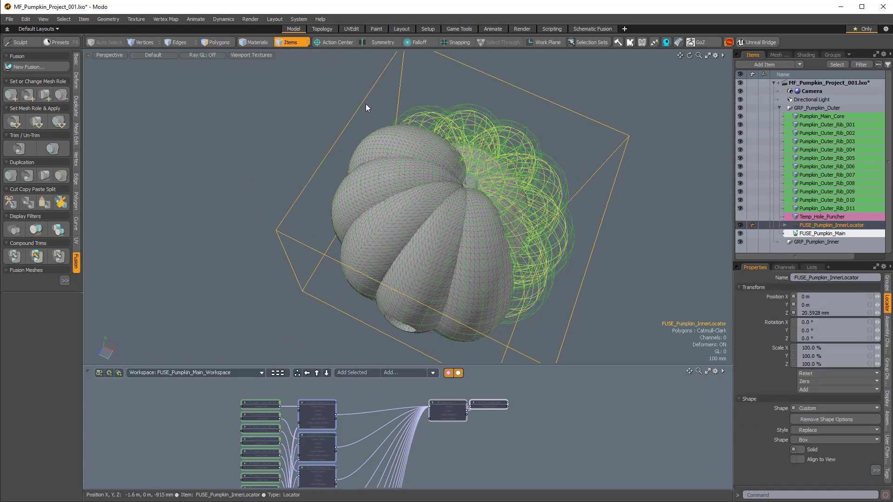
shift+click(369, 153)
shift+click(369, 215)
shift+click(361, 219)
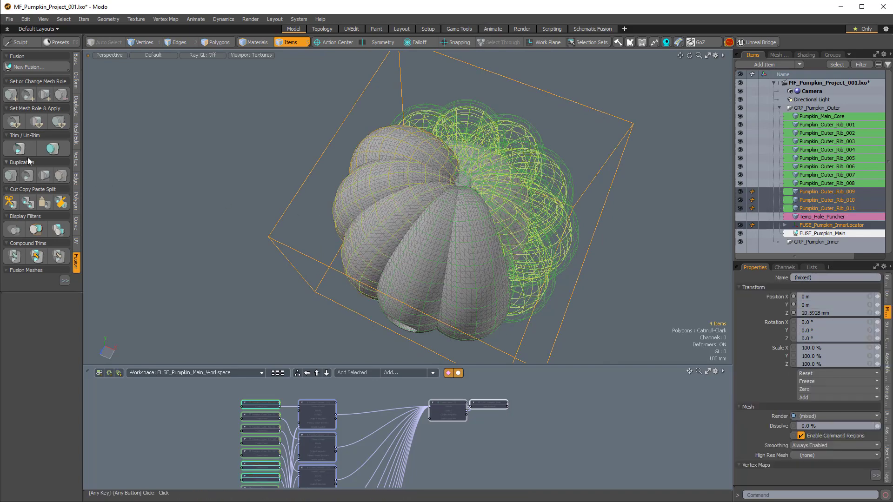
click(31, 150)
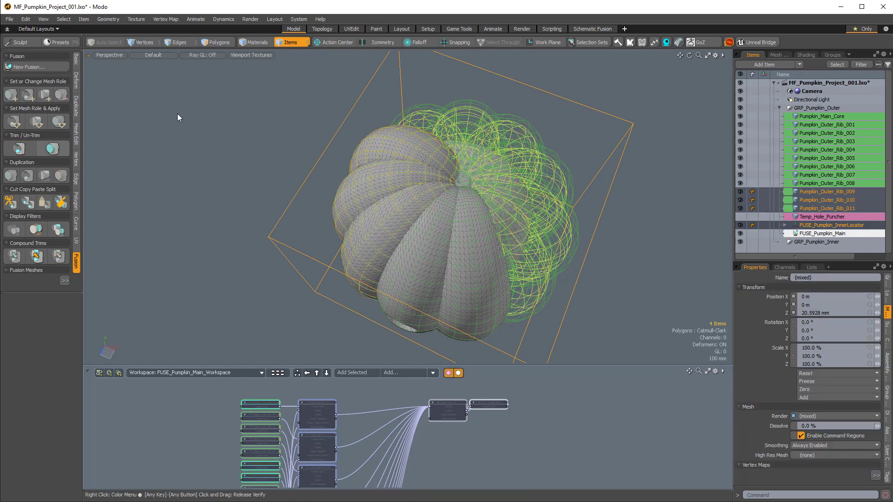
Step: Apply the inner compound trim again to Pumpkin_Outer_Rib_011 on its own
alt+drag(281, 166, 379, 230)
click(287, 136)
click(305, 152)
shift+click(380, 216)
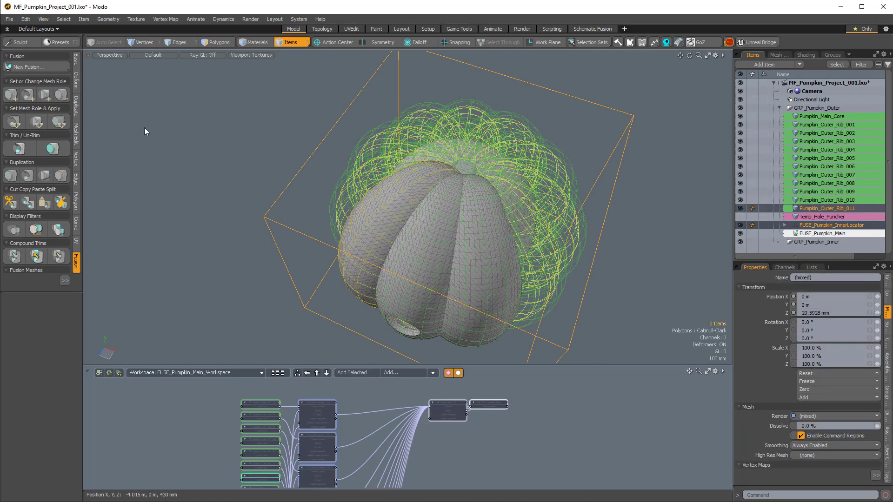
Step: Apply the inner compound trim to Pumpkin_Main_Core and check the updated fusion from several sides
alt+drag(433, 208, 537, 153)
click(604, 180)
click(532, 135)
alt+drag(584, 111, 570, 124)
ctrl+click(824, 116)
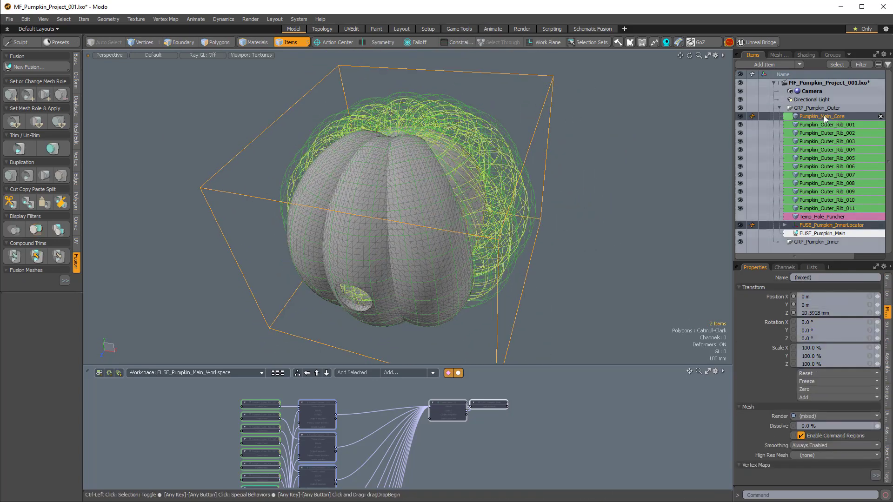
alt+drag(592, 152, 517, 200)
scroll(542, 217, down, 3)
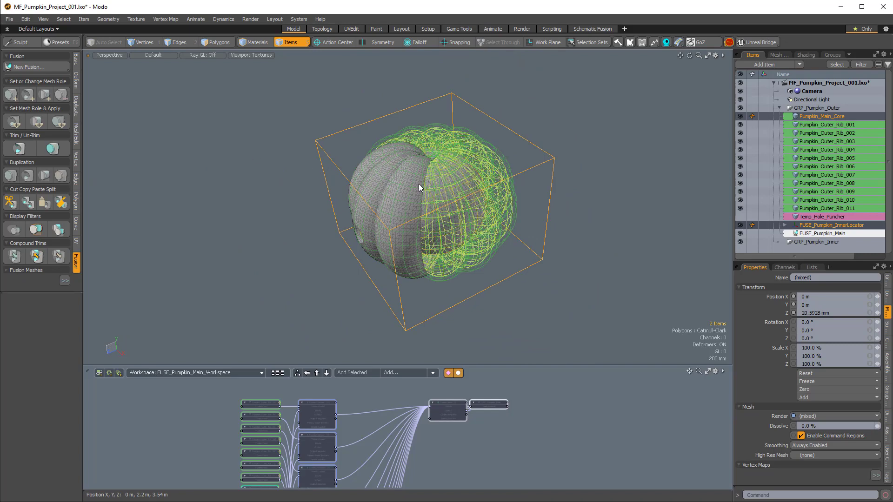
alt+drag(338, 254, 458, 161)
alt+drag(458, 160, 484, 188)
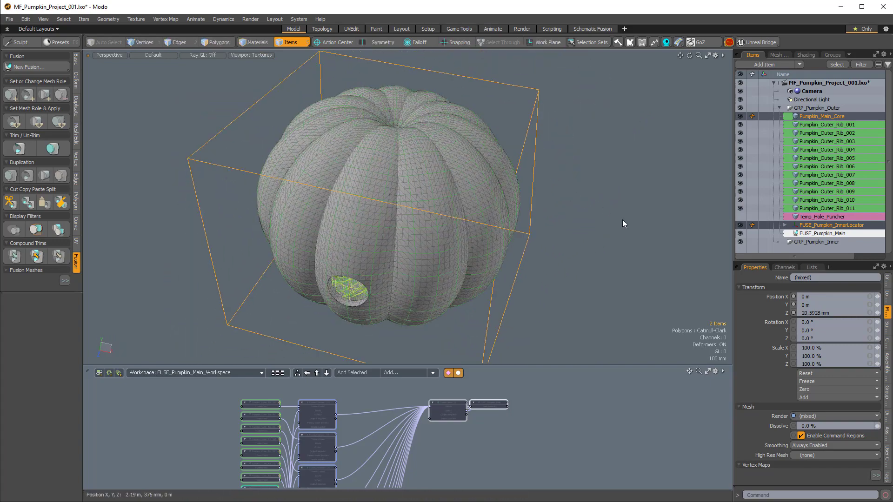
Step: Toggle source visibility to hide the fusion's source meshes and leave only FUSE_Pumpkin_Main displayed
key(ctrl+grave)
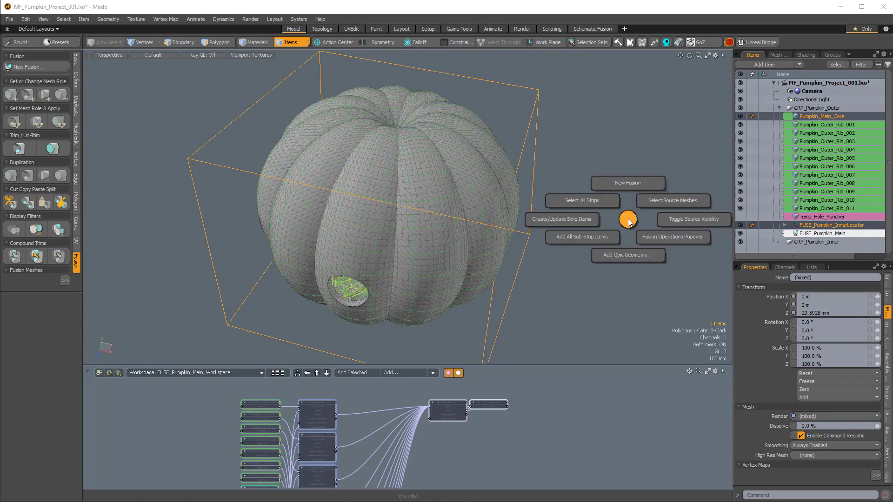
click(713, 222)
click(577, 218)
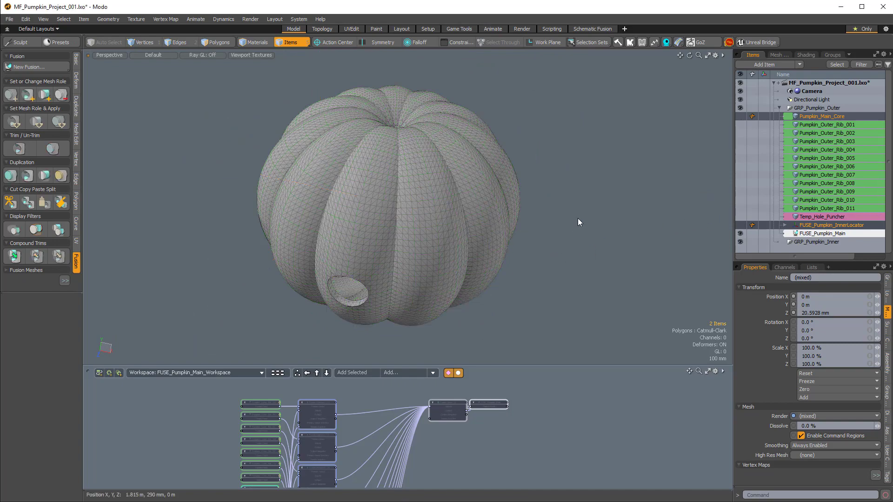
Step: Deselect the items and examine the pumpkin's shell and interior through the punched hole
alt+drag(577, 218, 439, 187)
alt+shift+drag(439, 187, 441, 211)
alt+shift+drag(441, 212, 414, 240)
ctrl+alt+drag(414, 240, 421, 186)
scroll(506, 174, down, 4)
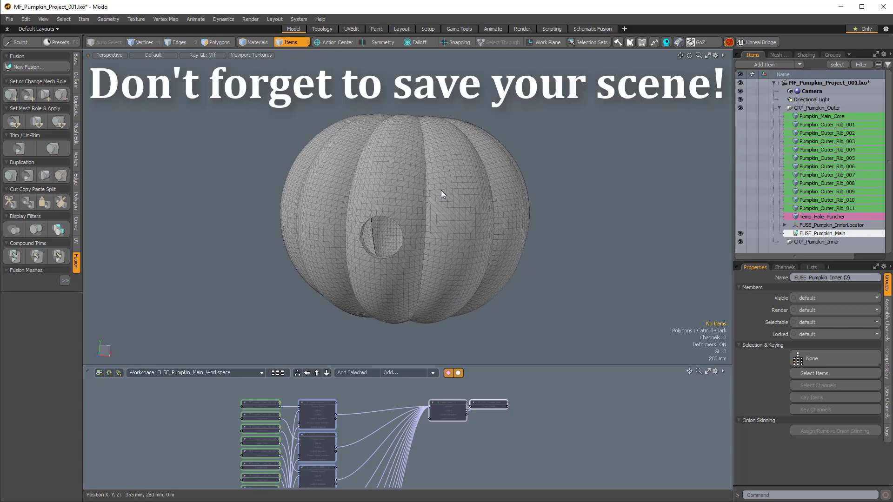
alt+drag(473, 207, 586, 198)
scroll(551, 216, up, 2)
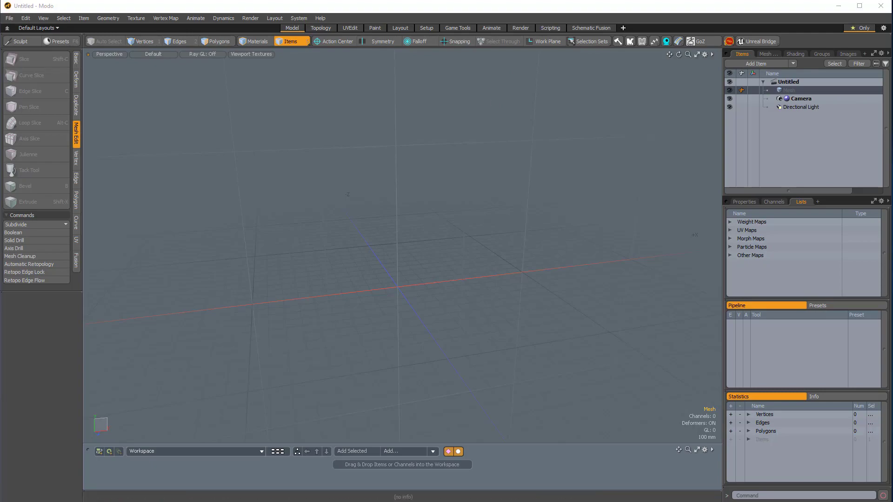
Step: Switch to the browser and open the My account products page on the Foundry website
drag(321, 0, 319, 40)
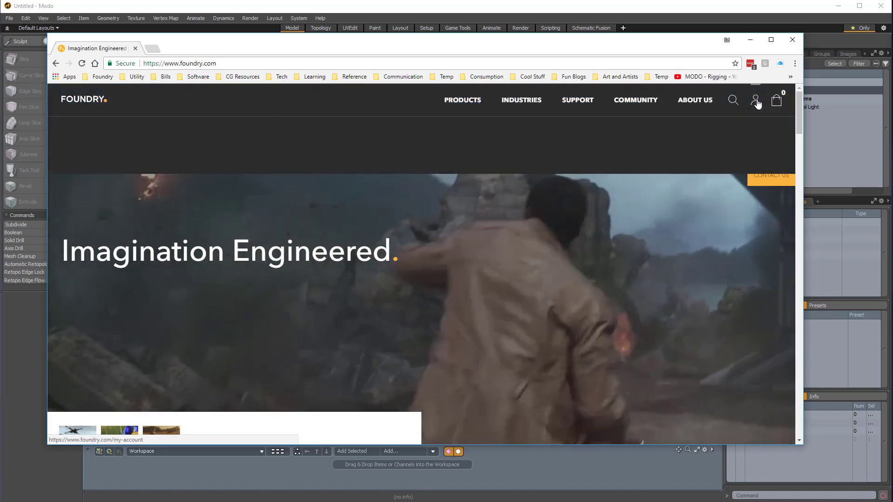
click(757, 104)
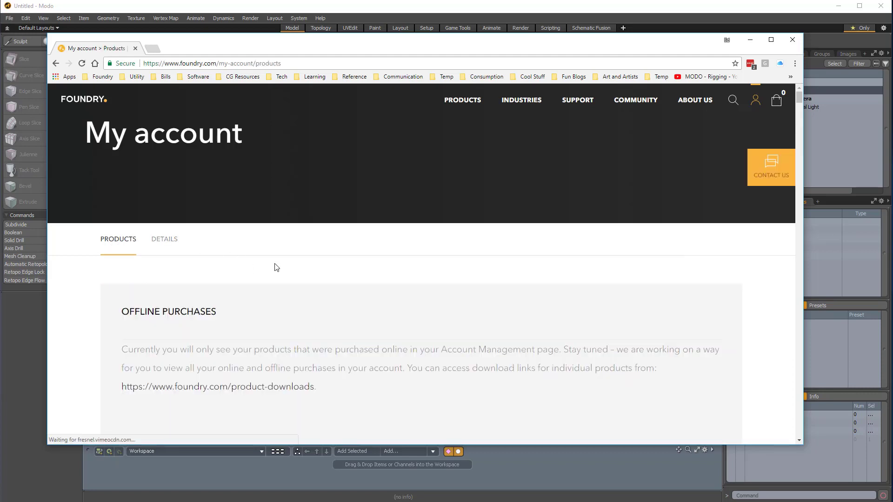
scroll(275, 265, down, 4)
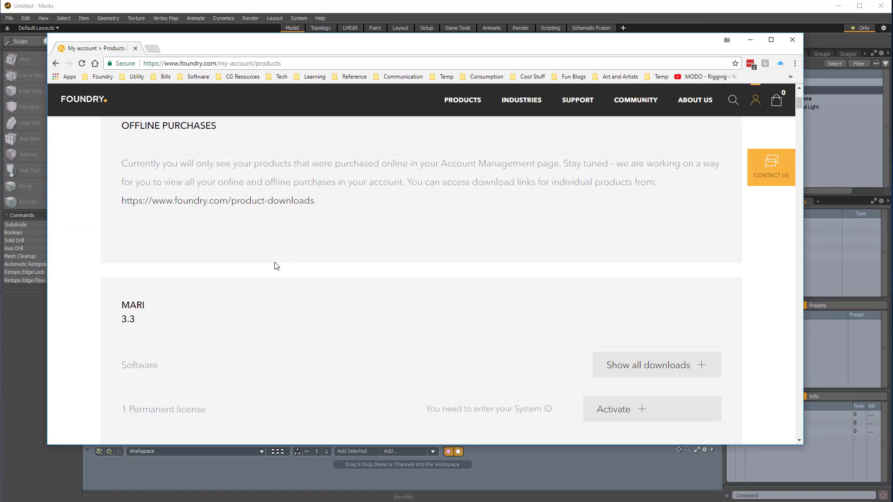
Step: Search the products page for "pfusio", show all downloads of pFusionKit Beta, and minimize the browser
key(ctrl+f)
text(pfusio)
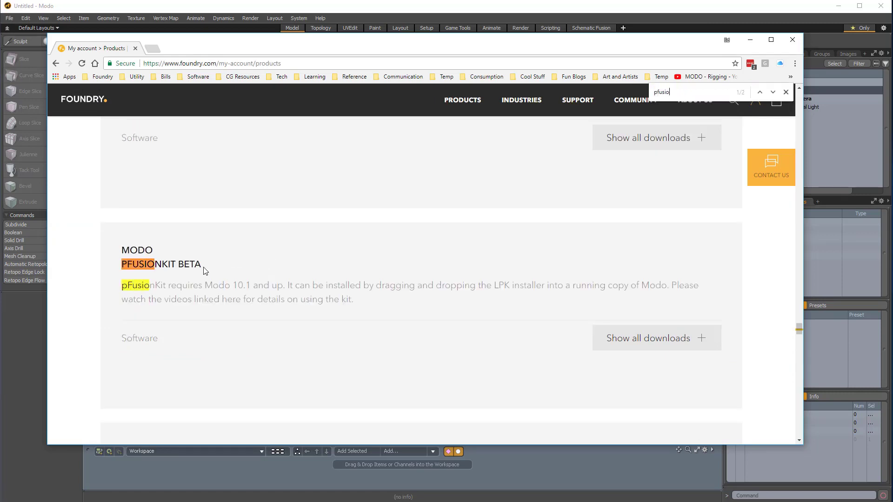
scroll(464, 262, down, 1)
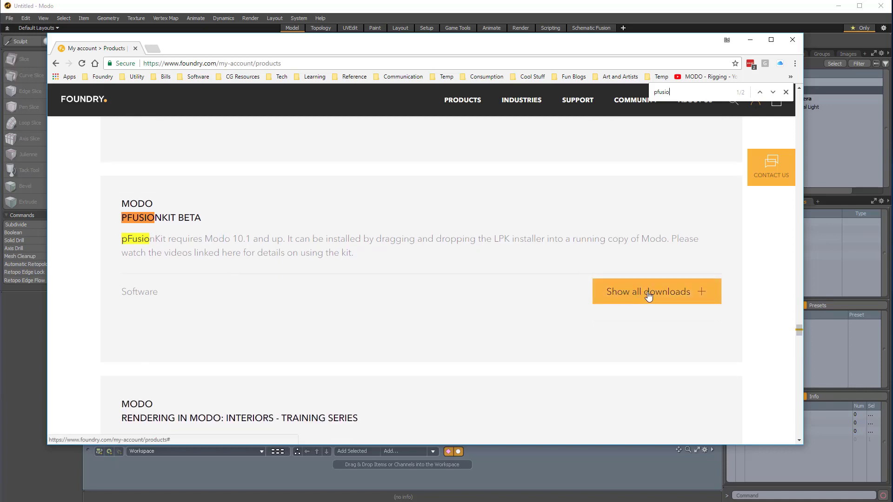
click(669, 296)
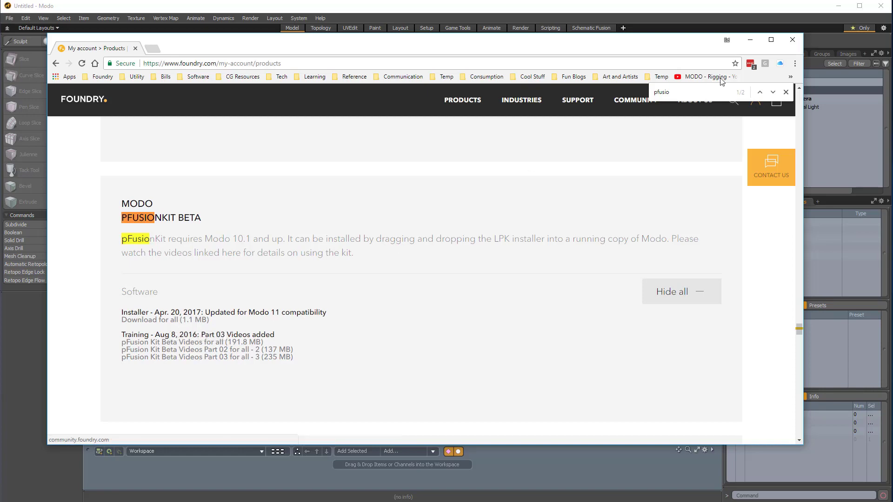
click(750, 41)
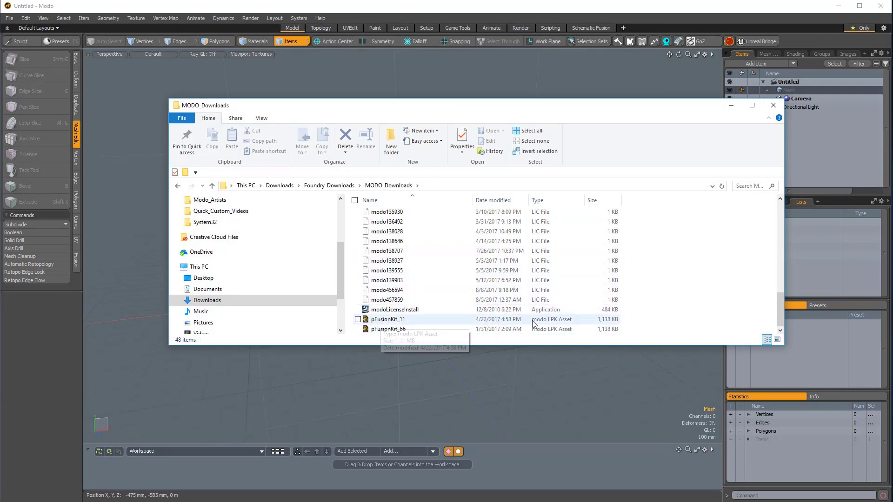
Step: Try to install the pFusionKit_11 LPK from the MODO_Downloads folder into Modo, and close the folder window
drag(383, 320, 122, 278)
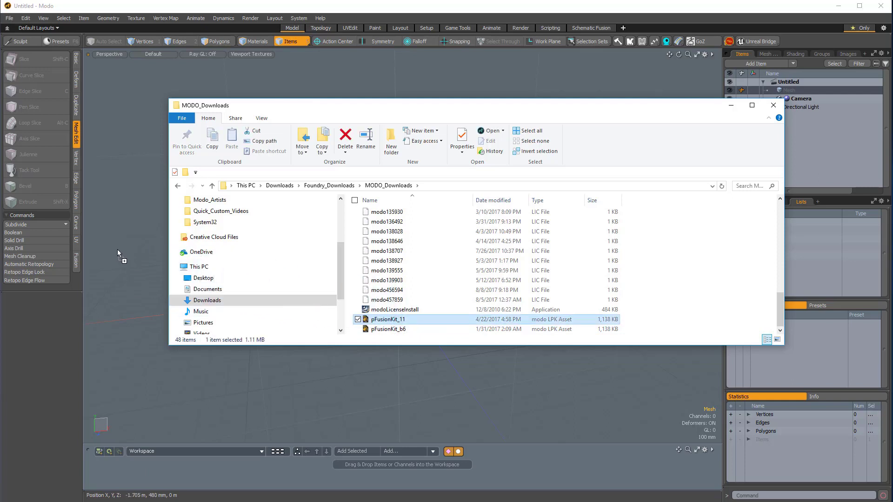
drag(122, 250, 399, 321)
click(773, 106)
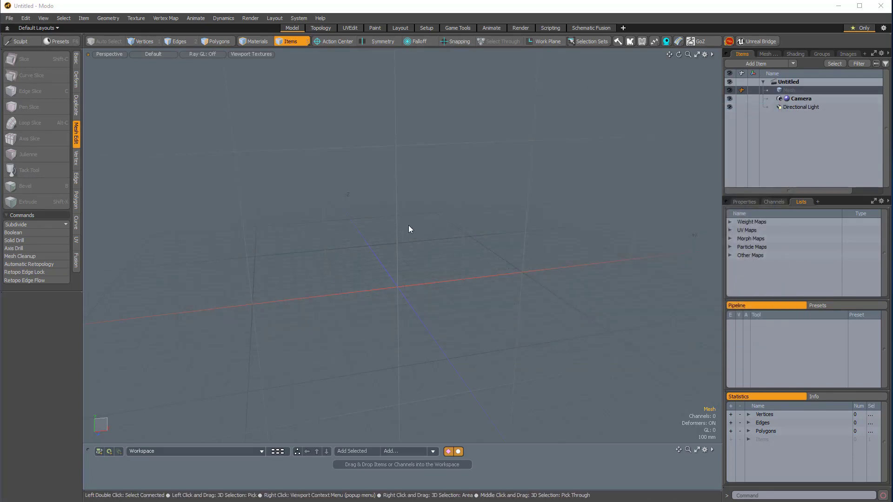
Step: Open the pFusion template scenes folder from the kit help and load B-Spline_Template
click(320, 20)
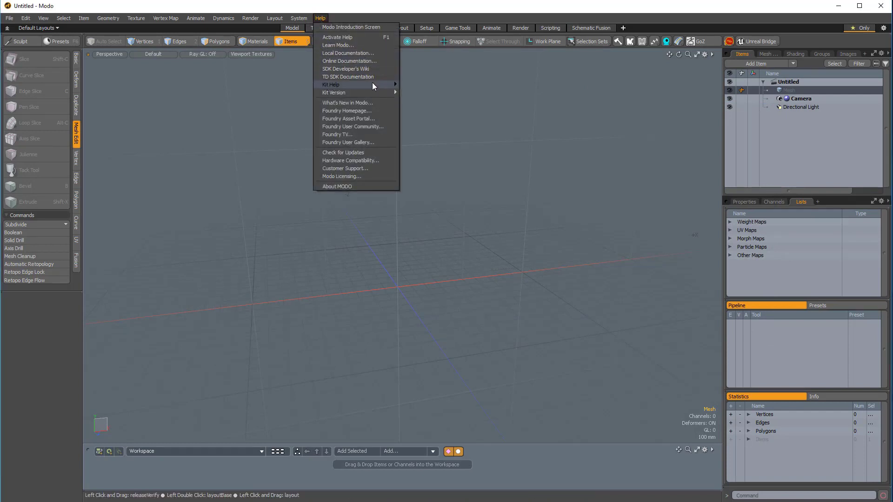
mouse_move(434, 86)
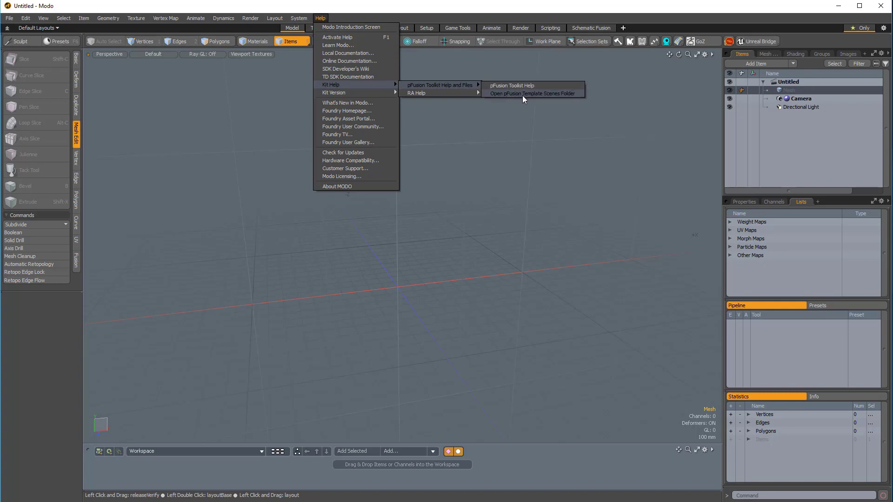
click(565, 94)
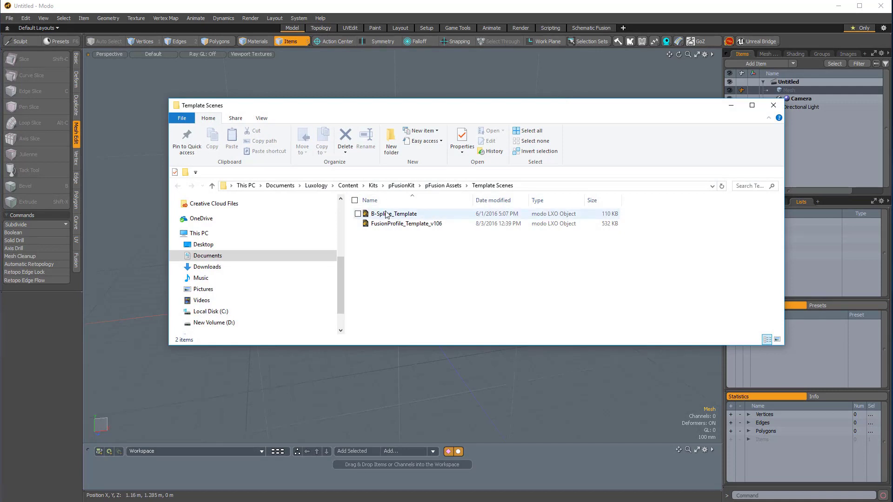
double_click(405, 214)
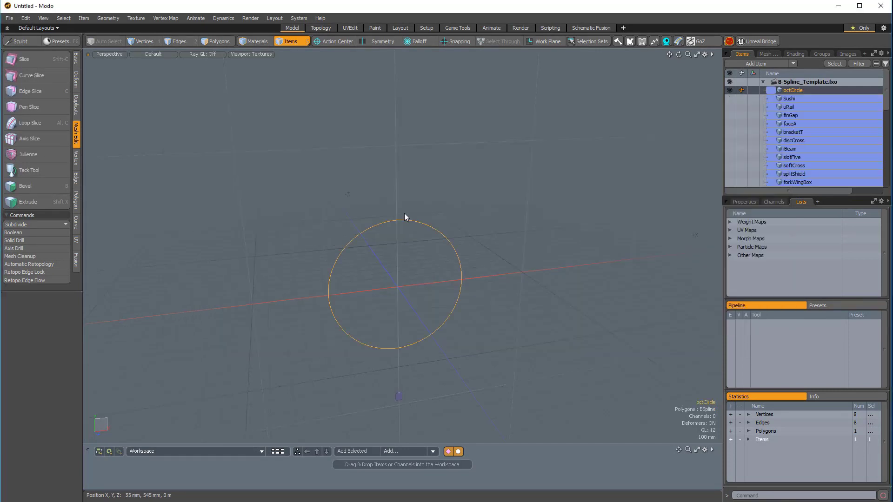
Step: Examine the template's B-spline profiles, including Sushi, uRail, faceA, bracketT, iBeam and softCross, and return to octCircle
alt+drag(404, 215, 427, 249)
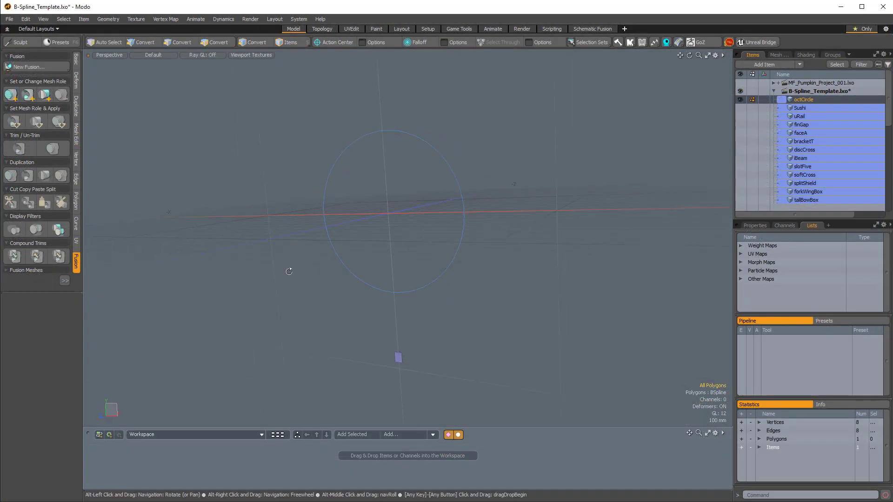
alt+drag(288, 272, 468, 275)
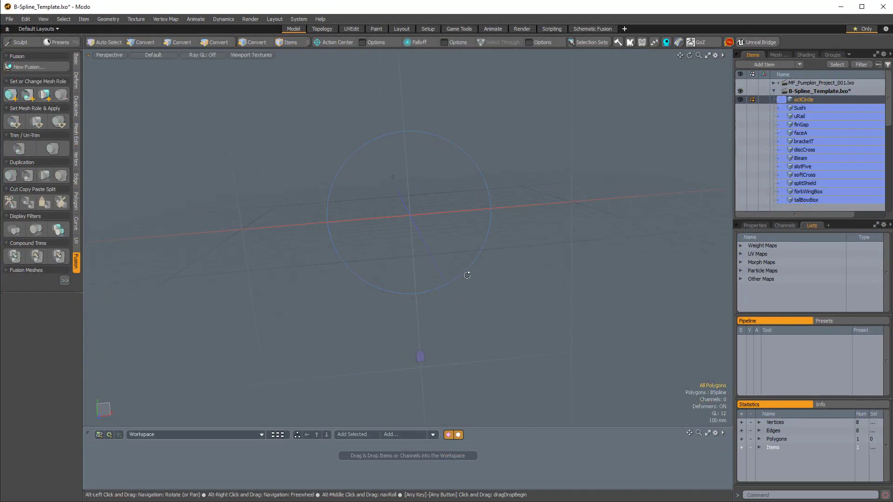
click(805, 108)
click(807, 116)
click(809, 132)
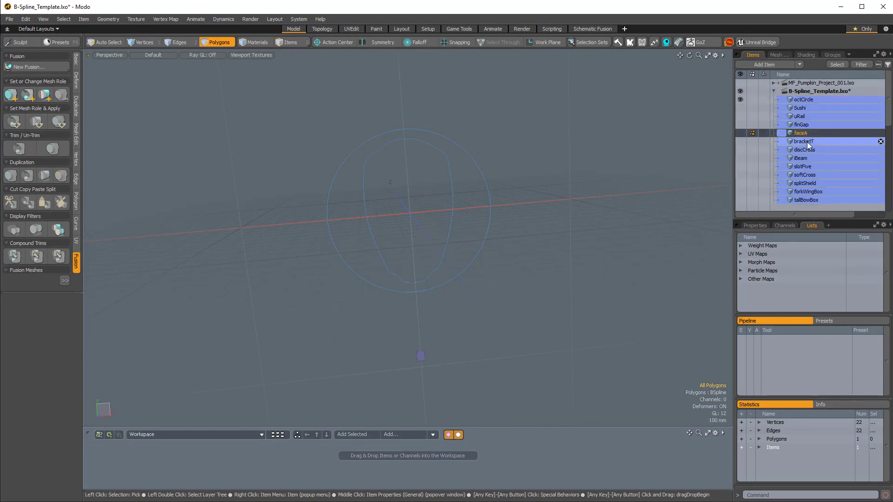
click(807, 142)
click(810, 158)
click(810, 175)
alt+drag(478, 276, 496, 259)
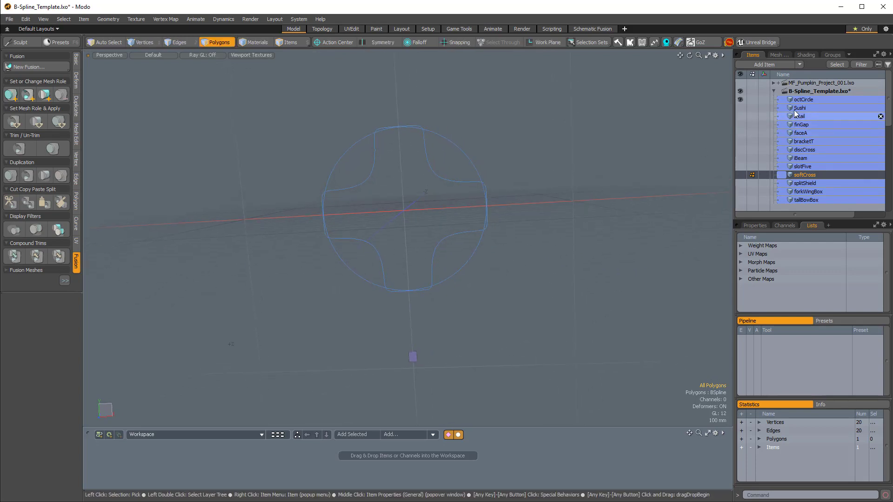
click(803, 100)
alt+drag(442, 291, 451, 289)
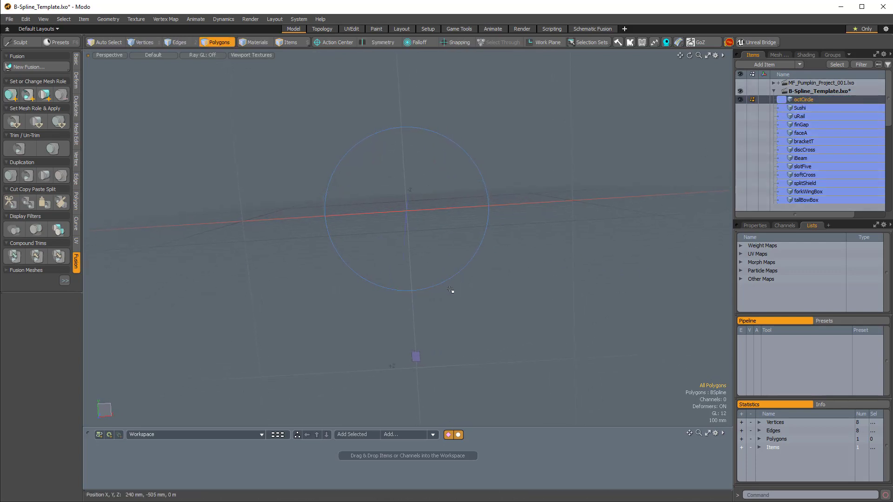
Step: In Items mode, open the B-Spline Edit palette from the small cube below octCircle, move it aside and pin it open
key(5)
mouse_move(419, 358)
alt+mouse_down()
mouse_move(451, 364)
mouse_move(423, 355)
alt+mouse_up()
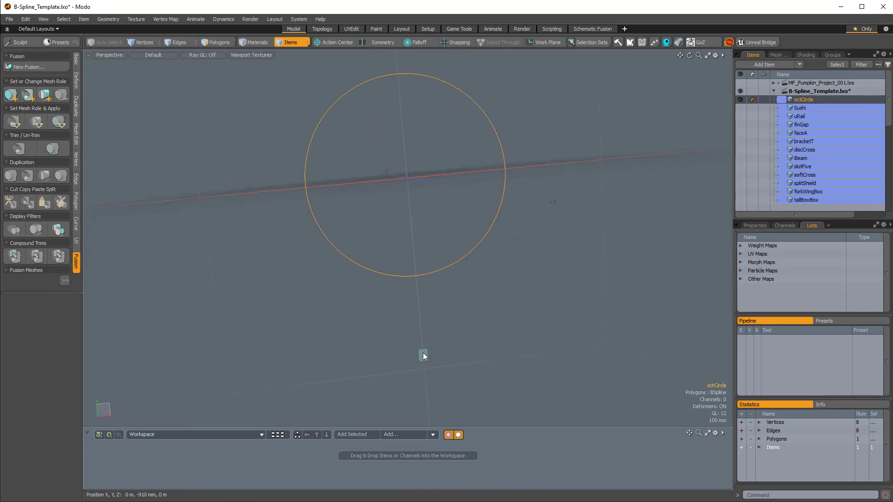
click(423, 354)
drag(438, 203, 182, 77)
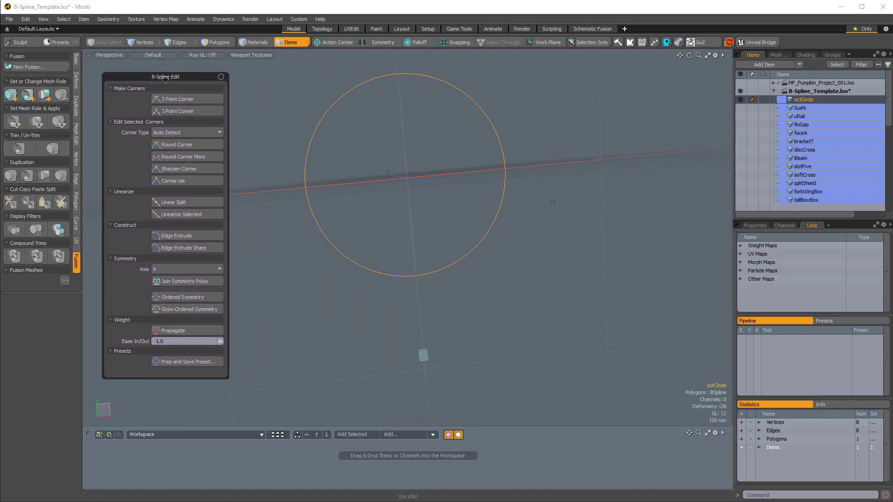
click(221, 77)
Step: Add a new empty mesh item to the template scene and switch the viewport to the Front view
alt+drag(325, 215, 289, 236)
mouse_move(334, 189)
alt+mouse_down()
mouse_move(292, 218)
mouse_move(353, 227)
mouse_move(585, 223)
mouse_move(562, 193)
mouse_move(437, 247)
mouse_move(465, 230)
mouse_move(469, 213)
mouse_move(413, 295)
mouse_move(482, 190)
mouse_move(414, 189)
mouse_move(534, 249)
mouse_move(339, 184)
alt+mouse_up()
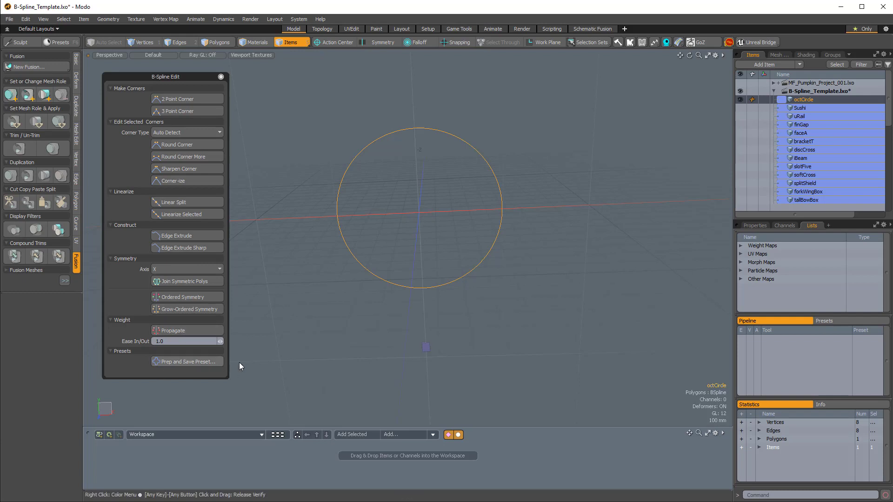
alt+drag(239, 362, 346, 248)
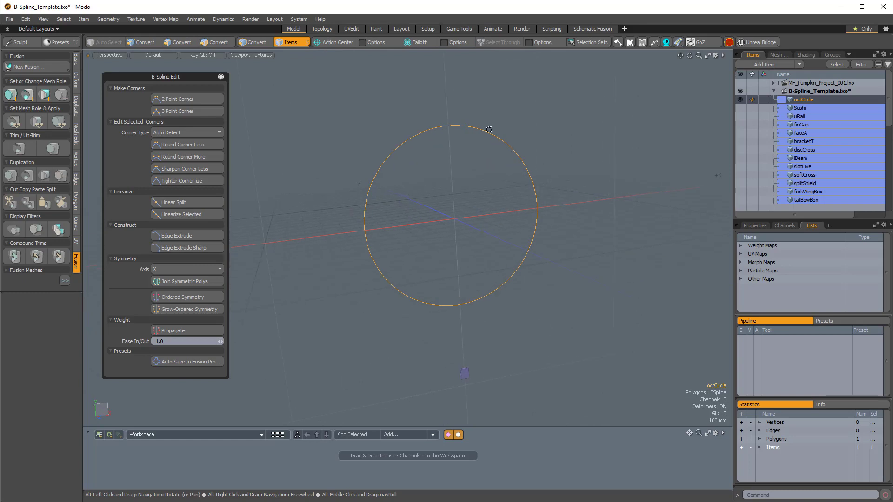
alt+drag(432, 286, 551, 235)
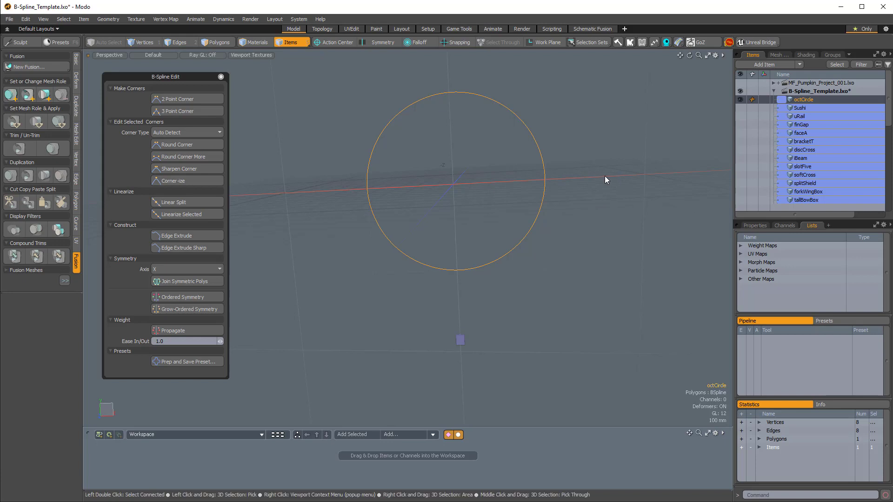
key(n)
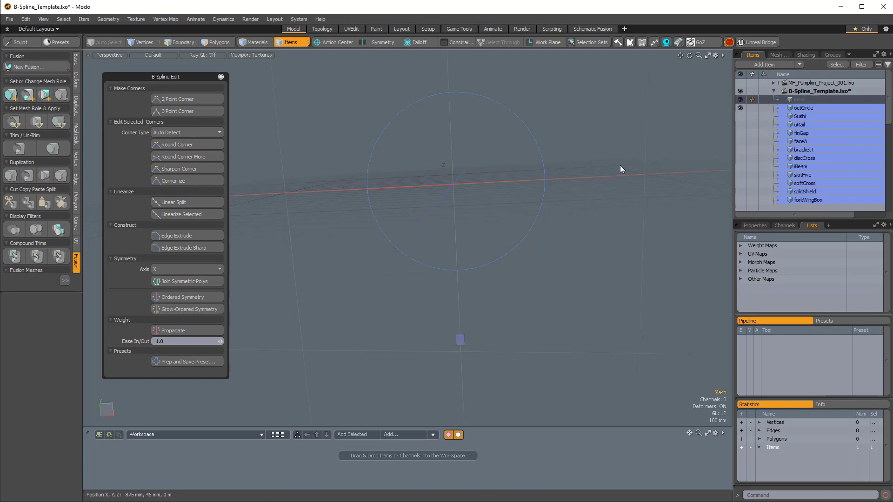
key(ctrl+space)
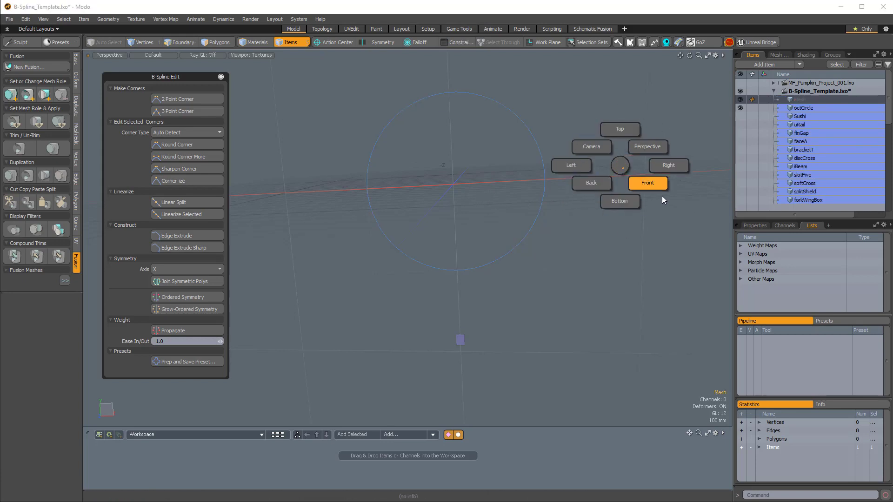
click(656, 194)
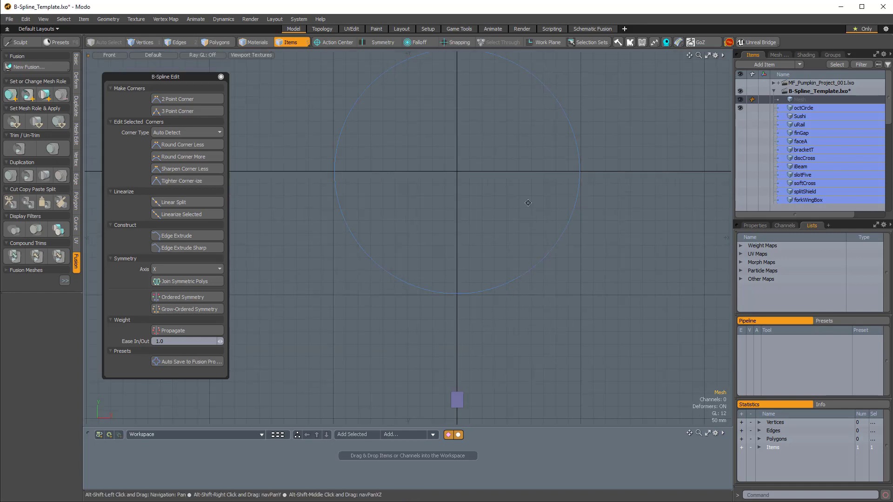
Step: Draw a six-point B-spline inside the circle, rising to about X 294 mm, Y 318 mm, using the B-Spline tool
click(76, 60)
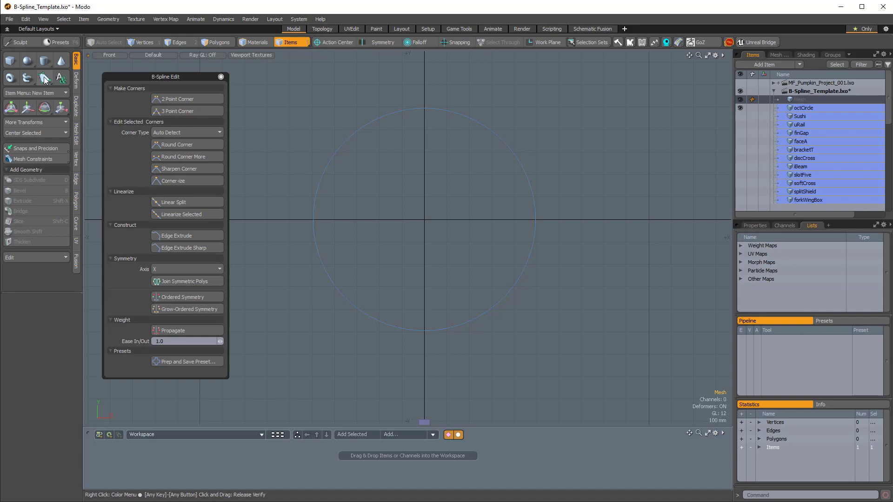
click(46, 81)
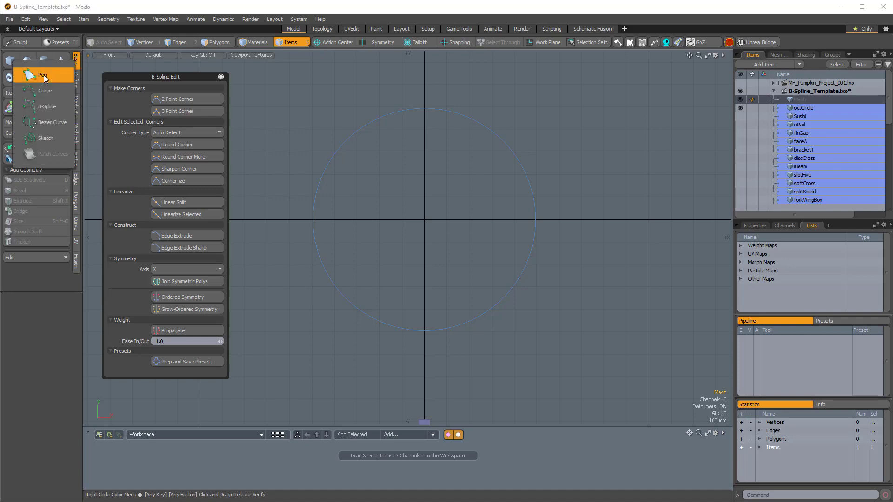
click(33, 110)
scroll(468, 199, down, 2)
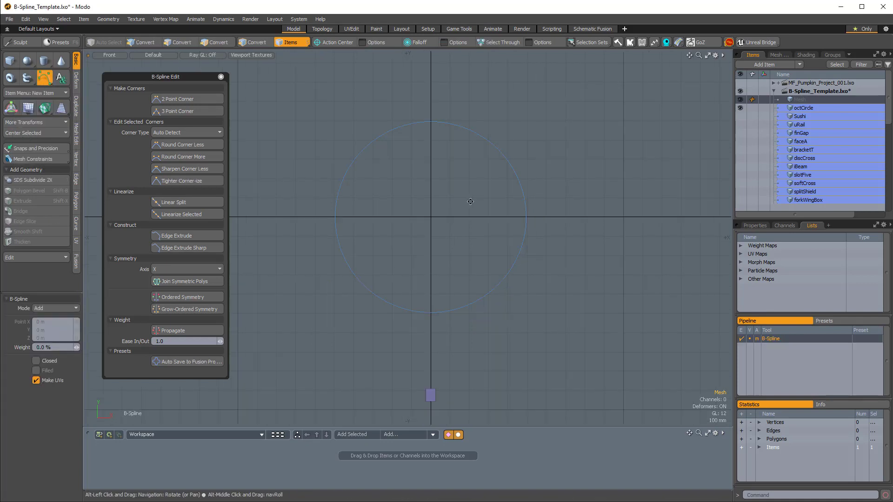
scroll(418, 228, up, 3)
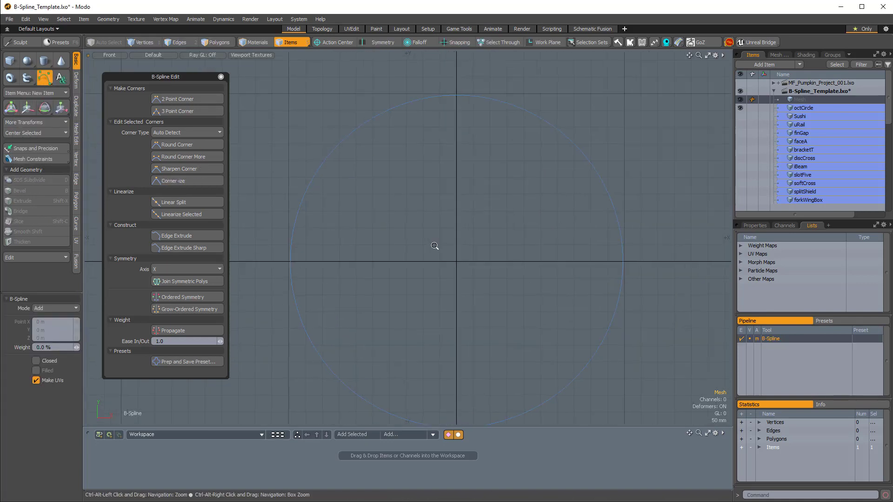
click(339, 247)
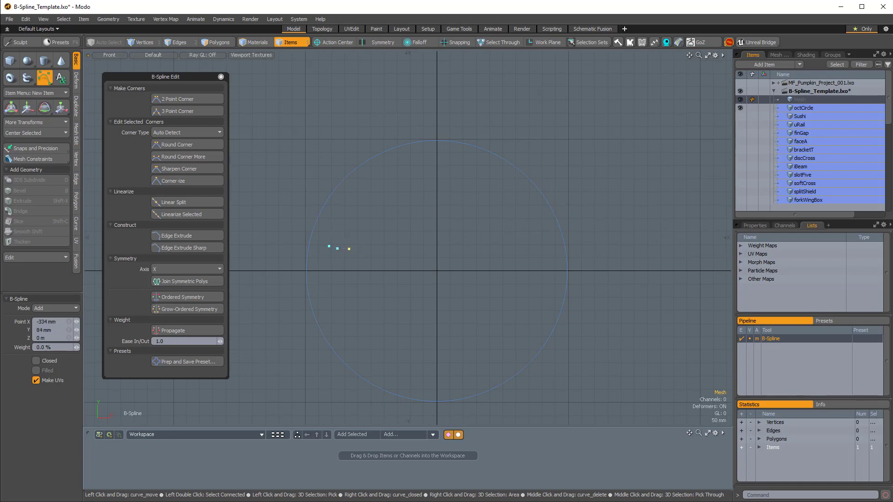
drag(349, 248, 428, 230)
drag(346, 248, 343, 252)
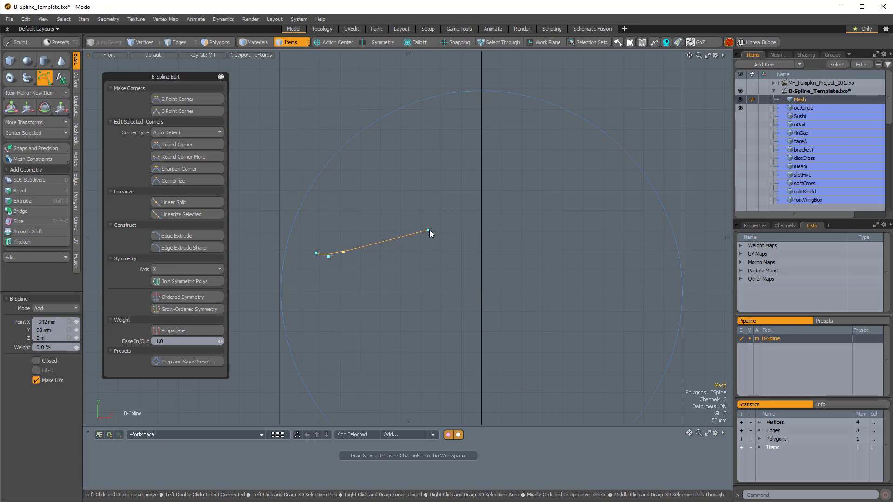
drag(428, 229, 429, 219)
drag(480, 185, 458, 188)
scroll(487, 190, down, 2)
drag(536, 167, 551, 166)
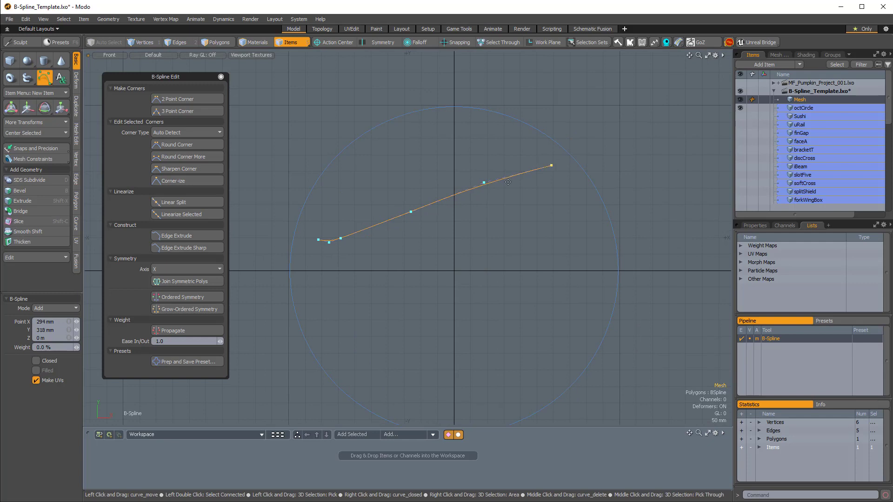
Step: Reshape the B-spline points into a smooth S-shaped upper edge and add a tip point at about X 400 mm, Y 302 mm
drag(412, 212, 413, 219)
drag(485, 184, 489, 177)
drag(414, 220, 414, 225)
drag(342, 239, 342, 243)
drag(487, 175, 493, 162)
drag(551, 165, 572, 168)
click(586, 170)
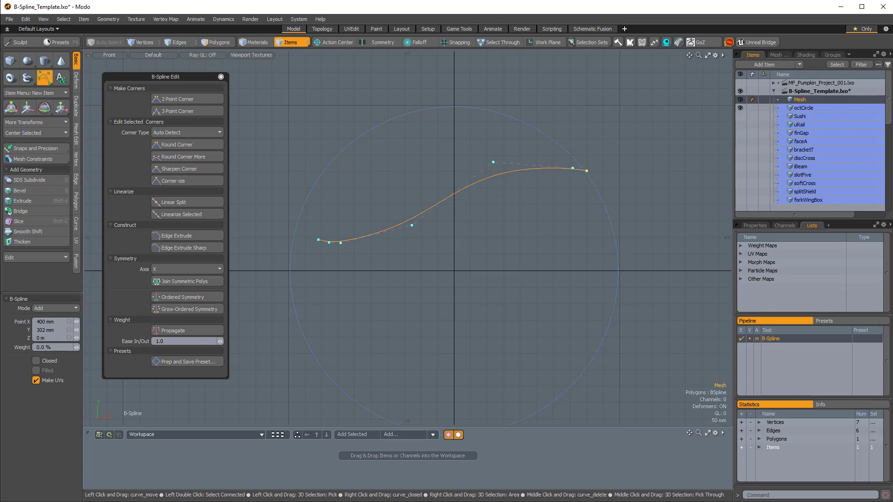
Step: Add five B-spline points from the right tip down along the lower edge, ending at about X -260 mm, Y -64 mm
click(579, 179)
click(555, 199)
click(523, 260)
click(464, 314)
click(368, 293)
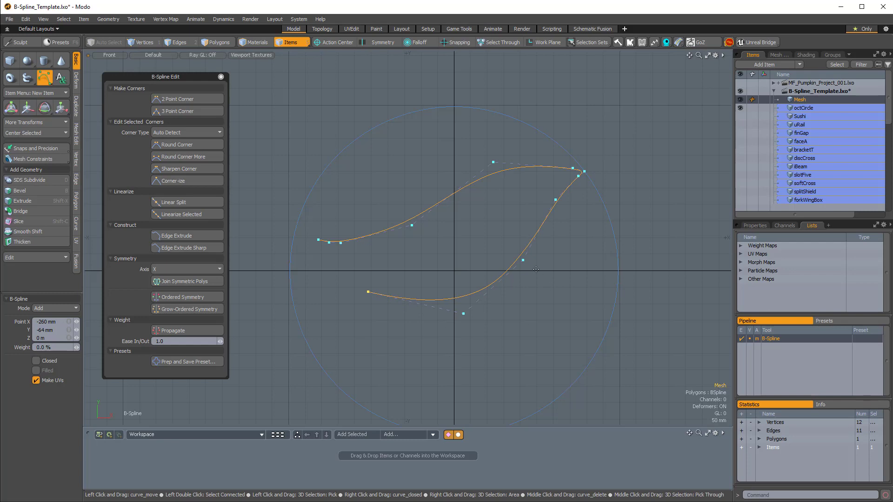
Step: Reshape the lower edge of the B-spline into a fuller curve, moving its end point to about X -252 mm, Y -62 mm
drag(523, 263, 533, 262)
drag(555, 200, 561, 194)
drag(459, 313, 442, 319)
drag(534, 259, 542, 264)
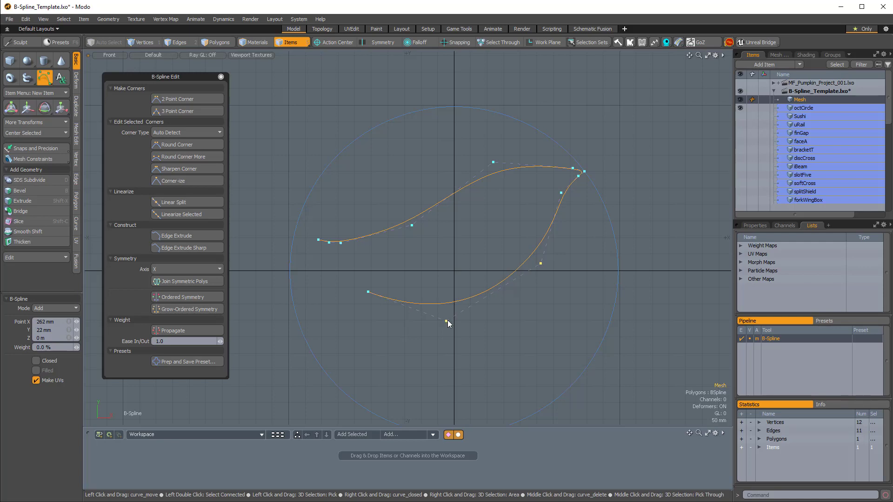
drag(447, 323, 455, 324)
click(564, 191)
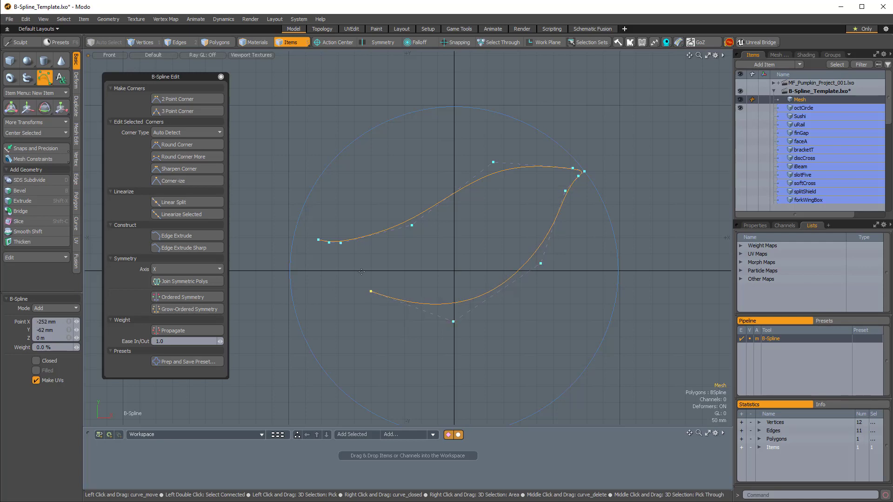
Step: Extend the B-spline with three points toward its start, ending at about X -390 mm, Y 62 mm
click(343, 258)
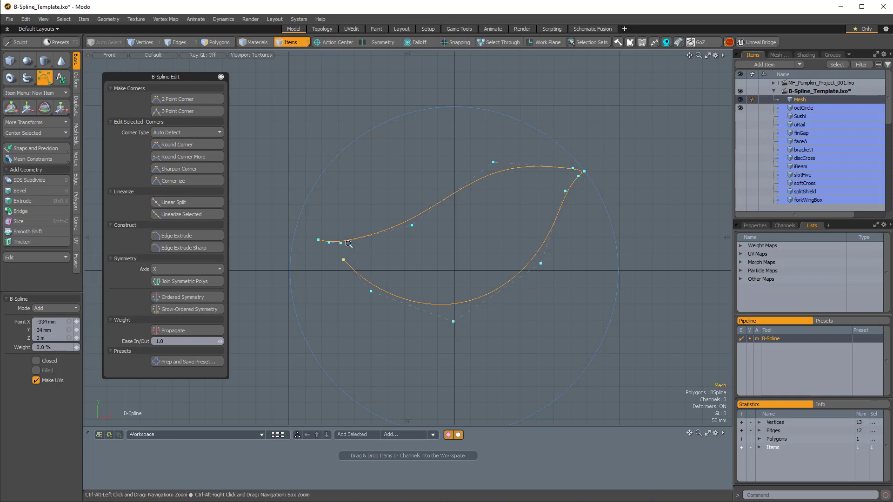
scroll(374, 267, up, 3)
click(374, 268)
click(358, 262)
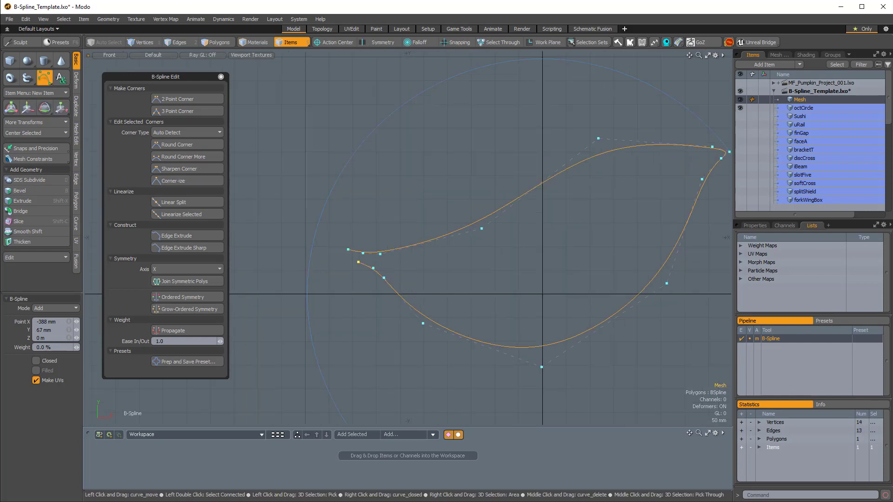
drag(356, 262, 357, 264)
Step: Turn the open B-spline into a closed curve
mouse_move(460, 279)
ctrl+alt+mouse_down()
mouse_move(390, 283)
mouse_move(462, 287)
ctrl+alt+mouse_up()
alt+shift+drag(451, 287, 408, 286)
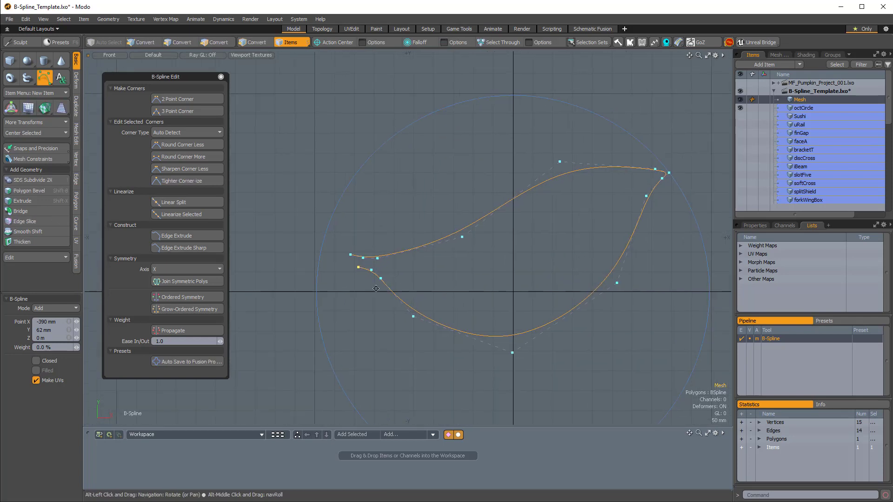
click(36, 361)
click(36, 361)
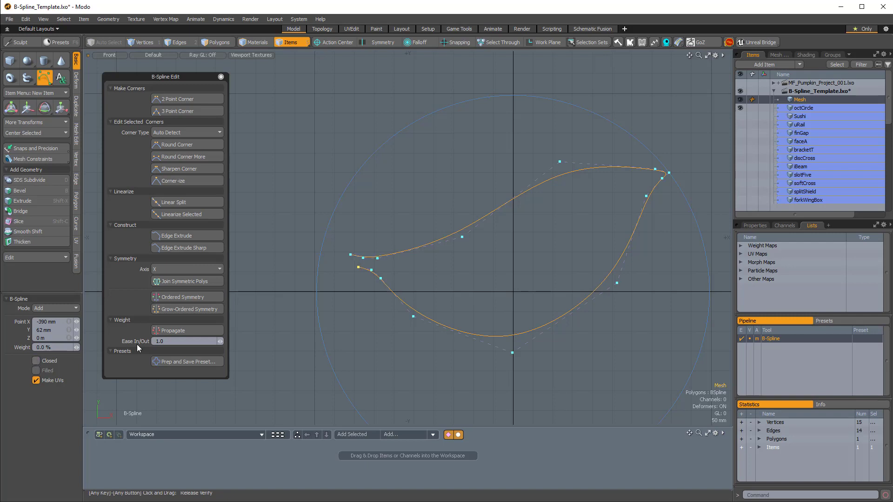
scroll(349, 256, up, 2)
right_click(351, 253)
ctrl+alt+drag(382, 261, 343, 281)
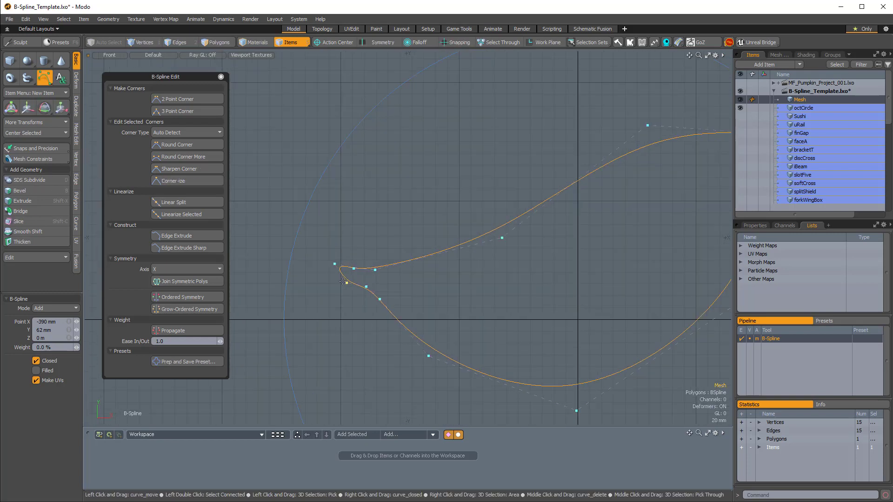
Step: Add a point at about X -413 mm, Y 65 mm to the left tip and adjust the neighbouring lower point
click(335, 278)
mouse_move(334, 267)
mouse_down()
mouse_move(342, 267)
mouse_move(319, 284)
mouse_move(340, 284)
mouse_up()
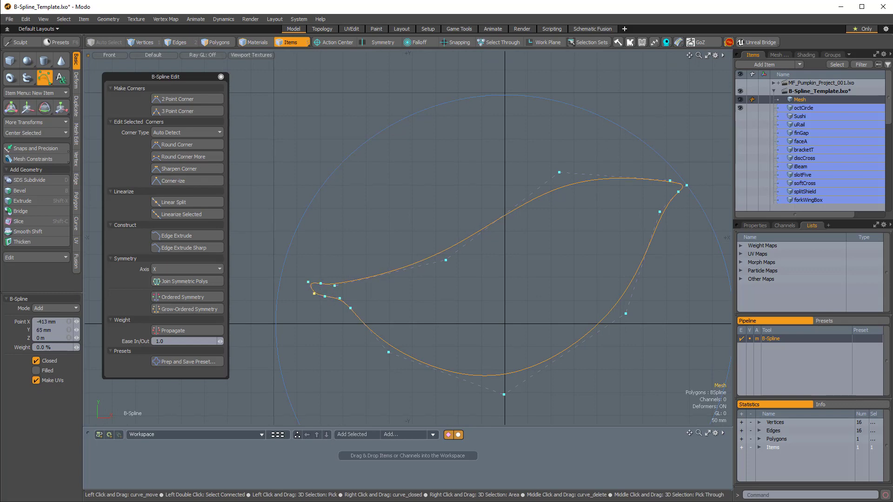
drag(339, 300, 336, 302)
Step: Round the upper edge with an extra point near its crest, and adjust the points around the right tip and right side
scroll(348, 310, down, 2)
drag(415, 275, 411, 279)
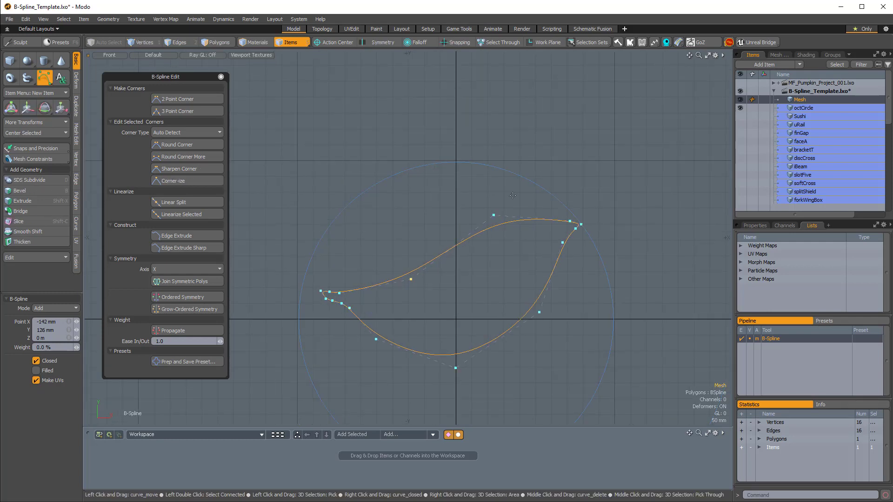
drag(490, 217, 474, 216)
click(529, 206)
ctrl+alt+drag(557, 224, 575, 218)
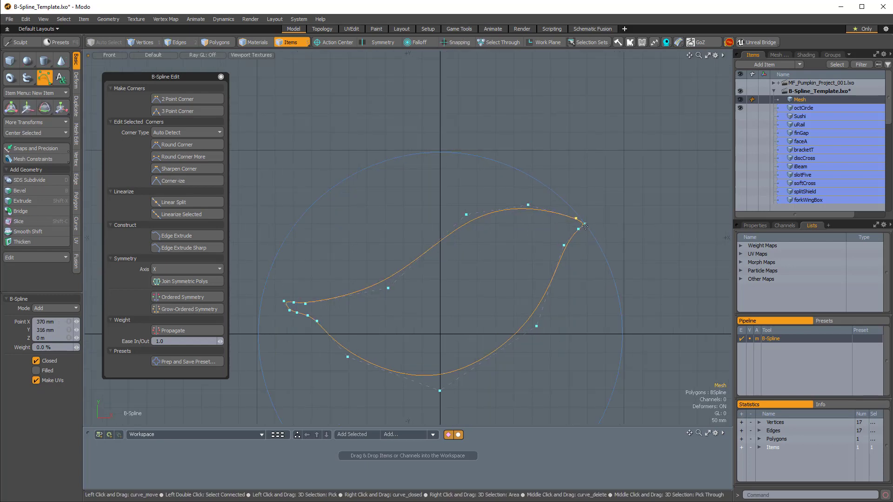
click(564, 247)
ctrl+alt+drag(565, 267, 542, 320)
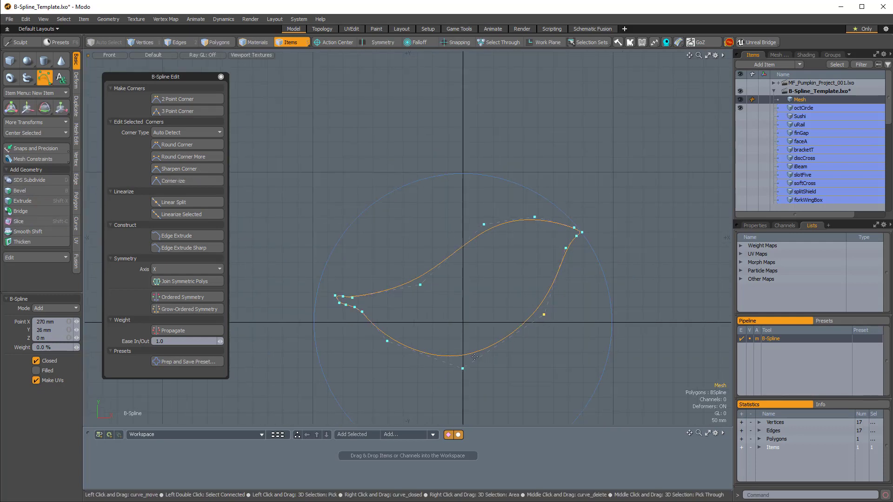
Step: Round out the belly of the profile by adding one lower point and repositioning its neighbours
drag(462, 368, 496, 363)
drag(438, 352, 439, 359)
drag(544, 316, 555, 306)
drag(496, 364, 504, 354)
click(440, 360)
drag(388, 341, 385, 341)
Step: Tighten the left tip by repositioning its points, placing the upper one at about X -401 mm, Y 79 mm
scroll(395, 325, down, 1)
alt+drag(355, 296, 390, 288)
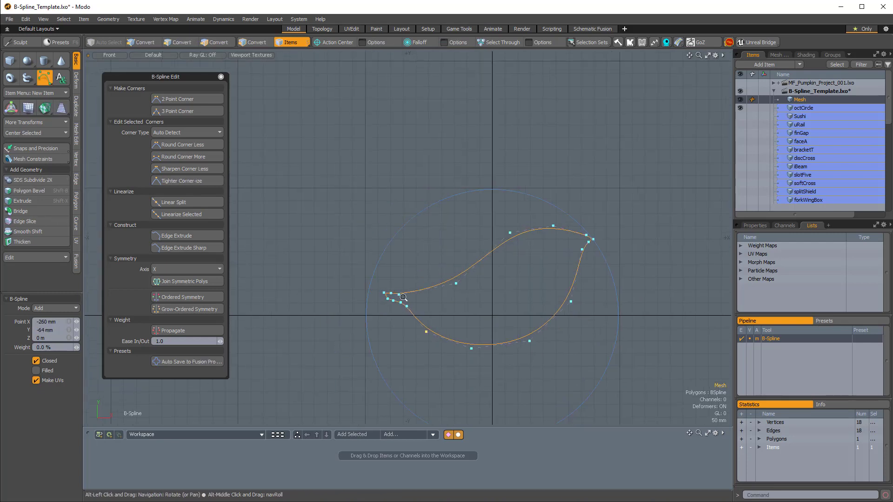
scroll(389, 289, up, 3)
click(377, 294)
click(389, 295)
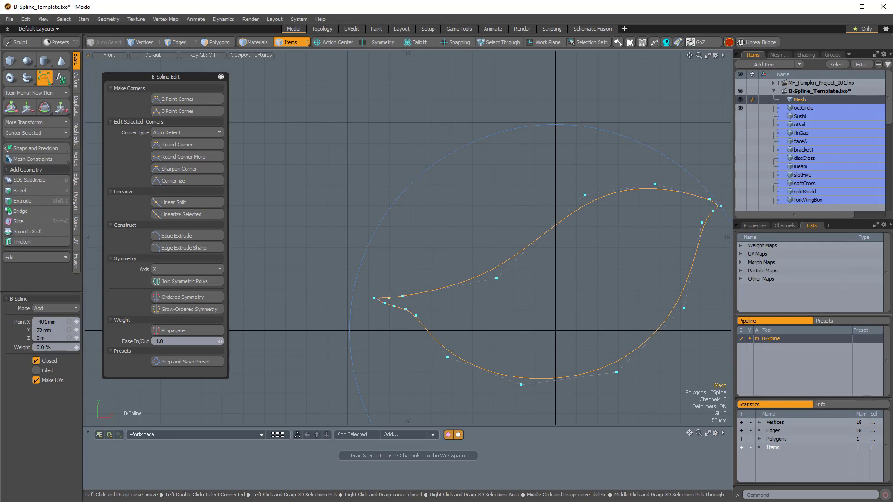
scroll(384, 302, up, 3)
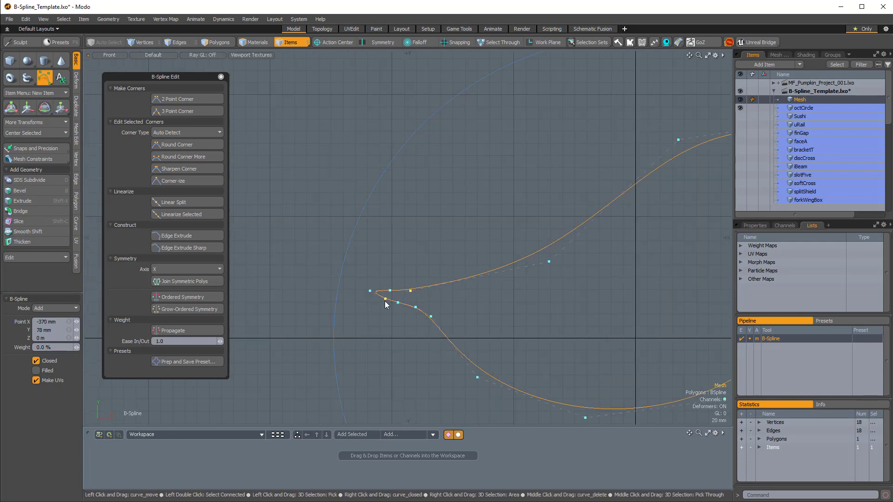
Step: Remove surplus points below the left tip, extend the tip to about X -443 mm, Y 84 mm, and finish the B-spline
click(384, 302)
mouse_move(415, 307)
mouse_down()
mouse_move(396, 301)
mouse_move(402, 301)
mouse_up()
click(429, 319)
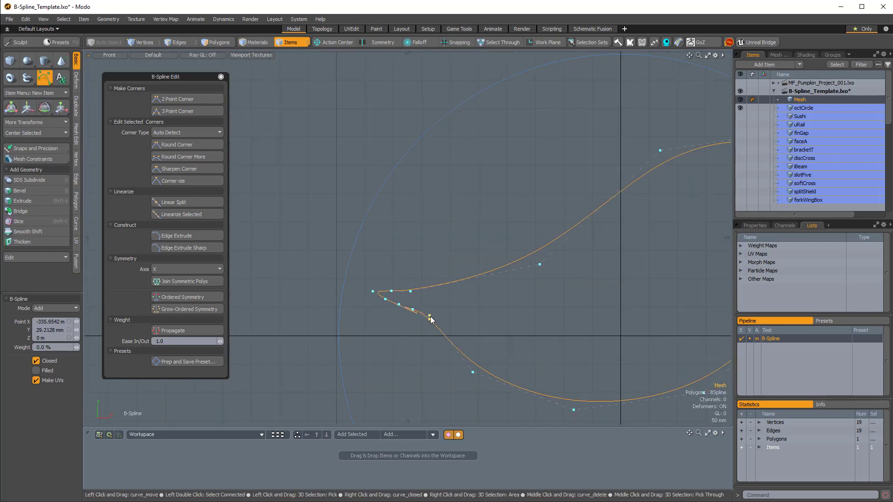
middle_click(413, 309)
mouse_move(414, 309)
mouse_down()
mouse_move(404, 305)
mouse_move(427, 318)
mouse_up()
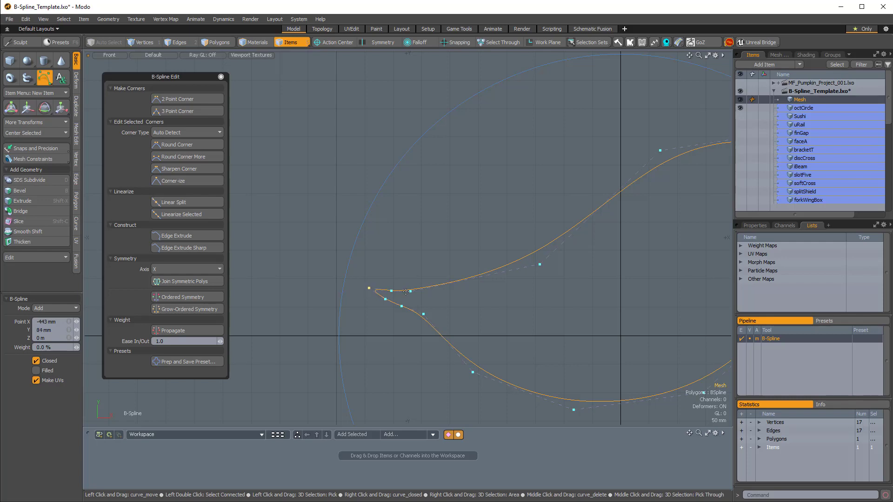
drag(410, 292, 410, 294)
mouse_move(525, 283)
ctrl+alt+mouse_down()
mouse_move(478, 281)
mouse_move(511, 272)
mouse_move(500, 270)
mouse_move(530, 274)
ctrl+alt+mouse_up()
alt+shift+drag(539, 277, 461, 271)
alt+shift+drag(460, 269, 484, 278)
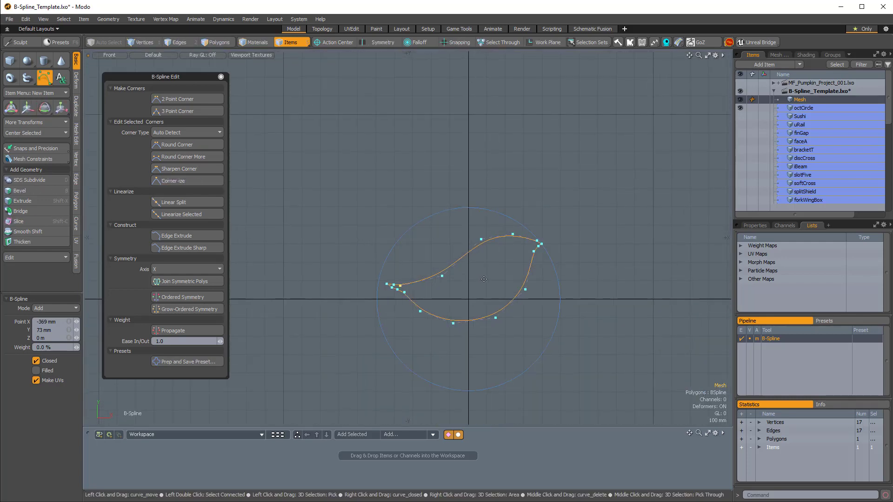
key(space)
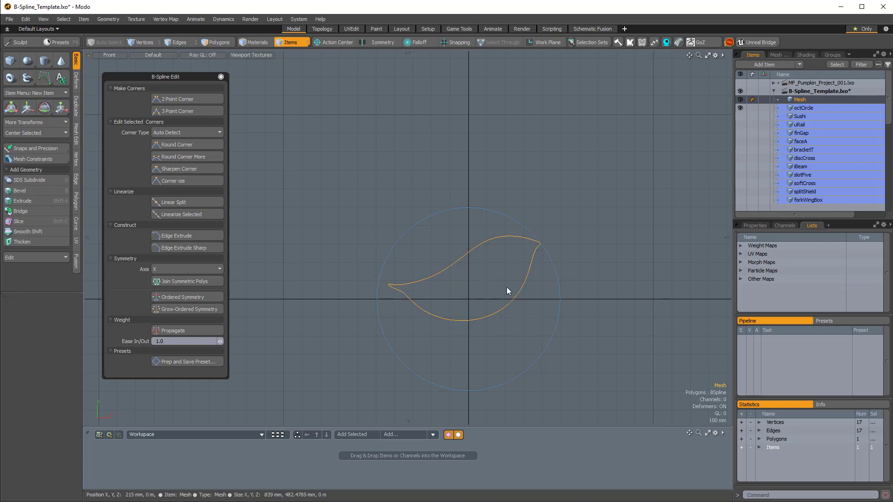
Step: In Polygons mode, center the B-spline profile on the origin
ctrl+alt+drag(510, 284, 530, 309)
key(3)
key(ctrl+b)
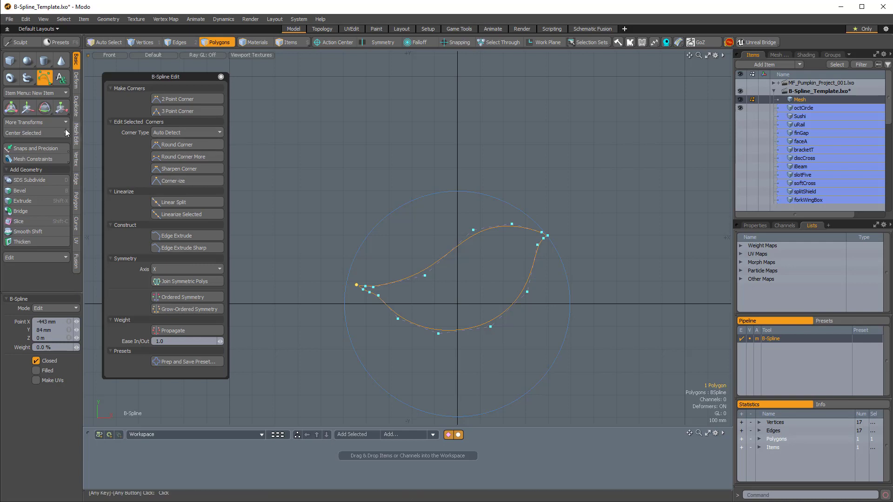
click(37, 134)
click(37, 141)
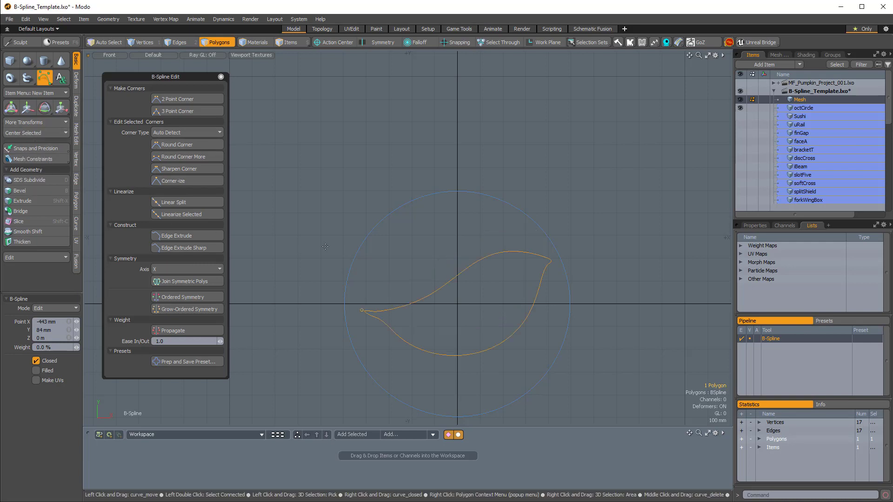
Step: Switch the viewport to Perspective and select all vertices of the B-spline profile
scroll(559, 250, down, 2)
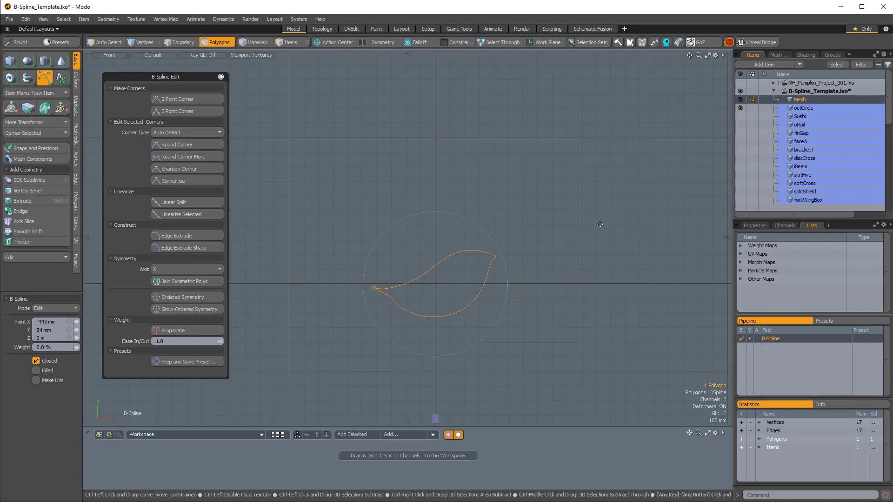
key(ctrl+space)
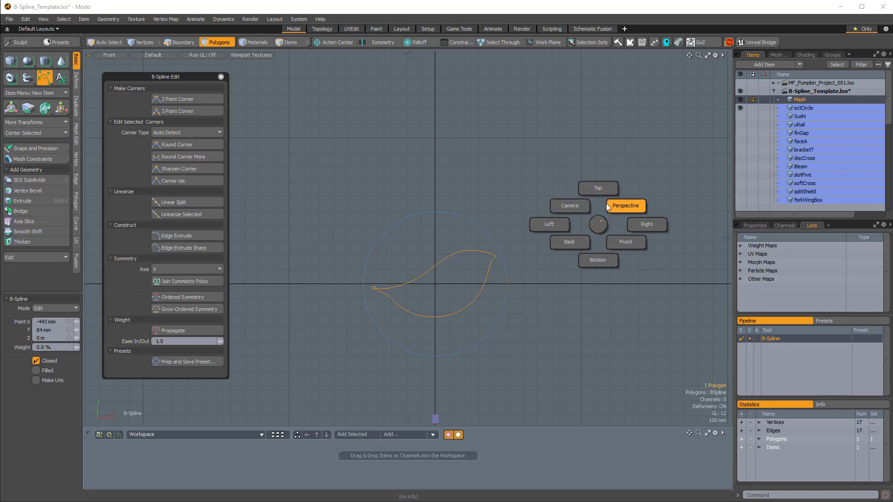
click(645, 191)
alt+drag(646, 190, 512, 299)
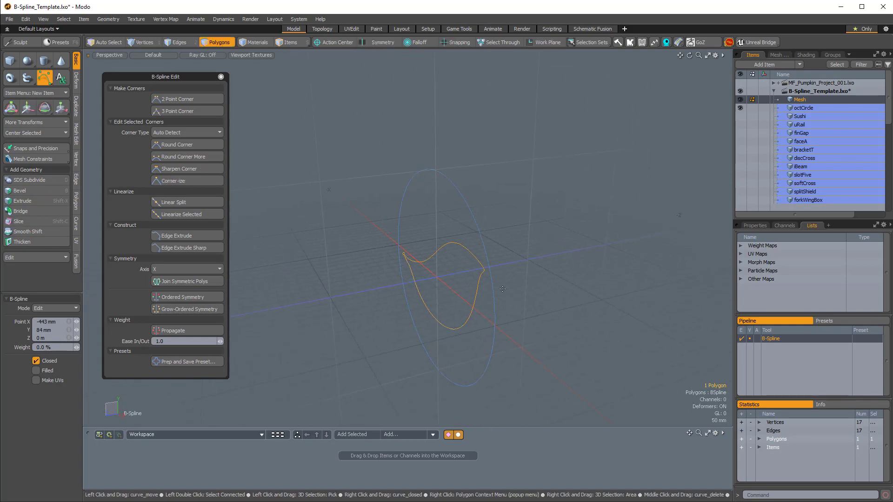
key(1)
mouse_move(548, 225)
right_down()
mouse_move(334, 259)
mouse_move(552, 303)
right_up()
mouse_move(570, 289)
alt+mouse_down()
mouse_move(542, 307)
mouse_move(583, 204)
alt+mouse_up()
Step: Set the Z position of the selected vertices to 0 m, then clear the vertex selection
click(116, 19)
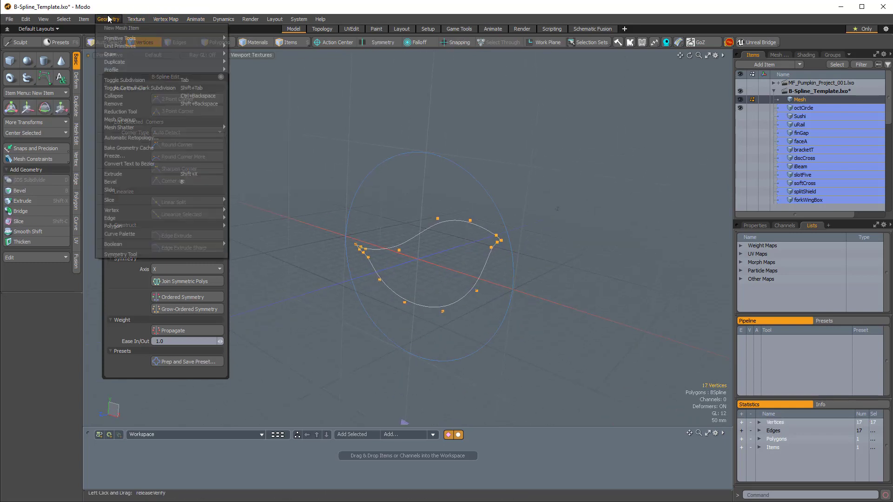
mouse_move(116, 223)
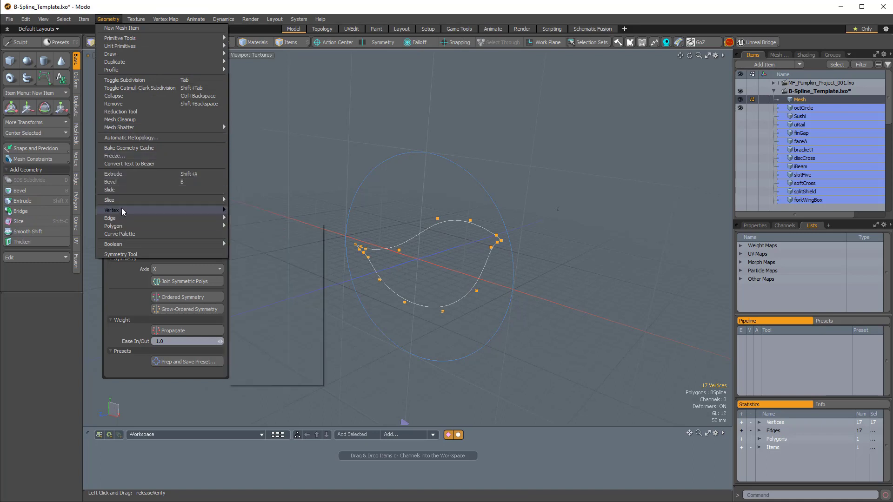
click(250, 237)
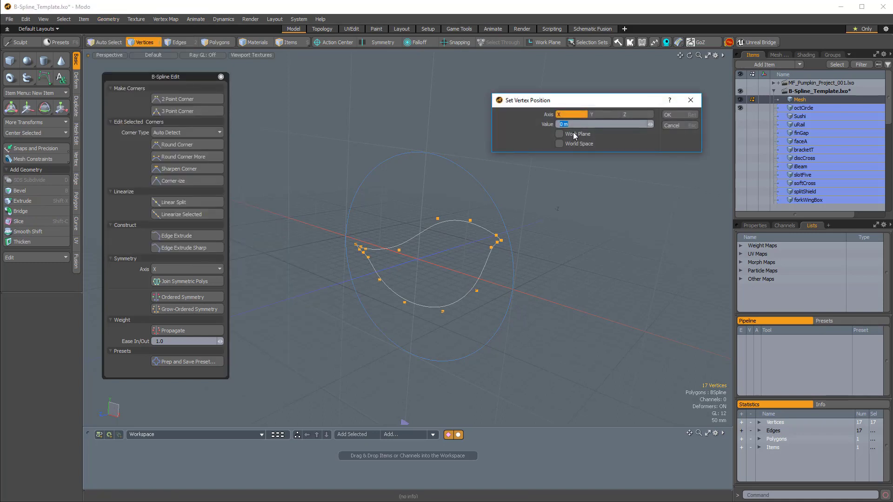
click(635, 115)
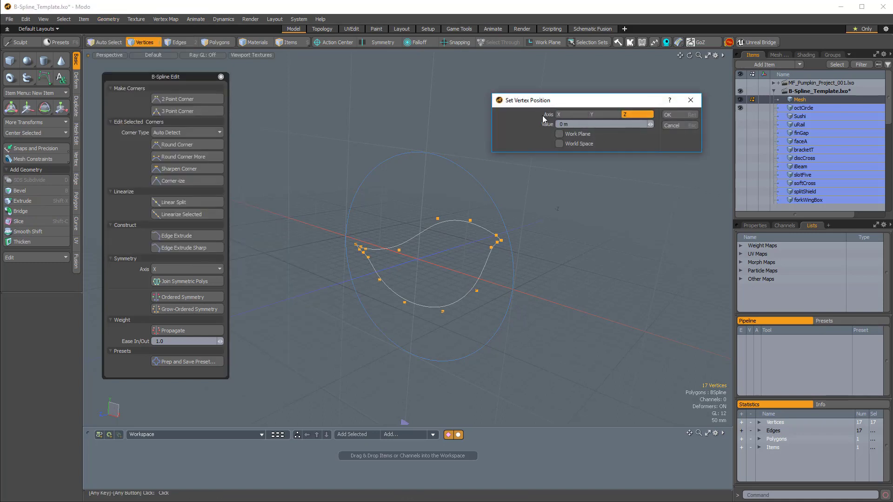
click(668, 115)
alt+drag(564, 238, 616, 225)
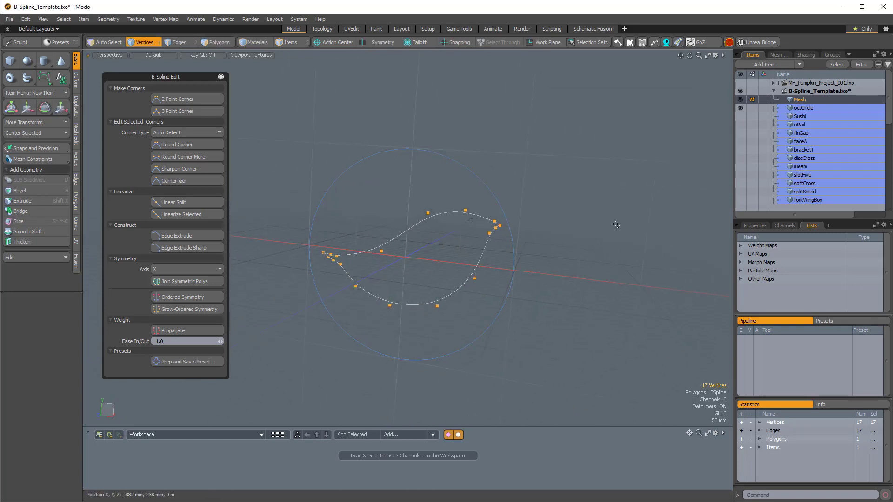
alt+drag(533, 283, 581, 270)
click(549, 290)
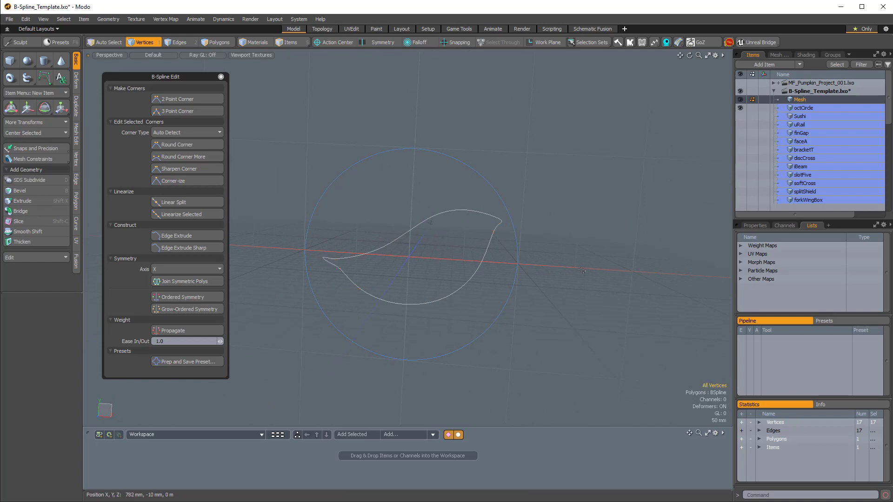
Step: Hide the octCircle item so only the new profile is shown
alt+drag(436, 314, 535, 250)
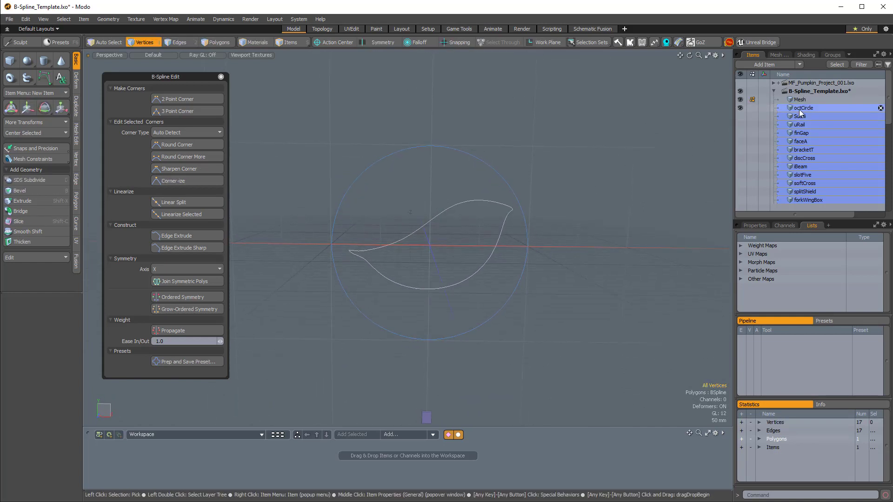
click(740, 109)
alt+drag(520, 243, 539, 232)
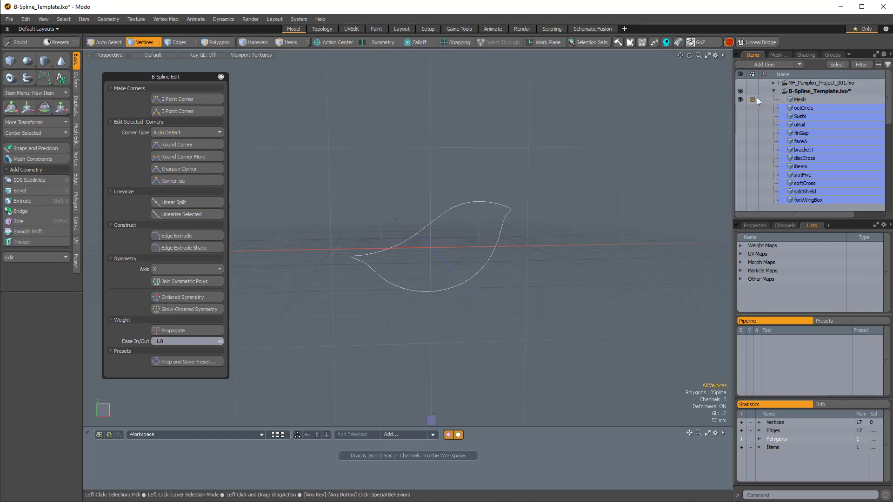
Step: Rename the new mesh item Pumpkin_Eye_A
click(802, 100)
double_click(801, 100)
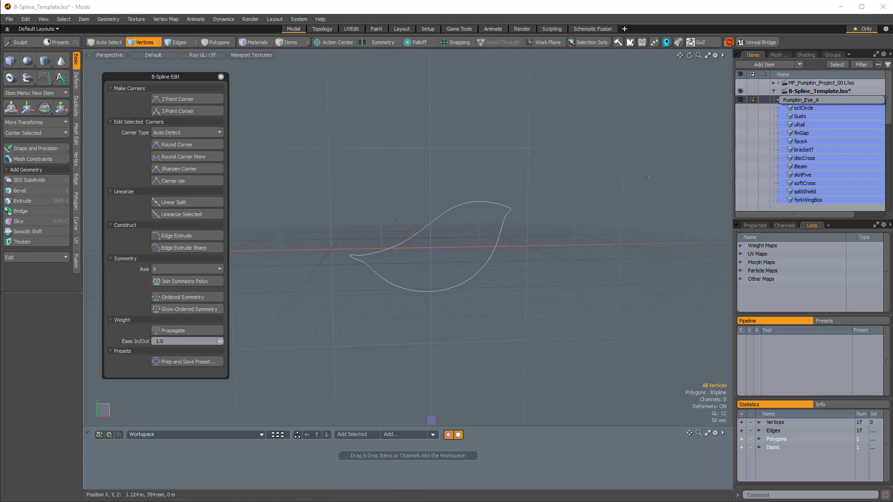
key(Return)
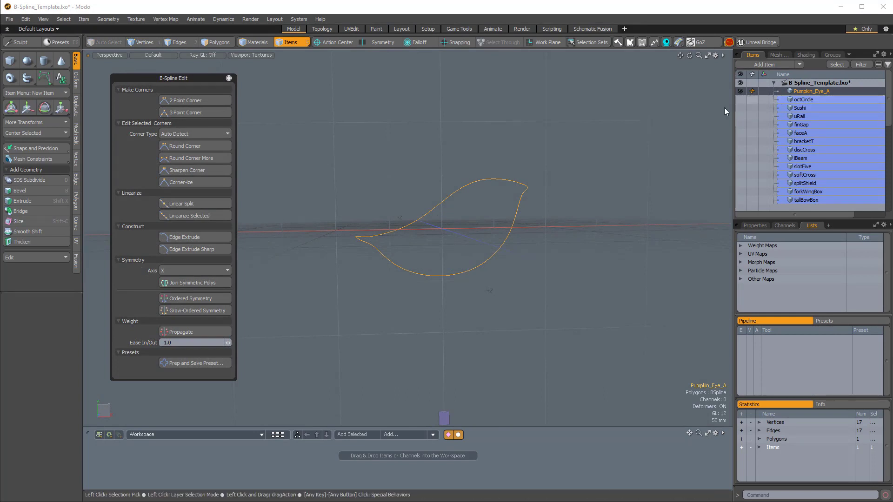
Step: Start saving the profile as a preset and browse to Documents > Luxology > Content > Assets > Meshes > Ed_Meshes > Ed_Profiles > Ed_Pumpkin_Profiles
click(191, 362)
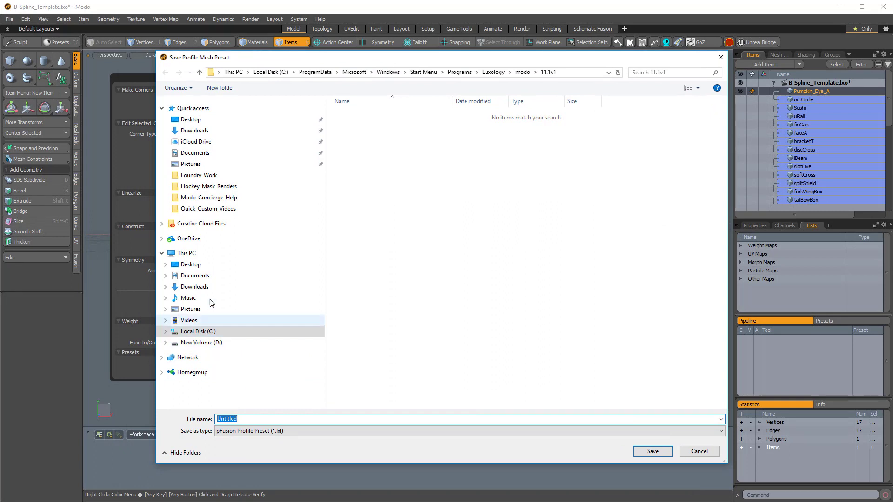
click(198, 277)
double_click(352, 170)
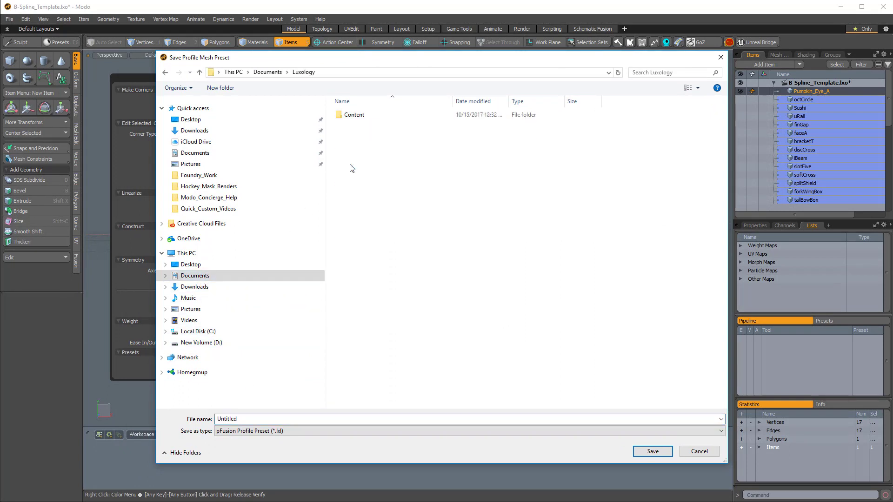
double_click(354, 115)
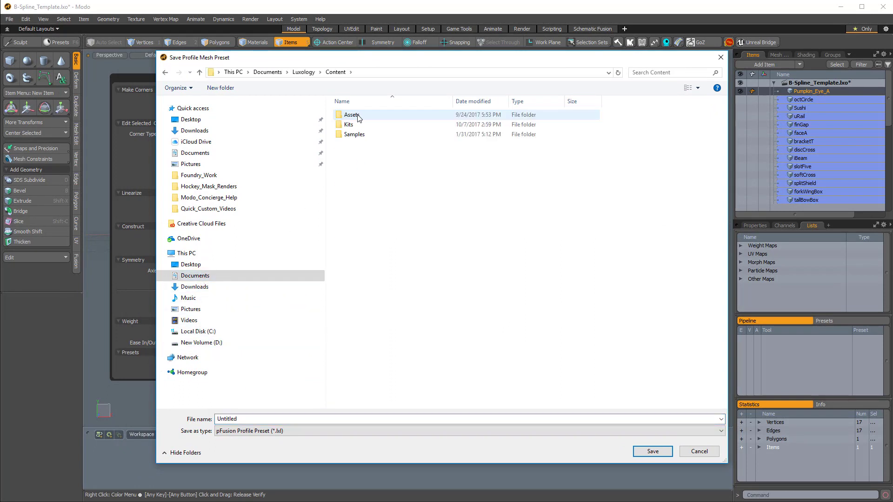
double_click(352, 115)
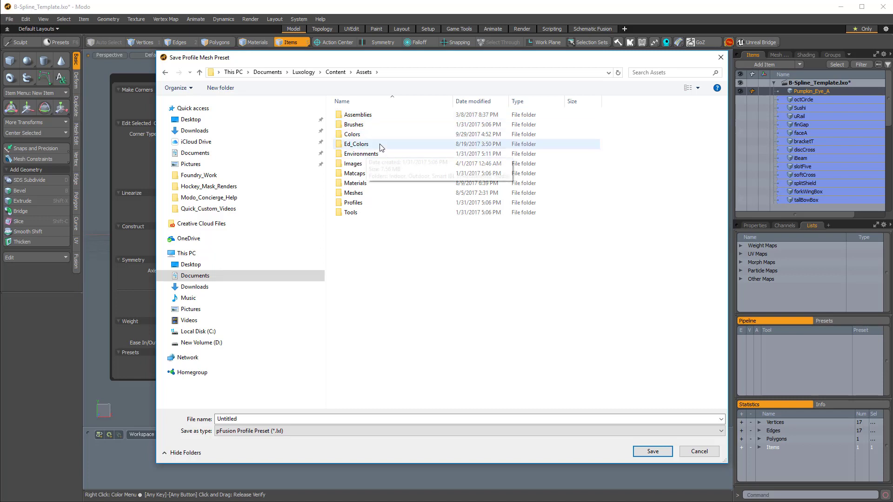
double_click(354, 193)
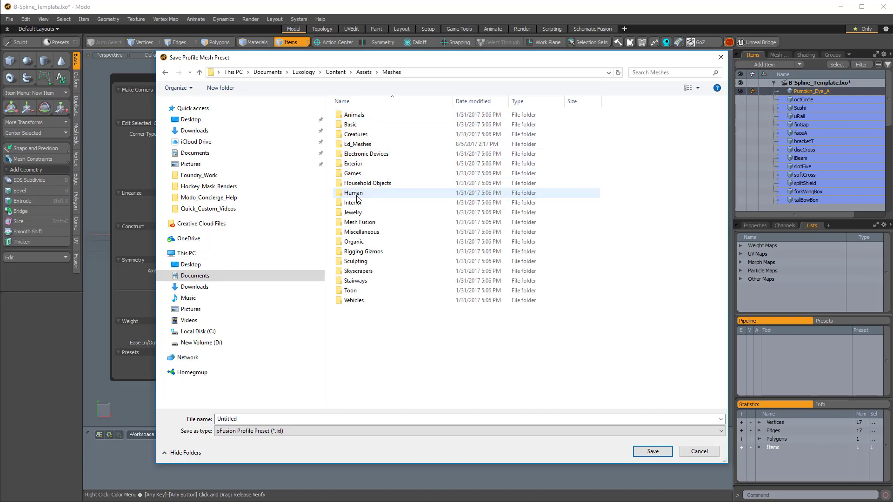
double_click(358, 145)
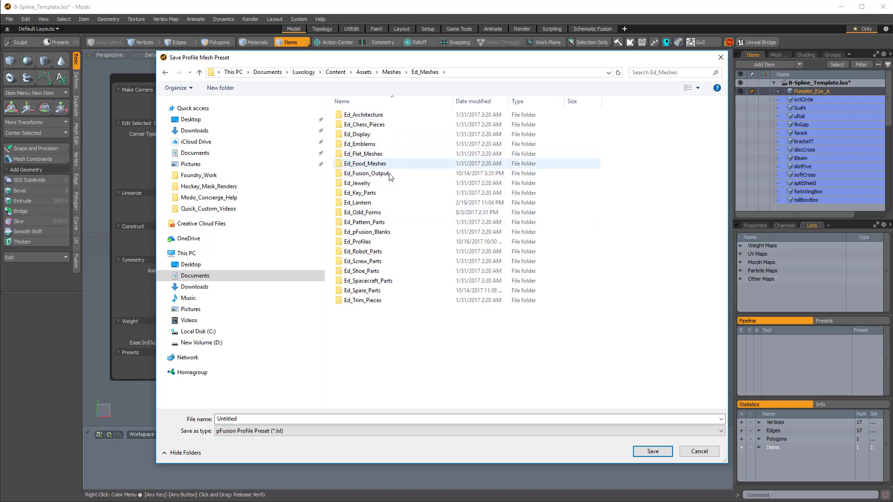
double_click(364, 243)
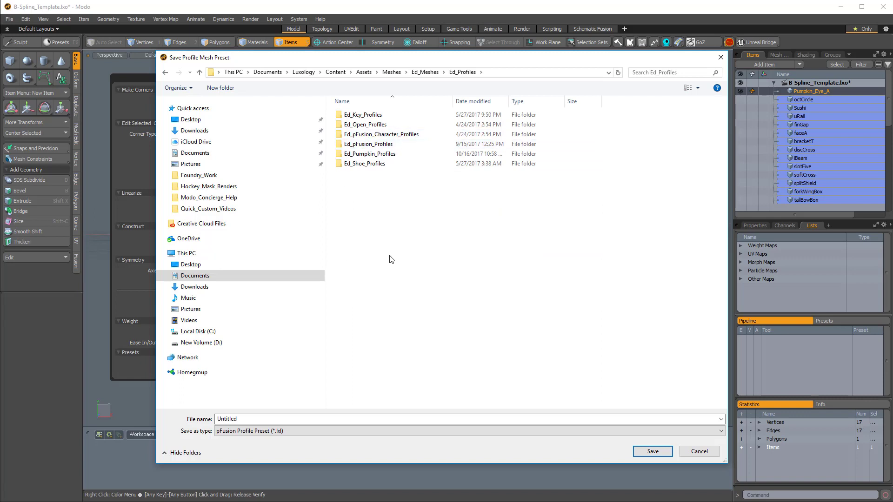
double_click(374, 155)
Step: Save the pFusion profile preset as Pumpkin_Eye_A_001, then close the Render window
click(262, 418)
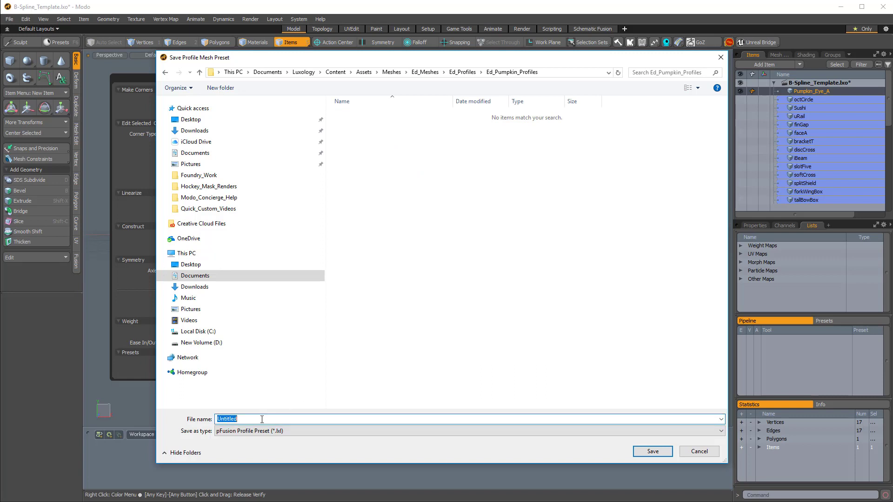
text(Pumpkin_Eye_A_001)
click(656, 454)
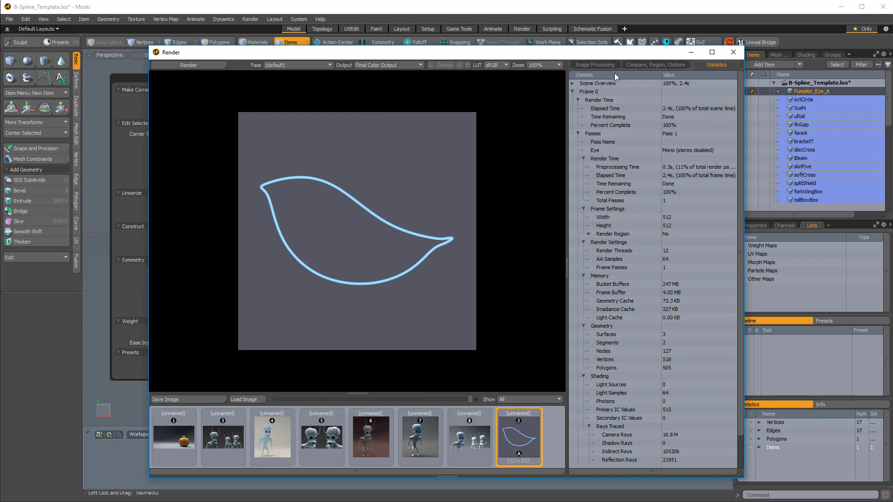
click(733, 52)
click(533, 248)
mouse_move(533, 247)
alt+mouse_down()
mouse_move(566, 243)
mouse_move(547, 255)
alt+mouse_up()
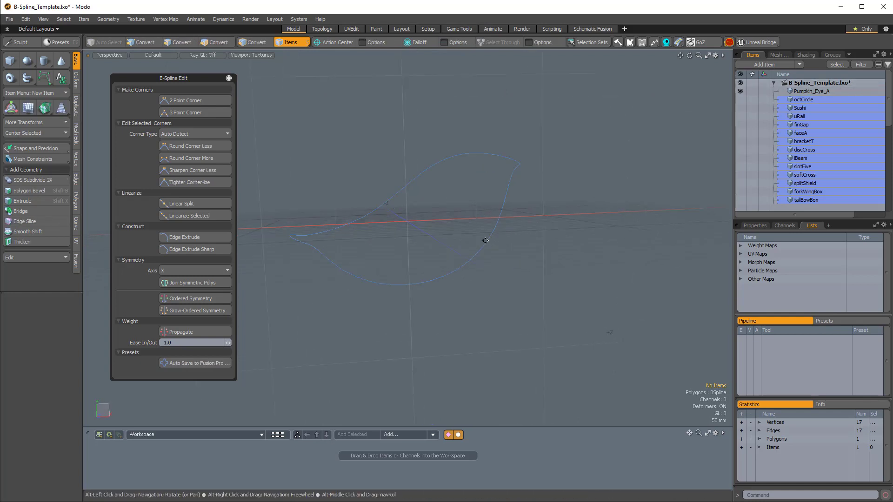
mouse_move(388, 246)
alt+mouse_down()
mouse_move(395, 249)
mouse_move(384, 228)
alt+mouse_up()
alt+drag(537, 198, 469, 230)
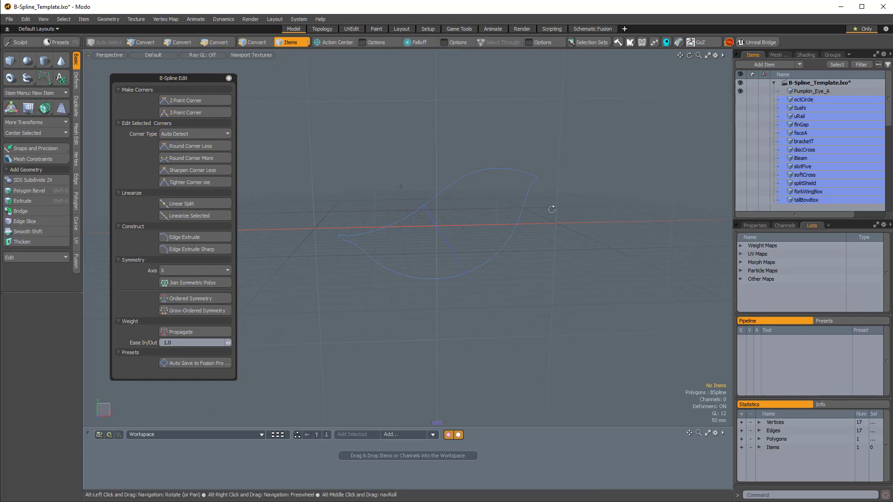
alt+shift+drag(552, 209, 564, 203)
mouse_move(559, 234)
alt+shift+mouse_down()
mouse_move(540, 248)
mouse_move(592, 229)
mouse_move(557, 225)
alt+shift+mouse_up()
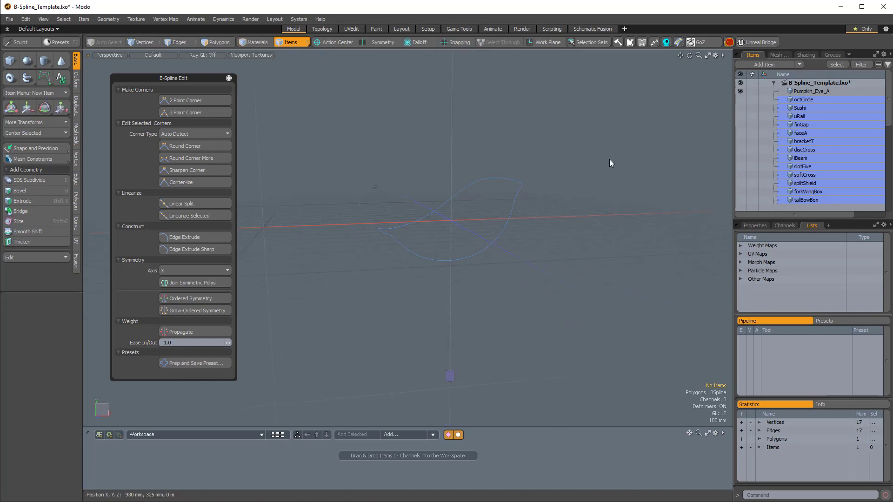
alt+shift+drag(538, 189, 534, 191)
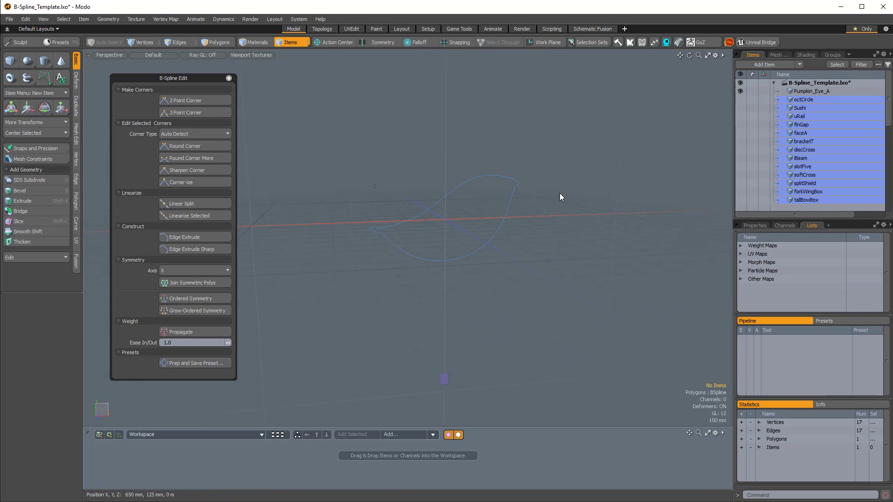
Step: Look up the saved Pumpkin Eye A 001 preset in the preset browser under Ed_Profiles > Ed_Pumpkin_Profiles, then close the browser
key(F6)
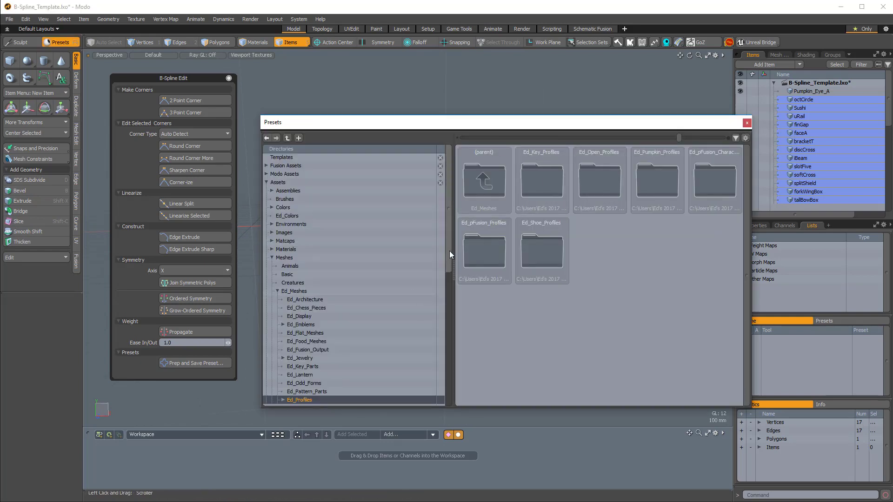
scroll(449, 265, down, 3)
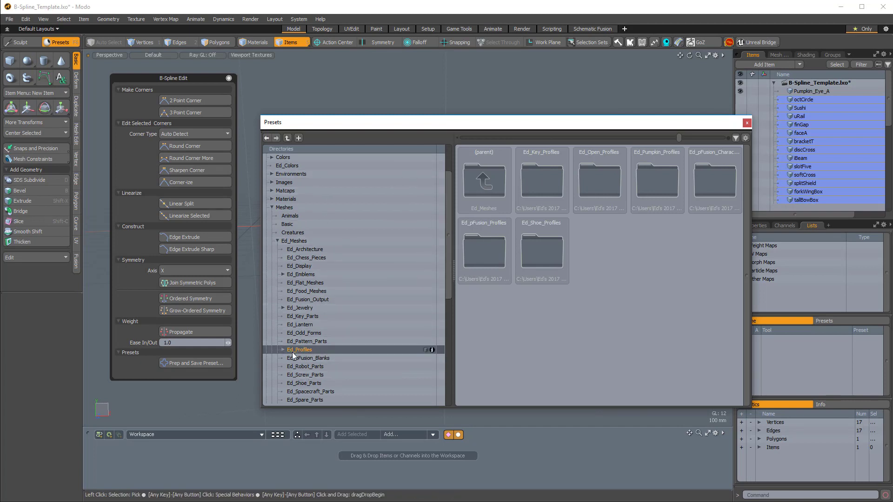
click(304, 342)
click(304, 348)
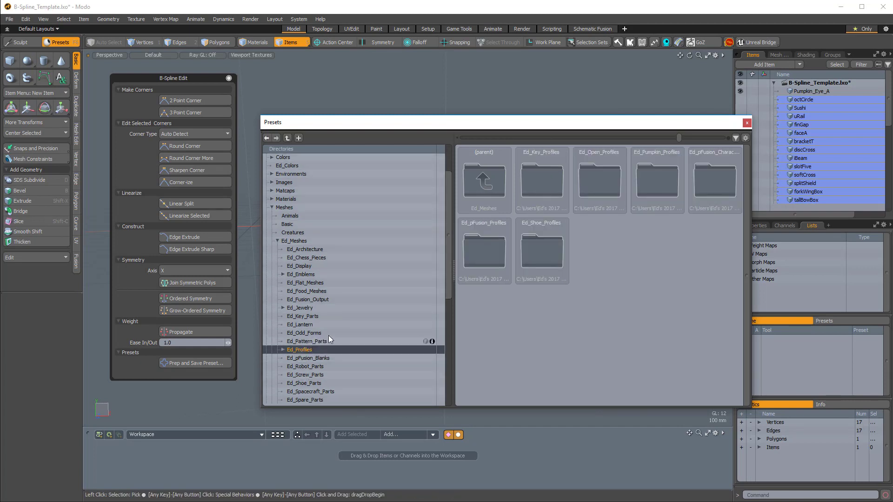
click(651, 175)
double_click(657, 174)
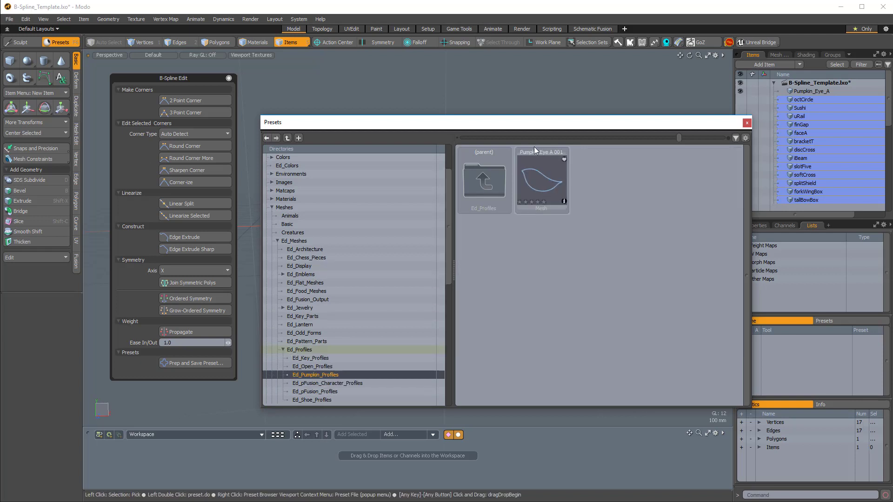
click(544, 177)
drag(576, 124, 508, 114)
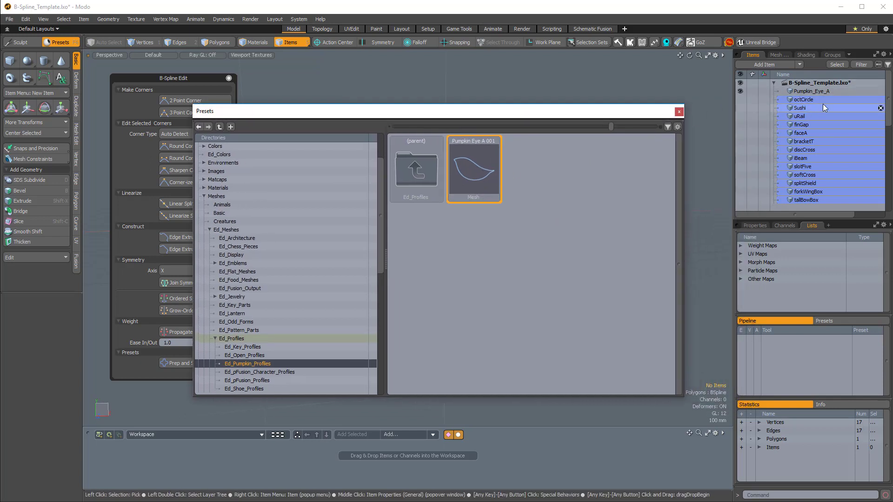
click(523, 218)
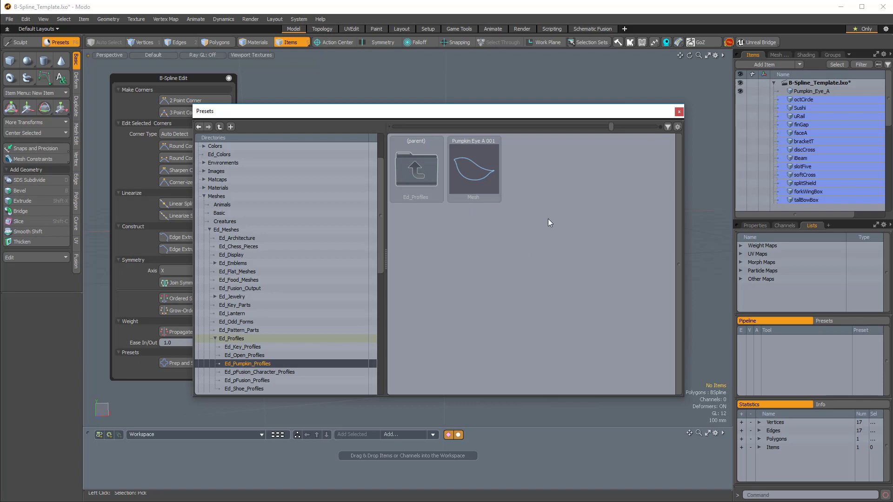
click(477, 161)
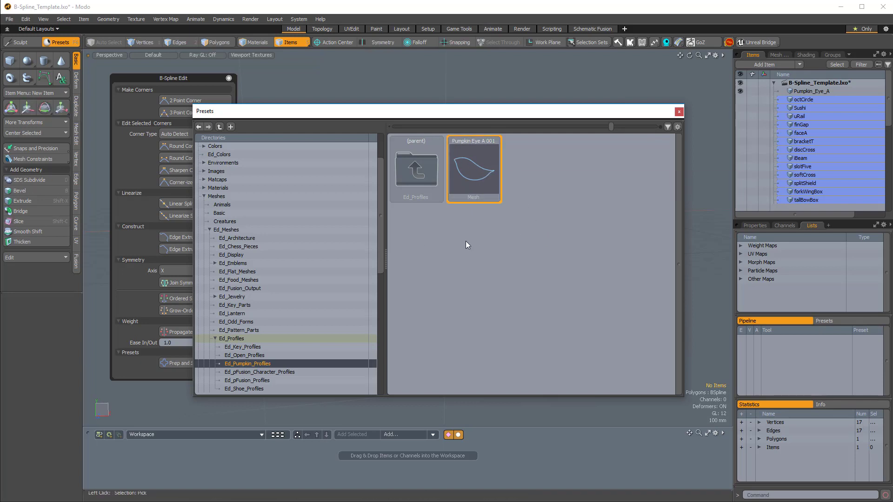
click(475, 173)
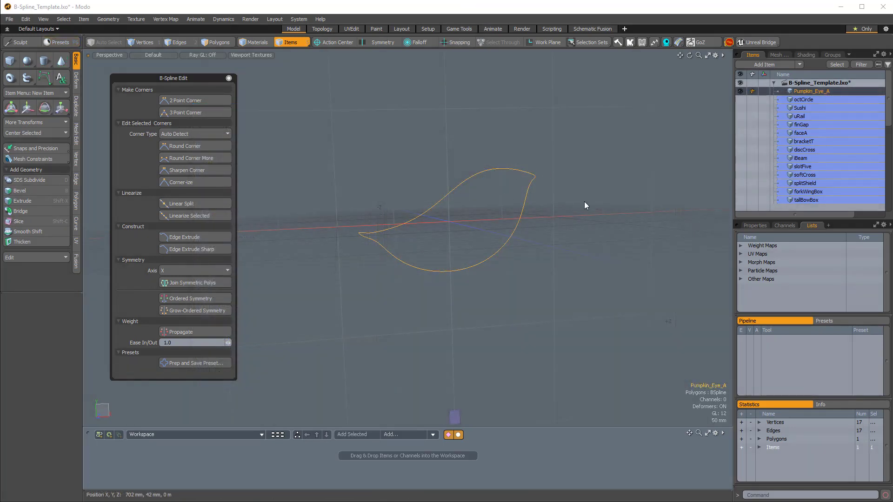
Step: Move the empty mesh item to the top of the item list and rename it Pumpkin_Mouth_A
alt+drag(567, 212, 581, 213)
click(626, 196)
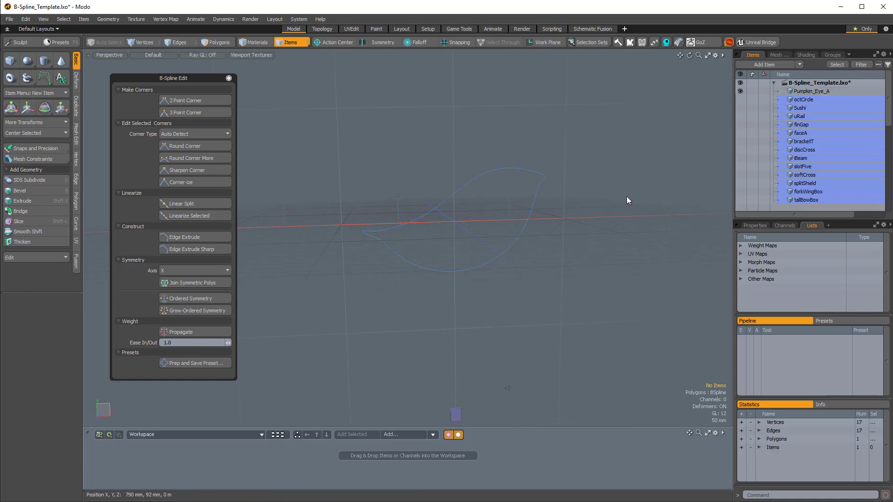
scroll(847, 125, down, 5)
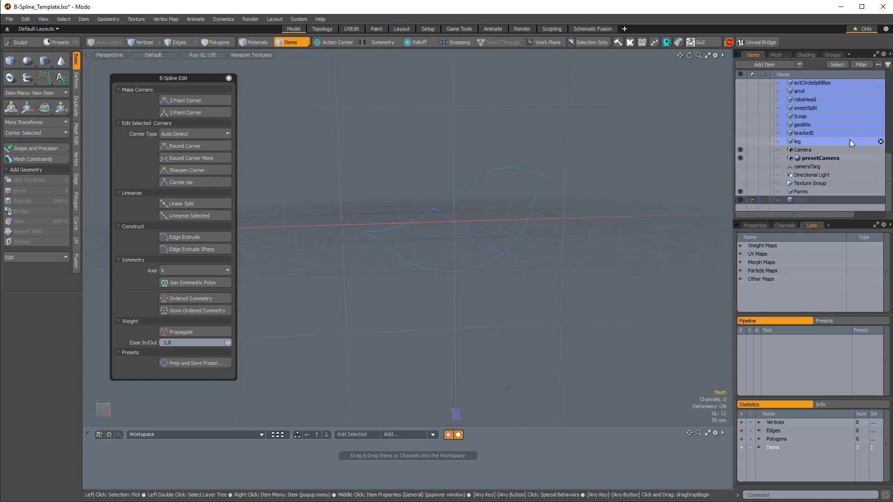
click(799, 199)
drag(802, 199, 806, 84)
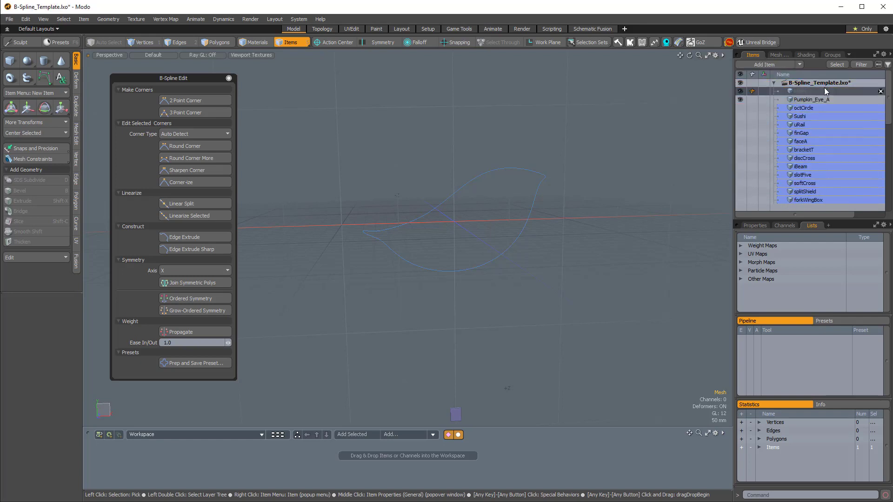
double_click(809, 90)
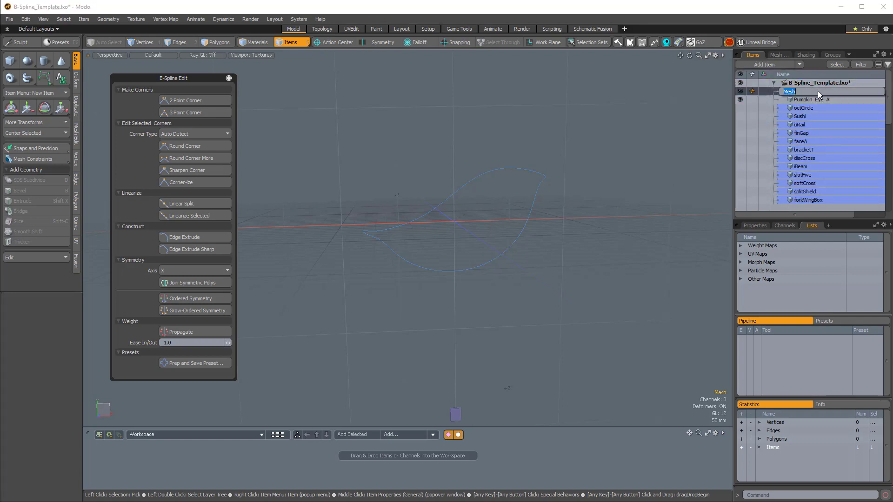
text(Pumpkin_Mouth_A)
key(Return)
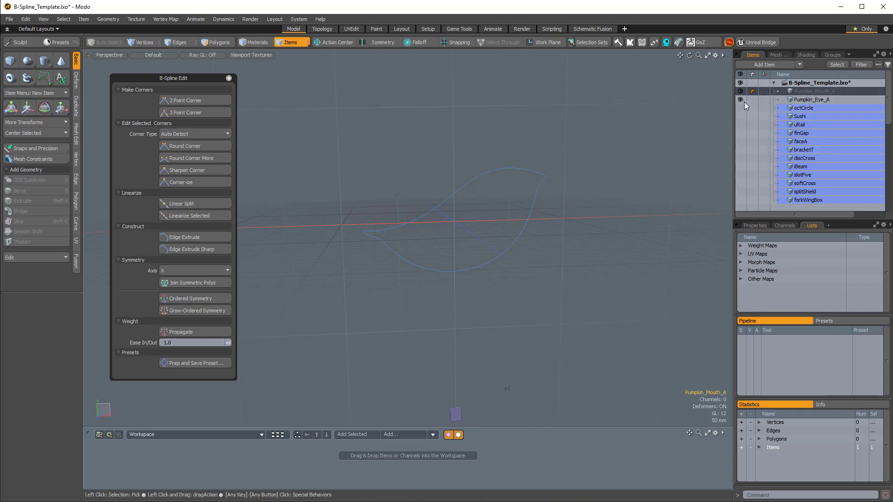
Step: Hide the Pumpkin_Eye_A item and show the octCircle item as a size guide
click(740, 99)
click(739, 108)
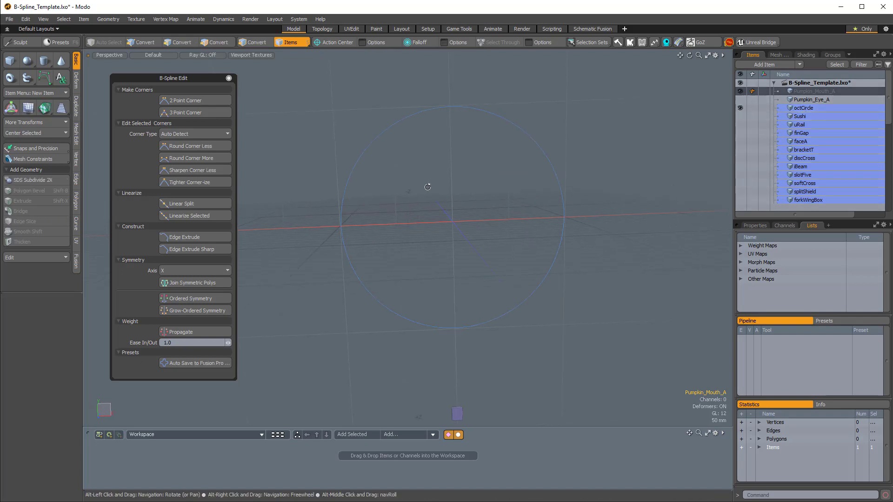
alt+drag(426, 185, 472, 190)
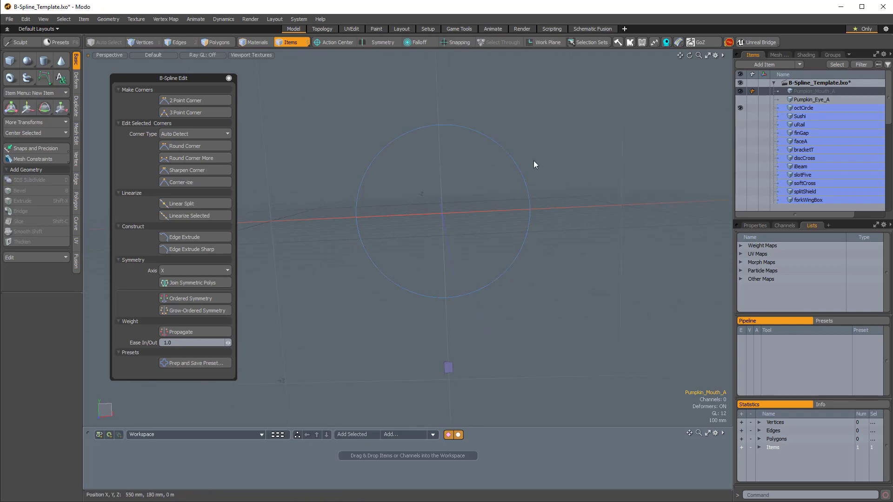
alt+drag(370, 143, 362, 215)
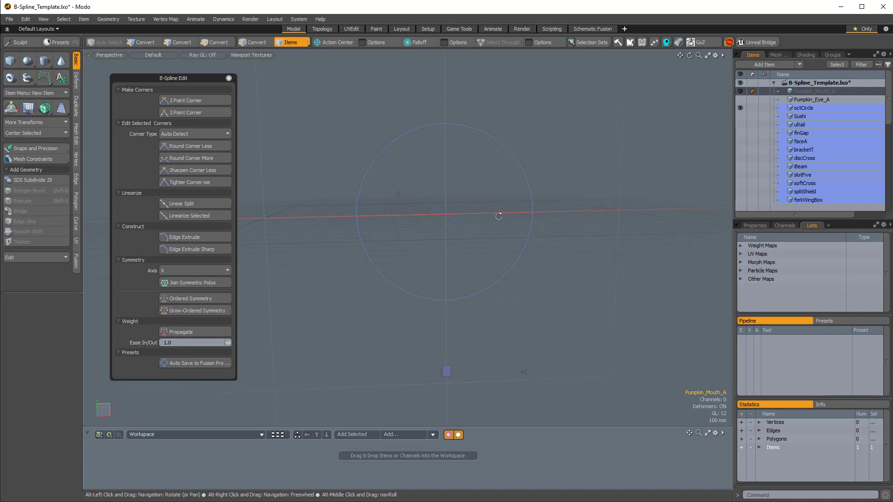
alt+drag(499, 216, 559, 221)
alt+drag(517, 203, 544, 225)
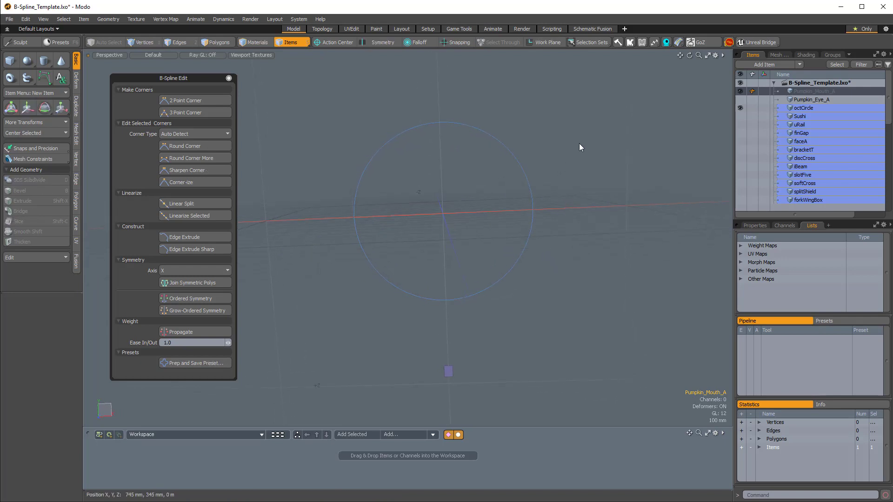
Step: Switch the viewport to the Front view, centred on the guide circle
key(ctrl+space)
click(618, 169)
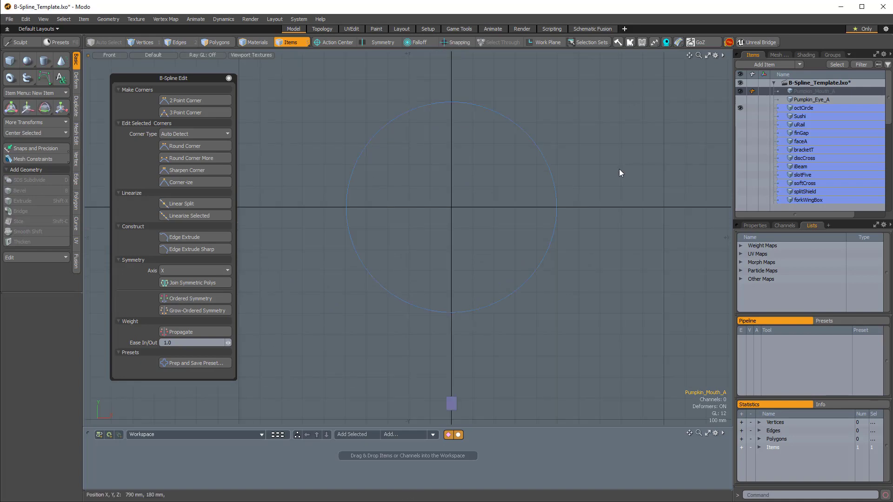
scroll(618, 168, up, 3)
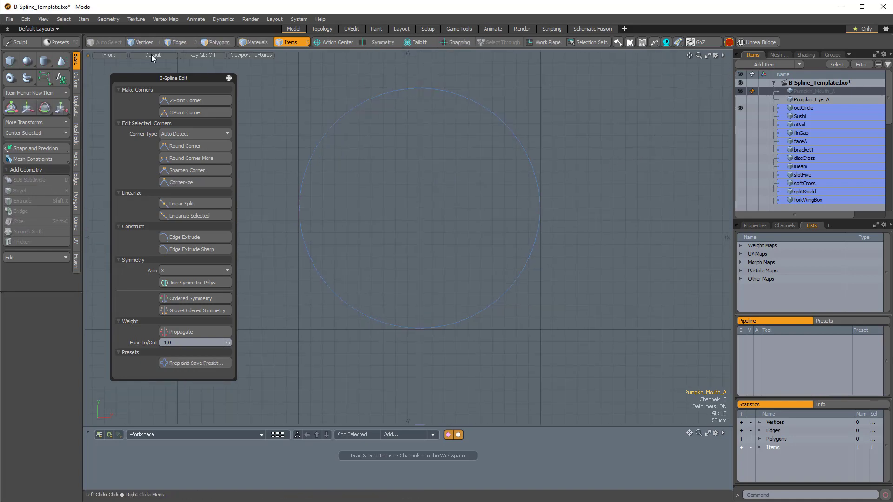
Step: Start a B-spline and place the mouth's upper edge points from the vertical centre line out to about X 540 mm, Y 134 mm
click(44, 77)
scroll(460, 205, up, 3)
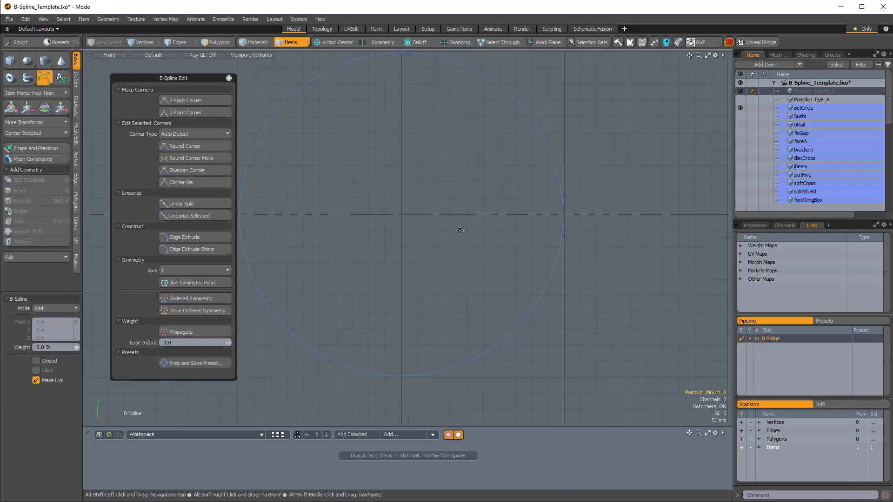
click(403, 186)
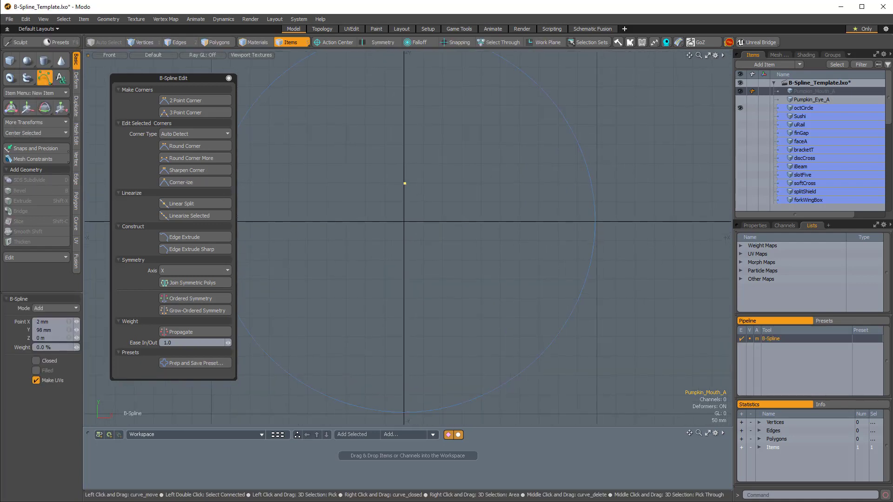
click(452, 188)
drag(402, 185, 449, 209)
scroll(459, 192, down, 1)
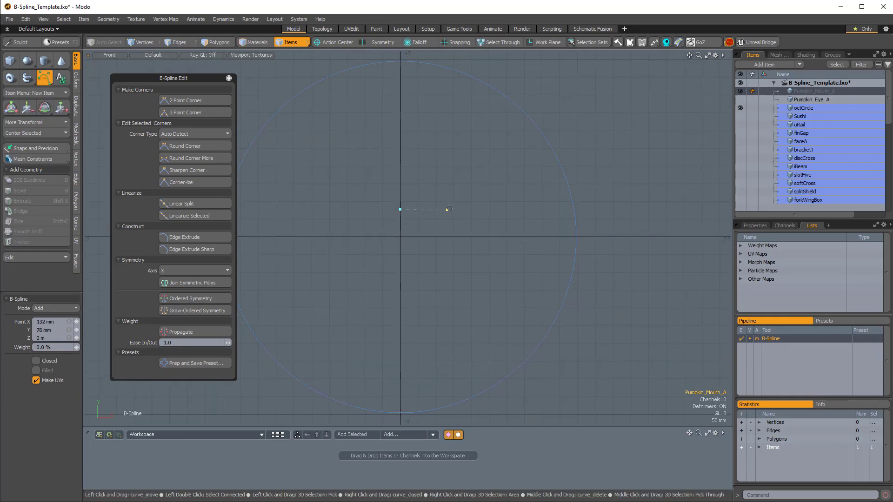
click(548, 200)
click(581, 190)
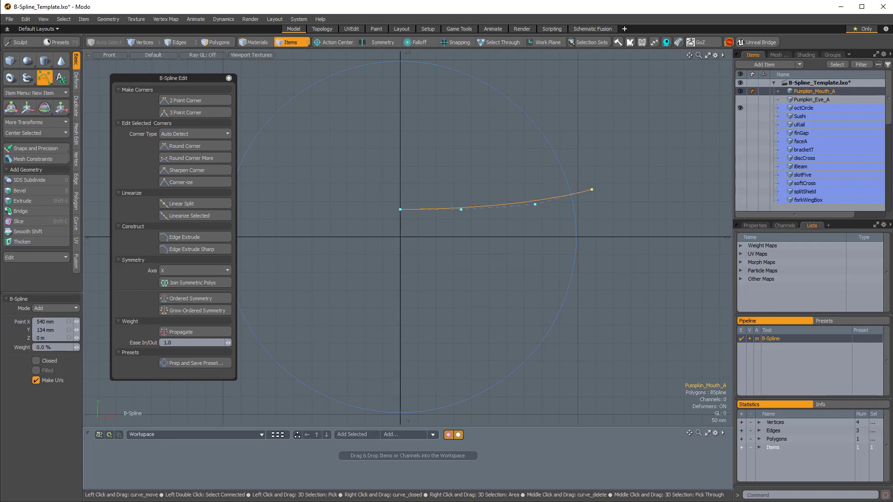
Step: Add closely spaced points around the mouth's corner and continue the lower edge back to the centre line at about Y -110 mm
click(597, 188)
click(578, 221)
click(539, 250)
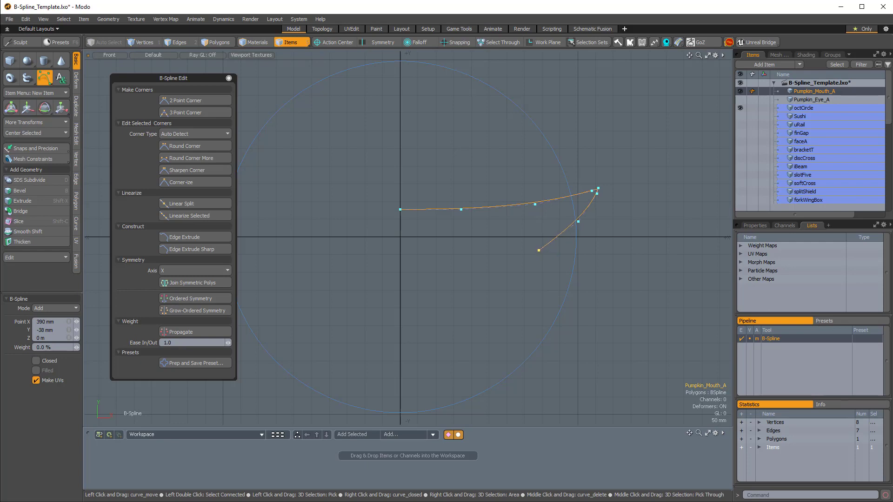
drag(501, 274, 467, 265)
click(404, 279)
drag(404, 279, 469, 274)
scroll(419, 276, down, 2)
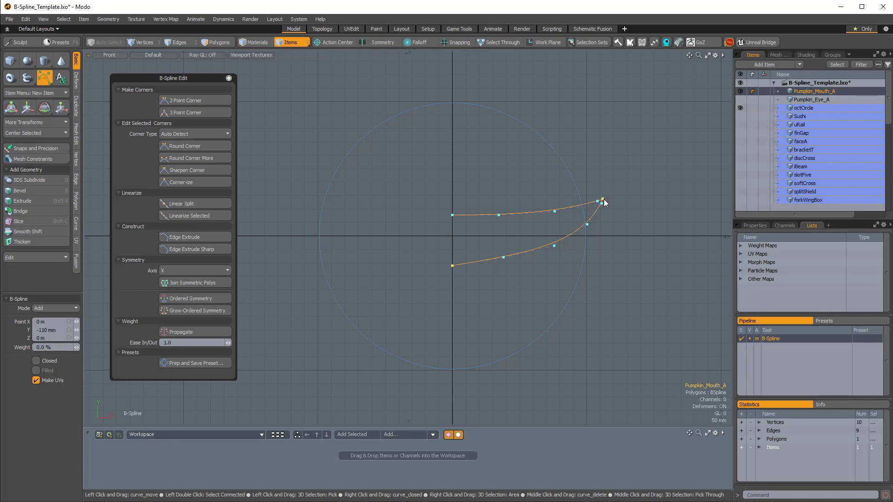
Step: Place eight rough points looping around the mouth's opposite side up to about X -234 mm, Y 60 mm, and close the curve
click(416, 267)
click(396, 265)
click(355, 249)
click(339, 214)
click(344, 179)
click(373, 156)
click(385, 174)
click(389, 220)
scroll(457, 215, up, 3)
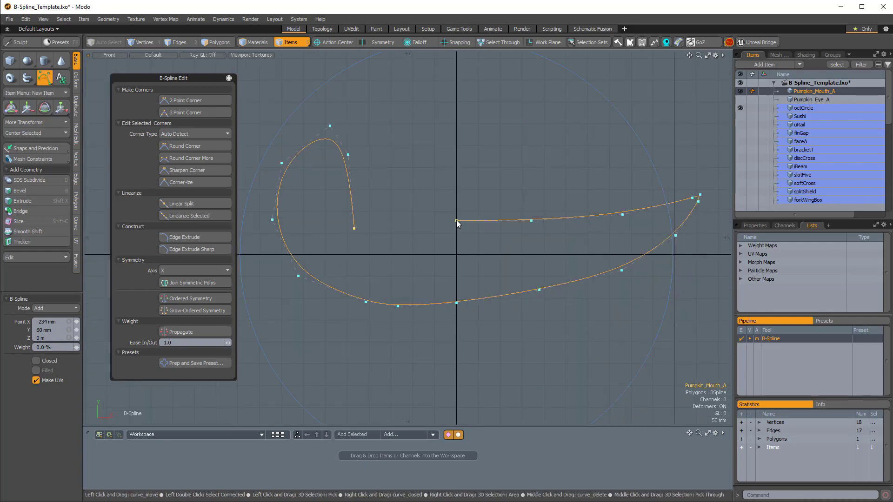
right_click(456, 221)
Step: Lower the upper edge's centre point to about Y 45 mm and its neighbours to about 174, 56 mm and 380, 80 mm
drag(456, 220, 443, 238)
scroll(446, 230, down, 2)
scroll(445, 238, up, 2)
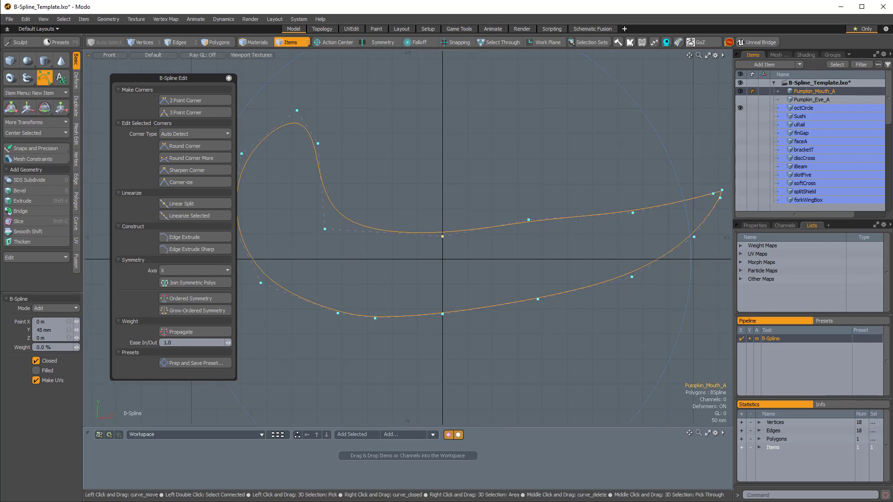
scroll(507, 220, down, 2)
alt+shift+drag(508, 220, 479, 242)
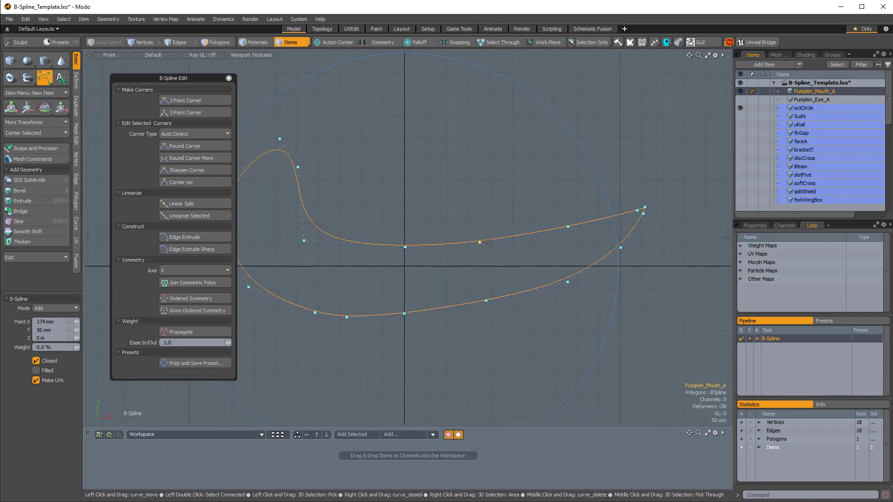
alt+shift+drag(566, 224, 519, 241)
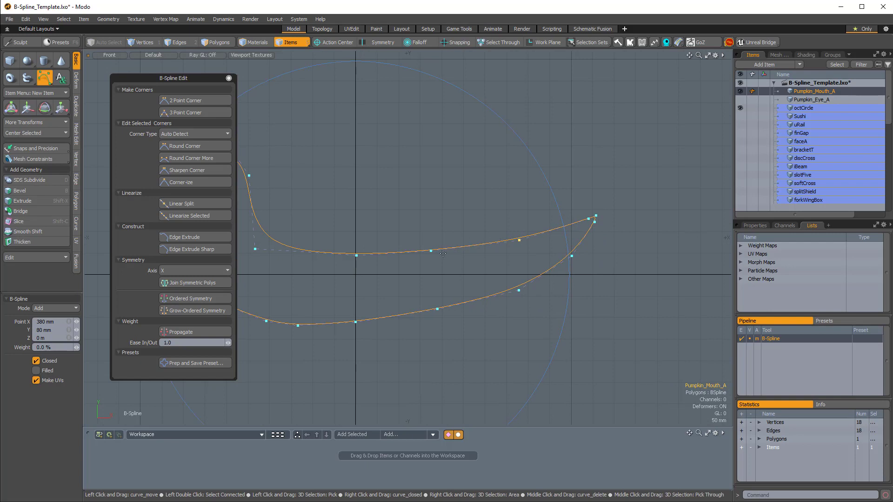
drag(431, 251, 431, 253)
scroll(605, 204, up, 3)
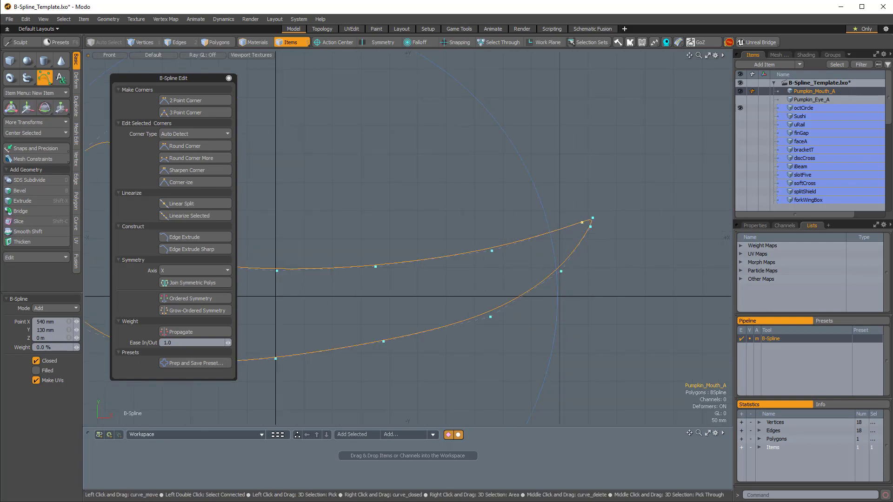
Step: Tighten the points beside the mouth's corner and smooth the lower edge, placing one point at about X 192 mm, Y -88 mm
mouse_move(582, 223)
mouse_down()
mouse_move(595, 206)
mouse_move(590, 222)
mouse_up()
drag(561, 271, 571, 238)
scroll(545, 263, down, 2)
drag(531, 282, 461, 311)
alt+shift+drag(462, 311, 489, 293)
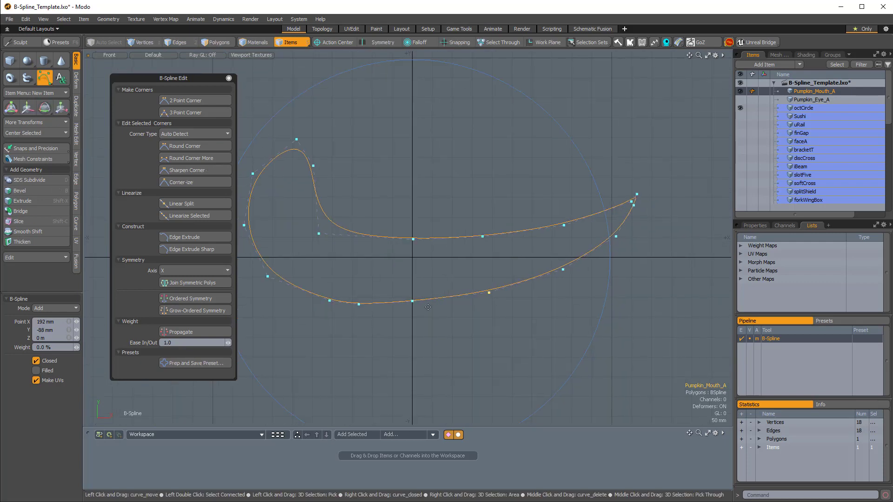
drag(411, 301, 412, 298)
Step: Lower the upper centre point to about Y 38 mm and refine the corner, with points near 504, 49 mm and 565, 140 mm
ctrl+alt+drag(439, 244, 467, 235)
drag(411, 238, 411, 242)
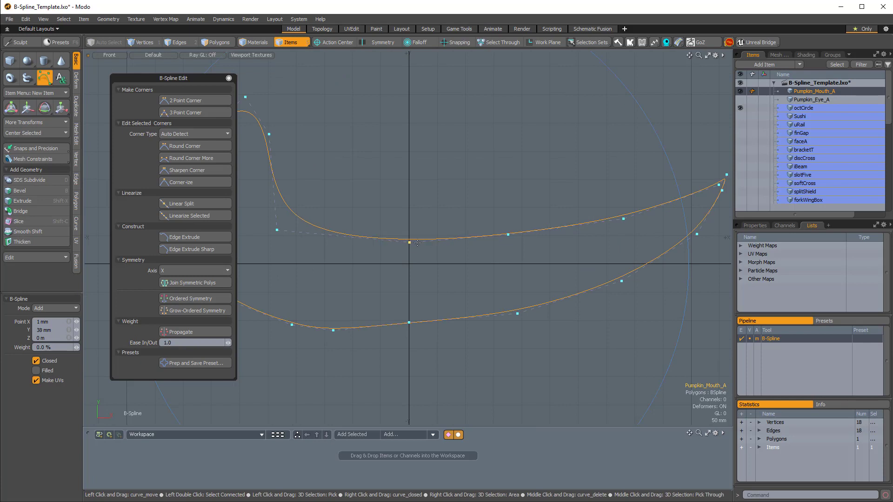
ctrl+alt+drag(498, 237, 479, 246)
alt+shift+drag(480, 246, 508, 255)
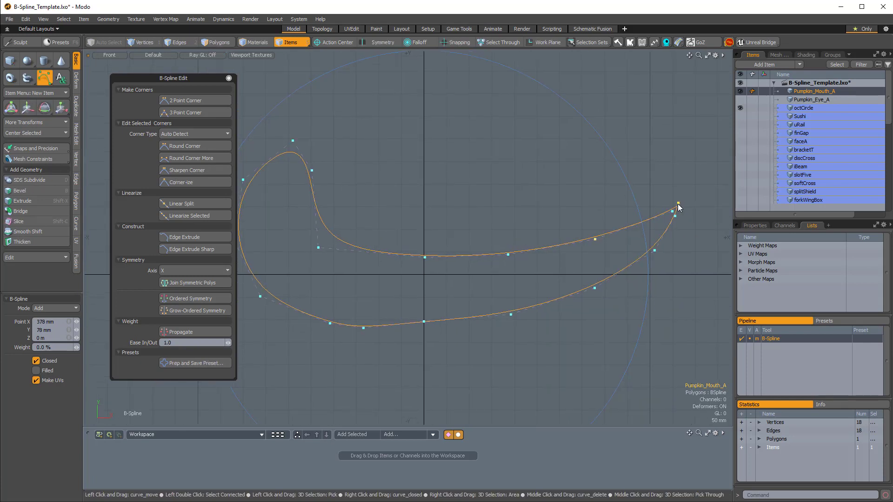
drag(678, 207, 683, 214)
drag(595, 239, 635, 252)
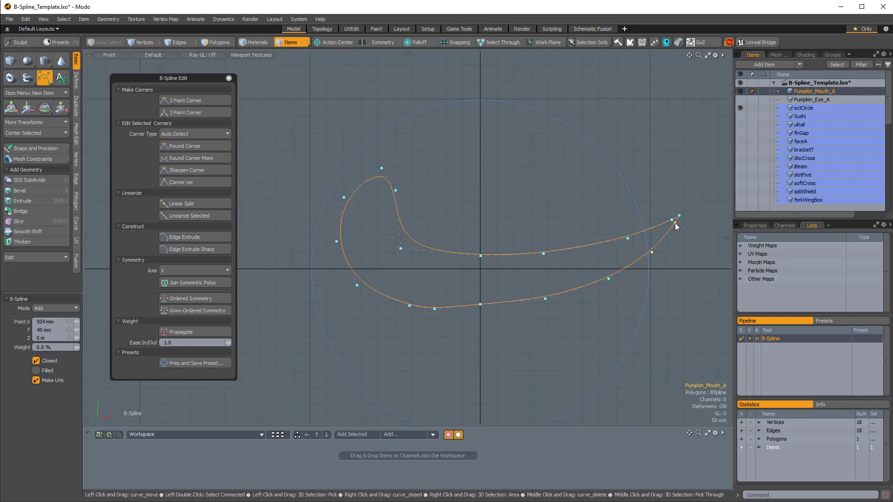
drag(675, 223, 560, 264)
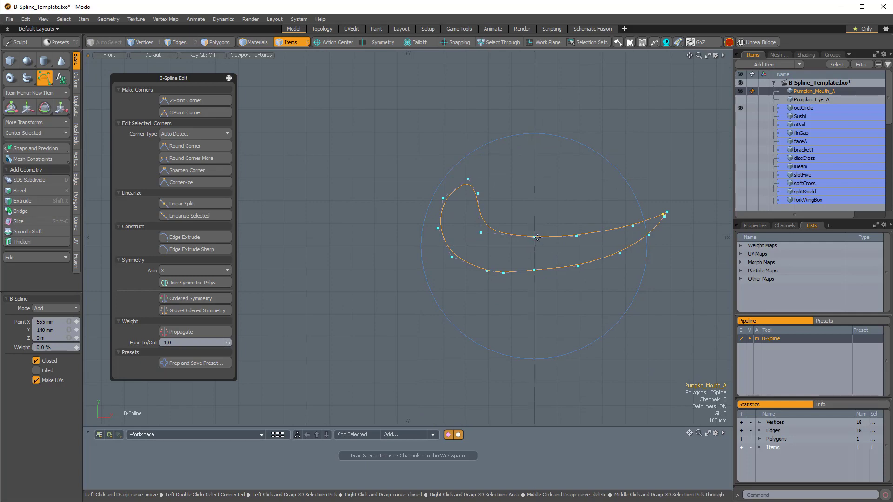
Step: Select the mouth curve's two centre-line vertices, turn on vertex display and hide the octCircle guide
key(1)
mouse_move(537, 229)
mouse_down()
mouse_move(534, 287)
mouse_move(536, 254)
mouse_move(502, 271)
mouse_up()
ctrl+alt+drag(502, 270, 490, 272)
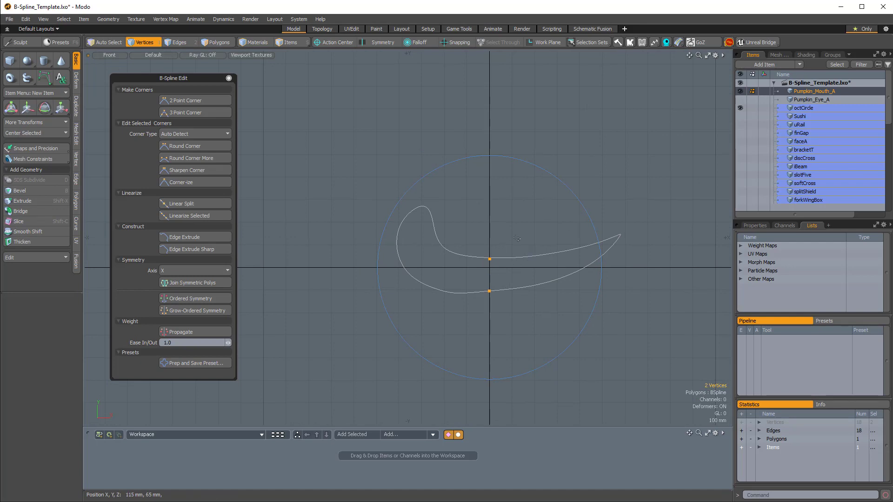
key(ctrl+3)
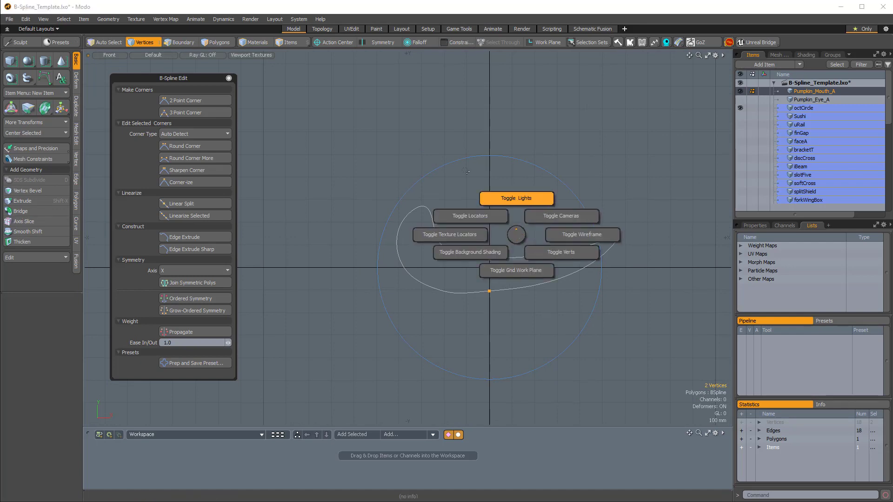
click(571, 264)
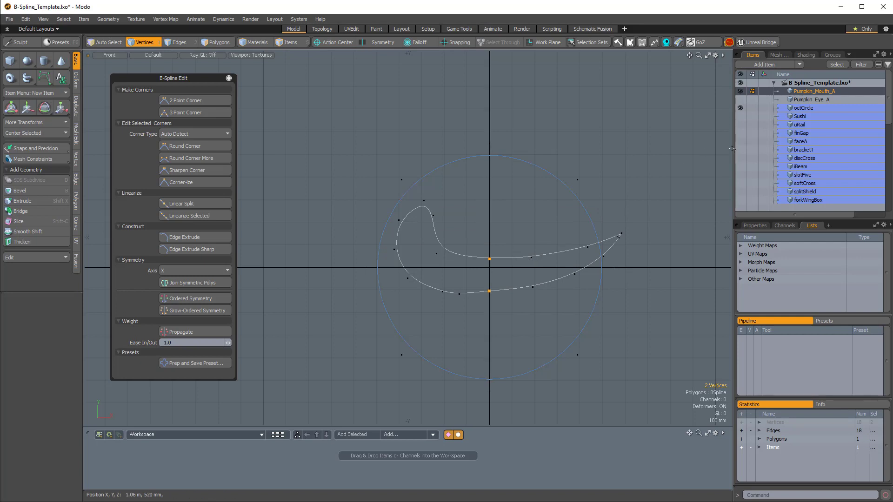
click(740, 109)
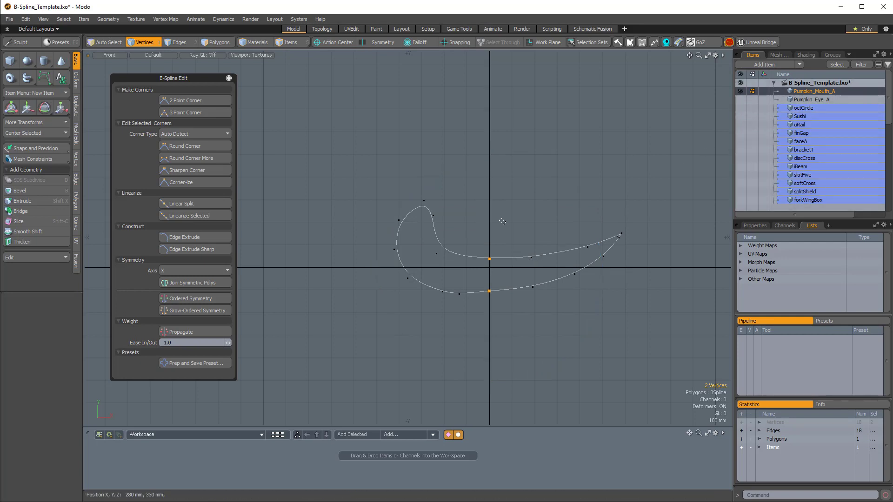
ctrl+alt+drag(506, 233, 530, 232)
alt+drag(508, 238, 496, 226)
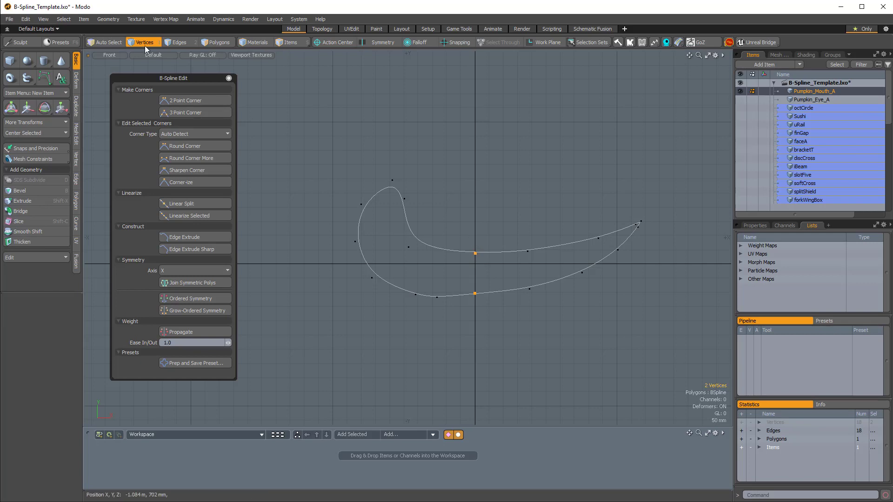
Step: Set the X position of the two selected centre-line vertices to 0 m
click(109, 19)
mouse_move(222, 211)
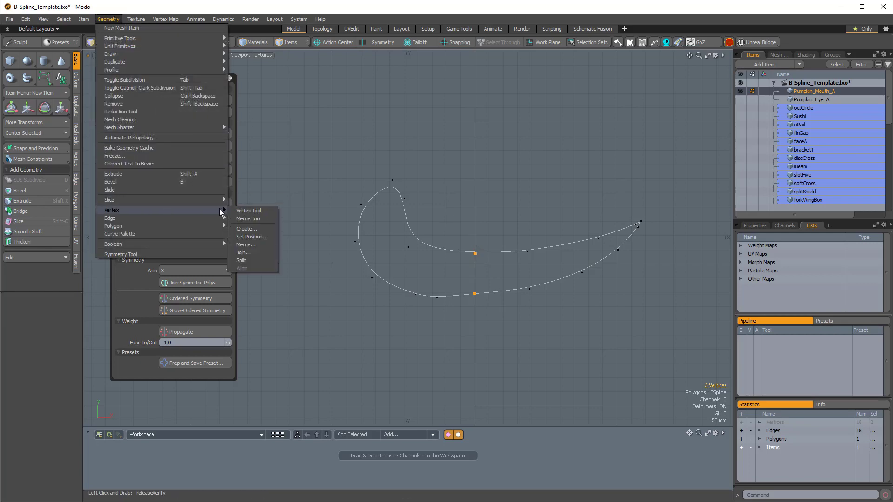
click(251, 237)
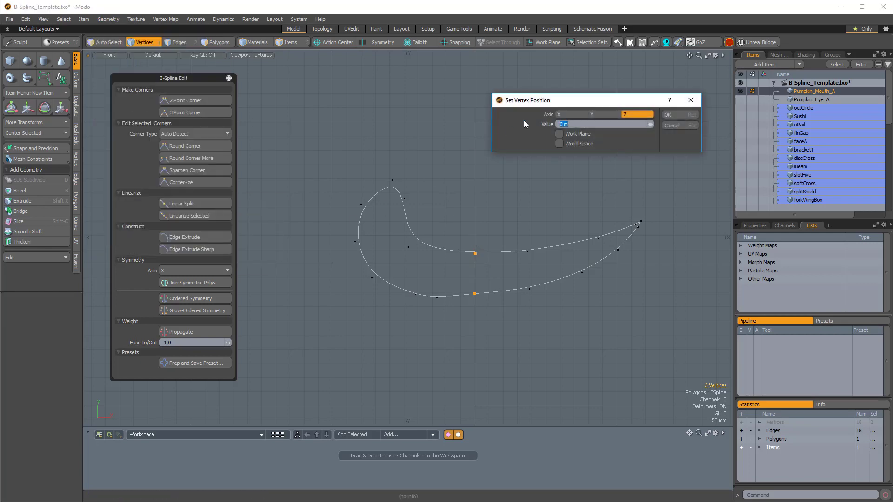
click(565, 114)
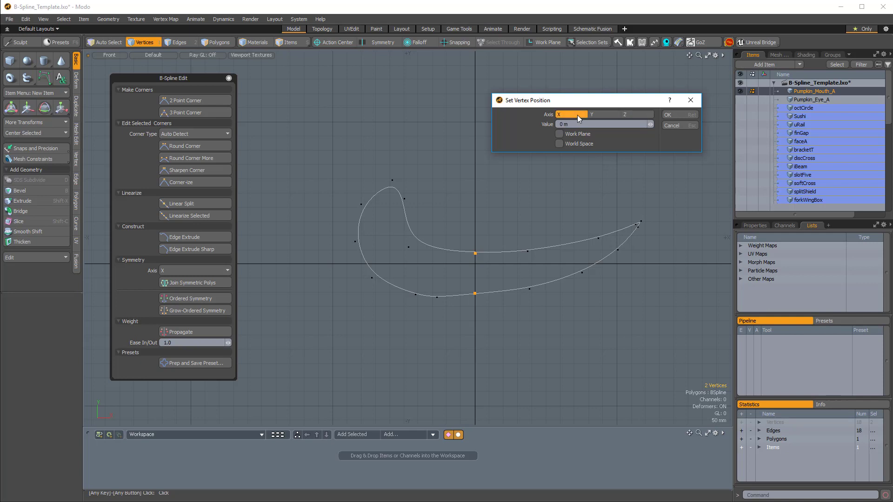
click(682, 115)
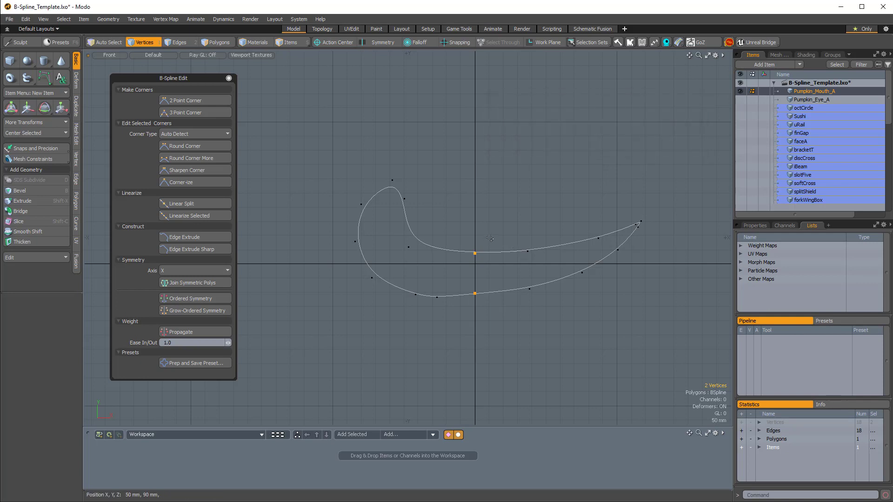
Step: Mirror the finished half of the mouth across the X axis with Grow-Ordered Symmetry, starting from the lower centre vertex
click(475, 294)
click(482, 283)
click(477, 294)
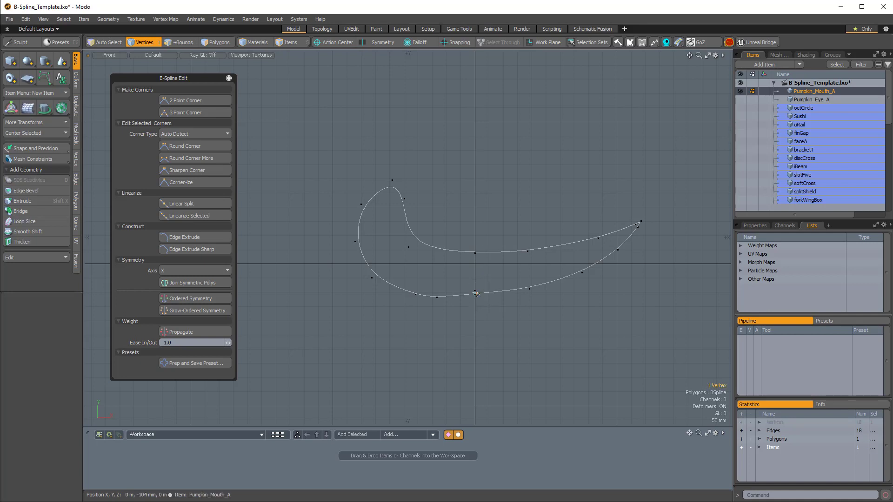
key(shift+Up)
key(shift+Up)
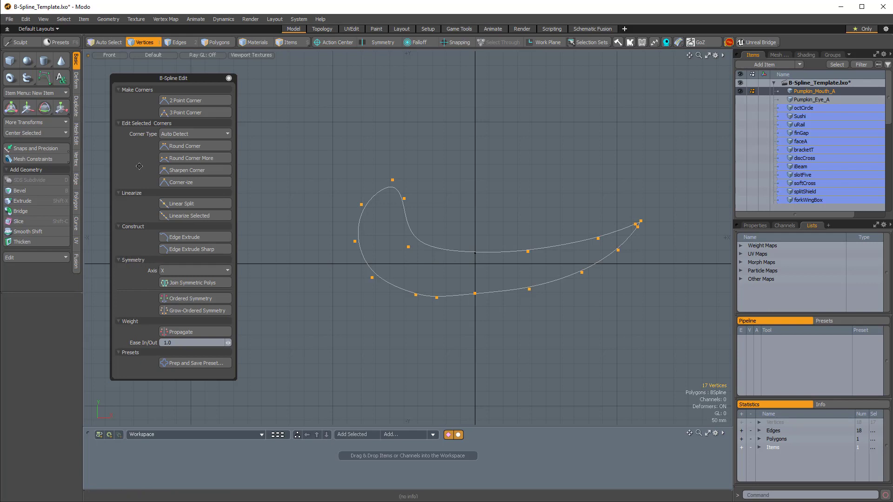
click(165, 273)
click(169, 269)
click(192, 310)
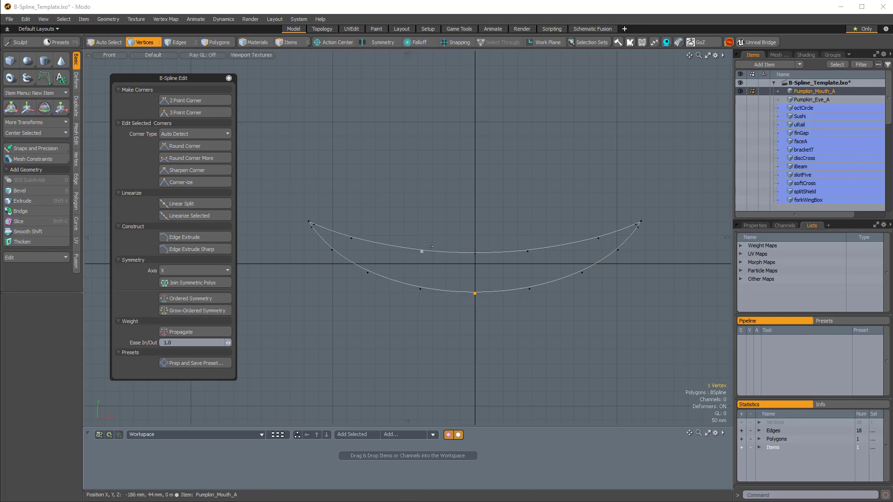
Step: Clear the vertex selection and examine the mirrored mouth profile's overall shape and symmetry
scroll(444, 247, down, 2)
scroll(444, 247, down, 2)
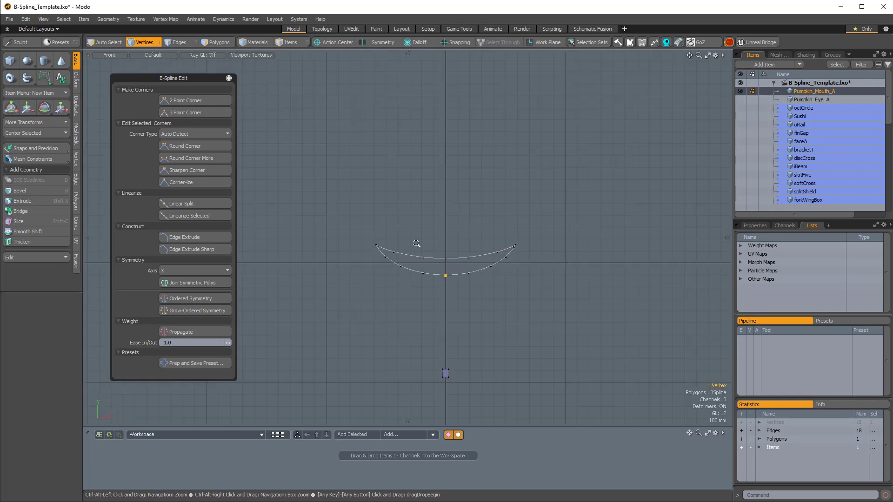
scroll(465, 258, up, 4)
scroll(465, 259, down, 2)
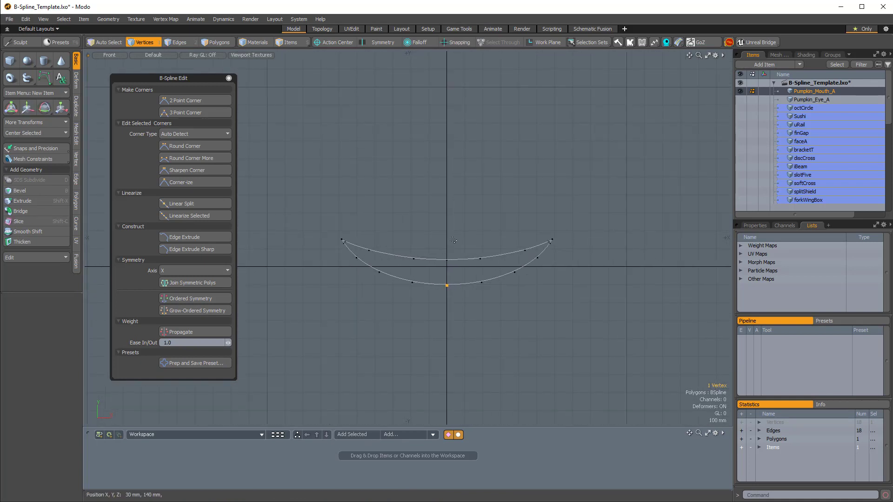
click(482, 238)
scroll(484, 246, up, 1)
scroll(489, 255, down, 1)
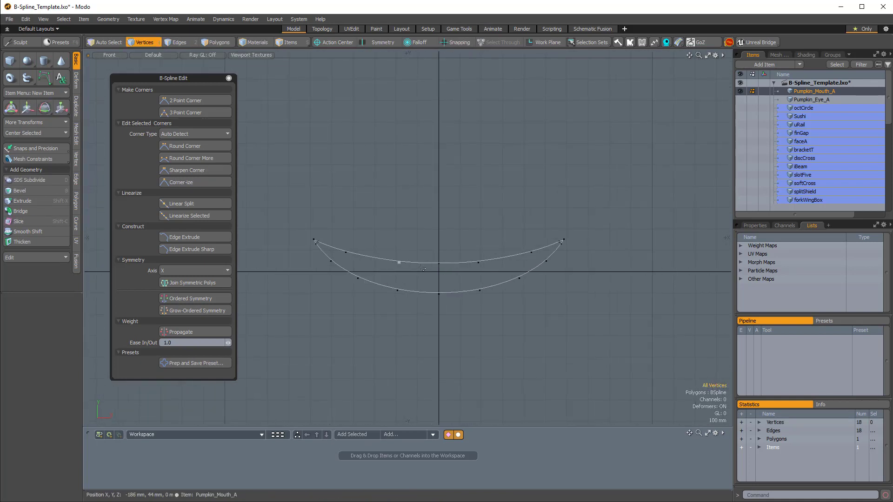
scroll(496, 270, up, 2)
scroll(496, 271, down, 3)
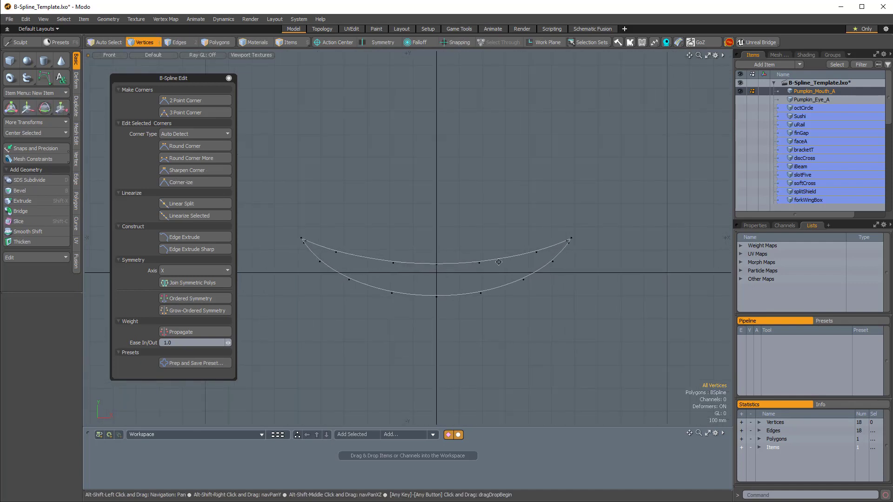
ctrl+alt+drag(439, 250, 430, 247)
ctrl+alt+drag(486, 265, 509, 273)
ctrl+alt+drag(465, 255, 509, 282)
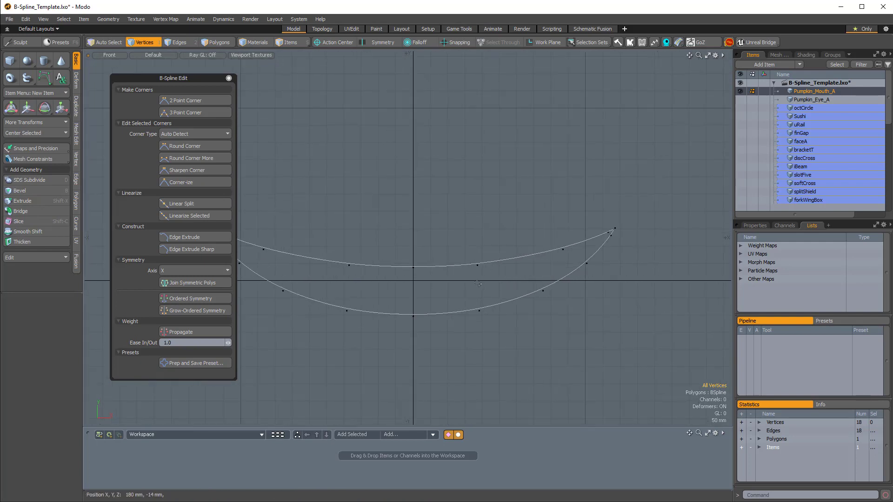
Step: Add a control point to the mouth's upper edge right of centre, at about X 307 mm, Y 65 mm
key(3)
click(486, 257)
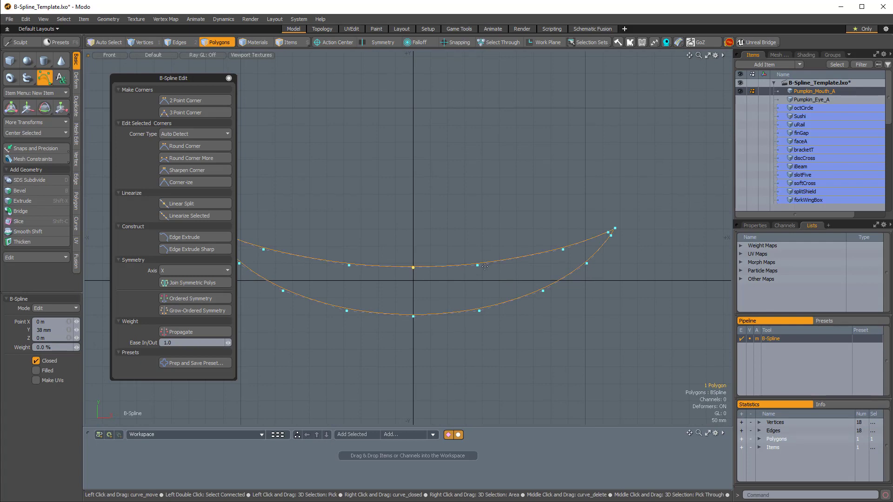
click(49, 306)
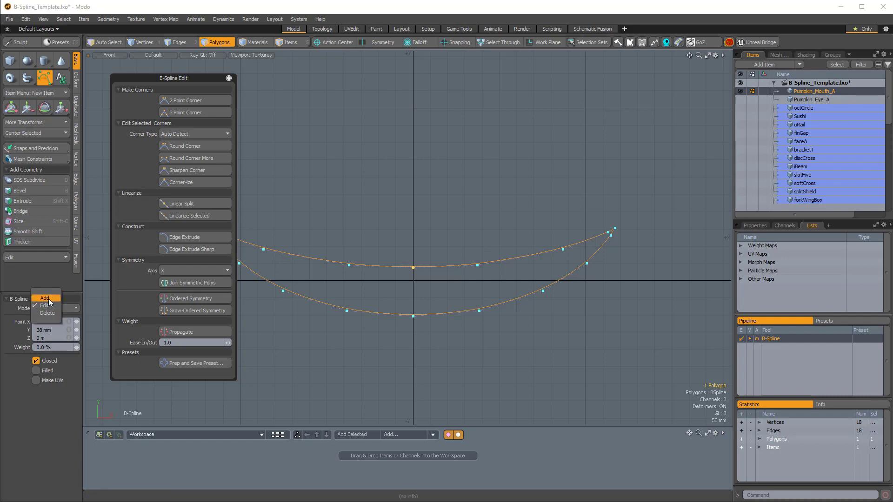
click(45, 298)
scroll(484, 270, up, 5)
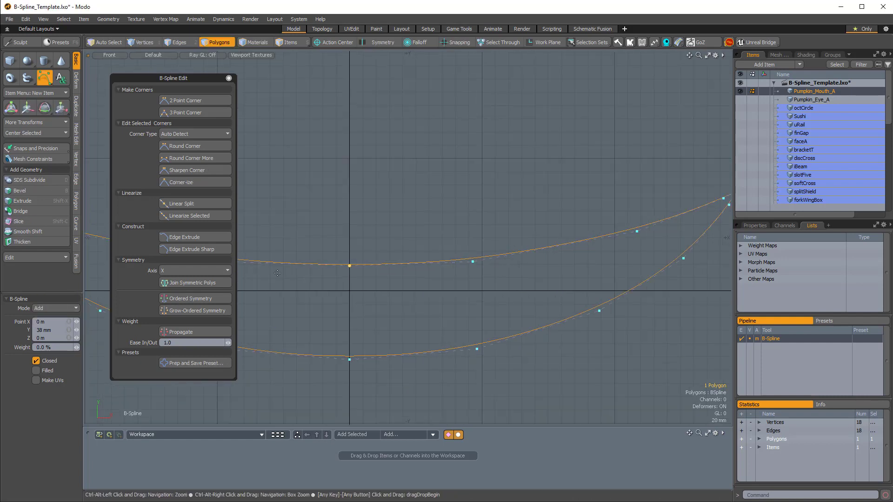
click(472, 261)
click(548, 249)
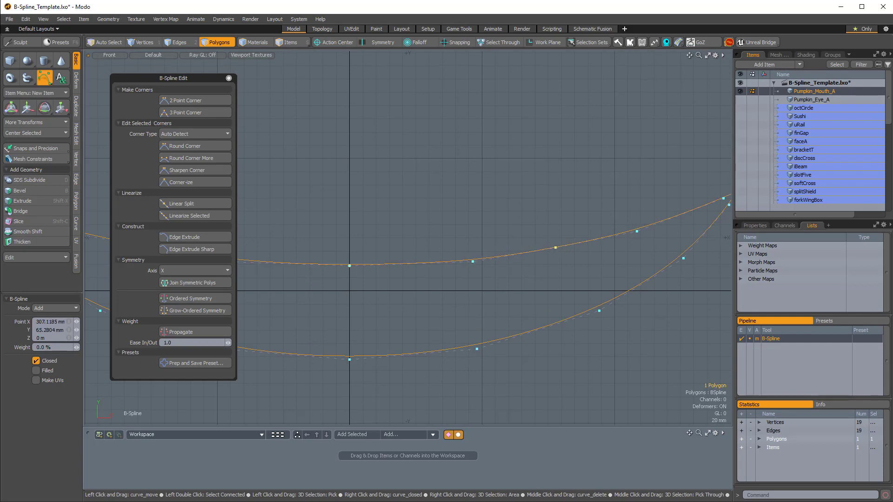
Step: Move the added control point to about X 341 mm, Y 66 mm and shift its inner neighbour slightly outward
click(473, 261)
scroll(479, 253, down, 3)
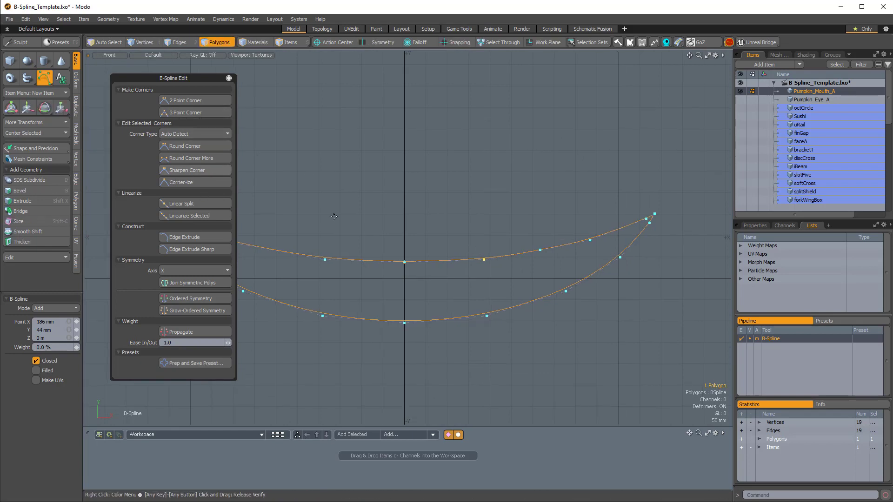
drag(540, 249, 551, 249)
drag(484, 260, 488, 259)
click(552, 249)
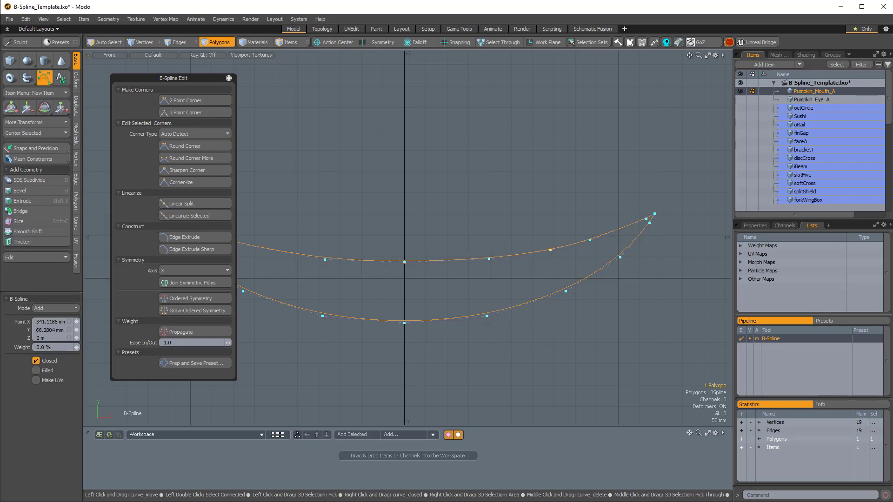
Step: Select these two upper-edge vertices and turn them into 3 Point Corners
key(1)
mouse_move(476, 220)
right_down()
mouse_move(510, 218)
mouse_move(476, 274)
right_up()
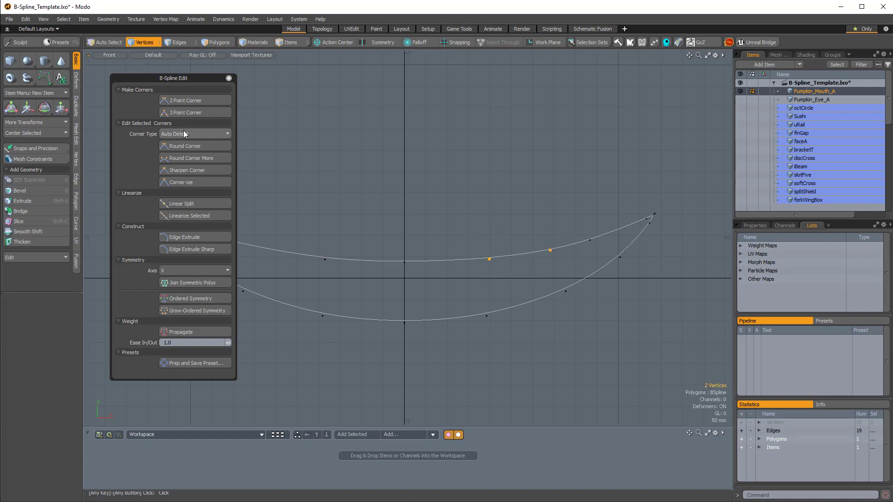
click(185, 112)
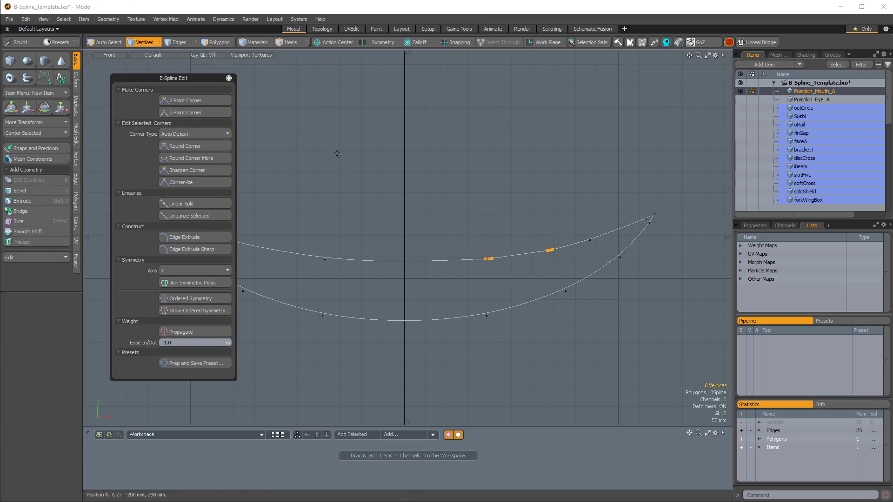
Step: Insert and position control points beside the inner corner to form a steep tooth side with a tight lower corner near X 213 mm, Y -13 mm
scroll(538, 263, up, 2)
scroll(499, 263, up, 2)
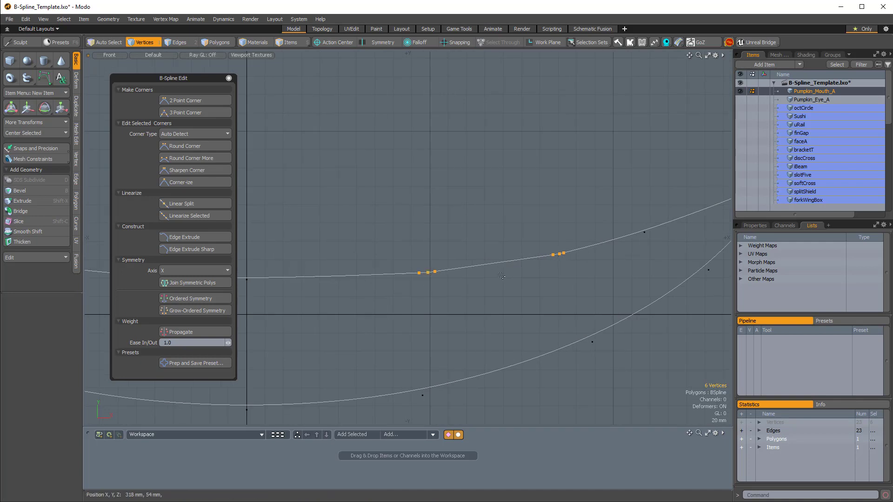
click(44, 77)
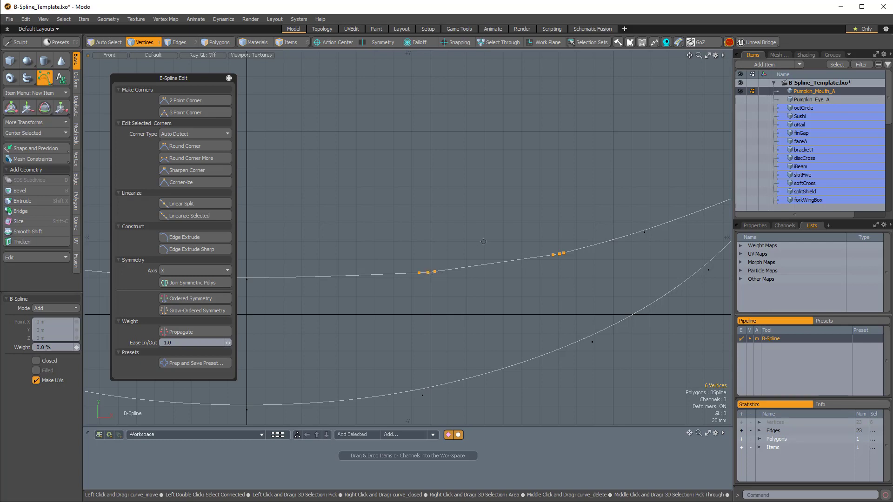
key(3)
key(shift+b)
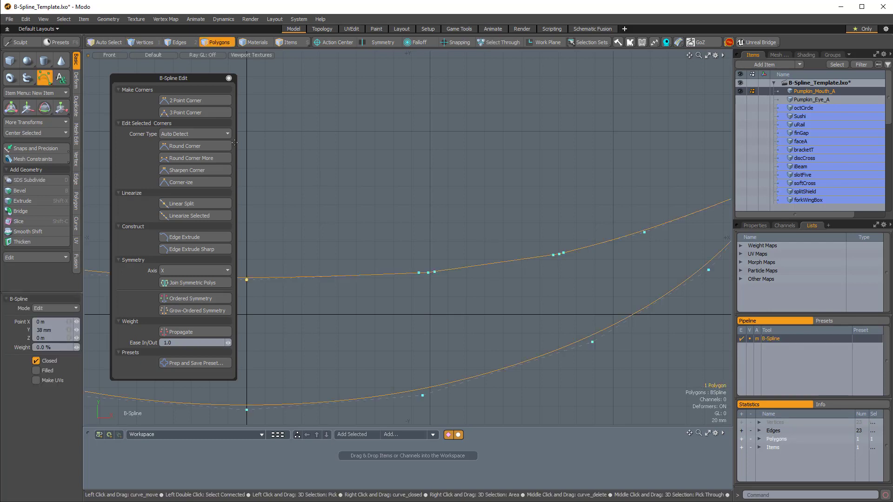
click(52, 307)
click(63, 300)
click(430, 278)
drag(460, 329, 438, 328)
drag(433, 274, 430, 277)
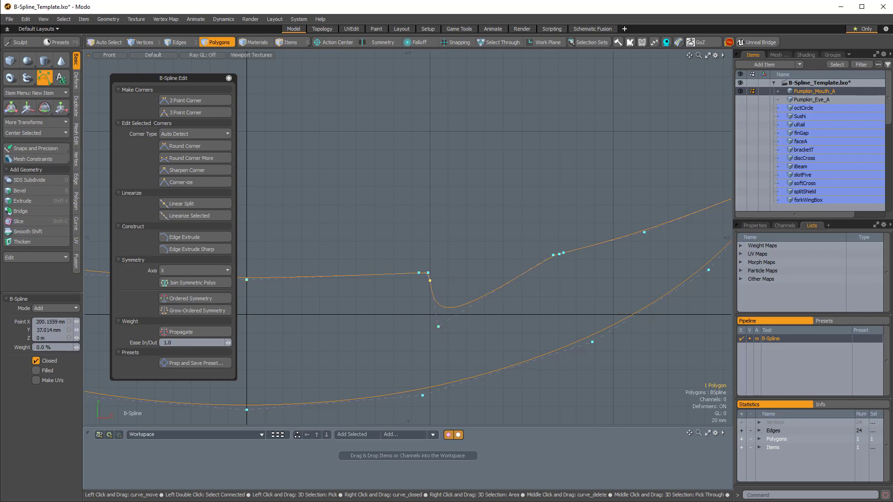
mouse_move(439, 330)
mouse_down()
mouse_move(429, 324)
mouse_move(443, 328)
mouse_up()
click(440, 327)
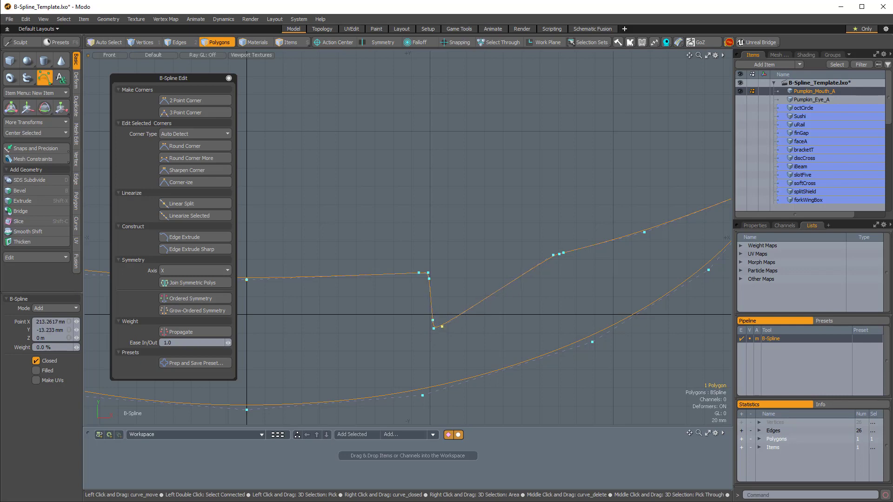
Step: Insert and position control points for the tooth's lower edge and outer side, with a tight corner at about X 345 mm, Y 2 mm
click(556, 316)
drag(553, 256, 561, 259)
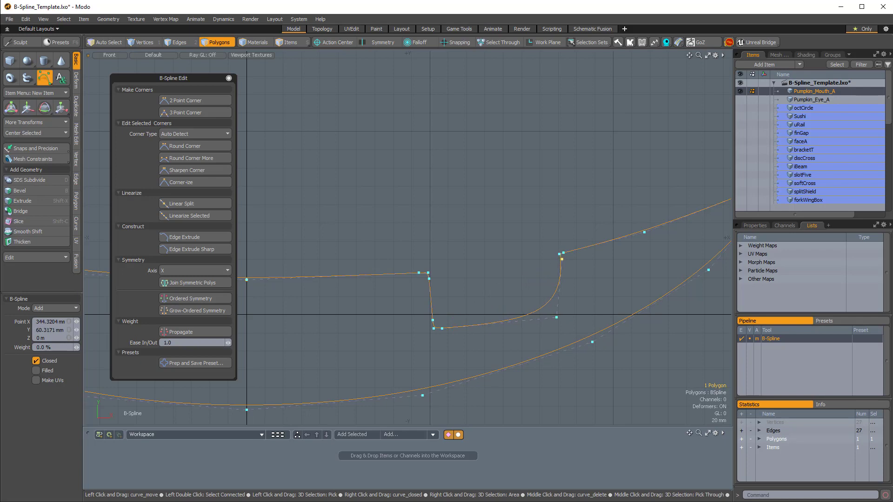
drag(557, 318, 557, 315)
click(562, 316)
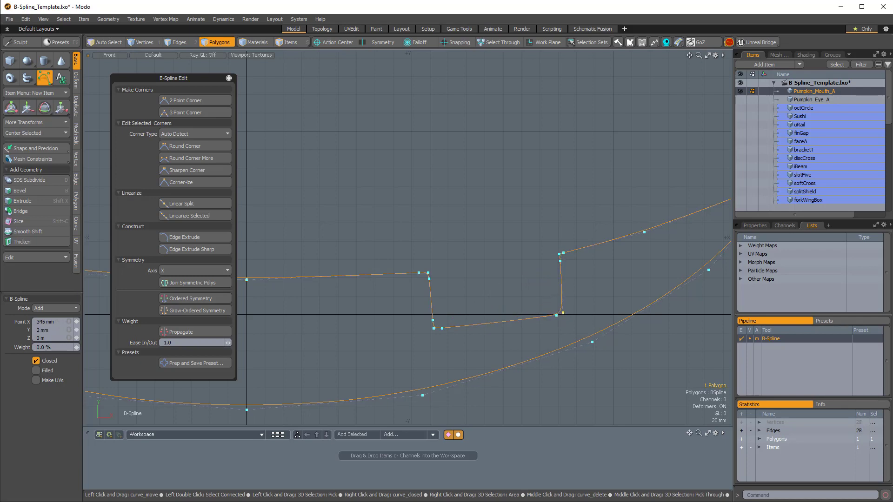
click(563, 304)
Step: Move the control points of the tooth's lower outer corner inward to narrow its lower edge
ctrl+alt+drag(592, 290, 558, 305)
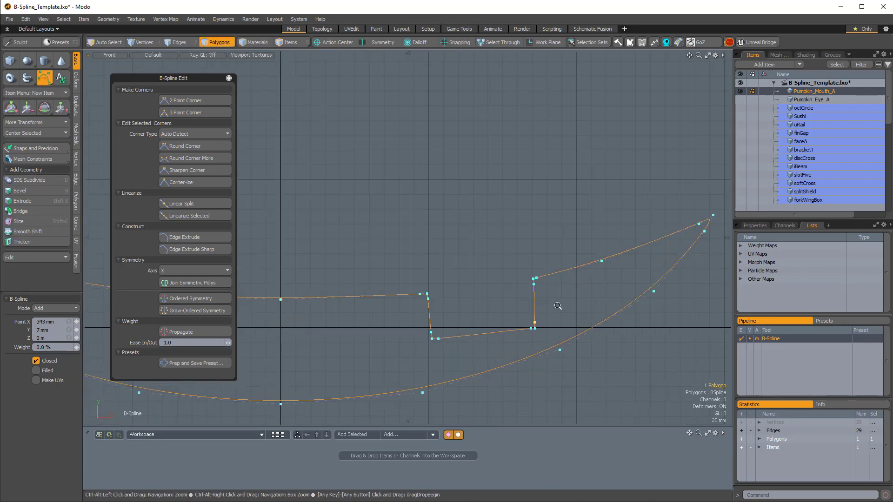
scroll(553, 304, up, 3)
scroll(534, 286, down, 1)
scroll(533, 285, up, 3)
scroll(532, 288, down, 1)
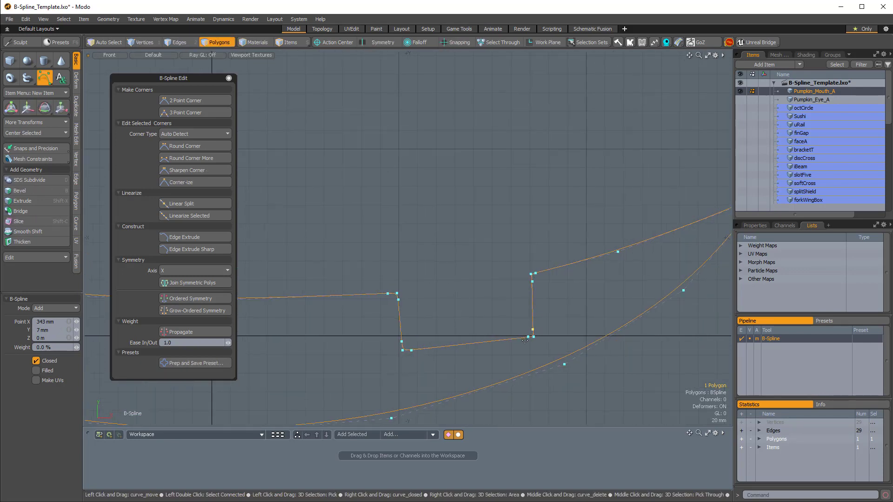
click(526, 338)
drag(534, 338, 510, 340)
click(513, 330)
click(508, 339)
Step: Select the three vertices of the tooth's upper outer corner and move them inward above the lower corner
key(1)
mouse_move(521, 266)
right_down()
mouse_move(546, 266)
mouse_move(516, 253)
right_up()
key(w)
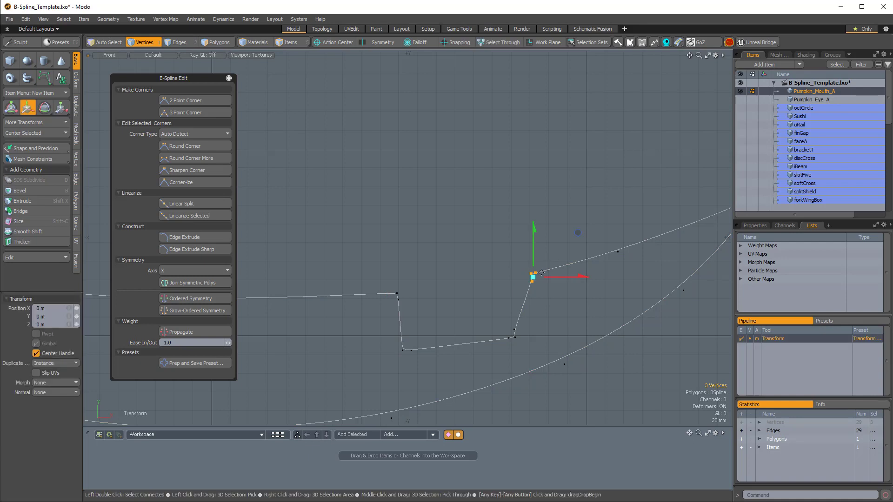
drag(544, 259, 527, 266)
drag(559, 237, 558, 237)
ctrl+alt+drag(546, 309, 486, 289)
key(Escape)
Step: Select the vertices of the mouth's right and left halves in turn to compare their counts
ctrl+alt+drag(523, 255, 512, 288)
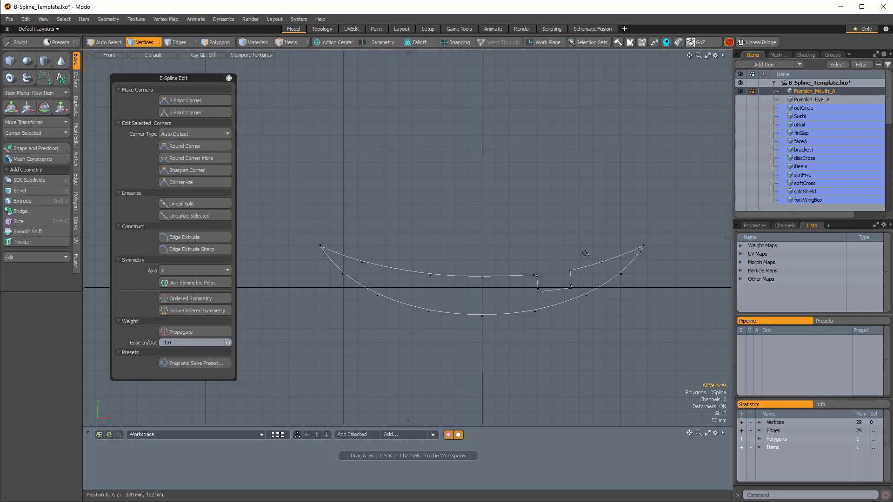
mouse_move(693, 240)
right_down()
mouse_move(525, 222)
mouse_move(493, 274)
mouse_move(500, 344)
mouse_move(672, 320)
mouse_move(687, 262)
mouse_move(680, 255)
right_up()
mouse_move(468, 211)
right_down()
mouse_move(495, 278)
mouse_move(309, 265)
mouse_move(319, 235)
right_up()
scroll(436, 258, up, 3)
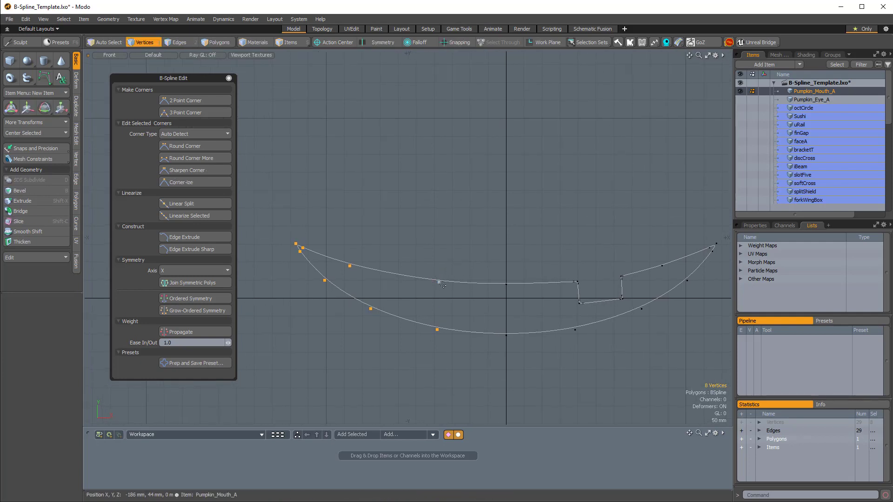
scroll(487, 247, up, 1)
alt+shift+drag(491, 247, 454, 240)
ctrl+alt+drag(454, 241, 437, 240)
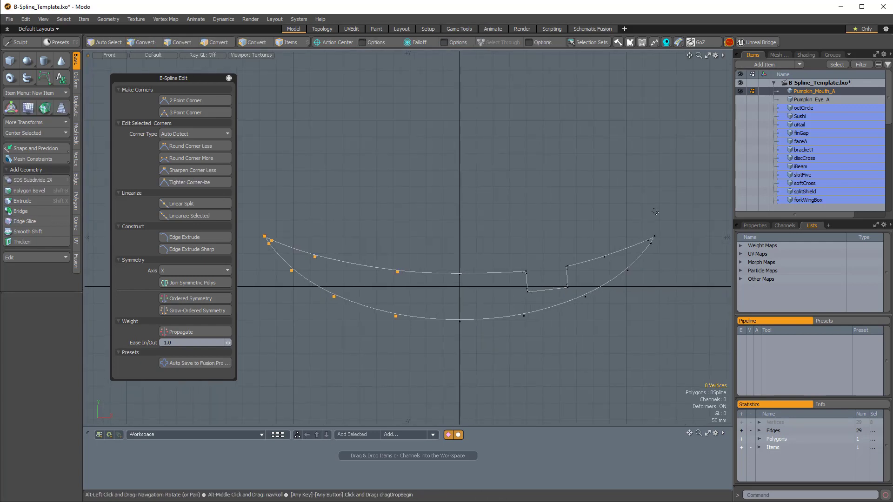
mouse_move(662, 212)
right_down()
mouse_move(492, 243)
mouse_move(684, 244)
mouse_move(670, 217)
right_up()
ctrl+alt+drag(398, 251, 434, 252)
mouse_move(444, 229)
right_down()
mouse_move(460, 286)
mouse_move(247, 186)
mouse_move(376, 202)
right_up()
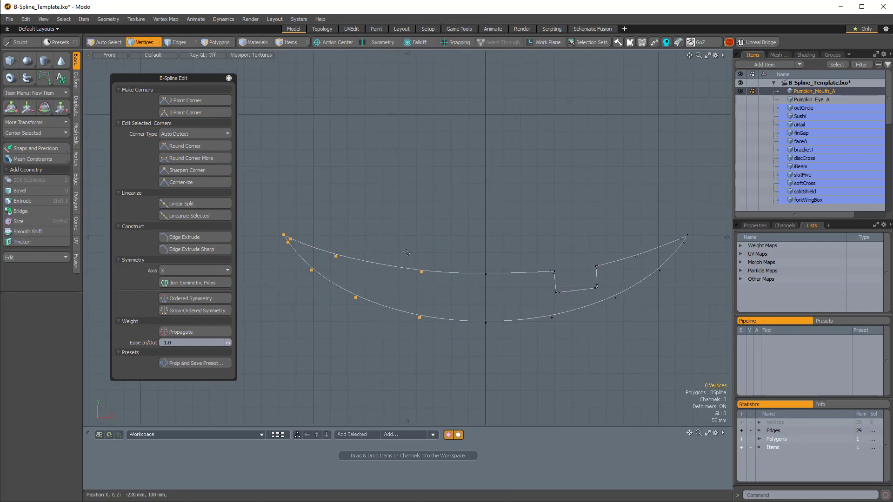
Step: Move the control point near the mouth's left tip on the upper edge to X -456 mm, Y 122 mm
key(3)
double_click(420, 273)
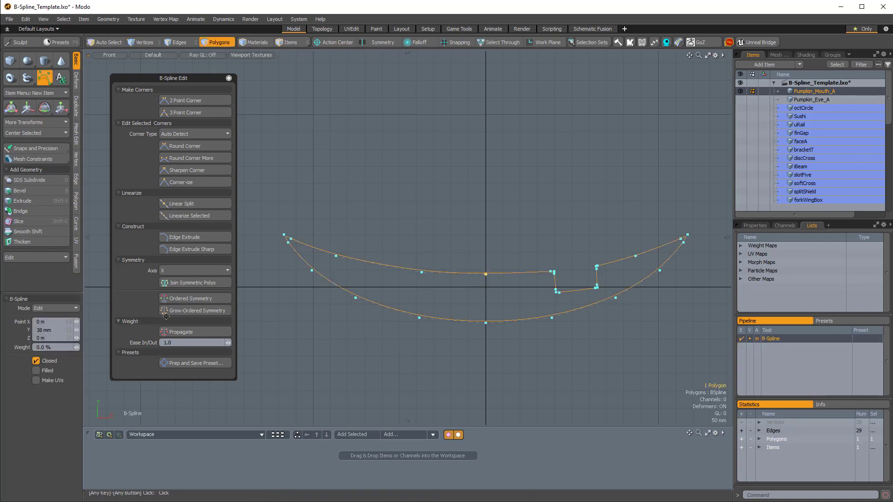
scroll(334, 249, up, 2)
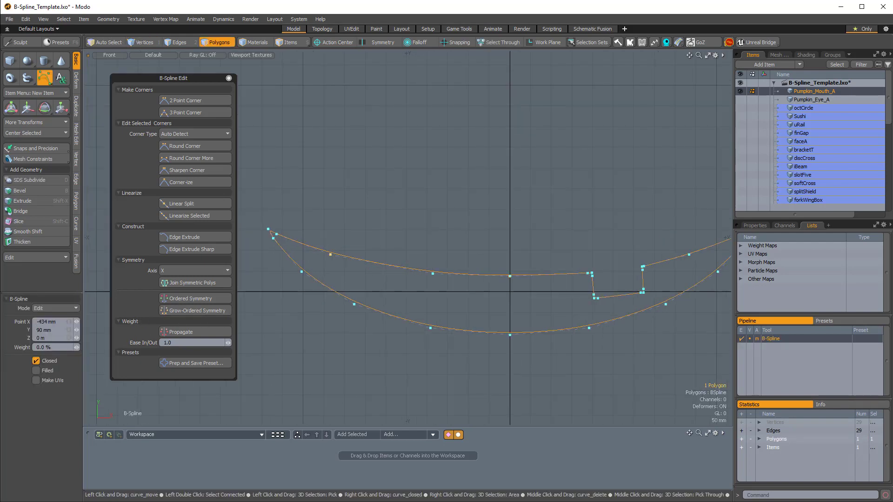
drag(330, 254, 321, 242)
Step: Add eleven freely placed control points along the left half's upper edge to match the right half's vertex count
click(46, 308)
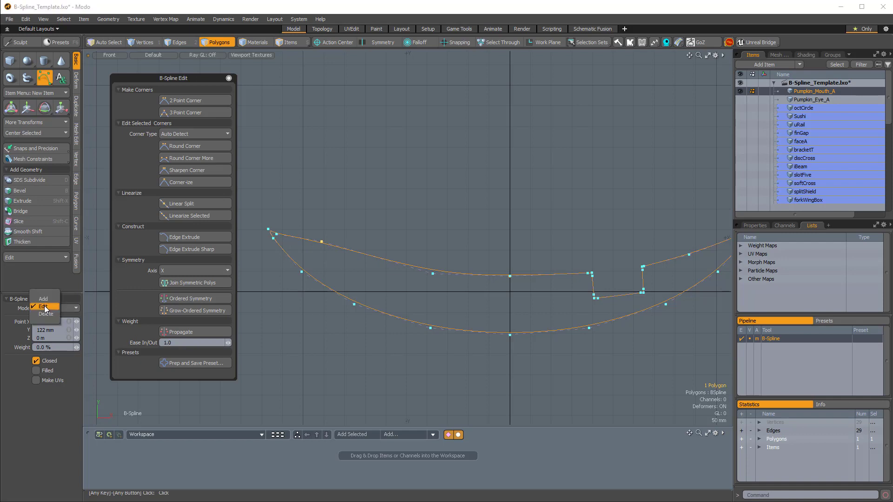
click(43, 299)
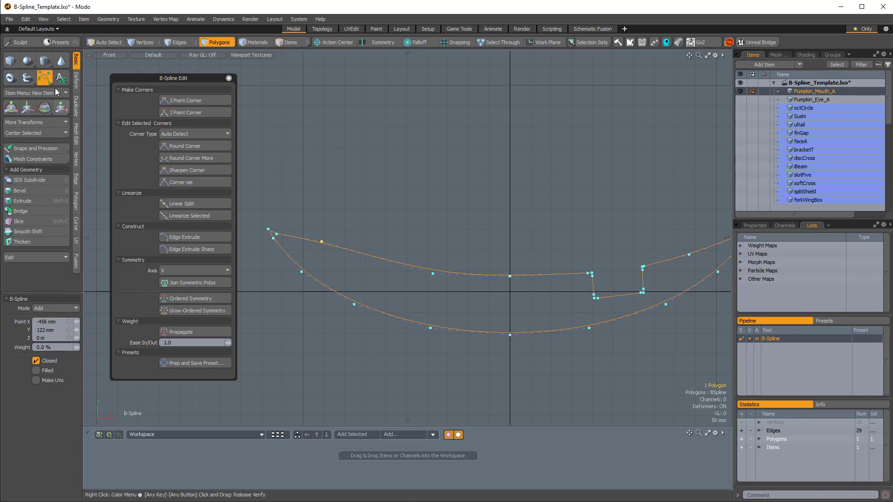
click(330, 252)
click(342, 255)
click(356, 265)
click(367, 261)
click(374, 252)
click(375, 234)
click(376, 219)
click(380, 203)
click(396, 189)
click(414, 200)
click(421, 218)
Step: Select each half's vertices again to check that the left and right counts match
scroll(449, 246, down, 2)
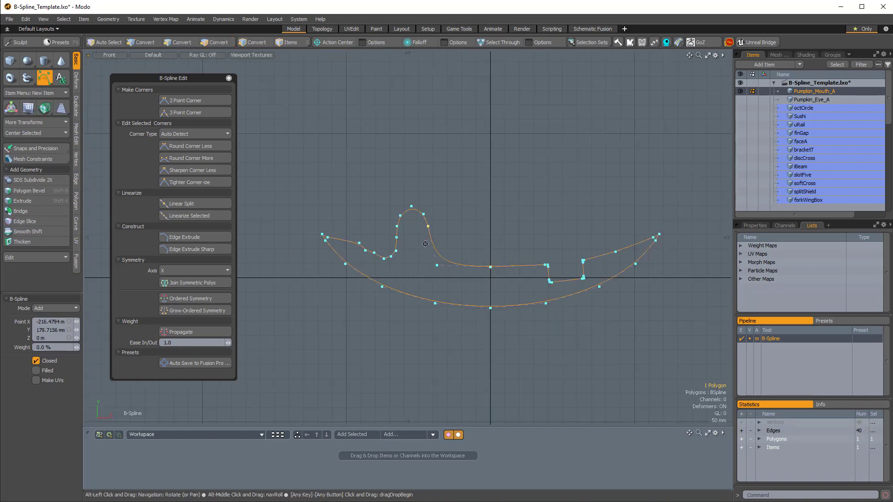
key(1)
mouse_move(368, 182)
right_down()
mouse_move(454, 221)
mouse_move(257, 258)
right_up()
scroll(490, 231, up, 1)
alt+shift+drag(490, 231, 451, 227)
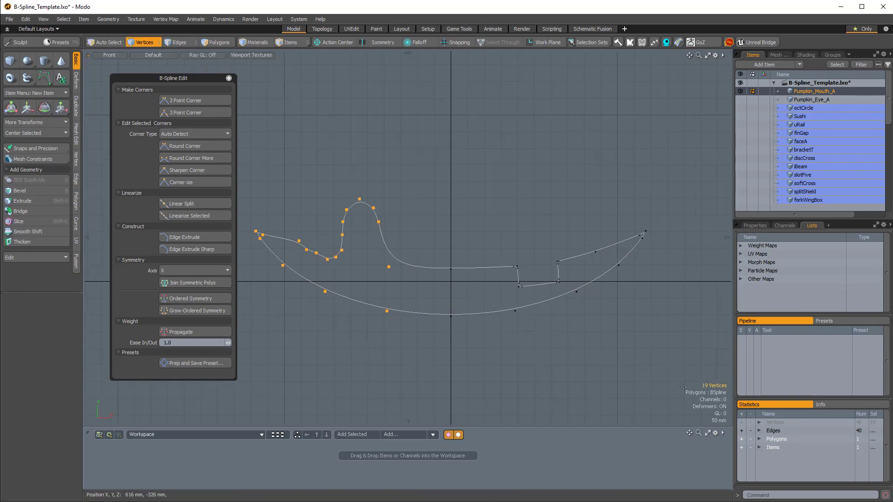
mouse_move(711, 269)
right_down()
mouse_move(486, 290)
mouse_move(667, 307)
right_up()
scroll(561, 326, down, 1)
mouse_move(282, 170)
right_down()
mouse_move(358, 169)
mouse_move(437, 251)
mouse_move(296, 287)
mouse_move(278, 209)
right_up()
mouse_move(477, 297)
mouse_down()
mouse_move(504, 298)
mouse_move(486, 297)
mouse_up()
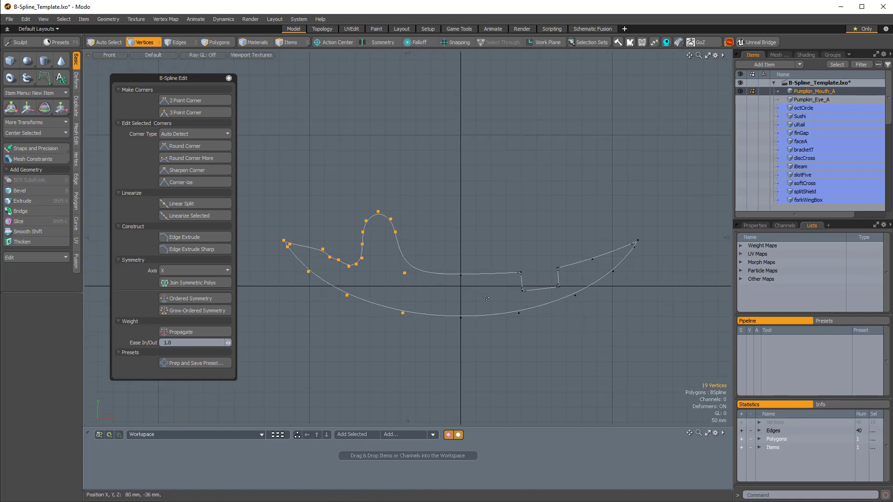
Step: Grow the selection from the upper centre vertex to all but the lower centre vertex and apply Grow-Ordered Symmetry across X
click(203, 311)
click(461, 318)
key(shift)
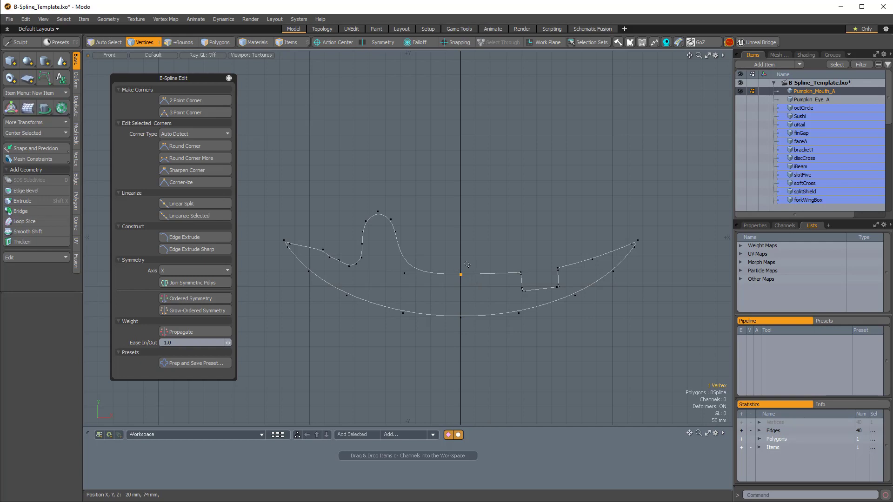
key(shift+Up)
key(shift+Up)
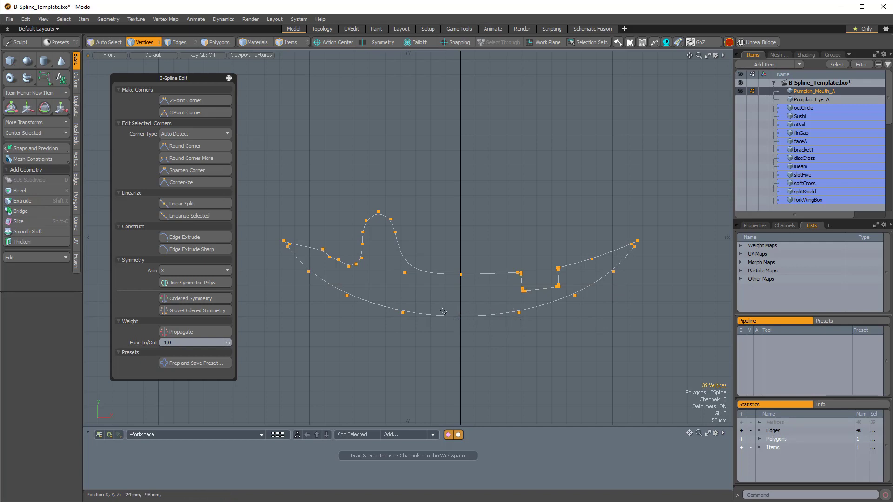
click(199, 311)
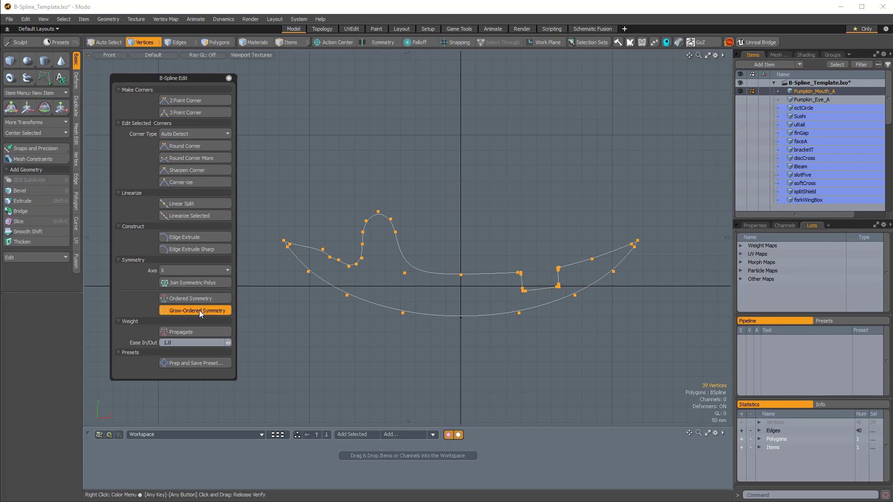
Step: Switch to item selection and select the Pumpkin_Mouth_A mesh
ctrl+alt+drag(505, 257, 449, 270)
key(5)
click(503, 243)
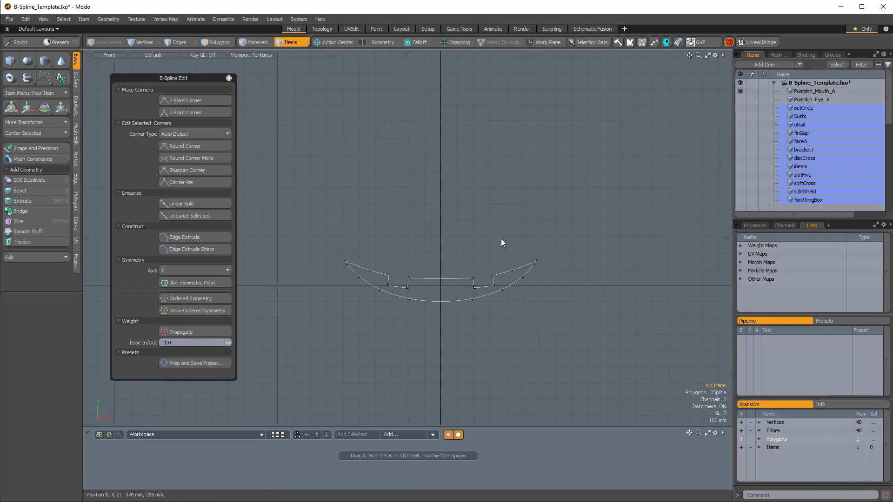
click(806, 91)
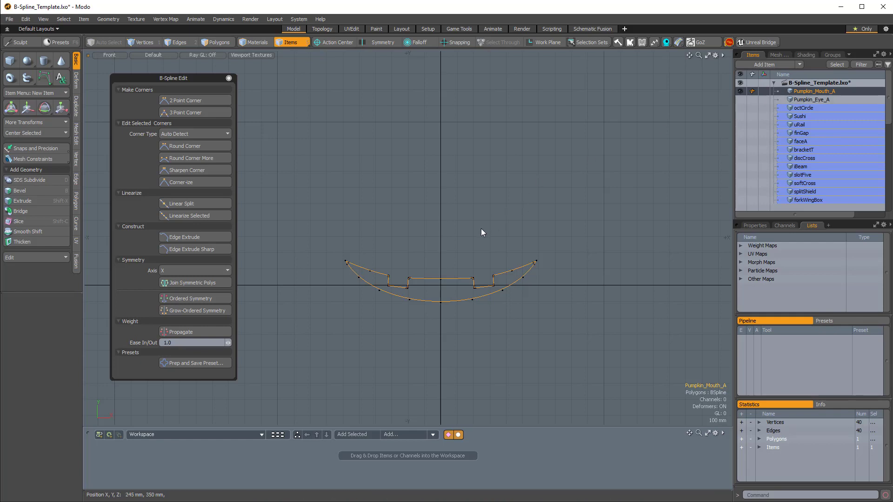
key(ctrl)
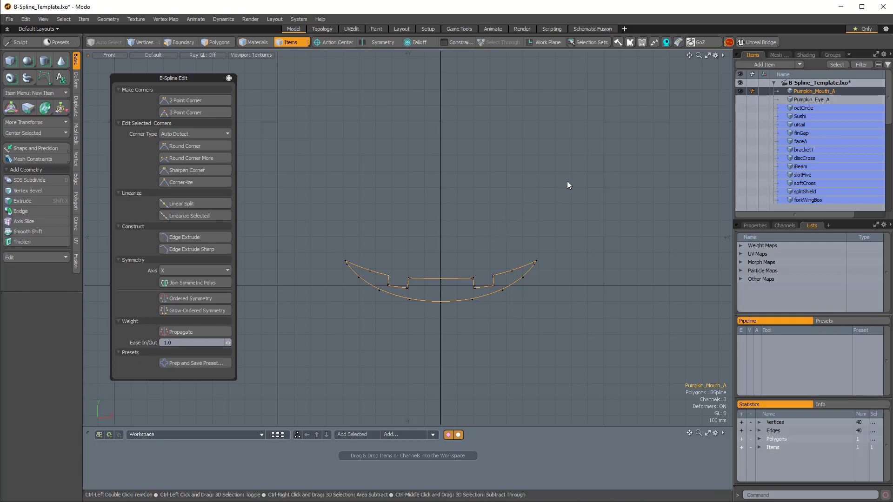
Step: Examine the mouth profile's flatness in the perspective view, with its curve opened for editing in the B-Spline tool
key(ctrl+space)
click(615, 172)
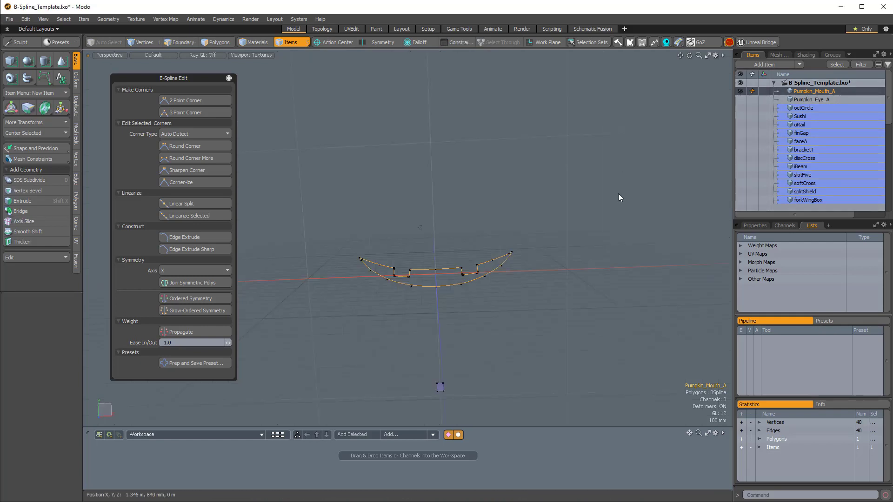
alt+drag(620, 197, 318, 277)
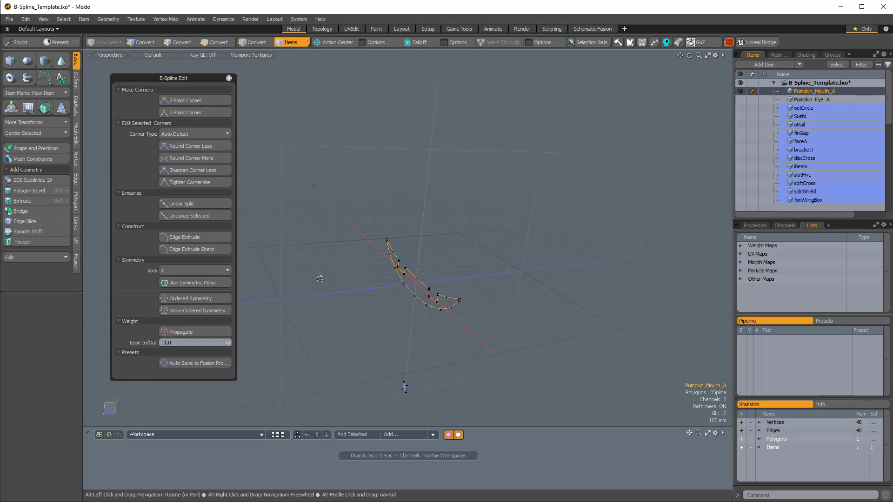
click(44, 132)
click(408, 190)
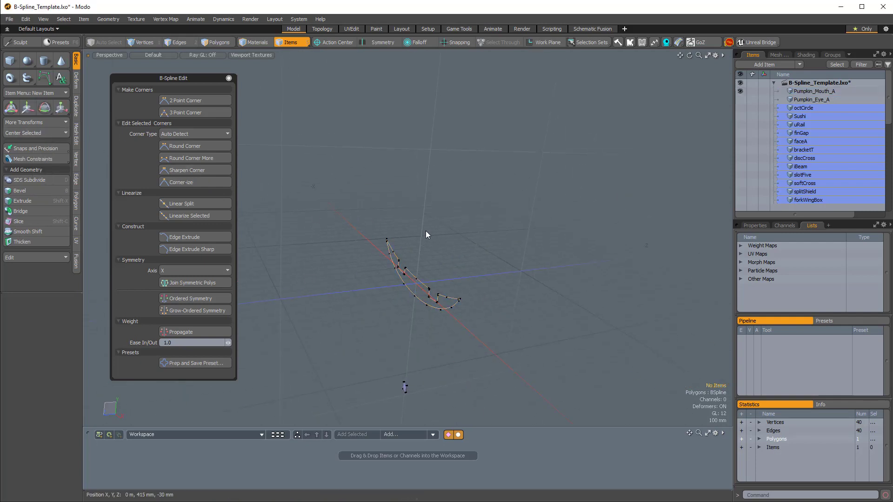
key(3)
double_click(416, 278)
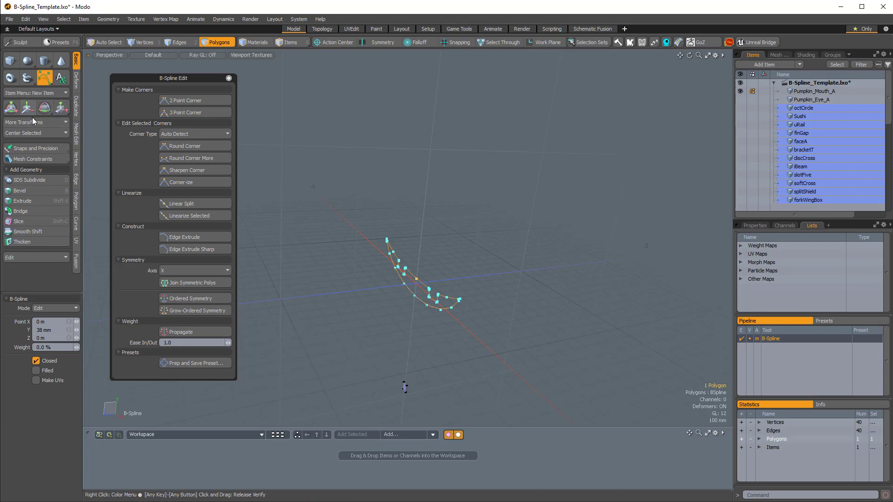
click(31, 133)
click(31, 142)
alt+drag(434, 228, 423, 194)
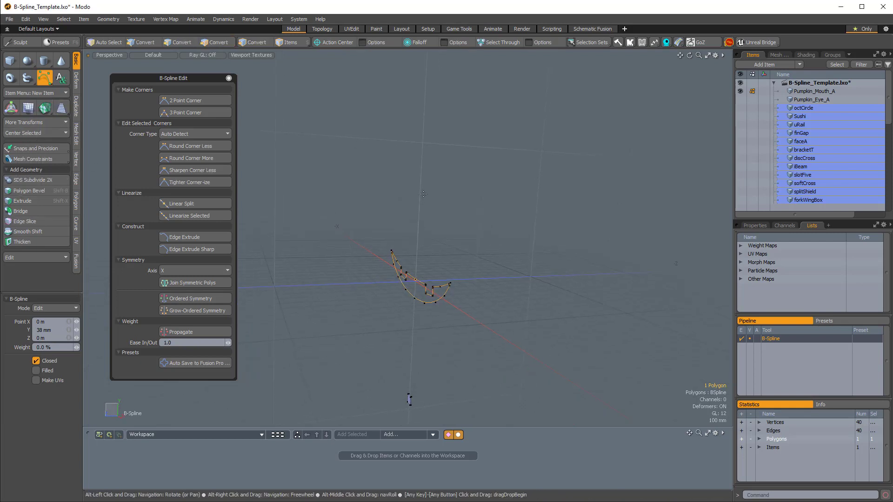
Step: Select all vertices of the mouth profile and set their Z position to 0 m
key(1)
mouse_move(421, 210)
right_down()
mouse_move(358, 247)
mouse_move(506, 307)
mouse_move(462, 251)
right_up()
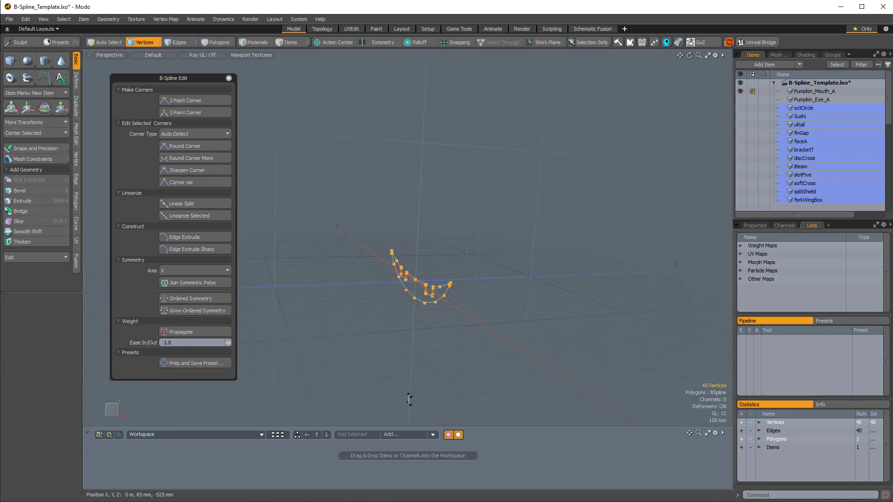
click(106, 18)
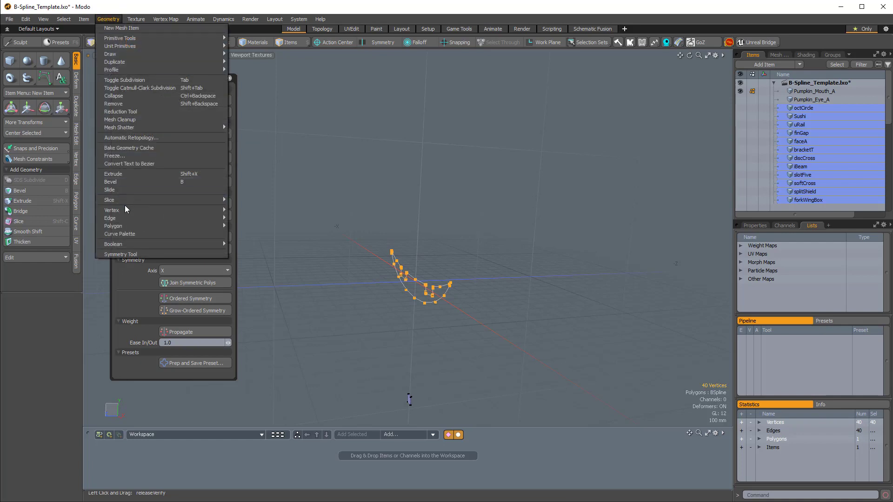
mouse_move(169, 211)
click(252, 237)
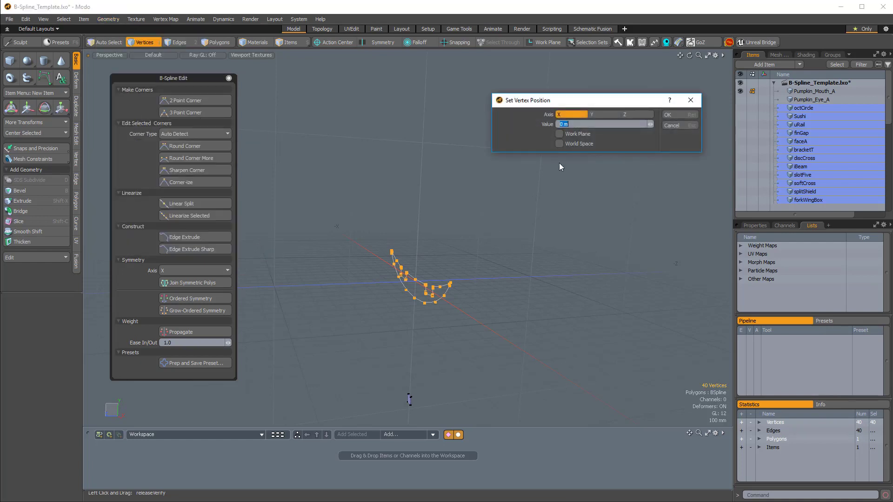
click(632, 113)
click(674, 116)
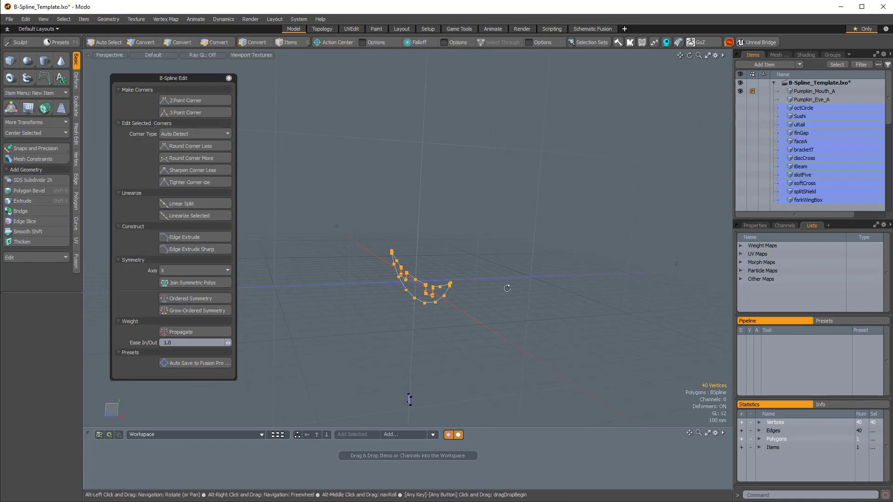
Step: Save the Pumpkin_Mouth_A mesh as the profile preset Pumpkin_Mouth_A_001 in the Ed_Pumpkin_Profiles folder
alt+drag(507, 287, 551, 285)
key(5)
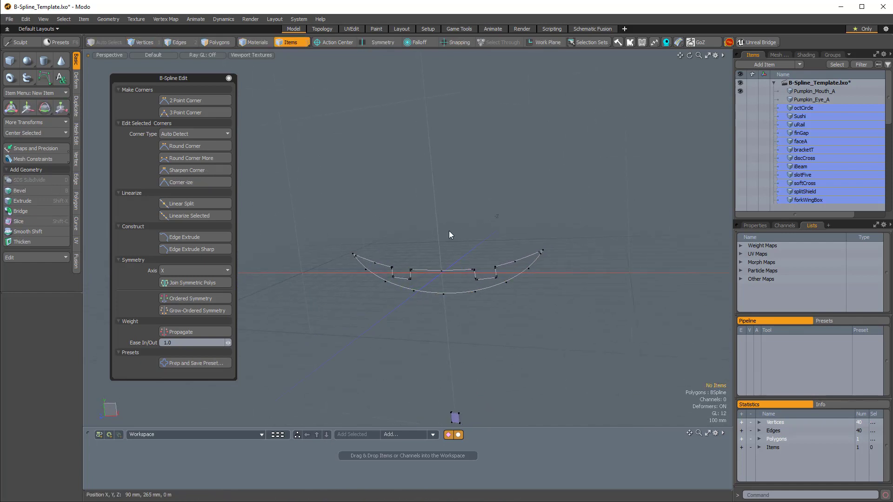
click(455, 270)
alt+drag(467, 261, 531, 271)
alt+shift+drag(531, 271, 533, 232)
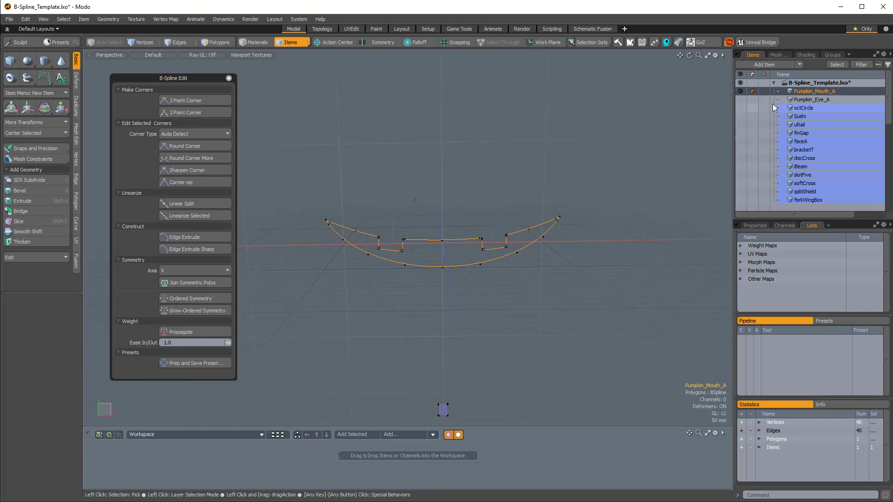
click(194, 362)
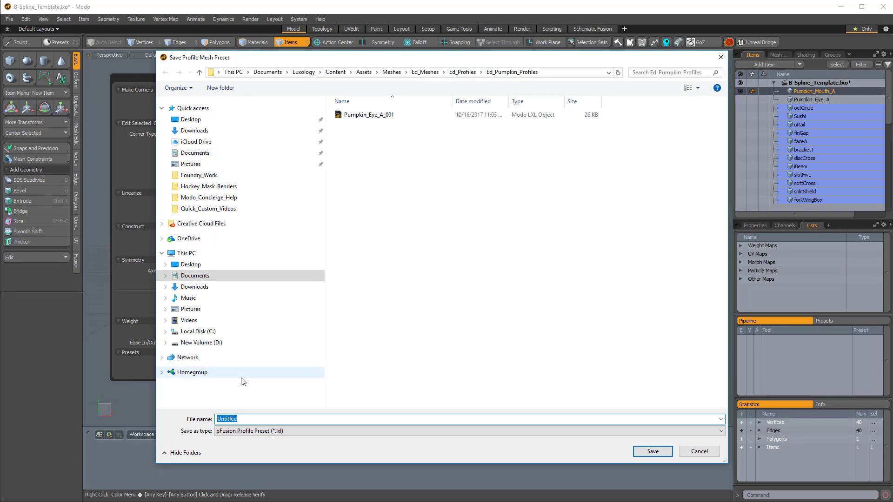
click(362, 115)
click(258, 419)
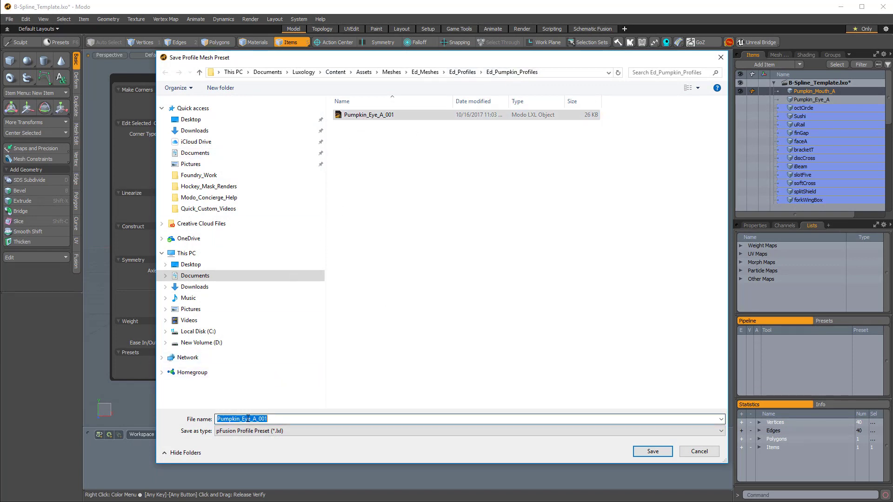
click(250, 419)
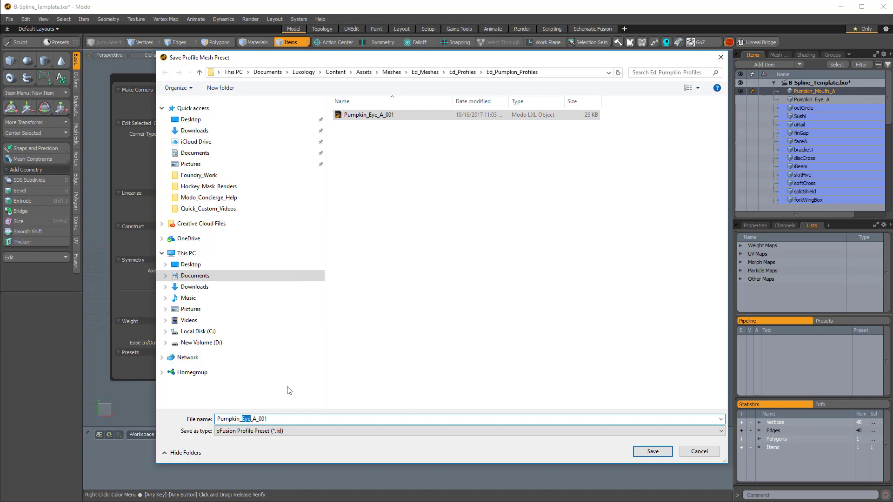
text(Mouth)
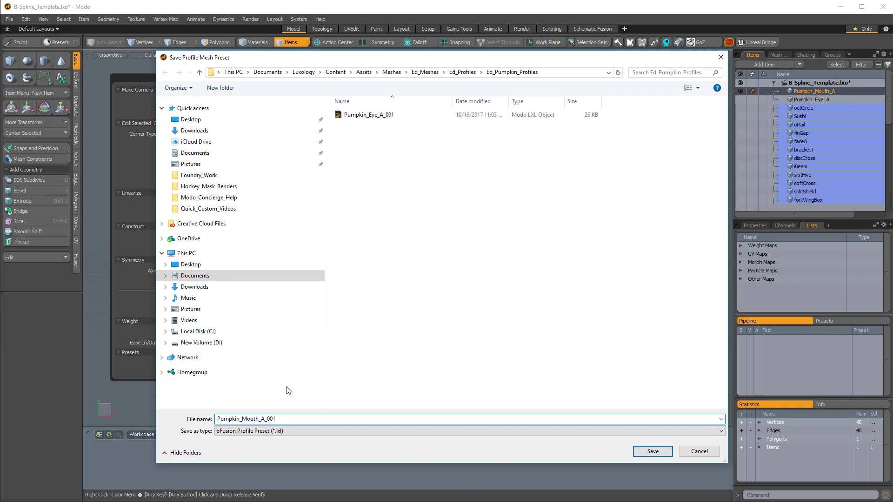
click(652, 451)
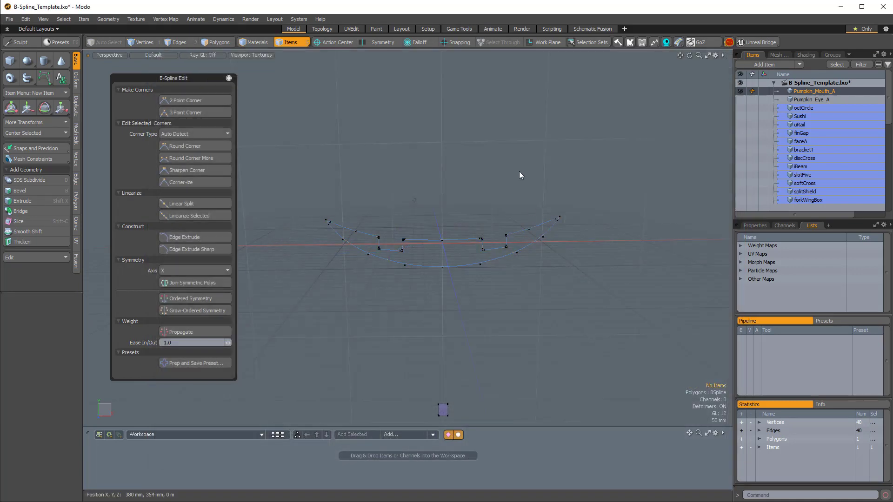
click(518, 171)
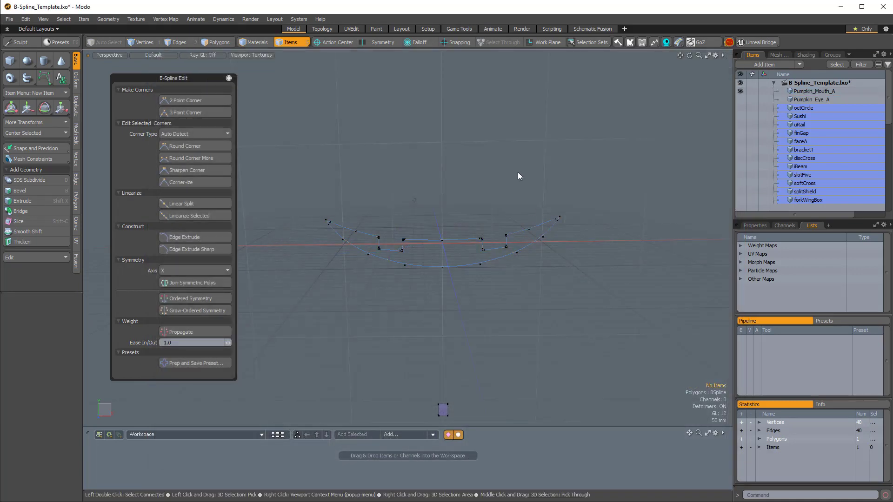
Step: Switch to the MF_Pumpkin_Project_001 scene and add the Profile Sweep preset from Modo's Mesh Fusion Assemblies
key(F6)
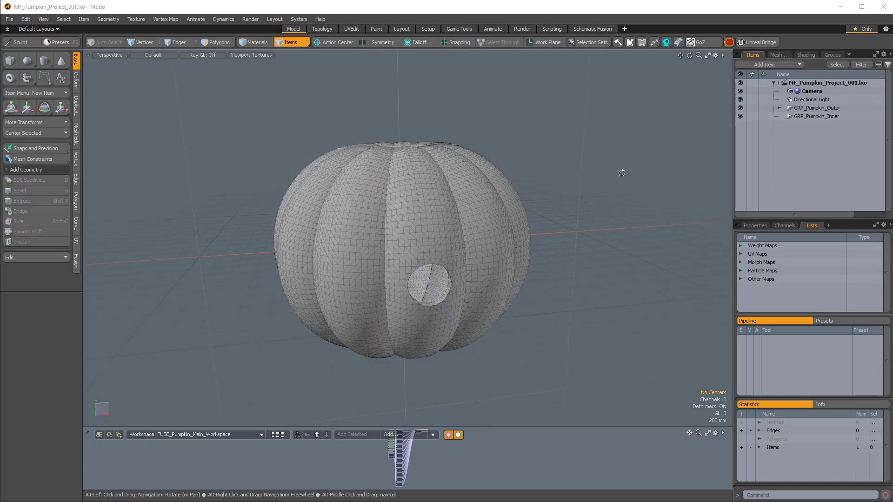
alt+drag(621, 173, 447, 186)
ctrl+alt+drag(446, 186, 518, 255)
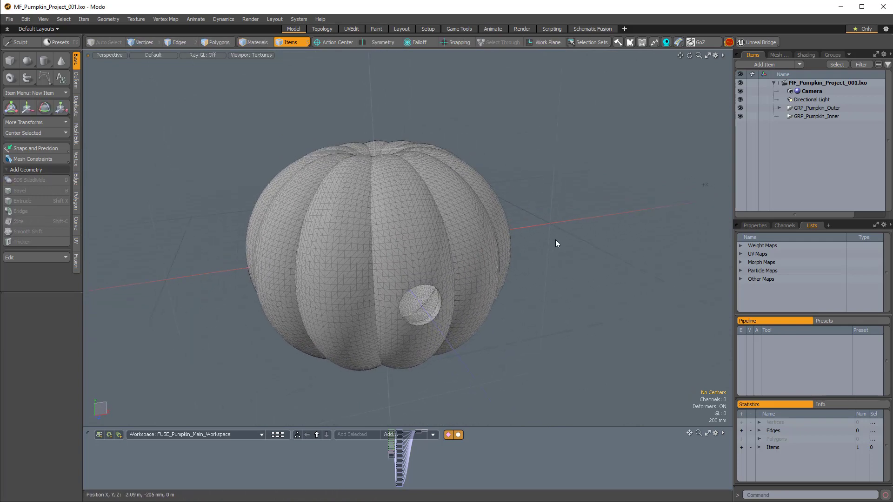
key(F6)
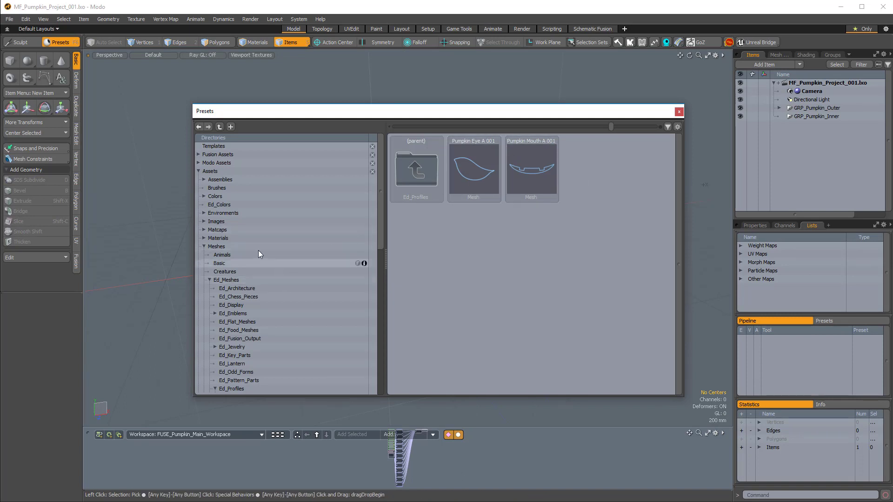
click(208, 162)
click(213, 180)
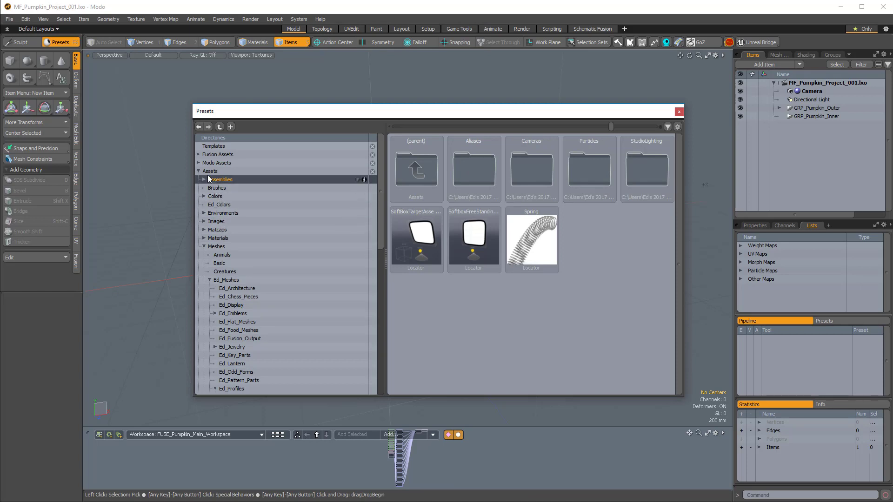
click(201, 162)
click(199, 163)
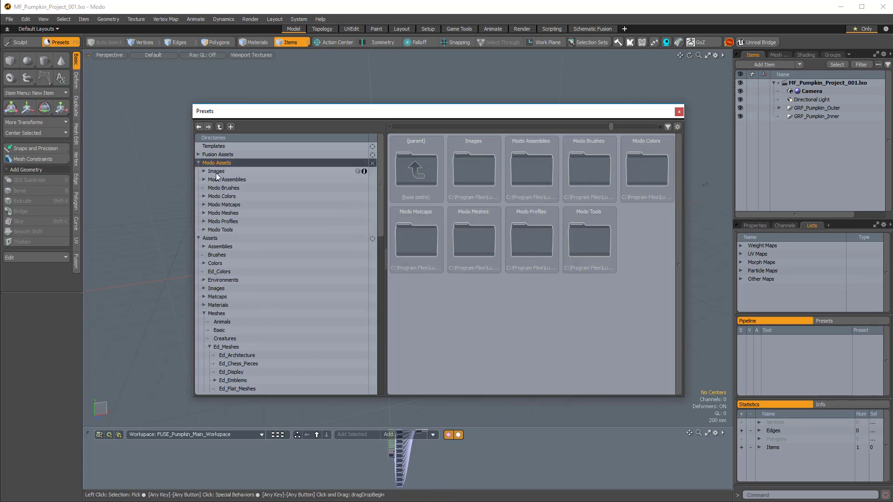
click(226, 180)
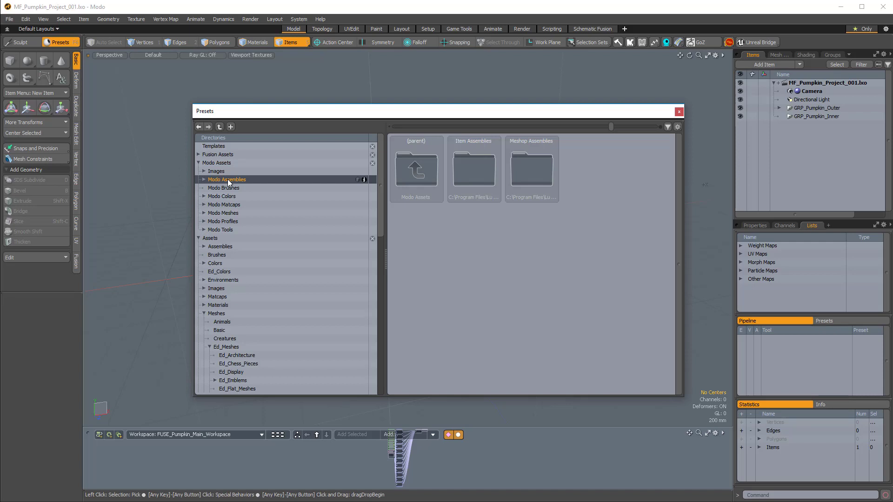
double_click(478, 160)
double_click(482, 163)
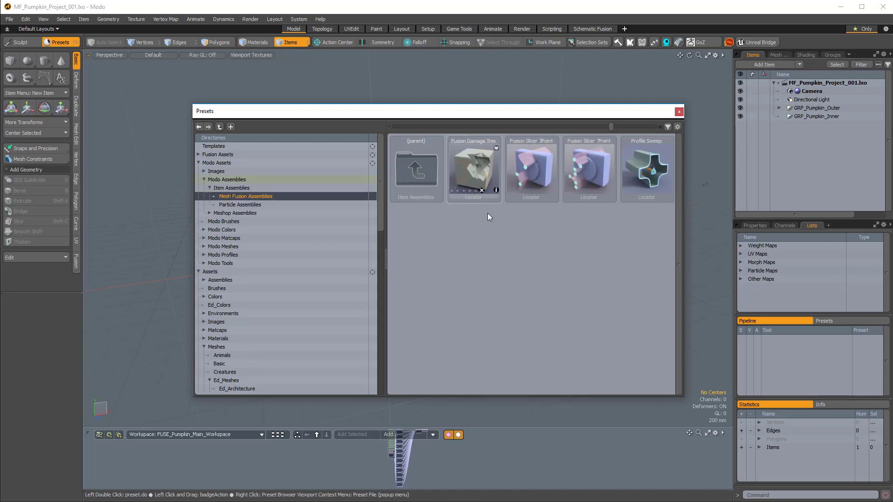
double_click(648, 162)
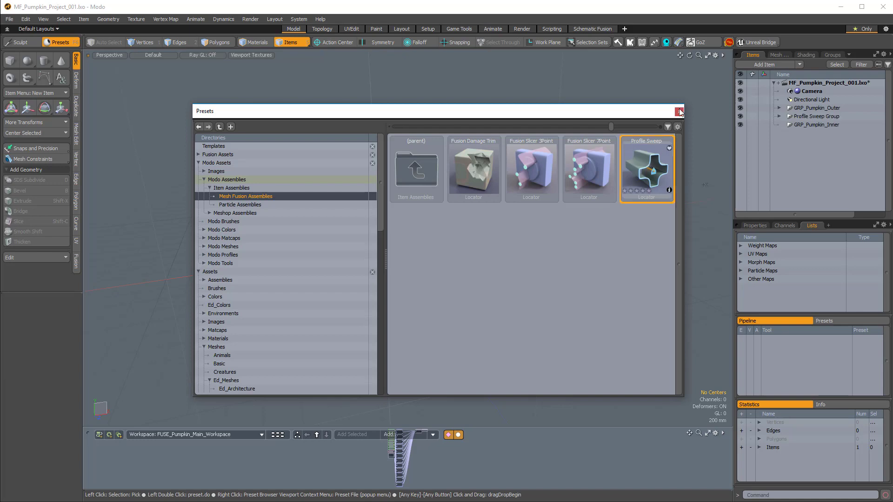
key(F6)
Step: Move the Profile Sweep Group into GRP_Pumpkin_Outer, directly below Temp_Hole_Puncher
alt+drag(519, 369, 377, 293)
scroll(349, 248, up, 4)
click(308, 261)
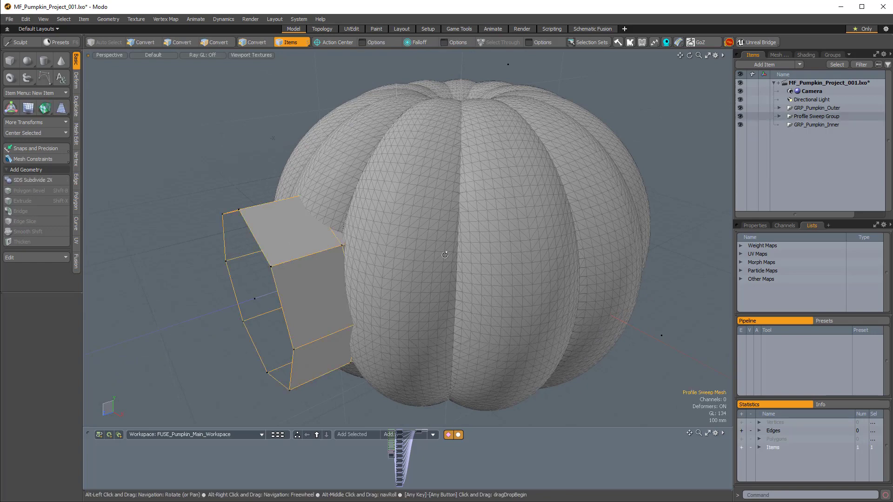
alt+drag(308, 262, 287, 270)
click(804, 115)
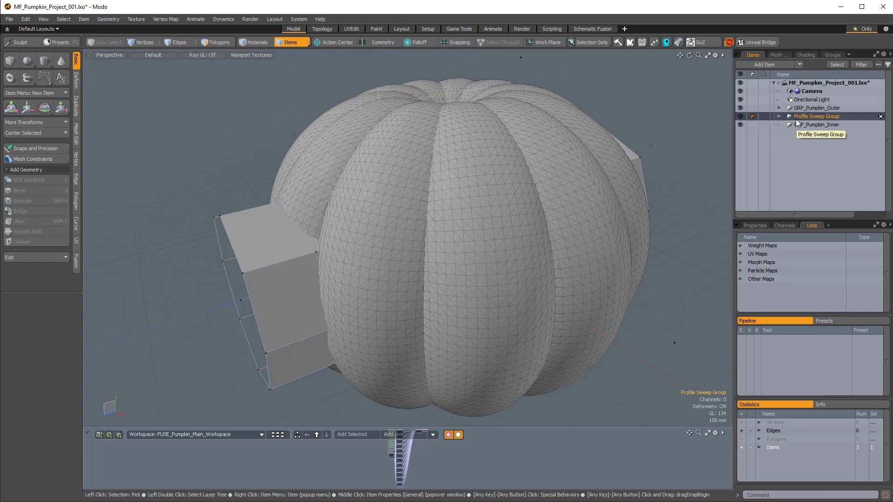
click(779, 107)
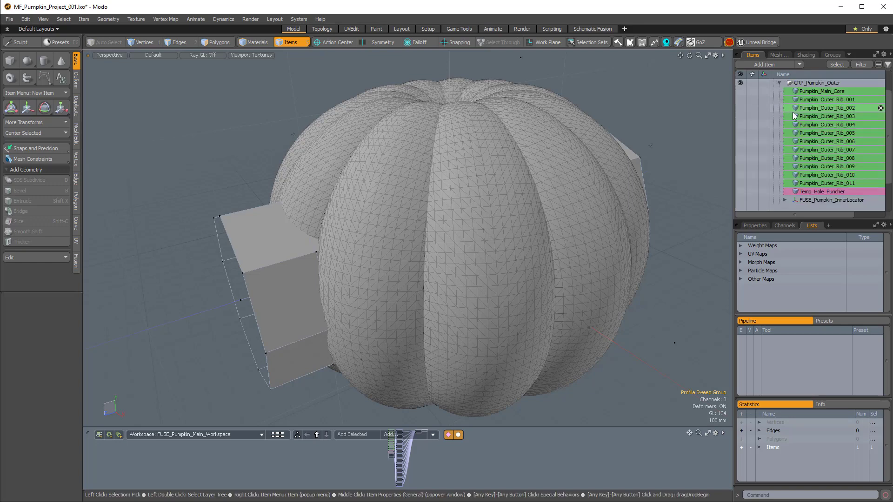
scroll(810, 146, down, 2)
drag(803, 191, 813, 176)
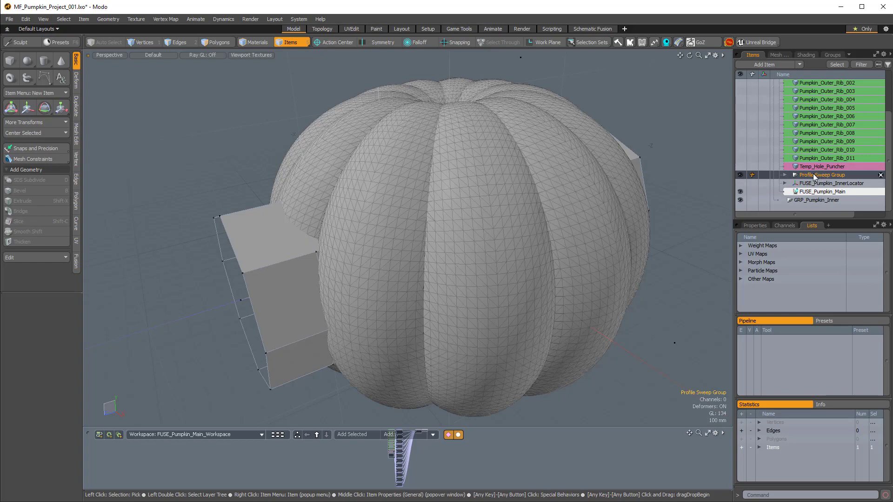
Step: Delete the empty GRP_Pumpkin_Inner group from the scene
alt+drag(593, 196, 707, 167)
scroll(669, 190, down, 2)
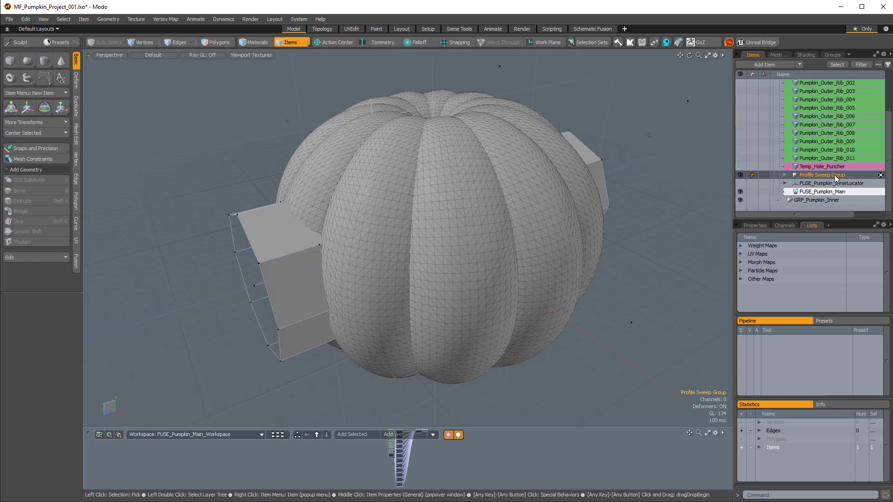
click(819, 201)
click(882, 201)
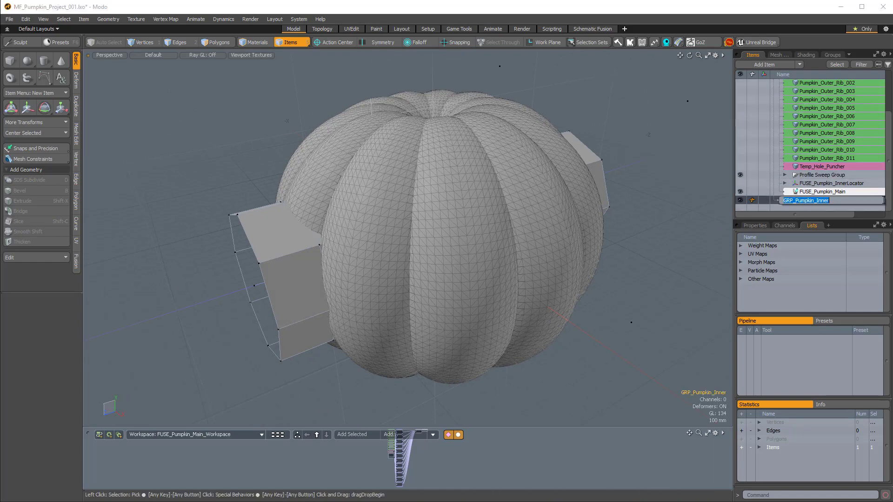
click(865, 194)
click(880, 201)
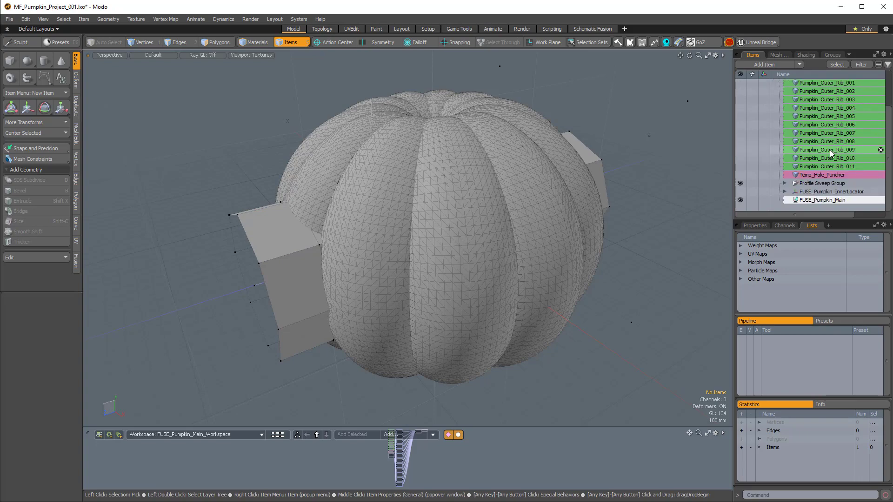
Step: Select the Profile Sweep Path curve in the model and expand the Profile Sweep Group to show its items
alt+drag(535, 223, 568, 265)
scroll(563, 265, up, 4)
scroll(520, 243, up, 2)
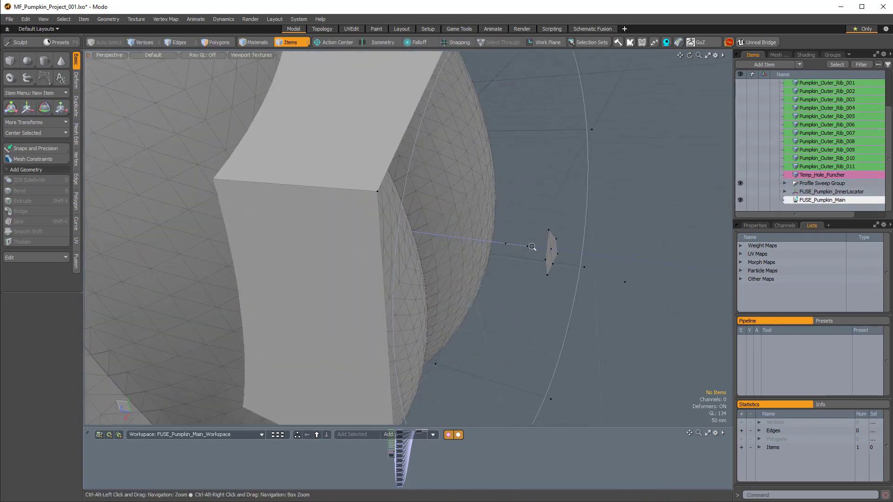
click(562, 254)
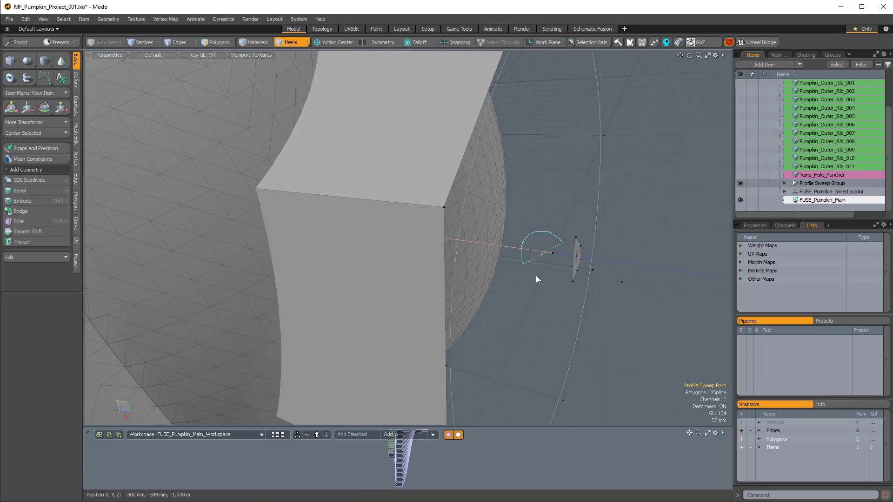
click(786, 185)
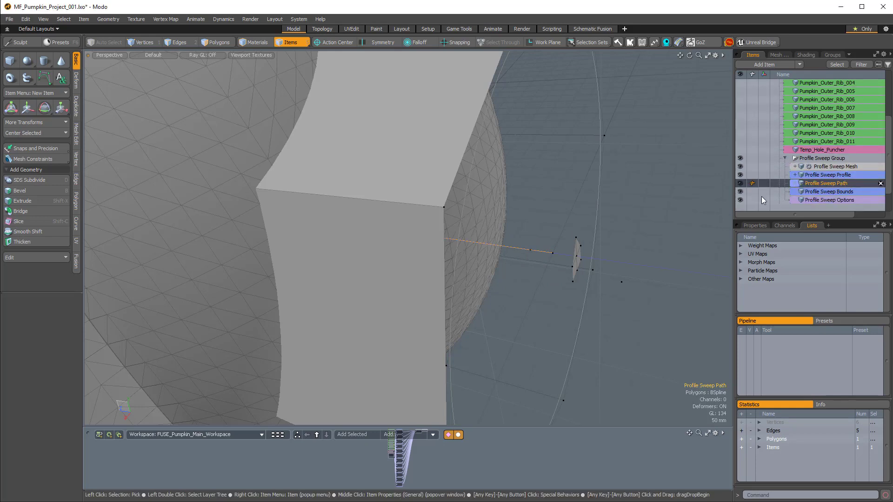
Step: Rotate the Profile Sweep Path curve -180° about Y at polygon level so the sweep starts on the pumpkin's opposite side
scroll(645, 202, down, 8)
alt+drag(642, 204, 567, 232)
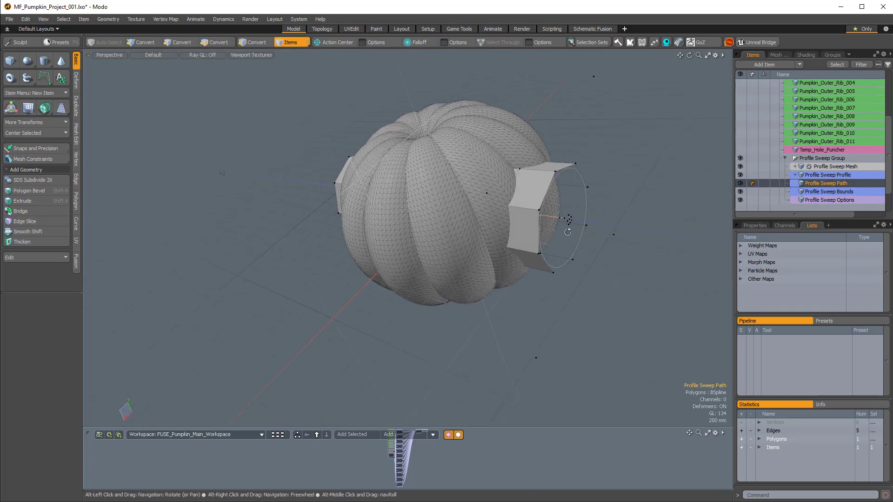
key(3)
alt+drag(427, 315, 656, 243)
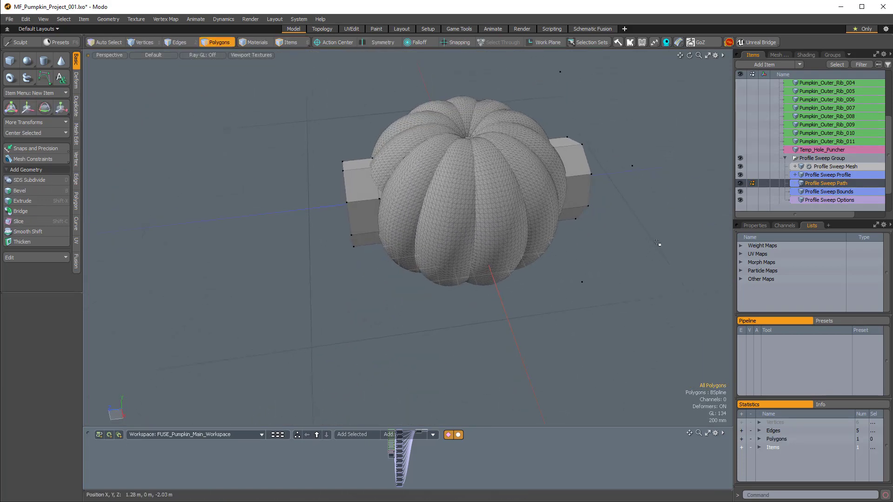
key(e)
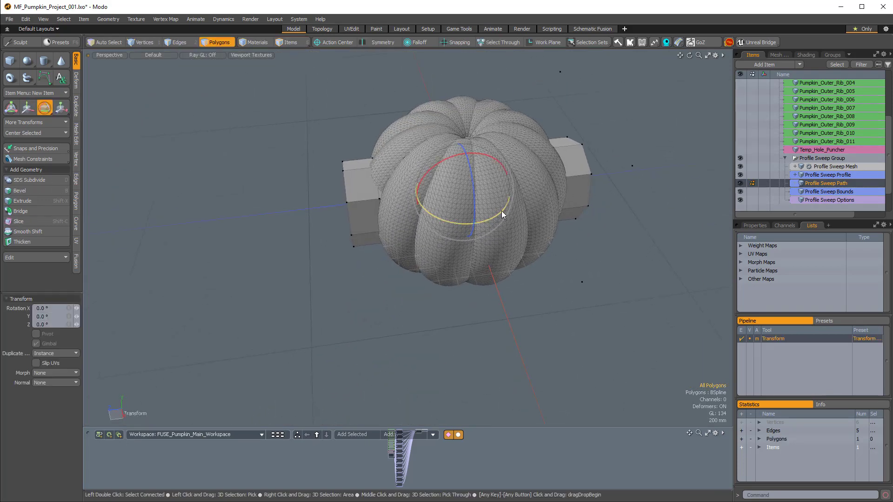
drag(503, 210, 419, 223)
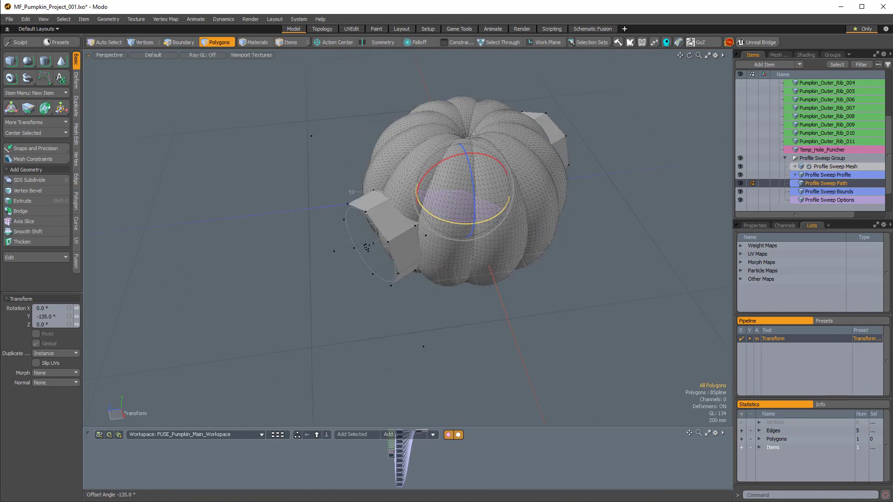
drag(352, 192, 349, 147)
alt+drag(377, 304, 600, 237)
scroll(396, 350, up, 3)
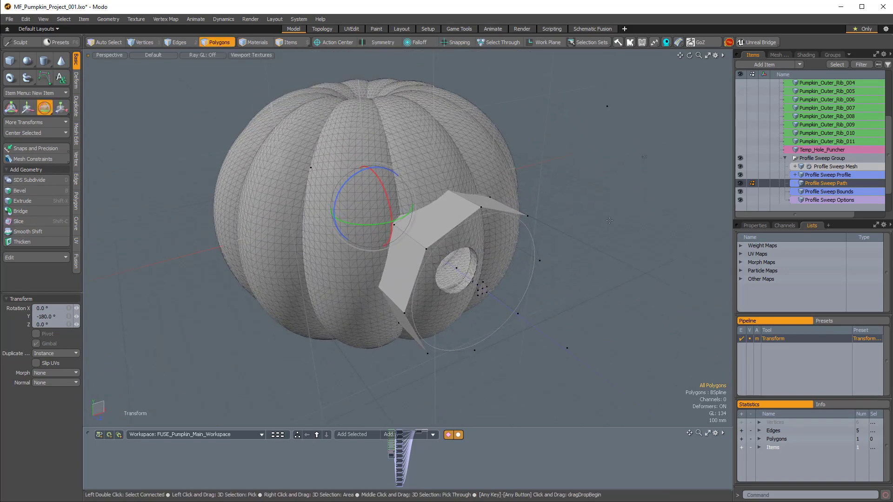
key(Escape)
key(Escape)
alt+drag(418, 279, 549, 281)
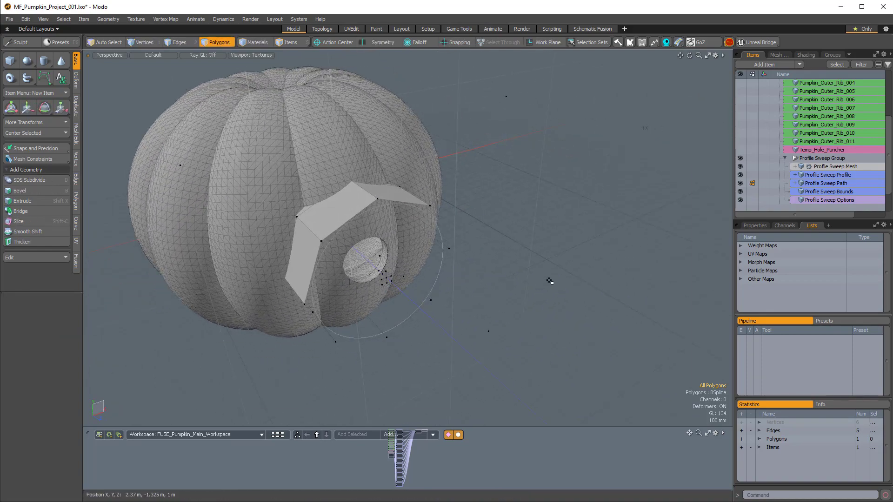
Step: Browse the presets to the Ed_Pumpkin_Profiles folder inside Assets, Meshes, Ed_Meshes, Ed_Profiles
key(F6)
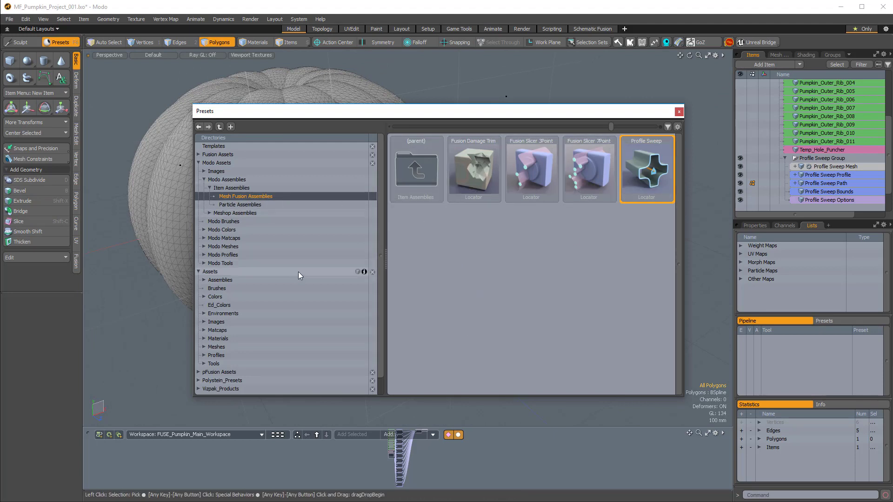
scroll(276, 279, down, 1)
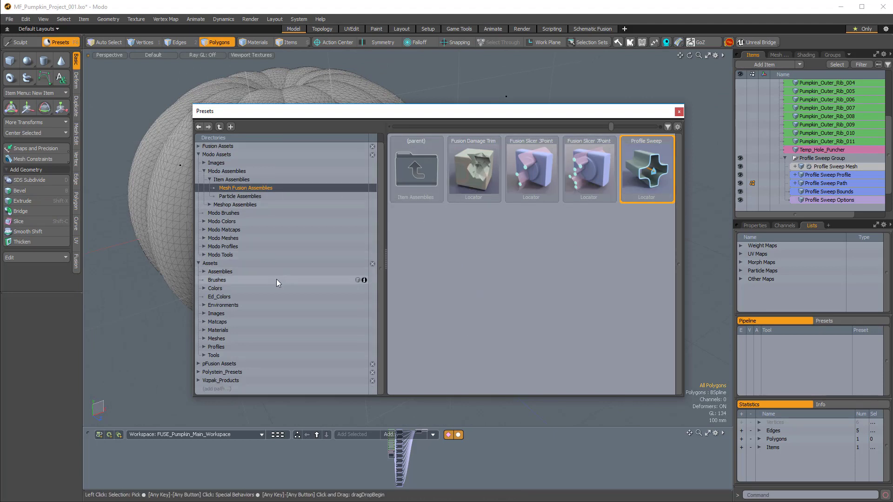
click(213, 338)
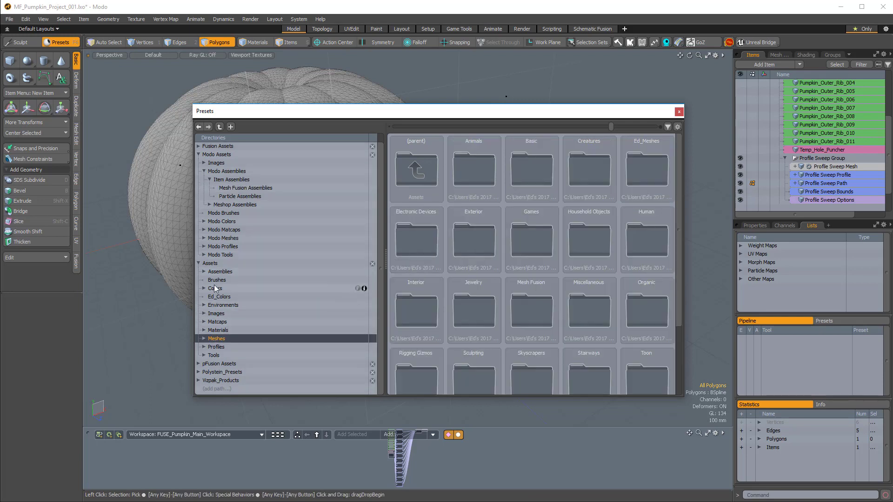
click(203, 339)
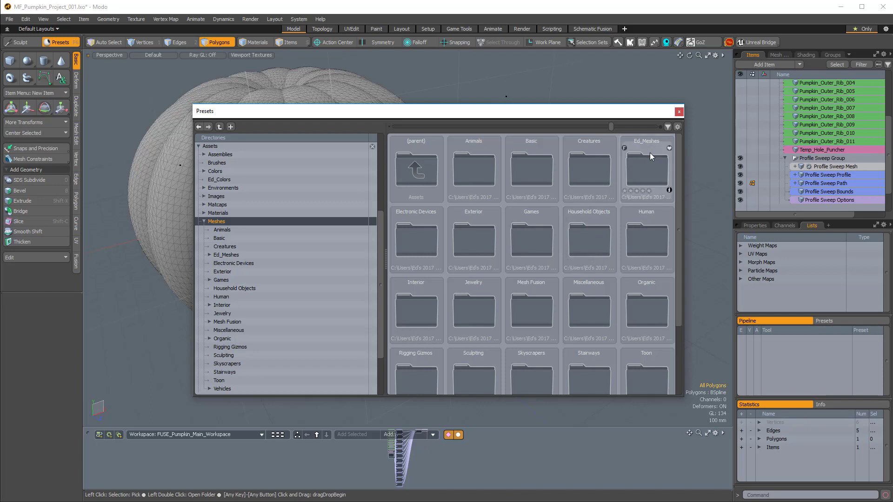
double_click(646, 165)
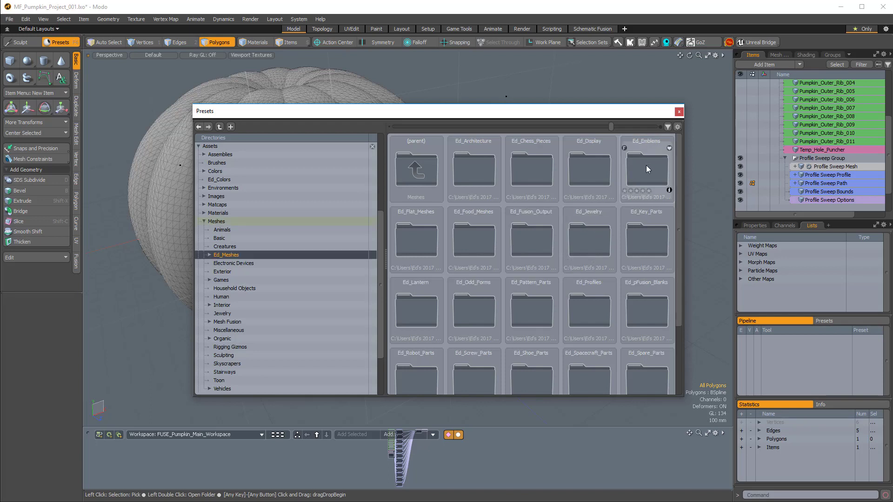
double_click(587, 302)
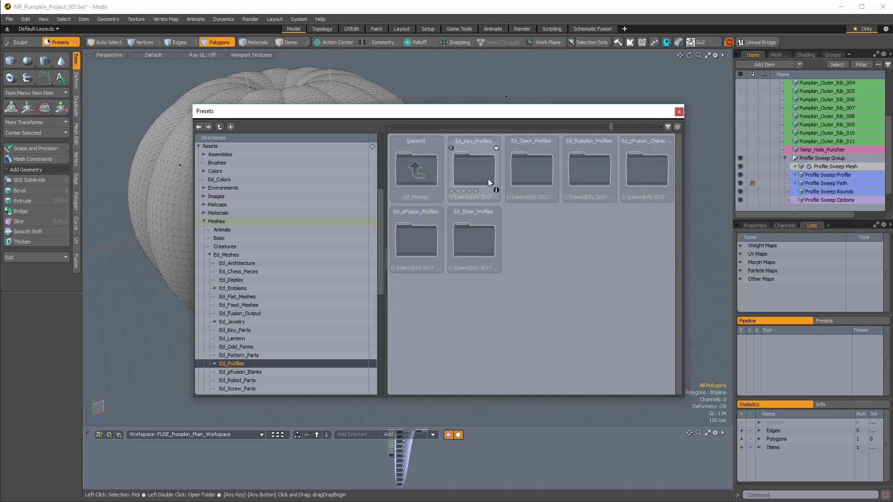
double_click(587, 167)
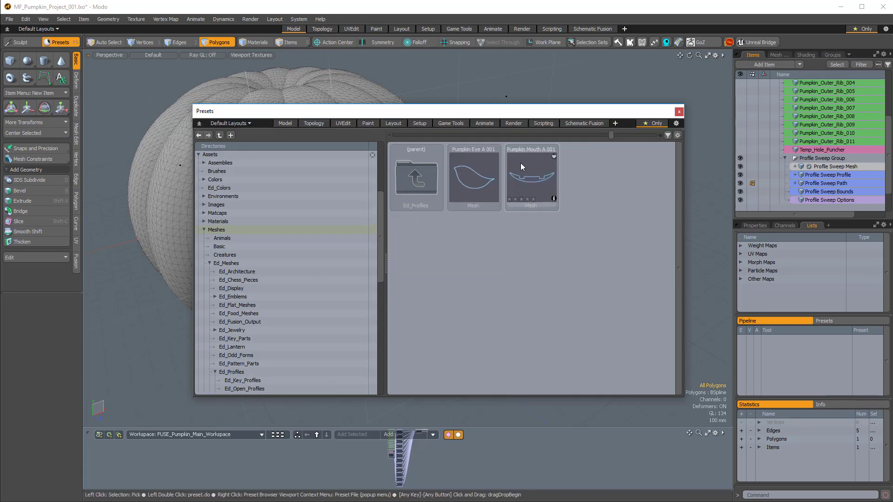
Step: Select the Pumpkin Mouth A 001 preset, then narrow the preset browser and move it clear of the sweep
click(199, 123)
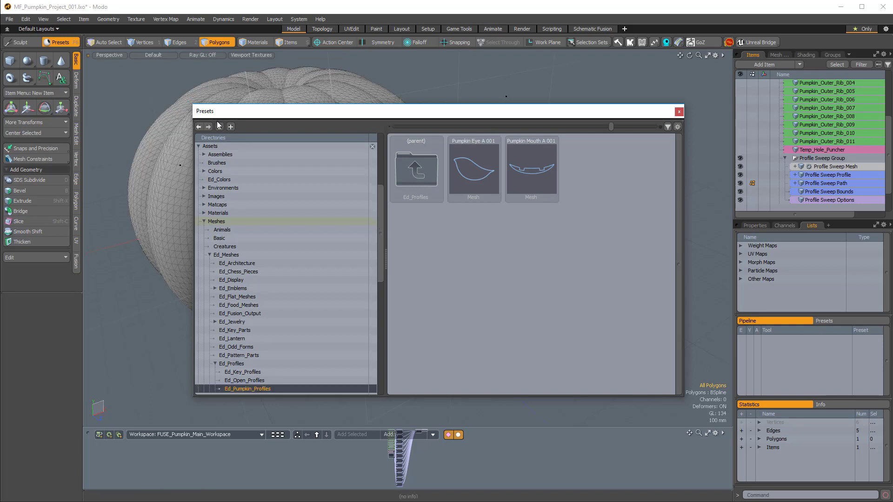
click(546, 176)
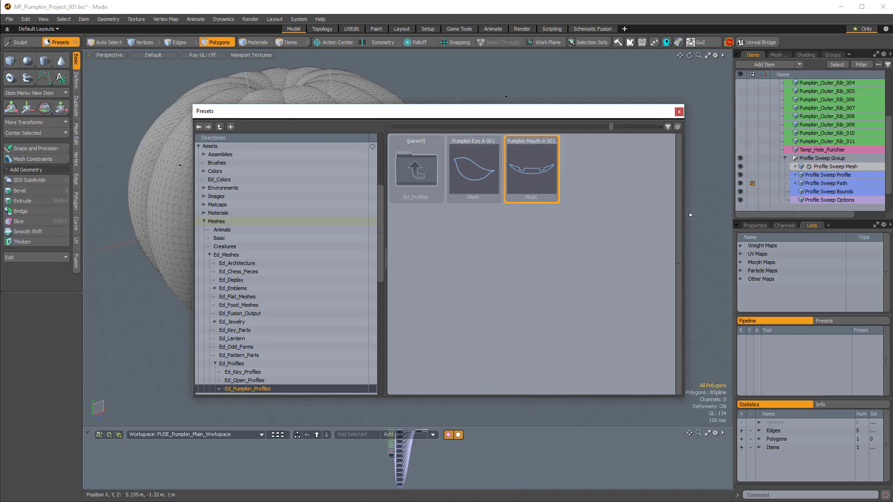
drag(682, 213, 470, 213)
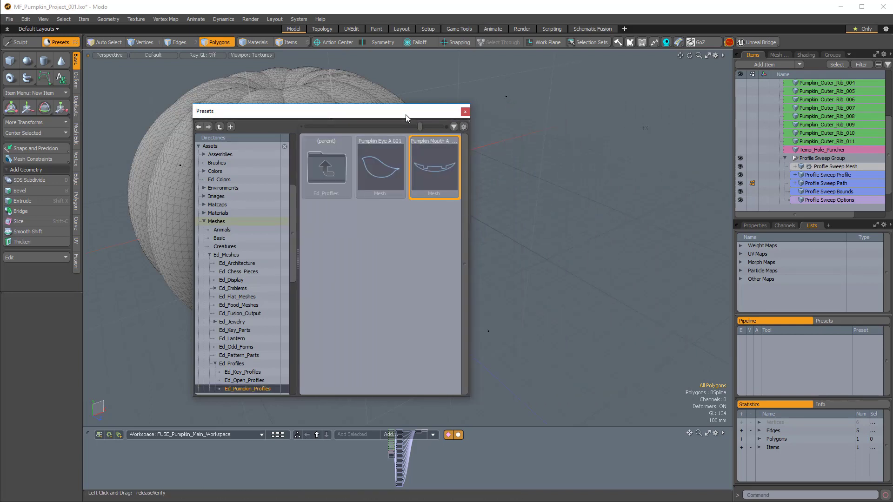
drag(405, 115, 290, 118)
Step: Import the selected Pumpkin Mouth A 001 preset as the shape of the Profile Sweep Profile
alt+drag(449, 267, 465, 268)
alt+shift+drag(465, 268, 551, 274)
alt+shift+drag(551, 275, 514, 267)
alt+shift+drag(514, 267, 588, 260)
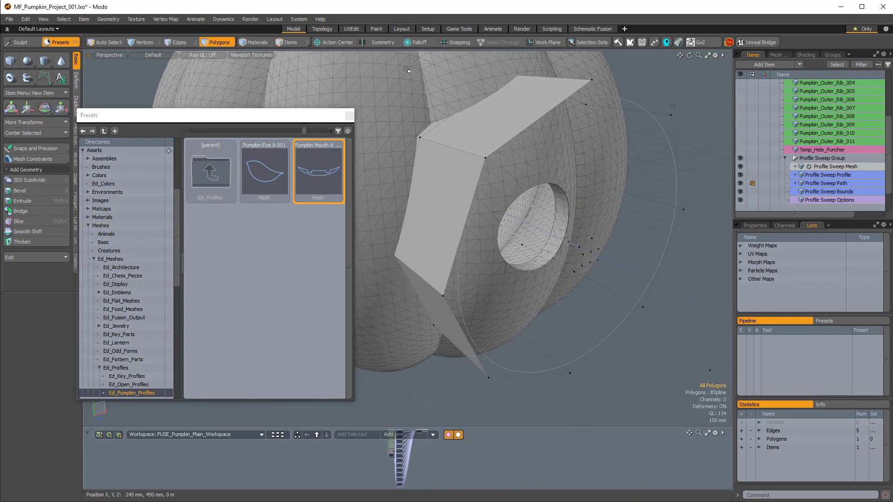
click(296, 41)
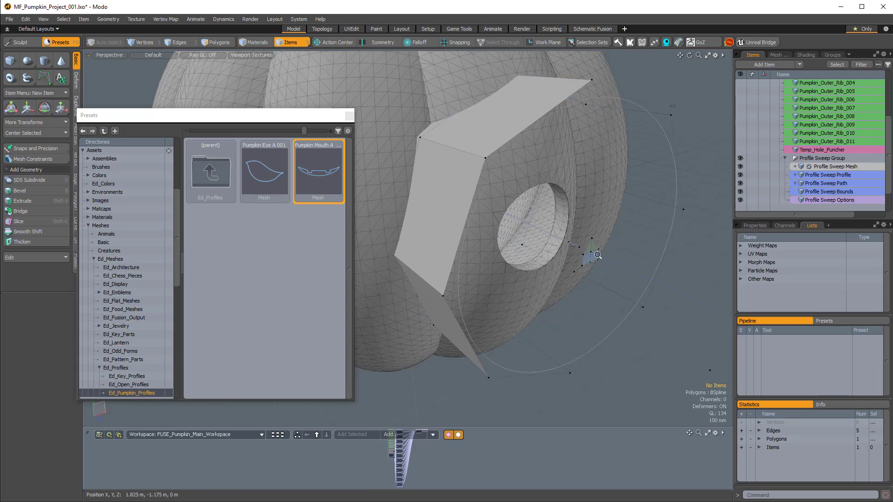
ctrl+alt+drag(597, 256, 621, 245)
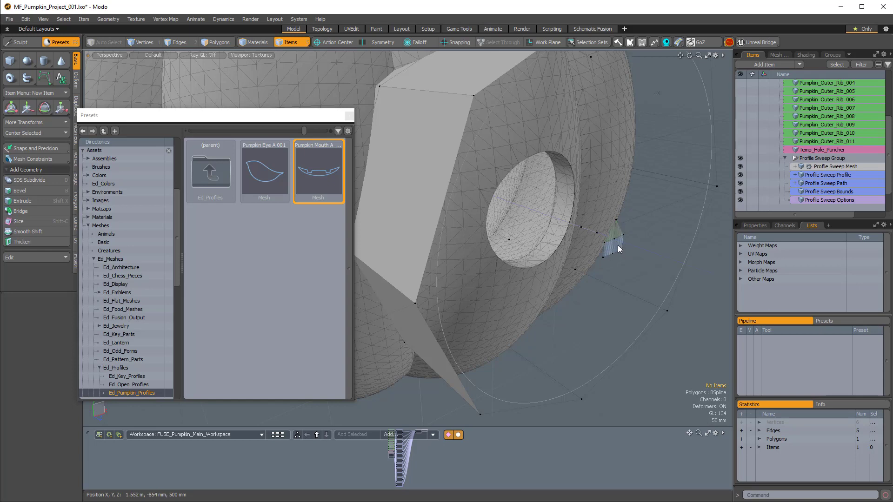
right_click(617, 244)
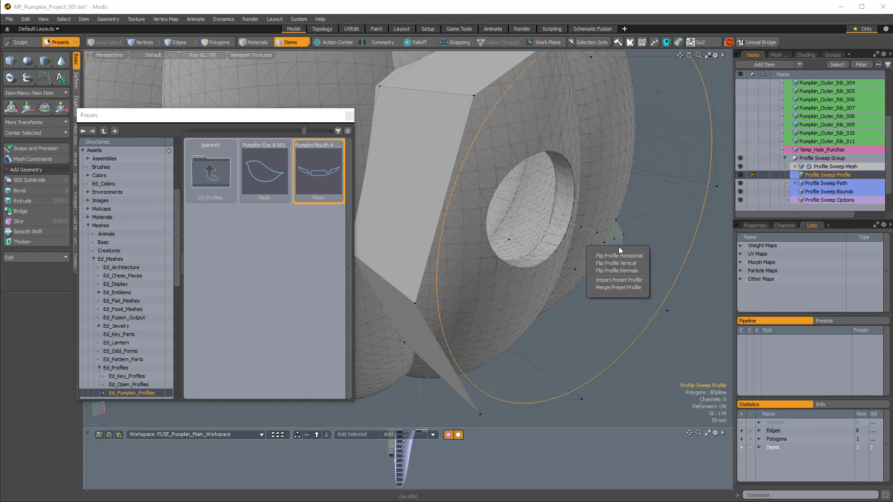
click(622, 281)
ctrl+alt+drag(628, 273, 514, 294)
alt+drag(513, 294, 549, 264)
alt+shift+drag(549, 264, 535, 306)
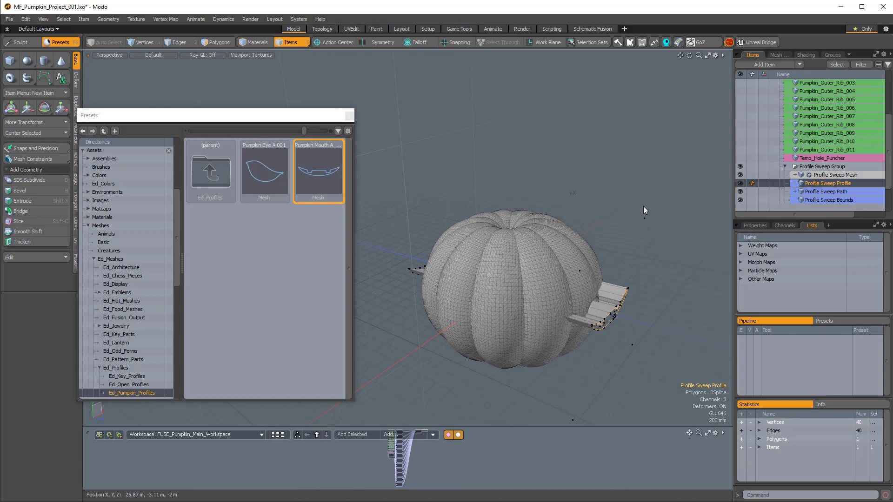
Step: Hide FUSE_Pumpkin_Main to inspect the swept mouth mesh and turn off vertex display in the viewport
scroll(799, 182, down, 3)
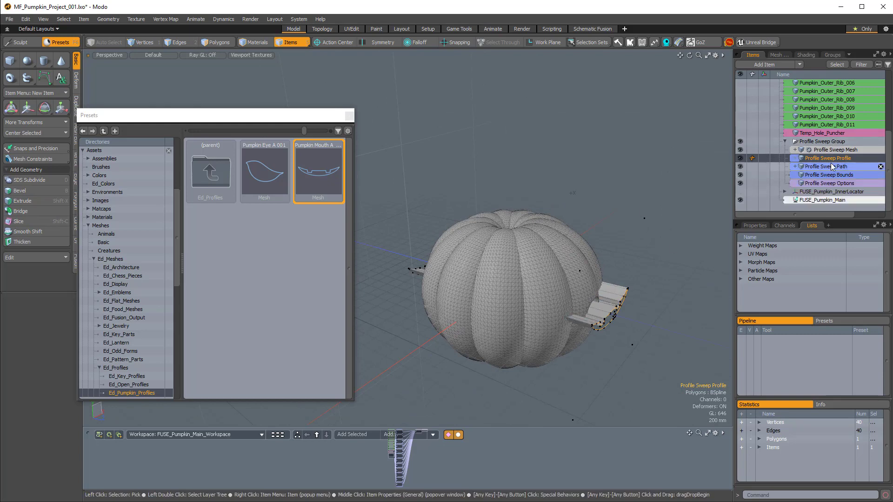
click(740, 200)
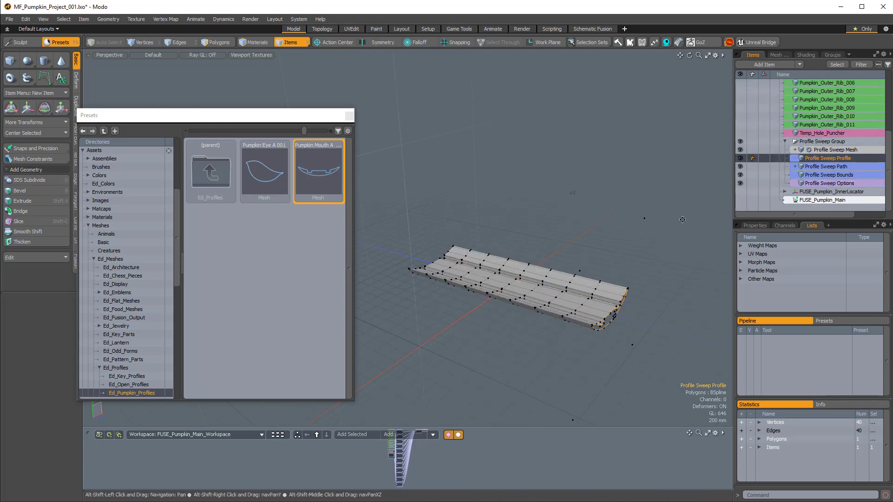
alt+drag(539, 274, 572, 209)
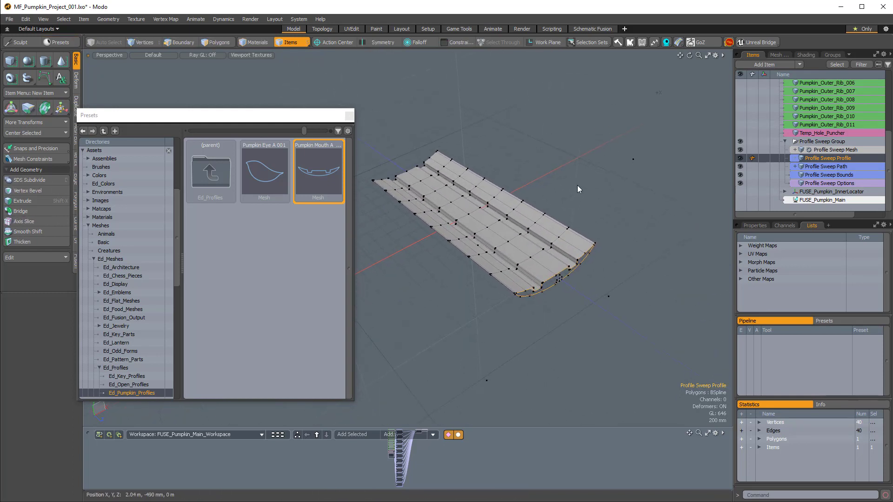
key(ctrl+3)
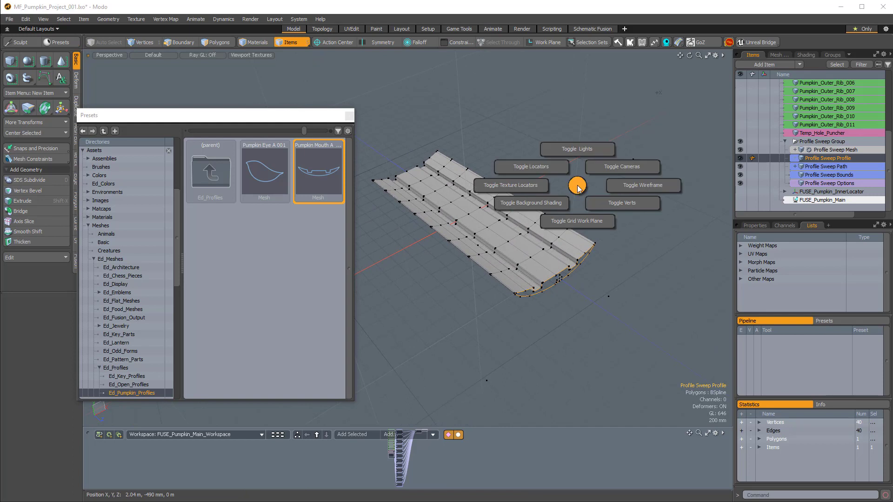
click(628, 210)
alt+drag(631, 209, 539, 307)
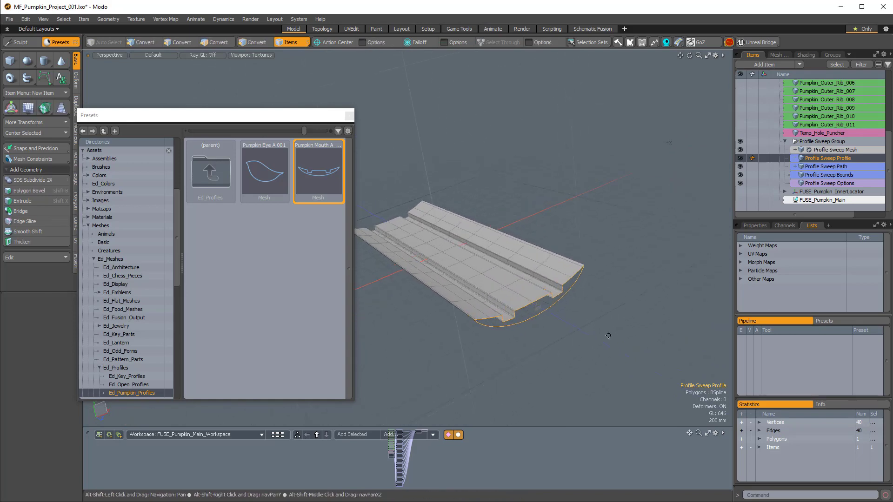
Step: Show FUSE_Pumpkin_Main again and activate the Move transform on the Profile Sweep Path curve at polygon level
click(824, 168)
key(3)
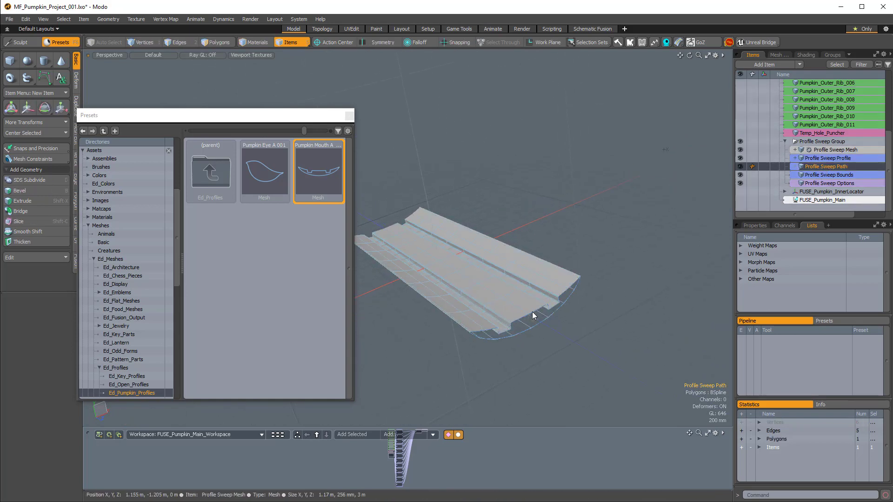
click(740, 199)
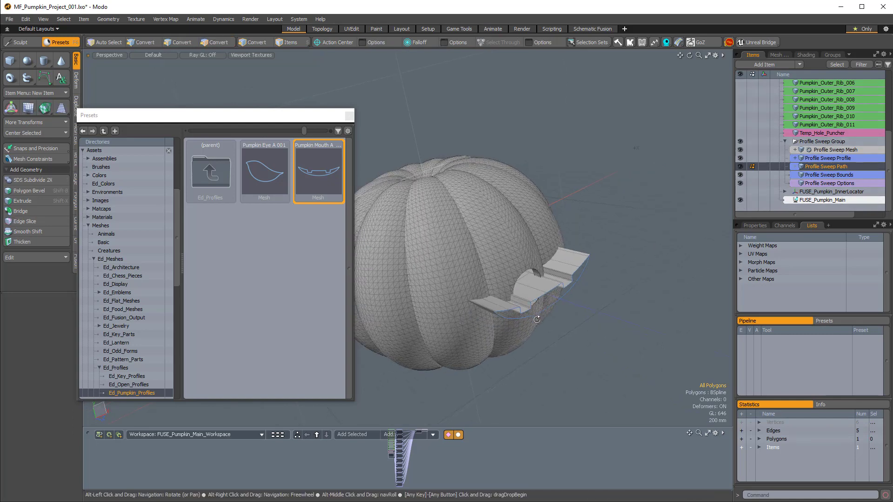
key(w)
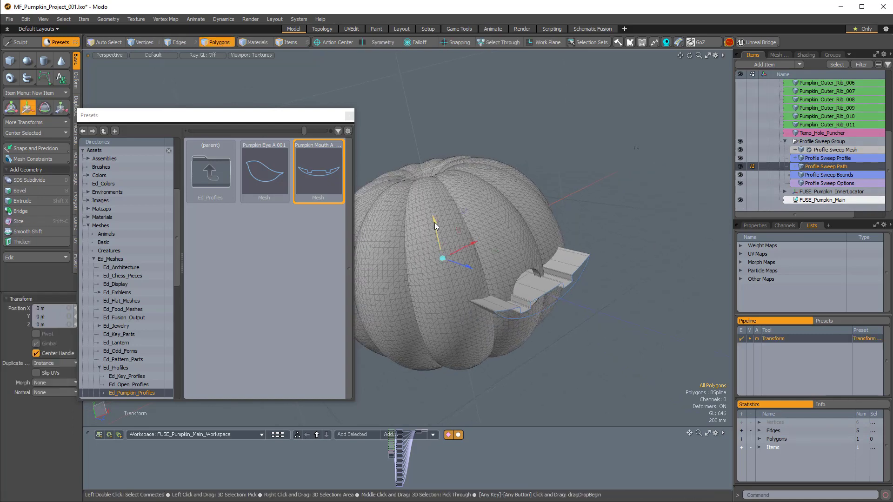
Step: Move the Profile Sweep Path geometry down 395 mm along Y to lower the mouth cutter on the pumpkin
drag(435, 227, 443, 260)
alt+drag(592, 379, 525, 271)
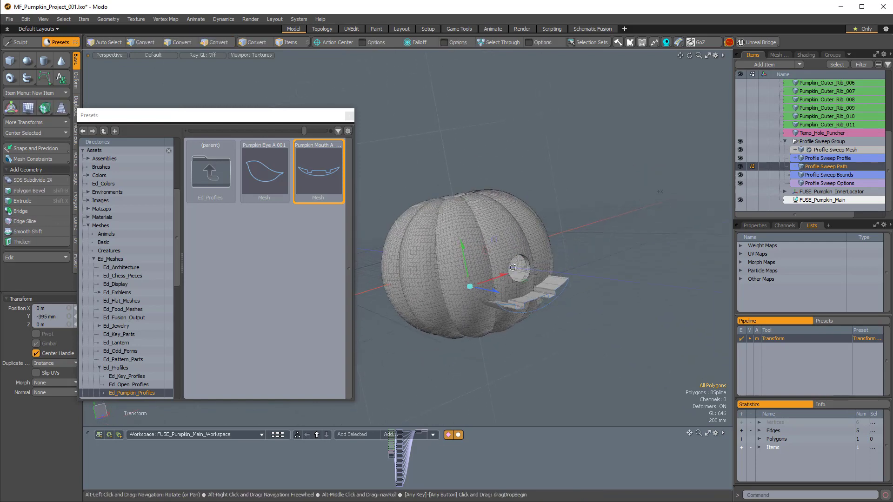
scroll(513, 267, up, 2)
scroll(493, 278, up, 2)
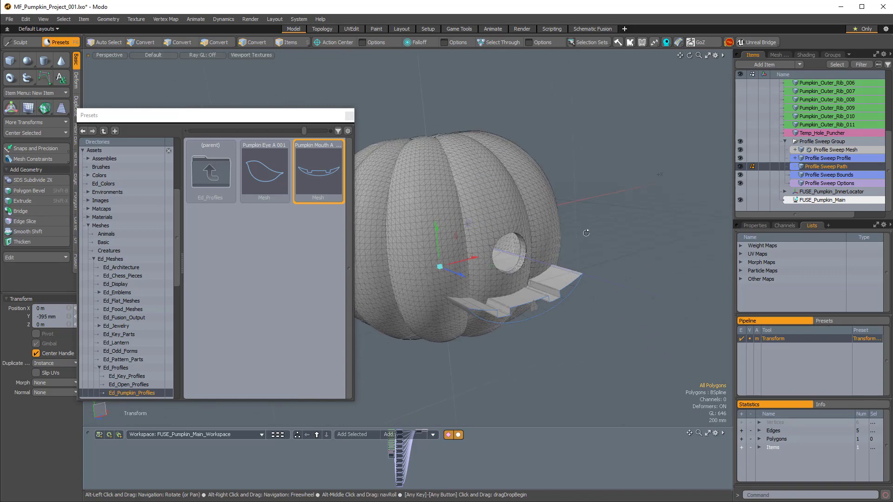
alt+shift+drag(586, 233, 622, 248)
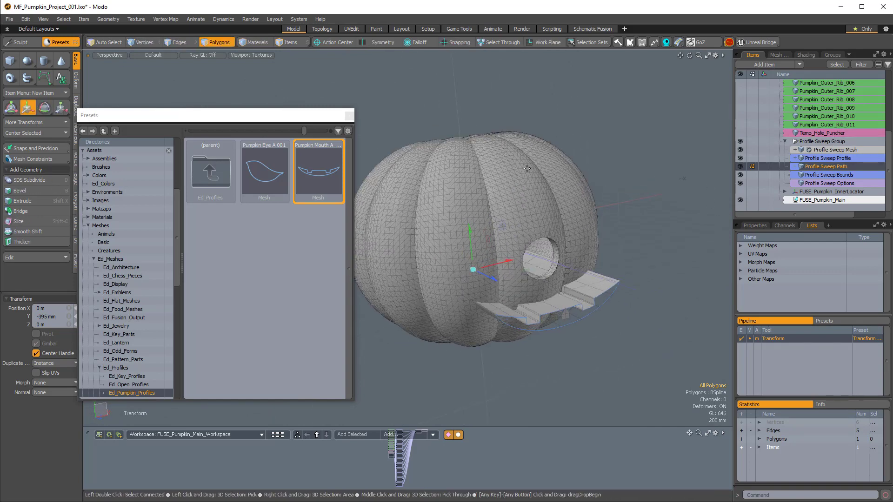
Step: Close the preset browser and toggle off the viewport's work plane grid
key(F6)
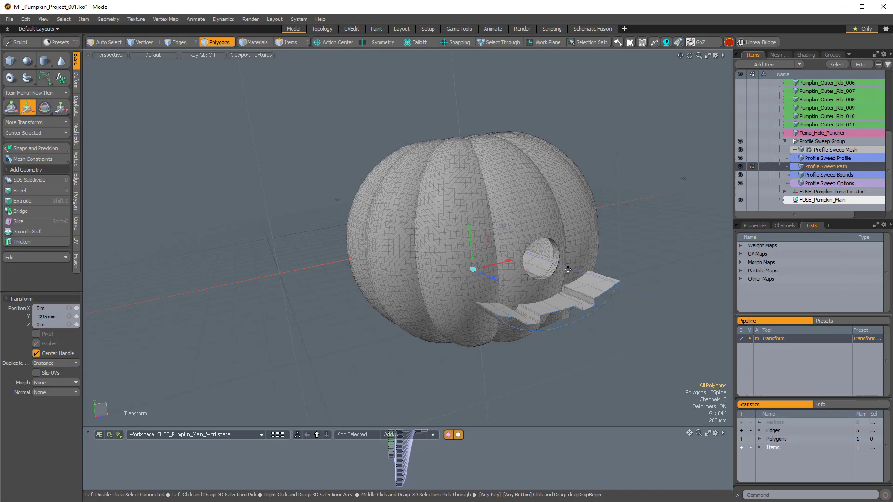
key(ctrl+3)
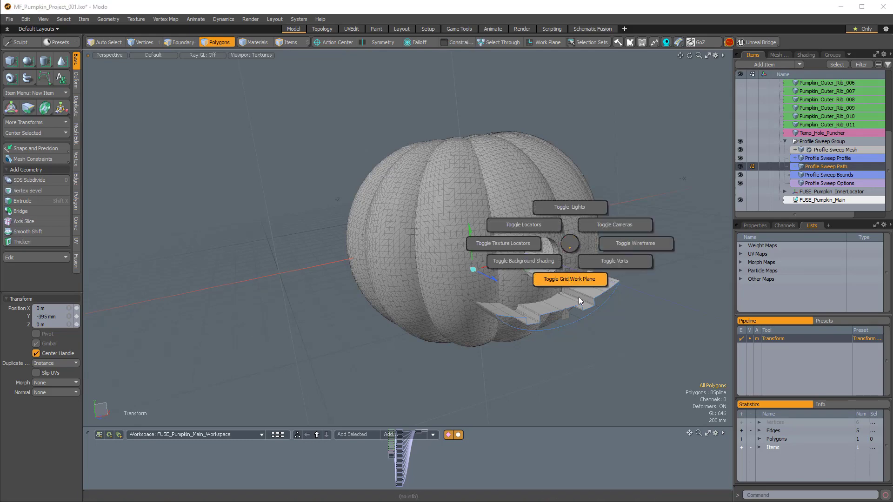
click(576, 285)
Step: Move the Profile Sweep Path geometry 565 mm along Z so the mouth cutter sits at the front of the pumpkin
alt+drag(618, 359, 464, 264)
alt+drag(464, 264, 389, 310)
alt+drag(289, 310, 417, 240)
alt+drag(317, 249, 507, 233)
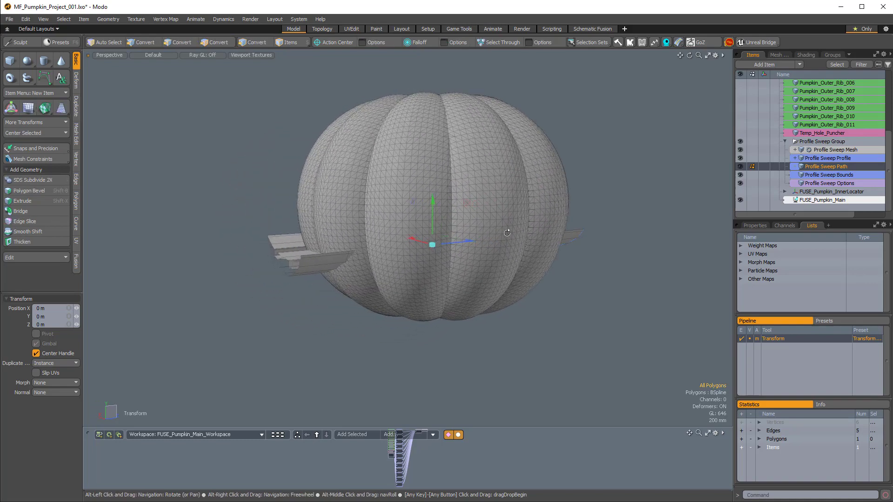
alt+drag(320, 247, 497, 247)
alt+shift+drag(573, 265, 445, 275)
scroll(506, 255, up, 4)
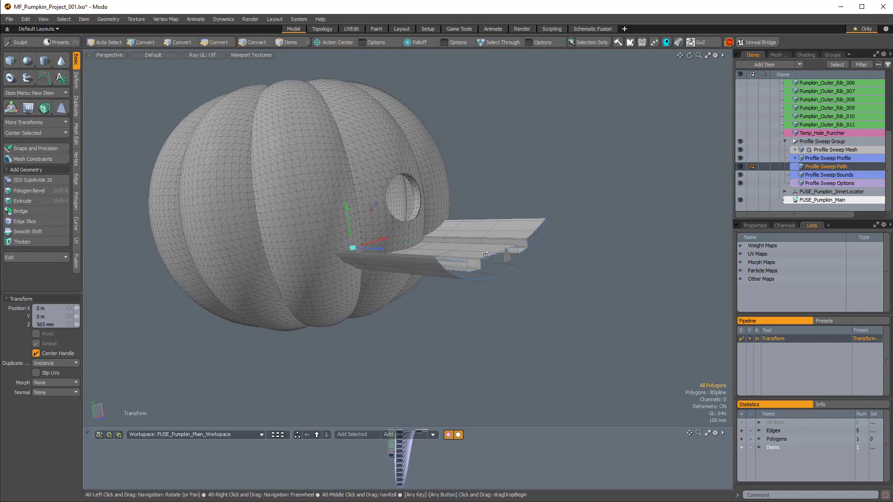
alt+drag(506, 255, 527, 233)
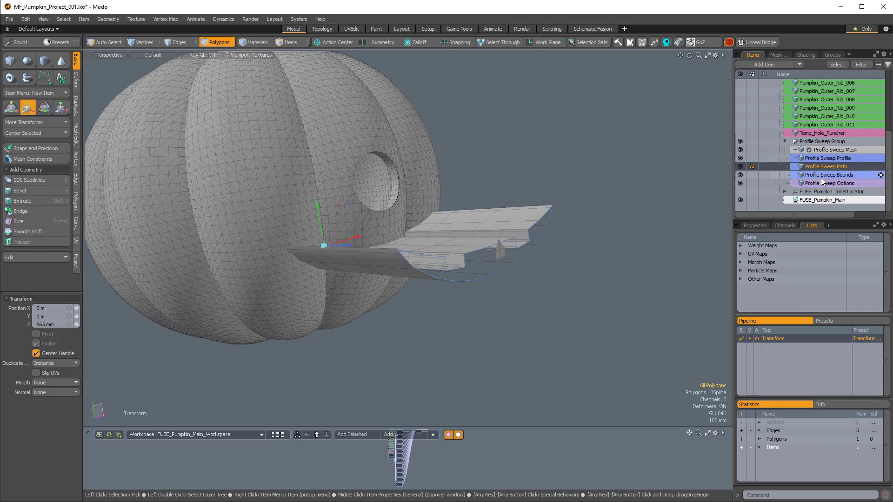
Step: Adjust the sweep path's depth by scaling and repositioning it along Z, including a 115% Z scale
key(r)
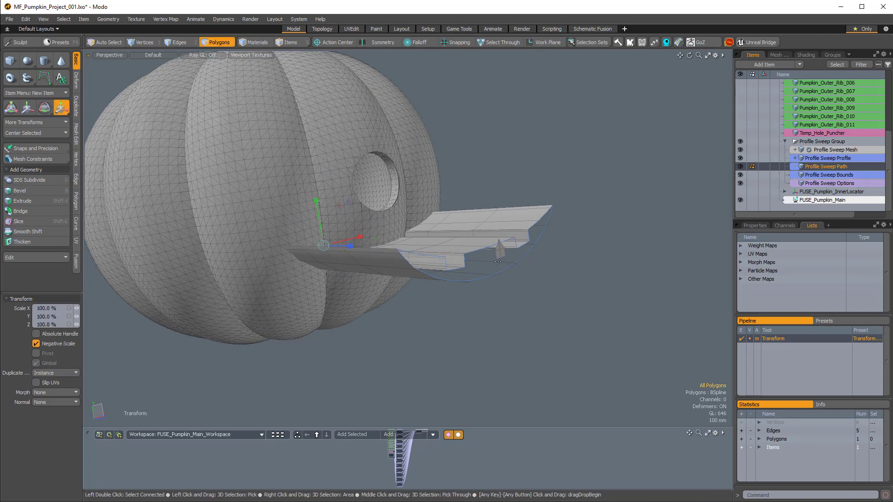
alt+drag(411, 251, 470, 267)
drag(373, 257, 516, 246)
key(w)
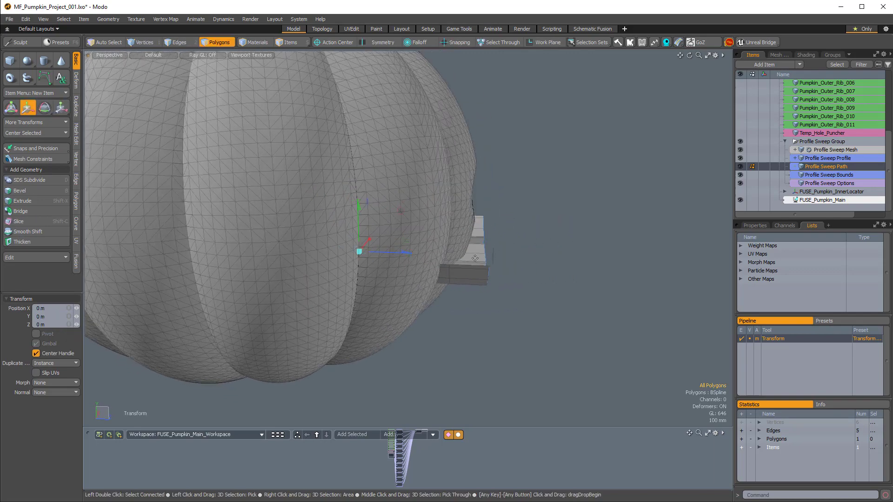
drag(405, 255, 344, 291)
key(r)
alt+scroll(386, 260, up, 1)
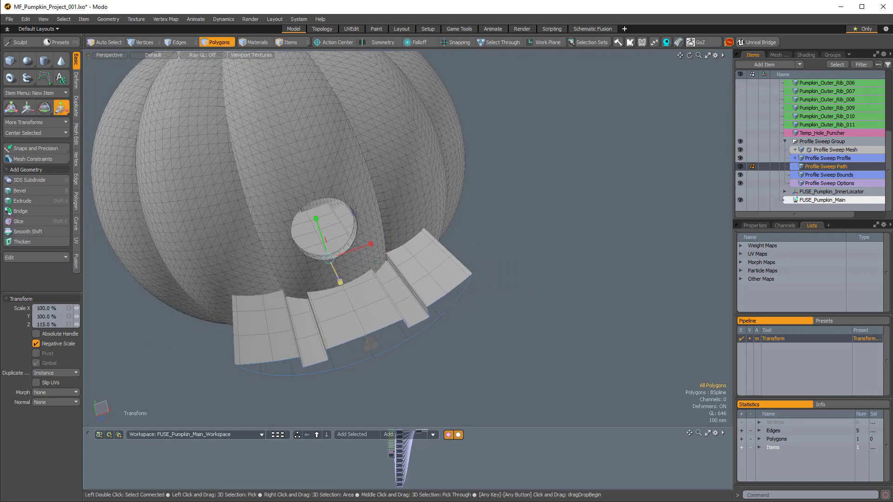
alt+drag(429, 299, 489, 261)
key(space)
Step: Select the closed mouth curve in the Profile Sweep Profile item and activate scaling for it
key(5)
click(489, 260)
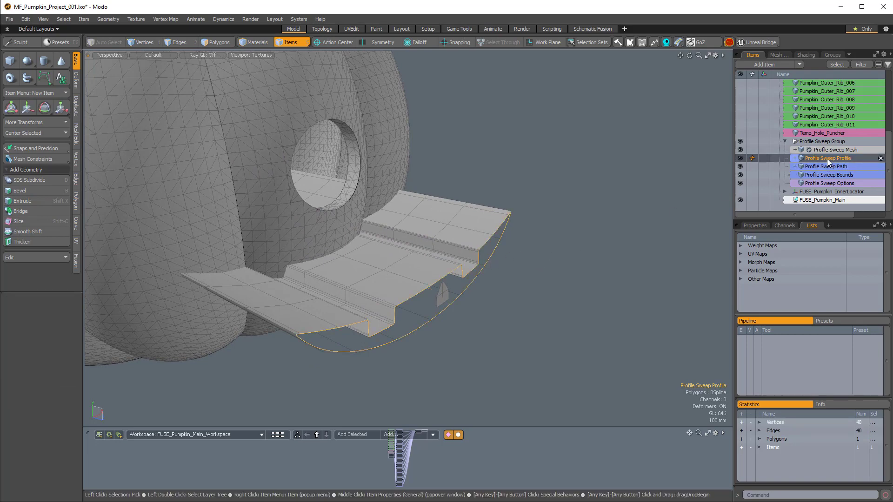
alt+drag(555, 275, 566, 254)
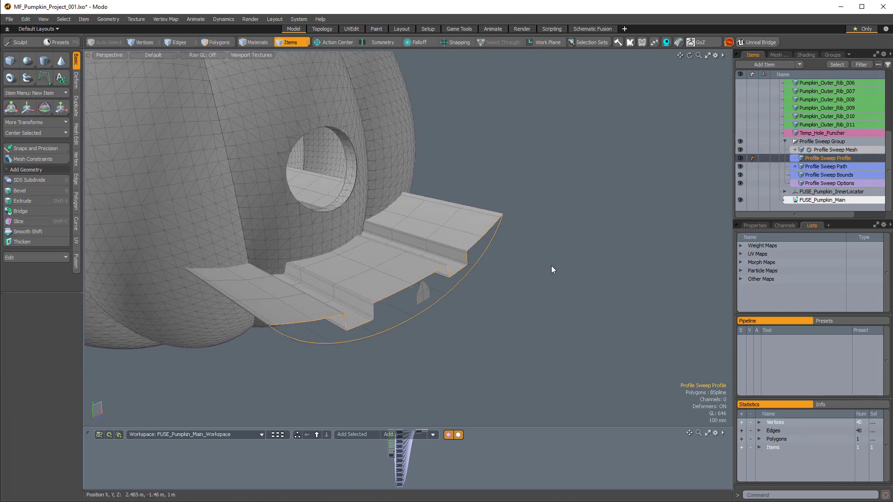
key(3)
click(441, 297)
key(Return)
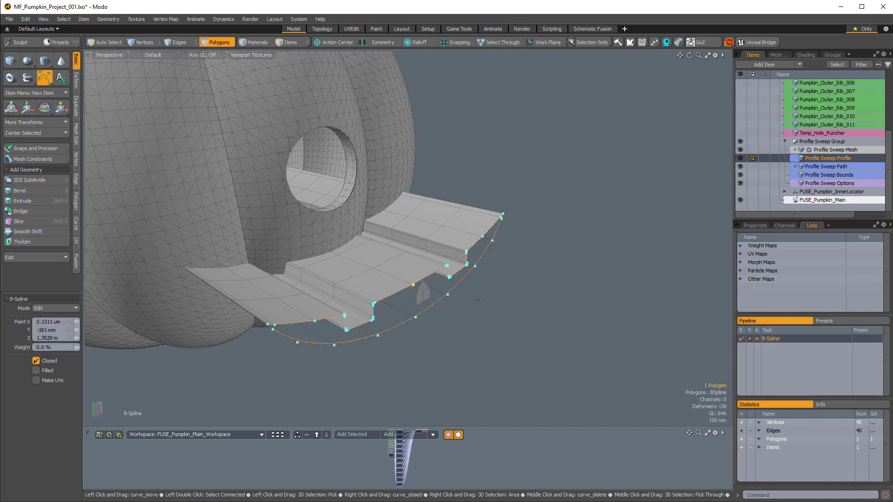
key(r)
alt+drag(477, 300, 446, 289)
Step: Try to scale the mouth profile curve with the default action center
drag(397, 211, 380, 222)
key(ctrl+z)
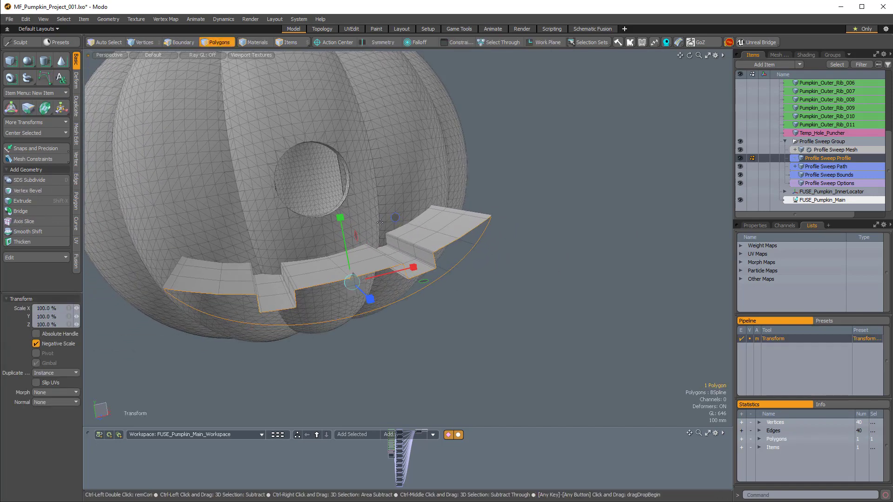
key(ctrl+z)
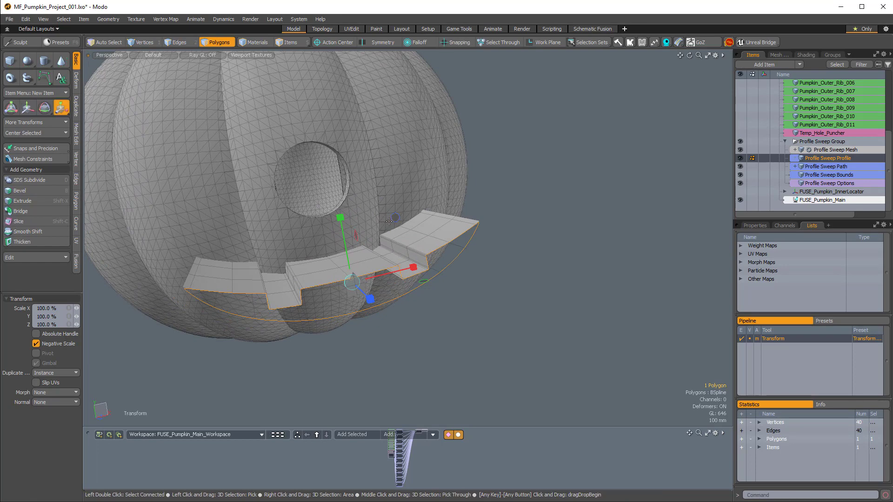
Step: Scale the mouth profile curve to 124.5% in X and Y using the Local action center, and deselect it
key(alt+l)
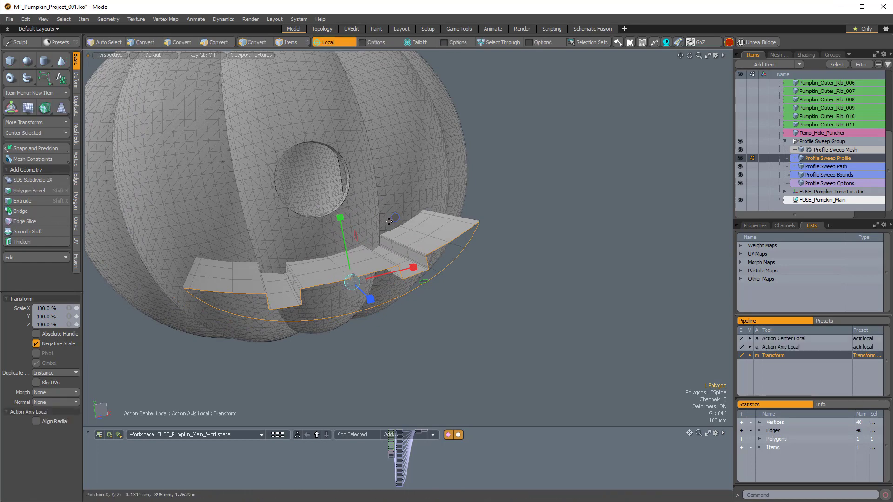
drag(397, 222, 423, 222)
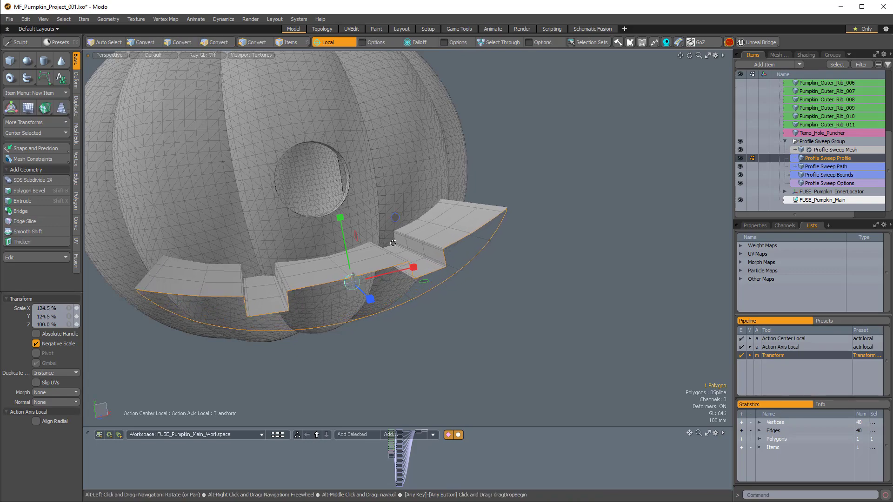
alt+drag(363, 233, 504, 263)
key(space)
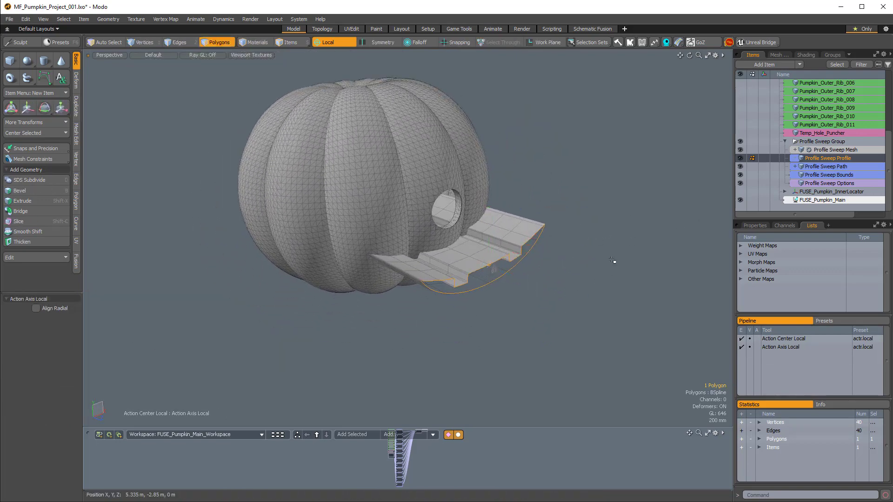
click(614, 261)
Step: Set Steps to 16 on the Path Segment Generator of the Profile Sweep Mesh's Curve Extrude operator
click(826, 149)
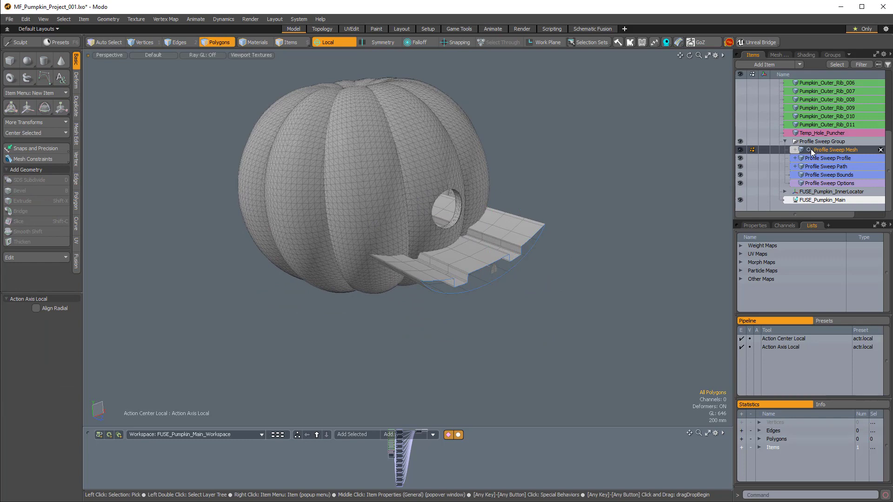
click(779, 54)
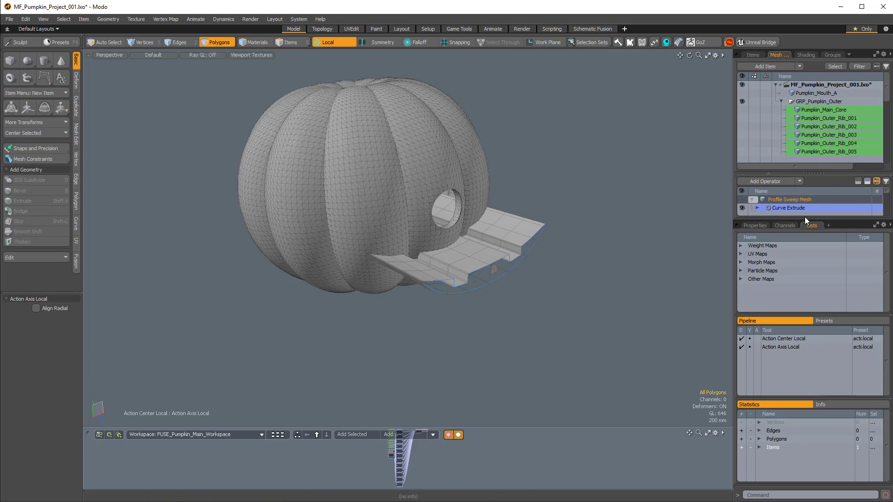
drag(804, 218, 803, 256)
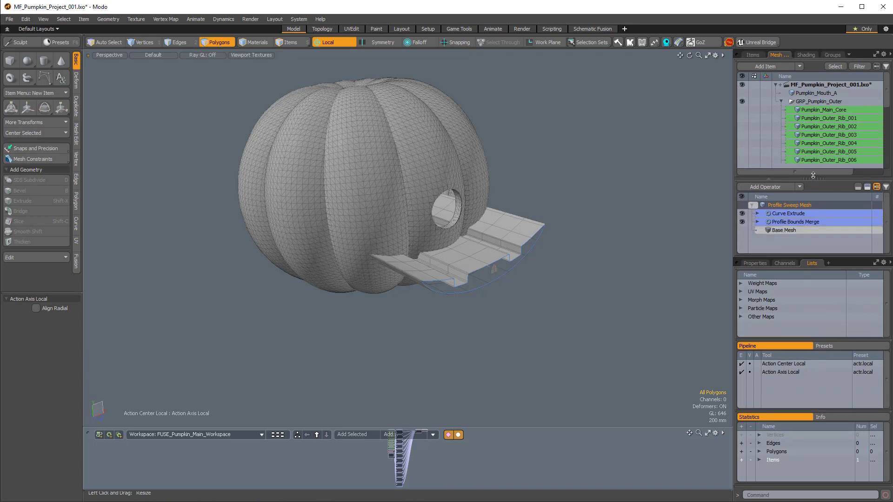
click(794, 197)
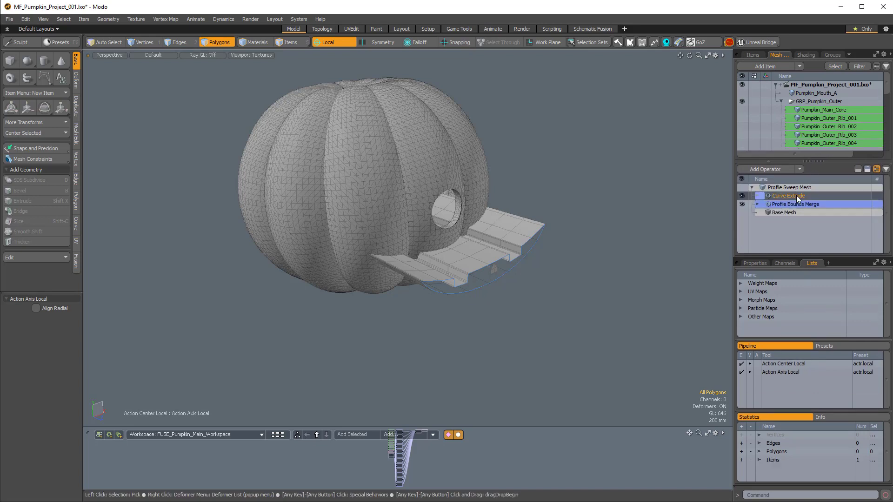
click(765, 198)
click(763, 204)
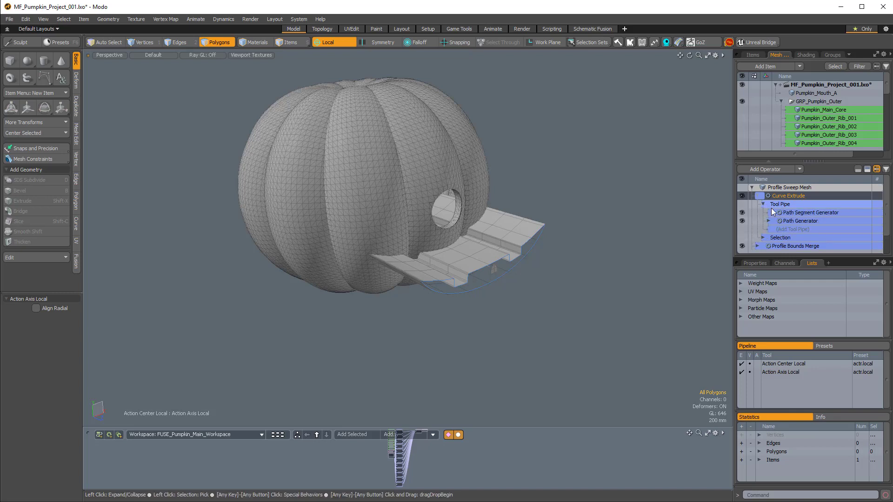
click(808, 214)
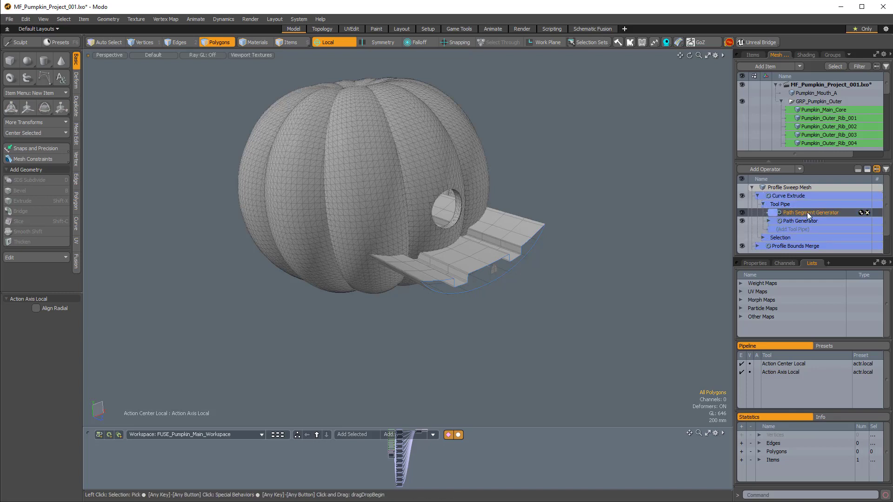
click(756, 263)
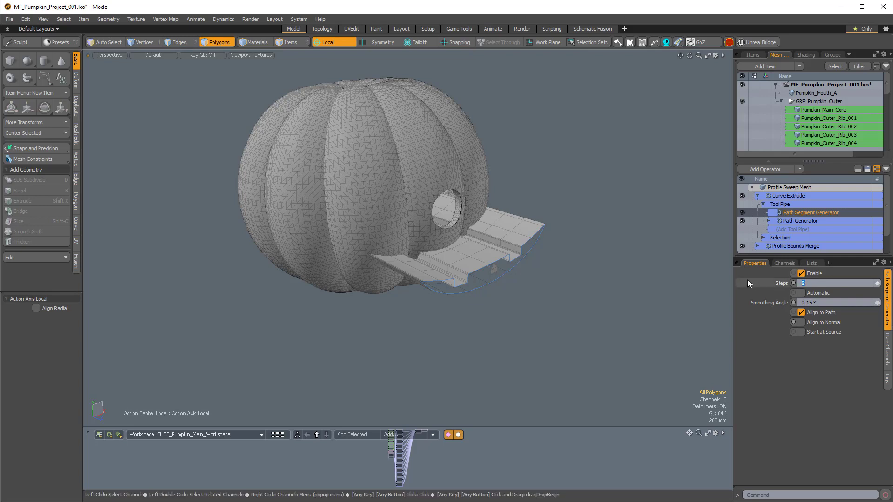
text(16)
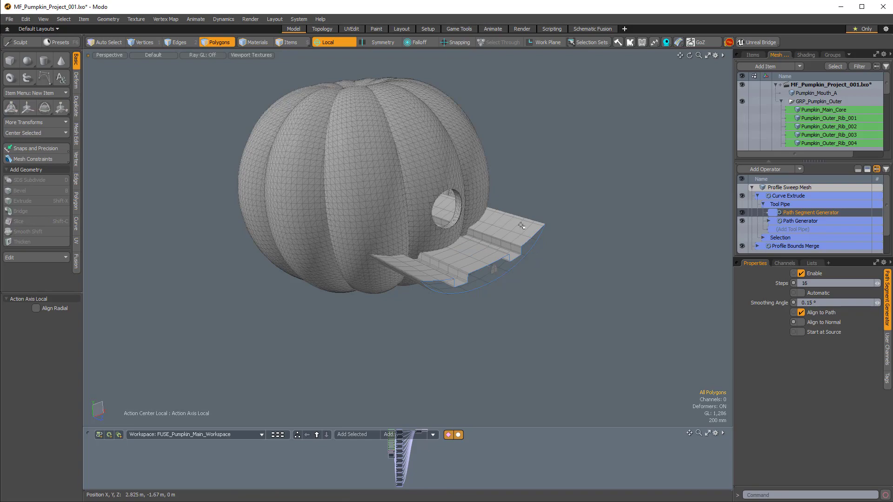
alt+drag(521, 226, 593, 283)
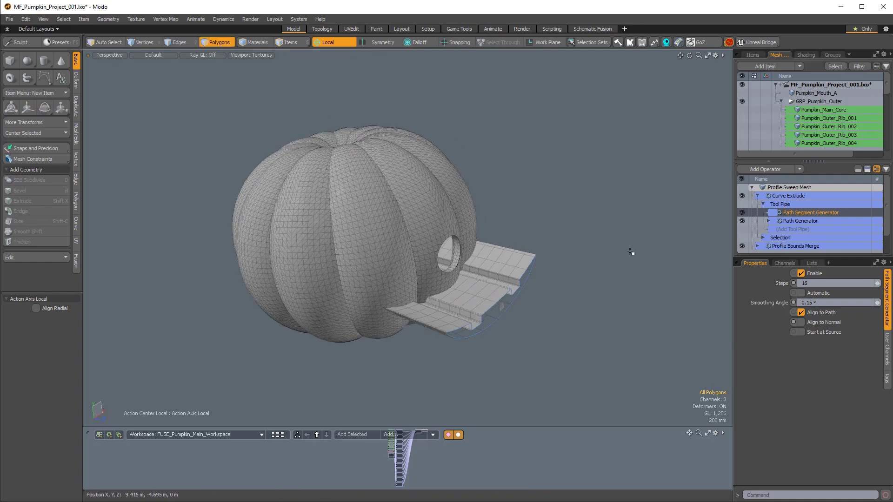
alt+drag(608, 238, 595, 243)
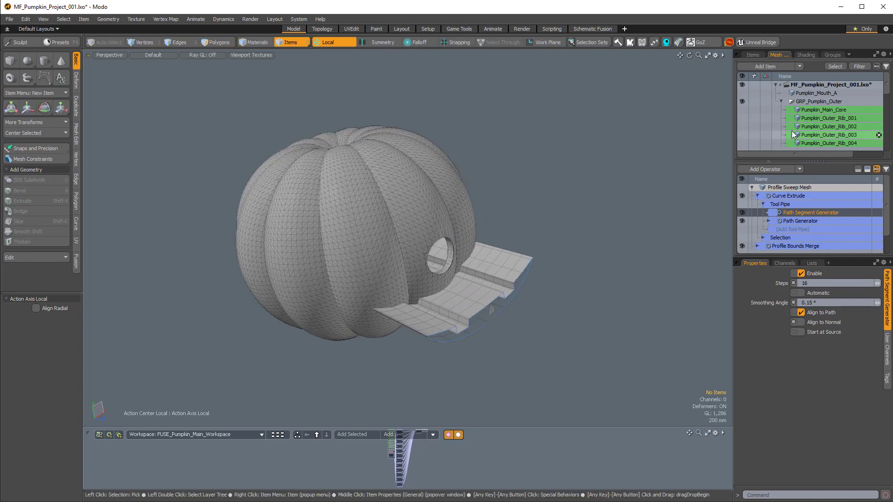
Step: Show Pumpkin_Main_Core and all outer rib meshes from Pumpkin_Outer_Rib_001 to Pumpkin_Outer_Rib_011
scroll(757, 127, down, 1)
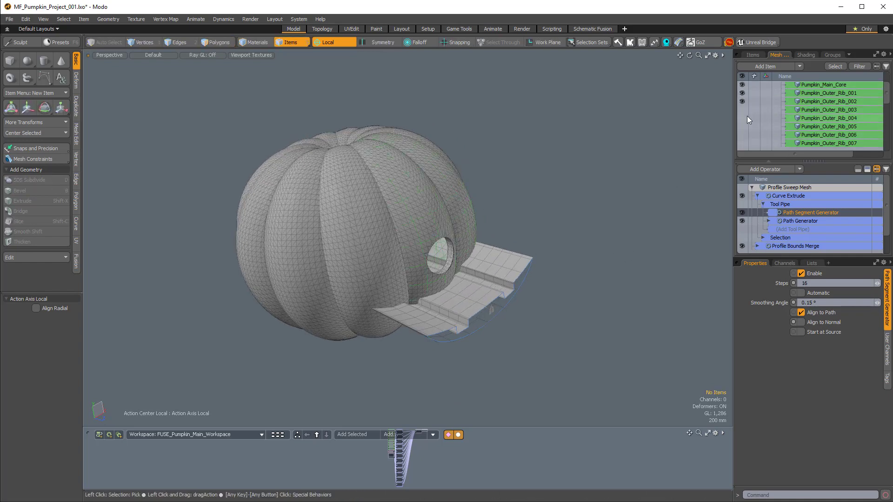
alt+drag(696, 192, 682, 197)
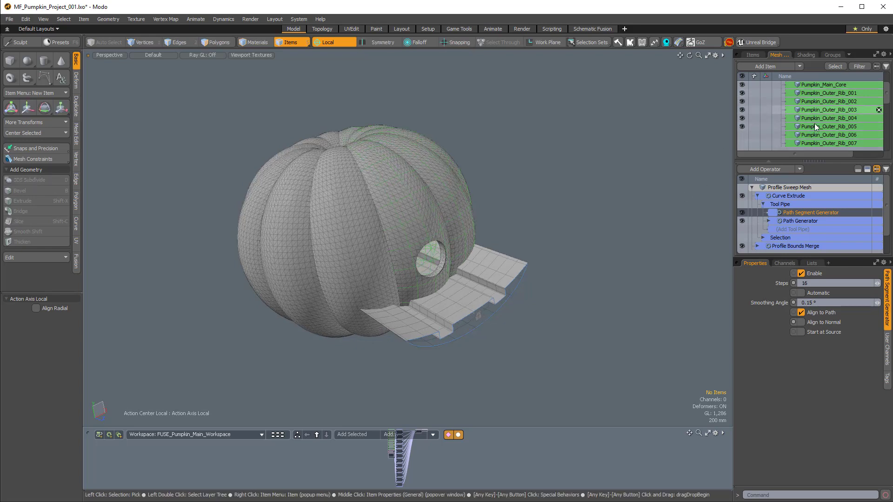
click(754, 55)
click(741, 141)
click(741, 150)
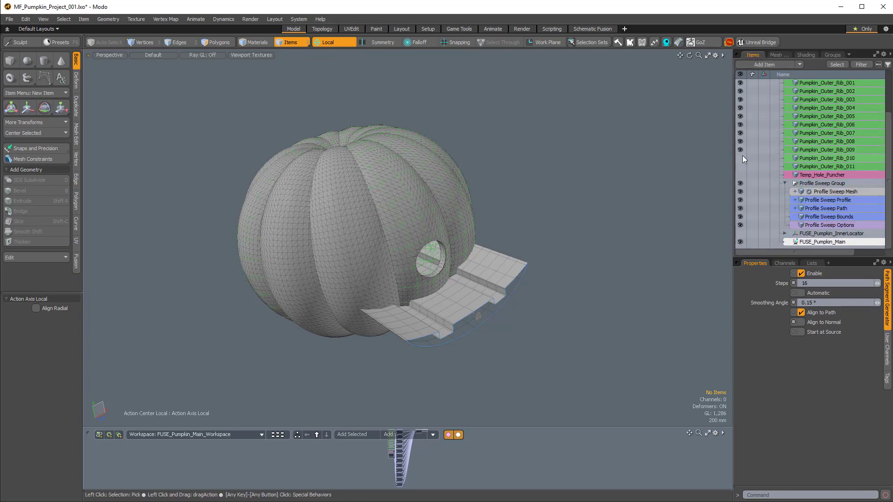
click(741, 167)
Step: Apply the Profile Sweep Mesh to the pumpkin's outer rib as a subtractive fusion source
alt+drag(582, 249, 583, 230)
scroll(582, 230, up, 1)
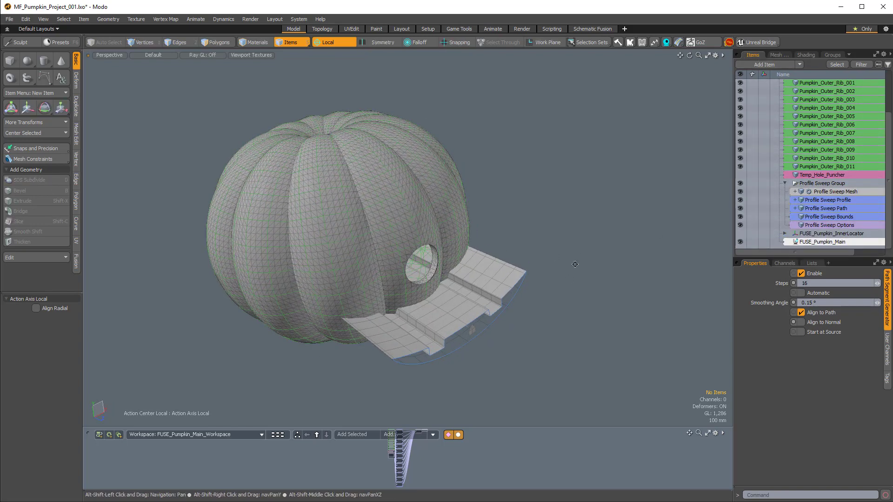
alt+shift+drag(575, 261, 586, 240)
click(511, 253)
alt+drag(469, 249, 512, 252)
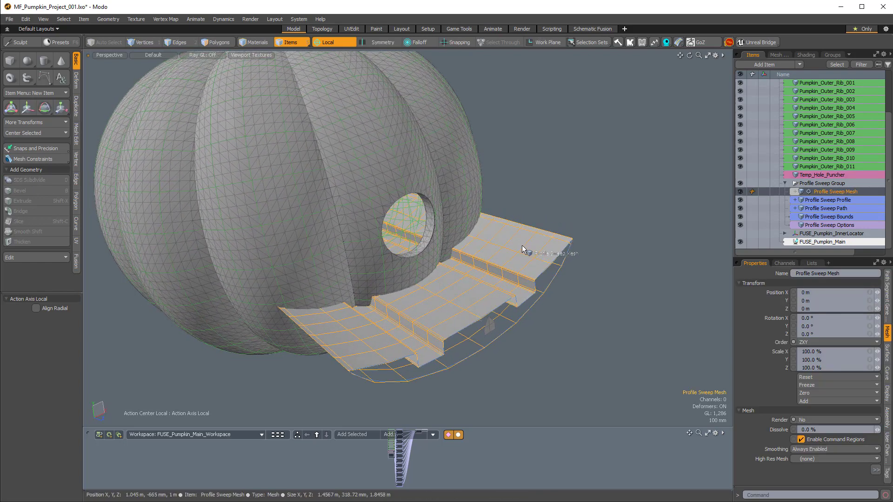
drag(458, 171, 408, 230)
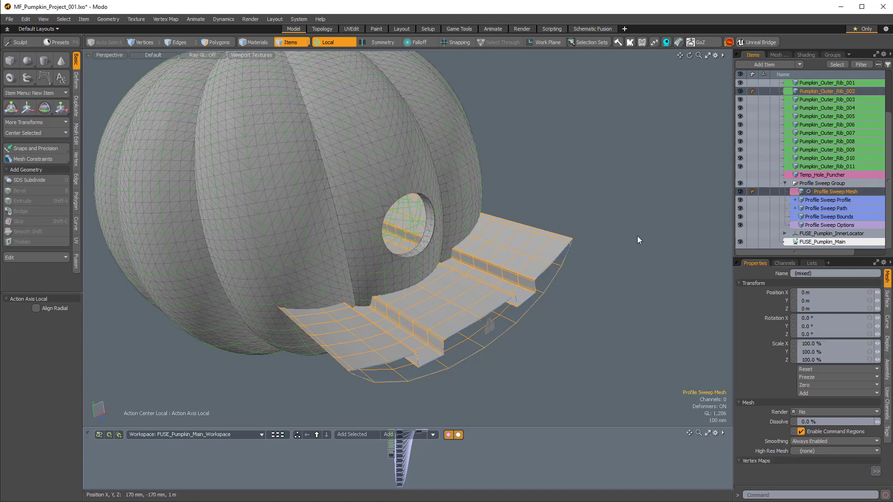
Step: Trim Pumpkin_Outer_Rib_001 with the Profile Sweep Mesh using the Fusion: Trim drop action
alt+drag(628, 238, 524, 302)
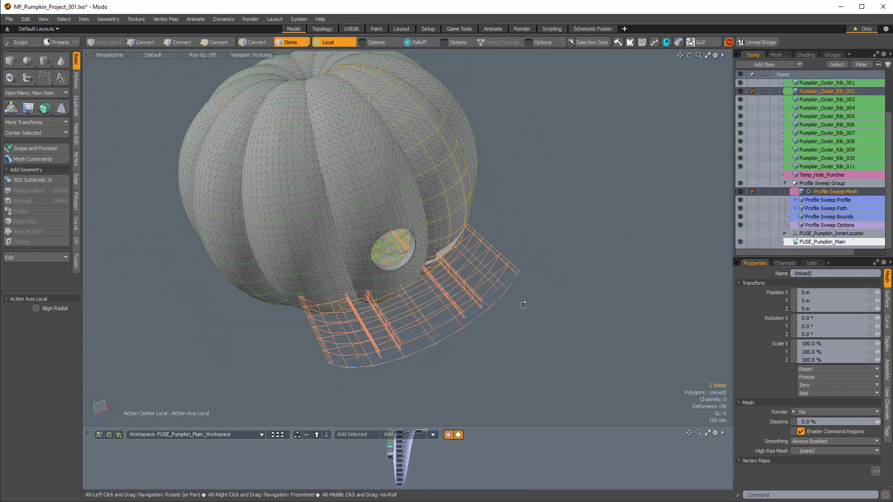
click(524, 302)
scroll(484, 255, up, 2)
alt+shift+drag(480, 268, 531, 258)
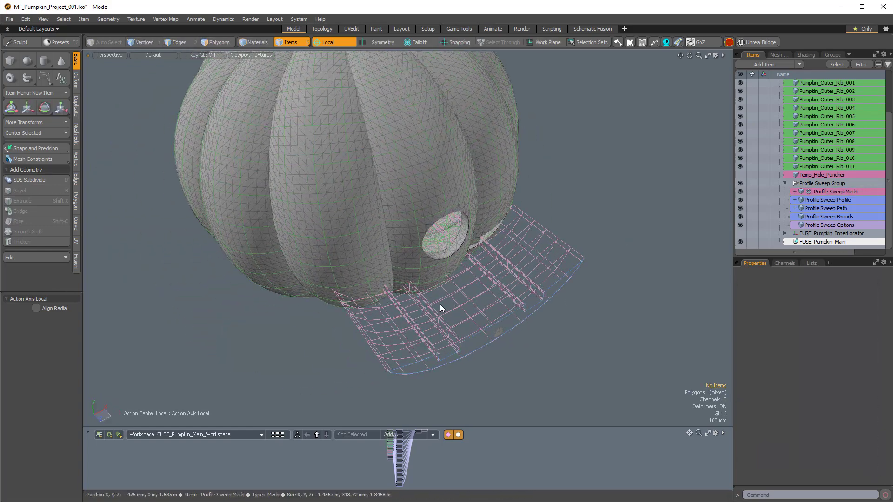
alt+drag(411, 249, 509, 255)
click(512, 257)
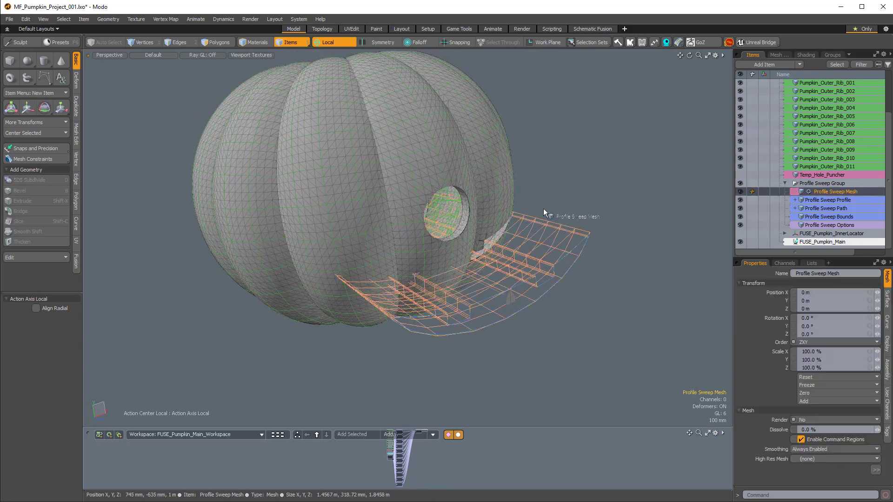
drag(433, 147, 433, 147)
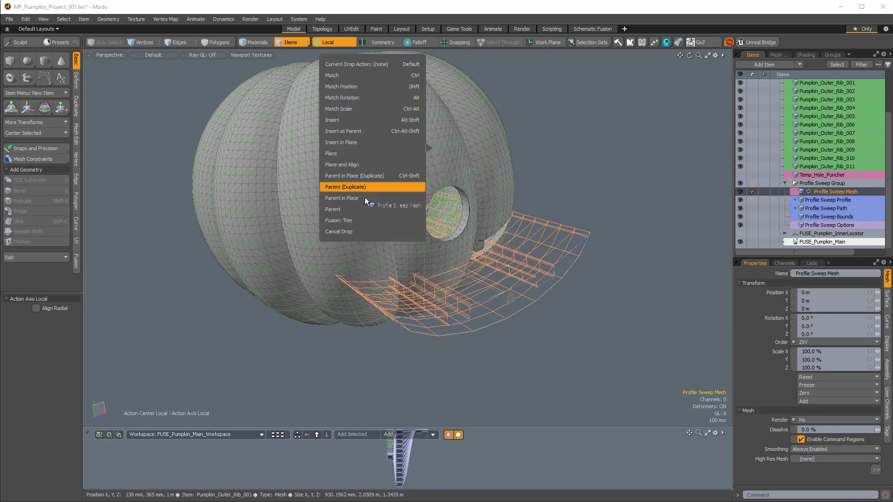
click(361, 220)
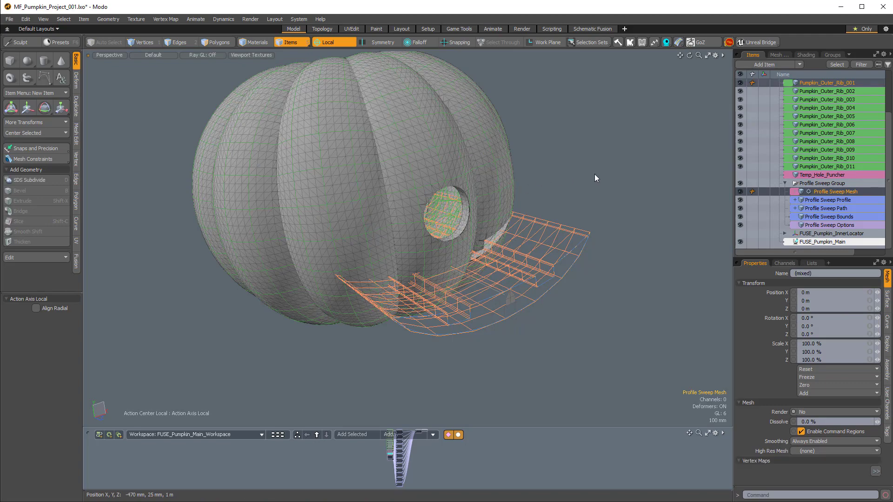
Step: Trim Pumpkin_Outer_Rib_011 with the Profile Sweep Mesh using the Fusion: Trim drop action
alt+drag(596, 224, 255, 258)
click(254, 257)
click(274, 280)
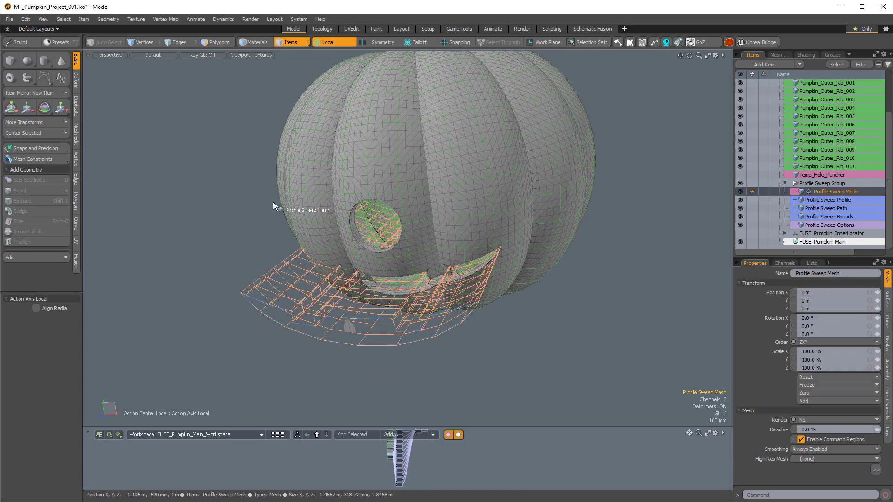
drag(317, 192, 317, 191)
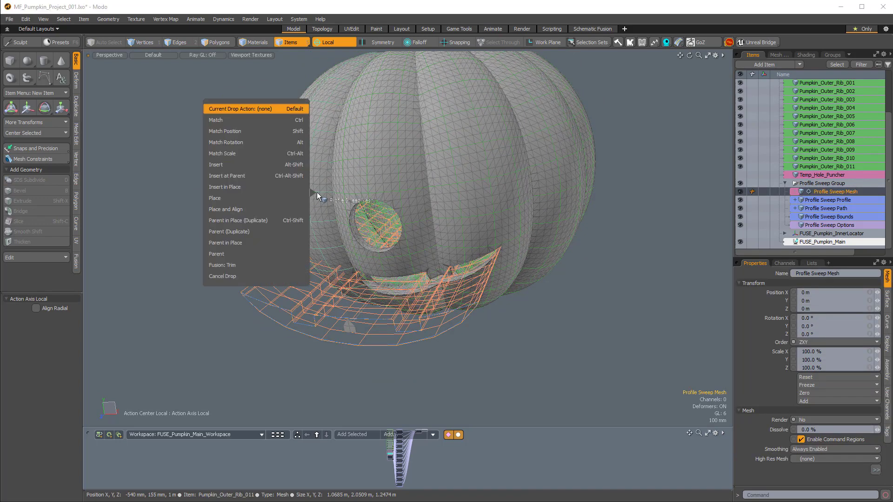
click(236, 258)
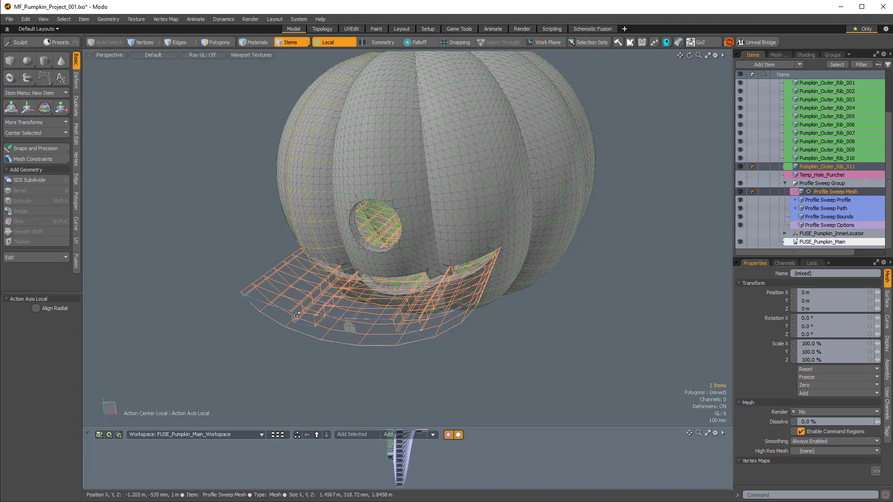
Step: Toggle the fusion source meshes off and hide the Profile Sweep Group so only the fused pumpkin is shown
alt+drag(233, 248, 530, 337)
key(ctrl+f)
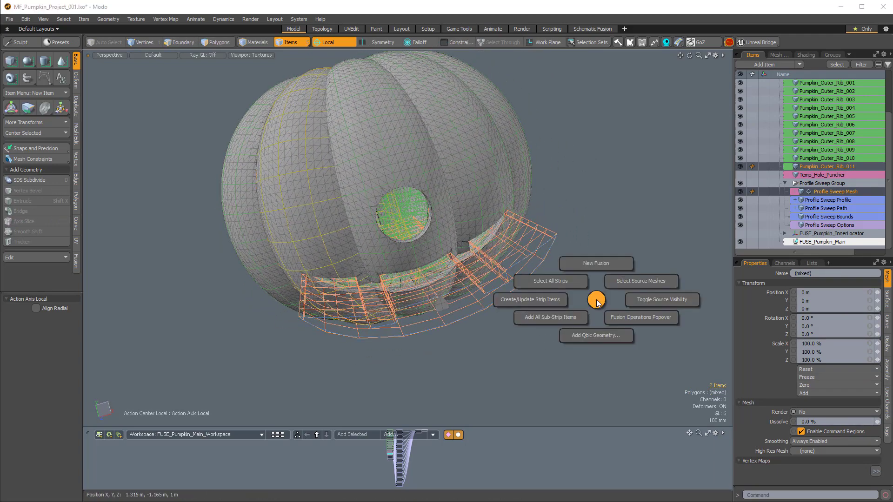
click(688, 295)
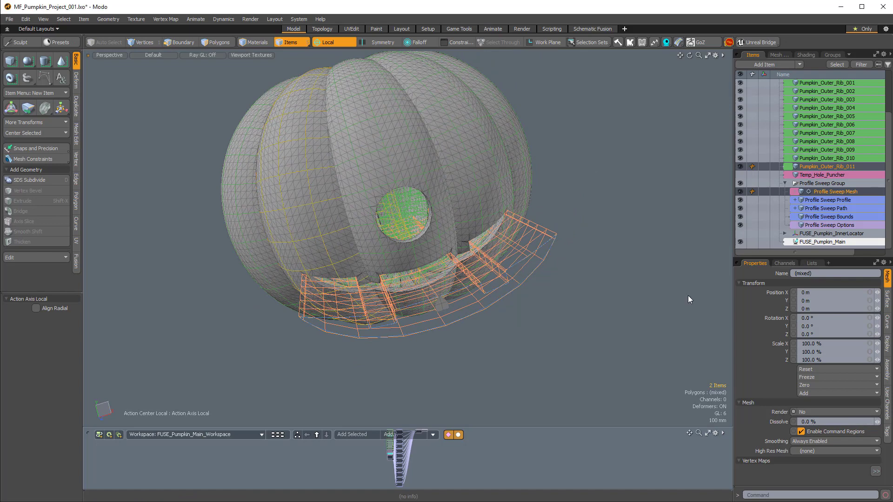
alt+drag(516, 304, 545, 281)
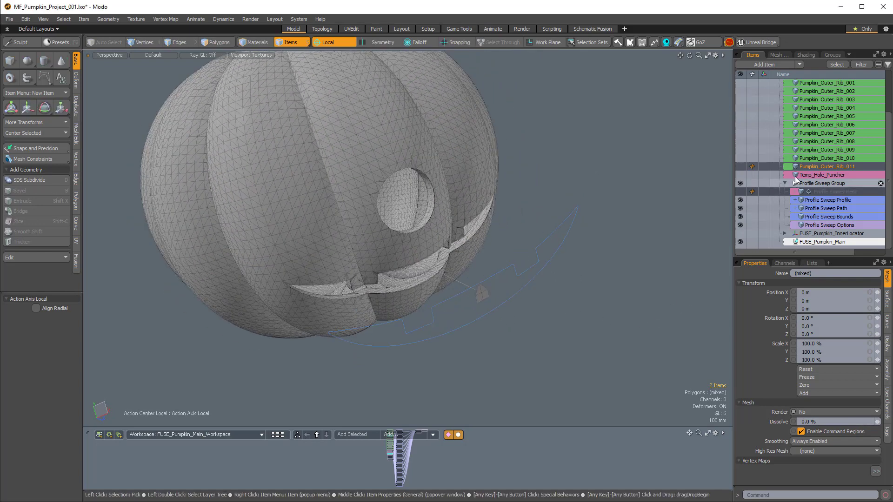
click(806, 184)
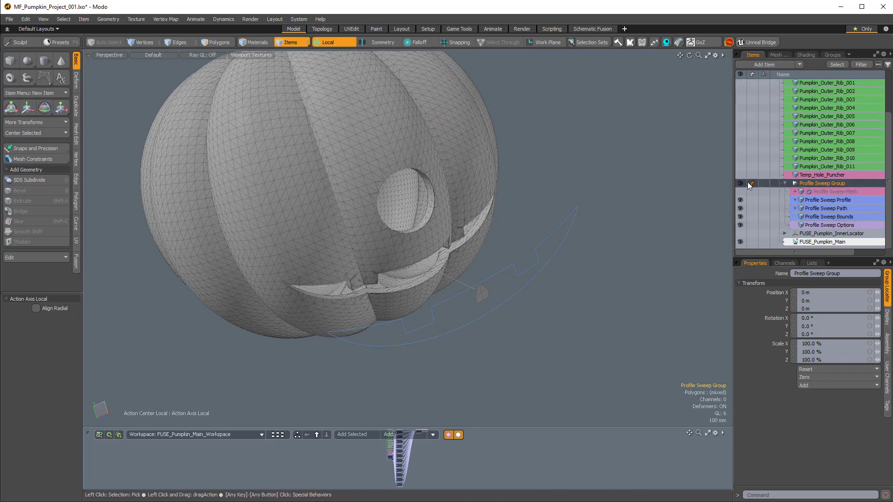
click(740, 183)
Step: Turn off the viewport wireframe and examine the carved mouth from several angles
alt+drag(521, 275, 167, 233)
ctrl+alt+drag(474, 274, 307, 265)
alt+drag(306, 265, 399, 260)
ctrl+alt+drag(400, 261, 461, 274)
ctrl+alt+drag(460, 274, 404, 281)
alt+drag(507, 251, 490, 281)
key(ctrl+3)
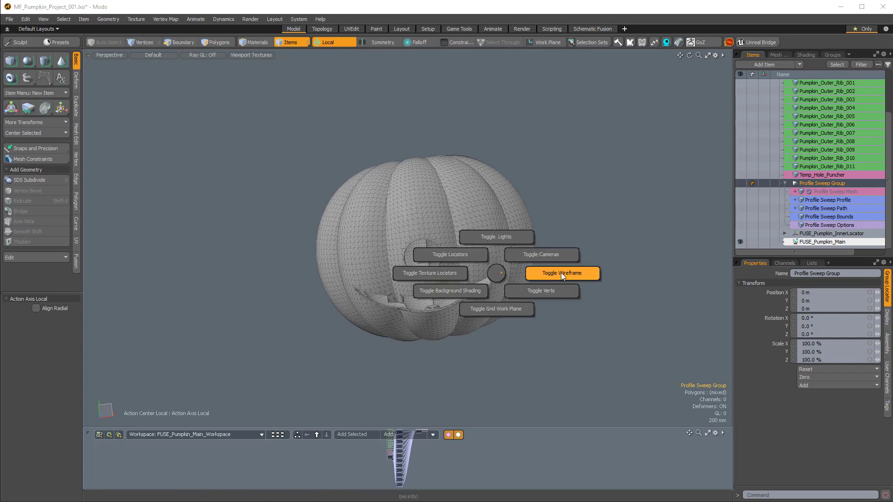
click(595, 273)
mouse_move(598, 285)
alt+mouse_down()
mouse_move(343, 295)
mouse_move(651, 191)
mouse_move(425, 98)
mouse_move(484, 302)
mouse_move(553, 247)
mouse_move(648, 212)
mouse_move(502, 279)
mouse_move(538, 274)
mouse_move(730, 179)
alt+mouse_up()
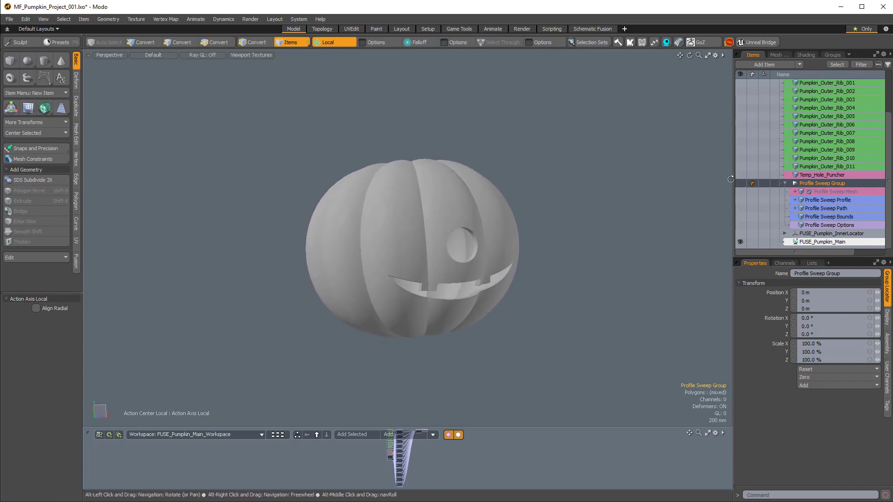
Step: Select Temp_Hole_Puncher and turn the viewport wireframe back on
click(820, 176)
mouse_move(544, 247)
alt+mouse_down()
mouse_move(488, 260)
mouse_move(534, 237)
alt+mouse_up()
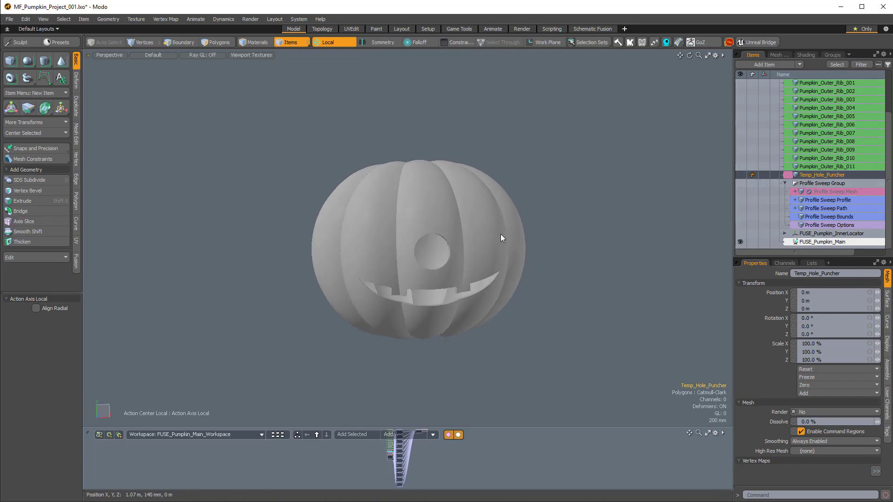
key(ctrl+3)
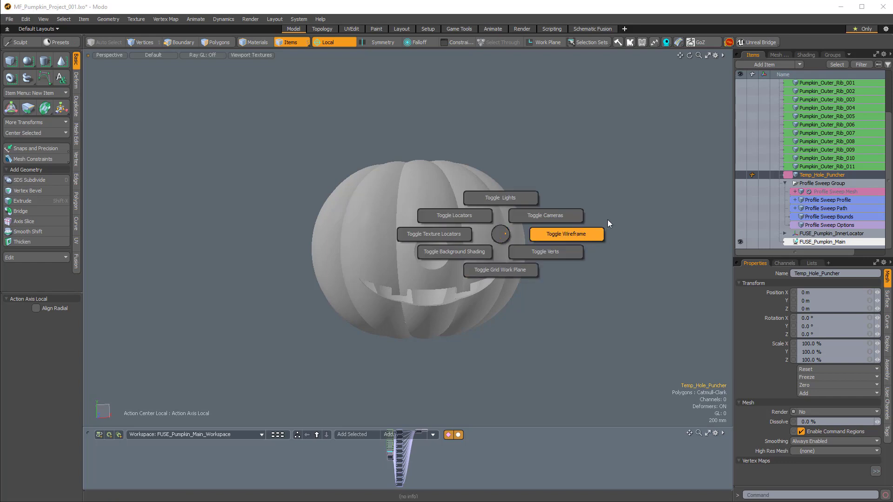
click(616, 230)
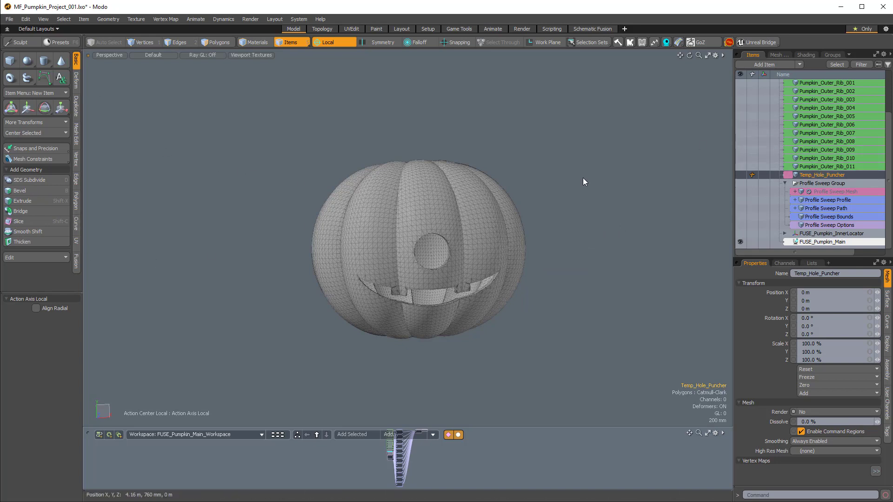
Step: Remove the fusion role from Temp_Hole_Puncher, then hide and deselect that mesh
click(76, 263)
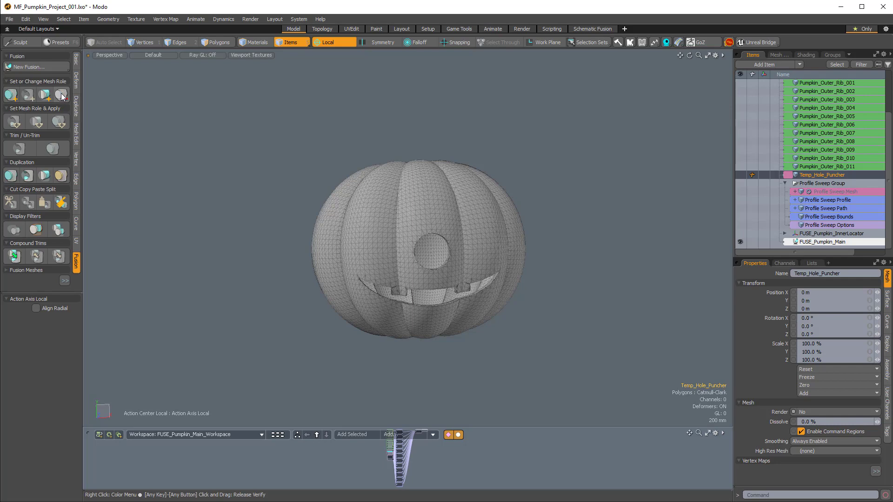
alt+drag(456, 363, 754, 180)
click(740, 175)
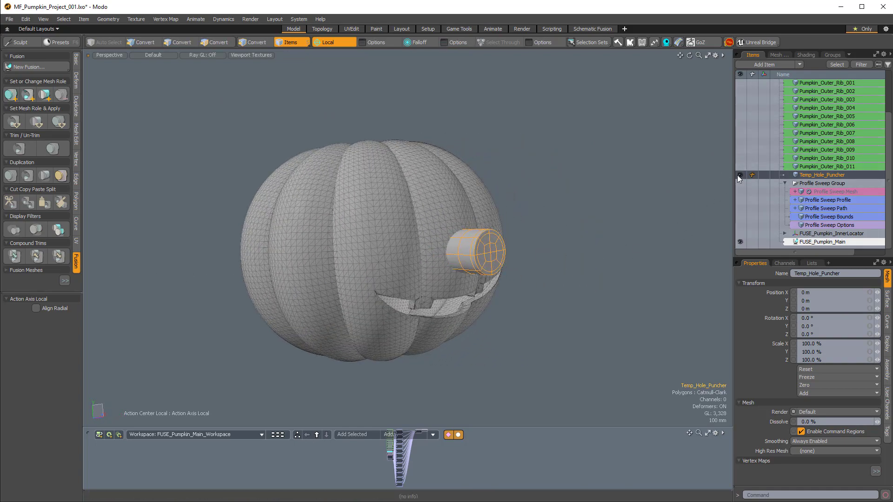
click(739, 176)
ctrl+click(824, 174)
alt+drag(603, 246, 835, 216)
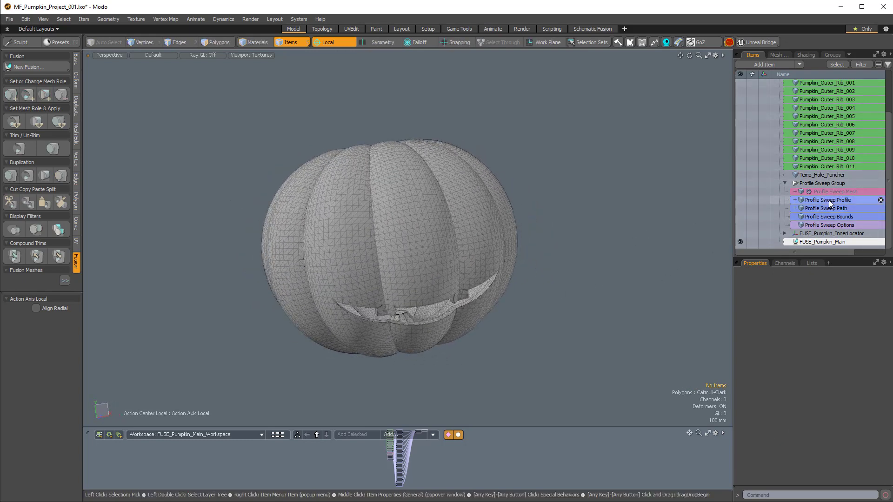
Step: Show the Profile Sweep Group with its profile and path curves, and clear the selection
click(830, 199)
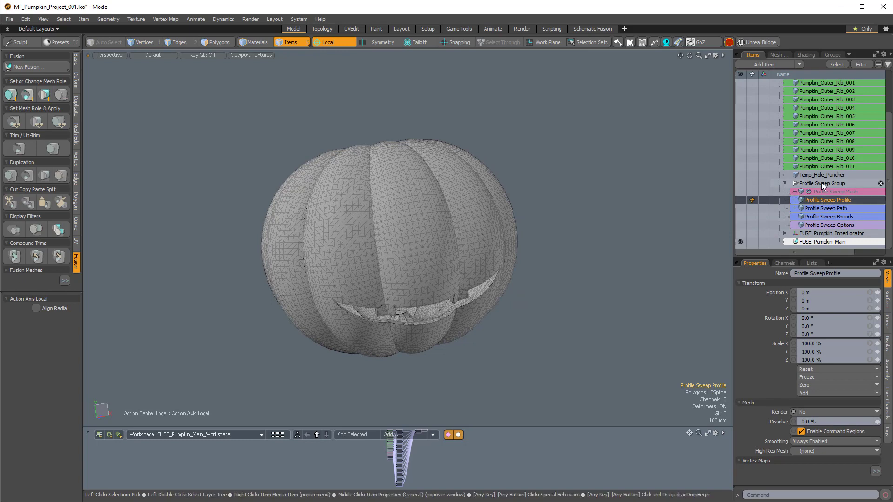
click(821, 183)
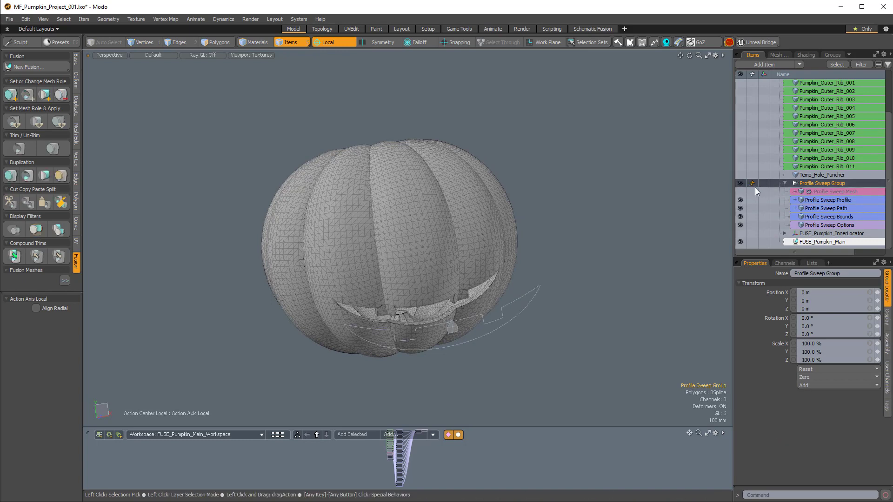
alt+drag(449, 307, 510, 310)
click(498, 319)
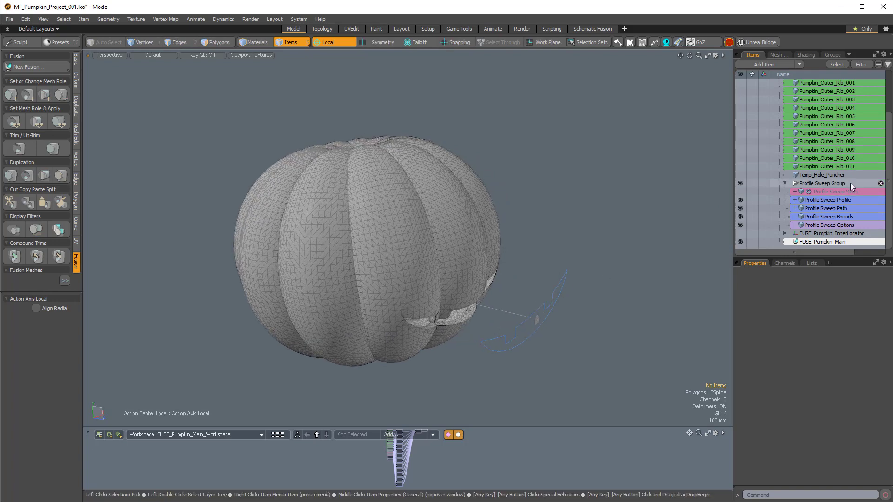
Step: Move the Profile Sweep Path curve about 20 mm along its local Z axis to adjust the mouth's cutting depth
click(840, 208)
key(3)
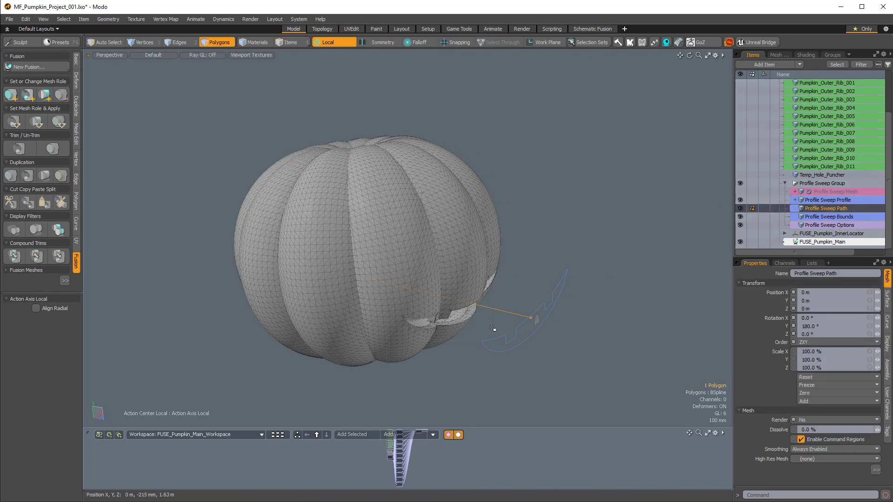
key(w)
scroll(493, 246, up, 2)
alt+drag(539, 257, 474, 246)
drag(413, 256, 411, 249)
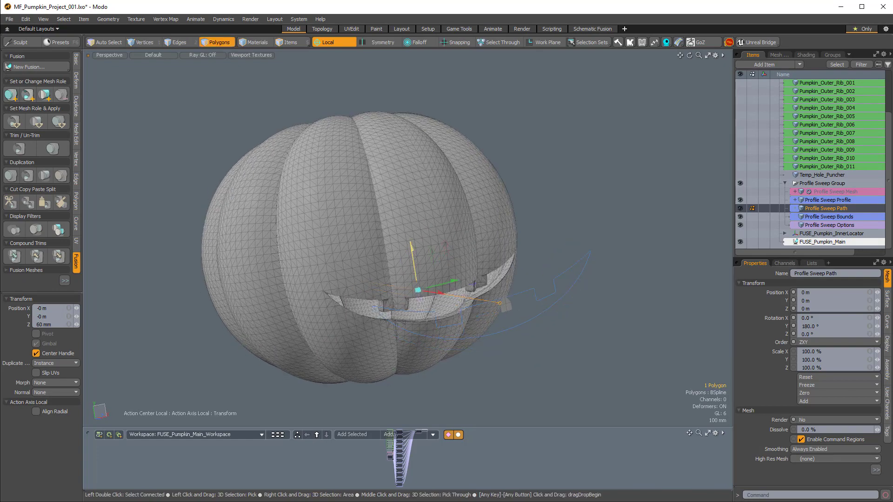
alt+drag(471, 292, 346, 297)
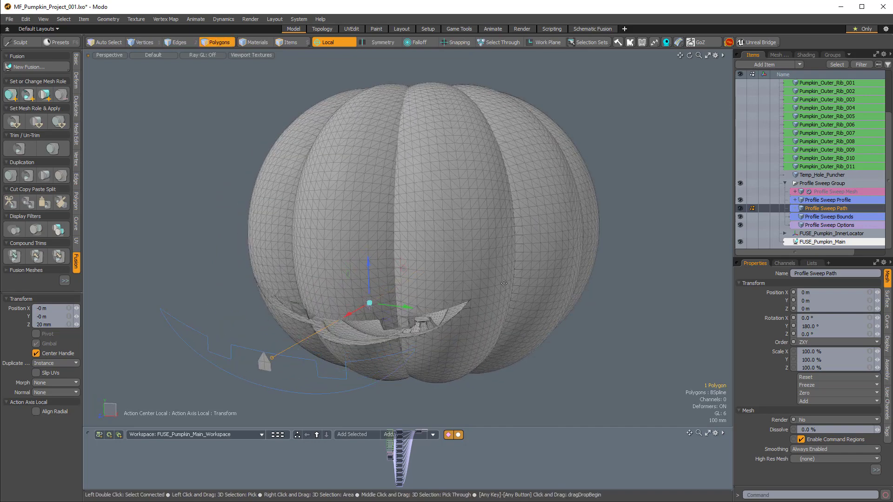
Step: Display FUSE_Pumpkin_Main's Deferred Update setting with an enlarged properties area, and slide the sweep path along its local Z axis
click(819, 241)
drag(814, 256, 809, 215)
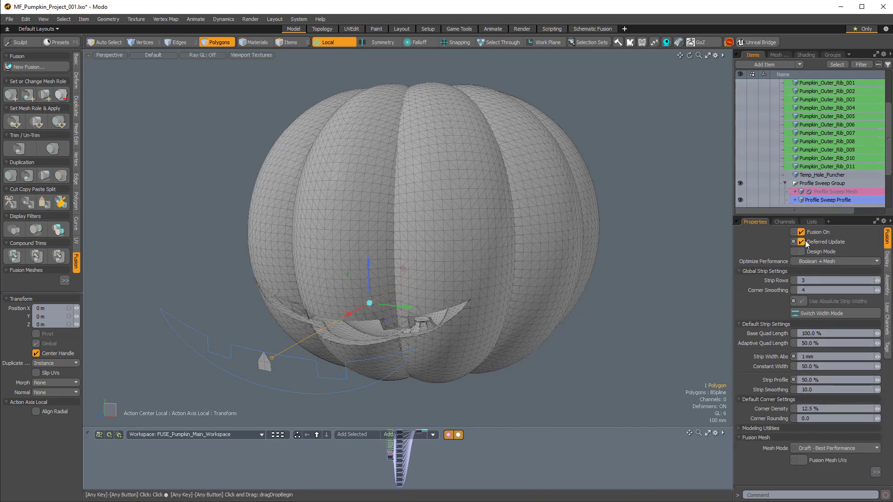
alt+drag(403, 276, 357, 243)
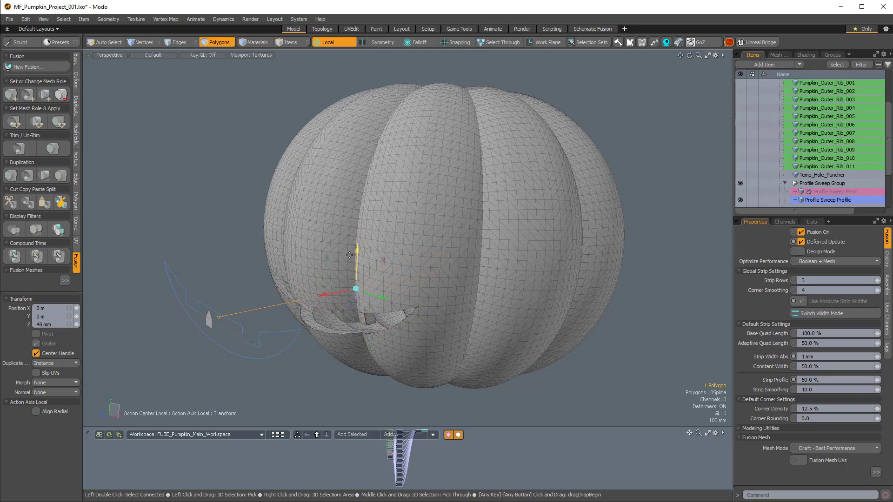
alt+drag(349, 256, 534, 316)
Step: Select the Profile Sweep Profile curve as a polygon and scale it to 84.5% in X and Y
key(3)
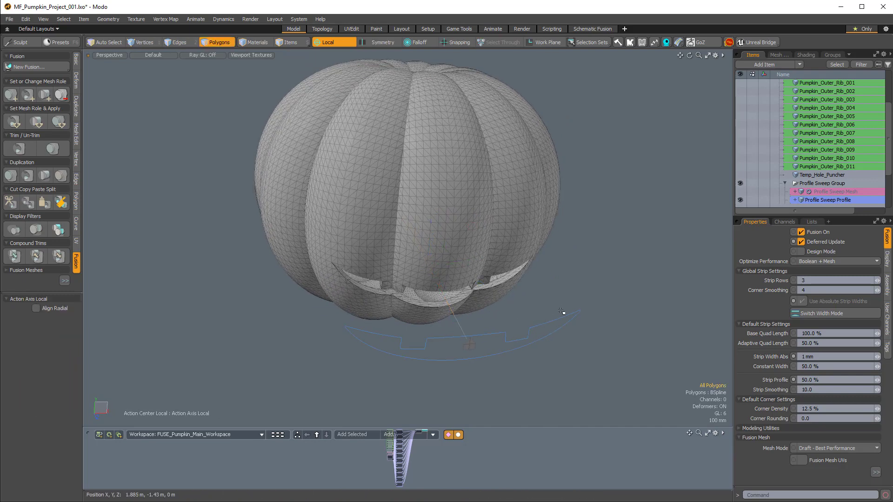
key(5)
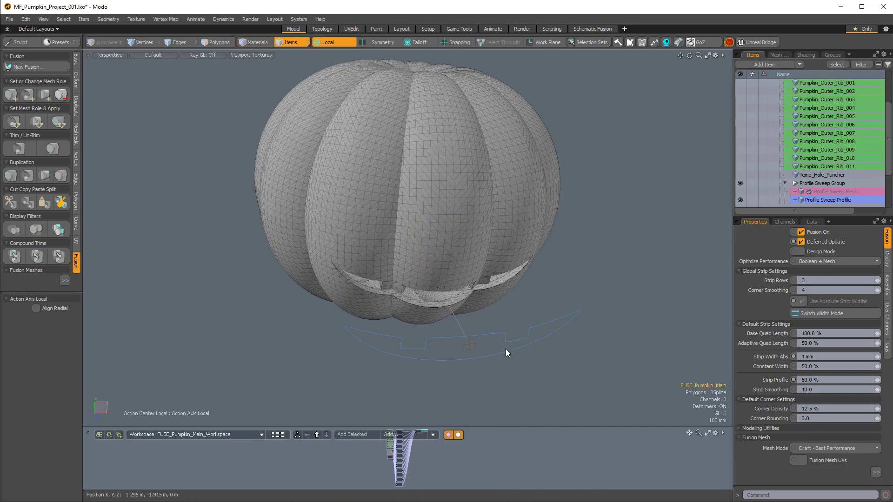
click(505, 351)
key(3)
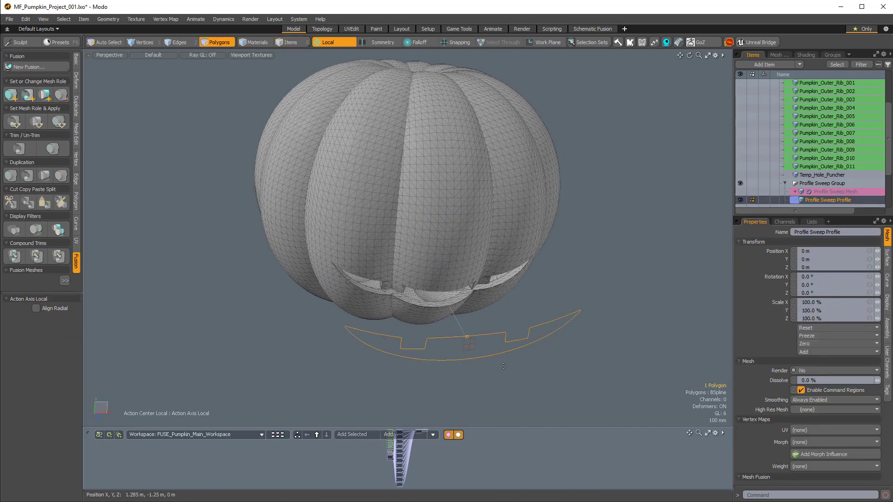
key(Return)
click(539, 329)
mouse_move(485, 350)
alt+mouse_down()
mouse_move(484, 312)
mouse_move(454, 354)
mouse_move(484, 342)
mouse_move(452, 320)
mouse_move(487, 356)
alt+mouse_up()
key(r)
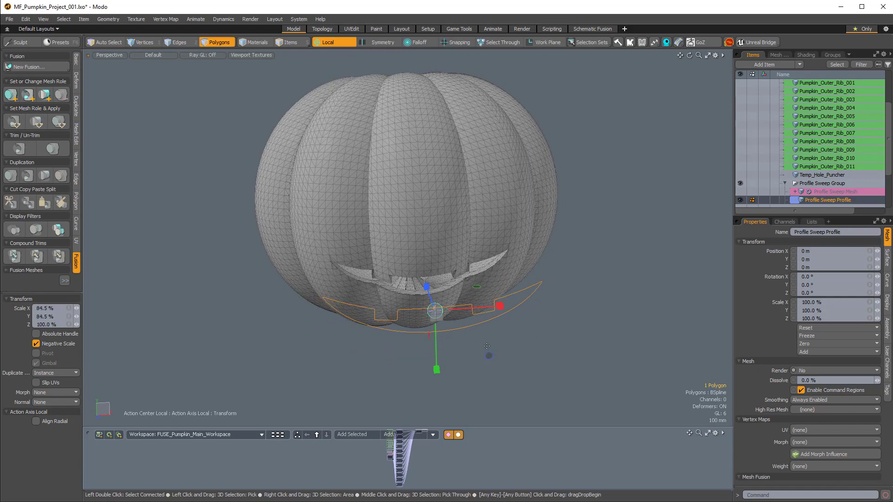
Step: Reduce the mouth profile curve's scale to 78.5% in X and Y
alt+drag(361, 263, 430, 239)
alt+drag(430, 239, 457, 268)
drag(473, 313, 475, 308)
ctrl+alt+drag(400, 235, 432, 236)
alt+drag(432, 236, 399, 342)
alt+drag(400, 342, 422, 208)
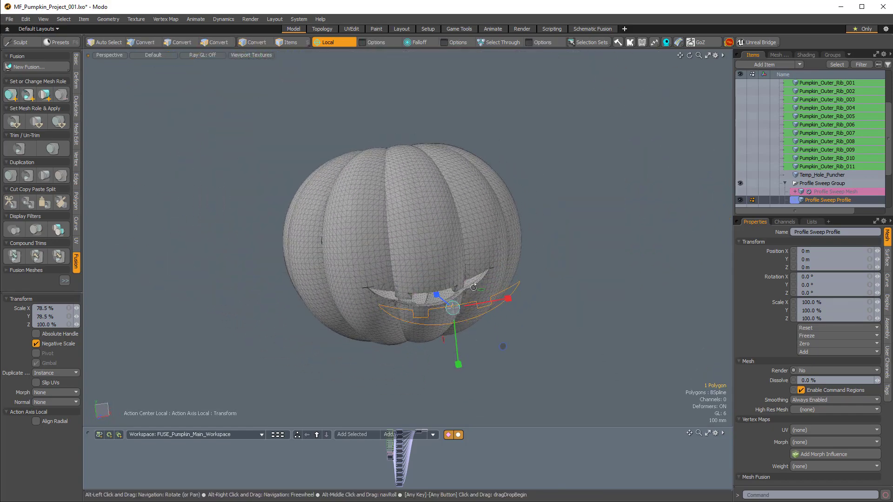
alt+drag(474, 288, 459, 299)
Step: Enlarge the mouth profile curve to 140% in X and Y and inspect the widened mouth cut
mouse_move(476, 367)
mouse_down()
mouse_move(504, 365)
mouse_move(488, 359)
mouse_up()
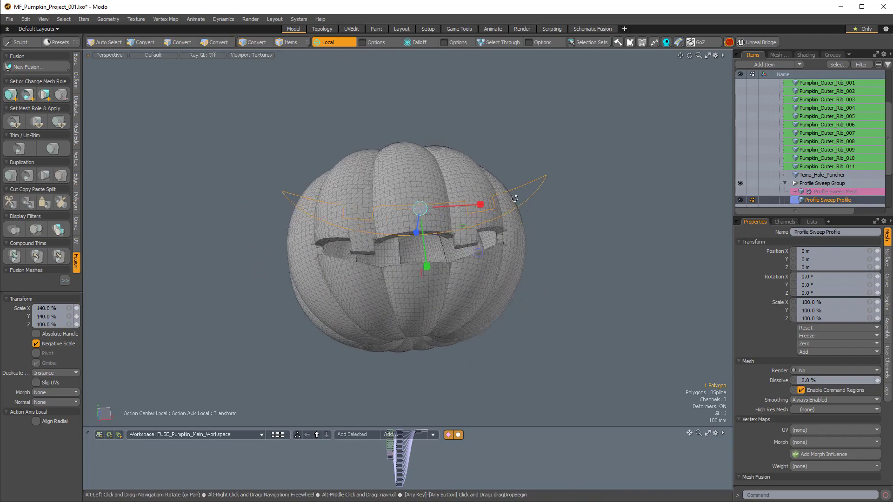
alt+drag(599, 282, 396, 384)
alt+drag(525, 333, 400, 211)
scroll(398, 210, up, 3)
scroll(314, 232, down, 5)
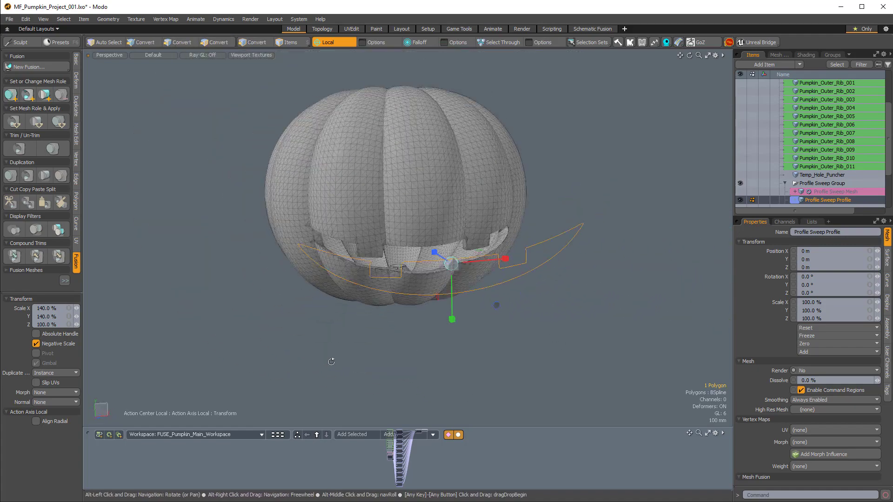
Step: Enlarge the mouth profile curve to 143.5% in X and Y and return to item selection with nothing selected
alt+drag(314, 231, 481, 359)
scroll(492, 242, up, 4)
scroll(449, 324, down, 3)
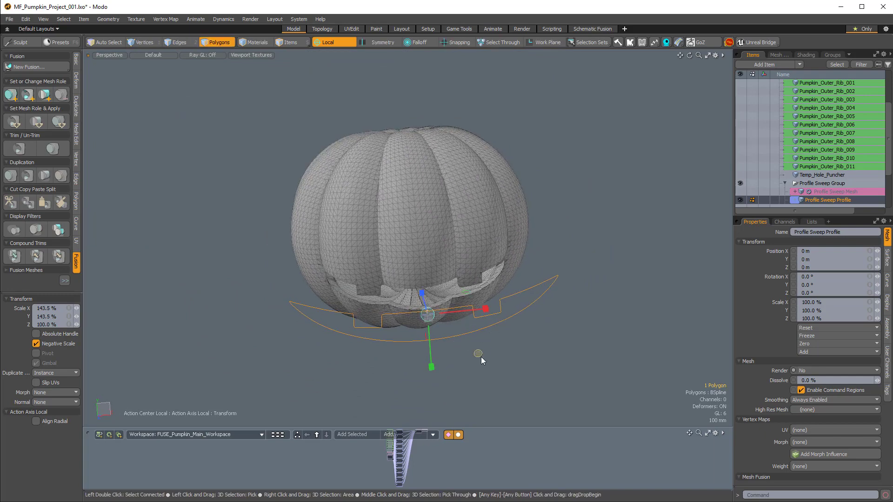
key(q)
key(5)
click(574, 210)
alt+drag(427, 336, 469, 359)
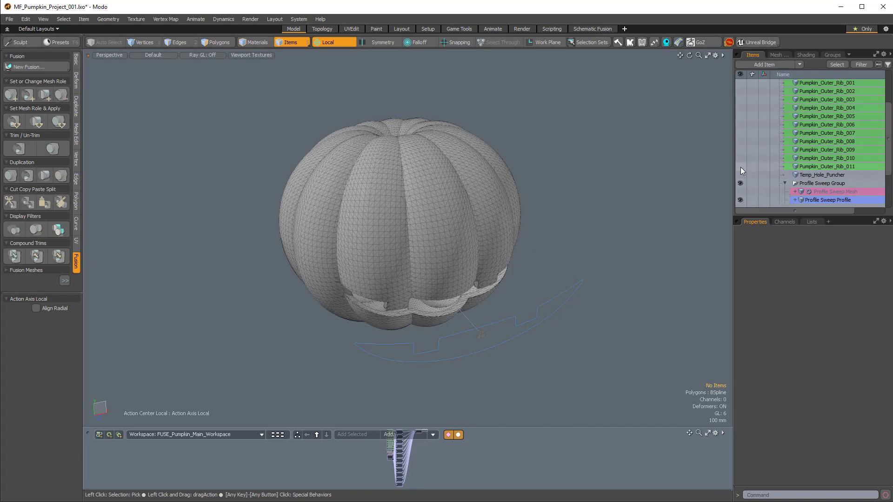
Step: Show the outer rib meshes 002 to 011 and the mouth's Profile Sweep Mesh, and select the sweep mesh
drag(740, 166, 741, 142)
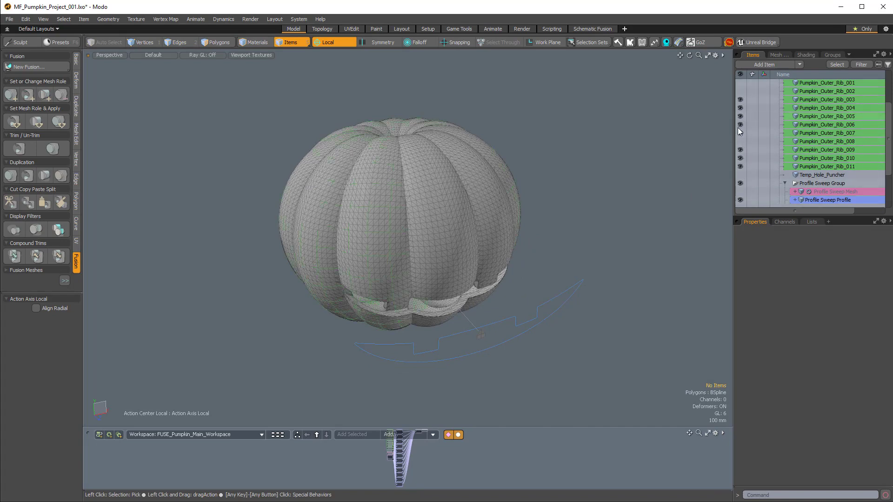
drag(737, 104, 738, 90)
alt+drag(612, 245, 546, 263)
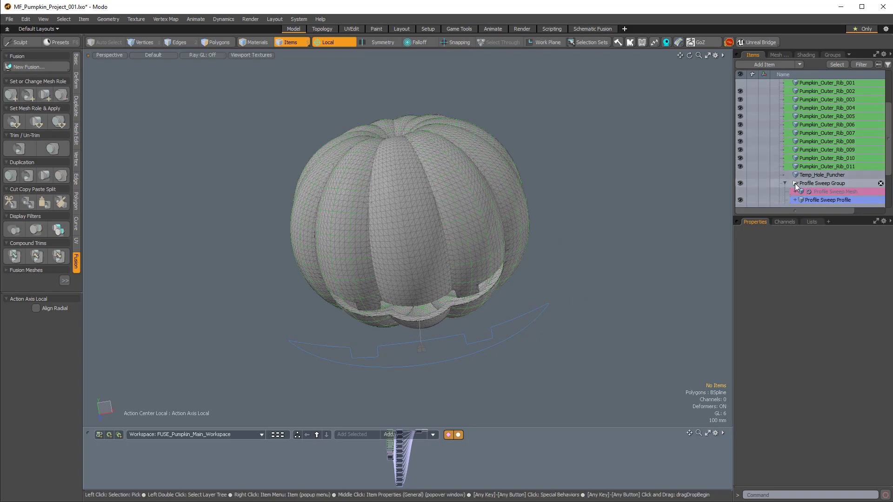
click(740, 191)
alt+drag(549, 400, 538, 296)
click(538, 296)
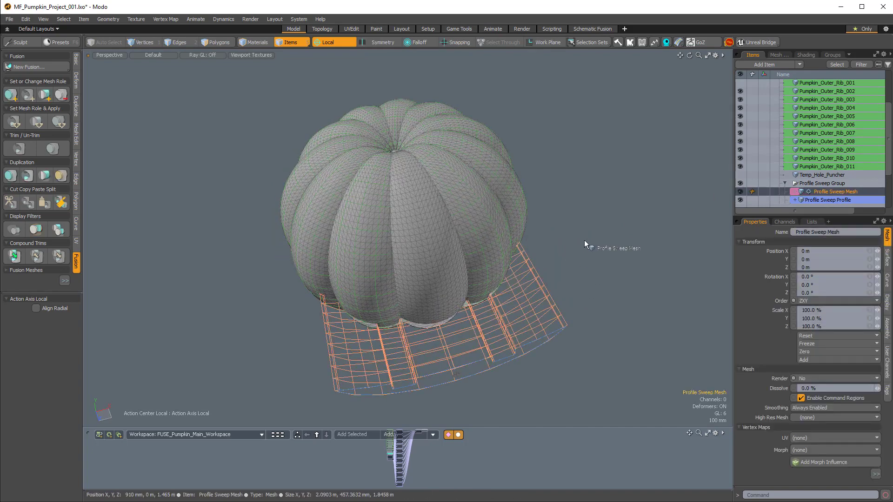
Step: Add Pumpkin_Outer_Rib_003 to the selection, examine where the mouth sweep meets the ribs, and clear the selection
right_click(520, 209)
click(474, 281)
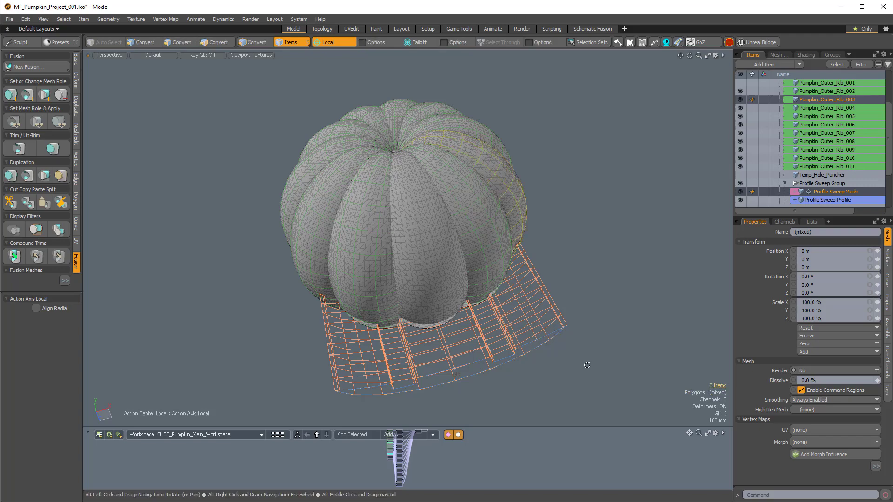
alt+drag(550, 331, 339, 347)
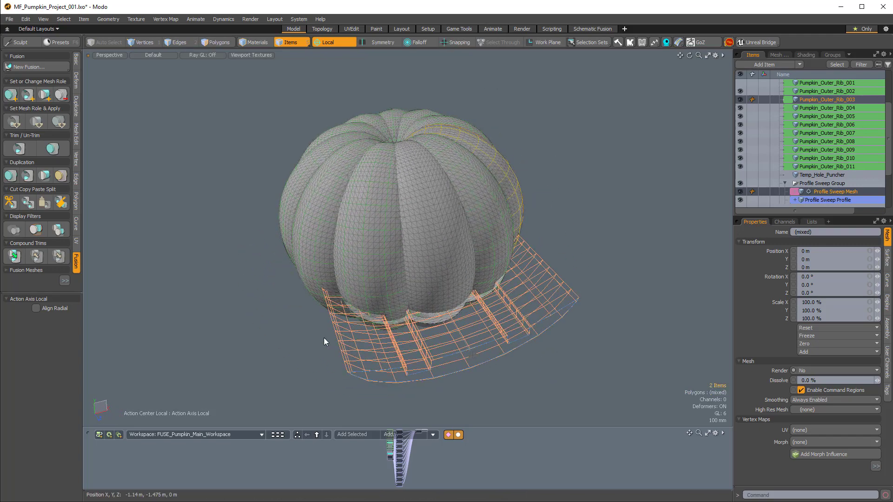
click(324, 337)
click(352, 339)
drag(352, 339, 313, 253)
click(249, 314)
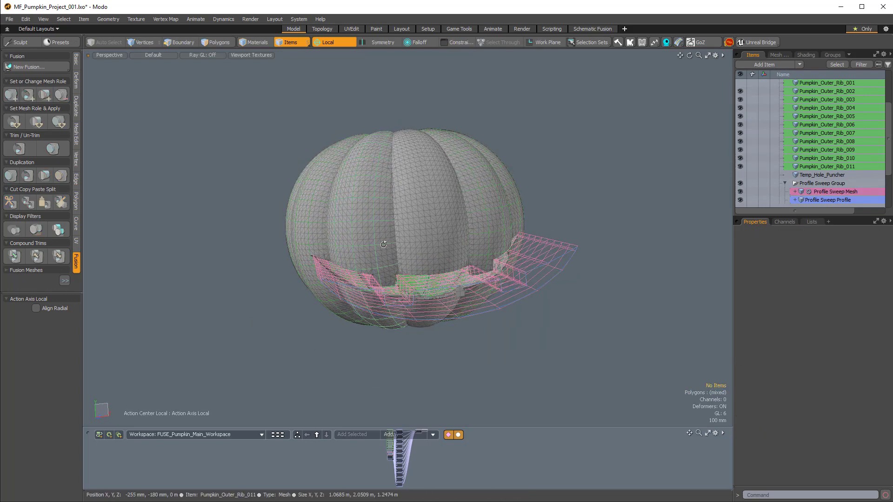
Step: Hide the fusion's source meshes and the Profile Sweep Group, and examine the mouth cut from several sides
key(ctrl+alt+space)
click(473, 244)
alt+drag(569, 301, 458, 220)
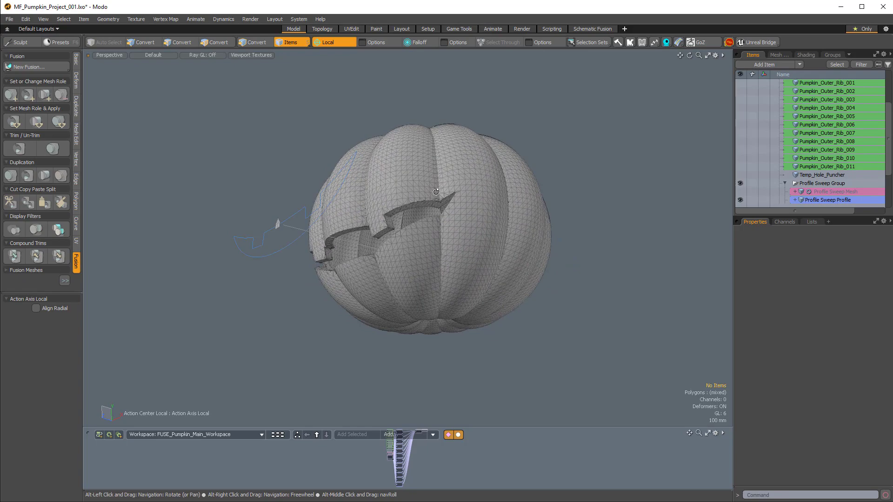
click(740, 184)
alt+drag(530, 302, 574, 268)
alt+drag(574, 268, 414, 205)
alt+drag(413, 204, 465, 316)
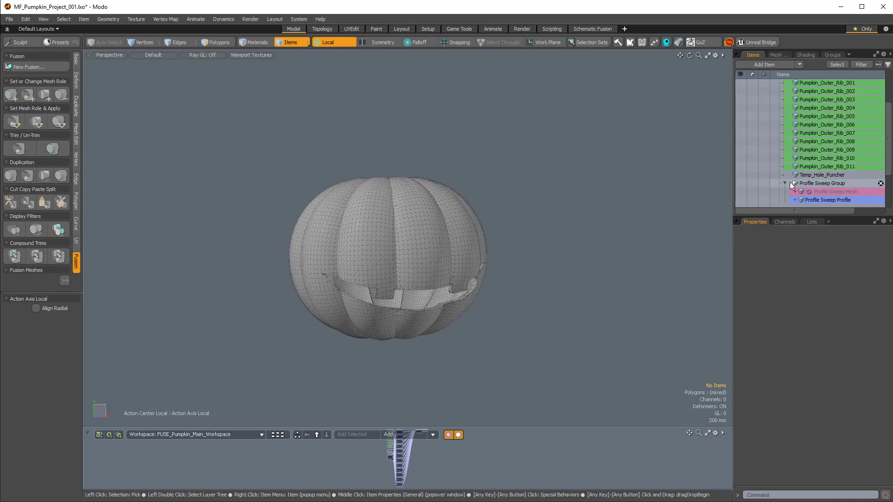
Step: Select the mouth's Profile Sweep Path in polygon mode and adjust it by about -125 mm along its local Z axis
scroll(791, 181, down, 1)
click(824, 182)
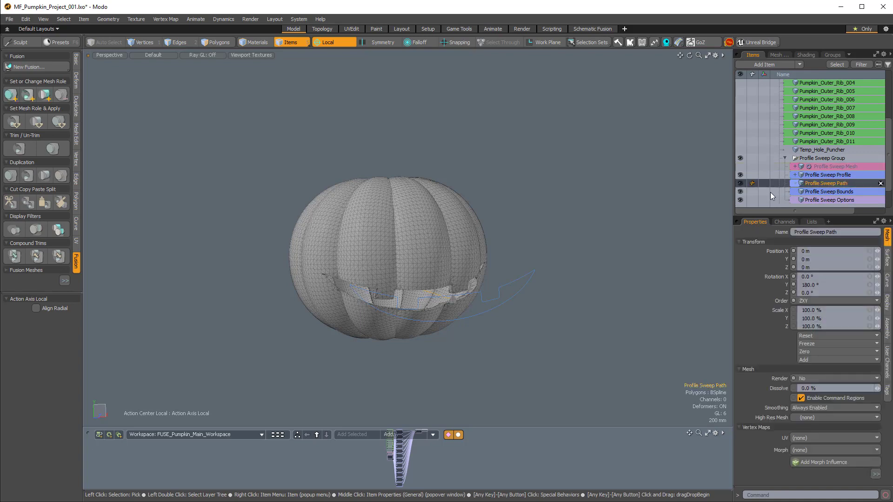
alt+drag(395, 354, 425, 233)
key(3)
key(y)
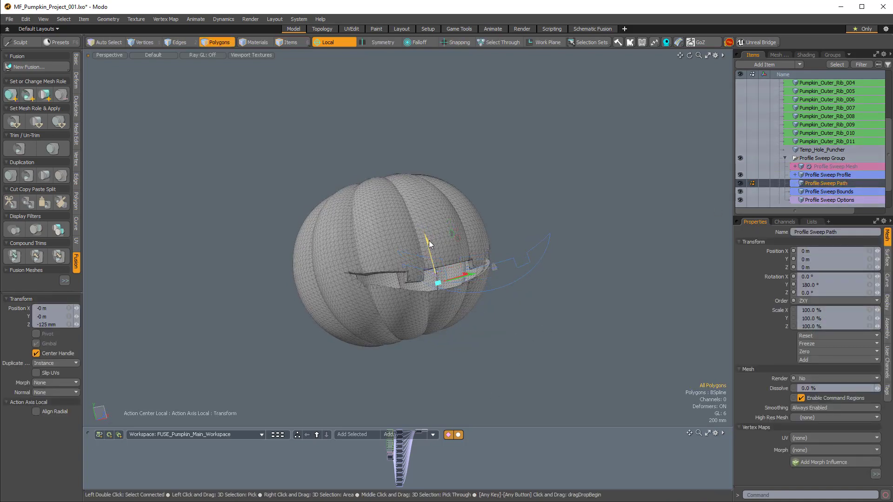
alt+drag(492, 203, 494, 265)
key(e)
alt+drag(605, 302, 252, 277)
scroll(357, 247, up, 3)
scroll(357, 247, down, 3)
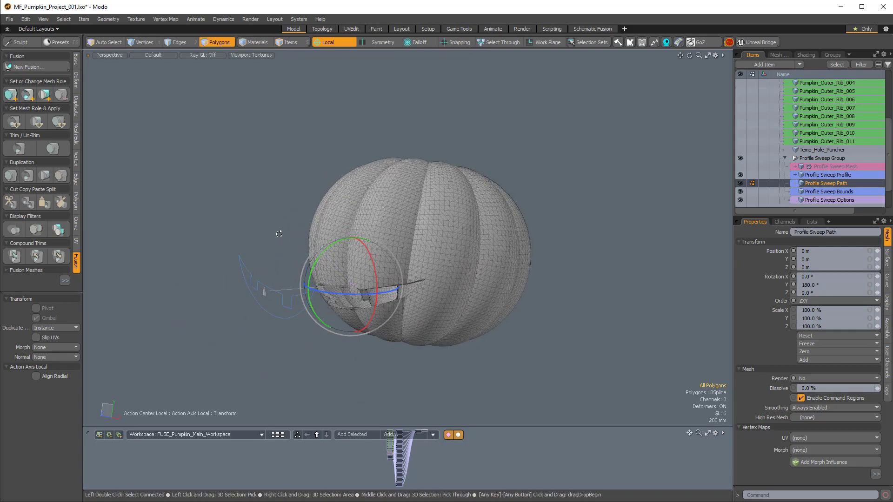
alt+drag(279, 234, 544, 282)
key(Escape)
Step: Collapse the mouth's Profile Sweep Group and open the Mesh Fusion Assemblies folder in the presets browser
click(785, 158)
alt+drag(470, 259, 621, 211)
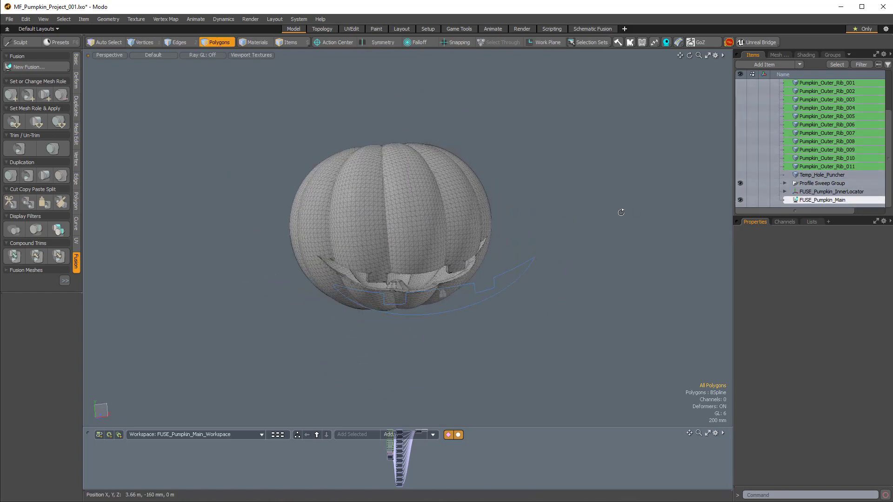
key(F6)
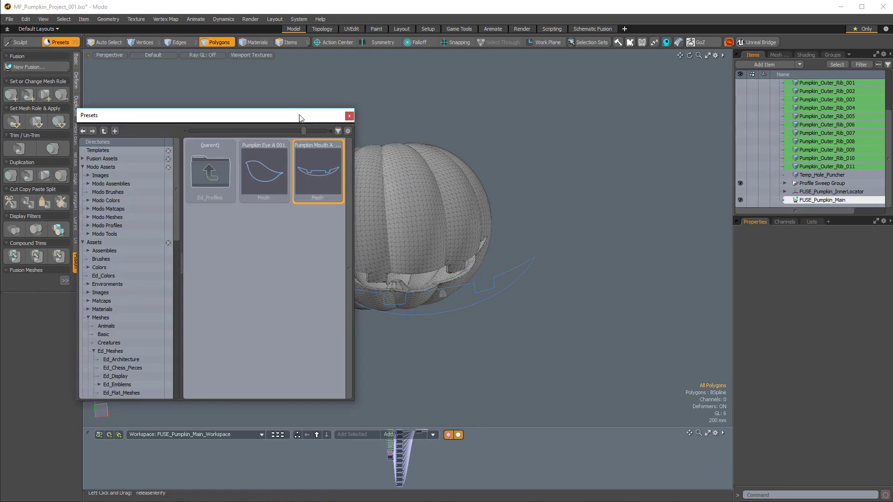
drag(300, 118, 355, 88)
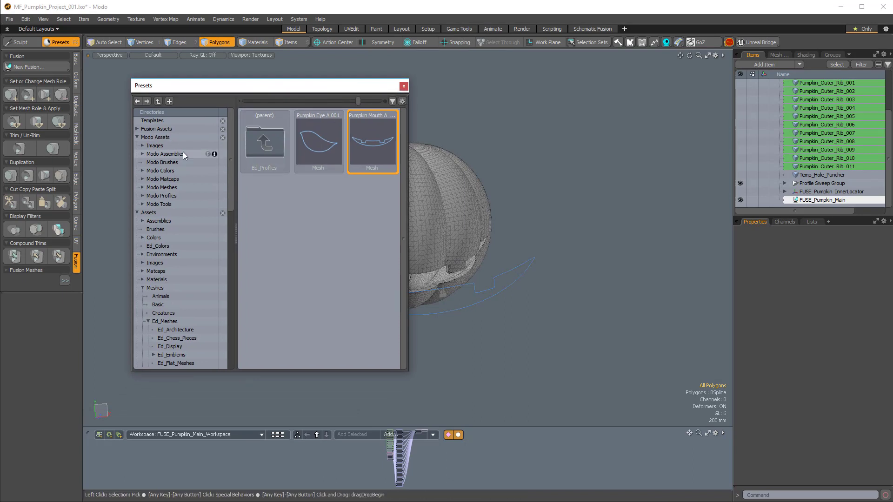
click(154, 154)
double_click(315, 139)
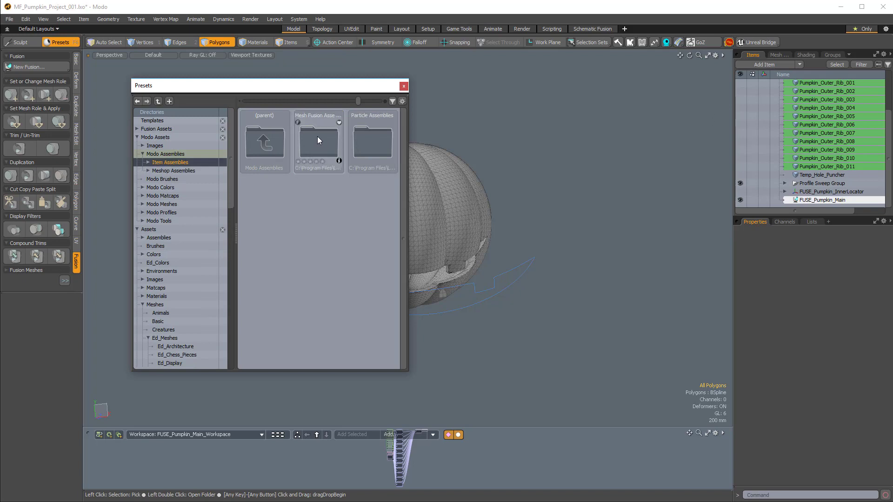
double_click(318, 136)
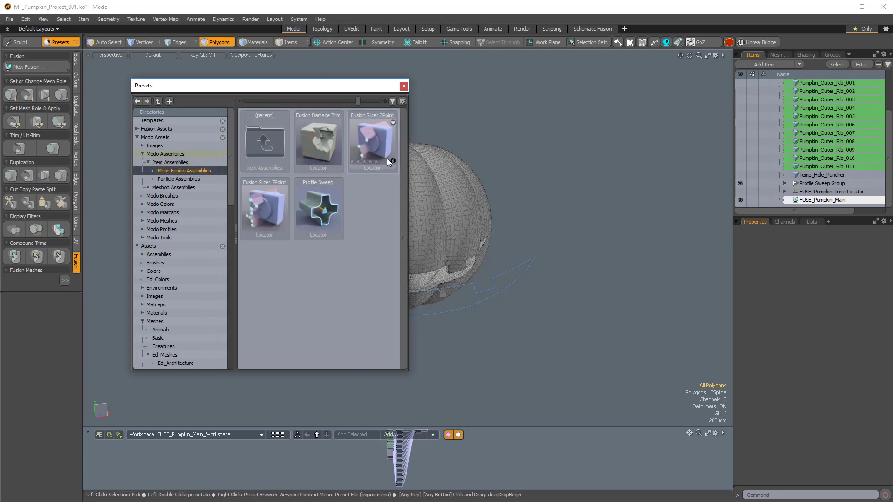
Step: Add a second Profile Sweep assembly to the scene and close the presets browser
click(313, 201)
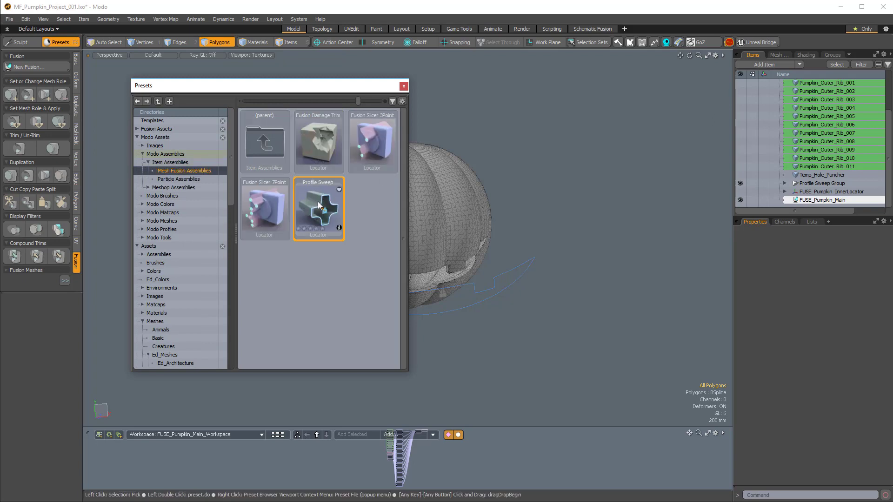
drag(356, 89, 320, 112)
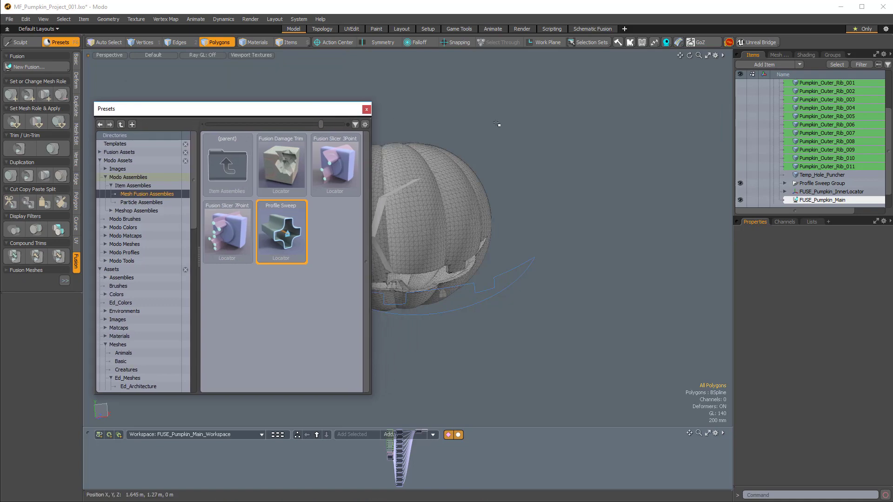
key(F6)
Step: Place Profile Sweep Group (2) inside GRP_Pumpkin_Outer, directly below the first sweep group, and expand its contents
alt+drag(614, 277, 837, 284)
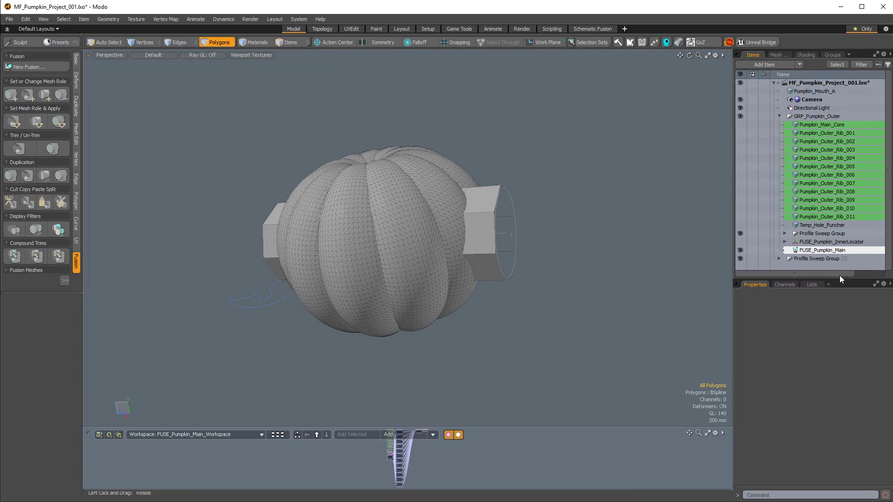
click(820, 259)
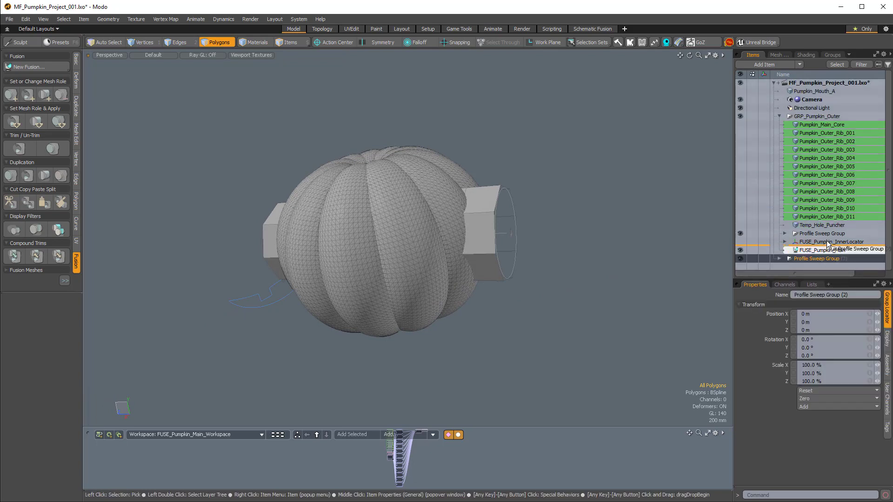
drag(828, 242, 828, 241)
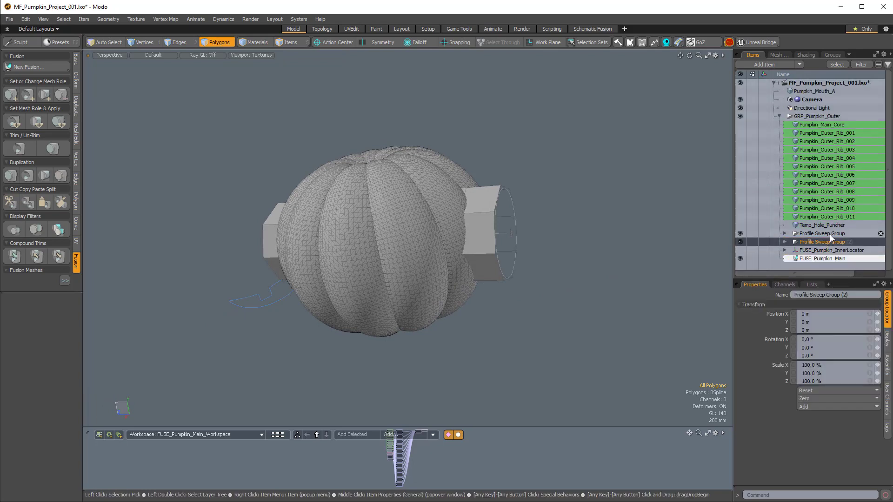
click(784, 241)
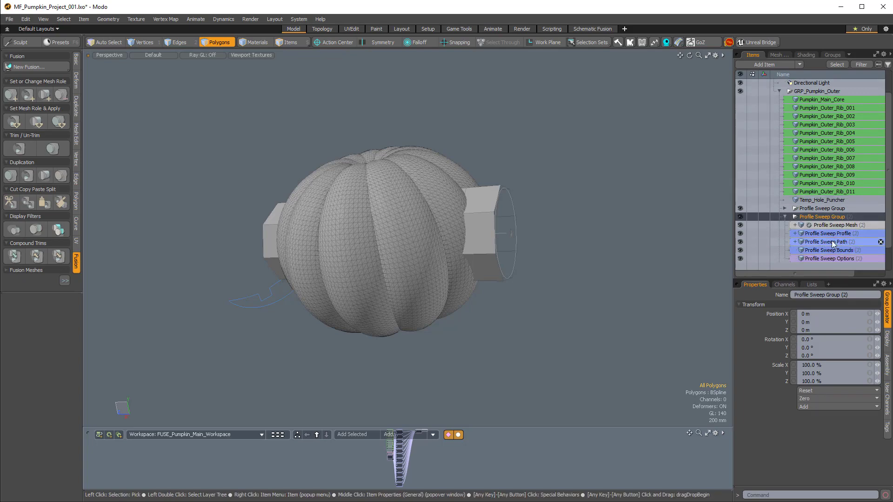
Step: Select Profile Sweep Path (2) as a polygon and move it about -530 mm in X and 190 mm in Y
click(833, 243)
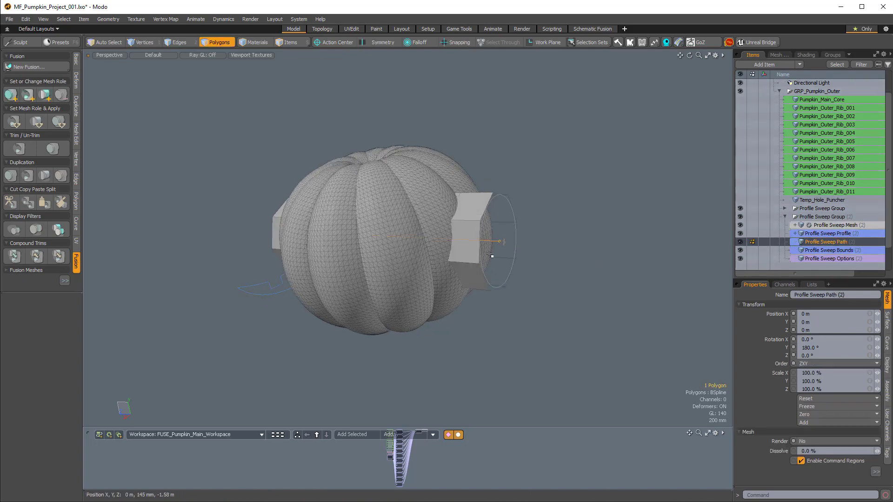
key(t)
alt+drag(497, 241, 580, 326)
key(e)
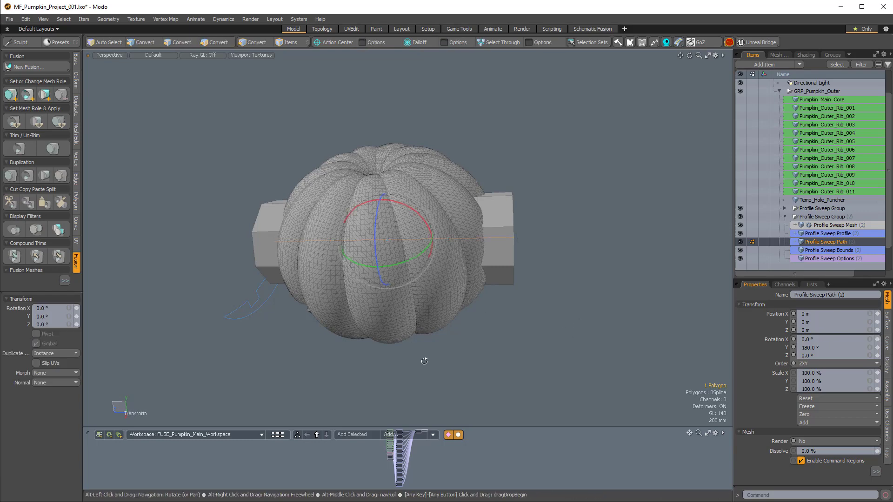
alt+drag(424, 361, 267, 186)
alt+drag(216, 343, 390, 174)
key(w)
alt+drag(543, 263, 534, 261)
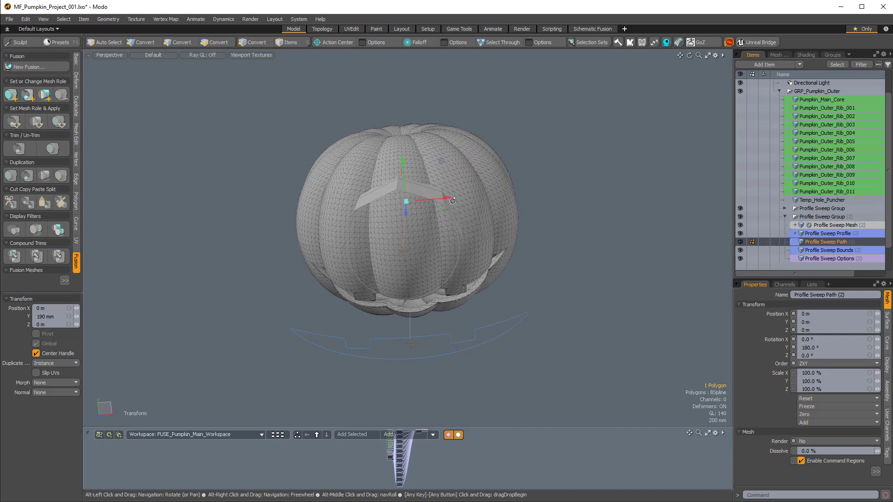
drag(449, 199, 403, 202)
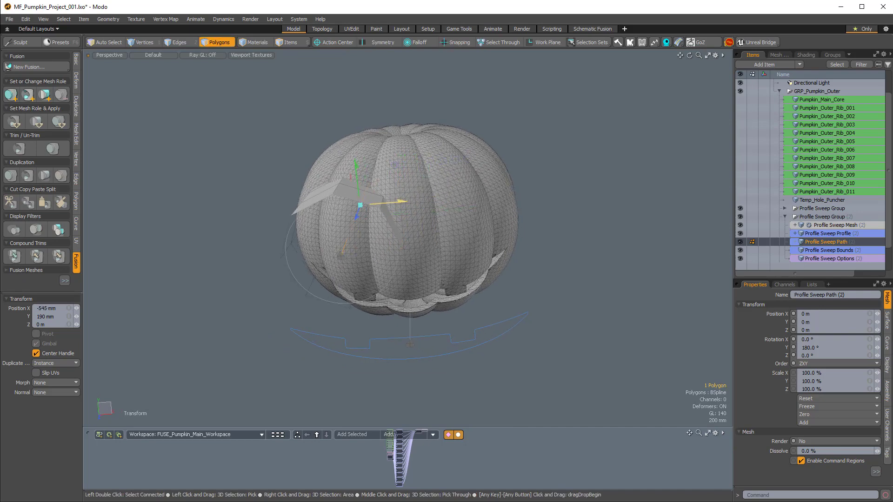
alt+drag(447, 291, 466, 307)
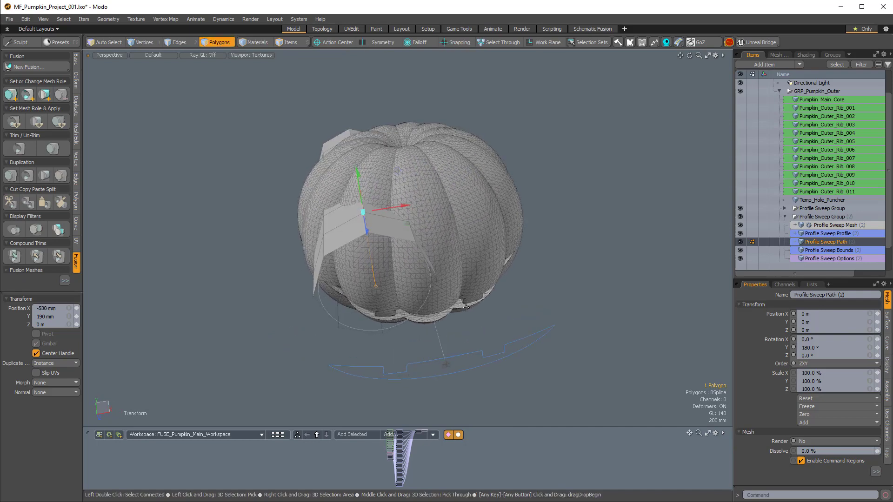
Step: Rotate the second sweep path about its local Z axis and shift it about -230 mm in local Y and 185 mm in local Z
key(e)
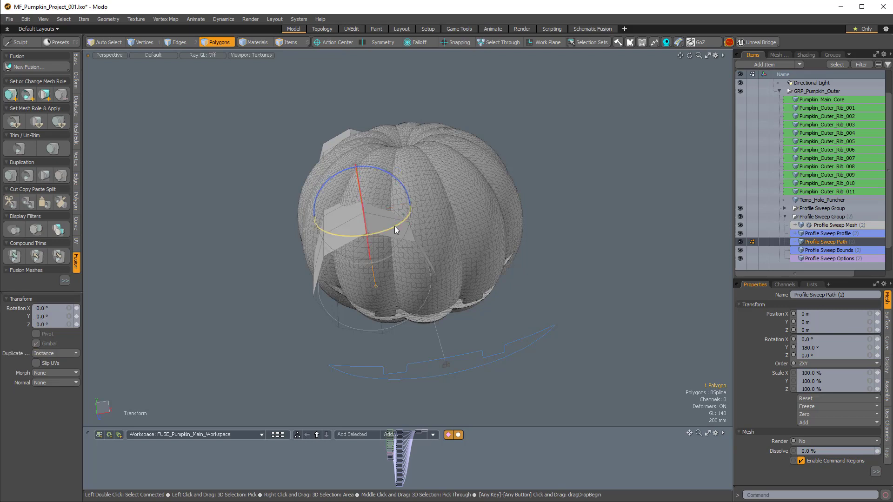
key(alt+l)
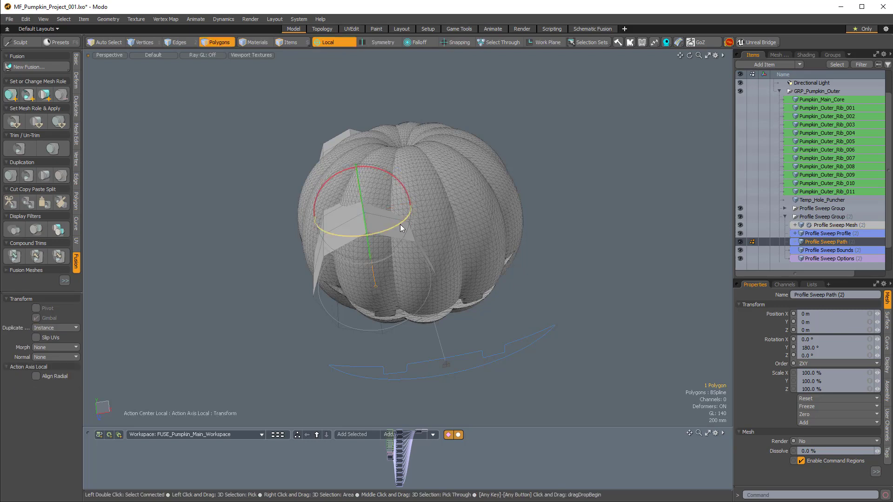
drag(400, 224, 353, 227)
key(w)
alt+drag(395, 279, 653, 266)
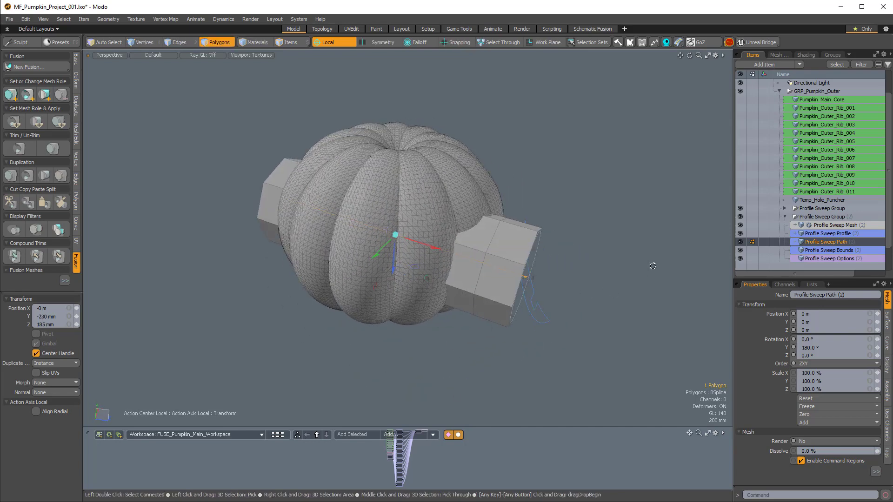
Step: Scale the second sweep path along its local X axis and slide it about 855 mm in local X
key(r)
drag(438, 249, 274, 232)
key(w)
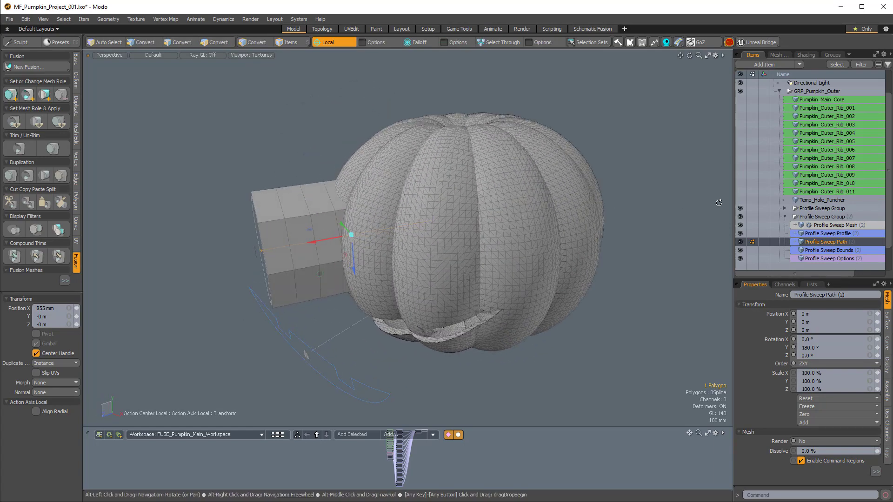
Step: Set the Path Segment Generator of Profile Sweep Mesh (2)'s Curve Extrude to 16 steps
click(840, 226)
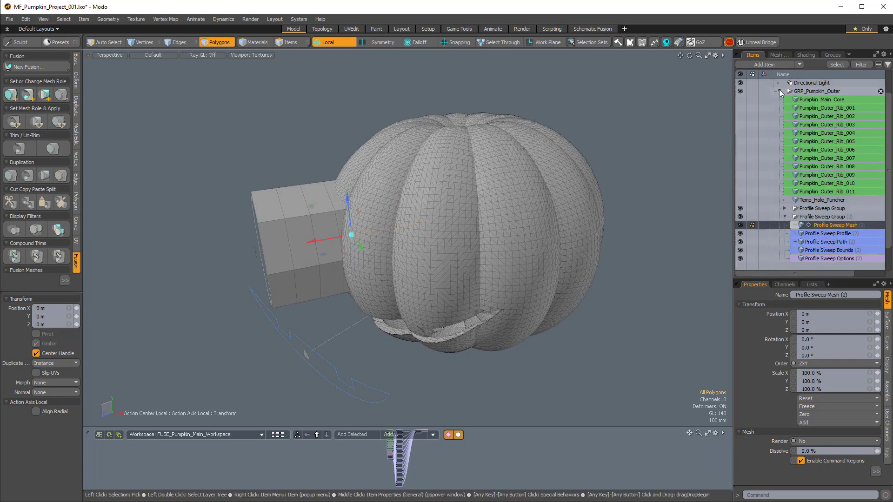
click(779, 55)
click(757, 206)
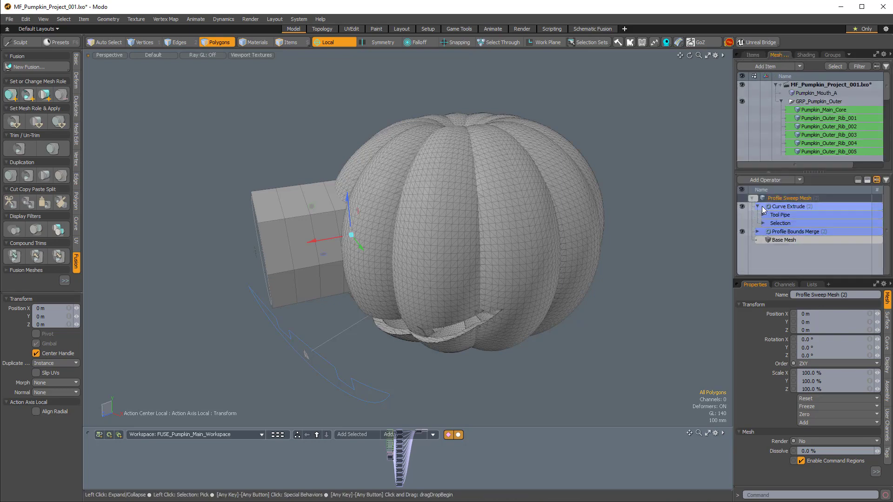
click(763, 215)
click(790, 225)
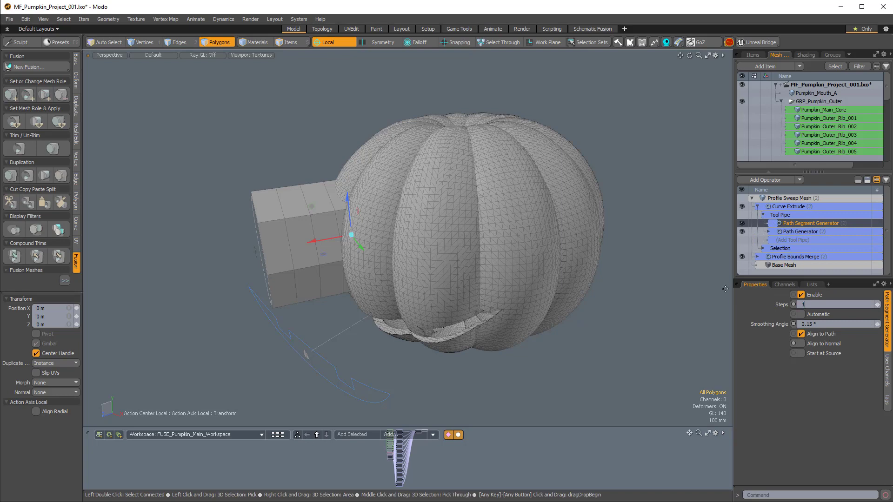
key(Return)
Step: Open the Ed_Pumpkin_Profiles folder within the Ed_Meshes presets and select the Pumpkin Eye A 001 preset
alt+drag(465, 259, 582, 272)
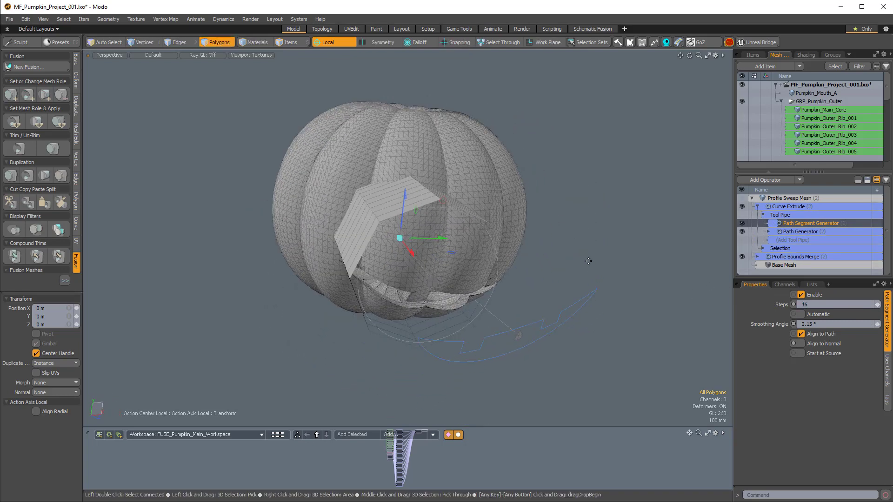
key(F6)
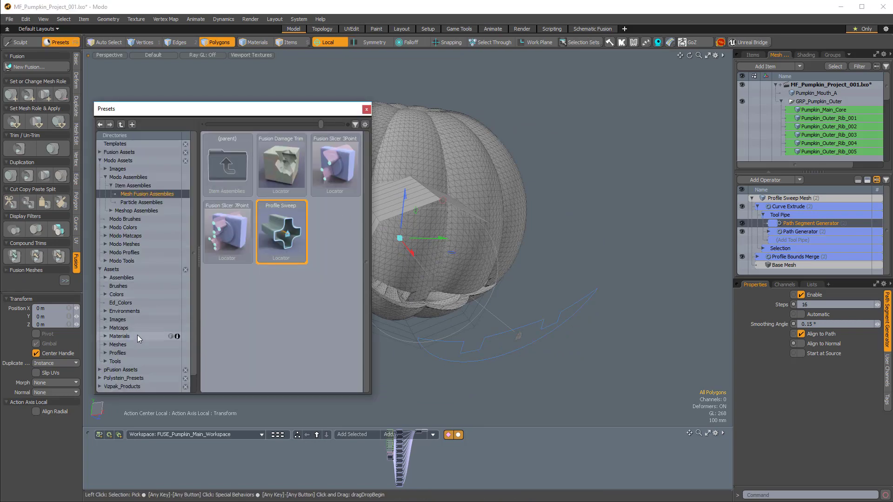
click(114, 344)
double_click(280, 227)
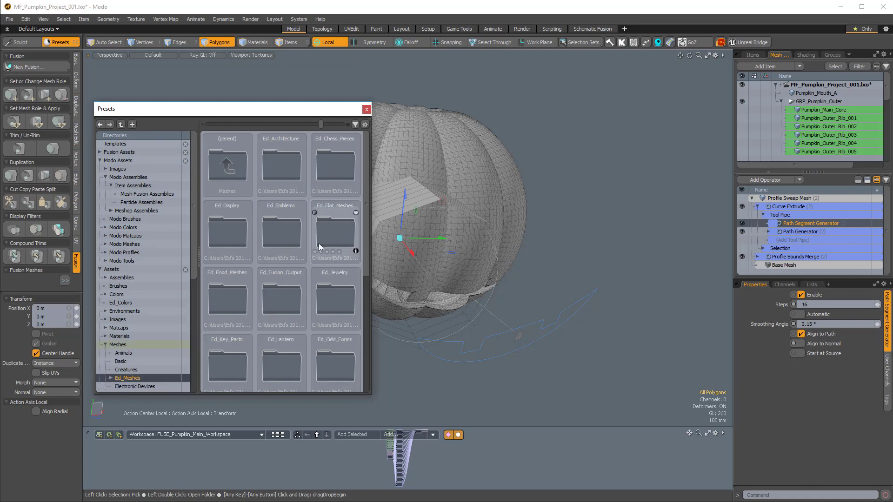
scroll(287, 348, down, 2)
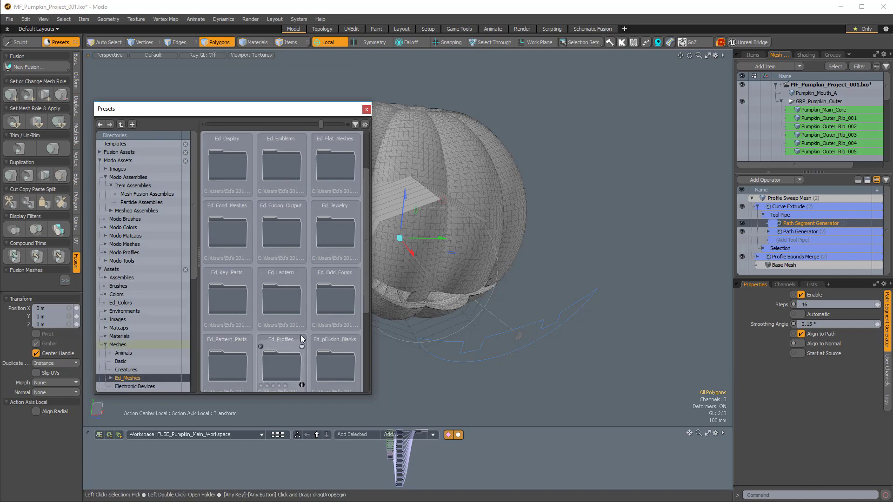
double_click(274, 356)
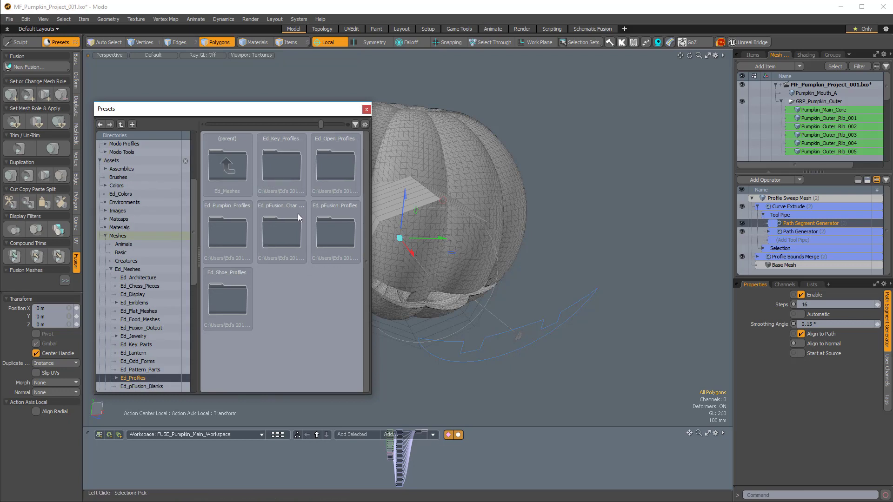
double_click(235, 237)
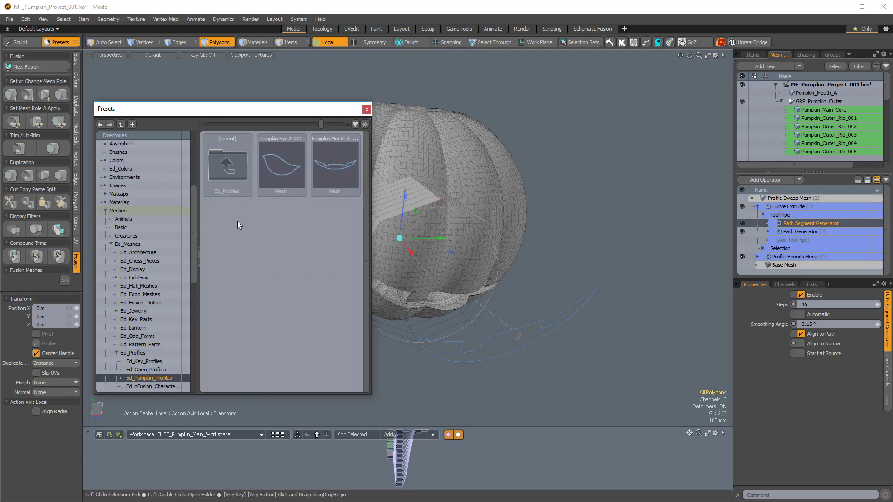
click(280, 161)
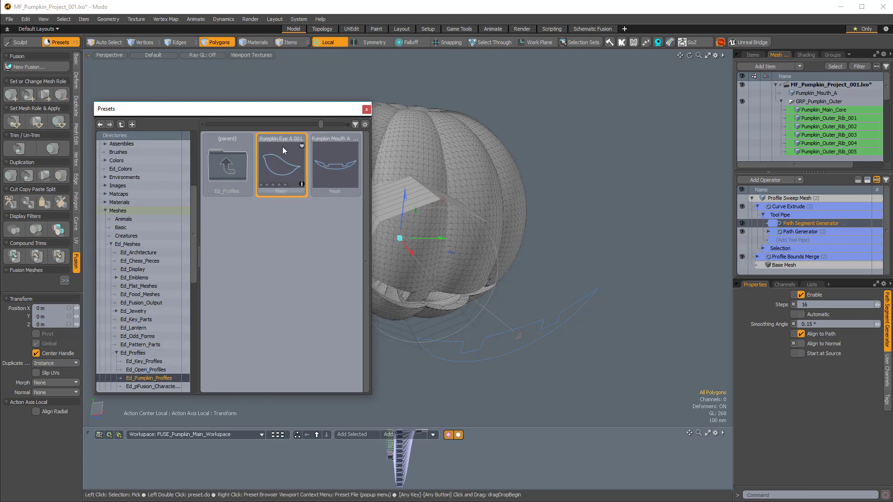
Step: Import the selected eye preset as the profile shape of Profile Sweep Profile (2), replacing its circle
alt+shift+drag(583, 392, 632, 400)
alt+drag(633, 399, 528, 227)
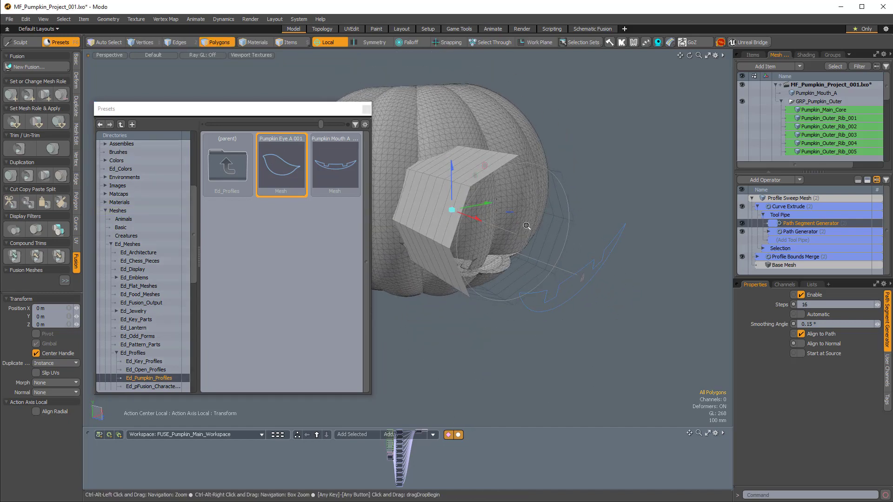
scroll(527, 226, up, 3)
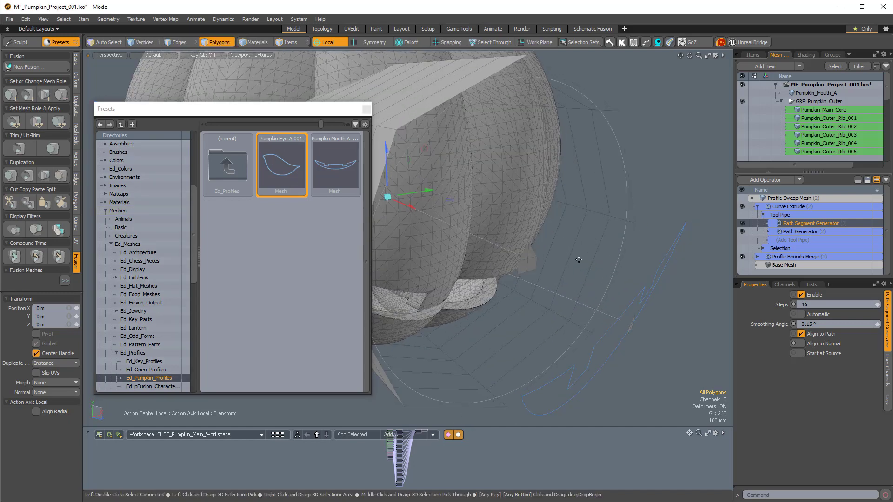
key(5)
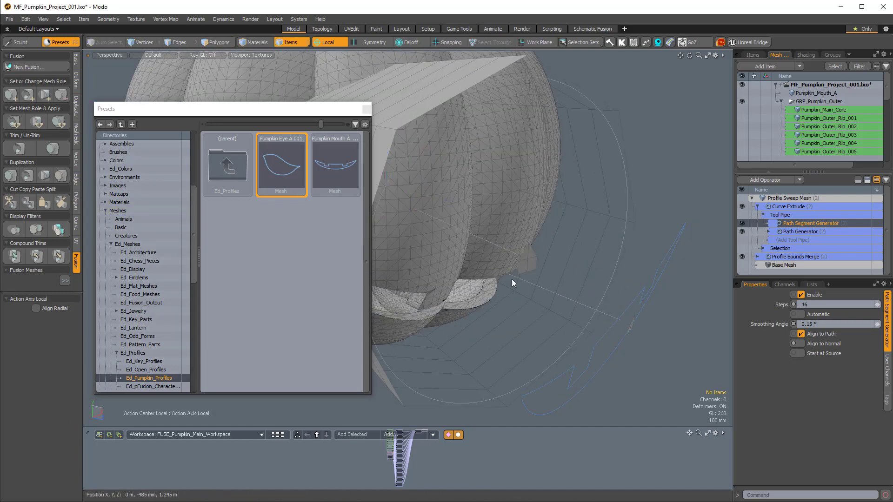
click(529, 263)
right_click(529, 263)
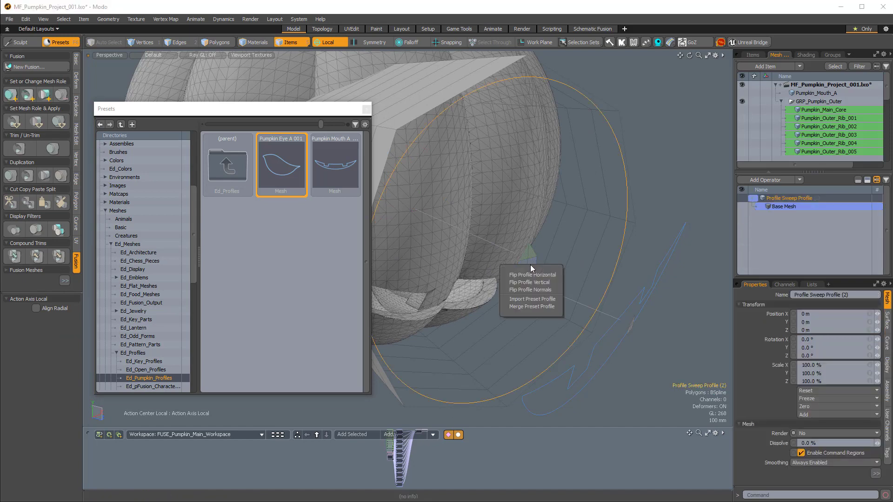
click(541, 303)
alt+drag(539, 303, 442, 209)
alt+drag(442, 208, 600, 253)
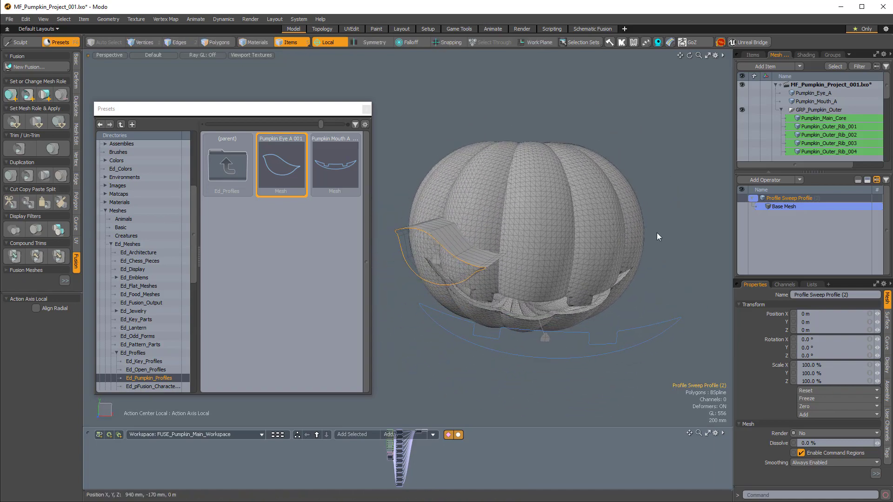
Step: Drop Profile Sweep Mesh (2) onto Pumpkin_Outer_Rib_011 and apply it as a Fusion subtraction
click(753, 55)
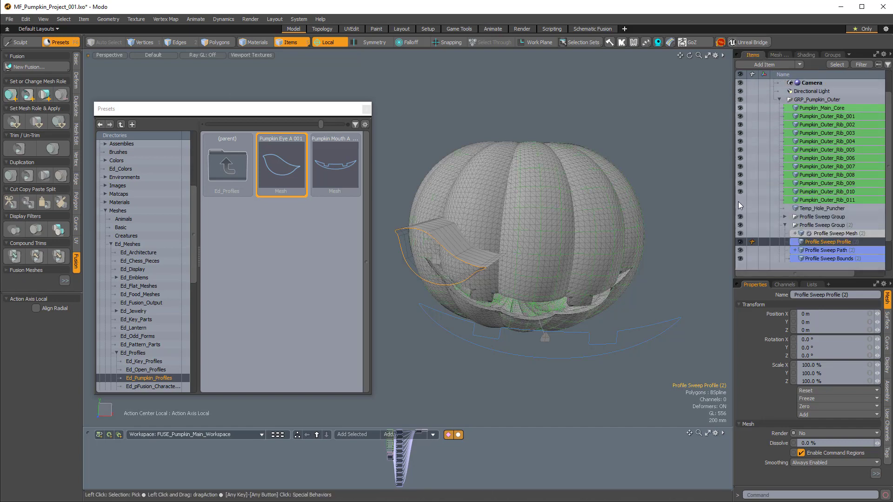
alt+drag(484, 226, 426, 270)
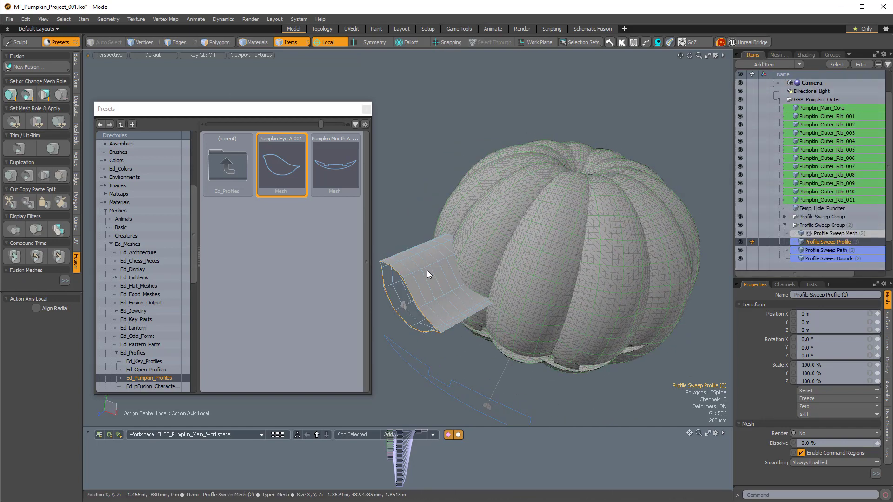
click(427, 270)
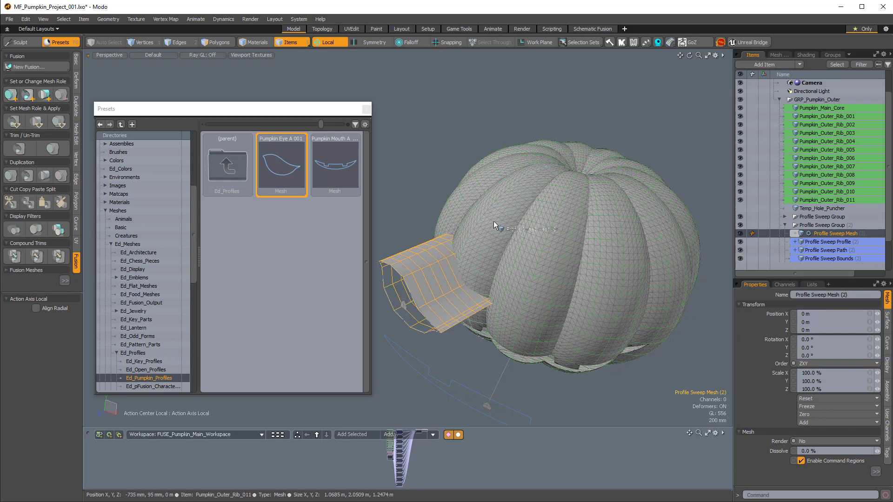
drag(493, 222, 494, 222)
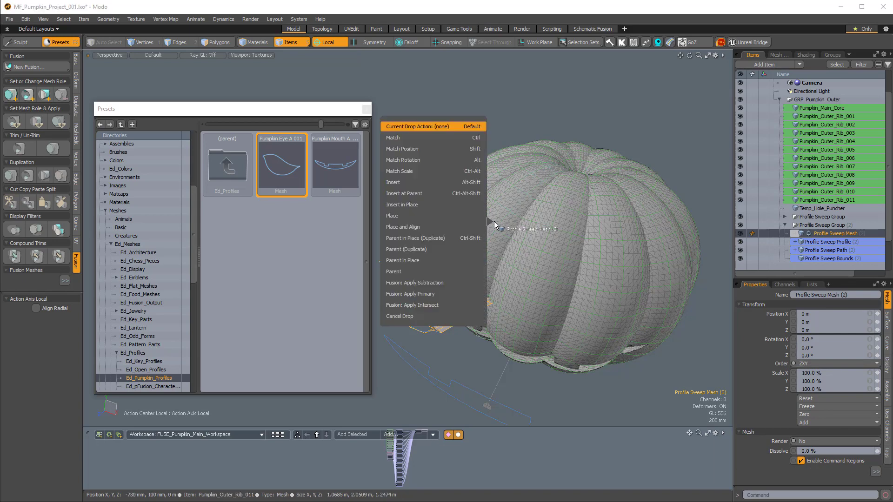
click(439, 283)
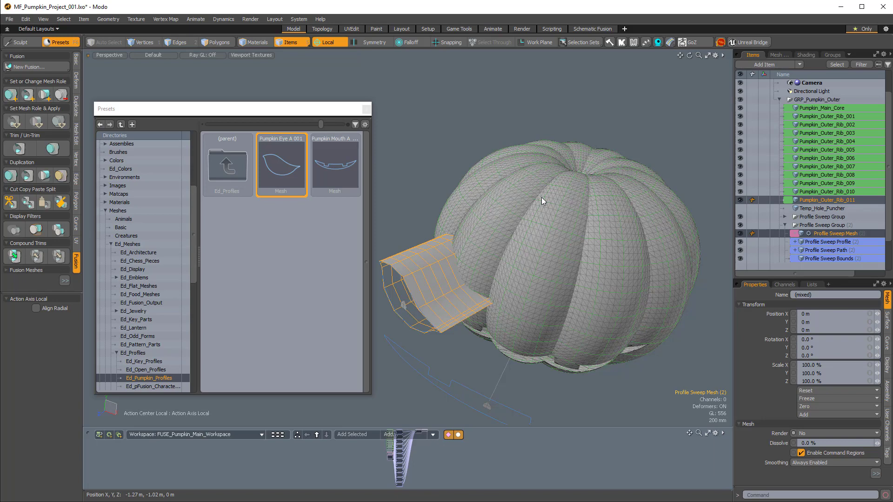
Step: Close the preset browser and apply a Fusion trim with Profile Sweep Mesh (2) to Pumpkin_Outer_Rib_010
click(368, 111)
mouse_move(393, 279)
alt+mouse_down()
mouse_move(451, 246)
mouse_move(402, 274)
alt+mouse_up()
ctrl+alt+drag(402, 275, 389, 261)
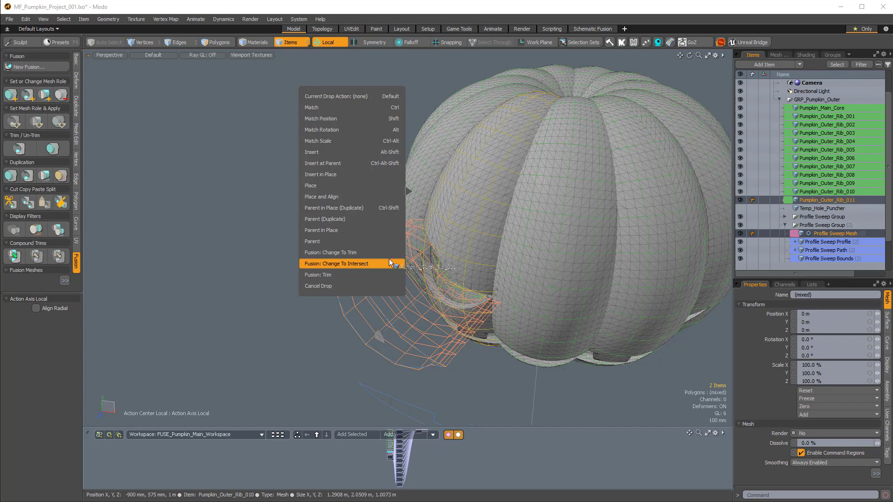
drag(331, 273, 332, 274)
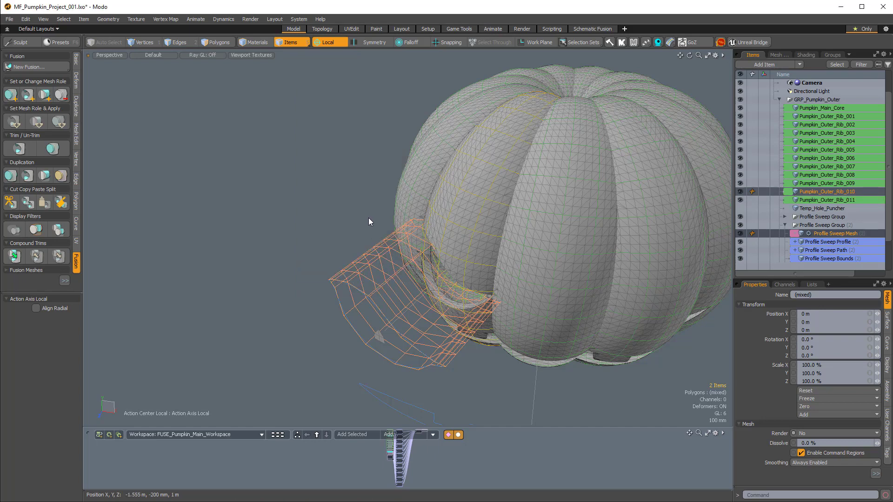
Step: Reselect only Profile Sweep Mesh (2) and apply it as a Fusion trim to Pumpkin_Outer_Rib_001
ctrl+alt+drag(336, 214, 308, 224)
click(308, 224)
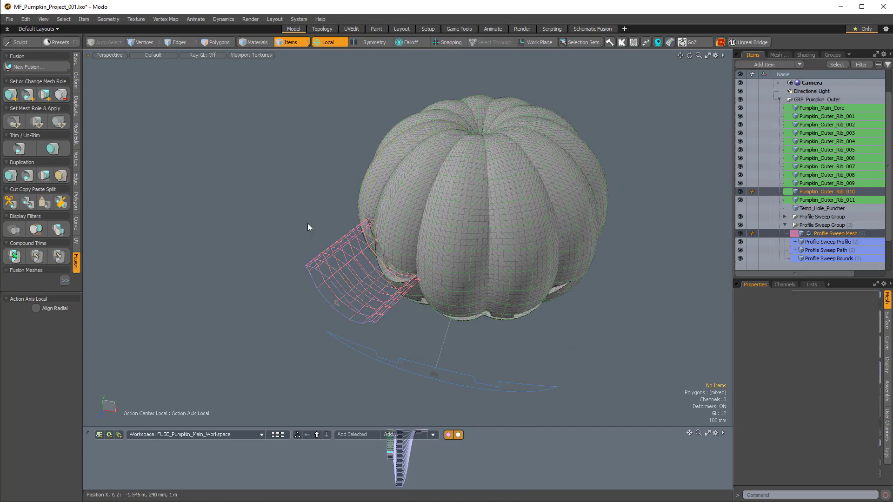
click(342, 264)
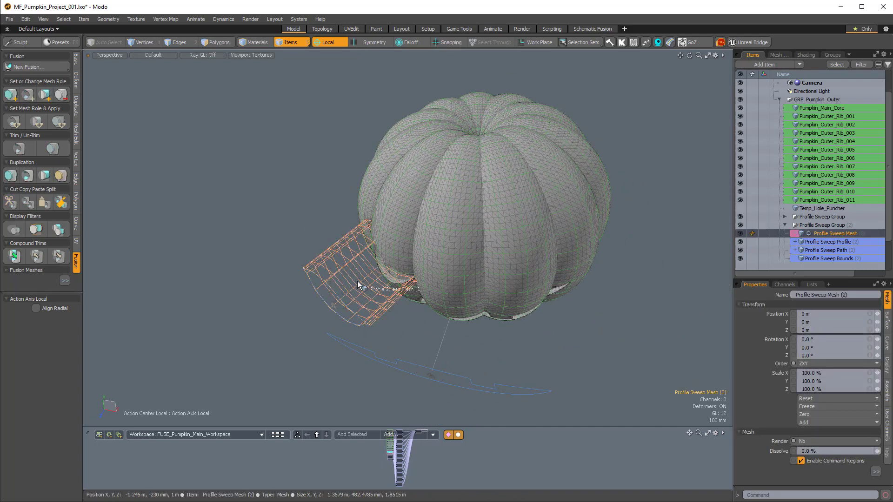
right_click(437, 264)
key(Escape)
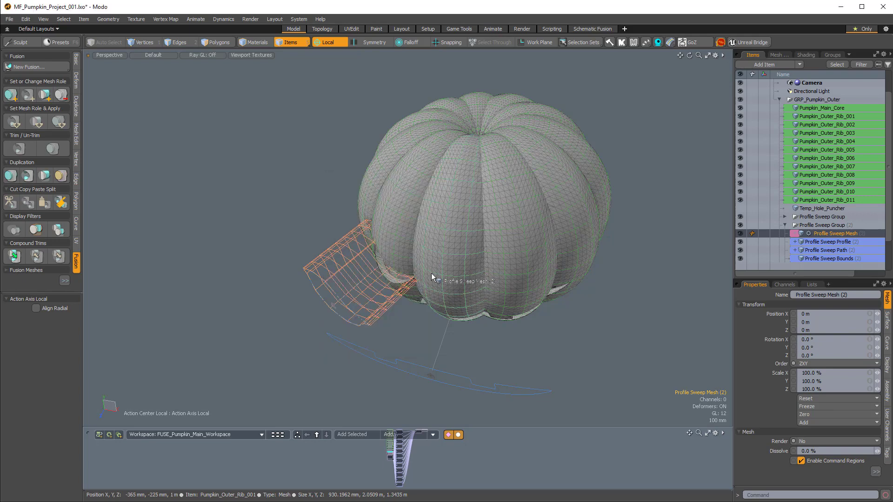
drag(431, 275, 354, 339)
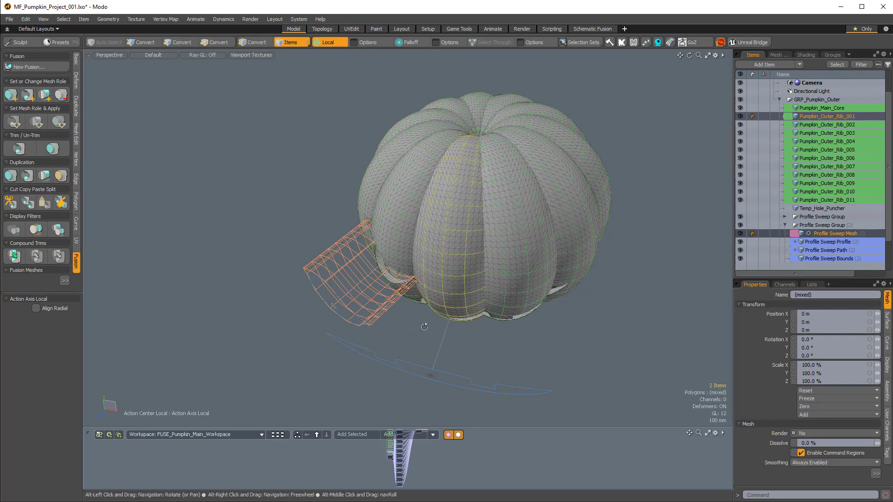
Step: Deselect all items and toggle off the visibility of the Fusion source meshes
alt+drag(423, 326, 524, 228)
click(599, 209)
alt+drag(599, 209, 364, 311)
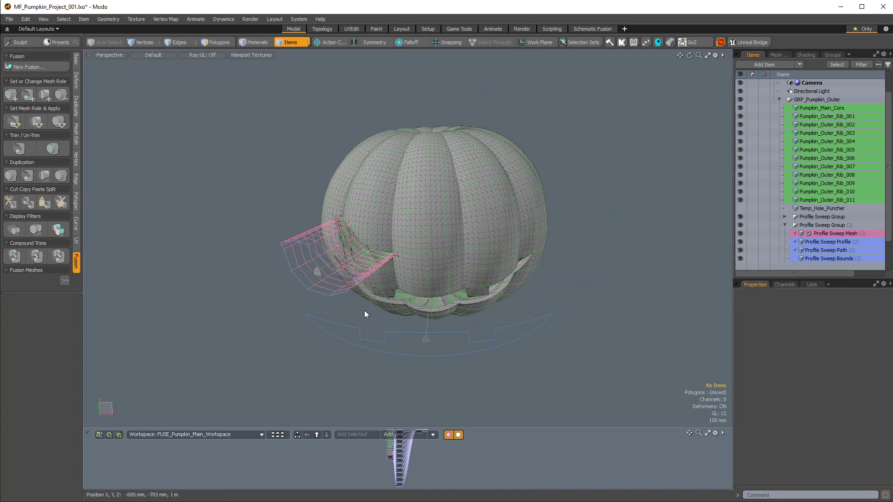
key(ctrl+grave)
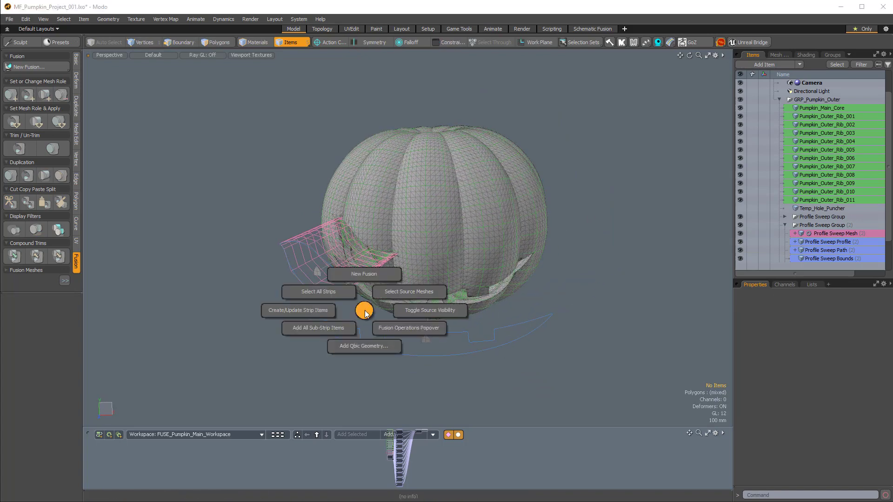
click(481, 311)
alt+drag(434, 325, 319, 212)
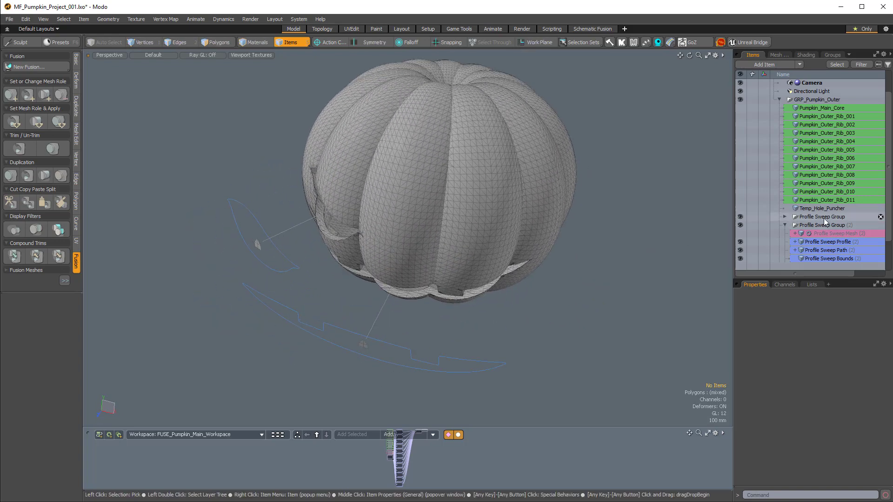
Step: Add a Mirror mesh operation above the Curve Extrude of Profile Sweep Mesh (2)
click(825, 236)
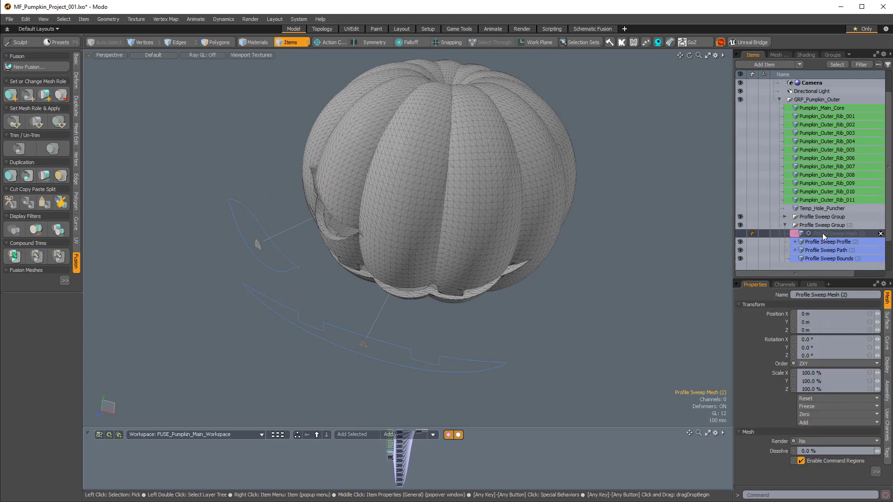
ctrl+click(828, 233)
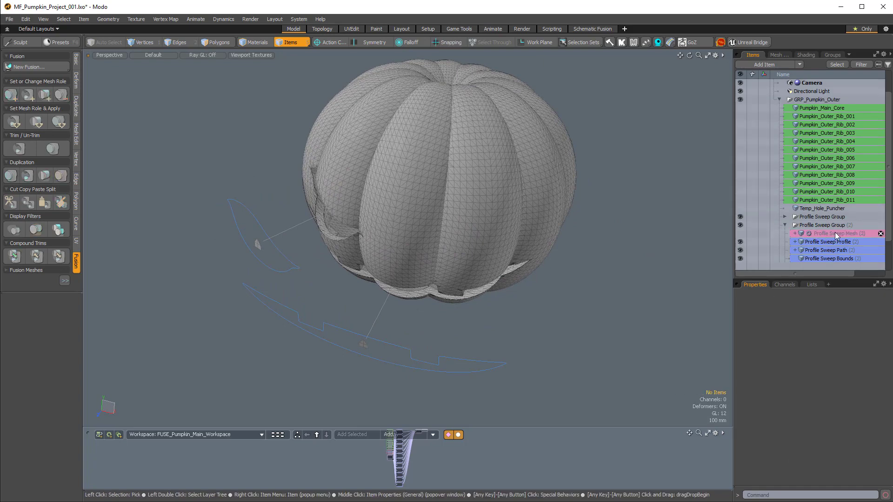
click(830, 233)
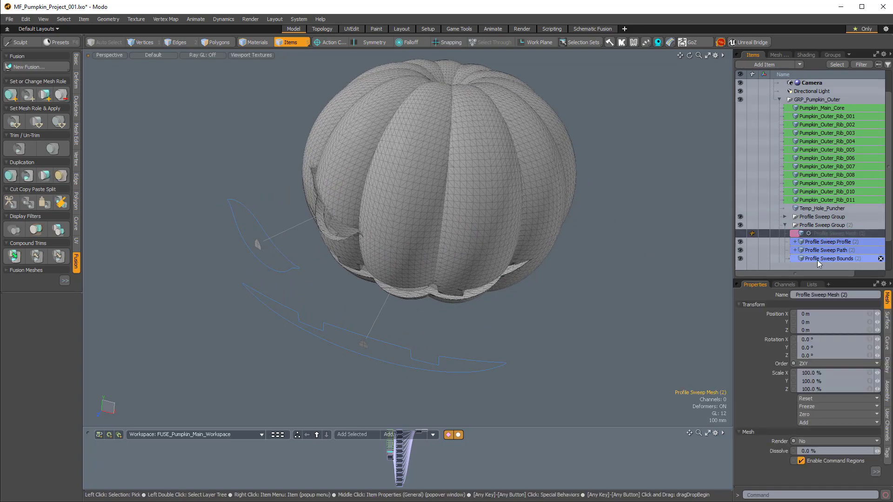
click(777, 55)
click(795, 206)
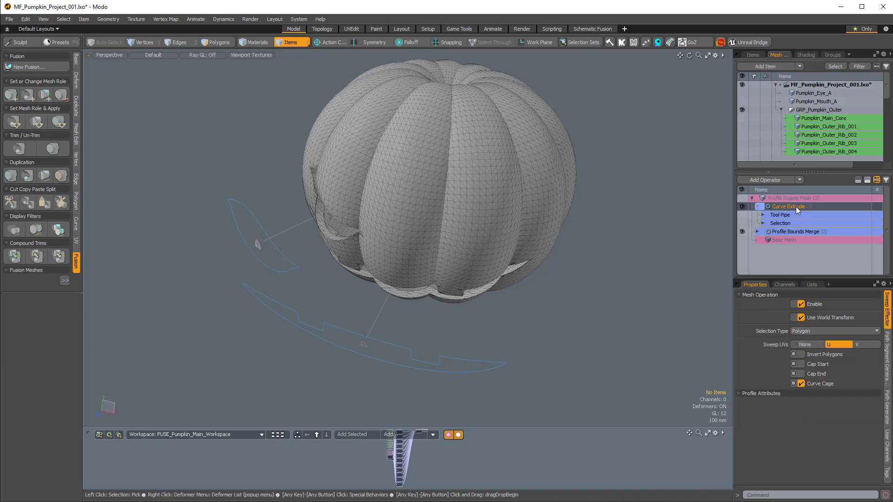
click(777, 180)
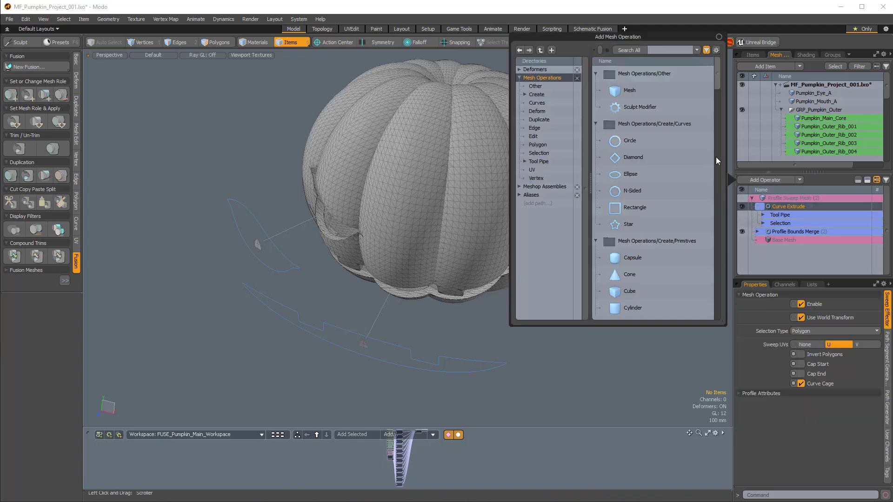
text(mirro)
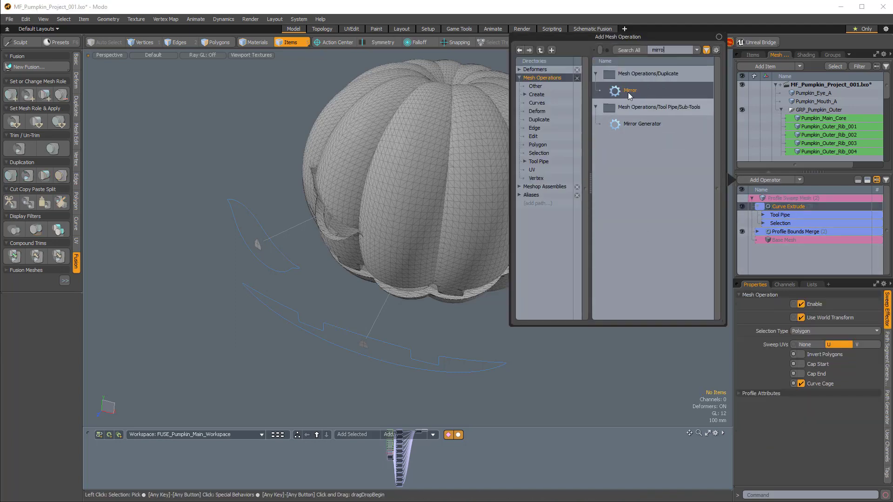
double_click(625, 91)
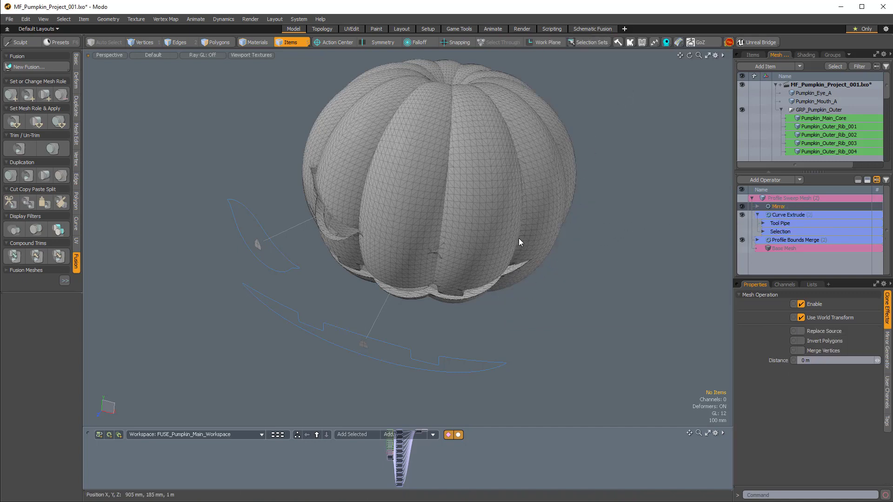
Step: Examine the small cut beside the rib seam up close from the front of the pumpkin
alt+drag(518, 238, 433, 249)
alt+drag(432, 249, 409, 232)
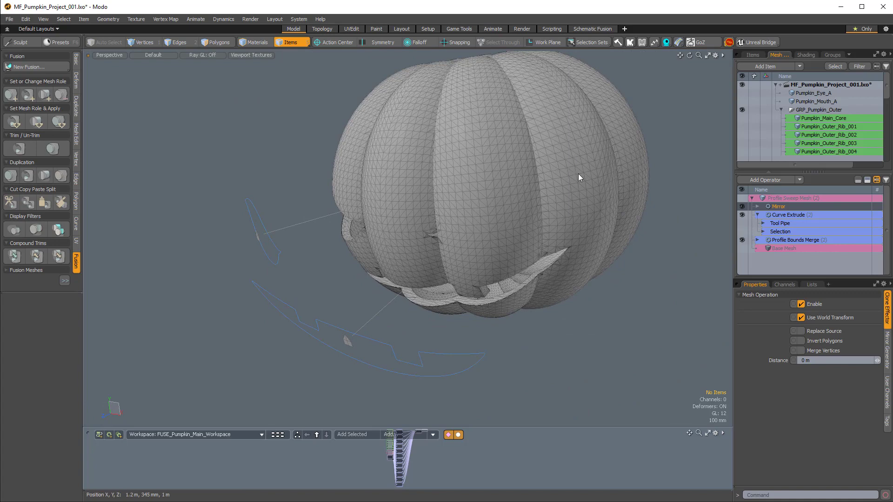
right_drag(506, 190, 493, 187)
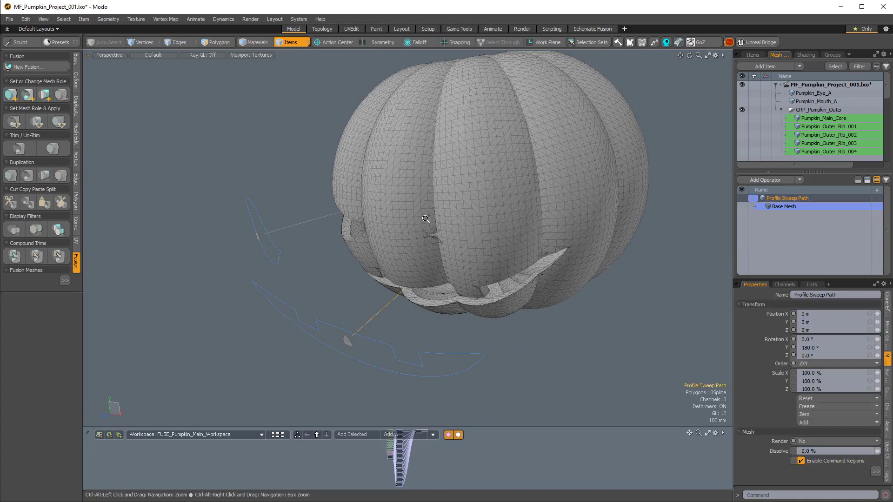
ctrl+alt+drag(433, 241, 511, 240)
mouse_move(457, 158)
right_down()
mouse_move(404, 215)
mouse_move(506, 183)
right_up()
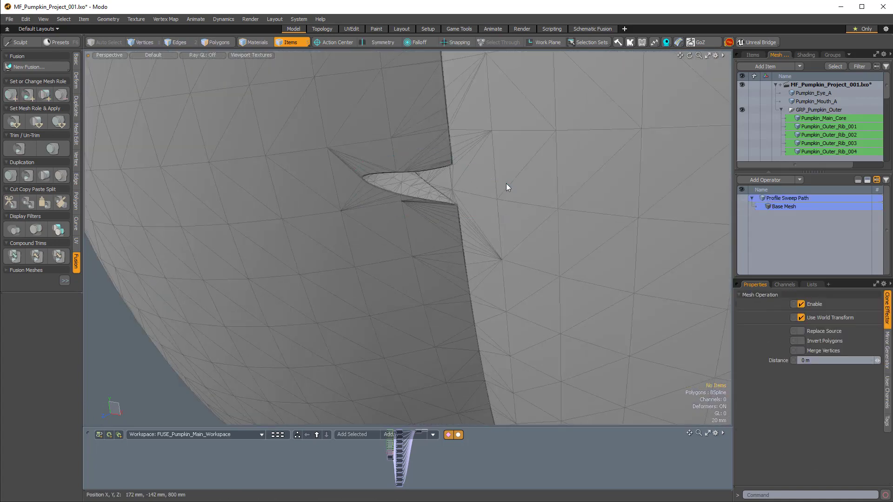
mouse_move(506, 183)
ctrl+alt+mouse_down()
mouse_move(465, 193)
mouse_move(521, 246)
mouse_move(532, 235)
ctrl+alt+mouse_up()
Step: Show the Fusion source meshes and hide FUSE_Pumpkin_InnerLocator in an enlarged item list
key(ctrl+shift+f)
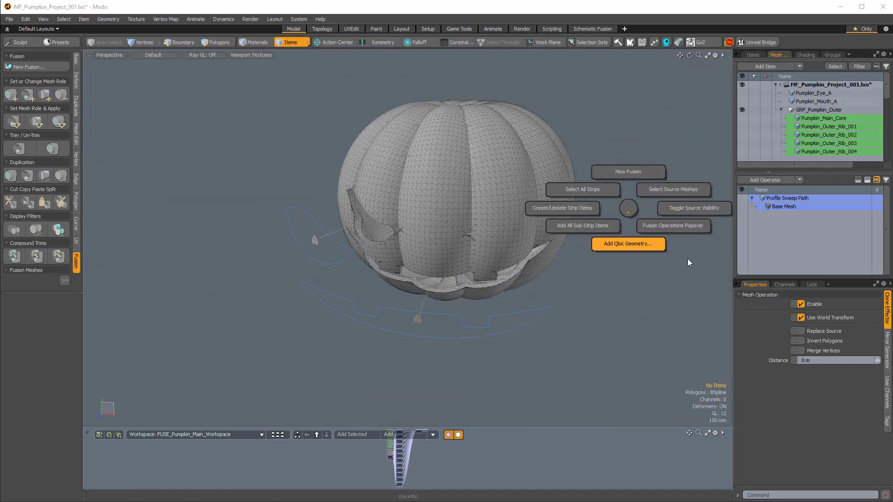
click(709, 204)
alt+drag(596, 182, 416, 358)
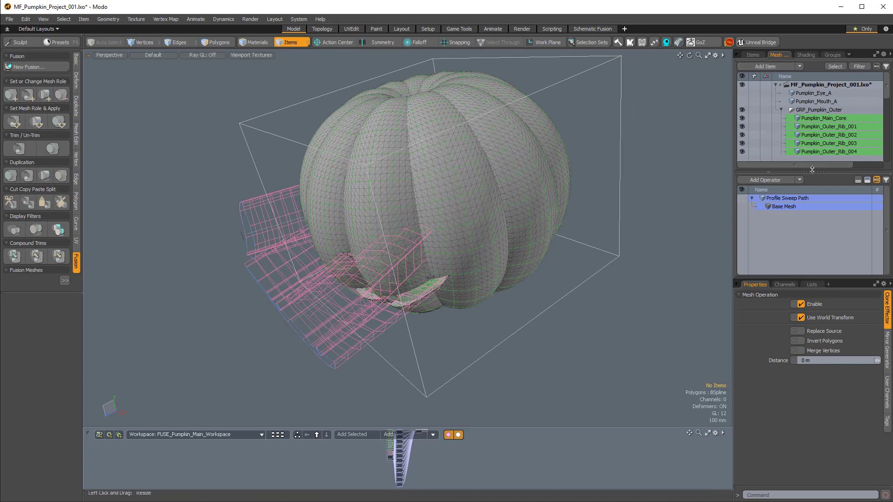
drag(811, 172, 820, 232)
scroll(826, 193, down, 3)
scroll(827, 191, down, 2)
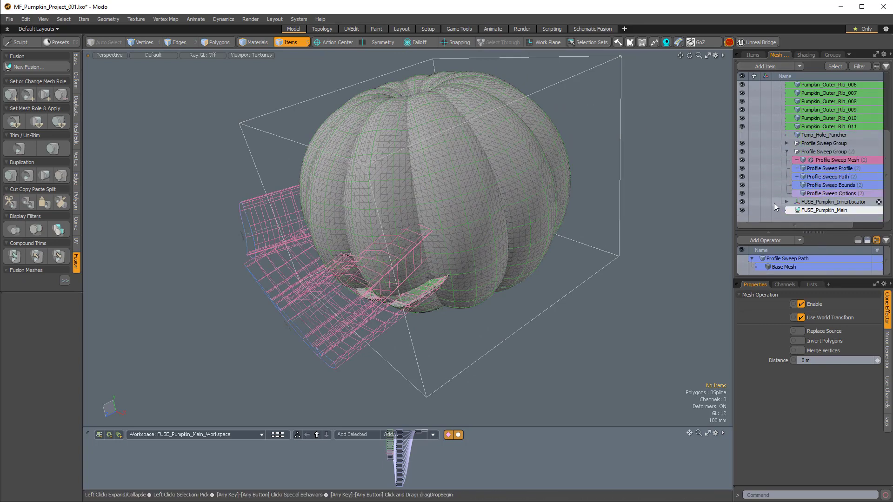
click(742, 202)
alt+drag(439, 215, 568, 240)
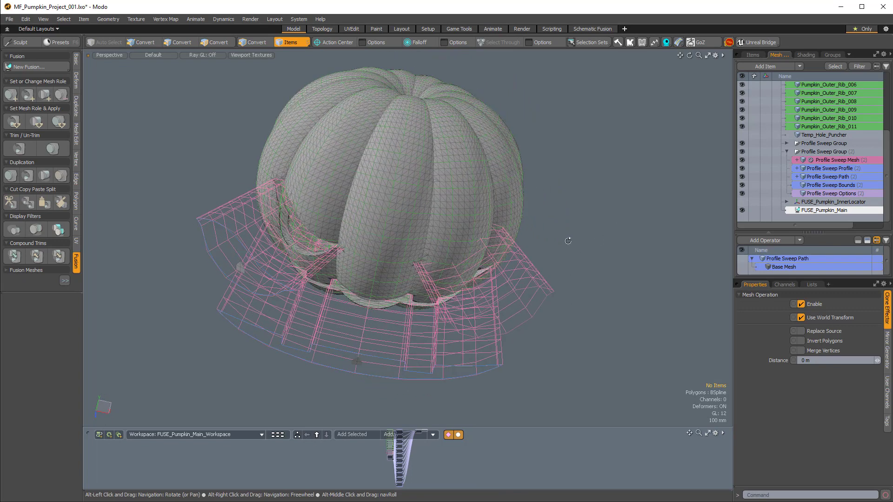
Step: Apply Profile Sweep Mesh (2) as a Fusion trim to the ribs crossed by the mirrored eye, including Pumpkin_Outer_Rib_003
click(532, 272)
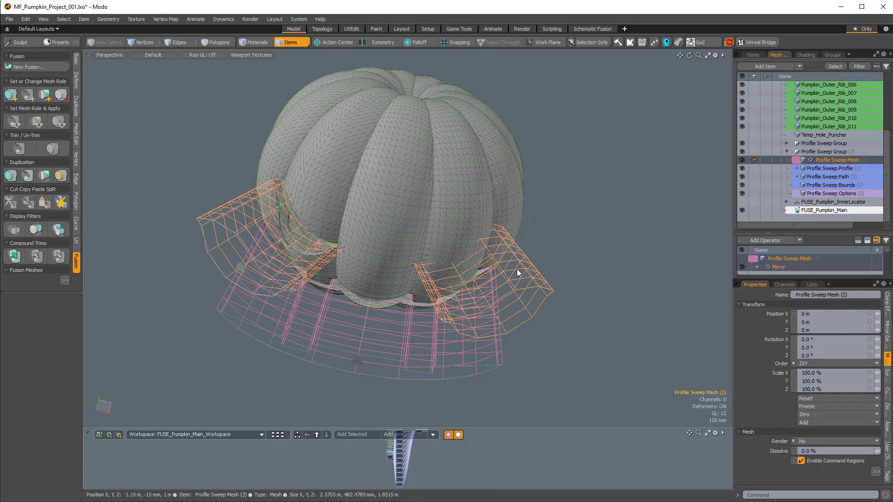
right_click(470, 198)
click(395, 270)
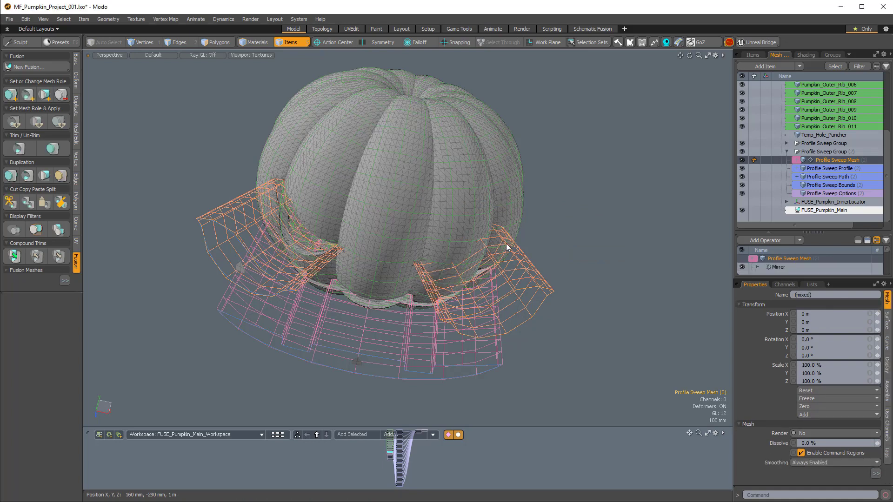
alt+drag(620, 259, 548, 316)
click(592, 307)
drag(520, 311, 407, 293)
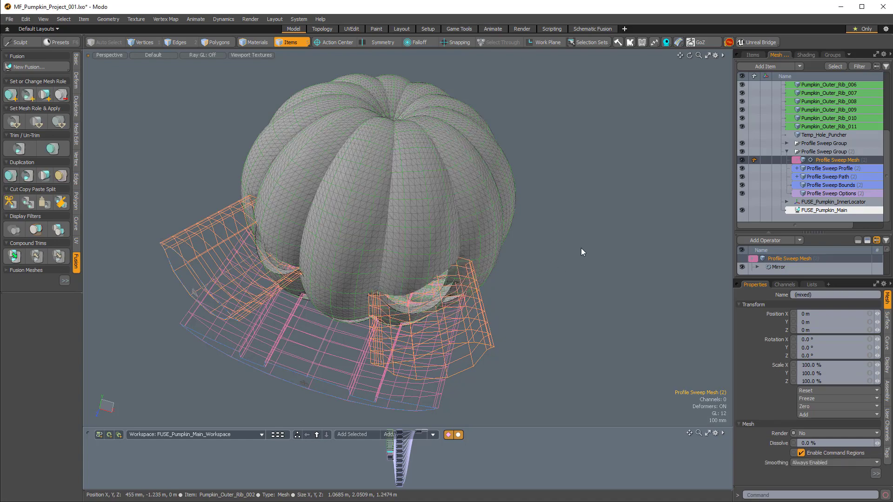
alt+drag(586, 242, 531, 245)
scroll(466, 143, down, 3)
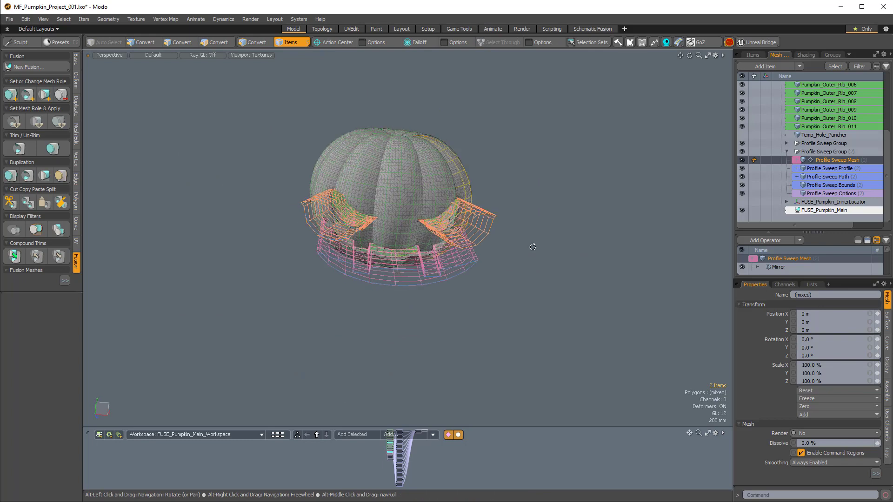
Step: Hide the Fusion source meshes and both Profile Sweep Groups, collapsing Profile Sweep Group (2)
key(ctrl+6)
click(602, 239)
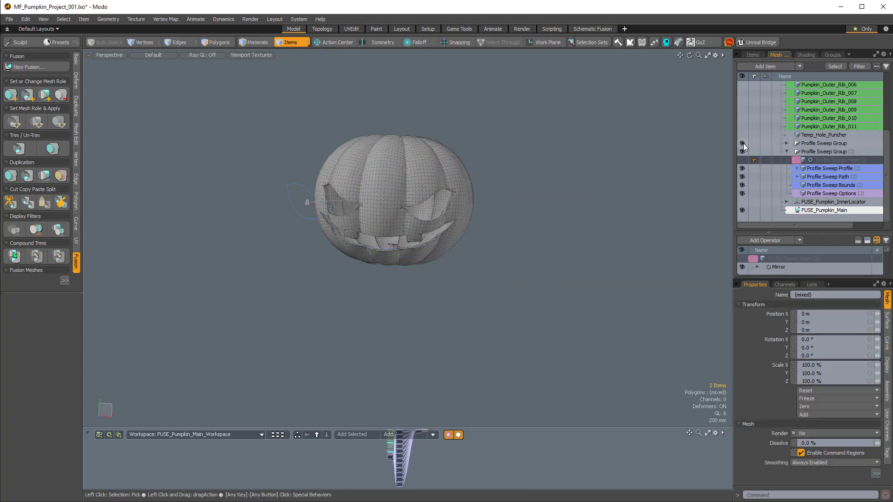
drag(742, 144, 742, 151)
click(786, 150)
alt+drag(469, 214, 374, 237)
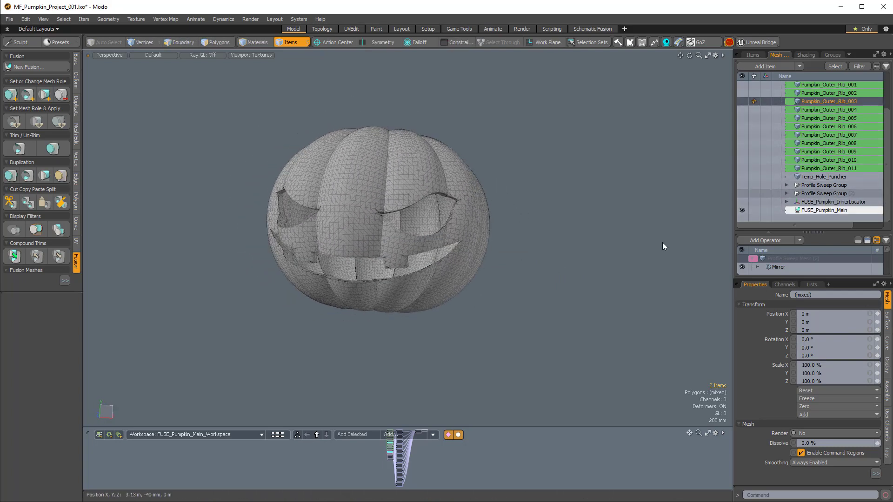
Step: Turn off the wireframe overlay and view the carved face in smooth shading
key(ctrl+3)
click(704, 243)
alt+drag(527, 221, 555, 225)
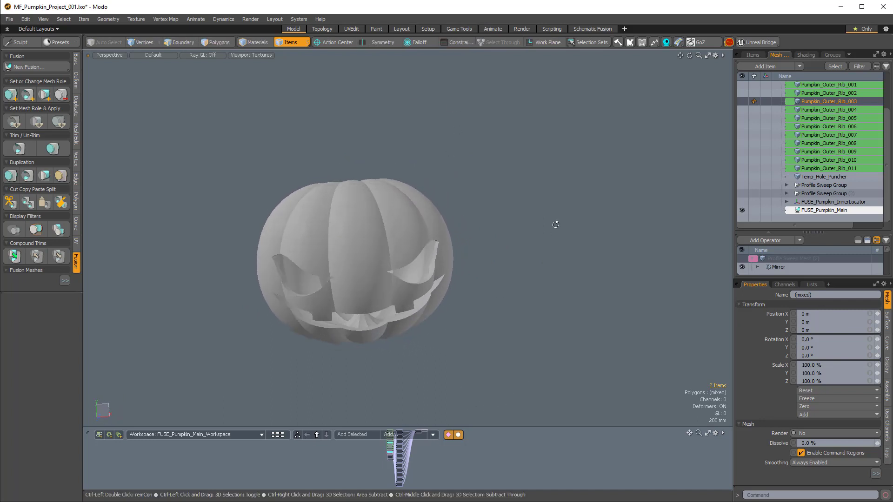
Step: Show the Fusion source meshes again, restore the wireframe overlay and deselect all items
key(ctrl+grave)
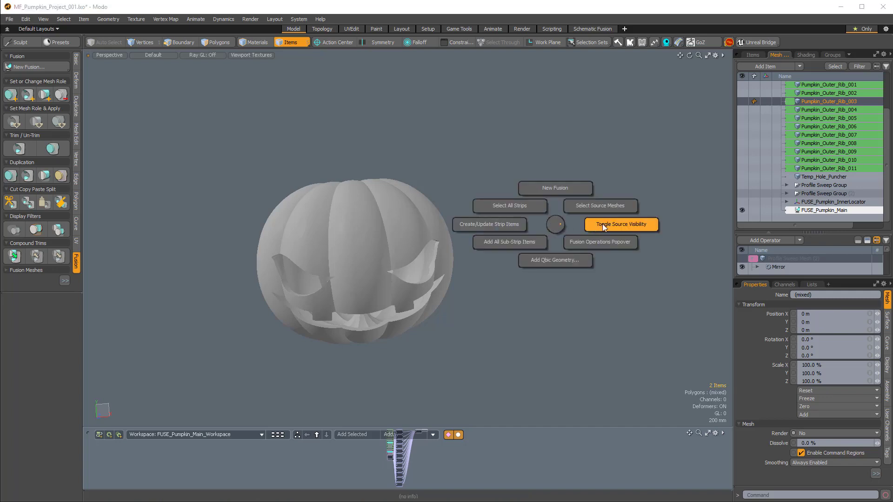
click(603, 225)
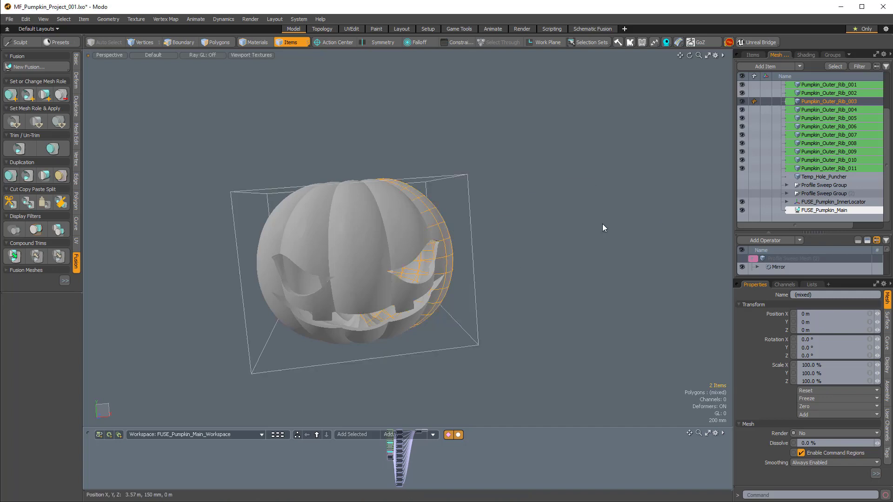
key(ctrl+3)
click(657, 219)
alt+drag(657, 219, 568, 256)
click(559, 259)
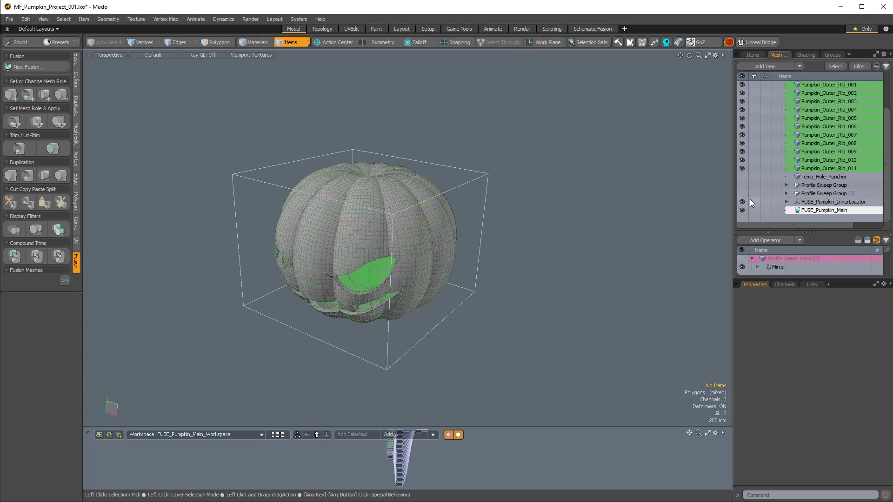
Step: Hide FUSE_Pumpkin_InnerLocator, Pumpkin_Main_Core and all the Pumpkin_Outer_Rib meshes, leaving FUSE_Pumpkin_Main shown
click(742, 201)
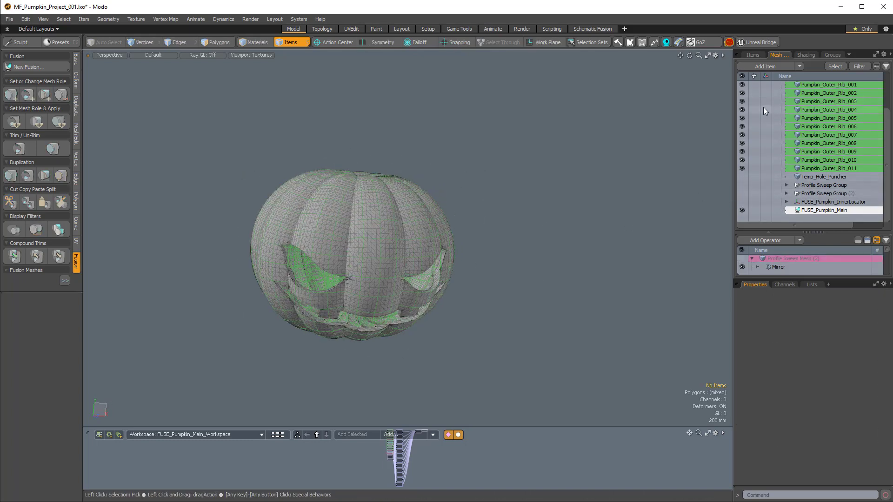
scroll(763, 109, up, 3)
drag(742, 118, 743, 164)
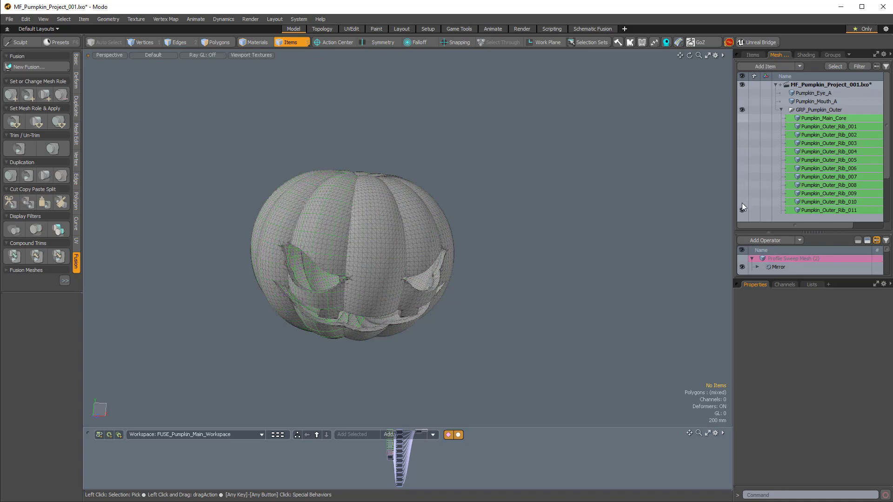
scroll(748, 193, down, 2)
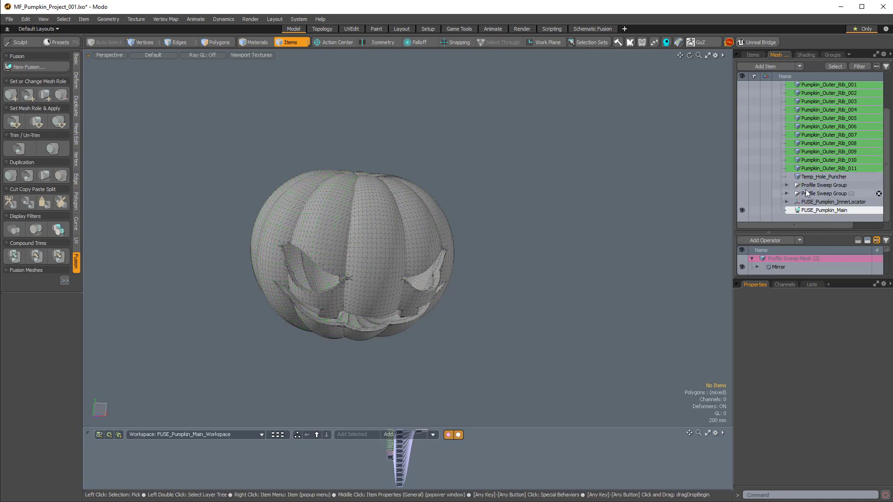
Step: Show Profile Sweep Group (2) and expand it to list its sweep items
click(805, 193)
click(742, 193)
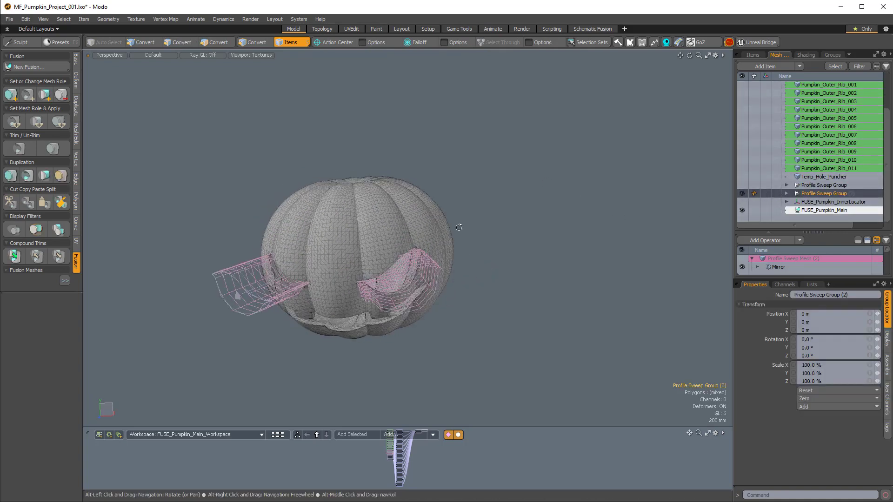
alt+drag(458, 228, 479, 228)
alt+shift+drag(479, 228, 534, 228)
scroll(532, 249, up, 5)
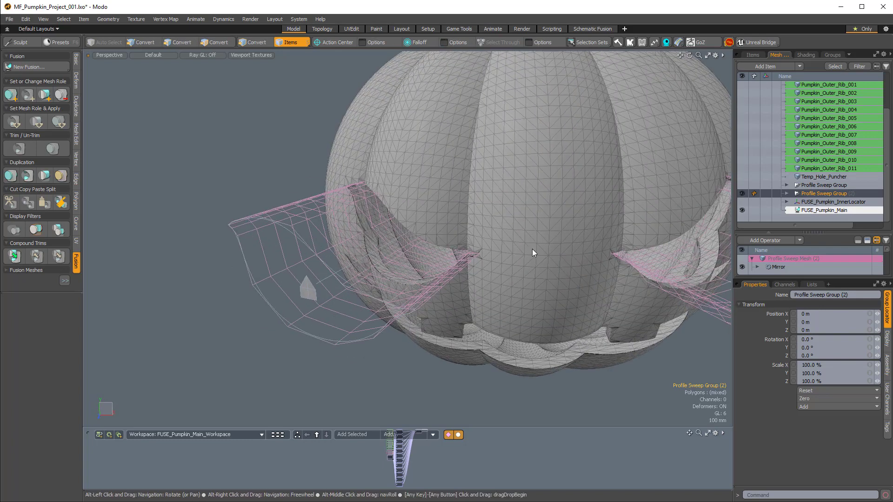
click(786, 193)
scroll(809, 189, down, 1)
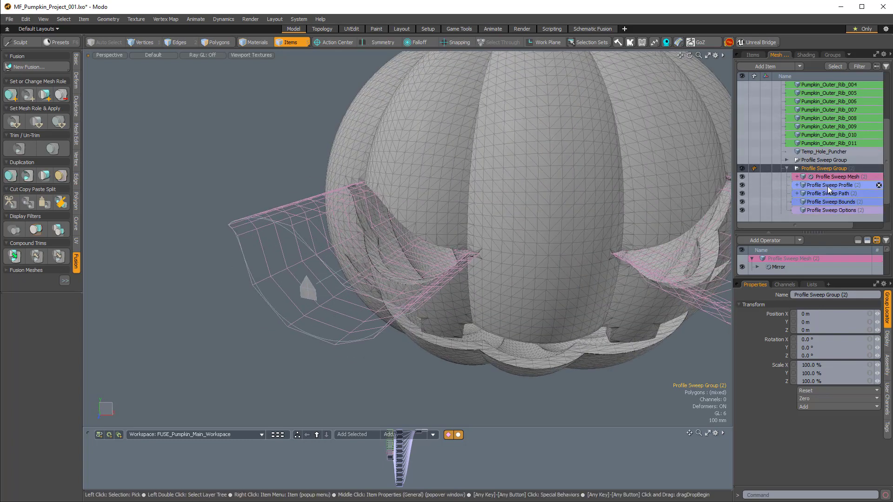
Step: Select the curve polygon of Profile Sweep Path (2) and open its B-Spline points for editing
click(827, 194)
key(3)
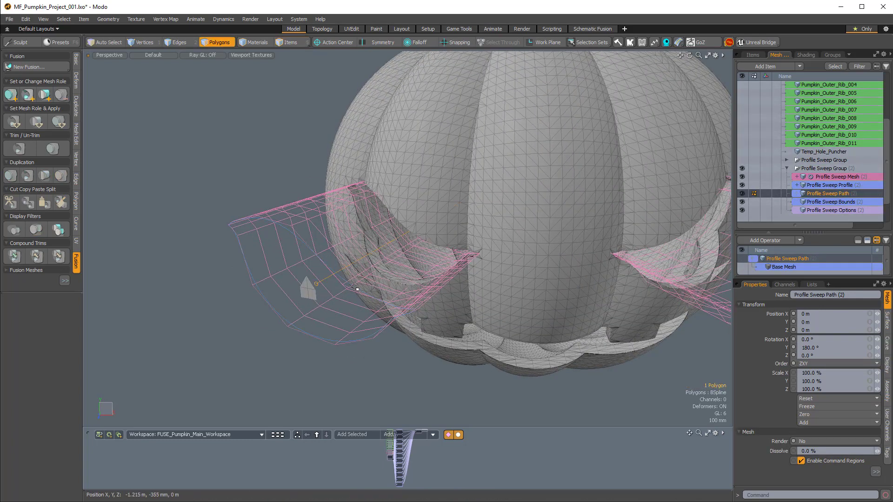
key(Return)
scroll(430, 290, down, 5)
mouse_move(495, 270)
alt+mouse_down()
mouse_move(466, 271)
mouse_move(484, 272)
alt+mouse_up()
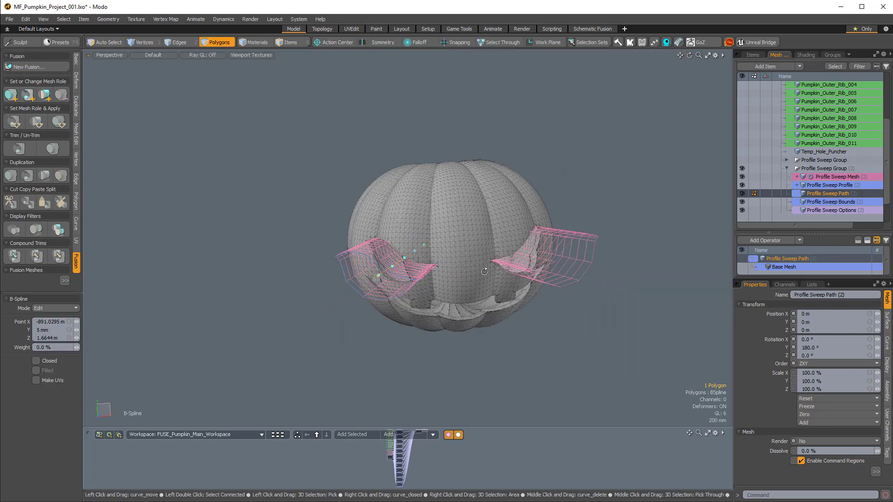
Step: With the action center set to Selection, move the eye's sweep path curve about 75 mm in Y and -70 mm in Z
key(w)
scroll(465, 293, up, 3)
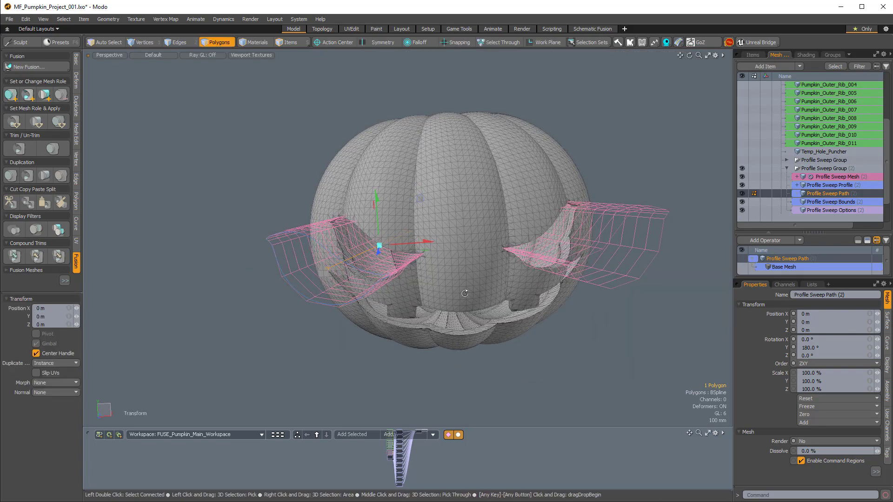
key(alt+a)
alt+drag(464, 294, 479, 242)
key(alt+s)
drag(392, 297, 402, 277)
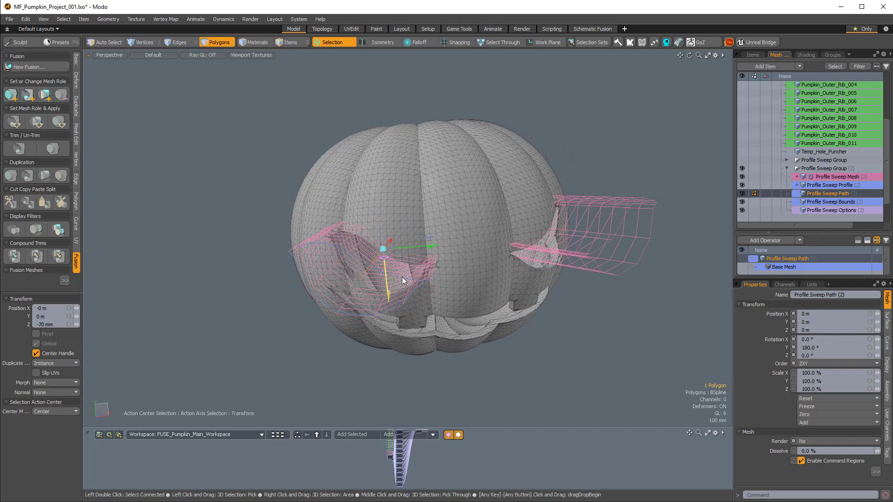
drag(427, 247, 465, 265)
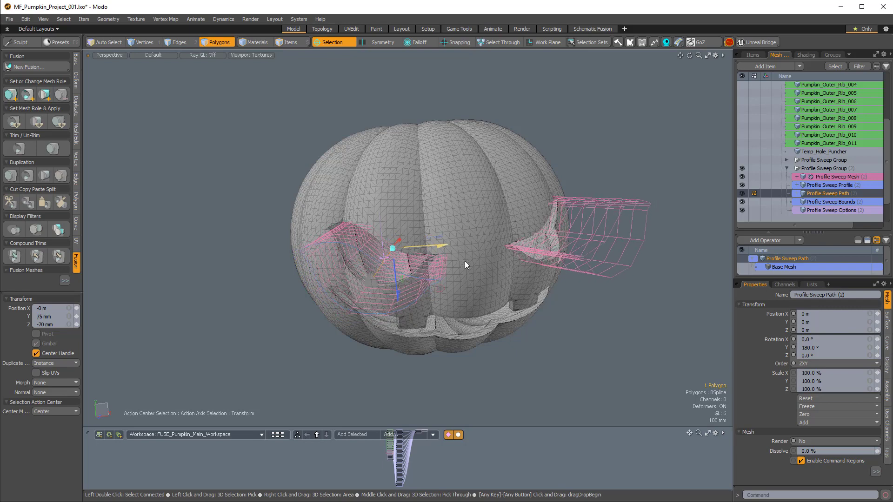
Step: Move the eye's sweep path curve further up to a Y offset of 115 mm
alt+drag(520, 322, 417, 226)
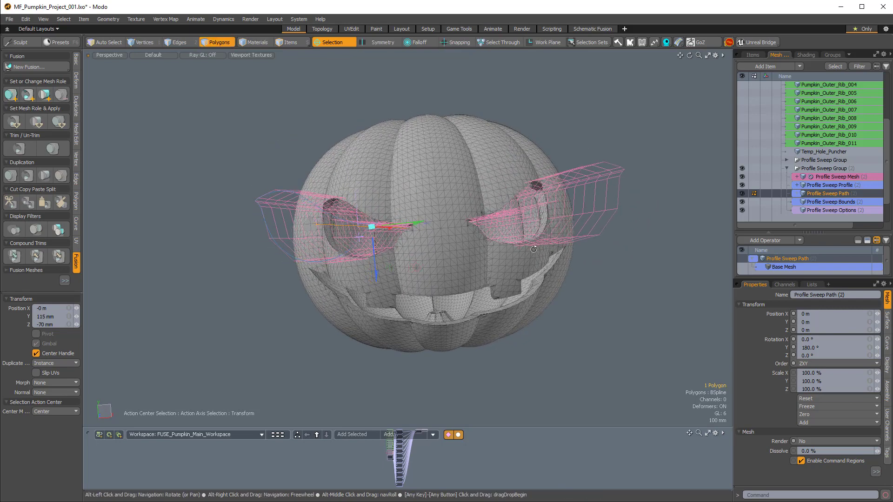
alt+drag(498, 234, 402, 280)
alt+drag(412, 371, 439, 275)
key(e)
alt+drag(429, 205, 421, 288)
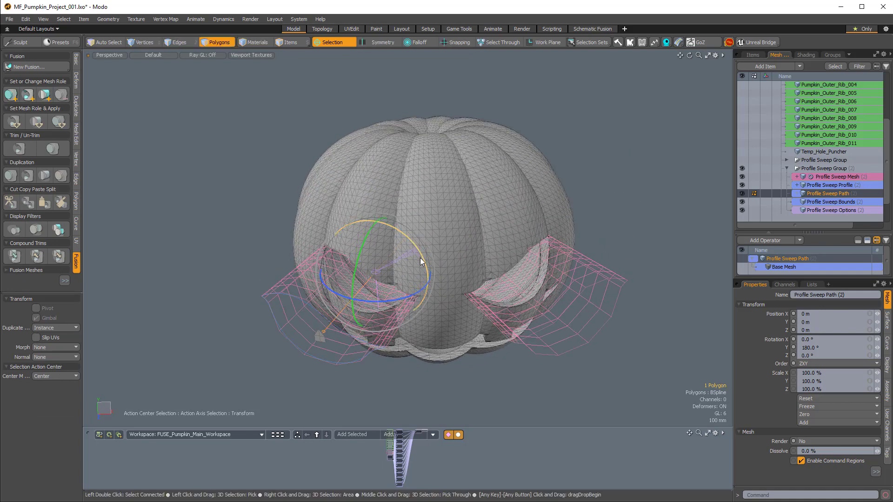
alt+drag(457, 338, 426, 230)
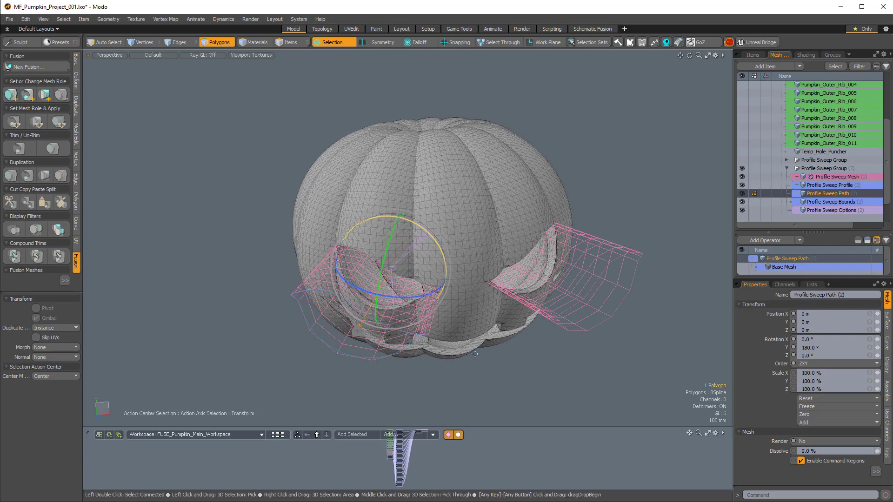
key(ctrl)
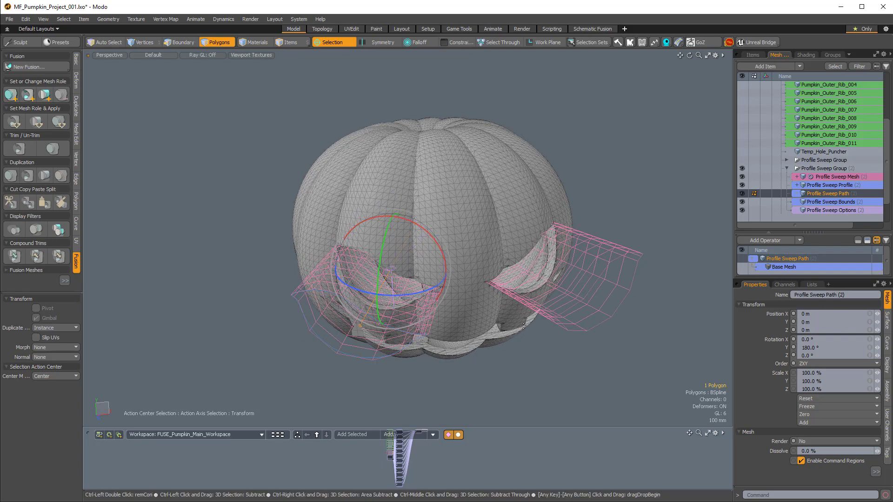
key(w)
alt+drag(413, 326, 248, 335)
key(space)
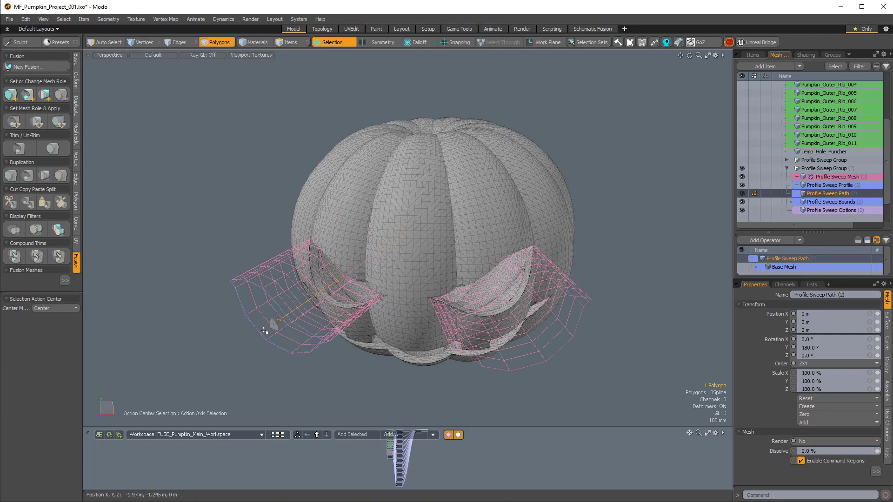
Step: Select the Profile Sweep Profile (2) item and its curve polygon for editing
key(5)
scroll(262, 320, up, 6)
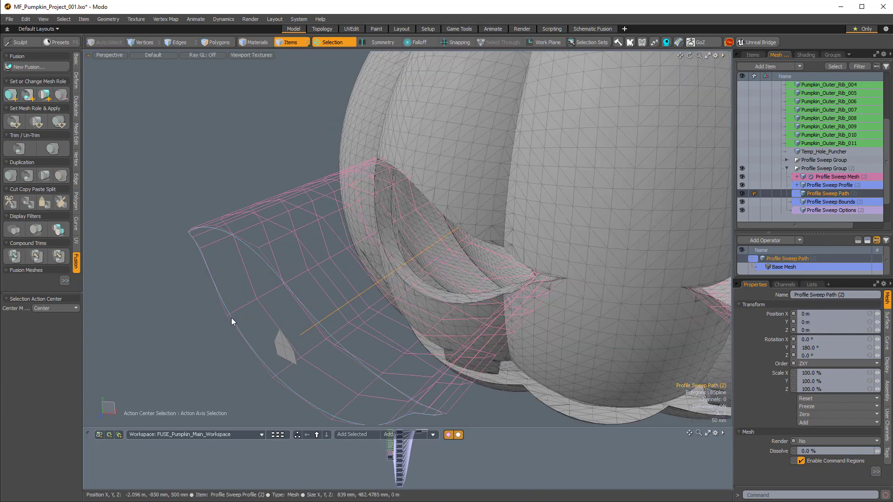
click(231, 318)
key(3)
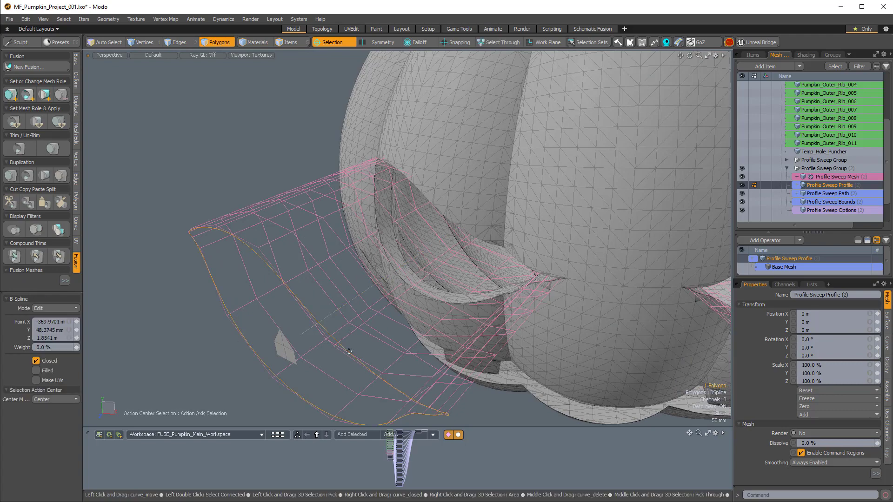
Step: With the action center set to Local, rotate the eye's profile curve slightly about its Z axis and deselect it
scroll(457, 306, down, 6)
alt+drag(482, 306, 419, 325)
ctrl+alt+drag(418, 325, 434, 325)
alt+shift+drag(433, 325, 432, 303)
key(e)
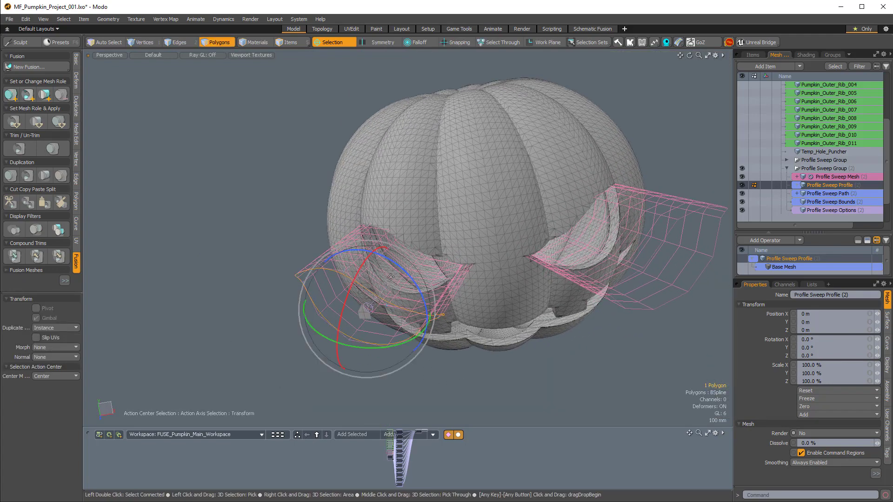
key(alt+a)
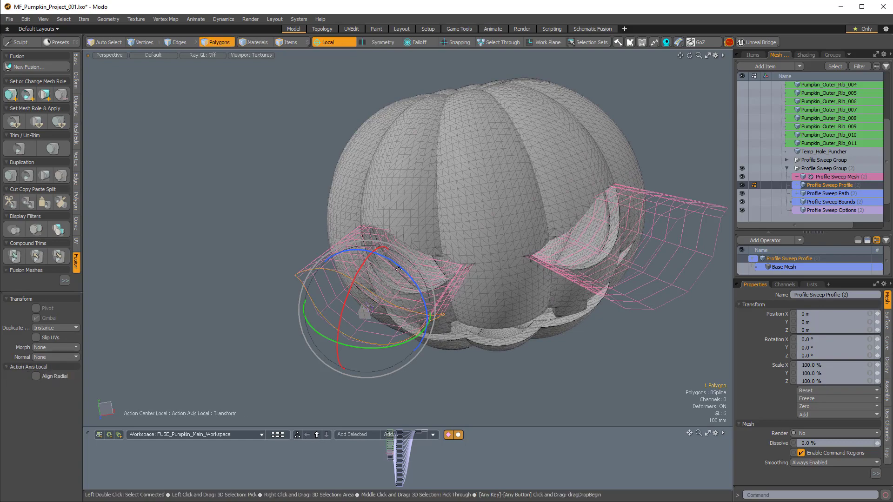
drag(401, 269, 405, 277)
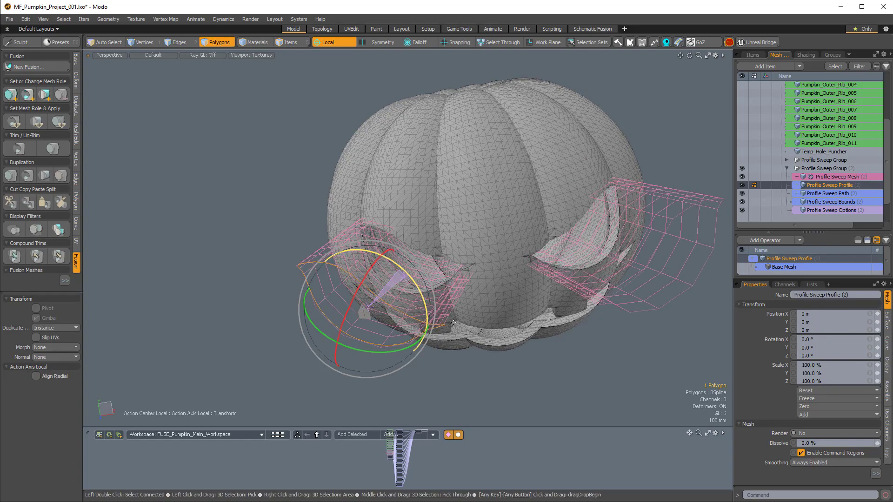
drag(453, 322, 500, 308)
scroll(471, 306, down, 5)
key(q)
click(546, 269)
key(grave)
click(556, 306)
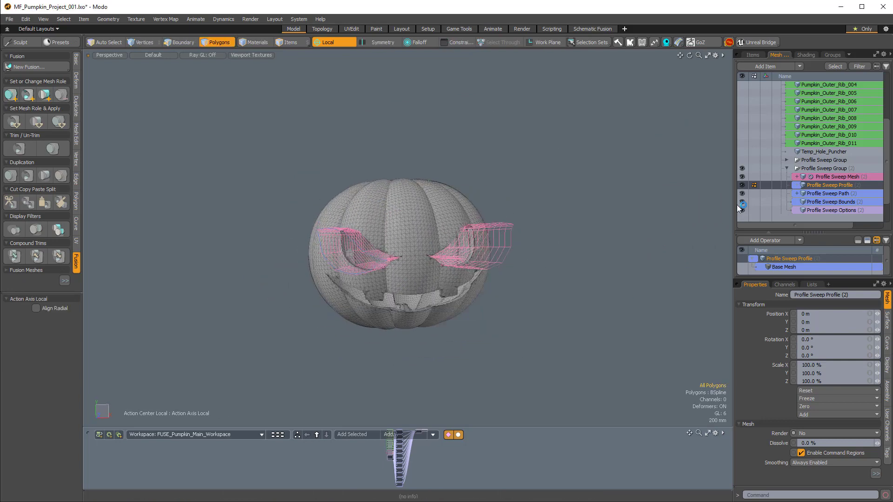
Step: Hide Profile Sweep Group (2) and examine the carved eyes and mouth from several sides
click(742, 167)
mouse_move(409, 269)
alt+mouse_down()
mouse_move(376, 268)
mouse_move(405, 263)
alt+mouse_up()
ctrl+alt+drag(404, 263, 493, 258)
alt+drag(493, 259, 390, 279)
alt+drag(391, 279, 330, 118)
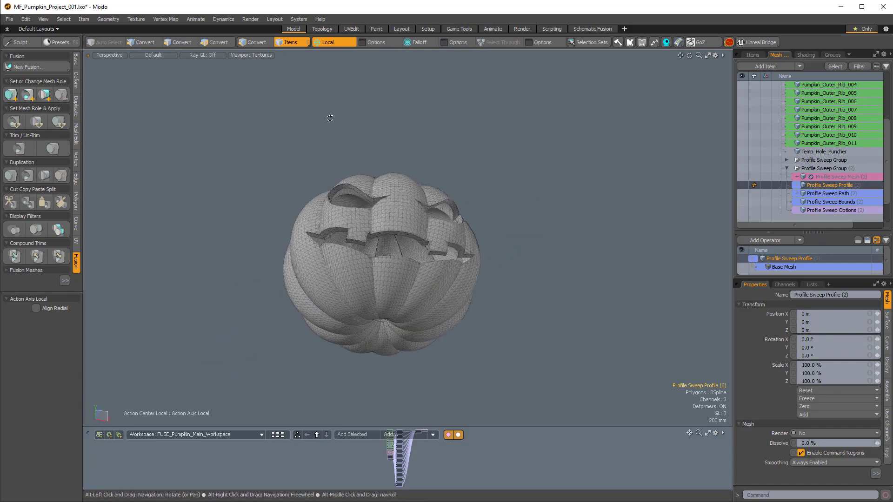
alt+drag(439, 285, 336, 366)
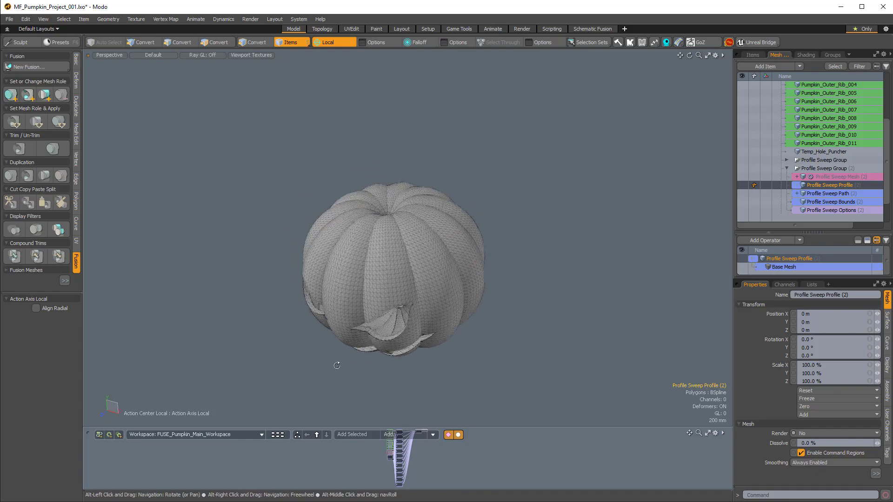
alt+drag(507, 253, 500, 223)
alt+shift+drag(500, 223, 446, 232)
ctrl+alt+drag(446, 233, 464, 286)
alt+shift+drag(464, 286, 410, 244)
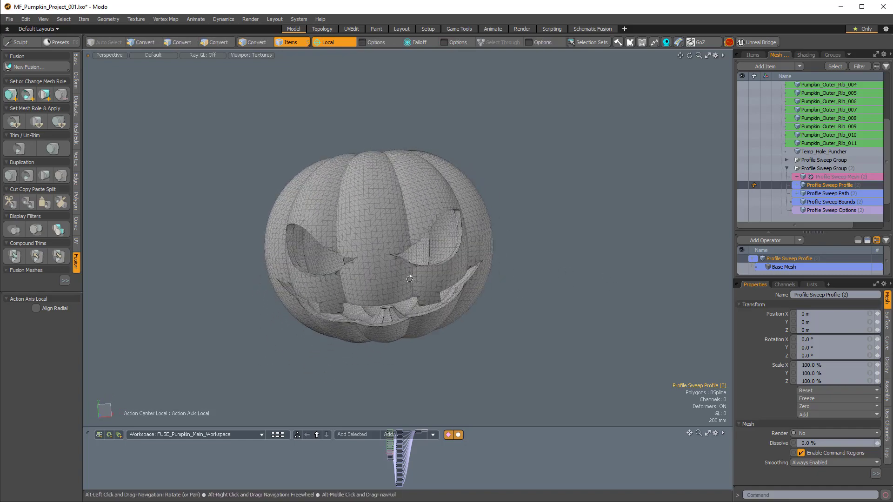
alt+drag(409, 279, 418, 274)
mouse_move(419, 275)
alt+shift+mouse_down()
mouse_move(395, 279)
mouse_move(421, 274)
alt+shift+mouse_up()
Step: Turn the wireframe overlay off to examine the smooth carved pumpkin from all around, and turn it back on
key(ctrl+3)
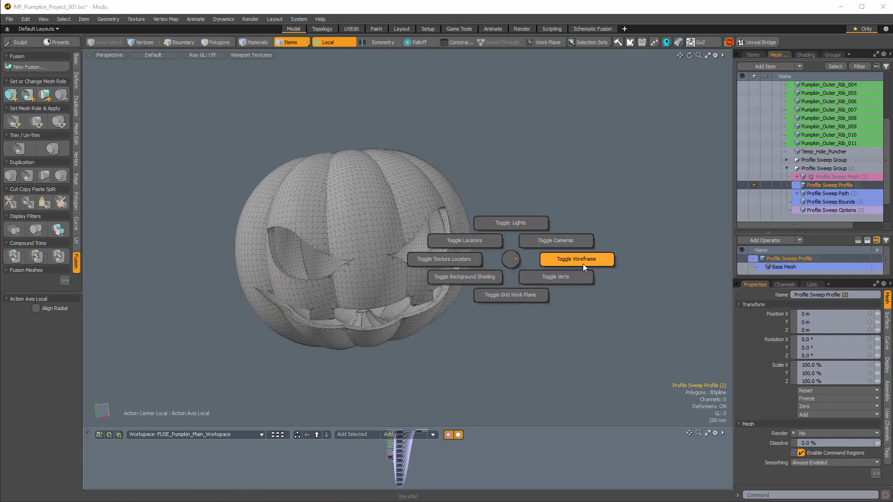
click(582, 264)
alt+drag(498, 309, 495, 257)
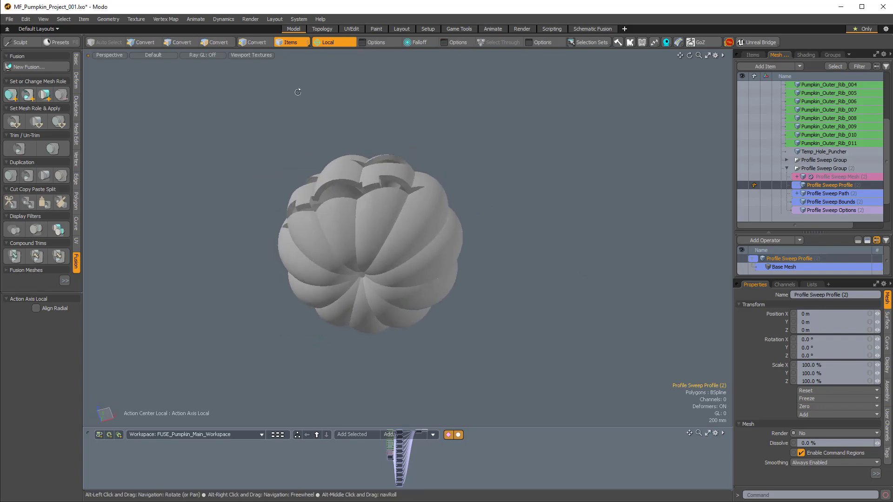
alt+drag(578, 342, 525, 403)
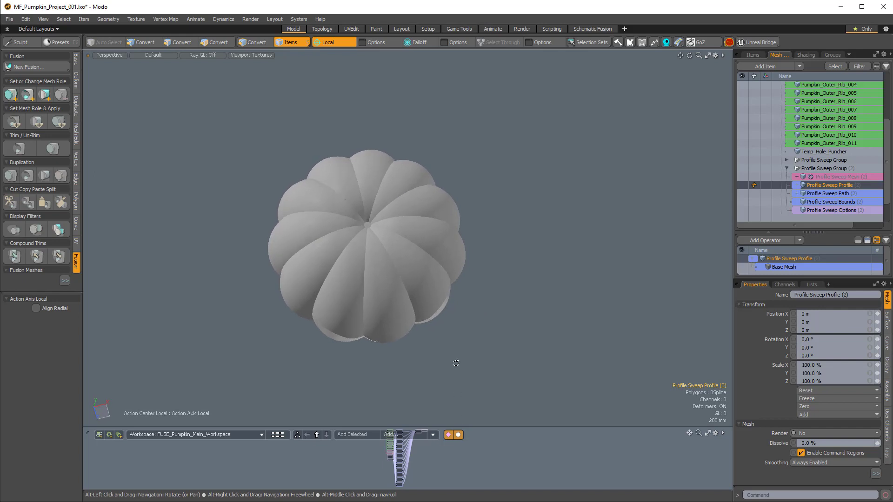
alt+drag(424, 294, 467, 303)
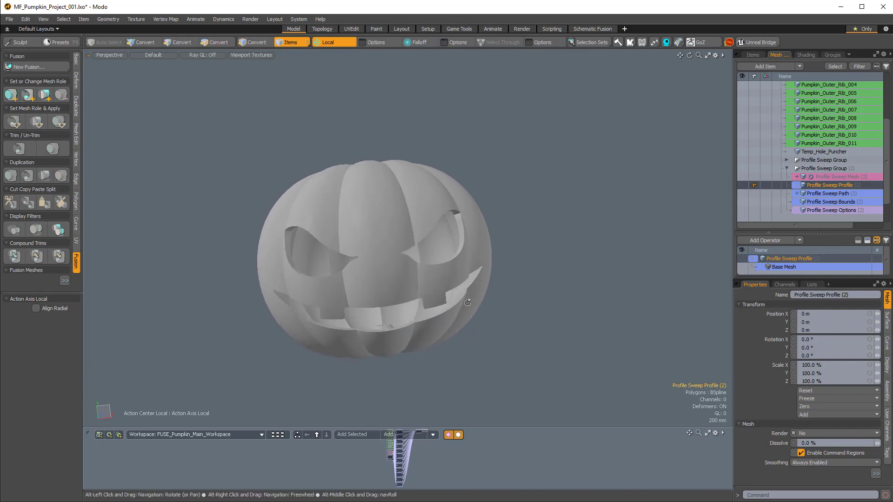
alt+drag(585, 321, 491, 307)
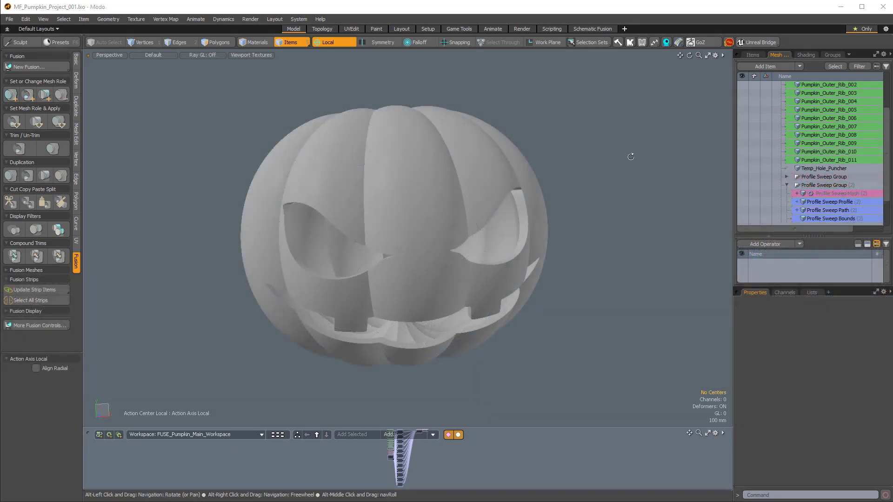
alt+drag(630, 156, 585, 224)
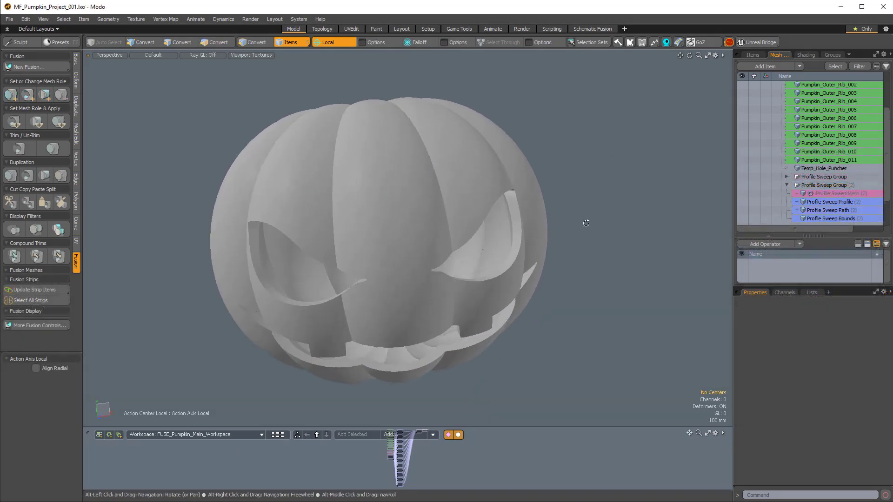
key(ctrl+3)
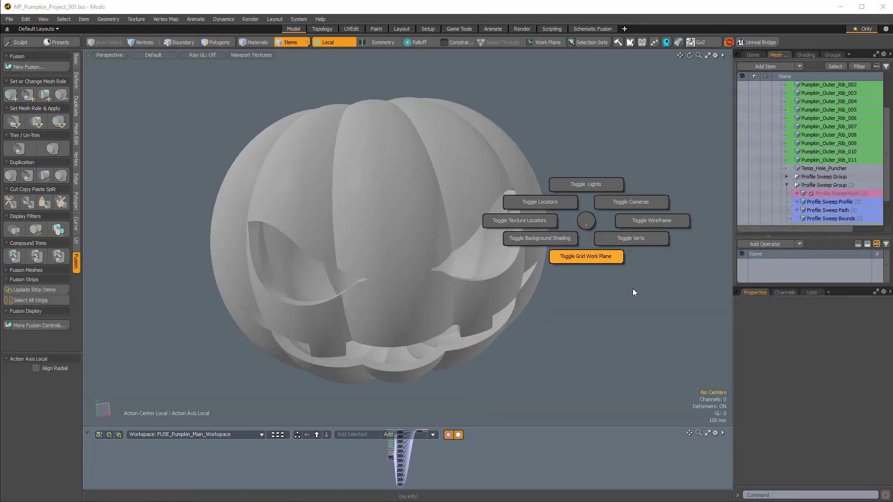
click(674, 221)
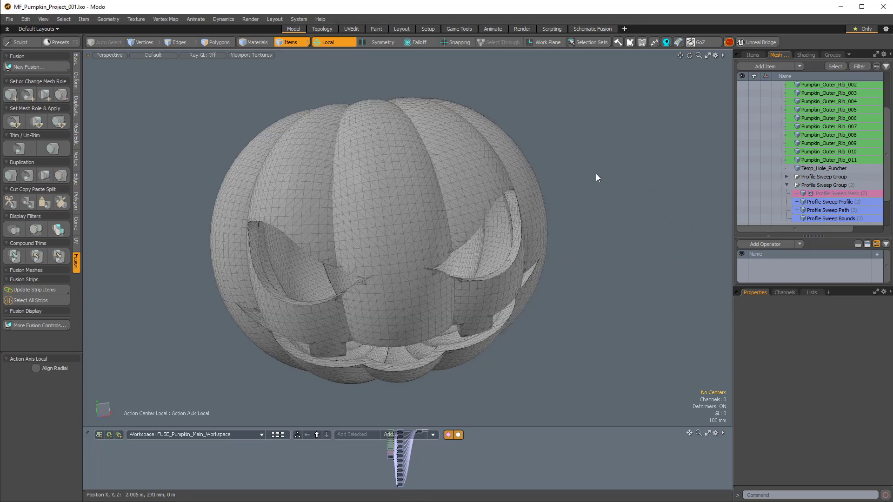
mouse_move(578, 215)
alt+mouse_down()
mouse_move(624, 219)
mouse_move(575, 217)
alt+mouse_up()
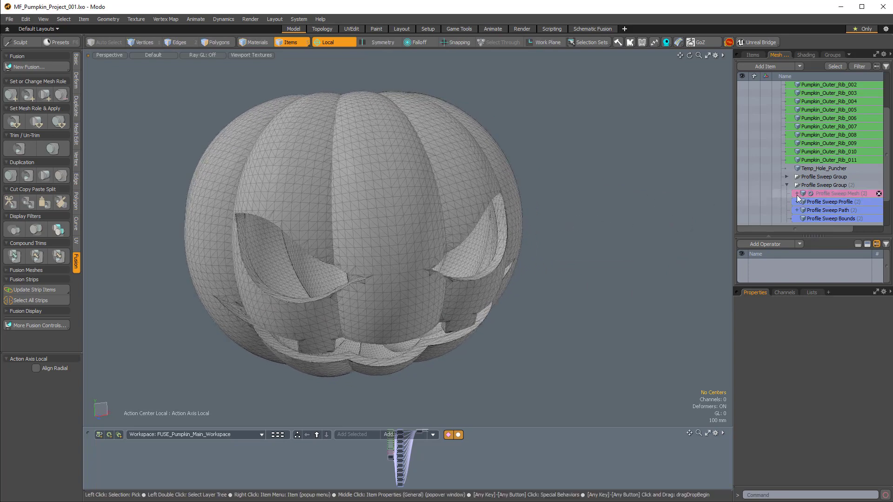
Step: Switch to the full item list and collapse Profile Sweep Group (2)
click(754, 55)
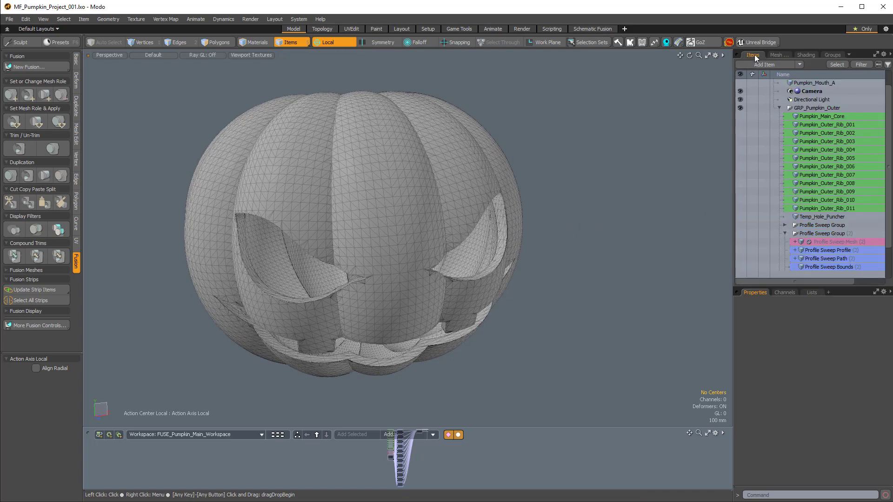
click(785, 234)
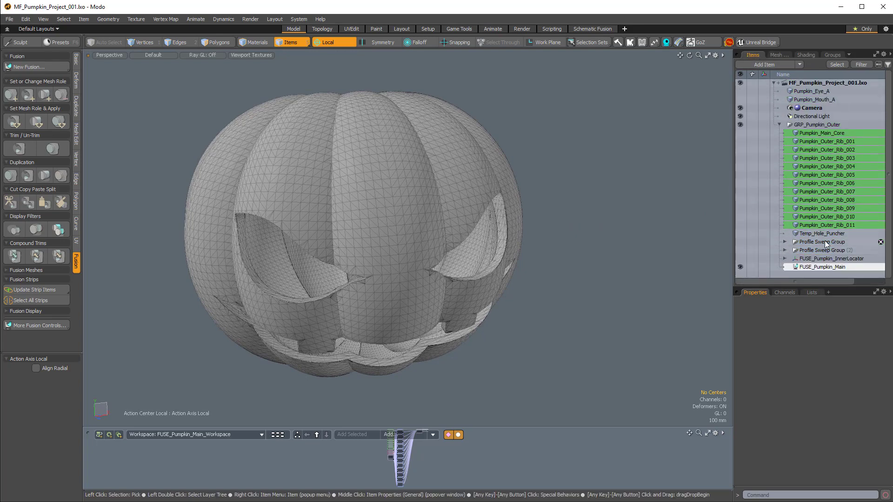
click(814, 268)
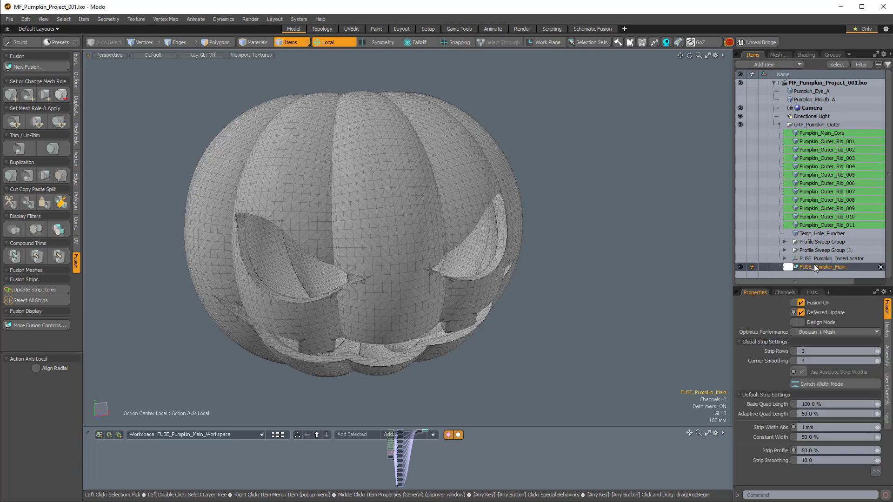
click(789, 275)
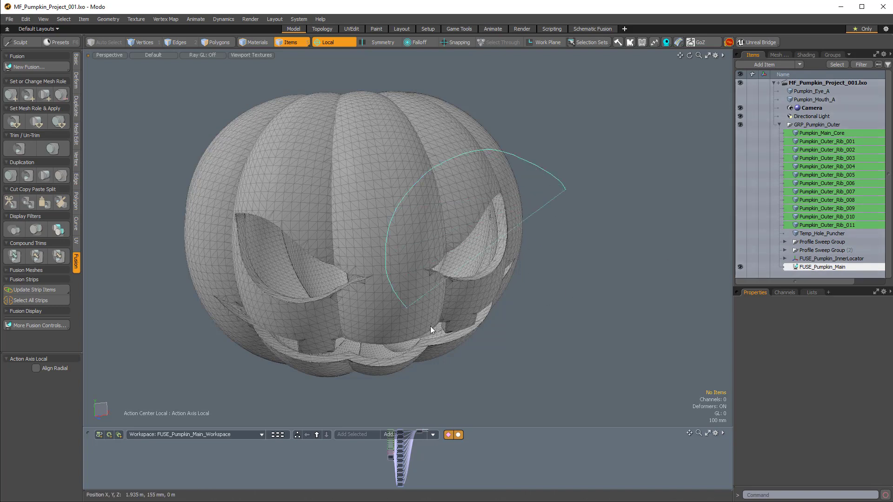
alt+drag(544, 279, 507, 260)
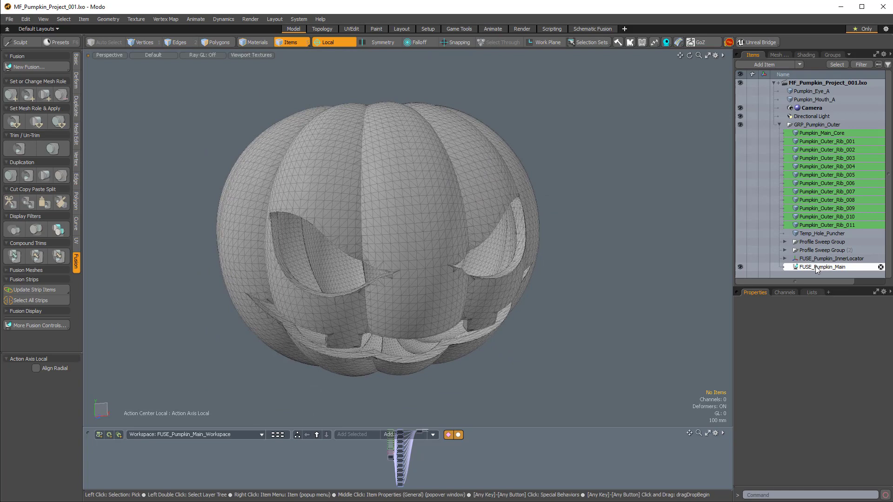
Step: Select FUSE_Pumpkin_Main, enlarge its properties area and set the Fusion mesh mode to Airtight Final w/Parts
click(816, 268)
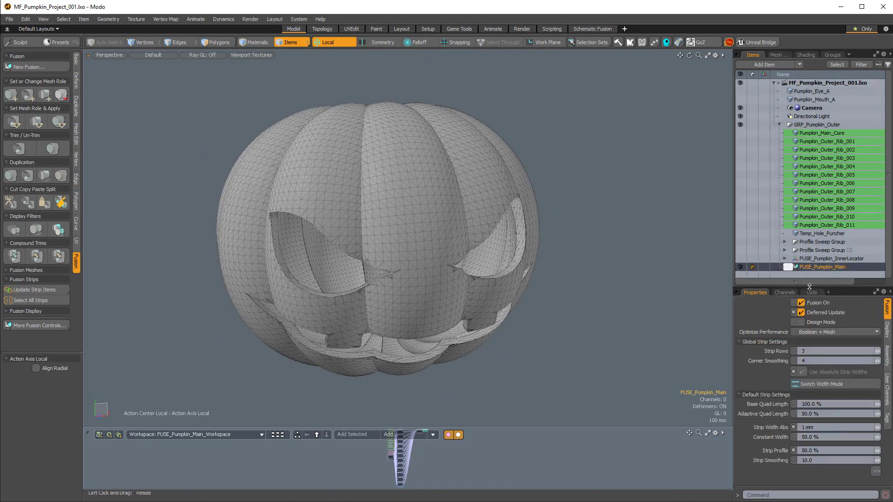
drag(809, 286, 808, 165)
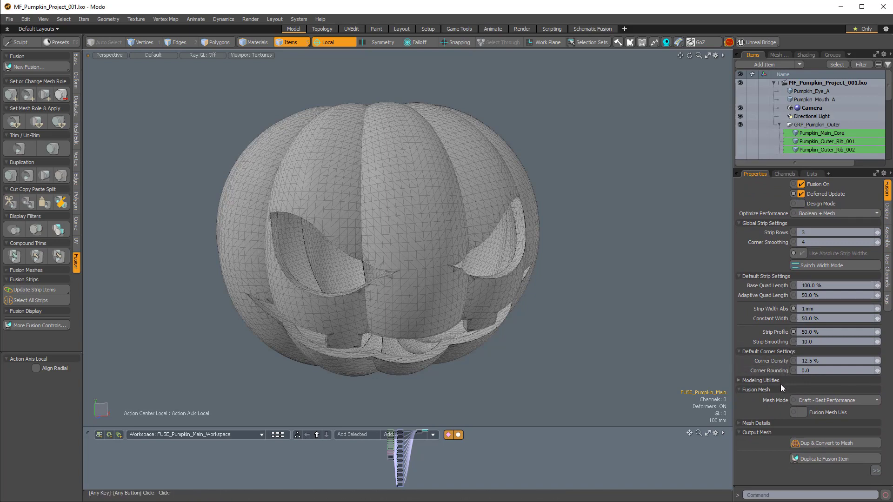
click(821, 400)
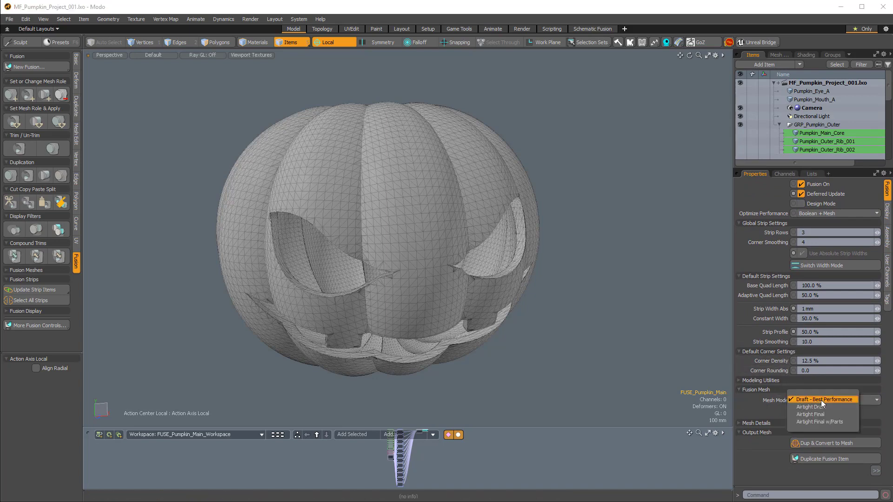
click(810, 423)
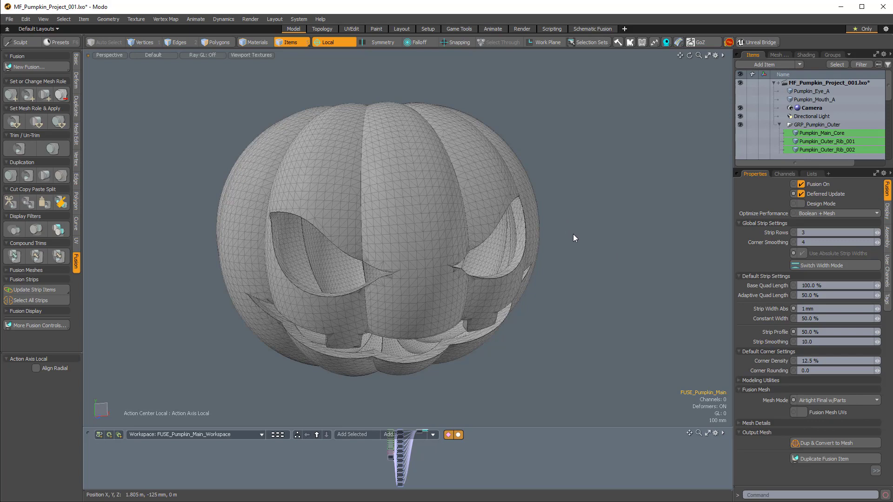
alt+drag(660, 308, 605, 248)
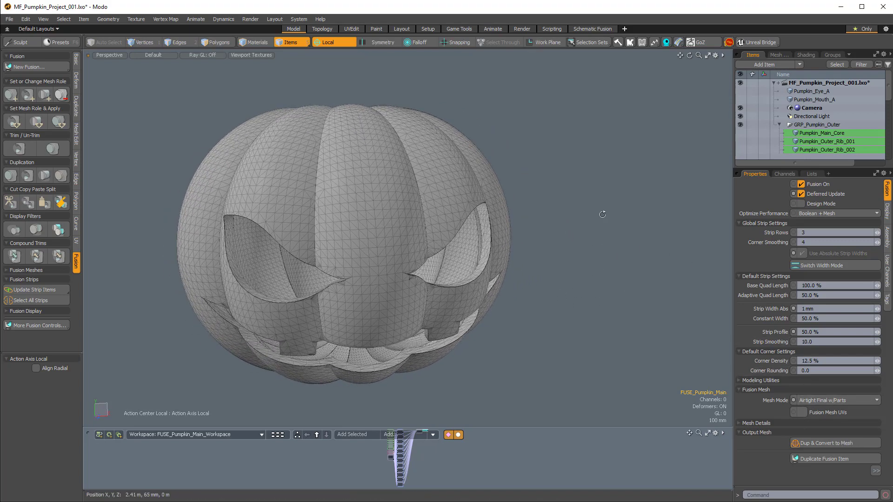
key(ctrl+f)
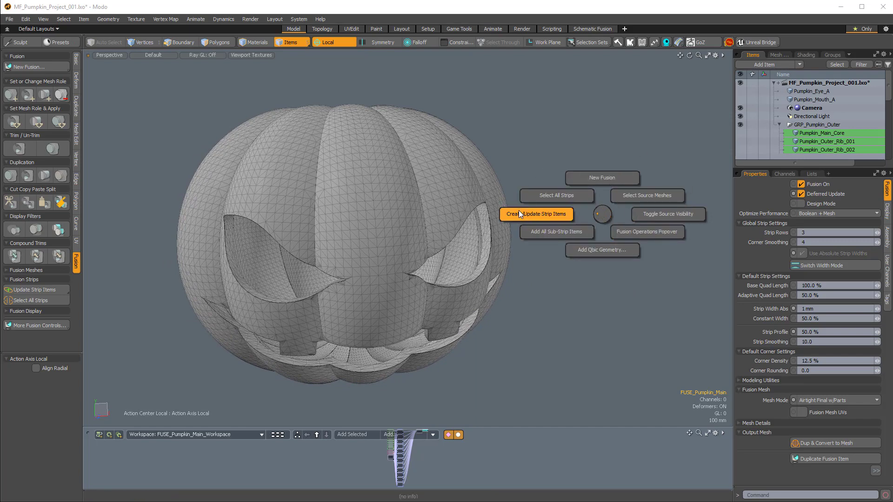
click(579, 219)
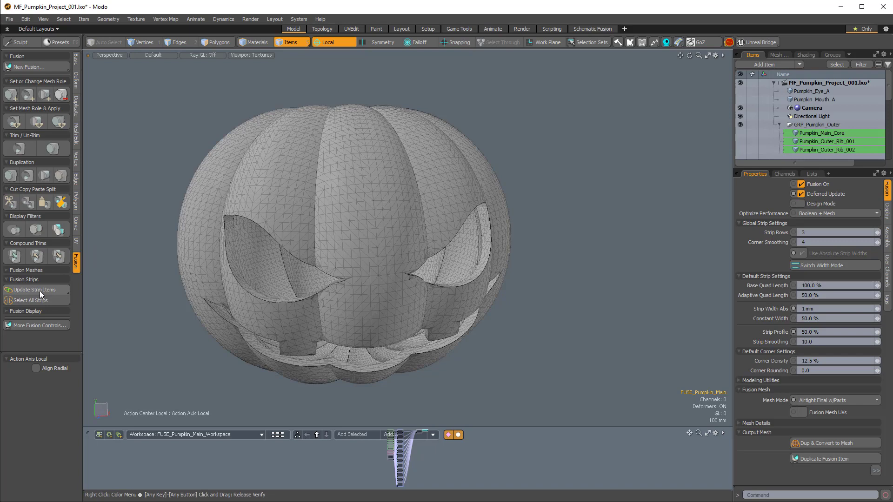
Step: Create strip items for the fused pumpkin's edges and orbit around the carved face to check them
key(ctrl+shift+f)
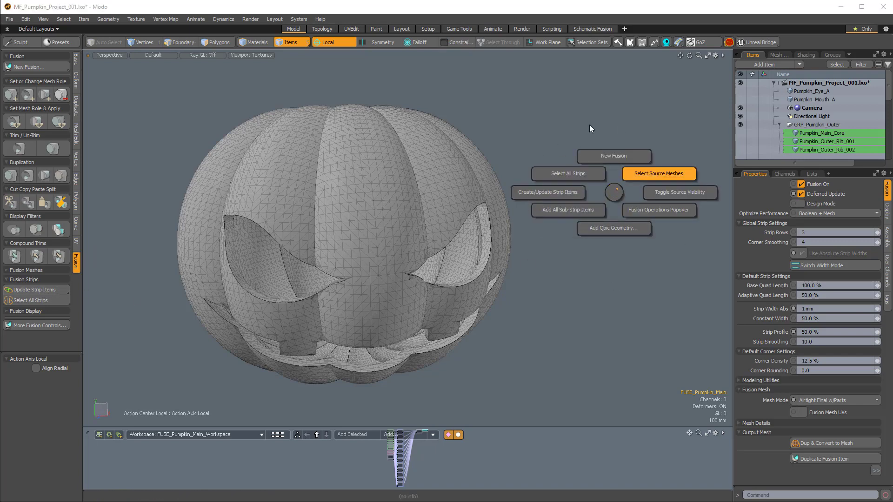
click(529, 195)
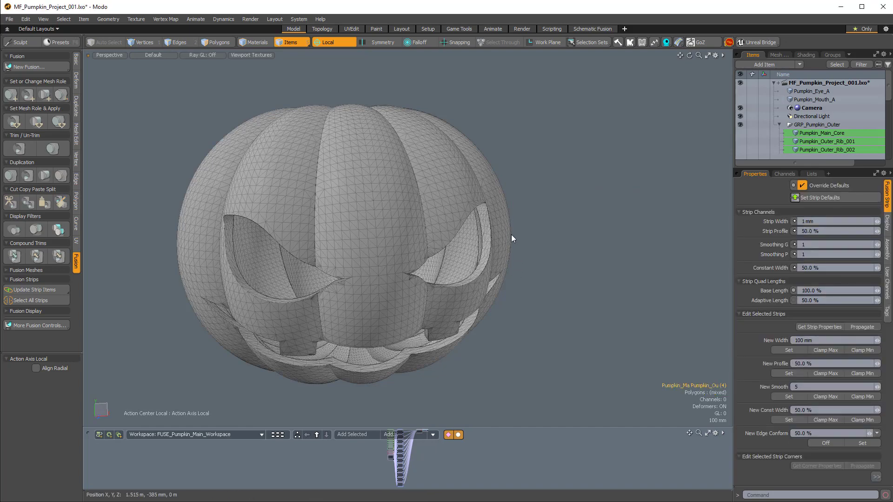
alt+drag(491, 228, 407, 209)
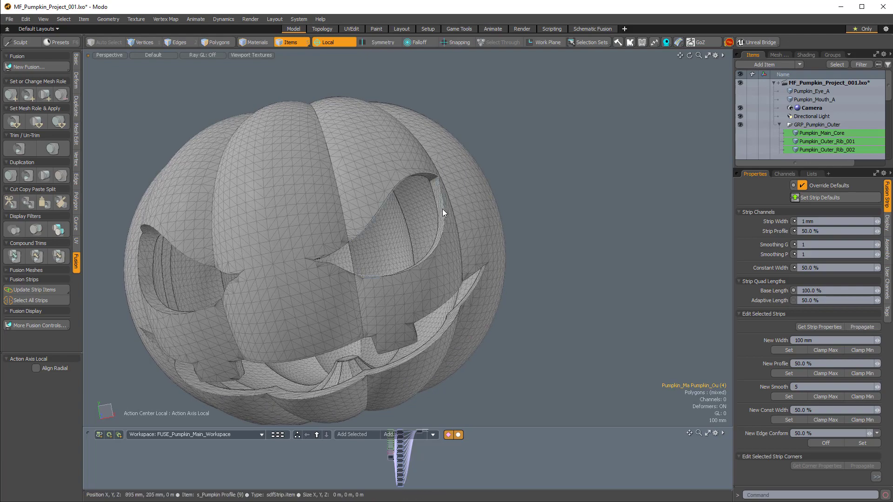
scroll(435, 210, down, 3)
alt+drag(413, 248, 581, 279)
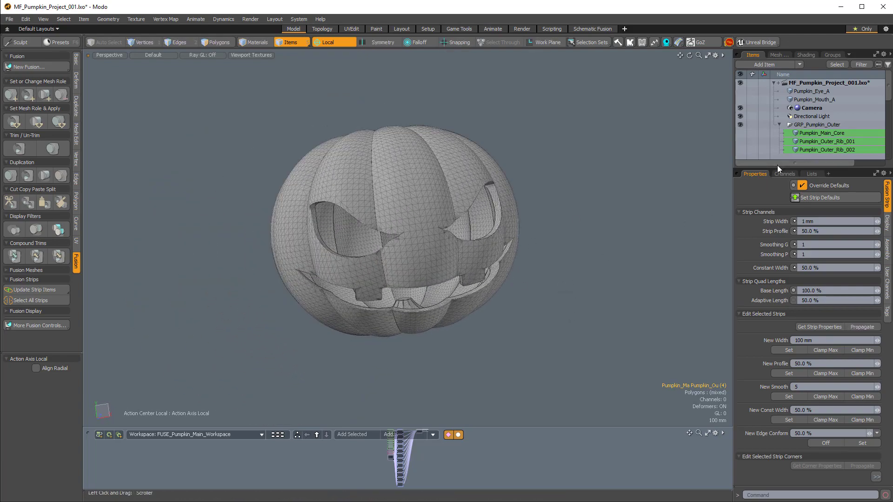
Step: Enlarge the item list and expand FUSE_Pumpkin_Main down to the contents of its Strips group
drag(777, 167, 805, 276)
scroll(825, 235, down, 1)
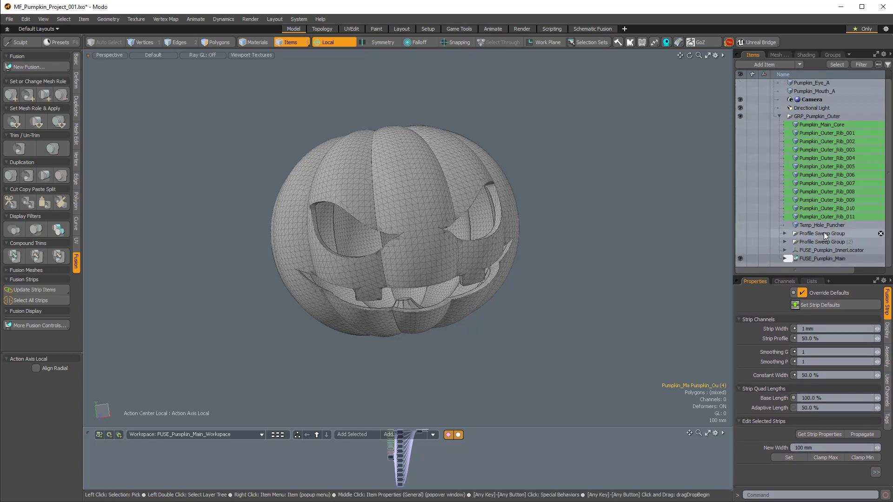
click(809, 259)
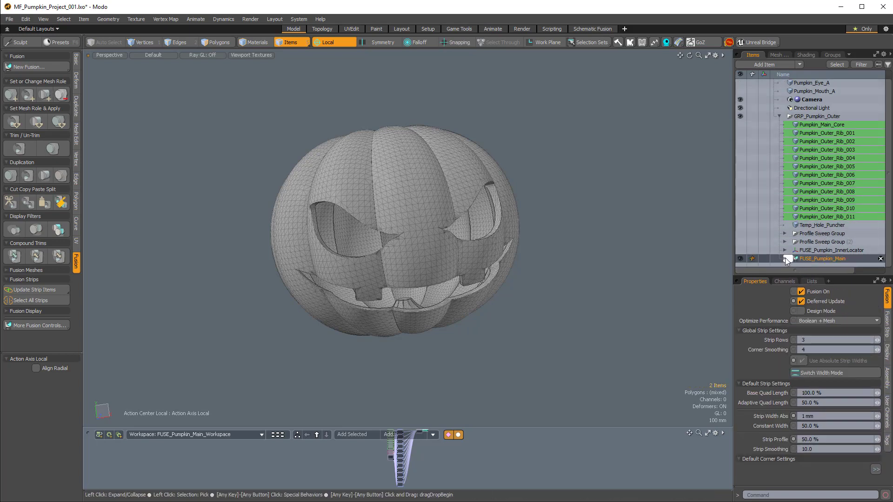
click(786, 258)
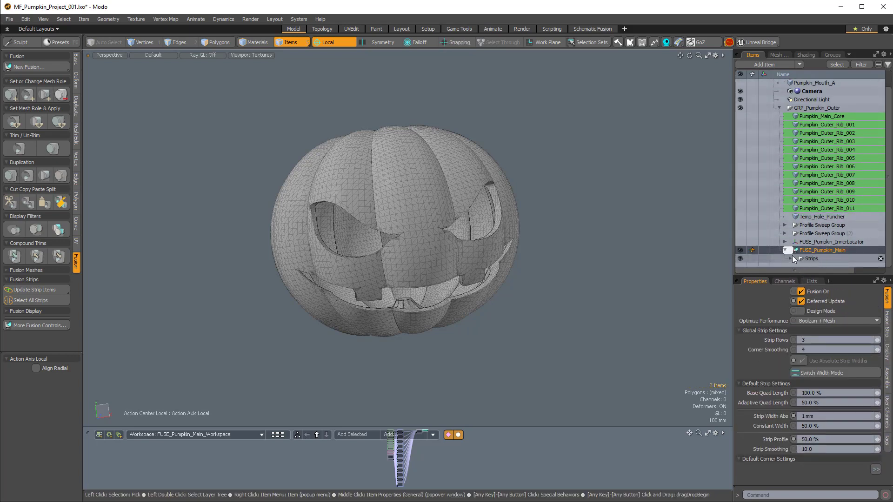
click(790, 258)
scroll(828, 197, down, 5)
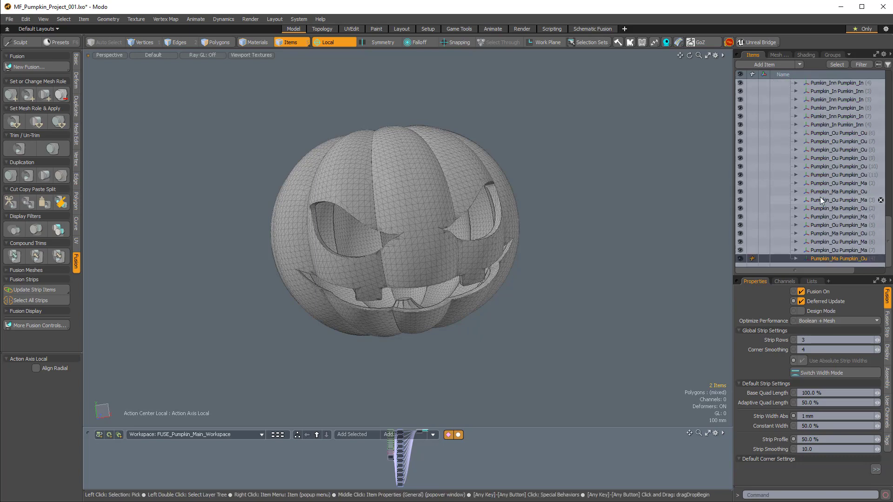
Step: Examine the sub-strips under Pumpkin_Ou Pumpkin_Ma, collapse Strips and FUSE_Pumpkin_Main again, and clear the selection
scroll(819, 197, up, 6)
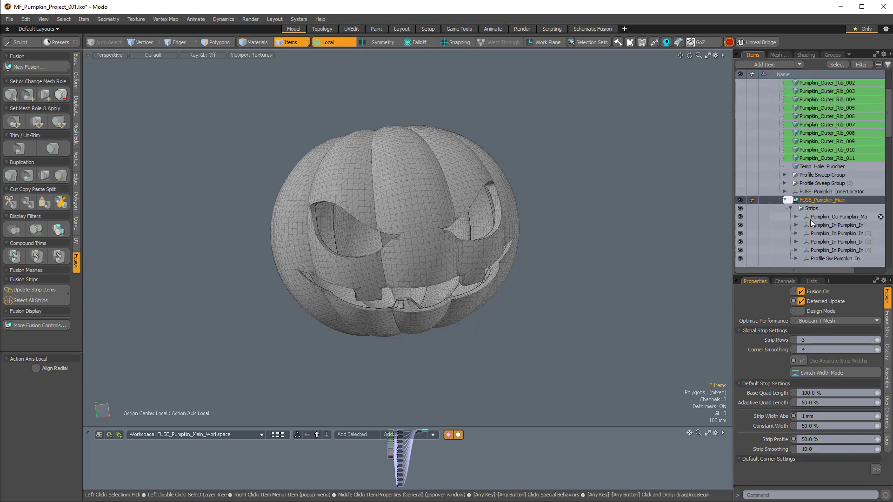
scroll(807, 216, down, 3)
click(795, 191)
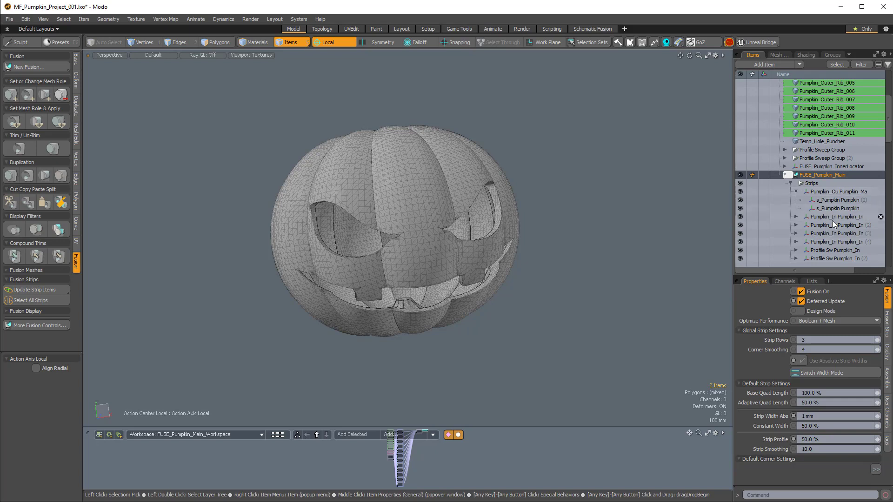
scroll(806, 211, down, 6)
scroll(819, 235, up, 9)
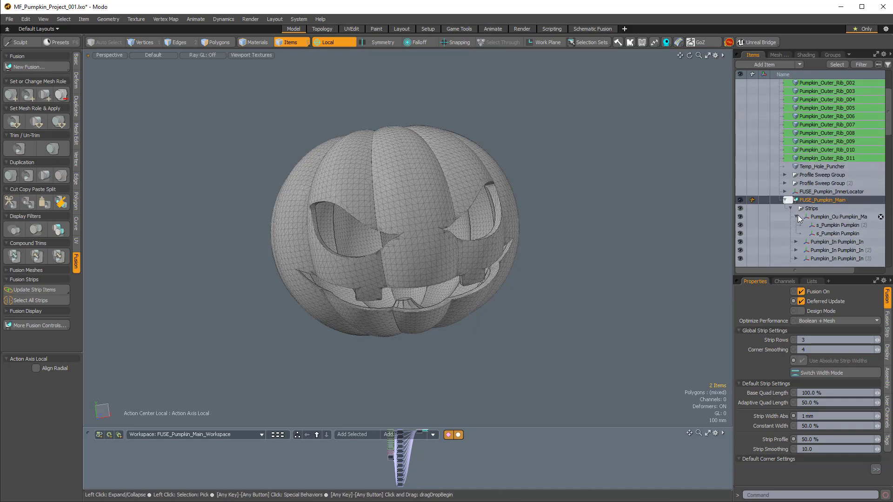
click(790, 208)
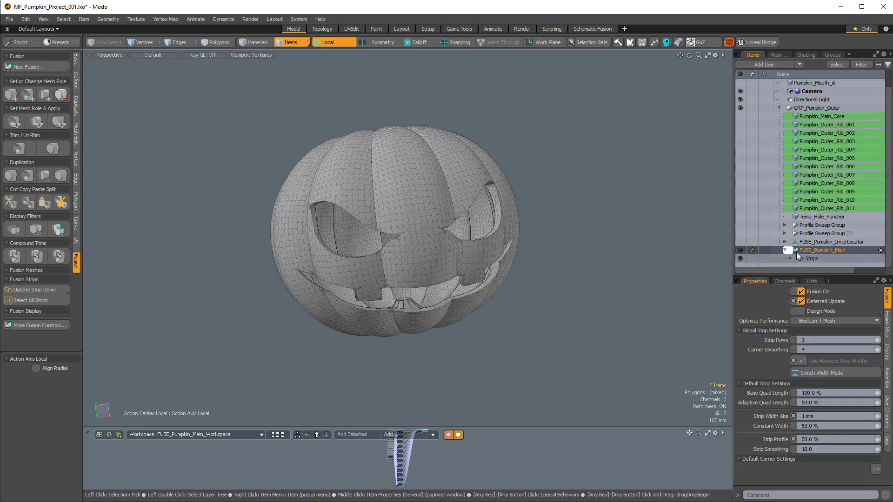
click(784, 250)
click(636, 223)
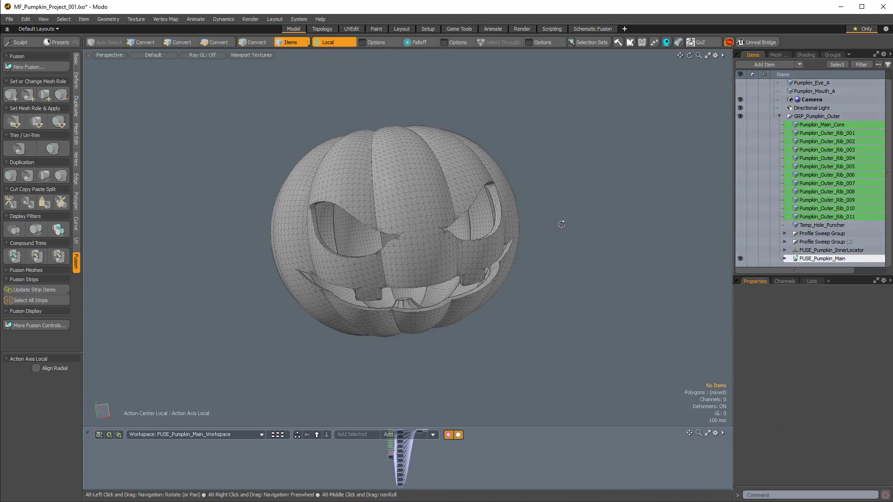
Step: Select an eye opening's edge strip from inside the pumpkin and keep the Fusion Strips controls open beside the model
alt+drag(561, 224, 530, 246)
ctrl+alt+drag(530, 246, 539, 197)
alt+drag(539, 198, 532, 211)
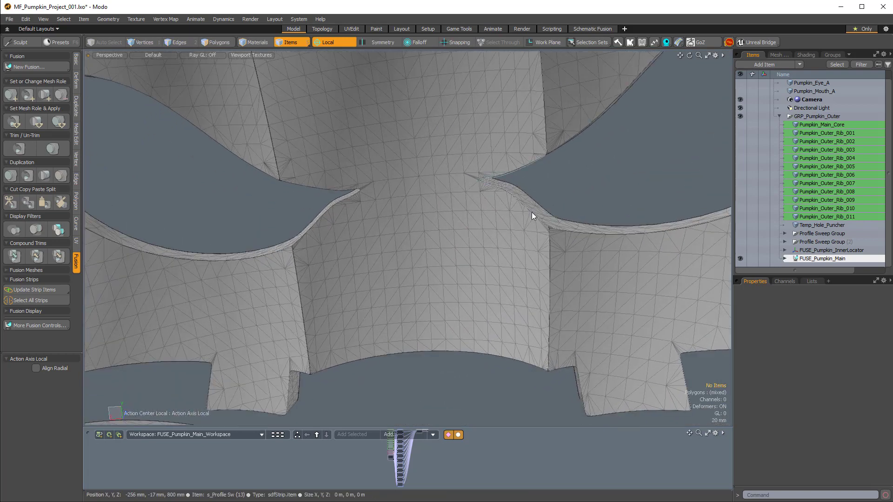
double_click(531, 213)
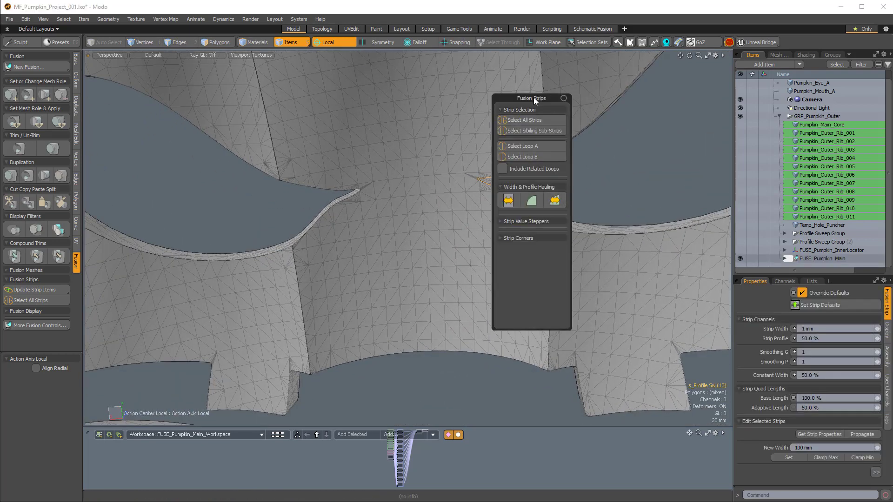
drag(534, 97, 150, 79)
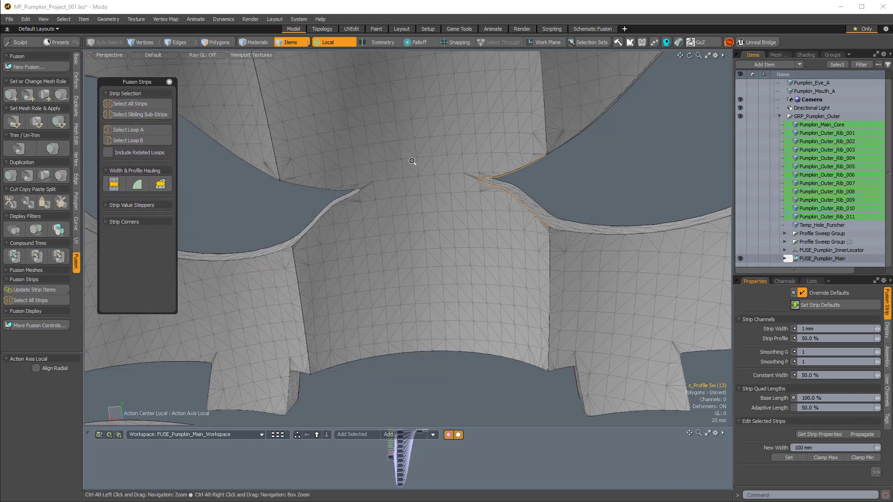
Step: Extend the strip selection around the whole eye opening and the mouth edge, and enlarge the properties area
alt+drag(473, 220, 175, 106)
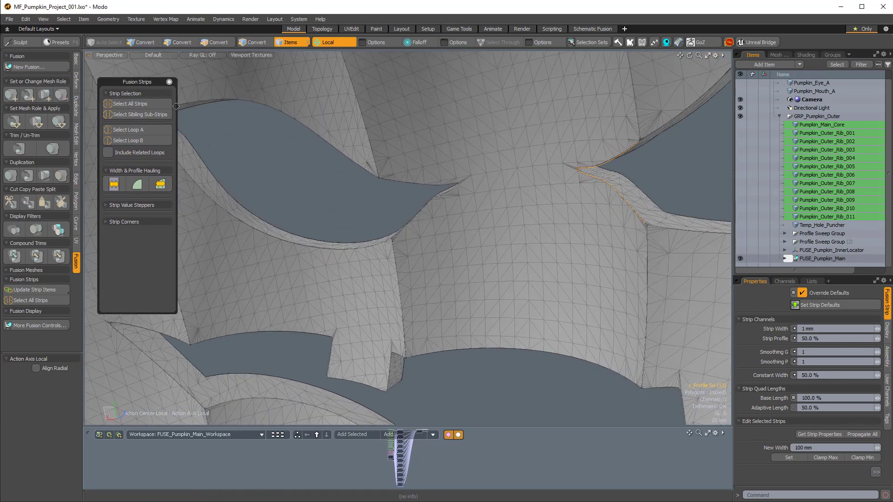
alt+drag(508, 243, 571, 251)
shift+click(570, 250)
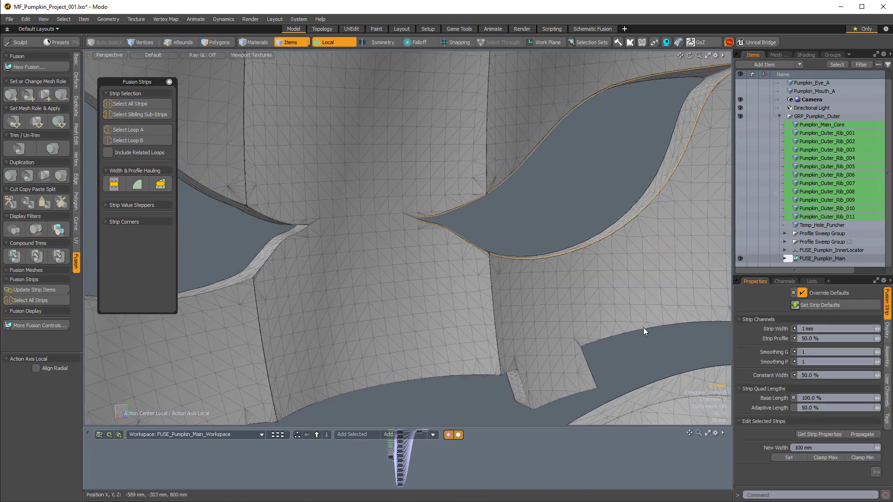
drag(757, 274, 757, 201)
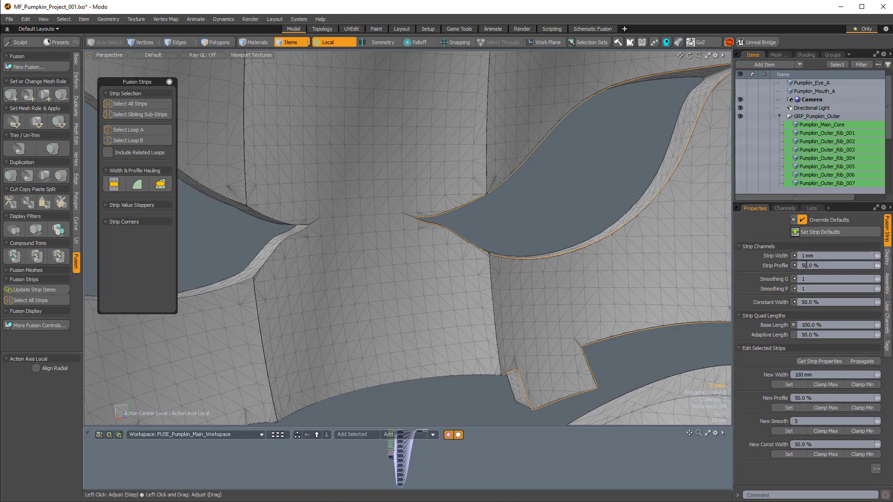
Step: Clear the current strip selection and select all strips on the pumpkin
click(601, 202)
alt+drag(643, 200, 279, 209)
alt+drag(279, 210, 456, 288)
alt+shift+drag(456, 288, 429, 194)
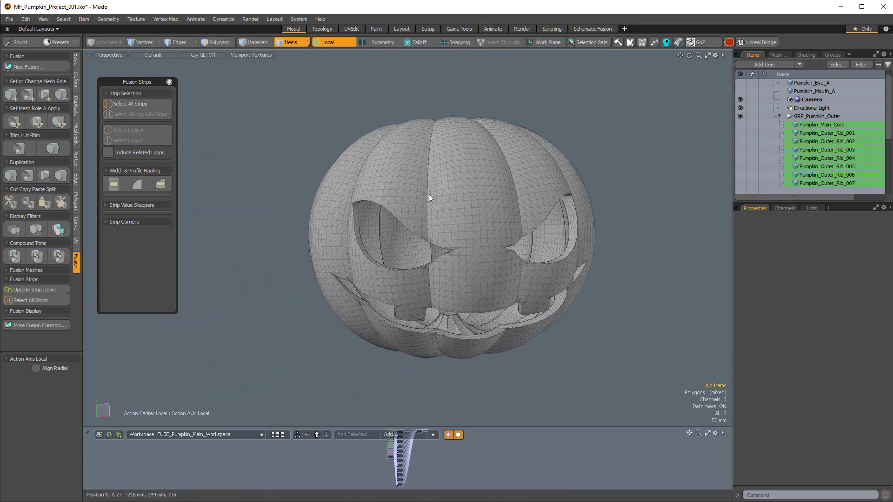
click(133, 103)
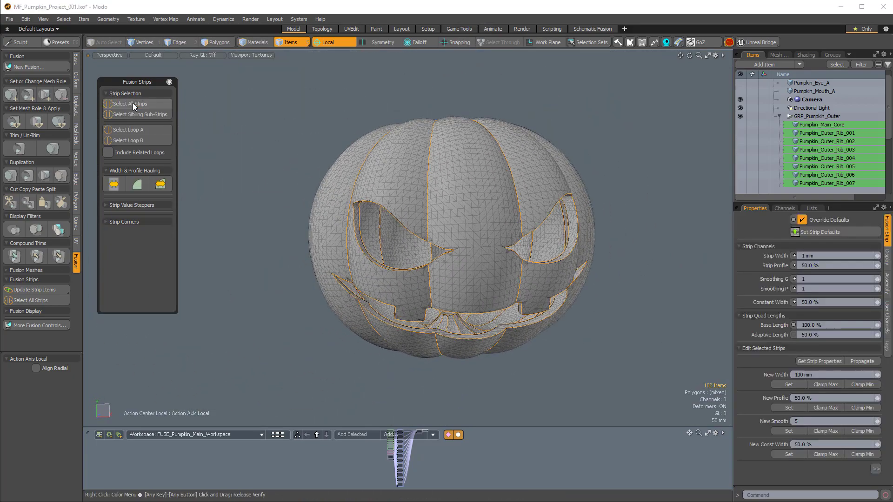
Step: Set the strip width of all selected strips to 5 mm and check the eye edges up close
alt+drag(460, 259, 560, 279)
scroll(418, 260, up, 5)
scroll(498, 315, down, 3)
scroll(524, 305, up, 3)
scroll(535, 305, up, 4)
scroll(538, 306, down, 4)
scroll(540, 303, down, 3)
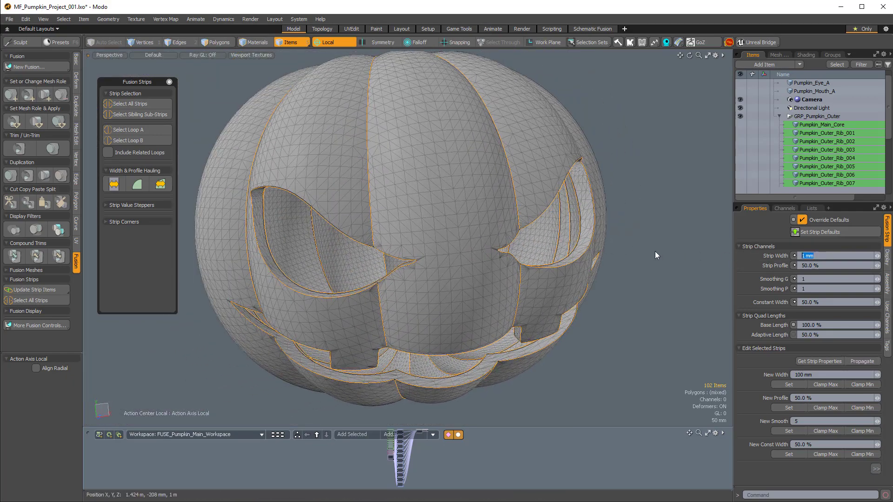
text(mm)
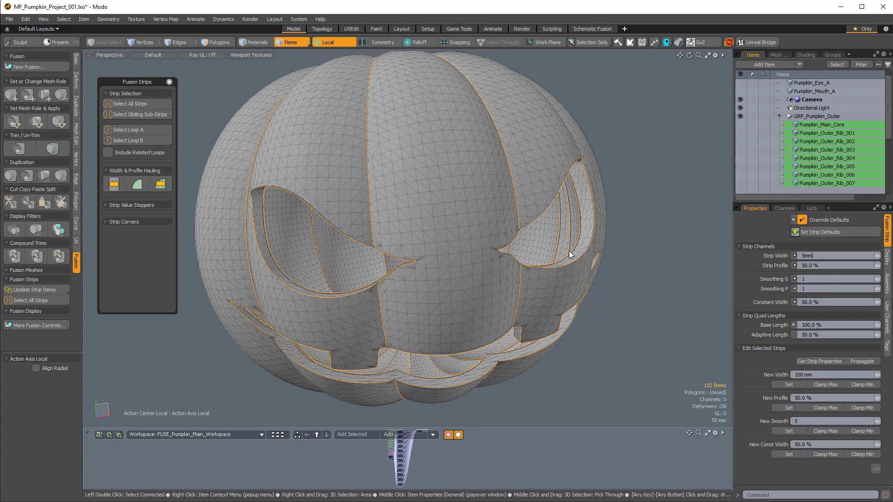
alt+drag(546, 259, 535, 267)
scroll(538, 300, up, 6)
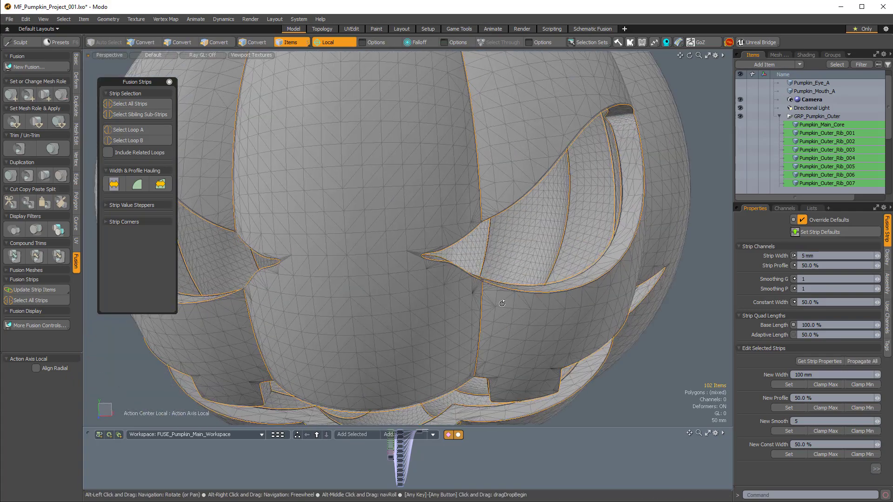
Step: Set the strip width of all selected strips to 12 mm
scroll(572, 288, down, 6)
alt+drag(600, 282, 627, 274)
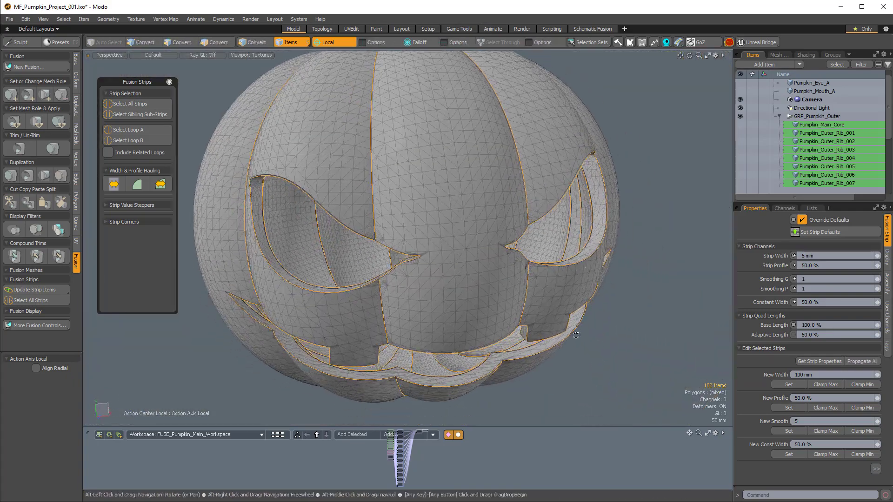
drag(818, 257, 740, 254)
text(12)
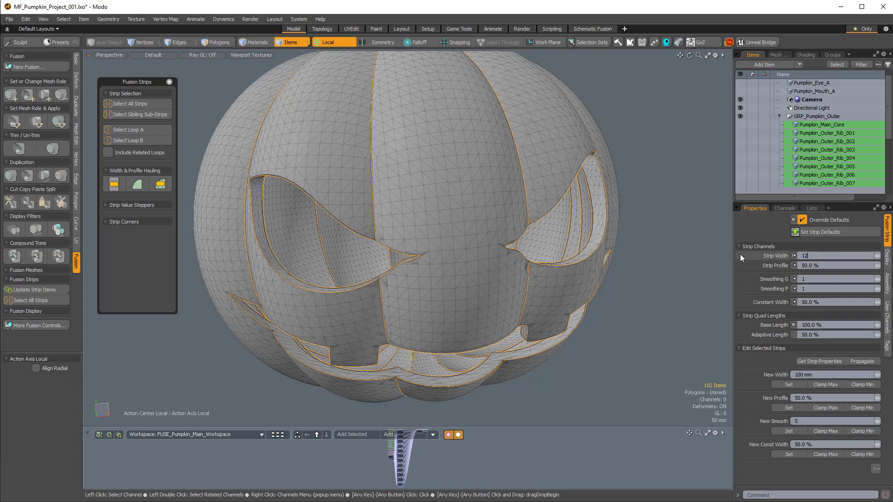
key(Return)
alt+drag(539, 244, 515, 232)
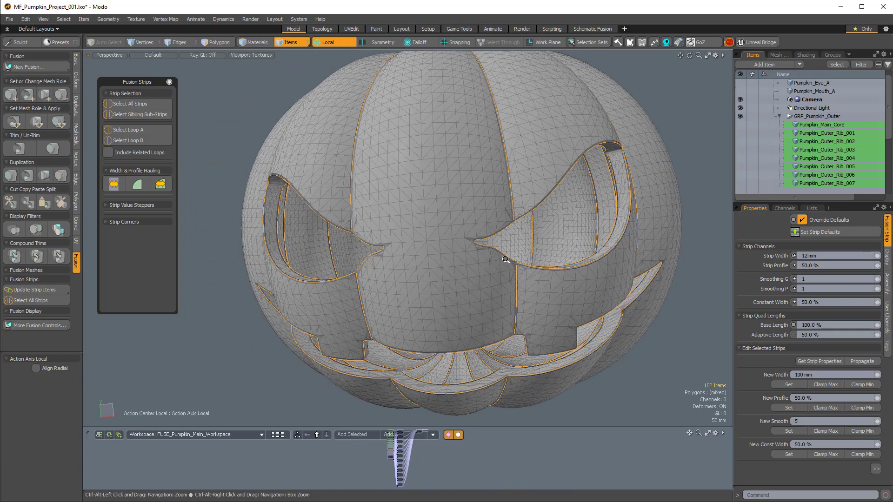
Step: Inspect the eye and mouth edges up close and set the selected strips' profile to 25%
scroll(511, 237, up, 6)
alt+drag(478, 293, 502, 315)
scroll(404, 293, down, 8)
scroll(502, 315, up, 2)
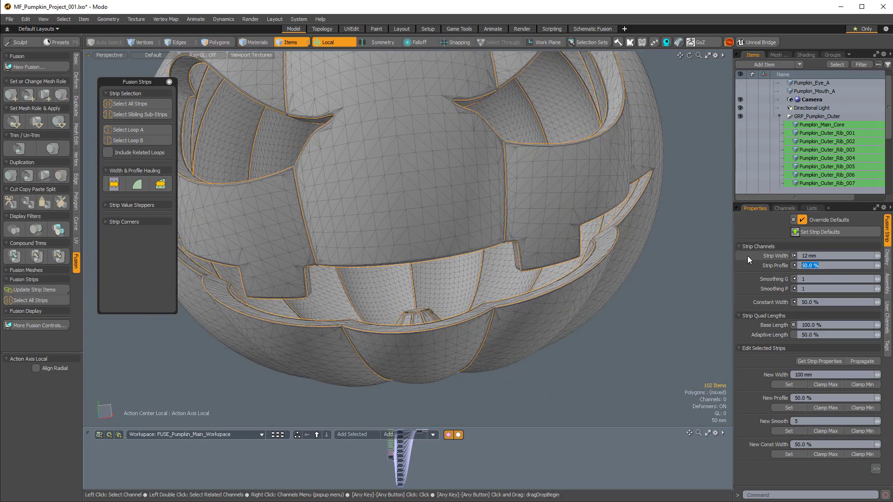
text(25)
key(Return)
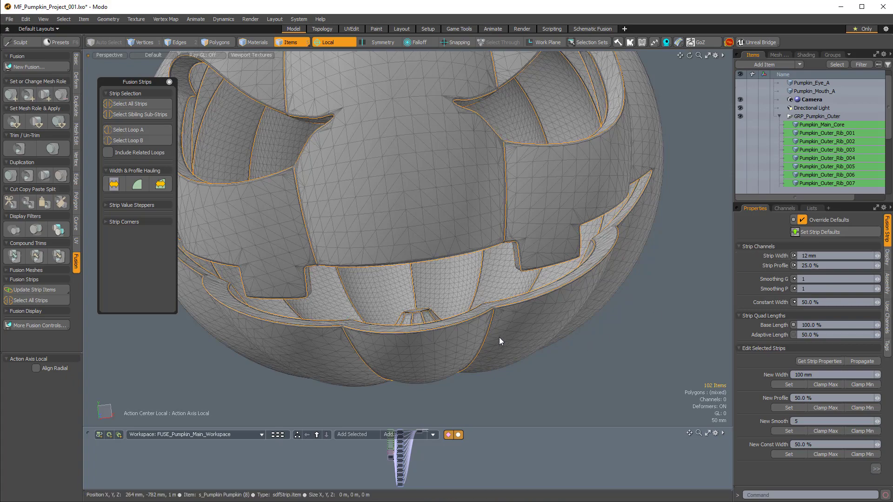
Step: Show the strip corner settings, enable density adjustment at 10%, and apply the roundest corner preset to the selected strips
scroll(498, 336, up, 5)
alt+drag(547, 296, 450, 305)
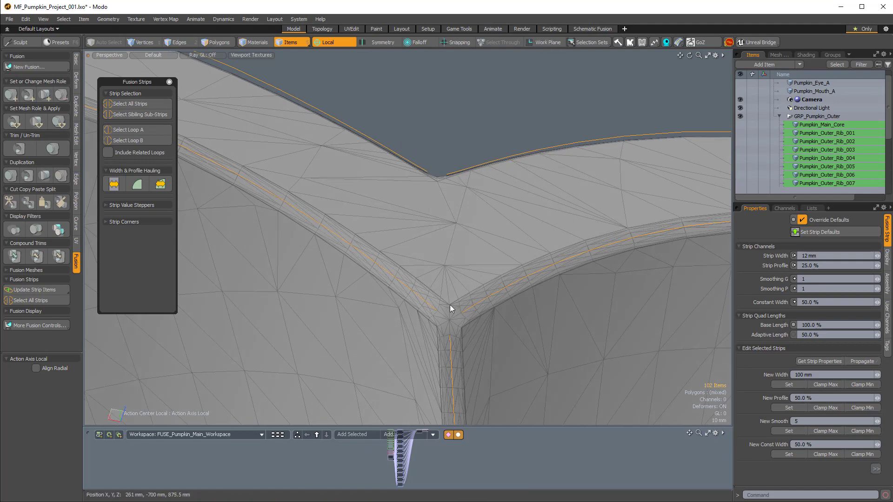
click(131, 222)
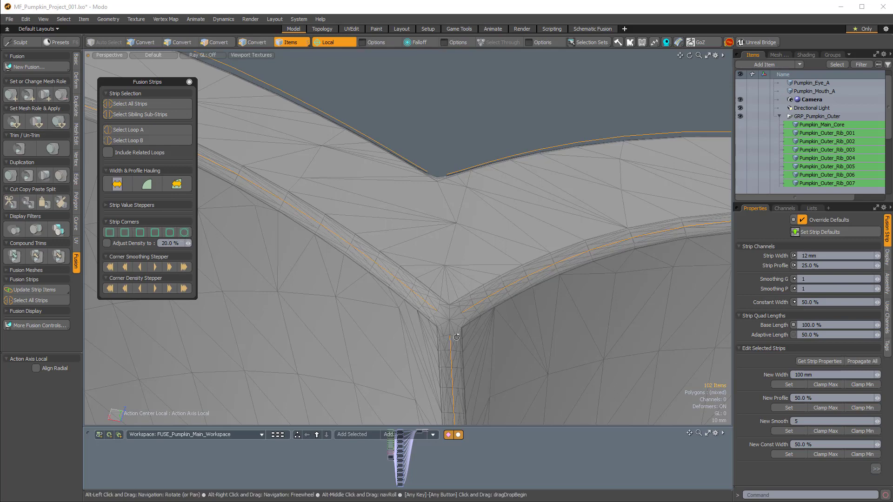
alt+drag(209, 273, 235, 264)
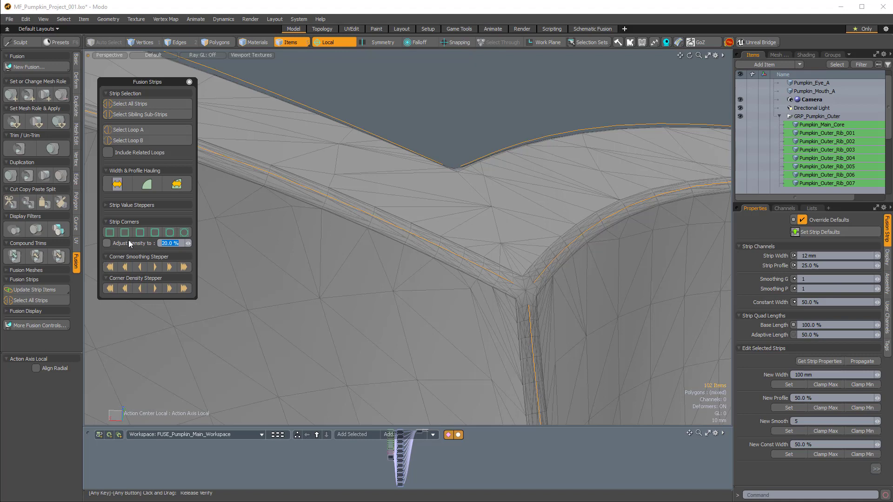
text(10)
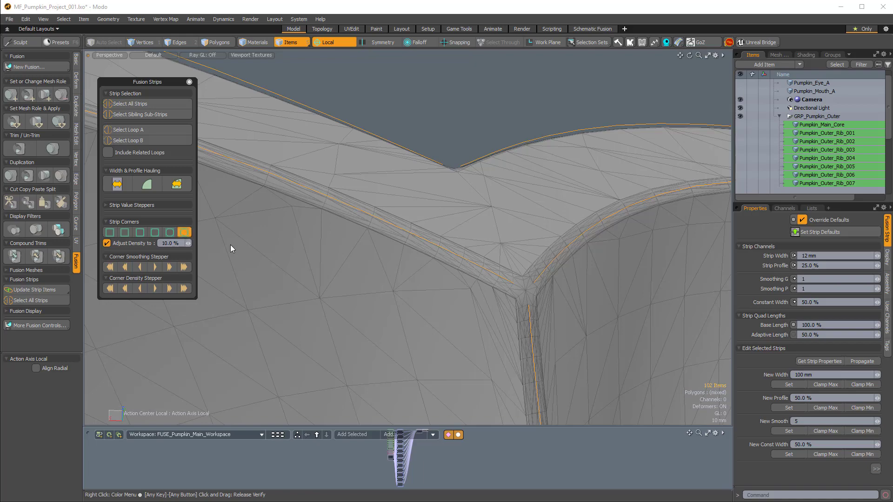
Step: Undo the corner rounding made at 10% density and set the corner density adjustment to 5%
alt+drag(454, 289, 489, 268)
key(ctrl+z)
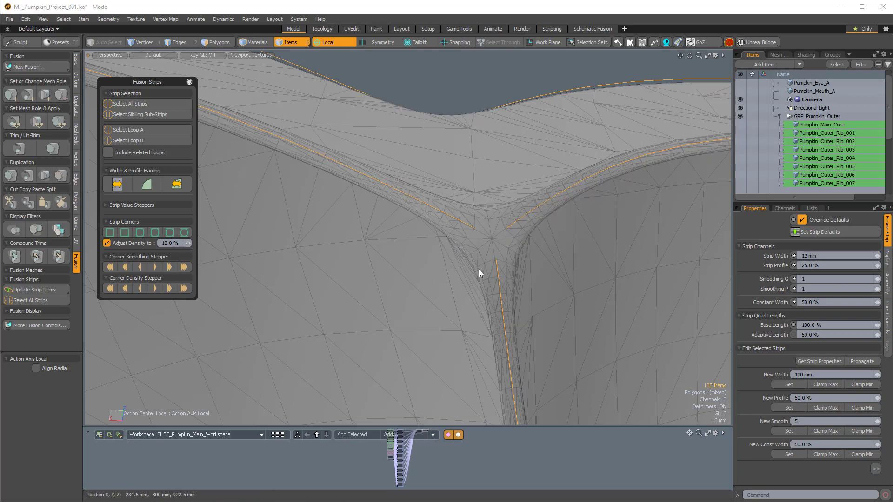
key(ctrl+z)
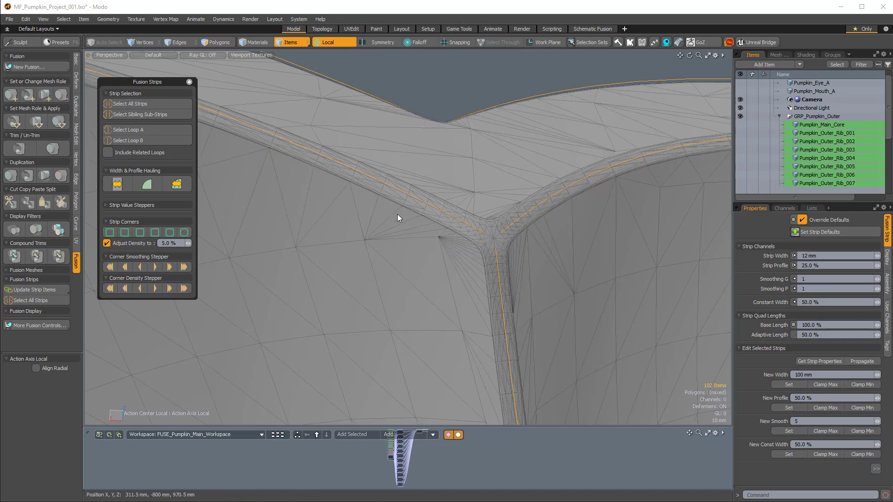
Step: Examine the junction of the carved edge strips up close from several angles and clear the strip selection
alt+drag(472, 253, 334, 231)
alt+drag(412, 334, 107, 362)
alt+drag(493, 237, 390, 213)
click(623, 255)
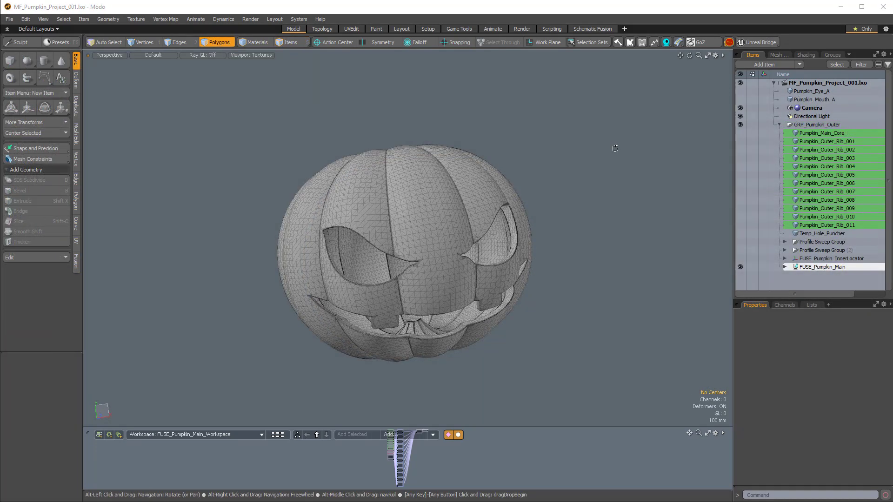
Step: Collapse the group GRP_Pumpkin_Outer, rename it GRP_Pumpkin_Main, and deselect it
alt+drag(647, 147, 566, 120)
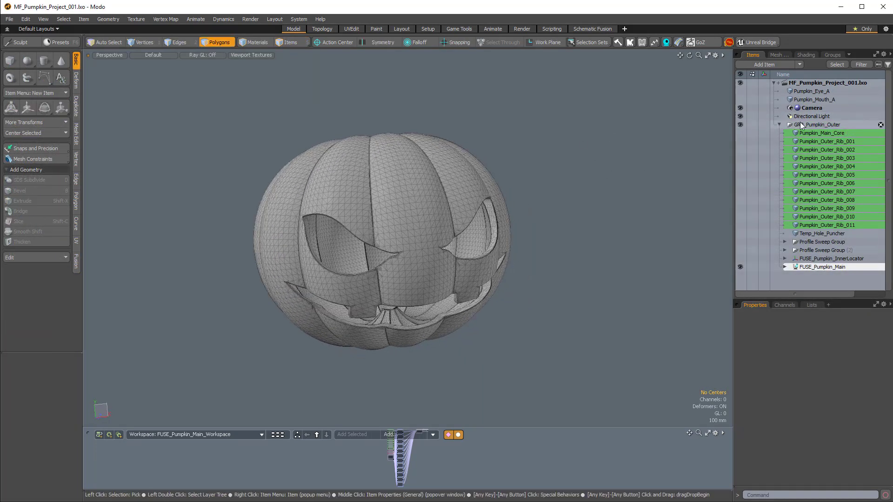
click(779, 124)
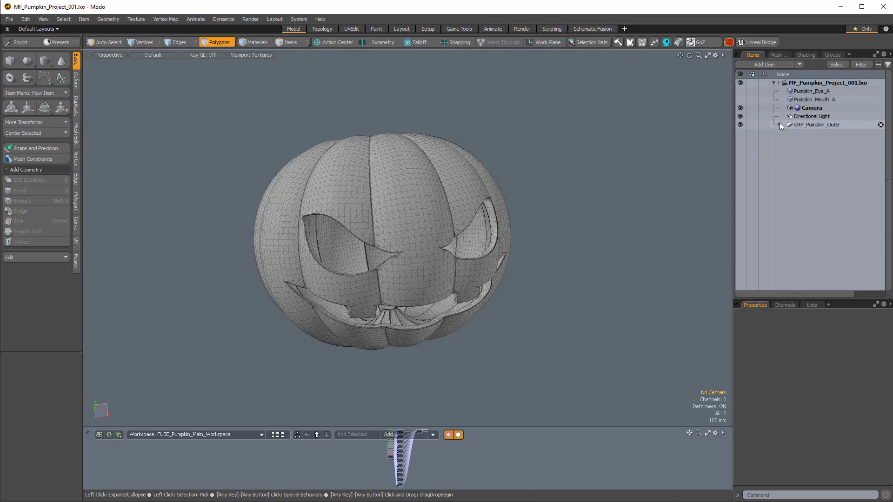
click(830, 125)
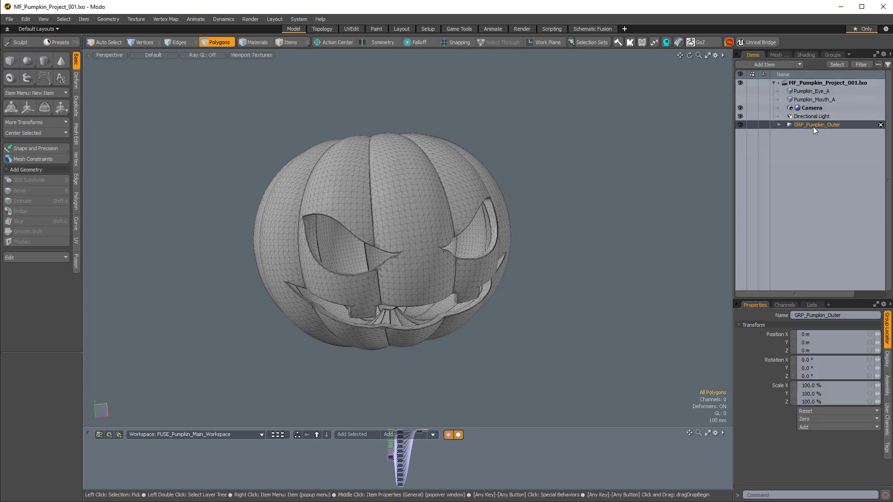
double_click(844, 126)
drag(841, 125, 821, 126)
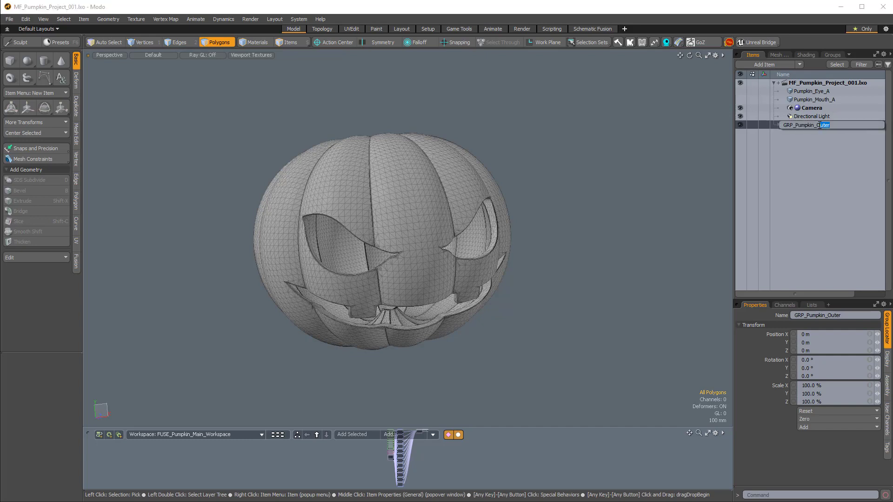
text(Main)
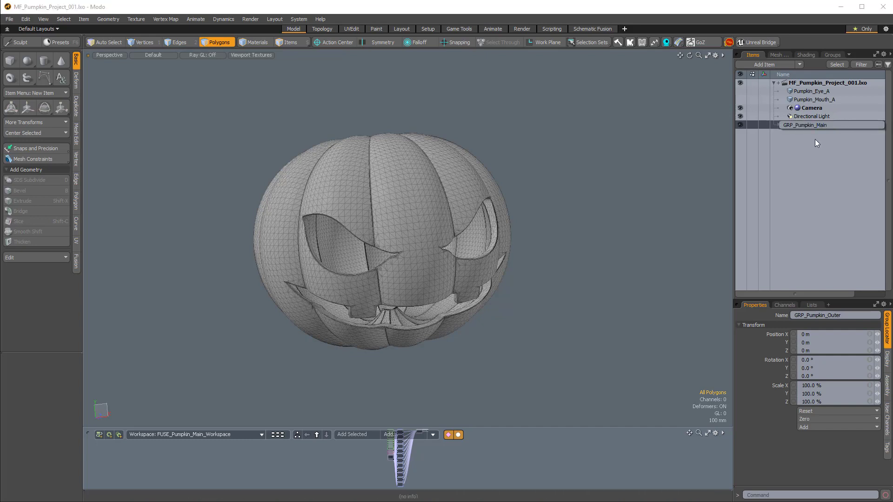
key(Return)
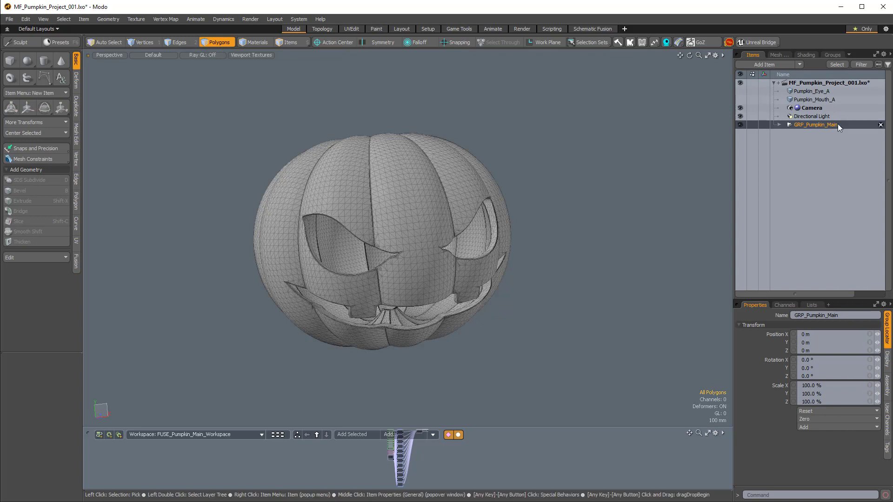
ctrl+click(837, 124)
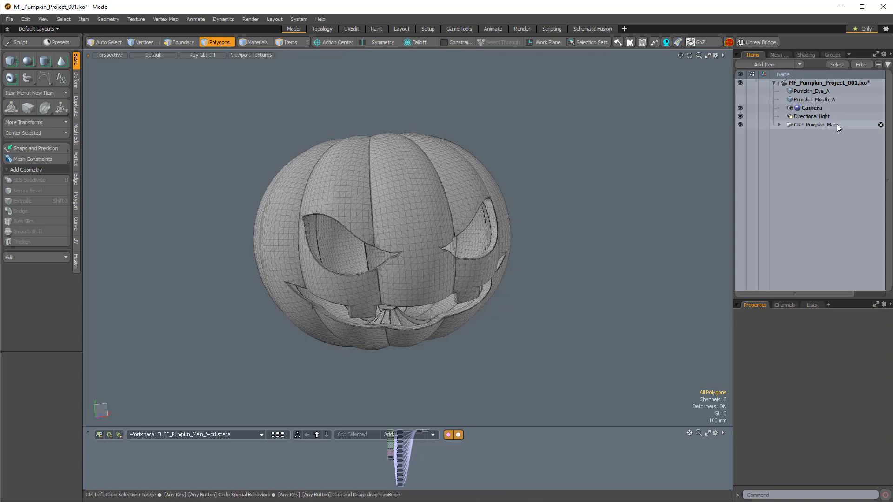
Step: Move Pumpkin_Eye_A and Pumpkin_Mouth_A together below the Directional Light, directly above GRP_Pumpkin_Main, and deselect them
click(808, 92)
shift+click(809, 97)
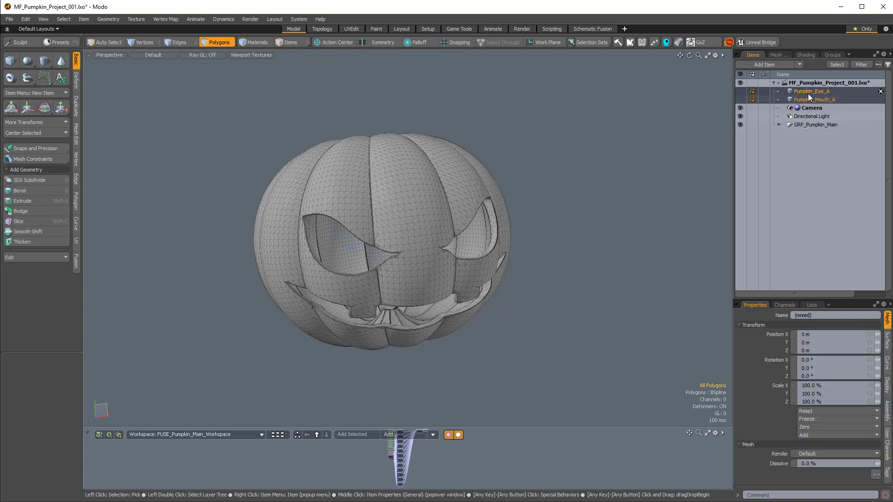
drag(806, 93, 819, 119)
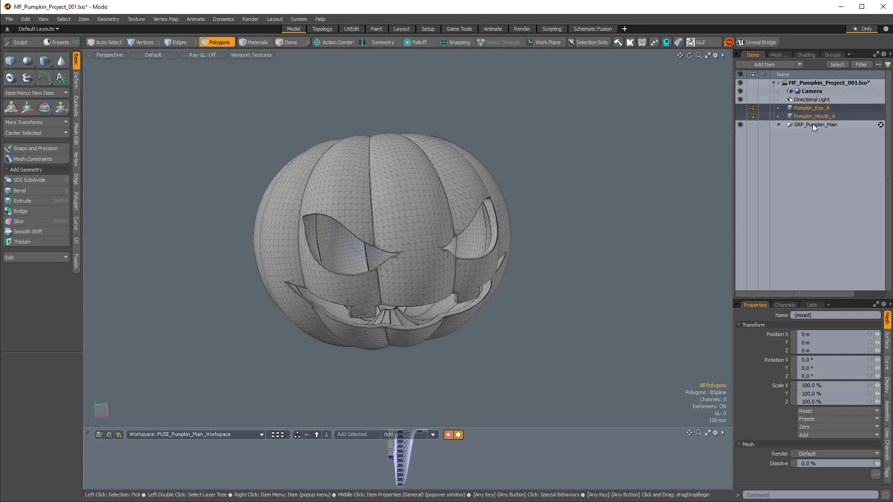
click(822, 142)
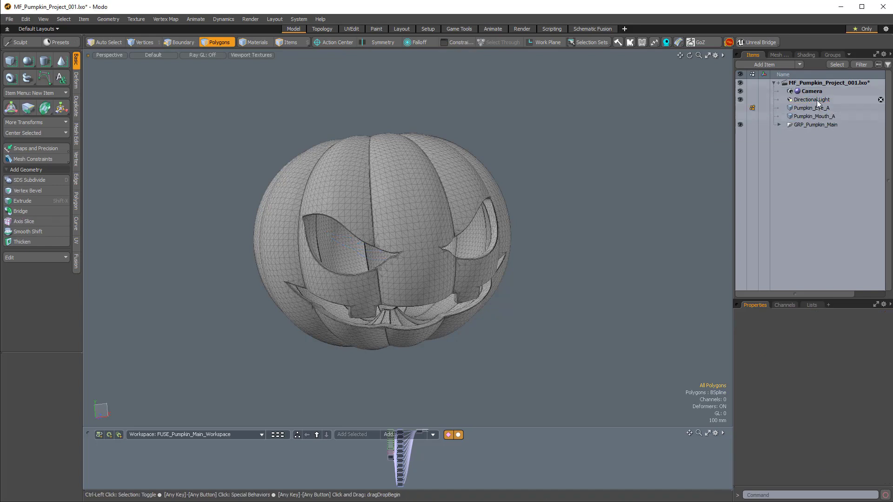
Step: Add a new empty mesh item to the scene and rename it CRV_Stalk
double_click(819, 140)
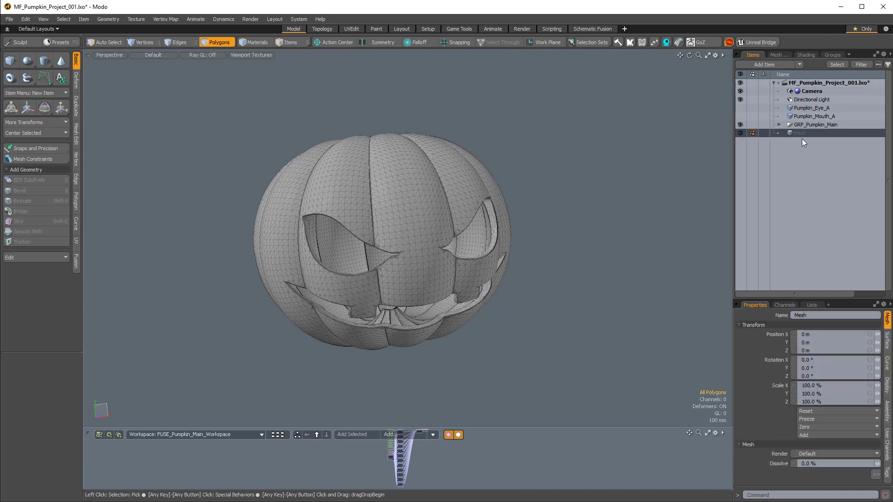
alt+drag(492, 175, 434, 210)
alt+shift+drag(434, 210, 556, 243)
alt+drag(557, 243, 513, 238)
mouse_move(513, 238)
alt+mouse_down()
mouse_move(542, 249)
mouse_move(518, 241)
alt+mouse_up()
alt+drag(518, 241, 541, 244)
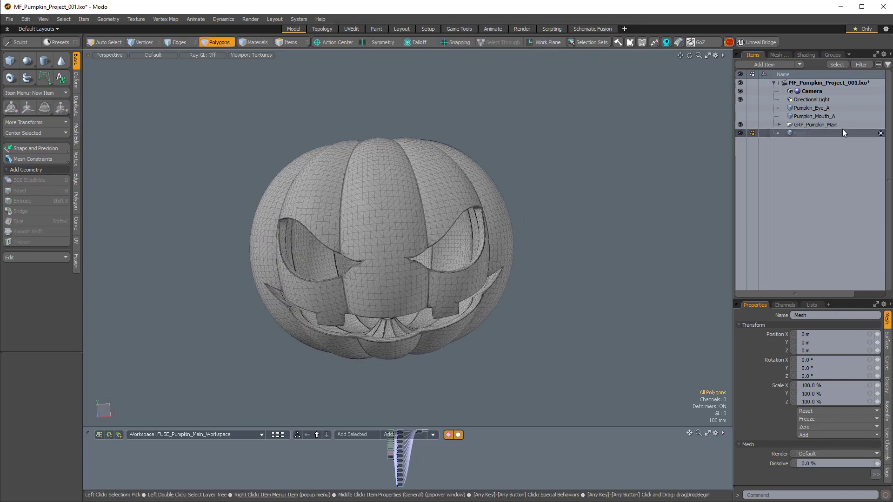
double_click(803, 133)
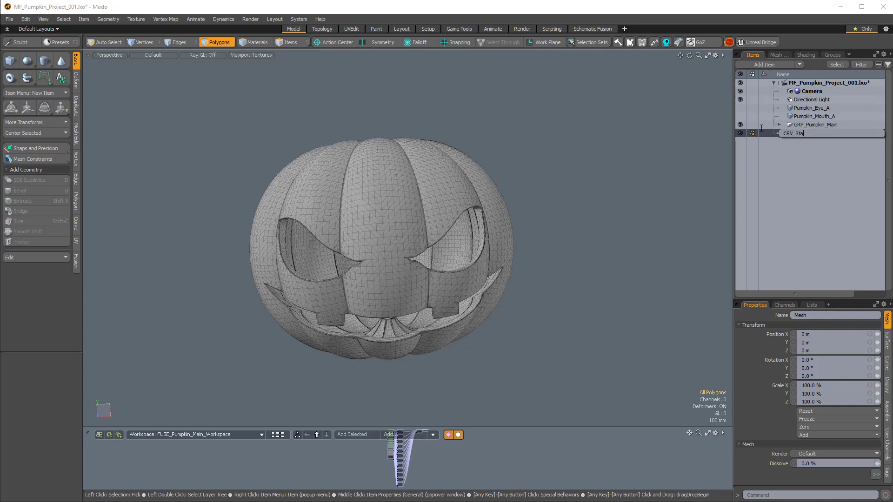
key(Return)
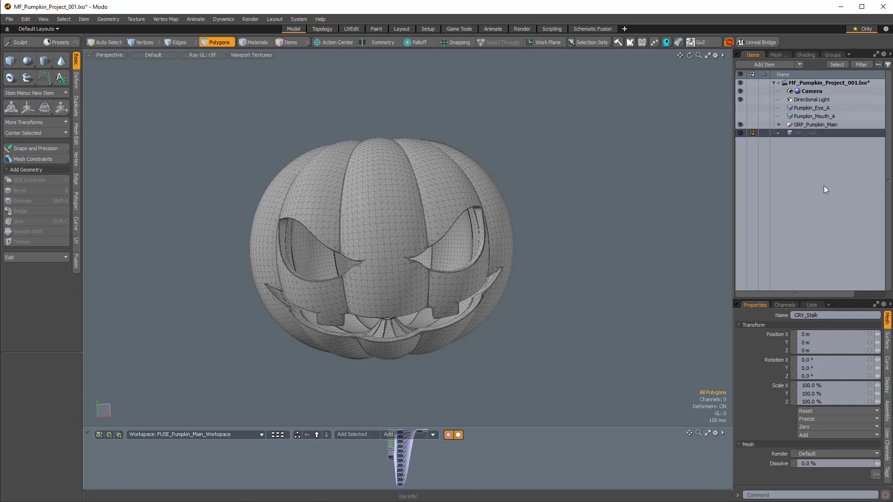
click(779, 125)
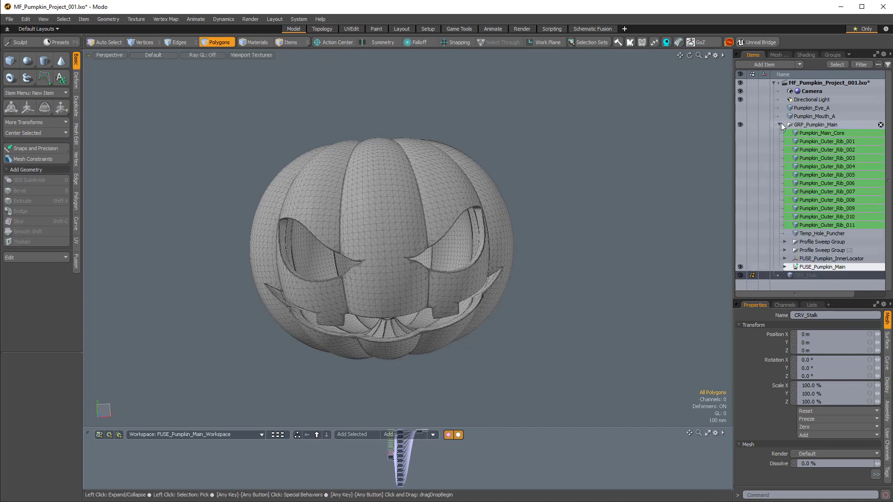
click(740, 267)
click(739, 267)
click(779, 125)
Step: Switch the viewport to the Front view and show the grid, framing the empty space above the pumpkin
alt+drag(409, 199, 465, 179)
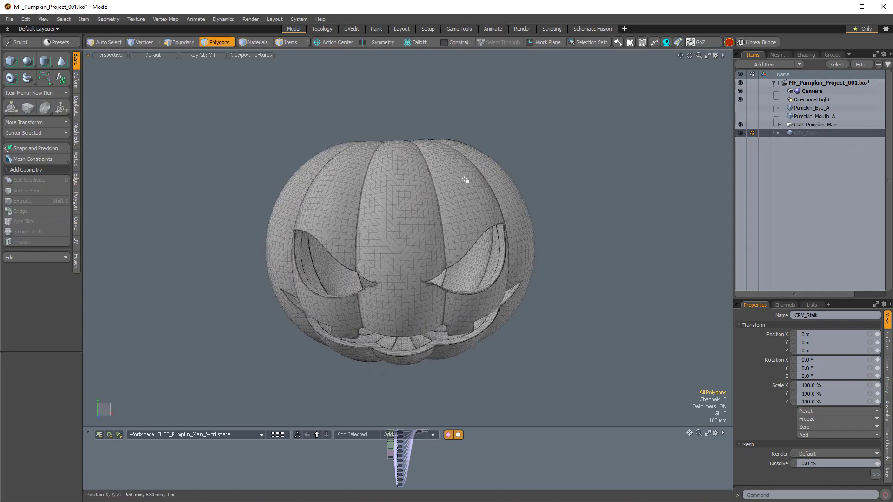
key(ctrl+space)
click(494, 198)
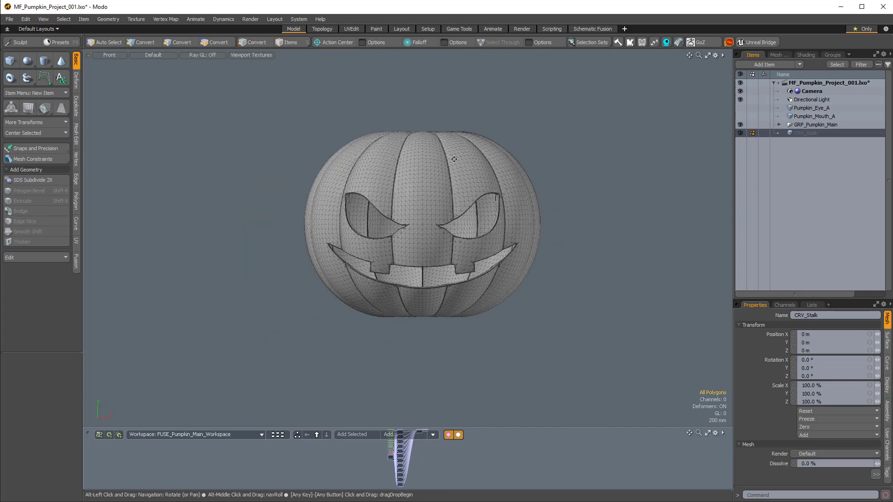
ctrl+alt+drag(395, 155, 414, 157)
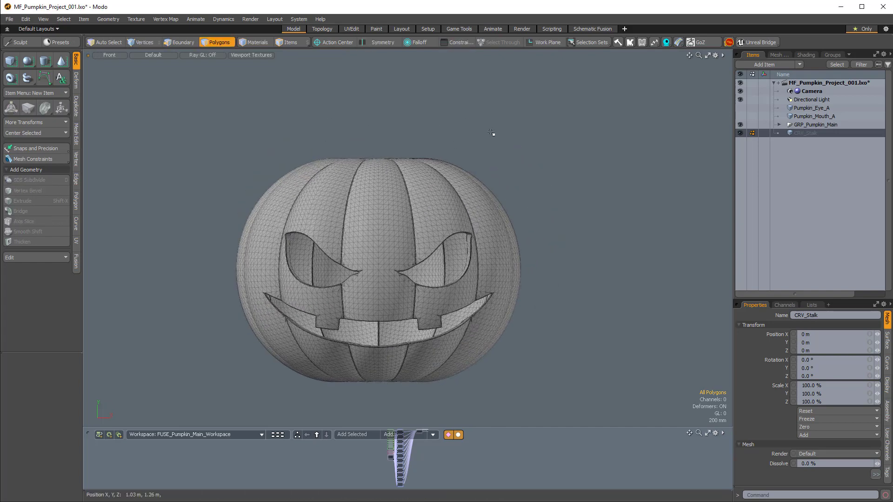
key(ctrl+3)
click(491, 179)
ctrl+alt+drag(382, 111, 393, 110)
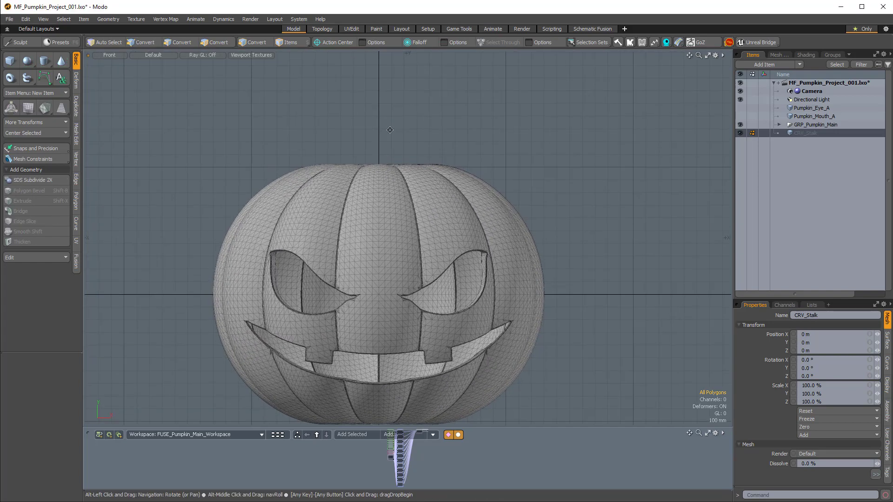
alt+drag(390, 69, 386, 206)
ctrl+alt+drag(386, 206, 381, 180)
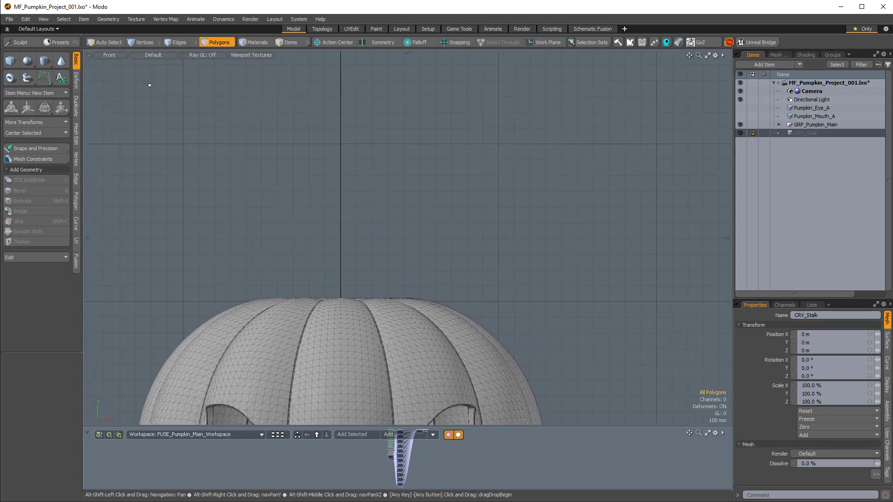
Step: Start the B-Spline tool, keep the snapping options open beside the drawing area, and enable Grid as the snap type
click(45, 78)
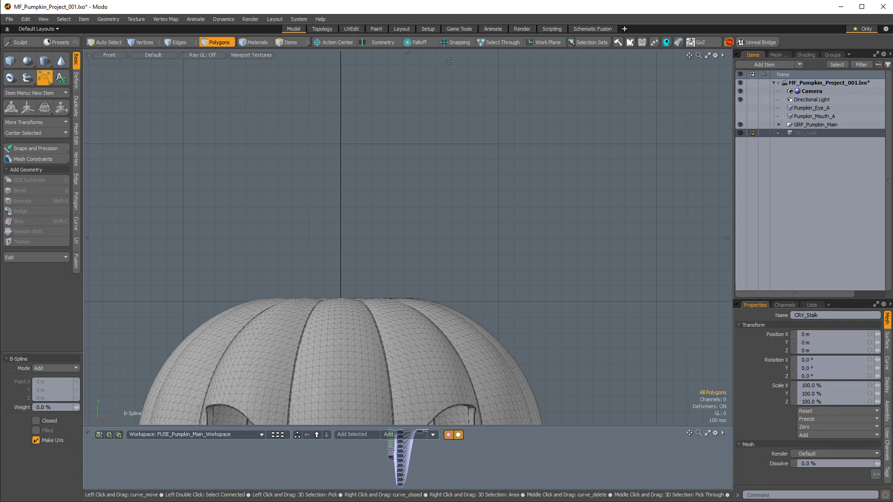
ctrl+click(461, 41)
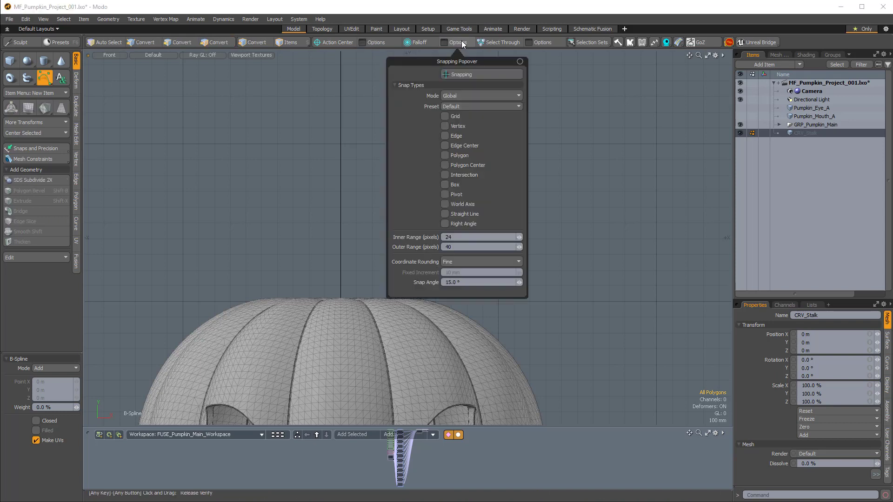
click(520, 62)
drag(498, 65, 651, 69)
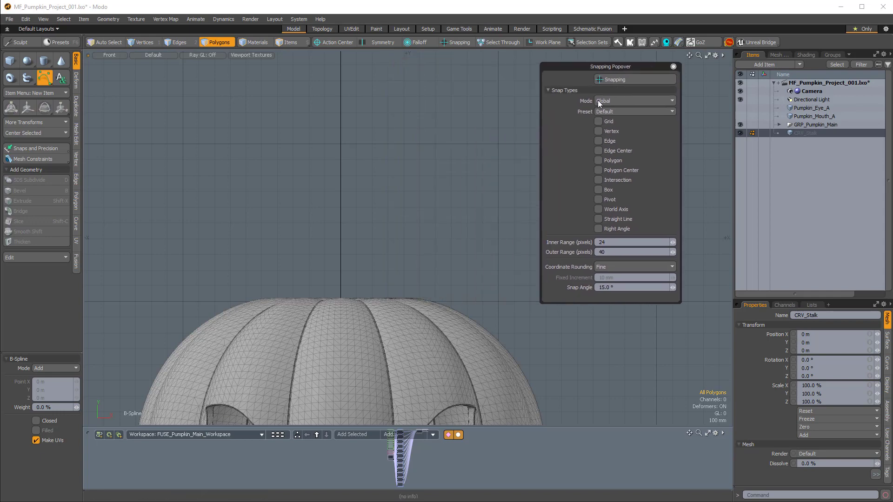
click(599, 121)
Step: Turn snapping on and draw a straight vertical B-spline on the centre axis from 3 m down to 1 m, with points every 100 mm
alt+drag(303, 97, 309, 185)
ctrl+alt+drag(308, 186, 303, 179)
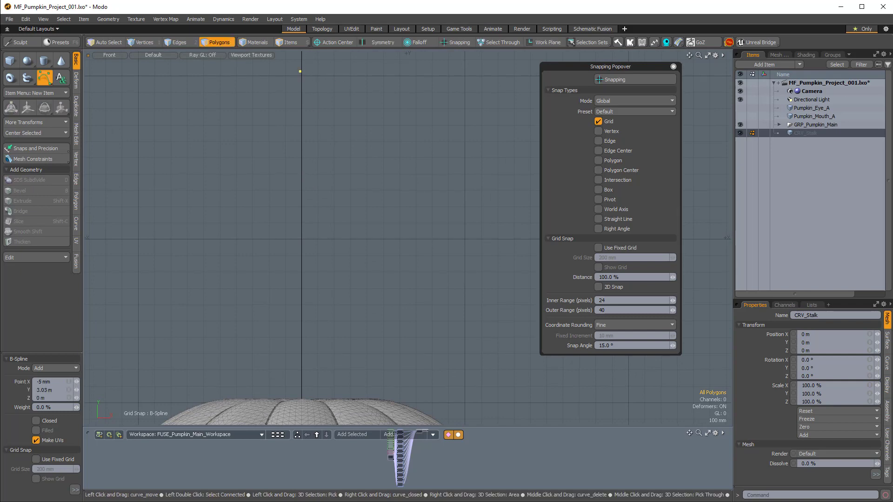
drag(315, 76, 316, 74)
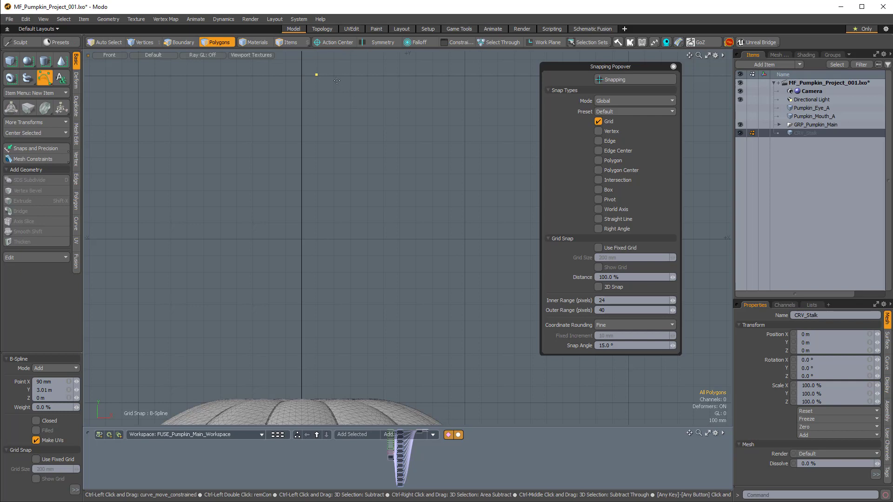
key(ctrl+z)
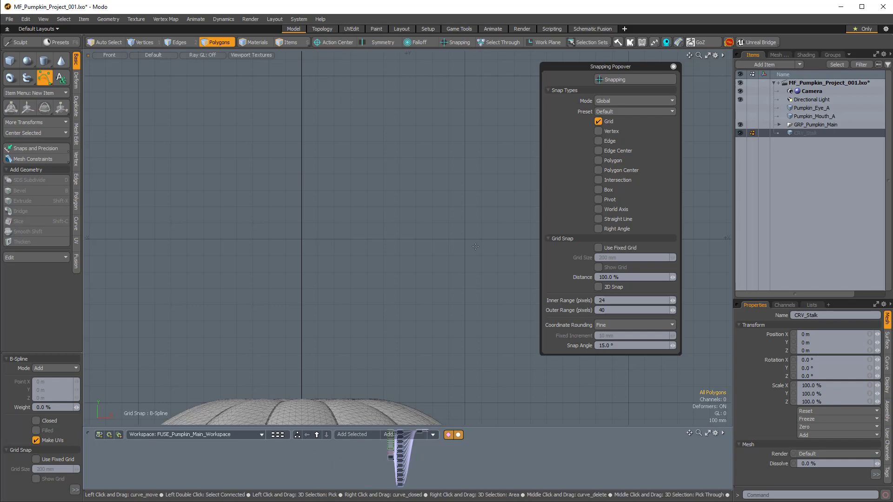
key(x)
click(296, 81)
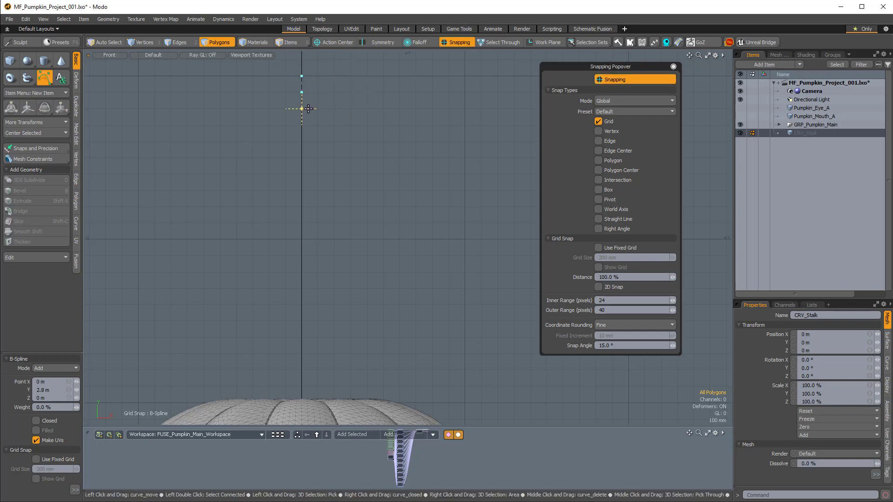
click(350, 131)
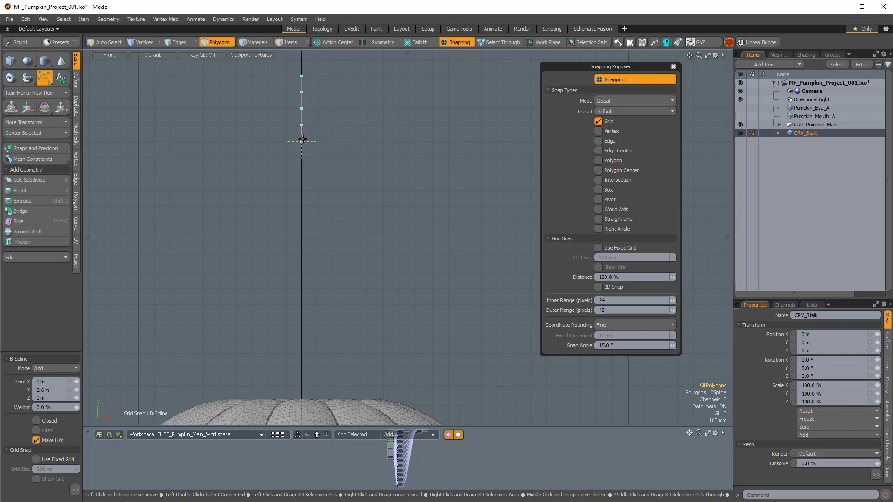
click(303, 159)
click(365, 174)
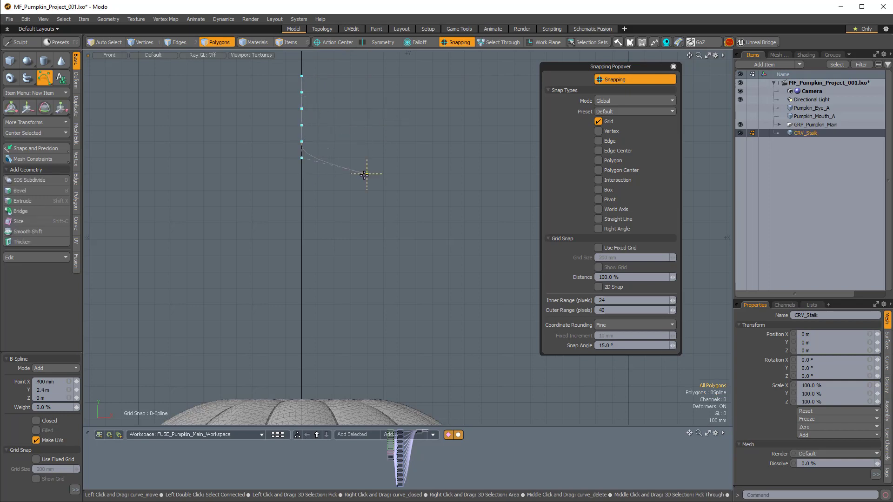
click(307, 187)
drag(344, 212, 305, 304)
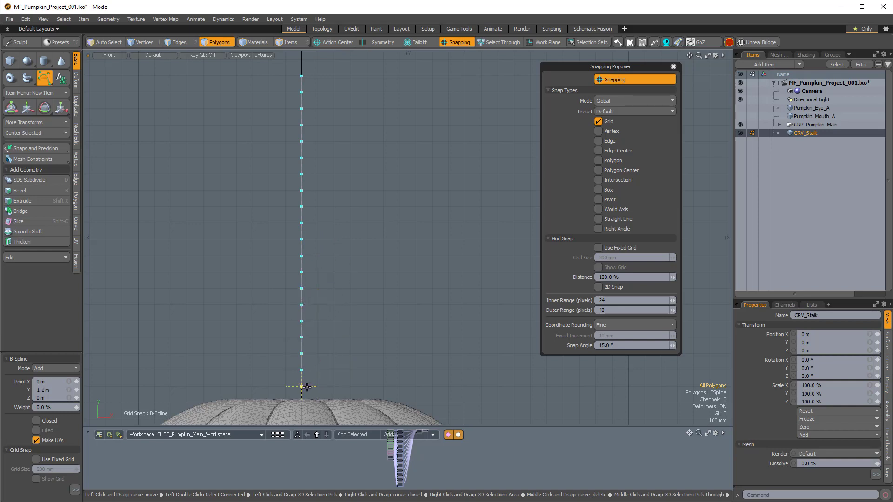
scroll(307, 187, down, 4)
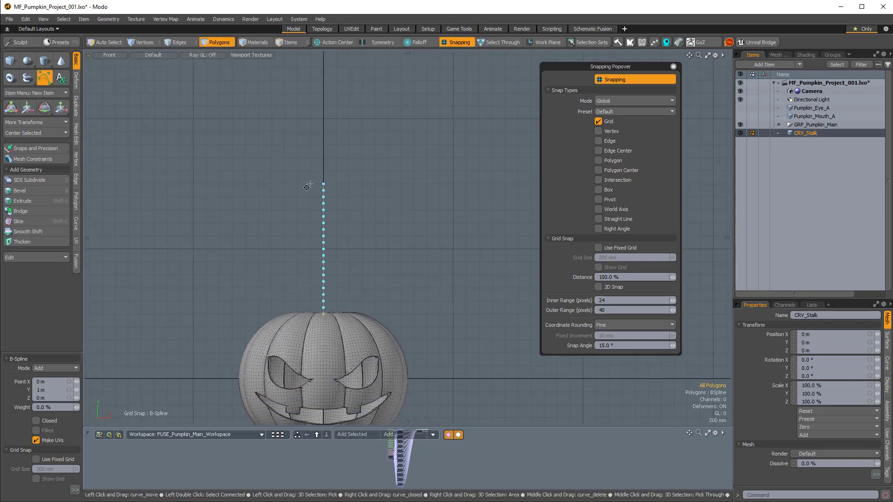
Step: Leave the B-Spline tool, select all vertices of the stalk curve, and switch the viewport to Perspective
key(space)
key(ctrl+z)
scroll(365, 206, up, 2)
alt+shift+drag(366, 197, 338, 175)
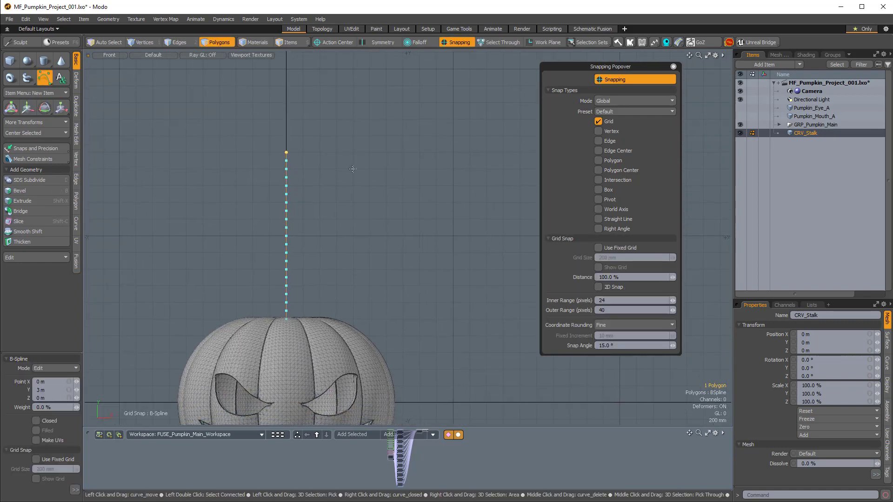
key(space)
mouse_move(370, 171)
right_down()
mouse_move(242, 260)
mouse_move(351, 286)
mouse_move(344, 267)
right_up()
right_drag(377, 174, 347, 263)
key(ctrl+space)
click(387, 266)
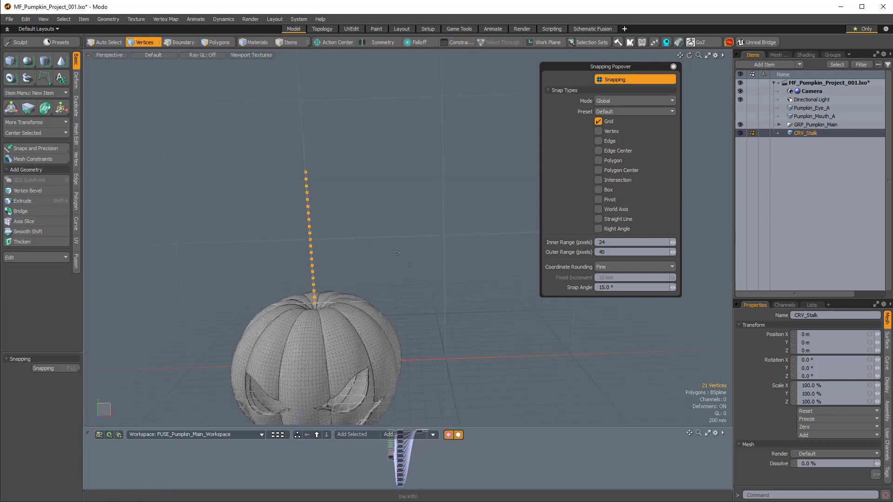
alt+drag(372, 195, 375, 169)
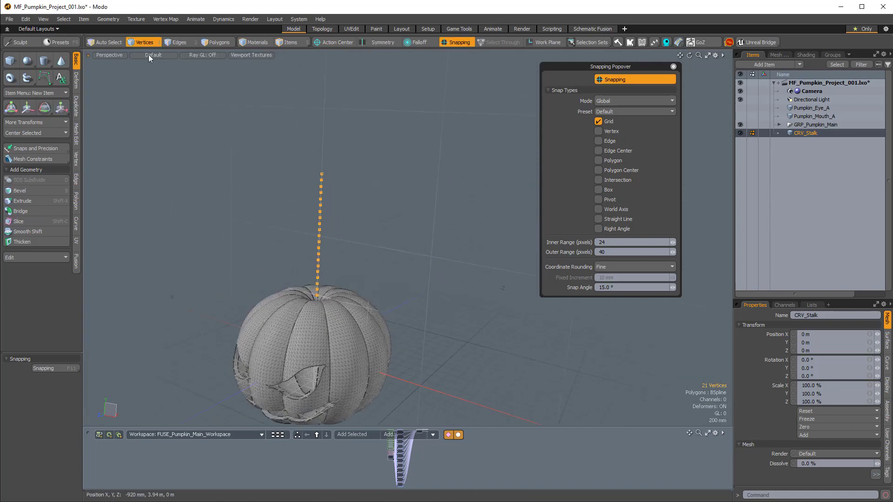
Step: Set the position of all selected stalk curve vertices to 0 m on the X axis and 0 m on the Z axis
alt+drag(409, 223, 274, 233)
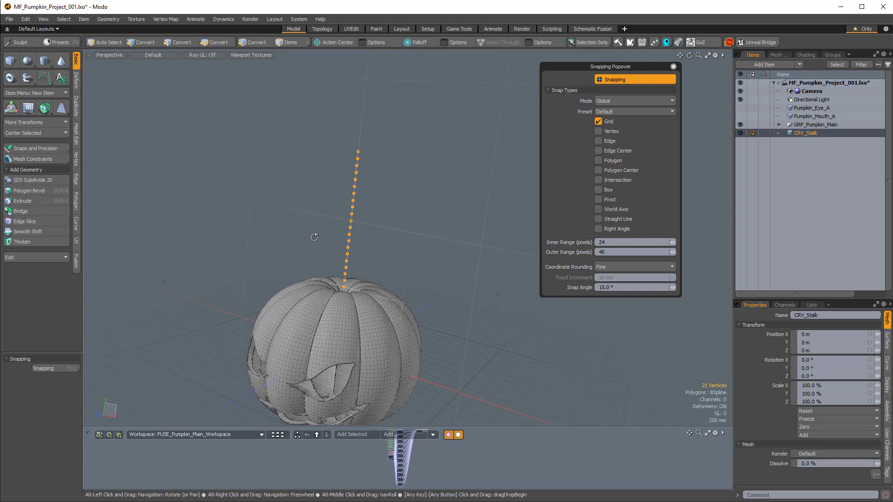
click(108, 19)
mouse_move(124, 210)
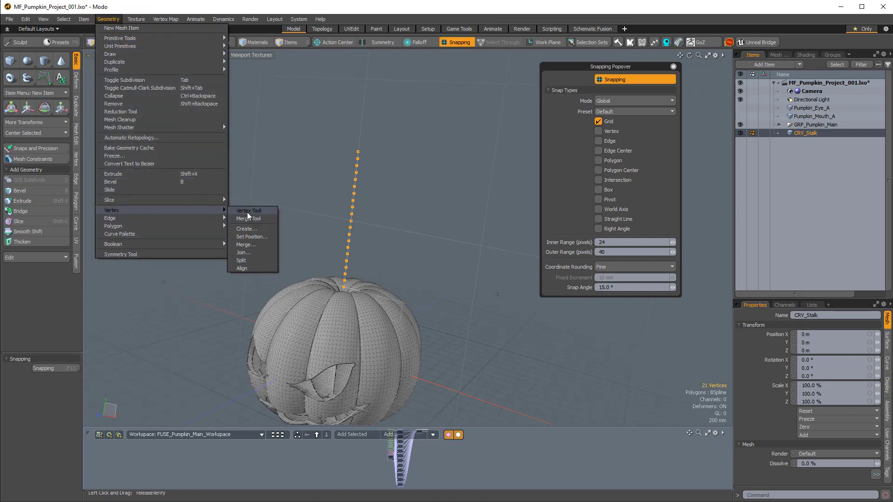
click(249, 238)
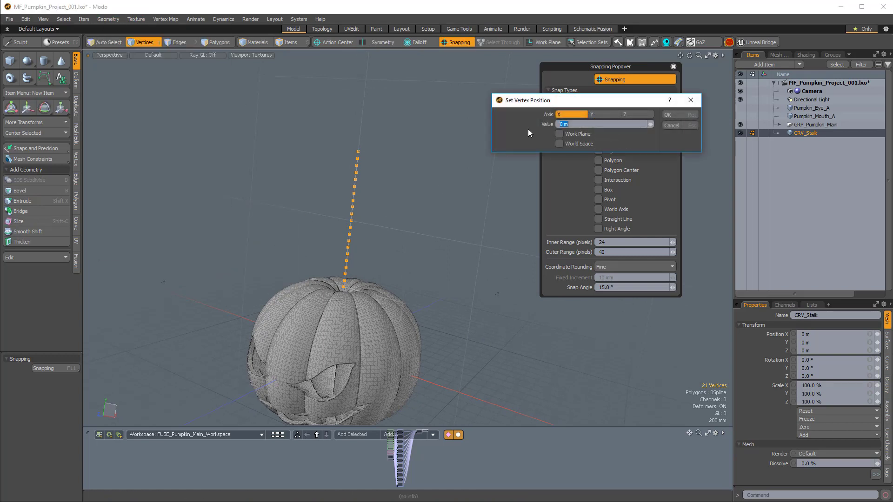
click(668, 116)
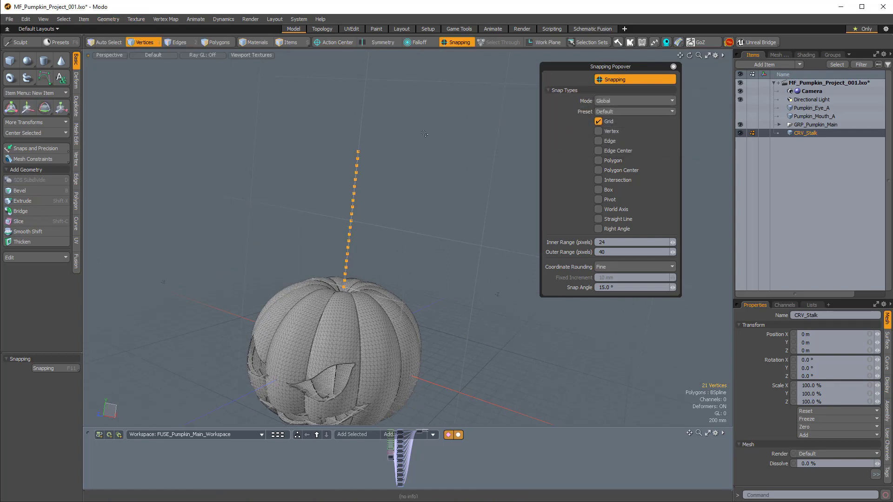
click(105, 20)
mouse_move(117, 210)
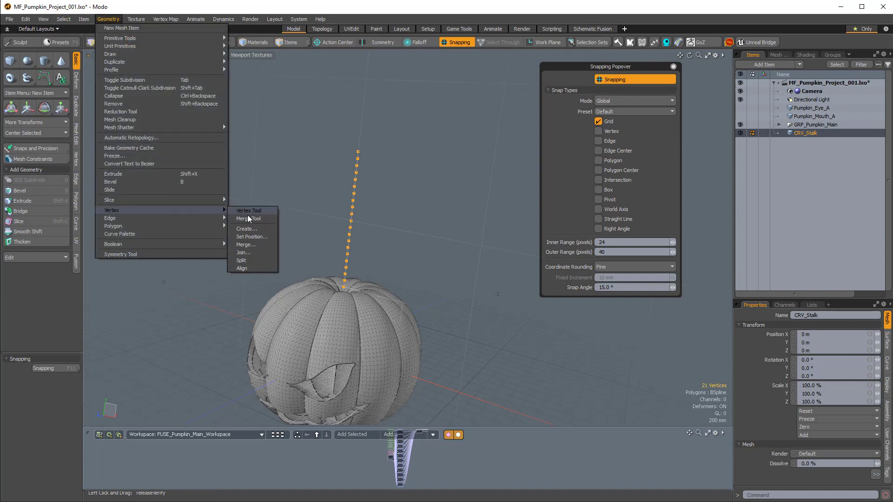
click(249, 236)
click(632, 114)
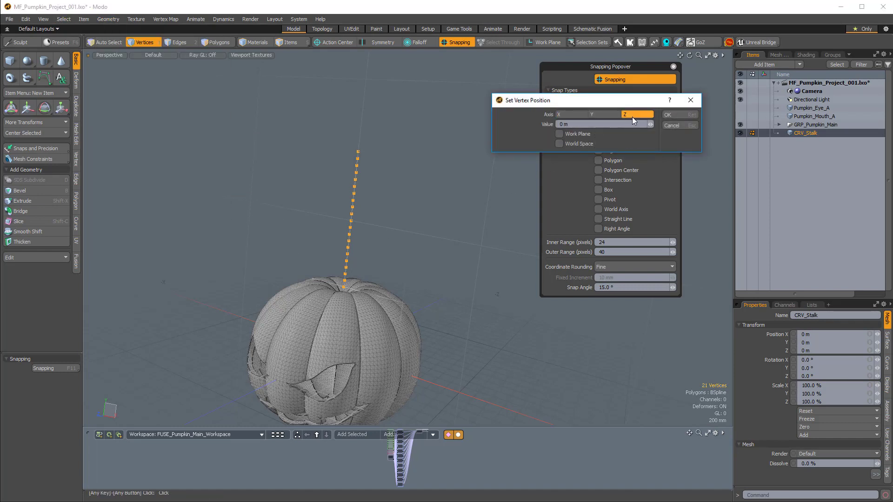
click(676, 116)
Step: Switch to polygon selection with the Move tool, turn snapping off, replace Grid with Vertex as the snap type, and close the snapping options
alt+drag(353, 342, 375, 343)
key(3)
key(c)
alt+drag(282, 223, 344, 199)
key(w)
alt+drag(468, 268, 473, 281)
click(606, 83)
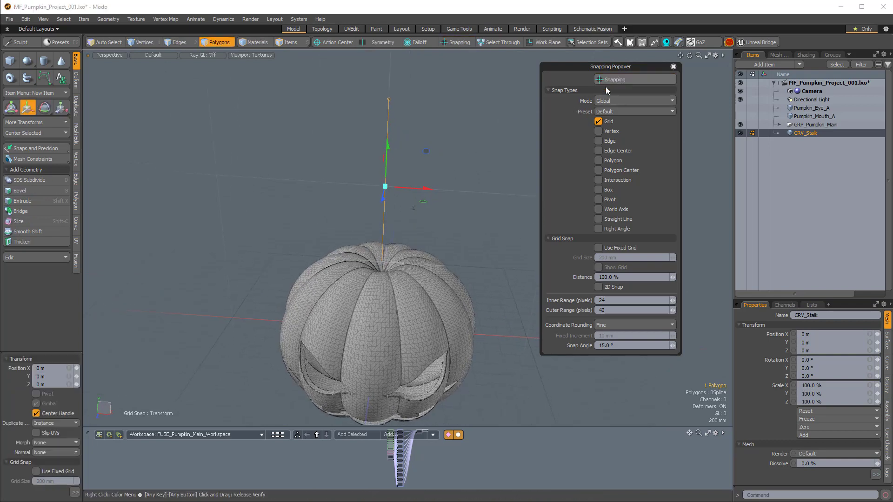
click(598, 121)
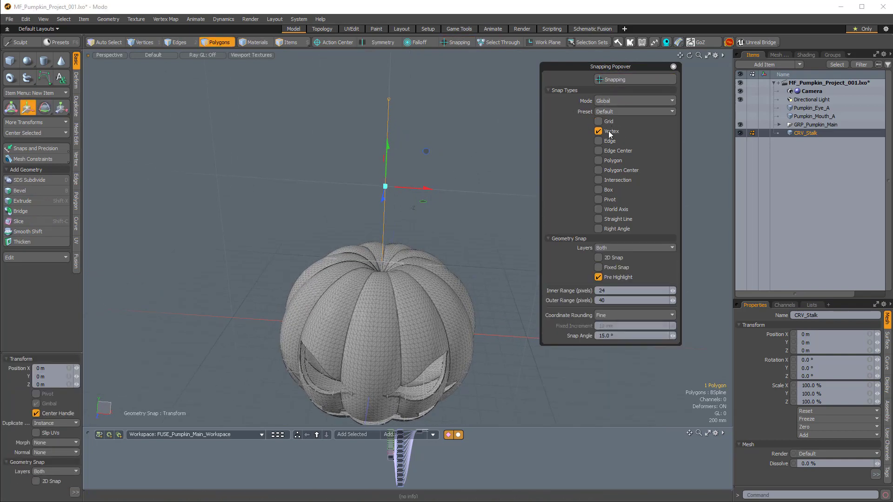
click(673, 66)
Step: Move the stalk curve about -235 mm along X, away from the pumpkin's centre axis
alt+drag(469, 176, 411, 233)
mouse_move(411, 233)
alt+mouse_down()
mouse_move(420, 252)
mouse_move(410, 253)
mouse_move(417, 243)
mouse_move(408, 223)
alt+mouse_up()
drag(397, 181, 406, 180)
ctrl+alt+drag(407, 180, 396, 270)
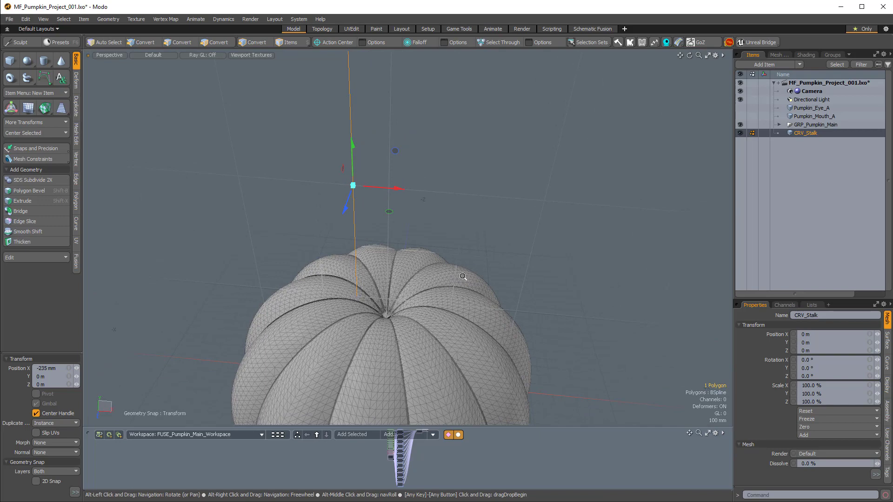
ctrl+alt+drag(462, 276, 436, 254)
alt+drag(436, 253, 505, 182)
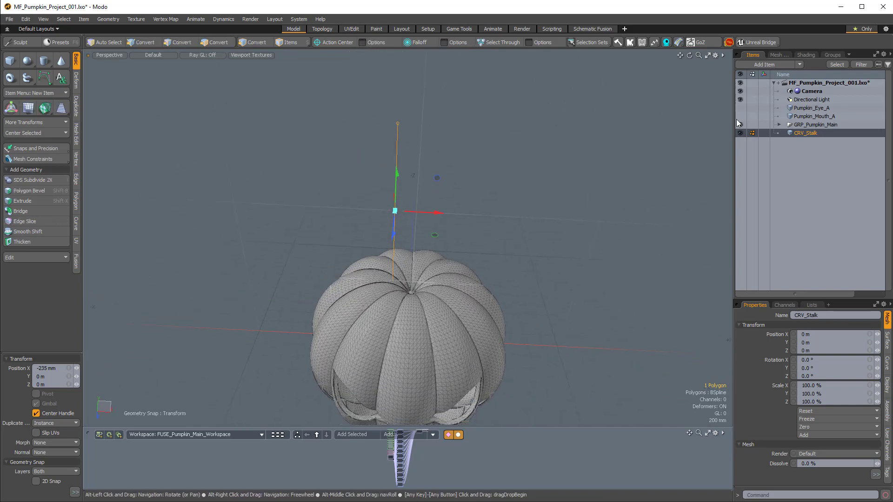
Step: Add a Radial Array mesh operation to CRV_Stalk
click(779, 55)
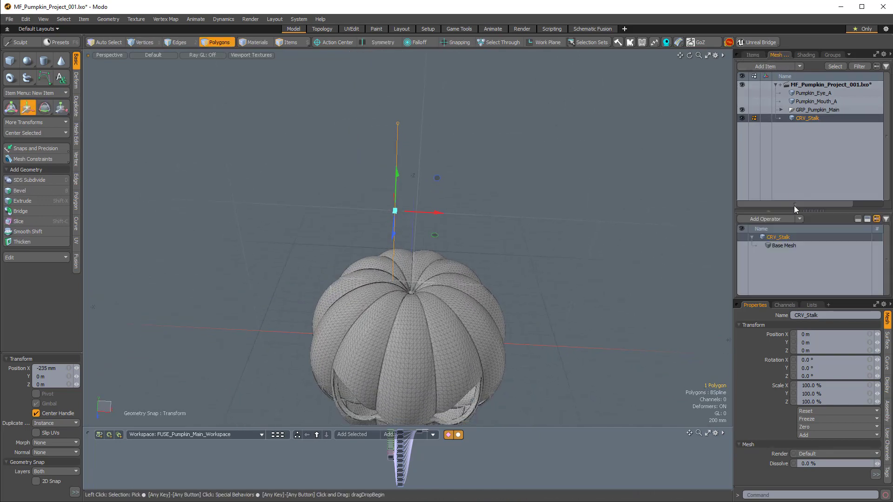
click(772, 195)
text(rad)
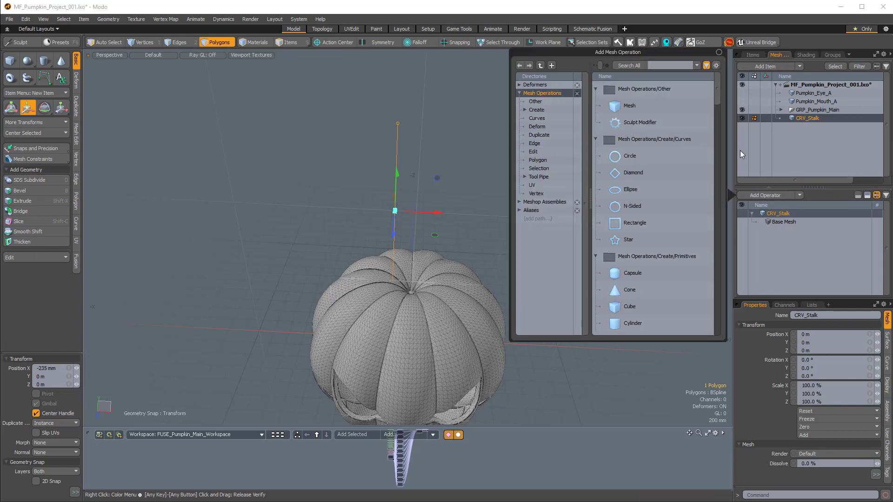
text(ia)
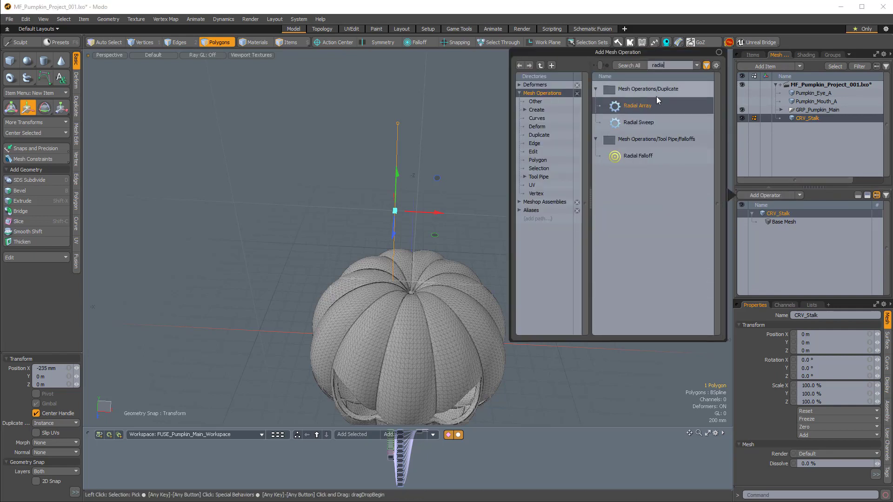
double_click(636, 104)
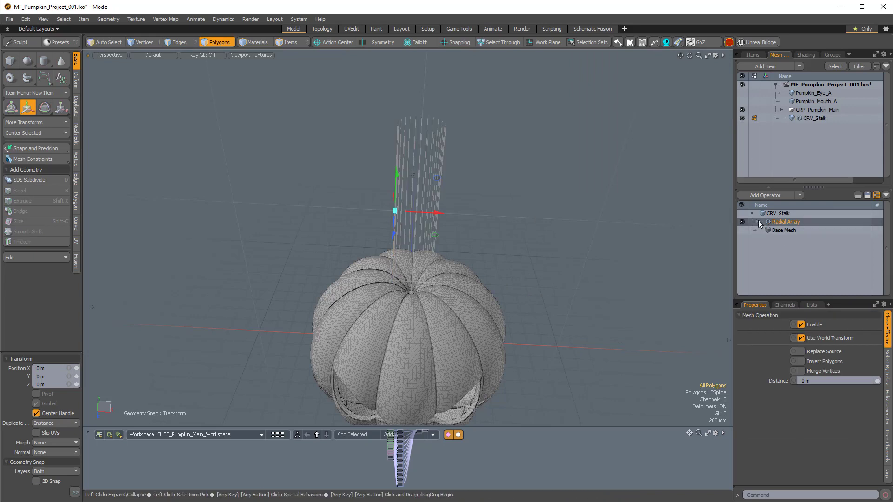
Step: Set the count of the Radial Array's Helix Generator to 10
click(757, 222)
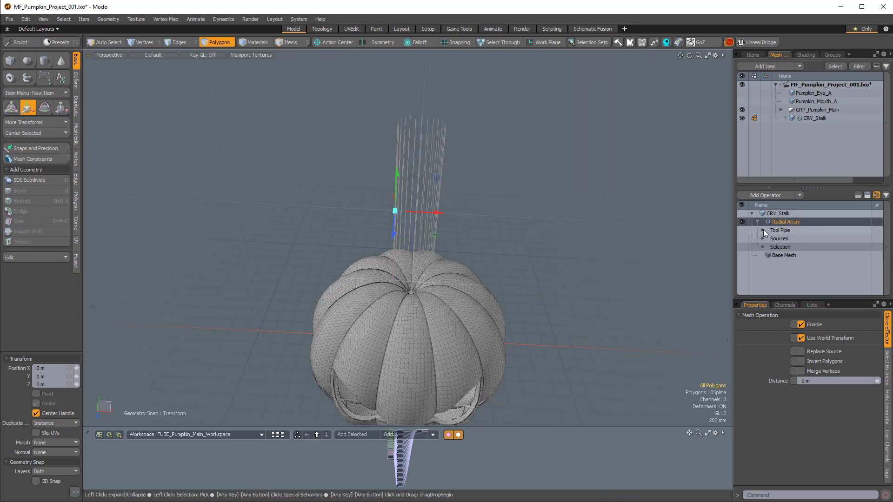
click(763, 231)
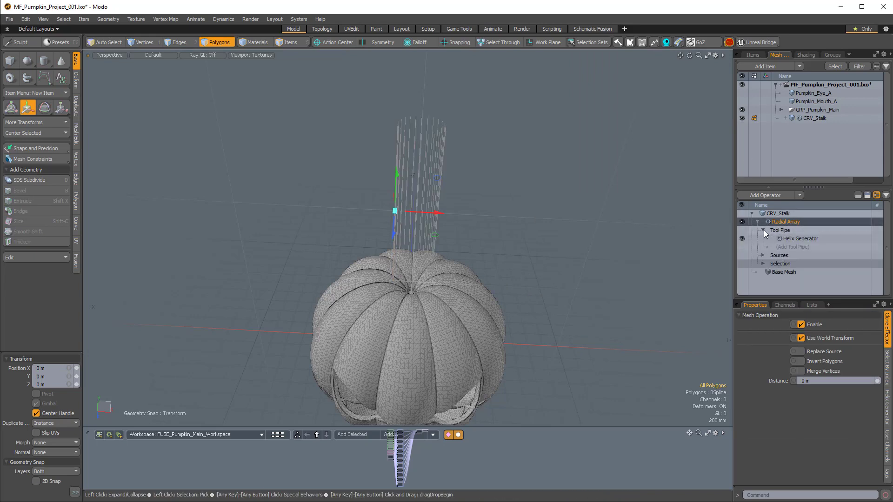
click(799, 237)
drag(802, 298, 803, 272)
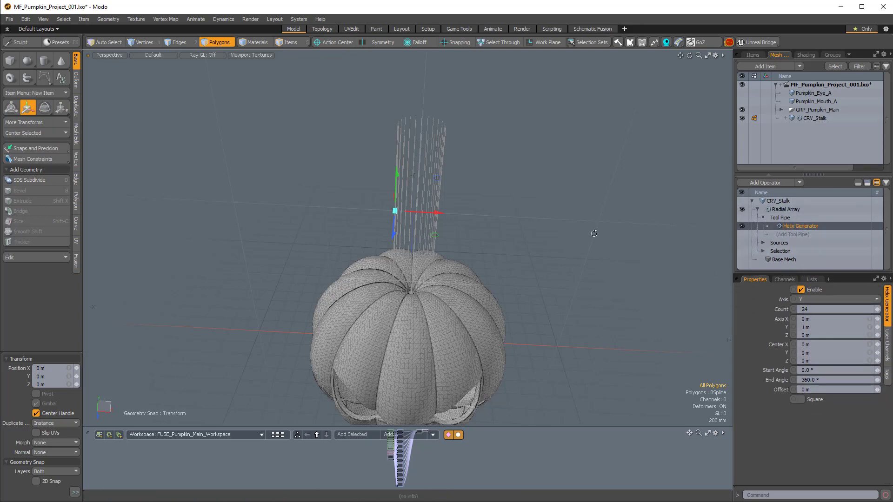
alt+drag(394, 260, 689, 266)
click(820, 310)
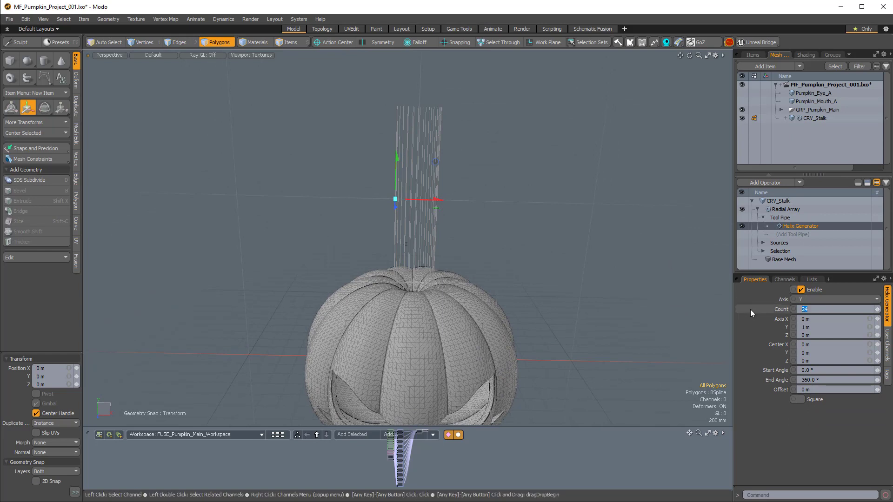
text(10)
key(Return)
alt+drag(538, 175, 410, 142)
Step: Change the Helix Generator's count to 12 for the stalk curves
click(817, 310)
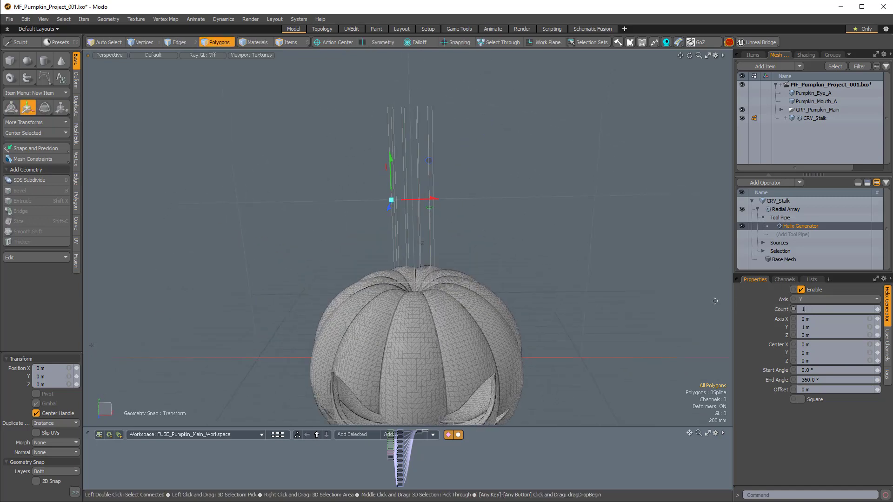
alt+drag(520, 152, 490, 280)
alt+shift+drag(490, 281, 423, 246)
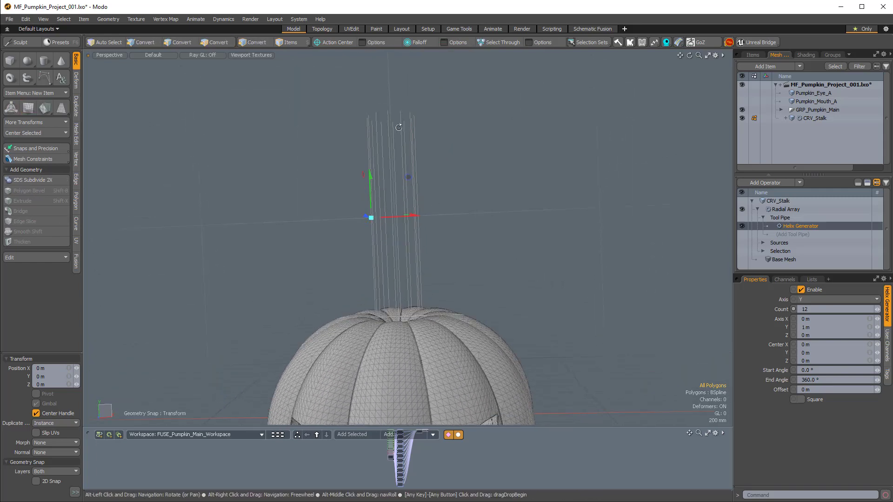
alt+drag(535, 156, 552, 170)
Step: Add a Vortex Effector above the Radial Array in the CRV_Stalk operator stack
click(762, 218)
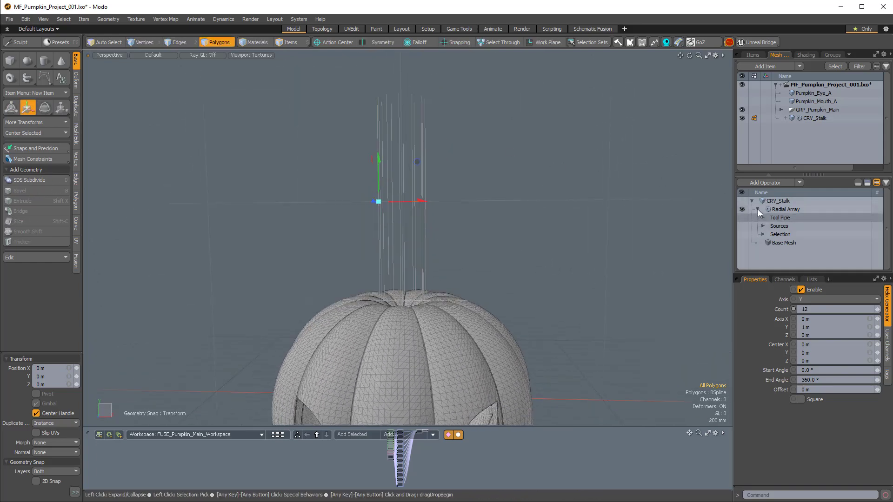
click(757, 209)
click(777, 209)
click(768, 181)
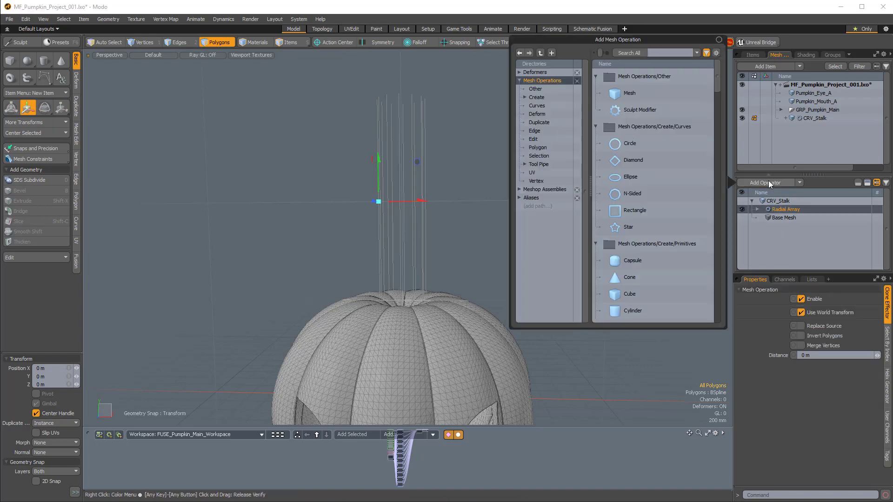
text(vorte)
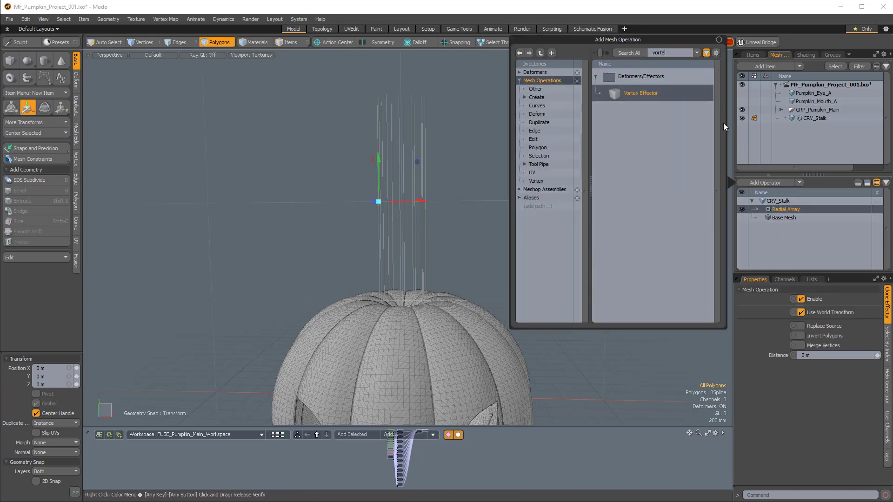
double_click(639, 92)
scroll(568, 235, down, 5)
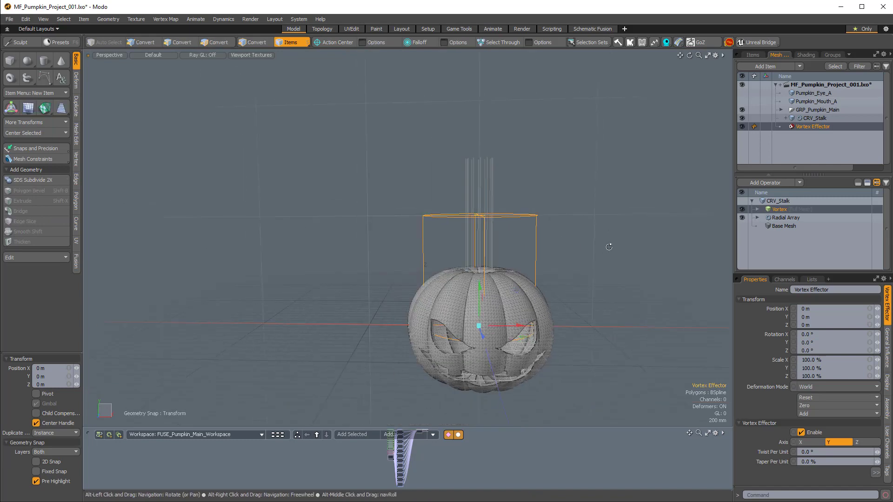
alt+shift+drag(607, 245, 445, 219)
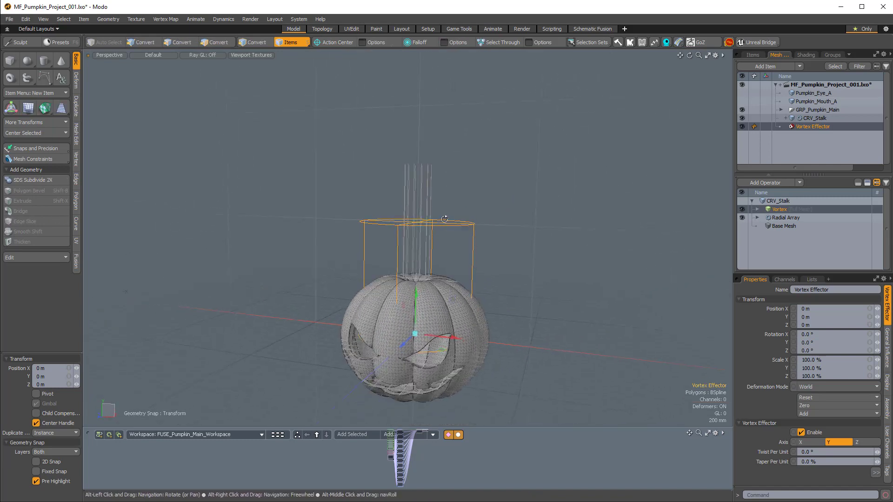
Step: Hide FUSE_Pumpkin_Main inside the GRP_Pumpkin_Main group and collapse the group again
click(780, 110)
scroll(771, 147, down, 5)
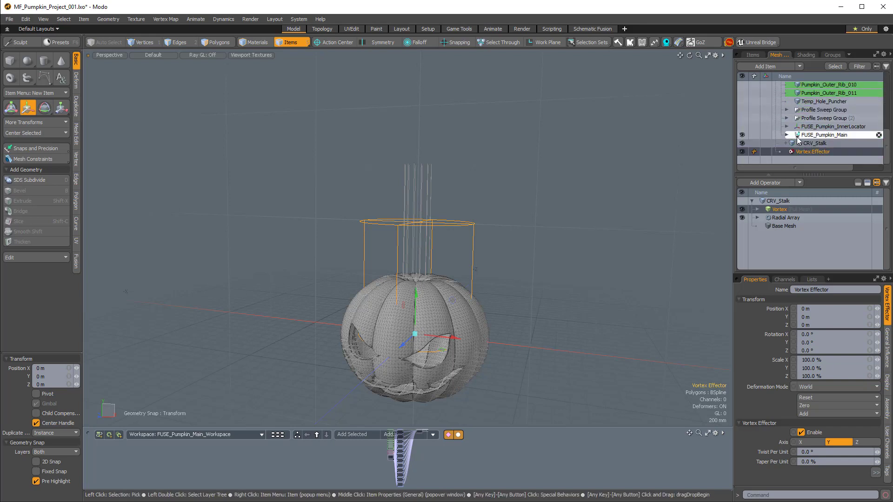
click(742, 136)
scroll(796, 127, up, 5)
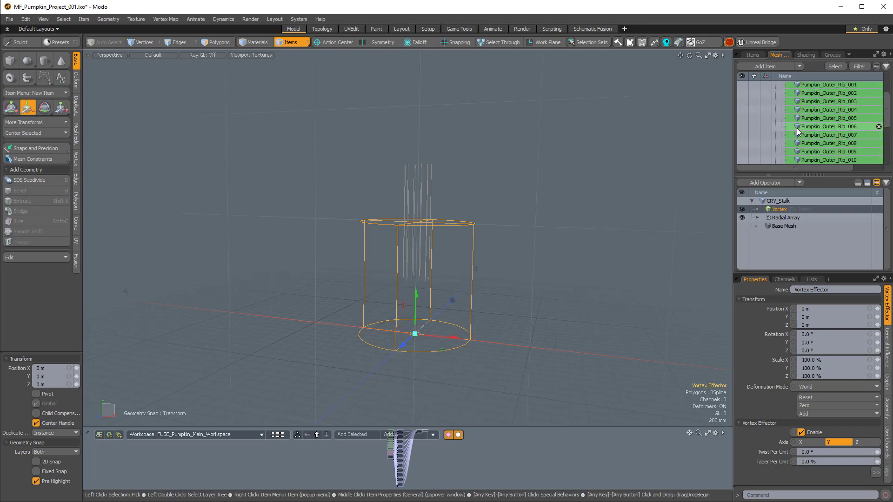
click(780, 110)
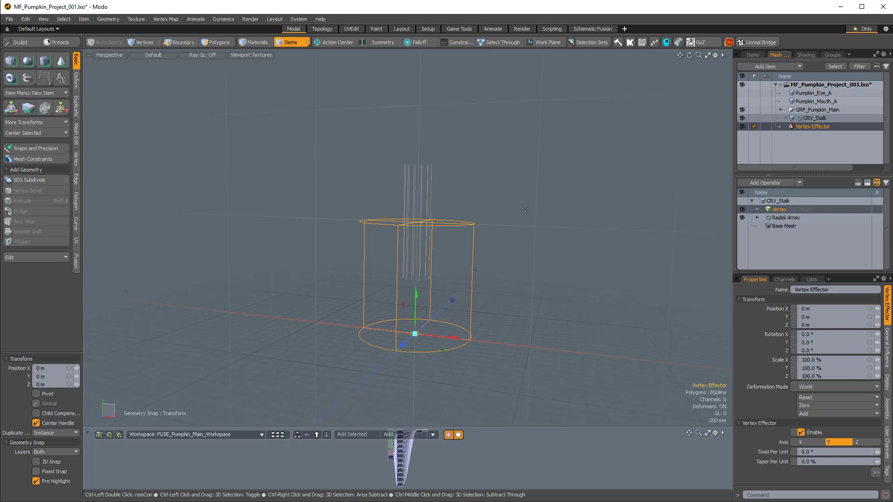
Step: In the Front view, move the Vortex Effector up to about 1.083 m in Y, placing its base just above the stalk curves' lower ends
key(ctrl+space)
click(535, 243)
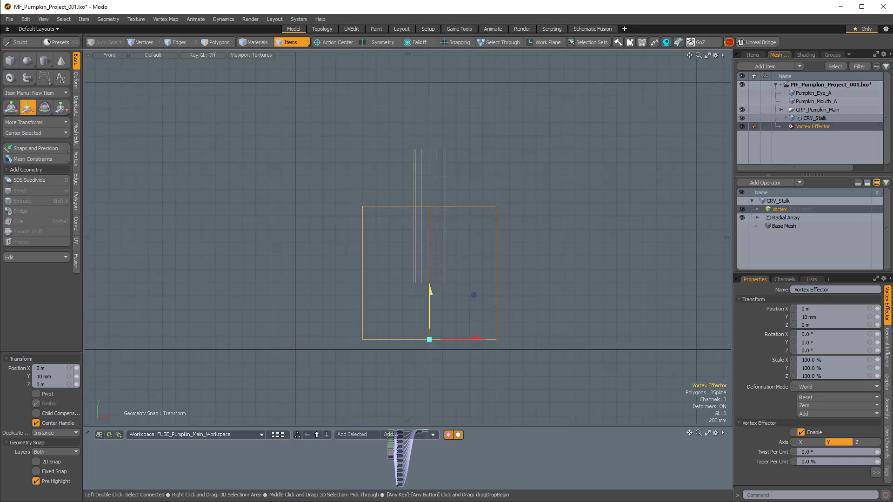
drag(430, 297, 429, 232)
scroll(444, 268, up, 3)
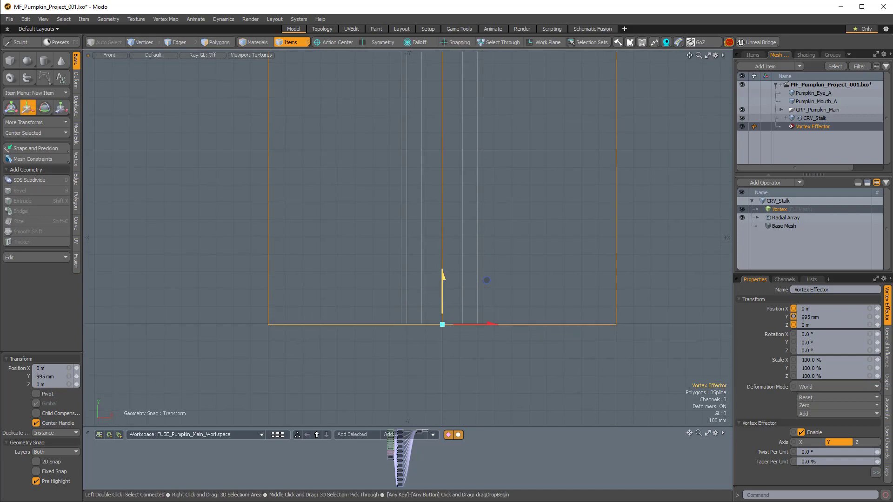
drag(443, 281, 444, 280)
scroll(451, 284, up, 4)
scroll(448, 352, down, 2)
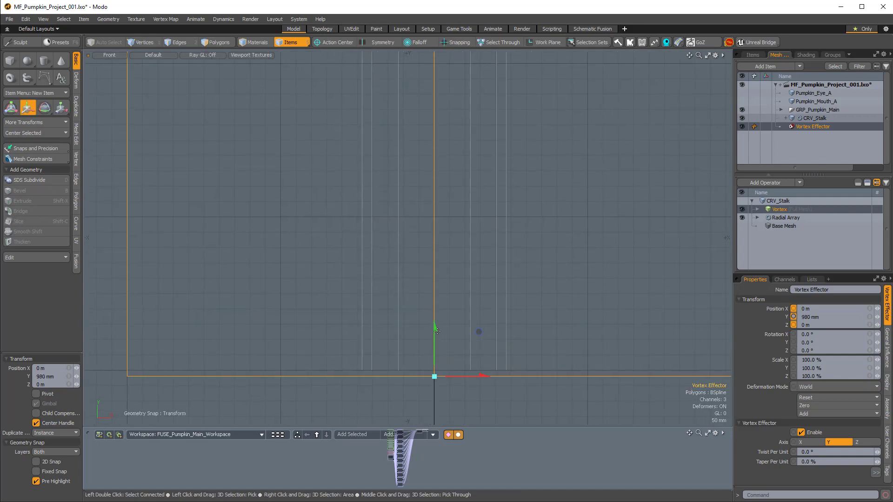
drag(435, 330, 436, 307)
ctrl+alt+drag(490, 287, 427, 282)
alt+shift+drag(427, 281, 405, 317)
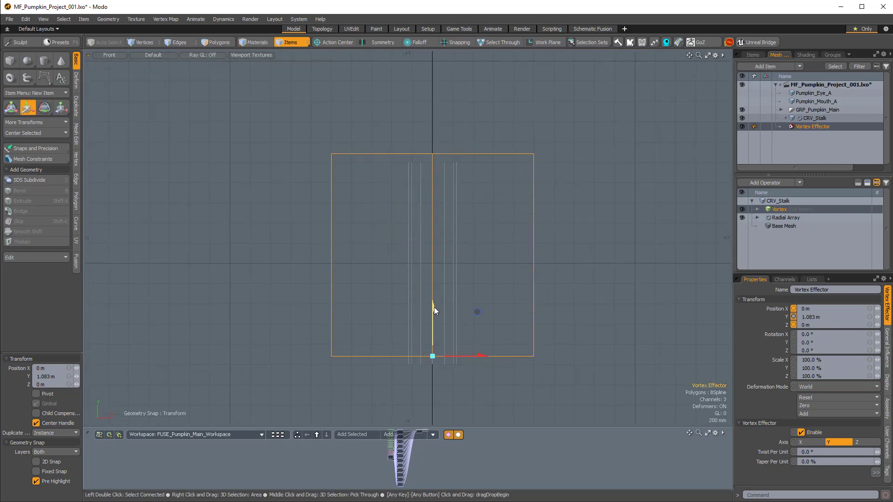
Step: Scale the Vortex Effector to about 98% in Y and, in the Perspective view, to about 29.5% in X and Z around the stalk curves
key(r)
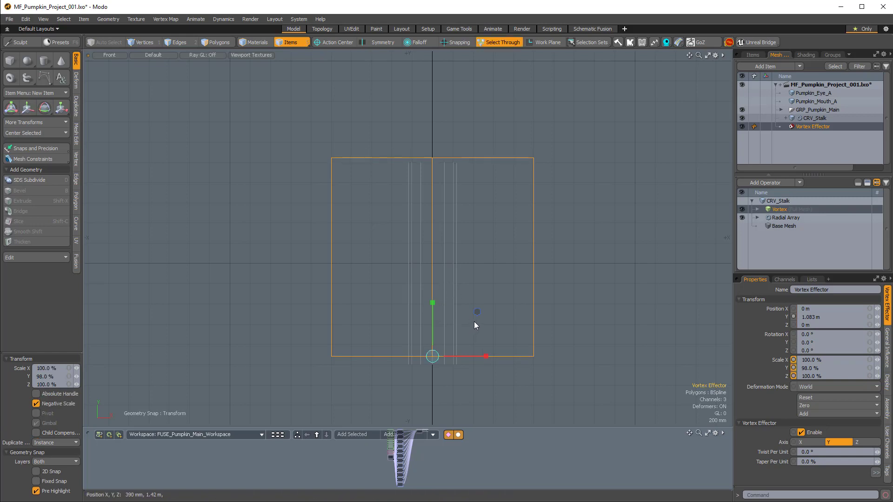
key(ctrl+space)
click(532, 262)
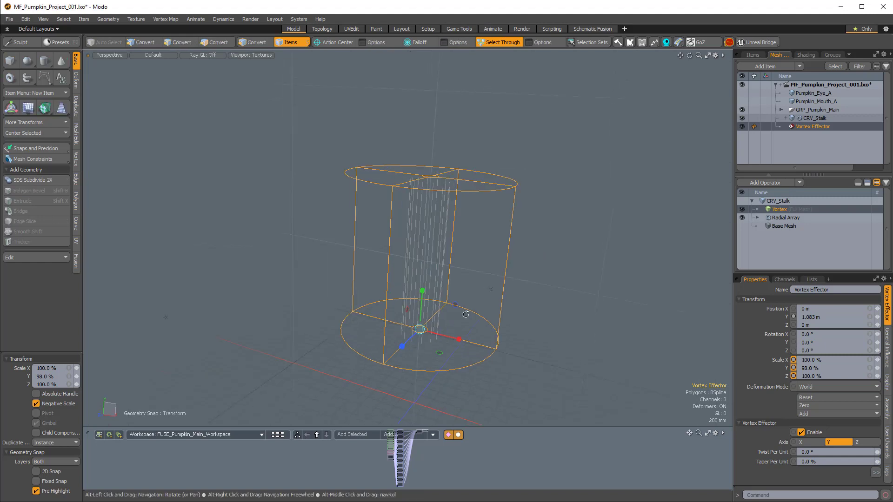
drag(436, 354, 436, 353)
alt+drag(439, 222, 458, 205)
ctrl+alt+drag(458, 204, 444, 401)
ctrl+alt+drag(445, 401, 428, 284)
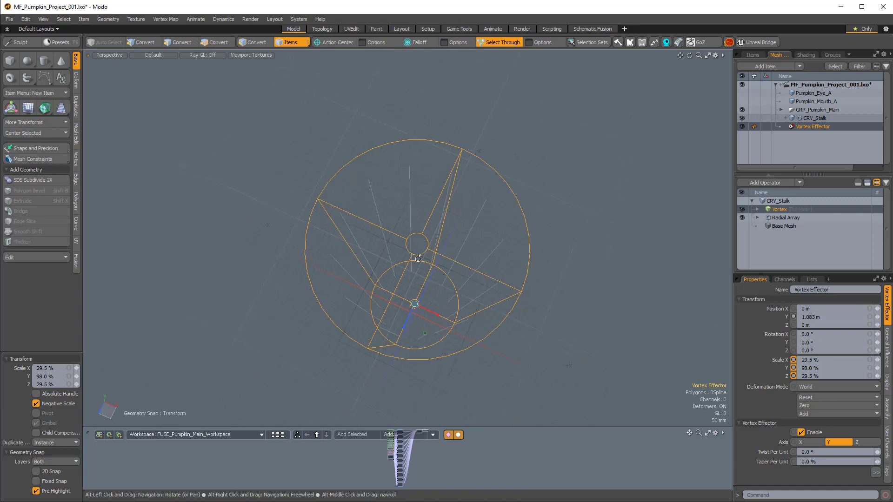
Step: Scale the Vortex Effector to 26% in X and Z so it fits tightly around the stalk curves
drag(425, 332, 424, 332)
alt+drag(495, 324, 551, 200)
key(space)
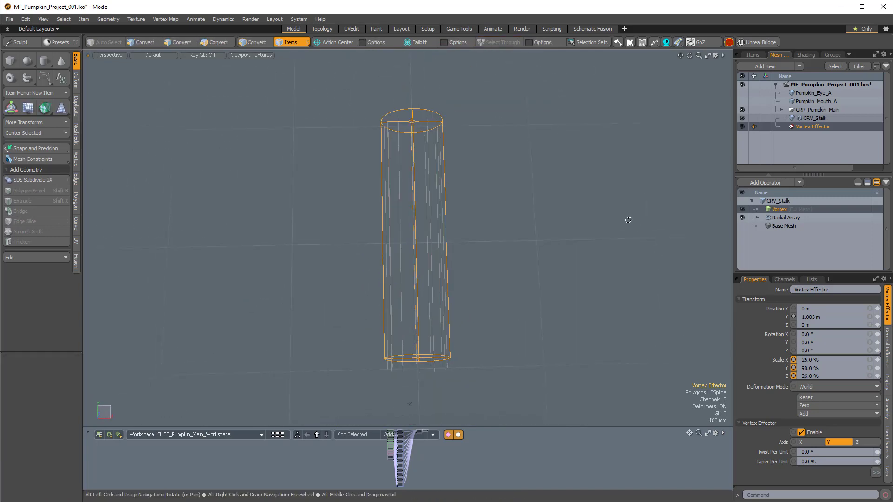
Step: Select the Vortex Effector inside the Vortex operator and set its Taper Per Unit to 26%
click(757, 209)
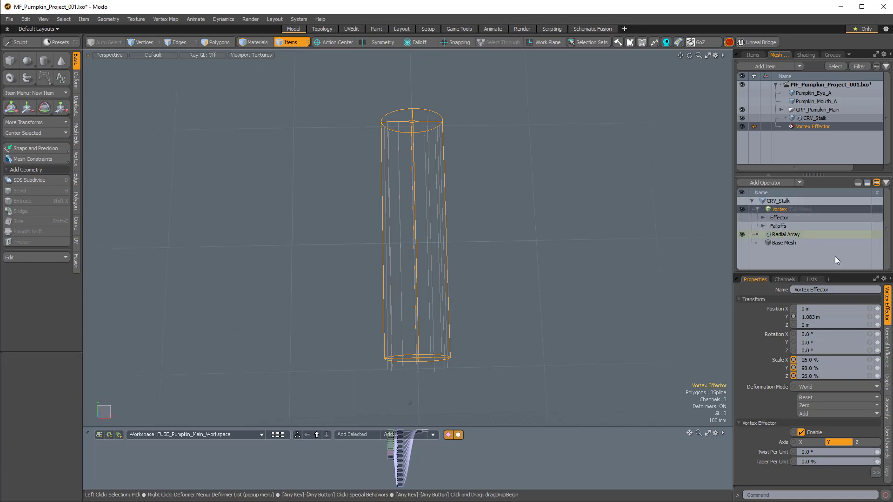
click(763, 218)
click(796, 227)
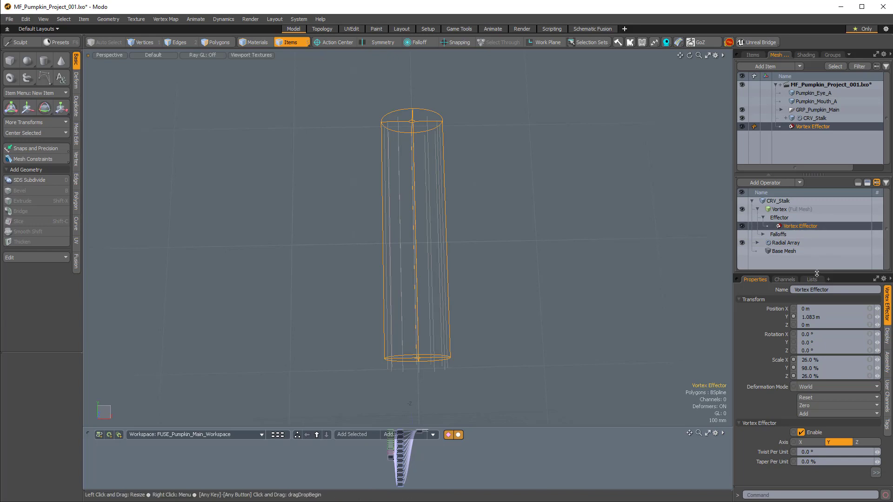
drag(816, 273, 813, 162)
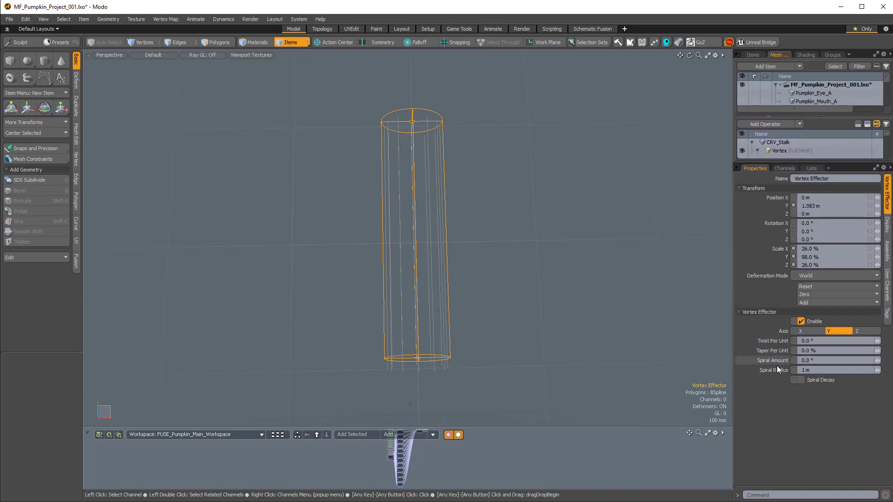
click(777, 352)
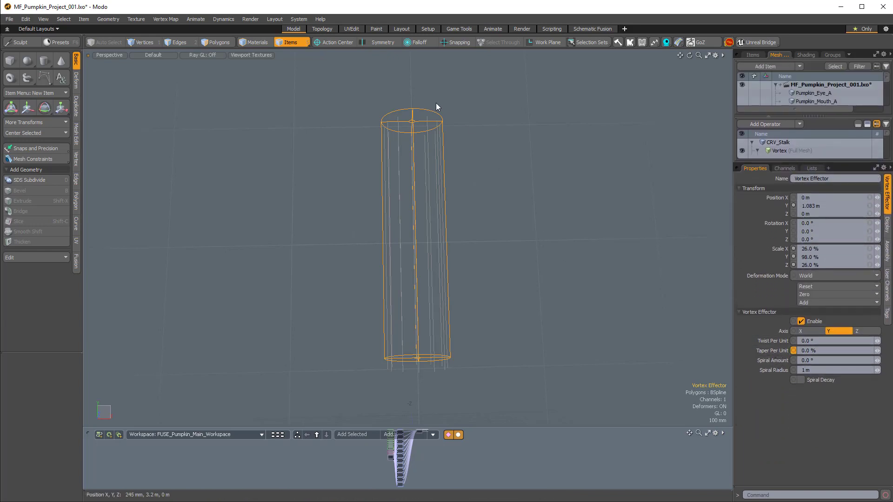
key(c)
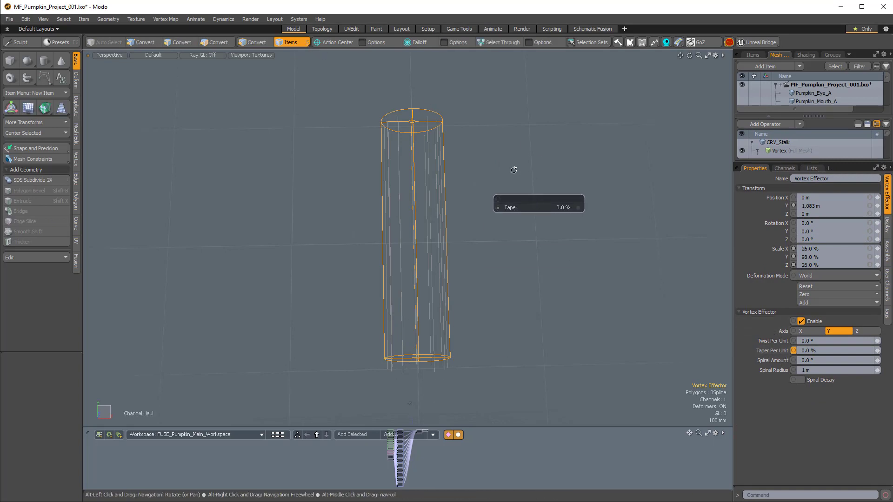
alt+drag(514, 170, 556, 211)
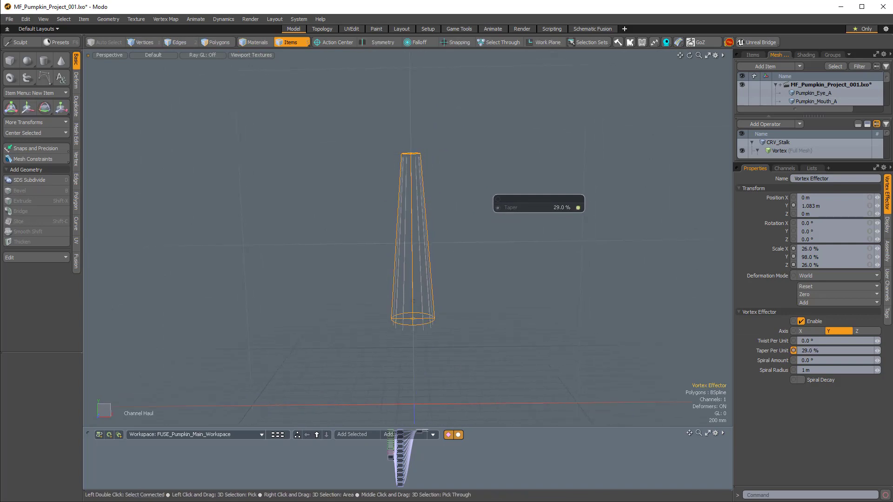
ctrl+alt+drag(430, 185, 466, 166)
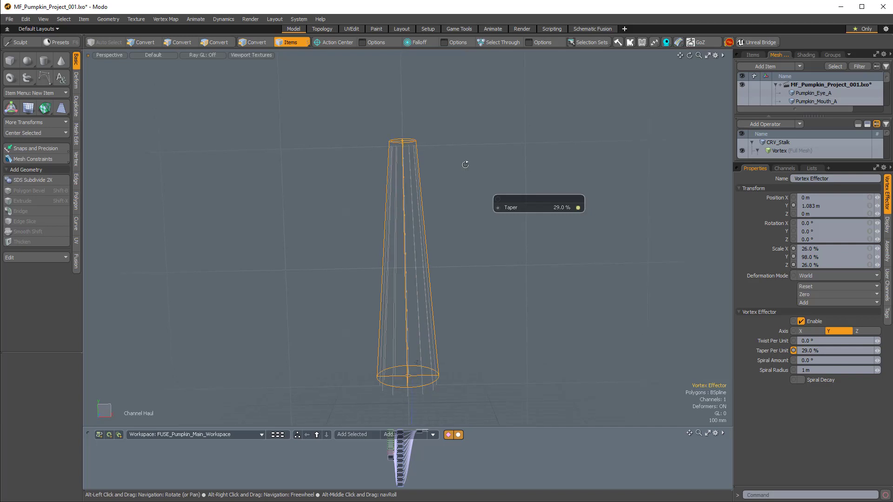
click(559, 206)
text(26)
key(Return)
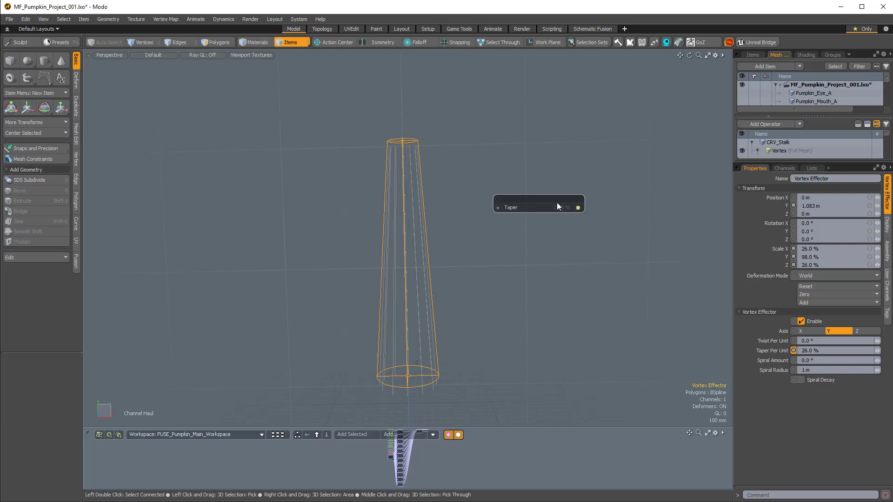
Step: Set the Vortex Effector's Twist Per Unit to 118° to twist the stalk curves
alt+drag(430, 182, 437, 254)
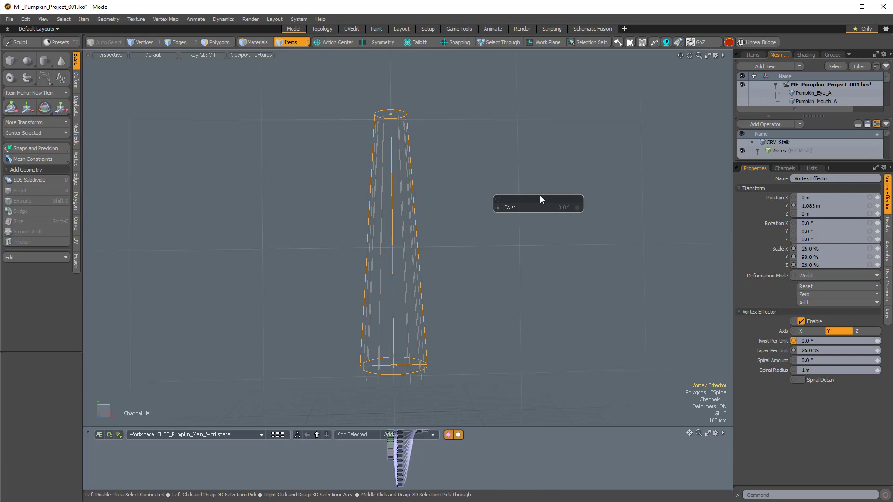
mouse_move(539, 197)
mouse_down()
mouse_move(555, 177)
mouse_move(539, 188)
mouse_move(558, 188)
mouse_move(531, 198)
mouse_up()
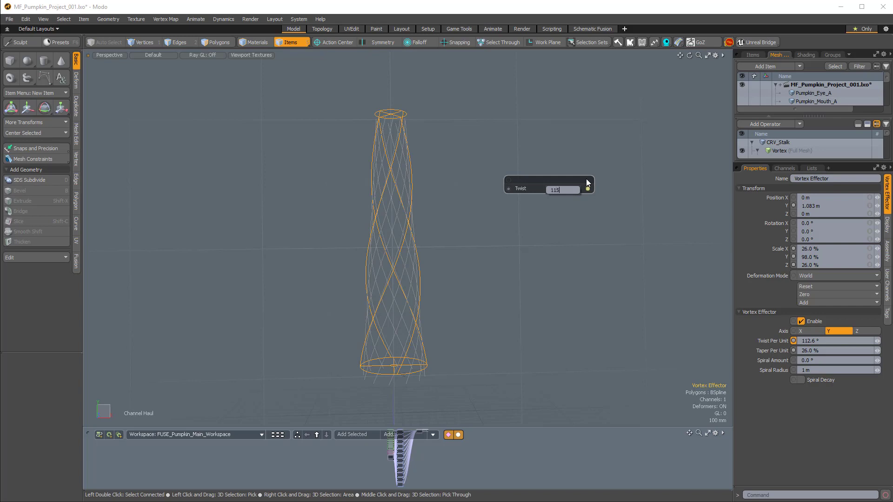
key(Return)
alt+drag(436, 162, 511, 225)
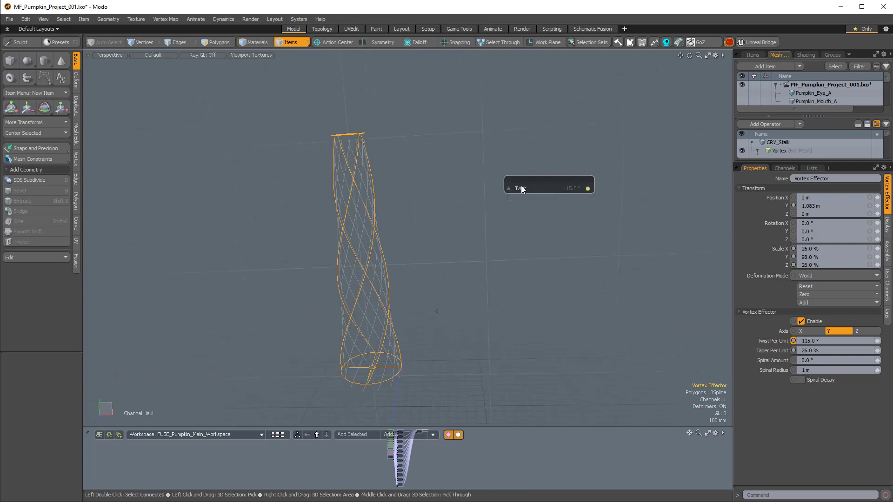
drag(521, 186, 521, 186)
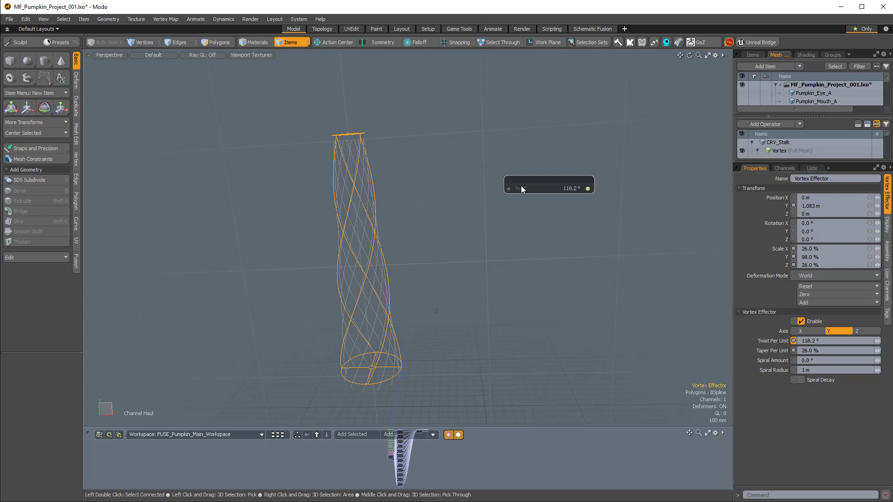
double_click(568, 190)
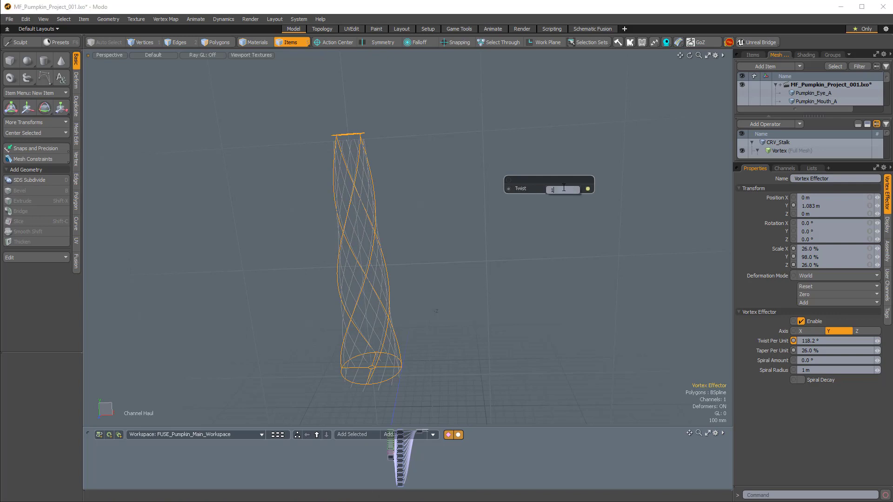
text(118)
key(Return)
alt+shift+drag(439, 190, 461, 187)
Step: Collapse the Vortex operator and add a Bend Effector above it in the CRV_Stalk operator stack
drag(770, 161, 780, 265)
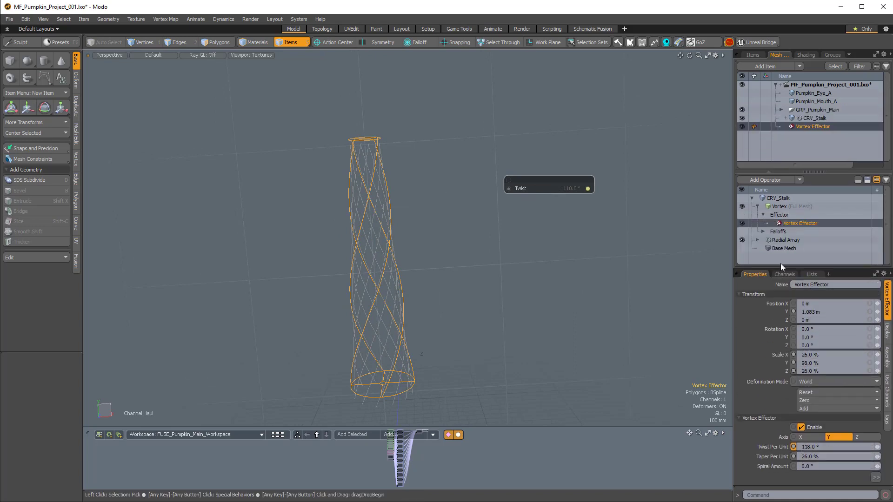
click(762, 214)
click(757, 206)
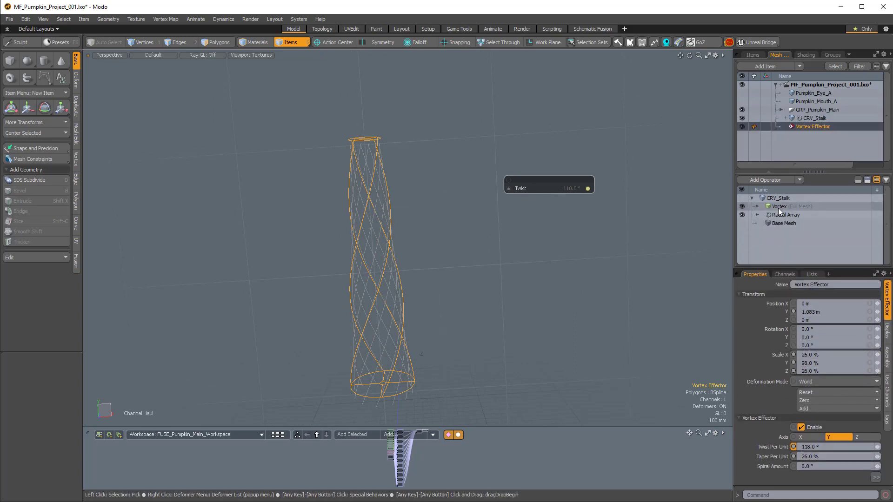
click(777, 207)
click(771, 179)
text(bend)
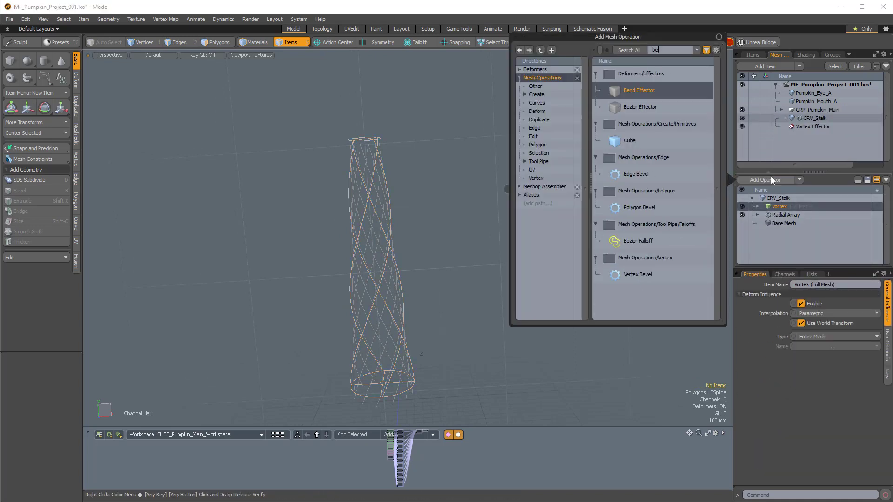
double_click(647, 97)
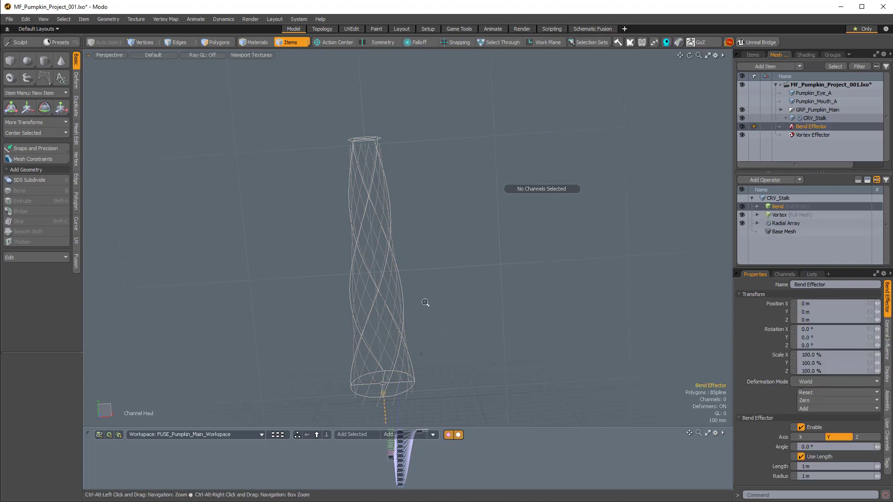
Step: Move the Bend Effector up to about 1.077 m in Y, placing its start at the base of the stalk curves
ctrl+alt+drag(425, 303, 411, 272)
alt+shift+drag(411, 272, 399, 158)
key(w)
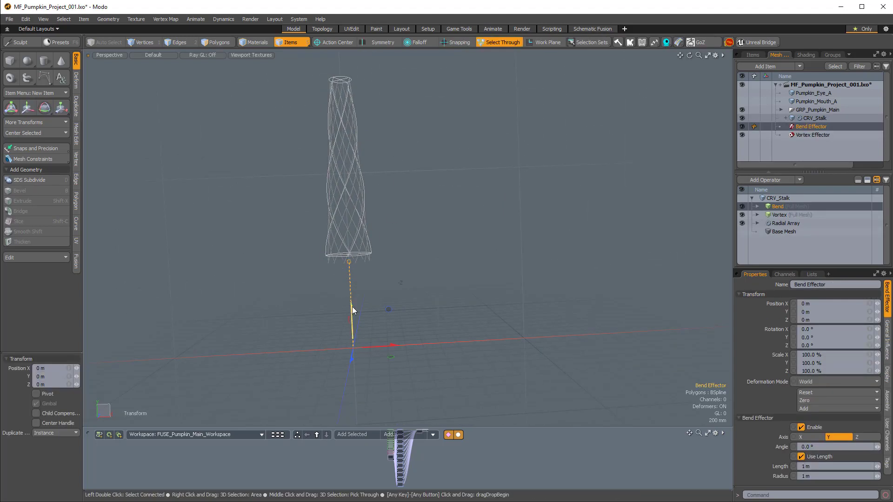
ctrl+alt+drag(346, 216, 444, 229)
alt+drag(444, 228, 391, 197)
drag(375, 226, 440, 235)
alt+drag(440, 235, 522, 247)
Step: Set the Bend Effector's Length to about 1.09 m and its Angle to about -47.3°
drag(785, 268, 785, 202)
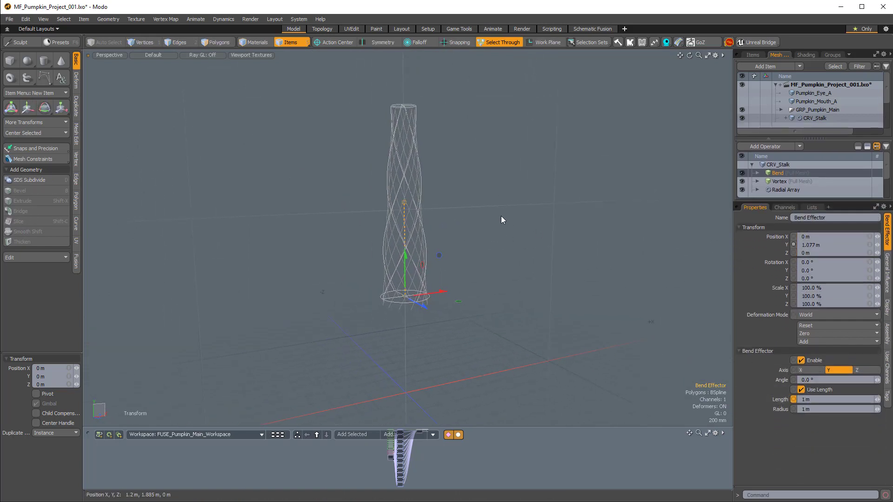
key(c)
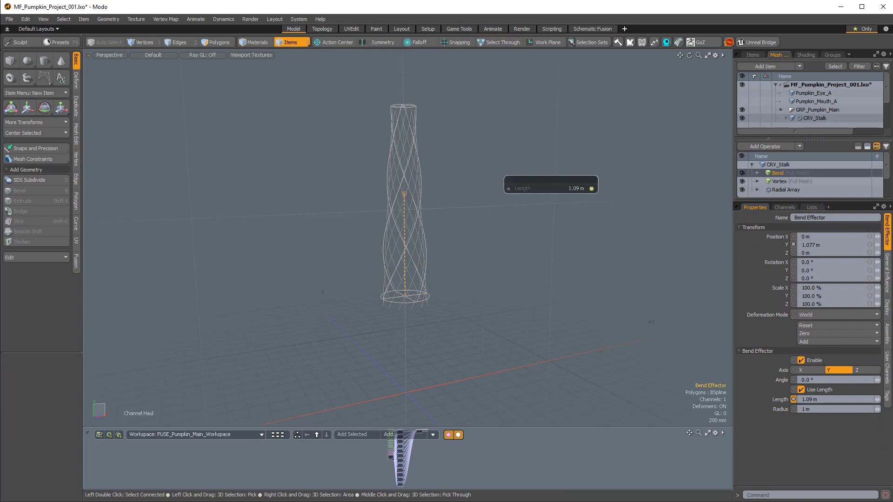
alt+drag(483, 247, 536, 265)
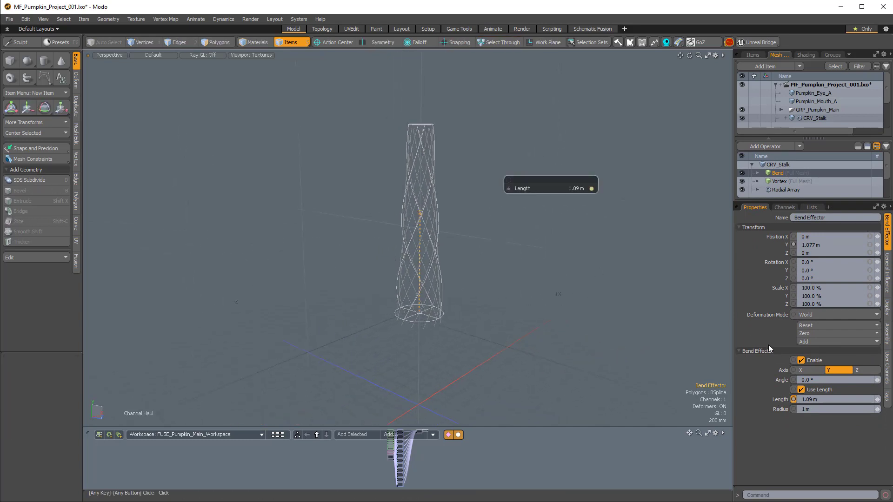
click(779, 378)
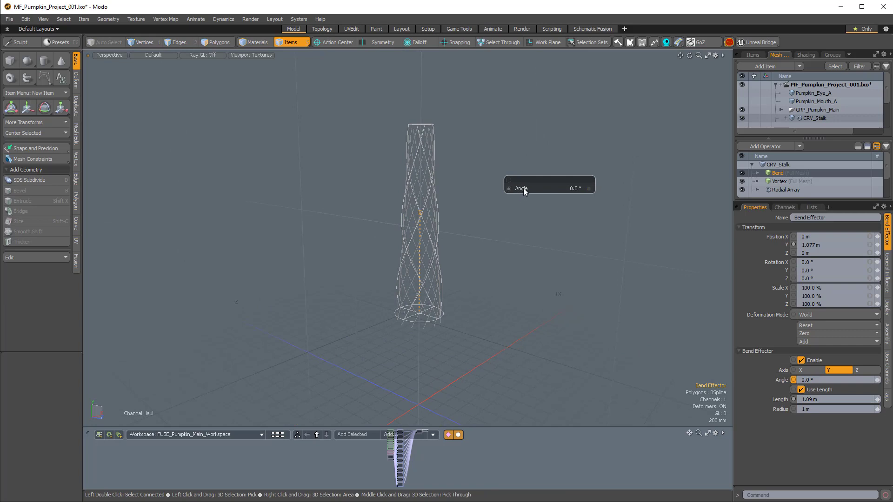
drag(524, 192, 504, 203)
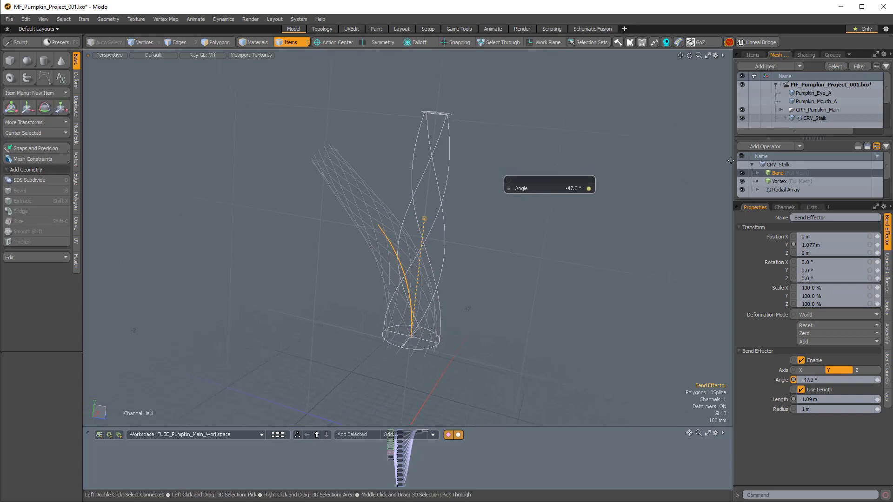
Step: Add a second Bend Effector to the CRV_Stalk operator stack above the existing Bend operator
click(773, 146)
text(bend)
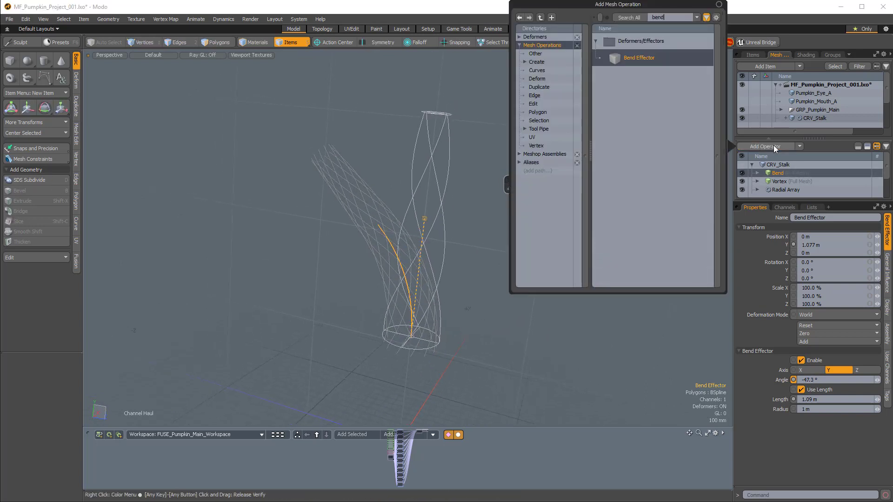
Step: Add a second Bend Effector to CRV_Stalk and raise the effector to about 2.155 m in Y
double_click(638, 57)
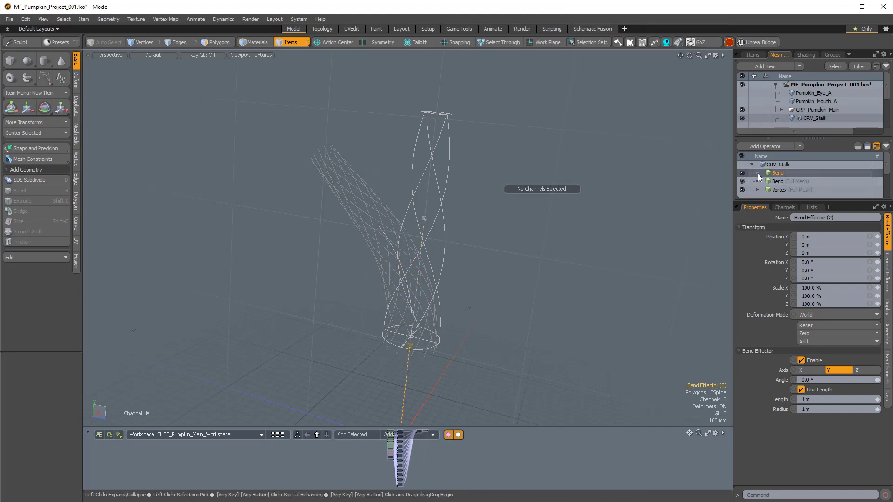
click(757, 173)
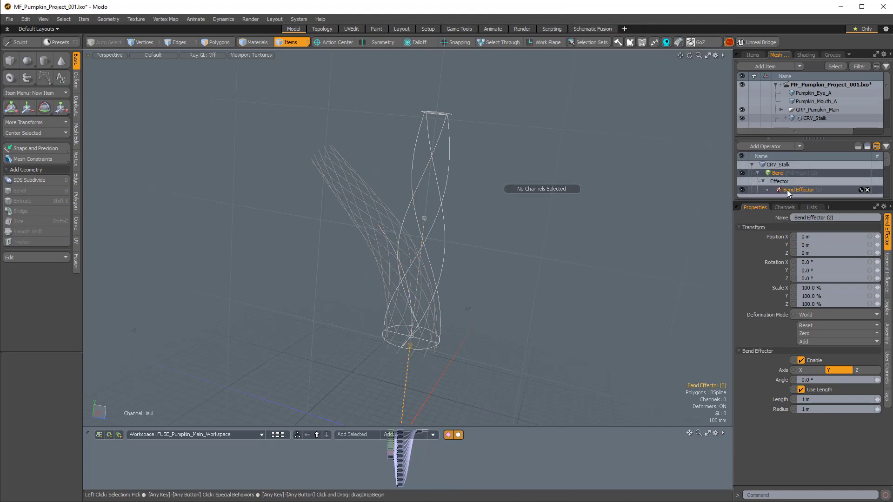
click(788, 191)
alt+drag(576, 260, 512, 272)
alt+shift+drag(512, 272, 538, 264)
key(w)
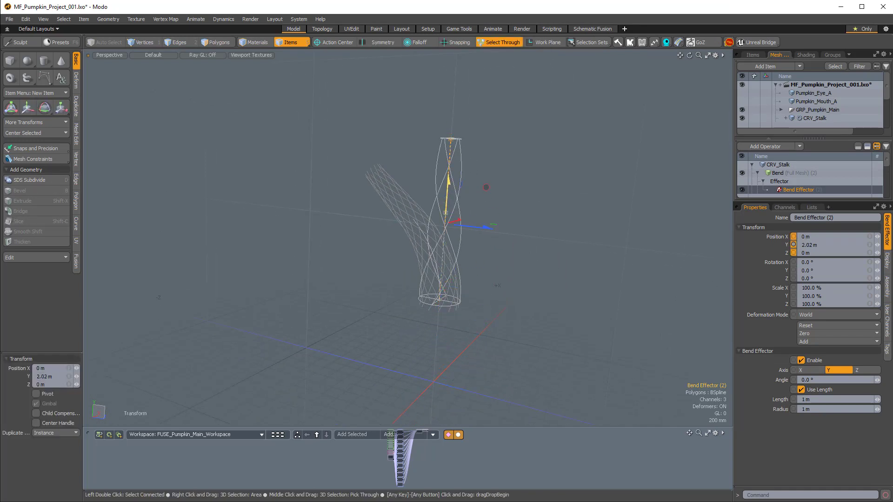
drag(448, 198, 442, 220)
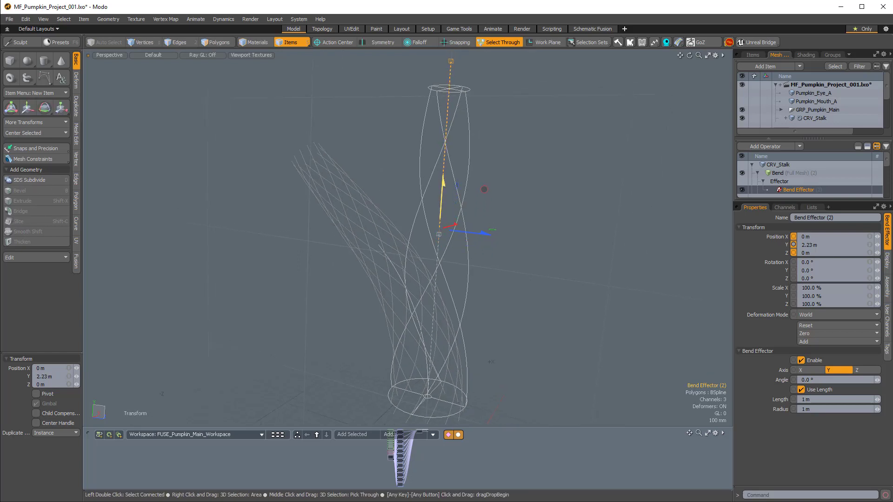
ctrl+alt+drag(499, 222, 494, 249)
Step: Set the second bend effector's angle to about -54°
click(775, 381)
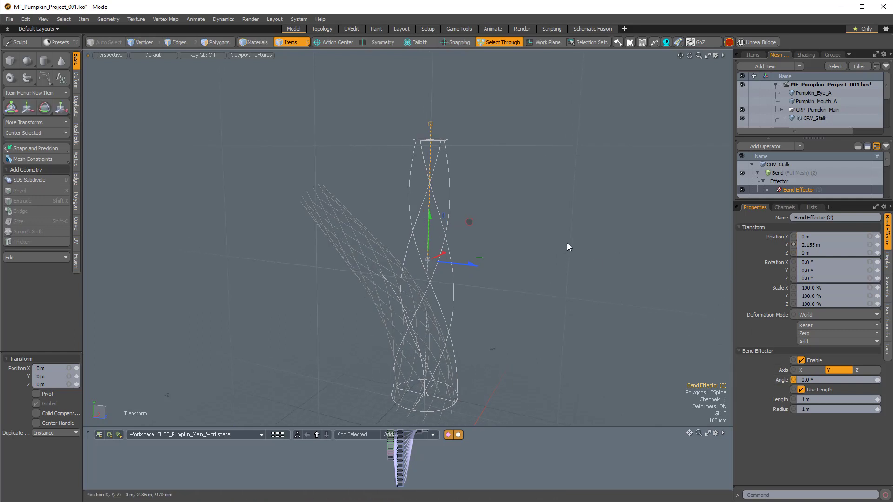
key(c)
drag(528, 190, 502, 190)
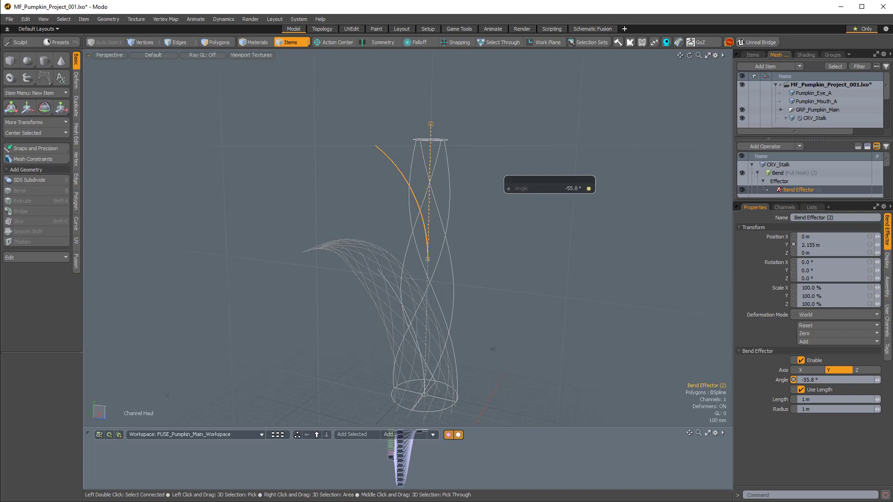
alt+drag(493, 251, 484, 251)
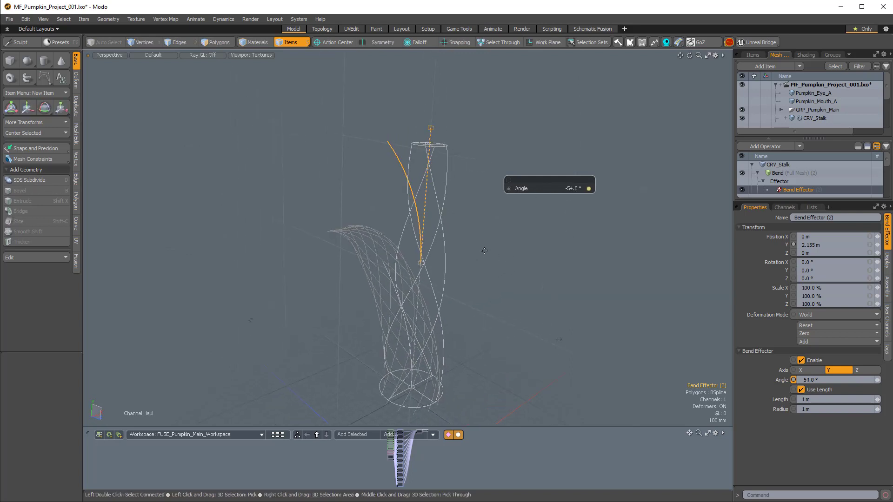
Step: Rotate the second bend effector about 61.2° around Z
key(e)
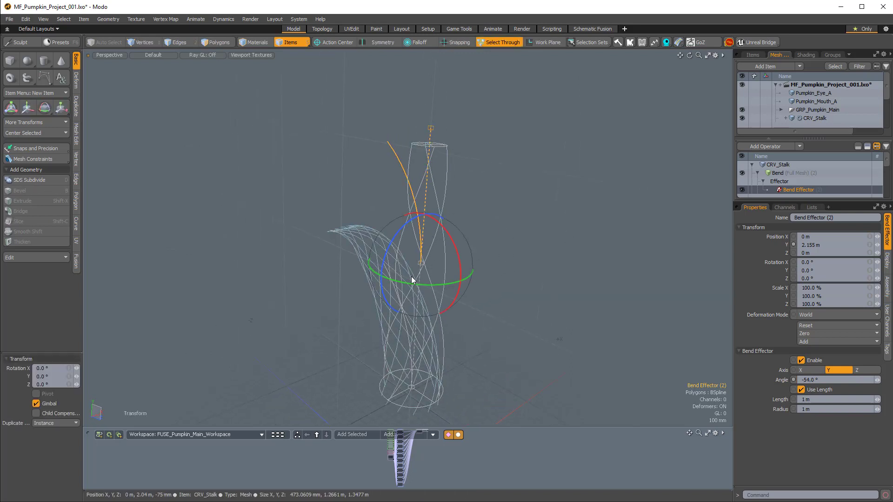
drag(406, 231, 400, 228)
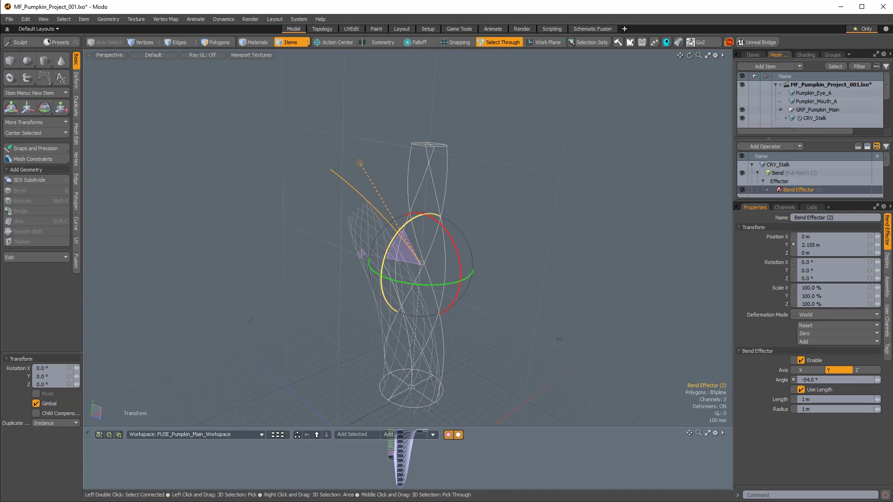
drag(361, 253, 325, 266)
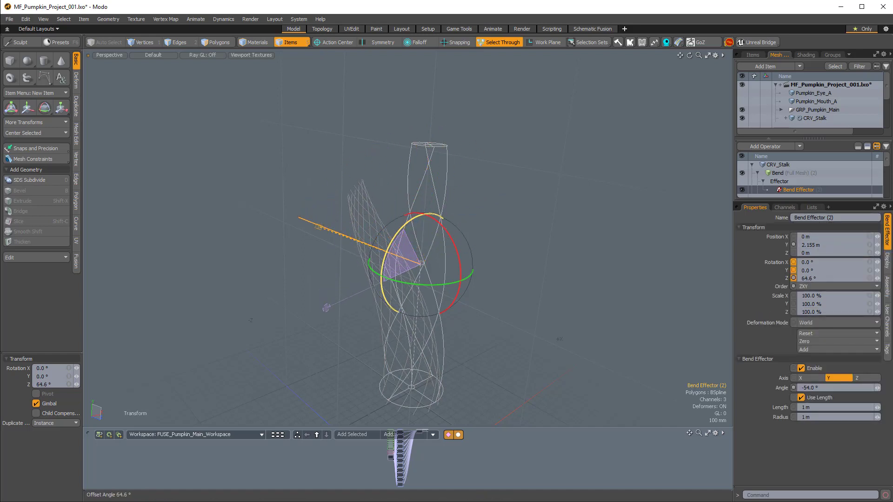
drag(325, 307, 325, 301)
alt+drag(342, 370, 357, 412)
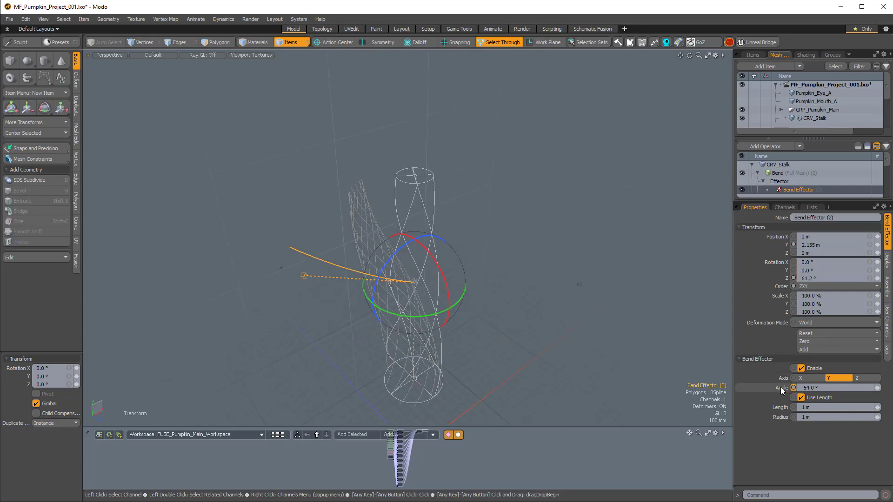
Step: Try a 75.6° bend angle on the second effector, with rotations of about 91.2° in Z and -195° in Y
drag(754, 385, 596, 208)
alt+drag(482, 234, 449, 176)
key(e)
alt+drag(390, 287, 350, 250)
key(ctrl+z)
alt+drag(351, 328, 448, 335)
mouse_move(444, 265)
mouse_down()
mouse_move(401, 255)
mouse_move(461, 270)
mouse_up()
key(ctrl+z)
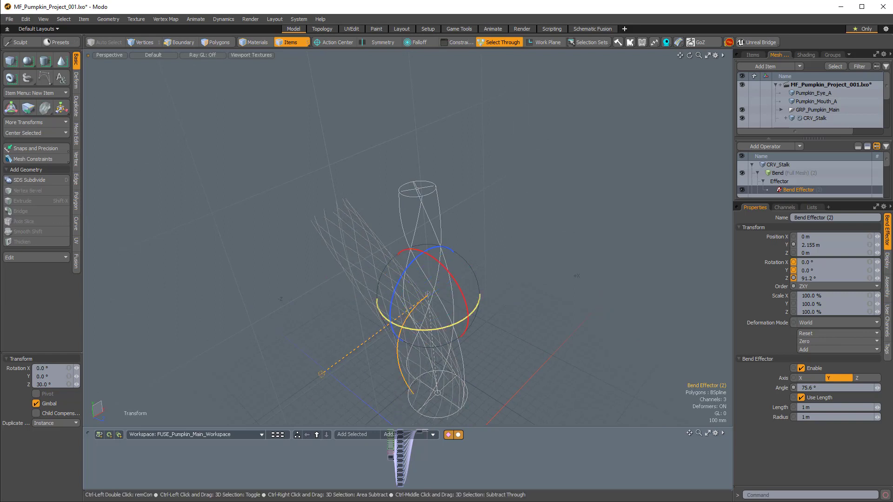
drag(448, 328, 528, 253)
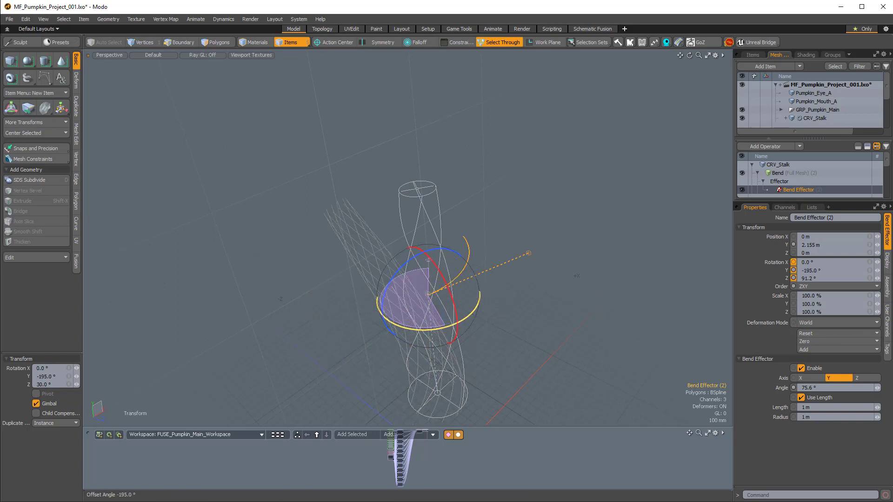
drag(432, 260, 274, 305)
alt+drag(263, 337, 382, 280)
Step: Undo the second bend effector's angle and rotation changes
key(ctrl+z)
key(ctrl+z)
key(ctrl+z)
key(ctrl+z)
key(ctrl+z)
key(ctrl+z)
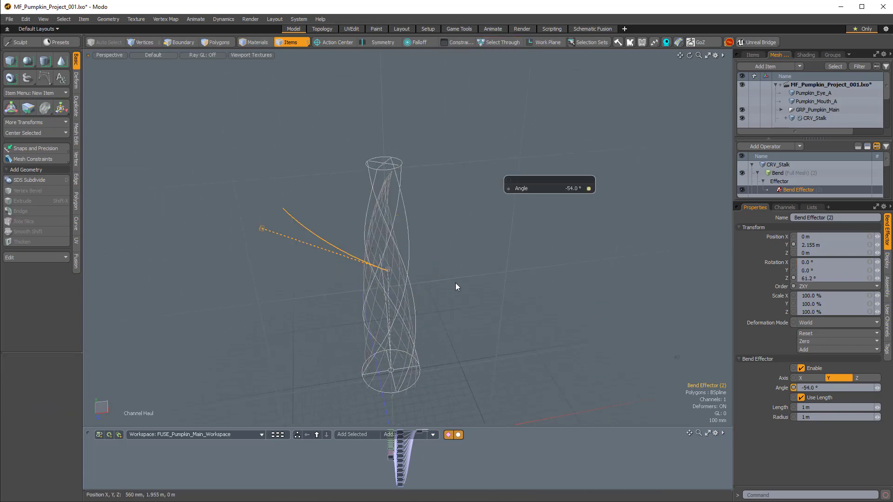
key(ctrl+z)
key(ctrl+z)
key(ctrl+z)
Step: Reposition the second bend effector at about 2.18 m in Y and rotate it 90° around Y
alt+drag(413, 287, 540, 236)
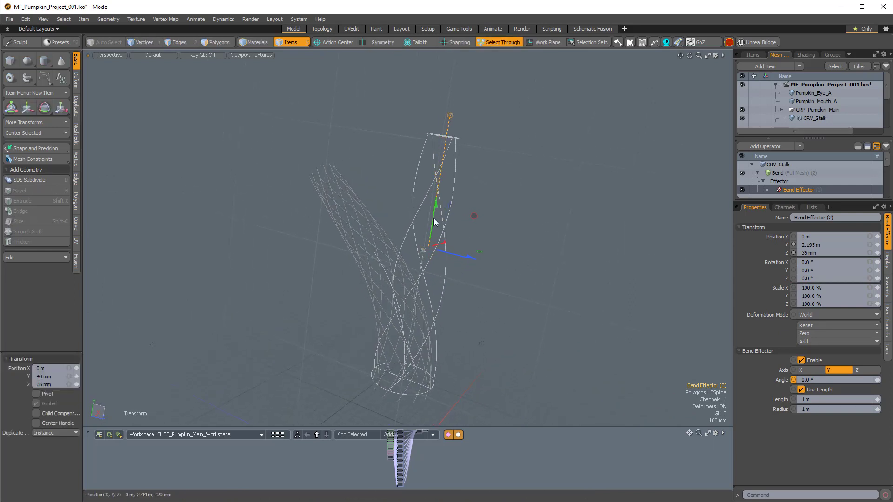
drag(432, 211, 449, 253)
key(e)
ctrl+drag(398, 274, 523, 266)
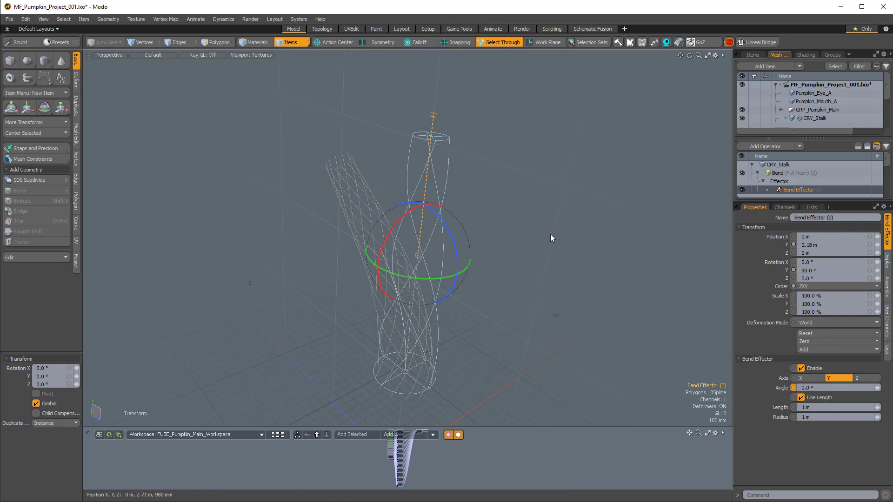
Step: Set the second effector's bend angle to about -99.6° and rotate the effector -90° around Z
key(c)
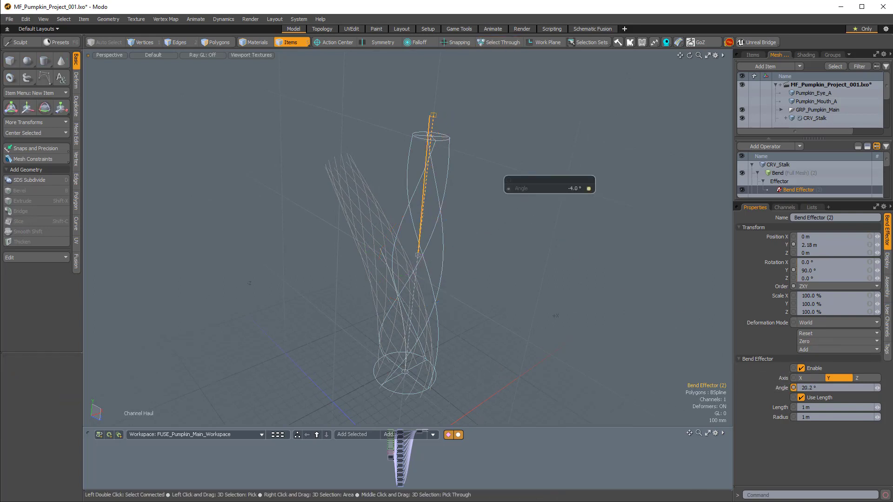
drag(557, 280, 553, 279)
alt+drag(554, 279, 576, 241)
alt+drag(576, 241, 535, 234)
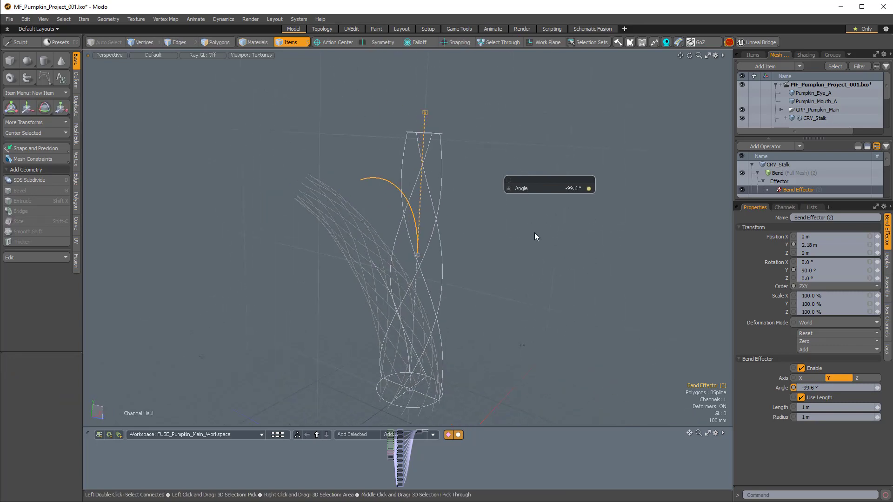
key(e)
ctrl+drag(454, 225, 391, 210)
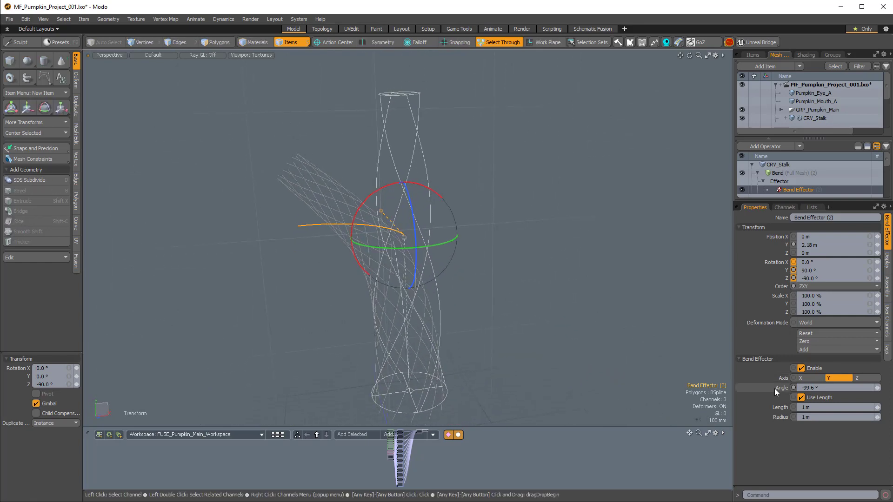
Step: Increase the second effector's bend angle to about -171.8°
click(778, 389)
key(c)
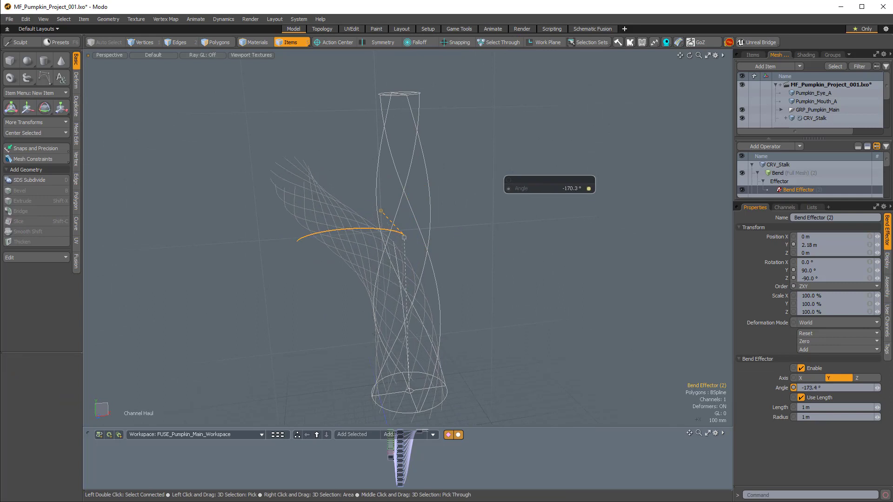
alt+drag(419, 246, 417, 276)
alt+drag(304, 263, 442, 192)
Step: Tilt the second bend effector to about 8° in X rotation
key(e)
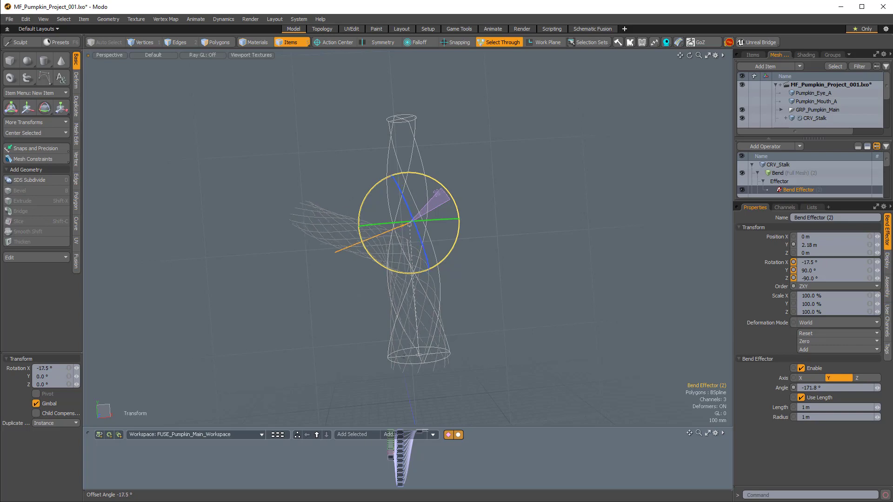
drag(450, 200, 453, 205)
alt+drag(452, 206, 395, 160)
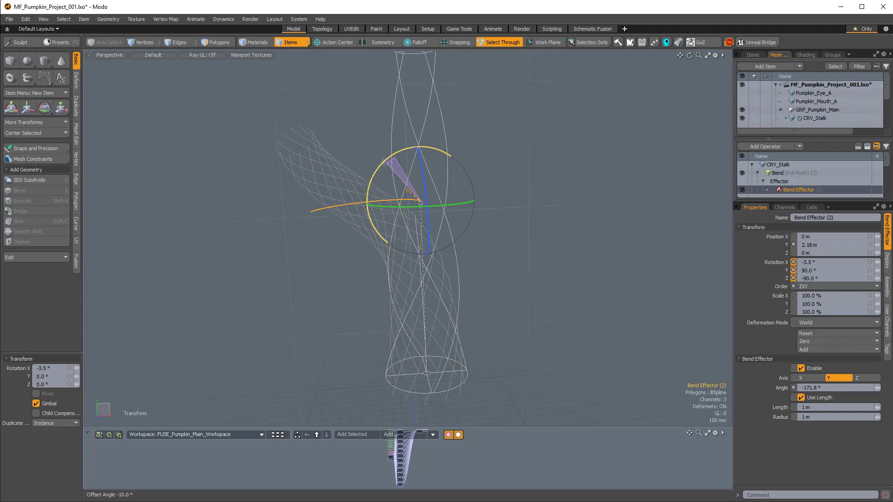
alt+drag(409, 184, 442, 218)
key(ctrl+z)
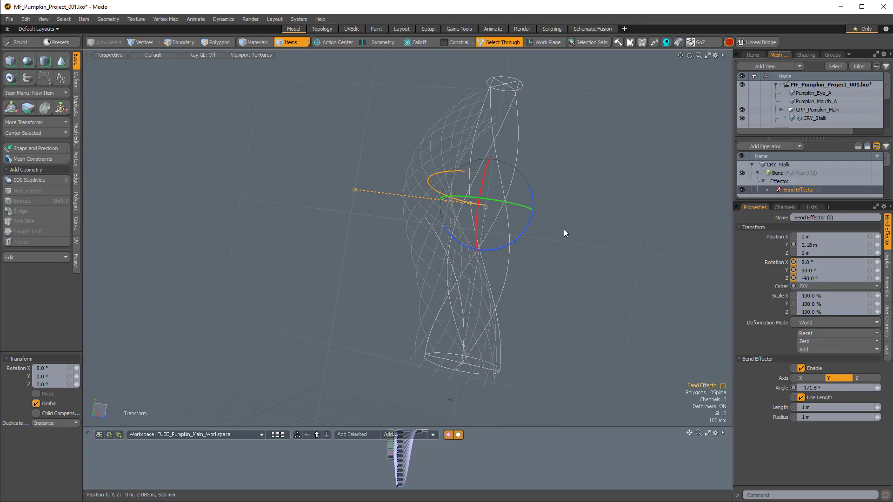
alt+drag(563, 228, 378, 200)
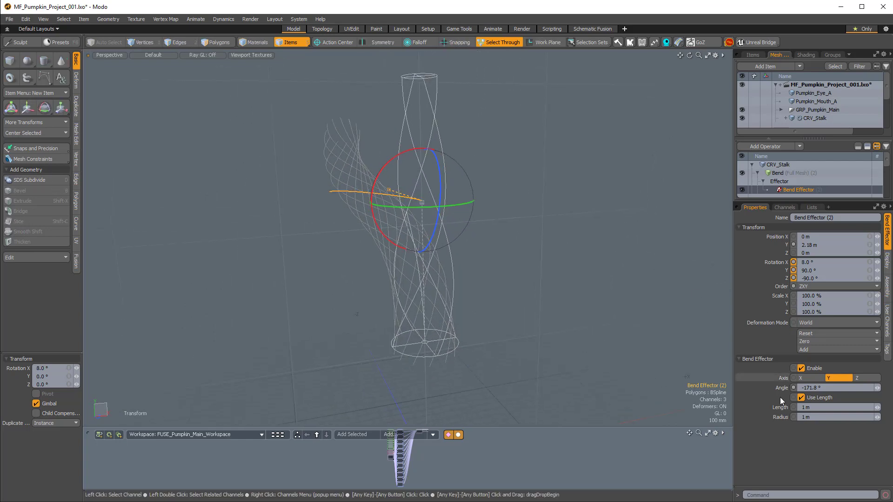
Step: Set the second bend effector's length to about 1.055 m
click(776, 409)
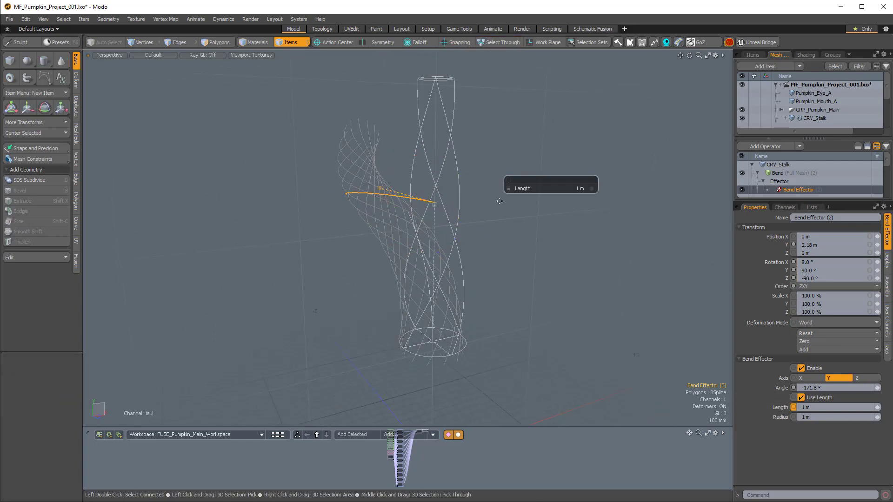
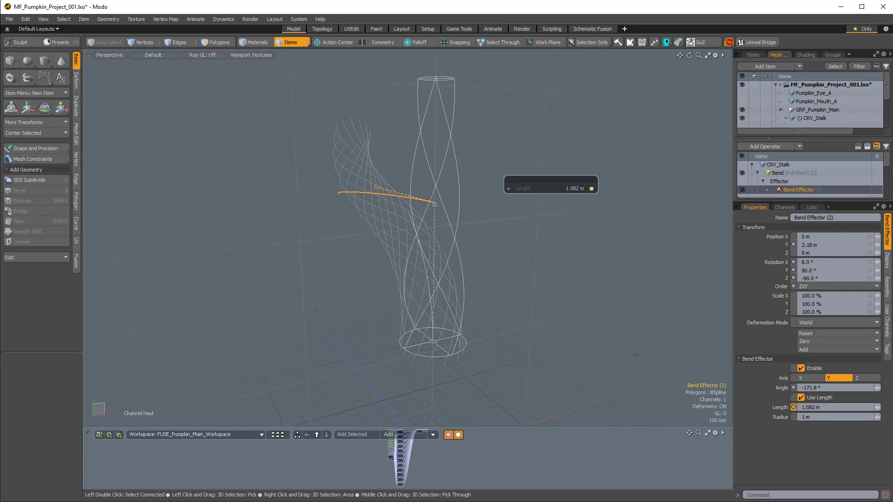
drag(319, 249, 327, 222)
alt+shift+drag(326, 221, 277, 202)
Step: Enlarge the mesh operations list and add a Linear Falloff to the second Bend operation
drag(785, 201, 785, 294)
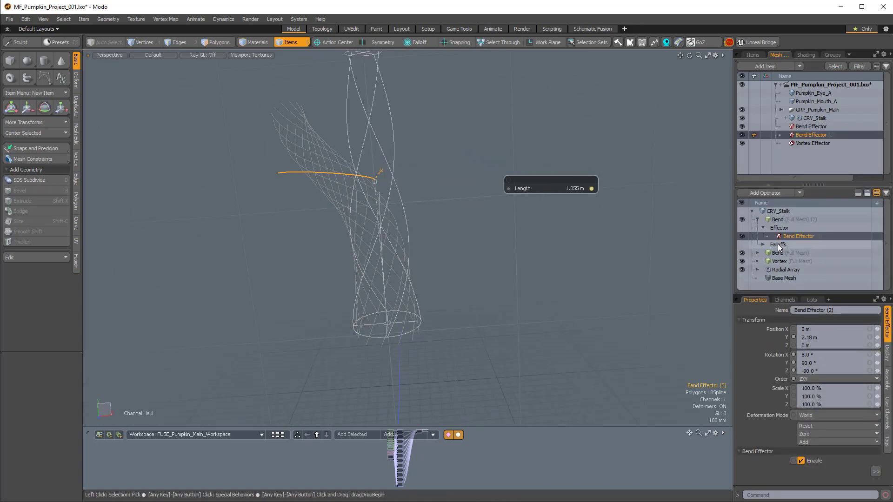
alt+drag(297, 282, 404, 321)
alt+shift+drag(403, 321, 373, 277)
alt+drag(374, 277, 450, 307)
ctrl+alt+drag(450, 308, 441, 301)
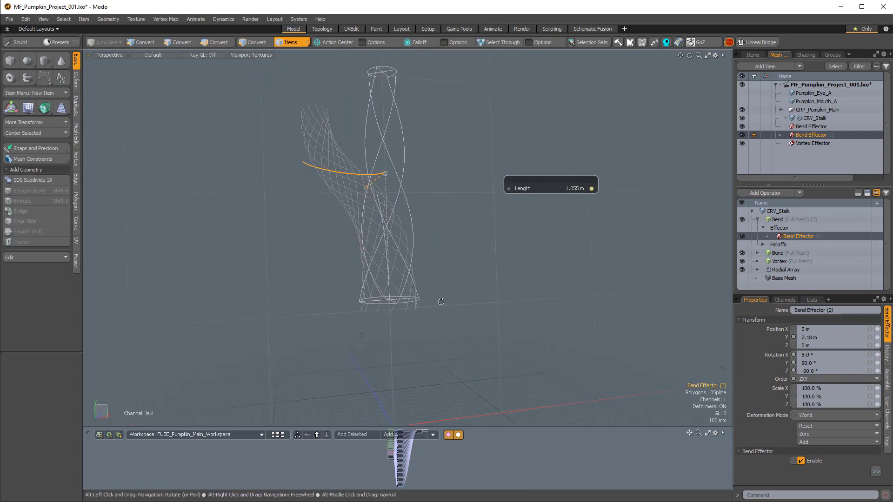
click(763, 242)
click(792, 253)
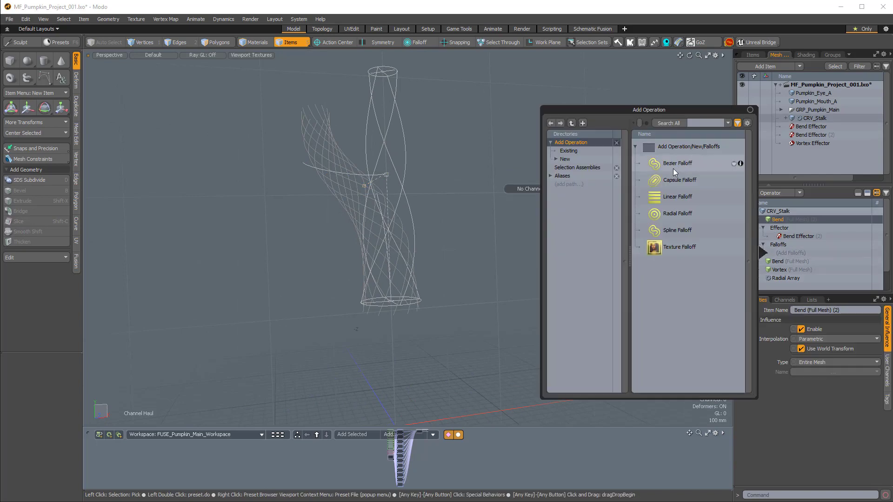
double_click(676, 196)
Step: Raise the linear falloff to about 1.55 m in Y and rotate it 90° around X
ctrl+alt+drag(577, 260, 557, 326)
alt+shift+drag(557, 326, 523, 344)
ctrl+alt+drag(372, 288, 443, 276)
key(w)
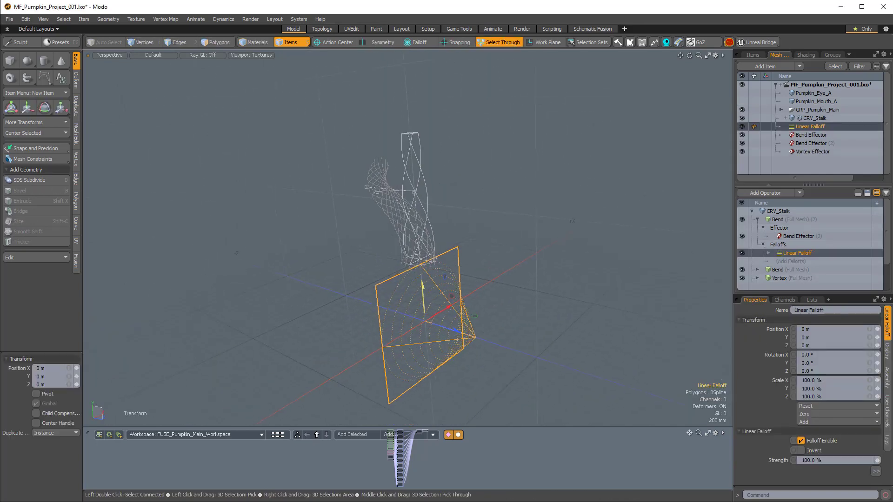
ctrl+alt+drag(416, 208, 468, 263)
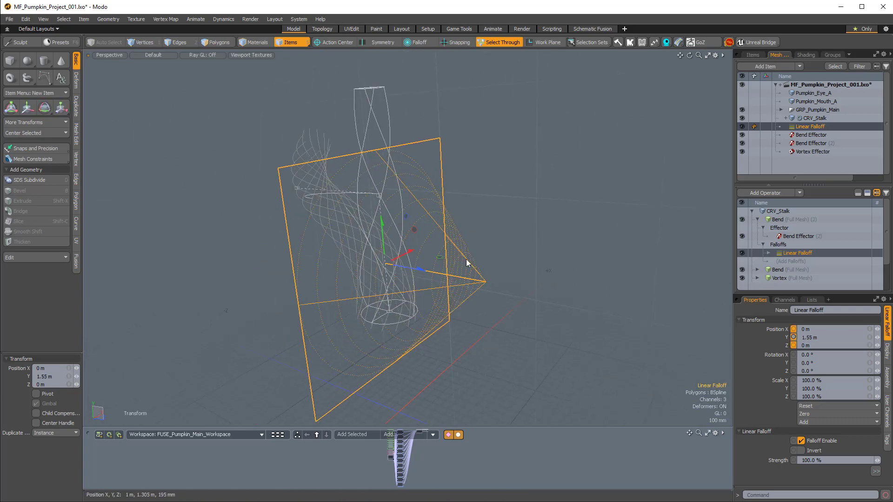
key(e)
drag(403, 225, 515, 247)
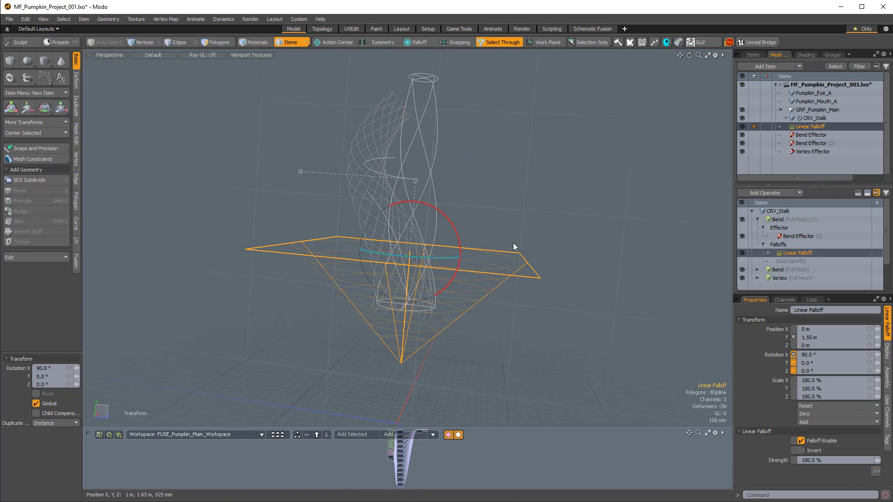
Step: Scale the linear falloff to about 61% in X and Y and 38.5% in Z
key(r)
drag(416, 255, 376, 255)
scroll(410, 288, up, 3)
alt+drag(409, 288, 413, 265)
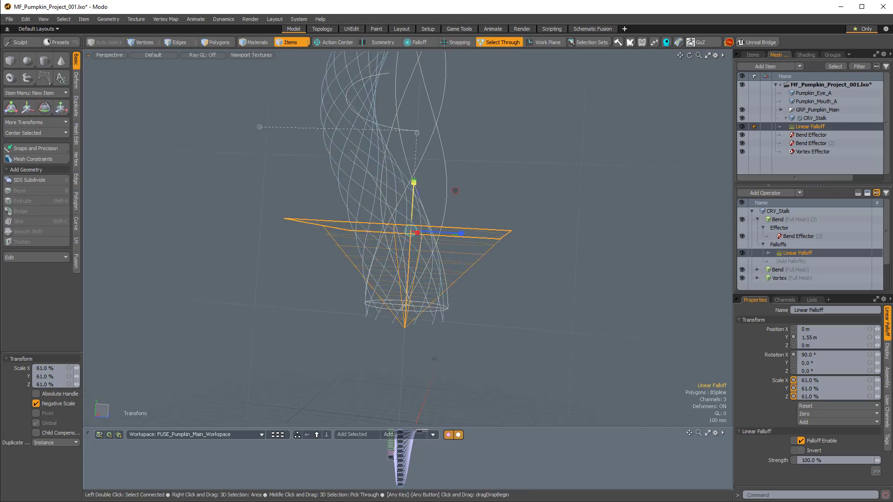
key(ctrl+z)
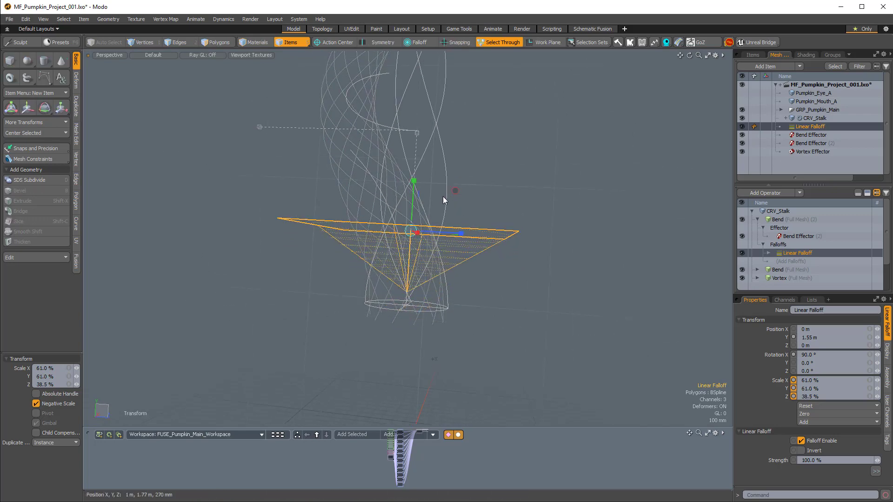
Step: Lower the linear falloff about 170 mm in Y toward the base of the stalk
key(w)
drag(413, 192, 390, 219)
scroll(403, 212, up, 3)
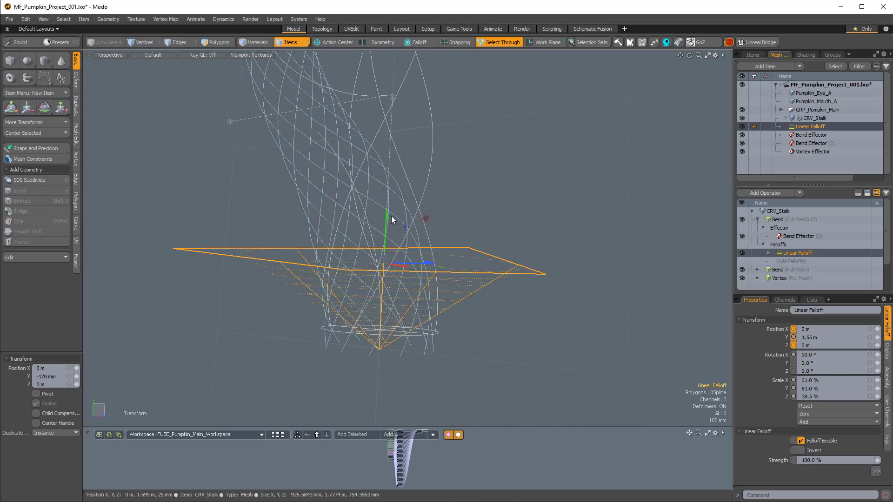
Step: Scale the linear falloff to about 59.5% in Y and 28.1% in Z, and lower it to about 1.245 m in Y
key(r)
drag(430, 263, 432, 264)
alt+drag(525, 191, 435, 215)
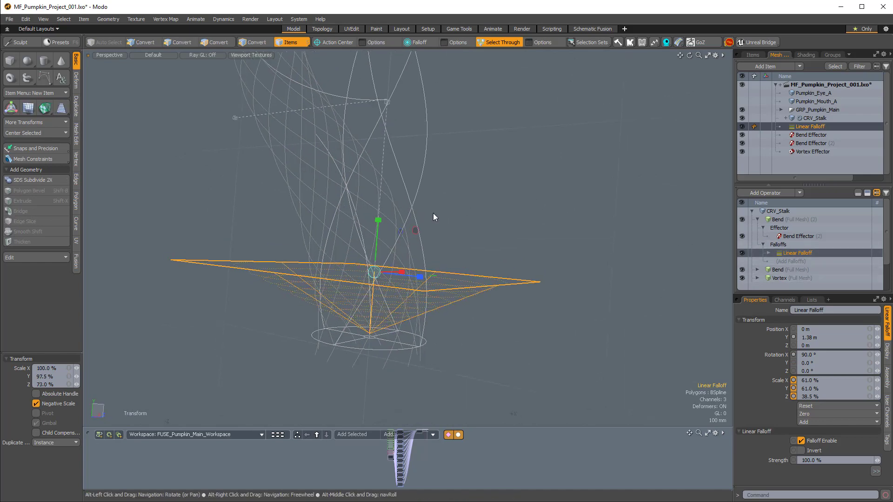
key(w)
drag(379, 221, 444, 190)
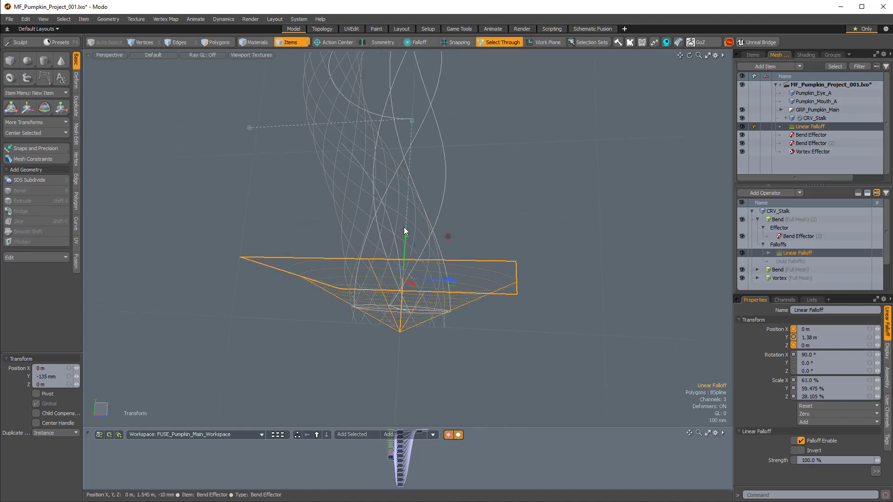
Step: Scale the linear falloff to about 30.6% in Z and raise it to 1.3 m in Y
key(r)
drag(452, 279, 458, 280)
key(w)
drag(406, 243, 406, 231)
alt+drag(495, 239, 381, 310)
Step: Open General_Workspace in the schematic and remove all of its existing nodes without deleting the items
click(317, 318)
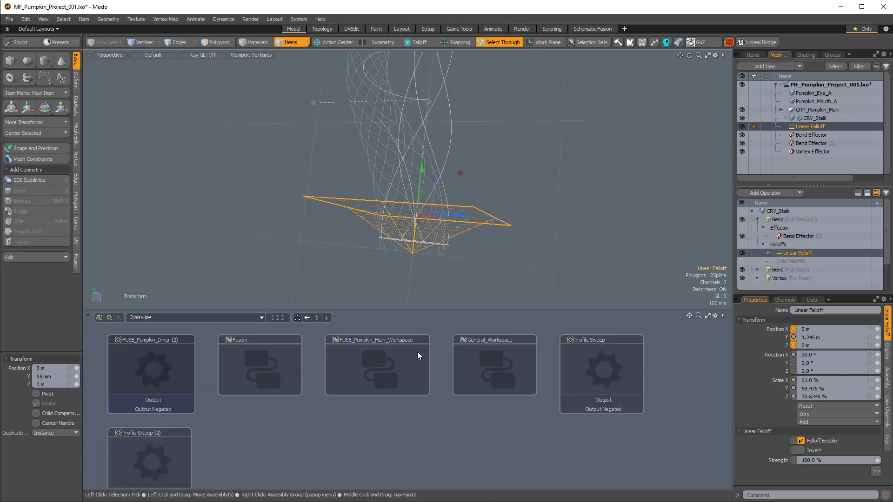
double_click(501, 359)
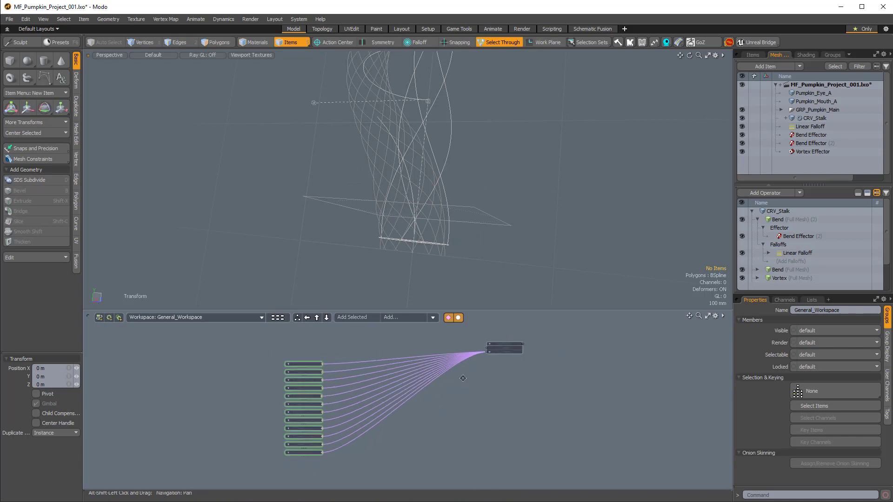
drag(571, 461, 241, 332)
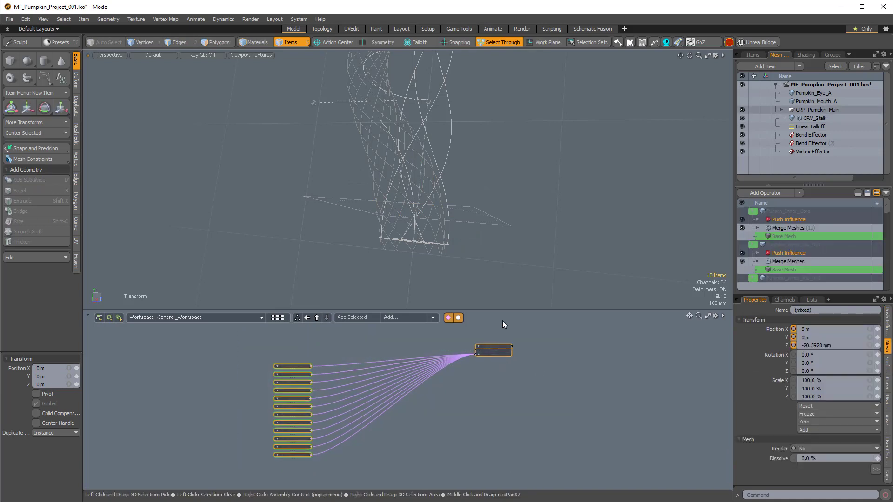
drag(504, 310, 504, 292)
drag(492, 341, 509, 303)
right_click(509, 303)
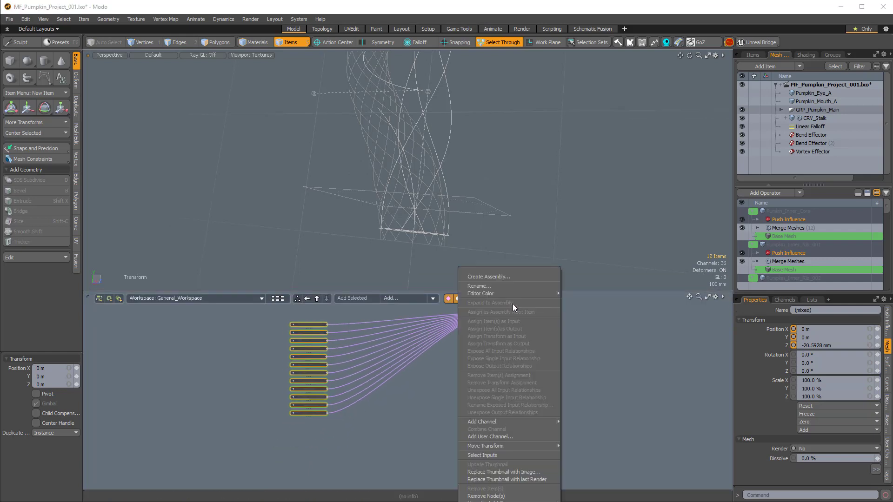
key(Escape)
drag(525, 289, 509, 204)
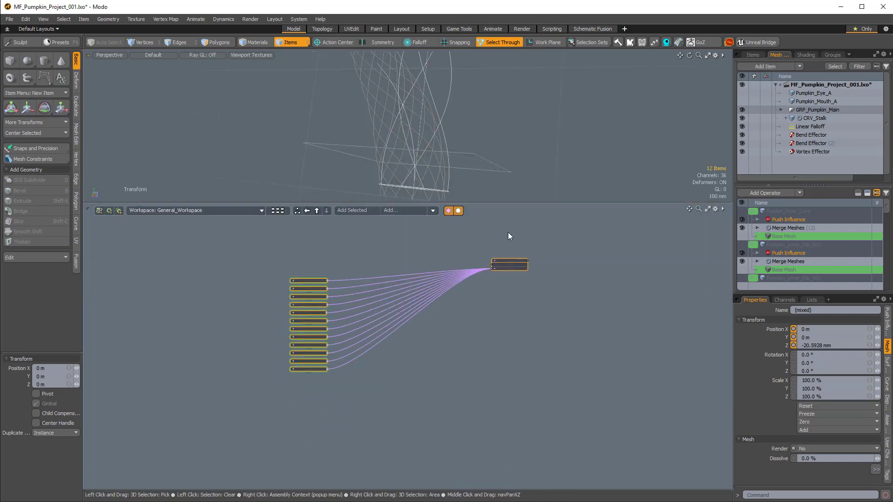
drag(508, 259, 523, 222)
right_click(525, 222)
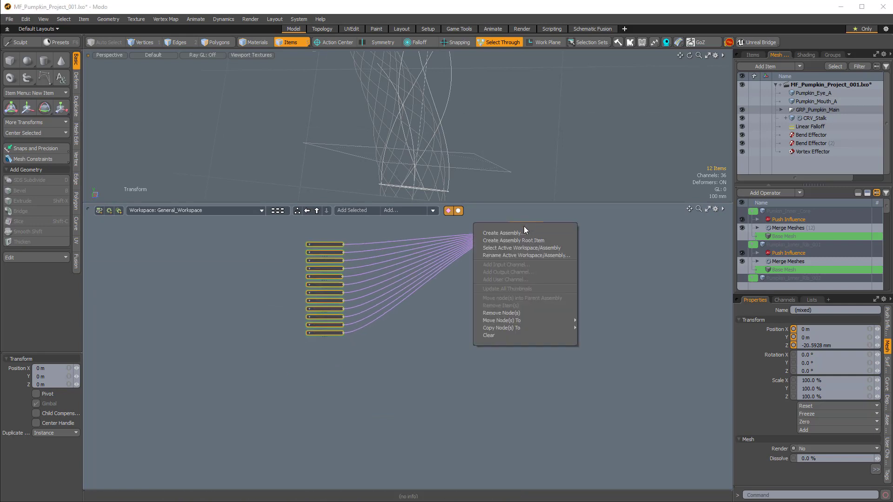
key(Escape)
right_click(523, 225)
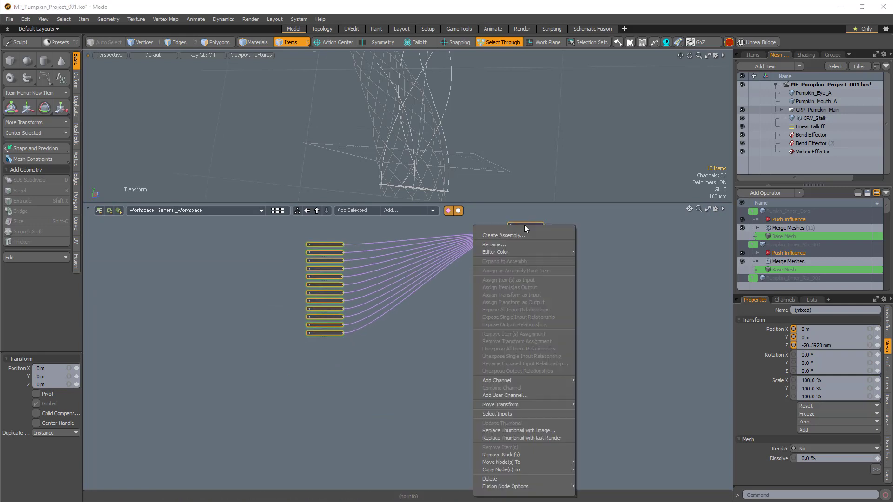
click(501, 456)
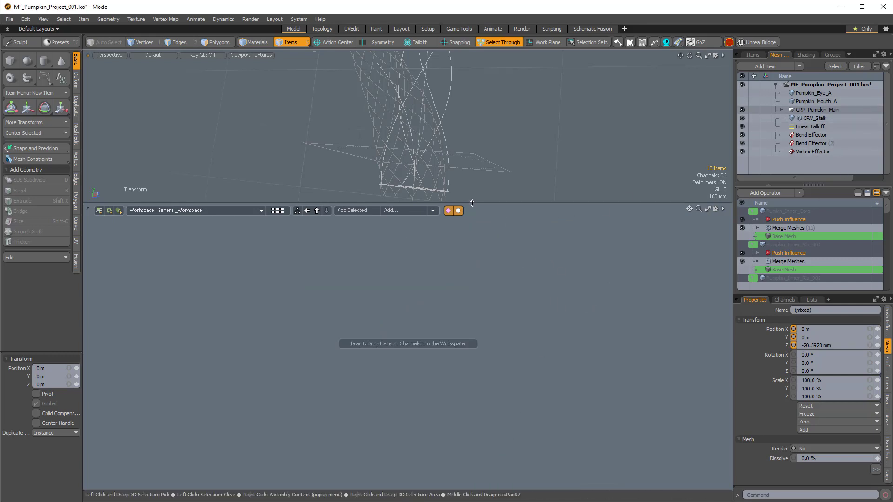
Step: Select the linear falloff around the stalk base and add it as a node to General_Workspace
drag(472, 203, 467, 286)
alt+drag(484, 171, 498, 223)
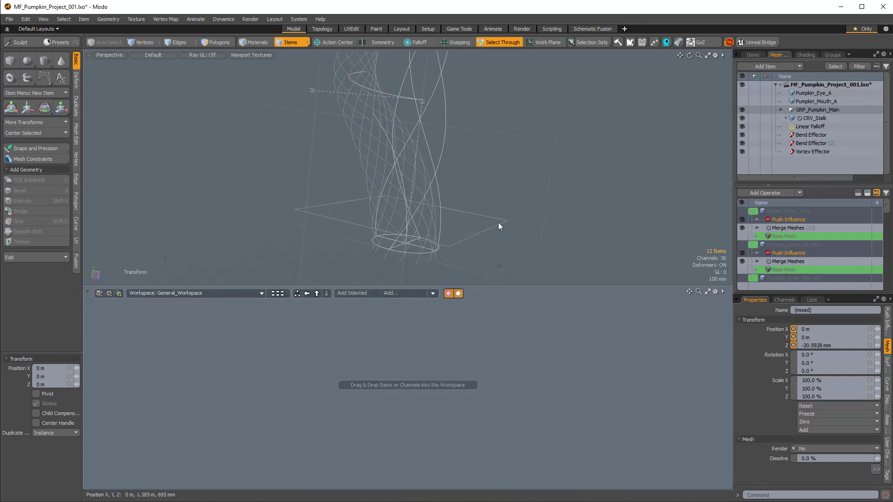
click(500, 222)
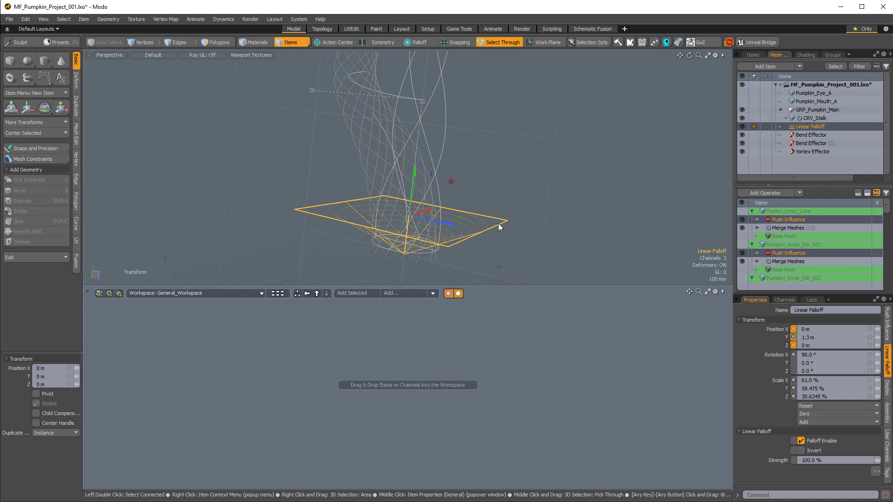
drag(498, 223, 325, 357)
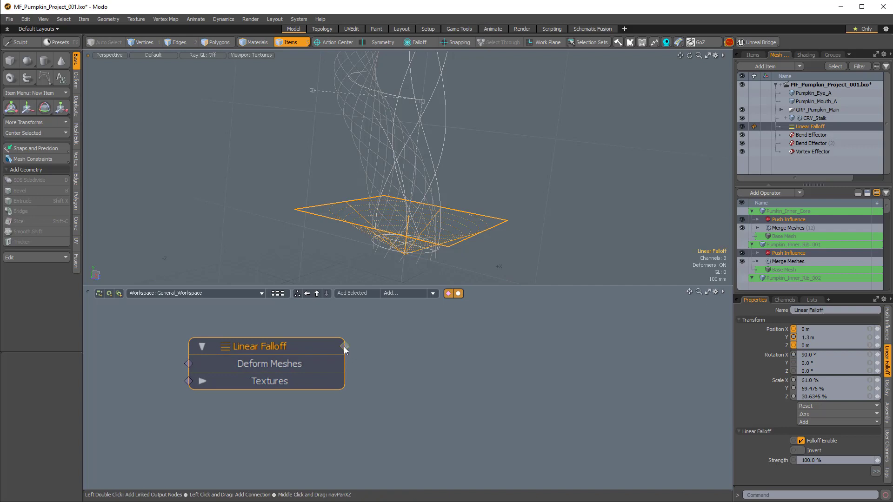
Step: Add the falloff's linked Bend (2), CRV_Stalk and Bend Effector (2) nodes to the workspace and spread them out
double_click(344, 347)
ctrl+alt+drag(494, 369, 568, 351)
double_click(520, 373)
drag(471, 373, 272, 415)
drag(370, 353, 343, 345)
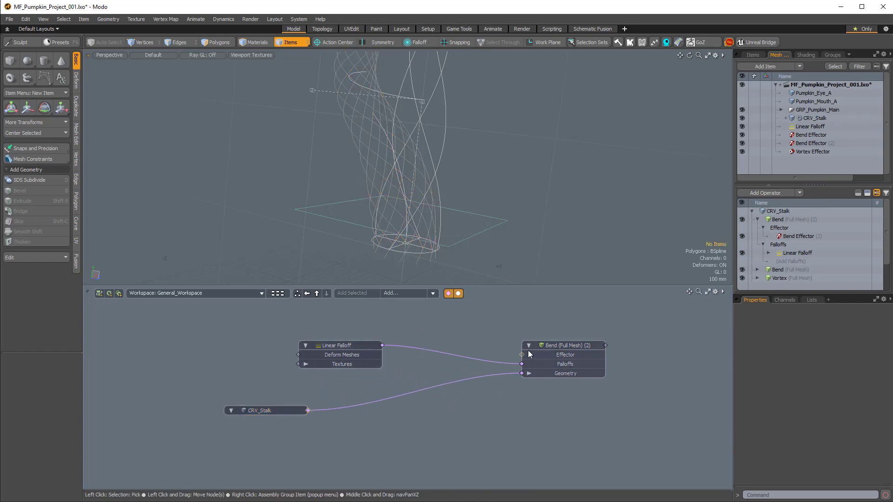
double_click(522, 354)
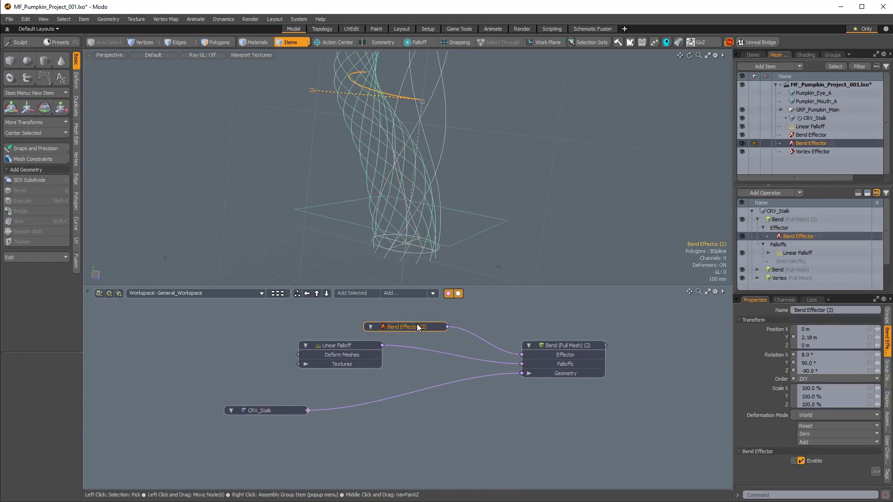
drag(417, 324, 472, 326)
ctrl+alt+drag(481, 355, 429, 355)
Step: Add the first Bend operation and its linked Bend Effector to the workspace, placing the effector before the Bend node
mouse_move(517, 193)
alt+mouse_down()
mouse_move(543, 177)
mouse_move(409, 191)
mouse_move(516, 189)
alt+mouse_up()
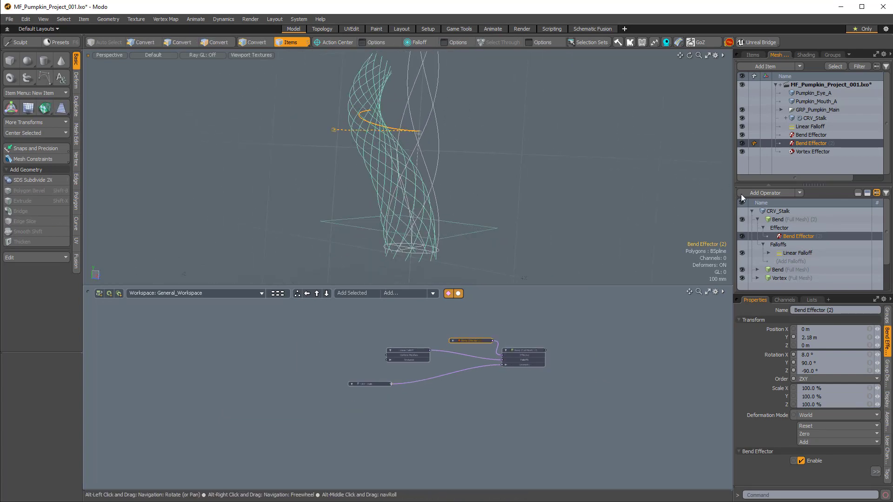
click(776, 270)
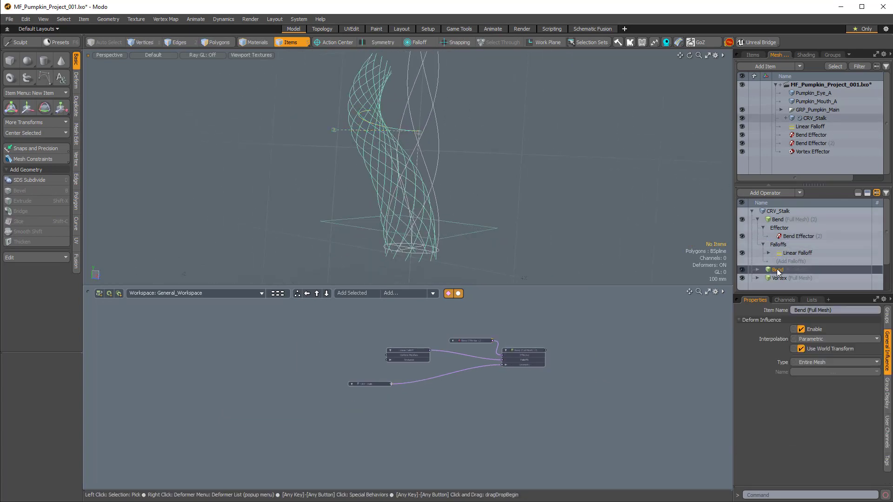
drag(777, 271, 584, 389)
double_click(482, 418)
click(514, 394)
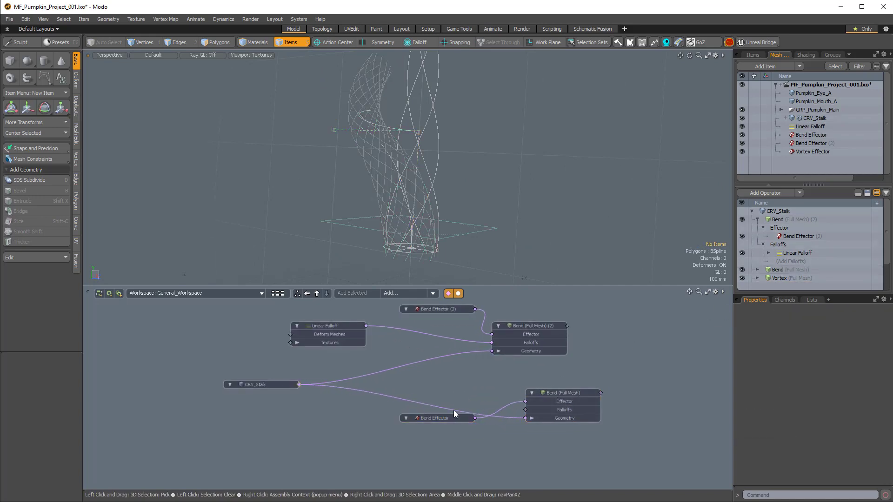
drag(454, 415, 344, 344)
scroll(556, 416, up, 2)
alt+drag(345, 344, 337, 358)
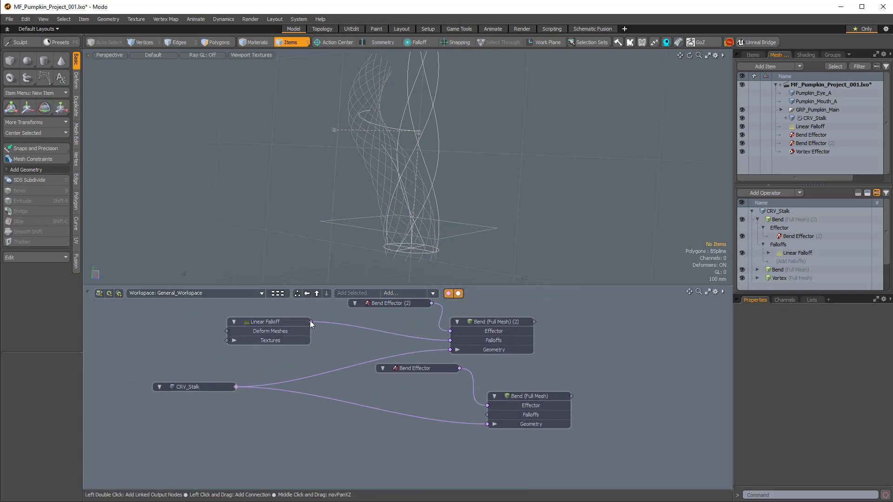
Step: Connect the Linear Falloff output to the Falloffs input of the first Bend operation
drag(310, 321, 487, 415)
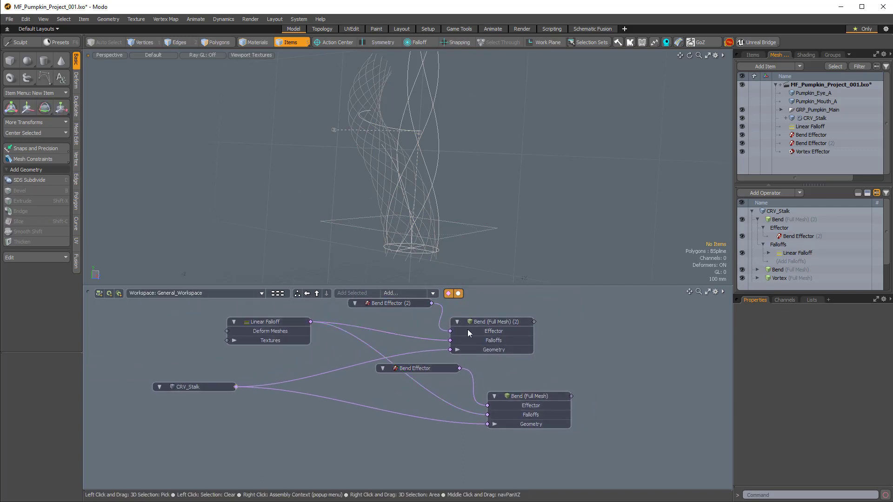
ctrl+alt+drag(561, 161, 537, 161)
alt+drag(537, 160, 529, 161)
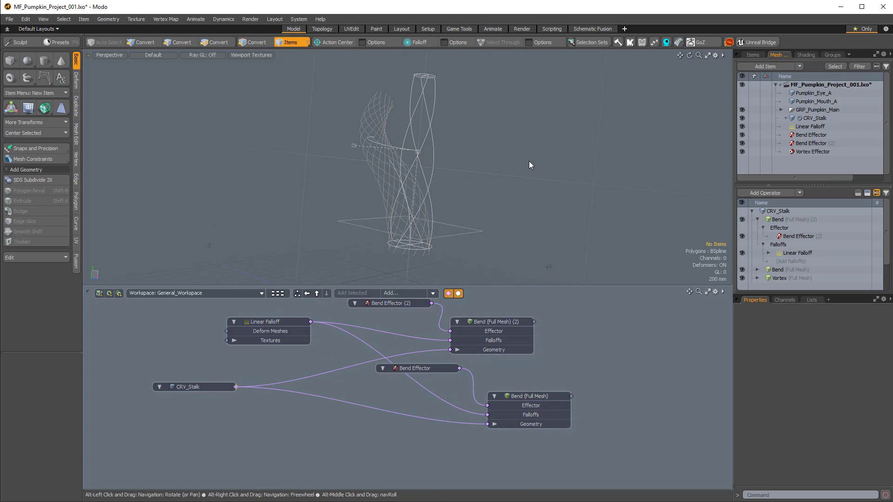
Step: Add the Vortex Effector and its Vortex operation to the workspace and link the Linear Falloff to the Vortex's Falloffs input
click(432, 127)
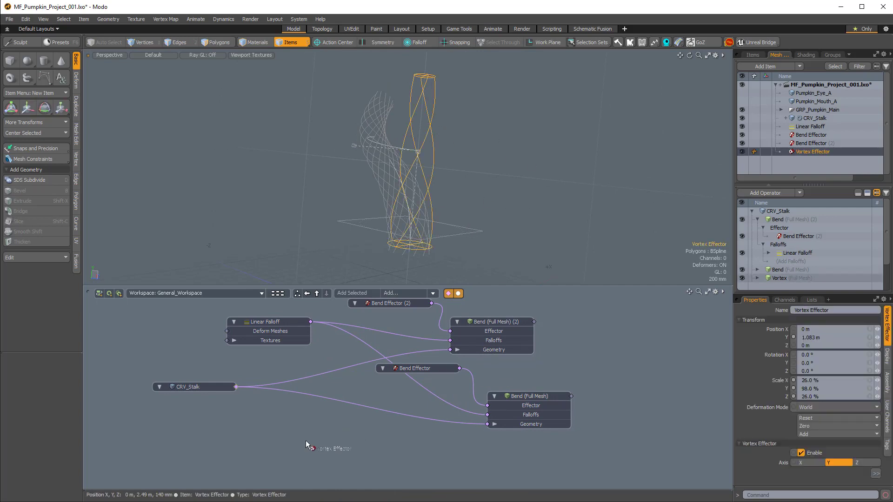
drag(305, 445, 316, 444)
click(415, 431)
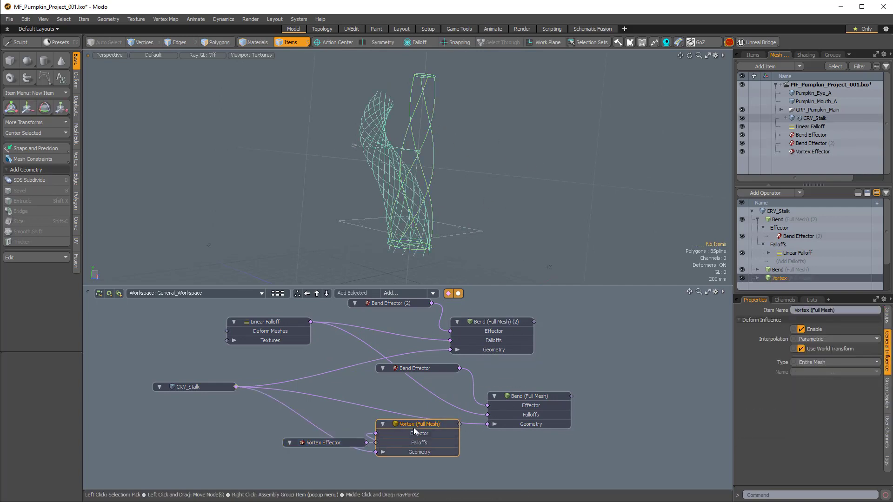
drag(416, 431, 499, 450)
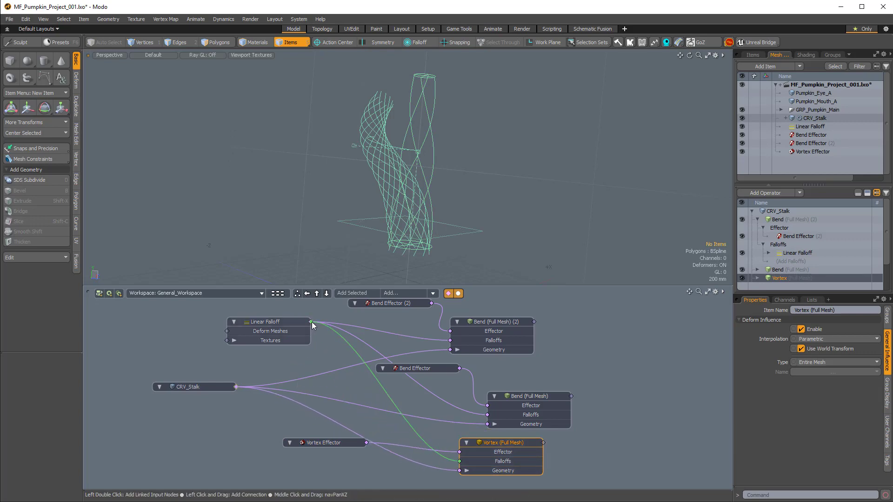
drag(312, 322, 311, 322)
Step: Select the linear falloff in the viewport and examine how it limits the deformation at the stalk's base
scroll(454, 213, up, 4)
alt+drag(450, 185, 510, 205)
click(513, 200)
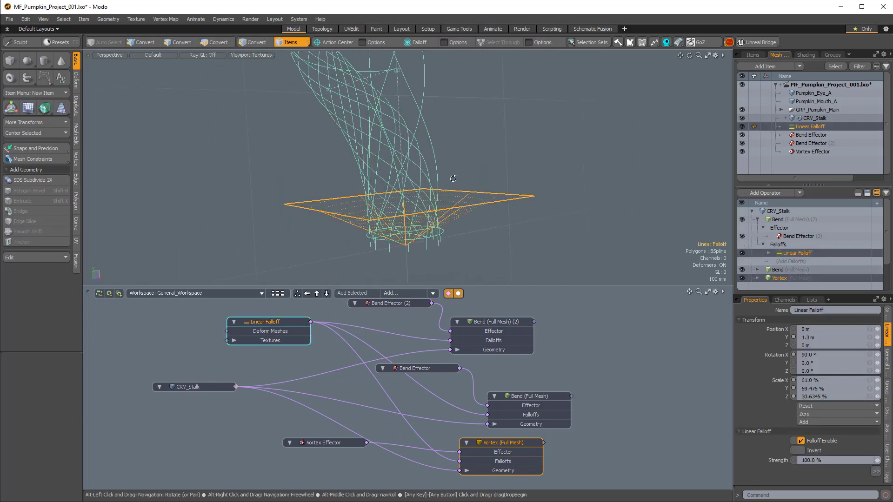
alt+drag(453, 178, 430, 165)
key(y)
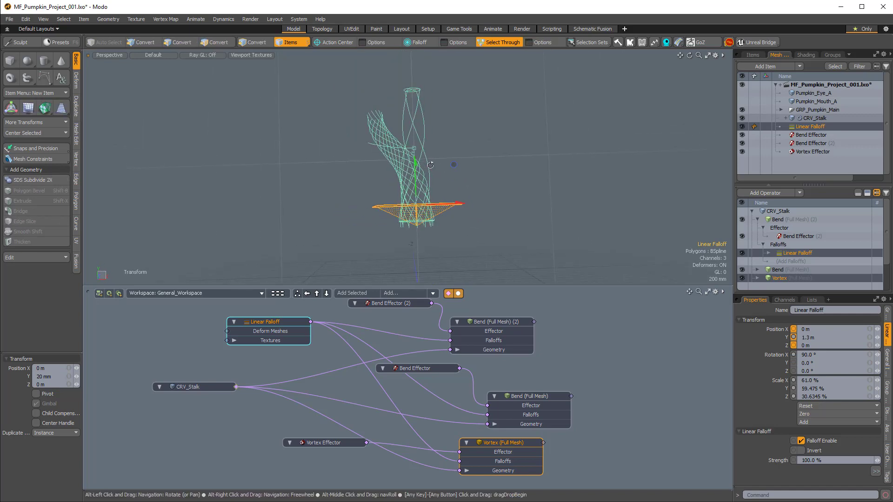
Step: Rearrange the schematic nodes so the first Bend operation sits directly beneath Bend (2)
drag(472, 287, 472, 274)
ctrl+alt+drag(470, 344, 433, 346)
drag(338, 324, 361, 313)
ctrl+alt+drag(435, 204, 456, 200)
drag(448, 304, 456, 301)
drag(533, 322, 581, 320)
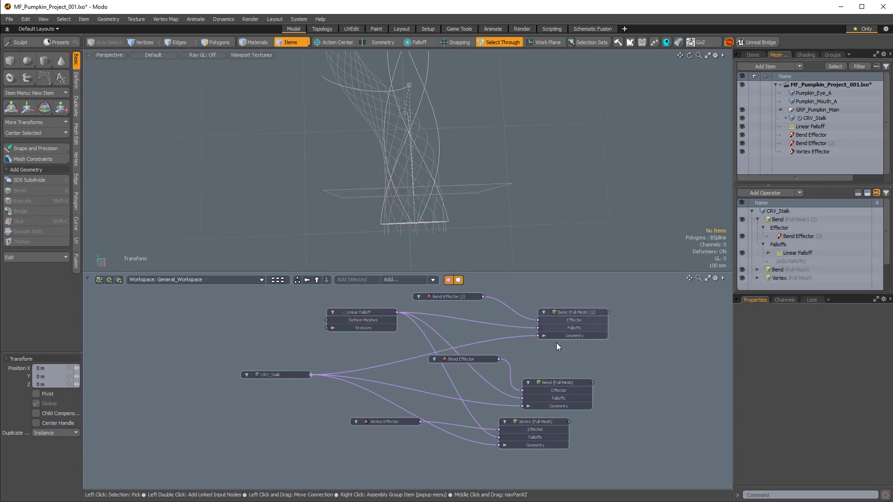
drag(556, 390, 572, 351)
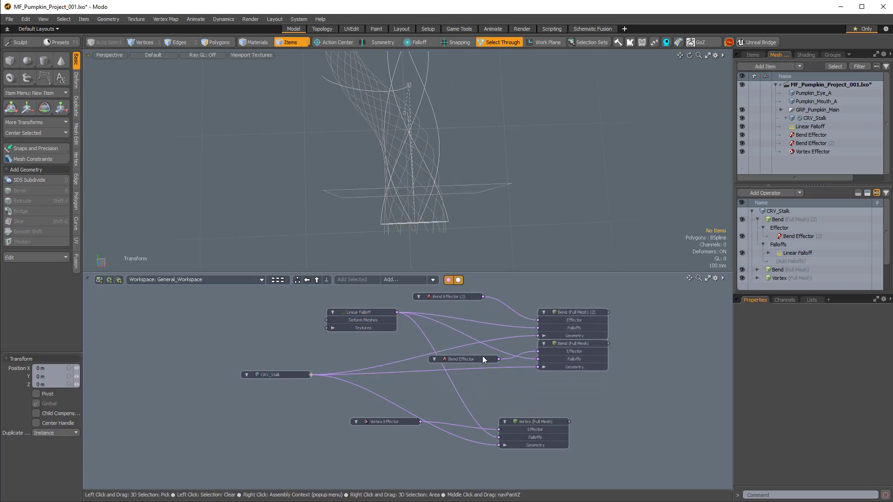
Step: Stack the Vortex operation below the two Bend nodes and line up the three effector nodes beneath the Linear Falloff
drag(481, 356, 466, 314)
drag(378, 315, 395, 301)
scroll(393, 291, down, 2)
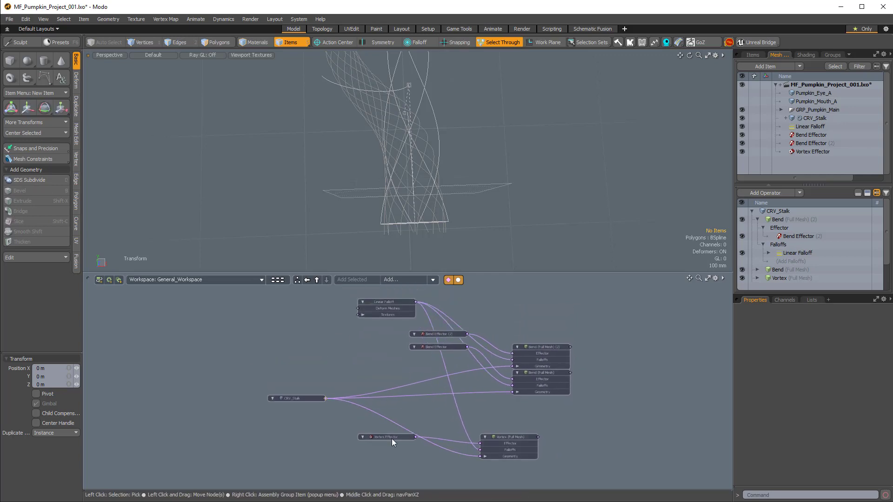
drag(494, 443, 561, 424)
scroll(533, 401, up, 3)
scroll(561, 424, down, 1)
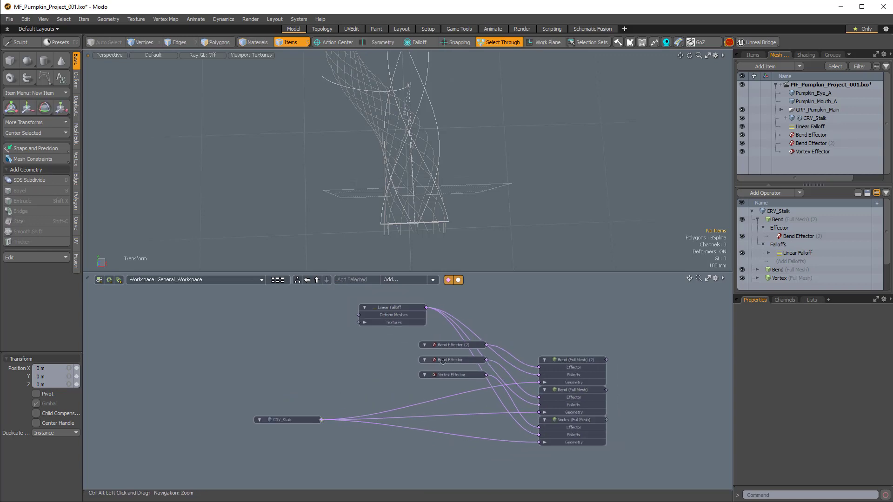
drag(445, 382, 391, 340)
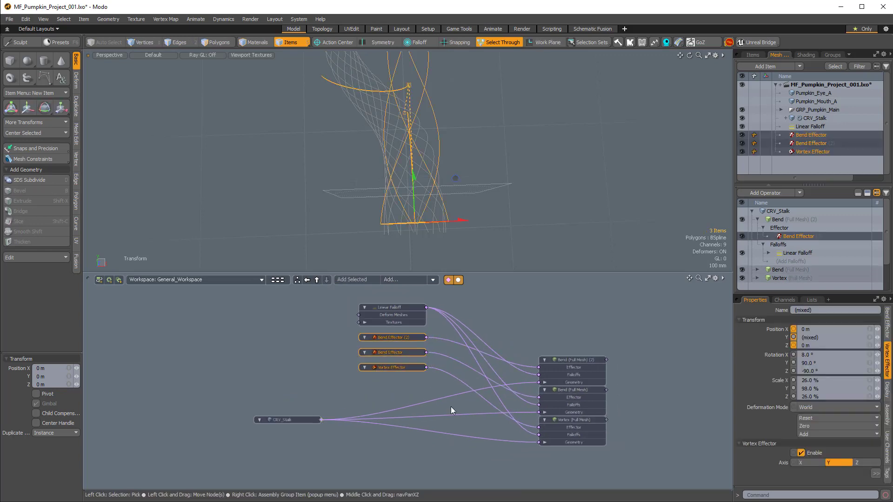
Step: Select CRV_Stalk and examine the deformed stalk from several angles, finishing with nothing selected
click(289, 421)
scroll(411, 210, down, 3)
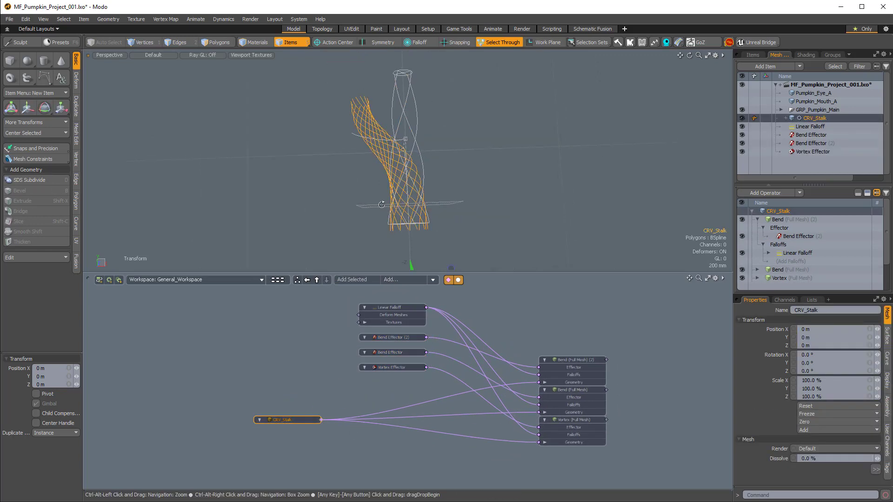
alt+drag(415, 119, 415, 135)
mouse_move(414, 135)
alt+shift+mouse_down()
mouse_move(414, 148)
mouse_move(406, 132)
alt+shift+mouse_up()
scroll(413, 142, up, 2)
scroll(404, 158, down, 2)
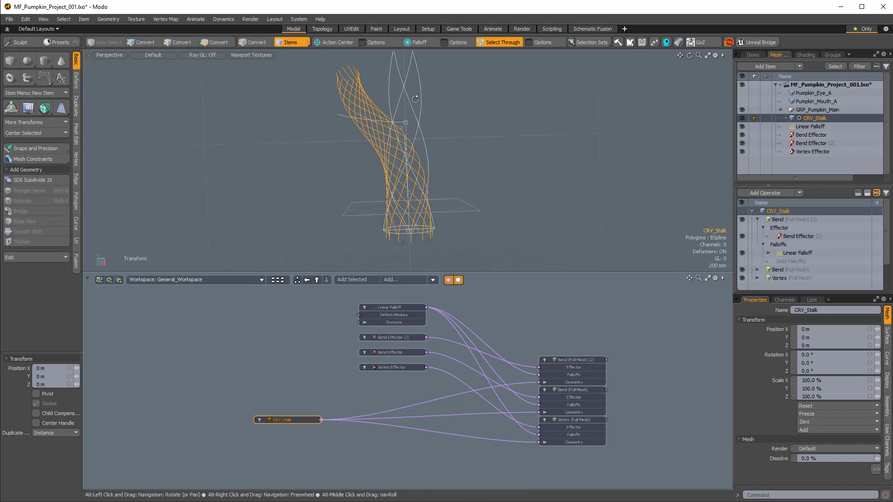
alt+drag(388, 176, 376, 190)
mouse_move(453, 206)
alt+mouse_down()
mouse_move(512, 197)
mouse_move(465, 202)
alt+mouse_up()
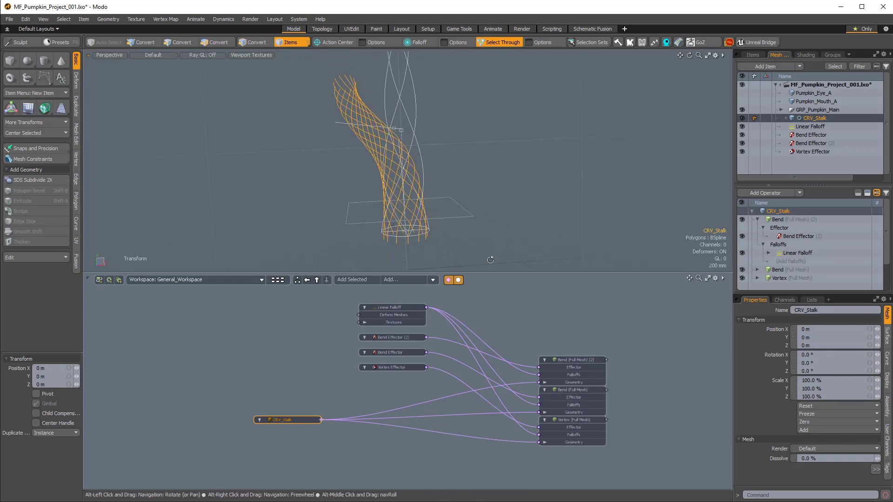
click(509, 311)
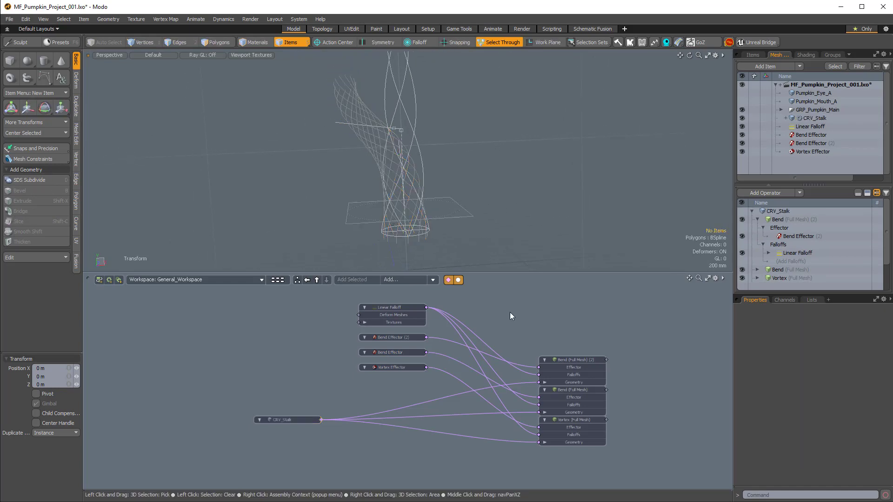
Step: Add a third Bend Effector operator above Bend (2) in CRV_Stalk's operator stack
click(757, 219)
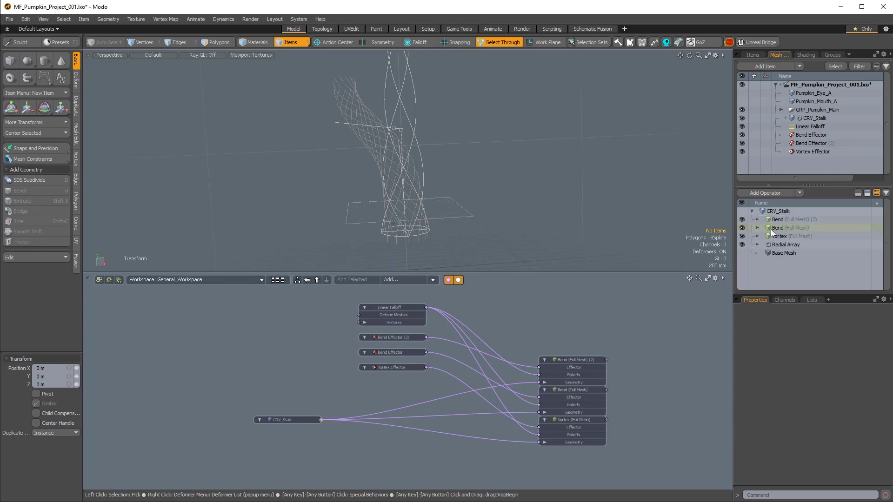
click(779, 220)
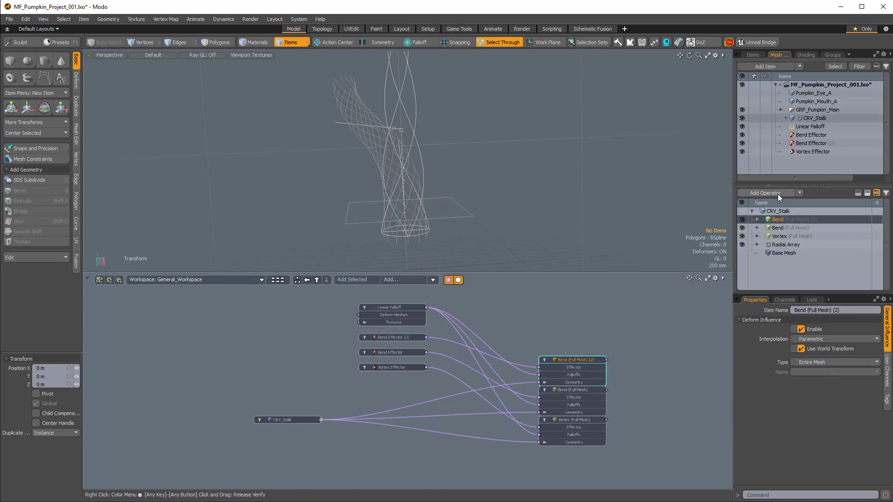
click(777, 194)
text(bend)
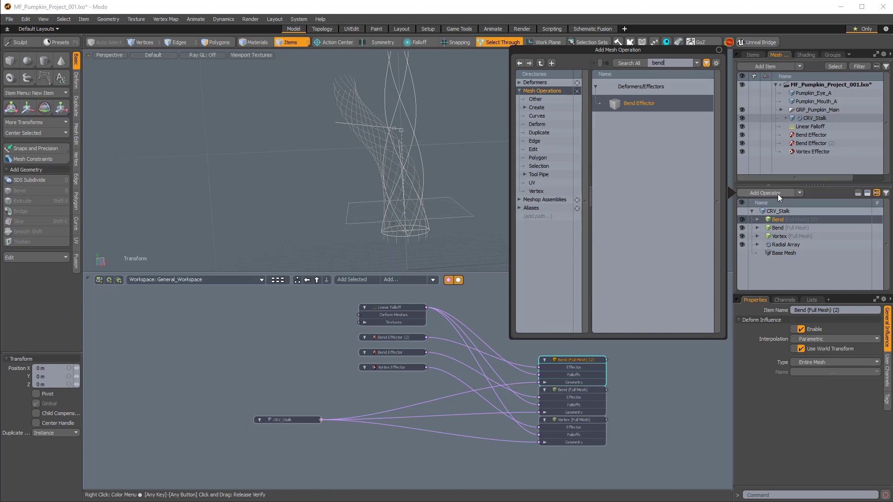
double_click(665, 107)
Step: Raise the new bend effector to the stalk's base, at about 1.07 m in Y
scroll(457, 221, down, 3)
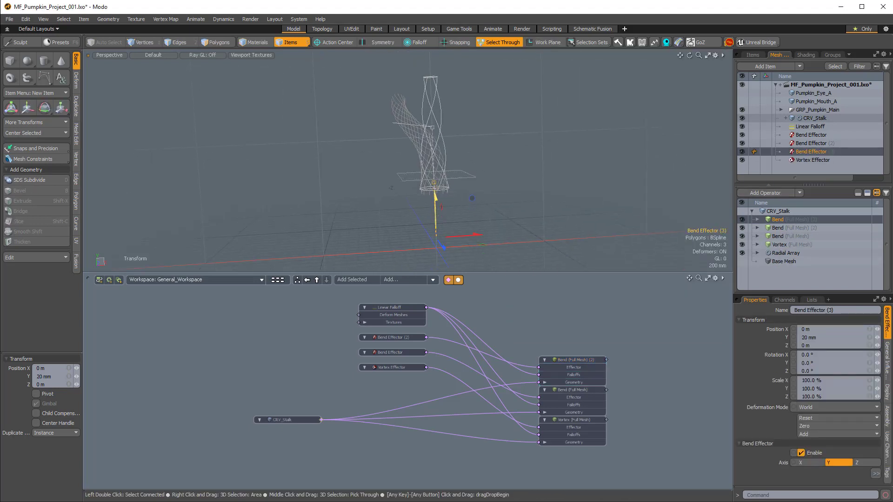
scroll(447, 148, up, 3)
drag(433, 143, 457, 183)
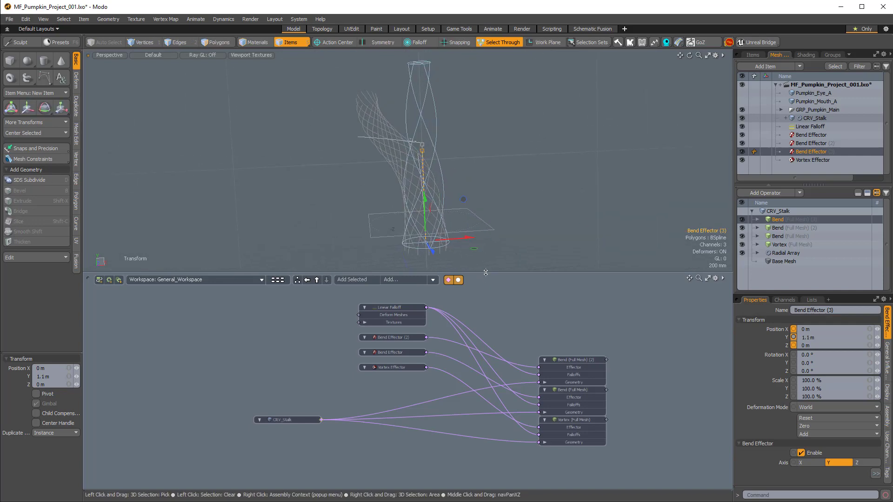
drag(486, 273, 497, 440)
scroll(456, 277, up, 3)
alt+drag(476, 324, 443, 233)
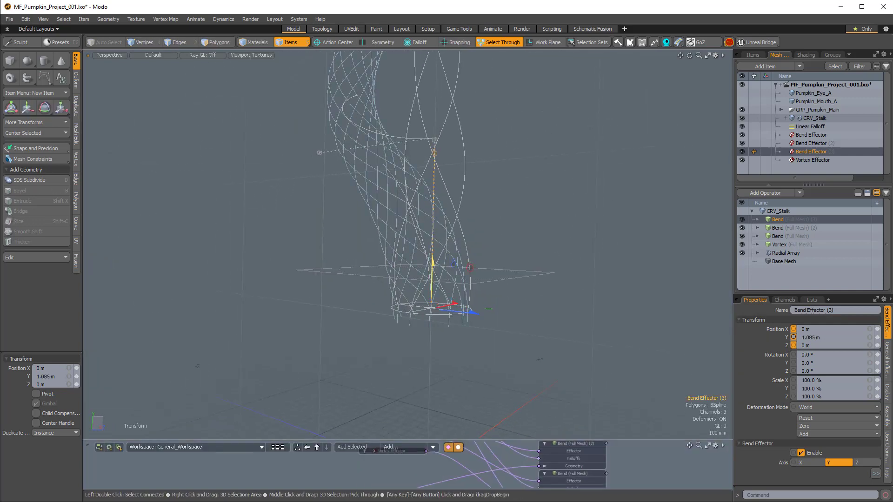
scroll(434, 266, down, 3)
drag(432, 268, 412, 269)
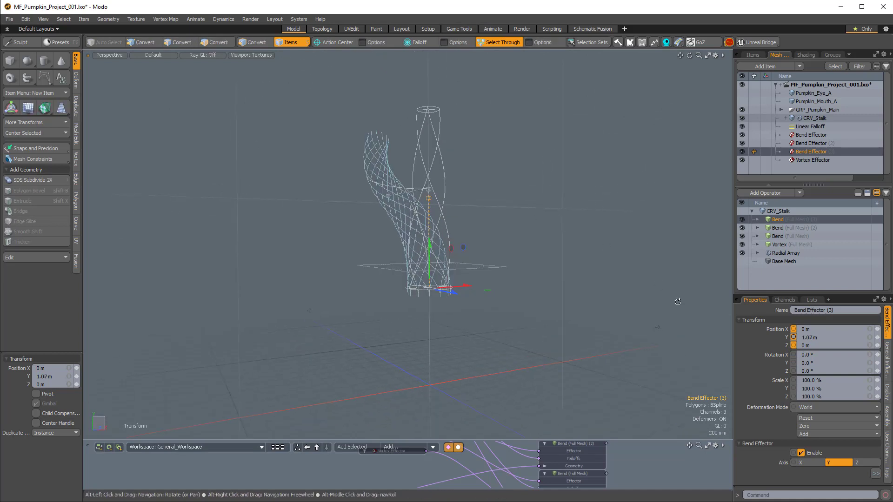
Step: Lengthen Bend Effector (3) to about 1.93 m so it spans the stalk's height
drag(786, 294, 786, 210)
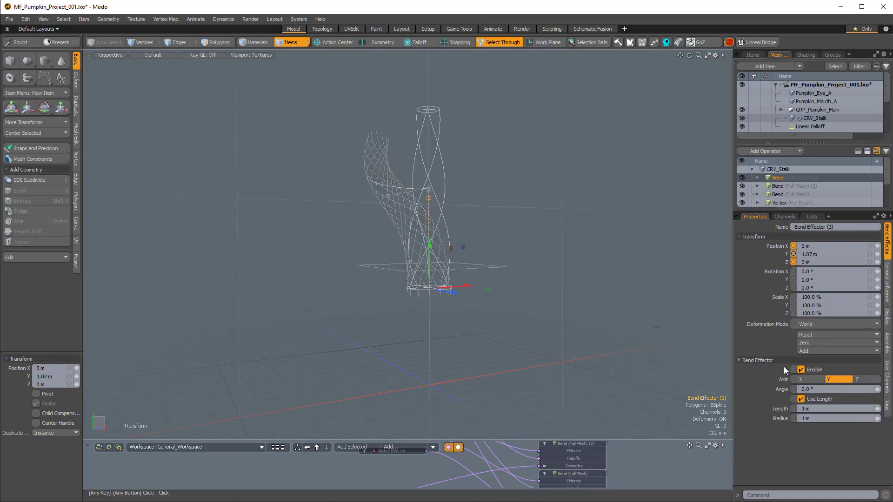
click(779, 409)
key(c)
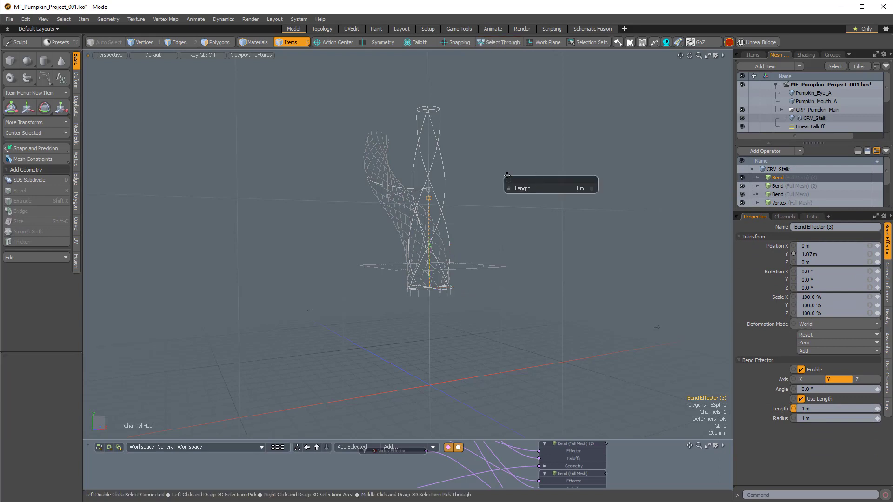
scroll(507, 175, up, 3)
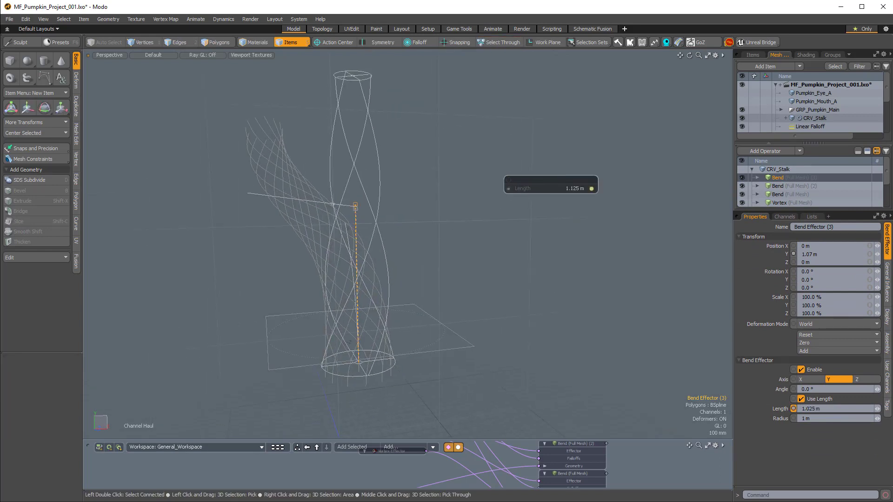
scroll(493, 247, down, 3)
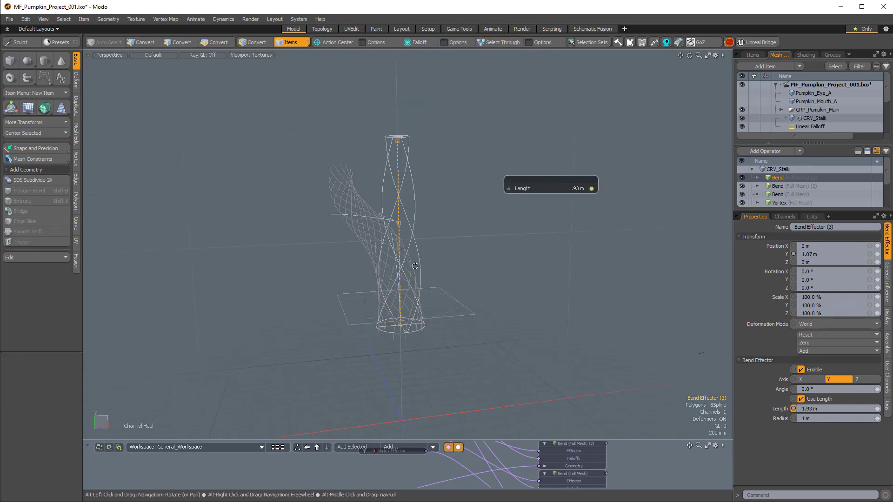
Step: Set Bend Effector (3)'s angle to about -84.8° and rotate the effector 60° about Y
mouse_move(483, 253)
alt+mouse_down()
mouse_move(450, 263)
mouse_move(471, 260)
alt+mouse_up()
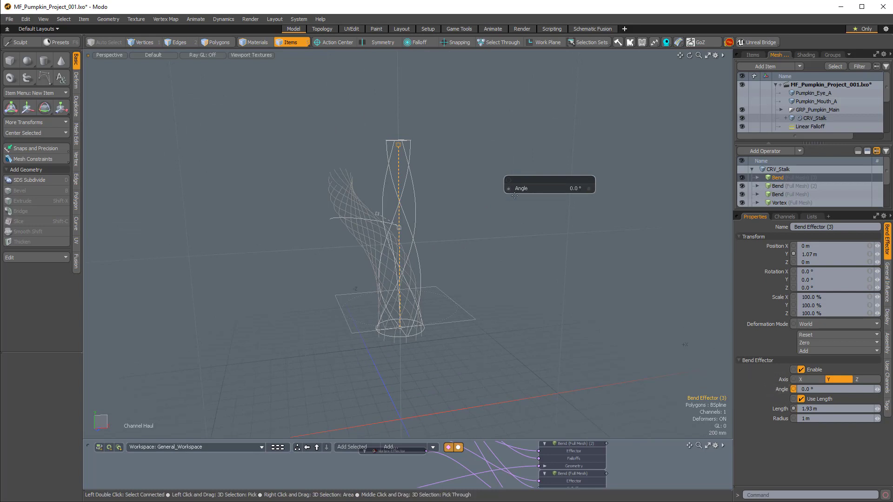
drag(506, 205, 466, 204)
alt+drag(466, 207, 456, 251)
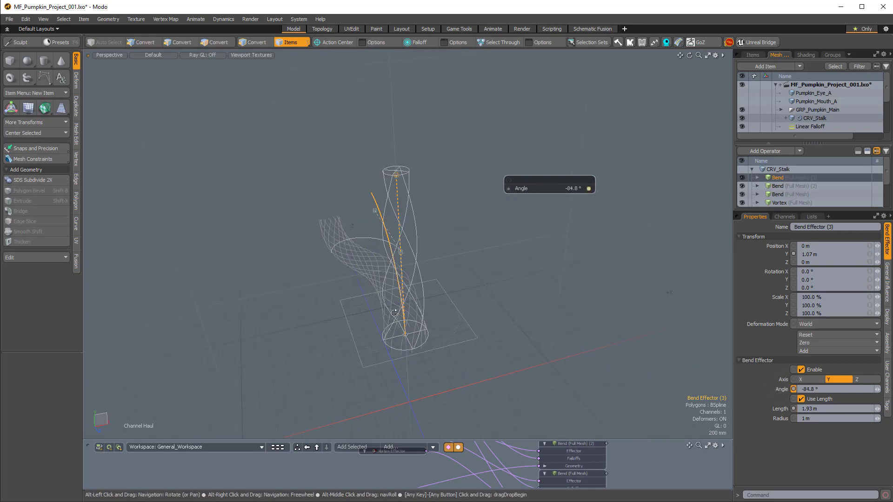
key(e)
drag(393, 368, 441, 356)
alt+drag(476, 312, 449, 215)
alt+drag(449, 214, 230, 262)
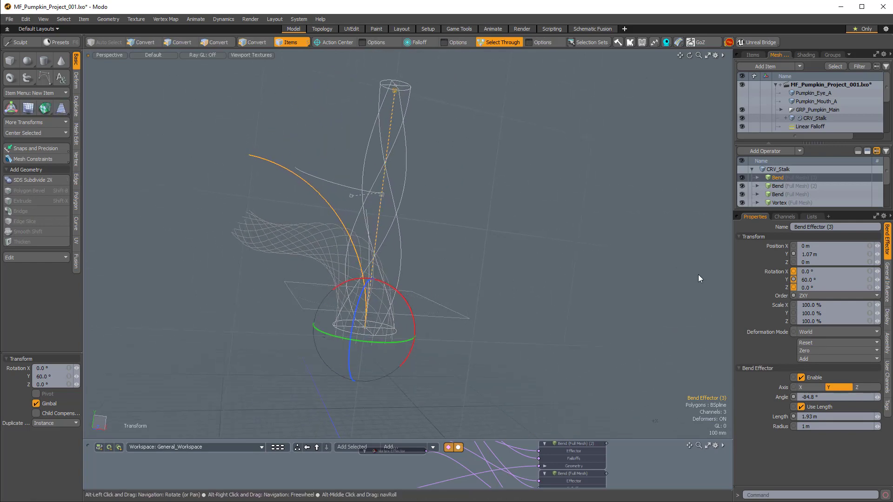
Step: Reduce the bend angle of Bend Effector (3) to about -45.4°
click(774, 395)
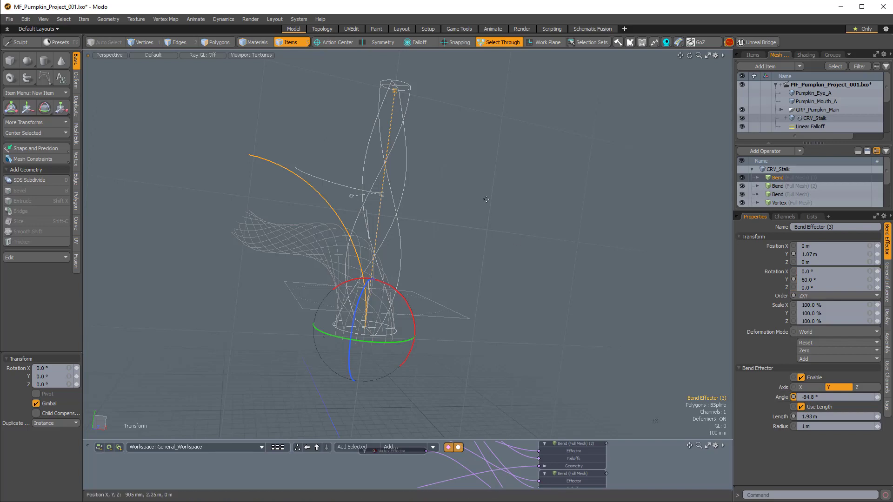
key(c)
drag(522, 189, 649, 189)
ctrl+alt+drag(507, 223, 466, 239)
Step: Move Bend Effector (3) up to about 1.12 m in Y and enlarge the schematic view
key(w)
drag(403, 273, 403, 268)
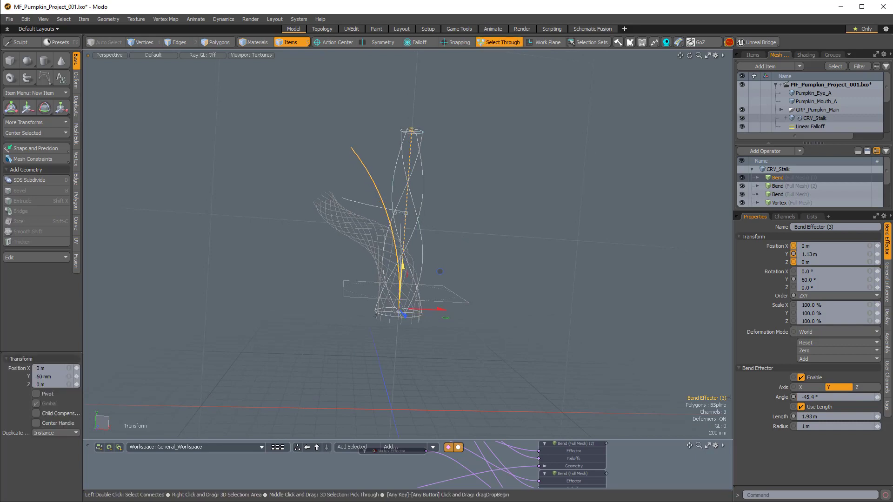
alt+drag(480, 287, 485, 206)
alt+drag(401, 114, 475, 158)
key(space)
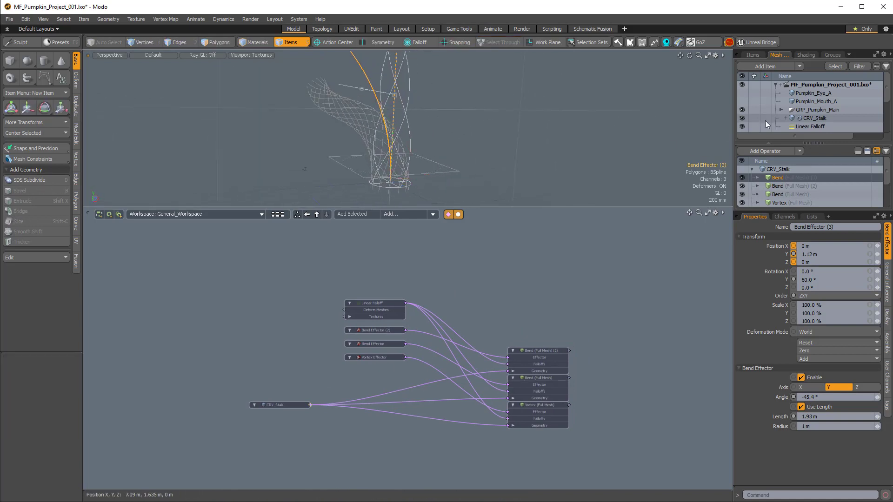
Step: Add the Bend (3) operation with its effector to the schematic and place it above the Bend (2) node
drag(771, 180, 521, 311)
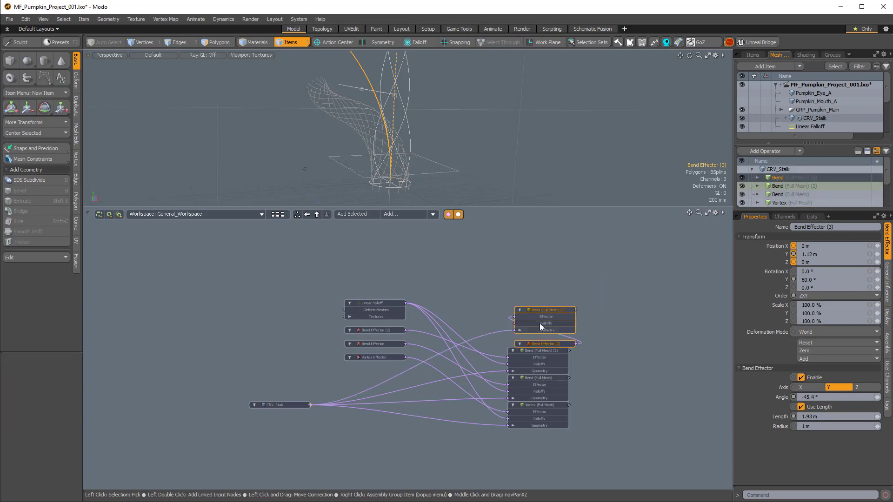
scroll(540, 322, up, 2)
drag(457, 264, 454, 224)
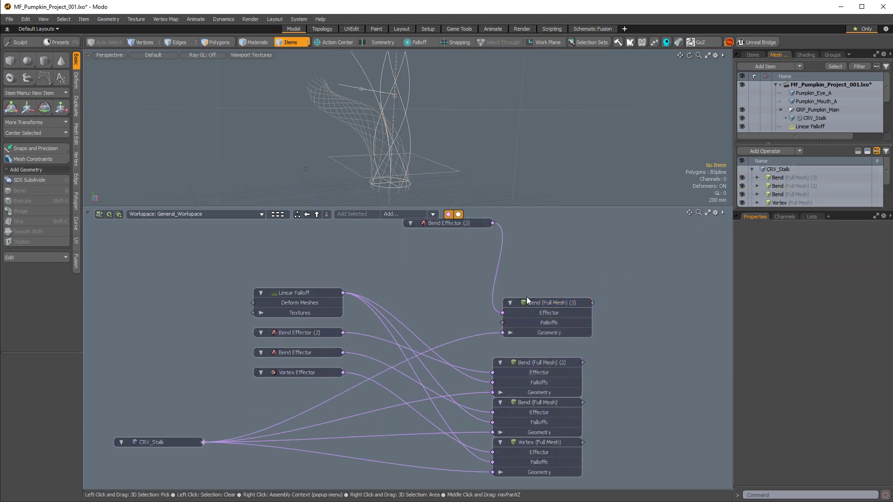
mouse_move(532, 302)
mouse_down()
mouse_move(525, 326)
mouse_move(526, 317)
mouse_up()
scroll(516, 299, down, 2)
drag(466, 241, 446, 278)
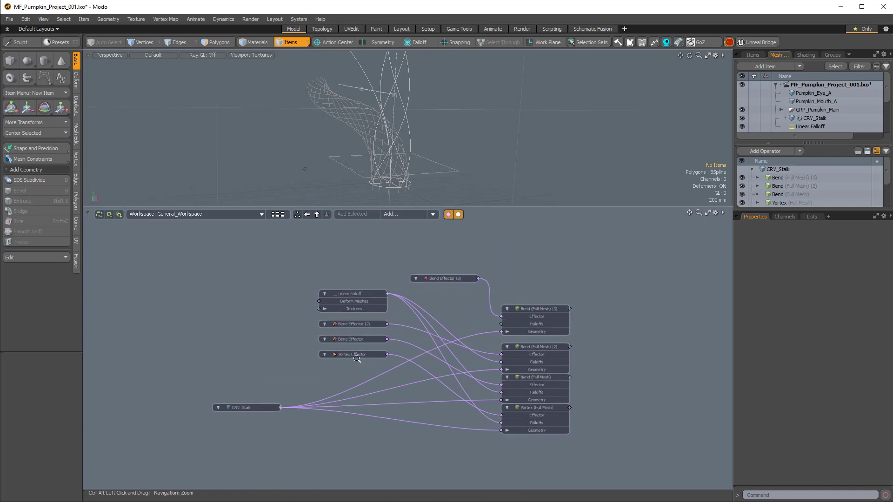
Step: Line up the Bend Effector (3) node beneath Linear Falloff and connect Linear Falloff to Bend (3)'s Falloffs input
scroll(351, 353, up, 2)
drag(336, 372, 364, 335)
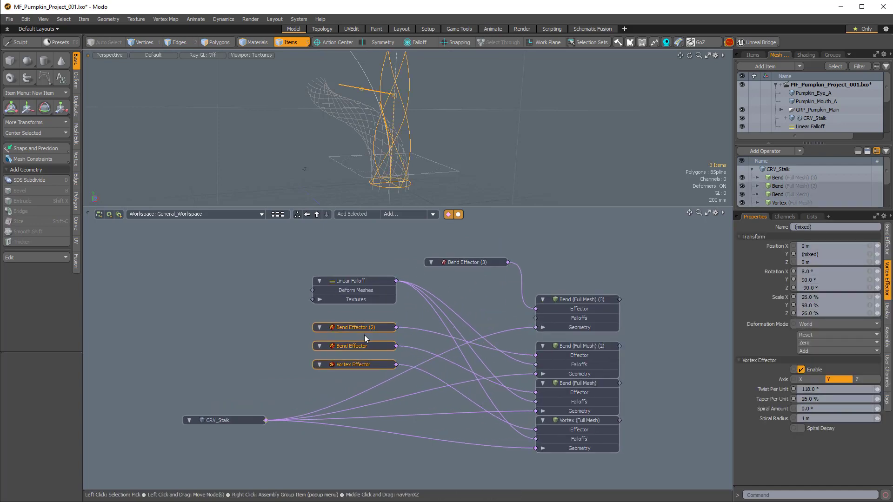
click(469, 256)
drag(468, 259, 358, 270)
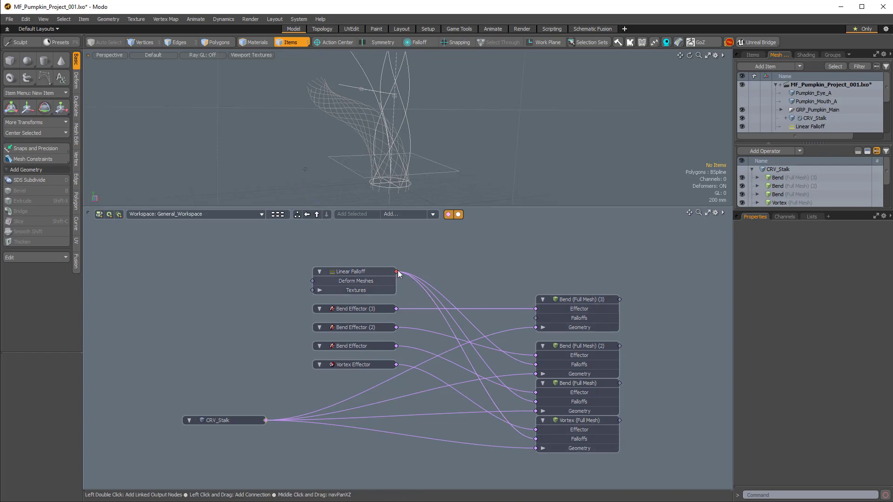
drag(537, 320, 535, 318)
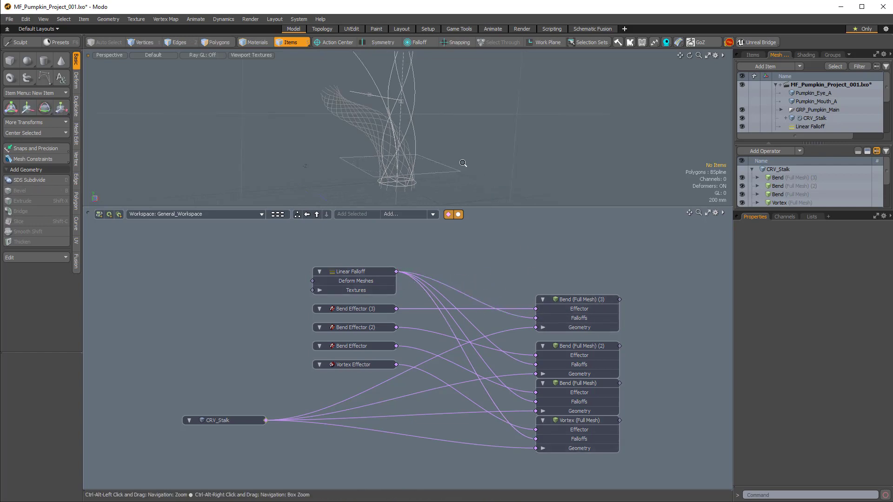
Step: Examine the deformed CRV_Stalk from several angles to judge the third bend, finishing with nothing selected
alt+drag(409, 122, 445, 108)
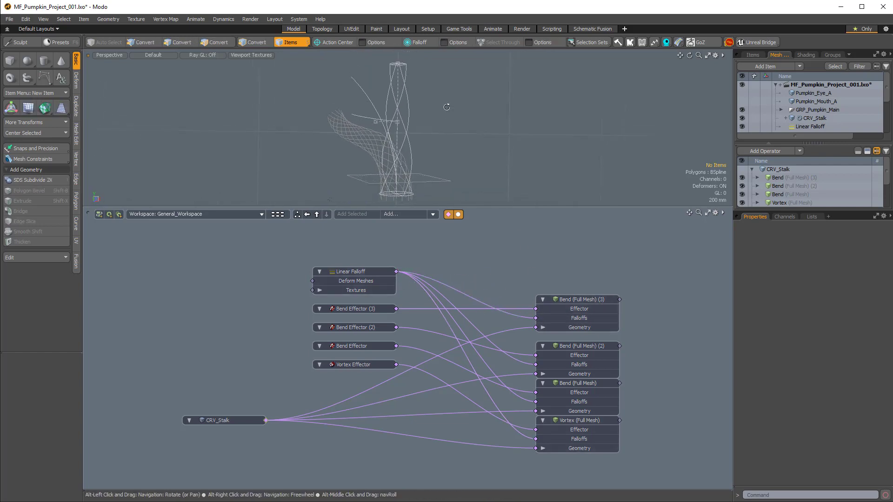
drag(456, 207, 311, 163)
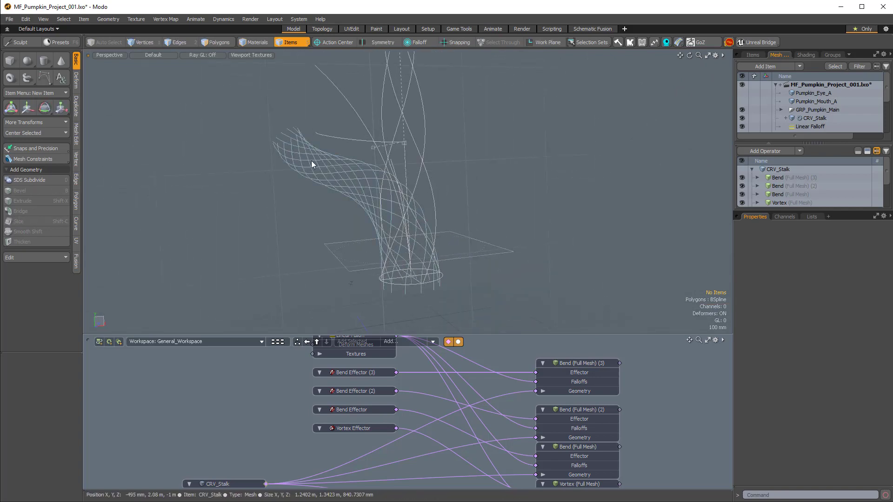
click(294, 160)
alt+drag(372, 134, 448, 125)
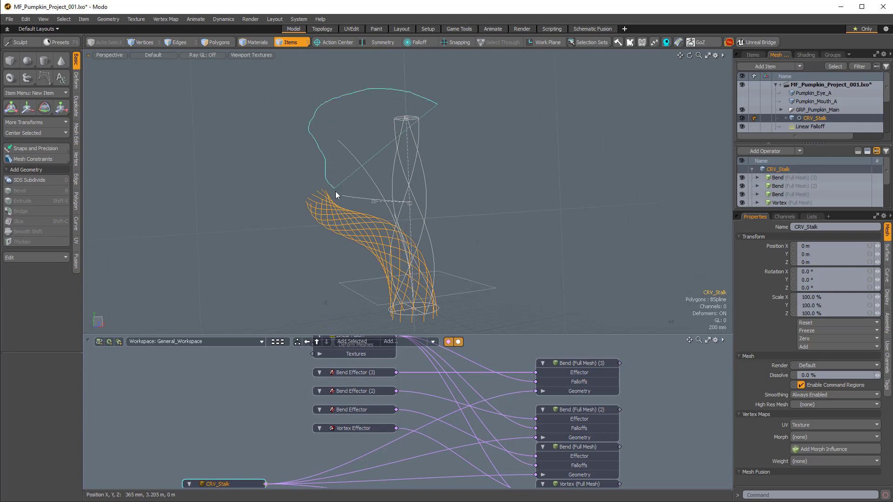
click(499, 233)
alt+drag(512, 204, 472, 350)
ctrl+alt+drag(489, 303, 419, 307)
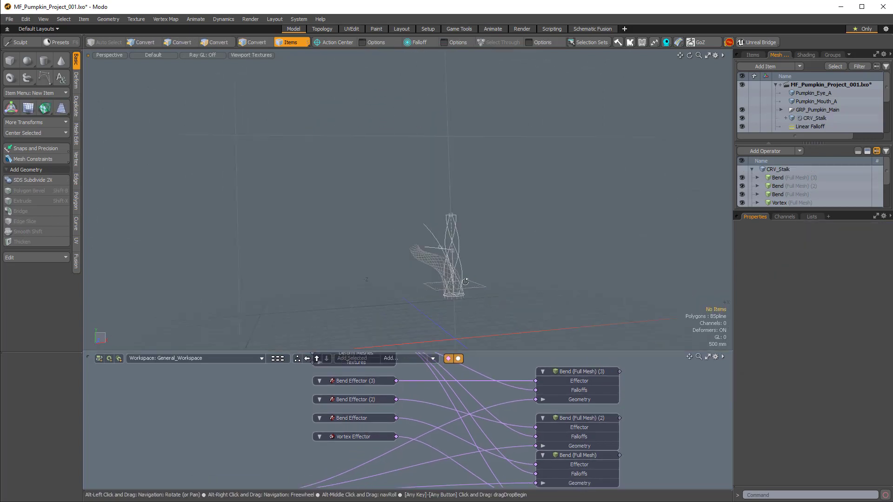
ctrl+alt+drag(480, 393, 390, 389)
alt+shift+drag(396, 395, 209, 404)
ctrl+alt+drag(435, 281, 464, 287)
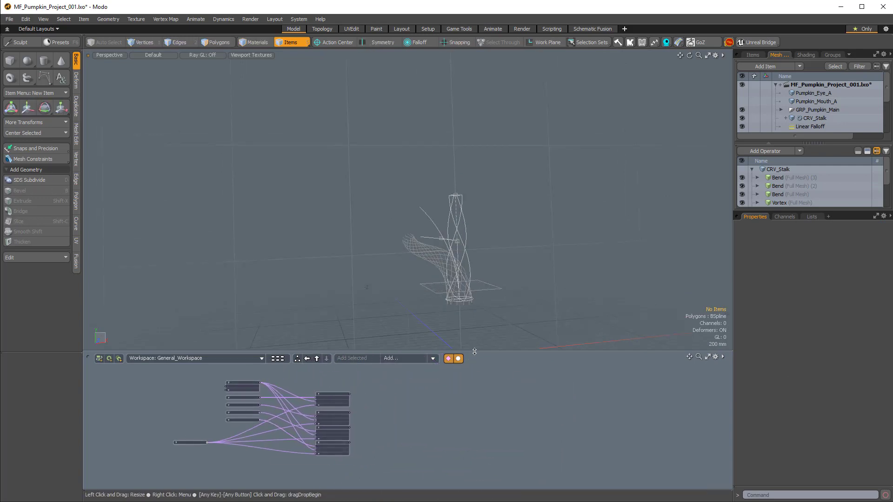
drag(474, 351, 473, 406)
alt+drag(524, 305, 474, 274)
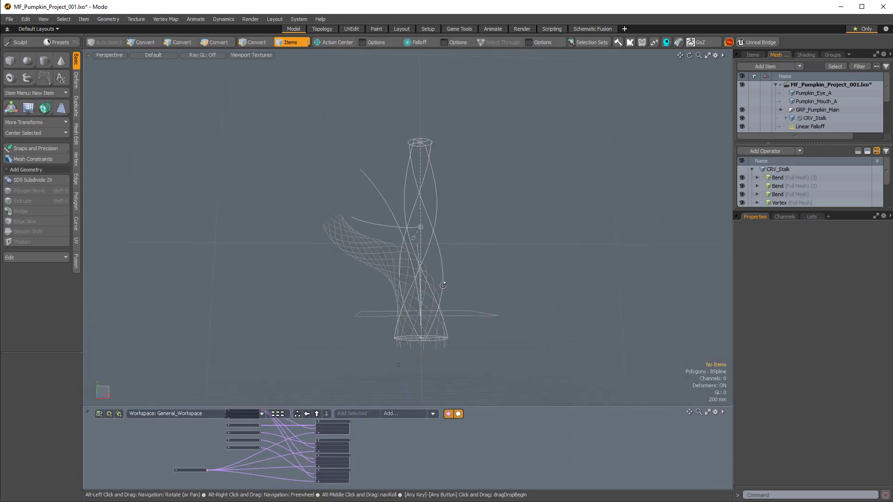
alt+shift+drag(437, 246, 387, 337)
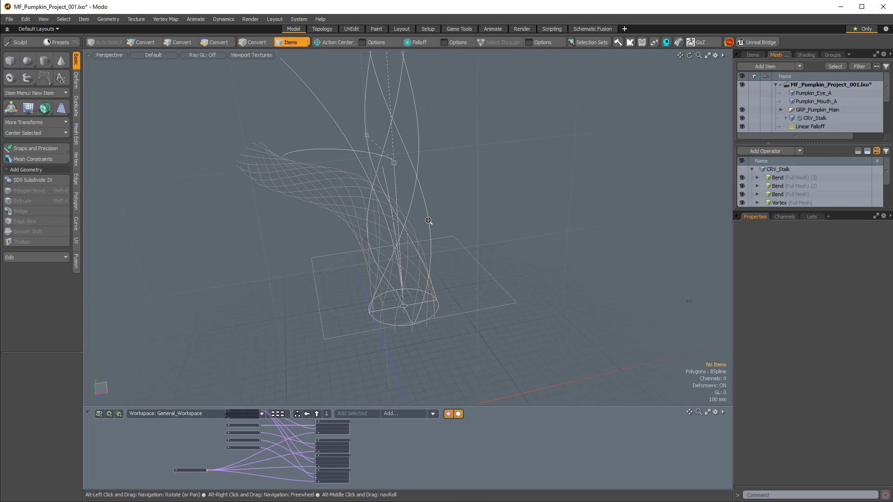
ctrl+alt+drag(428, 221, 421, 222)
alt+shift+drag(422, 222, 432, 259)
Step: Add a new mesh item named Stalk_Geo_Profile and create a default cube in it
drag(813, 144, 812, 188)
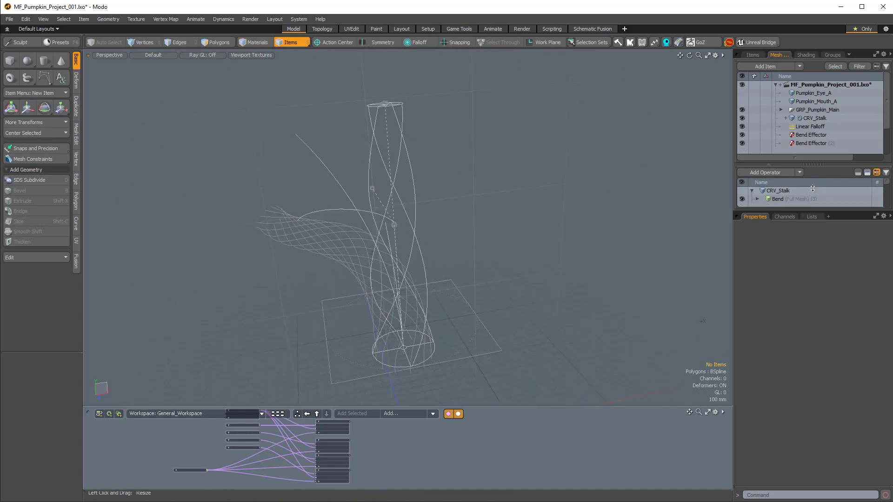
scroll(833, 132, down, 2)
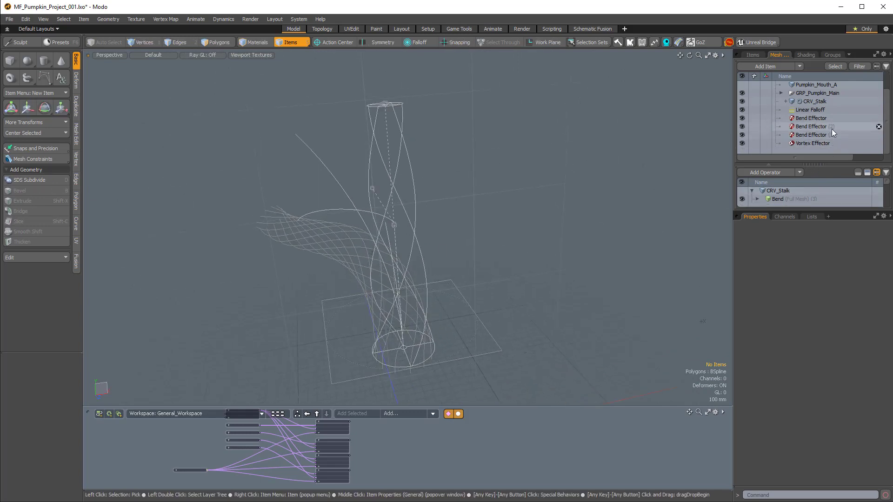
key(n)
double_click(866, 110)
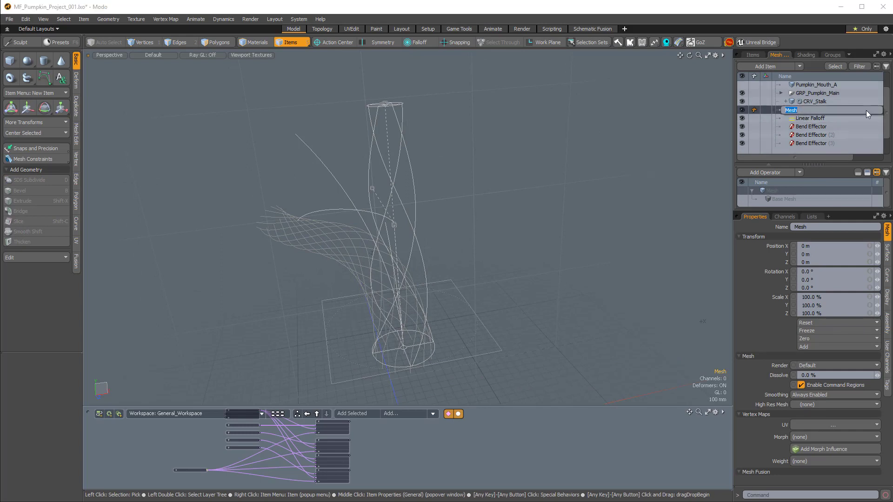
text(Stalk_Geo_Profile)
key(Return)
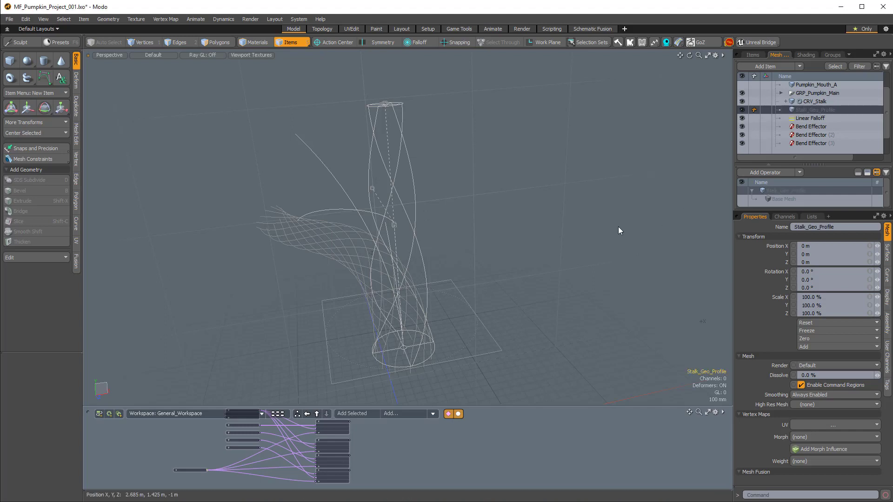
shift+click(17, 65)
ctrl+alt+drag(506, 295, 392, 280)
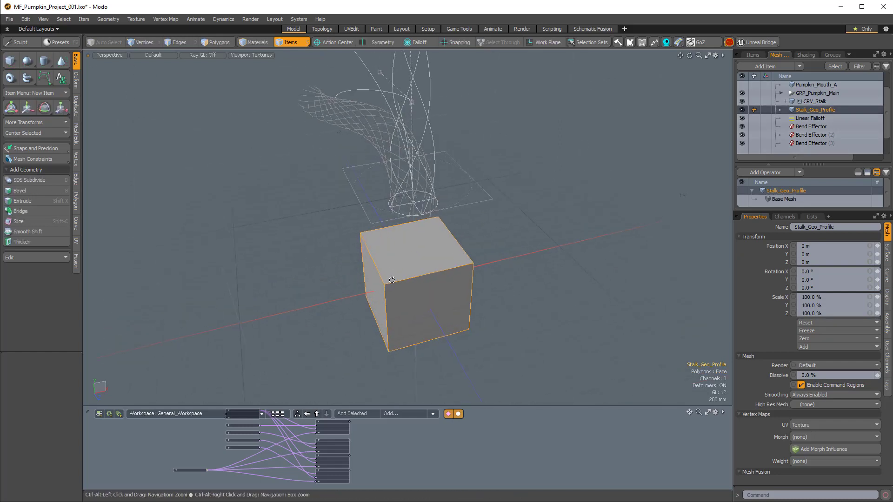
Step: Remove every face of the Stalk_Geo_Profile cube except the top polygon
key(3)
click(418, 255)
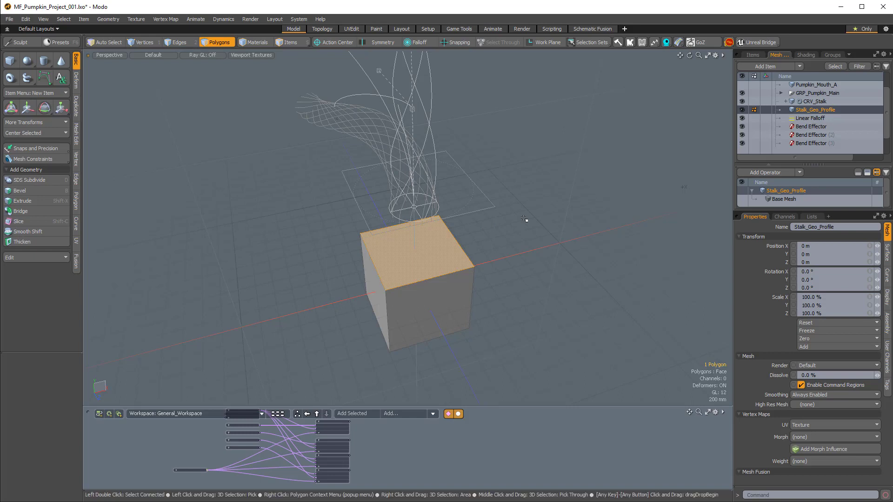
key(bracketright)
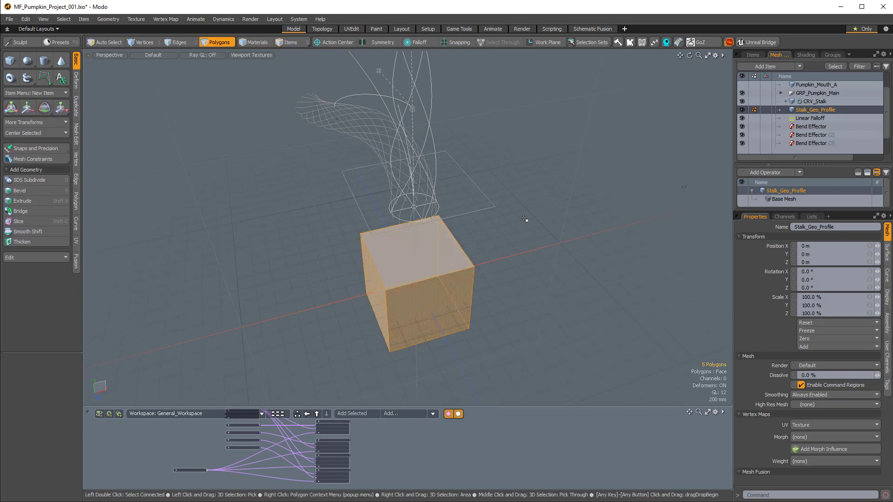
key(Delete)
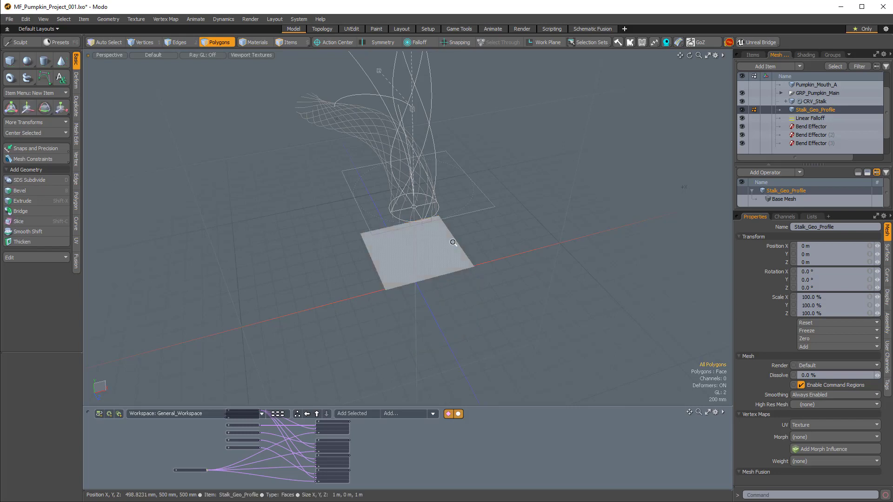
Step: Subdivide the remaining square polygon with the Catmull-Clark method at 0.0 % fractal
mouse_move(454, 245)
alt+mouse_down()
mouse_move(442, 285)
mouse_move(452, 261)
alt+mouse_up()
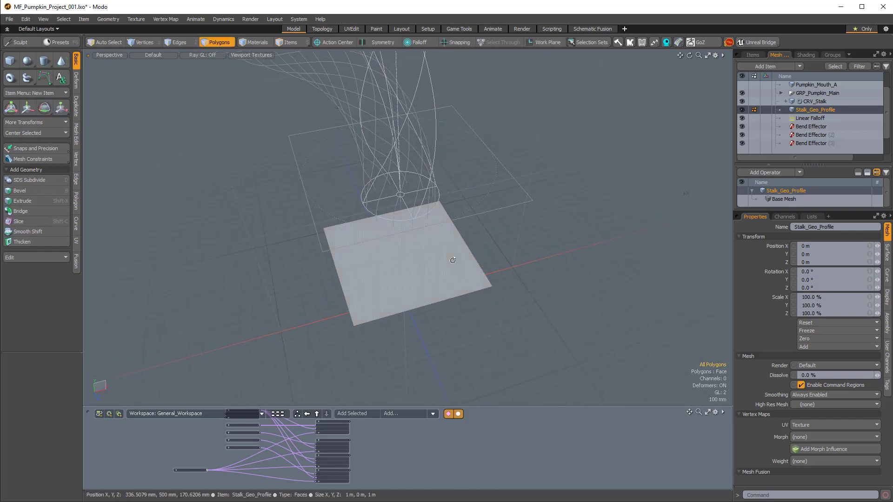
key(shift+d)
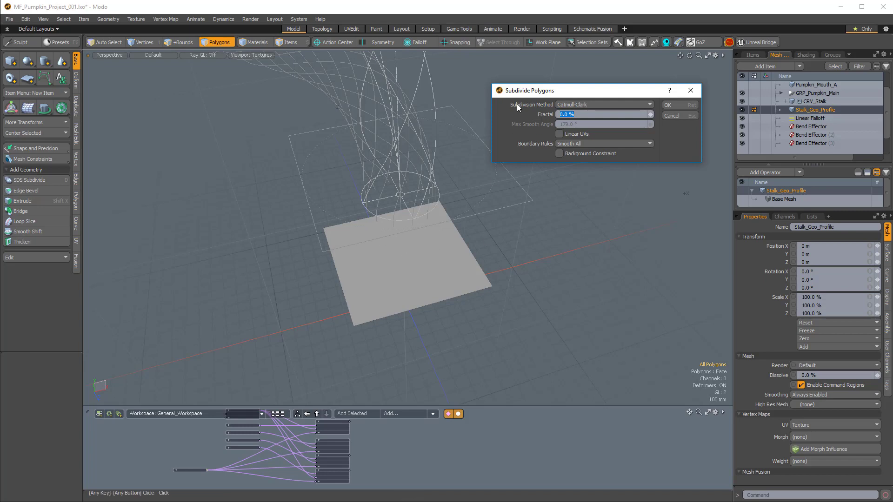
click(667, 105)
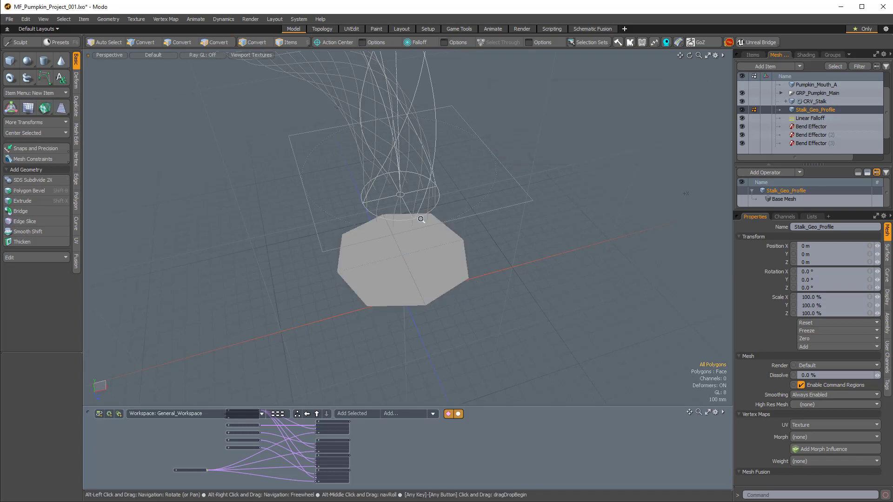
Step: Bevel the four profile polygons inward as one group with a 449 mm inset and no shift
ctrl+alt+drag(421, 219, 416, 241)
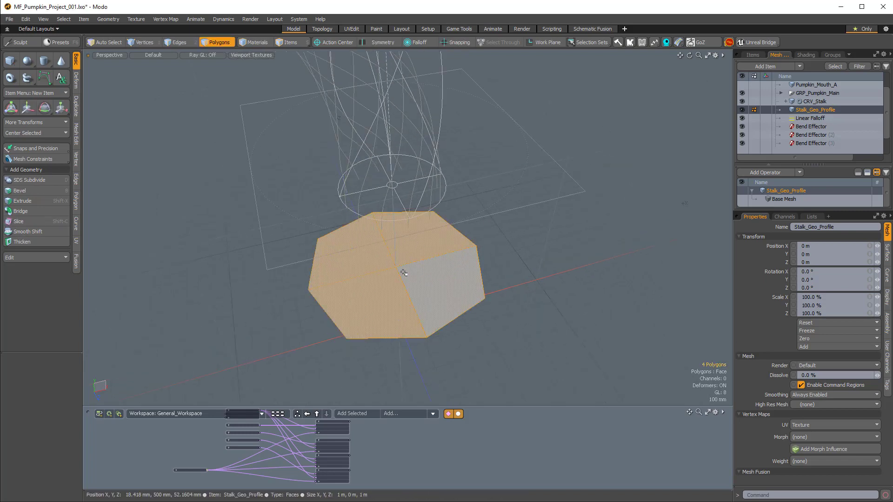
key(b)
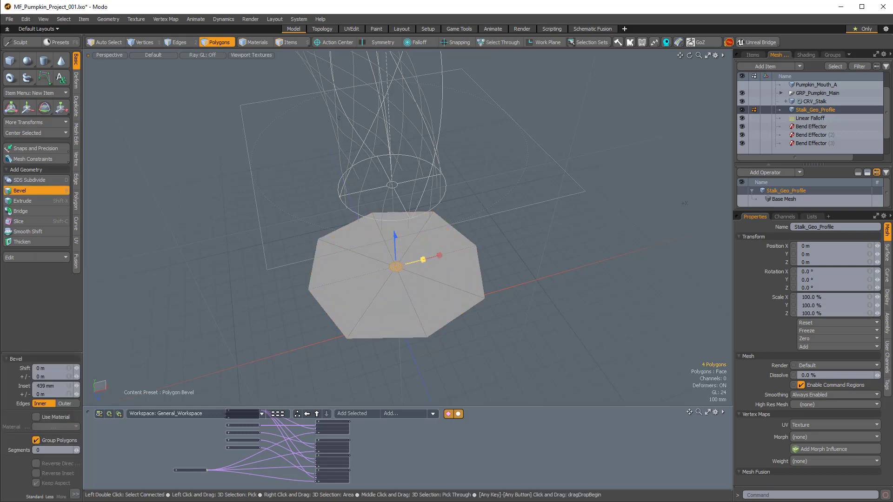
scroll(473, 251, up, 3)
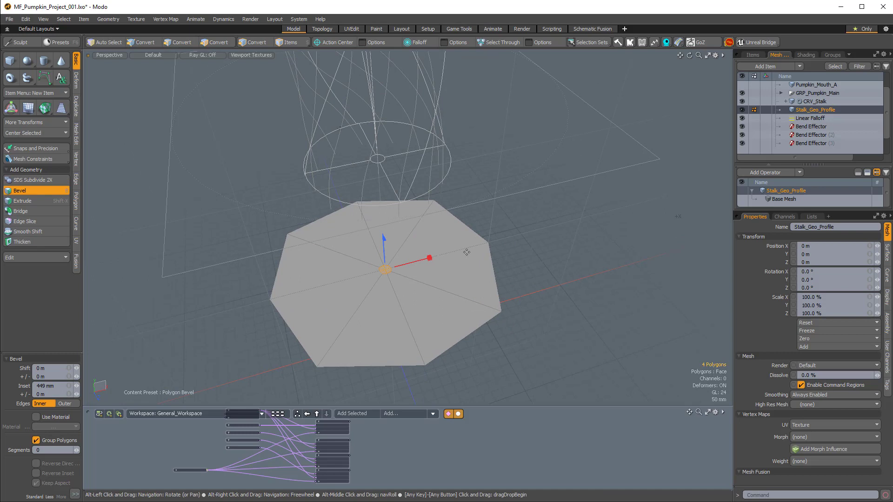
Step: Select the profile's outer border edges and scale them to 15 % in X and Z
key(2)
double_click(490, 260)
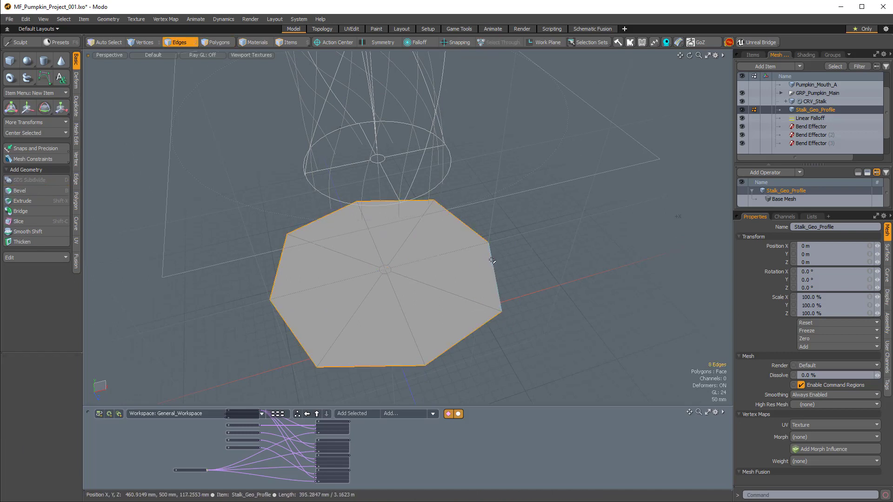
key(y)
mouse_move(437, 297)
mouse_down()
mouse_move(395, 300)
mouse_move(439, 289)
mouse_up()
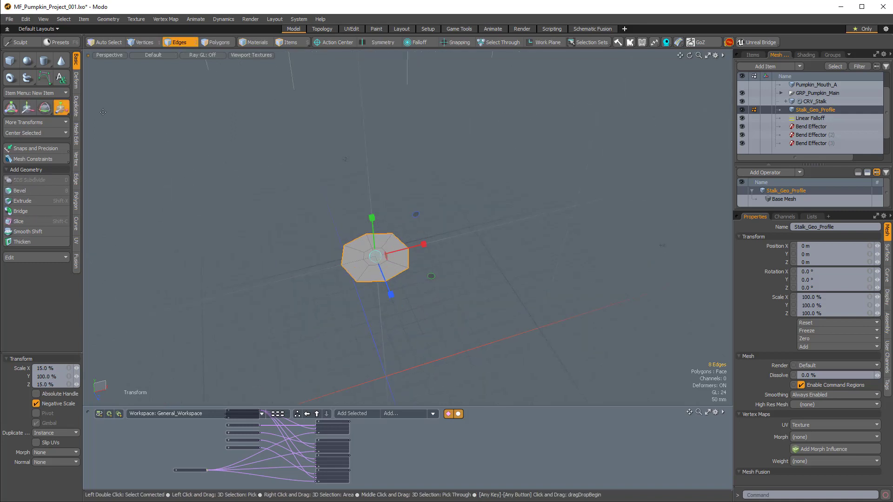
Step: Apply Radial Align in Circle mode to the profile's outer border edges
click(76, 80)
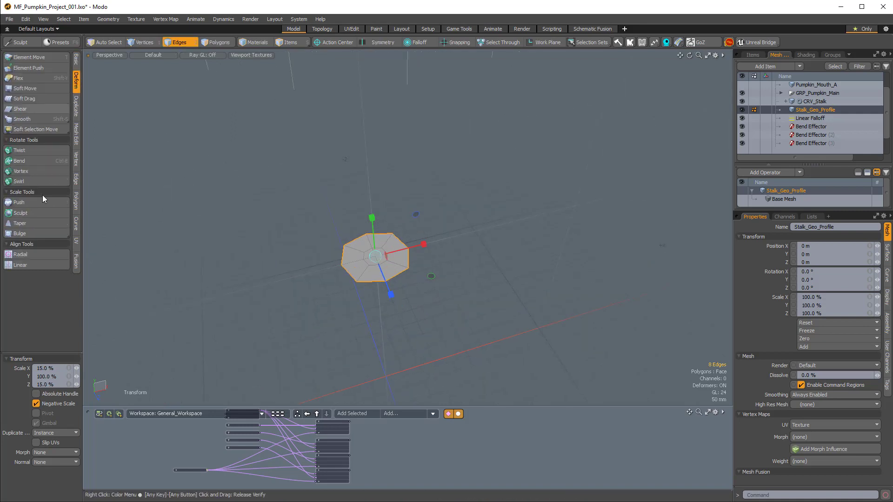
click(58, 255)
click(390, 268)
ctrl+alt+drag(389, 268, 409, 266)
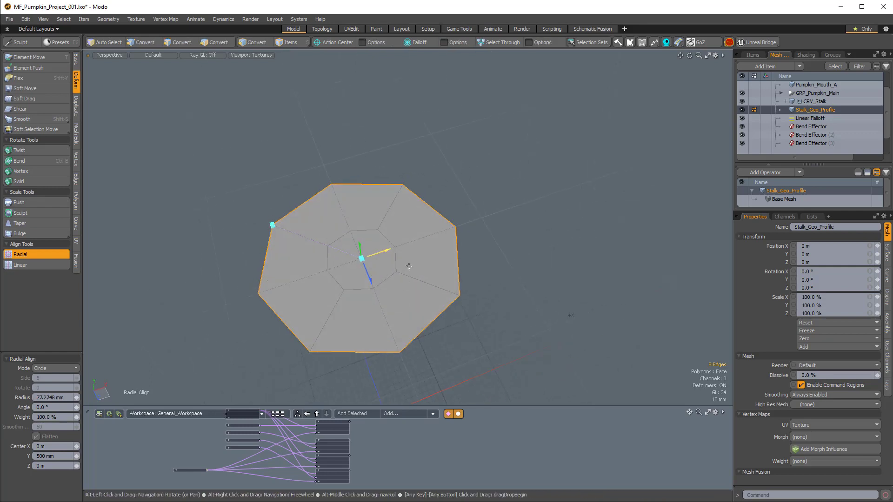
Step: Select the profile's inner edge loop and round it into a circle with Radial Align
key(space)
click(387, 239)
shift+click(396, 259)
shift+click(385, 280)
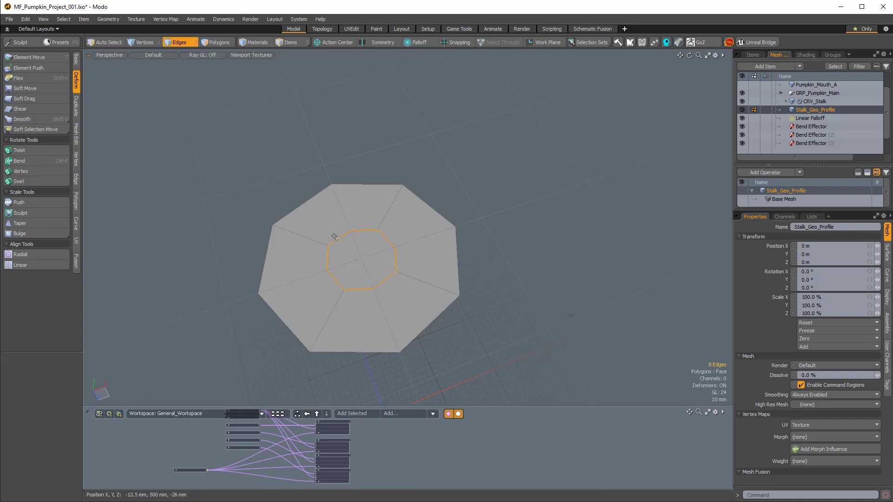
click(43, 250)
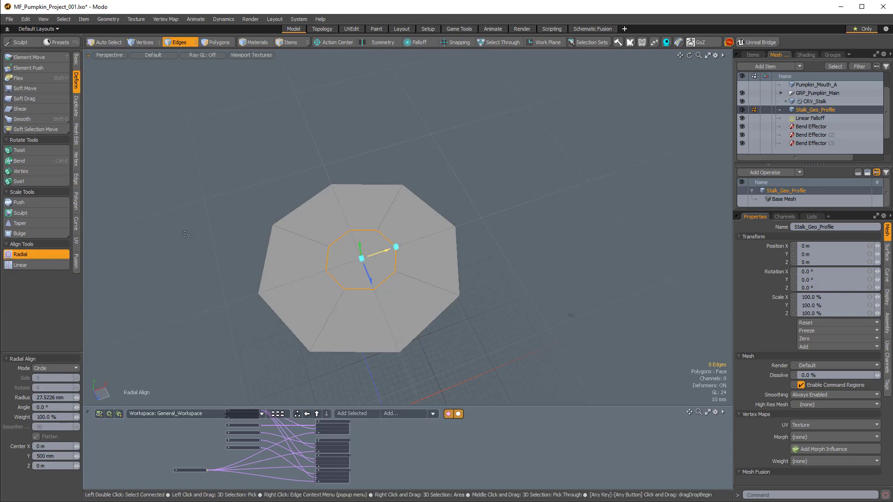
Step: Finish the radial alignment and convert the profile disc to a Catmull-Clark subdivision surface
alt+drag(514, 278, 447, 347)
alt+drag(416, 294, 467, 237)
key(space)
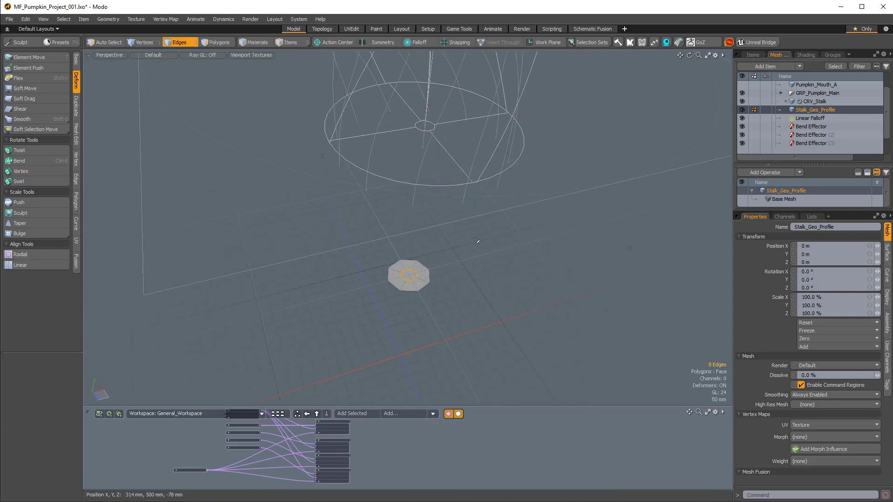
key(Tab)
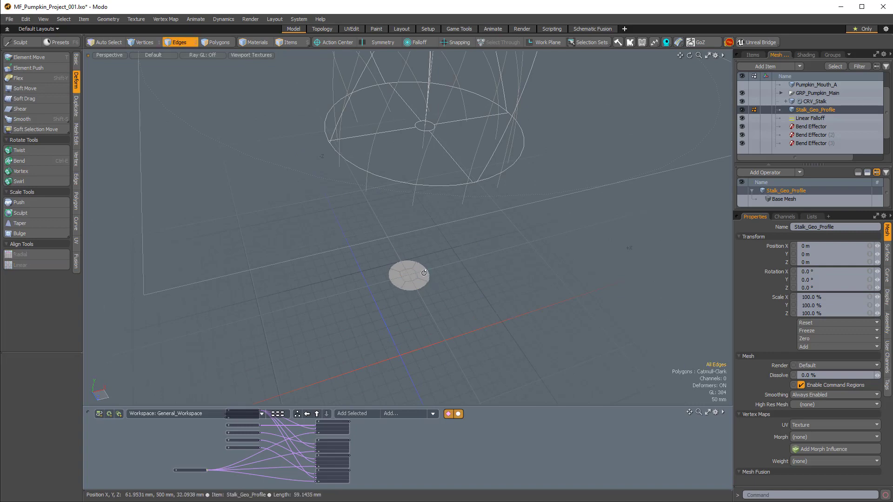
Step: Enable global vertex snapping and move all the disc's polygons onto the base point of one CRV_Stalk curve
alt+drag(476, 262, 409, 266)
ctrl+alt+drag(394, 300, 406, 319)
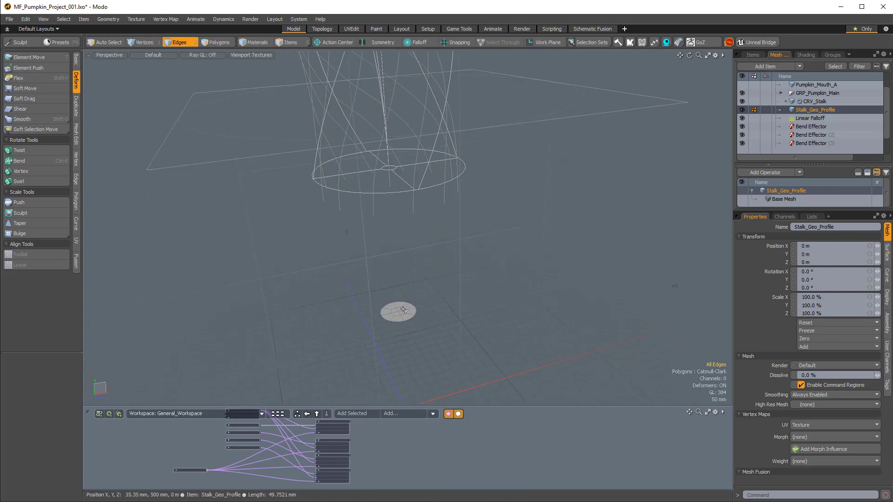
alt+drag(371, 210, 407, 267)
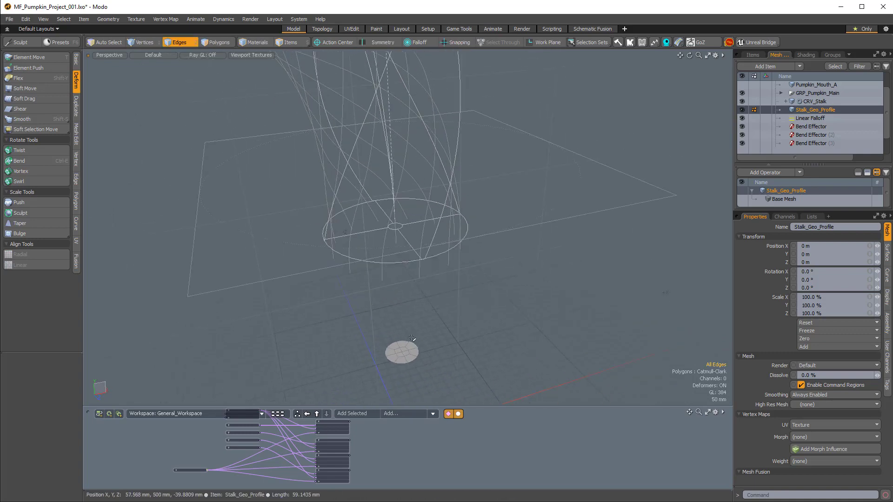
key(3)
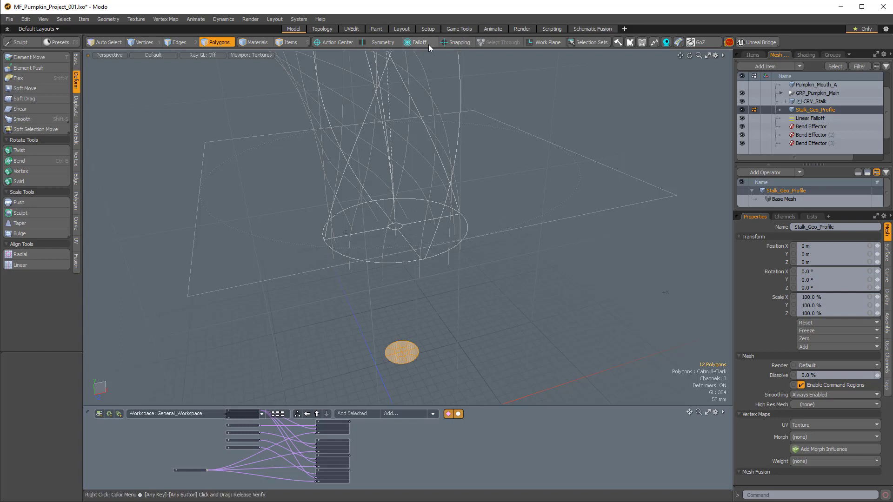
click(458, 42)
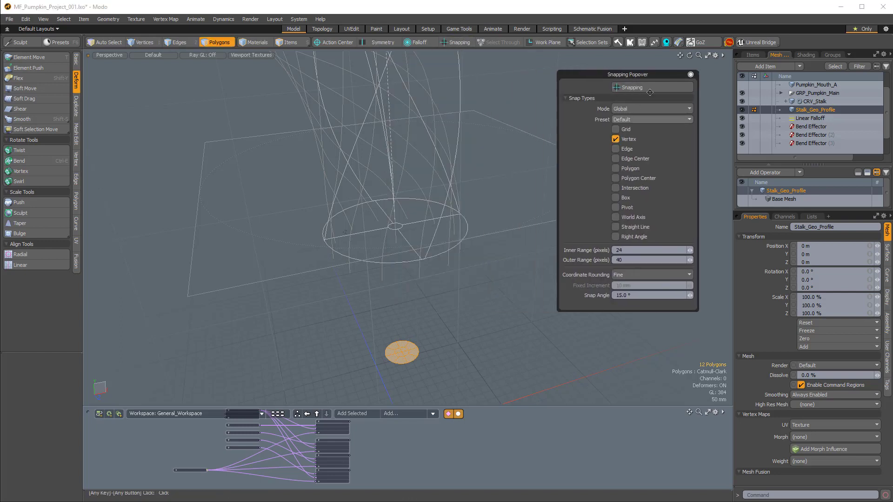
click(650, 88)
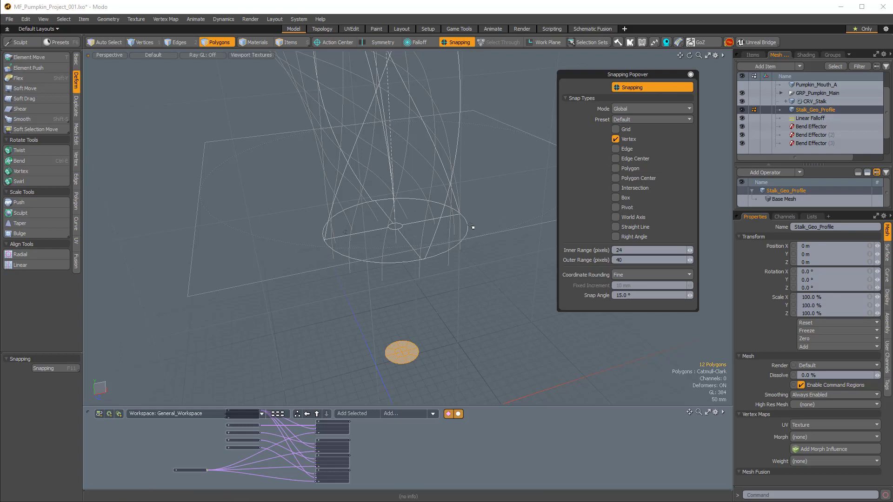
key(y)
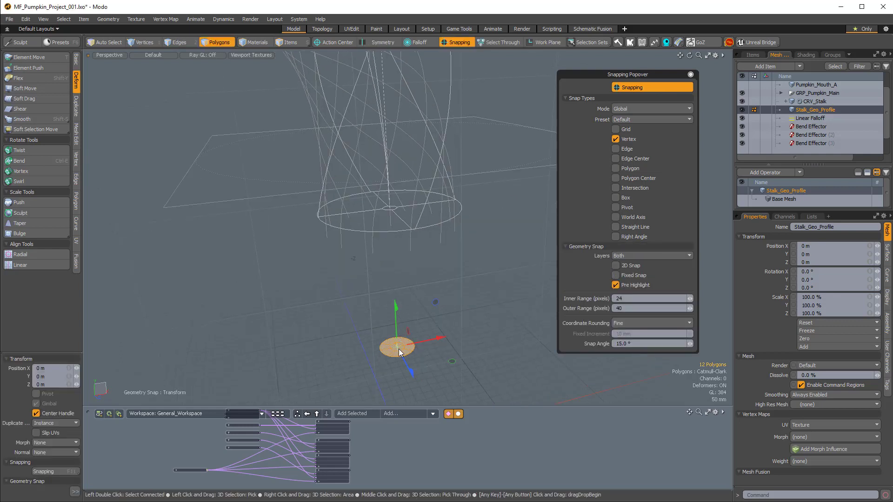
drag(397, 345, 303, 272)
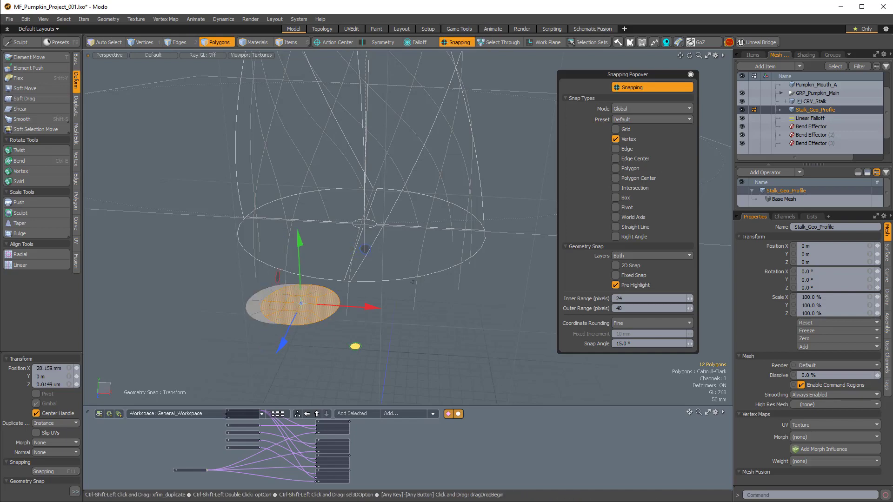
Step: Duplicate the disc around the stalk base, snapping each copy to the next curve's base point to form a closed ring of twelve
ctrl+shift+drag(355, 346, 270, 353)
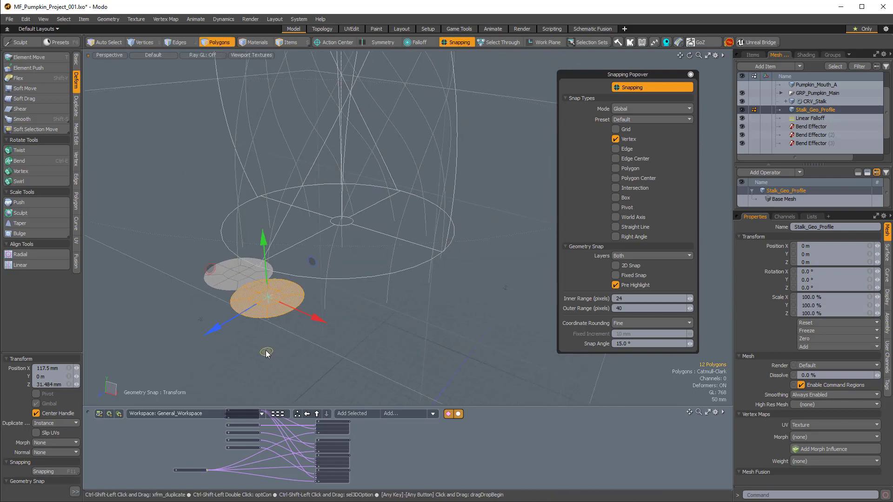
alt+drag(352, 360, 268, 349)
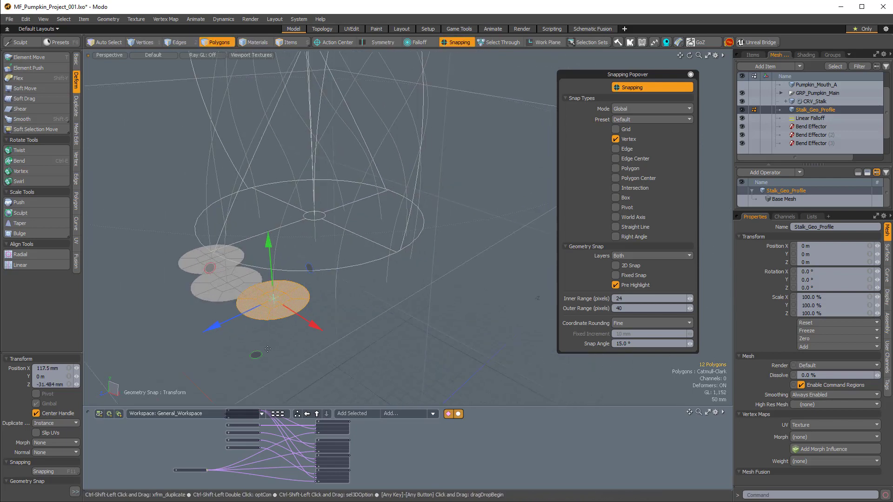
alt+drag(329, 354, 213, 345)
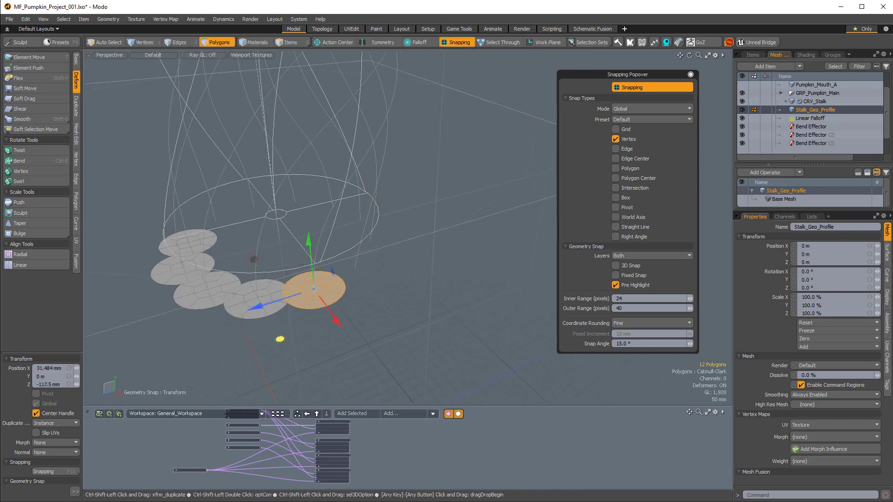
alt+drag(280, 338, 219, 347)
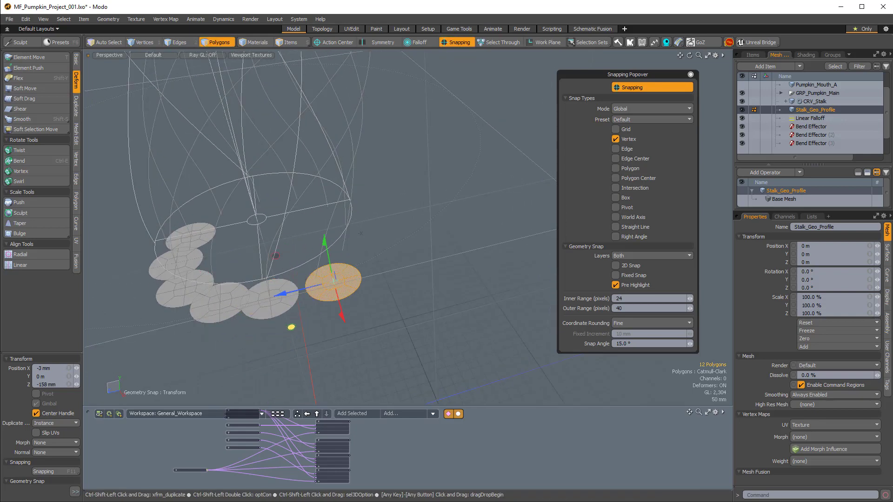
alt+drag(361, 233, 252, 285)
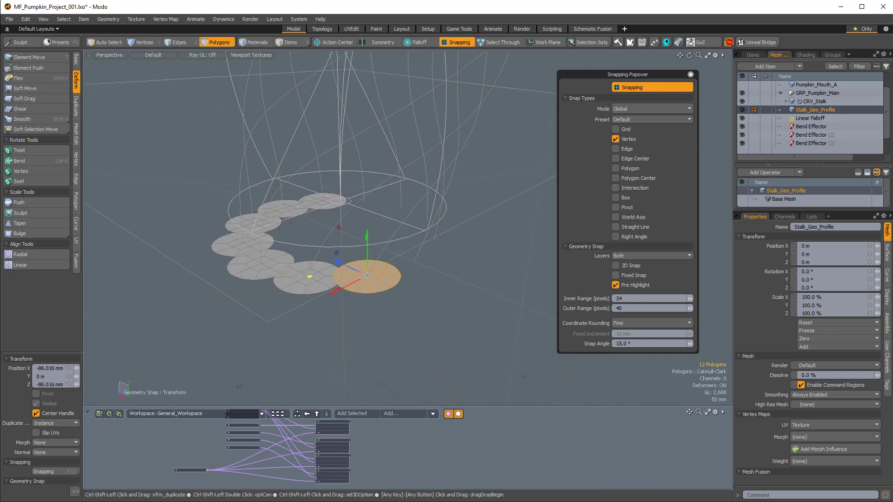
alt+drag(367, 232, 254, 261)
scroll(344, 247, up, 3)
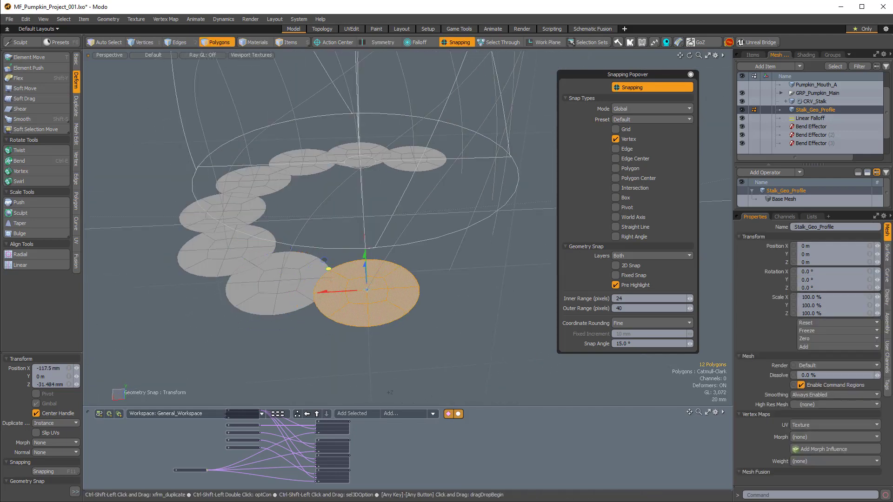
alt+drag(426, 321, 345, 287)
scroll(420, 325, down, 3)
alt+drag(486, 314, 390, 278)
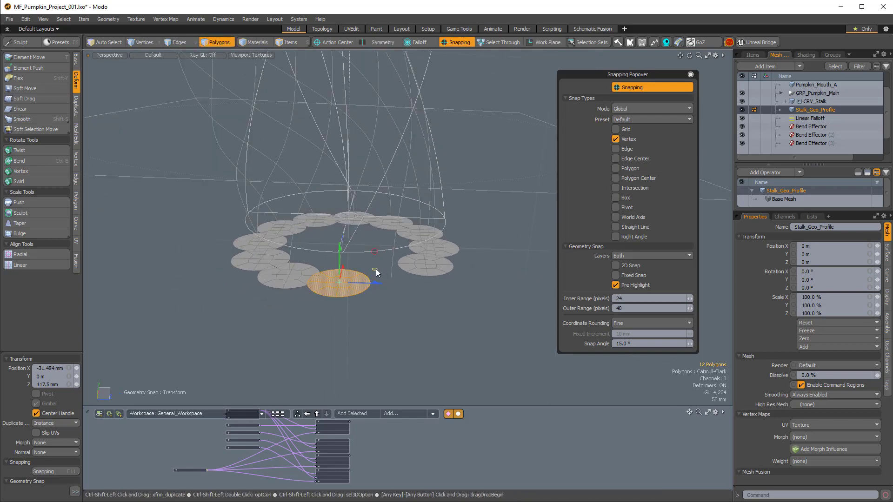
alt+drag(462, 302, 478, 342)
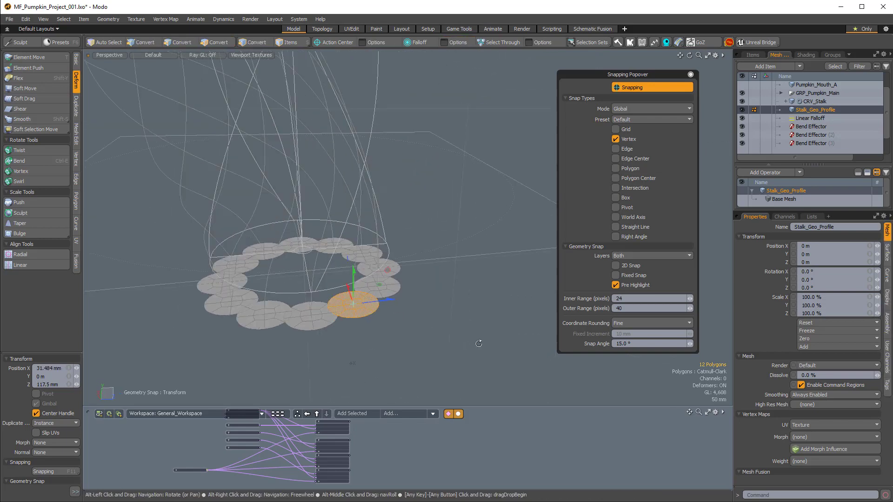
key(space)
Step: Deselect the last disc, uncheck the Vertex snap type and turn snapping off
click(338, 377)
alt+drag(338, 376, 389, 336)
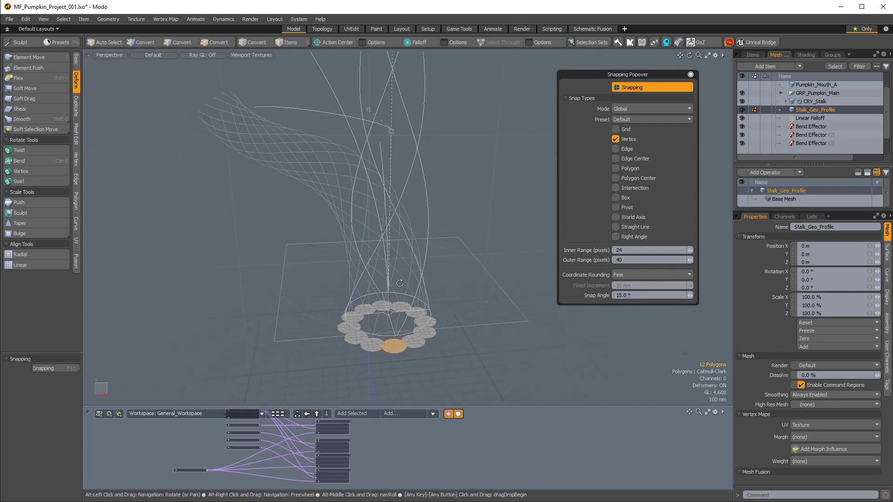
ctrl+alt+drag(390, 219, 455, 254)
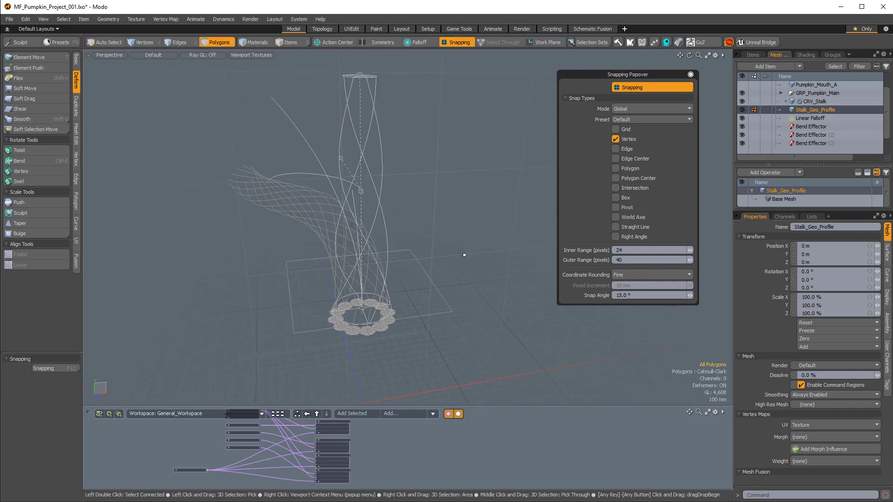
click(615, 139)
click(642, 88)
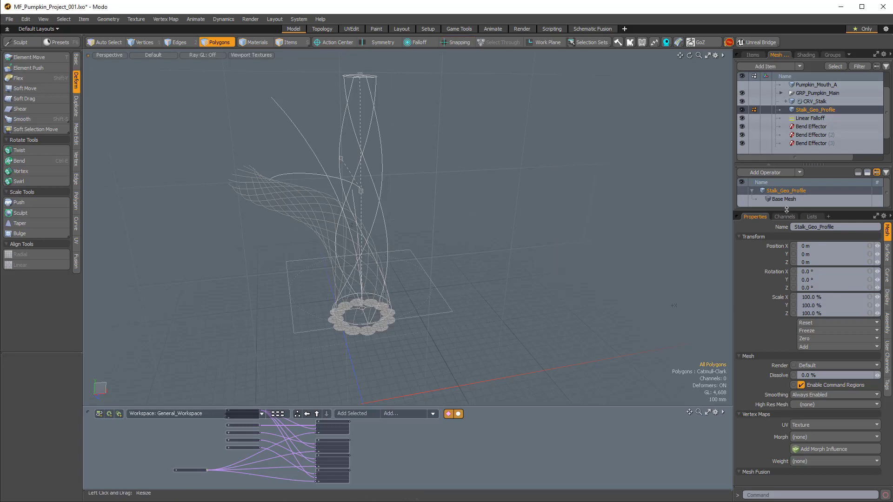
Step: Copy the straight B-spline from CRV_Stalk's base mesh into a new mesh item and name it CRV_Stalk_Core
drag(786, 210, 788, 356)
click(814, 118)
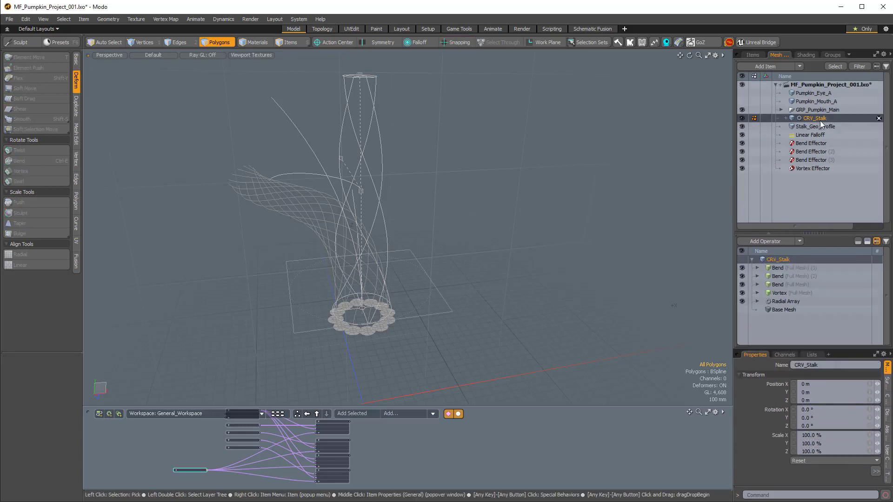
click(782, 309)
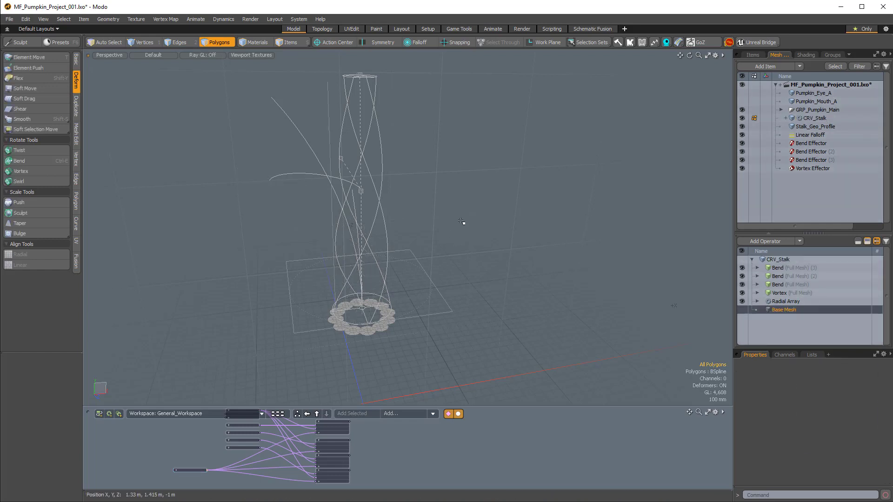
click(329, 150)
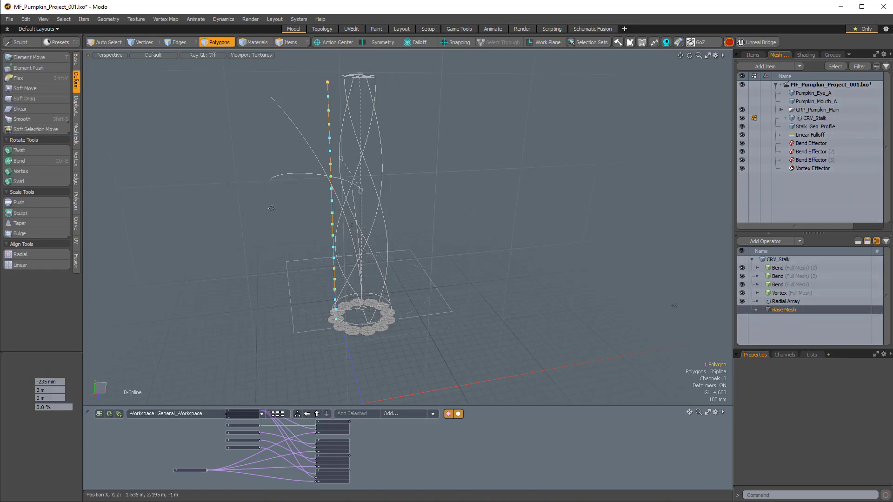
alt+drag(414, 186, 458, 167)
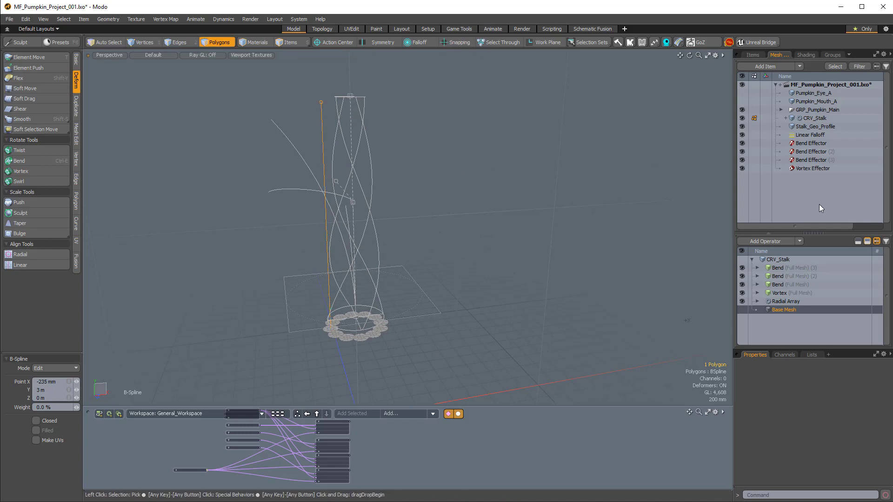
key(n)
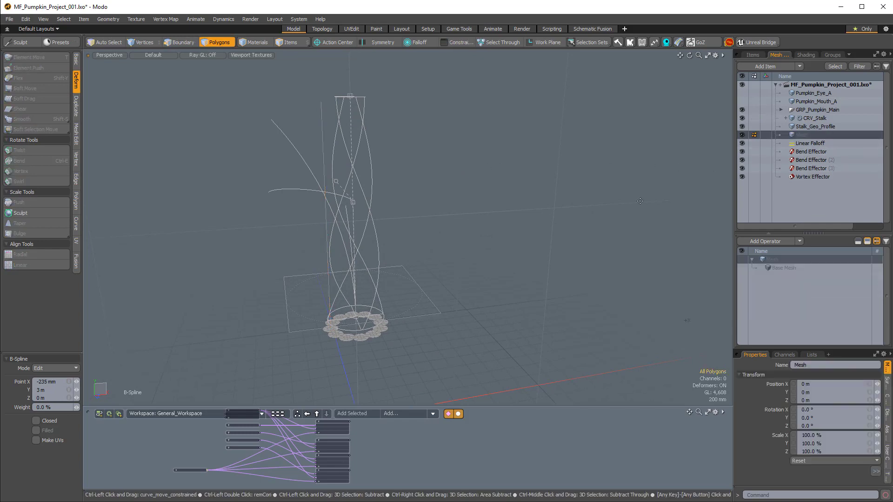
click(802, 134)
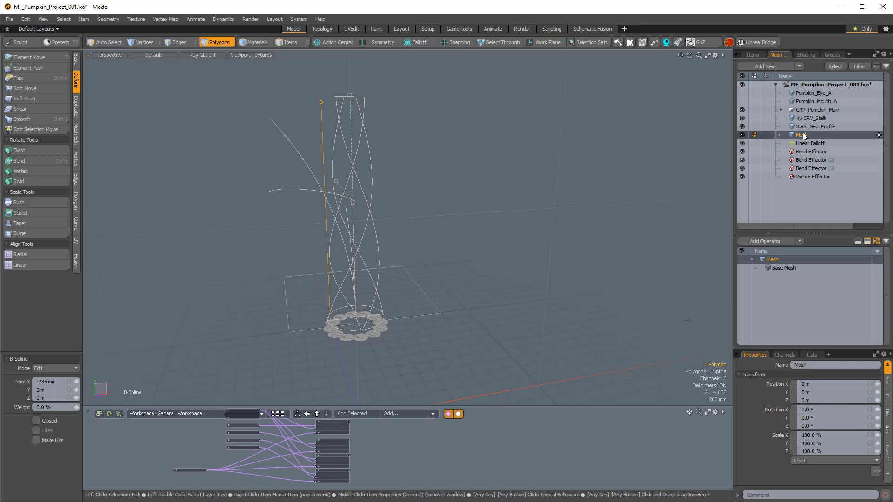
double_click(803, 135)
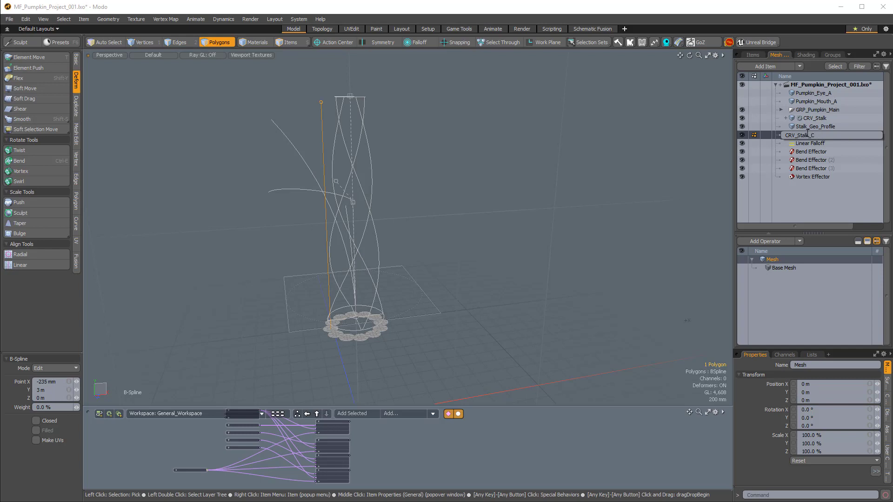
key(Return)
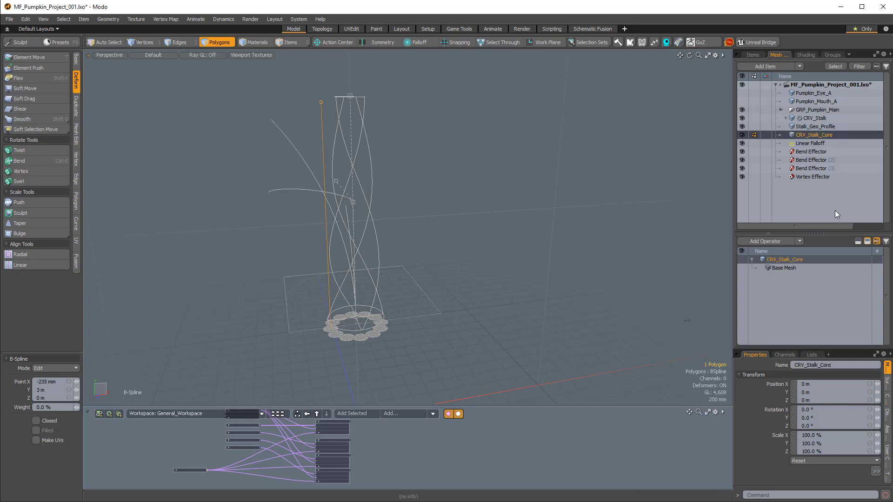
Step: Center the CRV_Stalk_Core curve on the Z and X axes
alt+drag(431, 266, 415, 296)
scroll(419, 299, down, 2)
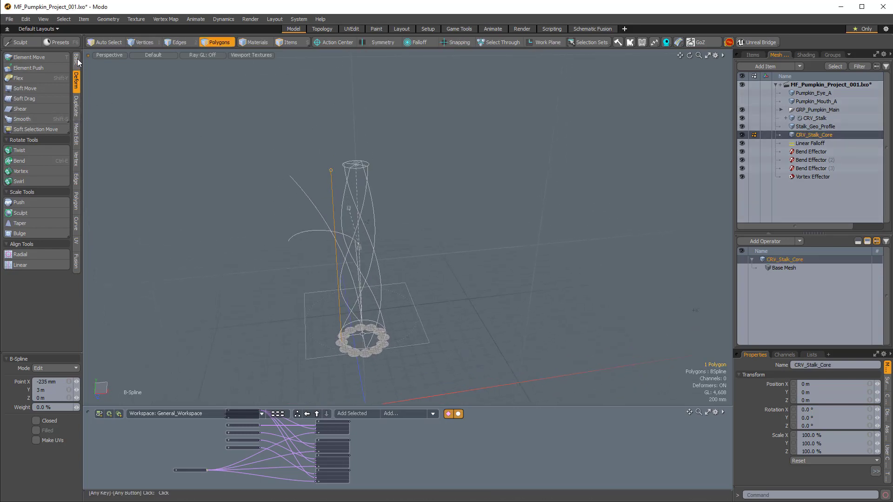
scroll(474, 334, down, 2)
alt+shift+drag(437, 337, 429, 307)
alt+drag(428, 307, 390, 318)
alt+drag(390, 318, 394, 270)
scroll(394, 272, up, 2)
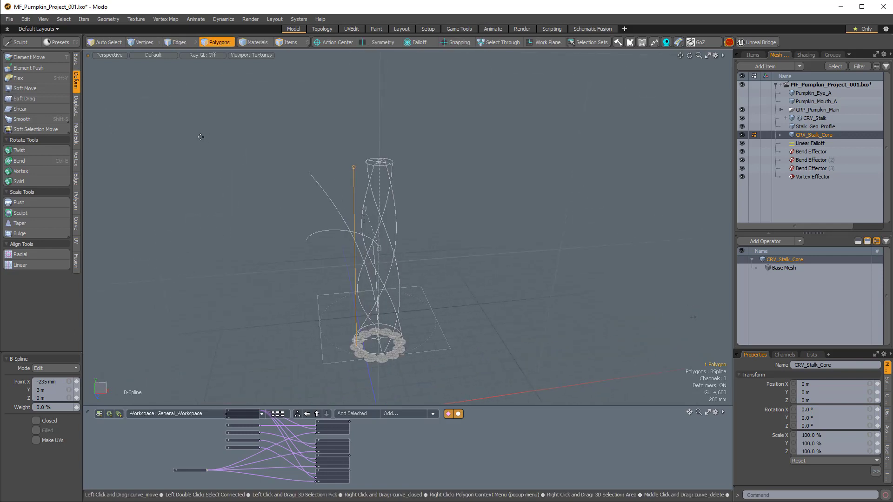
click(77, 59)
click(40, 132)
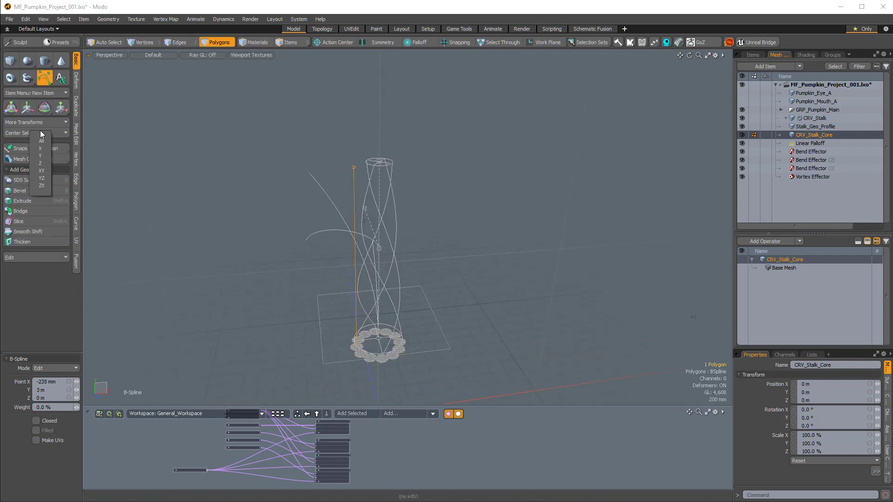
click(43, 185)
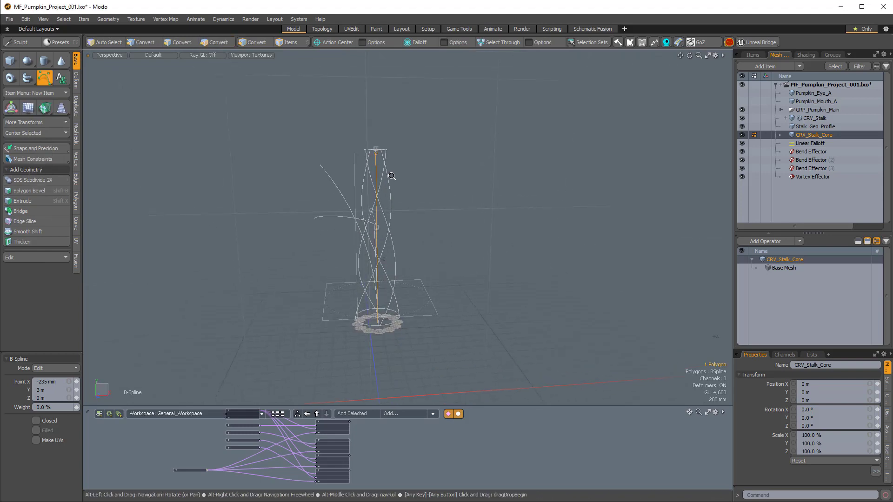
Step: Turn snapping on and duplicate one disc of Stalk_Geo_Profile into the centre of the ring, at the core curve's base
ctrl+alt+drag(392, 176, 411, 228)
alt+shift+drag(411, 228, 467, 211)
key(5)
click(403, 361)
key(3)
double_click(407, 327)
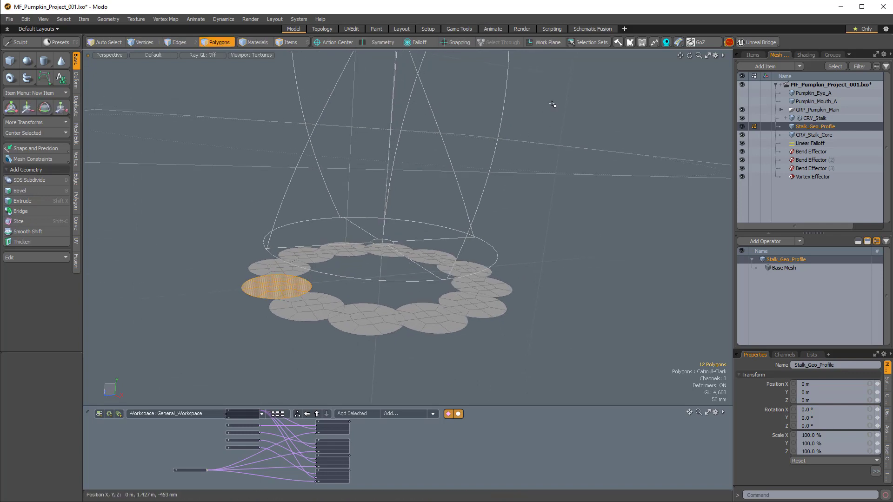
click(461, 41)
key(w)
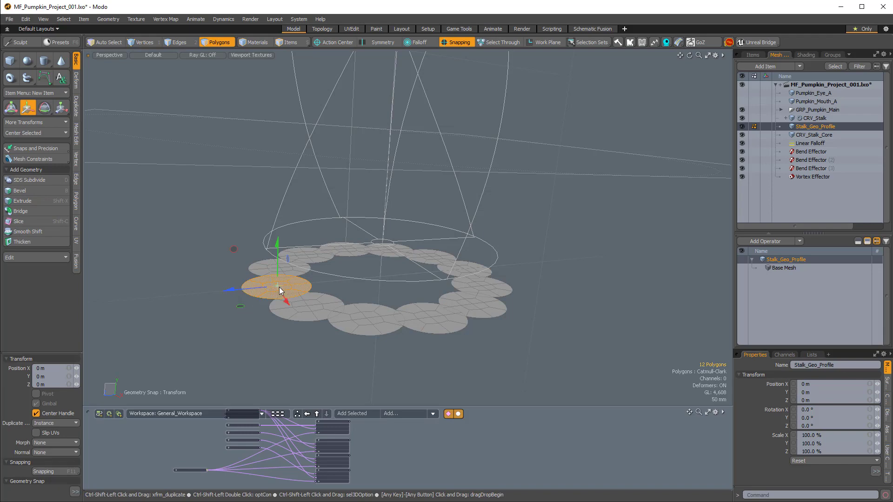
drag(280, 290, 389, 338)
Step: Scale the central disc uniformly in X and Z to about 298.5% so it fills the ring of discs
key(r)
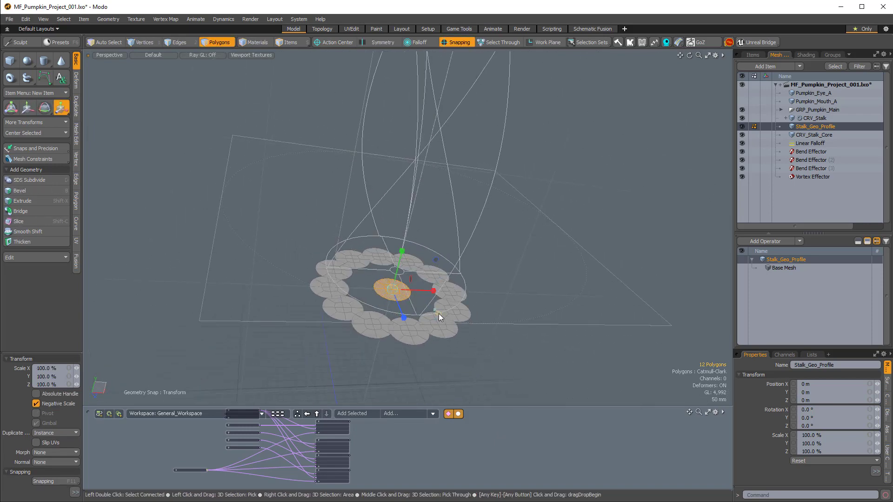
drag(438, 313, 476, 330)
alt+drag(488, 246, 462, 275)
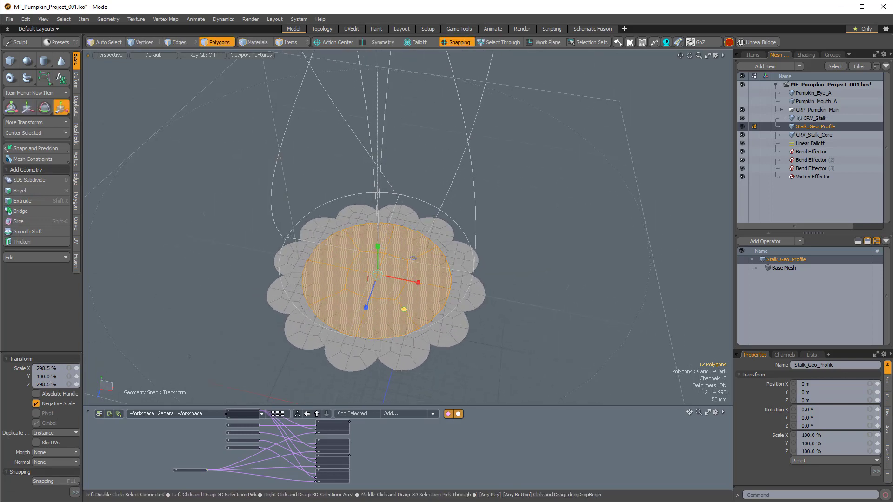
alt+drag(413, 259, 418, 251)
key(Escape)
Step: Select the four innermost polygons of the central disc and scale them down in the disc's plane
alt+drag(406, 308, 420, 290)
key(2)
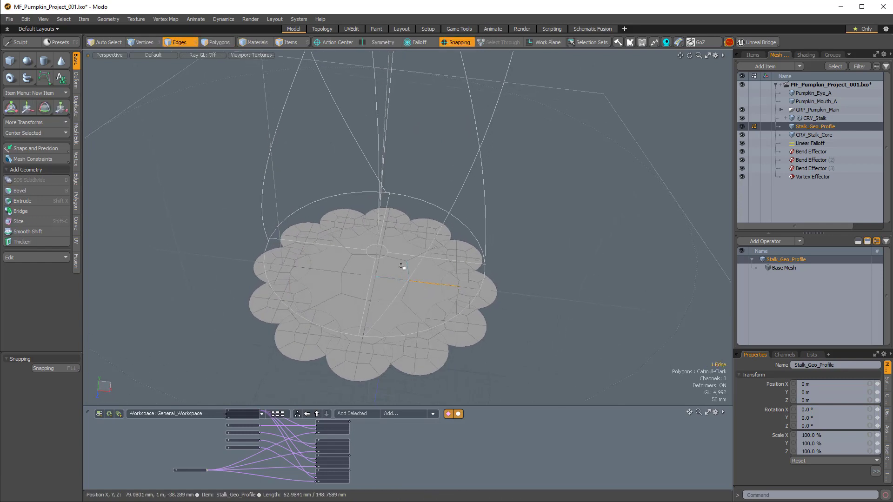
key(3)
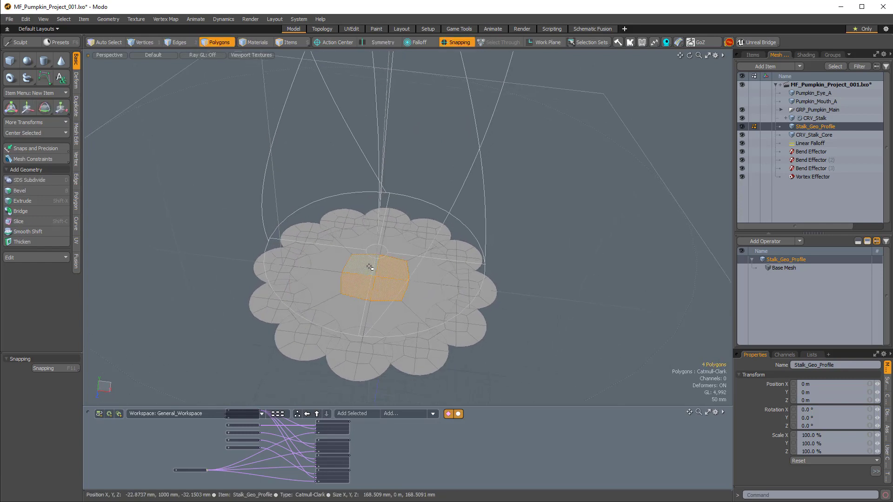
key(r)
key(q)
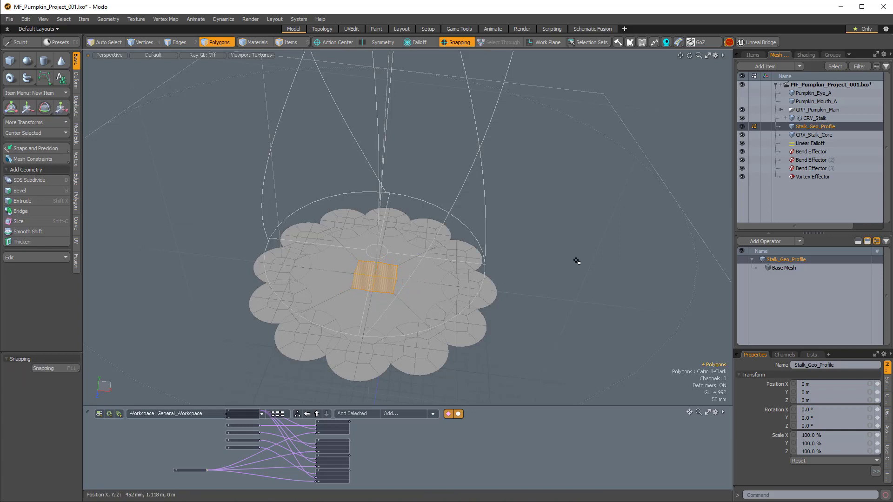
Step: Loop-slice the central disc's radial edges with a count of 1 to add one concentric loop
key(2)
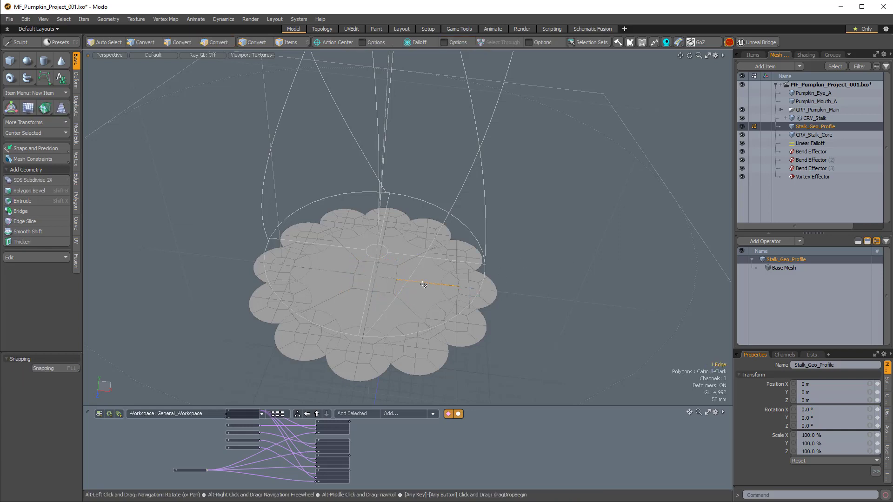
key(alt+c)
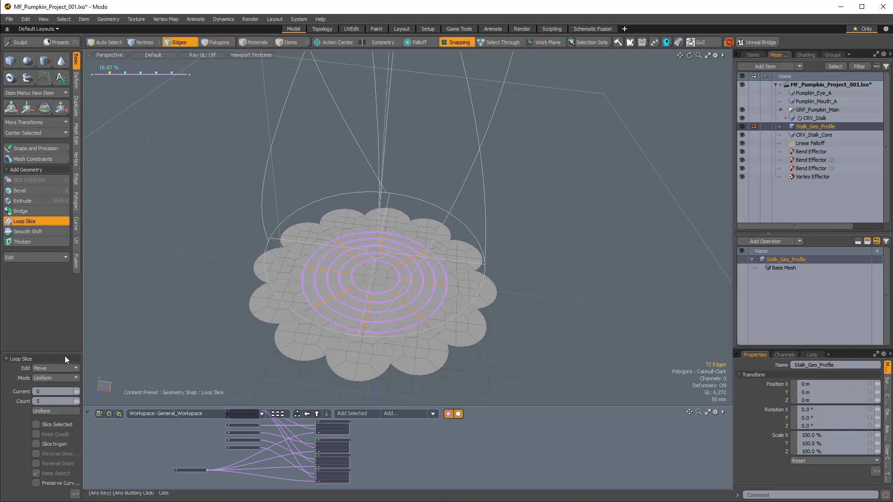
drag(66, 351, 67, 286)
click(76, 335)
click(75, 335)
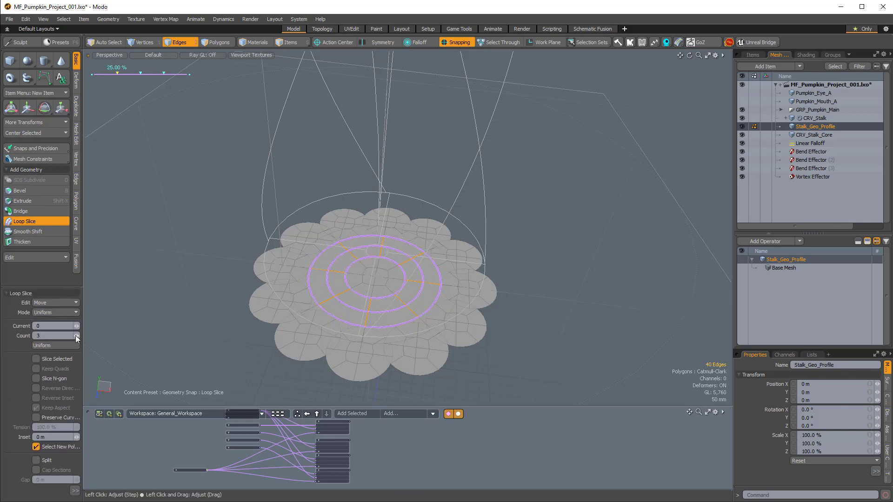
click(76, 336)
click(75, 336)
key(space)
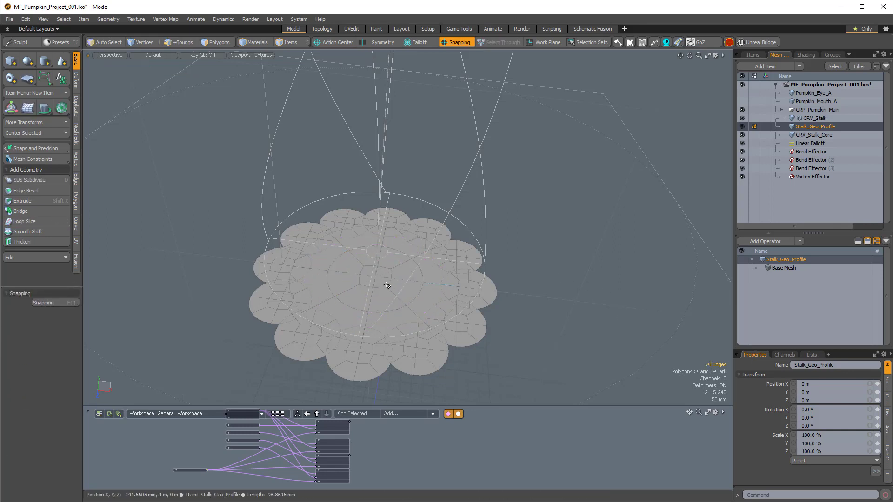
Step: Turn off subdivision on the central disc and scale its four inner polygons to about 111.5% in X and Z
key(space)
alt+drag(367, 265, 355, 275)
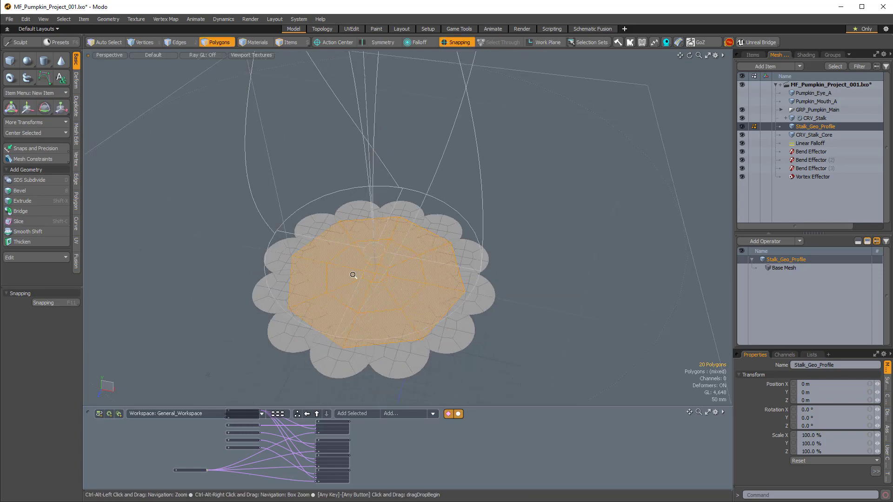
scroll(354, 275, up, 3)
scroll(418, 299, down, 1)
alt+drag(419, 299, 408, 267)
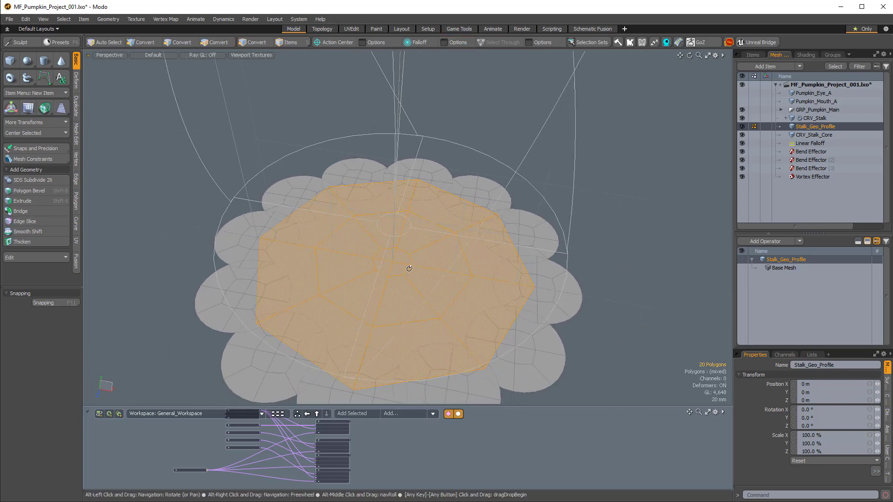
key(3)
click(404, 271)
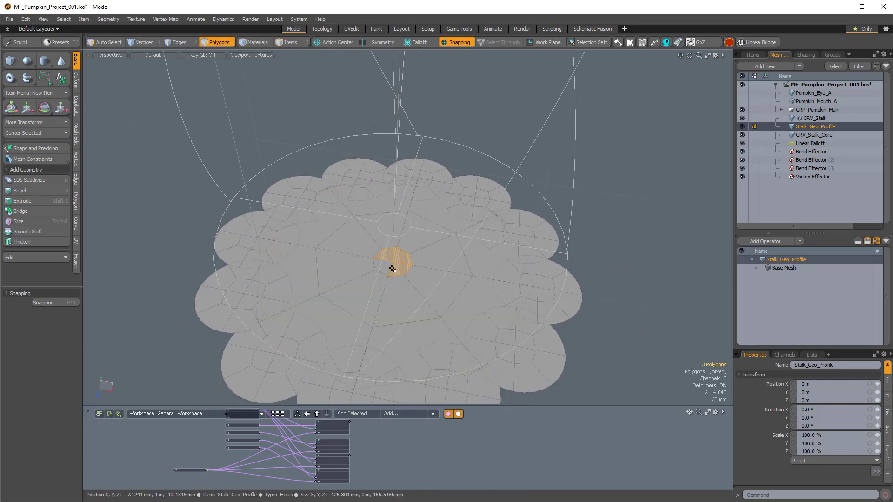
key(y)
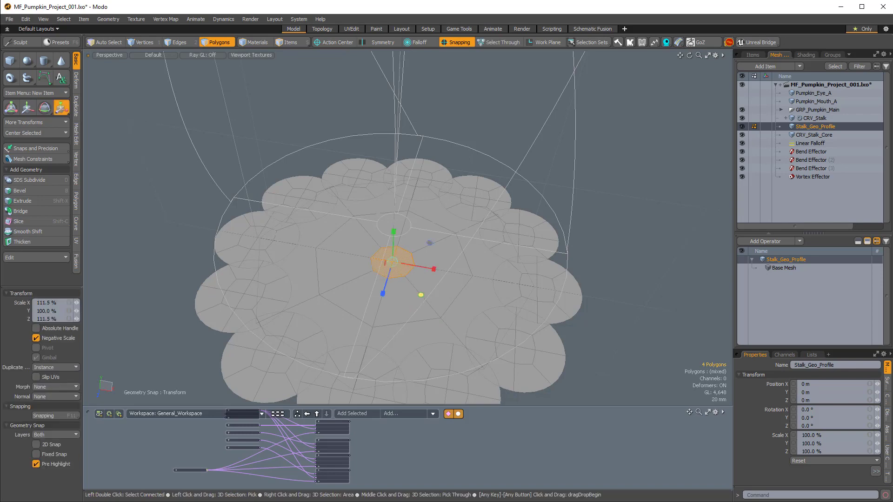
key(space)
Step: Convert the whole central disc back to a Catmull-Clark subdivision surface and clear the selection
click(624, 247)
double_click(406, 295)
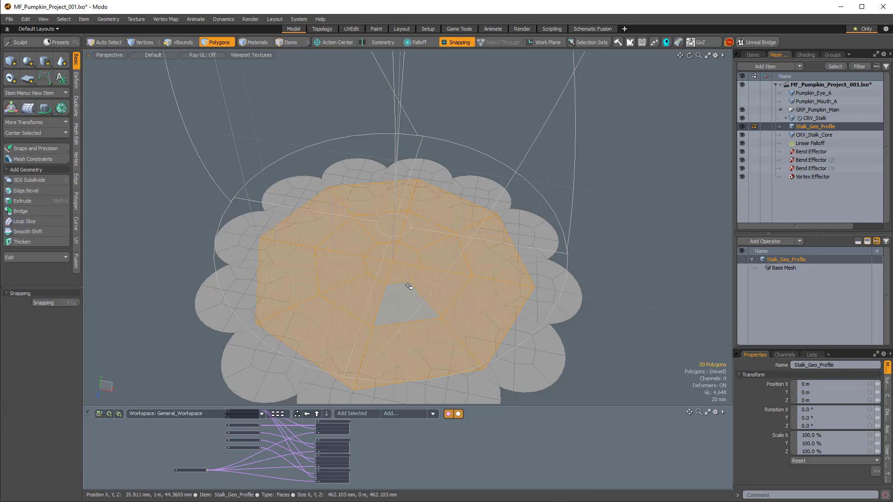
key(shift+Tab)
click(667, 282)
Step: Select all the profile discs for checking, and move Stalk_Geo_Profile below Vortex Effector in the item list
scroll(668, 283, down, 5)
mouse_move(497, 271)
alt+mouse_down()
mouse_move(476, 217)
mouse_move(464, 217)
alt+mouse_up()
mouse_move(534, 261)
right_down()
mouse_move(218, 225)
mouse_move(578, 367)
right_up()
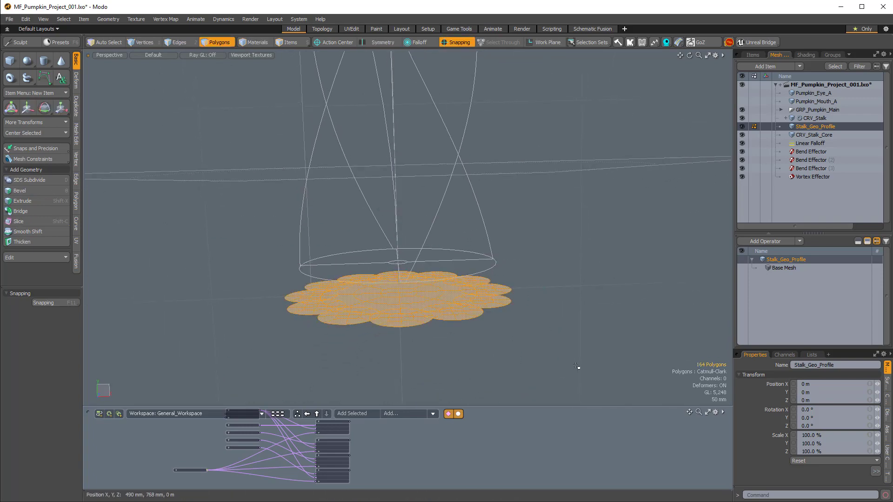
scroll(502, 308, down, 4)
alt+drag(501, 308, 481, 297)
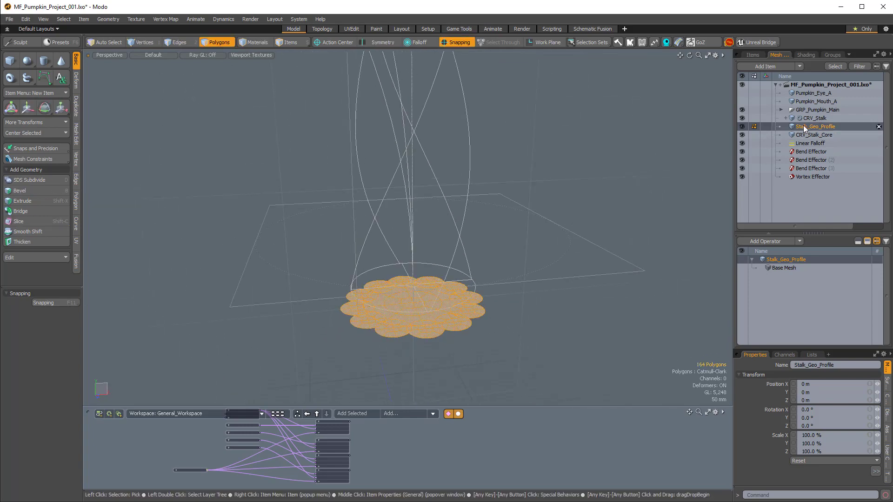
drag(802, 125, 815, 179)
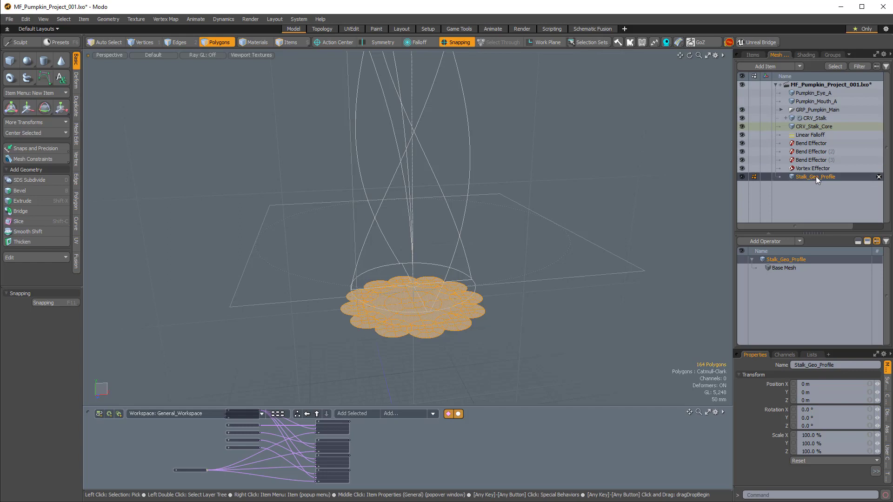
click(786, 200)
Step: Unmerge Stalk_Geo_Profile so that each disc becomes a separate mesh item
scroll(585, 203, down, 3)
alt+drag(586, 203, 582, 237)
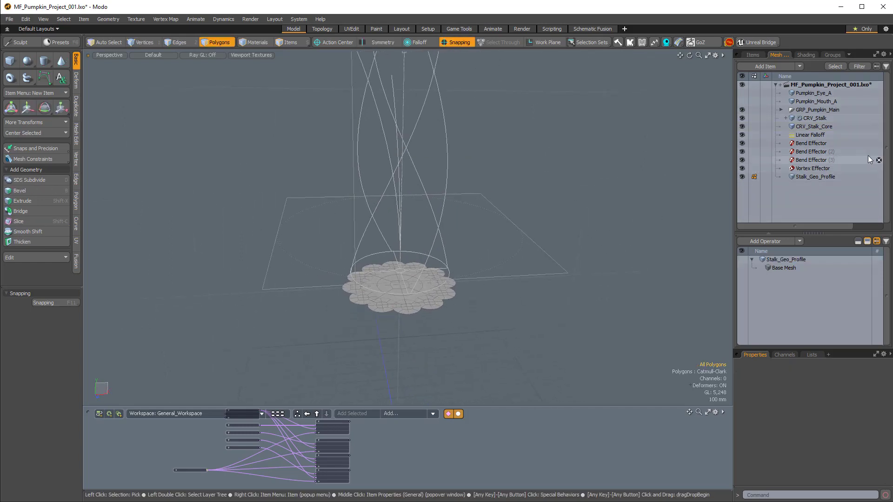
right_click(816, 176)
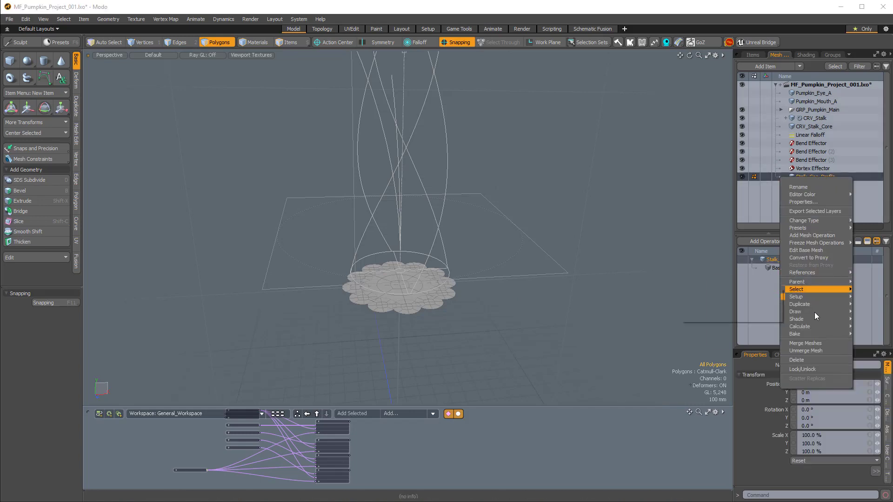
click(808, 351)
scroll(847, 164, down, 3)
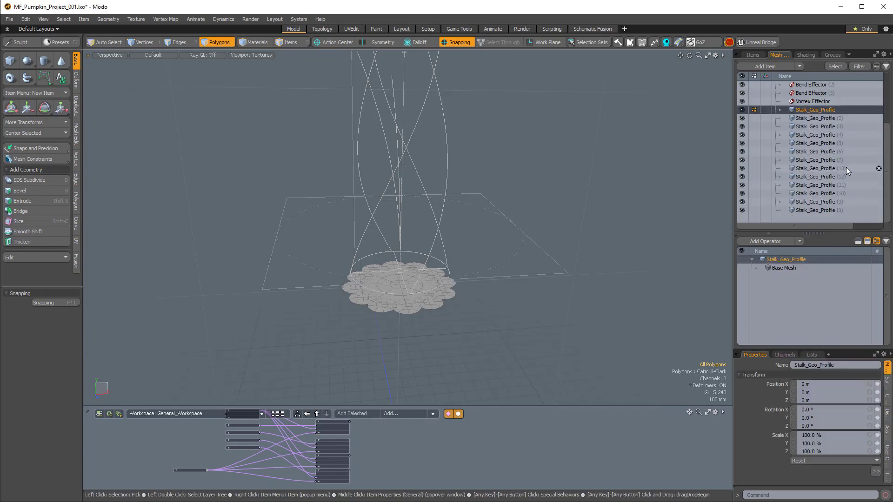
scroll(844, 210, up, 2)
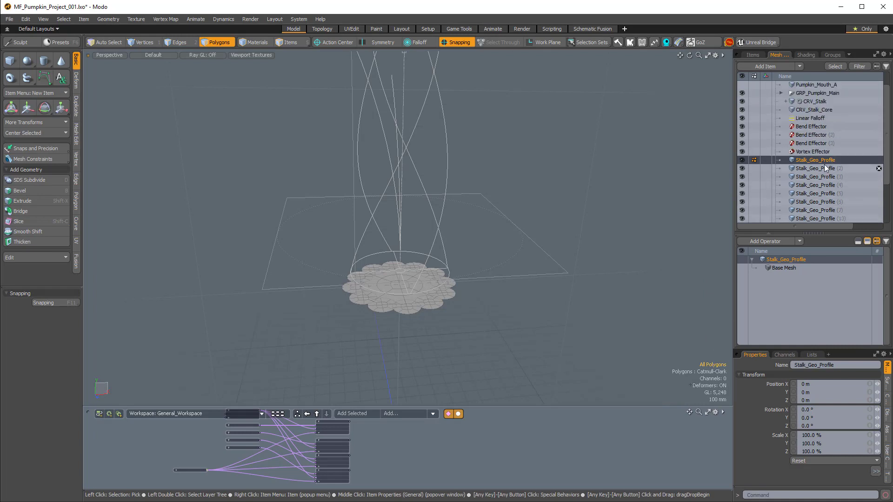
Step: Inspect the CRV_Stalk_Core and CRV_Stalk curves together with CRV_Stalk's bend and vortex deformers
scroll(828, 166, down, 2)
scroll(831, 164, up, 2)
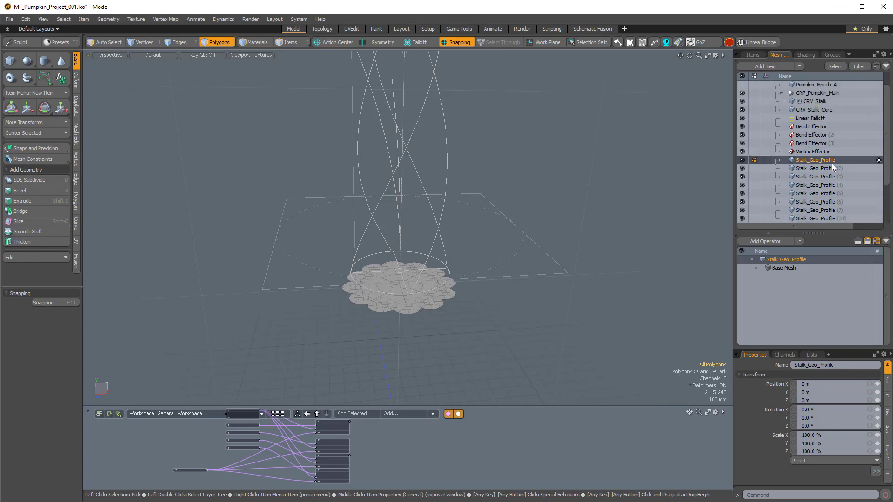
ctrl+alt+drag(531, 170, 521, 224)
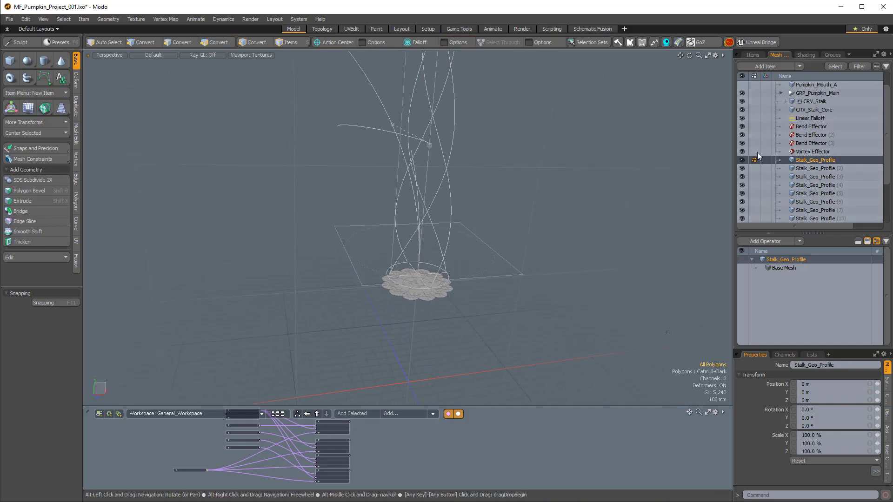
click(807, 110)
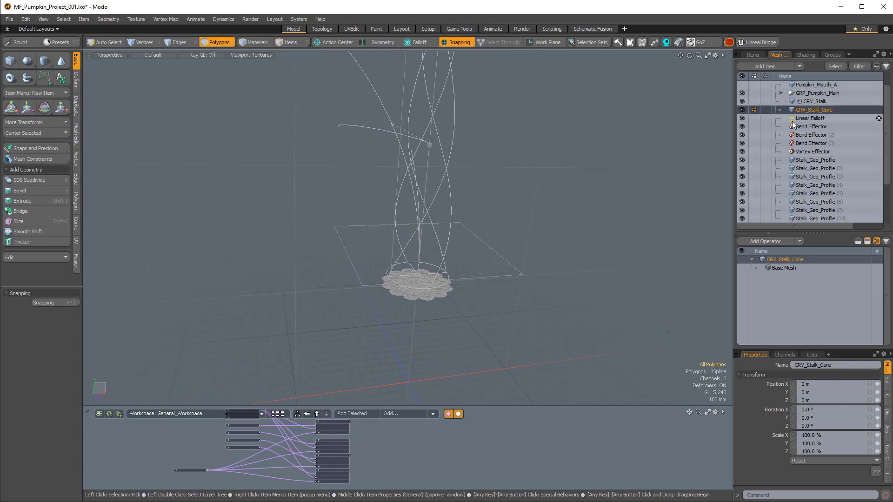
ctrl+alt+drag(567, 167, 540, 173)
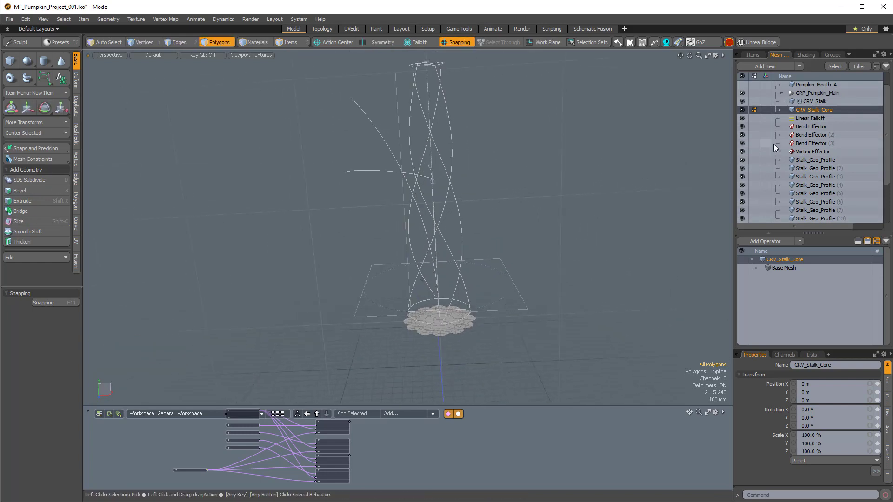
click(805, 101)
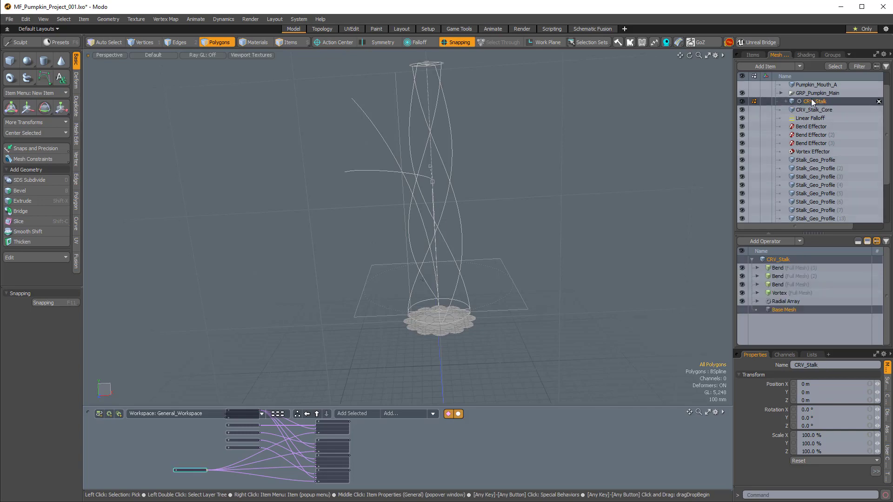
click(785, 267)
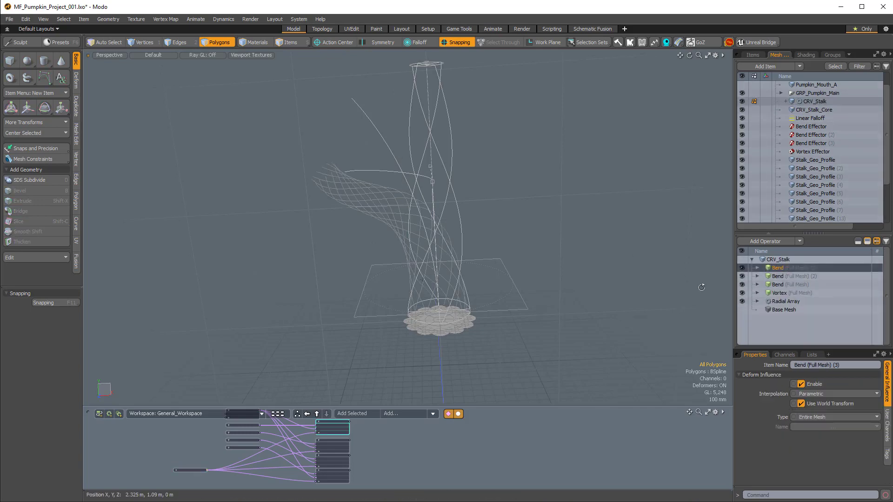
alt+drag(479, 268, 525, 261)
ctrl+alt+drag(469, 265, 445, 146)
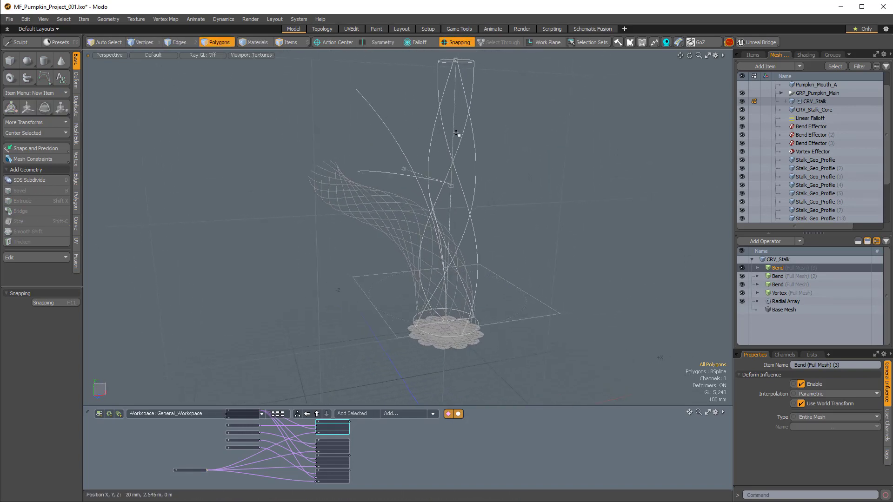
Step: Compare the shapes of Bend Effector (3), CRV_Stalk and CRV_Stalk_Core by selecting each in item mode
key(5)
click(454, 127)
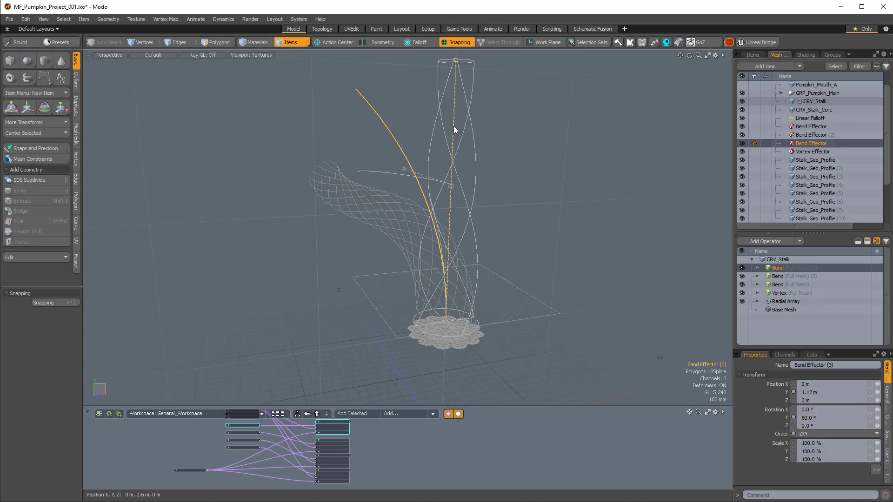
alt+drag(454, 127, 555, 147)
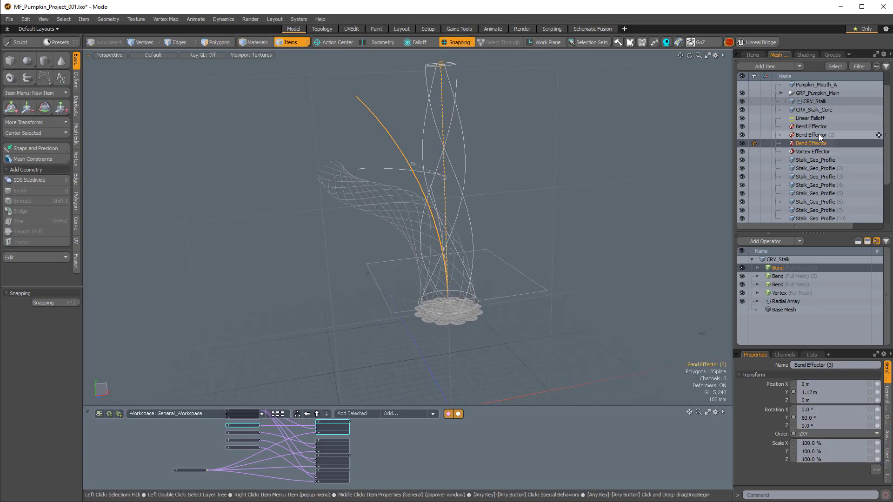
click(815, 110)
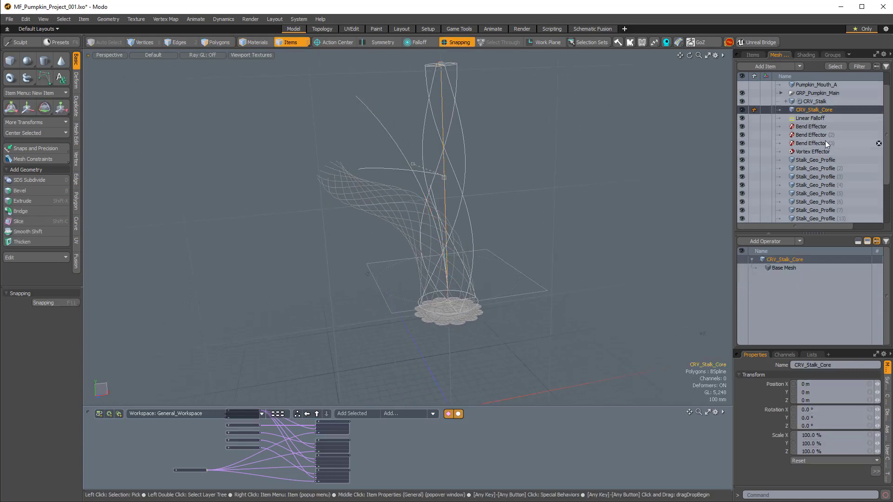
scroll(825, 138, up, 1)
click(816, 118)
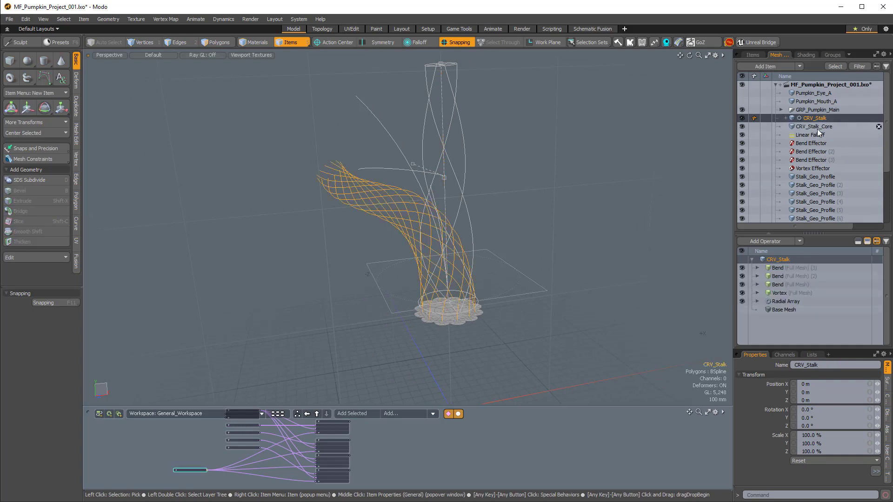
click(817, 129)
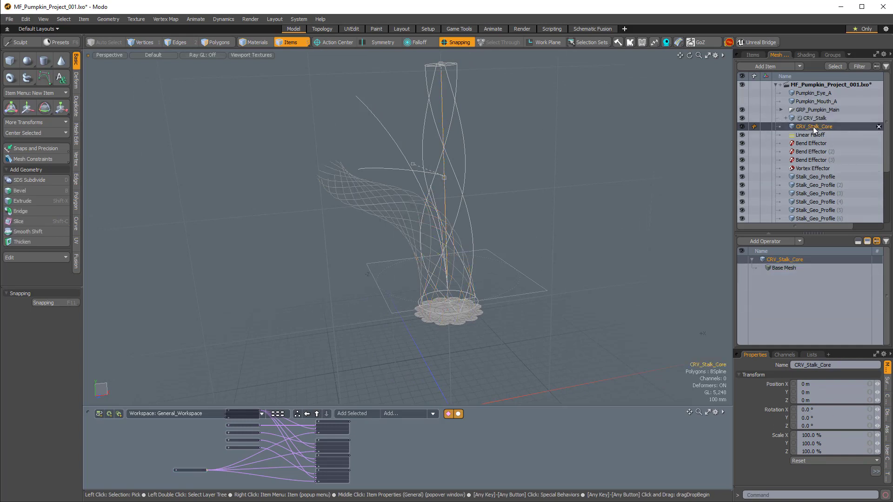
scroll(464, 214, down, 1)
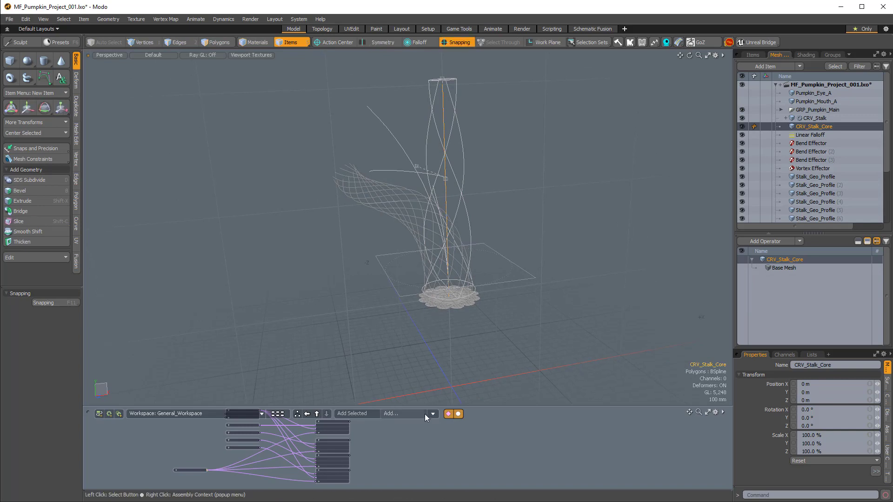
Step: Enlarge the schematic area and add CRV_Stalk_Core to it as a node below CRV_Stalk
drag(428, 406, 435, 292)
alt+shift+drag(341, 369, 440, 370)
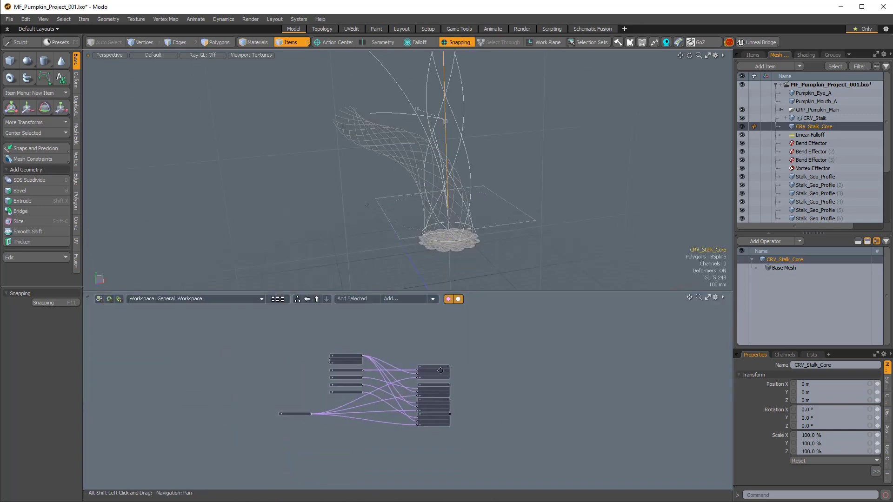
scroll(253, 422, up, 9)
scroll(279, 423, down, 6)
alt+shift+drag(307, 422, 327, 409)
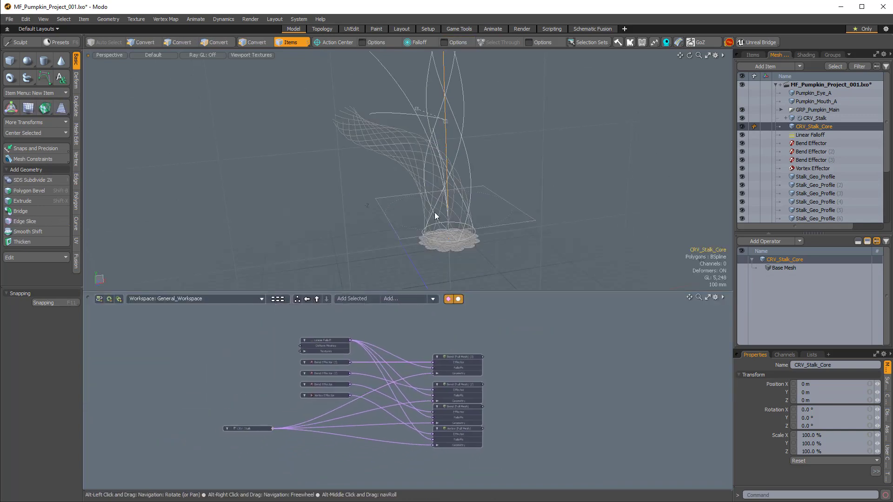
ctrl+alt+drag(366, 385, 400, 372)
alt+shift+drag(335, 339, 318, 364)
ctrl+alt+drag(373, 391, 429, 374)
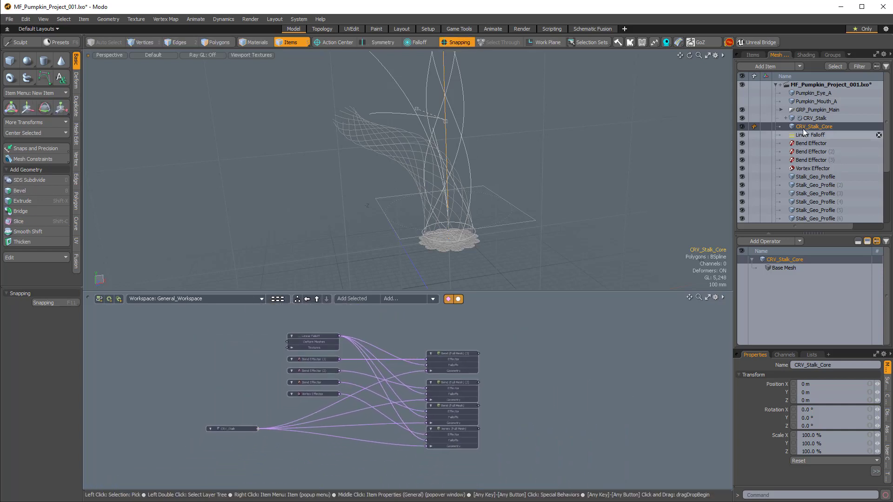
drag(810, 127, 327, 417)
drag(224, 454, 224, 455)
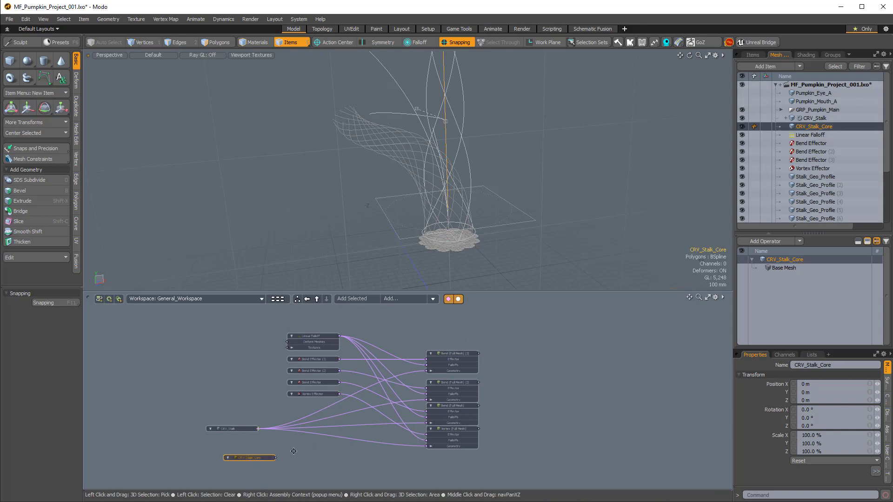
Step: Connect CRV_Stalk_Core to the Geometry inputs of the Vortex deformer and all three Bend deformers
ctrl+alt+drag(293, 450, 394, 446)
drag(315, 455, 537, 439)
drag(316, 453, 537, 405)
alt+drag(424, 163, 456, 202)
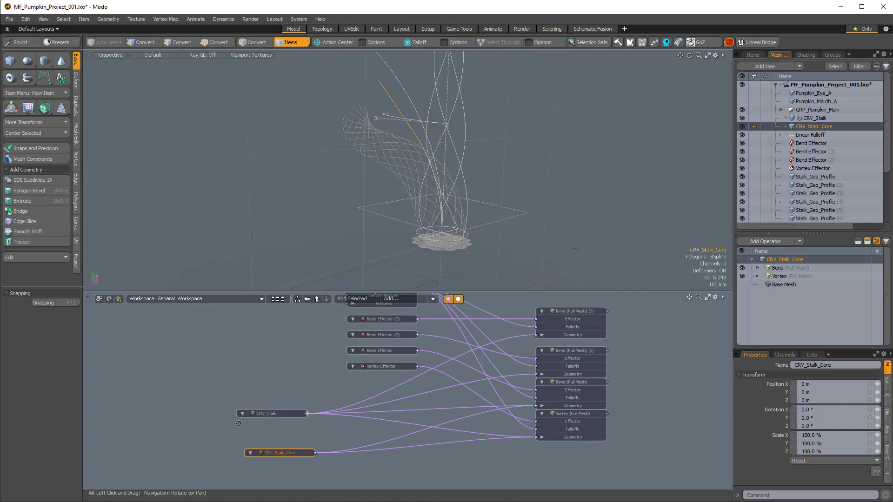
drag(316, 453, 537, 375)
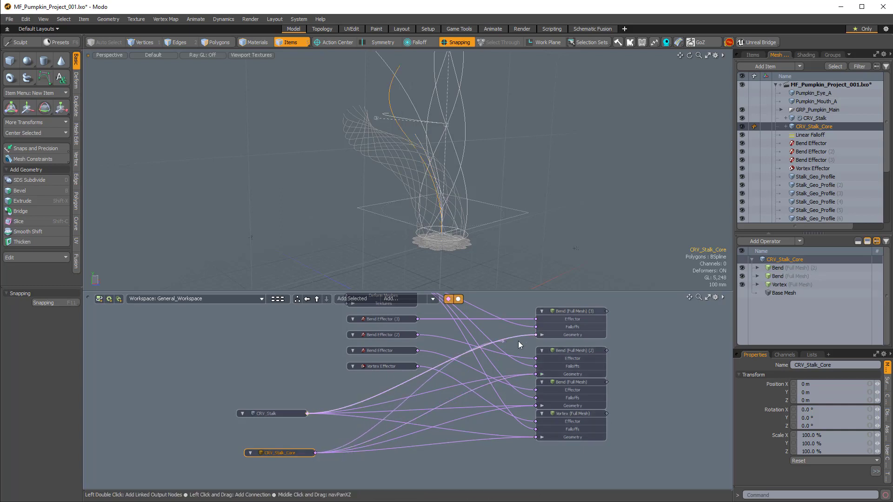
drag(520, 344, 536, 335)
alt+drag(429, 363, 353, 393)
alt+drag(321, 186, 239, 150)
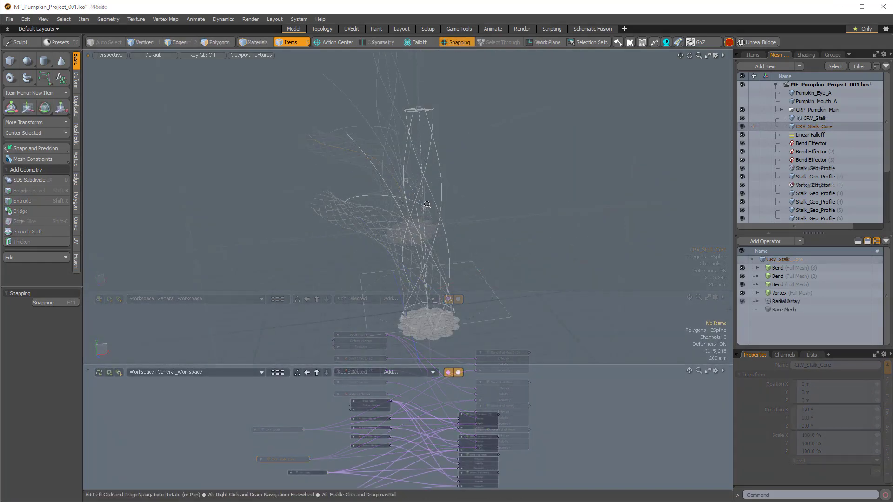
Step: Select CRV_Stalk and freeze it with Freeze Deformation enabled and a 5.0° curve refinement angle
alt+drag(418, 242, 324, 148)
click(286, 229)
alt+drag(287, 228, 300, 182)
click(300, 182)
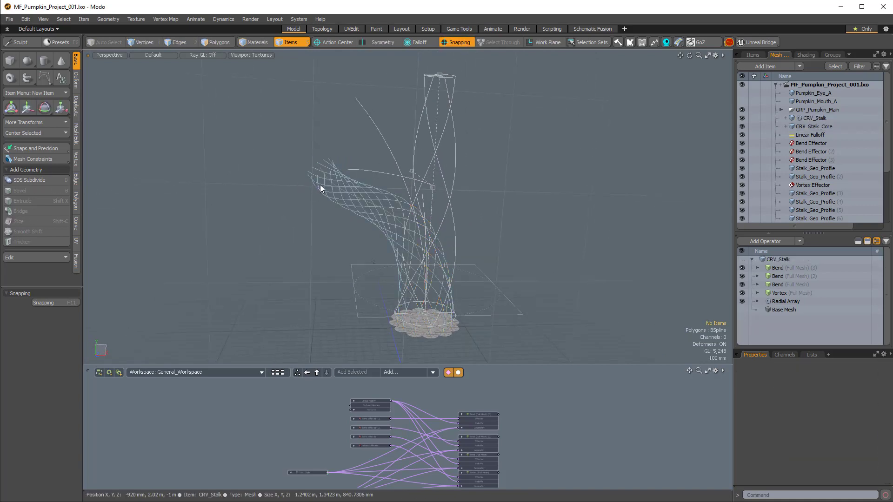
click(320, 185)
ctrl+alt+drag(395, 174, 676, 139)
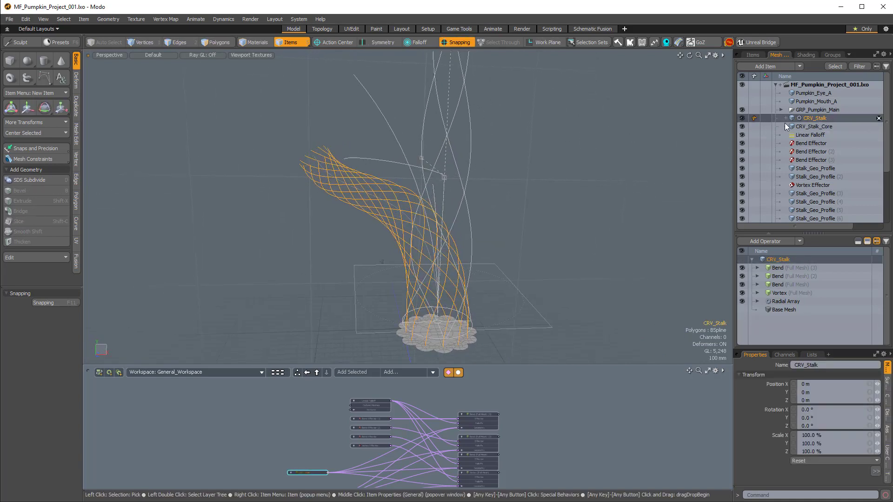
alt+drag(461, 173, 381, 150)
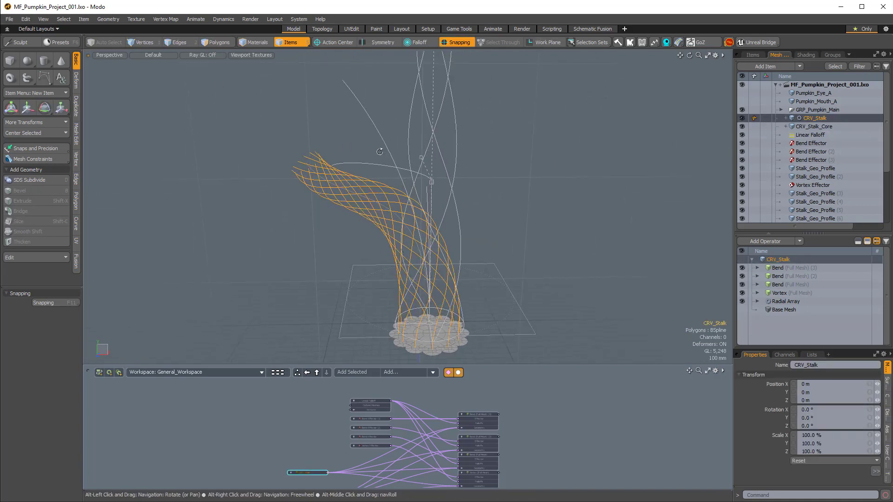
click(111, 19)
click(102, 18)
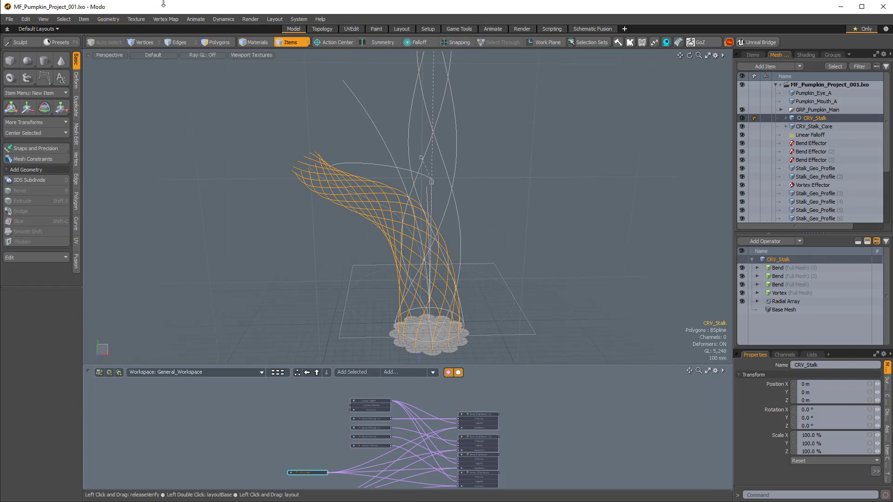
click(107, 19)
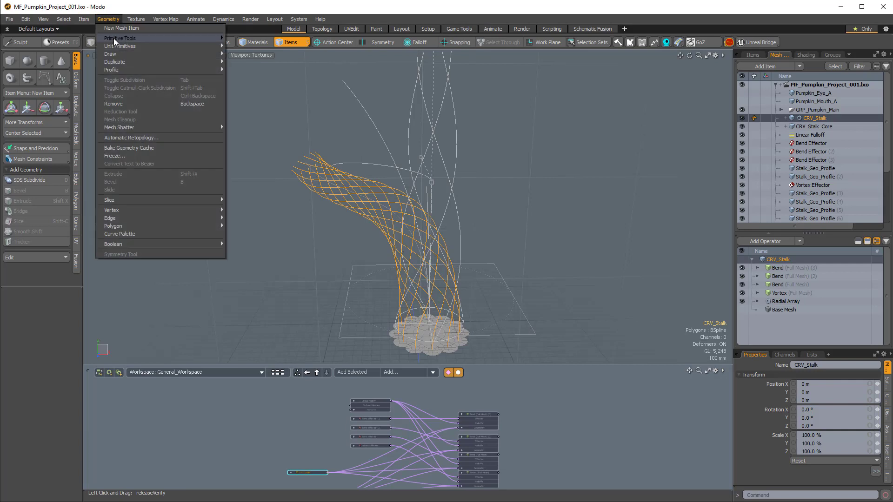
click(119, 156)
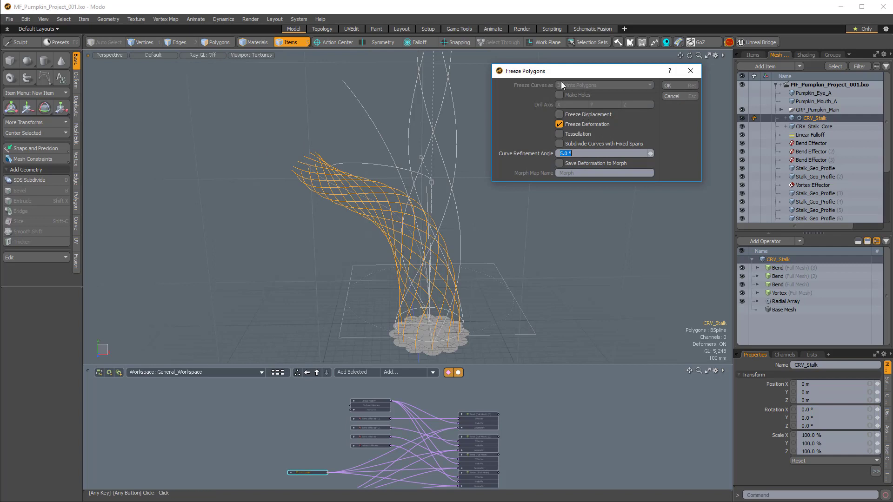
click(670, 85)
Step: Select CRV_Stalk_Core and freeze it using the same Freeze Deformation and 5.0° curve refinement settings
alt+drag(387, 184, 290, 139)
click(357, 197)
click(108, 19)
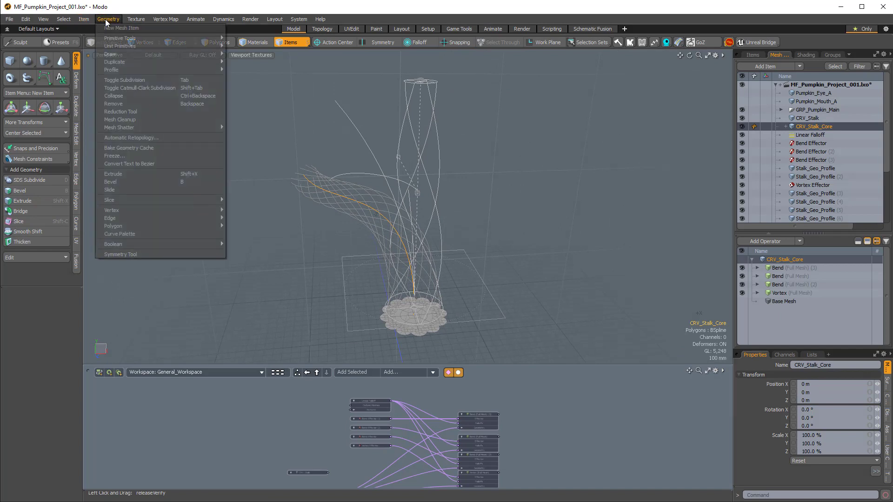
click(118, 156)
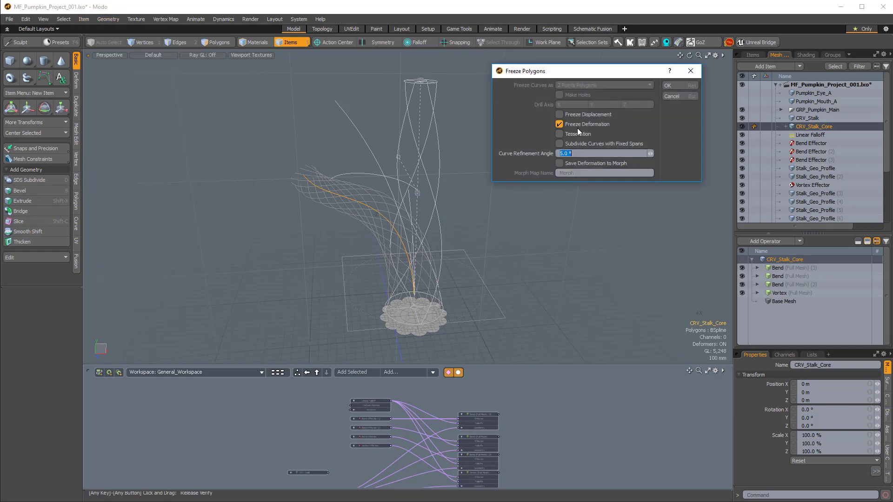
click(683, 85)
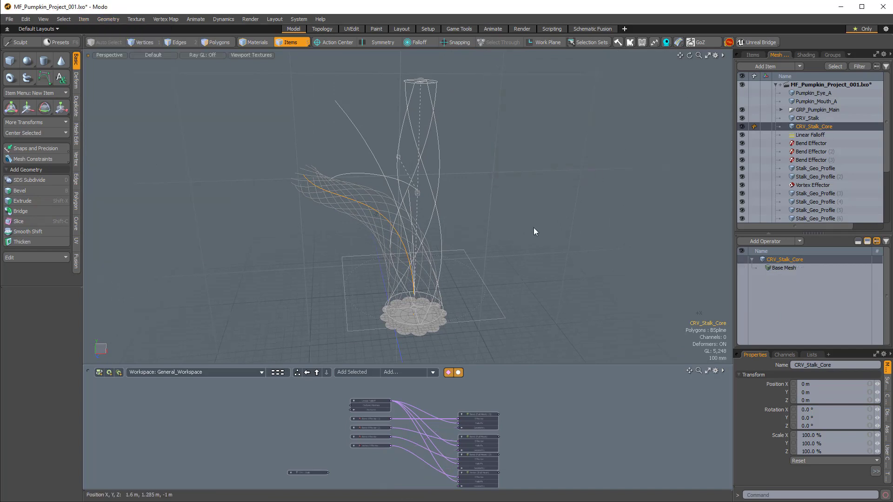
Step: Delete the three Bend Effectors, the Vortex Effector and the Linear Falloff, accepting the removal of all referenced items
click(484, 199)
alt+drag(484, 199, 441, 158)
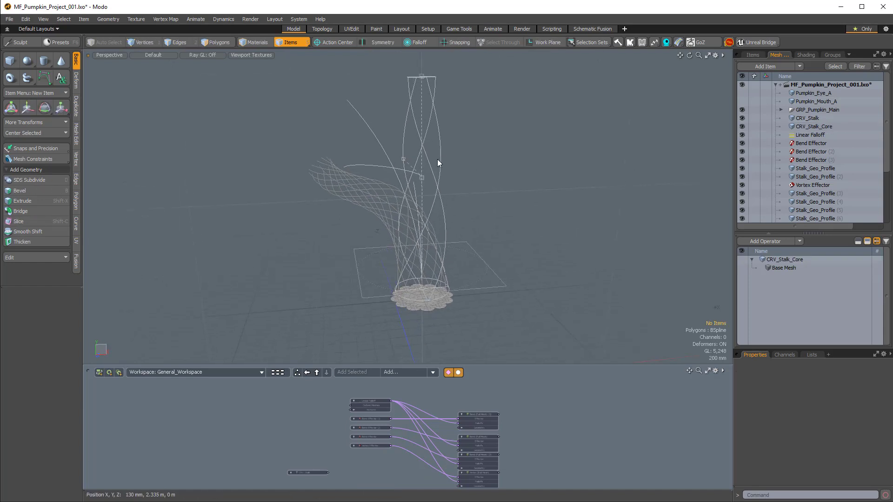
click(441, 161)
shift+click(390, 161)
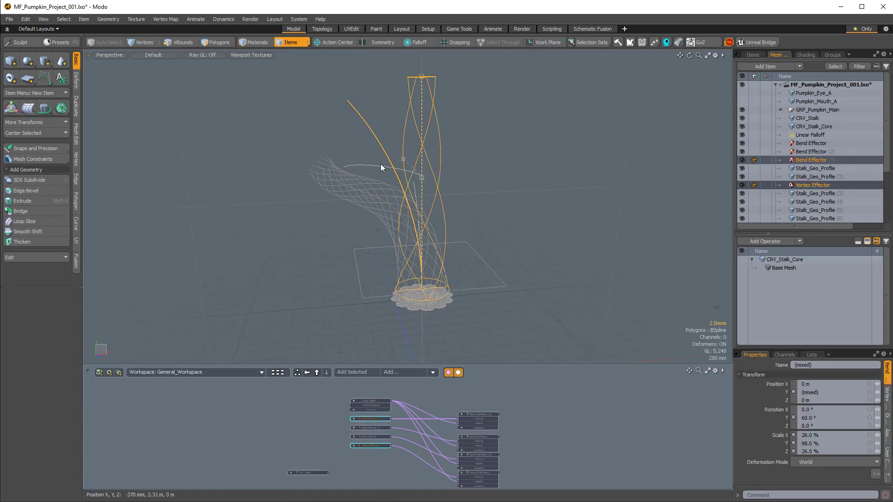
shift+click(378, 166)
shift+click(415, 191)
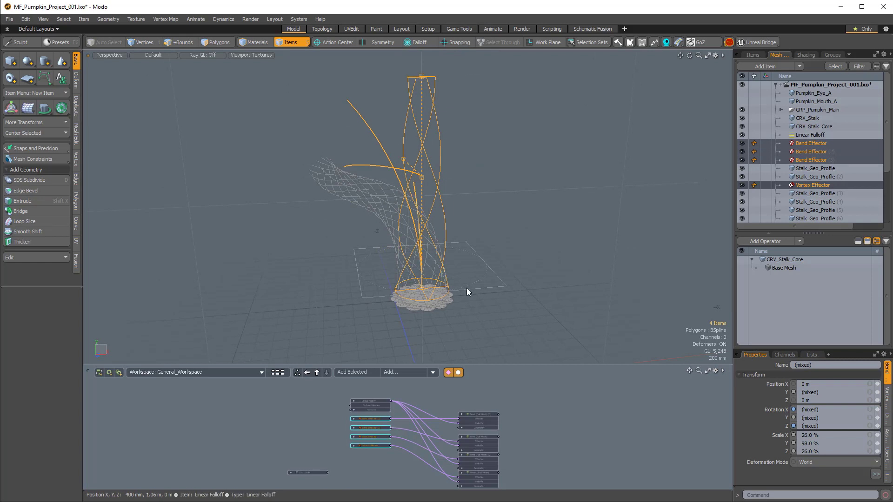
shift+click(487, 288)
right_click(812, 135)
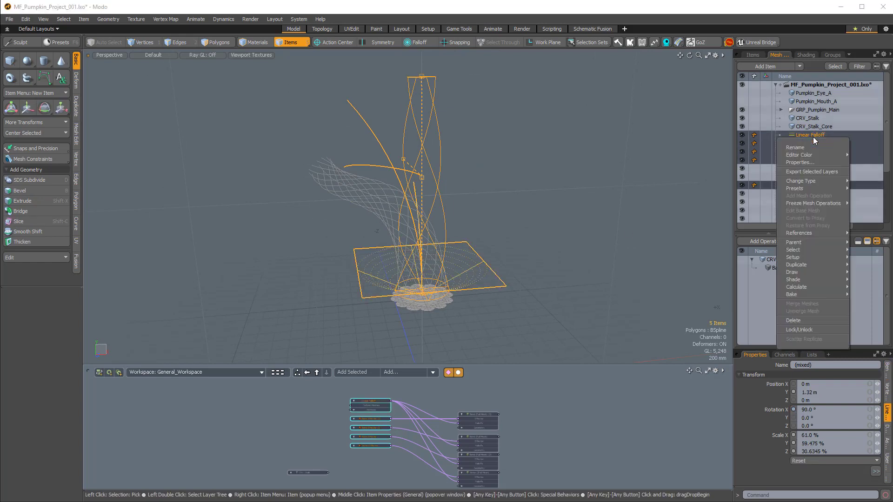
click(793, 321)
click(682, 118)
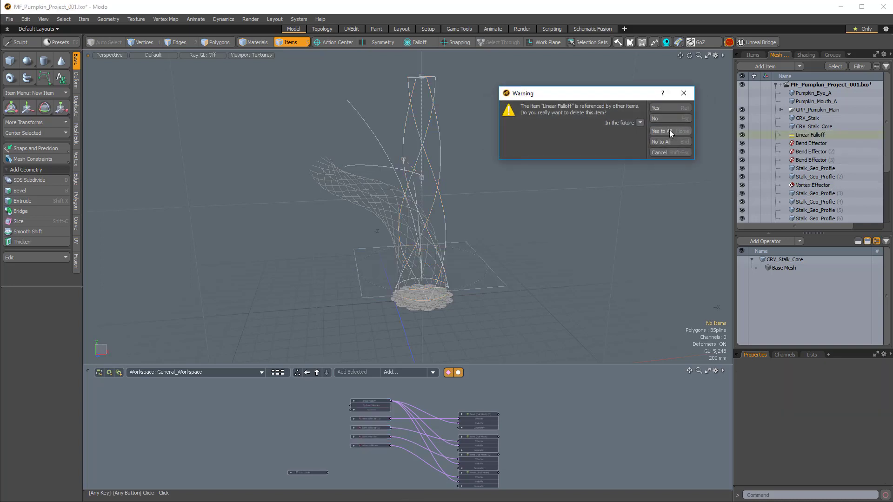
click(668, 129)
alt+drag(445, 292, 433, 279)
scroll(437, 279, up, 3)
scroll(442, 279, down, 2)
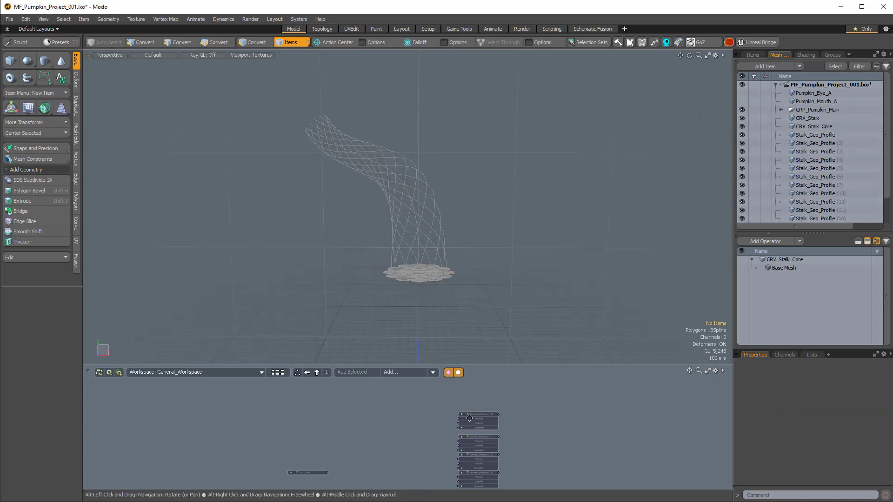
Step: Delete the four leftover General Influence nodes from the schematic, accepting the removal of all selected items
scroll(489, 436, down, 2)
alt+shift+drag(479, 416, 495, 299)
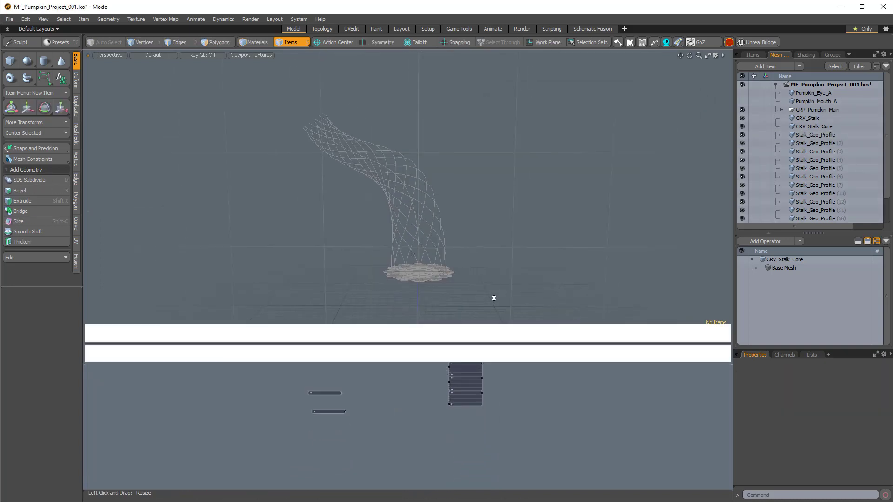
ctrl+alt+drag(466, 377, 511, 387)
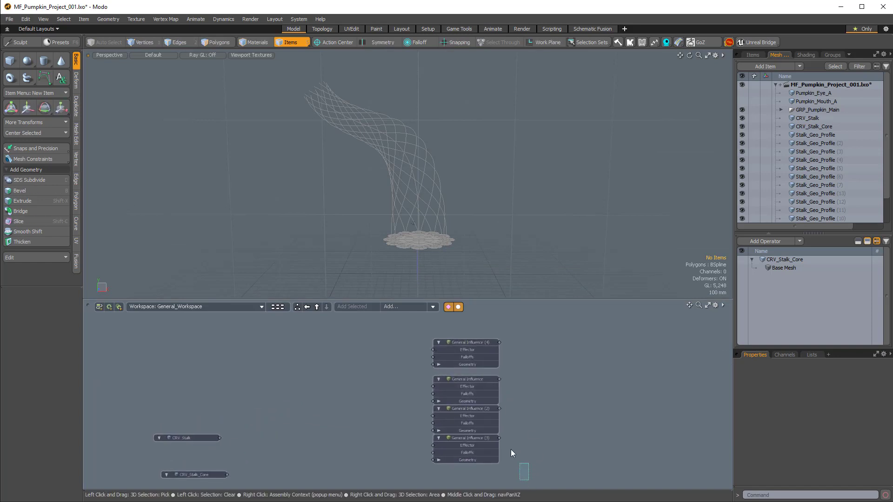
drag(510, 449, 425, 327)
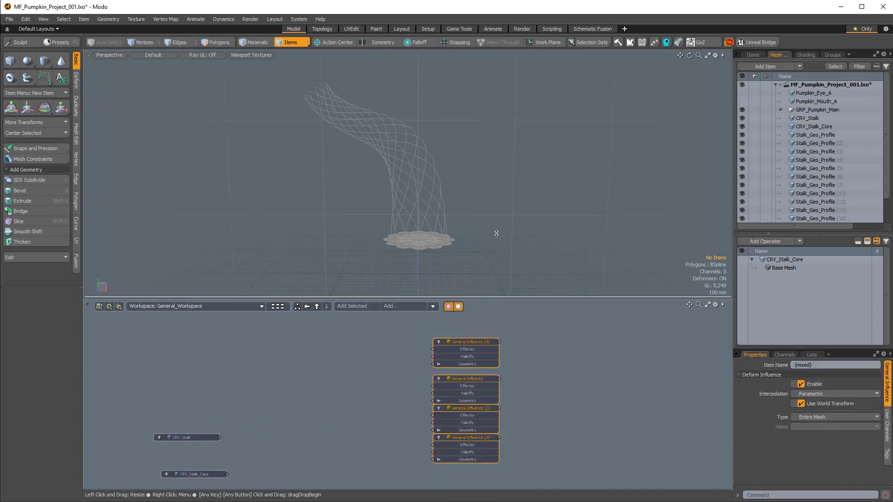
drag(494, 301, 494, 227)
drag(469, 305, 533, 235)
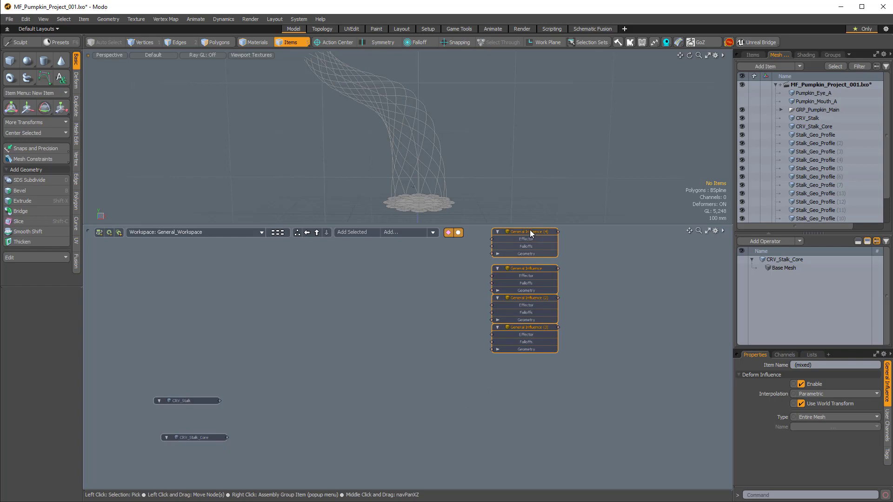
right_click(529, 229)
click(495, 484)
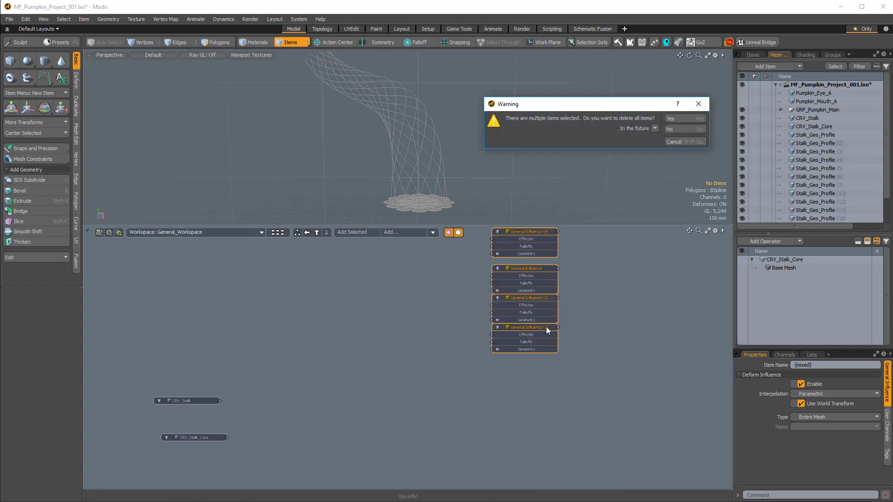
click(685, 118)
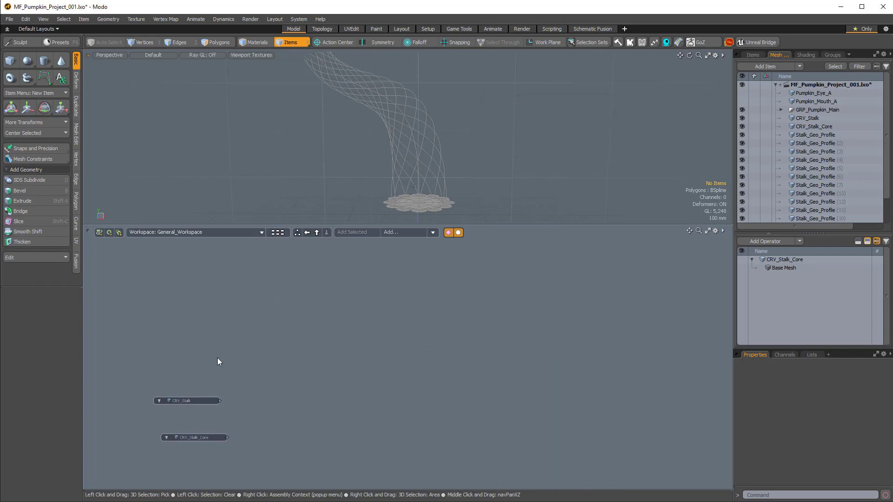
Step: Remove the CRV_Stalk and CRV_Stalk_Core nodes from the schematic workspace while keeping both meshes in the scene
drag(207, 365, 207, 458)
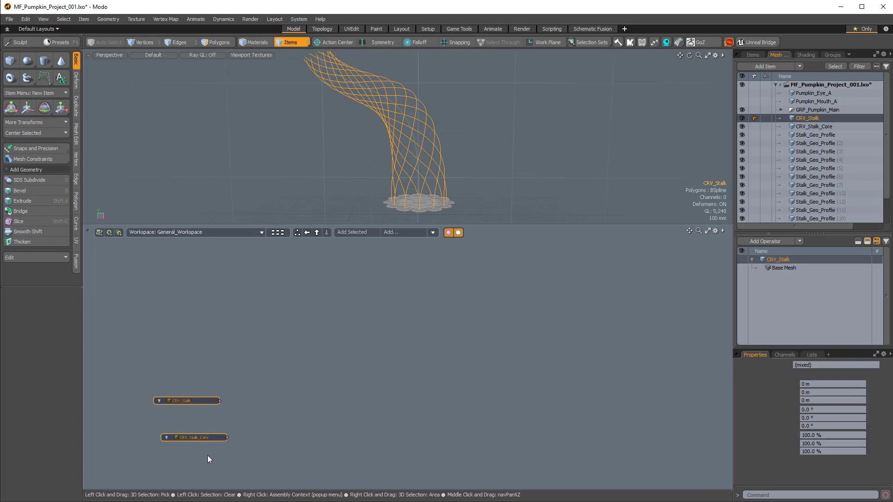
right_click(197, 400)
click(285, 348)
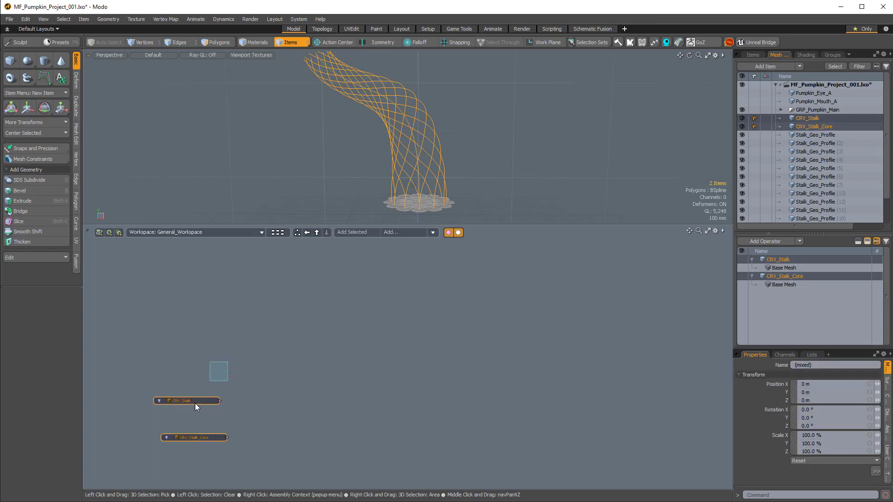
drag(194, 403, 165, 459)
drag(187, 402, 533, 241)
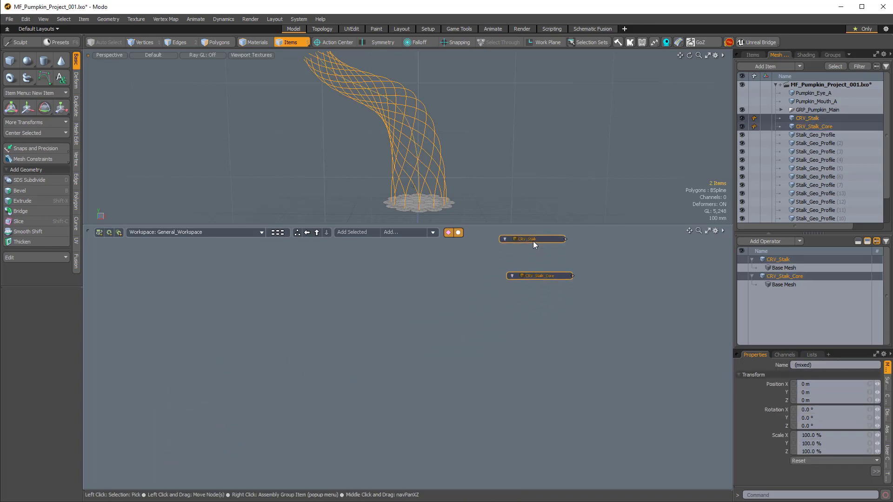
right_click(532, 238)
click(507, 468)
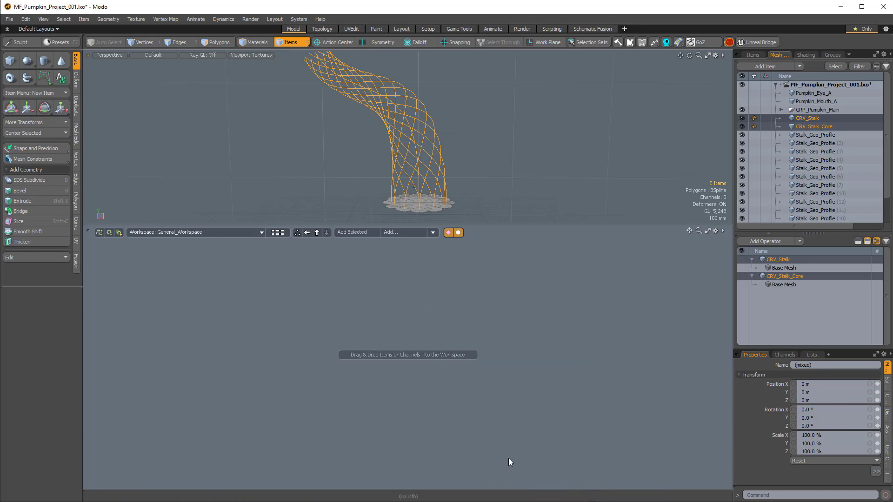
Step: Shrink the empty schematic area to give the 3D view more room around the stalk curves
click(485, 209)
drag(481, 223, 463, 426)
alt+drag(462, 207, 450, 297)
alt+shift+drag(450, 297, 483, 269)
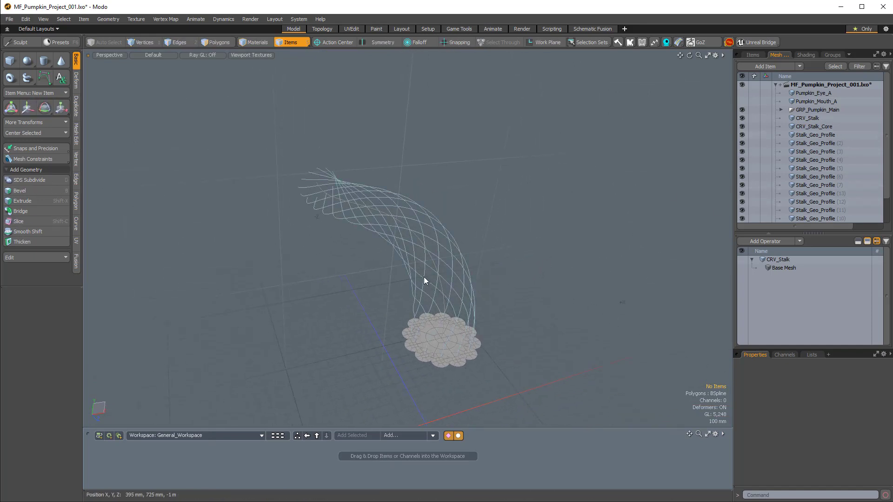
Step: Examine the individual strands of CRV_Stalk and CRV_Stalk_Core by selecting their curve polygons from several angles
click(409, 258)
mouse_move(418, 240)
ctrl+alt+mouse_down()
mouse_move(333, 207)
mouse_move(358, 194)
ctrl+alt+mouse_up()
shift+click(328, 206)
key(3)
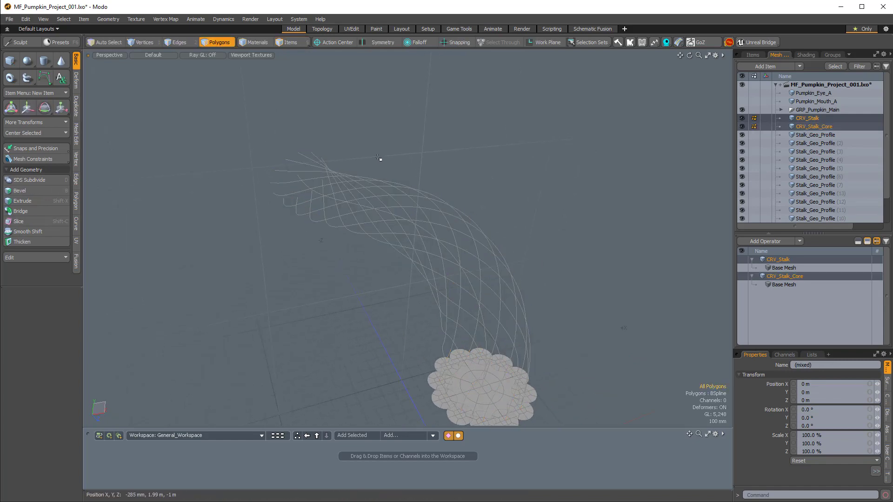
drag(381, 160, 313, 229)
alt+drag(307, 160, 268, 182)
alt+shift+drag(372, 251, 387, 300)
ctrl+alt+drag(386, 298, 384, 197)
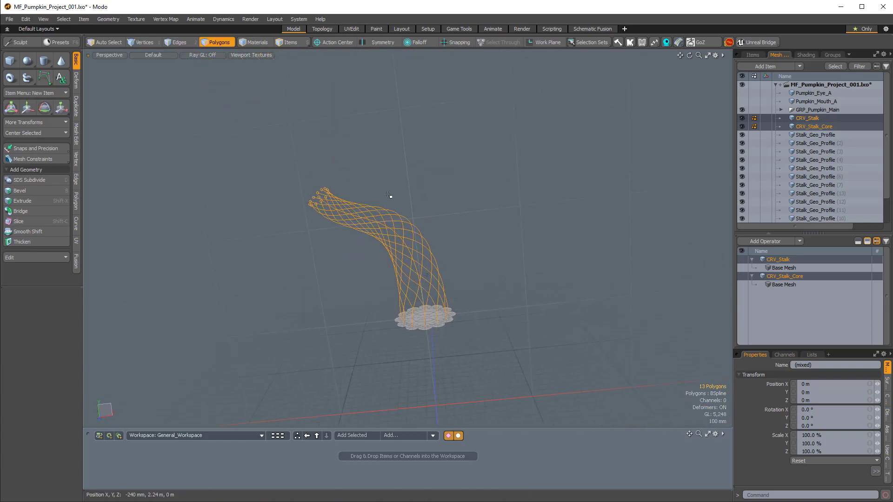
ctrl+alt+drag(359, 228, 488, 409)
alt+shift+drag(488, 409, 483, 237)
key(1)
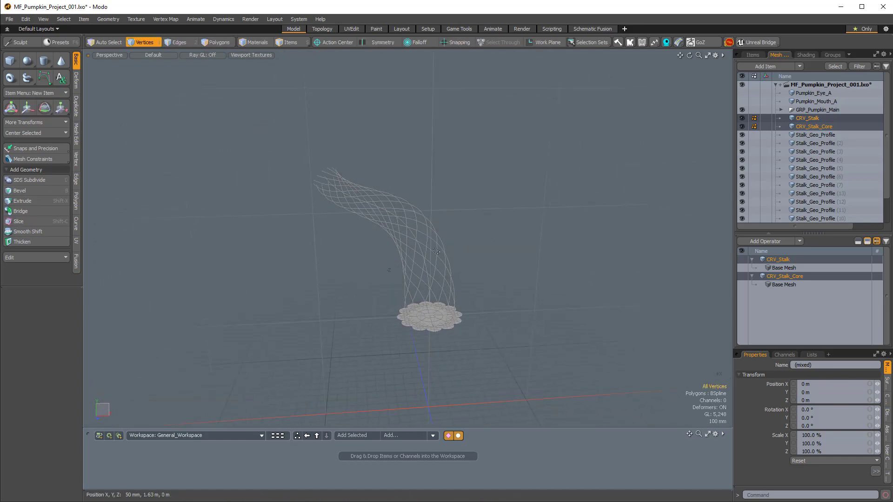
key(5)
mouse_move(290, 169)
ctrl+alt+mouse_down()
mouse_move(365, 203)
mouse_move(366, 192)
ctrl+alt+mouse_up()
key(3)
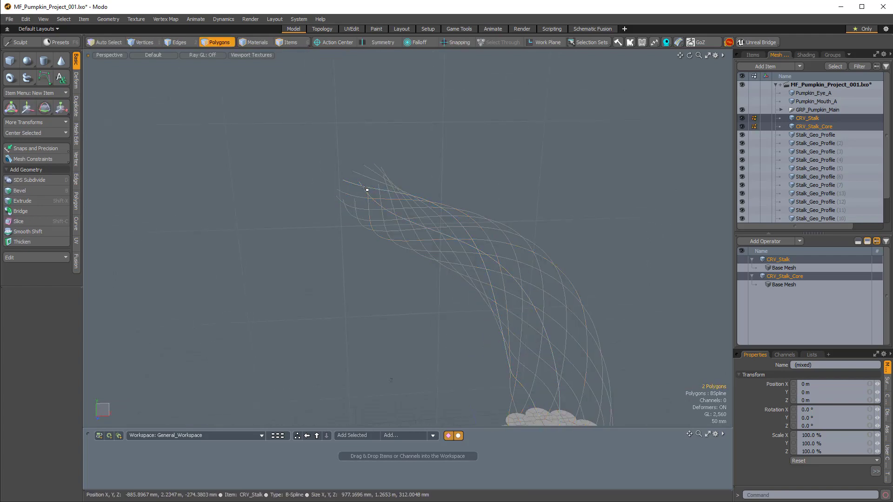
Step: Reorder the mesh list so that CRV_Stalk sits directly below CRV_Stalk_Core
click(819, 127)
click(806, 116)
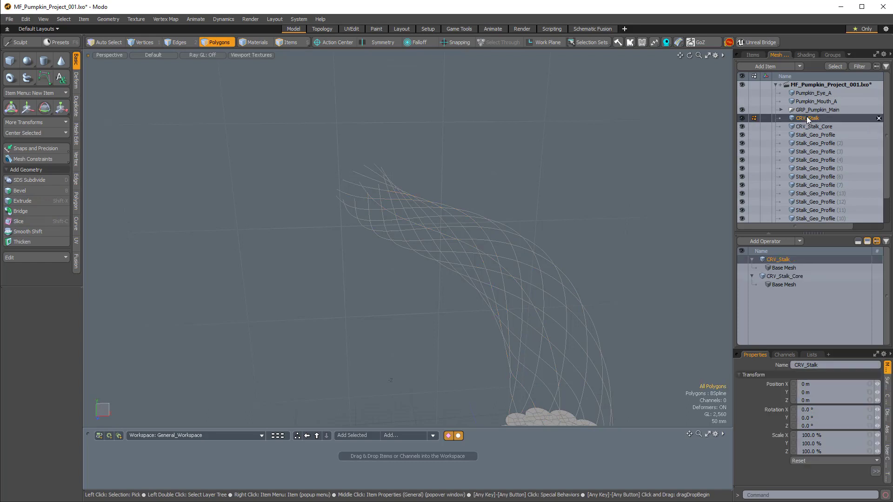
drag(806, 116, 812, 129)
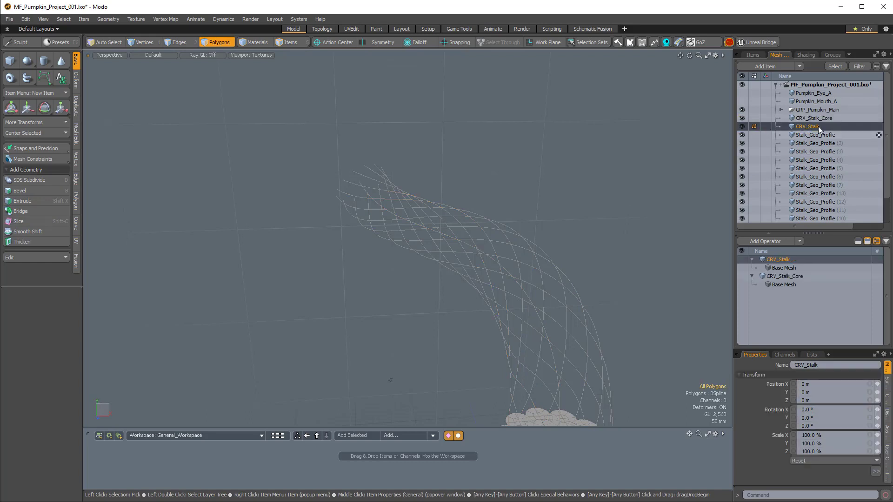
Step: Unmerge CRV_Stalk so that each of its curves becomes a separate mesh item
drag(527, 240, 514, 258)
scroll(561, 233, down, 2)
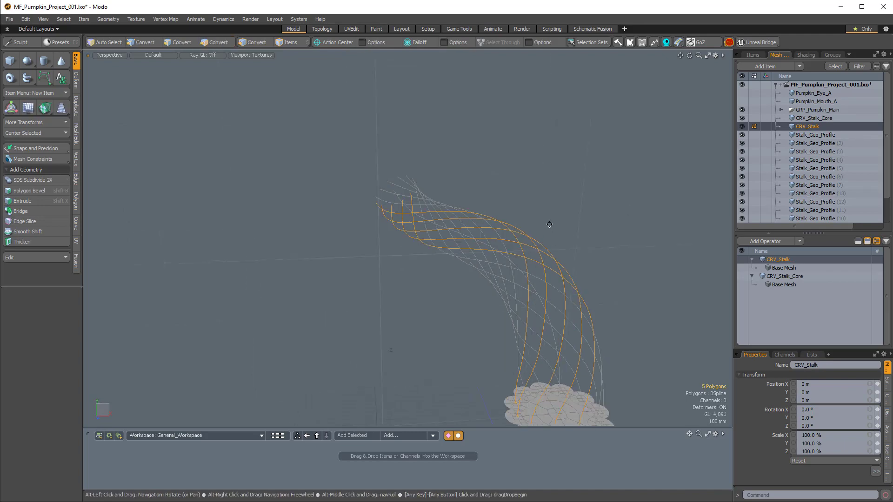
alt+shift+drag(552, 226, 451, 214)
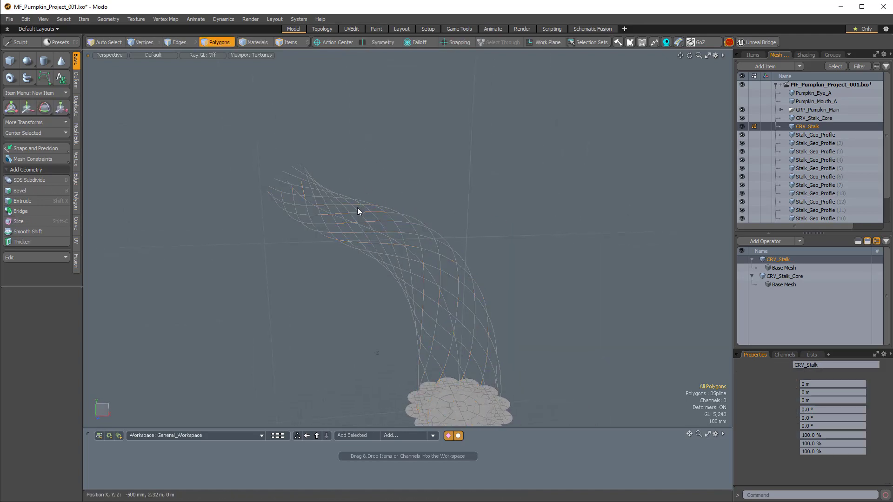
key(5)
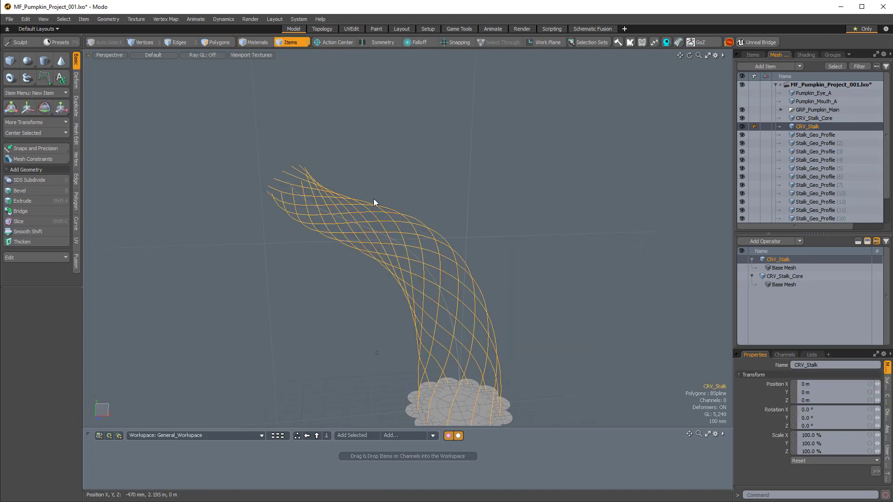
right_click(810, 126)
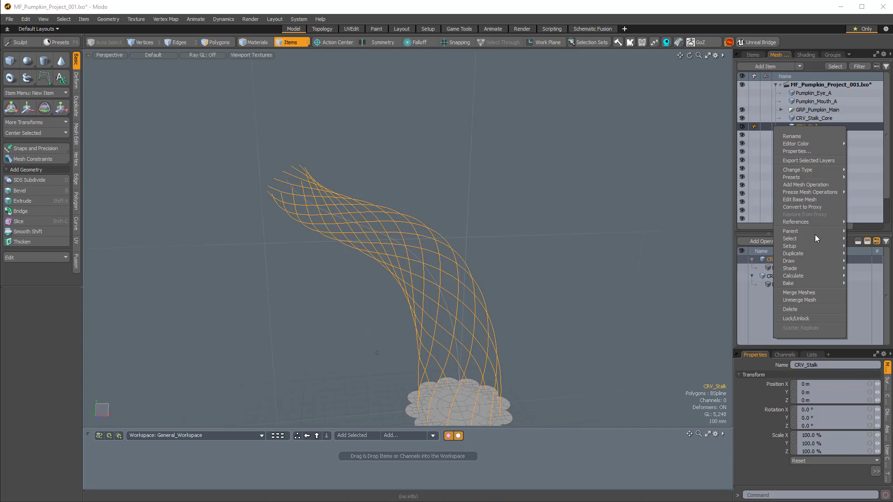
click(803, 298)
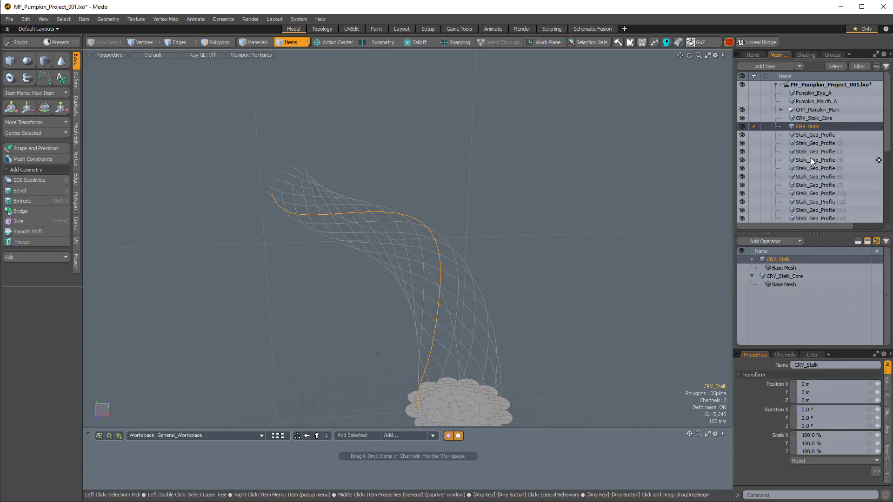
Step: Move the separated curves CRV_Stalk (2) through CRV_Stalk (12) directly beneath CRV_Stalk in the mesh list
scroll(822, 162, down, 5)
click(817, 123)
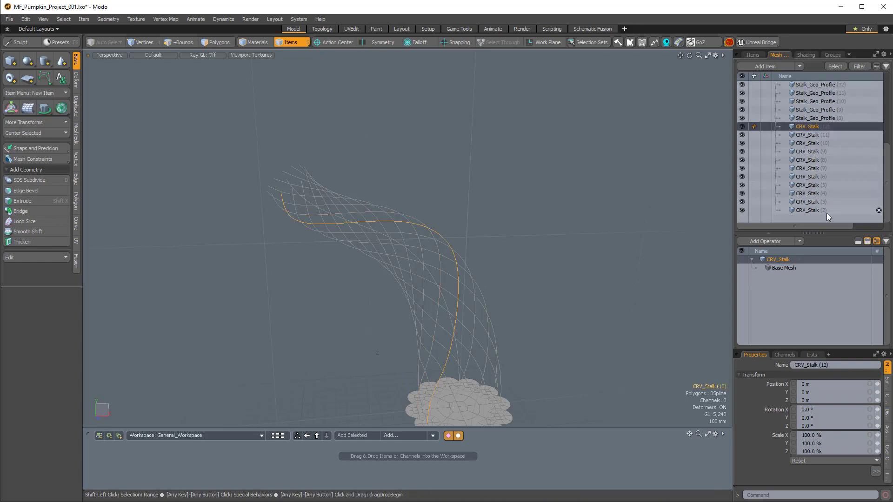
shift+click(823, 210)
scroll(807, 133, up, 1)
drag(816, 159, 828, 139)
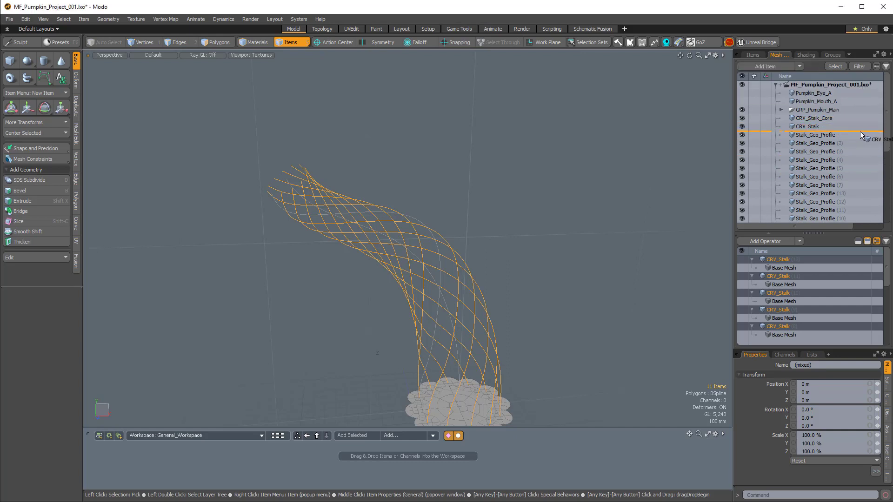
drag(837, 130, 837, 129)
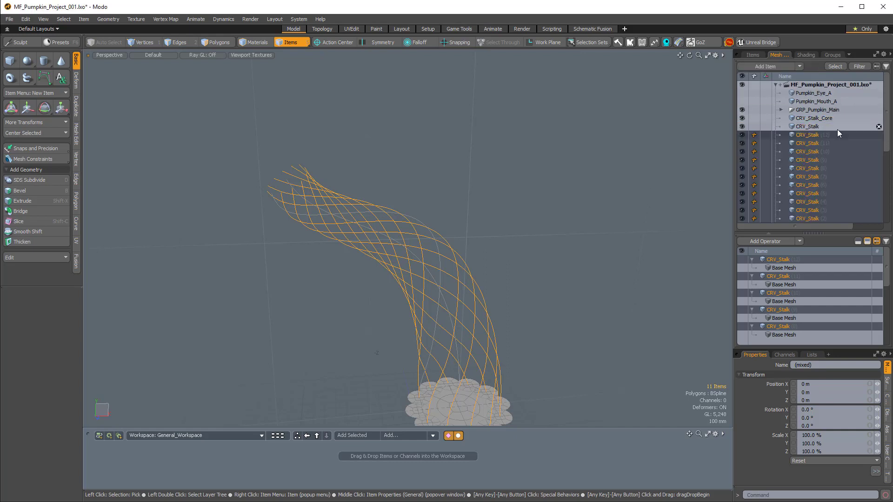
click(579, 172)
alt+drag(580, 172, 439, 267)
click(437, 267)
alt+drag(398, 196, 409, 177)
click(637, 177)
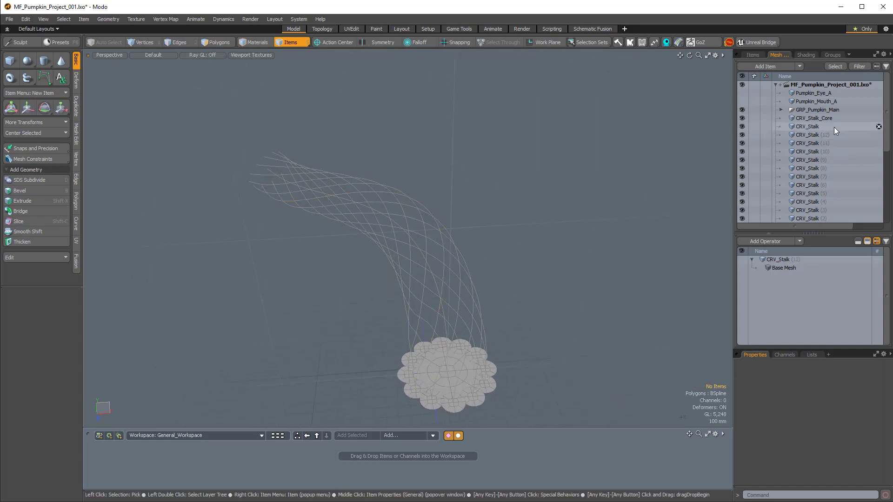
alt+drag(617, 236, 630, 209)
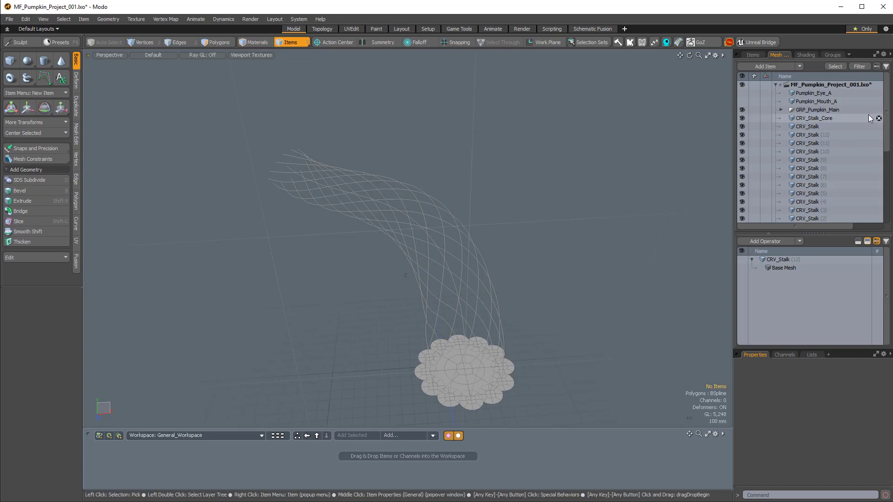
Step: Rename the first three numbered stalk curves CRV_Stalk_001, CRV_Stalk_002 and CRV_Stalk_003, working in an enlarged list of all scene items
click(843, 135)
click(812, 135)
text(CRV_Stalk_001)
key(Return)
click(752, 55)
drag(813, 349, 813, 251)
click(825, 158)
click(825, 174)
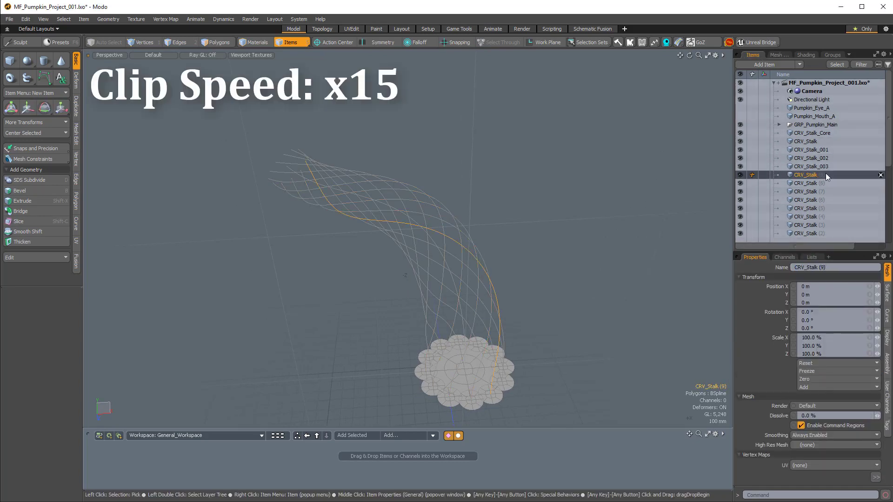
Step: Rename the next seven numbered stalk curves in order as CRV_Stalk_004 through CRV_Stalk_010
click(825, 175)
text(CRV_Stalk_004)
click(827, 191)
double_click(824, 208)
double_click(825, 225)
text(CRV_Stalk_010)
Step: Rename the last numbered curve CRV_Stalk_011 and the original CRV_Stalk mesh CRV_Stalk_012
scroll(825, 225, down, 1)
double_click(825, 208)
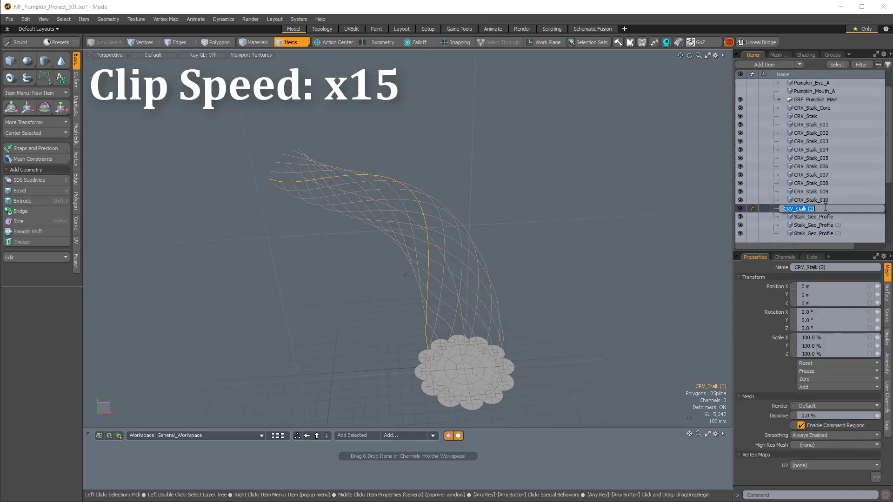
text(CRV_Stalk_011)
click(814, 116)
alt+drag(596, 202, 565, 186)
double_click(815, 116)
text(CRV_Stalk_012)
Step: Place the matching disc profiles beneath CRV_Stalk_003 and CRV_Stalk_004 and rename them Stalk_Geo_Profile_003 and Stalk_Geo_Profile_004
click(813, 108)
click(815, 225)
drag(809, 116, 814, 145)
double_click(814, 134)
text(Stalk_Geo_Profile_003)
alt+drag(576, 251, 598, 273)
shift+click(489, 239)
double_click(813, 150)
text(Stalk_Geo_Profile_004)
Step: Move the central disc up beside CRV_Stalk_Core in the item list and rename it Stalk_Geo_Core
drag(813, 225, 827, 112)
double_click(830, 114)
text(Stalk_Geo_Core)
Step: Pair the matching disc profiles with CRV_Stalk_005, CRV_Stalk_006 and CRV_Stalk_007, renaming them Stalk_Geo_Profile_005, _006 and _007
click(812, 141)
ctrl+click(812, 150)
click(802, 175)
scroll(812, 175, down, 3)
ctrl+click(821, 177)
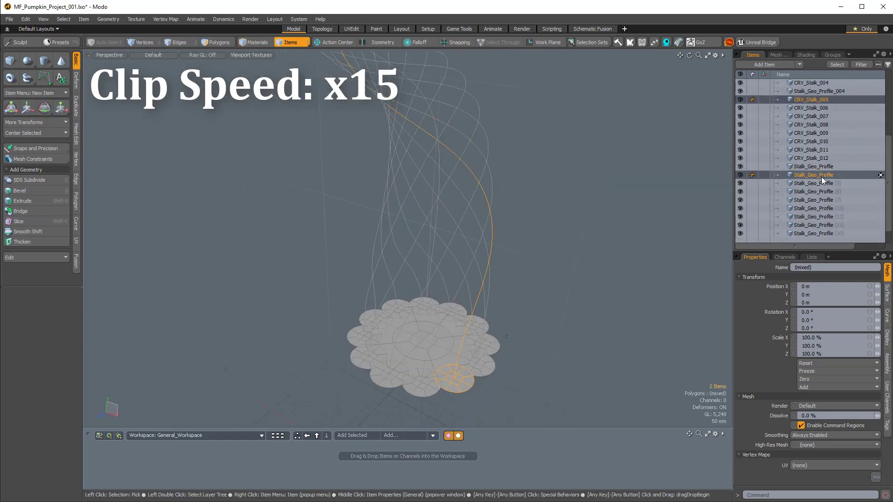
double_click(818, 108)
drag(821, 177, 827, 121)
text(_005)
double_click(837, 125)
drag(812, 191, 816, 137)
double_click(816, 141)
text(_007)
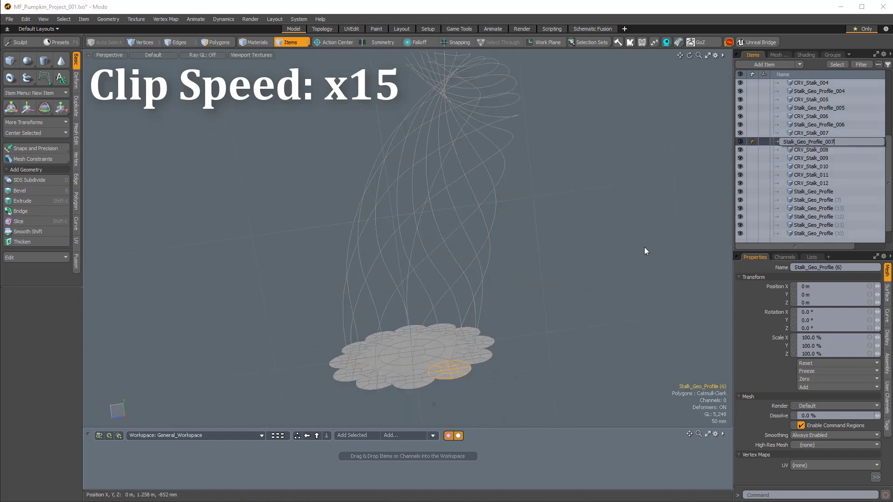
Step: Place the matching discs under CRV_Stalk_008 and CRV_Stalk_009 and rename them Stalk_Geo_Profile_008 and Stalk_Geo_Profile_009
click(812, 149)
double_click(817, 158)
text(_008)
drag(816, 200, 817, 171)
double_click(817, 175)
text(_009)
Step: Place the matching discs beneath CRV_Stalk_010, CRV_Stalk_011 and CRV_Stalk_012, naming them Stalk_Geo_Profile_010, _011 and _012
drag(821, 217, 845, 188)
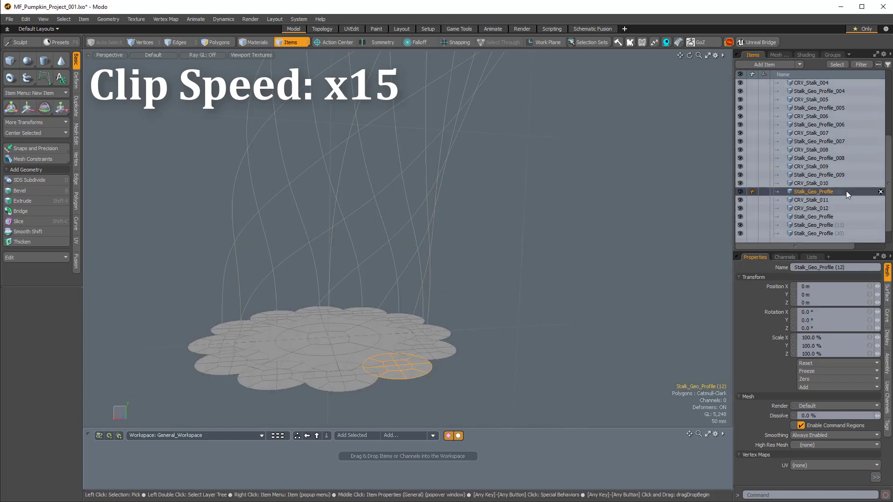
double_click(846, 191)
text(_010)
alt+drag(408, 297, 441, 278)
drag(827, 225, 837, 205)
double_click(837, 209)
text(_011)
alt+drag(419, 279, 447, 316)
drag(837, 233, 847, 214)
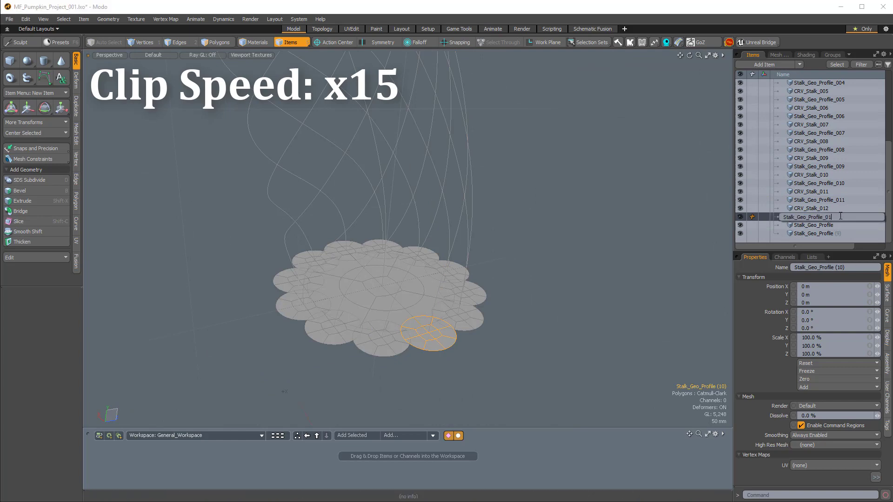
text(2)
Step: Move the two remaining discs beneath CRV_Stalk_001 and CRV_Stalk_002 and rename them Stalk_Geo_Profile_001 and Stalk_Geo_Profile_002
alt+drag(418, 298, 465, 278)
drag(818, 234, 844, 105)
double_click(844, 109)
text(_001)
alt+drag(456, 289, 492, 265)
drag(818, 233, 841, 105)
double_click(841, 110)
text(_00)
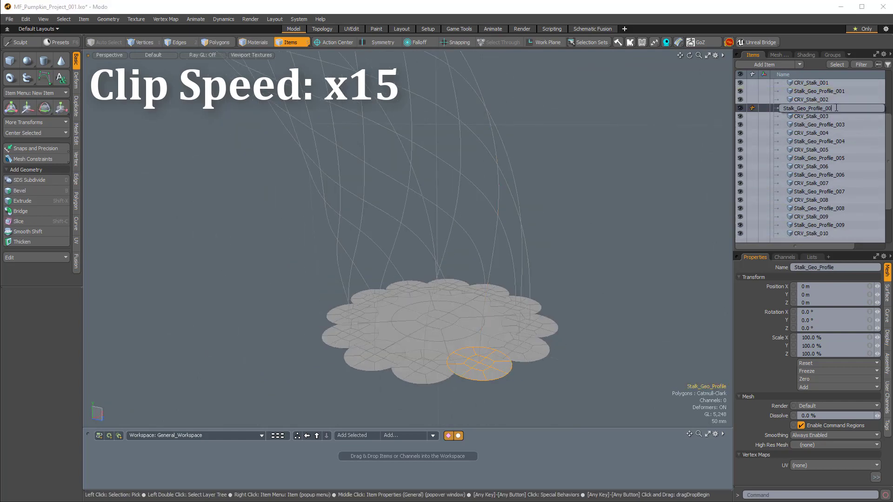
text(2)
key(Return)
Step: Select CRV_Stalk_003 together with Stalk_Geo_Profile_003 to check that the curve and disc match
click(811, 116)
ctrl+click(818, 124)
scroll(532, 227, down, 3)
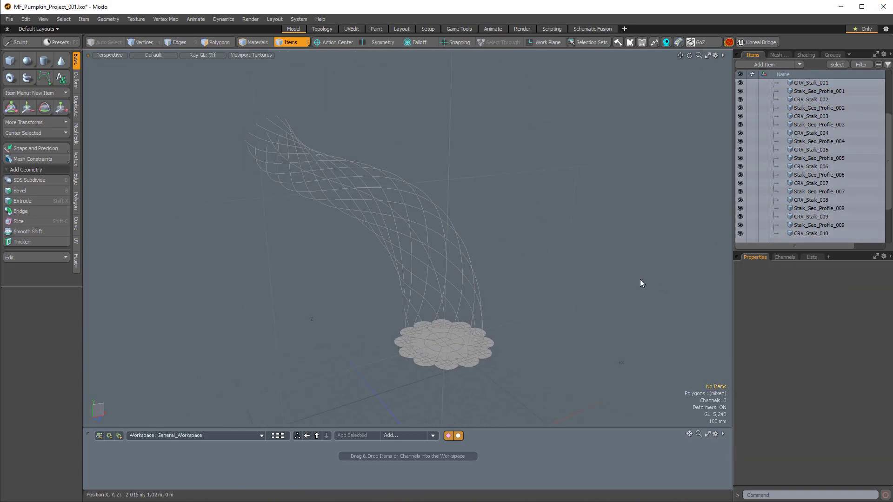
Step: Select Stalk_Geo_Profile_002 together with CRV_Stalk_002 to check that the disc sits on its curve
ctrl+alt+drag(562, 238, 497, 265)
alt+drag(536, 307, 543, 308)
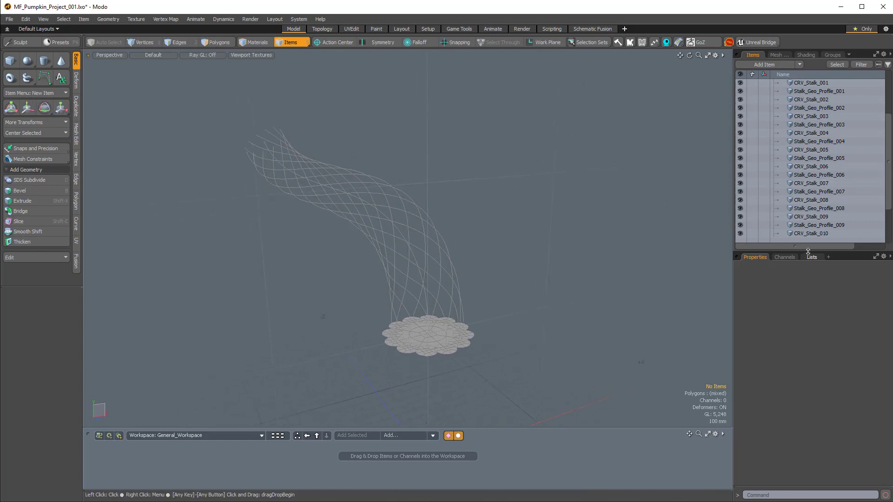
drag(807, 252, 807, 348)
scroll(439, 356, up, 3)
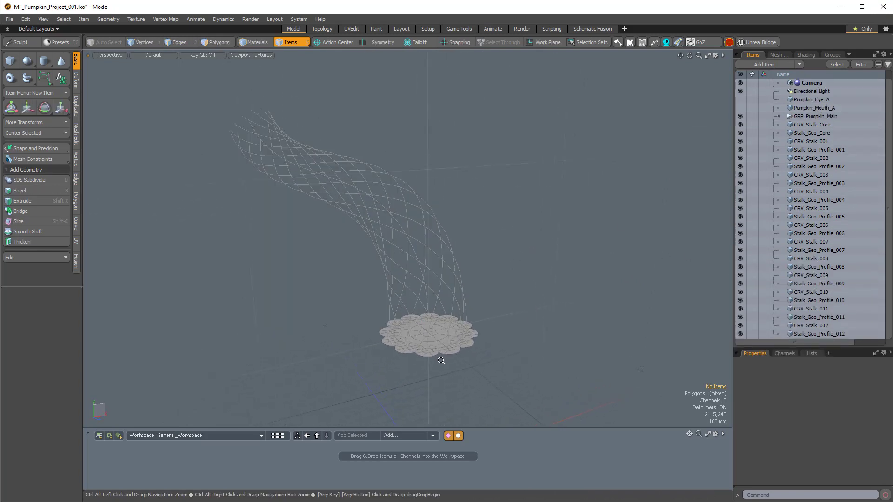
click(440, 353)
alt+drag(445, 312, 412, 247)
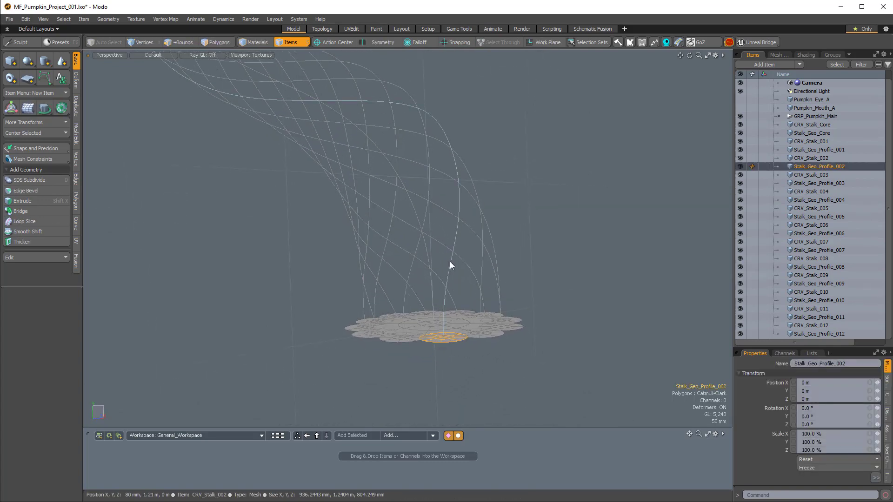
shift+click(450, 261)
Step: Select Stalk_Geo_Profile_003 with CRV_Stalk_003 and examine how the curve runs from its disc along the stalk
ctrl+alt+drag(516, 267, 466, 366)
click(467, 366)
alt+drag(505, 321, 493, 293)
ctrl+alt+drag(493, 293, 459, 299)
shift+click(464, 298)
alt+drag(519, 306, 413, 239)
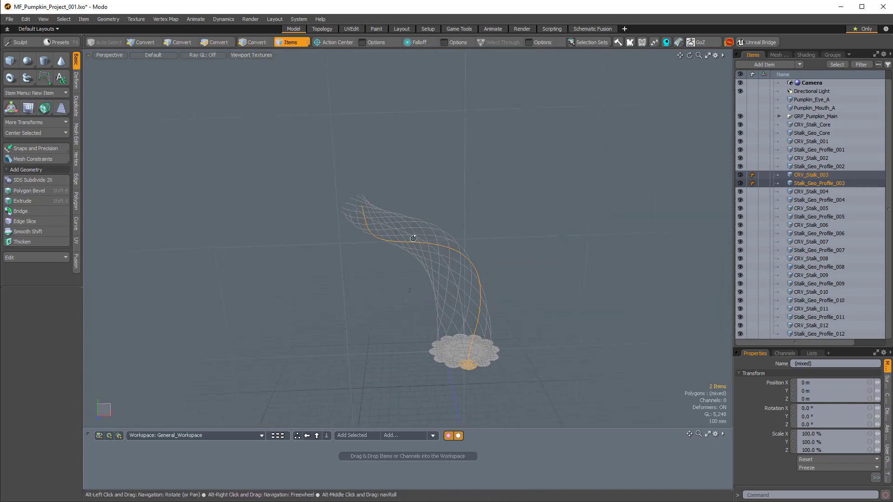
alt+drag(470, 375, 478, 363)
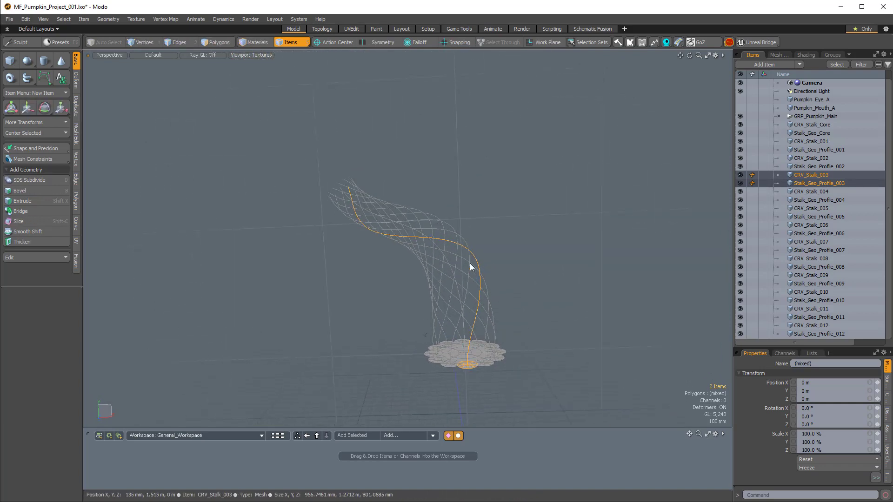
alt+drag(352, 184, 424, 257)
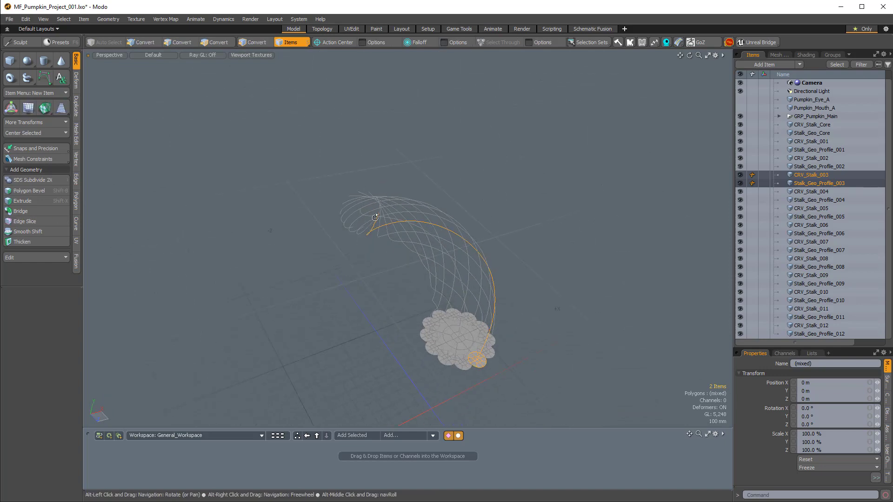
alt+drag(375, 217, 389, 275)
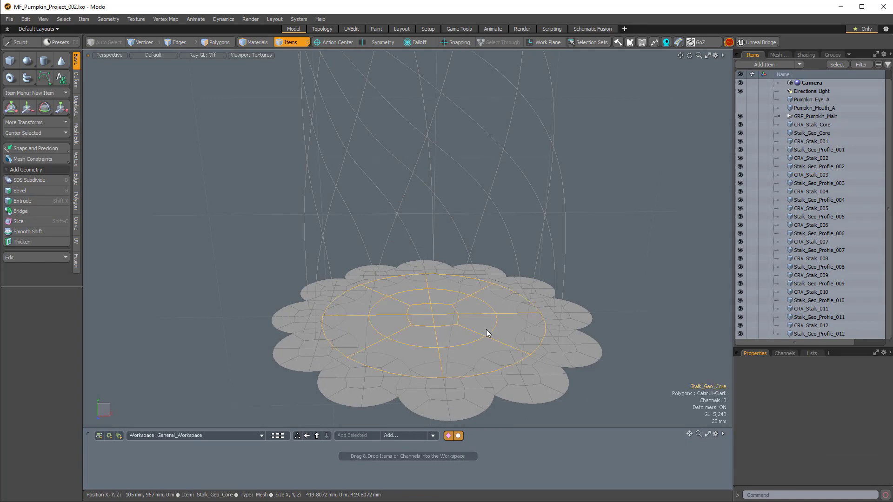
Step: Add a Curve Extrude mesh operation to Stalk_Geo_Core with CRV_Stalk_Core as its path
click(487, 329)
scroll(496, 311, down, 9)
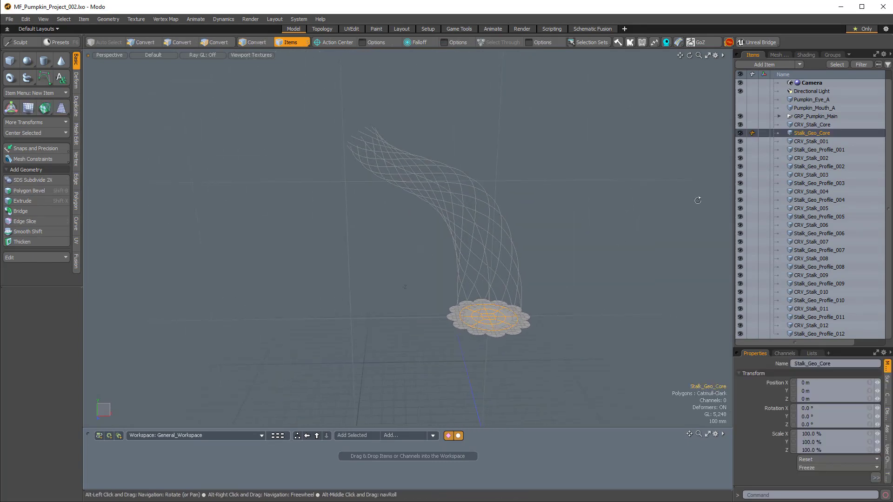
alt+drag(697, 200, 674, 154)
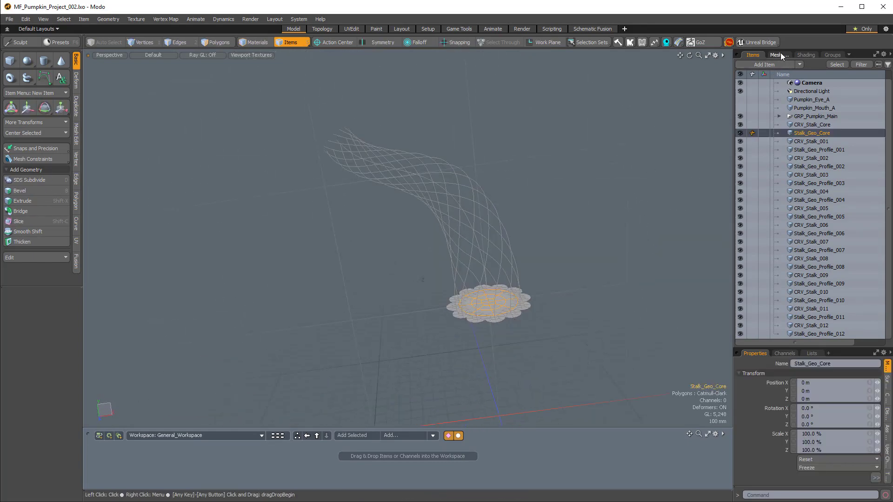
click(781, 55)
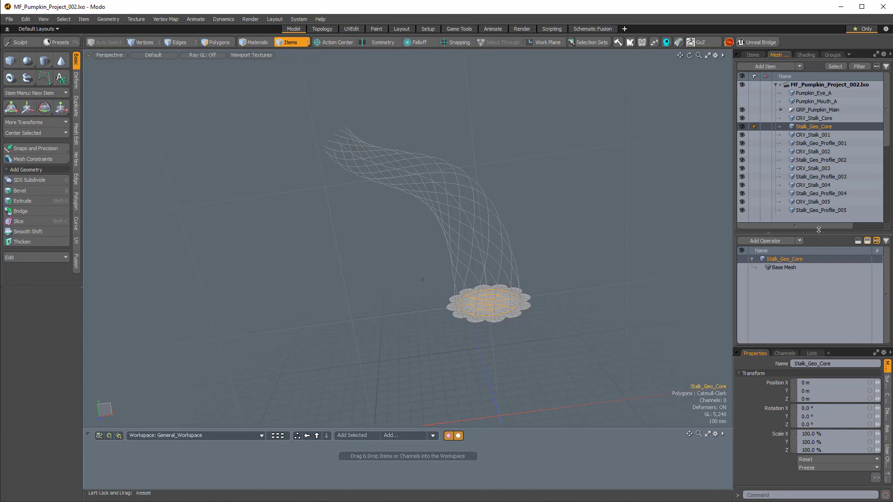
drag(818, 229, 818, 198)
click(779, 210)
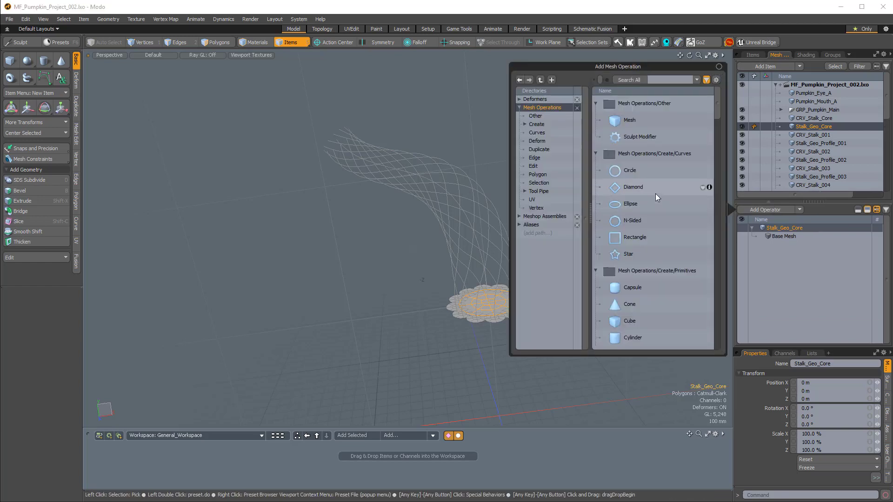
text(curve e)
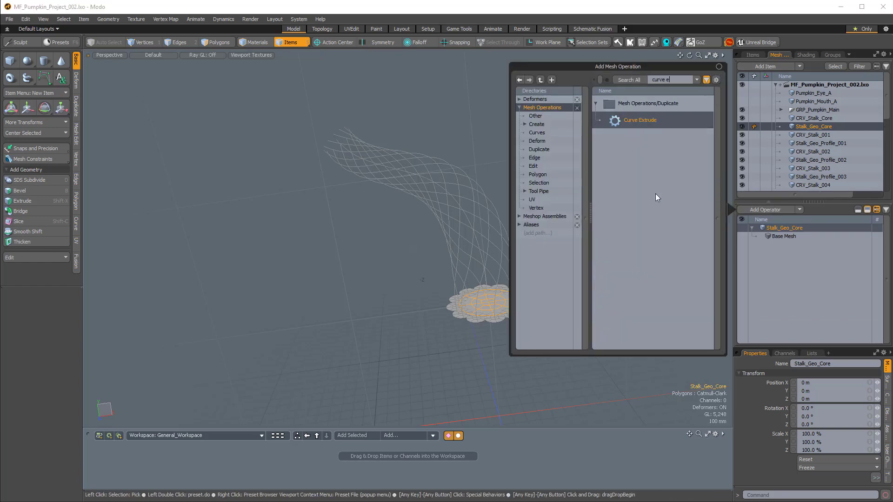
double_click(640, 121)
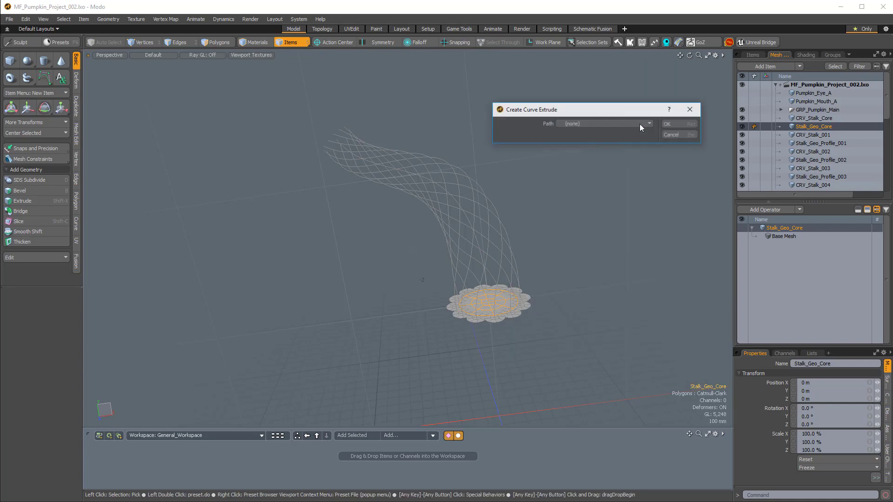
click(598, 124)
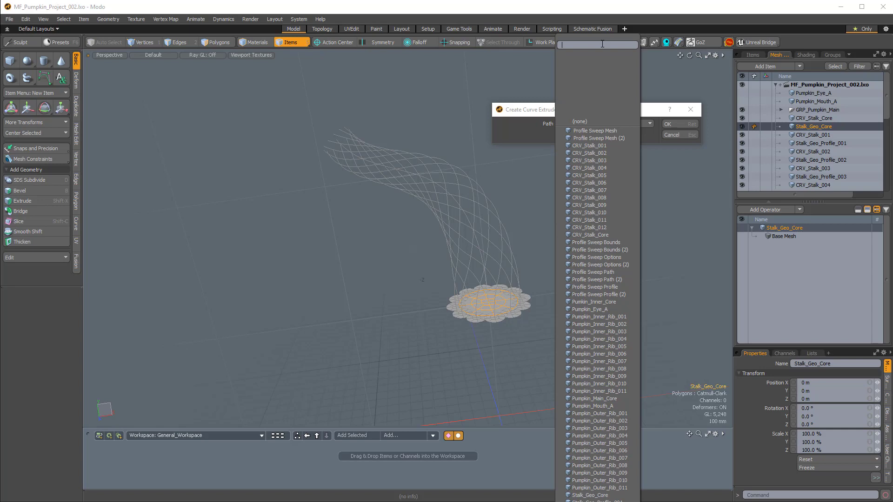
text(crv)
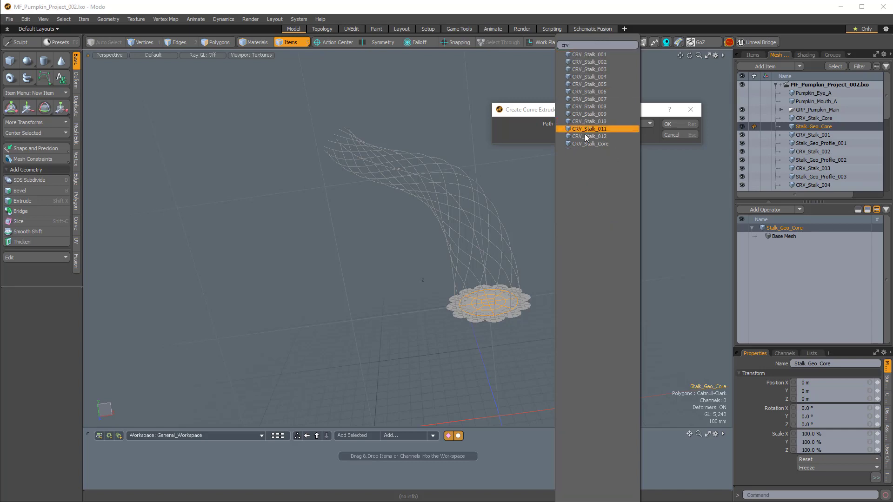
click(590, 144)
click(680, 123)
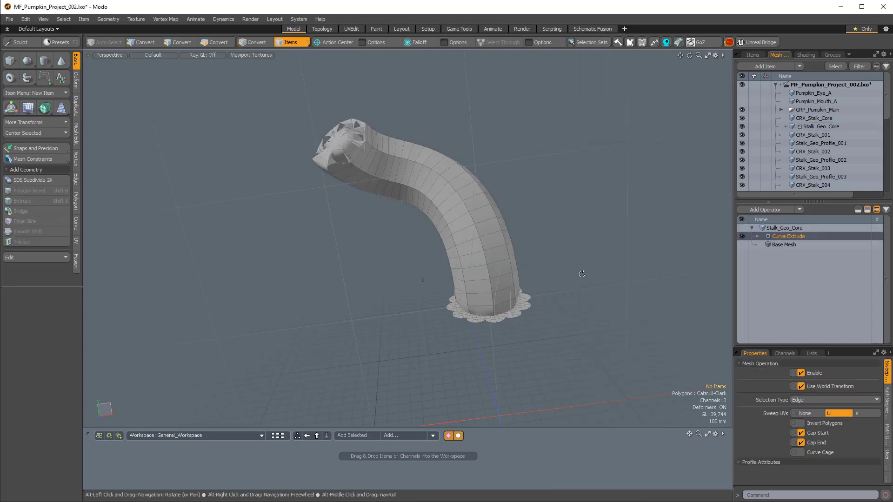
Step: Set the core's Curve Extrude selection type to Polygon and enable Invert Polygons
alt+drag(582, 273, 651, 302)
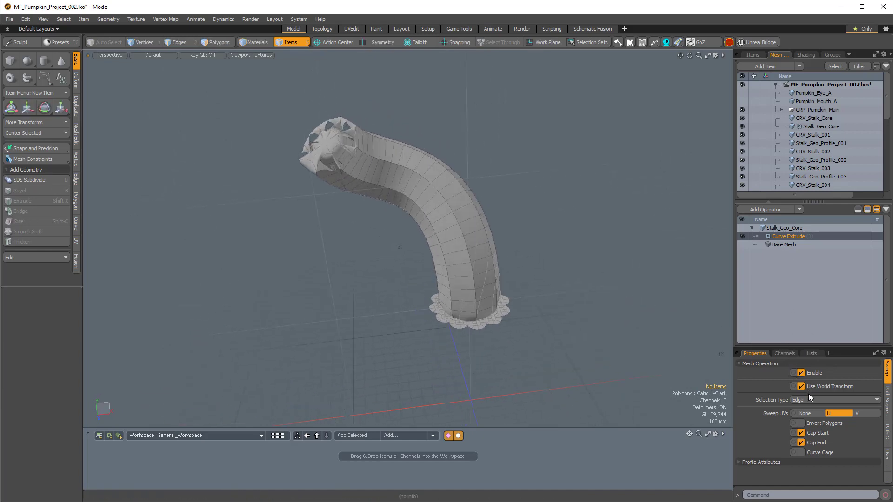
click(808, 408)
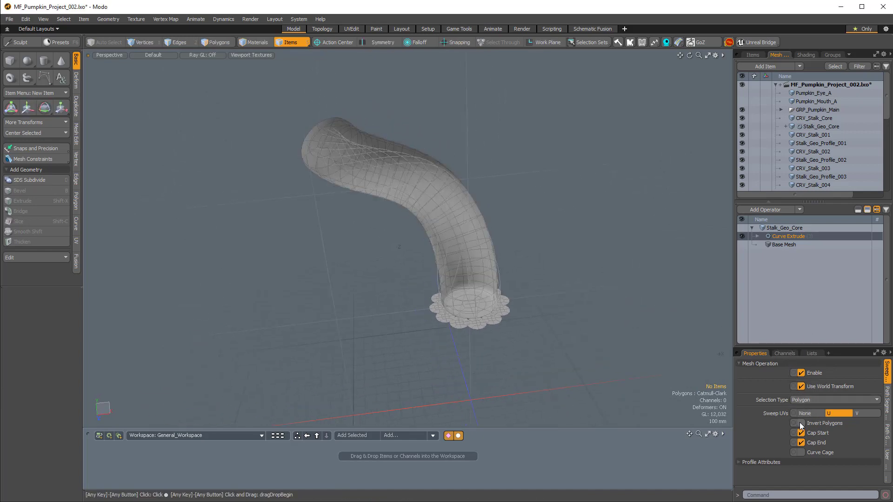
click(799, 423)
alt+drag(458, 197, 509, 179)
alt+drag(509, 179, 702, 175)
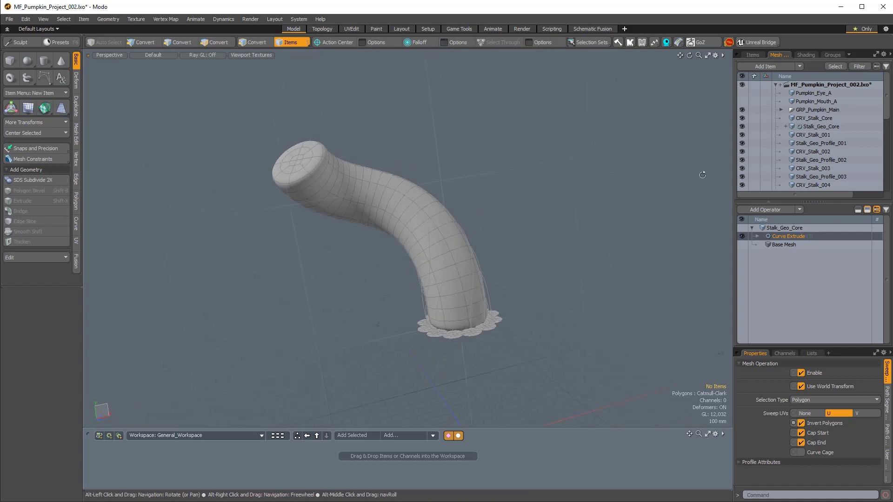
Step: Add a Curve Extrude mesh operation to Stalk_Geo_Profile_001 with CRV_Stalk_001 as its path
drag(803, 201, 803, 283)
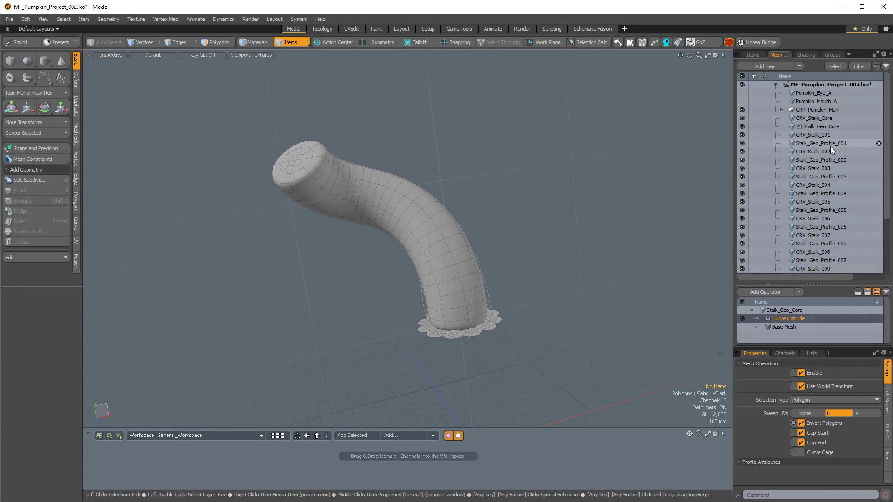
click(820, 144)
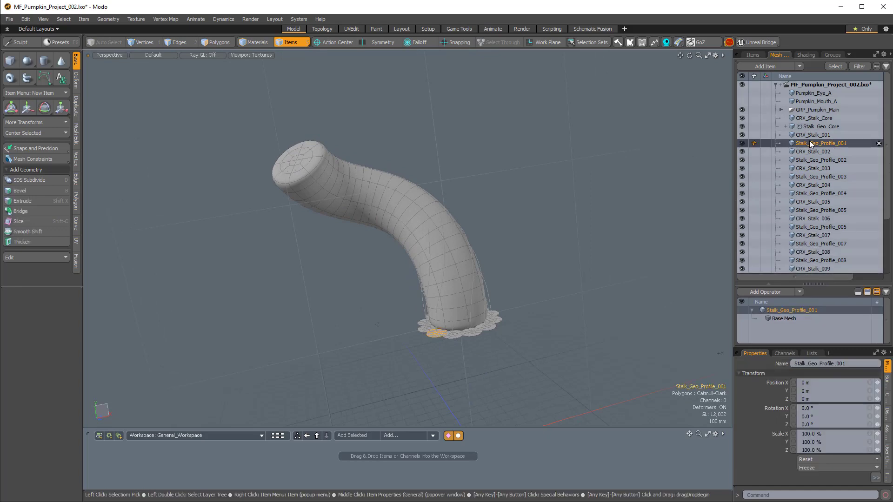
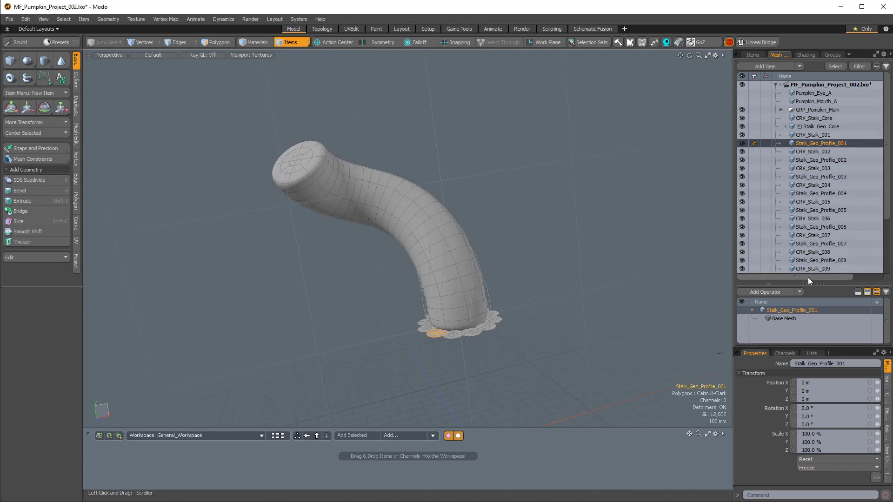
drag(807, 273, 808, 215)
click(772, 231)
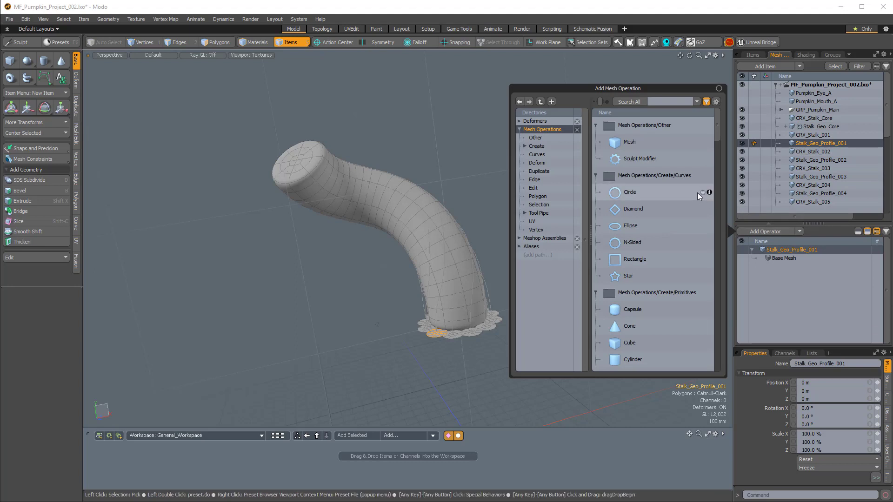
text(curve extr)
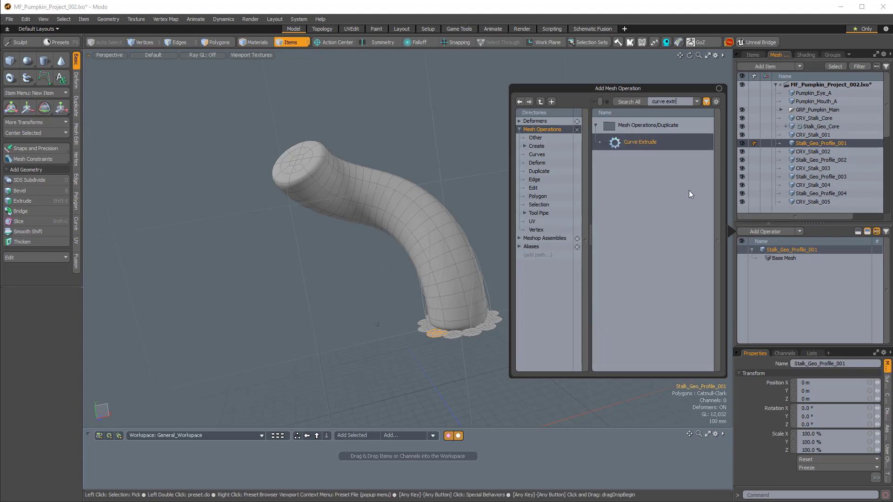
double_click(640, 141)
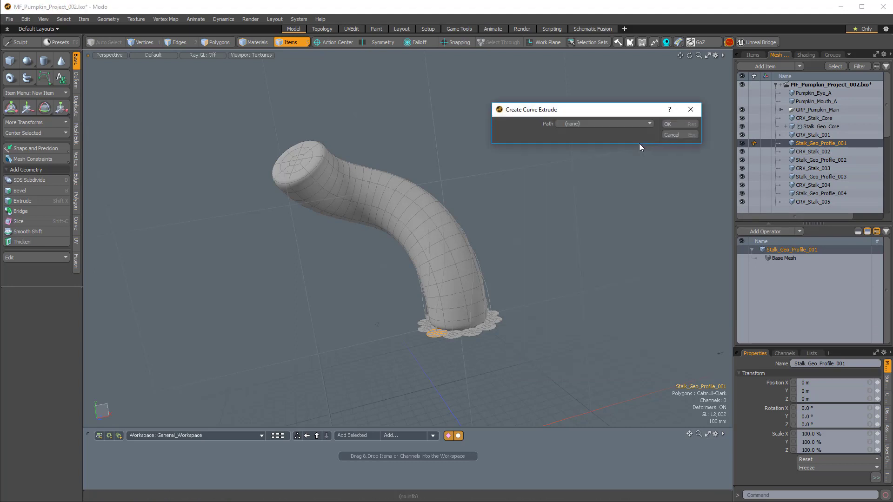
click(575, 121)
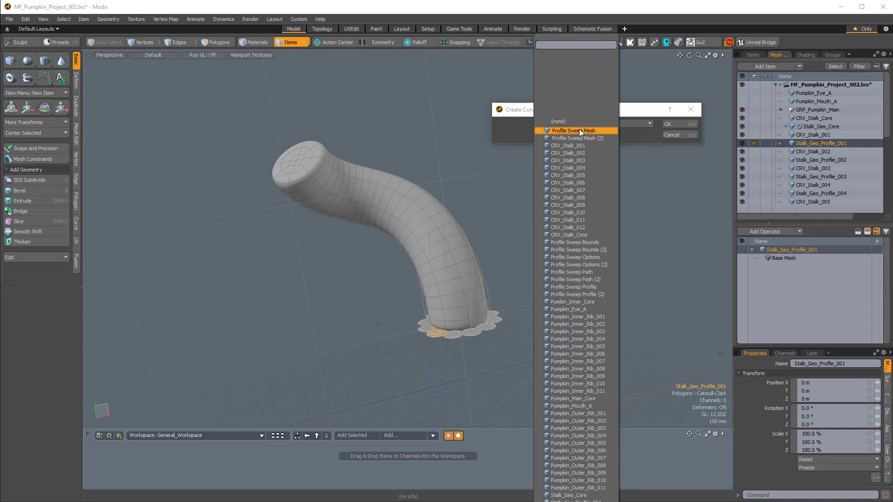
text(c)
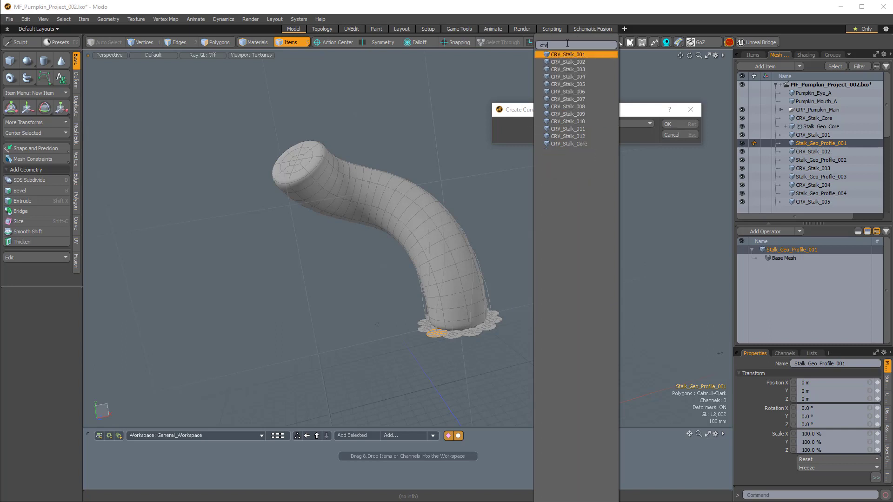
text(rv)
click(581, 63)
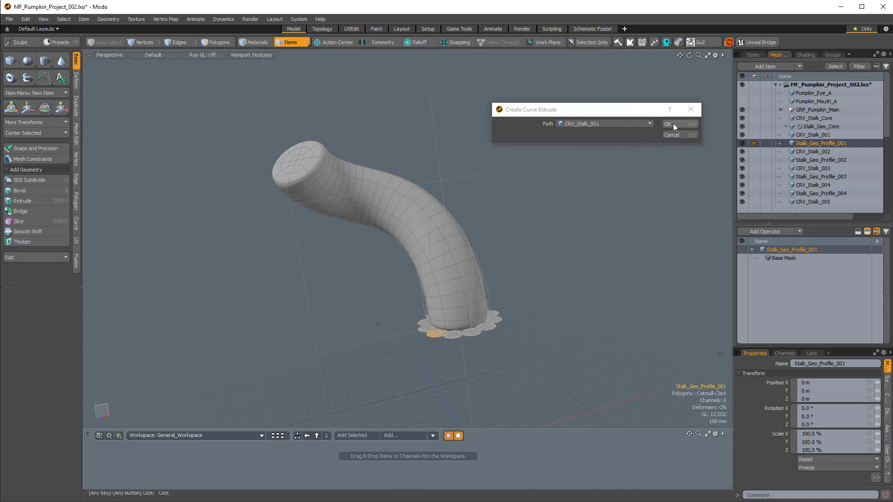
click(669, 124)
Step: Switch the Stalk_Geo_Profile_001 extrusion's selection type to Polygon and enable Invert Polygons
drag(789, 348, 787, 281)
click(800, 334)
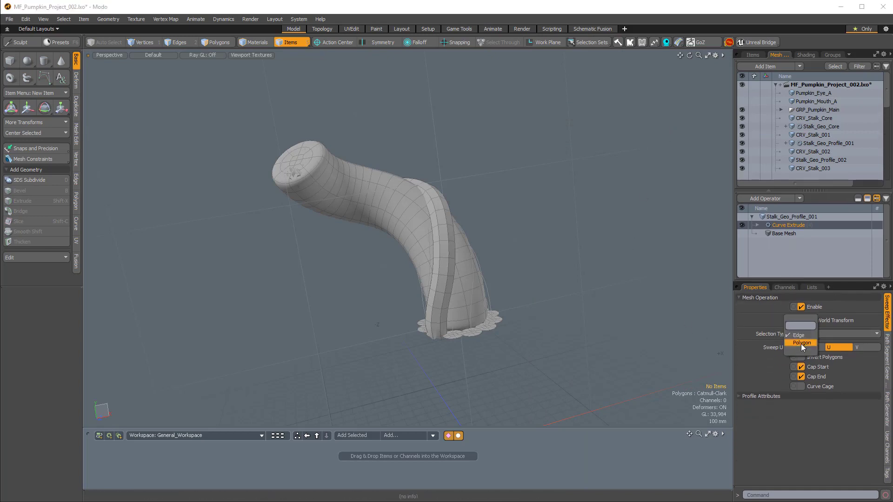
click(801, 344)
click(800, 357)
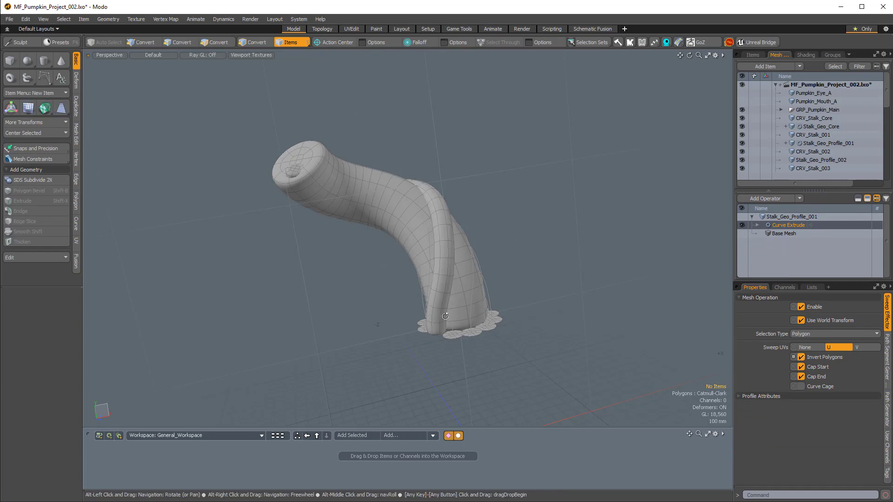
Step: Examine from several angles how the first extruded strand wraps around the stalk core
alt+drag(470, 321, 419, 258)
alt+drag(449, 181, 400, 123)
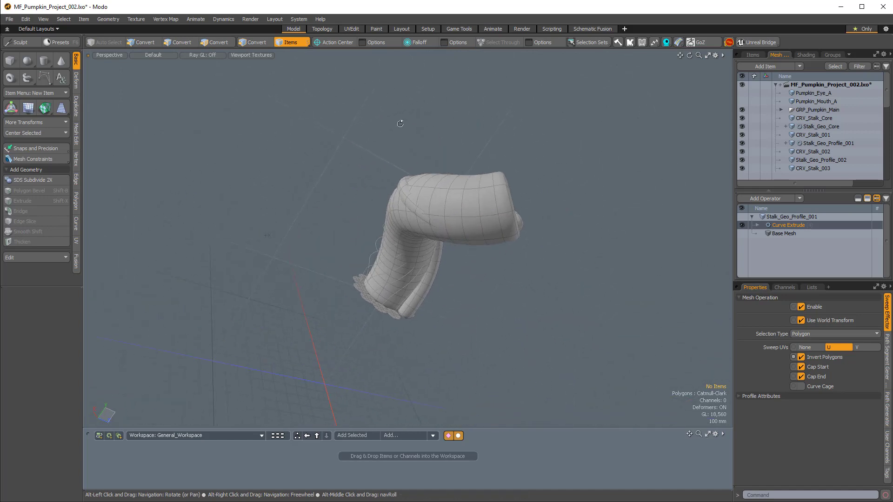
alt+drag(525, 282, 471, 267)
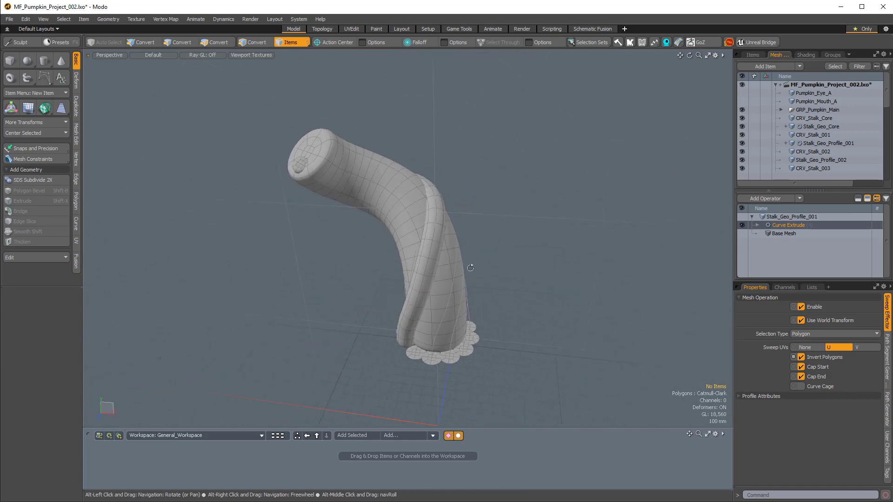
alt+drag(459, 349, 427, 294)
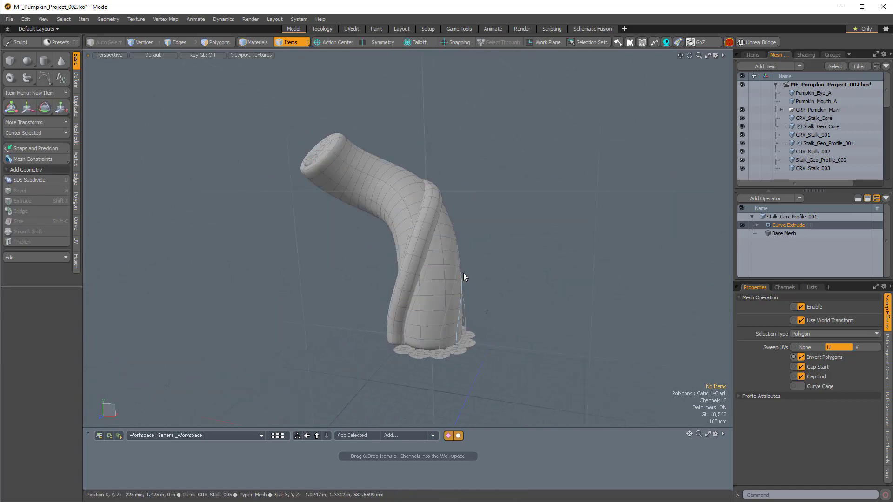
click(453, 264)
alt+drag(453, 264, 711, 221)
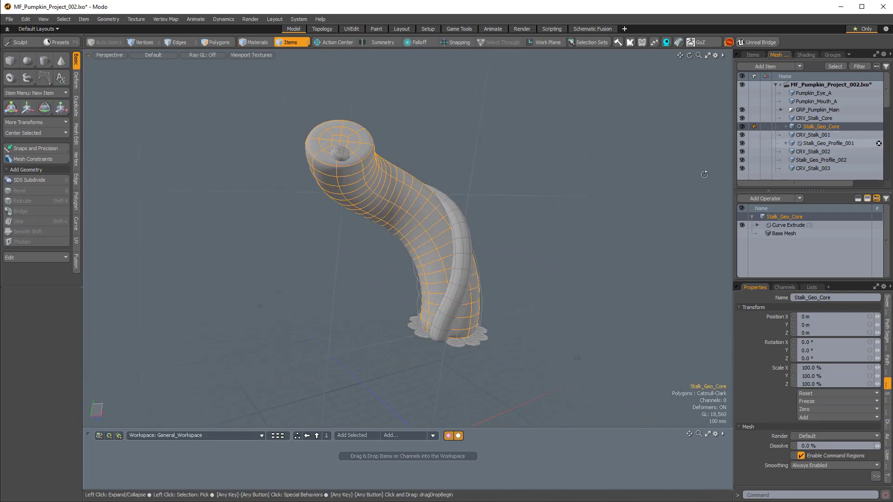
alt+drag(701, 173, 535, 298)
click(576, 271)
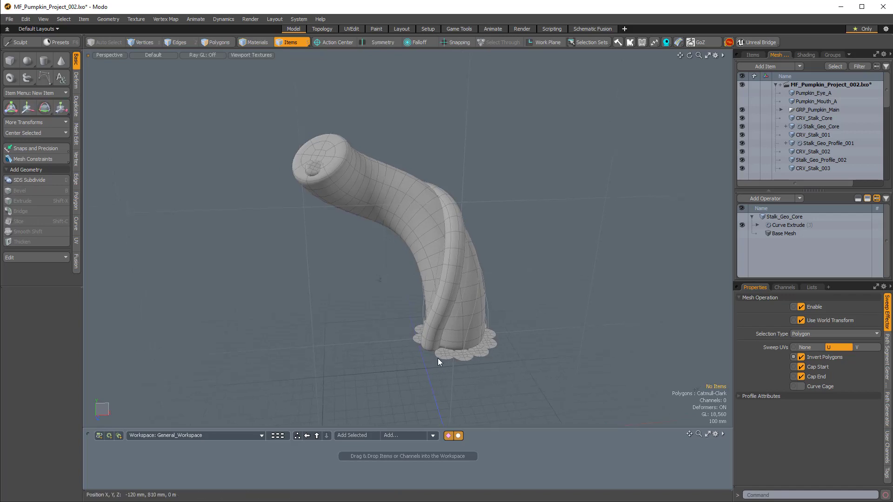
Step: Add a Curve Extrude mesh operation to Stalk_Geo_Profile_002 with CRV_Stalk_002 as its path
click(437, 356)
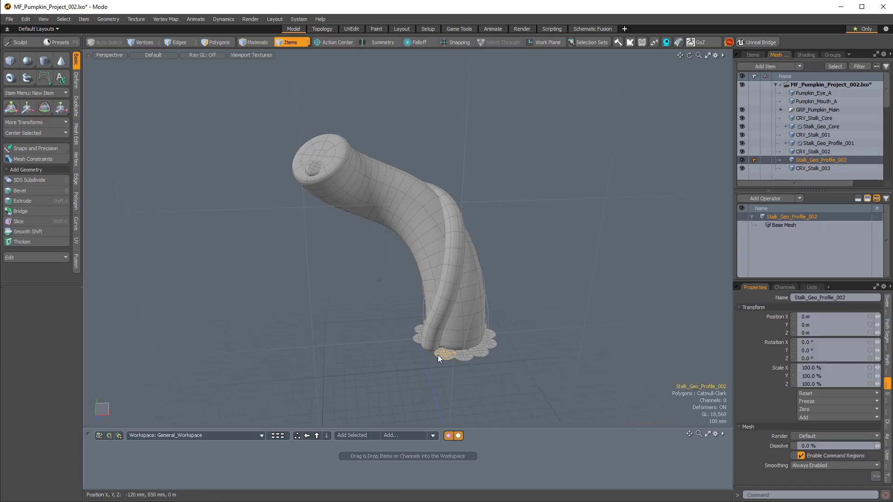
click(766, 198)
text(c)
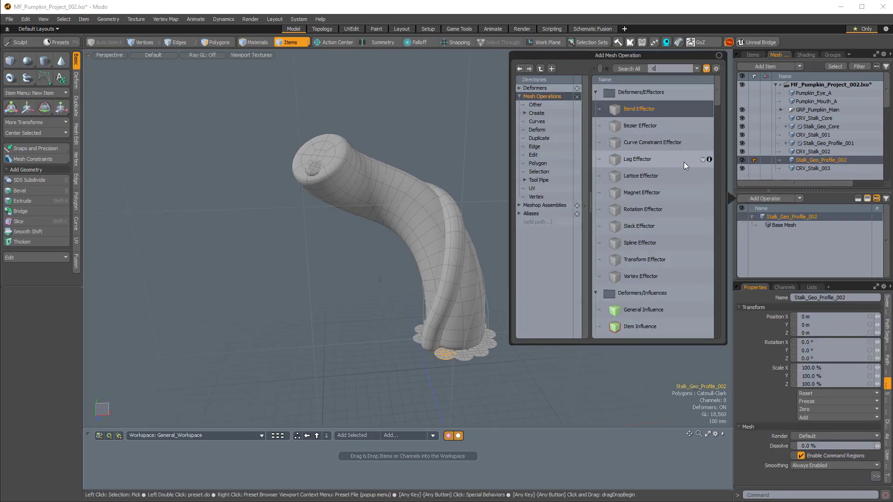
text(urve e)
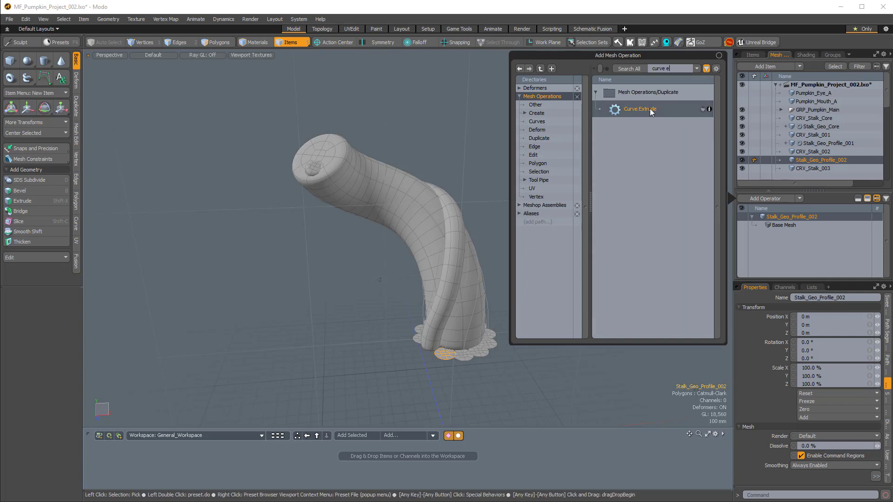
double_click(651, 109)
click(616, 124)
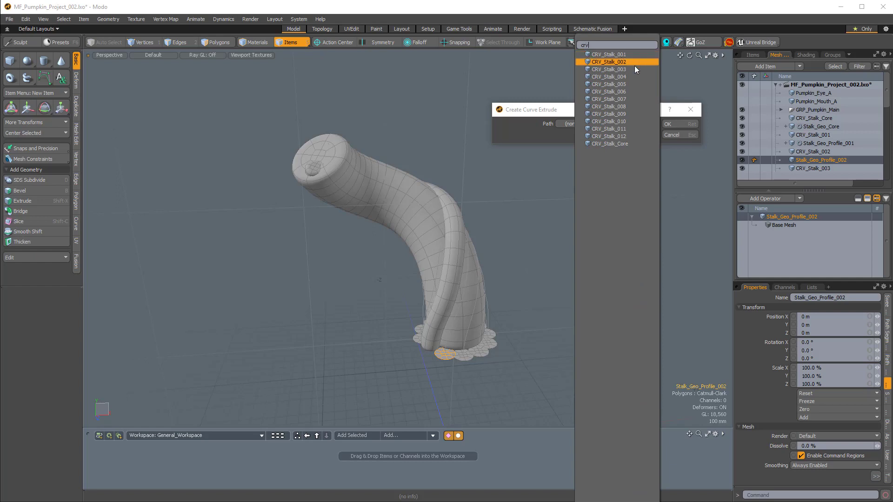
click(620, 62)
click(668, 124)
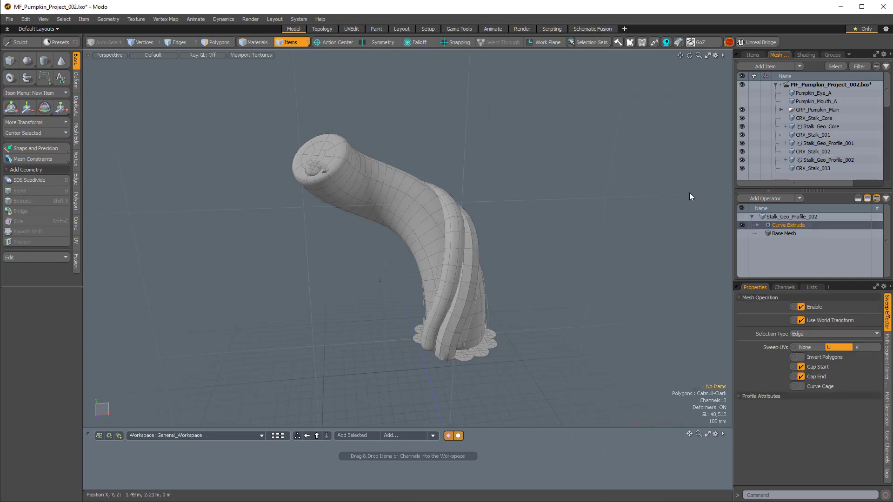
Step: Set the Stalk_Geo_Profile_002 extrusion's selection type to Polygon and enable Invert Polygons
click(797, 333)
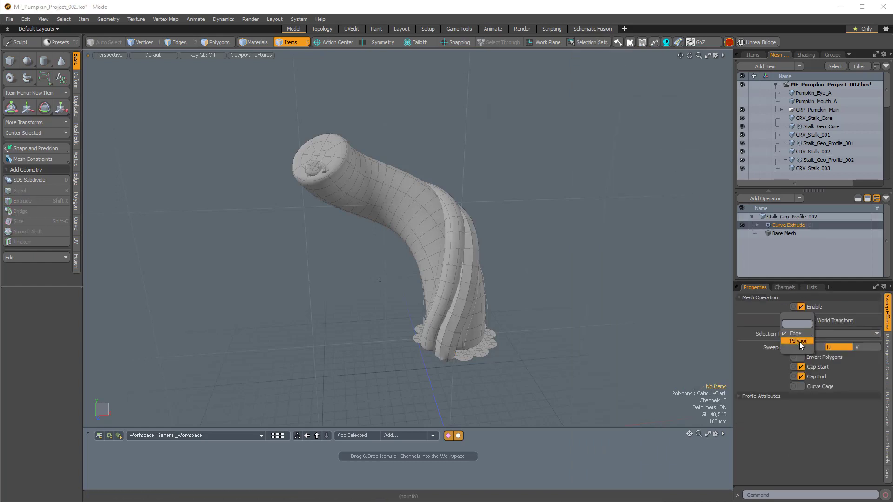
click(799, 341)
click(801, 357)
Step: Curve-extrude Stalk_Geo_Profile_003 along CRV_Stalk_003, using the Polygon selection type with Invert Polygons enabled
scroll(459, 367, up, 5)
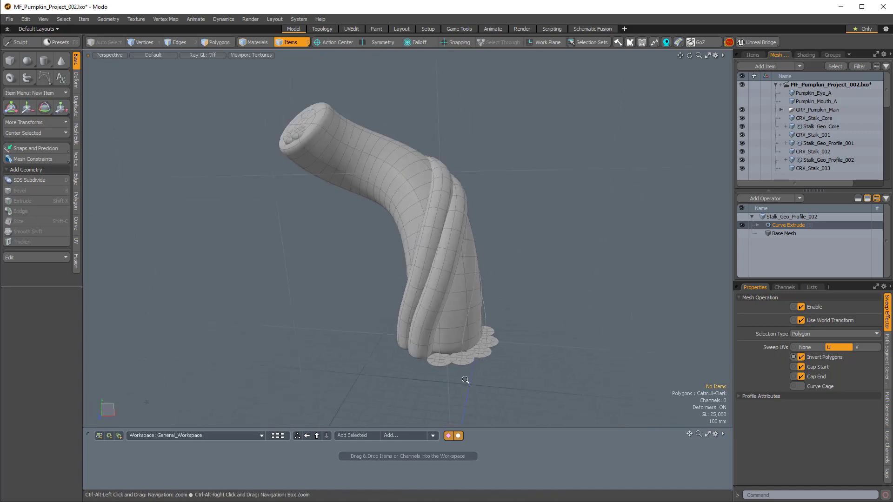
click(439, 359)
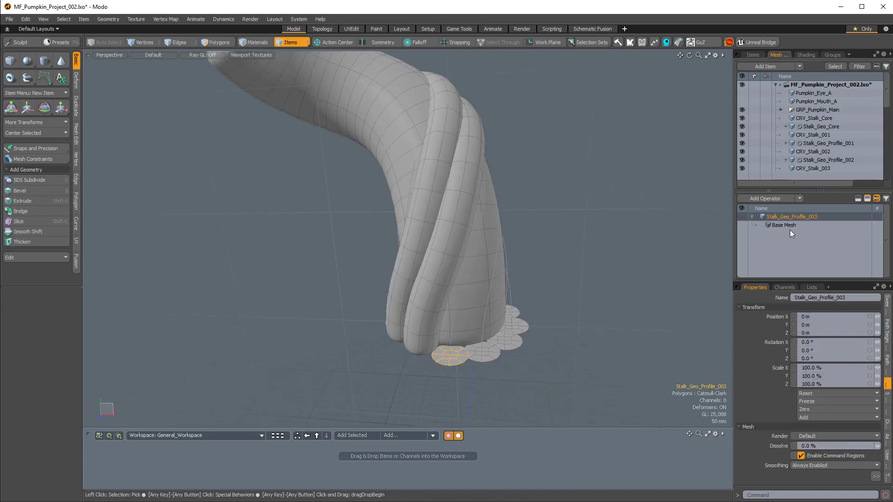
click(774, 199)
text(c)
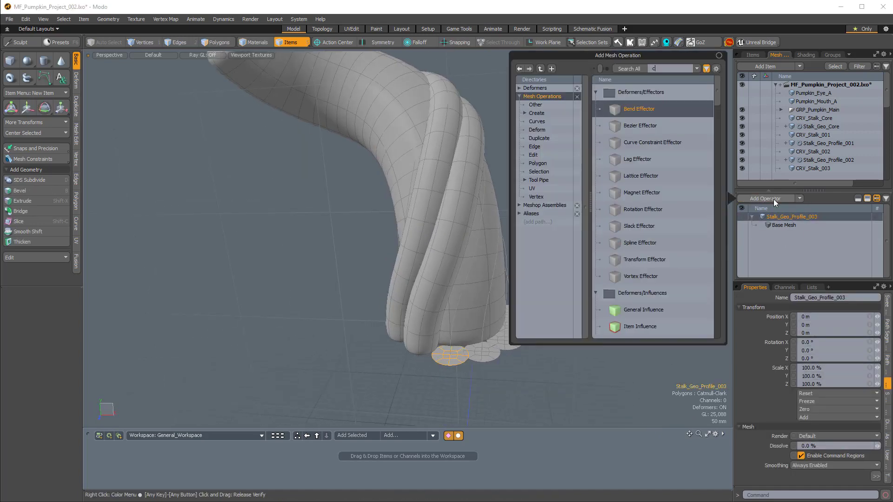
text(urve ex)
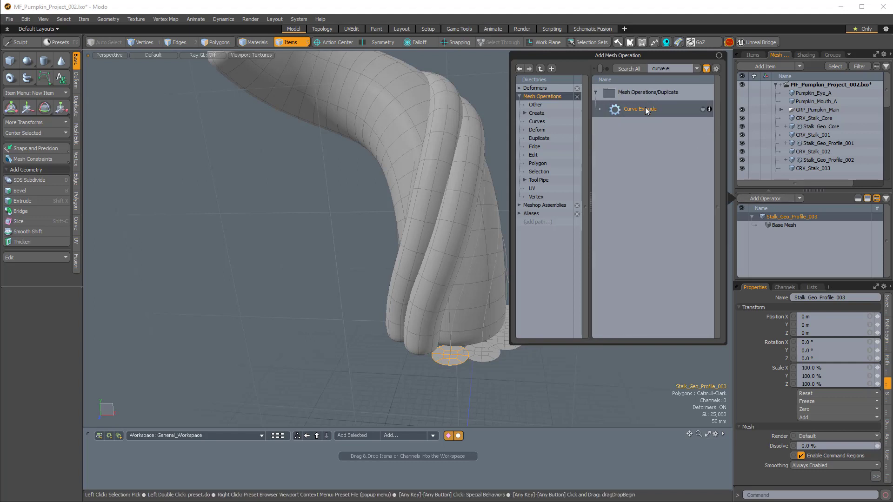
double_click(646, 109)
click(577, 123)
text(crv)
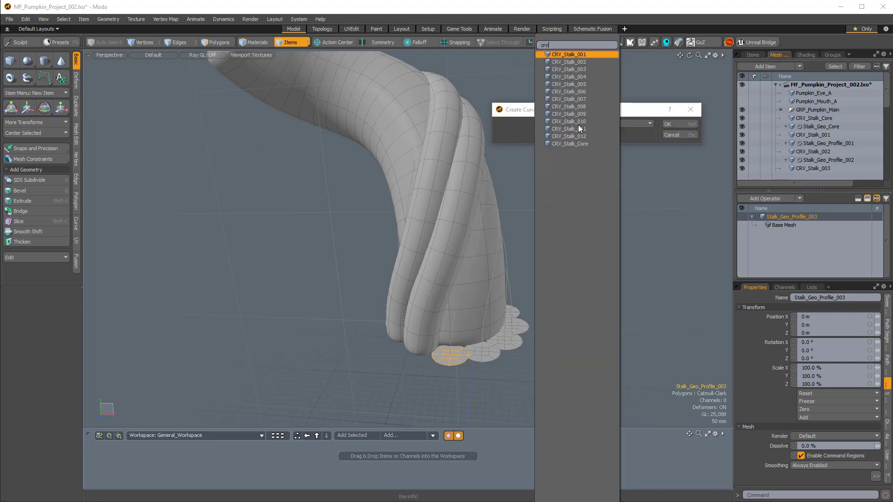
click(583, 70)
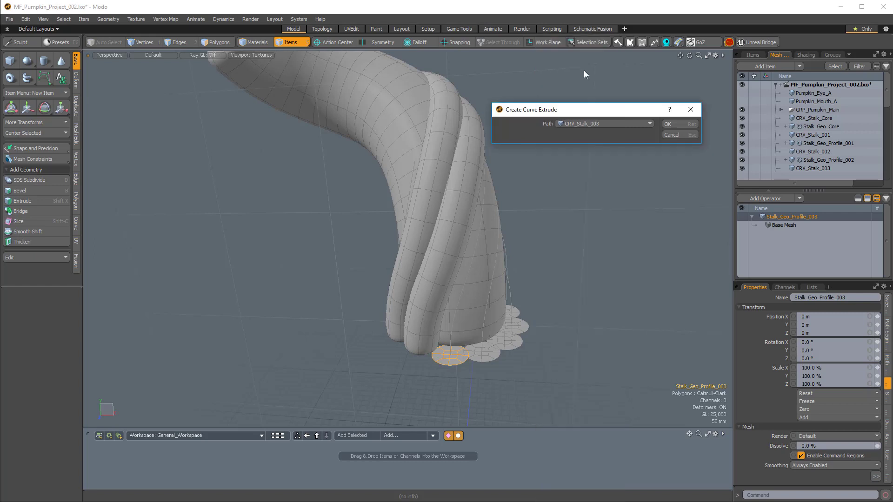
click(667, 124)
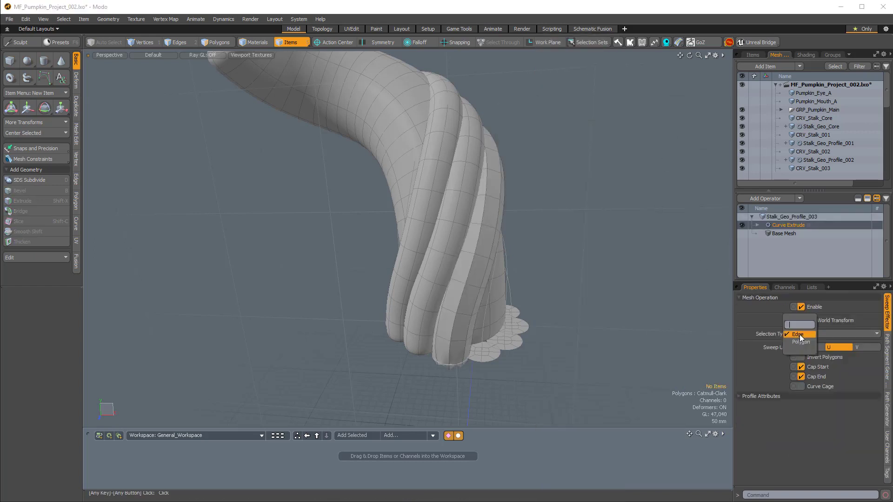
click(801, 343)
click(801, 357)
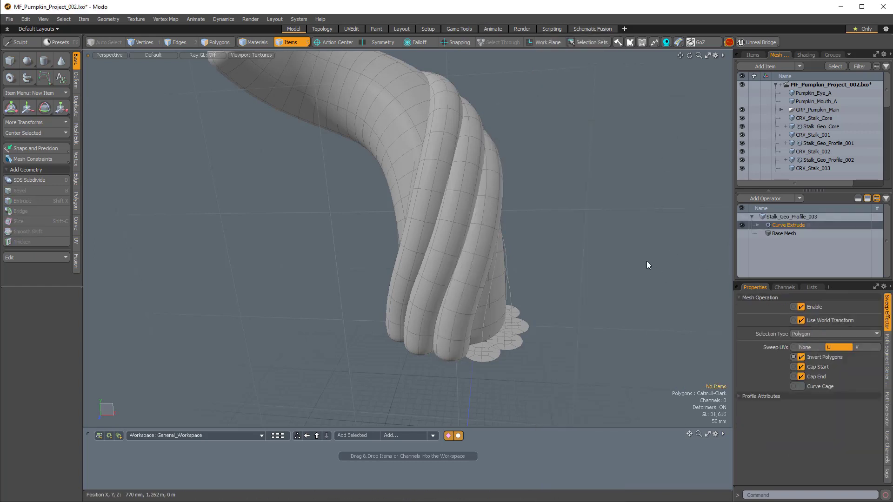
Step: Add a Curve Extrude to Stalk_Geo_Profile_004 along its matching stalk curve, with Invert Polygons enabled
alt+drag(646, 263, 450, 351)
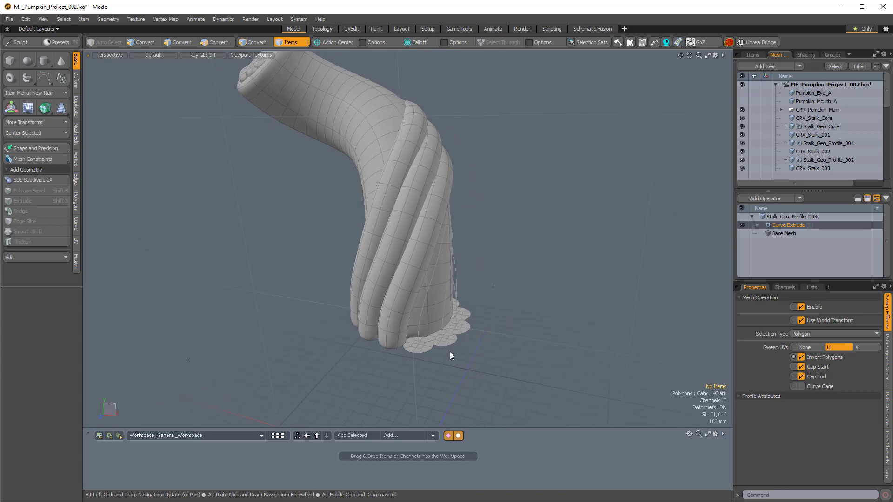
click(426, 350)
click(788, 200)
double_click(637, 108)
click(611, 60)
click(800, 357)
Step: Add a Curve Extrude to Stalk_Geo_Profile_005 along its matching curve and enable Invert Polygons
click(786, 200)
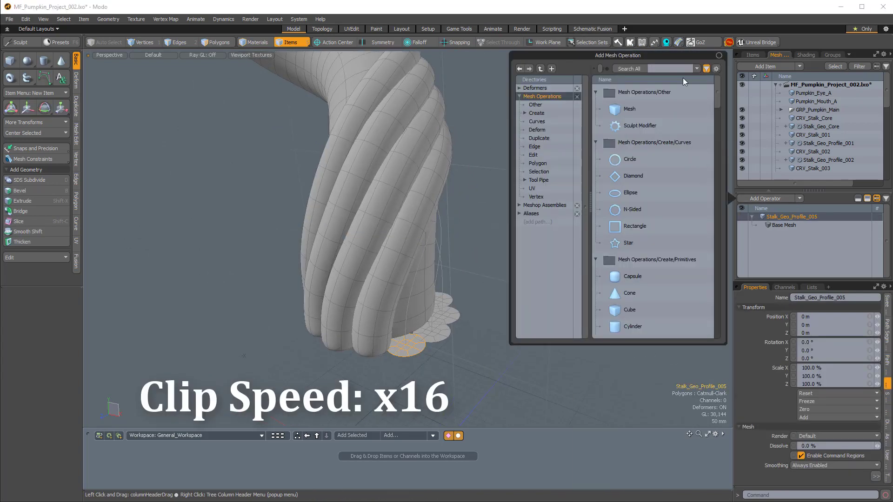
text(curve ex)
double_click(637, 107)
click(801, 357)
Step: Curve-extrude Stalk_Geo_Profile_006 and Stalk_Geo_Profile_007 along their matching curves with inverted polygons
click(351, 328)
click(764, 198)
double_click(638, 108)
click(342, 299)
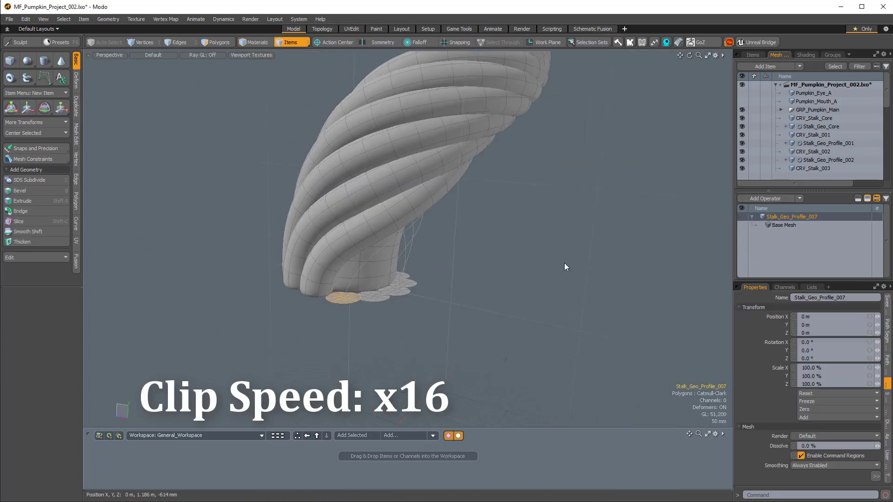
click(800, 357)
Step: Add a Curve Extrude operation to Stalk_Geo_Profile_008 along its matching stalk curve
click(367, 293)
double_click(637, 108)
click(611, 123)
click(624, 198)
Step: Curve-extrude Stalk_Geo_Profile_009 along its matching curve and enable Invert Polygons
click(365, 359)
click(775, 199)
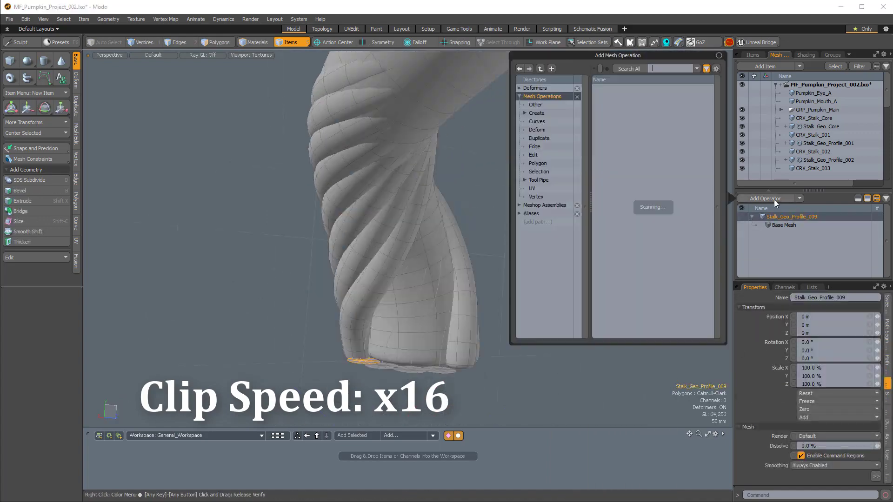
double_click(637, 107)
click(800, 357)
Step: Curve-extrude Stalk_Geo_Profile_010 along its matching curve, using the Polygon selection type with Invert Polygons enabled
click(398, 369)
click(764, 199)
text(curve extrude)
click(771, 199)
text(curve)
double_click(638, 108)
click(800, 357)
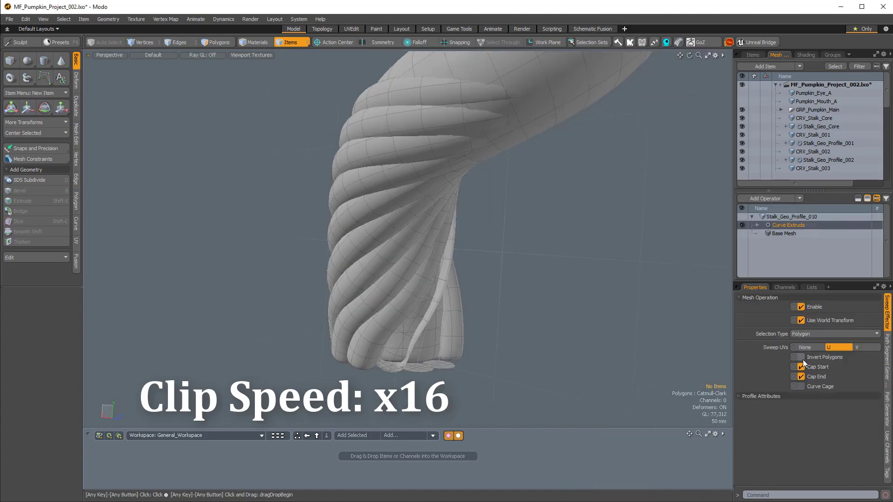
Step: Curve-extrude the remaining profiles, Stalk_Geo_Profile_011 and 012, along their matching curves with Polygon selection type and Invert Polygons enabled
double_click(638, 108)
click(648, 219)
click(778, 199)
text(curve e)
double_click(639, 109)
click(800, 357)
Step: Toggle the visibility of Stalk_Geo_Core and examine the twisted stalk strands from several angles
scroll(465, 242, down, 5)
alt+drag(553, 256, 682, 202)
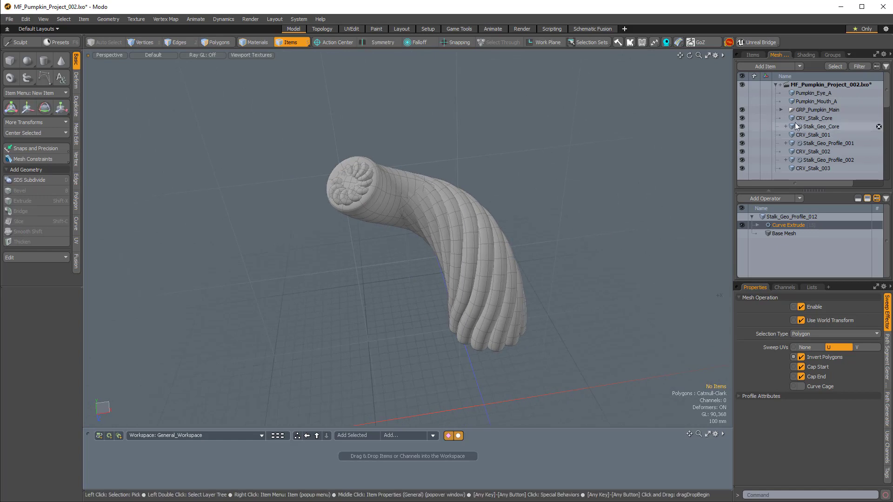
click(741, 126)
alt+drag(643, 195, 409, 223)
alt+shift+drag(396, 232, 567, 218)
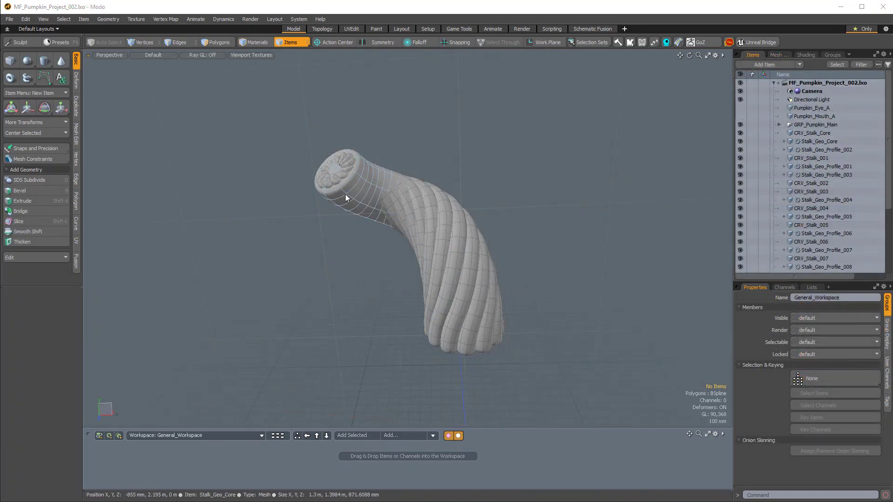
Step: Select Stalk_Geo_Core and Stalk_Geo_Profile_001 to 012 together and freeze their mesh operations
click(346, 195)
ctrl+alt+drag(386, 184, 340, 156)
alt+drag(481, 303, 398, 178)
alt+drag(358, 147, 329, 197)
alt+drag(455, 337, 574, 189)
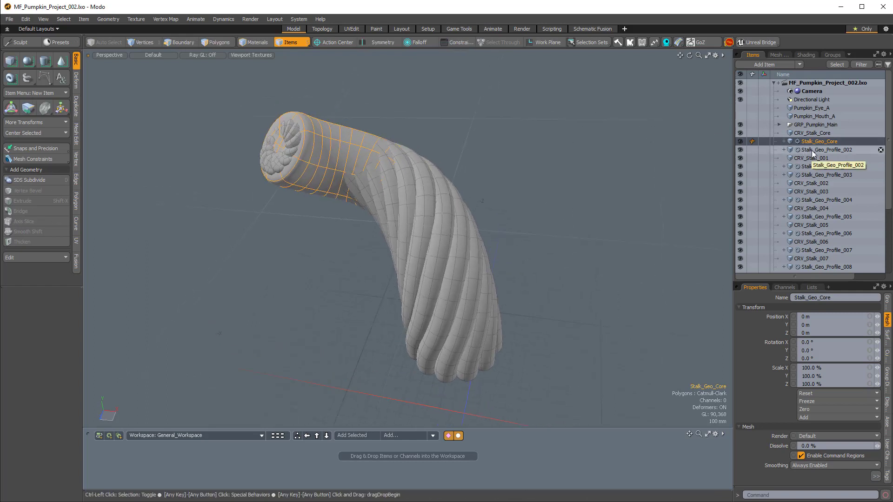
ctrl+click(811, 149)
ctrl+click(807, 167)
ctrl+click(807, 175)
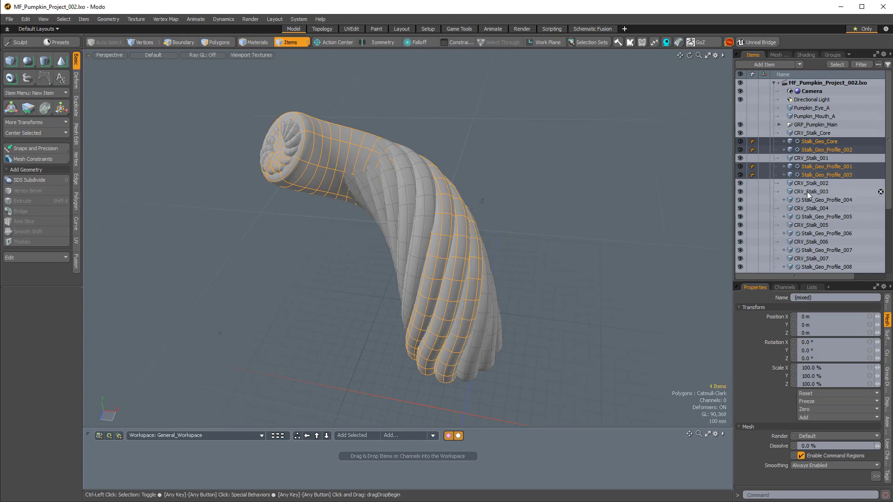
ctrl+click(813, 199)
scroll(813, 192, down, 1)
ctrl+click(812, 193)
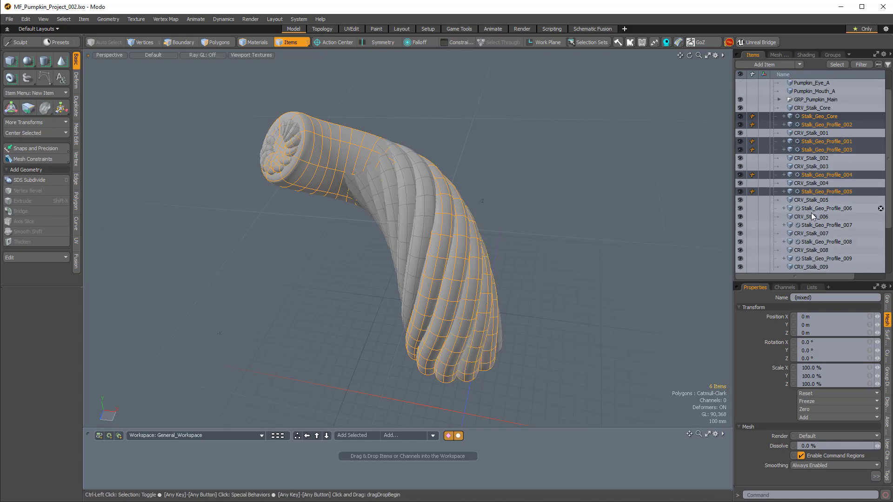
ctrl+click(811, 209)
ctrl+click(809, 224)
ctrl+click(810, 243)
ctrl+click(809, 258)
scroll(809, 256, down, 2)
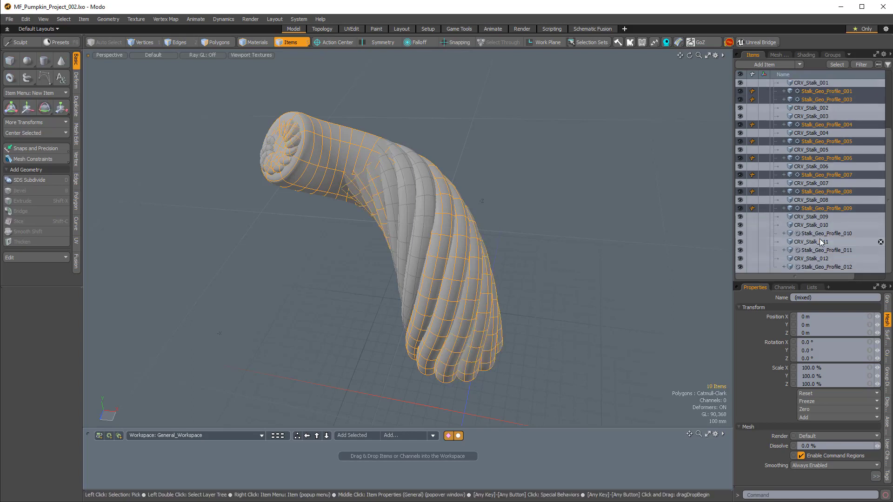
ctrl+click(806, 233)
ctrl+click(808, 249)
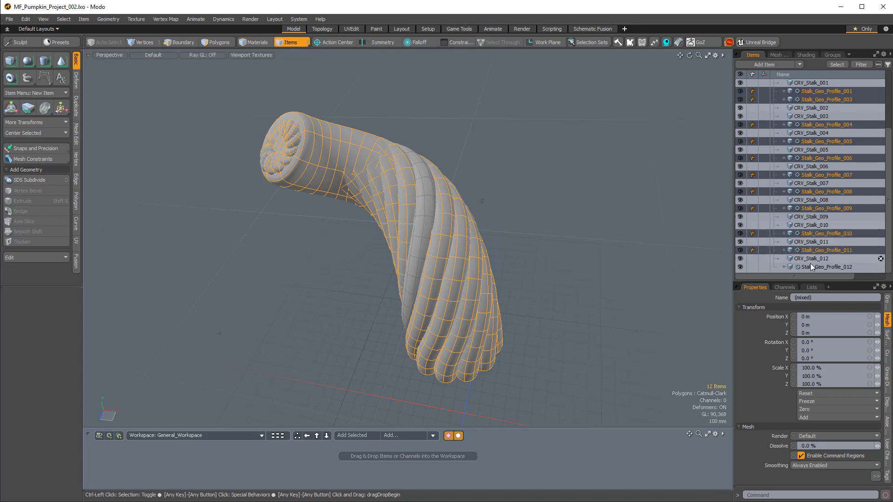
ctrl+click(810, 266)
scroll(814, 248, up, 3)
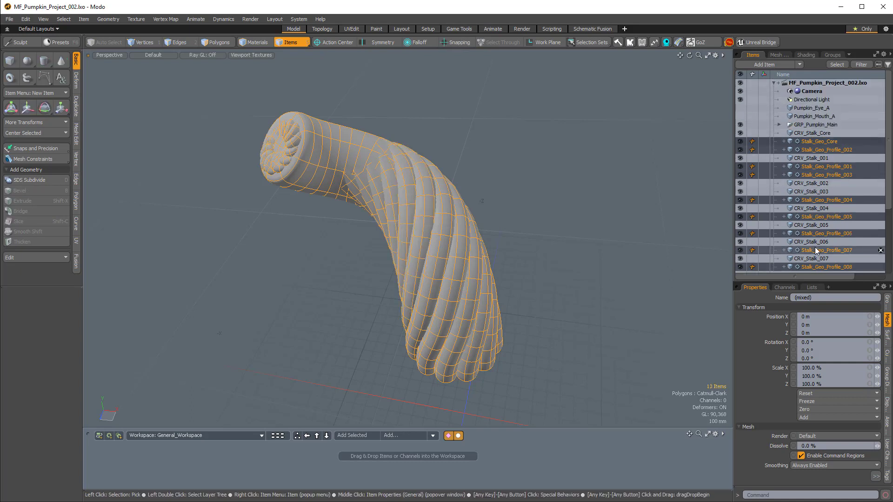
right_click(810, 141)
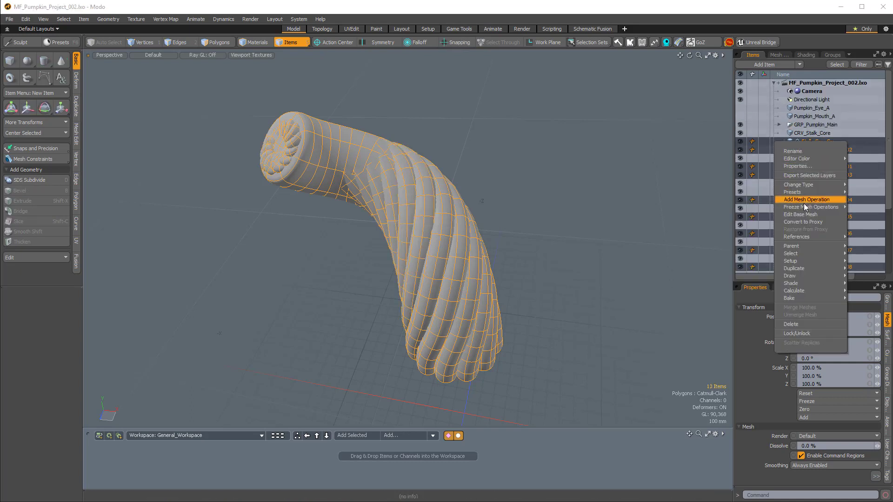
mouse_move(802, 207)
click(749, 206)
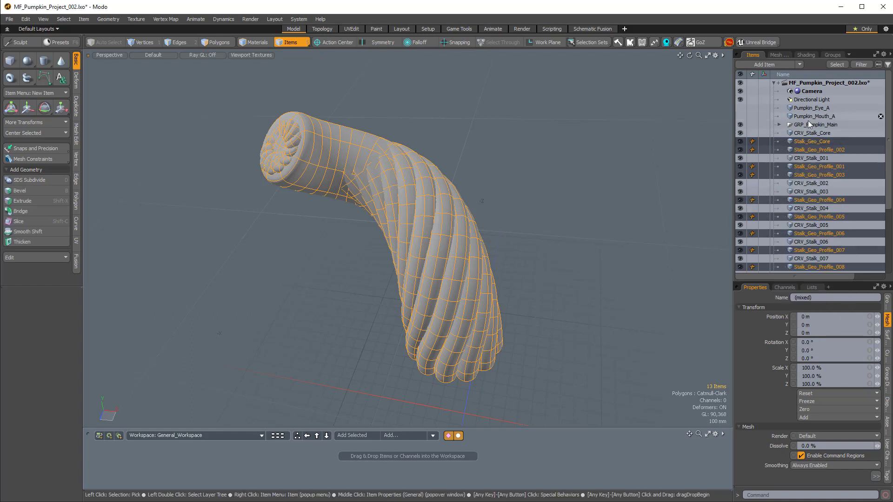
Step: Select CRV_Stalk_Core and the curves CRV_Stalk_001 to 012 together and delete them from the scene
click(805, 133)
ctrl+click(806, 157)
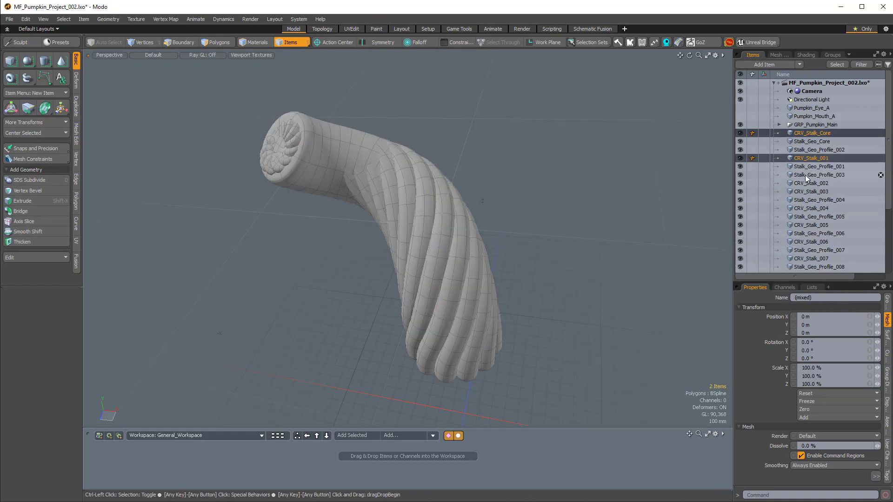
ctrl+click(808, 183)
ctrl+click(808, 191)
ctrl+click(809, 209)
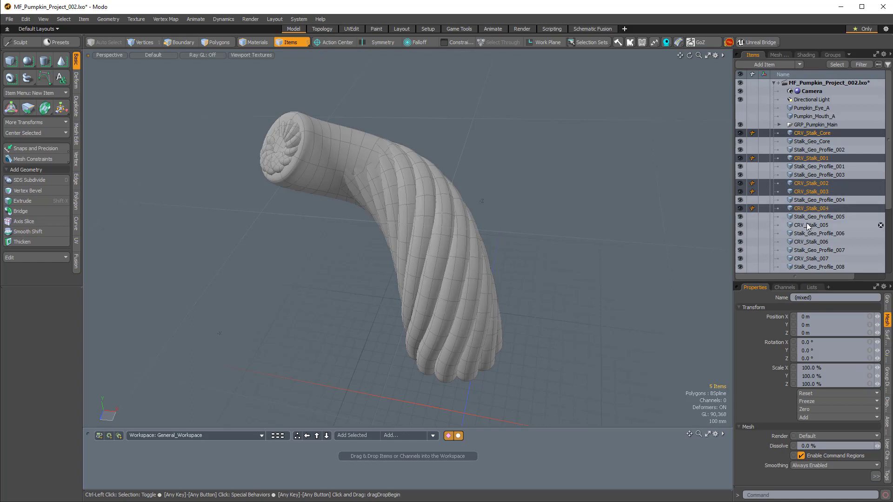
ctrl+click(806, 225)
ctrl+click(806, 242)
ctrl+click(808, 258)
scroll(820, 246, down, 2)
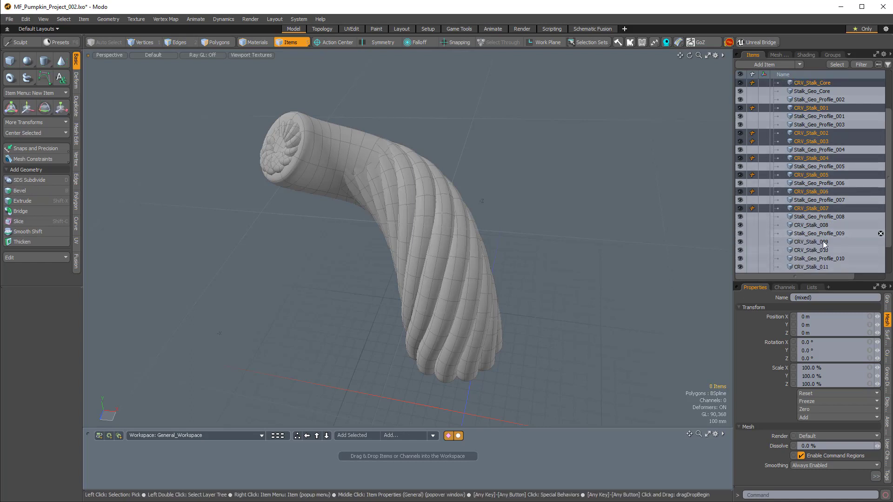
ctrl+click(807, 243)
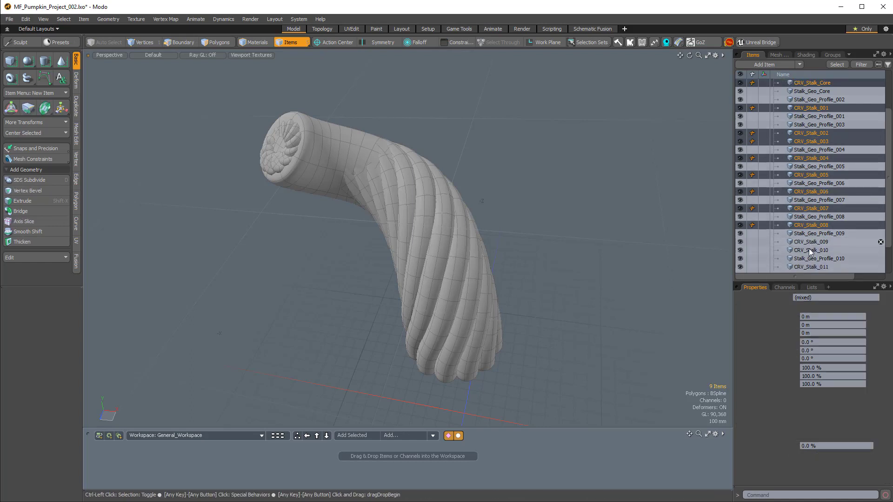
ctrl+click(808, 251)
ctrl+click(812, 265)
scroll(817, 250, down, 1)
ctrl+click(814, 258)
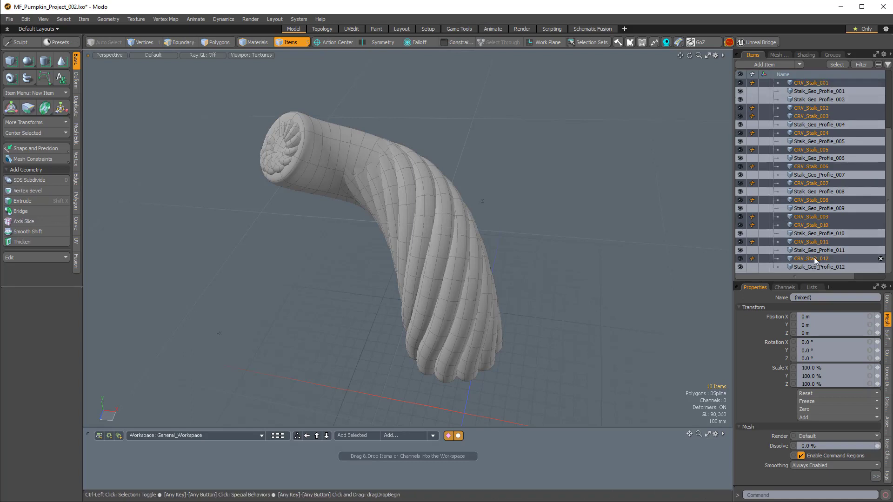
scroll(817, 218, up, 3)
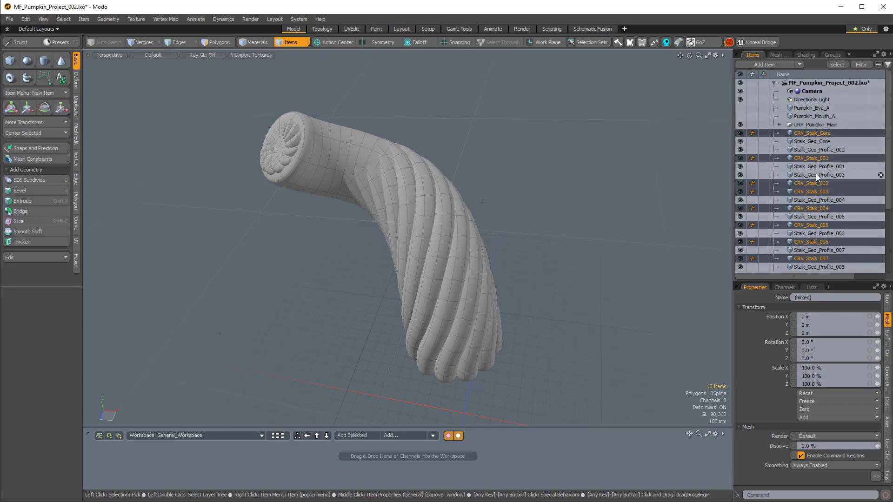
right_click(803, 132)
mouse_move(788, 288)
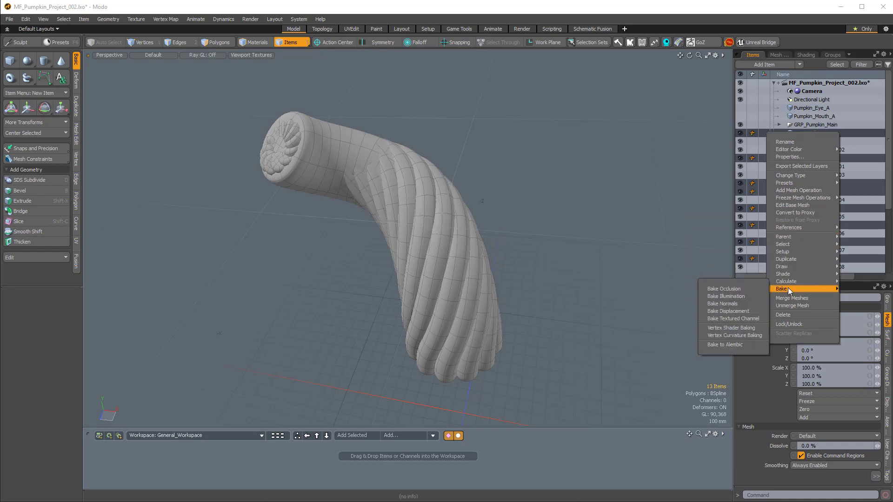
click(785, 315)
click(690, 119)
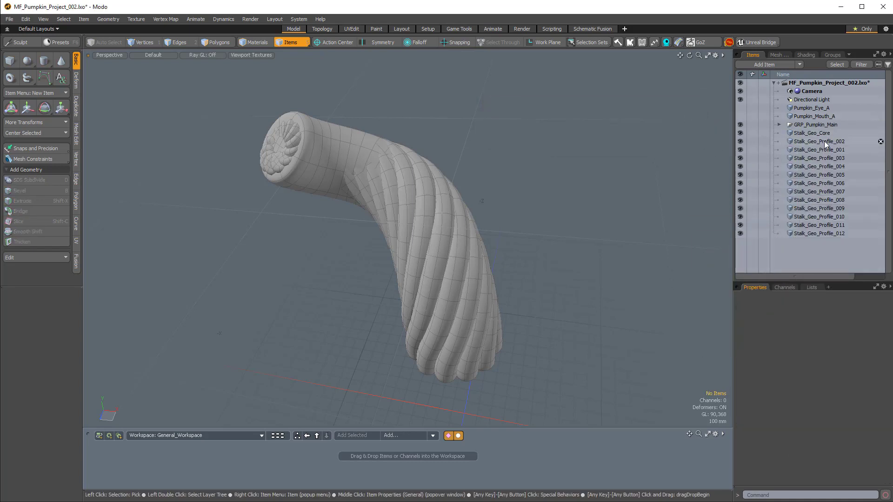
Step: Check individual frozen stalk strands on the model, including Stalk_Geo_Profile_002, 010 and 012
click(833, 152)
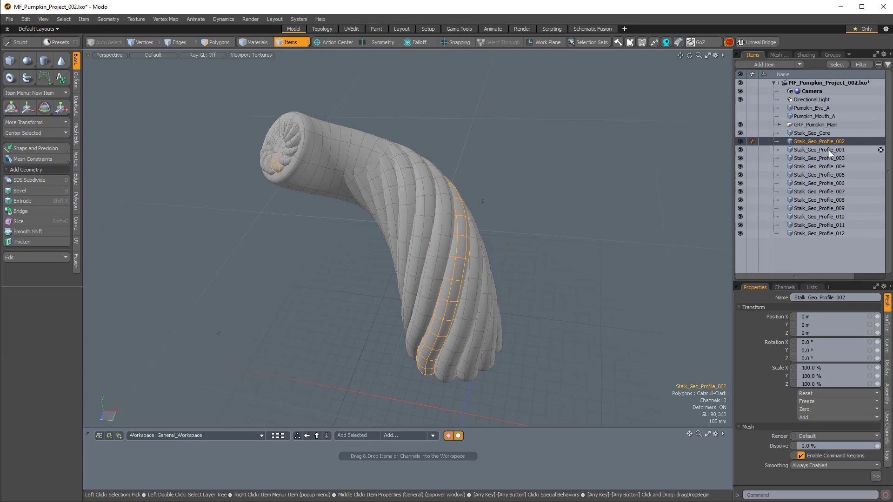
click(829, 168)
click(830, 194)
click(830, 220)
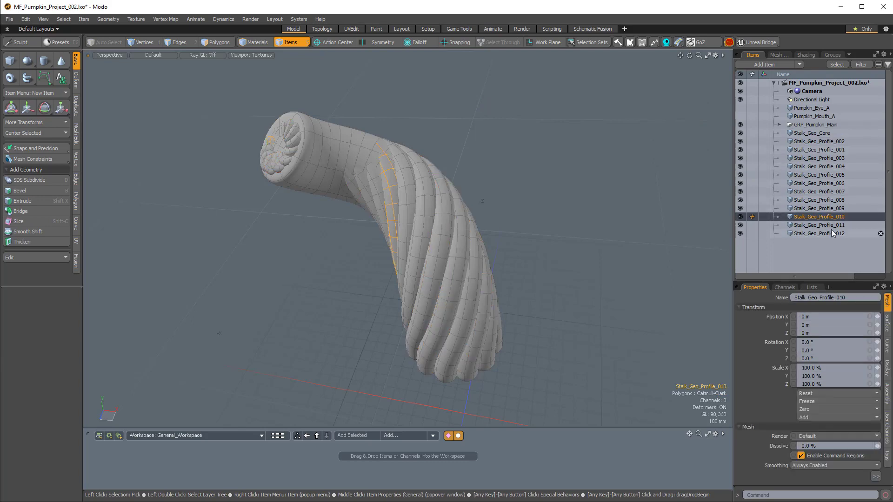
click(830, 232)
alt+drag(540, 214, 609, 235)
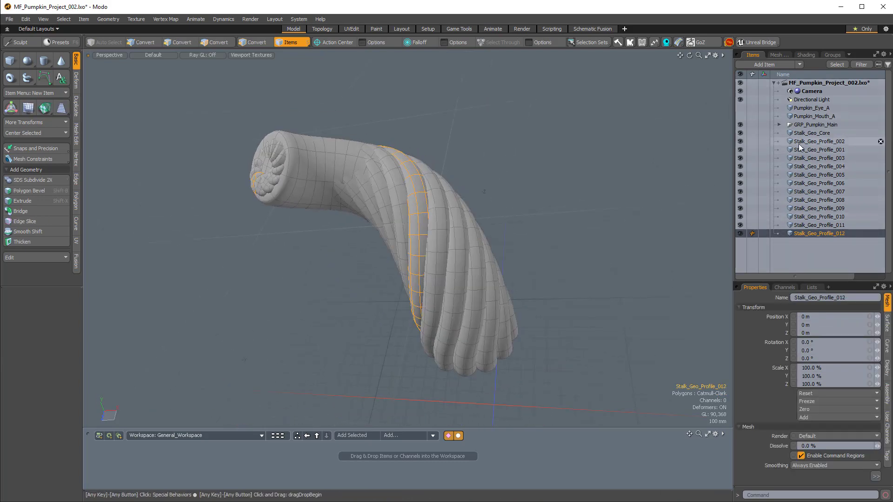
Step: Select Stalk_Geo_Core and hide all the Stalk_Geo_Profile meshes, leaving only the core displayed
click(805, 133)
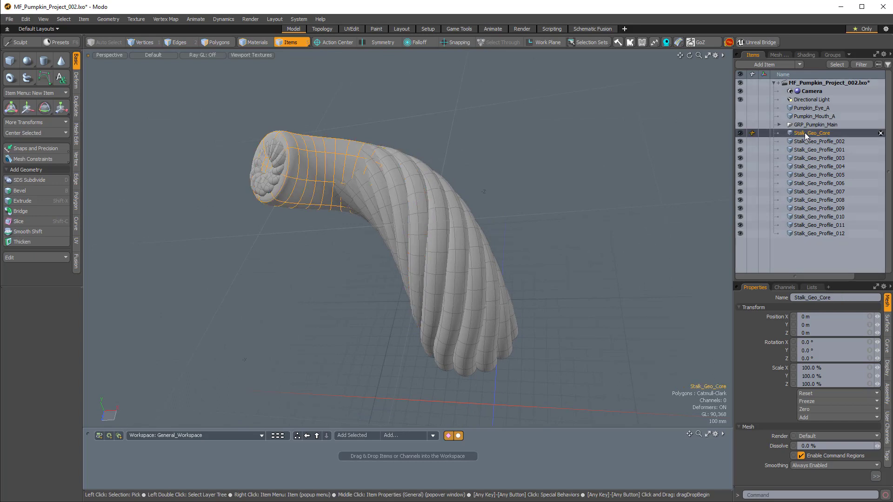
drag(740, 141, 739, 239)
alt+drag(563, 223, 558, 148)
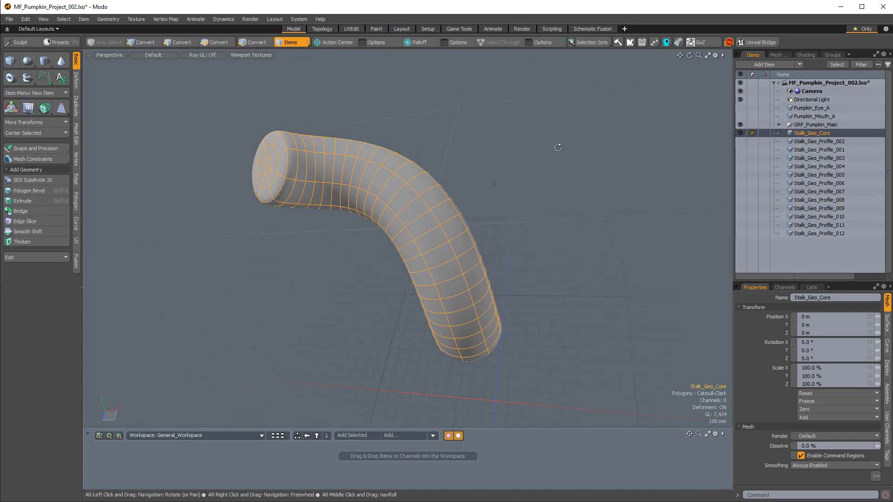
alt+drag(376, 172, 460, 142)
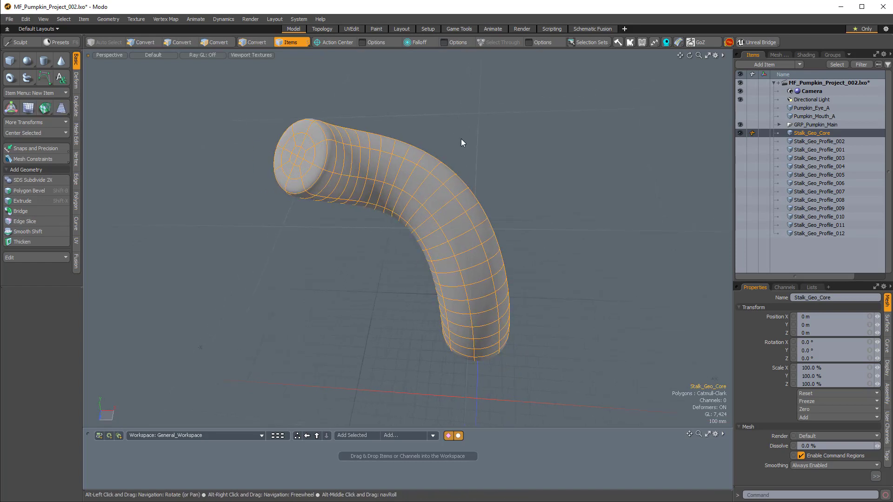
Step: Select the central polygons of the core's upper end cap, grow the selection once, and create a falloff weight with a 1.4 m radius
key(3)
drag(298, 148, 296, 153)
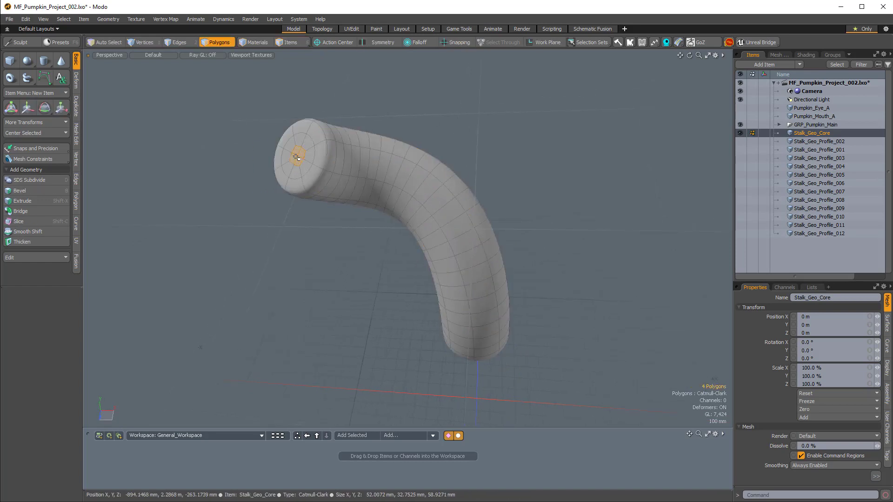
key(shift+Up)
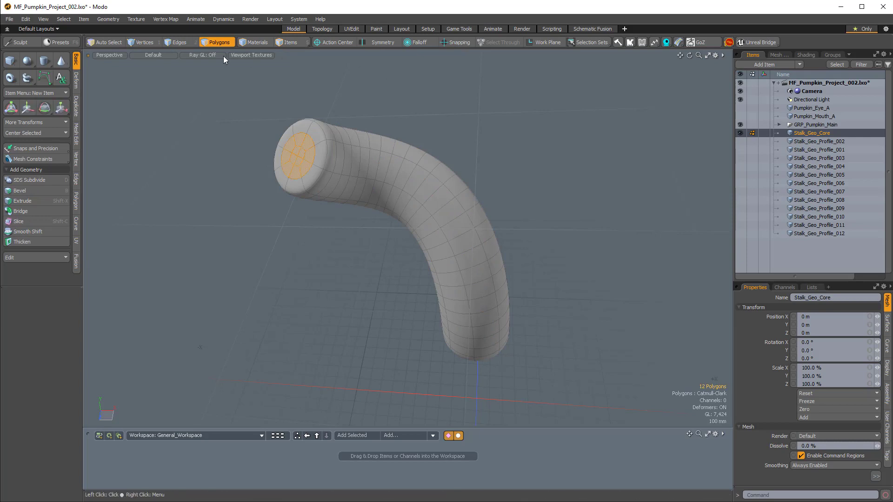
click(166, 19)
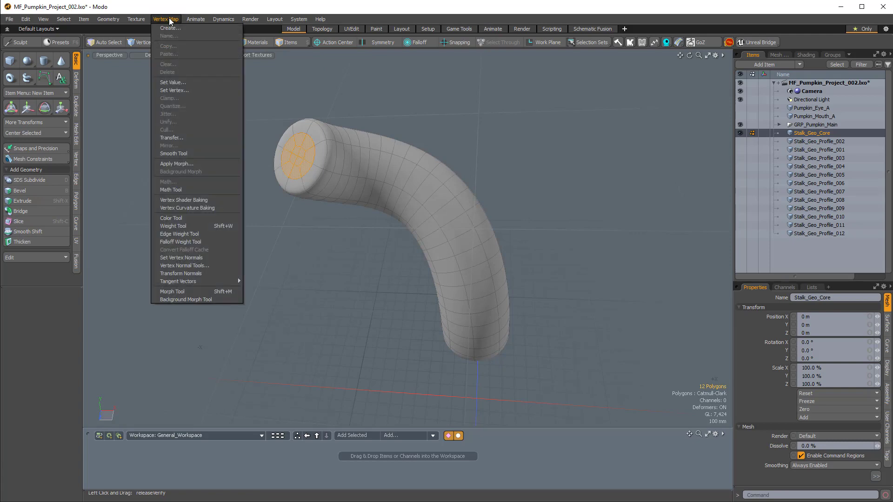
click(180, 242)
alt+drag(408, 283, 321, 279)
drag(413, 279, 494, 280)
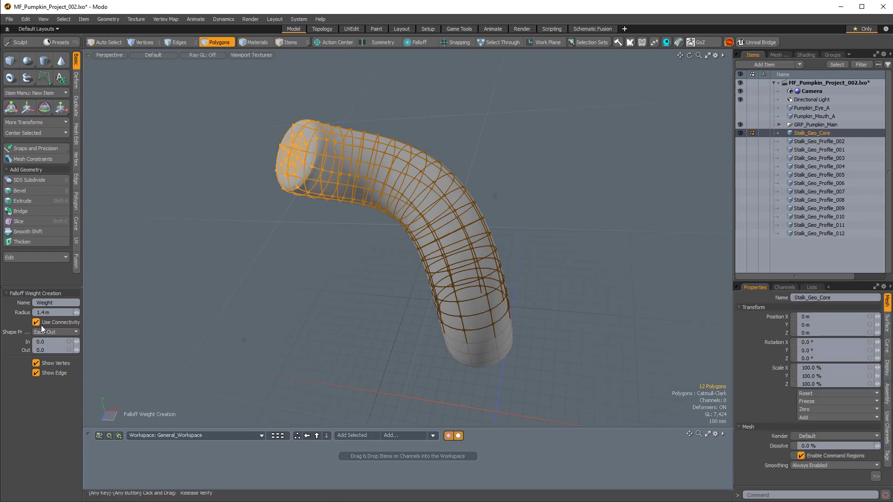
Step: Try the Ease-In shape preset on the falloff weight and return it to Ease-Out
click(47, 332)
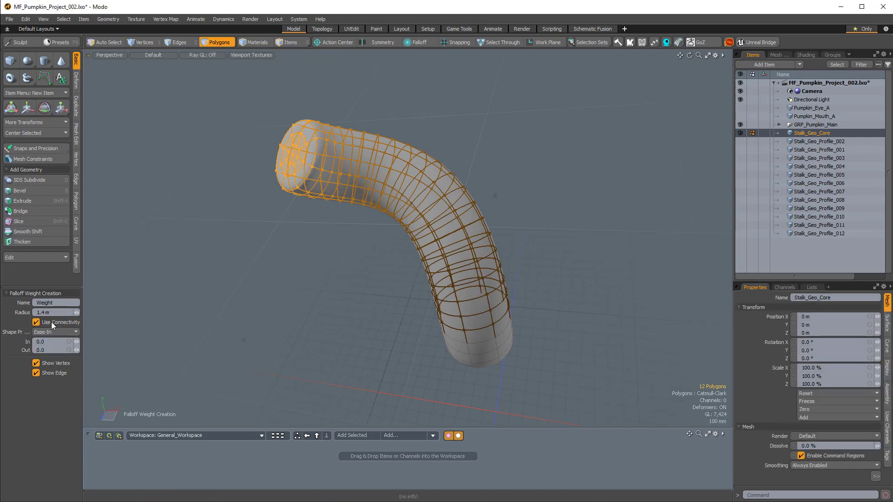
click(50, 332)
click(51, 340)
Step: Display the core with Vertex Map shading and increase the falloff weight radius to about 1.4735 m
click(157, 55)
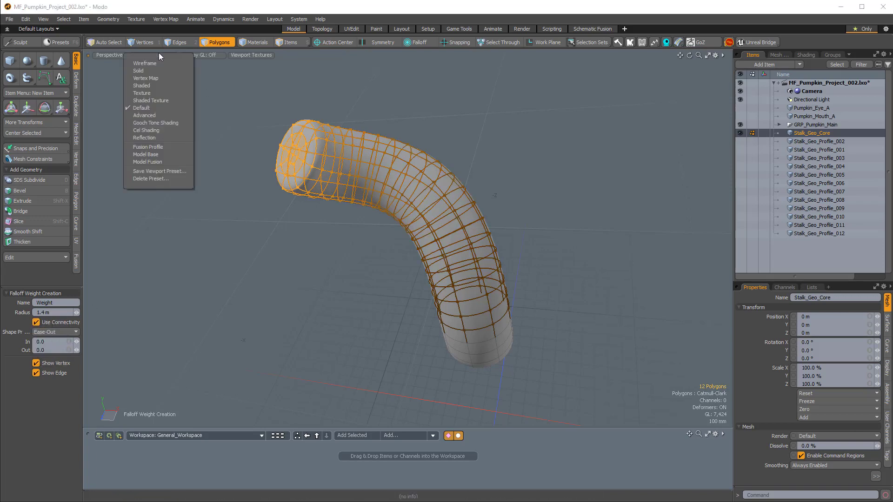
click(146, 78)
alt+drag(316, 139, 328, 131)
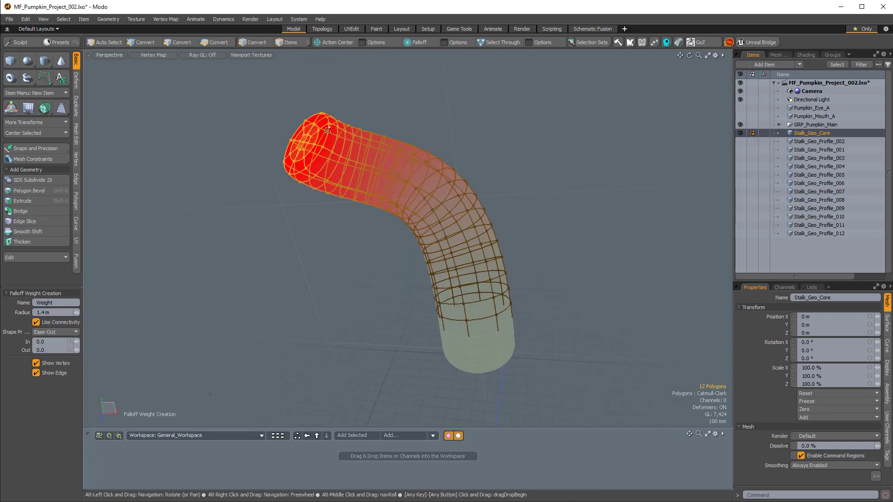
drag(76, 313, 82, 312)
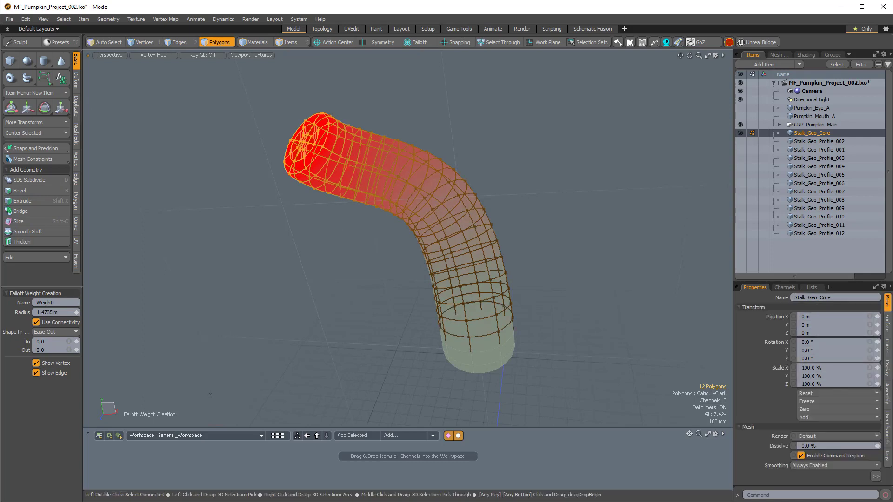
Step: Use vertex map shading in the viewport and increase the falloff weight radius to about 1.55 m
key(ctrl+2)
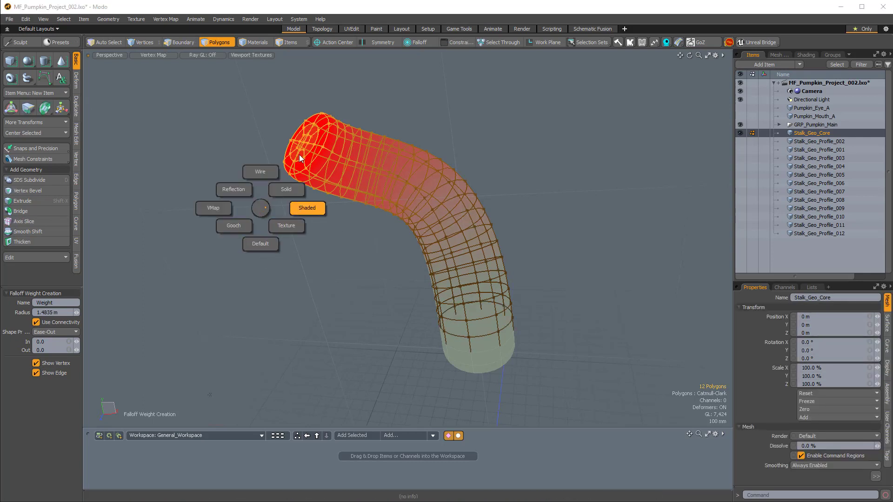
click(212, 207)
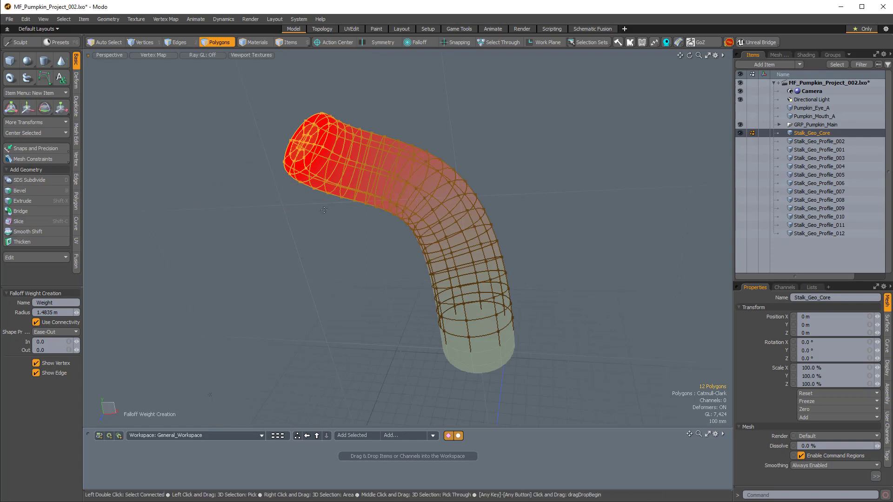
drag(76, 312, 74, 312)
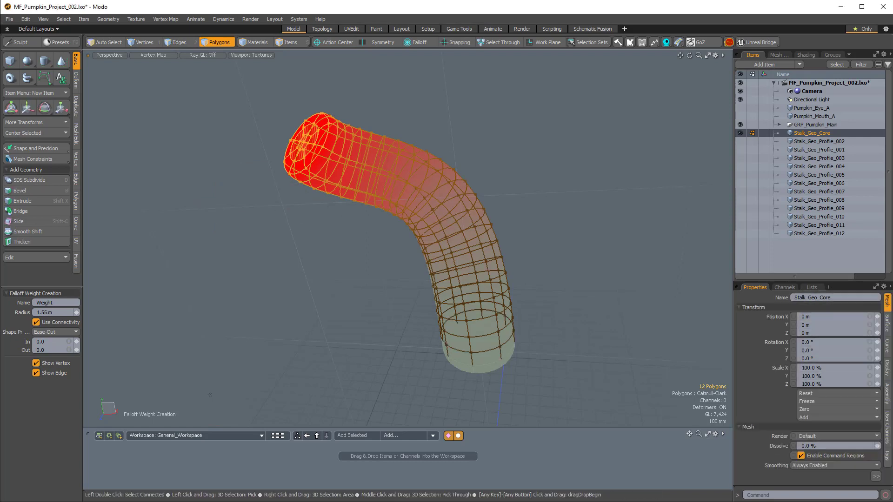
Step: Try the Smooth and Ease-In shape presets on the weight falloff and restore Ease-Out
click(55, 332)
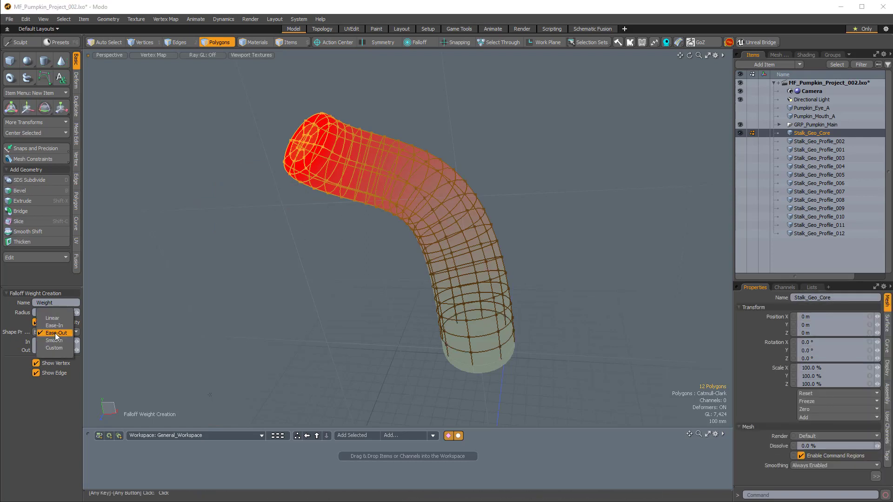
click(55, 340)
click(54, 334)
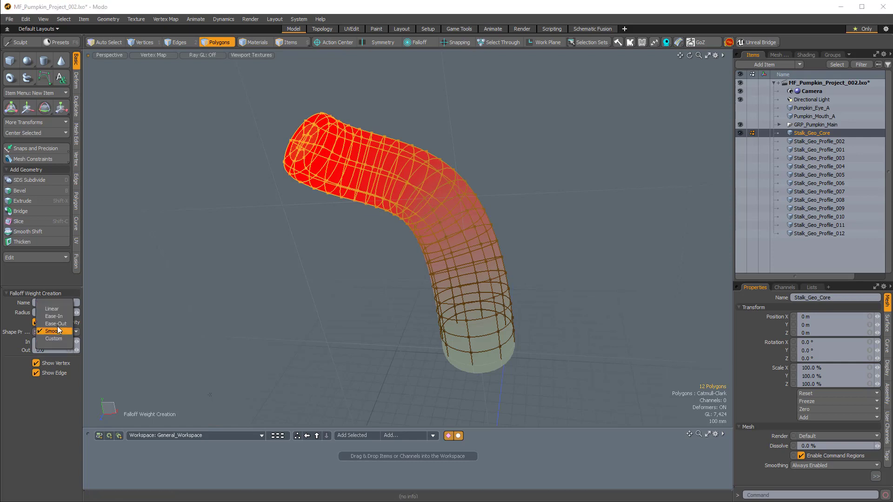
click(58, 325)
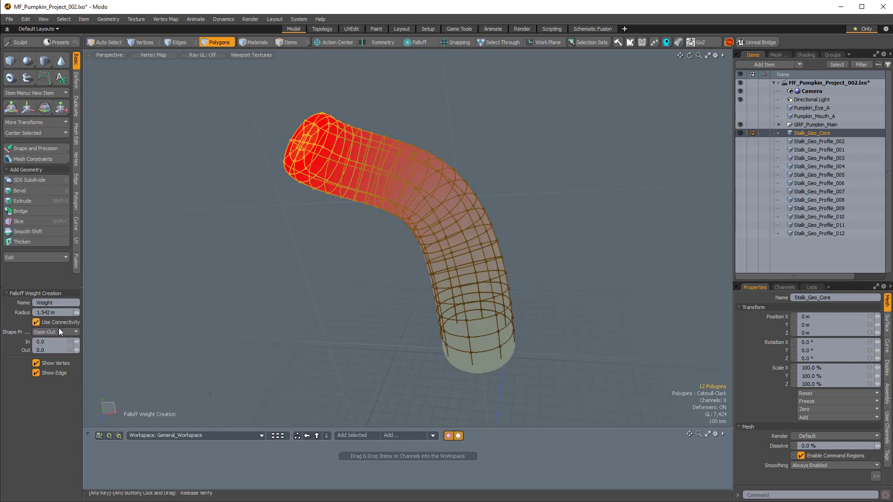
click(59, 330)
click(63, 322)
click(63, 331)
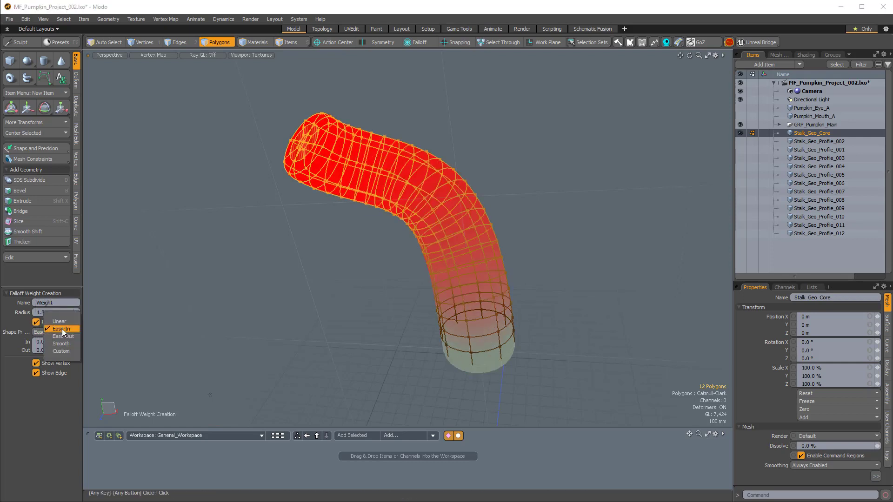
click(64, 337)
Step: Extend the falloff weight radius to 1.85 m so the gradient reaches the stalk's base, and finish the weight creation
mouse_move(374, 295)
alt+mouse_down()
mouse_move(415, 289)
mouse_move(416, 269)
mouse_move(374, 253)
alt+mouse_up()
alt+shift+drag(374, 253, 361, 228)
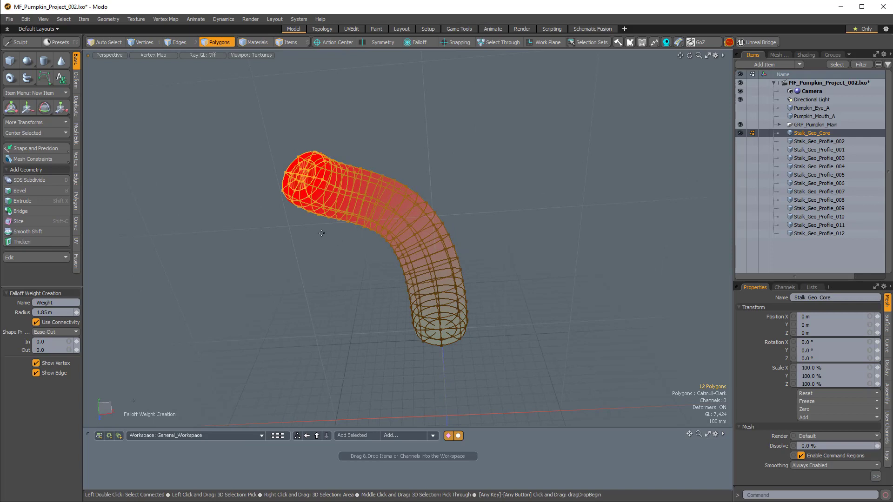
key(space)
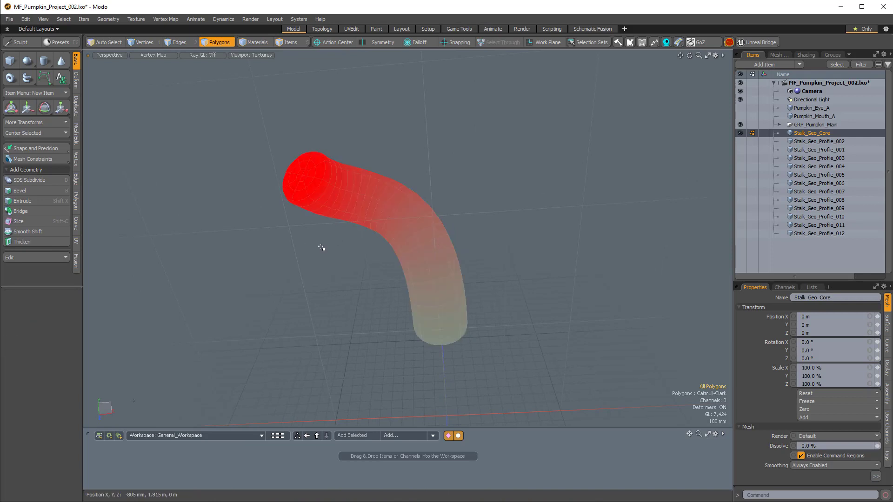
alt+drag(321, 247, 469, 279)
Step: Enlarge the vertex map list, expand the weight maps and select the map named Weight
click(812, 287)
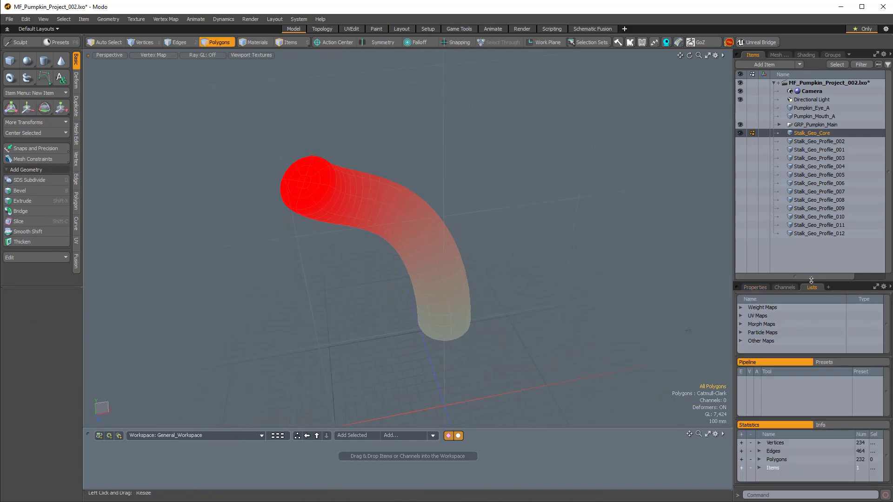
drag(811, 280, 811, 214)
click(740, 242)
click(785, 269)
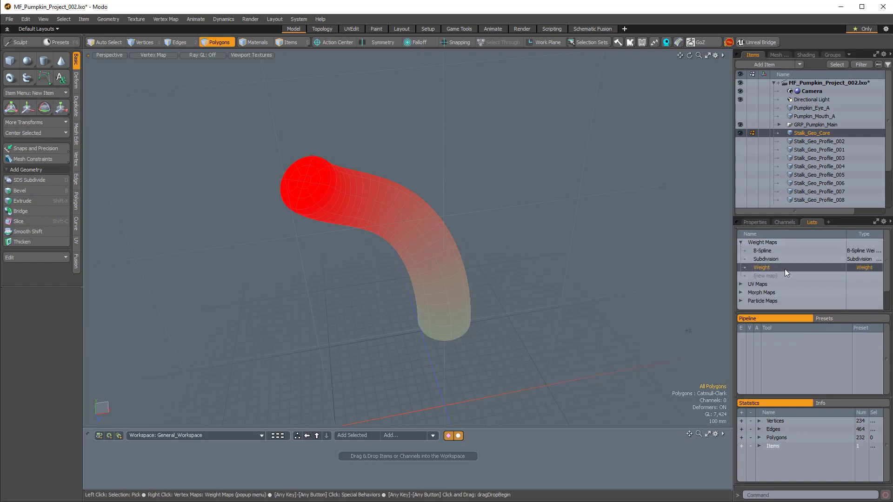
click(763, 266)
click(763, 266)
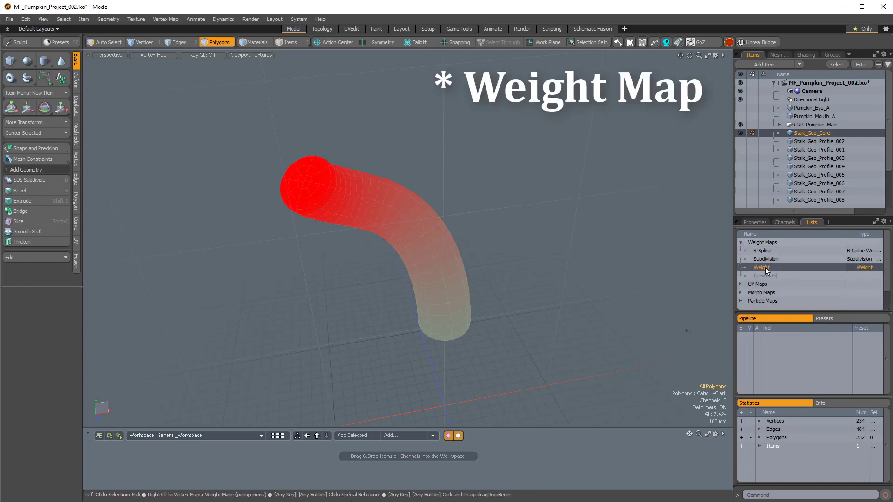
click(764, 267)
click(764, 267)
Step: Change the viewport shading from Vertex Map to Default
mouse_move(521, 260)
alt+mouse_down()
mouse_move(541, 262)
mouse_move(507, 232)
mouse_move(470, 167)
mouse_move(463, 225)
alt+mouse_up()
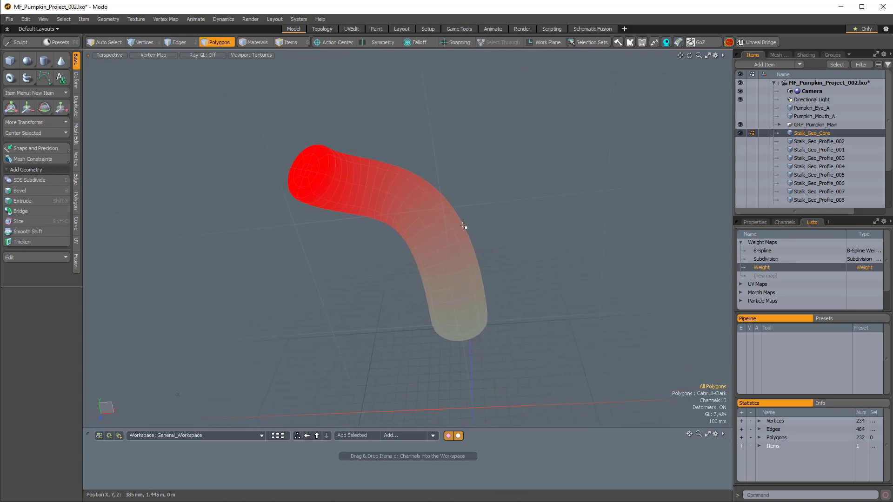
click(156, 56)
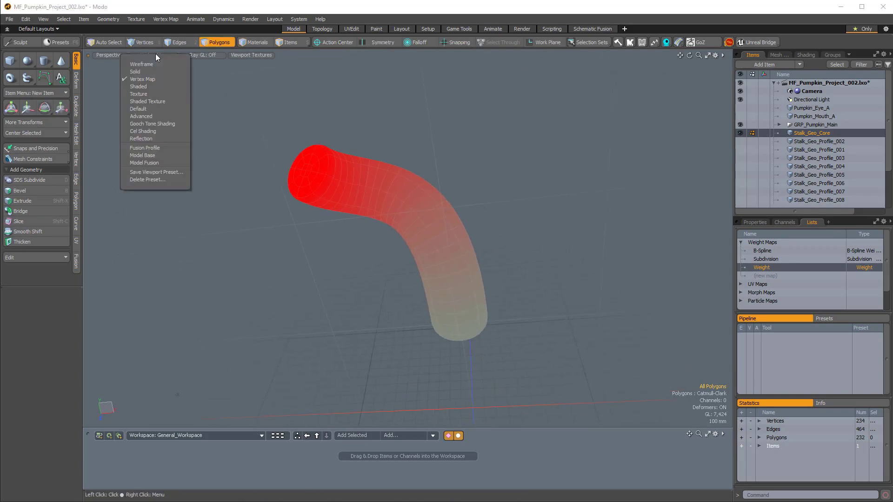
click(138, 109)
Step: Select all the ring edge loops along the stalk core from just behind the tip cap down to near the base
alt+scroll(337, 189, up, 3)
key(2)
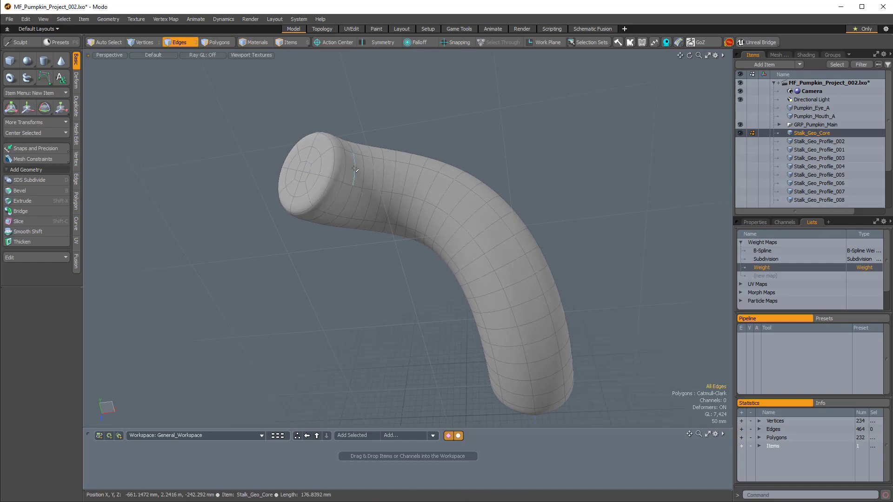
click(334, 166)
alt+shift+drag(578, 328, 536, 298)
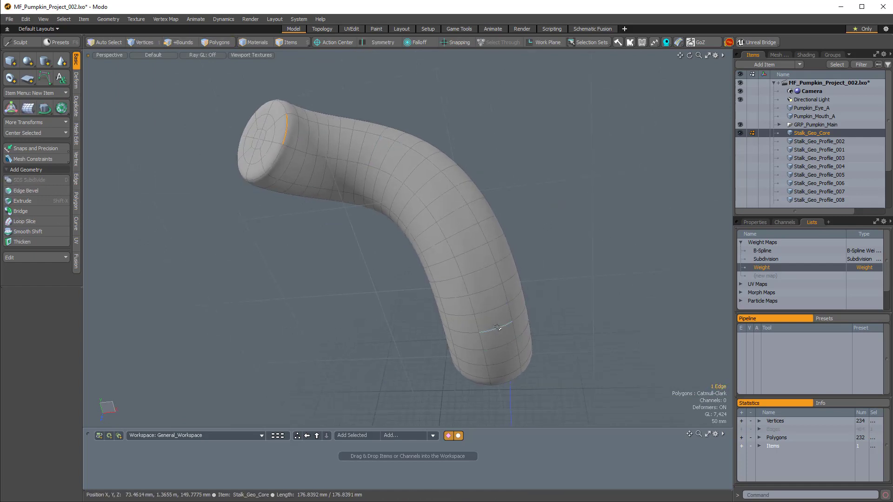
key(l)
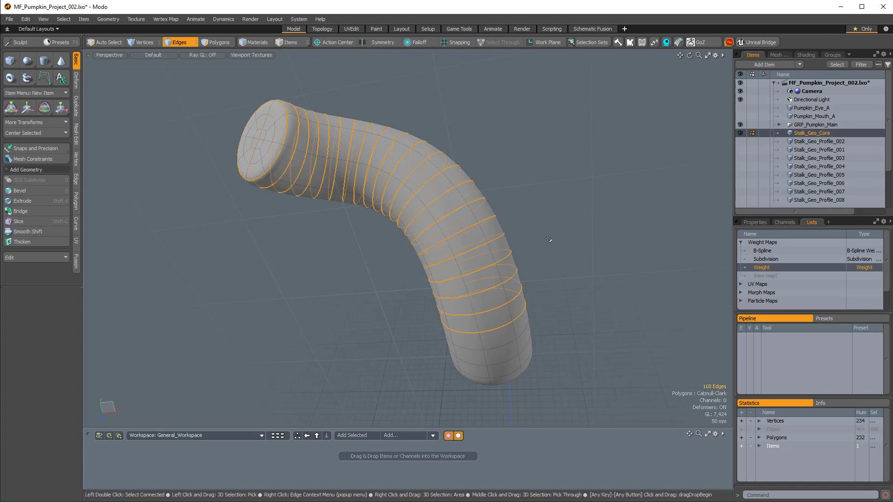
Step: Scale the selected loops to 53.5 % in X and Y using the Local action center and a Vertex Map falloff
key(y)
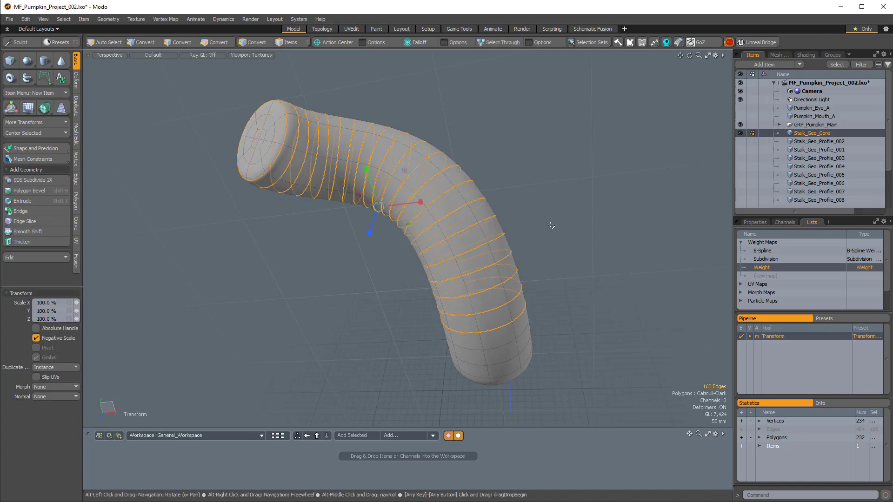
key(alt+l)
ctrl+alt+drag(319, 150, 426, 68)
click(426, 43)
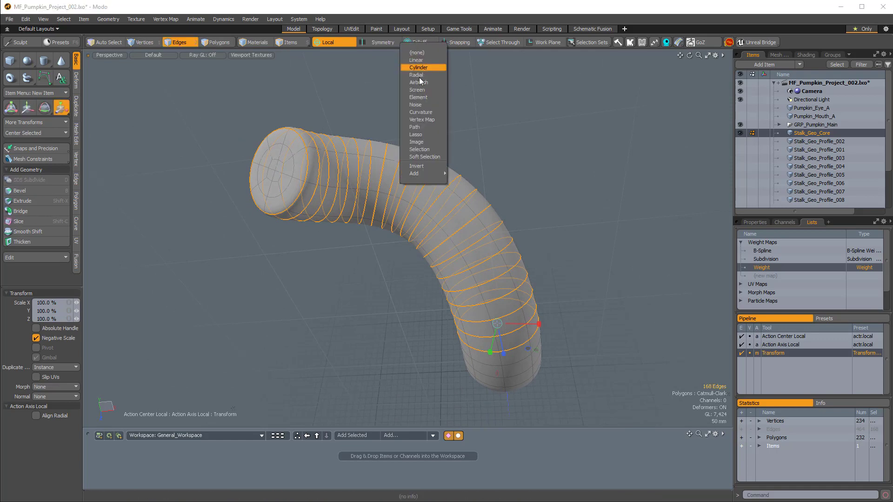
click(418, 120)
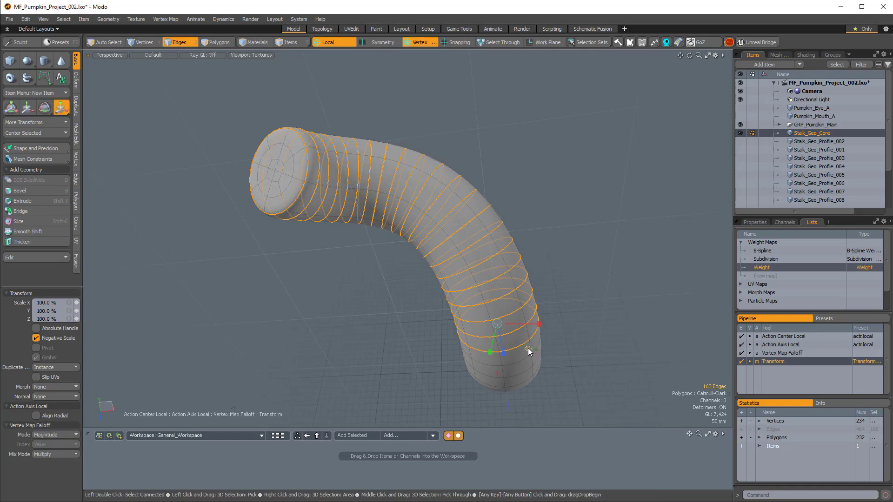
drag(527, 348, 497, 348)
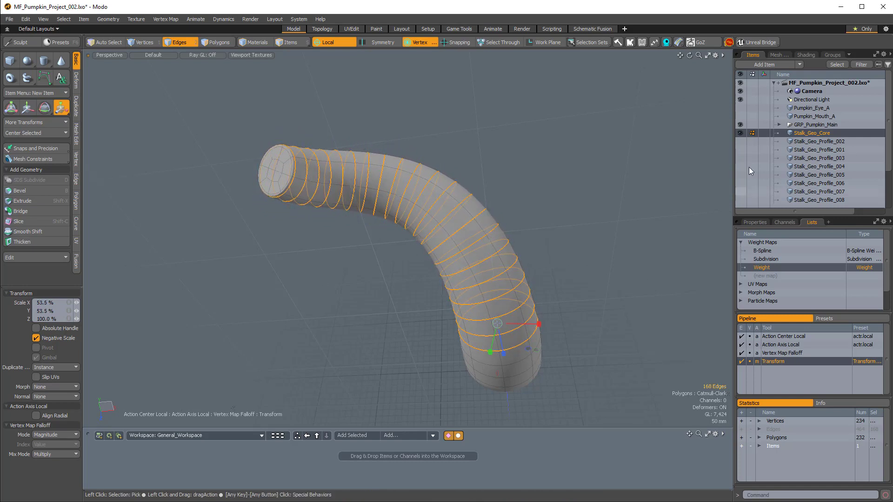
Step: Make Stalk_Geo_Profile_001 to Stalk_Geo_Profile_012 visible around the core
scroll(753, 147, down, 1)
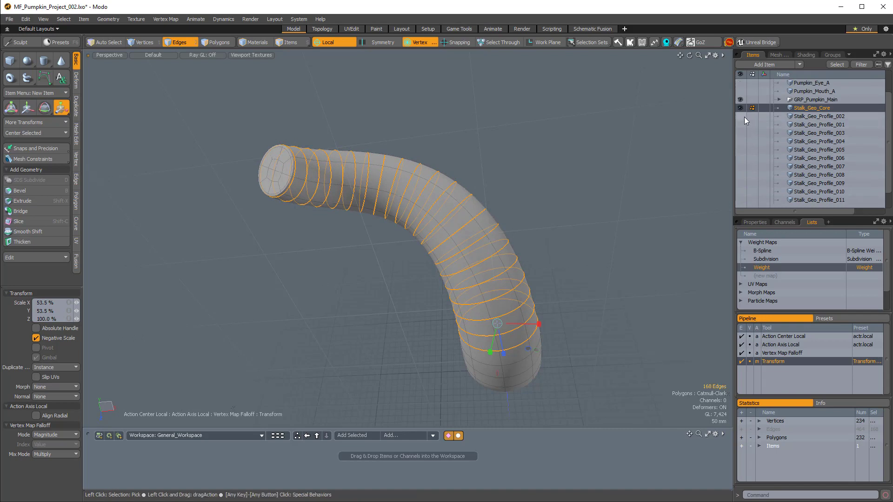
drag(744, 116, 743, 208)
scroll(768, 185, down, 1)
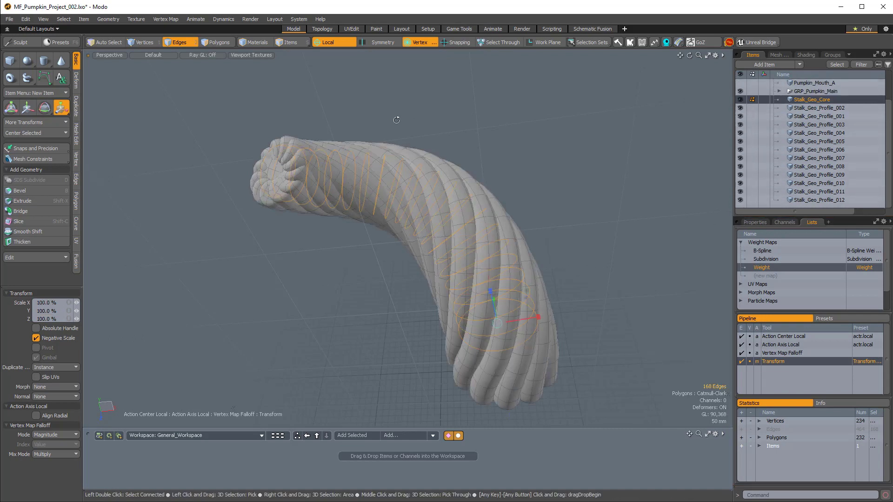
Step: Scale the core's selected edge loops further to 93.5 % in X and Y and drop the transform tool
alt+drag(396, 119, 533, 302)
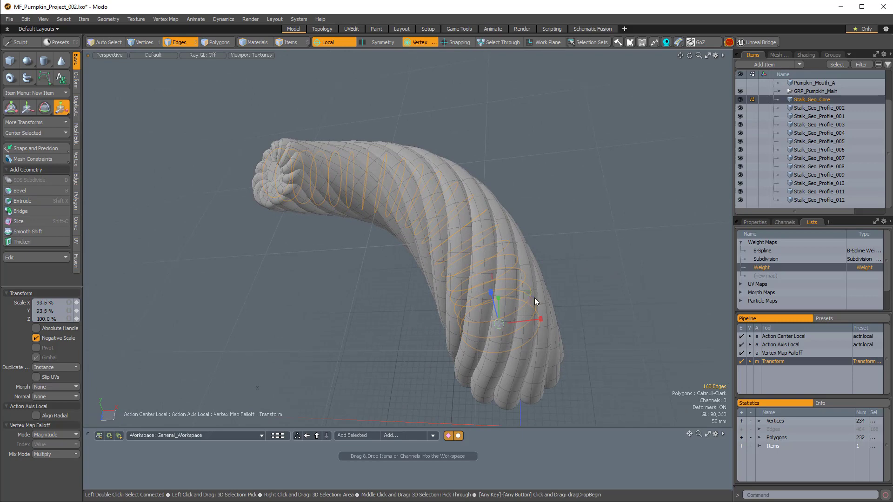
alt+drag(536, 301, 646, 174)
key(q)
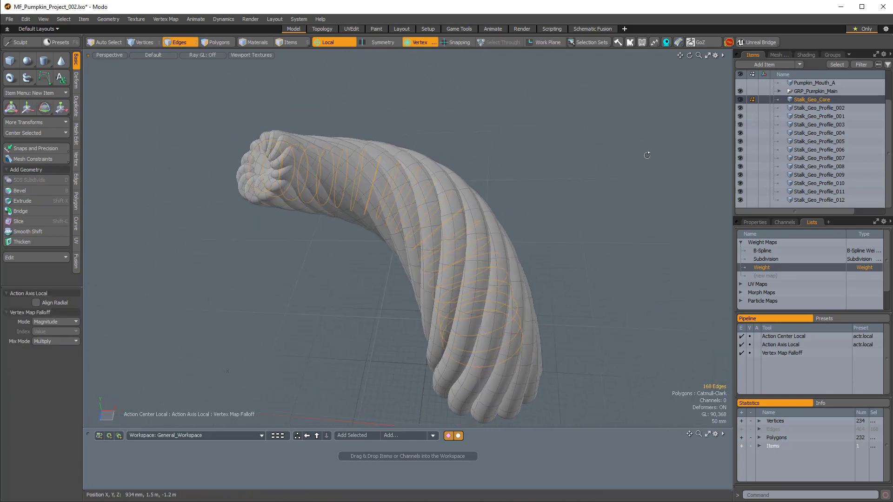
Step: Clear the Local action center, the Vertex Map falloff and the edge selection, and deselect the Weight map
key(Escape)
key(Escape)
key(Escape)
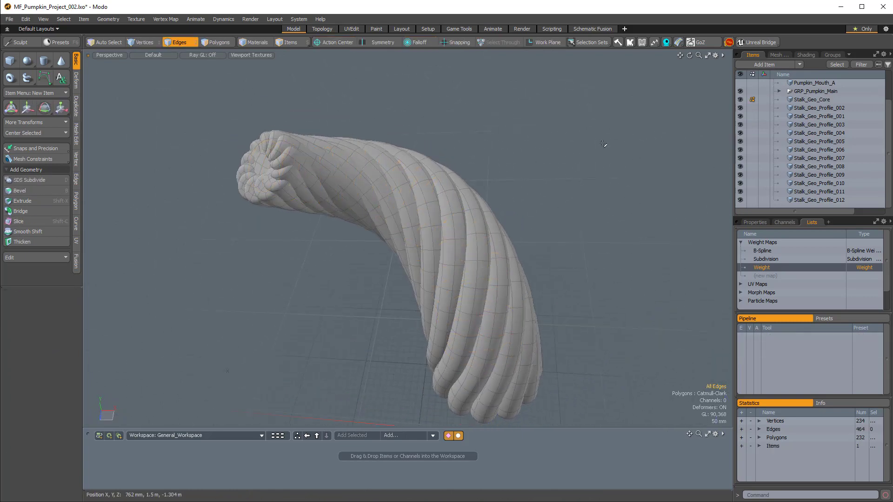
ctrl+click(763, 267)
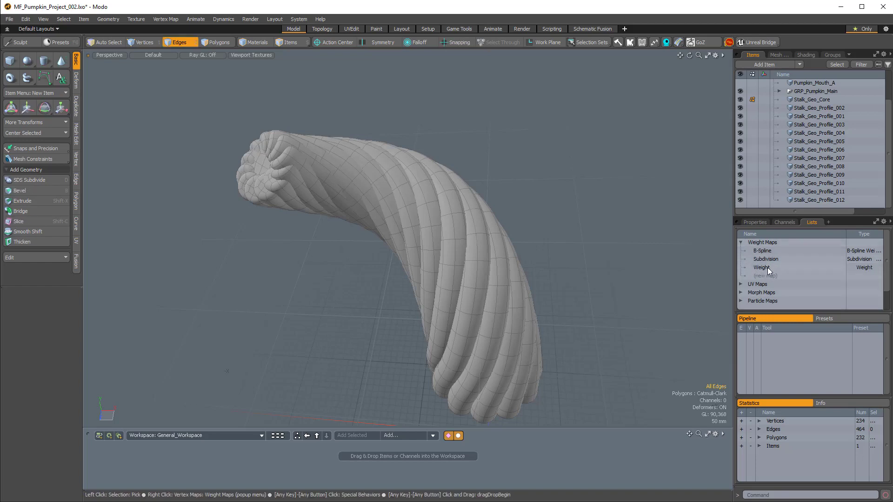
Step: Hide all twelve Stalk_Geo_Profile meshes so that only the core remains visible
alt+drag(625, 209, 702, 183)
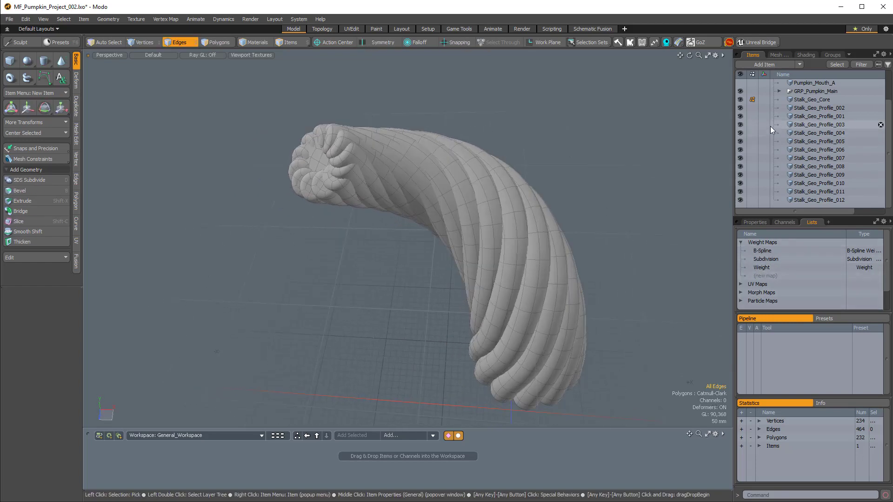
drag(739, 108, 739, 199)
click(740, 200)
Step: Remove the tight edge loop beside the core's tip cap with subdivision off, and turn subdivision back on
alt+drag(344, 170, 474, 205)
ctrl+alt+drag(400, 205, 372, 200)
ctrl+alt+drag(372, 200, 428, 210)
key(Tab)
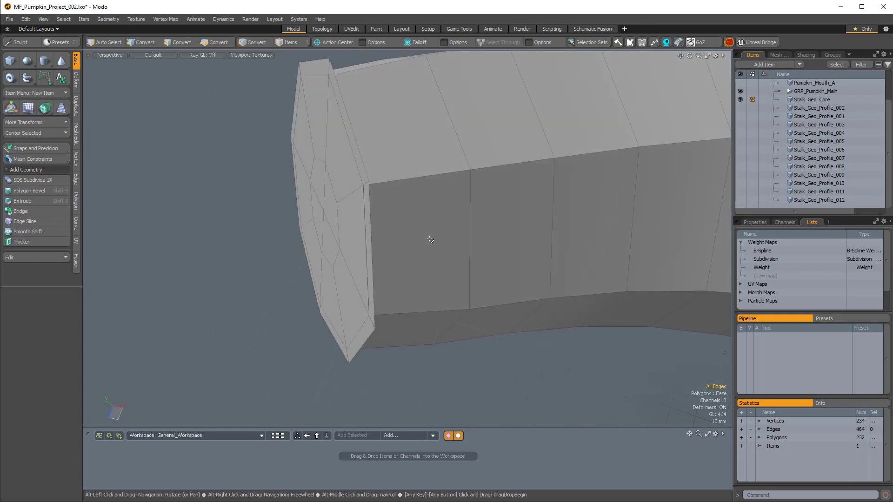
alt+drag(368, 219, 583, 222)
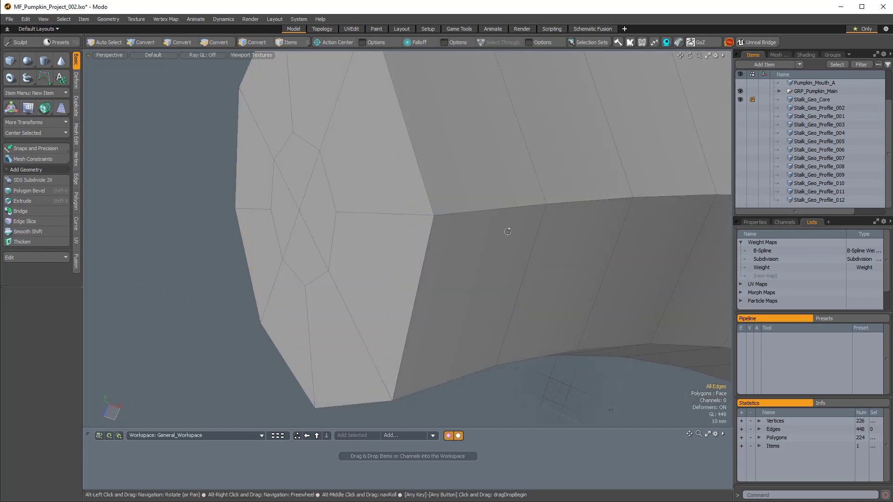
alt+drag(507, 231, 377, 182)
key(Tab)
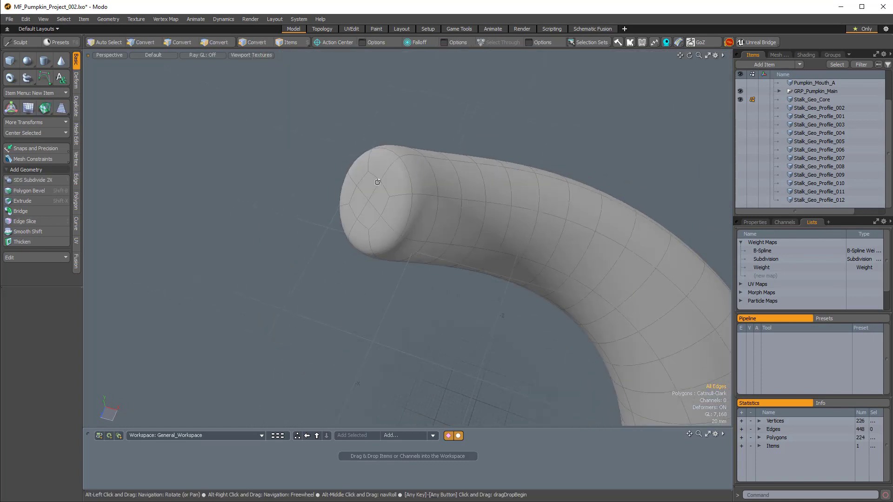
Step: Show all twelve Stalk_Geo_Profile meshes around the softened core again and review the whole stalk
scroll(377, 182, down, 6)
alt+drag(593, 347, 442, 175)
scroll(379, 176, up, 4)
scroll(381, 173, down, 2)
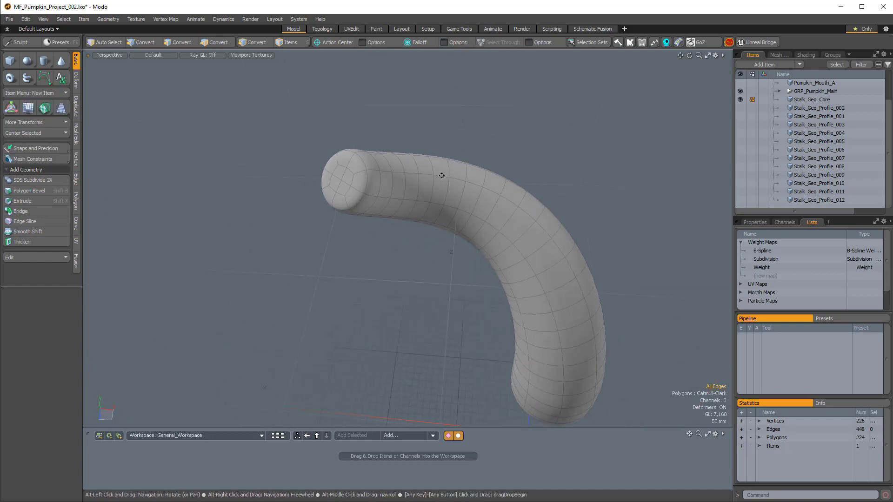
drag(740, 109, 740, 150)
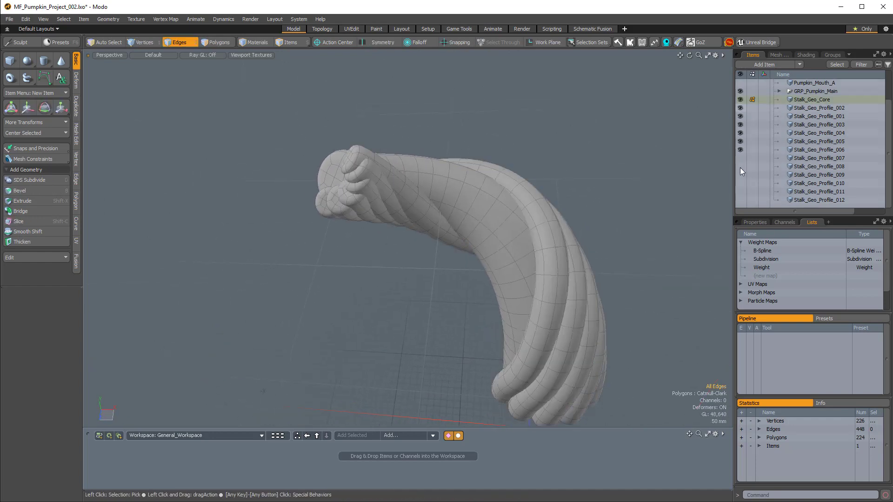
alt+drag(600, 209, 542, 139)
scroll(395, 121, down, 3)
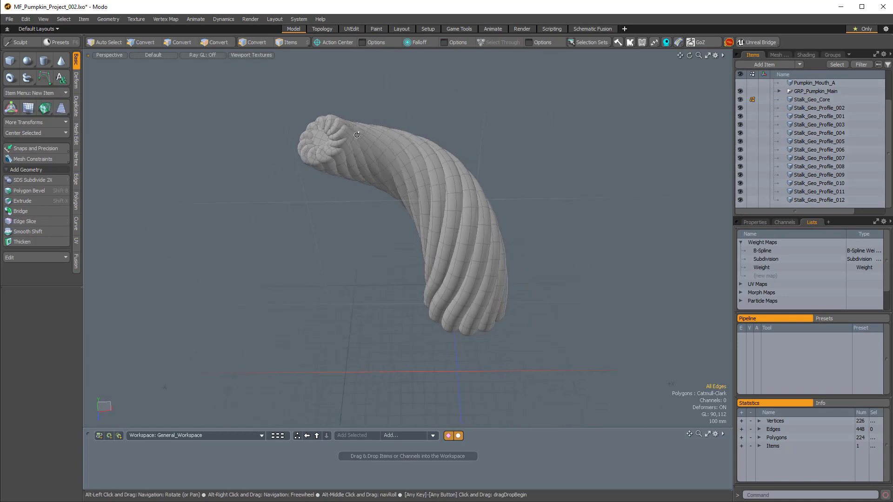
alt+drag(372, 125, 197, 78)
scroll(344, 171, up, 2)
alt+drag(369, 191, 284, 157)
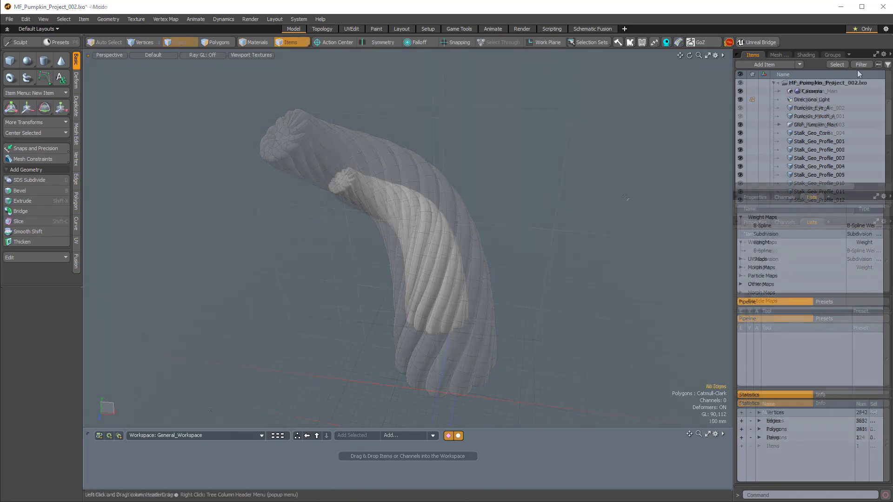
Step: Copy the twelve polygons around the tip cap of Stalk_Geo_Core into a new, separate mesh item
ctrl+alt+drag(412, 225, 502, 241)
alt+drag(502, 242, 535, 228)
ctrl+alt+drag(270, 158, 304, 154)
click(320, 177)
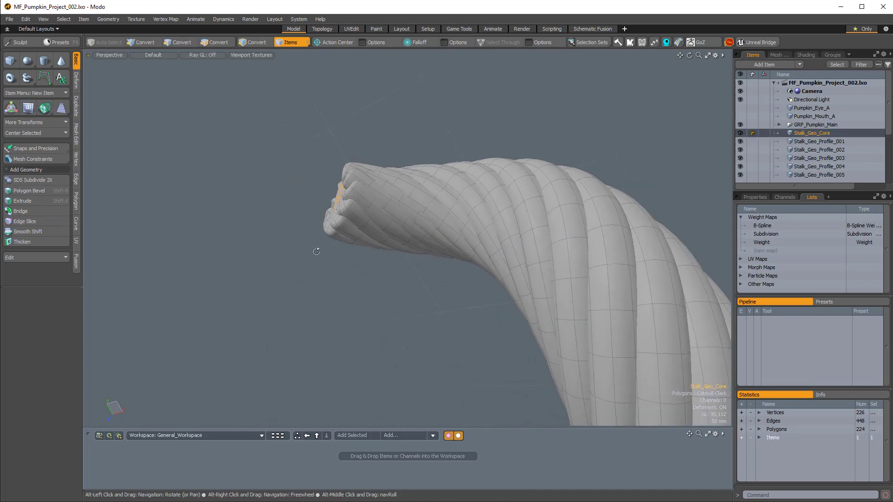
alt+drag(318, 250, 367, 203)
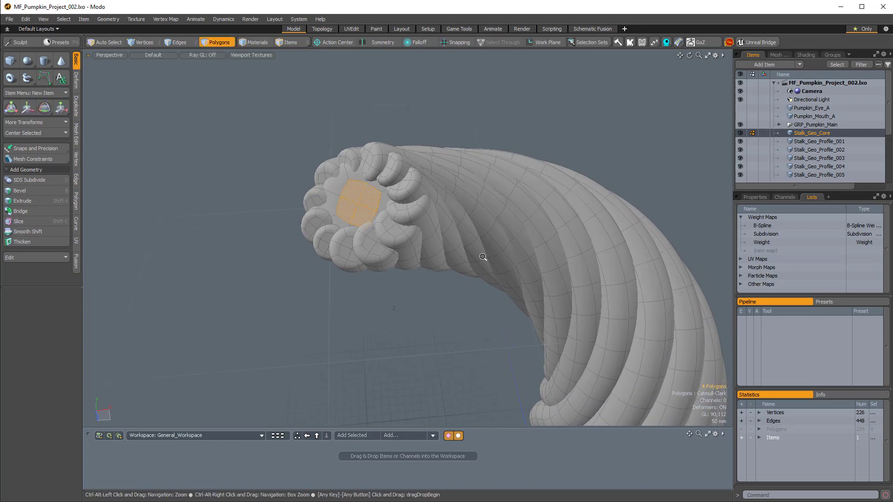
alt+drag(479, 259, 311, 152)
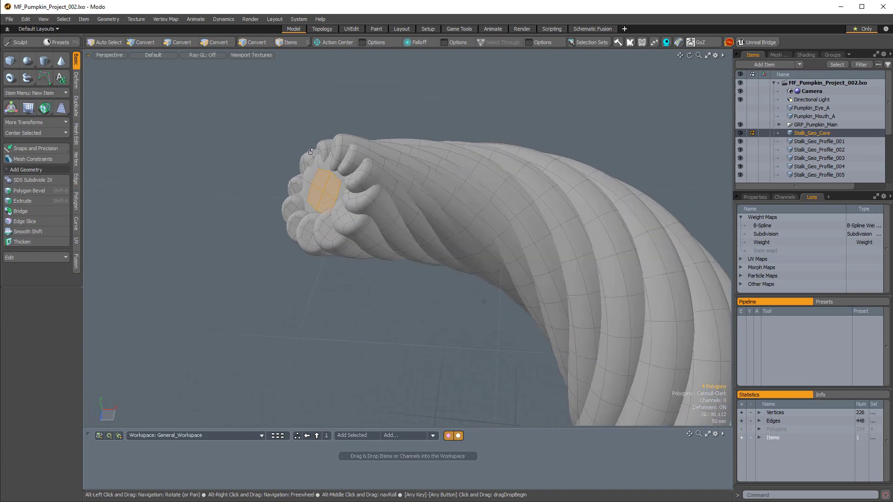
alt+drag(344, 193, 320, 149)
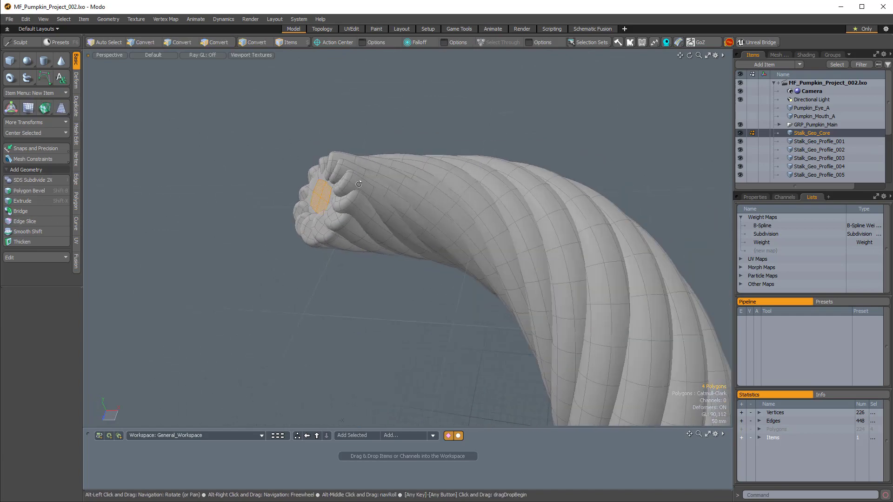
alt+drag(358, 184, 393, 154)
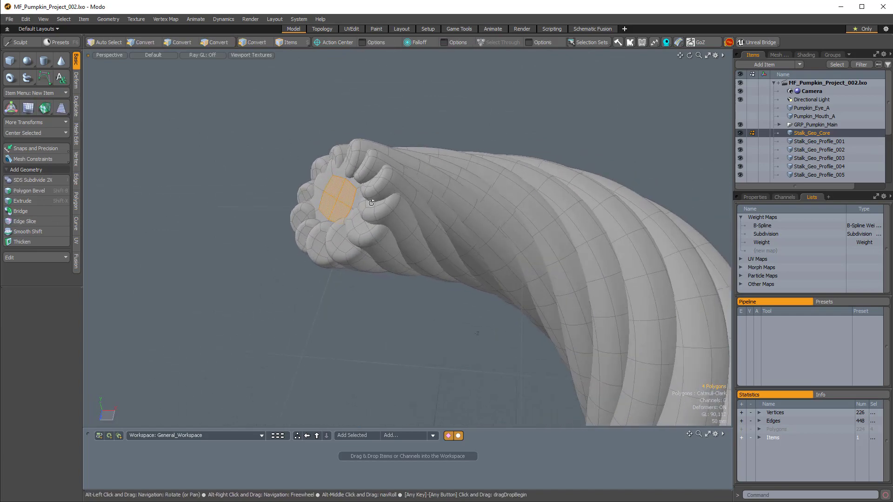
alt+drag(371, 202, 417, 282)
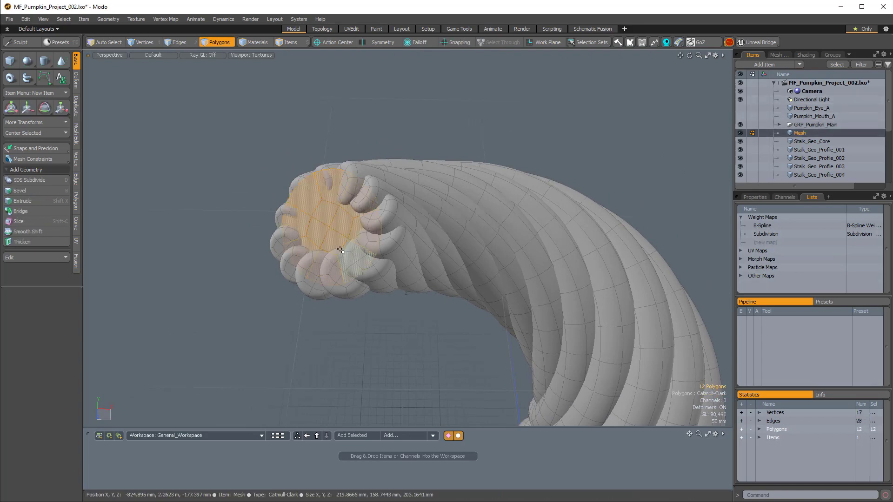
Step: Scale the copied cap up evenly with the Selection action center into a disc wider than the stalk tip, and deselect it
key(y)
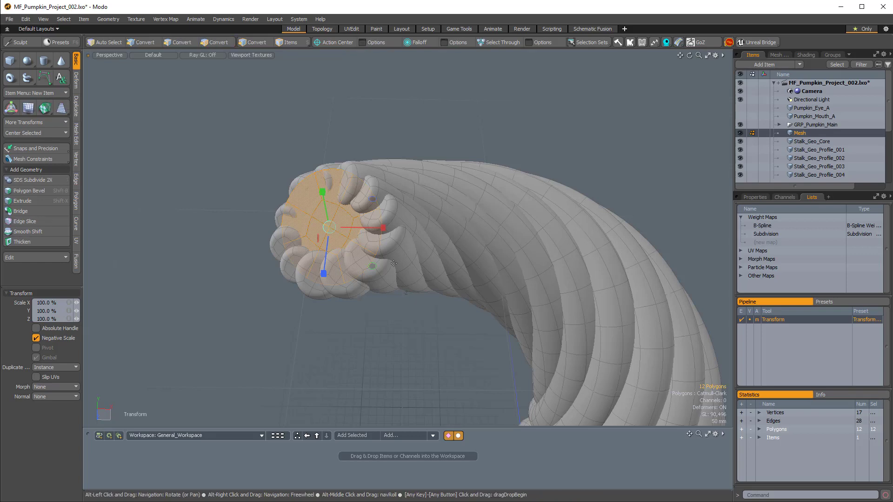
key(alt+s)
alt+drag(394, 264, 452, 271)
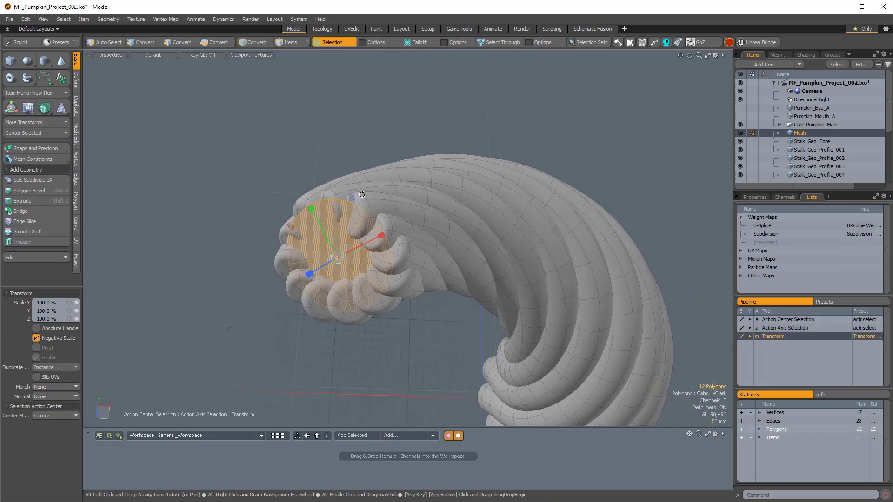
drag(351, 197, 302, 227)
key(space)
click(435, 224)
ctrl+alt+drag(435, 225, 360, 225)
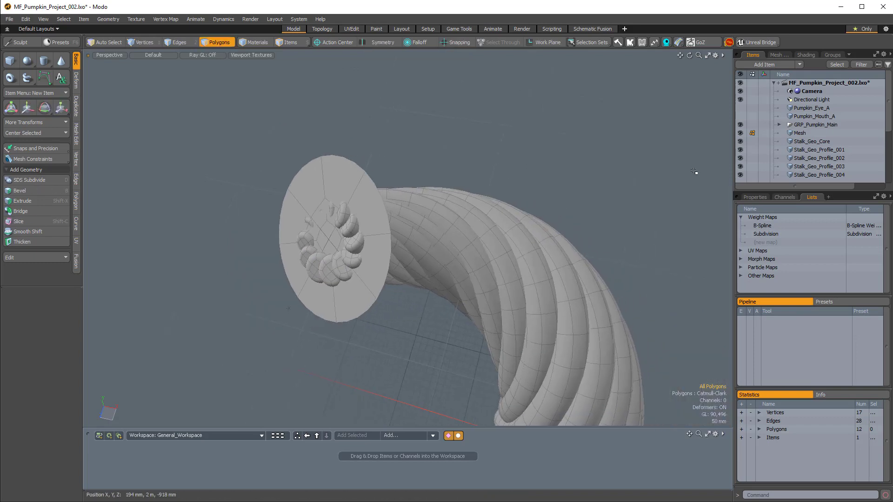
Step: Rename the new mesh item as Stalk_Tip_Trim
double_click(805, 133)
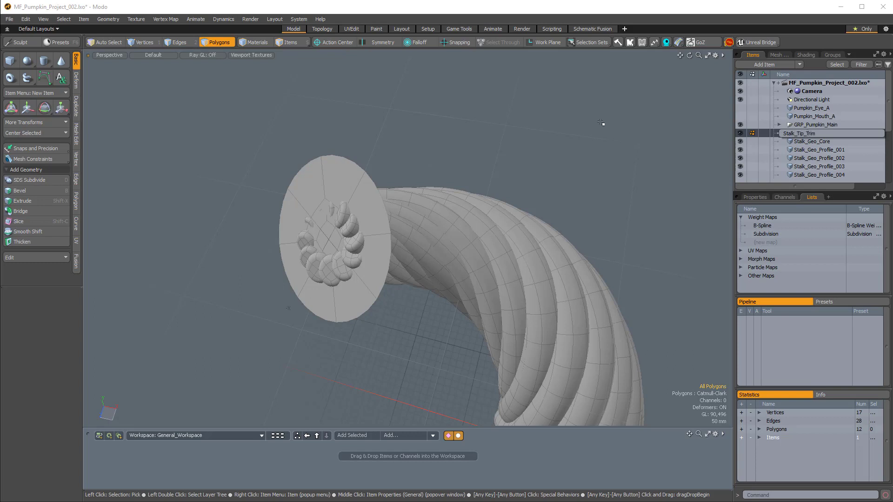
click(495, 123)
alt+drag(399, 219, 418, 208)
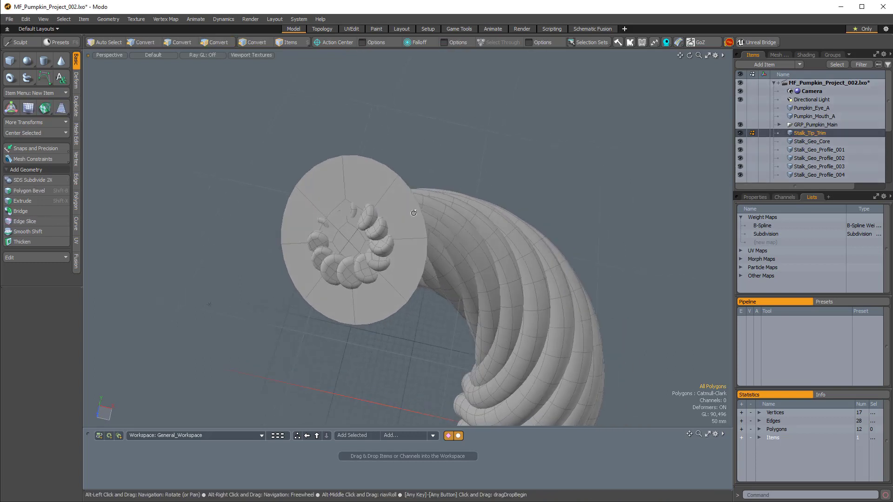
Step: Select all of the trim disc's polygons and subdivide them once with the Catmull-Clark method
click(392, 211)
double_click(392, 211)
alt+drag(455, 183, 551, 166)
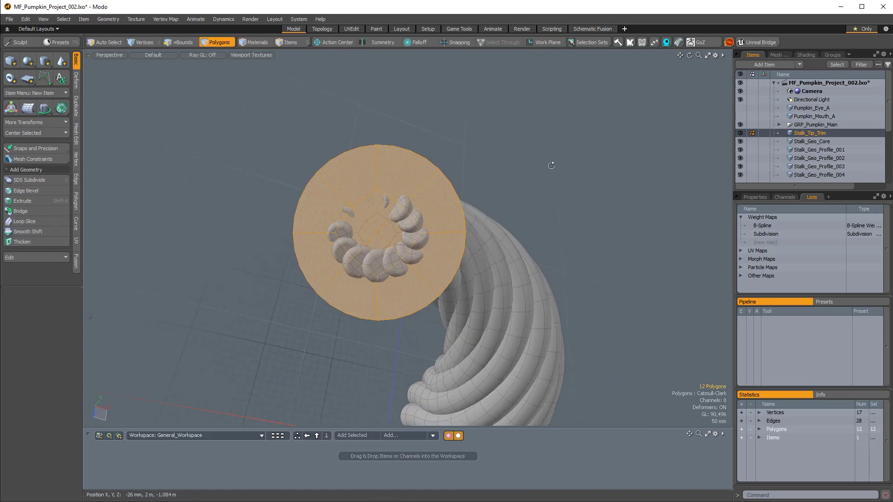
key(shift+d)
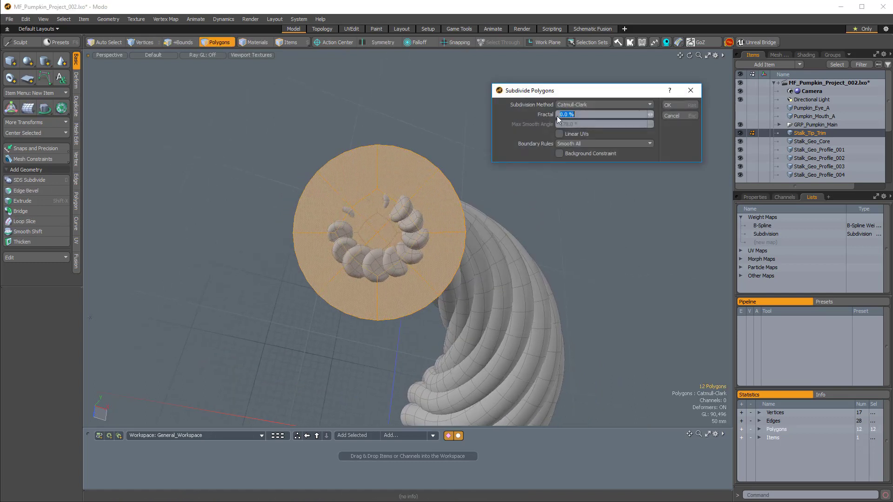
click(676, 110)
Step: Move the trim disc about 64 mm back along the stalk using the Selection action center
scroll(435, 189, up, 2)
alt+drag(479, 193, 371, 174)
key(w)
key(alt+s)
drag(294, 204, 363, 189)
key(ctrl+z)
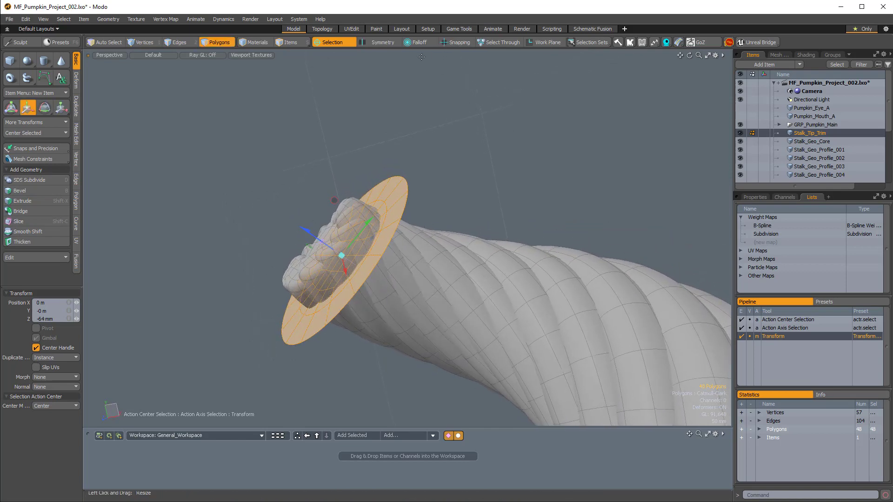
click(422, 42)
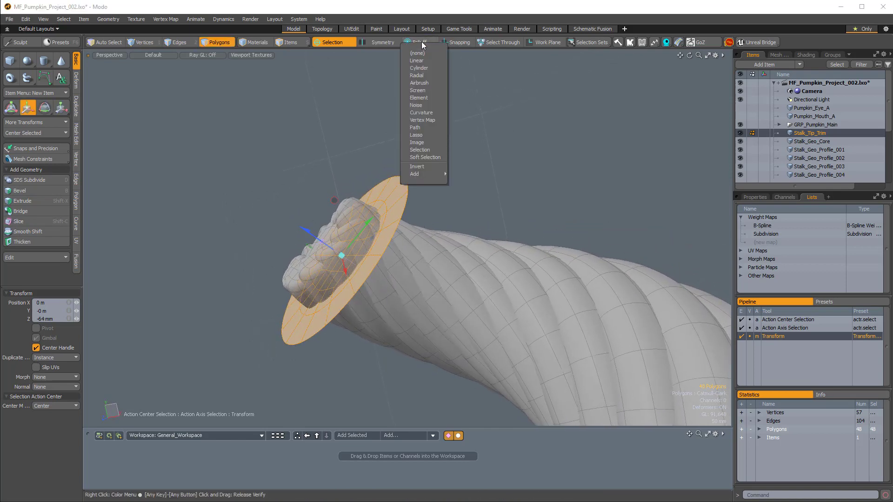
click(417, 76)
alt+drag(453, 139, 458, 202)
key(ctrl+z)
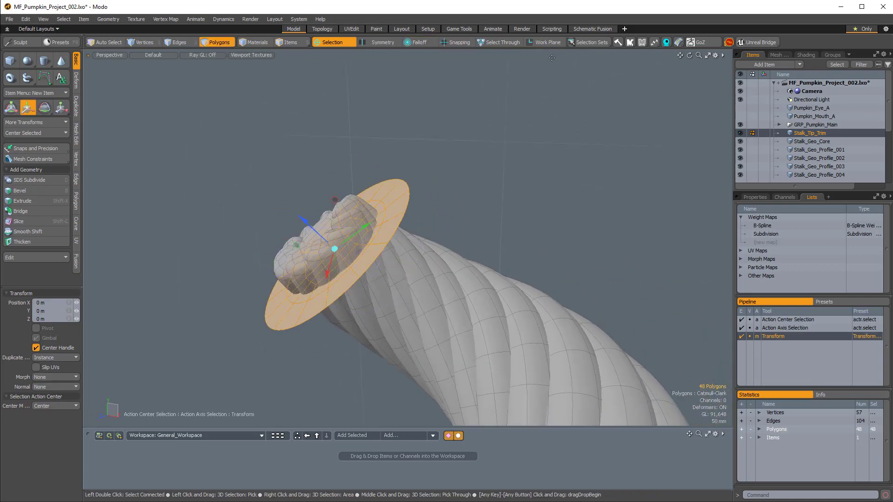
Step: Align the work plane to the selected polygons of the trim disc
alt+drag(368, 213, 381, 205)
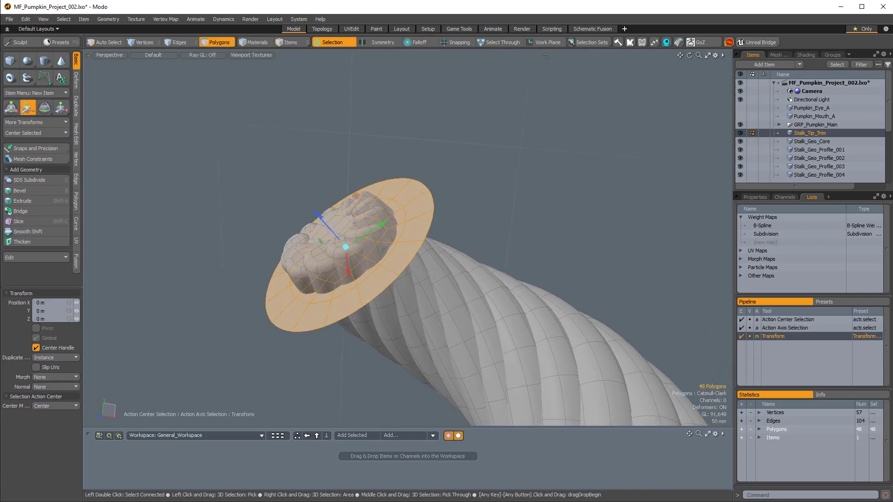
click(542, 43)
click(536, 62)
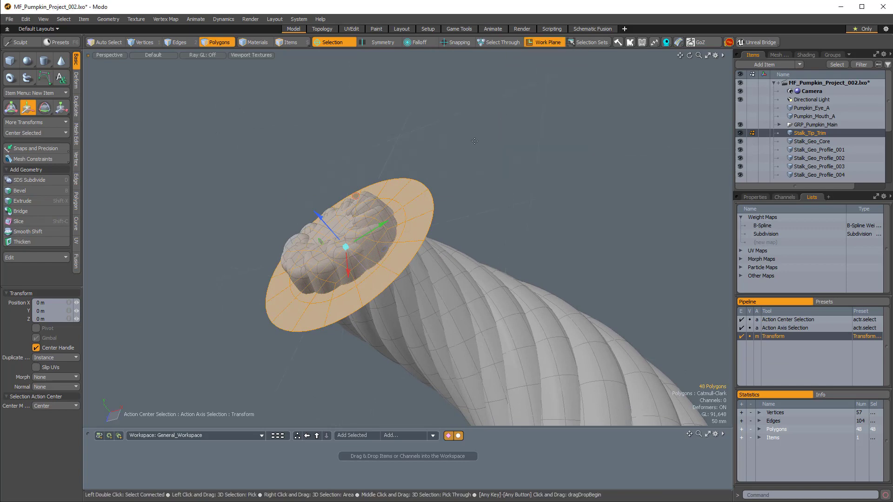
Step: Try to move the trim disc's middle along its normal with a Radial falloff
click(418, 43)
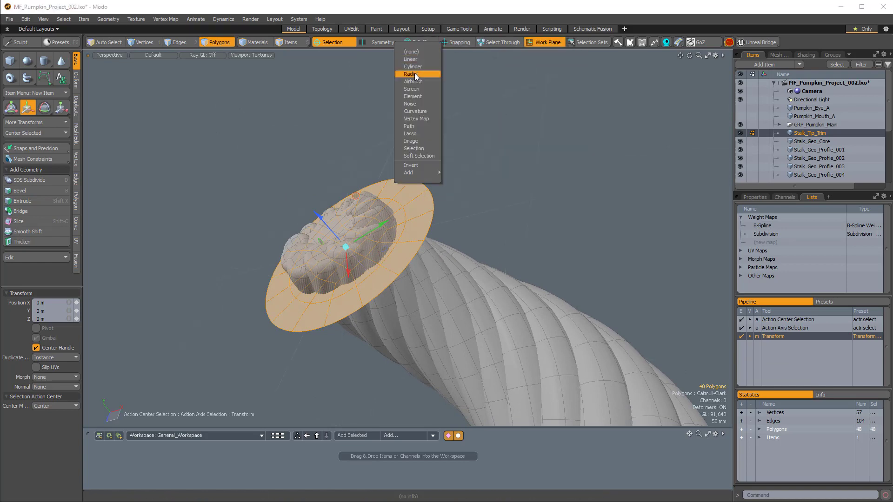
click(414, 73)
alt+drag(392, 172, 414, 201)
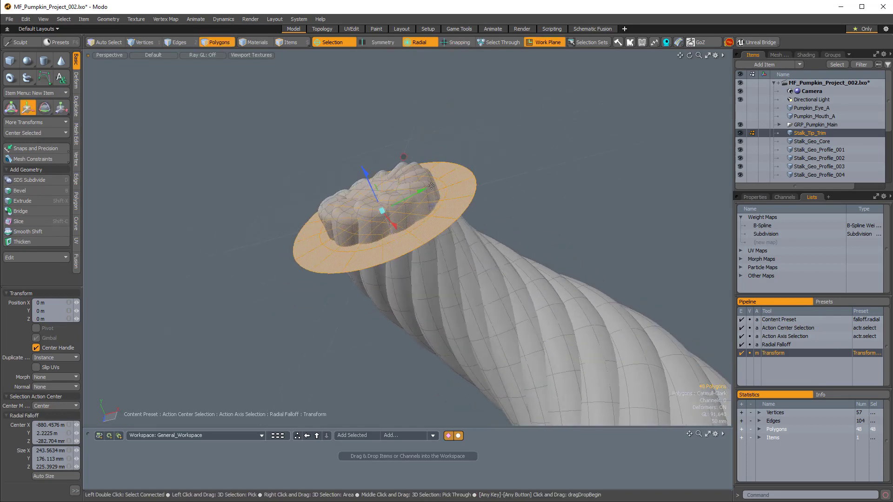
drag(340, 117, 337, 108)
key(ctrl+z)
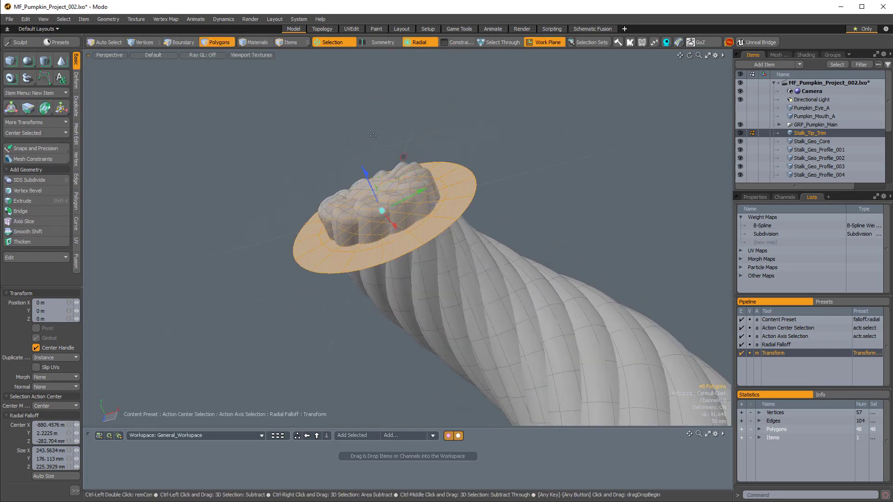
alt+drag(429, 74, 450, 137)
key(q)
click(460, 137)
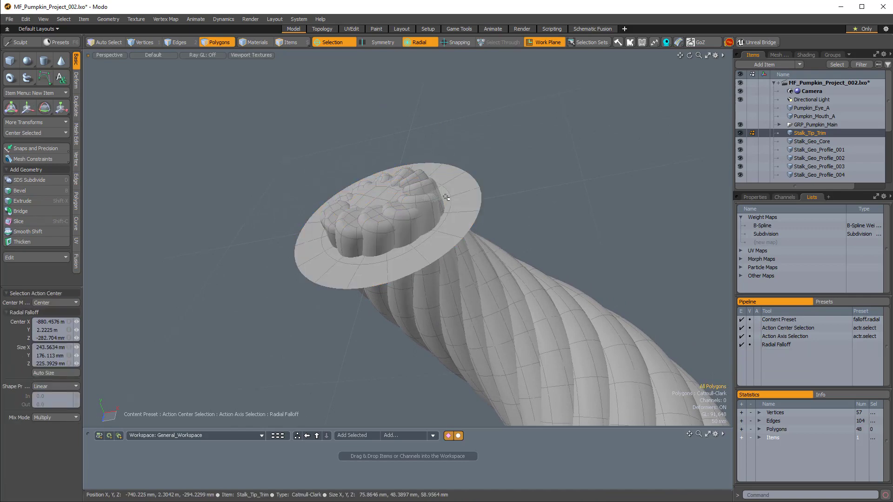
Step: Reapply the Radial falloff to the selected disc and try moving it about 74 mm along Z
click(417, 43)
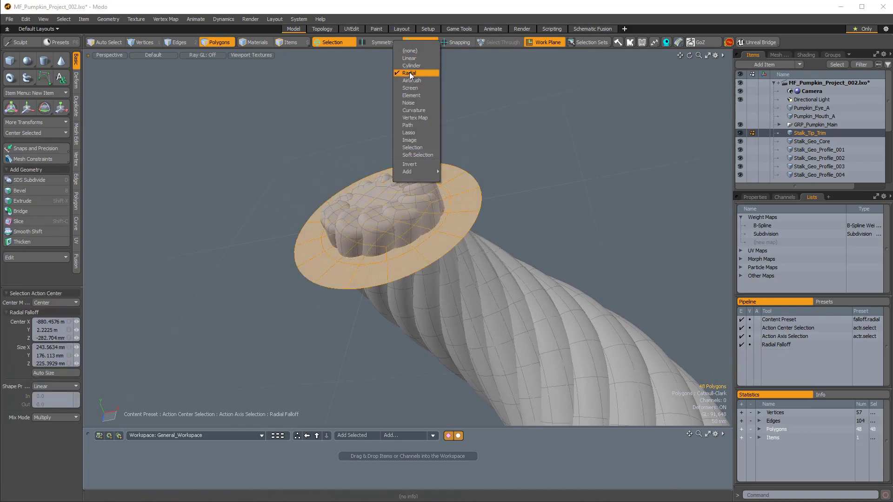
click(409, 74)
click(417, 43)
click(414, 73)
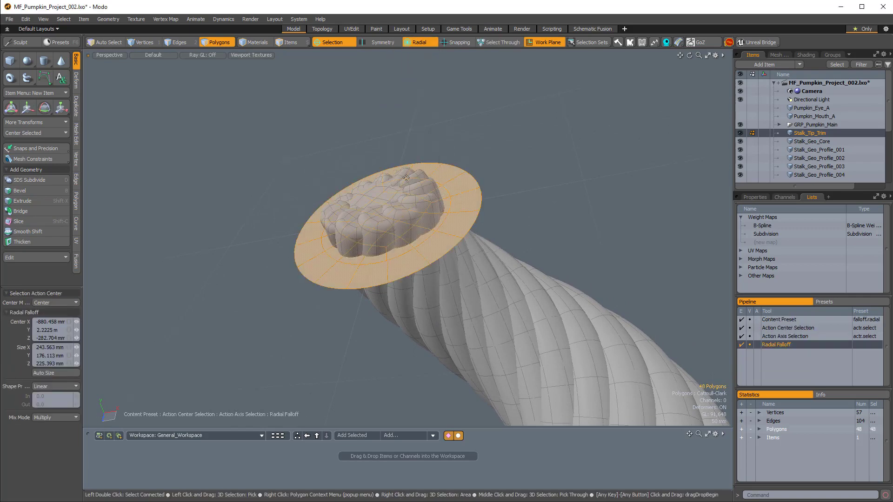
key(w)
alt+drag(386, 186, 369, 176)
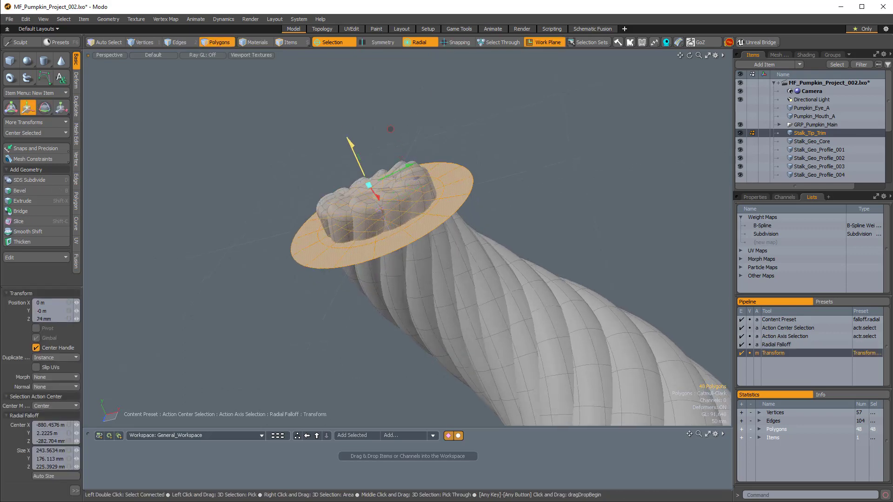
Step: Clear the Selection action center and drop the Move tool on the trim disc
click(332, 42)
click(336, 54)
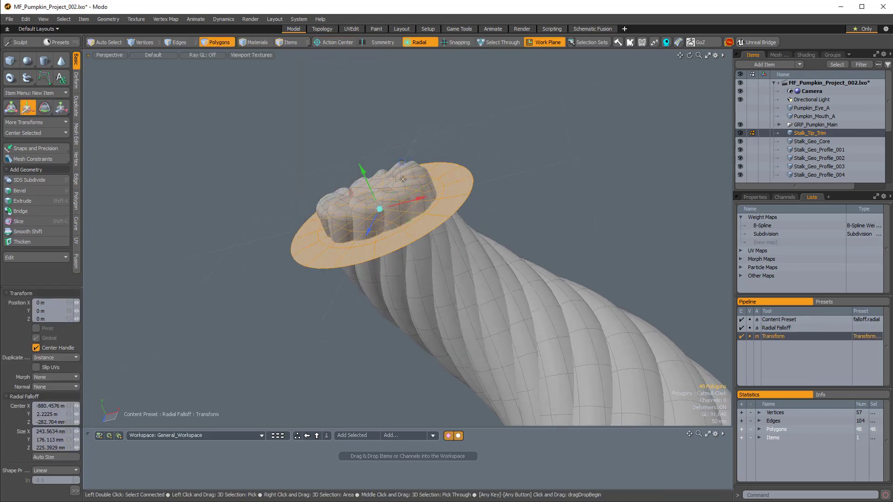
alt+drag(362, 185, 366, 167)
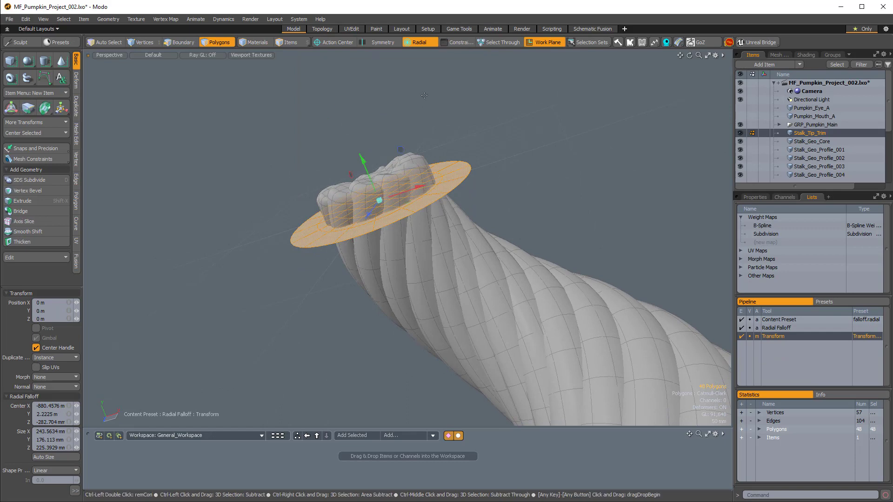
alt+drag(421, 154, 443, 130)
key(space)
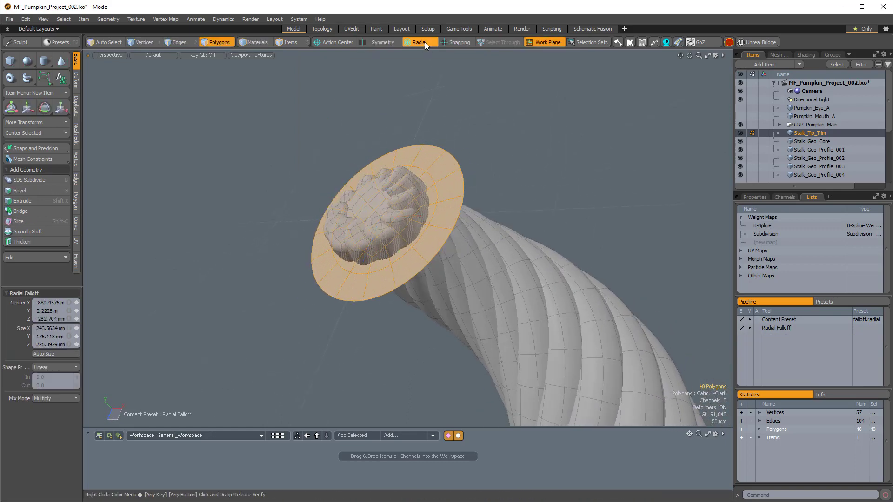
Step: Replace the Radial falloff with a Cylinder falloff along Y and auto-size it to the trim disc
click(418, 43)
click(417, 65)
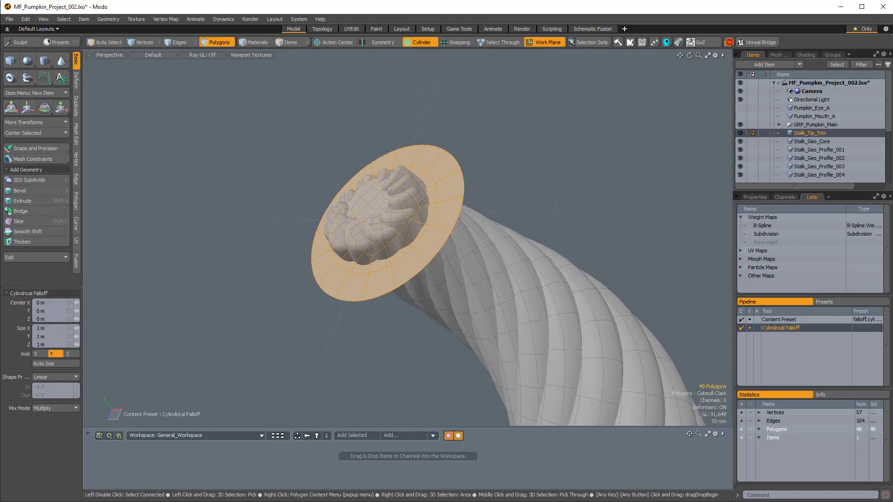
alt+drag(412, 201, 425, 185)
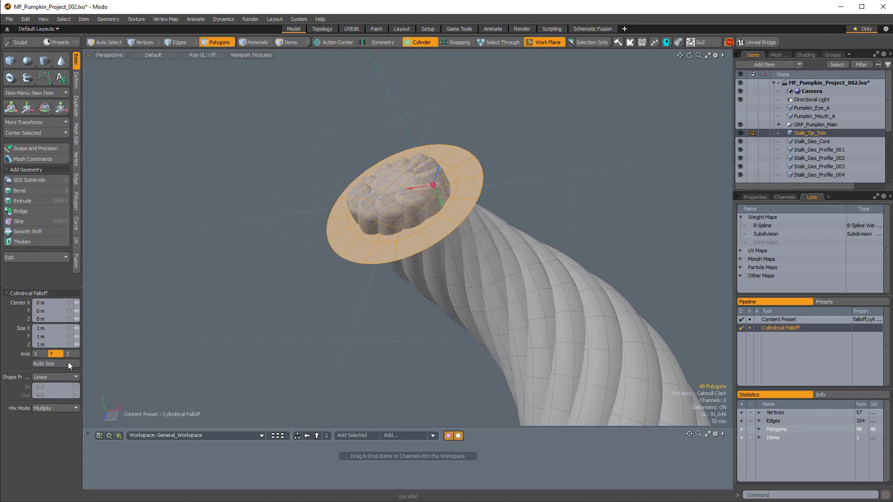
alt+shift+drag(525, 132, 458, 125)
Step: Move the trim disc's middle about 104 mm down in Y with the Cylinder falloff, dishing it into the stalk
key(w)
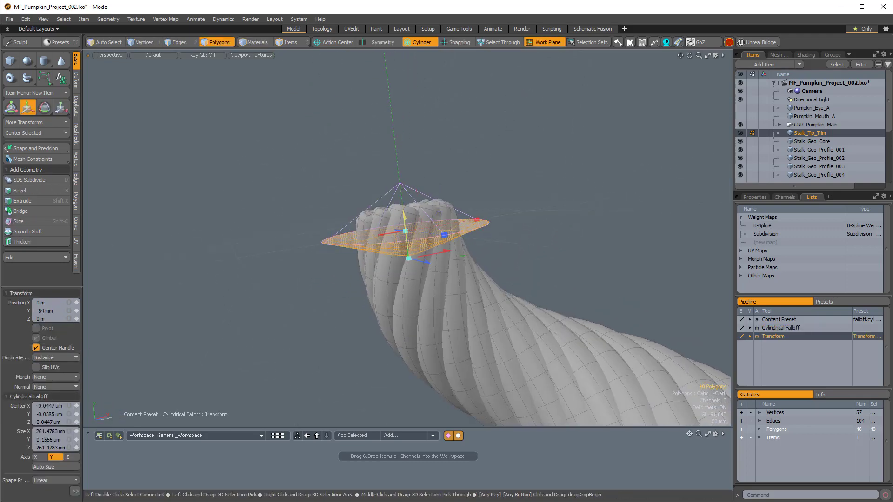
scroll(437, 212, up, 3)
drag(404, 219, 405, 154)
key(3)
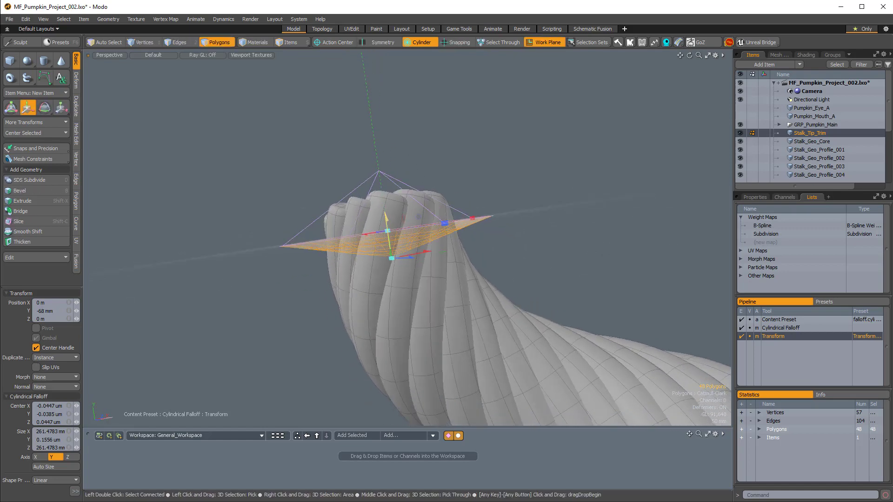
alt+drag(393, 177, 404, 182)
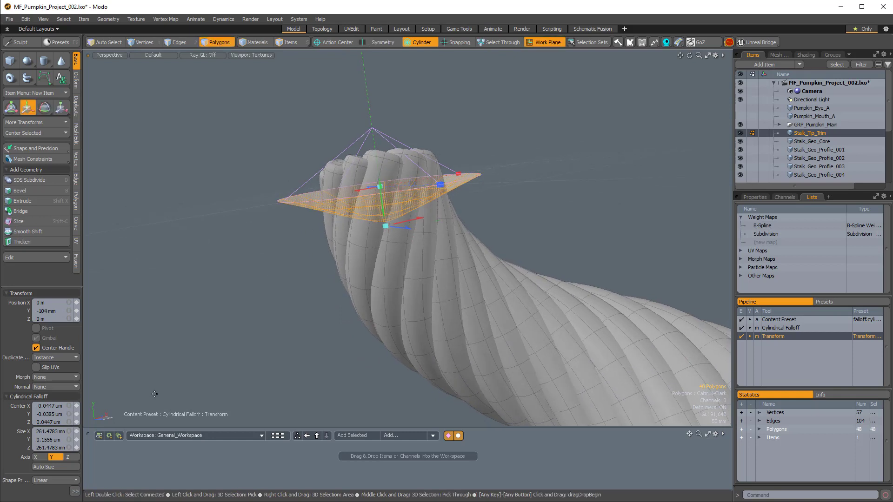
Step: Set the falloff's shape preset to Ease-In to round the dished disc, and clear the falloff and Move tool
drag(57, 286, 57, 242)
click(46, 439)
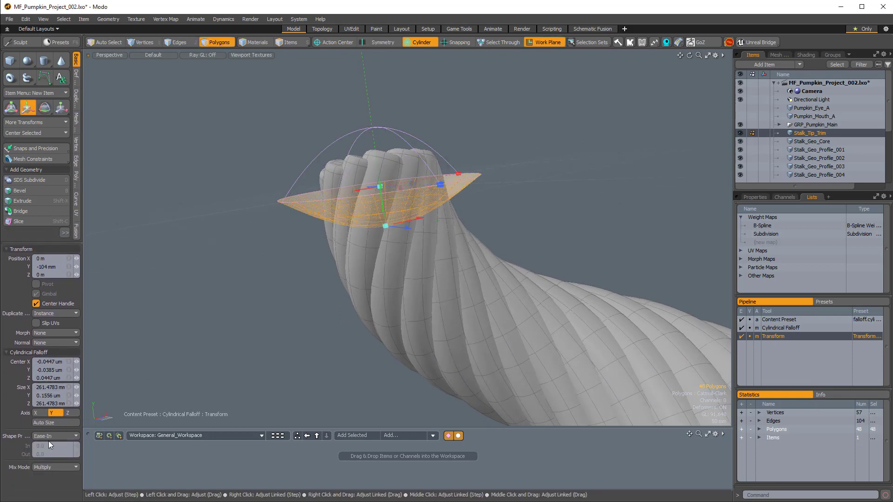
alt+drag(297, 335, 518, 149)
key(space)
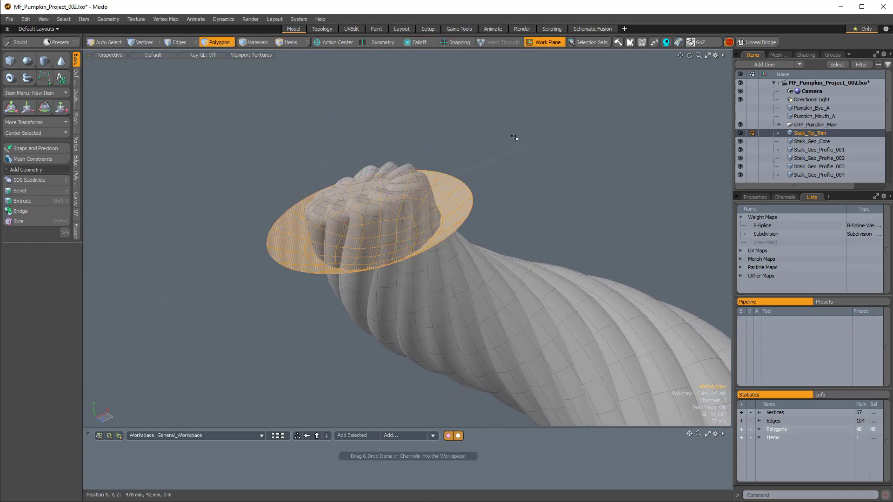
Step: Reset the work plane to its default orientation
click(548, 43)
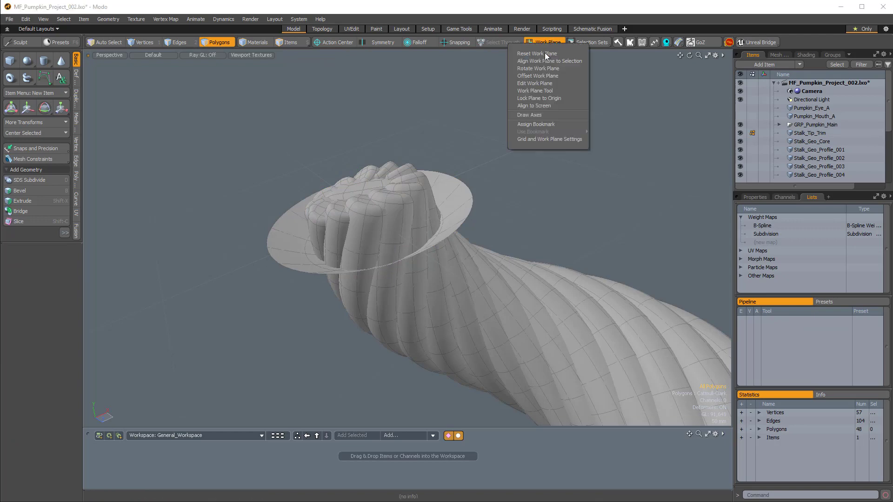
click(544, 55)
alt+drag(521, 197, 456, 212)
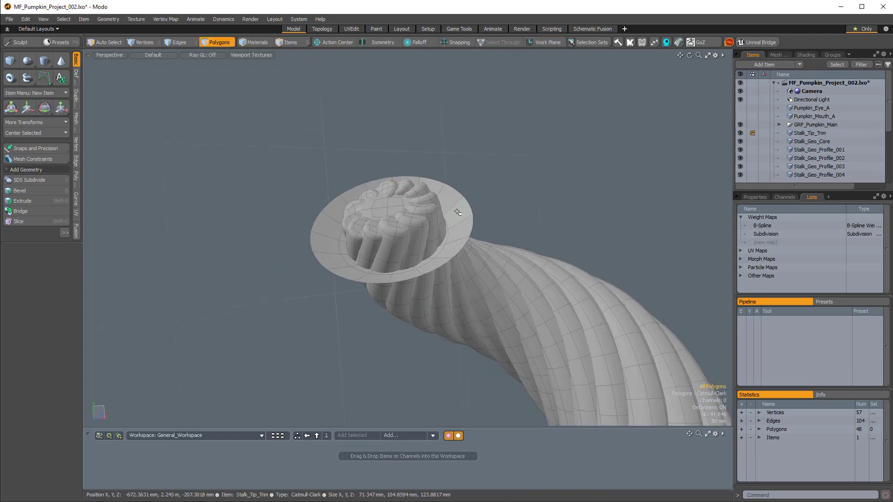
Step: With the Selection action center, move the trim disc about 40 mm along its own Z axis toward the stalk's tip
alt+drag(523, 203, 362, 135)
key(y)
key(w)
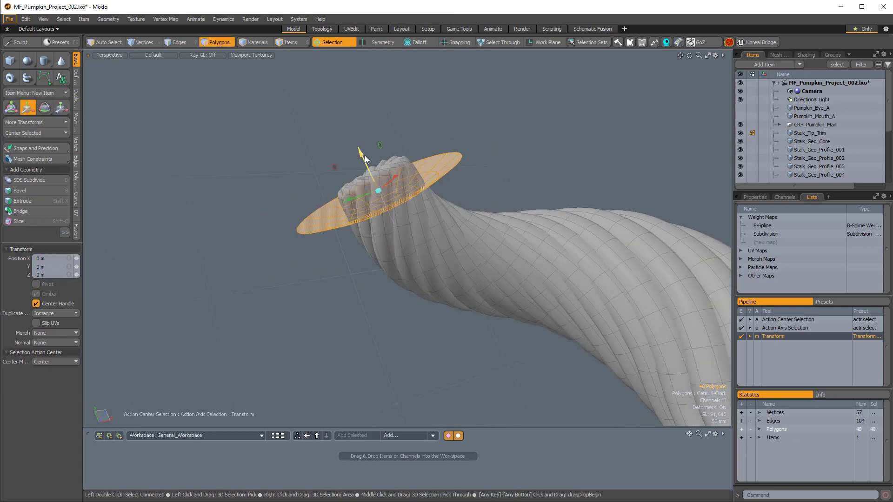
key(ctrl+z)
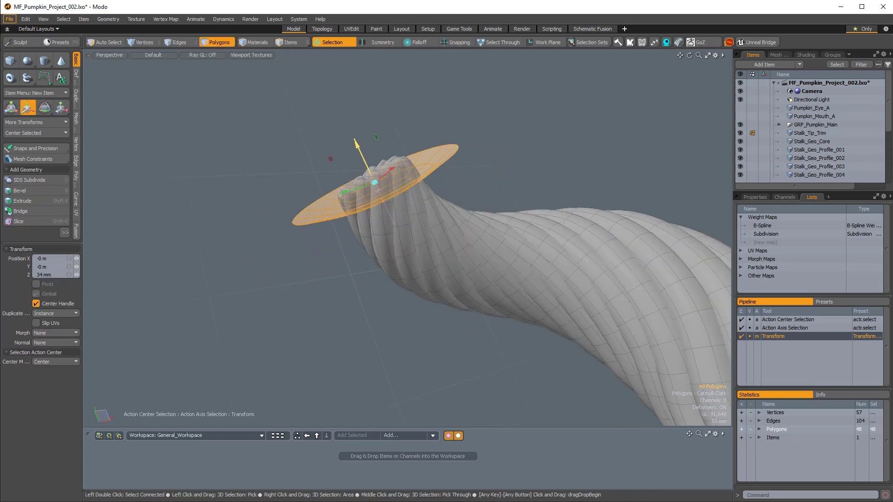
scroll(355, 140, down, 3)
drag(356, 143, 357, 225)
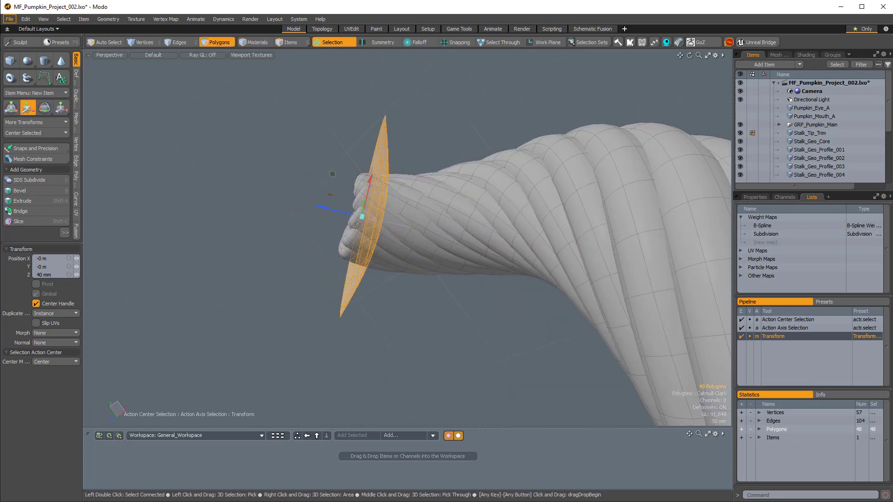
Step: Tilt the trim disc slightly with the Rotate tool, drop the tool and clear the disc's polygon selection
key(e)
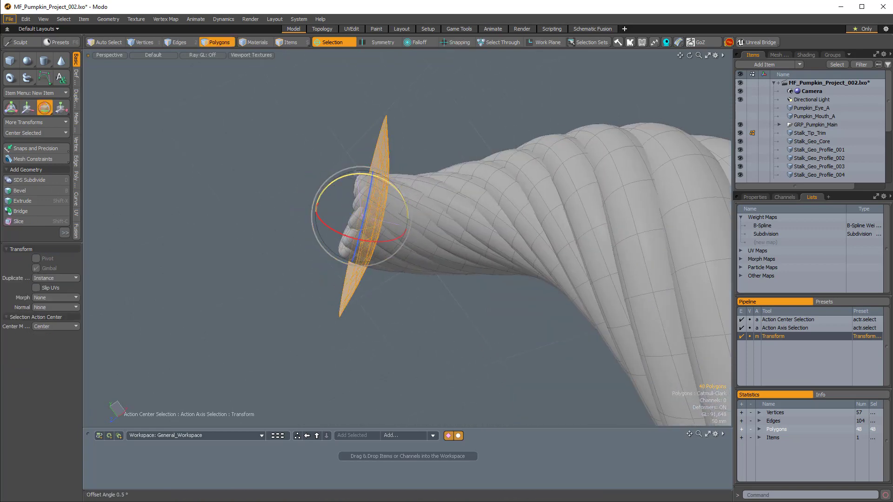
key(q)
click(396, 154)
scroll(397, 154, down, 3)
alt+drag(396, 154, 388, 194)
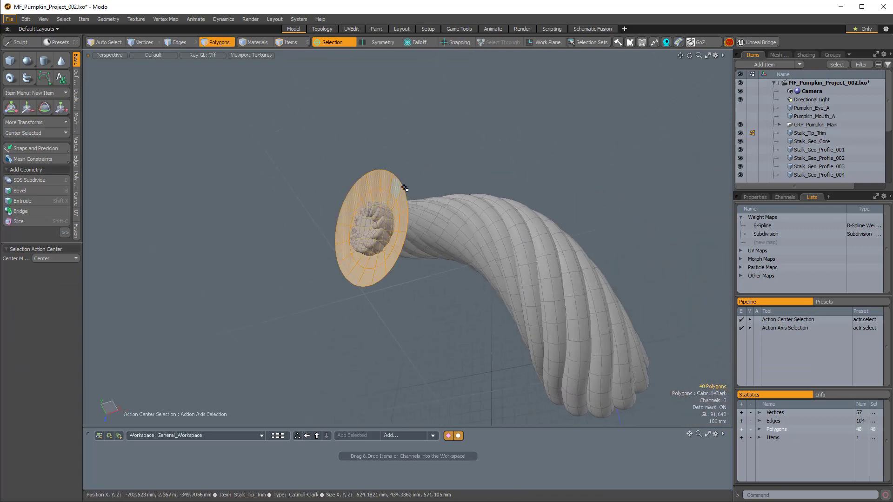
key(h)
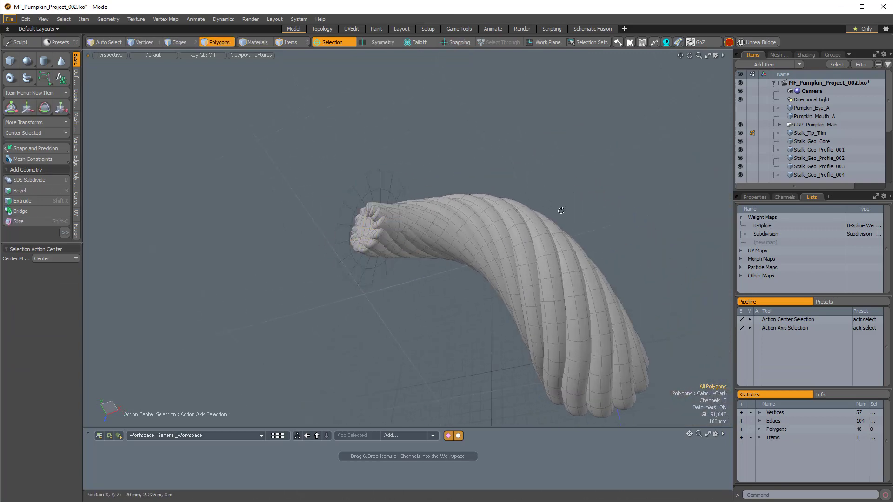
Step: Show item properties, make the item list taller and expand the GRP_Pumpkin_Main group
alt+drag(560, 211, 380, 192)
scroll(376, 209, up, 3)
ctrl+alt+drag(357, 225, 227, 195)
alt+drag(433, 283, 441, 231)
click(763, 198)
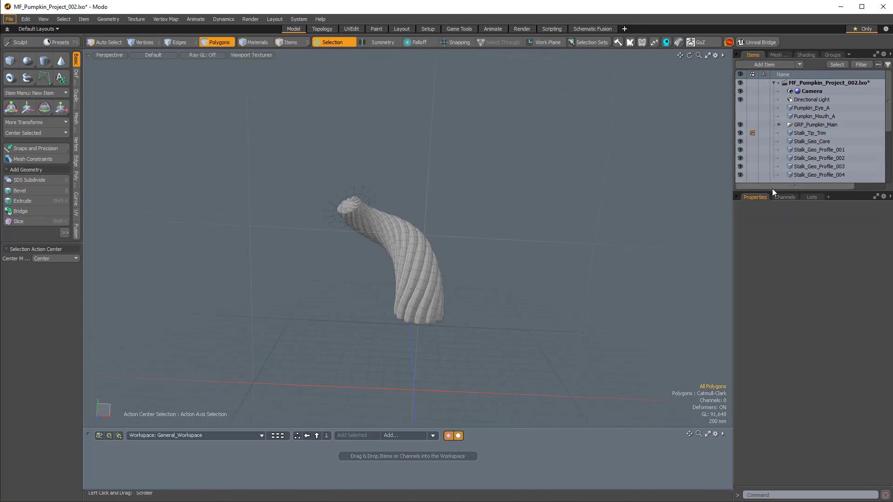
drag(773, 191, 788, 344)
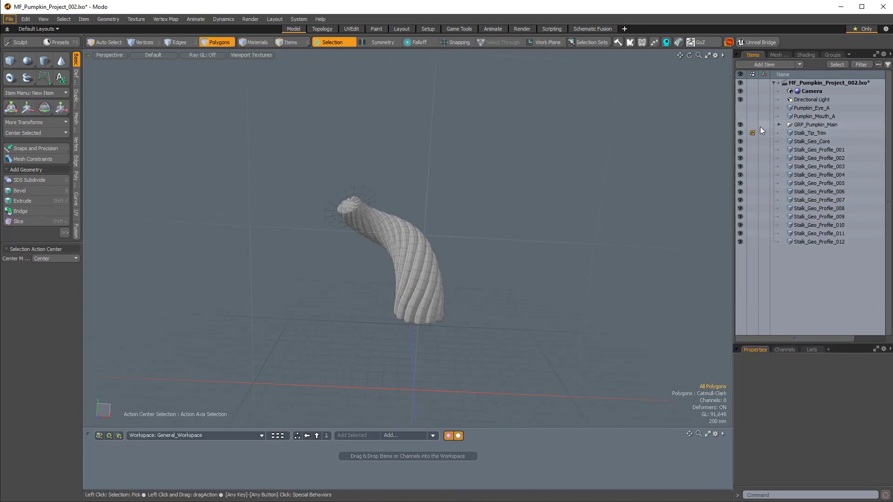
click(780, 125)
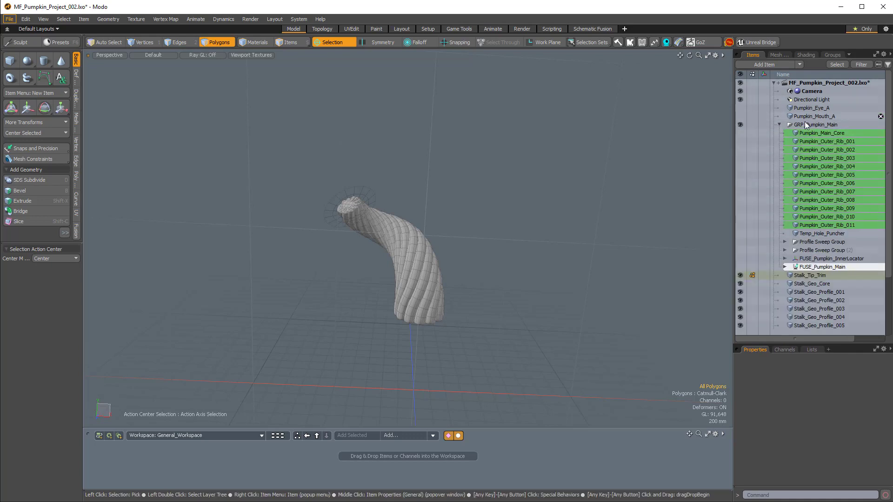
scroll(827, 235, down, 2)
Step: Put Stalk_Geo_Core, Stalk_Geo_Profile_001 through 012 and Stalk_Tip_Trim into GRP_Pumpkin_Main, just above Temp_Hole_Puncher
click(817, 227)
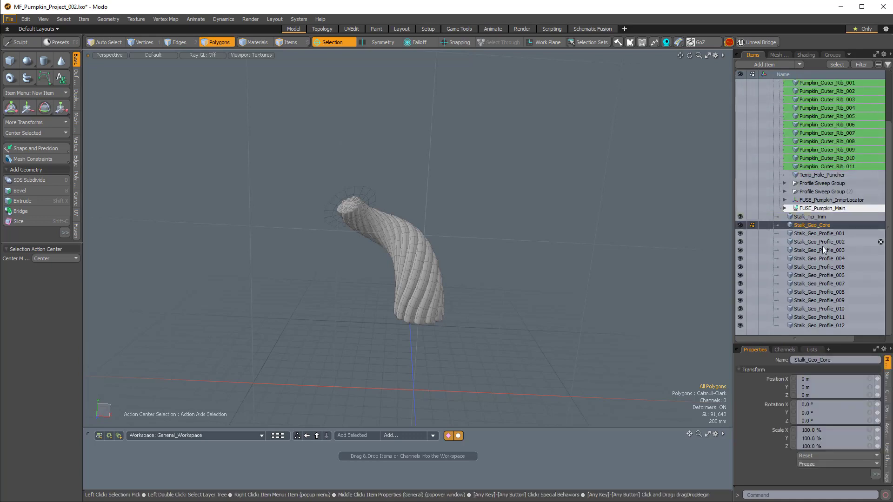
shift+click(827, 325)
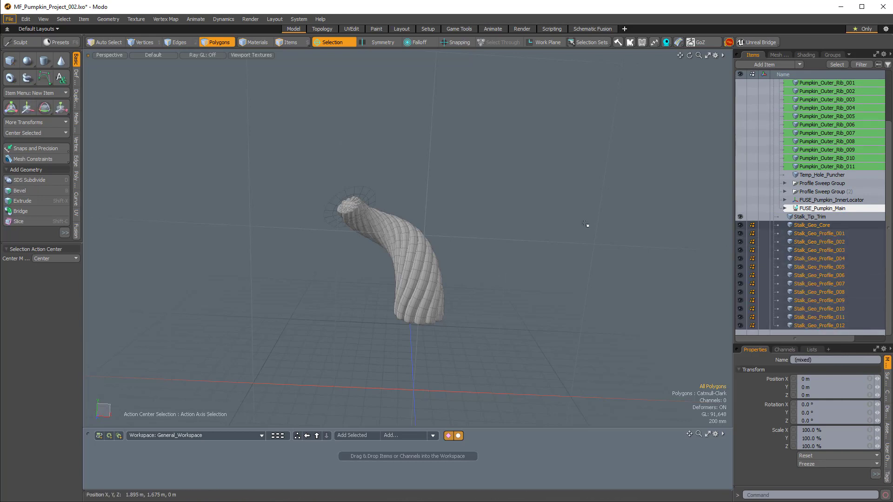
scroll(421, 198, up, 2)
alt+drag(518, 191, 565, 231)
scroll(481, 212, up, 1)
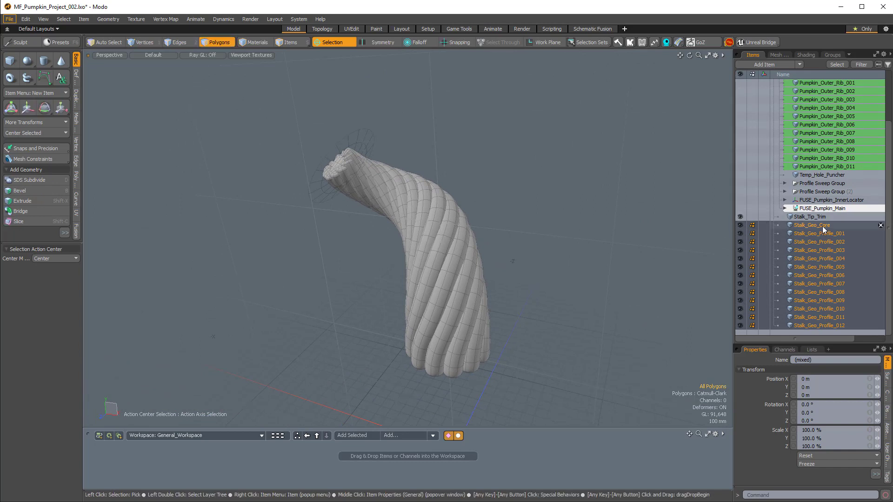
alt+drag(459, 235, 538, 239)
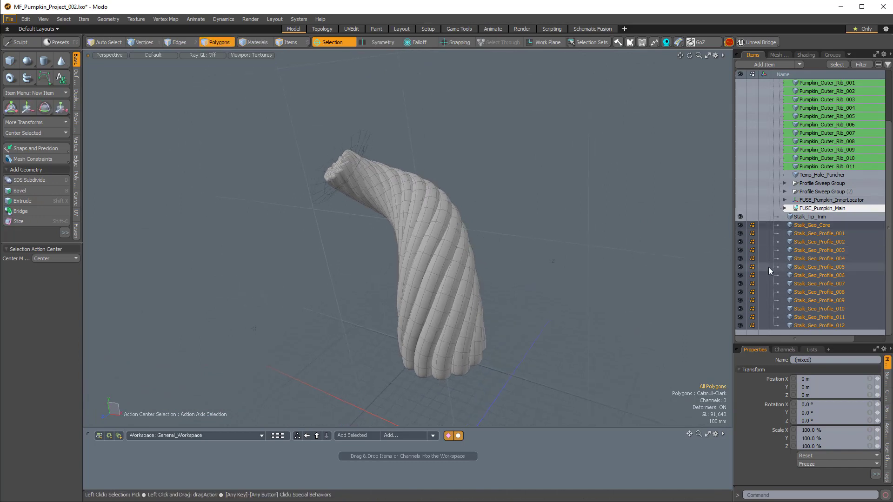
shift+click(805, 216)
drag(804, 216, 815, 293)
click(810, 175)
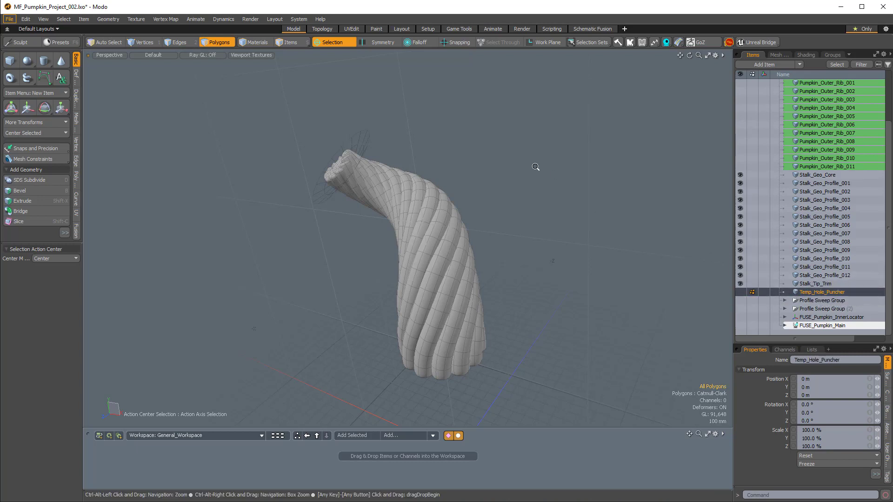
Step: Make FUSE_Pumpkin_Main visible together with the stalk and deselect the Temp_Hole_Puncher item
ctrl+alt+drag(536, 167, 509, 167)
scroll(856, 148, up, 3)
scroll(856, 151, down, 3)
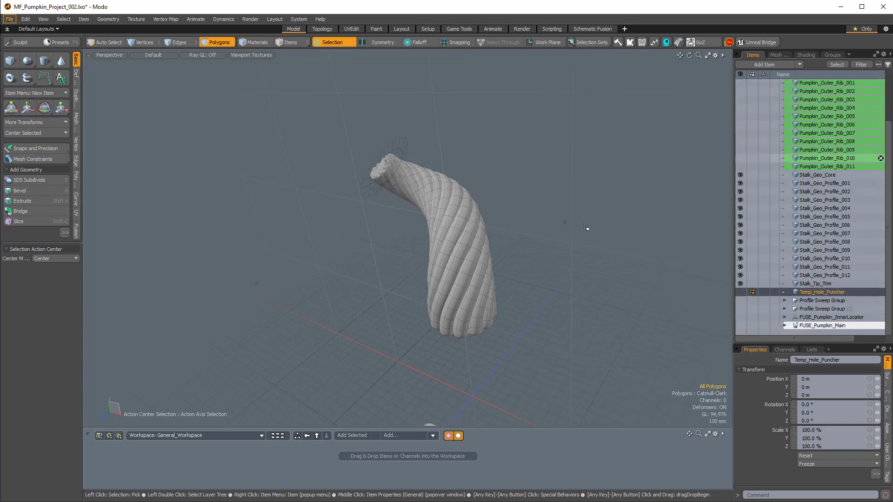
click(739, 325)
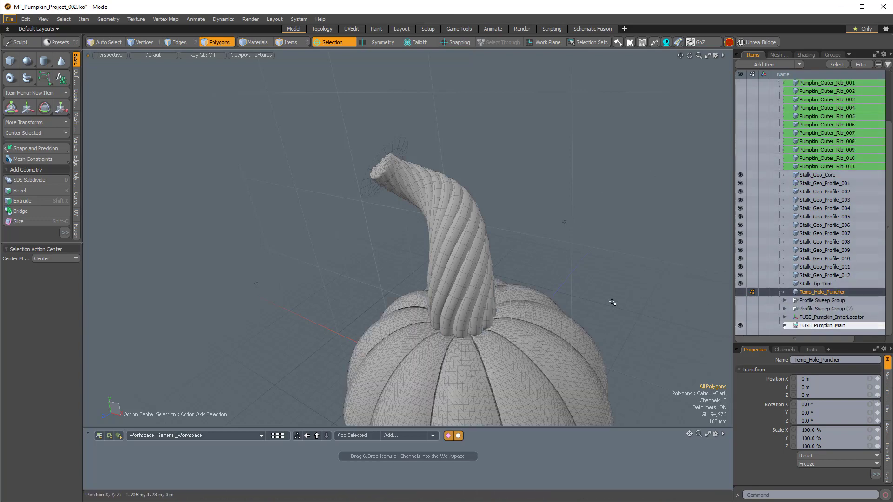
alt+drag(613, 303, 572, 221)
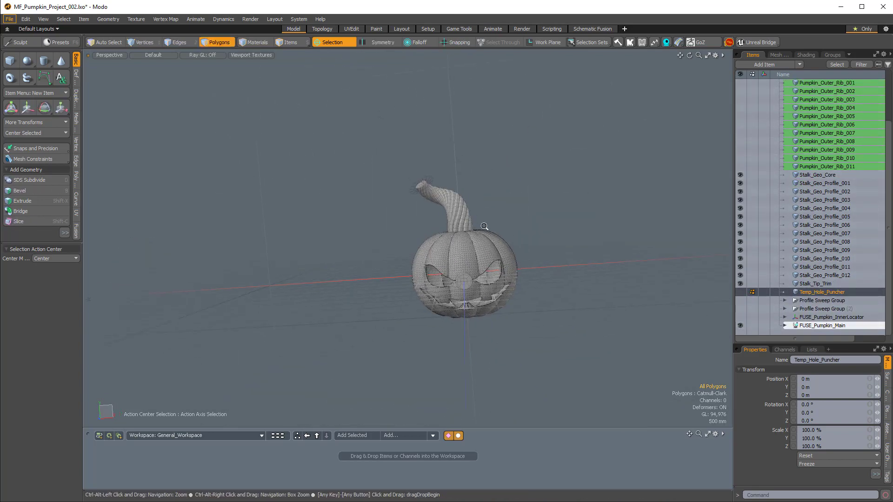
mouse_move(467, 222)
ctrl+alt+mouse_down()
mouse_move(517, 221)
mouse_move(496, 107)
mouse_move(462, 210)
ctrl+alt+mouse_up()
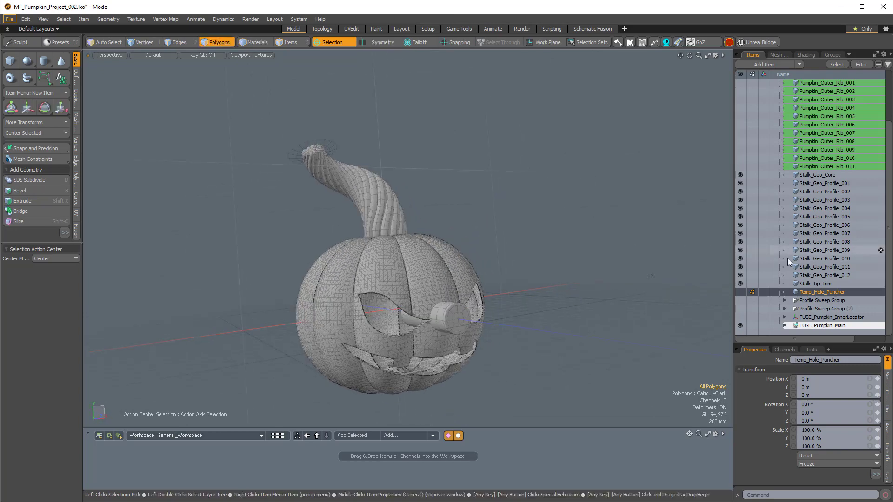
click(786, 282)
alt+drag(442, 246, 512, 216)
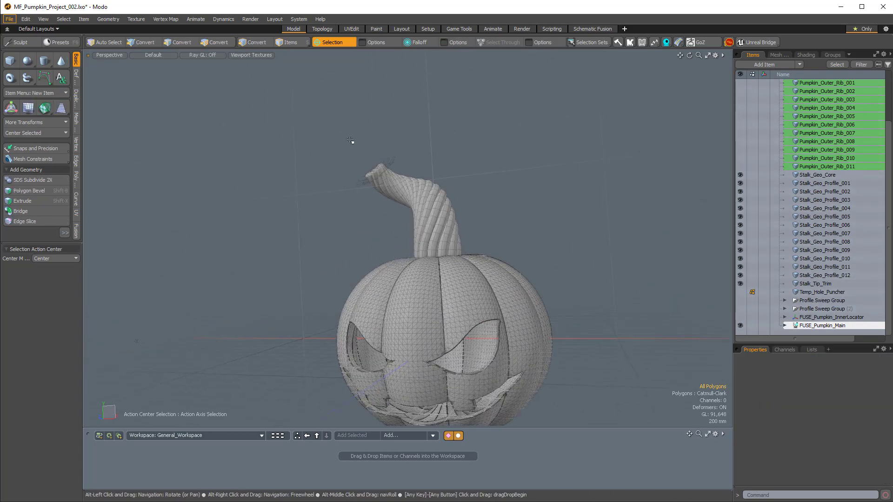
Step: Select all stalk items with Stalk_Tip_Trim, select all their polygons and clear the Selection action center
click(809, 178)
shift+click(810, 284)
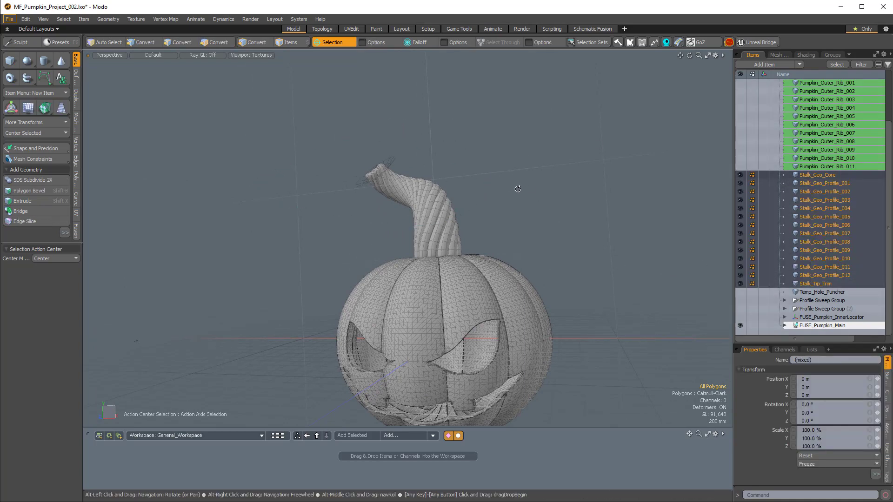
alt+drag(518, 189, 502, 183)
mouse_move(355, 118)
middle_down()
mouse_move(500, 144)
mouse_move(310, 179)
middle_up()
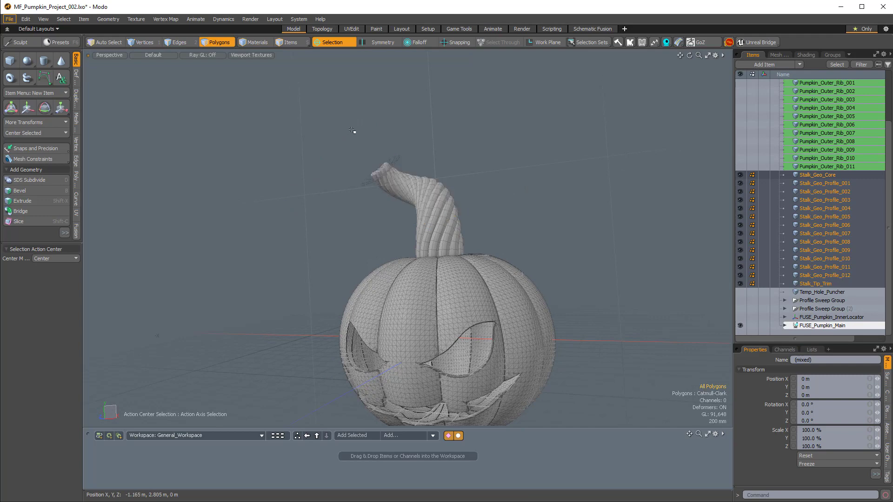
middle_drag(600, 331, 260, 279)
ctrl+alt+drag(388, 164, 434, 176)
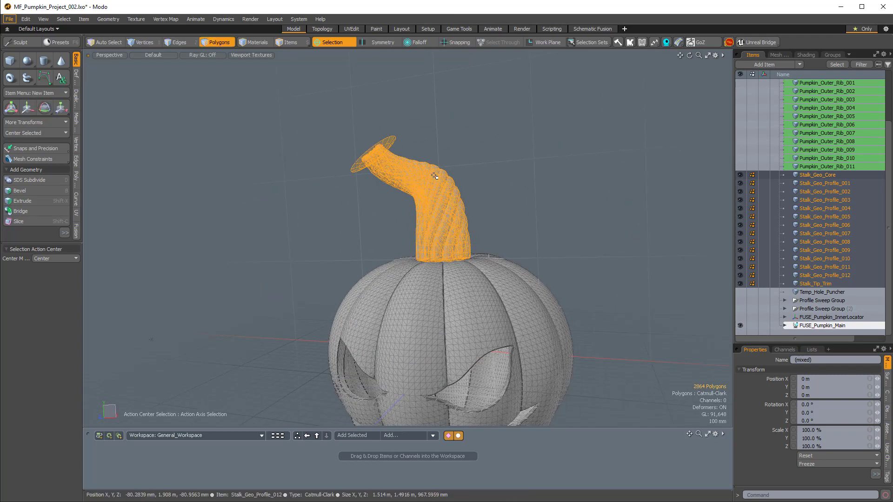
alt+drag(434, 209, 497, 195)
mouse_move(498, 195)
alt+shift+mouse_down()
mouse_move(476, 213)
mouse_move(509, 204)
alt+shift+mouse_up()
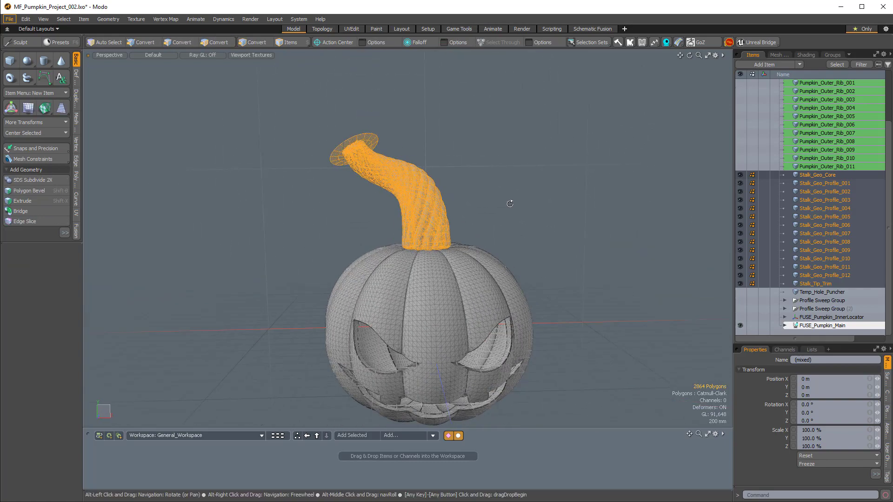
Step: Scale the whole stalk and its trim disc down uniformly to suit the pumpkin's size
key(y)
ctrl+alt+drag(397, 205, 429, 217)
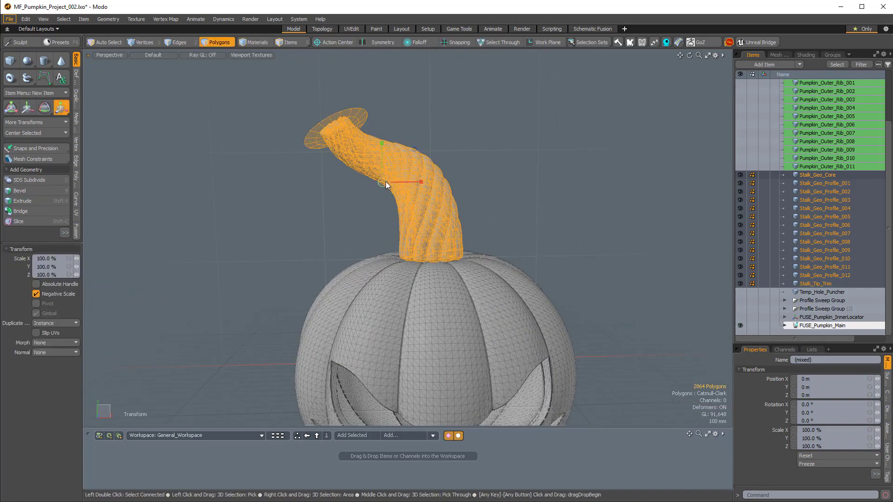
drag(386, 185, 365, 186)
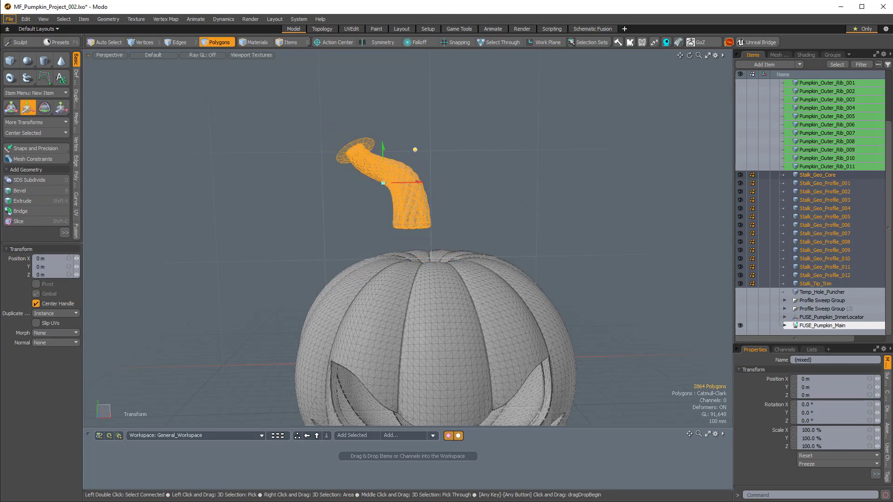
Step: Move the scaled stalk down onto the center of the pumpkin's top and drop the Move tool
ctrl+alt+drag(443, 261, 458, 263)
alt+drag(432, 262, 212, 254)
ctrl+alt+drag(415, 282, 363, 223)
key(space)
click(588, 175)
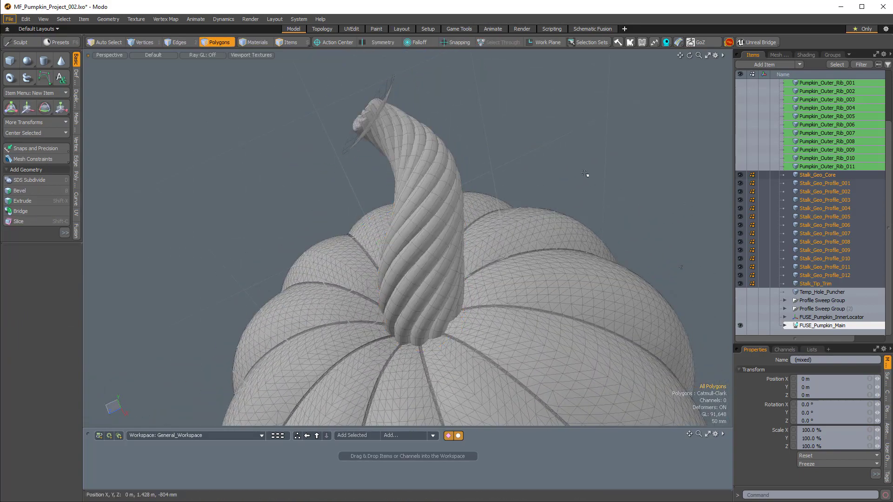
alt+drag(588, 175, 462, 318)
Step: Reselect all stalk and trim disc polygons and adjust the stalk's position in the pumpkin's top recess
key(ctrl+a)
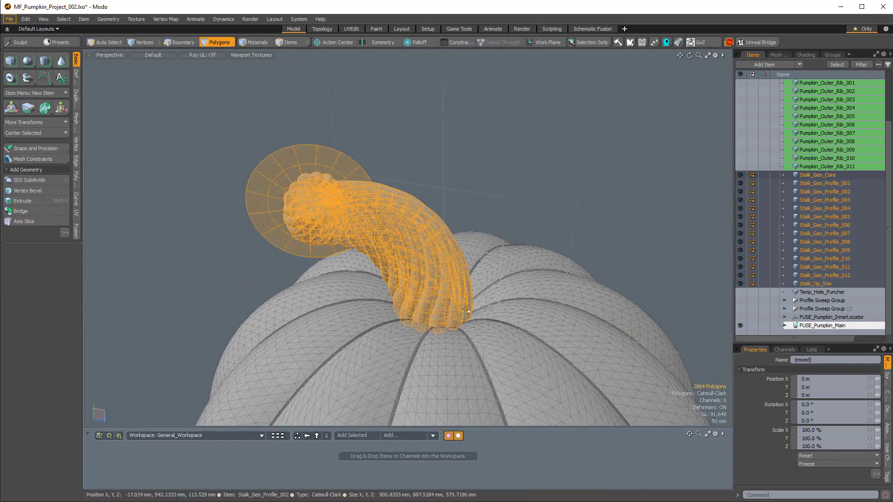
key(w)
alt+drag(396, 260, 444, 254)
key(q)
click(584, 255)
alt+drag(584, 255, 467, 153)
Step: Tilt the selected stalk slightly about X and move it about 65 mm in Z to seat it on the pumpkin
right_drag(549, 189, 533, 156)
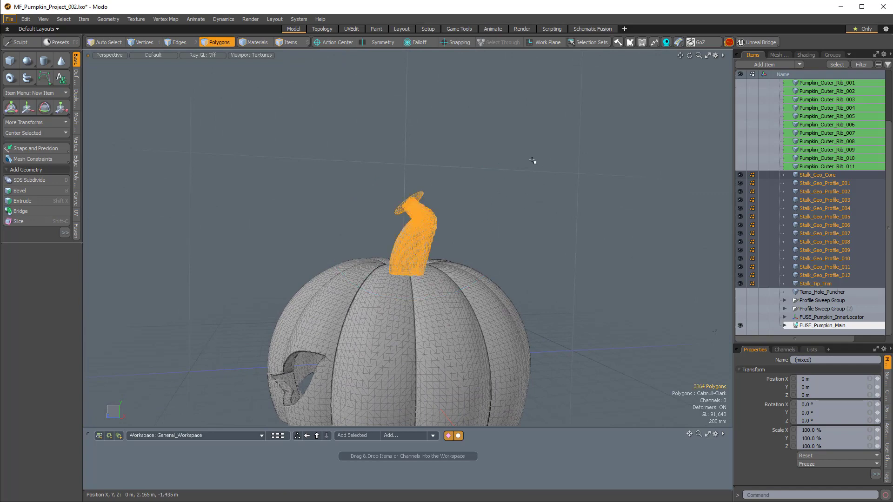
key(e)
ctrl+alt+drag(533, 160, 572, 167)
mouse_move(572, 167)
alt+mouse_down()
mouse_move(549, 175)
mouse_move(565, 179)
alt+mouse_up()
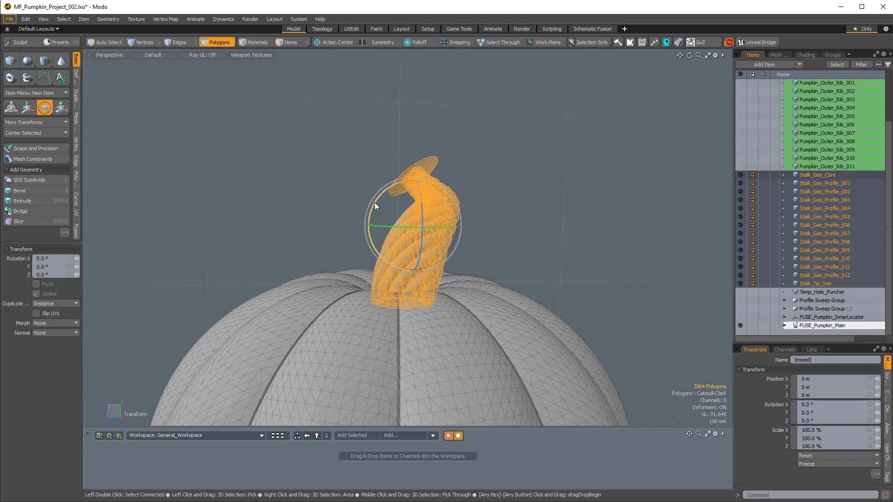
drag(374, 202, 373, 214)
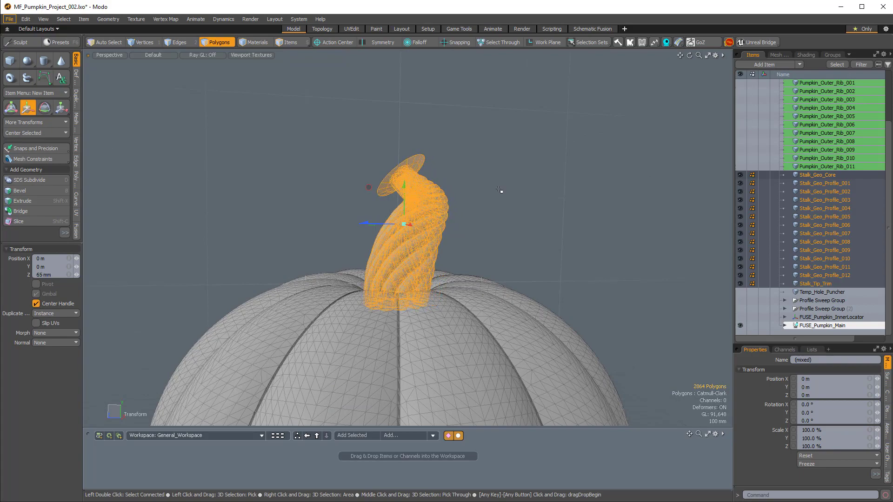
Step: Drop the Move tool, check the stalk's placement on the pumpkin from several sides and save the project
key(space)
alt+drag(367, 347, 400, 139)
ctrl+alt+drag(400, 139, 459, 81)
key(space)
alt+drag(552, 321, 456, 181)
ctrl+alt+drag(456, 182, 507, 216)
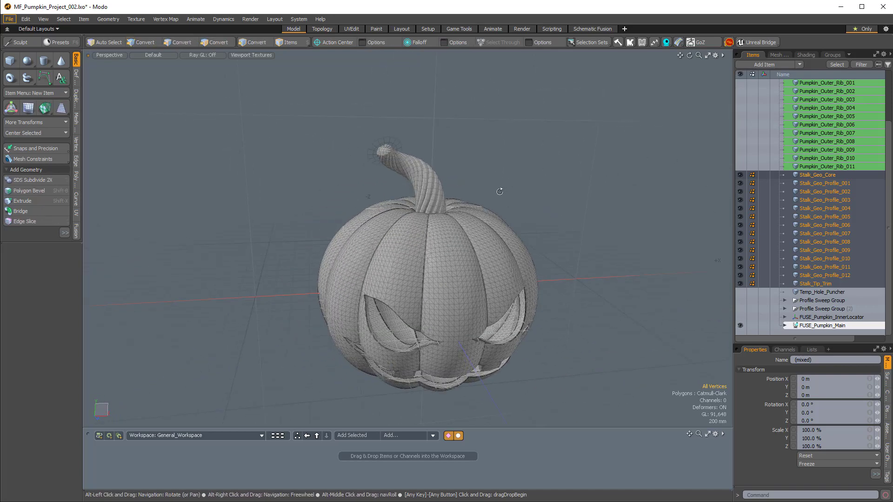
alt+drag(497, 180, 502, 151)
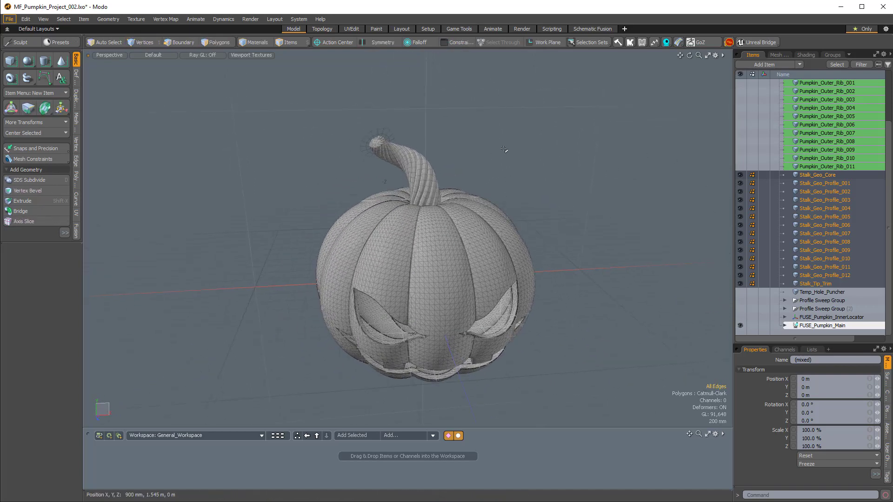
scroll(443, 213, up, 4)
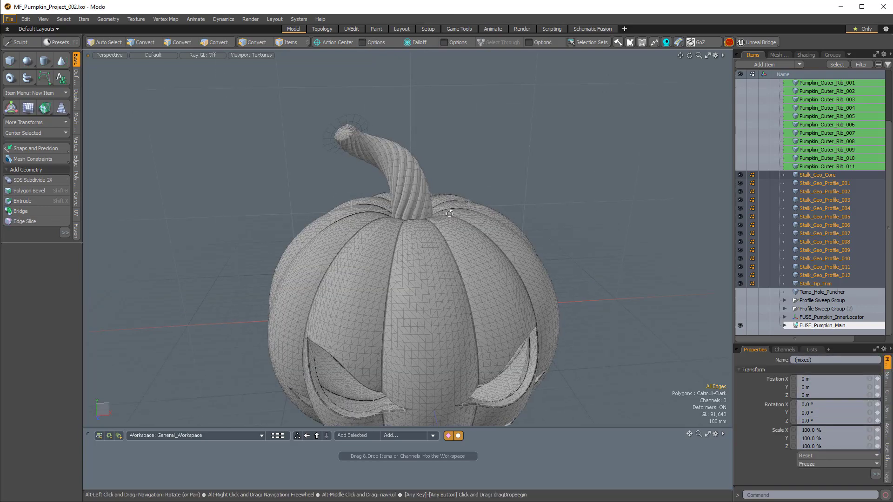
Step: Switch to item selection, deselect everything, and make the Pumpkin_Main_Core and Pumpkin_Outer_Rib source meshes visible
key(5)
click(630, 167)
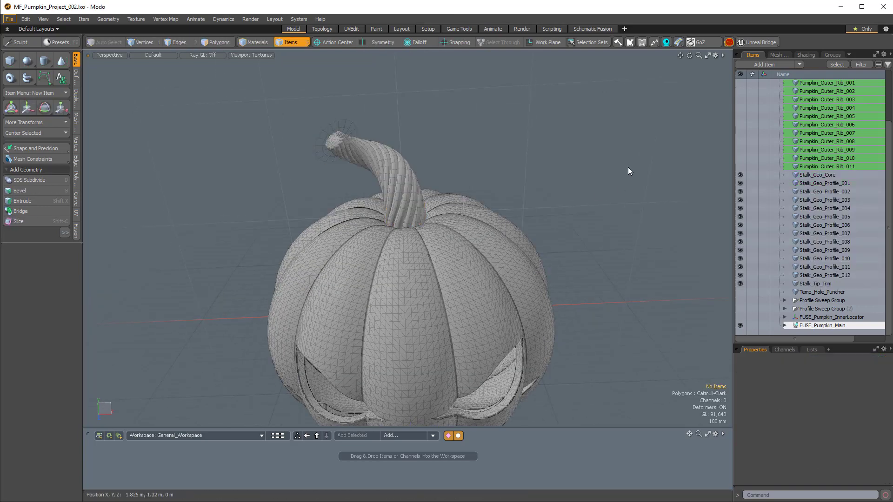
alt+drag(493, 198, 414, 209)
scroll(411, 215, up, 2)
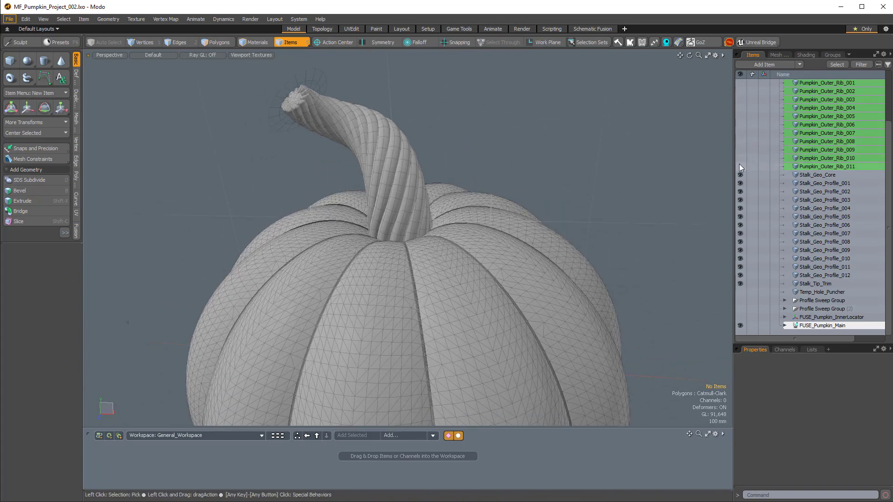
drag(740, 167, 741, 122)
scroll(747, 127, up, 2)
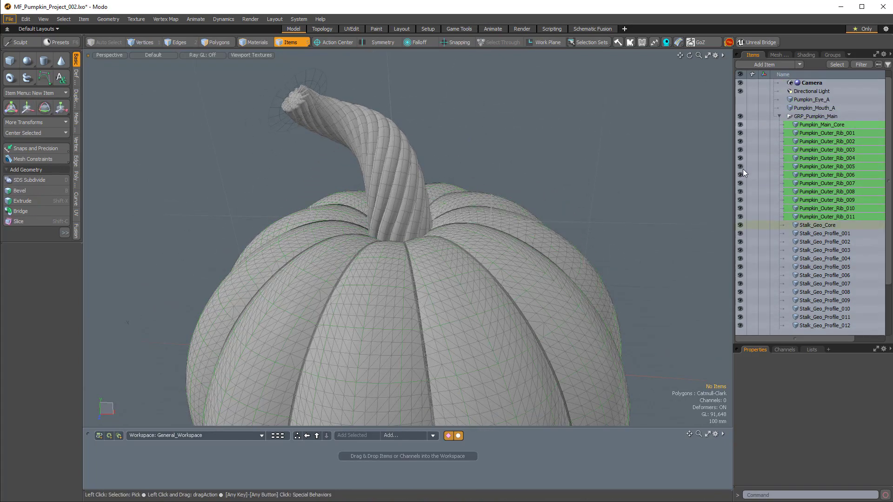
Step: Add Stalk_Geo_Core to the pumpkin's fusion as a primary mesh by dropping it on the pumpkin body
alt+drag(524, 191, 459, 247)
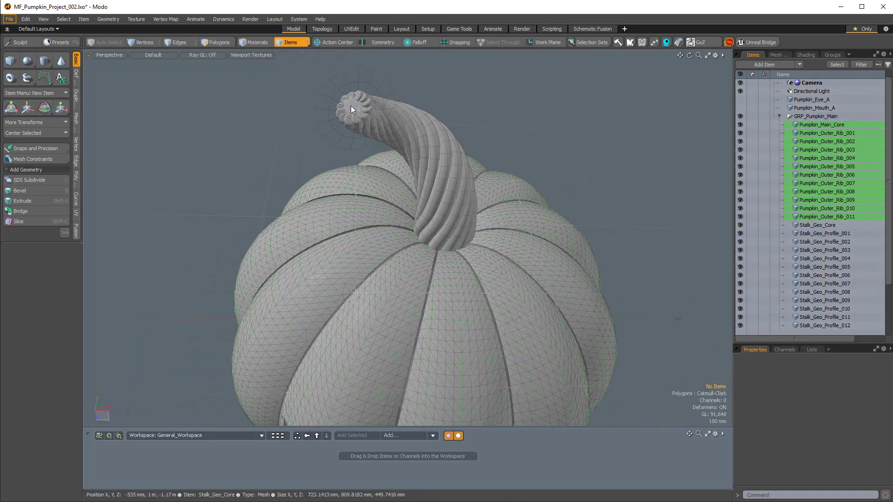
click(351, 105)
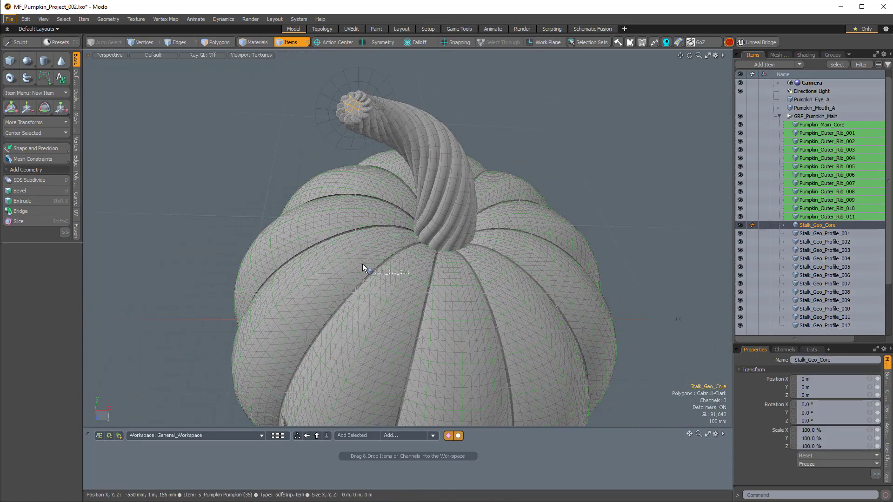
drag(388, 275, 389, 275)
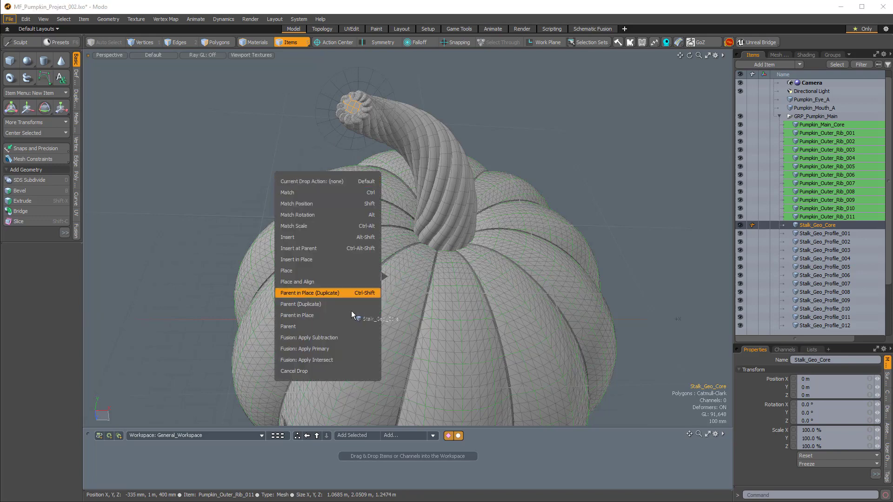
click(326, 350)
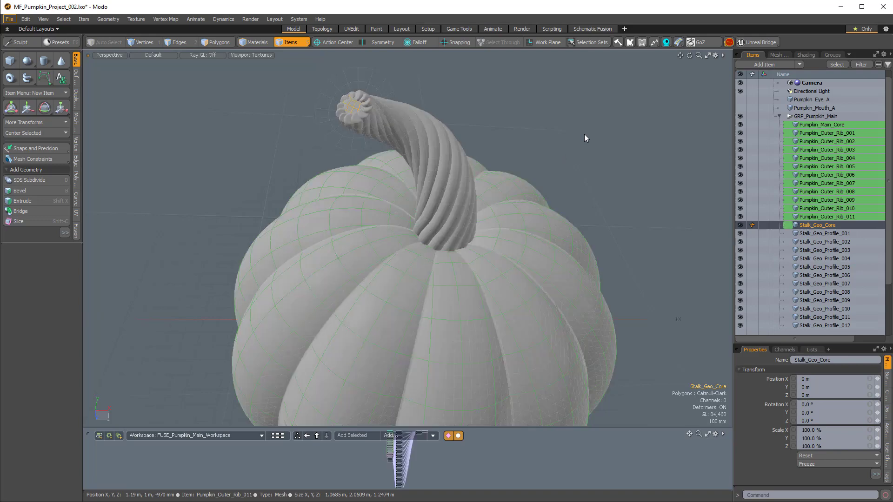
Step: Add Stalk_Geo_Profile_002 to the pumpkin fusion as a primary and continue with the adjacent stalk profile
alt+drag(470, 168, 490, 250)
ctrl+alt+drag(384, 149, 532, 266)
alt+shift+drag(532, 266, 425, 203)
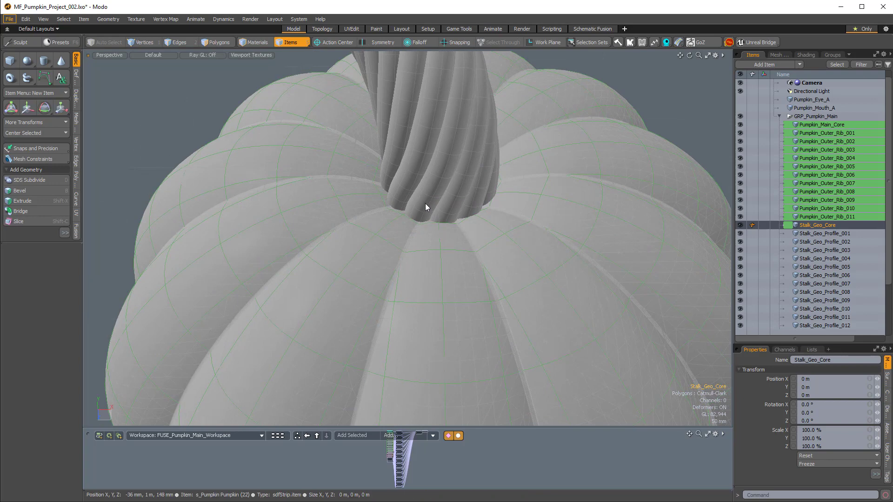
click(442, 183)
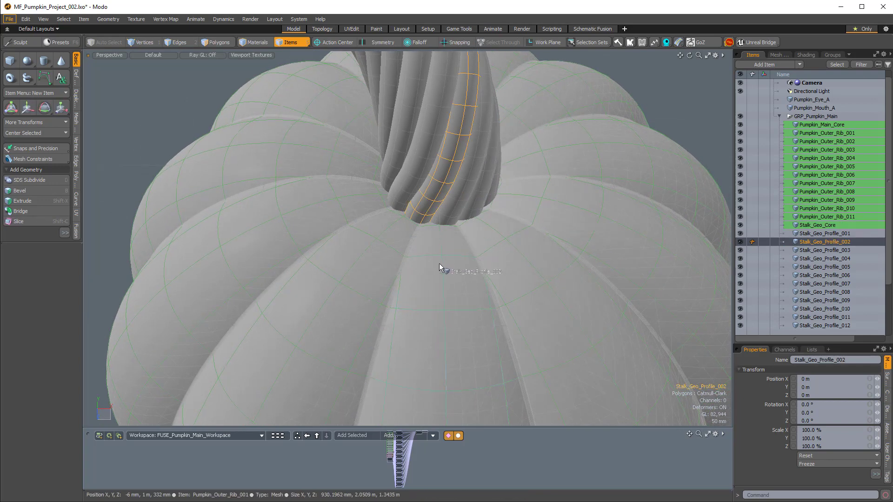
drag(439, 268, 339, 189)
click(386, 337)
click(334, 187)
Step: Apply the stalk profiles up to Stalk_Geo_Profile_009 to the pumpkin fusion as primary meshes
drag(824, 258, 599, 129)
click(359, 182)
drag(824, 284, 393, 279)
drag(824, 301, 392, 277)
click(344, 277)
alt+drag(392, 326, 348, 337)
Step: Apply Stalk_Geo_Profile_010, 011, 012 and the remaining Stalk_Geo_Profile_001 to the pumpkin fusion as primaries
drag(824, 308, 347, 283)
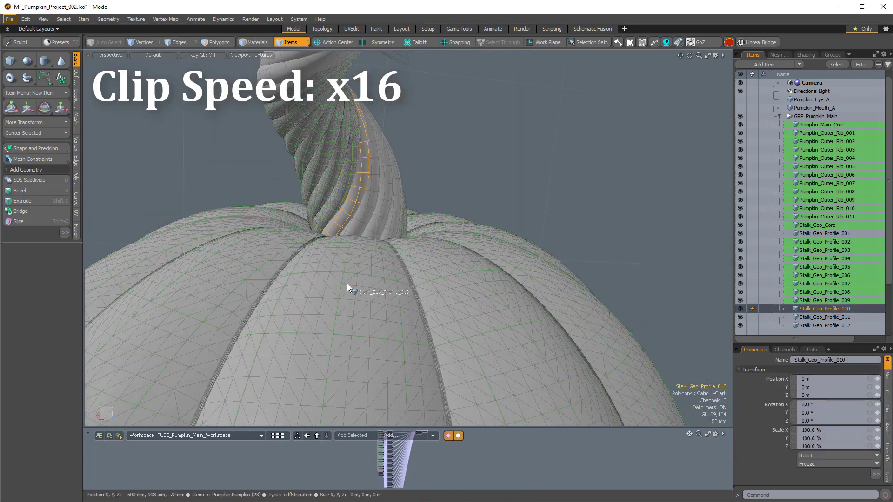
click(320, 355)
alt+drag(347, 325, 266, 340)
drag(824, 317, 321, 326)
click(326, 380)
click(342, 370)
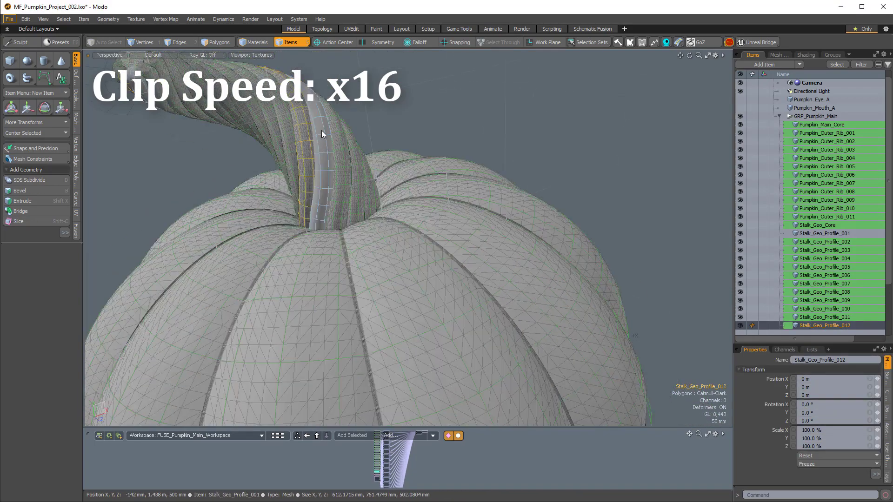
ctrl+alt+drag(420, 247, 475, 219)
click(372, 163)
Step: Hide the fusion's source meshes and turn off the work plane grid
key(apostrophe)
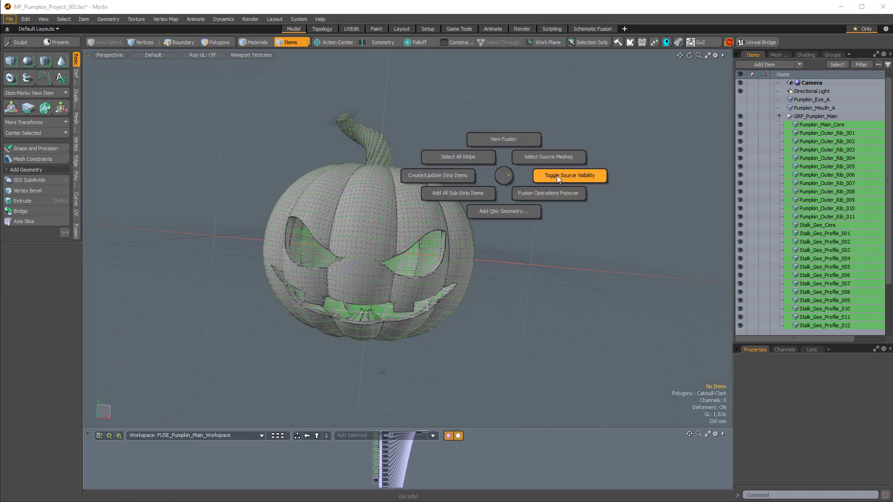
click(607, 177)
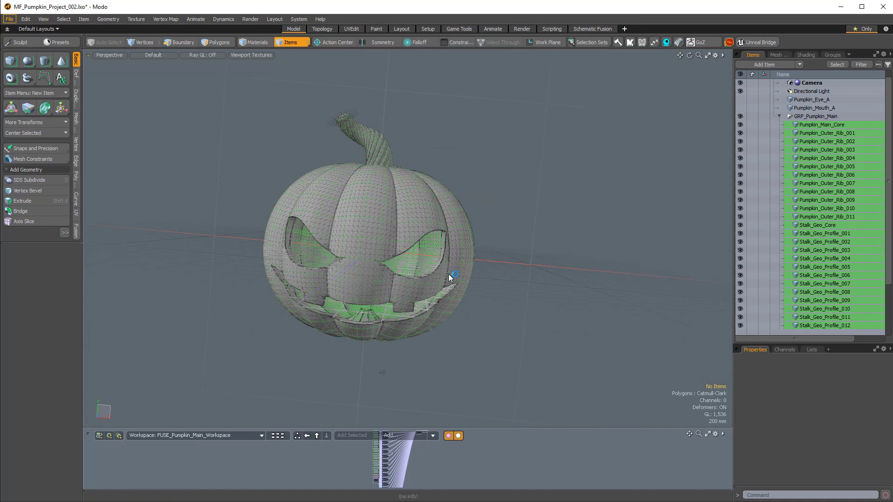
key(apostrophe)
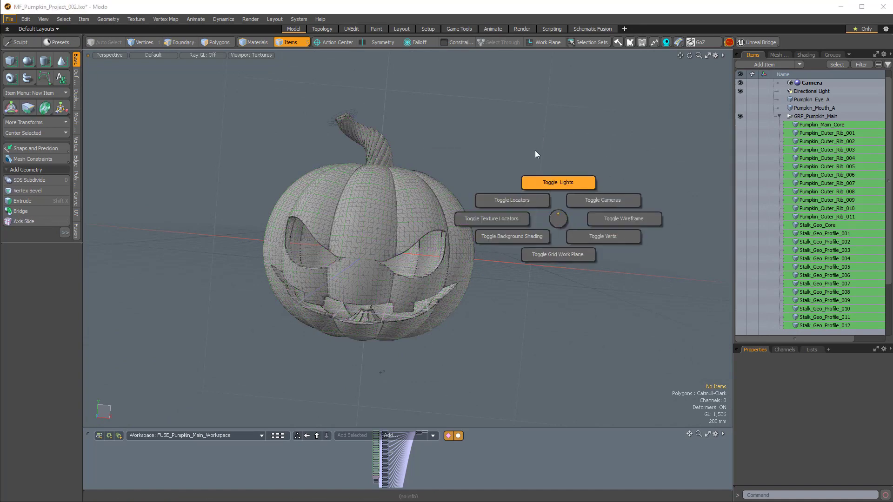
click(562, 258)
Step: Make the Stalk_Geo_Core source mesh visible again at the stalk tip and clear the selection
ctrl+alt+drag(437, 277, 363, 227)
scroll(539, 250, up, 3)
click(410, 222)
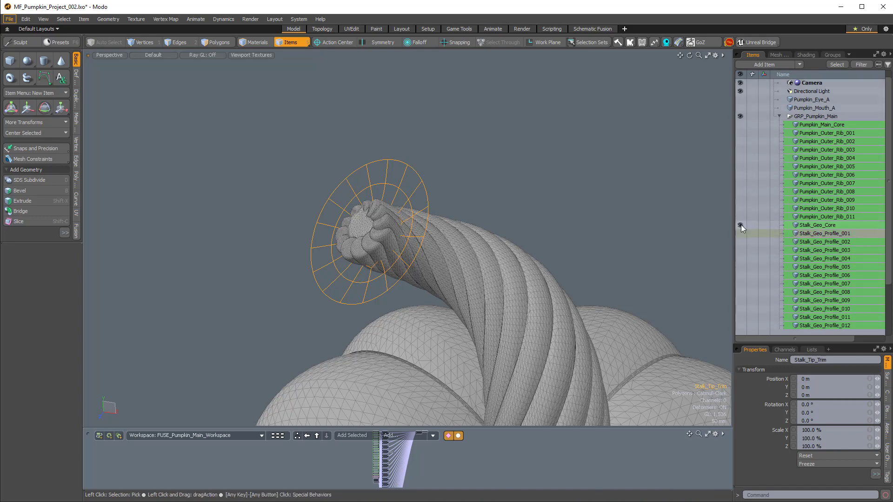
alt+drag(479, 185, 475, 179)
alt+drag(423, 216, 625, 214)
click(370, 171)
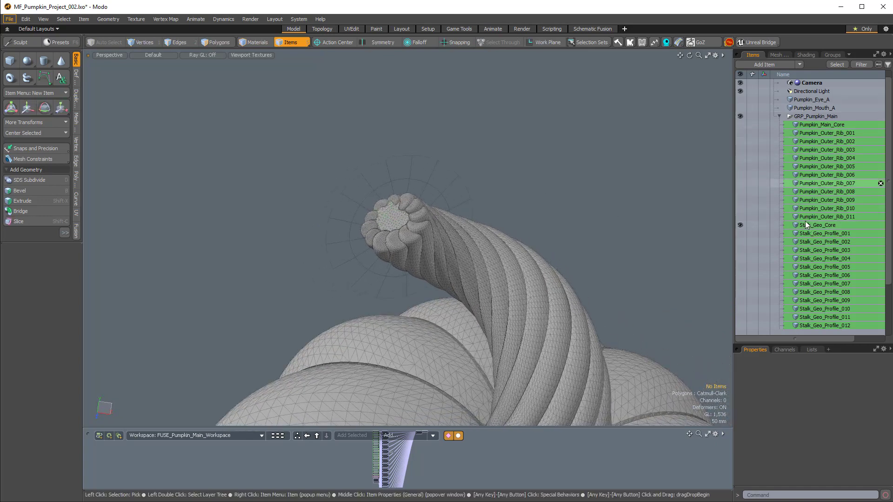
Step: Apply Stalk_Tip_Trim to Stalk_Geo_Core as a Fusion subtraction
scroll(809, 237, down, 3)
click(816, 285)
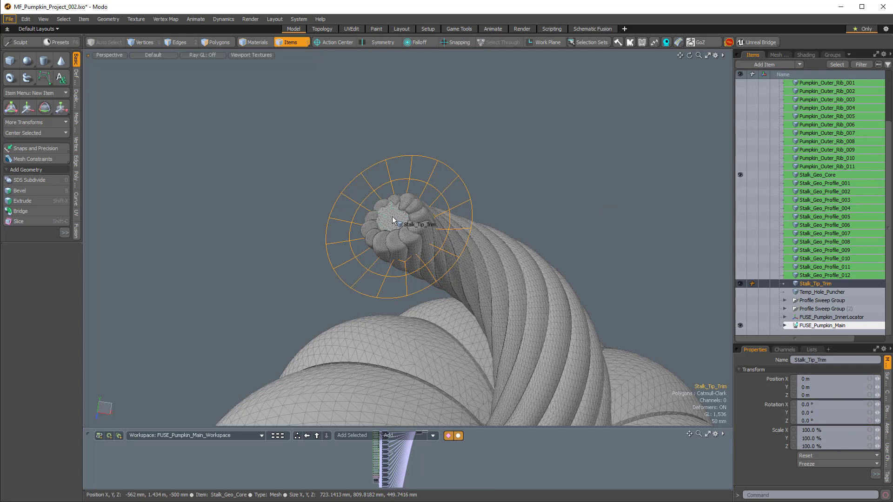
drag(392, 216, 392, 216)
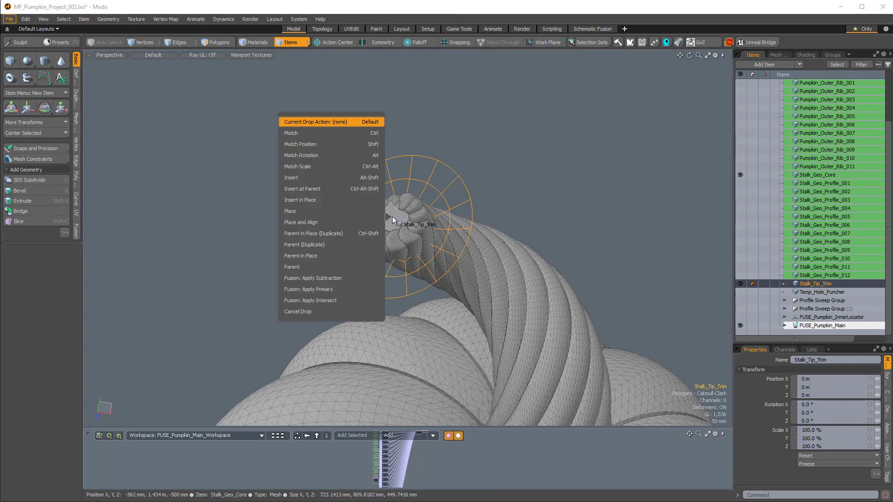
click(319, 278)
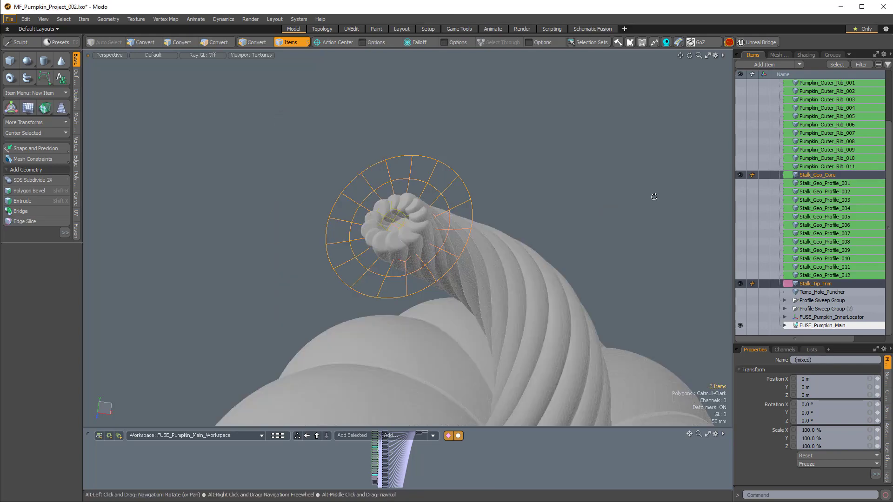
Step: Show the Stalk_Geo_Profile source meshes and trim the first profile at the stalk tip with the Stalk_Tip_Trim disc
alt+drag(654, 197, 581, 186)
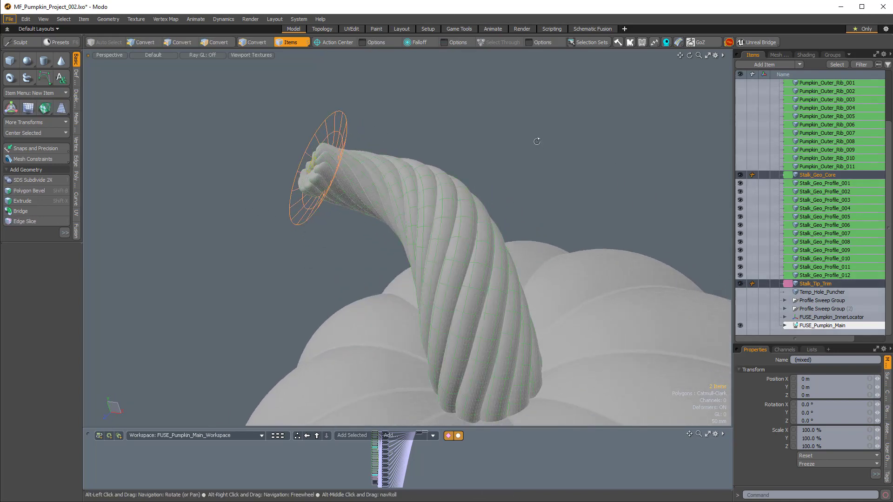
alt+drag(537, 141, 268, 152)
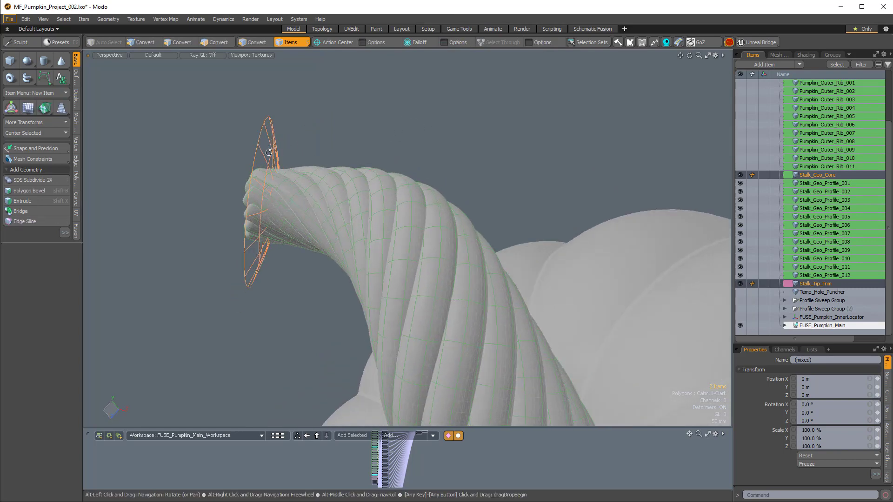
right_click(291, 186)
click(242, 248)
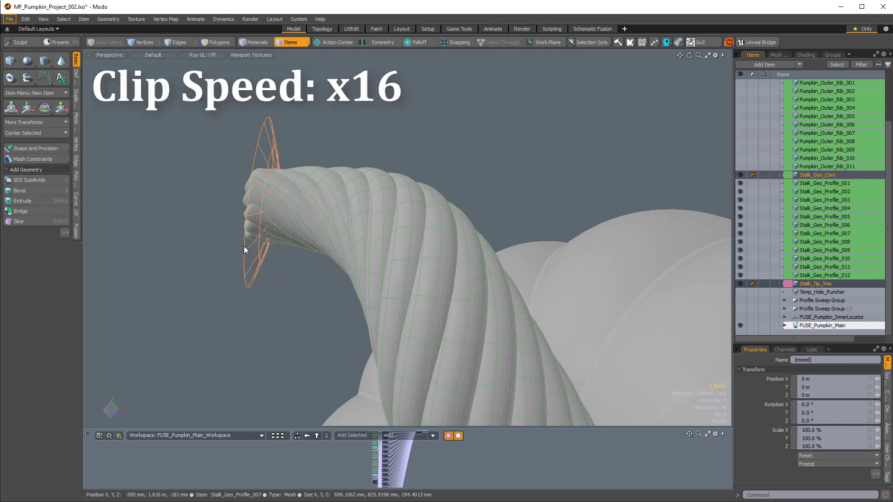
click(274, 209)
shift+click(246, 251)
click(76, 231)
click(20, 148)
Step: Trim Stalk_Geo_Profile_008 and the neighboring profile with the Stalk_Tip_Trim disc using the Fusion Trim command
mouse_move(195, 186)
alt+mouse_down()
mouse_move(223, 205)
mouse_move(205, 186)
alt+mouse_up()
click(279, 281)
click(20, 148)
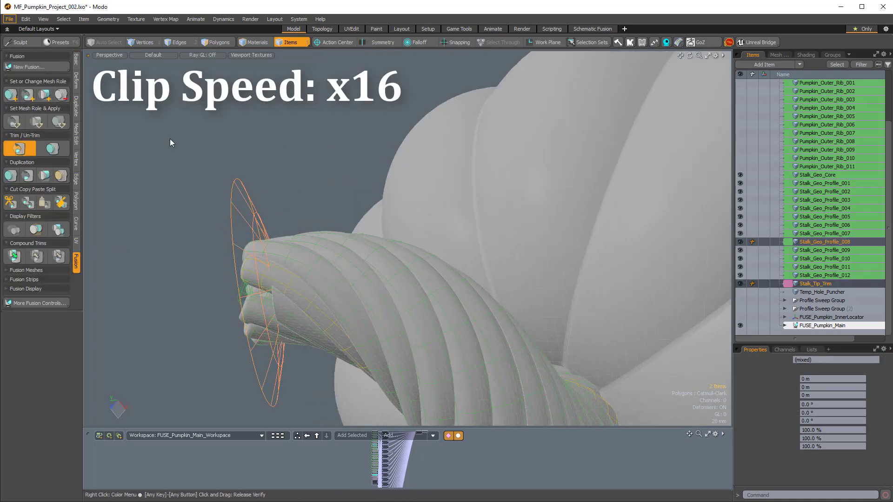
alt+drag(169, 139, 242, 177)
click(19, 148)
click(20, 148)
Step: Trim the next stalk profiles around the tip one by one with the Stalk_Tip_Trim disc
alt+drag(125, 146, 371, 195)
shift+click(278, 217)
click(20, 148)
click(364, 218)
click(20, 148)
click(368, 204)
click(20, 149)
click(372, 200)
click(20, 149)
Step: Trim the remaining stalk profiles with the Stalk_Tip_Trim disc, ending with Stalk_Geo_Profile_006
click(367, 195)
click(20, 148)
shift+click(388, 184)
click(20, 148)
click(510, 213)
alt+drag(493, 204, 523, 174)
click(19, 148)
shift+click(454, 174)
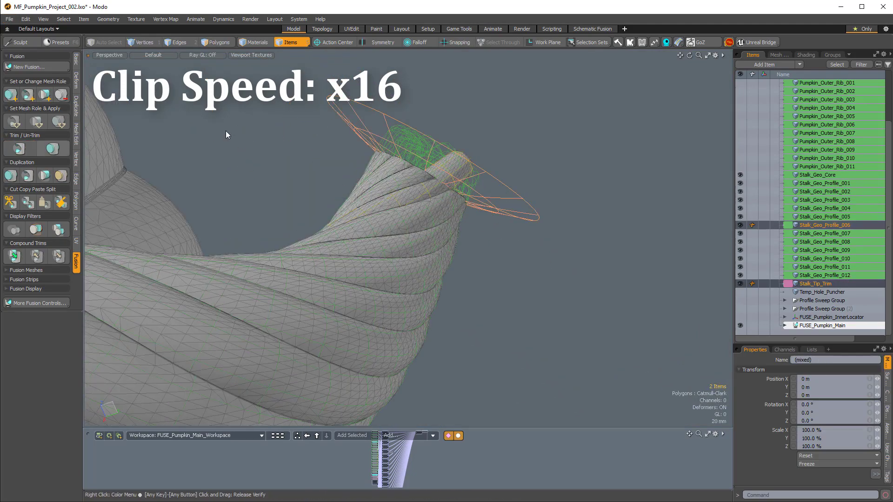
click(19, 148)
Step: Check the trimmed tip, clear the selection, and hide Stalk_Geo_Core, all Stalk_Geo_Profile meshes and Stalk_Tip_Trim
scroll(372, 232, down, 5)
alt+drag(363, 223, 480, 235)
scroll(480, 235, down, 3)
alt+drag(418, 251, 502, 233)
scroll(502, 233, down, 2)
alt+drag(433, 228, 465, 221)
mouse_move(447, 219)
alt+mouse_down()
mouse_move(435, 179)
mouse_move(440, 204)
alt+mouse_up()
click(532, 173)
ctrl+alt+drag(372, 153, 395, 184)
alt+shift+drag(381, 163, 385, 205)
drag(740, 185, 741, 254)
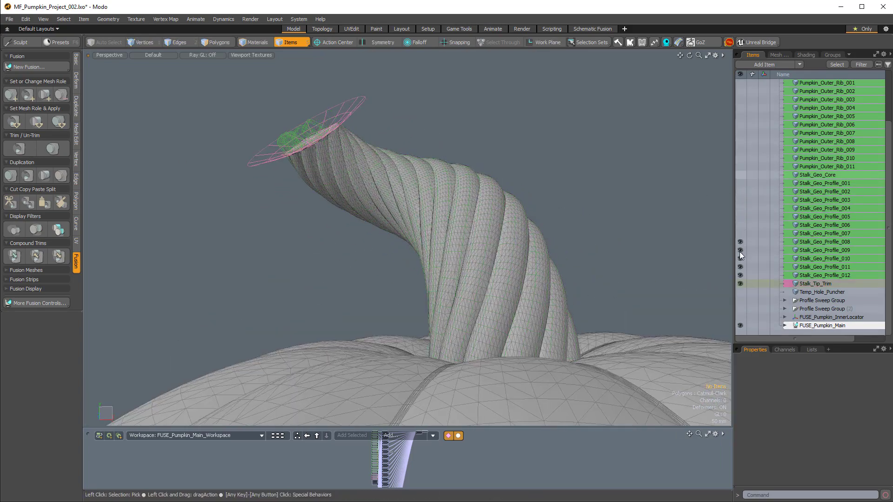
ctrl+alt+drag(636, 229, 444, 221)
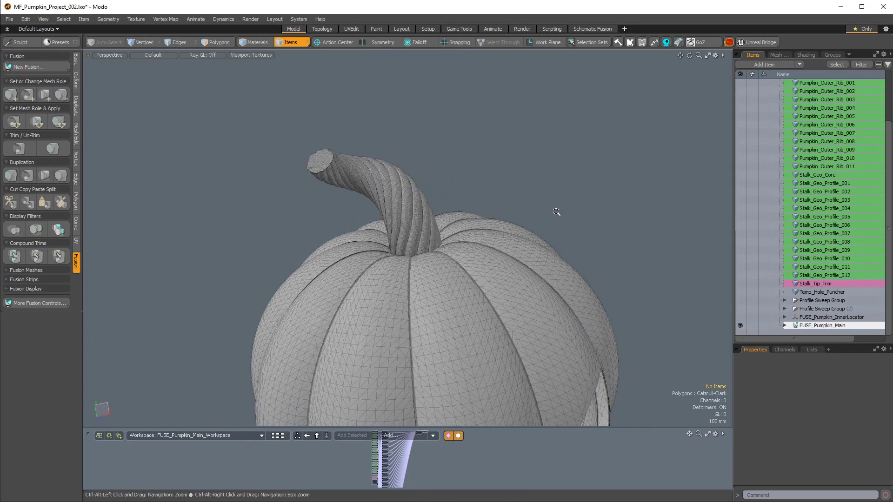
Step: Inspect the fused pumpkin and its trimmed stalk from several sides and save the project
ctrl+alt+drag(409, 347, 404, 209)
ctrl+alt+drag(405, 209, 369, 214)
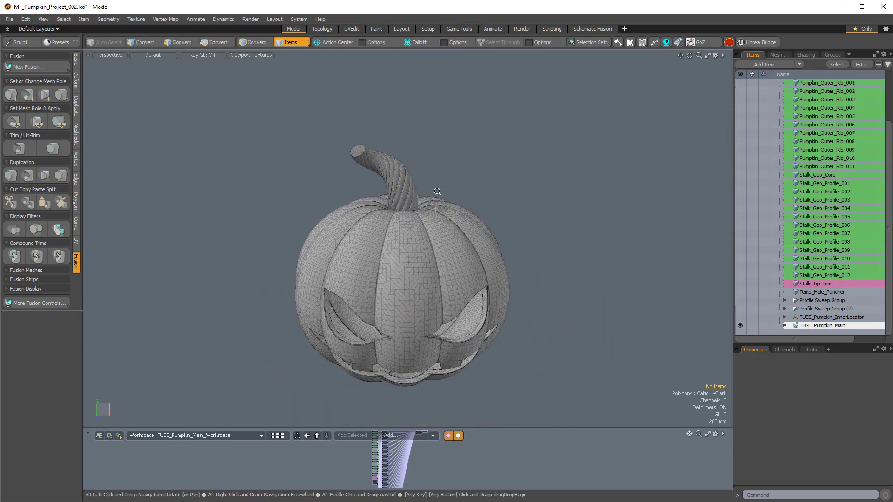
ctrl+alt+drag(402, 219, 401, 153)
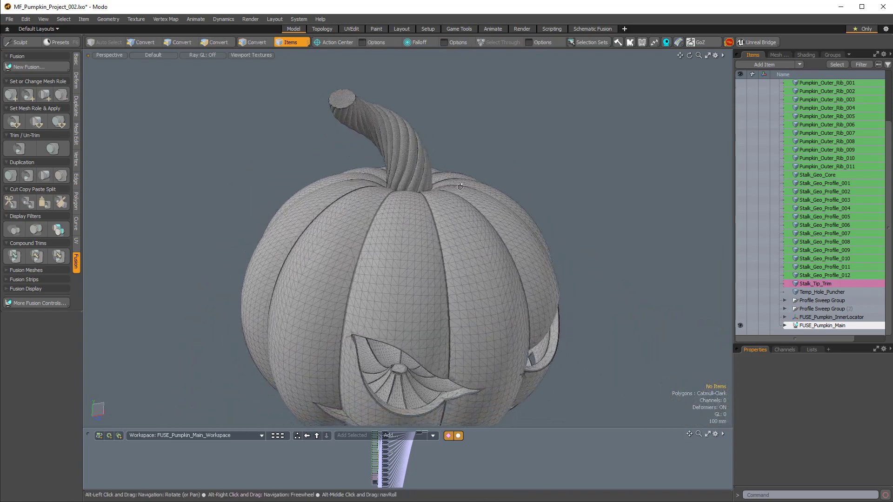
alt+drag(460, 186, 432, 176)
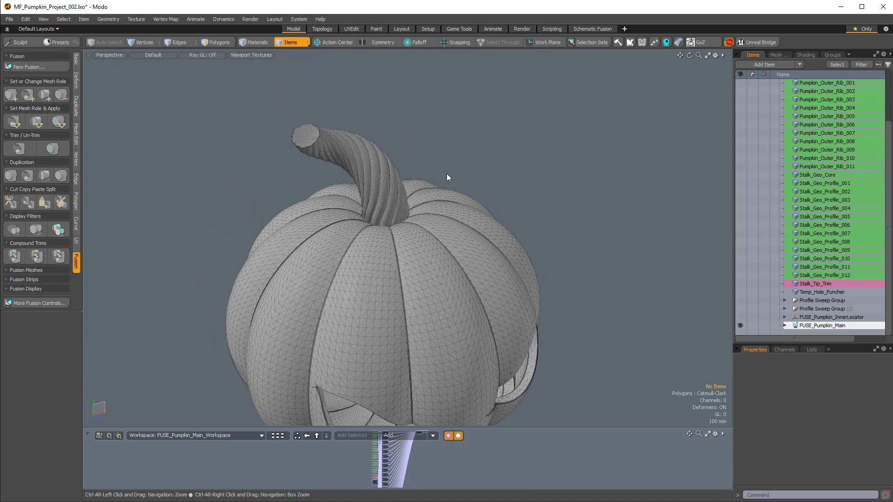
ctrl+alt+drag(370, 213, 353, 195)
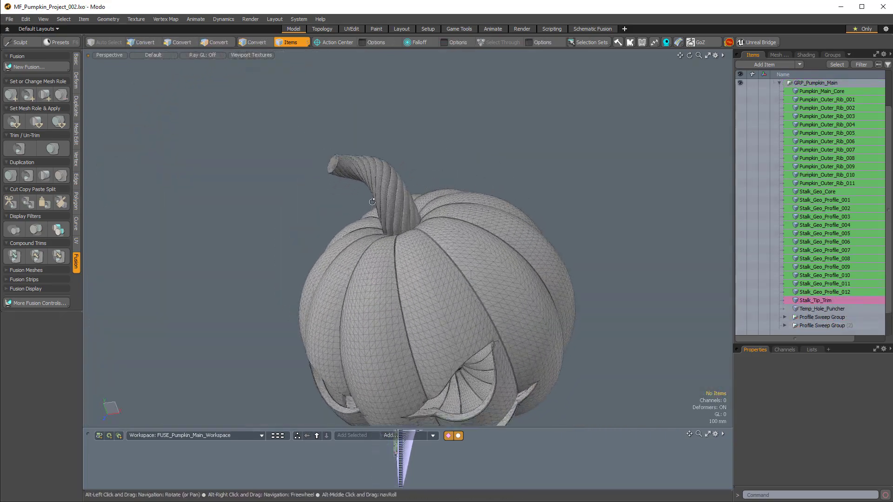
ctrl+alt+drag(372, 202, 423, 191)
ctrl+alt+drag(299, 171, 400, 111)
alt+shift+drag(440, 193, 392, 145)
alt+drag(392, 144, 591, 296)
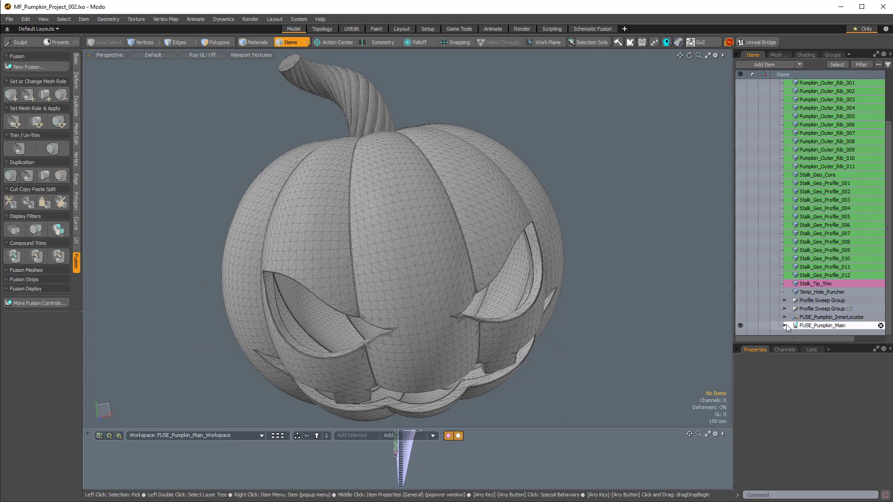
Step: Delete the Strips group under FUSE_Pumpkin_Main together with its child items
click(784, 325)
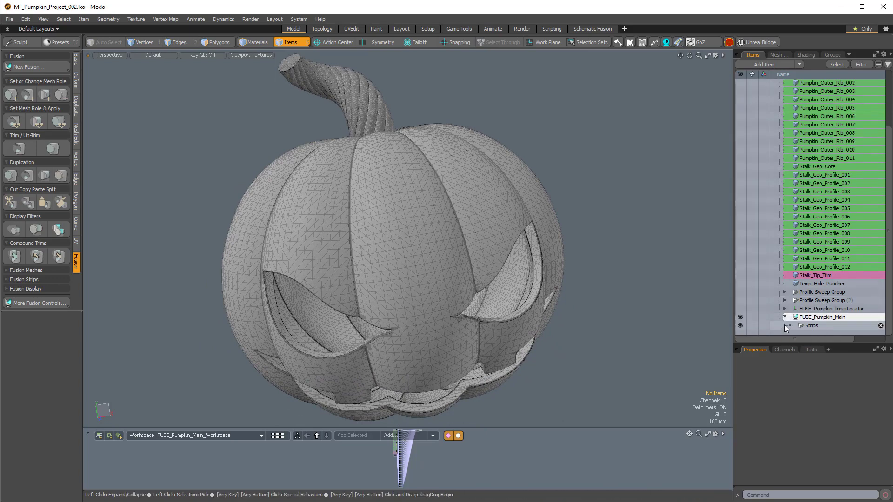
click(812, 326)
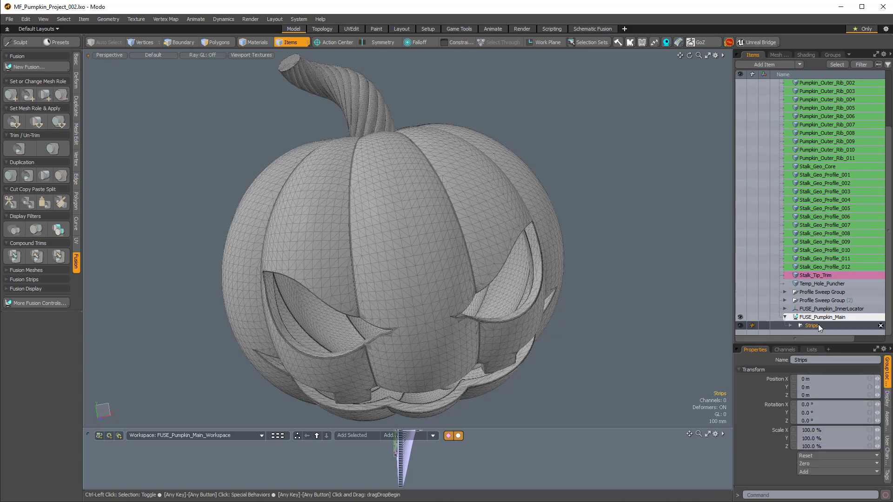
ctrl+click(819, 325)
click(881, 326)
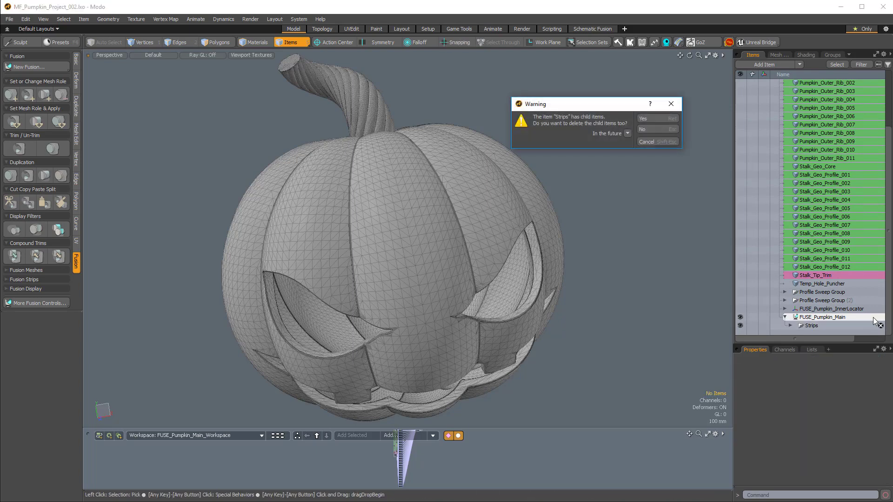
click(645, 120)
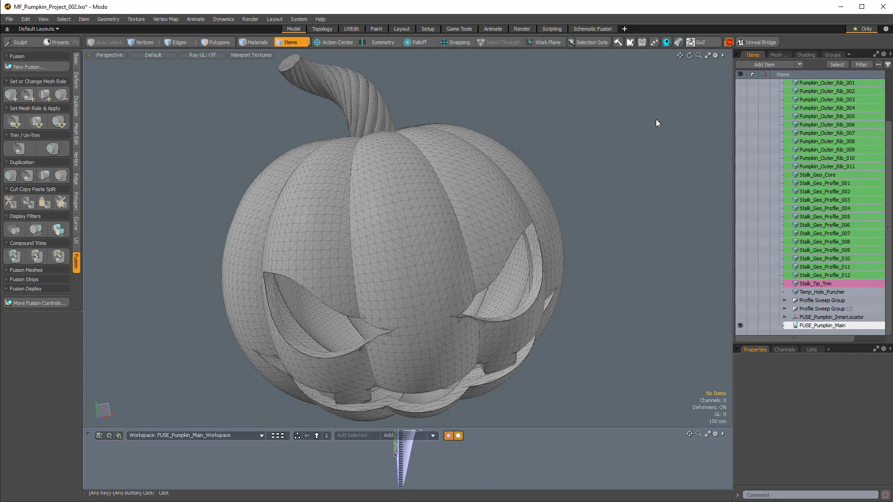
Step: Examine the mesh spikes around the stalk base, then show Stalk_Geo_Core and make it the active mesh for editing
alt+drag(572, 124, 404, 151)
alt+drag(381, 184, 537, 158)
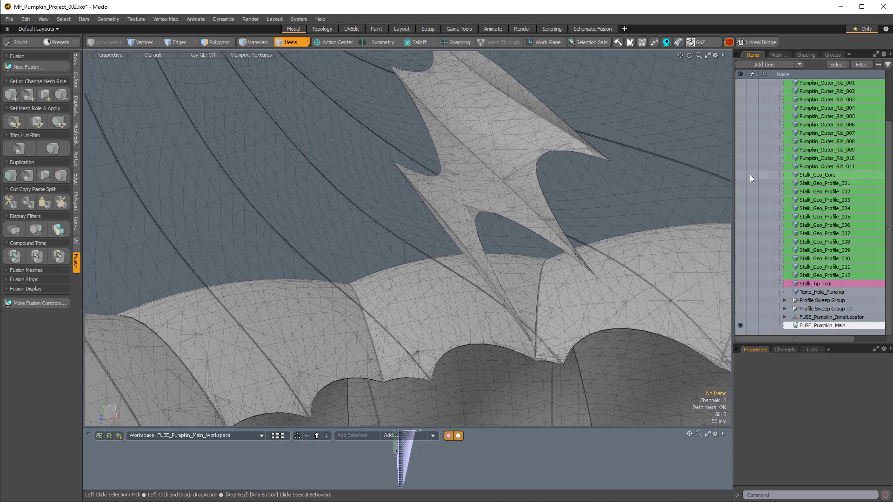
alt+drag(397, 213, 423, 177)
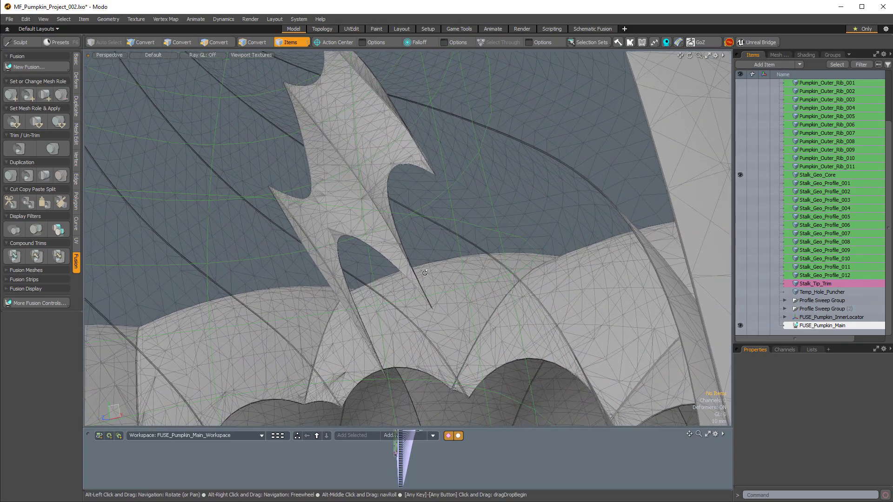
alt+drag(381, 146, 359, 274)
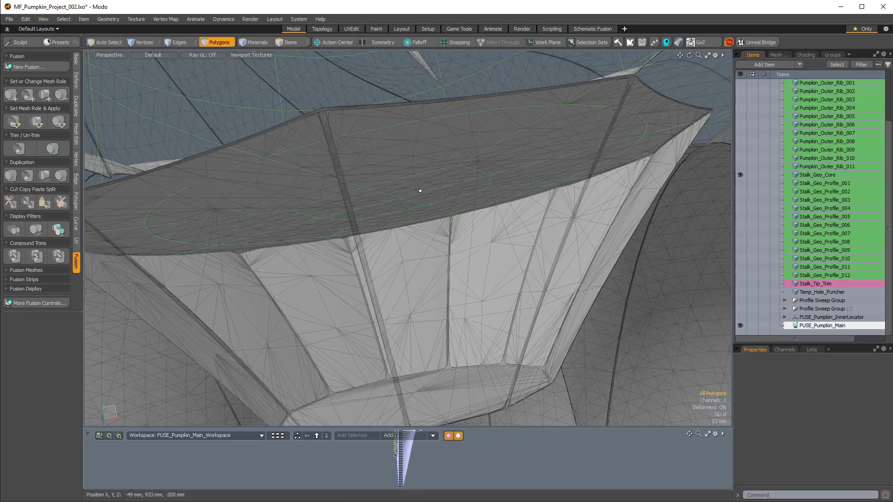
click(814, 176)
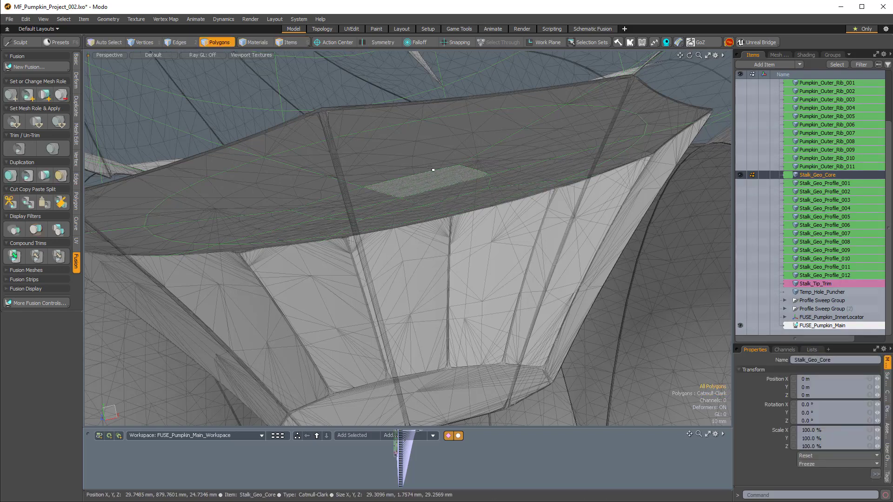
Step: Select the end-cap polygons of Stalk_Geo_Core, grow the selection outward, and move them down about 60.5 mm in Y
click(426, 194)
alt+drag(419, 197, 418, 195)
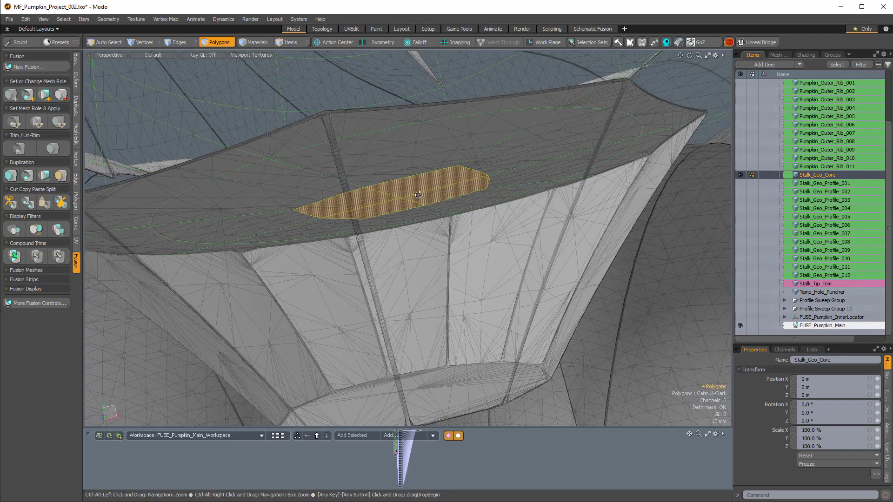
key(shift+Up)
key(shift+Up)
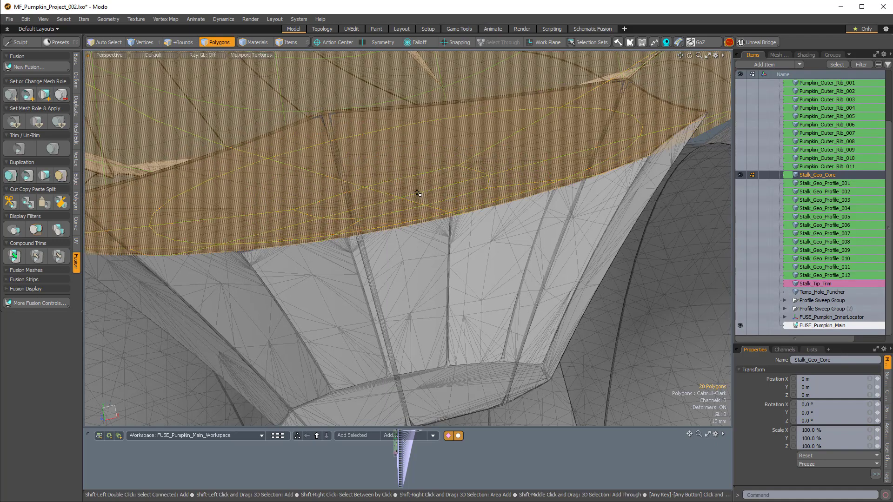
ctrl+alt+drag(392, 188, 411, 199)
alt+drag(413, 266, 425, 328)
key(y)
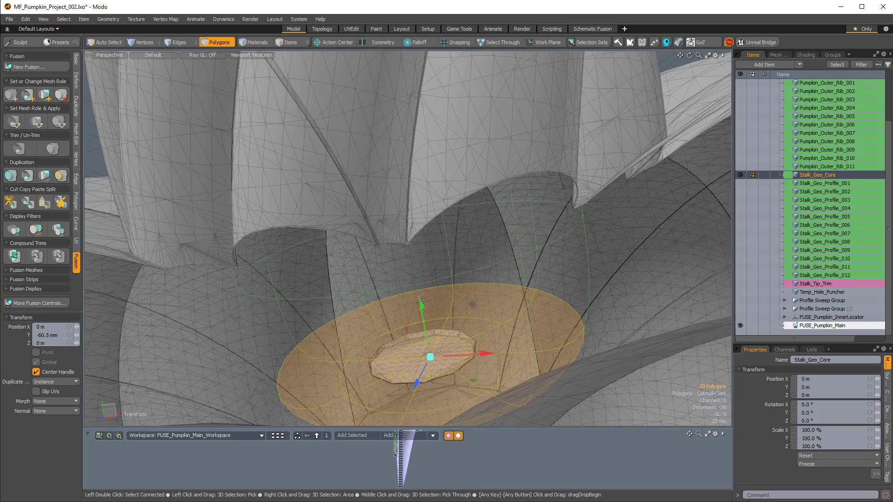
Step: Shrink the core's end selection by one ring, move it down about 11.5 mm, and scale it to 82.5% in X and Z
key(shift+Down)
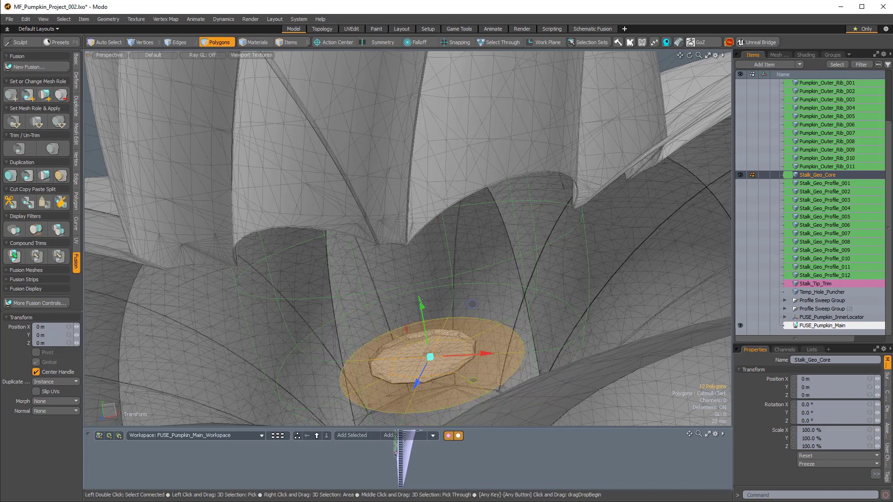
drag(422, 302, 440, 308)
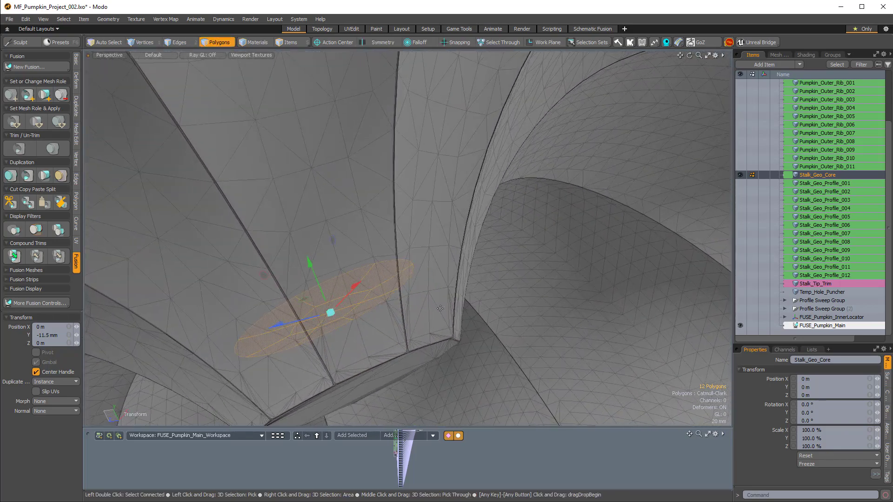
key(r)
alt+drag(284, 242, 320, 257)
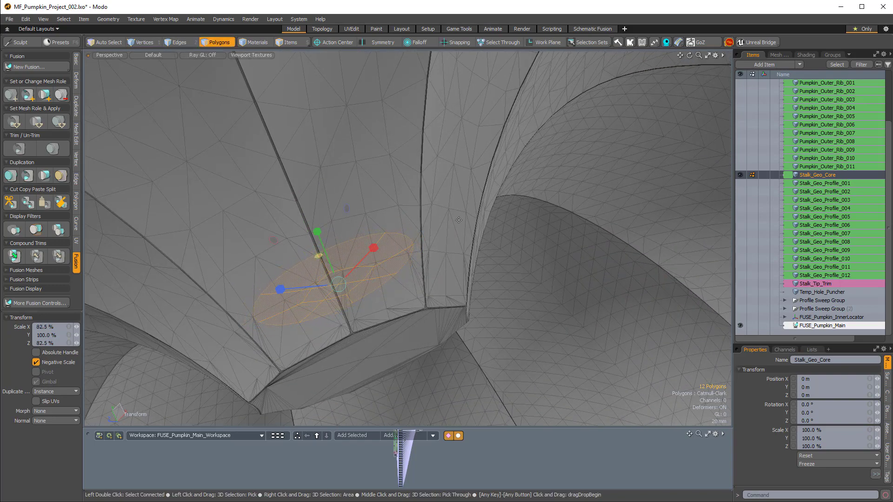
alt+drag(466, 214, 313, 251)
key(space)
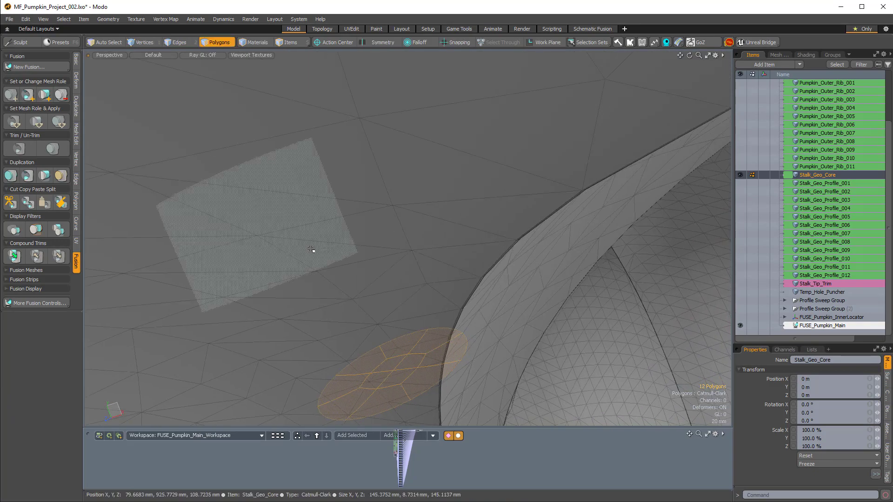
Step: Select a curved ring edge of the stalk core, set the action center to Selection, and shift it about 2 mm in Z
key(space)
alt+drag(404, 191, 549, 223)
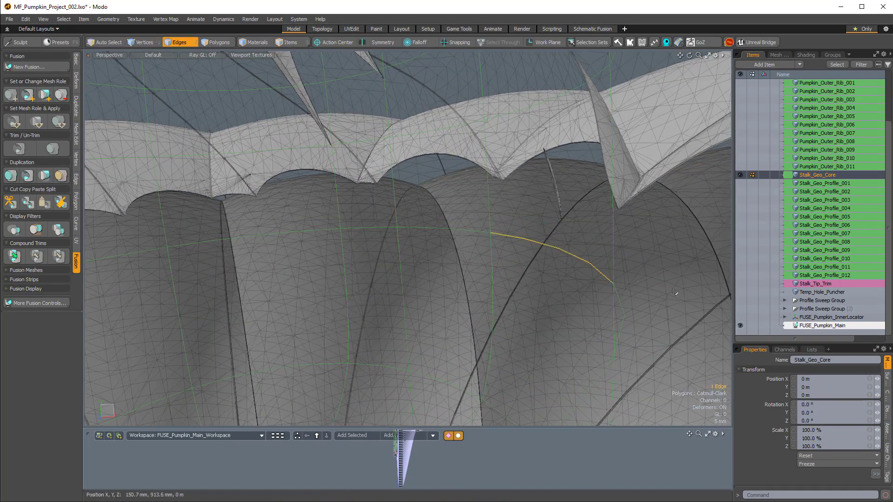
key(y)
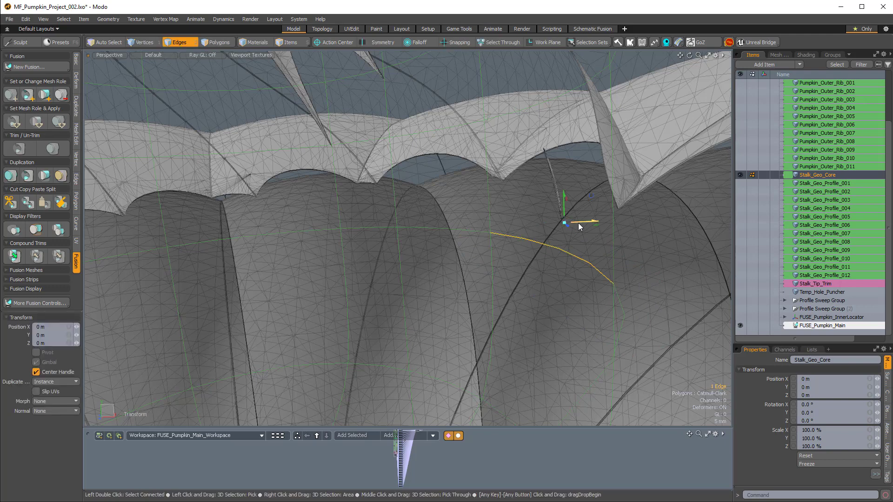
key(alt+s)
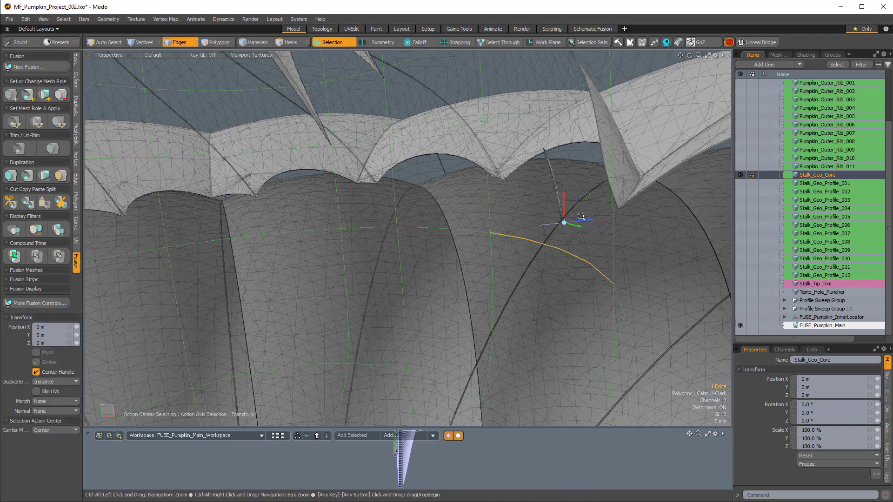
alt+drag(578, 223, 589, 221)
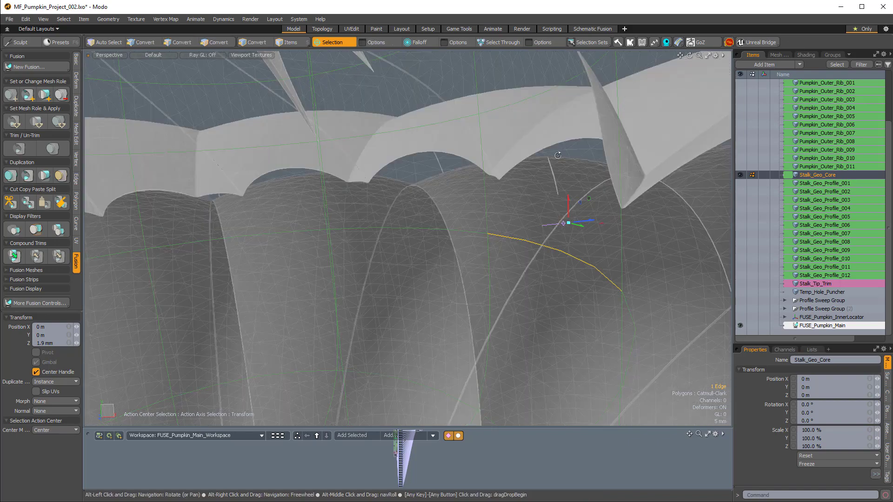
alt+drag(571, 200, 528, 138)
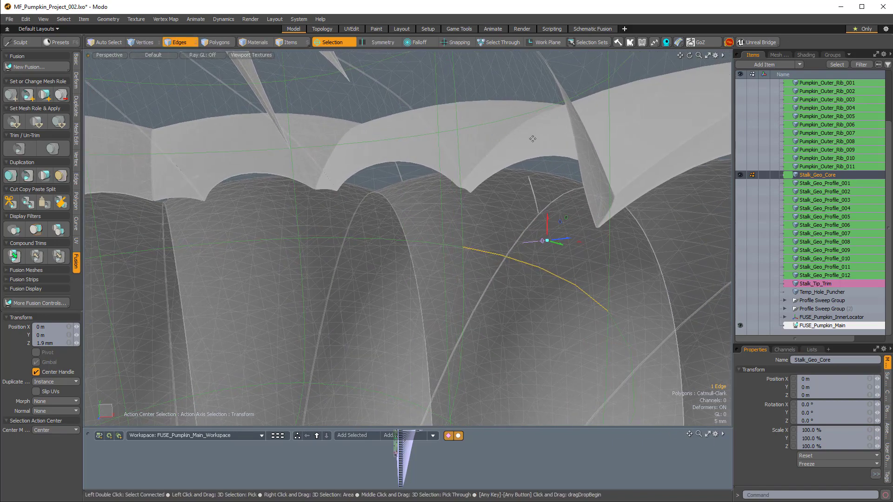
drag(565, 238, 565, 241)
key(q)
Step: Select another ring edge of the stalk core beside the remaining spike and move it about 3 mm in Z
click(510, 121)
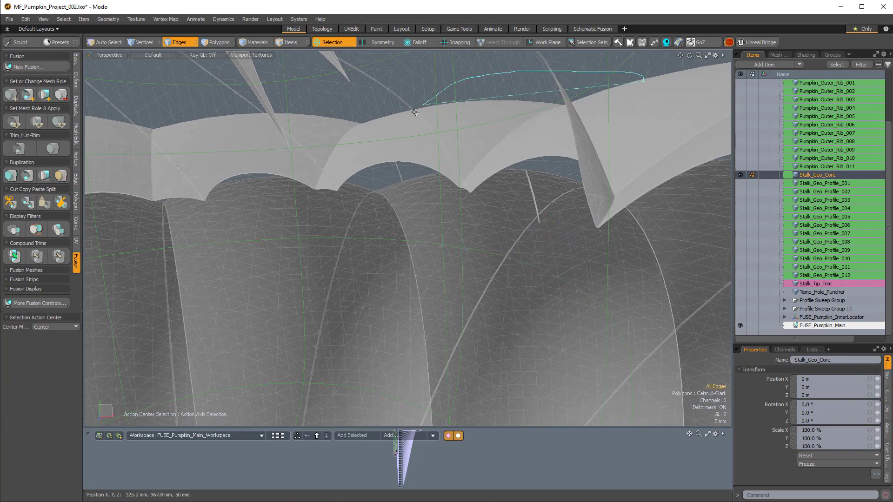
alt+drag(530, 157, 467, 236)
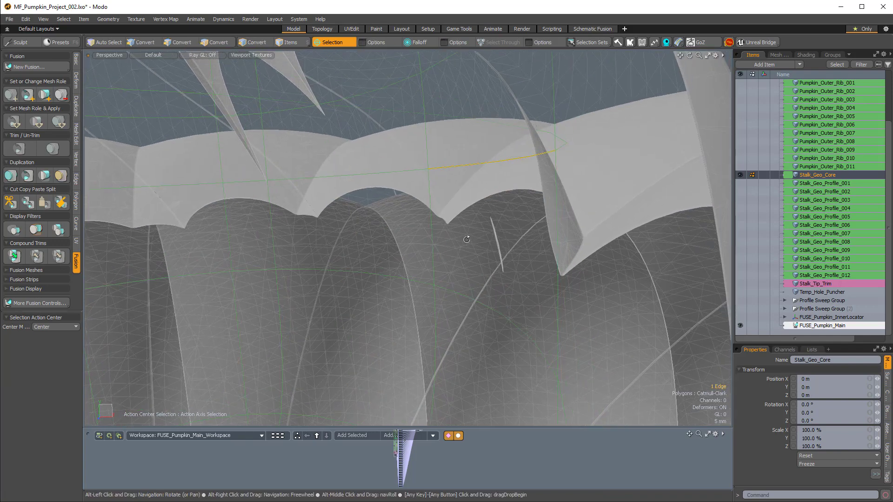
key(w)
alt+drag(513, 195, 521, 181)
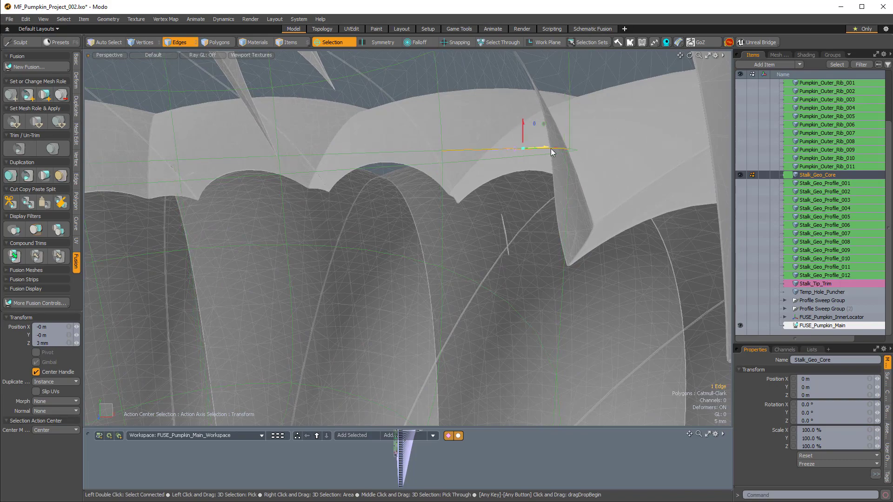
alt+drag(553, 149, 608, 183)
alt+shift+drag(377, 274, 452, 219)
key(q)
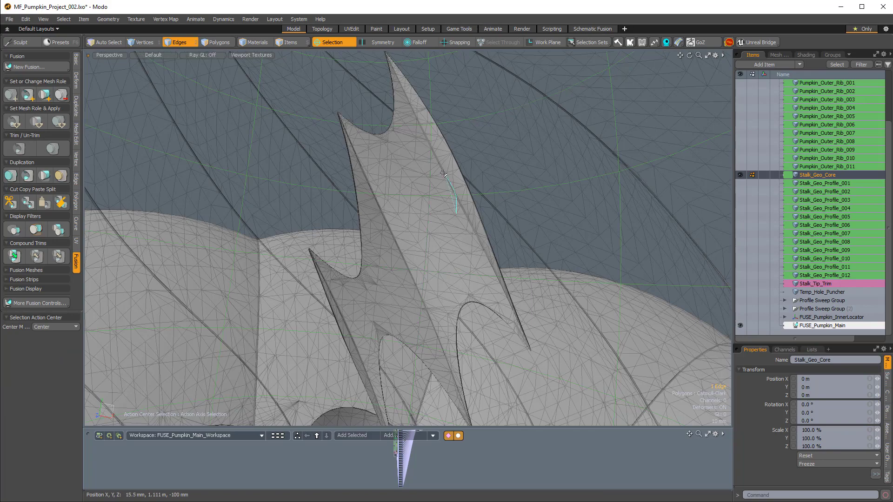
Step: Select three lengthwise edges of the stalk core by the spiky sliver and offset them about -18 mm in Y and 8 mm in Z
alt+drag(470, 290, 456, 271)
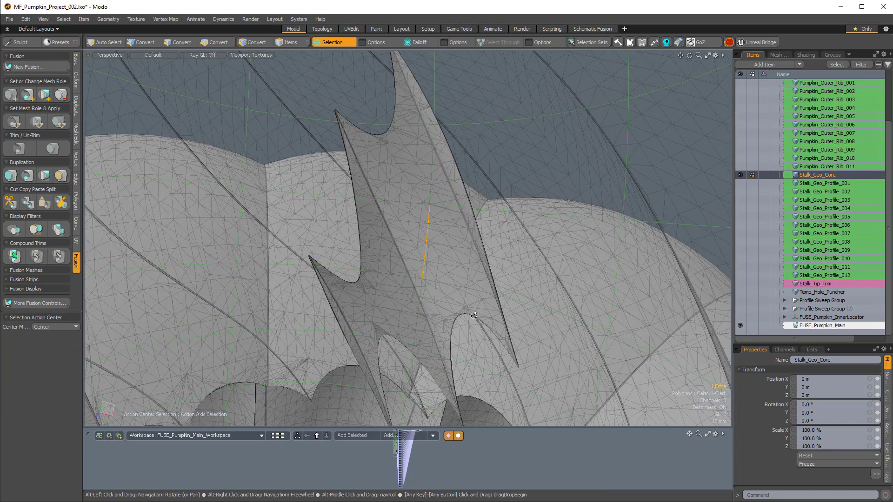
alt+drag(440, 222, 440, 157)
key(w)
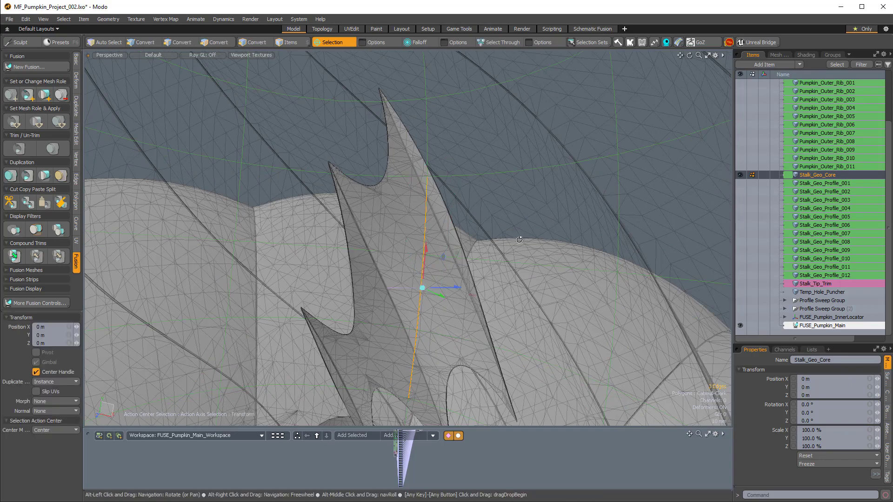
alt+drag(456, 262, 454, 312)
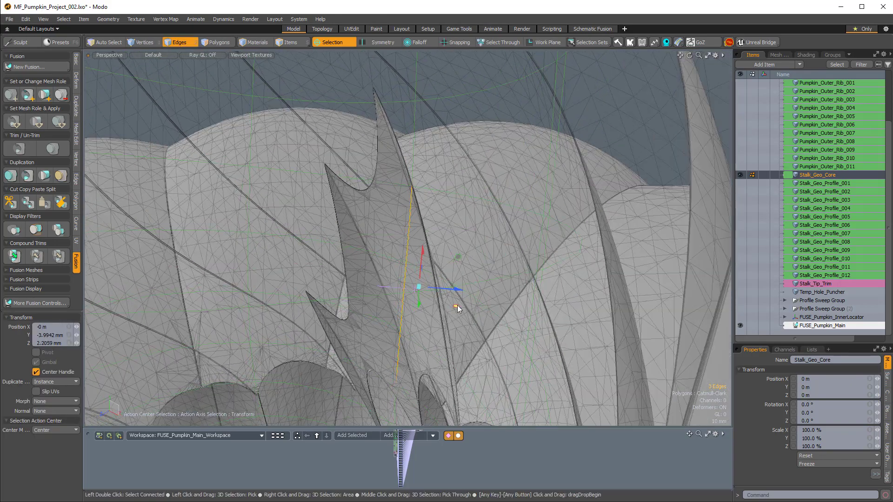
alt+drag(472, 262, 486, 249)
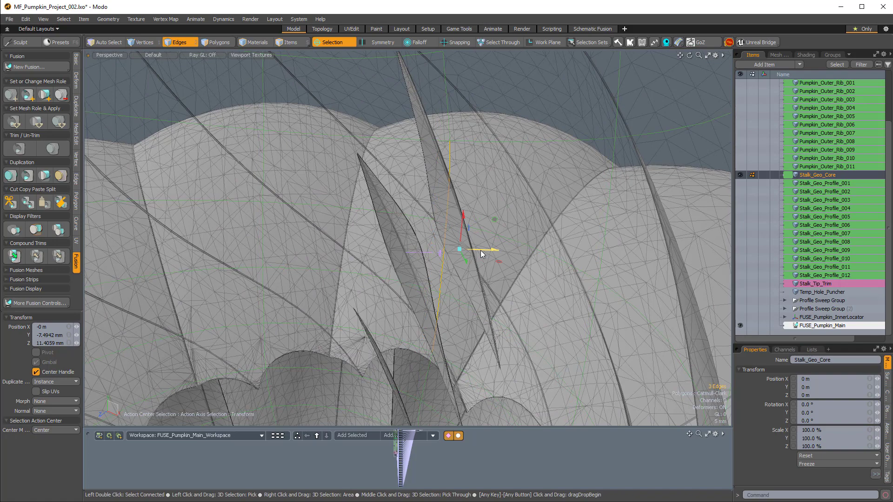
alt+drag(426, 288, 445, 284)
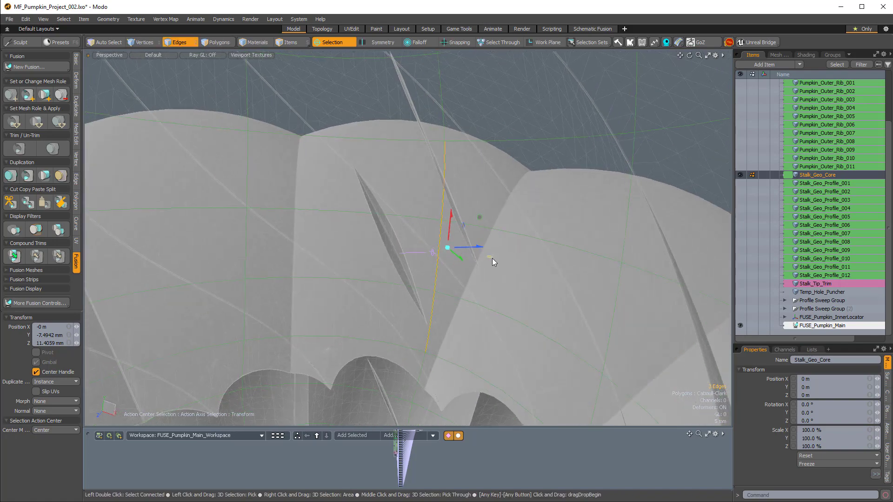
drag(491, 259, 472, 336)
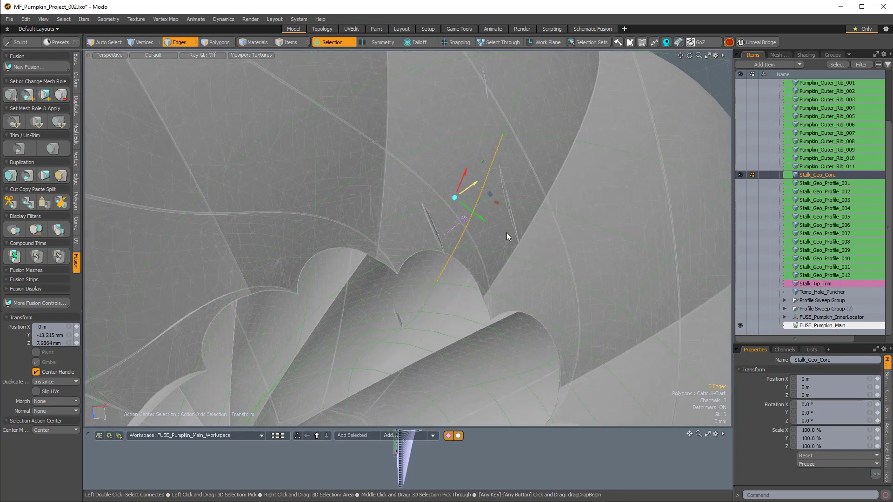
alt+drag(487, 256, 438, 221)
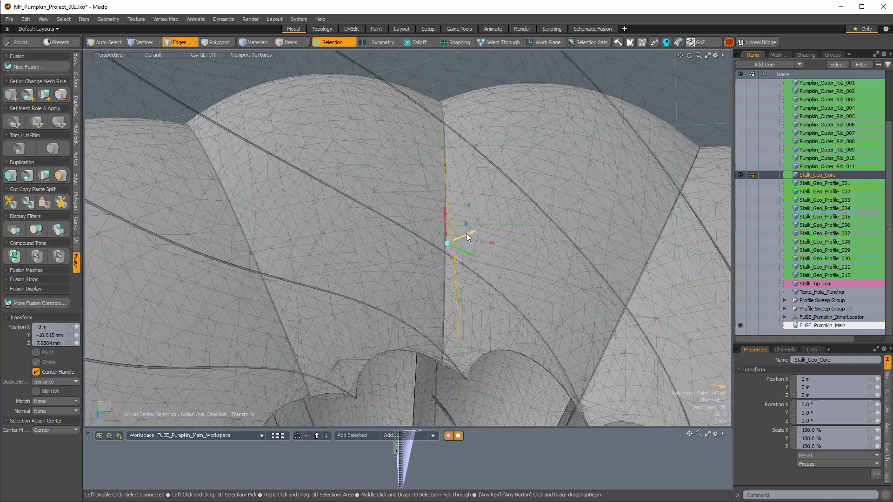
mouse_move(467, 234)
alt+mouse_down()
mouse_move(454, 422)
mouse_move(479, 114)
mouse_move(434, 94)
mouse_move(424, 261)
mouse_move(337, 326)
mouse_move(372, 335)
mouse_move(311, 306)
mouse_move(473, 225)
alt+mouse_up()
key(space)
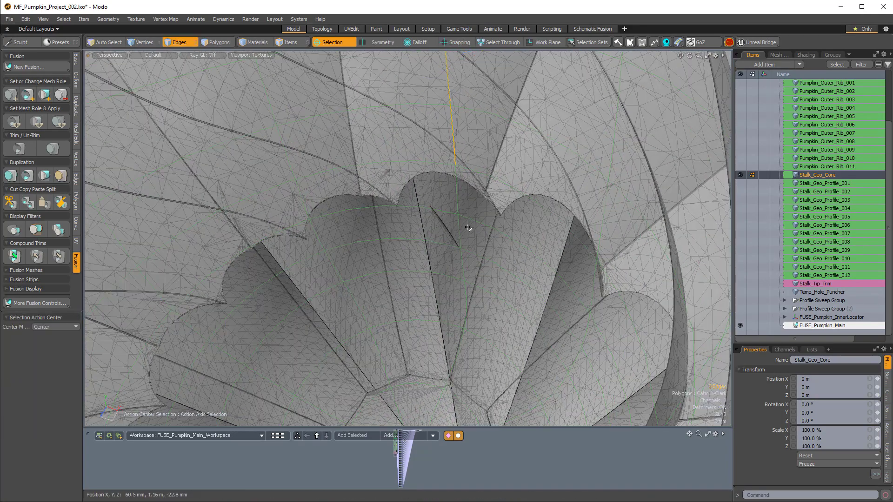
Step: Move two core edges near the last small sliver about -1.7 mm in Y, and one of them about 1.2 mm in Z
key(y)
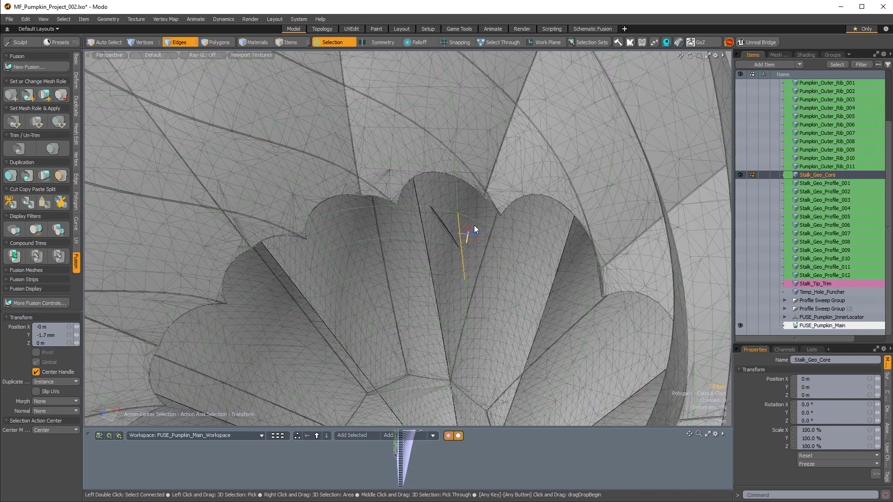
ctrl+alt+drag(471, 242, 487, 241)
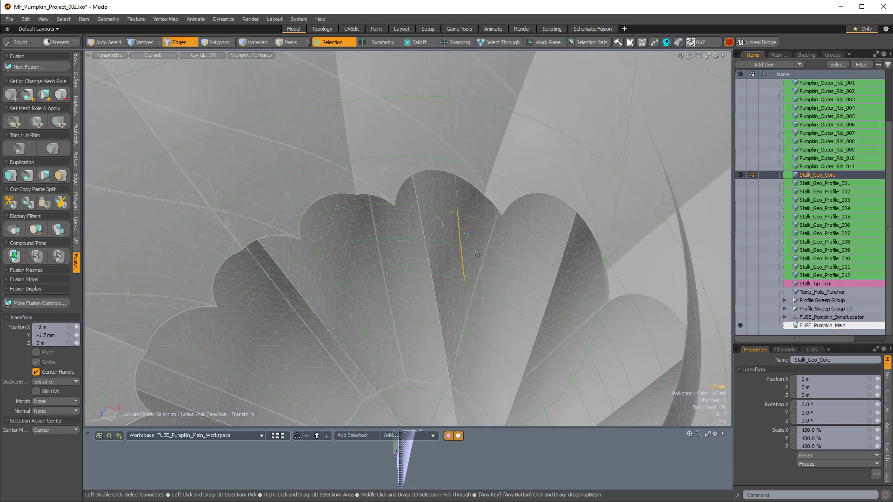
key(space)
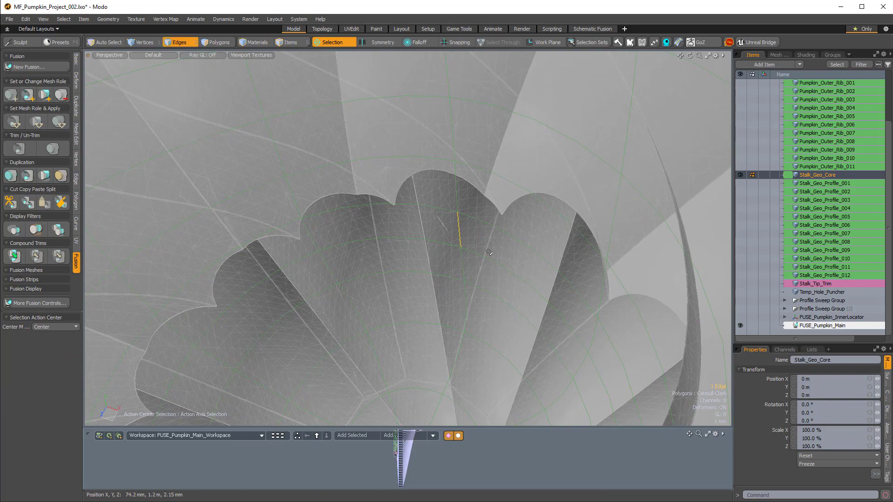
key(y)
mouse_move(466, 216)
ctrl+alt+mouse_down()
mouse_move(514, 236)
mouse_move(342, 190)
mouse_move(475, 212)
ctrl+alt+mouse_up()
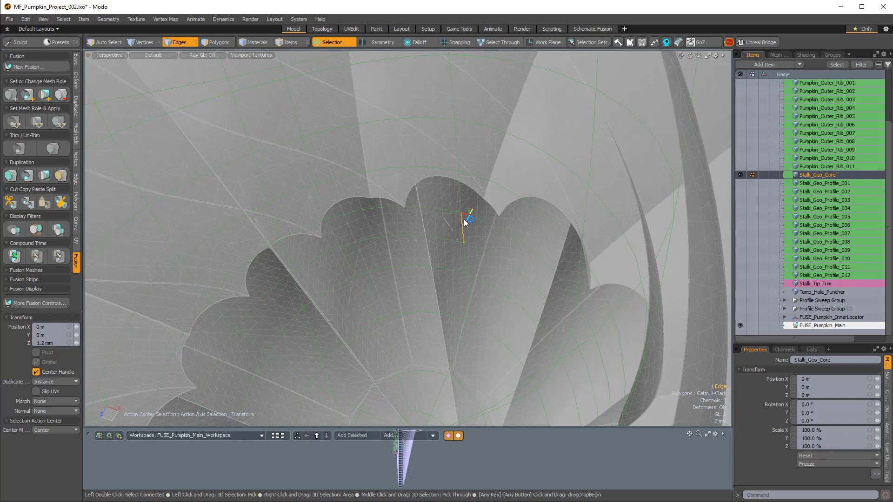
key(q)
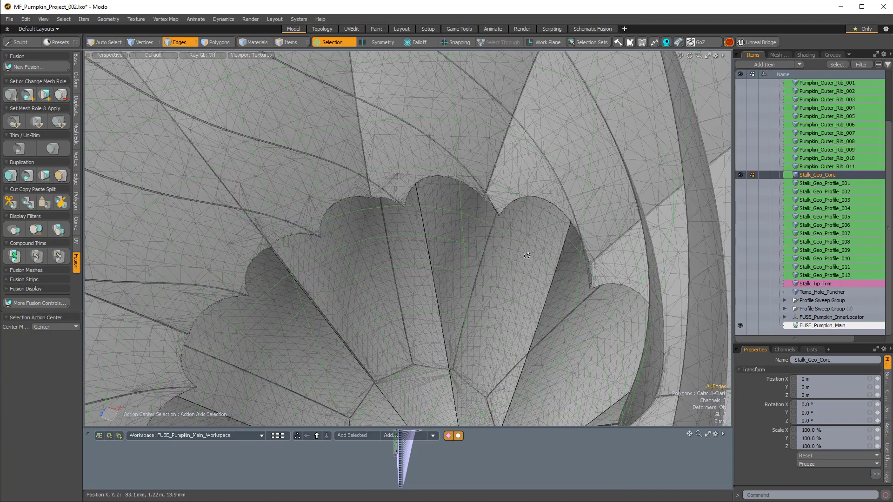
Step: Create and update the strip items for the fused pumpkin and stalk
alt+drag(526, 255, 437, 171)
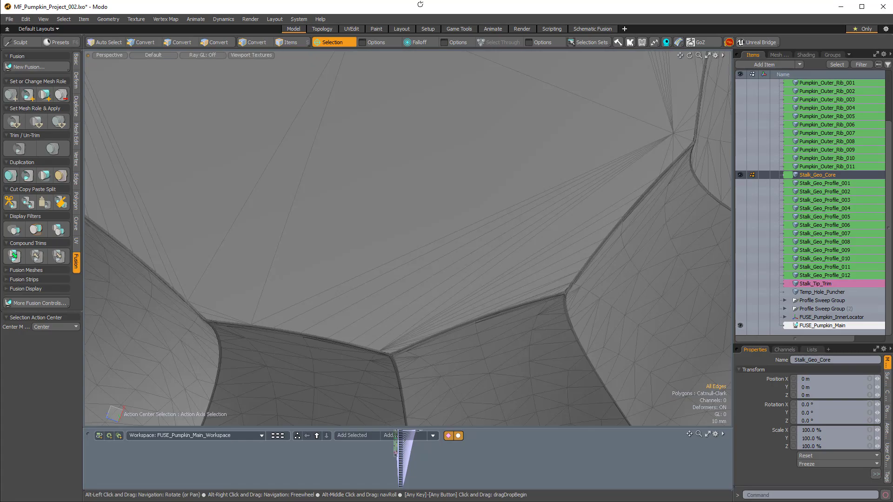
alt+drag(419, 4, 429, 152)
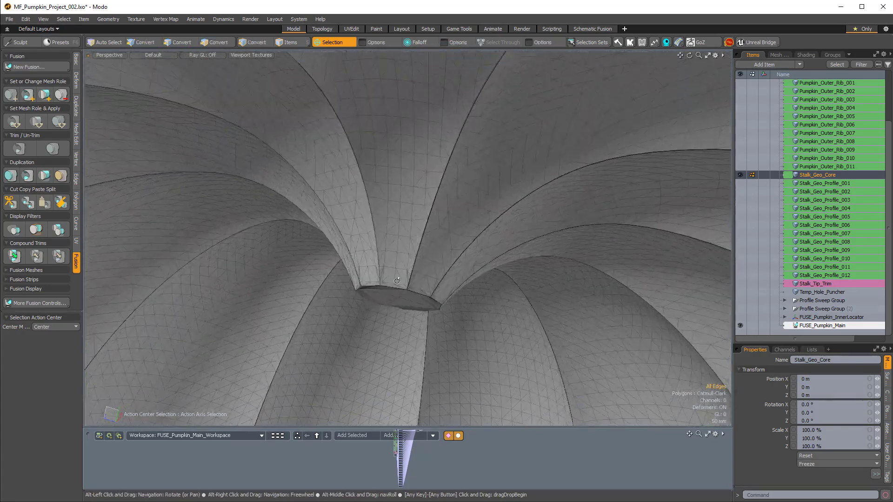
alt+scroll(397, 281, up, 4)
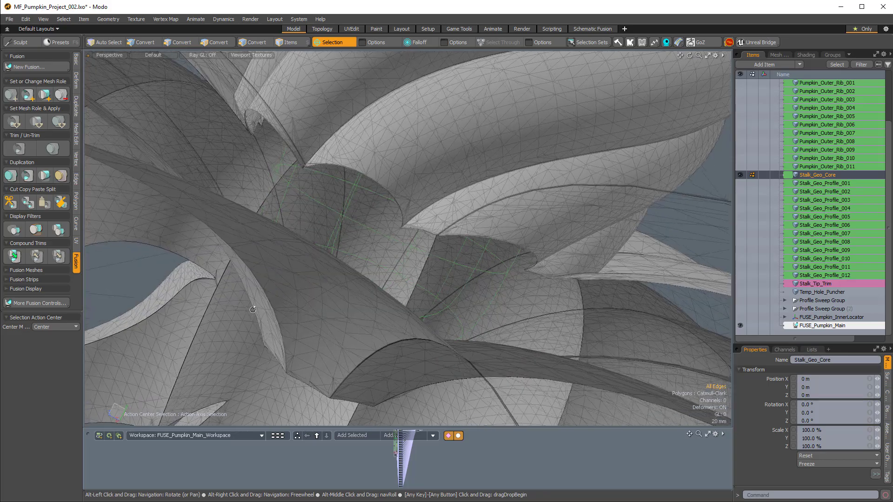
alt+drag(253, 310, 367, 255)
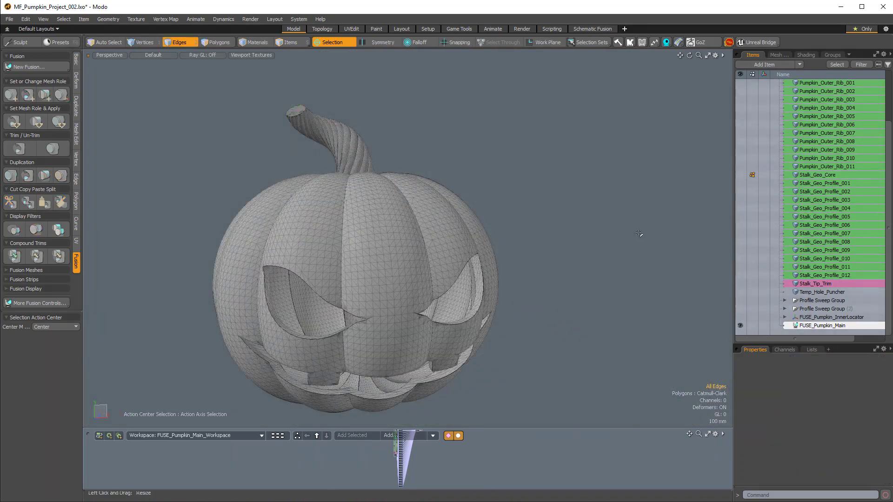
alt+drag(640, 231, 593, 197)
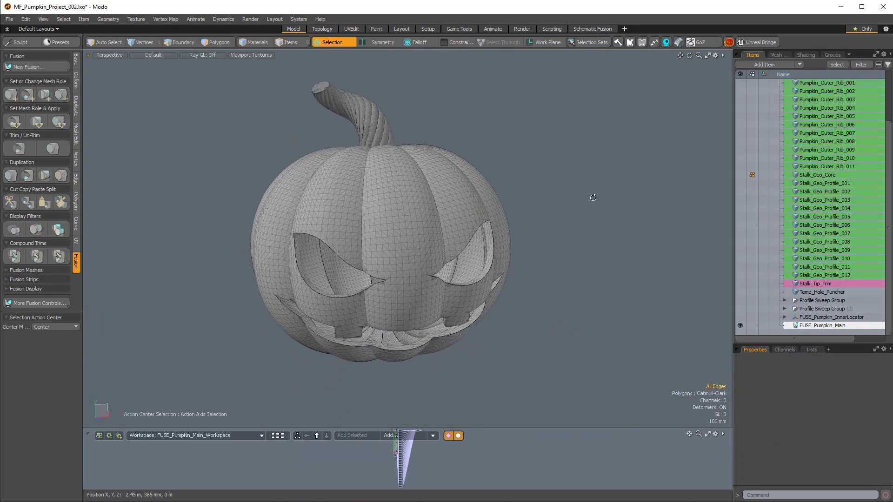
key(alt+shift+f)
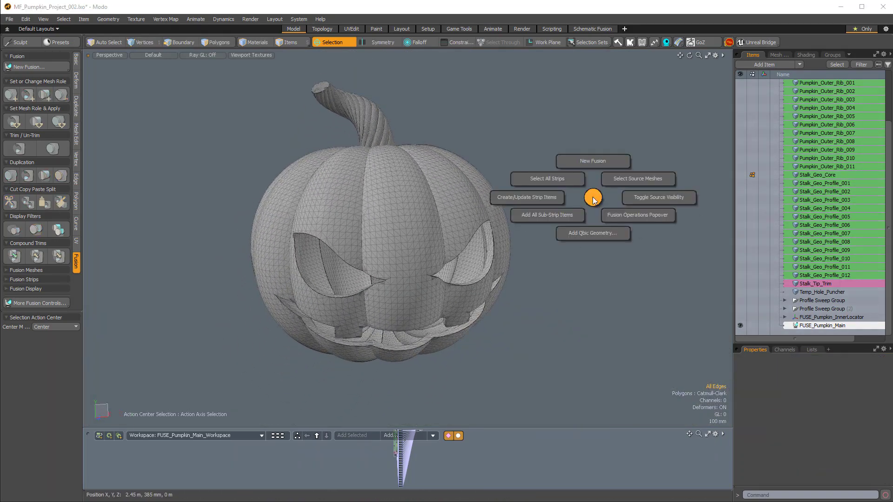
click(530, 197)
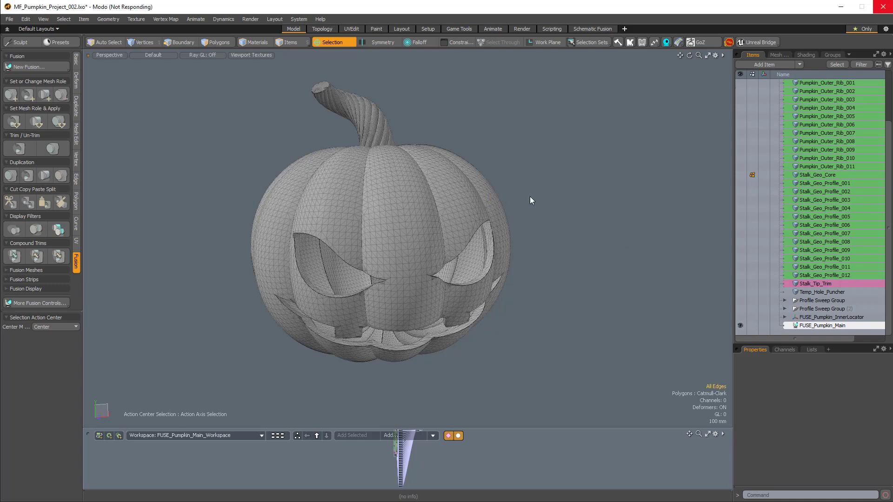
Step: Select all strips of the fusion and bring up the Fusion Strips controls, placed clear of the pumpkin
alt+drag(532, 200, 545, 248)
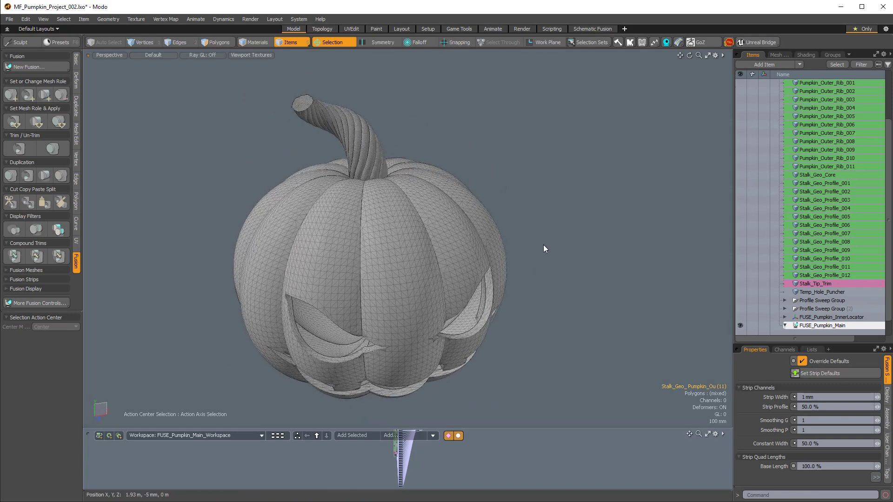
key(ctrl+alt+space)
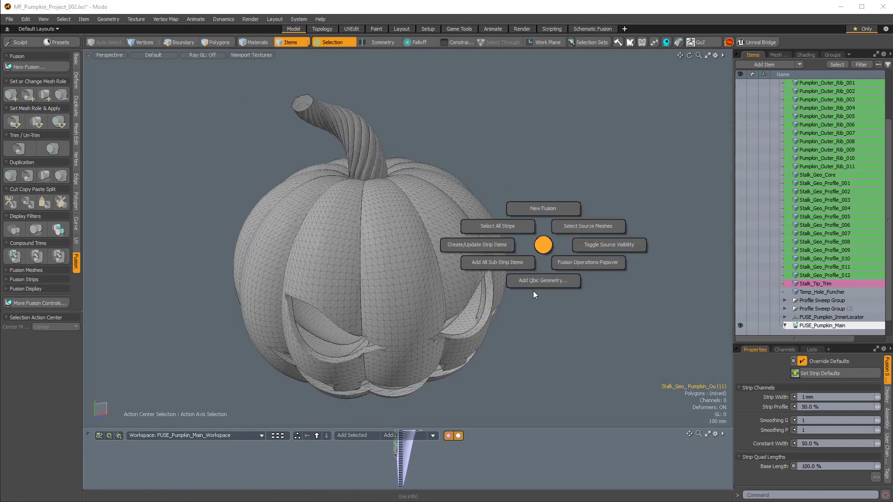
click(490, 213)
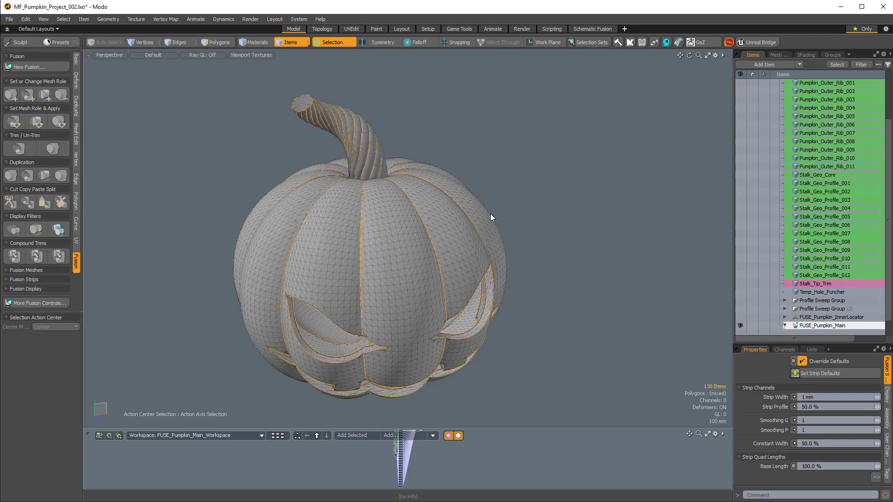
alt+drag(490, 213, 458, 272)
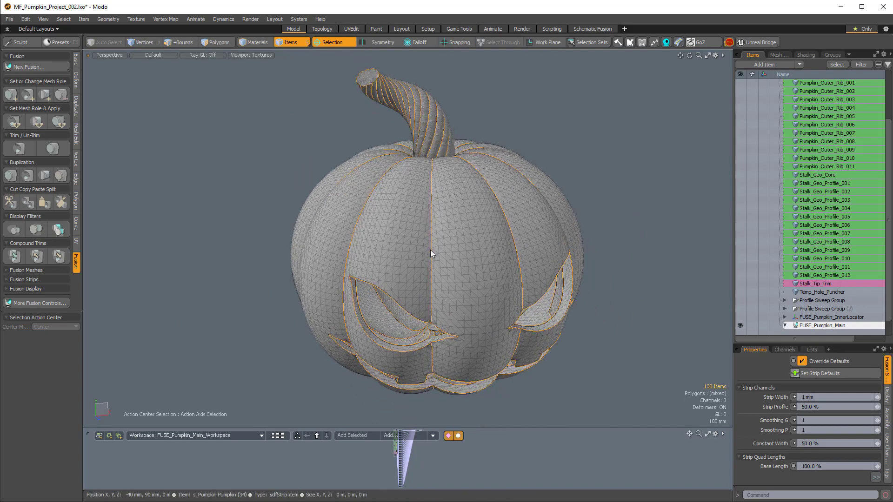
key(ctrl+shift+f)
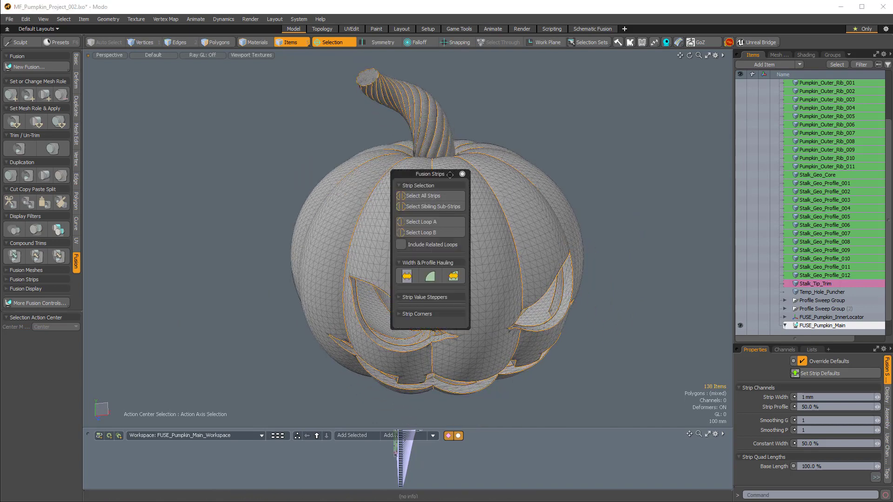
drag(449, 174, 179, 95)
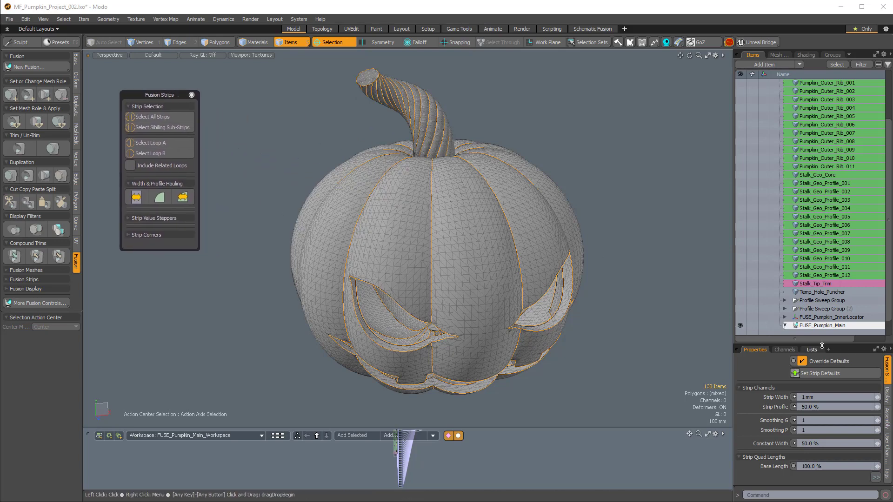
Step: Set the strip width of all selected fusion strips to 8 mm
drag(821, 345, 822, 208)
scroll(630, 279, up, 3)
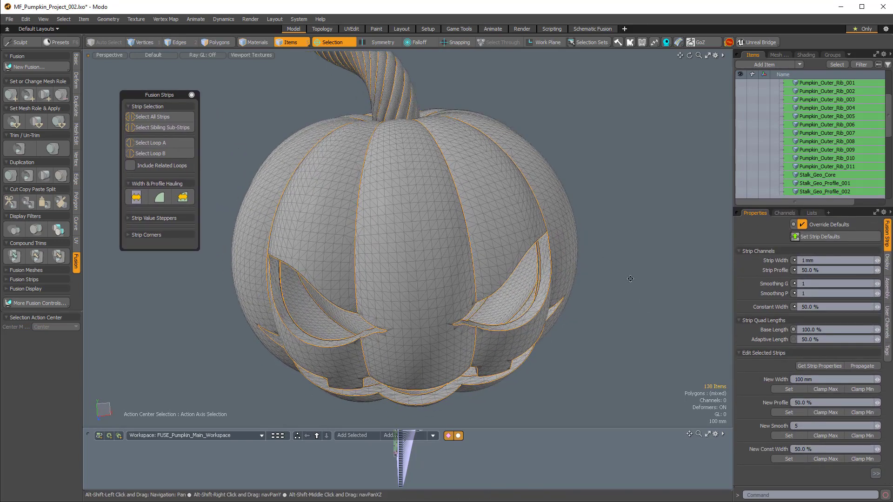
alt+shift+drag(630, 278, 682, 242)
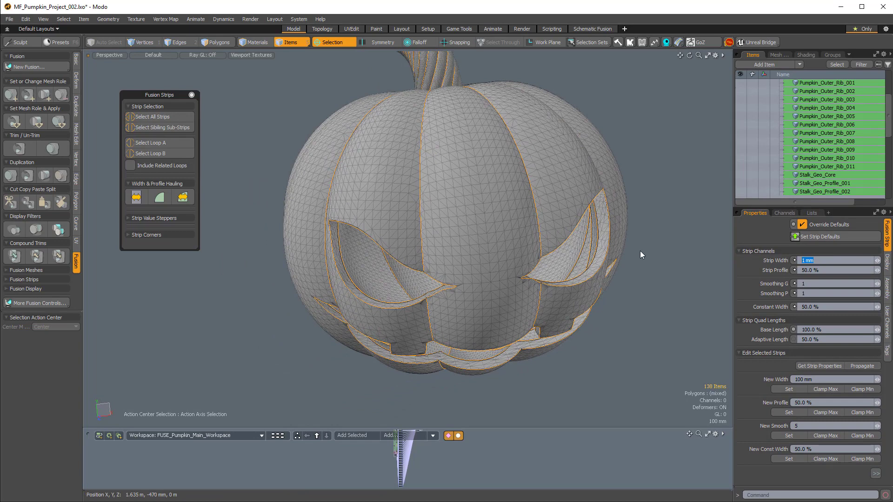
text(8 mm)
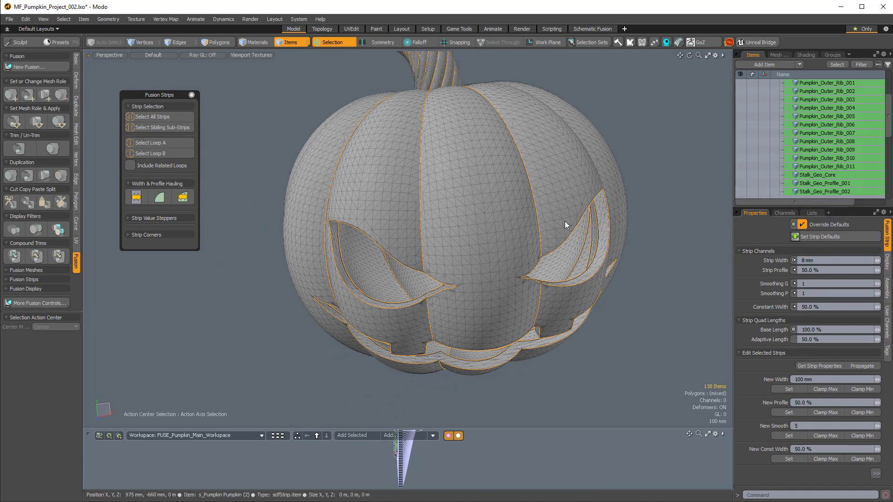
key(Return)
alt+drag(579, 274, 507, 196)
alt+drag(507, 195, 458, 298)
ctrl+alt+drag(335, 212, 344, 228)
alt+drag(354, 207, 538, 320)
scroll(515, 333, down, 1)
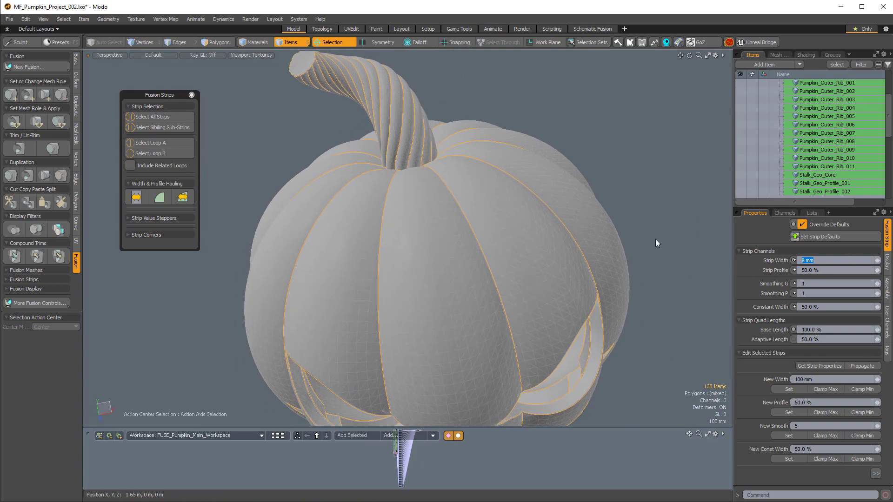
Step: Set the selected fusion strips' width to 6 mm and their strip profile to 25%
text(6)
key(Return)
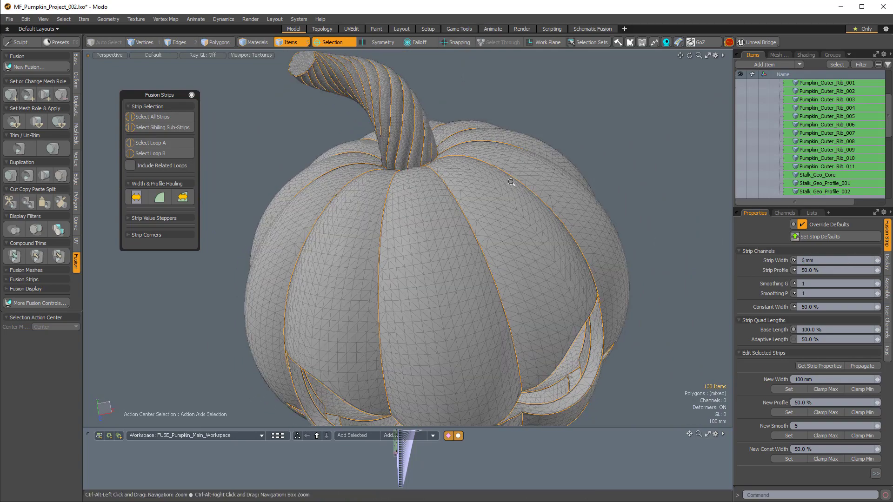
ctrl+alt+drag(511, 182, 492, 316)
ctrl+alt+drag(418, 181, 451, 180)
alt+shift+drag(451, 180, 432, 260)
alt+drag(344, 193, 447, 88)
alt+shift+drag(548, 333, 446, 163)
ctrl+alt+drag(470, 246, 506, 362)
ctrl+alt+drag(562, 279, 586, 305)
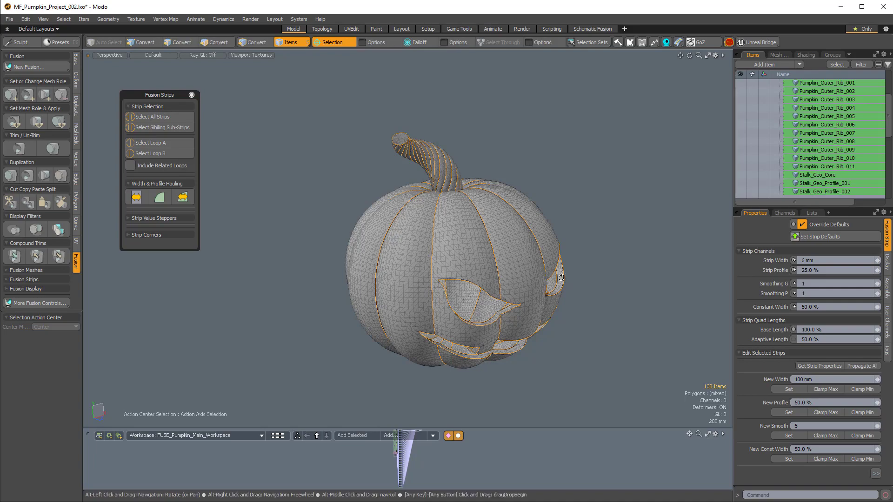
ctrl+alt+drag(592, 281, 558, 289)
ctrl+alt+drag(558, 289, 449, 214)
mouse_move(449, 214)
alt+mouse_down()
mouse_move(423, 231)
mouse_move(446, 230)
alt+mouse_up()
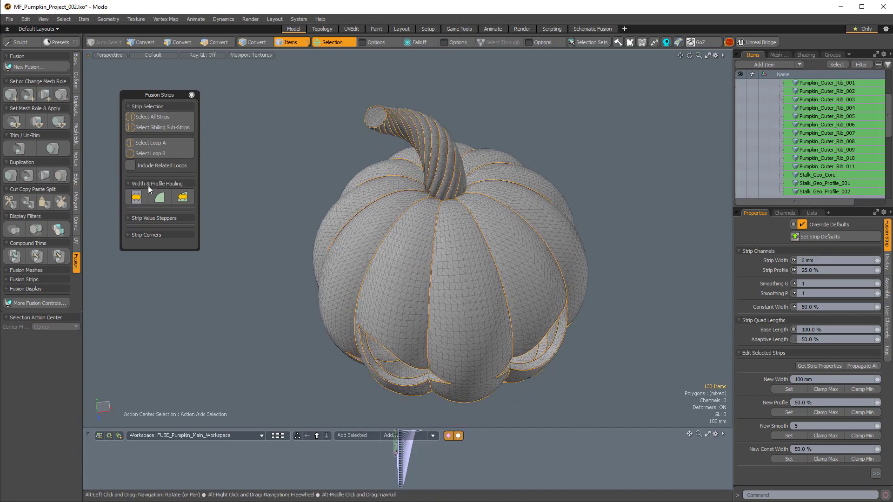
Step: Apply the second strip corner preset to all selected strips with density adjusted to 5%, and deselect them
click(130, 234)
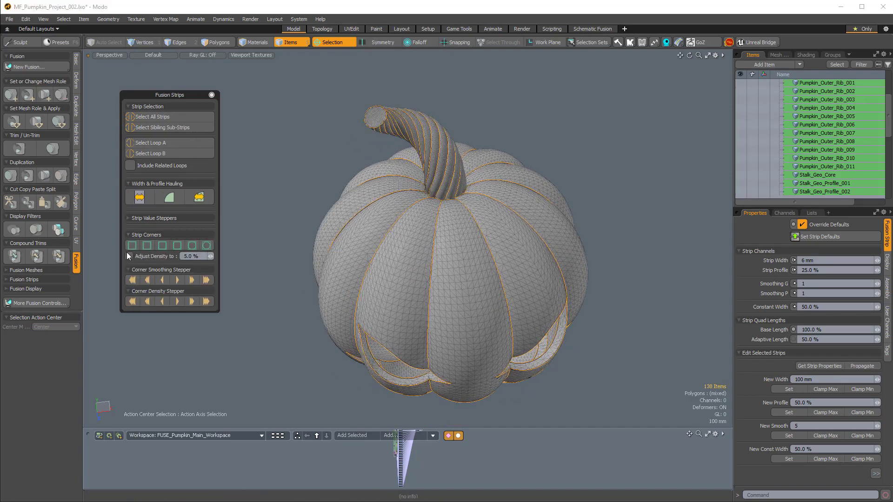
ctrl+alt+drag(442, 179, 447, 226)
scroll(441, 214, up, 4)
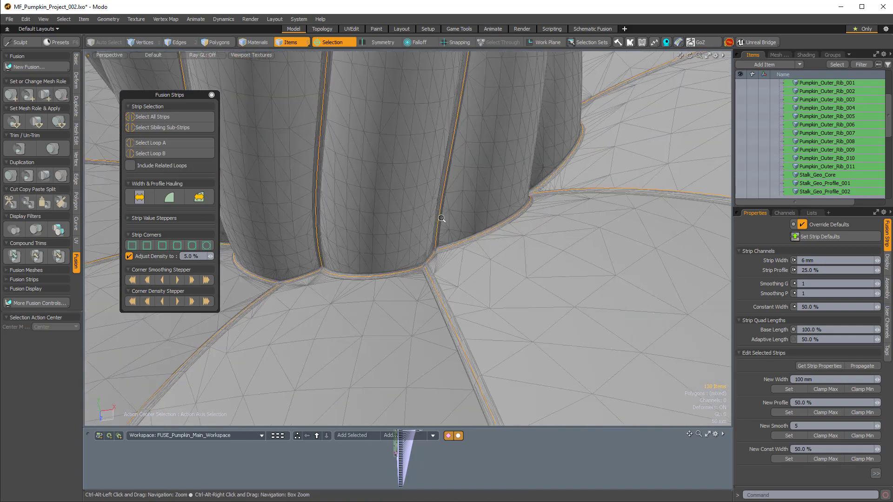
click(147, 247)
ctrl+alt+drag(412, 274, 464, 238)
click(564, 251)
ctrl+alt+drag(465, 238, 548, 191)
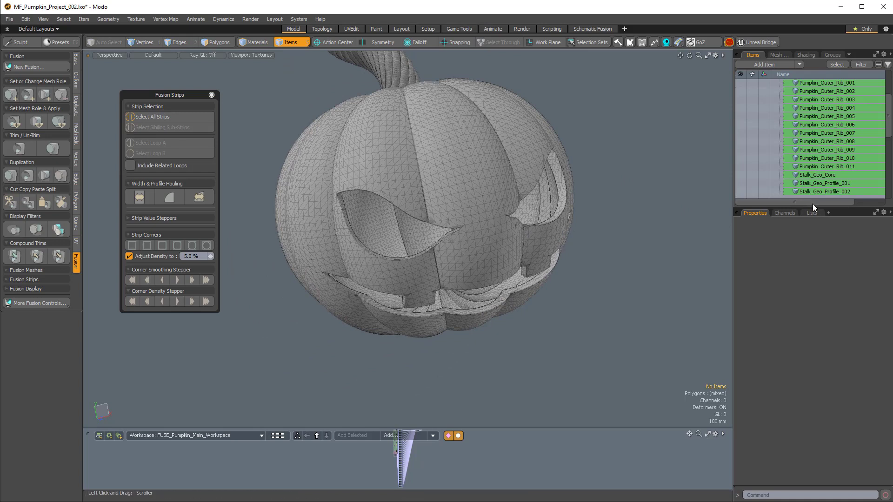
Step: Select the Profile Sweep Mesh in the first Profile Sweep Group and set its Fusion SubDivs to 3
drag(814, 208, 815, 399)
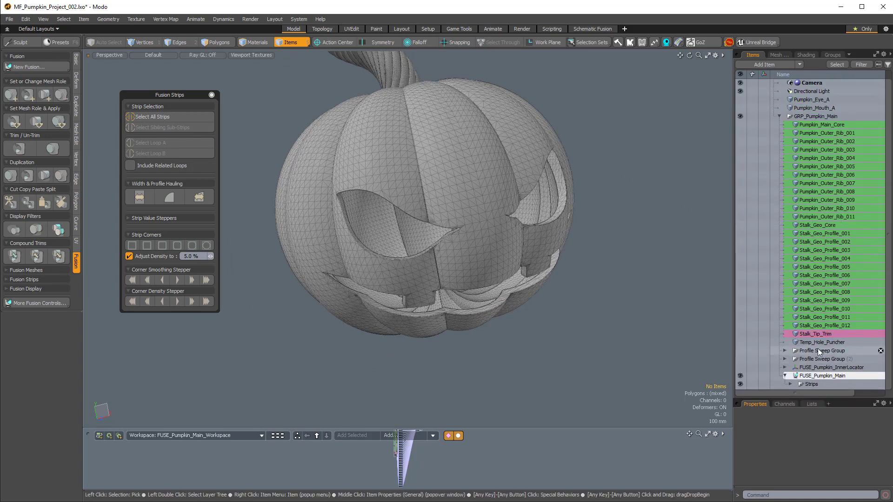
click(818, 351)
click(785, 351)
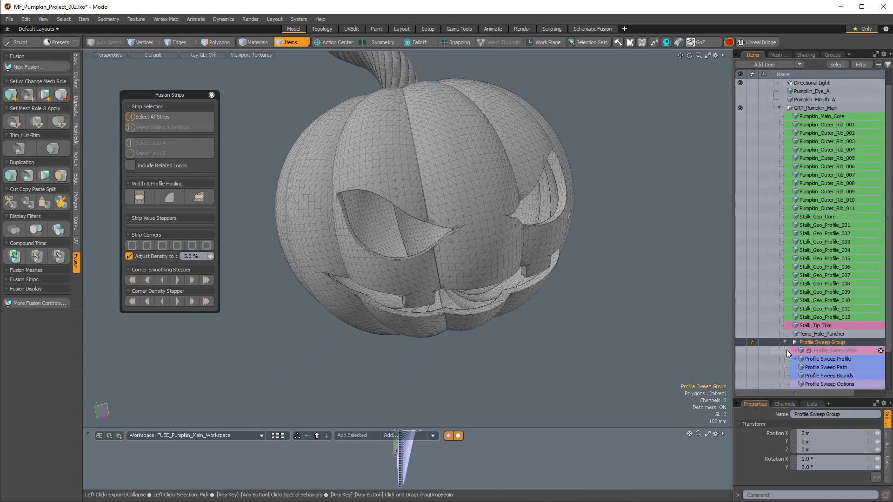
click(825, 351)
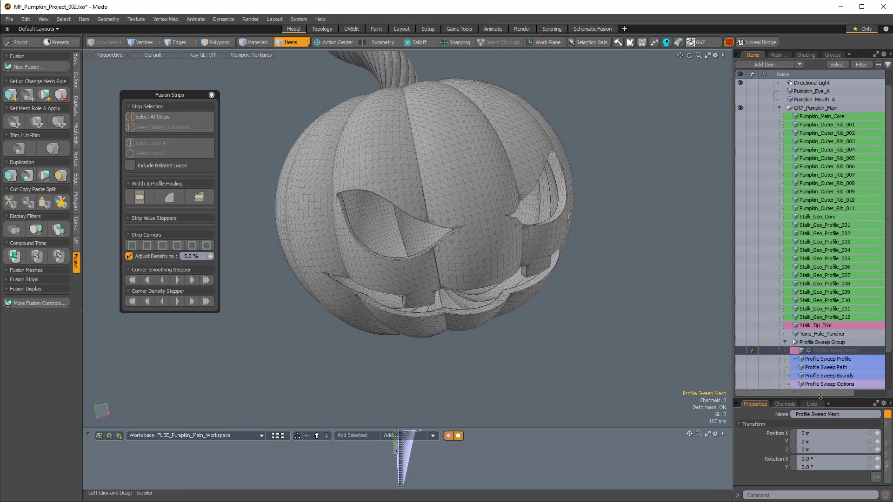
drag(820, 395, 819, 104)
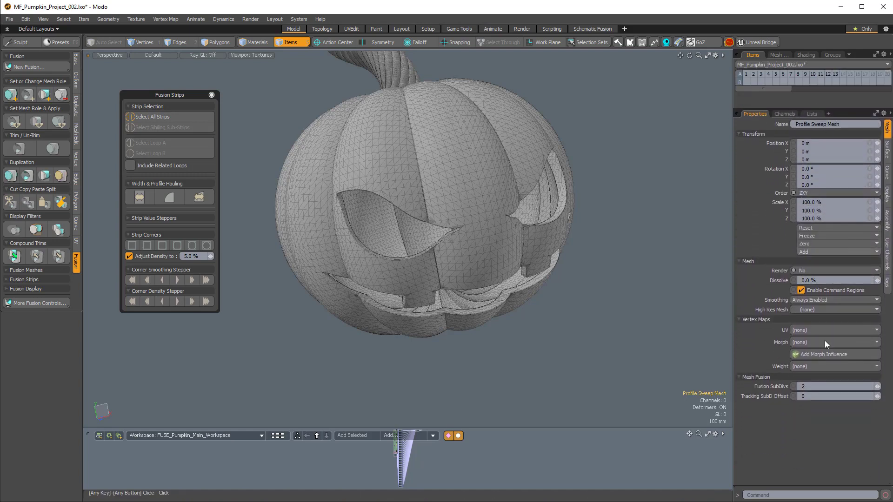
scroll(518, 224, up, 3)
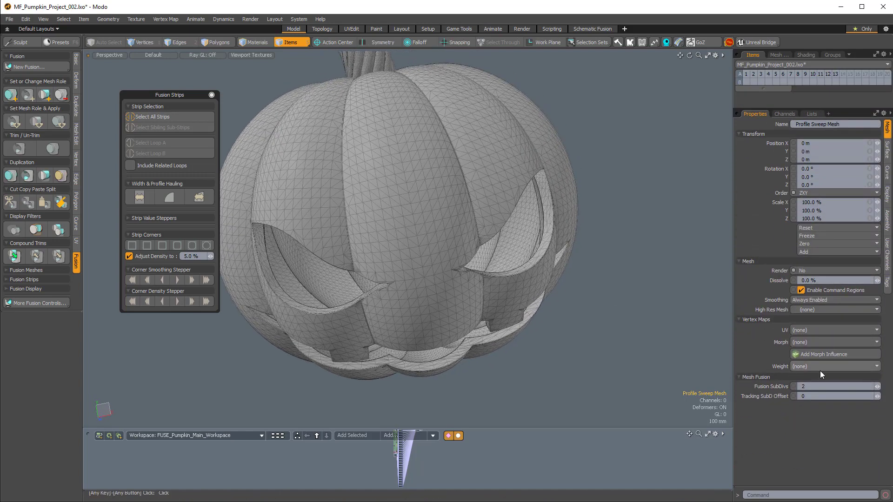
click(878, 387)
scroll(513, 308, up, 10)
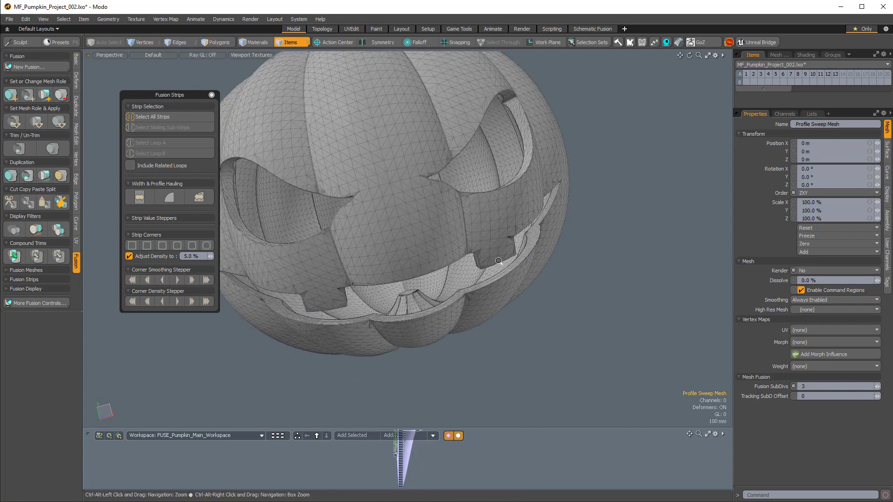
scroll(513, 308, down, 10)
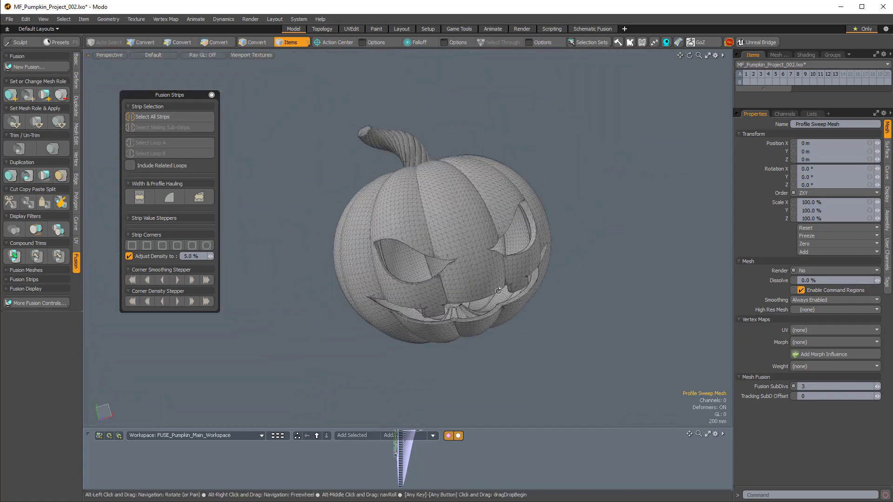
scroll(515, 307, up, 5)
ctrl+alt+drag(515, 307, 514, 306)
alt+drag(514, 306, 513, 302)
Step: Select Profile Sweep Mesh (2) in the second Profile Sweep Group and set its Fusion SubDivs to 3
drag(818, 110, 822, 348)
scroll(824, 290, down, 1)
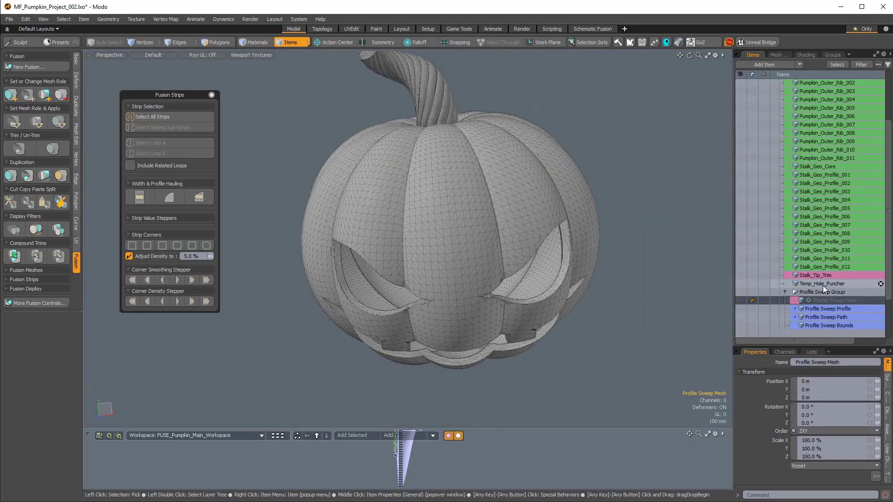
click(785, 292)
click(784, 301)
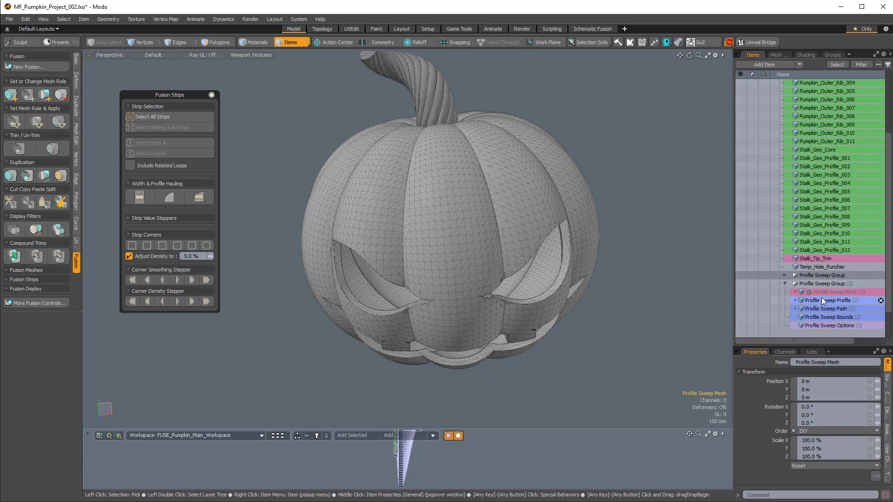
click(836, 294)
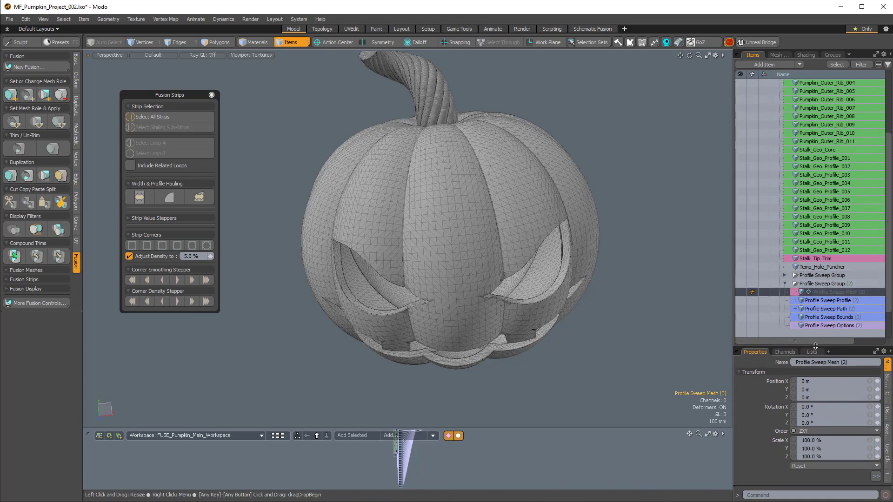
drag(821, 348, 818, 127)
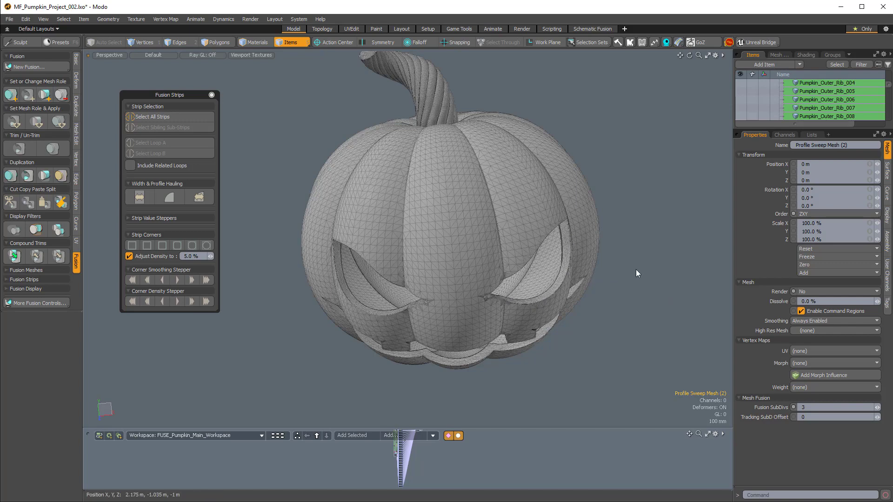
ctrl+alt+drag(612, 255, 549, 342)
alt+drag(549, 342, 519, 299)
alt+shift+drag(519, 300, 498, 286)
Step: Duplicate and convert FUSE_Pumpkin_Main to a mesh named FO_Pumpkin, using Airtight Final w/Parts mode, merged vertices and material groups
drag(809, 135, 823, 328)
click(826, 296)
alt+drag(614, 286, 453, 218)
drag(807, 318, 803, 117)
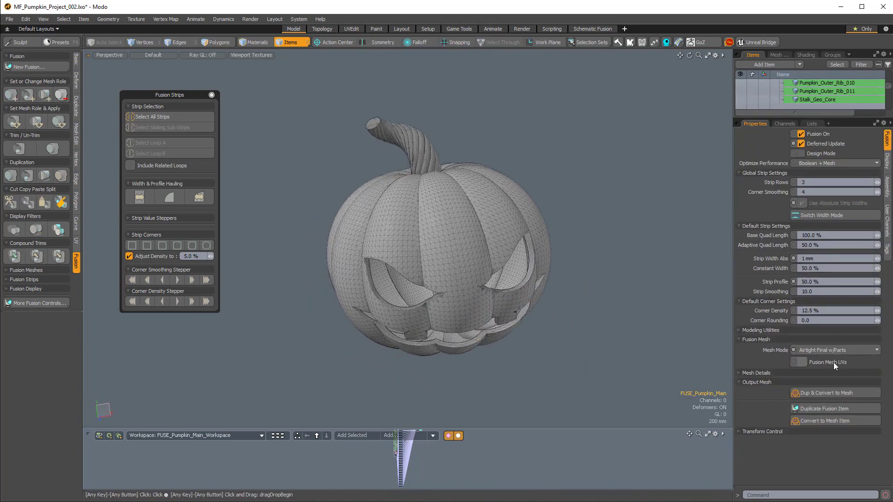
click(811, 351)
click(817, 351)
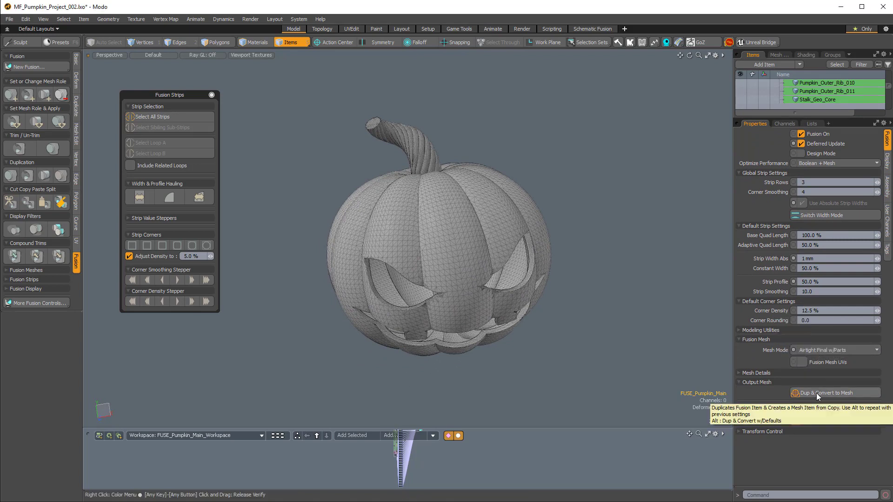
click(816, 392)
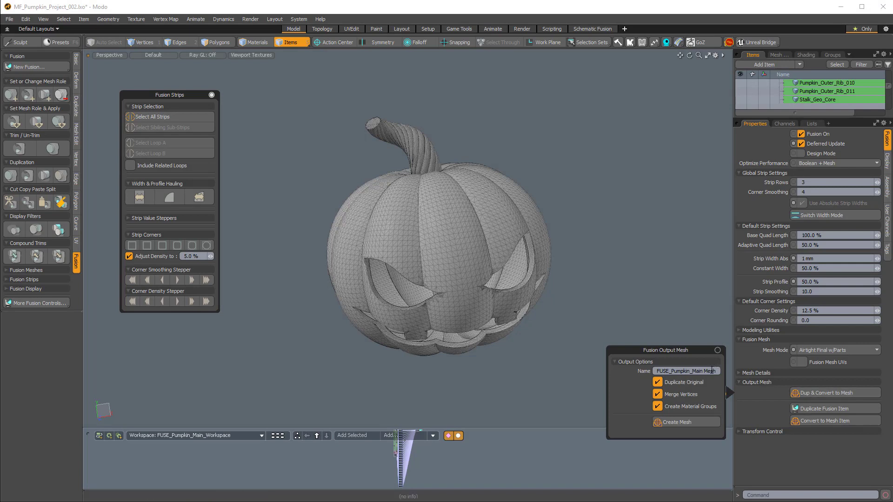
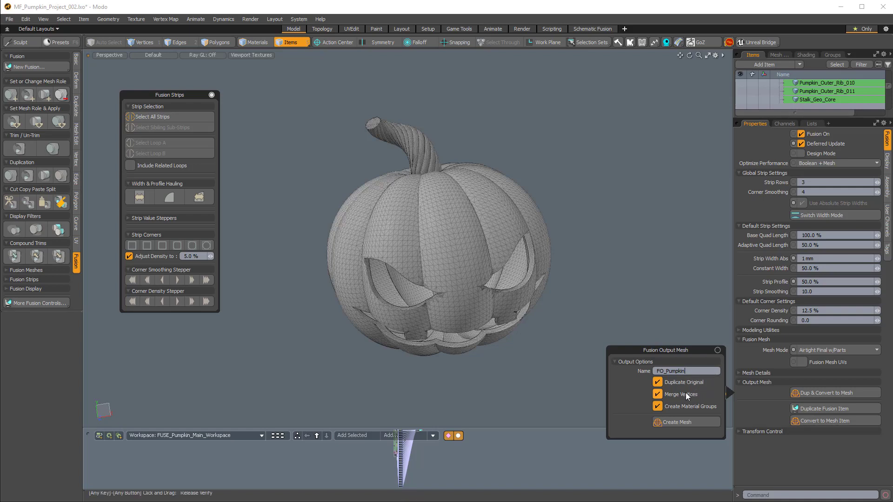
click(679, 422)
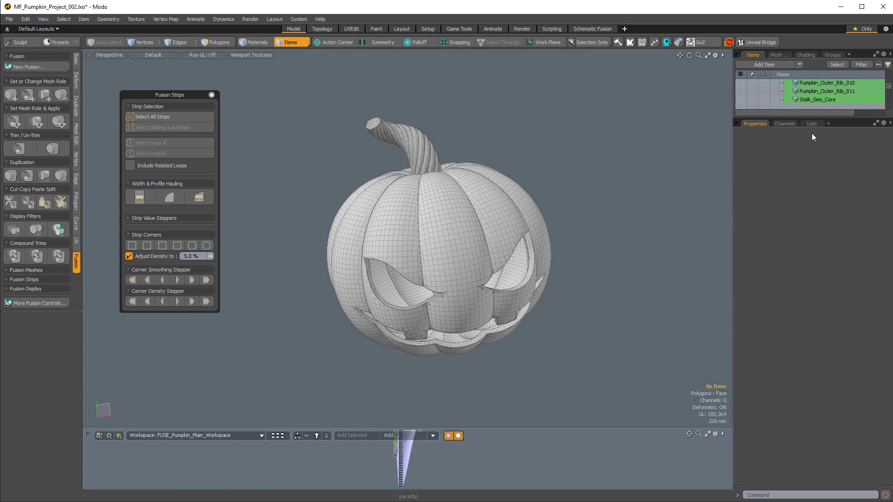
Step: Enlarge the item list and select the FO_Pumpkin mesh
drag(812, 118, 792, 386)
alt+drag(611, 339, 574, 331)
click(815, 360)
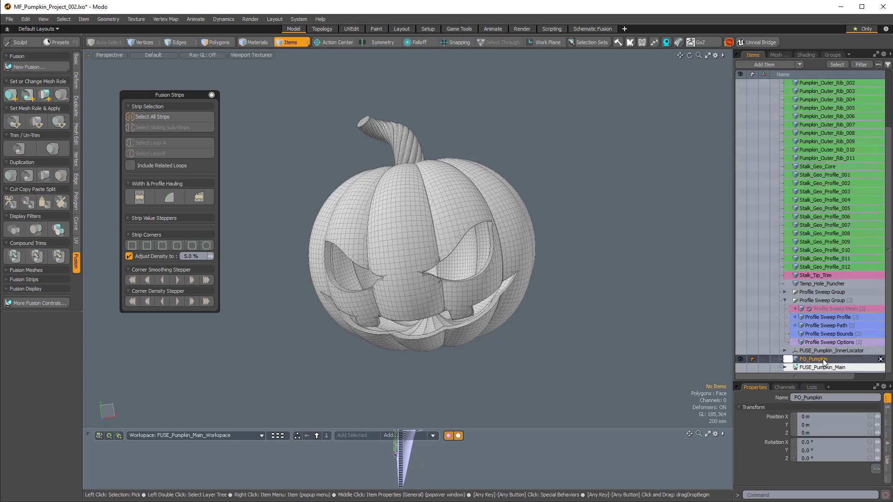
right_click(819, 362)
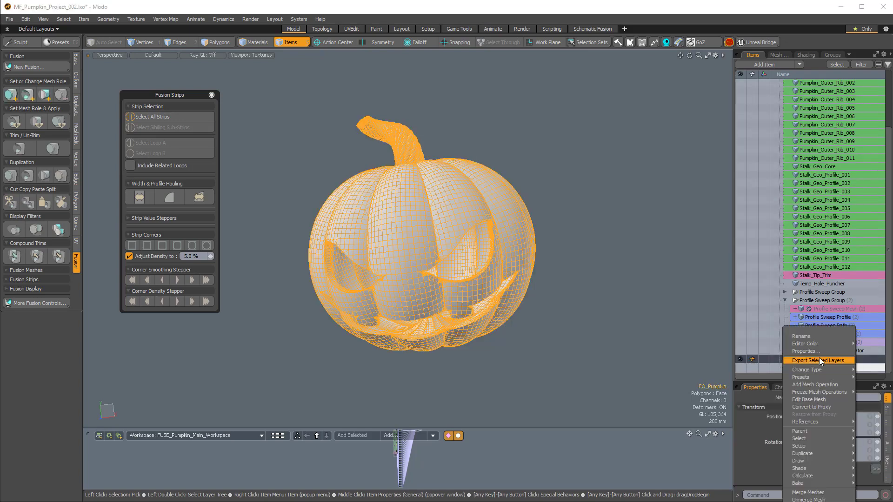
mouse_move(821, 346)
click(773, 345)
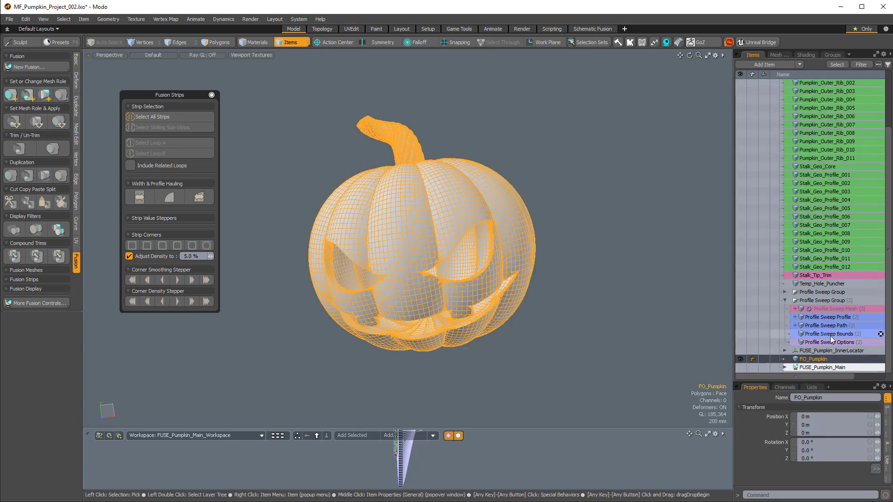
Step: Move FO_Pumpkin directly above GRP_Pumpkin_Main in the item hierarchy, collapse that group and deselect all items
drag(830, 374, 830, 374)
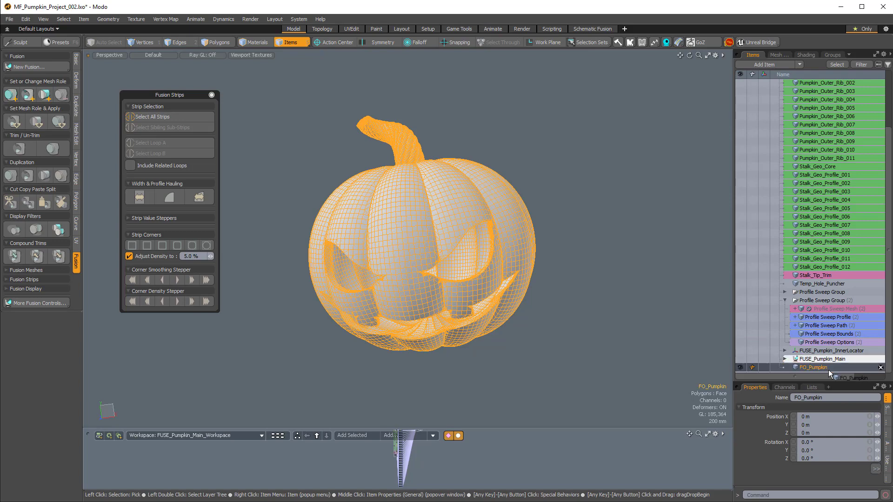
scroll(829, 335, up, 3)
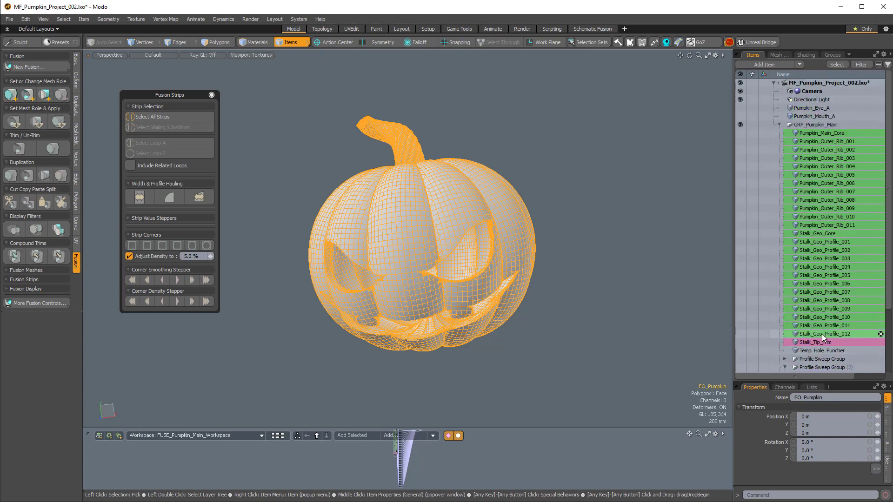
click(779, 125)
click(779, 126)
scroll(828, 318, down, 3)
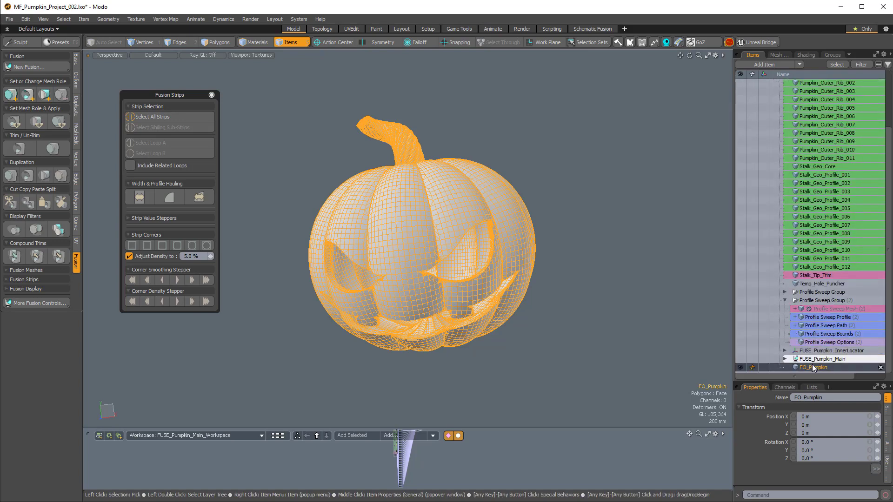
drag(814, 276, 819, 124)
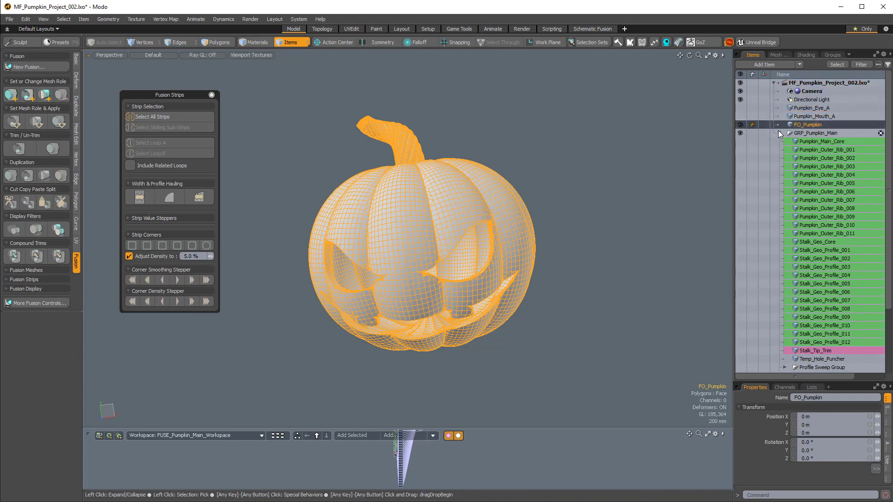
click(779, 133)
click(670, 174)
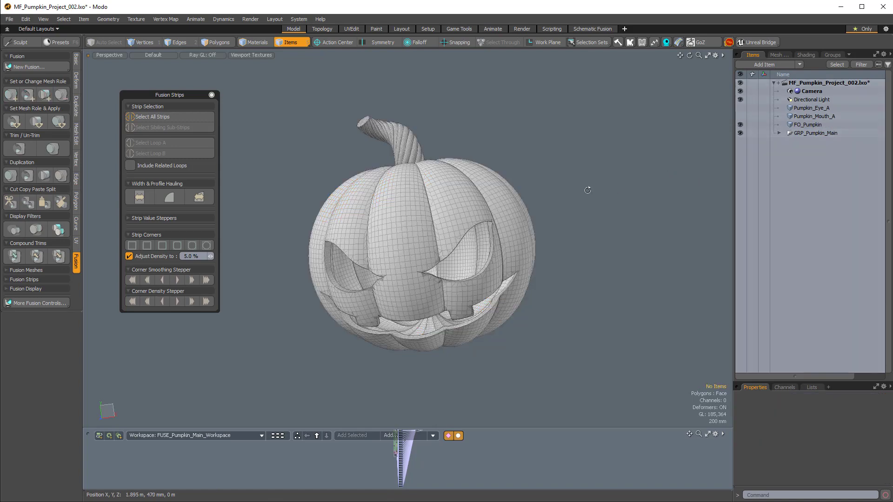
Step: Save the scene, close the Fusion Strips palette and bring up the mesh editing tools
alt+drag(587, 189, 637, 206)
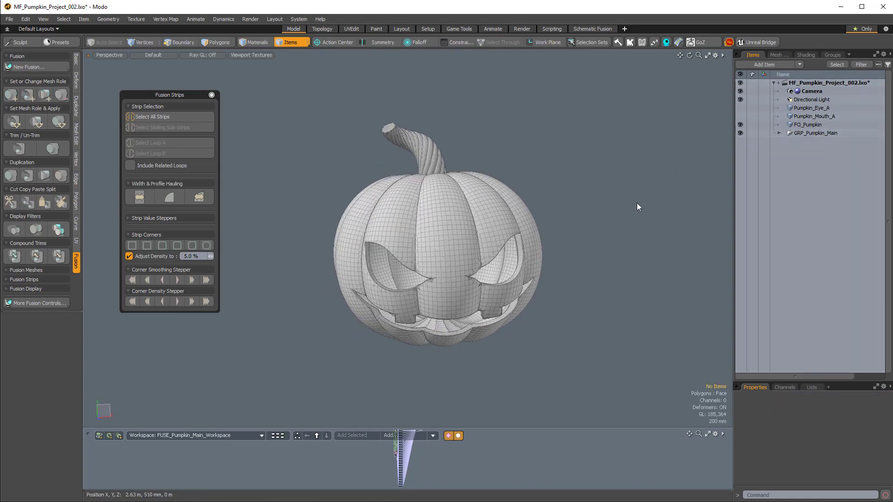
key(ctrl+s)
alt+drag(637, 203, 514, 143)
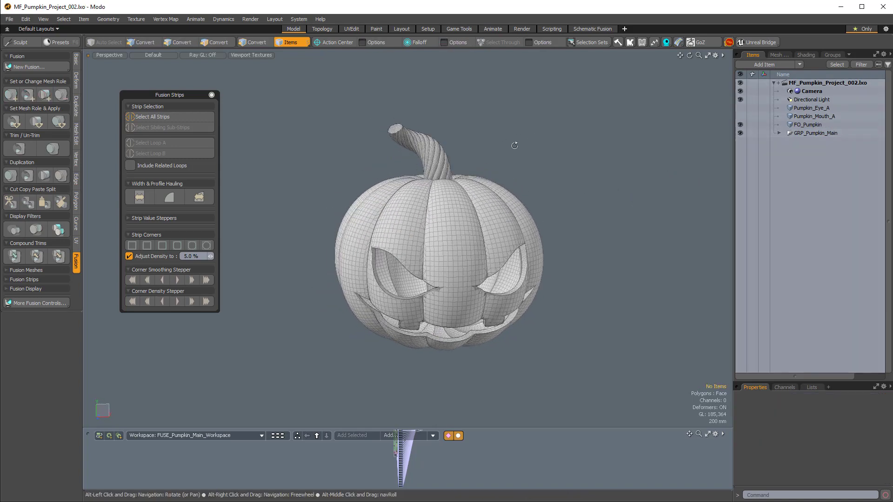
click(211, 95)
alt+shift+drag(697, 183, 590, 205)
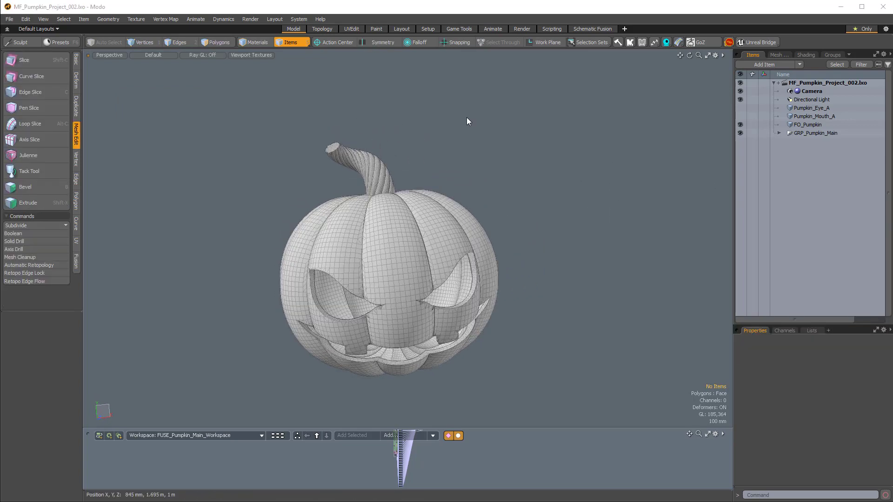
alt+drag(526, 148, 549, 195)
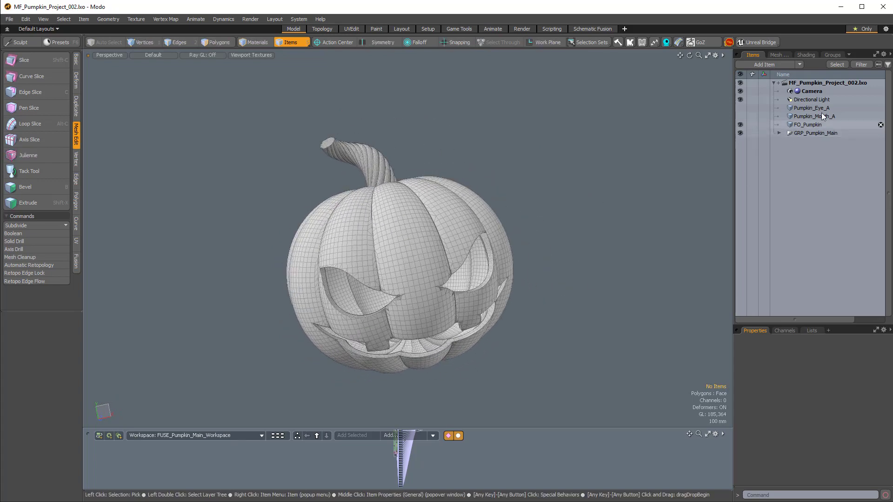
Step: Select FO_Pumpkin in polygon mode and clear its normals vertex map
click(805, 125)
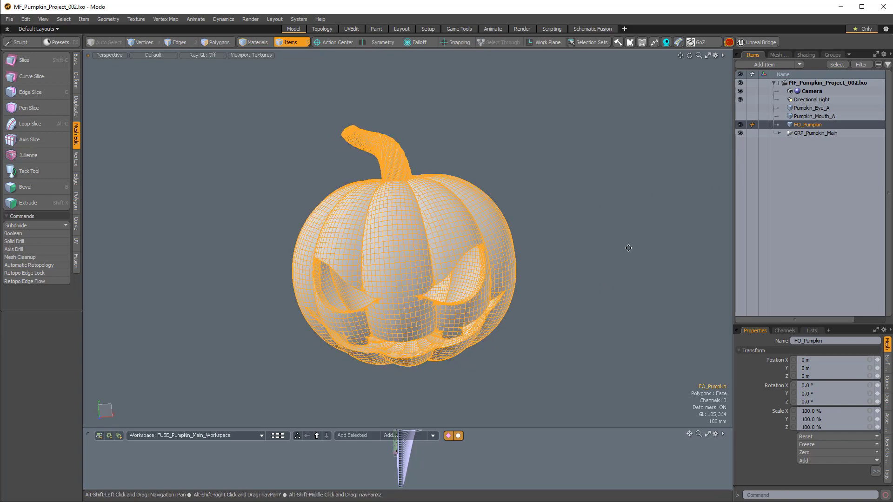
key(3)
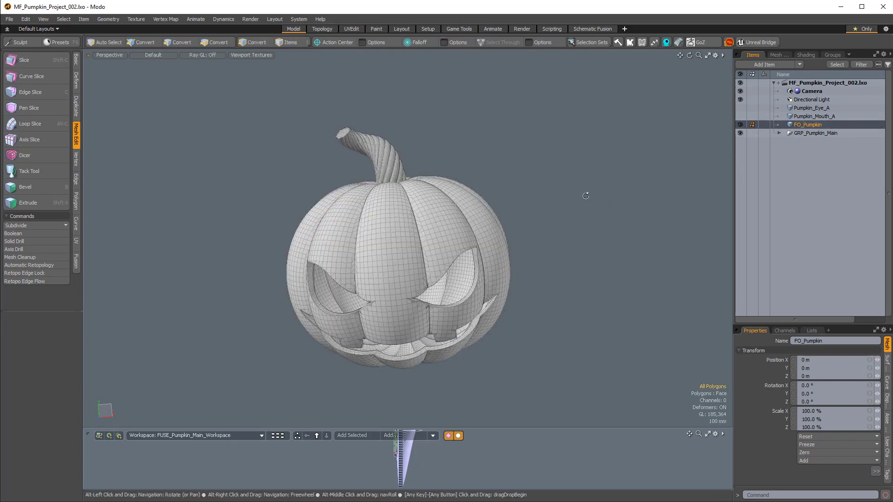
mouse_move(584, 193)
alt+mouse_down()
mouse_move(554, 223)
mouse_move(575, 193)
alt+mouse_up()
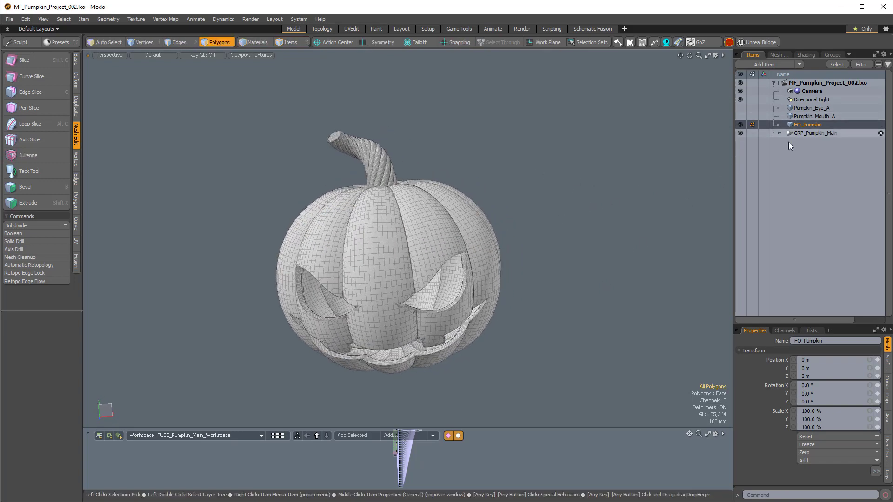
drag(789, 325, 794, 181)
click(811, 184)
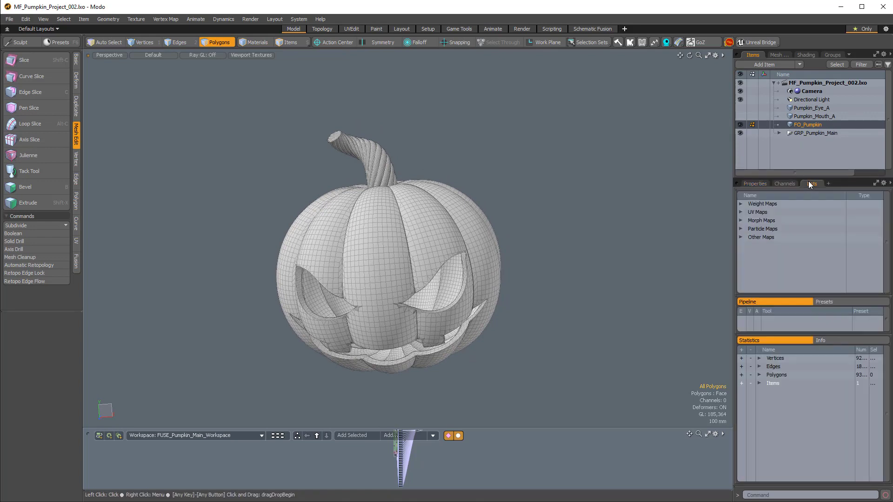
click(741, 236)
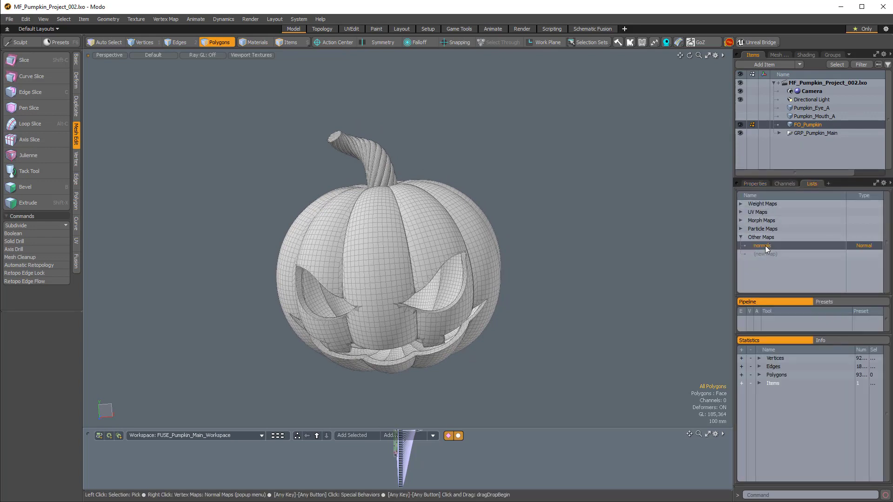
right_click(765, 245)
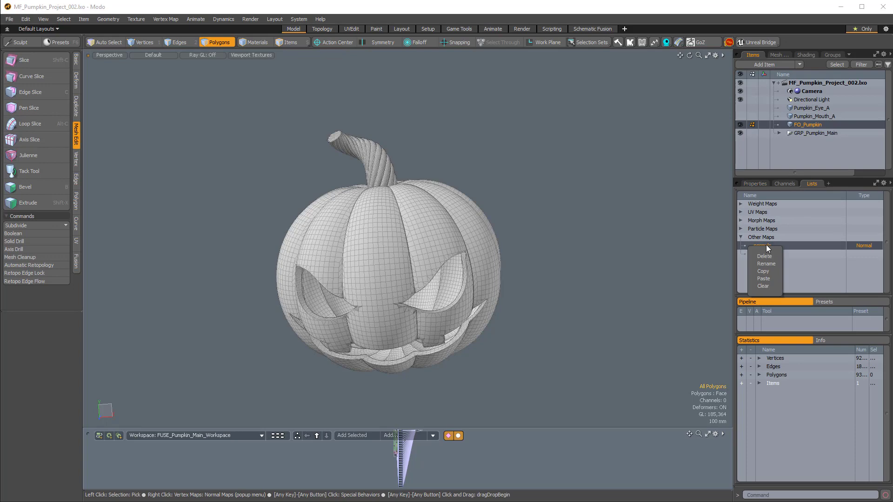
click(763, 286)
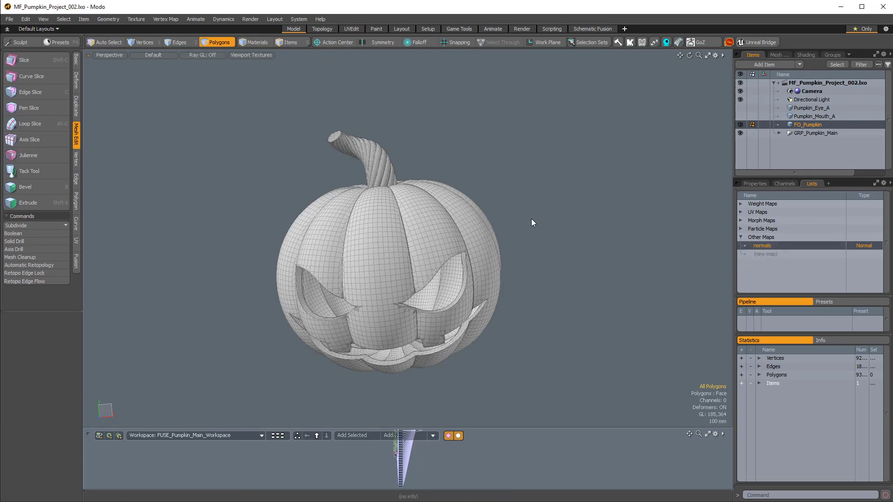
Step: Select the boundary edges of FO_Pumpkin to check the mesh for open borders
middle_drag(547, 199, 418, 107)
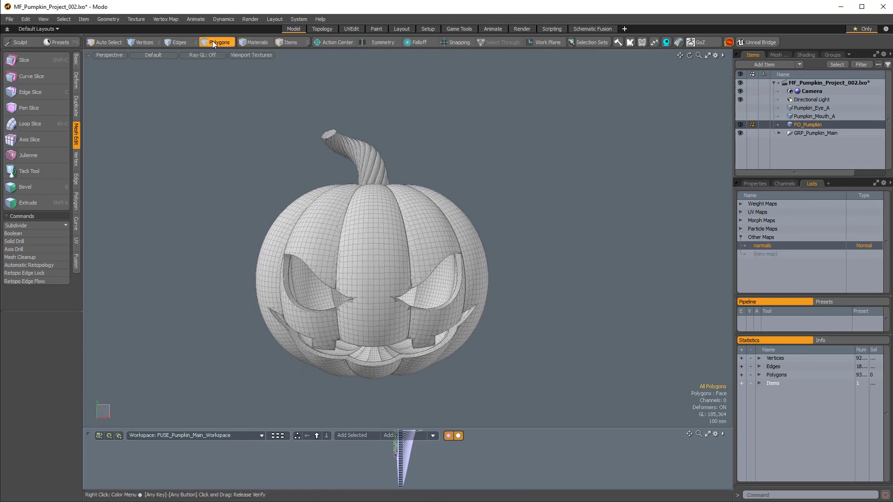
key(ctrl)
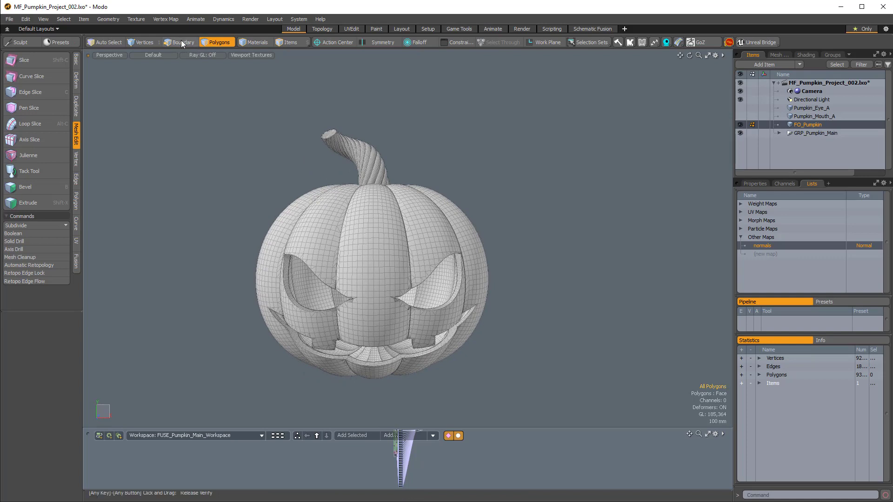
ctrl+click(181, 40)
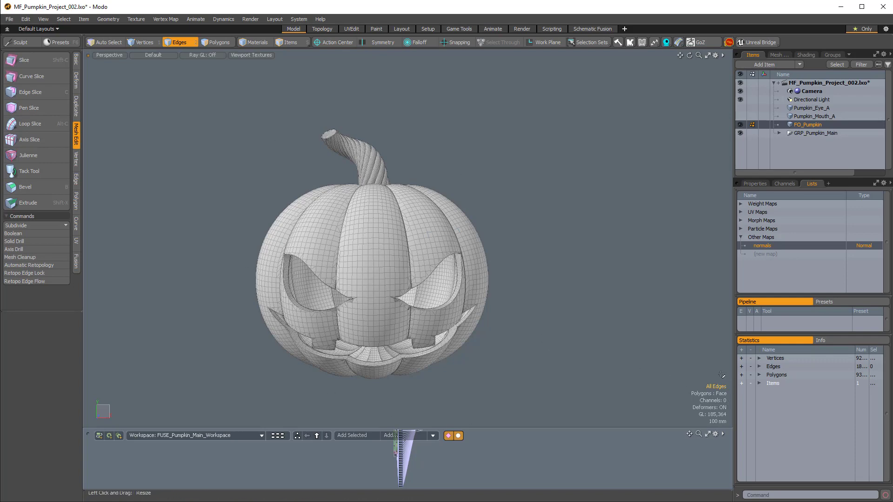
alt+drag(530, 219, 545, 233)
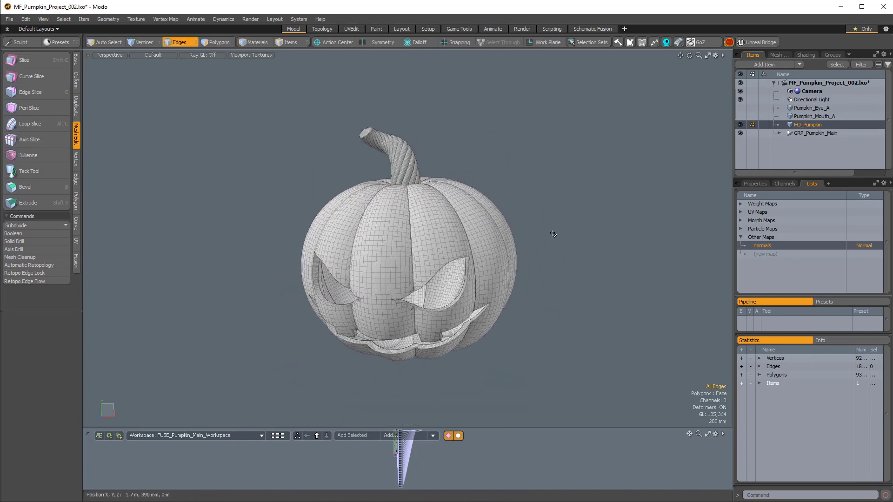
Step: Select all polygons of FO_Pumpkin, including hidden ones, and run Mesh Cleanup with only Fix Face Normal Vectors enabled
key(3)
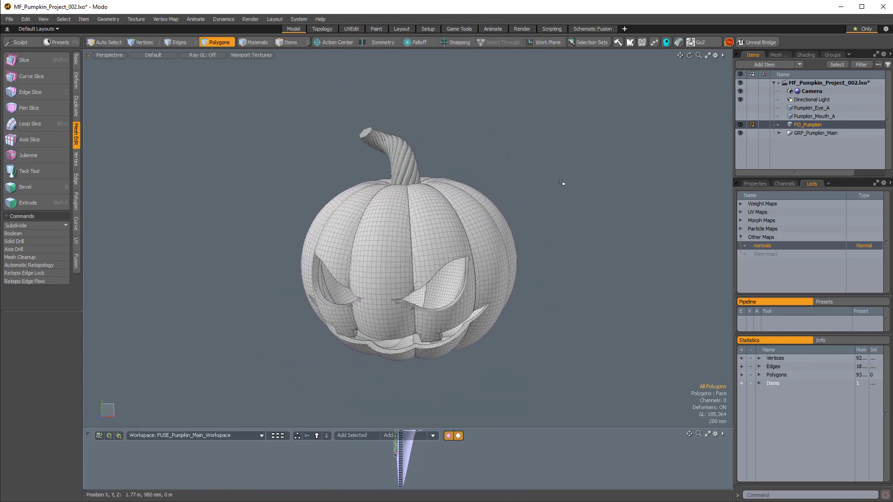
right_drag(535, 146, 248, 229)
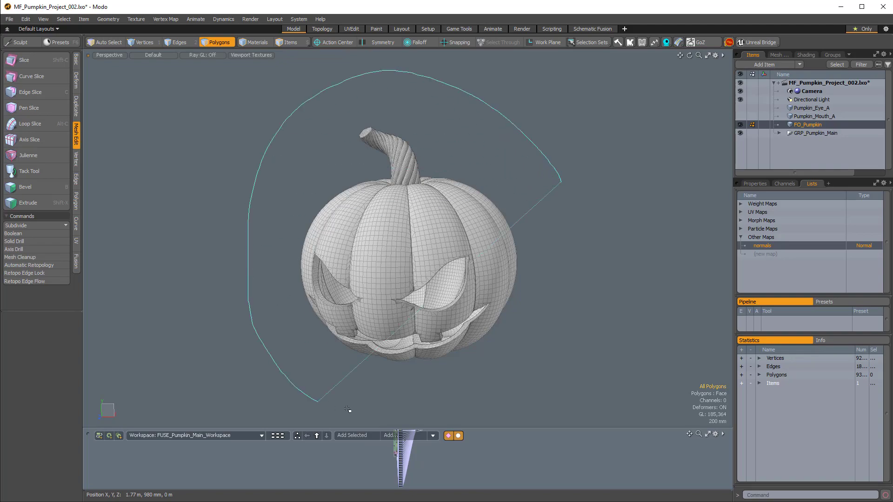
right_drag(548, 299, 549, 288)
mouse_move(470, 233)
alt+mouse_down()
mouse_move(446, 223)
mouse_move(381, 259)
mouse_move(424, 219)
mouse_move(429, 235)
mouse_move(419, 223)
alt+mouse_up()
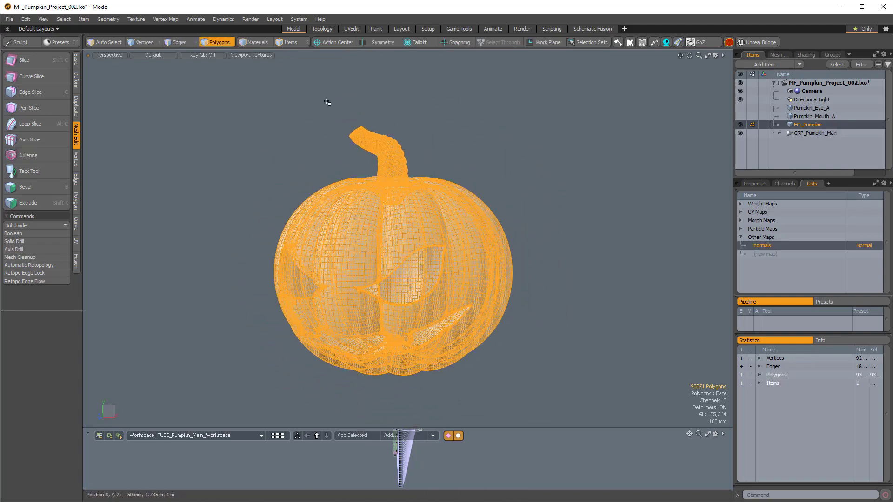
alt+drag(448, 249, 415, 131)
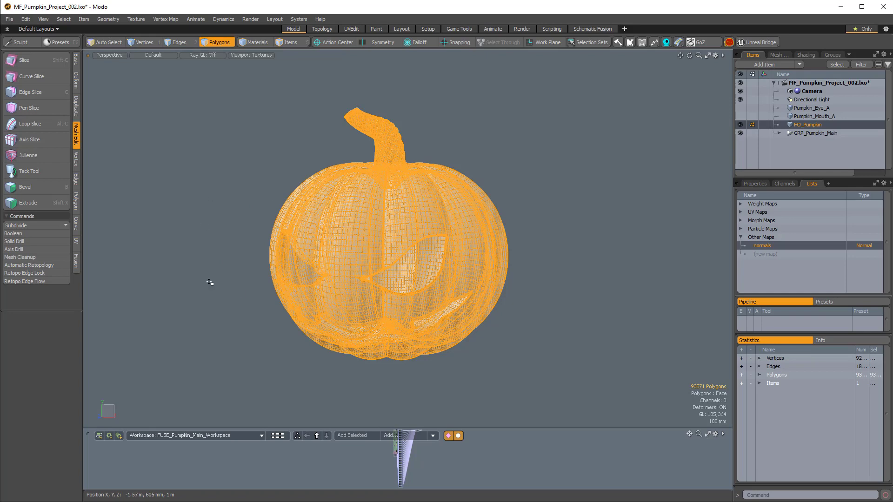
click(23, 256)
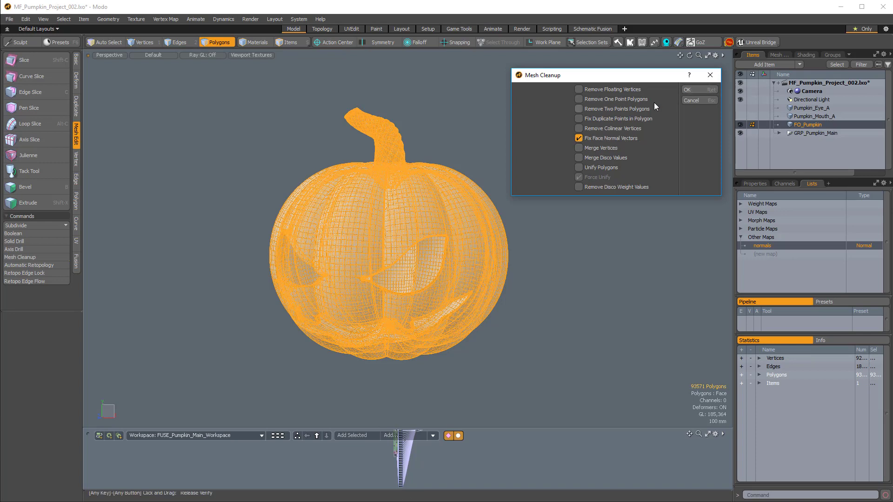
click(689, 91)
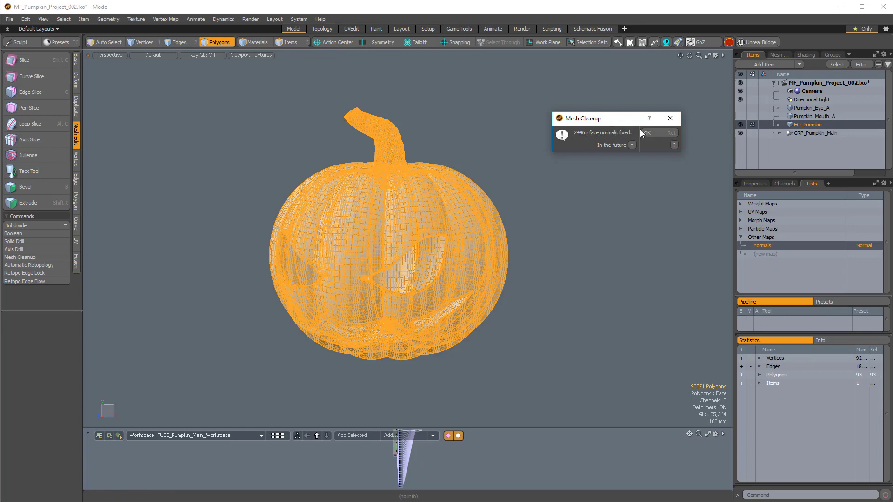
click(652, 132)
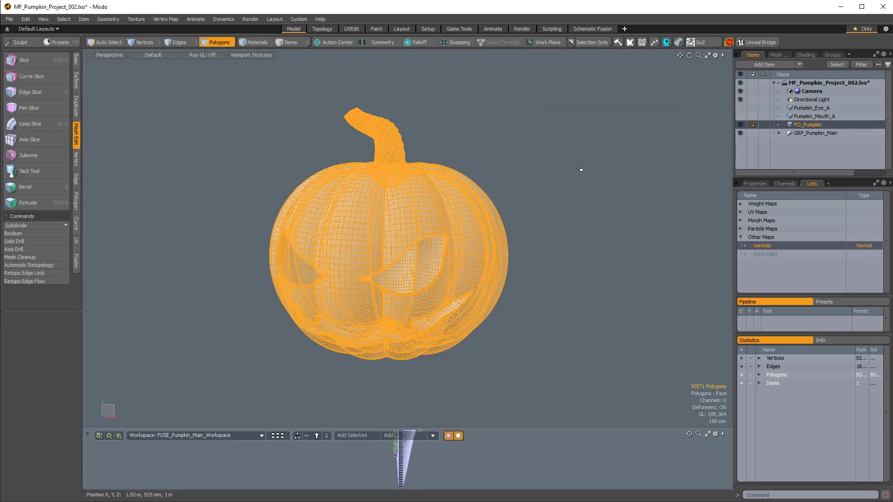
Step: Clear the polygon selection and run Mesh Cleanup twice on the whole FO_Pumpkin mesh with only Fix Face Normal Vectors enabled
click(576, 165)
alt+drag(555, 156, 430, 196)
click(43, 257)
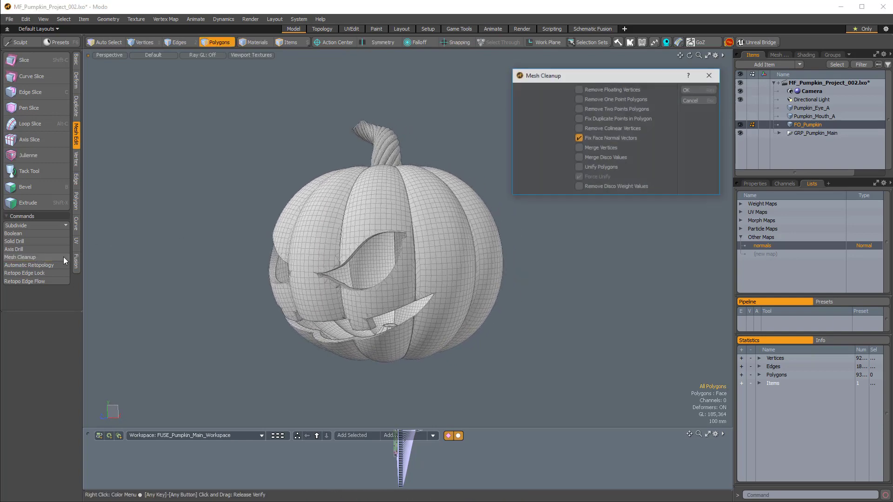
click(696, 91)
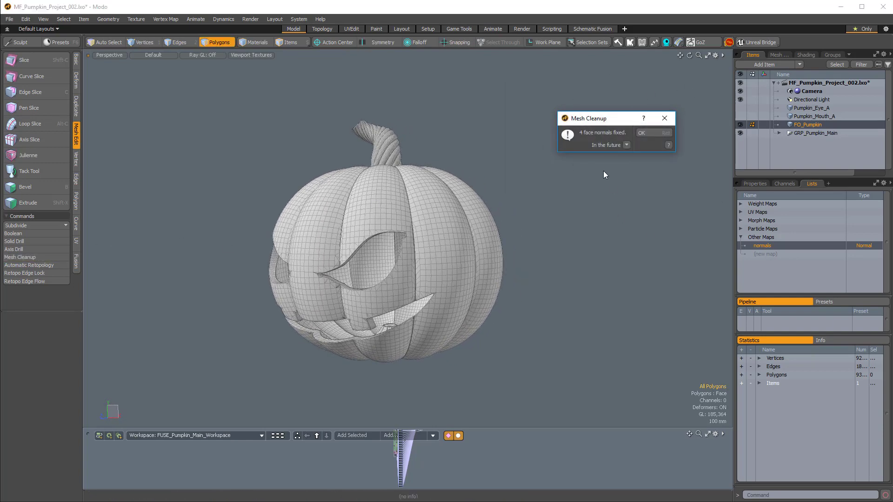
click(642, 133)
alt+drag(467, 140, 512, 210)
click(28, 257)
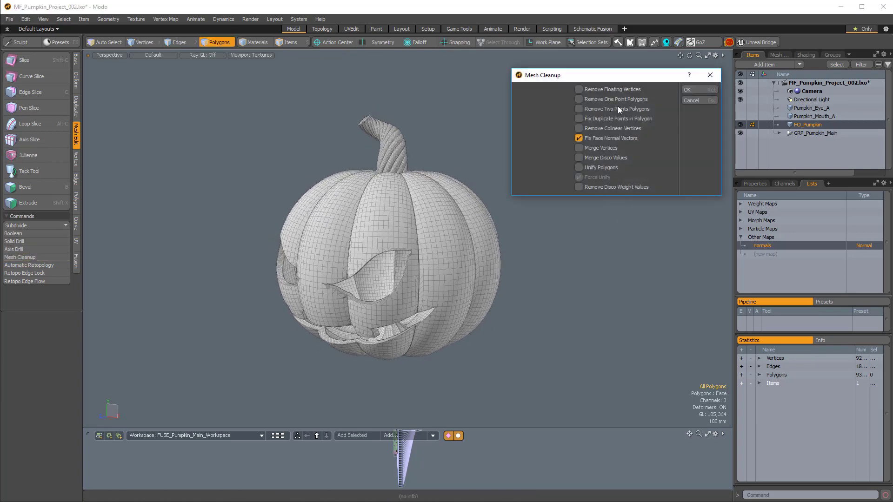
click(696, 90)
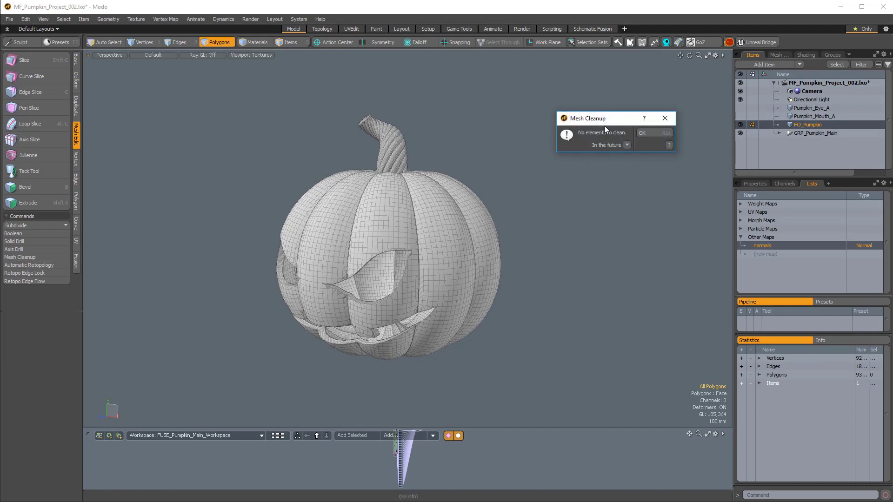
click(642, 133)
alt+drag(534, 253, 619, 271)
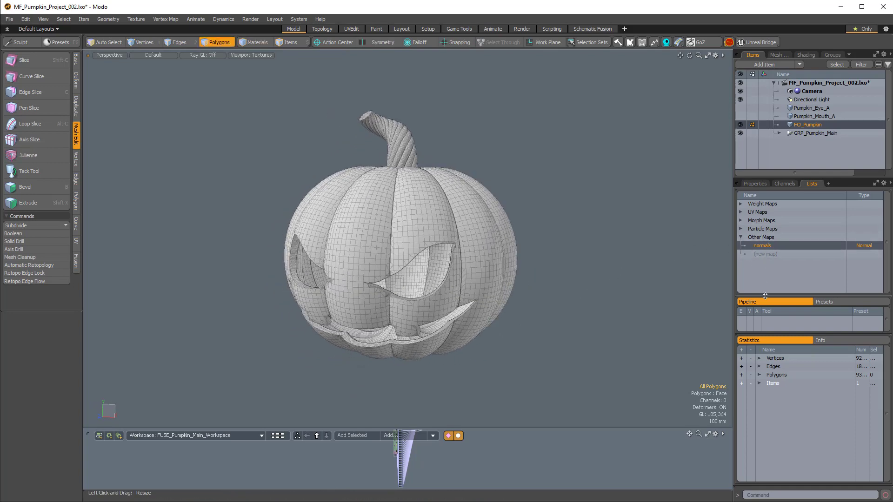
Step: Expand the polygon statistics of FO_Pumpkin to list its polygon categories
drag(766, 296, 772, 290)
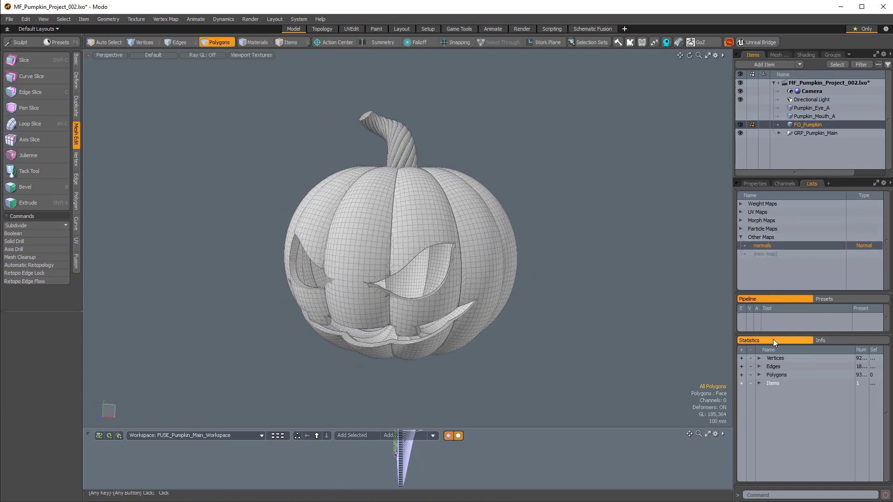
click(759, 375)
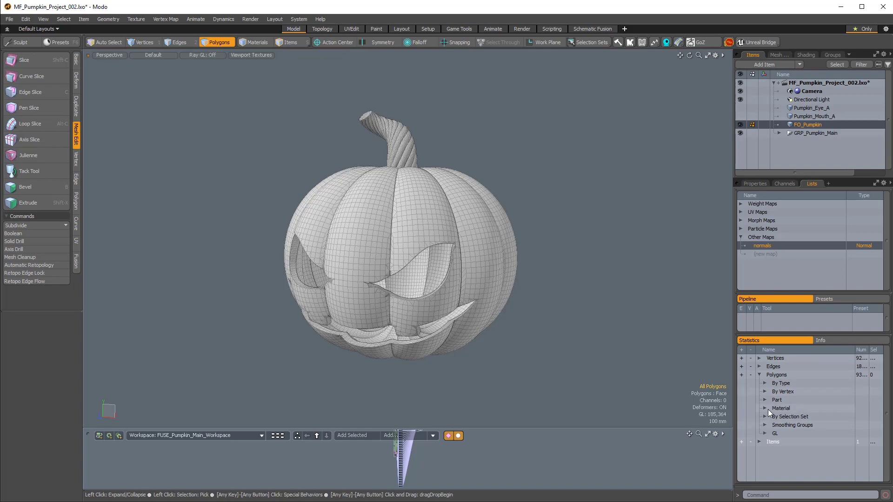
alt+drag(554, 259, 550, 186)
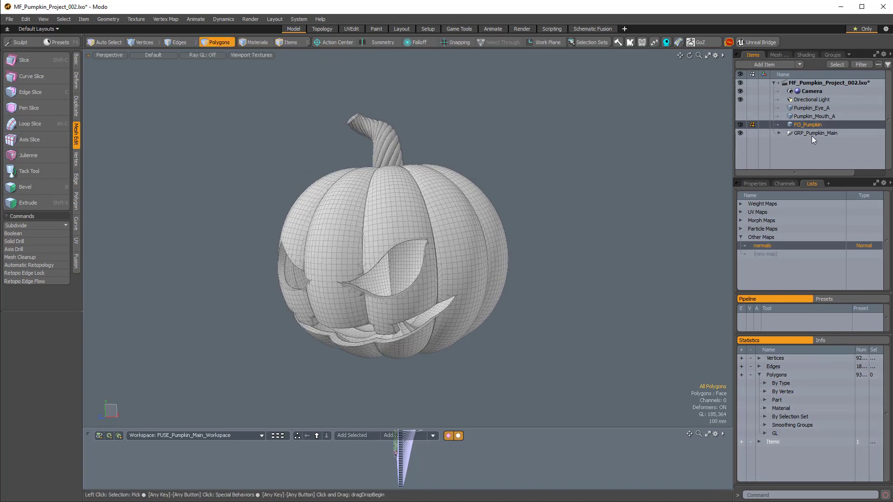
Step: Select FUSE_Pumpkin_Main inside GRP_Pumpkin_Main, review its Fusion mesh mode setting and return to the vertex map lists
click(779, 133)
scroll(810, 122, down, 5)
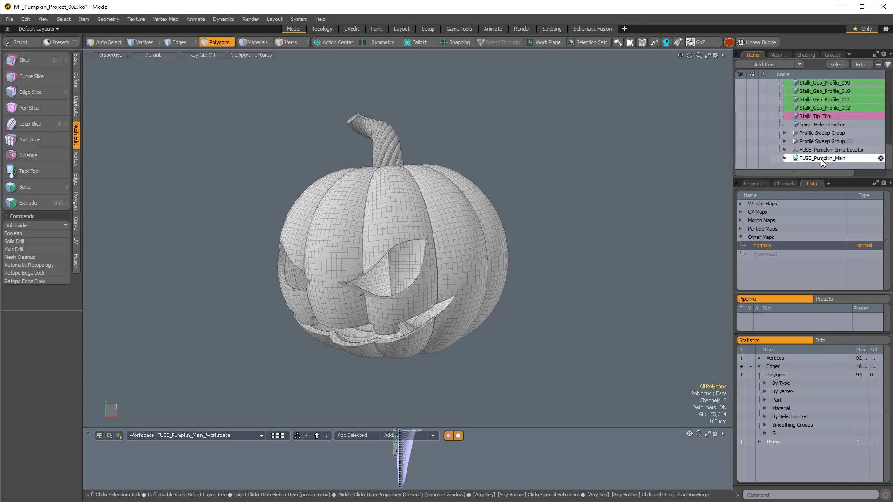
click(800, 158)
click(758, 183)
drag(785, 180, 785, 125)
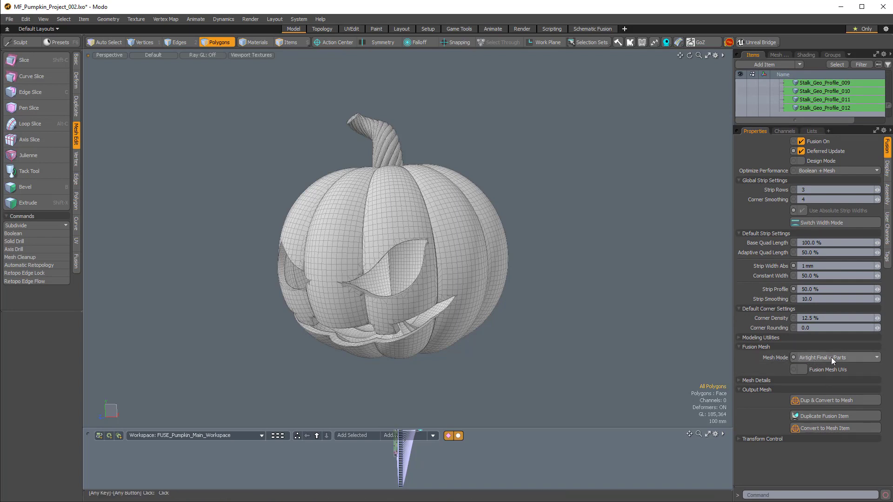
drag(806, 126, 813, 238)
click(811, 244)
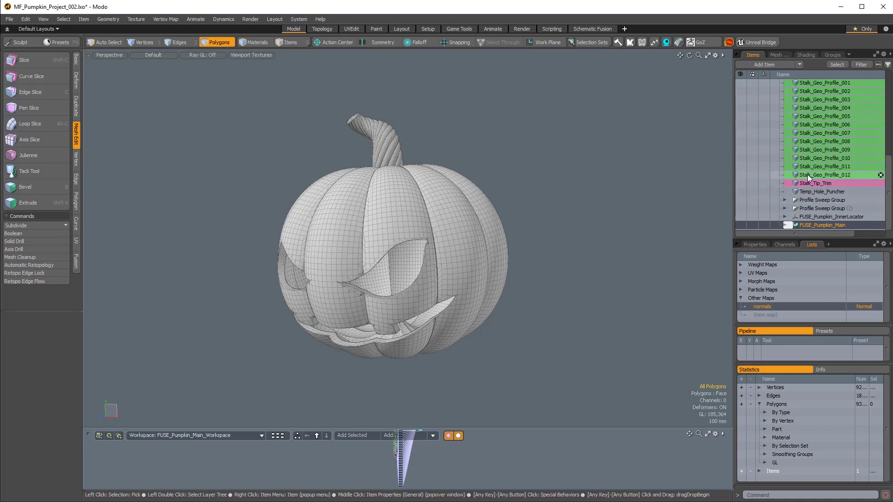
Step: Reselect FO_Pumpkin with the GRP_Pumpkin_Main group collapsed, and expand the mesh's polygon parts in the statistics
scroll(809, 175, up, 10)
click(805, 125)
click(778, 133)
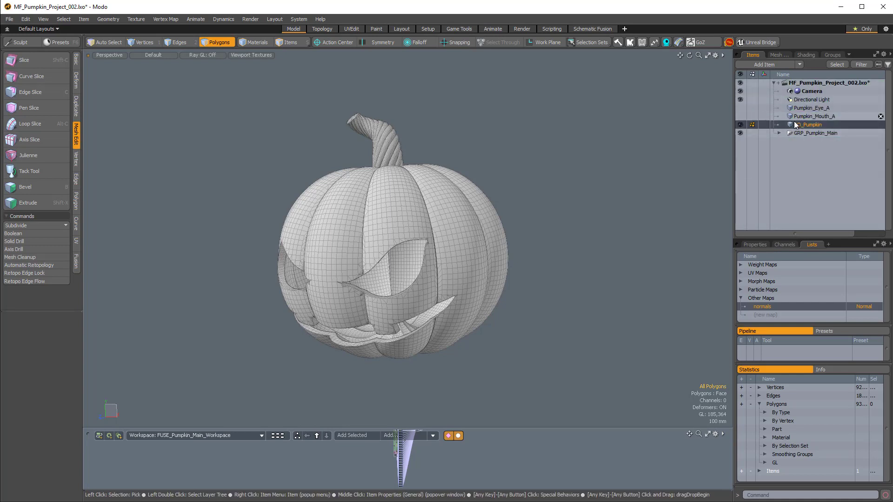
drag(795, 239, 795, 170)
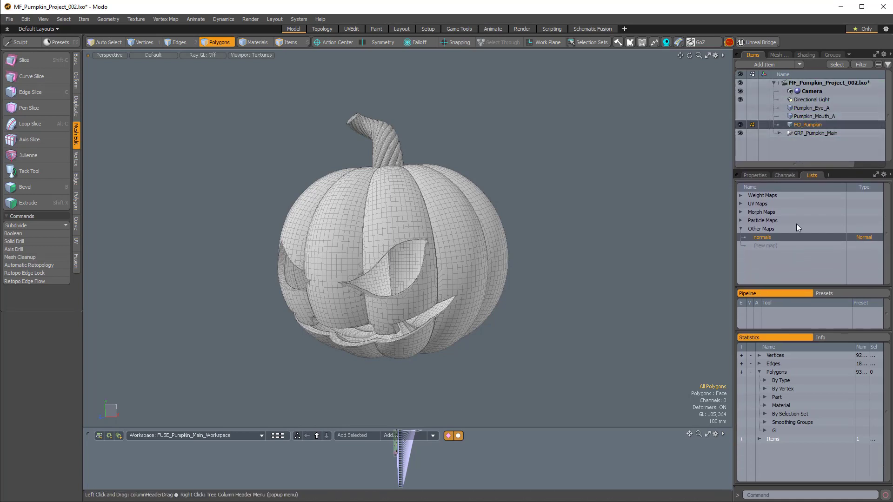
click(764, 396)
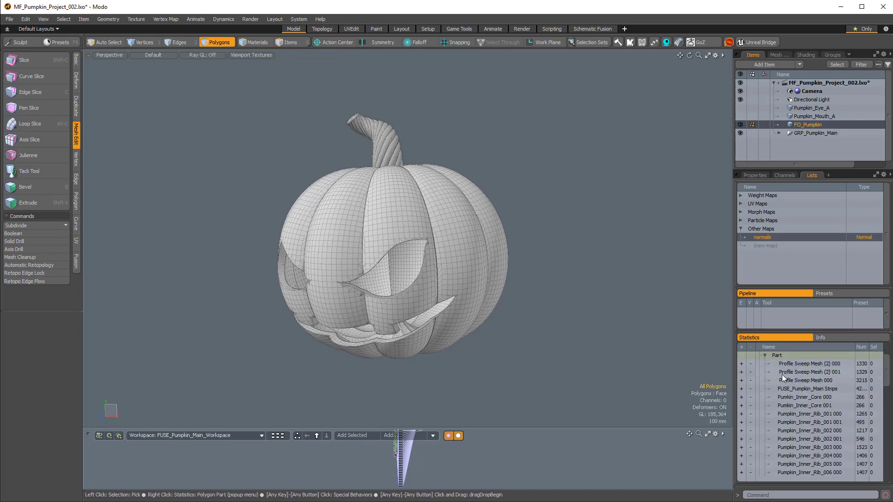
mouse_move(533, 284)
alt+mouse_down()
mouse_move(528, 270)
mouse_move(492, 268)
mouse_move(517, 267)
mouse_move(401, 375)
mouse_move(555, 245)
mouse_move(526, 292)
alt+mouse_up()
alt+drag(484, 212, 587, 294)
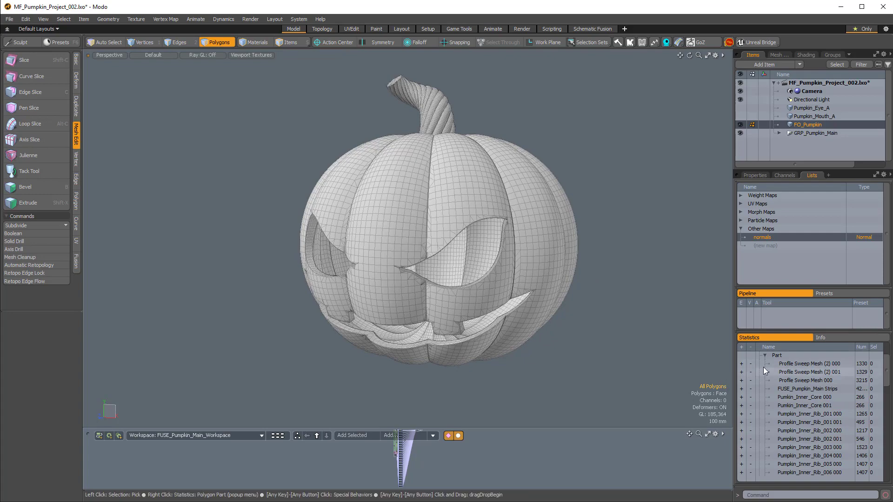
Step: Select the polygons of the eye and mouth rim parts Profile Sweep Mesh (2) 000, Profile Sweep Mesh (2) 001 and Profile Sweep Mesh 000
click(742, 364)
alt+drag(559, 354, 597, 325)
scroll(581, 297, up, 2)
alt+shift+drag(512, 271, 577, 285)
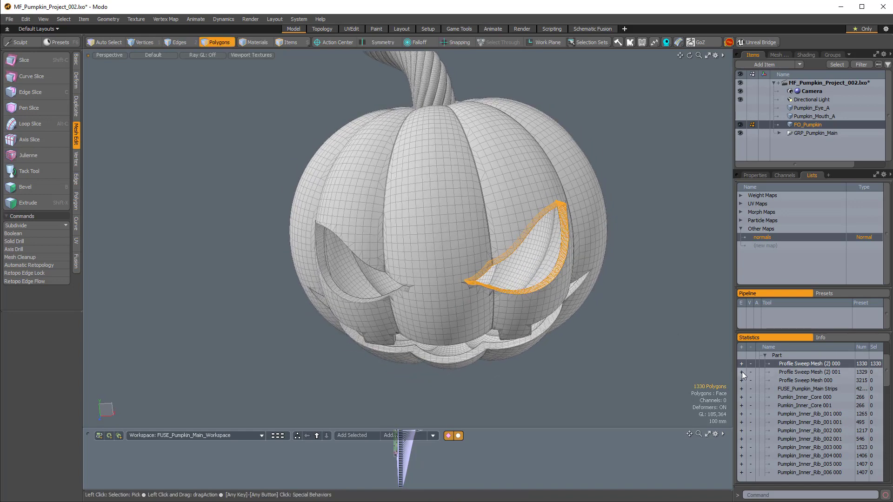
click(742, 372)
alt+drag(437, 274, 456, 250)
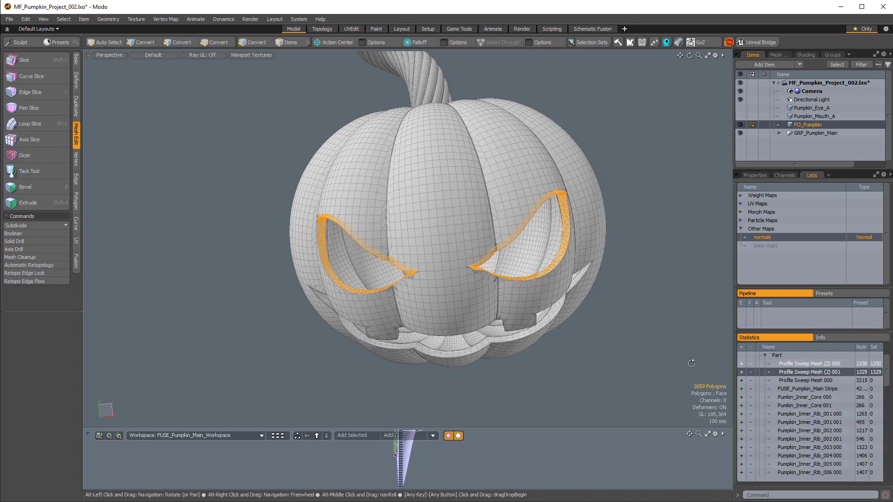
click(742, 381)
alt+drag(586, 302, 509, 279)
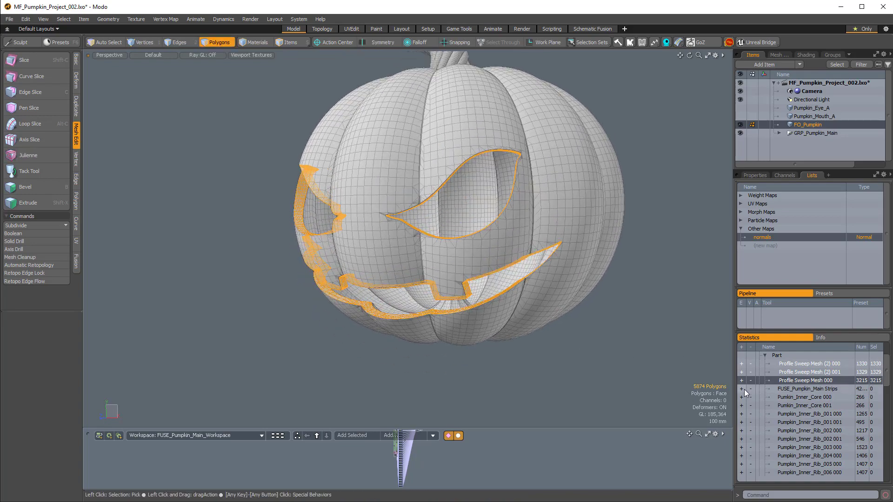
Step: Try adding the FUSE_Pumpkin_Main Strips part to the polygon selection and remove it again
click(741, 389)
alt+drag(465, 232, 674, 278)
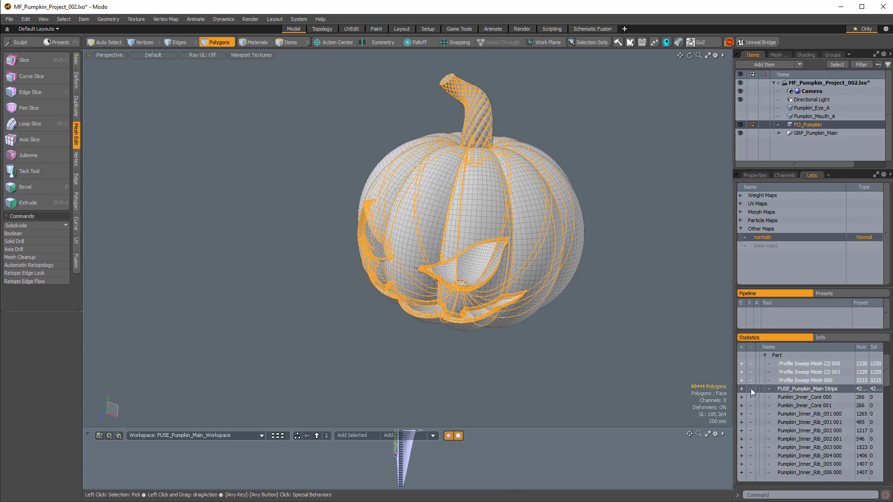
click(750, 388)
scroll(472, 263, up, 4)
alt+drag(472, 263, 549, 281)
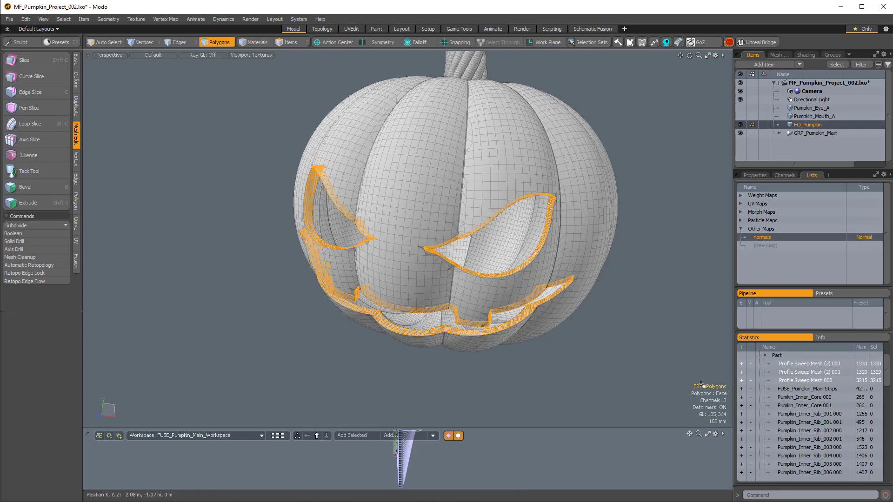
Step: Add both inner core parts and all parts of Pumpkin_Inner_Rib_001 and Pumpkin_Inner_Rib_002 to the polygon selection
click(741, 397)
click(741, 405)
click(741, 414)
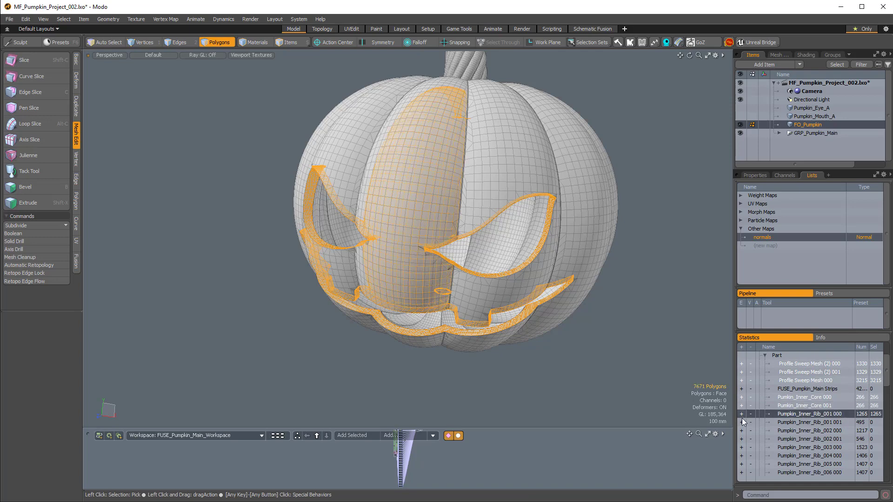
click(741, 422)
click(741, 431)
click(741, 439)
scroll(741, 444, down, 2)
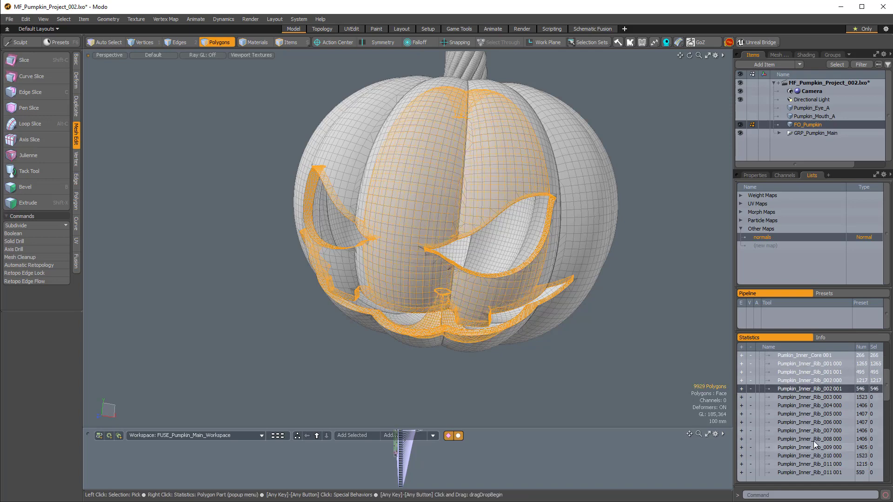
Step: Add the remaining inner rib parts, Pumpkin_Inner_Rib_003 through Pumpkin_Inner_Rib_011, to the polygon selection
click(741, 397)
click(741, 405)
click(741, 414)
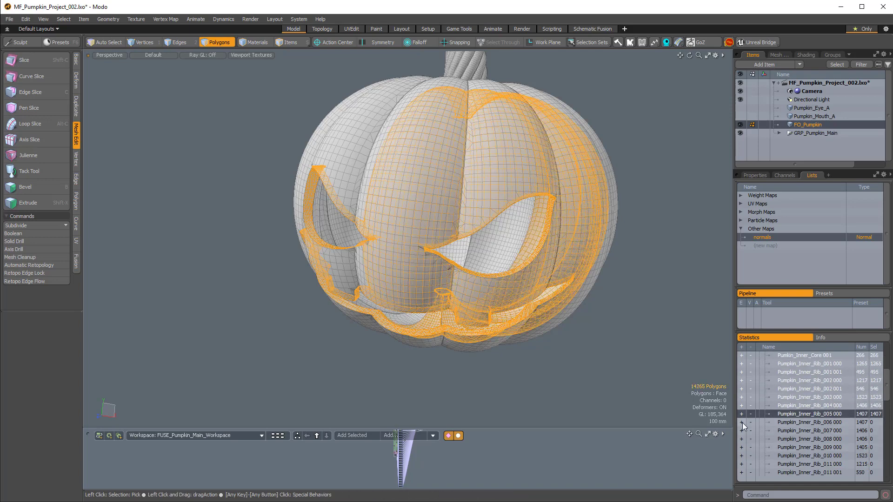
click(741, 422)
click(741, 430)
click(741, 439)
scroll(744, 441, down, 2)
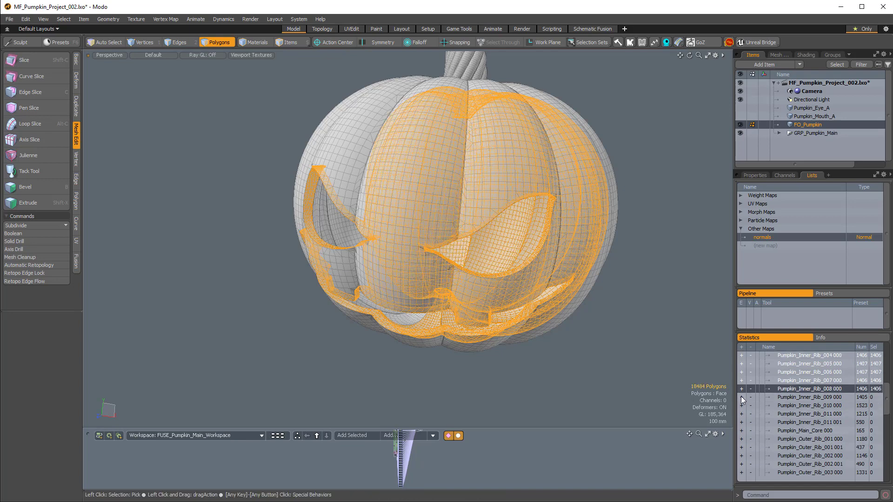
click(742, 397)
click(741, 405)
click(741, 413)
click(741, 422)
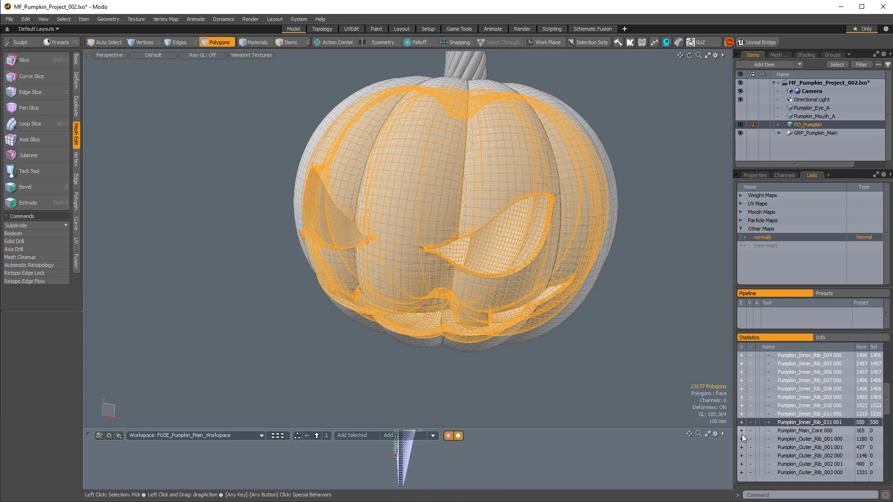
Step: Add Pumpkin_Main_Core 000 and the outer rib parts Pumpkin_Outer_Rib_001 through Pumpkin_Outer_Rib_007 to the polygon selection
click(741, 431)
click(741, 438)
click(741, 447)
scroll(762, 439, down, 2)
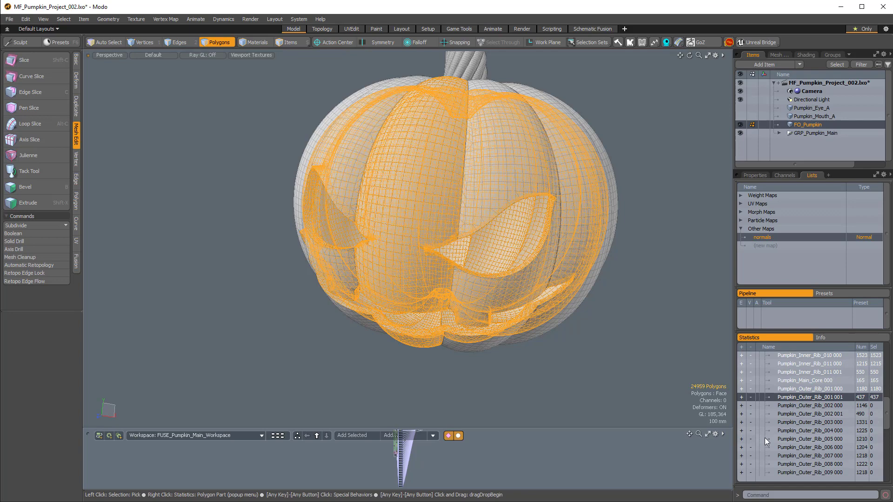
click(741, 406)
click(741, 414)
click(741, 423)
click(741, 430)
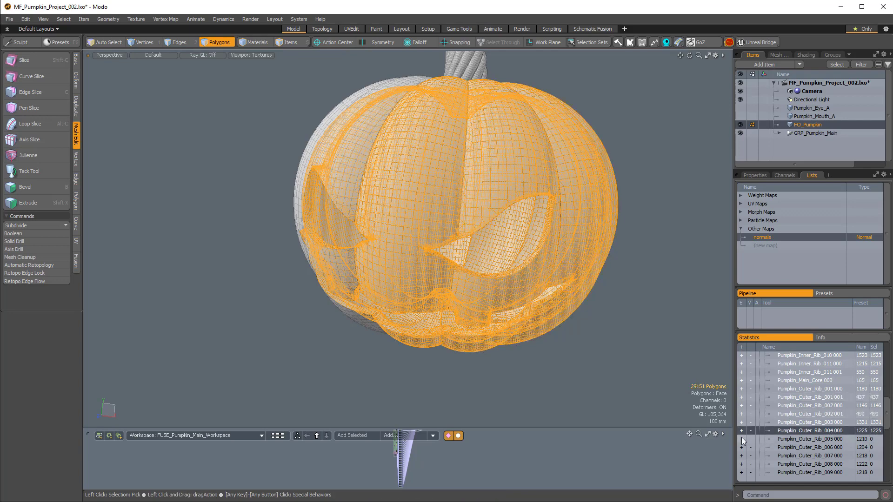
click(741, 439)
click(741, 447)
click(741, 456)
scroll(747, 451, down, 2)
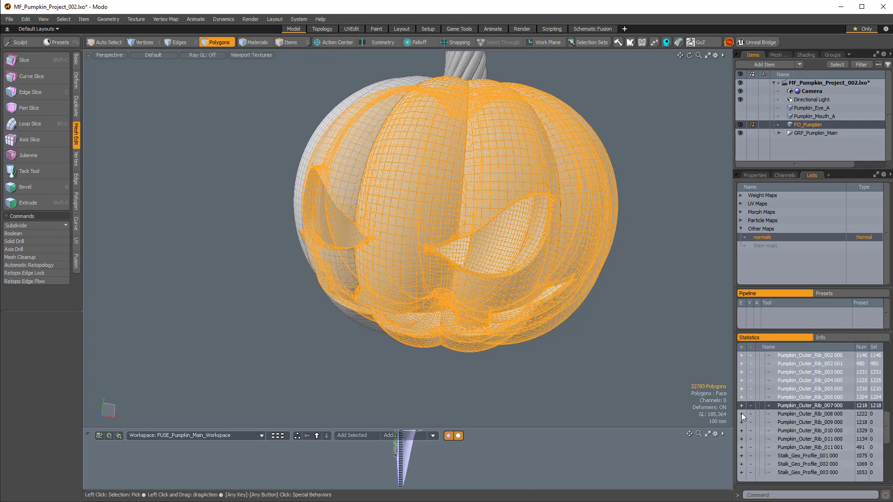
Step: Add the remaining outer rib parts, Pumpkin_Outer_Rib_008 through Pumpkin_Outer_Rib_011, to the polygon selection
click(741, 414)
click(741, 422)
click(741, 430)
scroll(742, 419, down, 2)
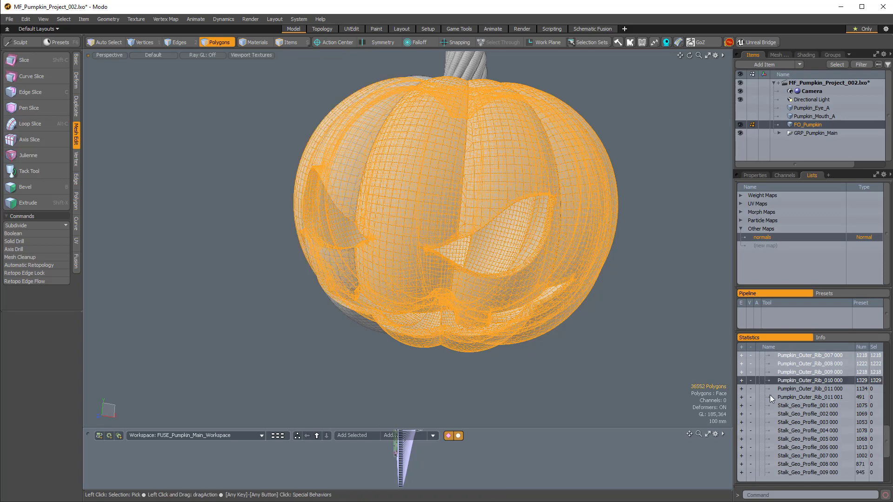
click(741, 389)
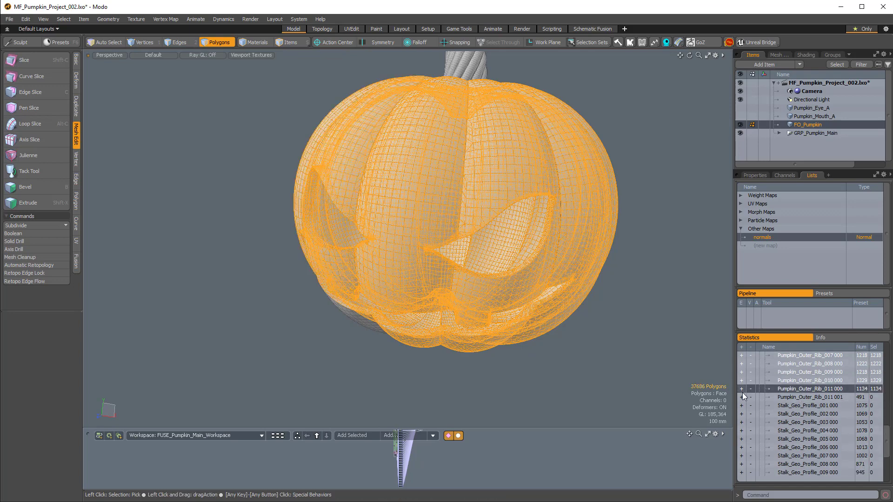
click(741, 397)
Step: Assign the selected polygons a material named Pumpkin_Outer_Mat with color 1.0, 0.74, 0.25, and clear the selection
ctrl+alt+drag(627, 313, 570, 245)
key(m)
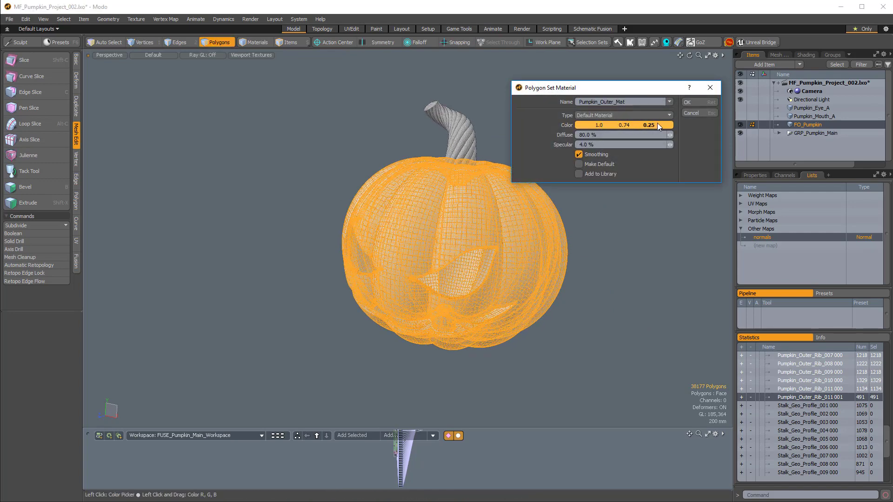
click(690, 102)
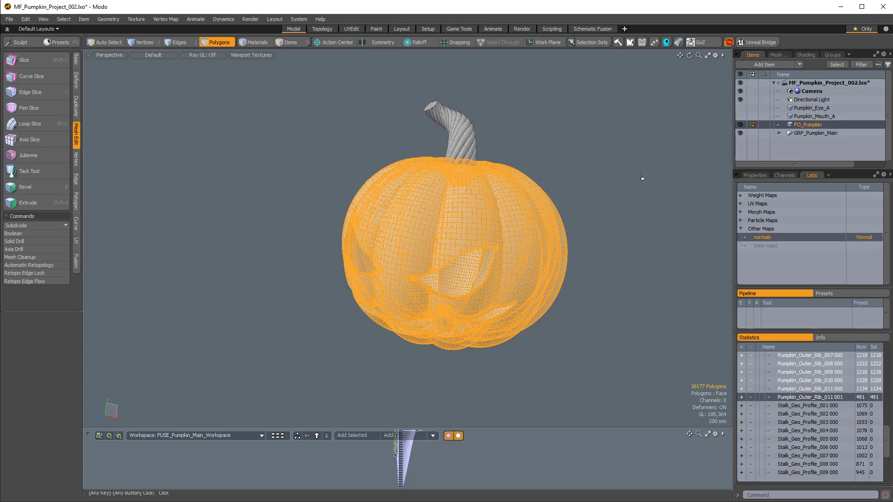
click(638, 151)
alt+drag(498, 260, 430, 321)
alt+drag(430, 321, 432, 296)
mouse_move(433, 295)
alt+shift+mouse_down()
mouse_move(409, 304)
mouse_move(432, 307)
alt+shift+mouse_up()
scroll(809, 421, up, 3)
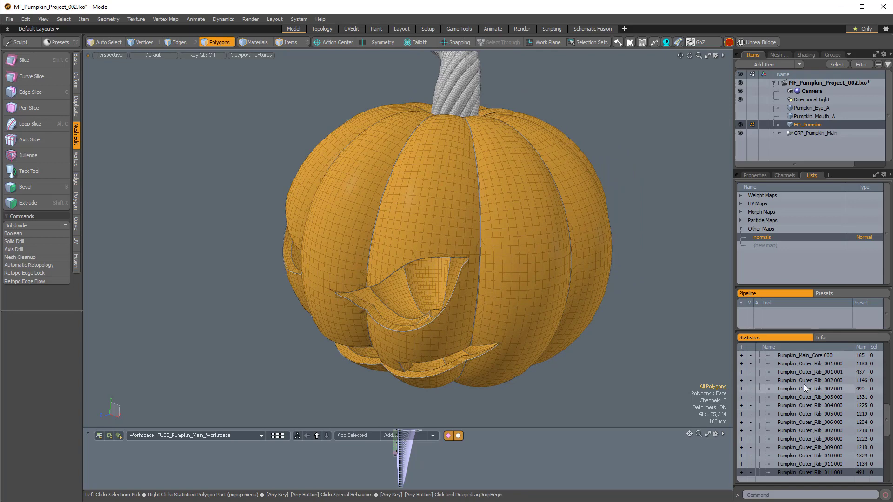
Step: Select the polygons of the inner core parts 000 and 001 and of both Pumpkin_Inner_Rib_001 parts
scroll(801, 386, up, 3)
scroll(790, 395, up, 14)
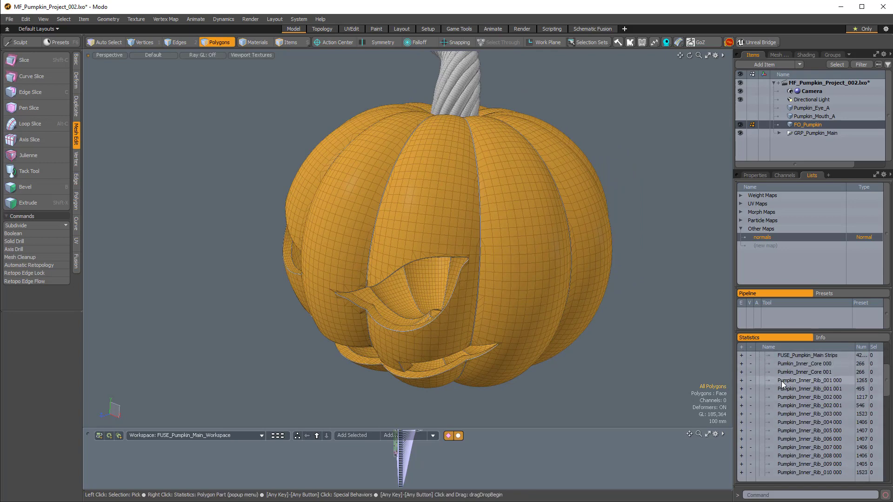
click(740, 372)
ctrl+alt+drag(568, 363, 472, 279)
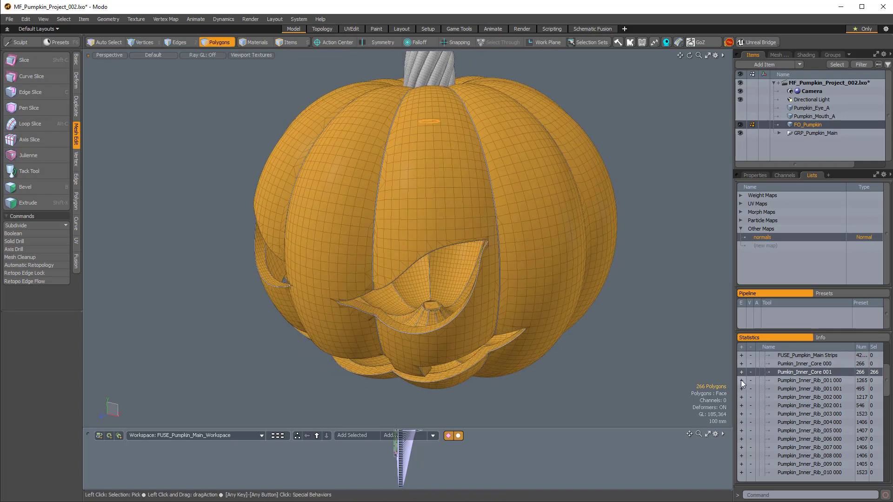
click(741, 364)
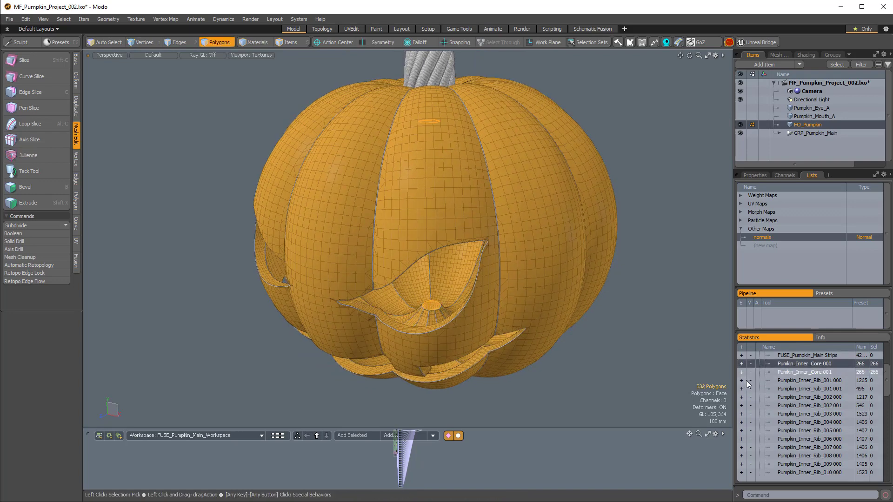
click(741, 380)
click(741, 388)
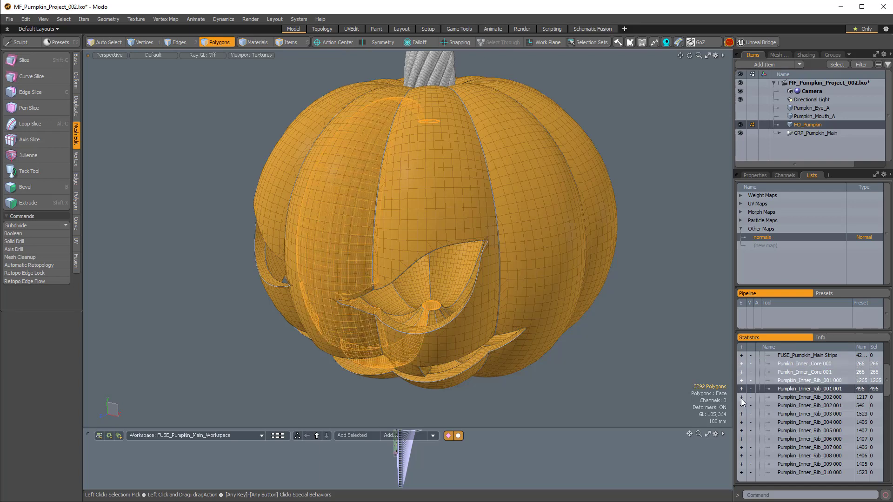
Step: Add the inner rib parts Pumpkin_Inner_Rib_002 through Pumpkin_Inner_Rib_006 to the polygon selection
click(741, 397)
scroll(762, 401, down, 1)
click(741, 380)
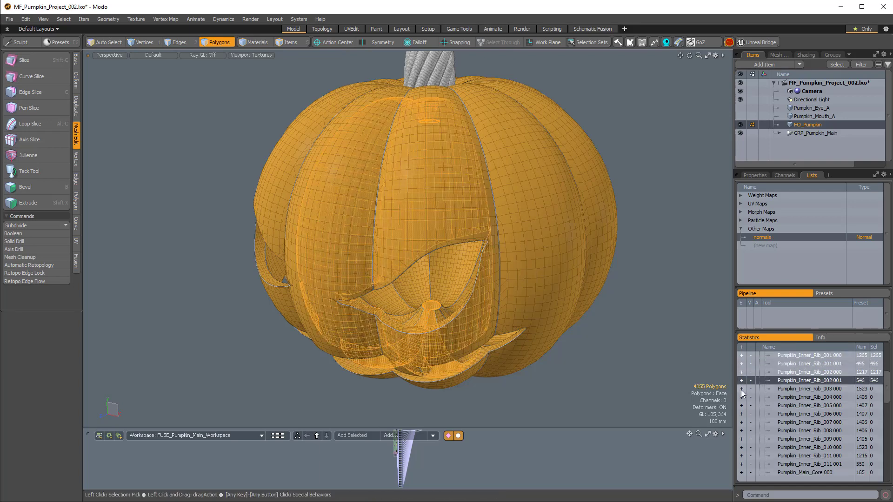
click(741, 389)
click(741, 397)
click(741, 405)
click(742, 414)
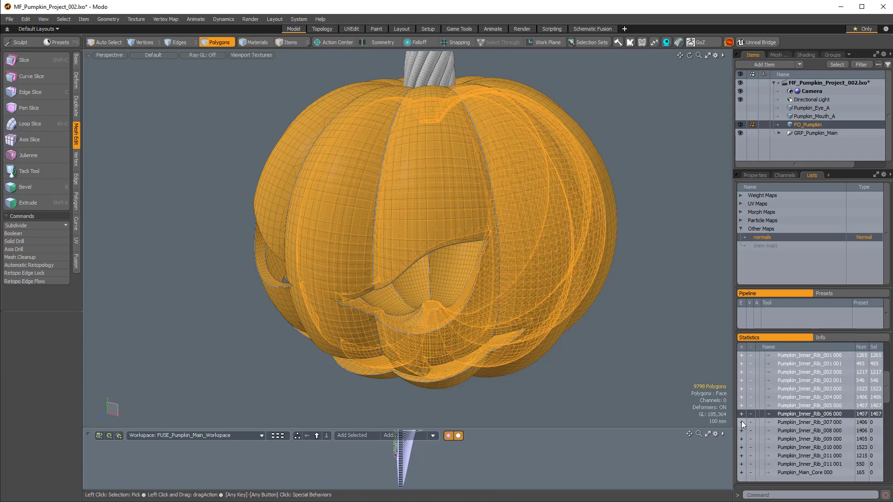
Step: Add the inner rib parts Pumpkin_Inner_Rib_007 through Pumpkin_Inner_Rib_011 to the polygon selection
click(741, 422)
click(741, 430)
click(741, 439)
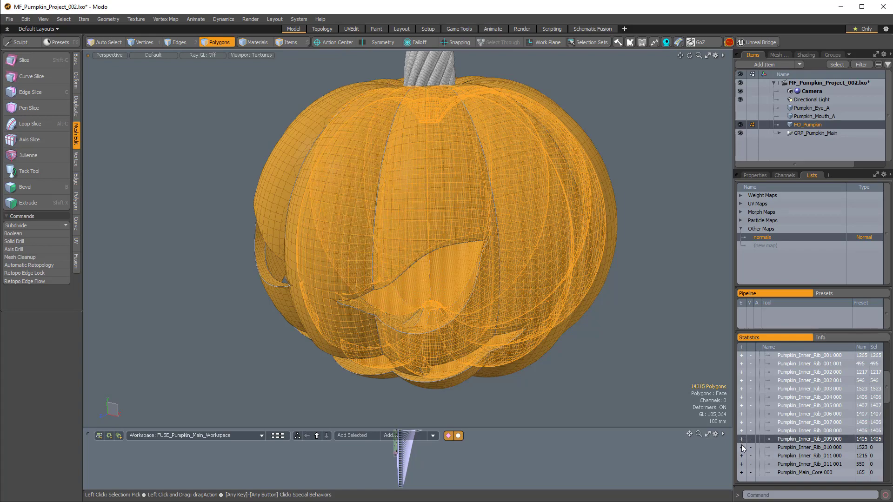
click(741, 447)
scroll(760, 425, down, 1)
click(741, 431)
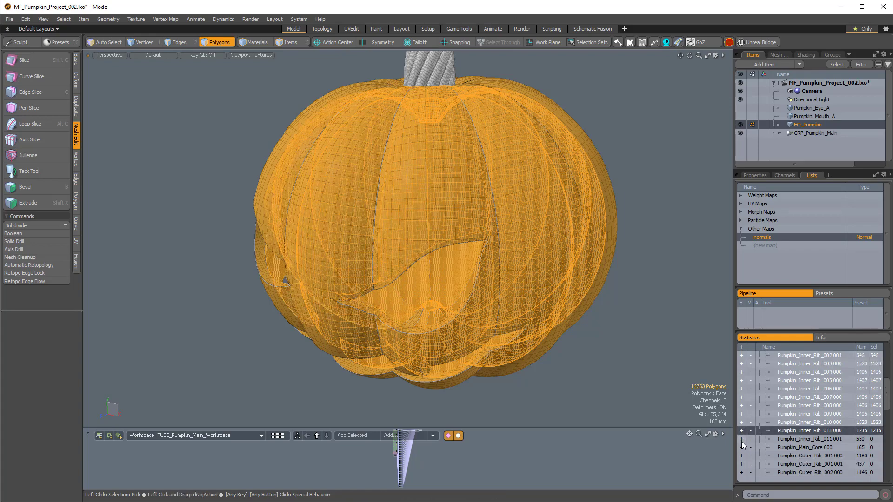
click(741, 439)
Step: Assign the selected inner polygons a material named Pumpkin_Inside with color 0.82, 0.54, 0.0, and clear the selection
alt+drag(576, 320, 558, 235)
scroll(467, 229, down, 2)
key(m)
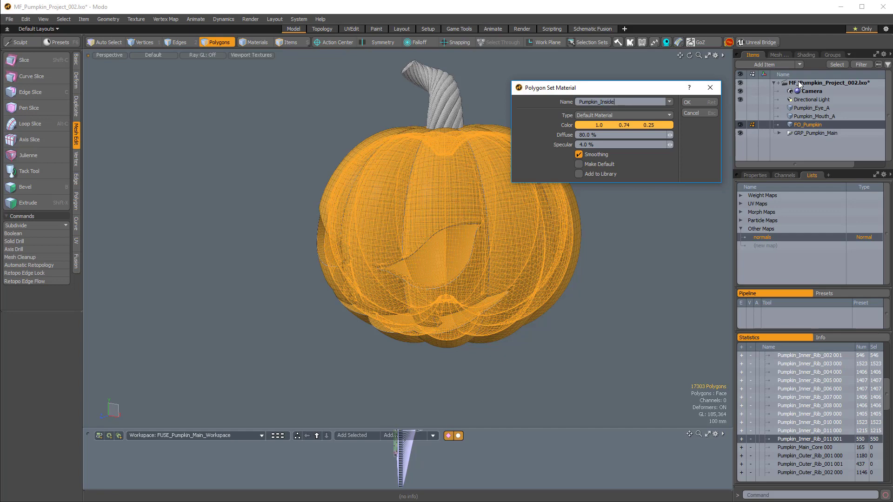
click(635, 125)
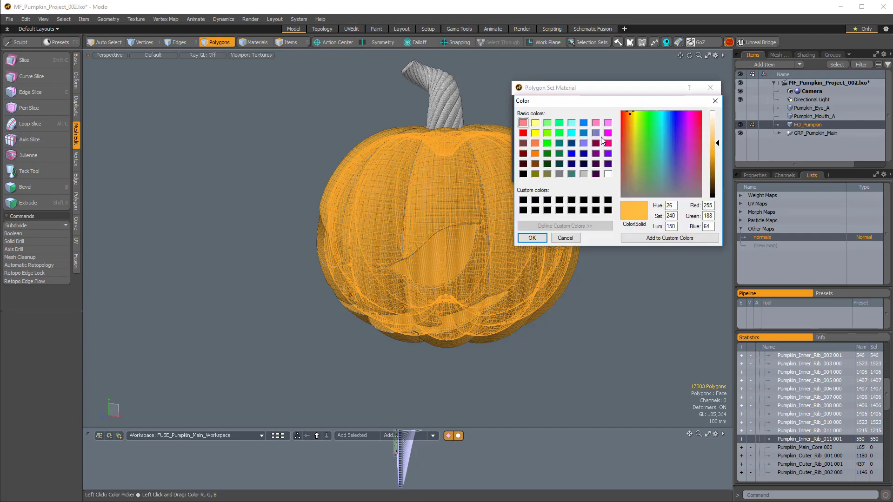
click(565, 238)
click(691, 107)
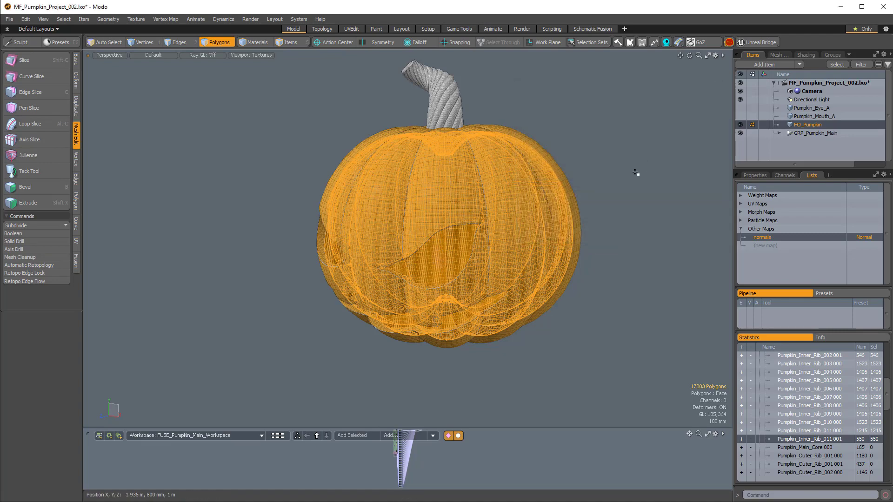
click(626, 241)
Step: Select all polygons of the FUSE_Pumpkin_Main Strips part
alt+drag(512, 263, 443, 303)
scroll(837, 413, up, 4)
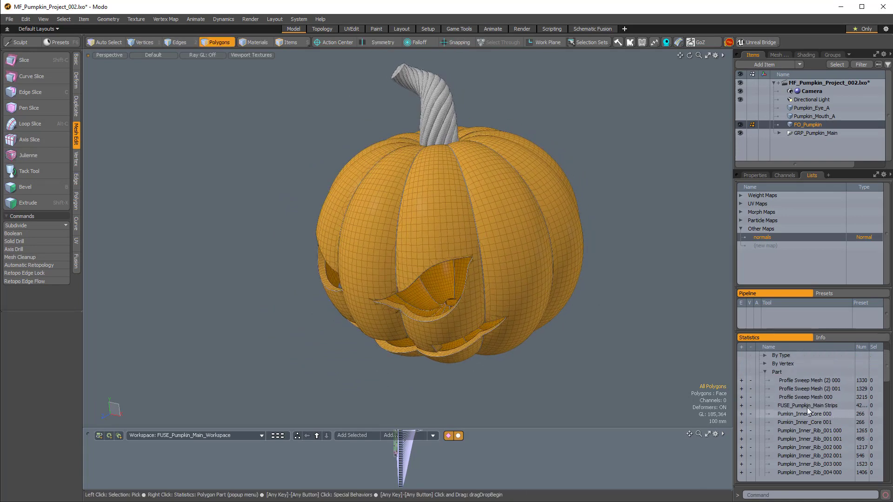
click(741, 405)
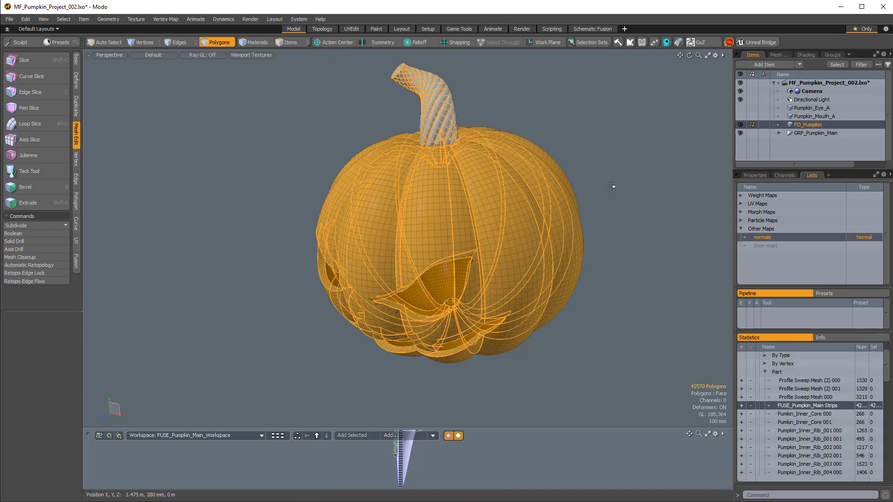
Step: Deselect the strip polygons in the grooves between the pumpkin ribs where they meet the stalk base
alt+drag(432, 260, 536, 240)
scroll(423, 284, up, 5)
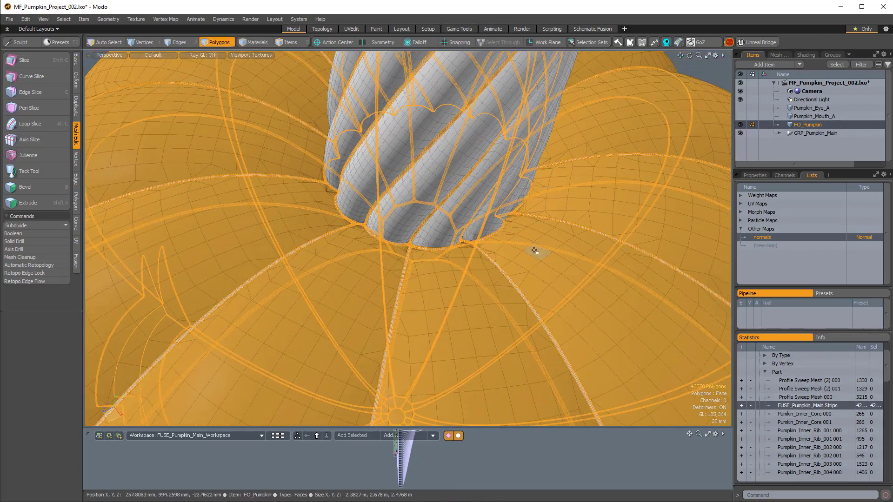
scroll(410, 256, up, 5)
scroll(409, 256, up, 5)
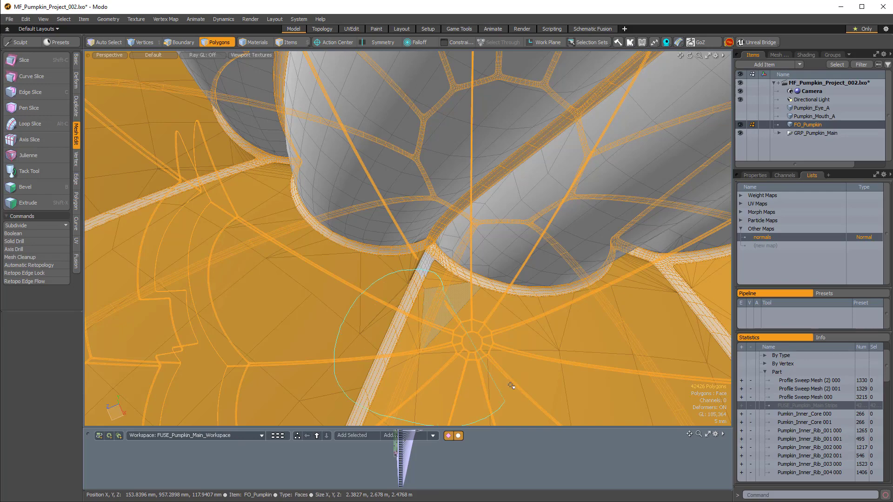
alt+drag(442, 313, 439, 195)
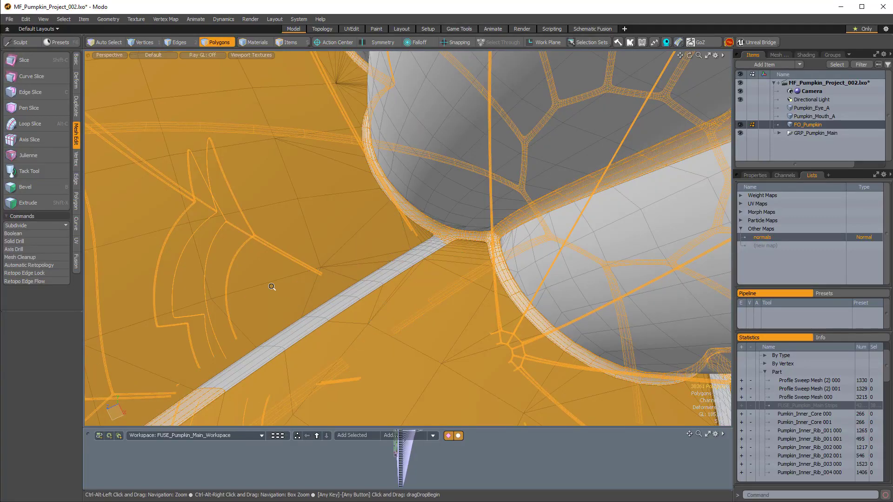
alt+drag(271, 287, 660, 214)
alt+drag(464, 260, 646, 355)
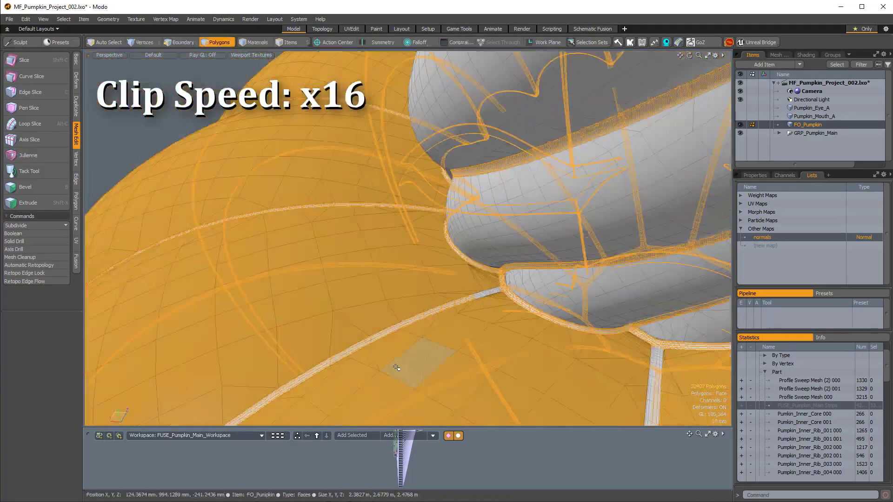
scroll(447, 298, up, 5)
mouse_move(536, 156)
right_down()
mouse_move(544, 170)
mouse_move(520, 177)
right_up()
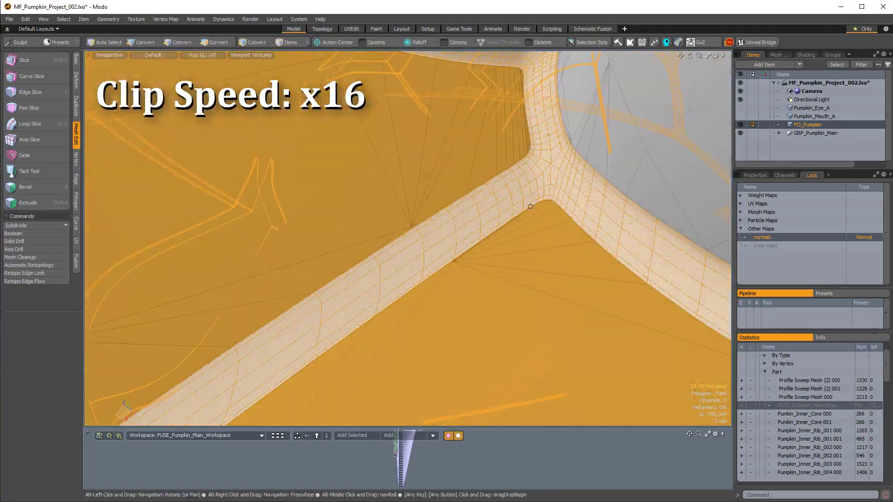
Step: Deselect the rest of the pumpkin body's strip polygons, keeping only the strips on the stalk selected
scroll(530, 209, down, 10)
mouse_move(512, 233)
alt+mouse_down()
mouse_move(442, 186)
mouse_move(511, 279)
alt+mouse_up()
mouse_move(477, 310)
ctrl+right_down()
mouse_move(530, 249)
mouse_move(484, 298)
ctrl+right_up()
scroll(512, 246, down, 5)
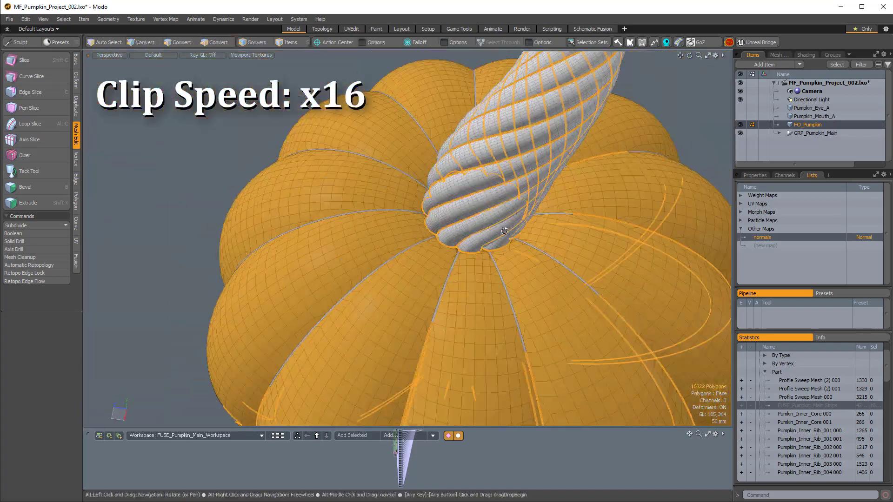
mouse_move(558, 247)
alt+mouse_down()
mouse_move(634, 243)
mouse_move(558, 209)
alt+mouse_up()
scroll(511, 209, down, 5)
alt+drag(534, 261, 478, 239)
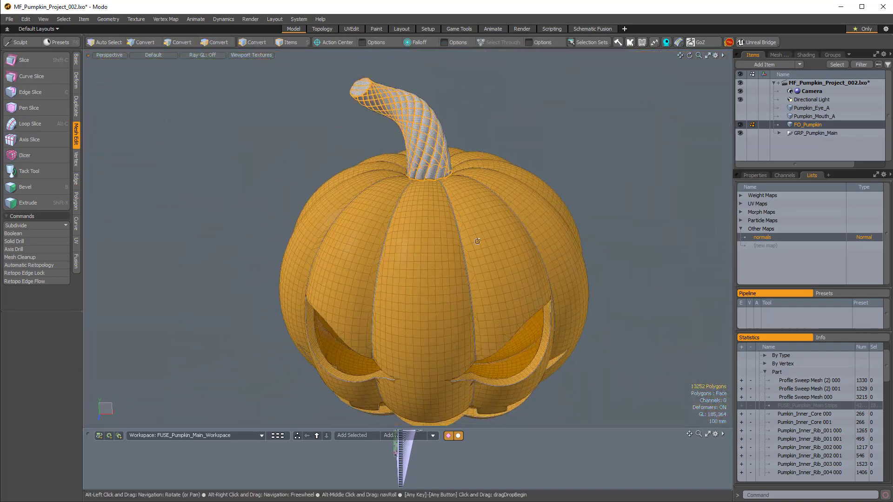
scroll(493, 205, up, 5)
alt+shift+drag(506, 163, 447, 176)
scroll(502, 226, down, 2)
scroll(467, 211, down, 3)
scroll(488, 222, up, 5)
scroll(487, 223, down, 2)
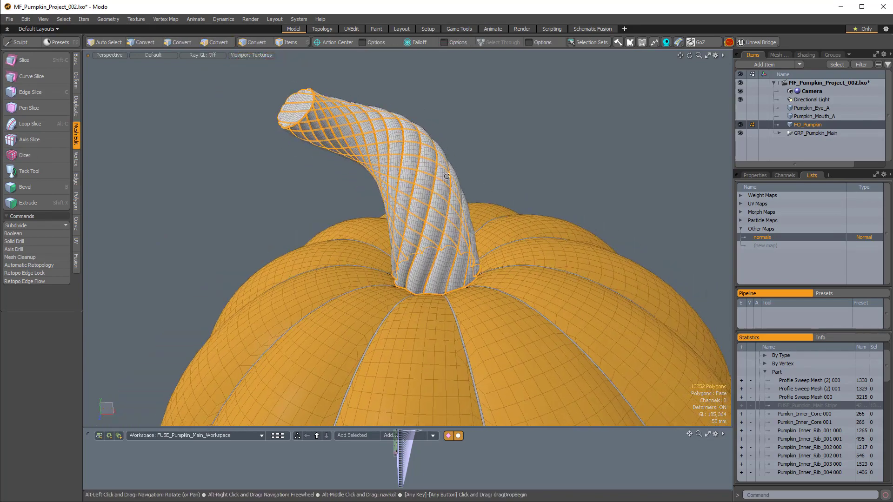
alt+drag(440, 224, 518, 253)
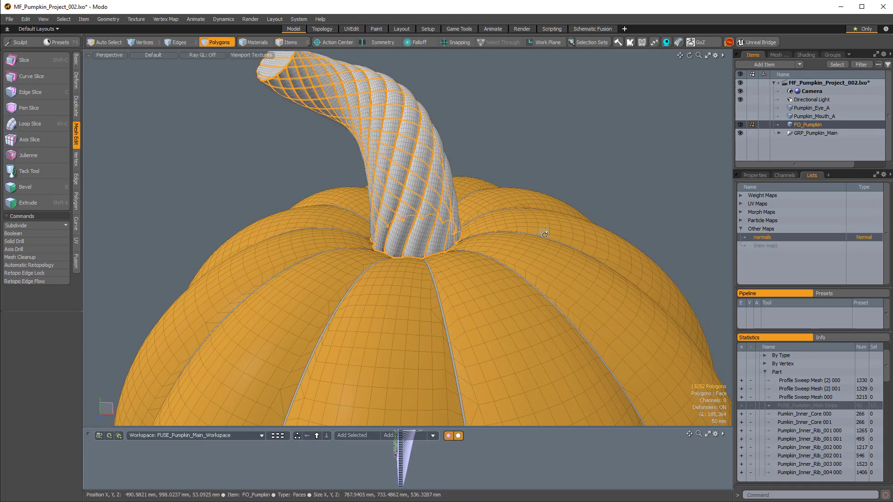
Step: Assign the selected stalk strips a material named Stalk_Strips with color 0.31, 0.61, 0.0, and clear the selection
key(m)
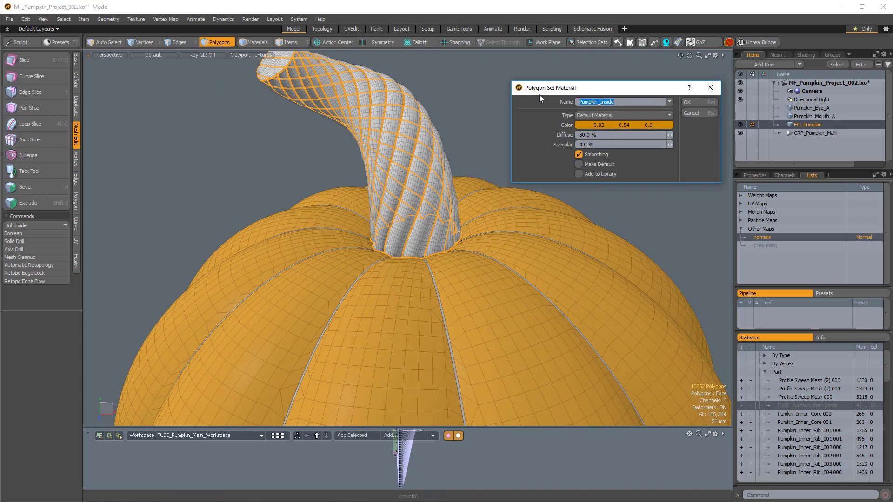
text(Stalk_Strips)
click(611, 123)
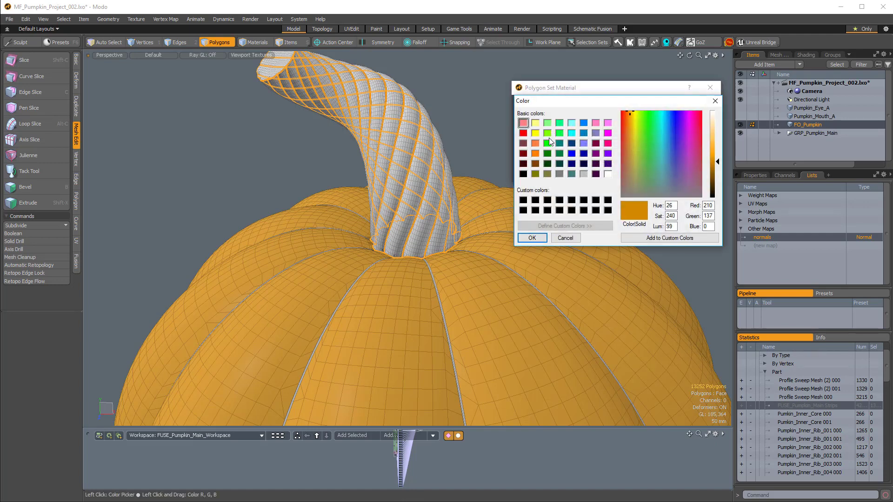
click(547, 153)
click(642, 111)
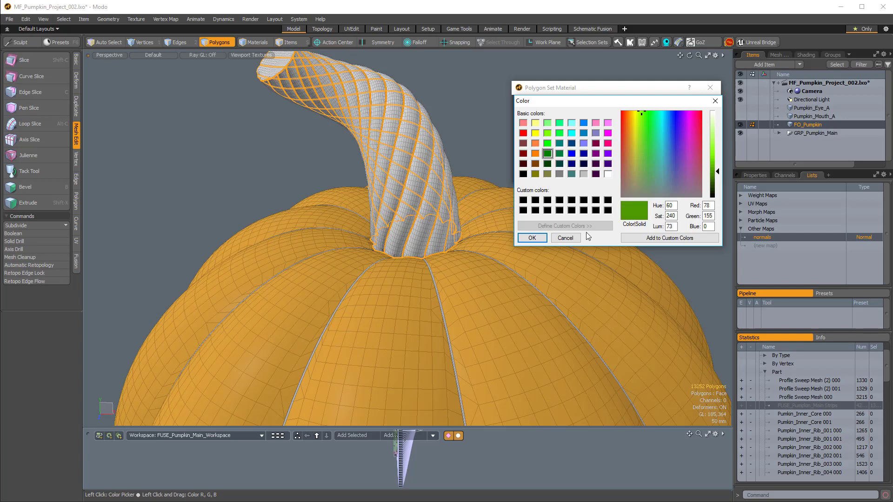
click(537, 240)
click(689, 98)
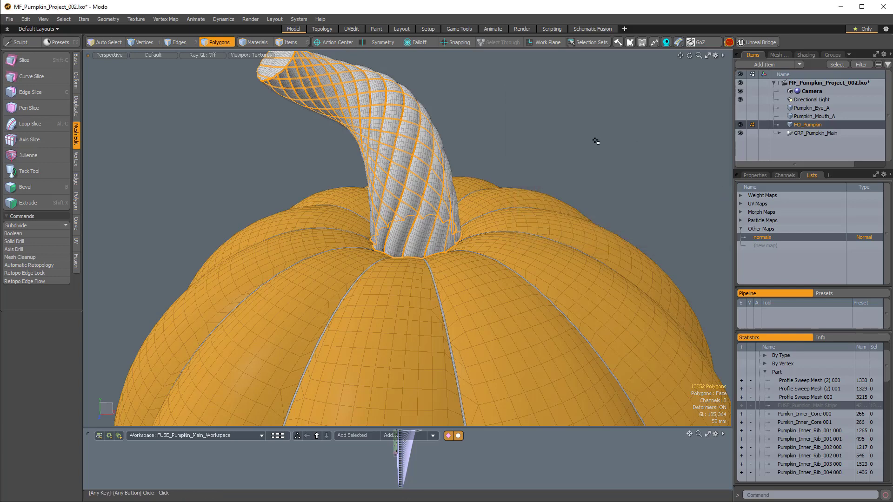
click(521, 136)
Step: Select the polygons of the stalk parts Stalk_Geo_Profile_001 through Stalk_Geo_Profile_006
alt+drag(554, 149, 488, 232)
mouse_move(475, 297)
ctrl+alt+mouse_down()
mouse_move(535, 316)
mouse_move(467, 305)
ctrl+alt+mouse_up()
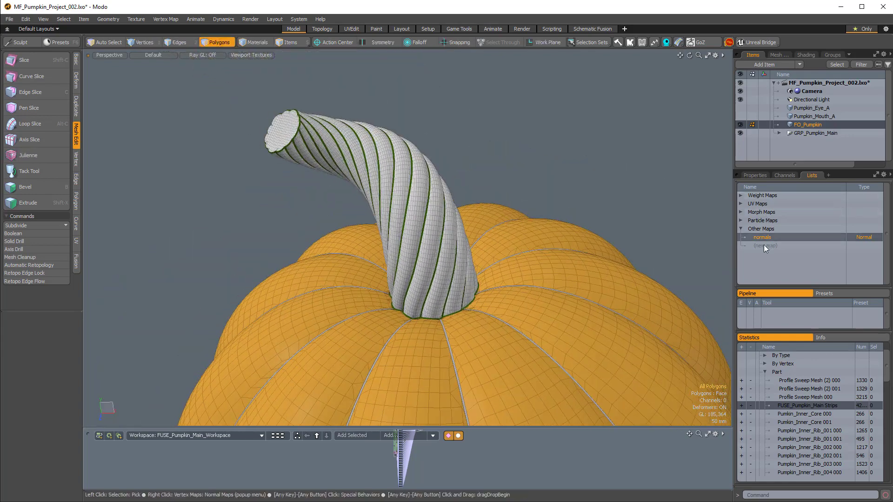
scroll(790, 420, down, 5)
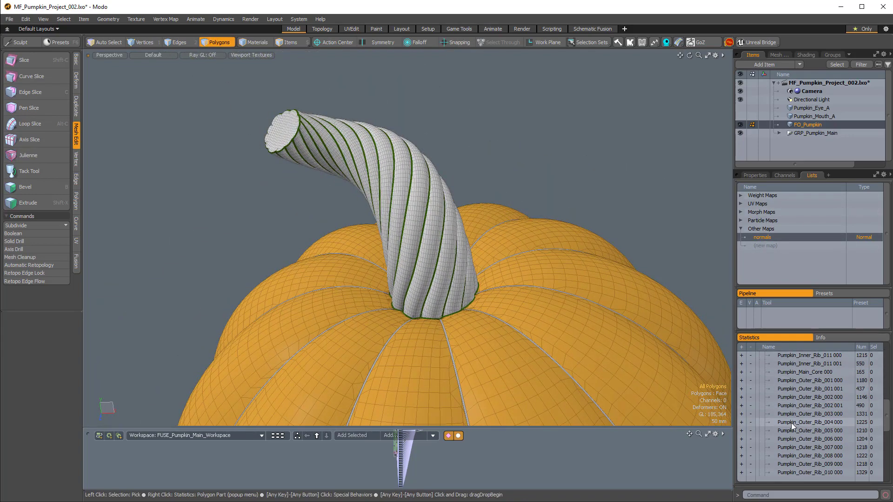
scroll(791, 423, down, 5)
click(741, 372)
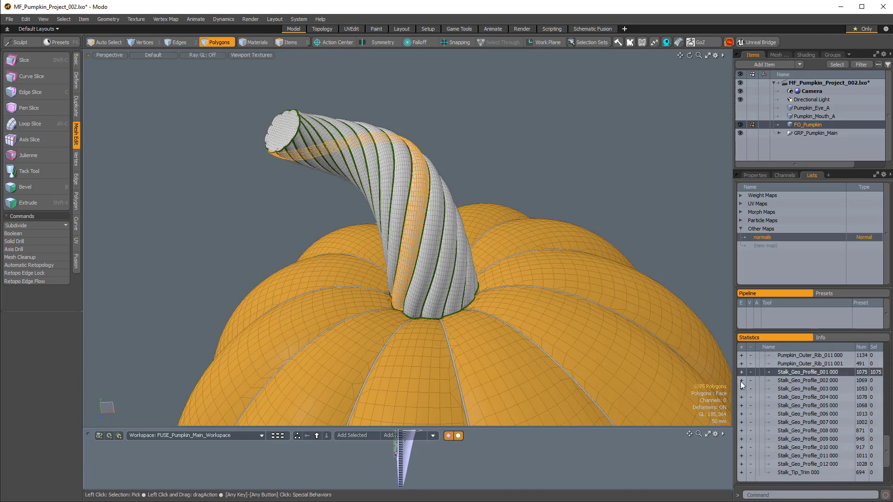
click(741, 380)
click(741, 389)
click(741, 397)
click(741, 405)
click(741, 414)
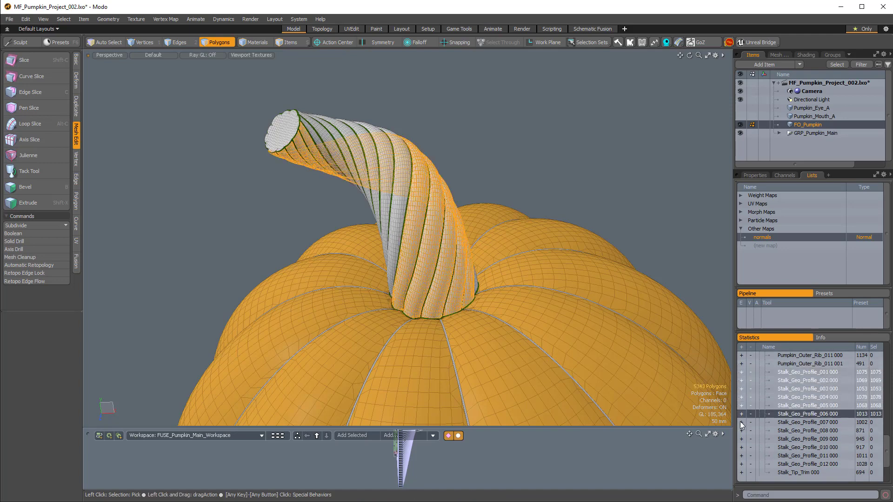
Step: Add Stalk_Geo_Profile_007 through Stalk_Geo_Profile_012 and Stalk_Tip_Trim 000 to the polygon selection
click(741, 422)
click(741, 430)
click(741, 439)
click(741, 447)
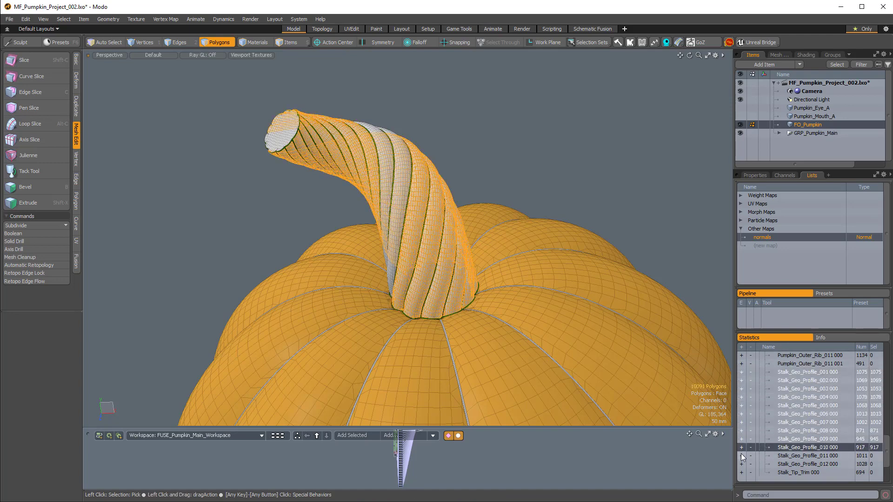
click(741, 455)
click(740, 464)
click(741, 472)
Step: Assign the selected stalk polygons a material named Stalk with color 0.42, 0.84, 0.0, and clear the selection
alt+drag(534, 214, 534, 192)
key(m)
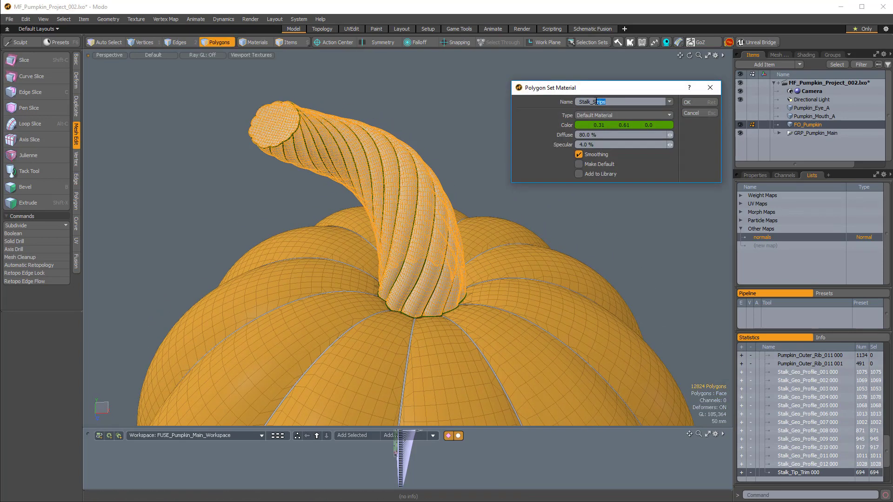
click(609, 124)
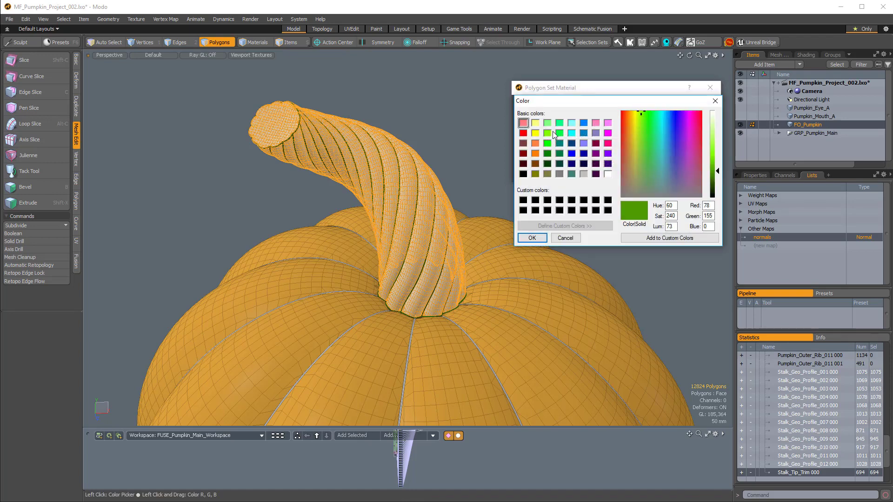
click(713, 163)
click(532, 238)
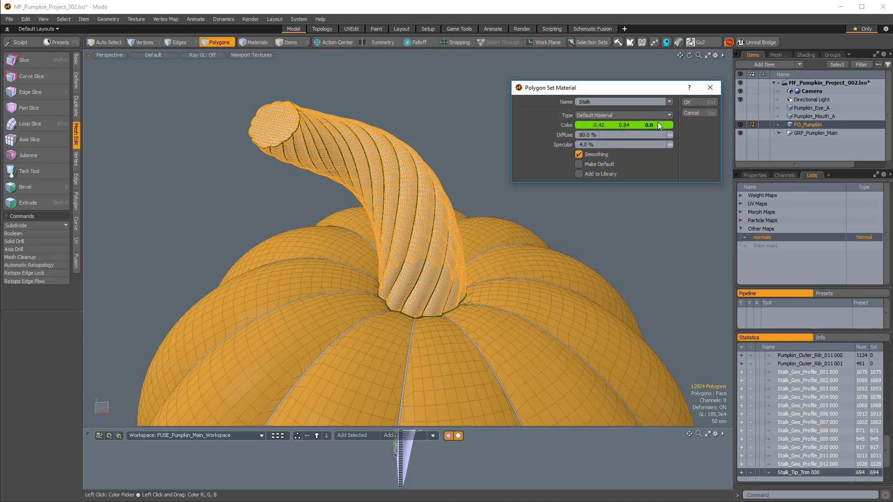
click(698, 106)
click(500, 152)
Step: Inspect the stalk's green materials from several angles and switch to material selection mode
ctrl+alt+drag(496, 154, 439, 239)
alt+shift+drag(439, 239, 409, 160)
alt+drag(410, 161, 519, 205)
alt+drag(519, 204, 468, 190)
alt+drag(467, 189, 415, 173)
alt+drag(415, 173, 398, 155)
mouse_move(405, 222)
alt+mouse_down()
mouse_move(398, 209)
mouse_move(401, 217)
alt+mouse_up()
ctrl+alt+drag(401, 217, 432, 183)
key(4)
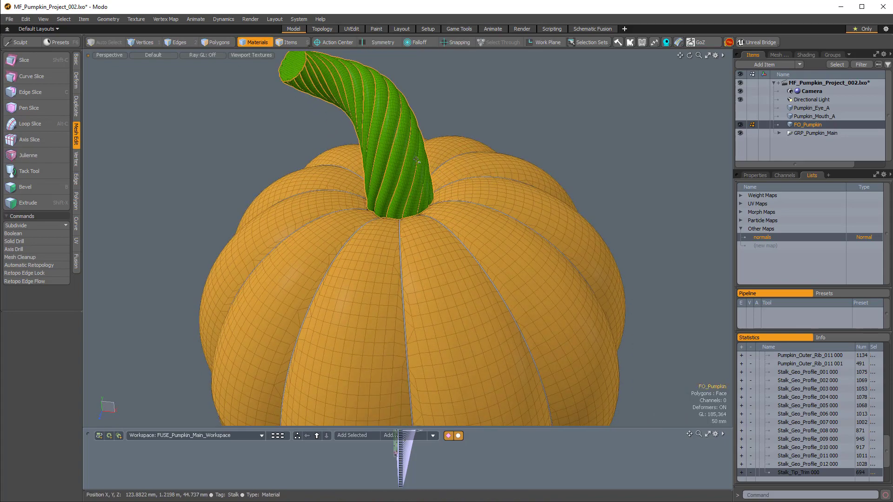
Step: Convert the stalk material selection to polygons, examine the stalk's base up close and return to material selection mode
mouse_move(402, 162)
ctrl+alt+mouse_down()
mouse_move(425, 176)
mouse_move(409, 178)
ctrl+alt+mouse_up()
ctrl+alt+drag(409, 178, 418, 165)
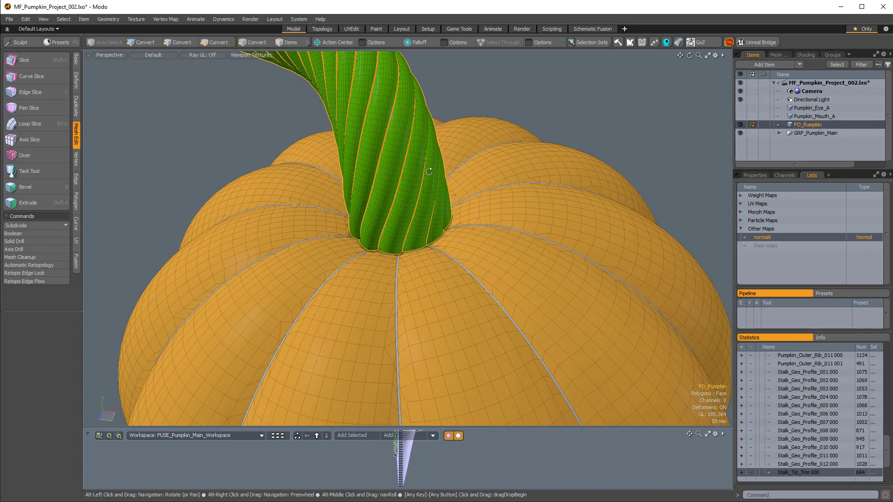
key(alt+3)
ctrl+alt+drag(408, 219, 423, 288)
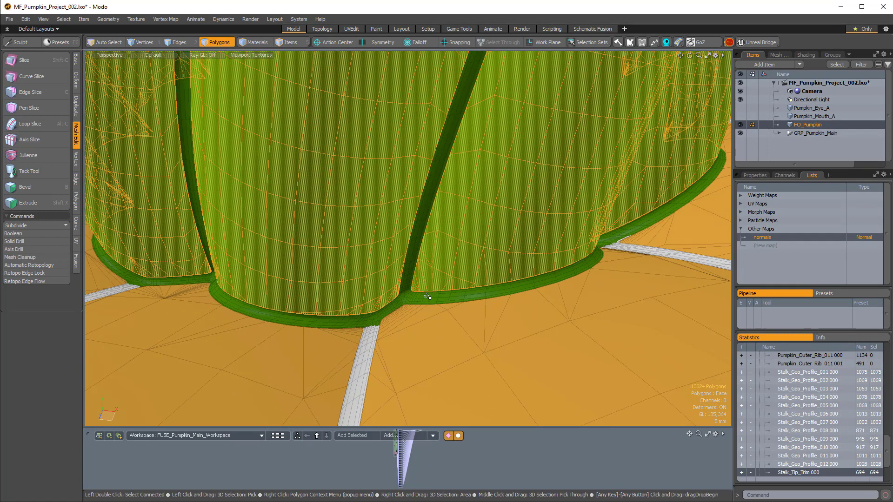
key(4)
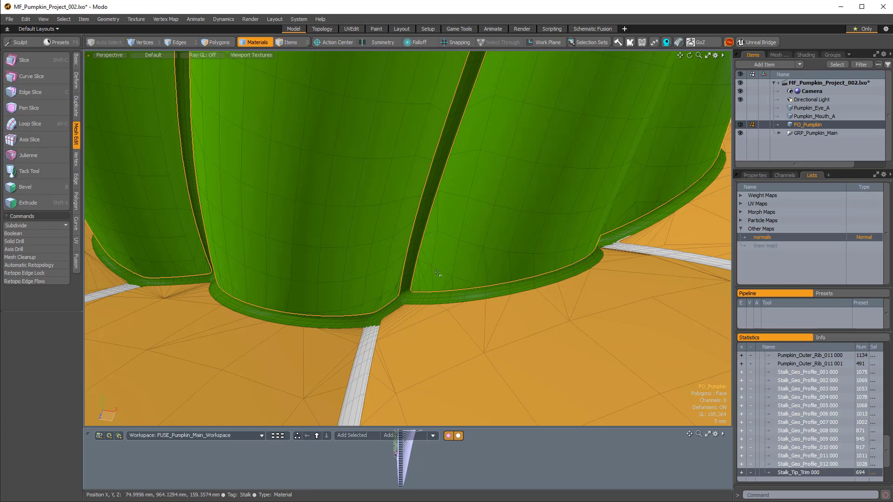
Step: Switch back to polygon selection and invert it so the pumpkin body is selected instead of the stalk
alt+drag(437, 298, 505, 152)
key(3)
key([)
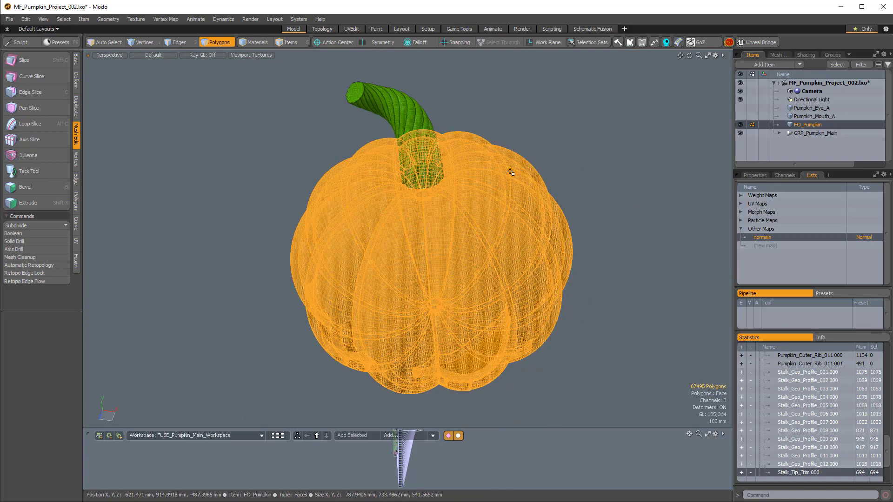
alt+drag(428, 243, 497, 149)
ctrl+alt+drag(498, 149, 494, 200)
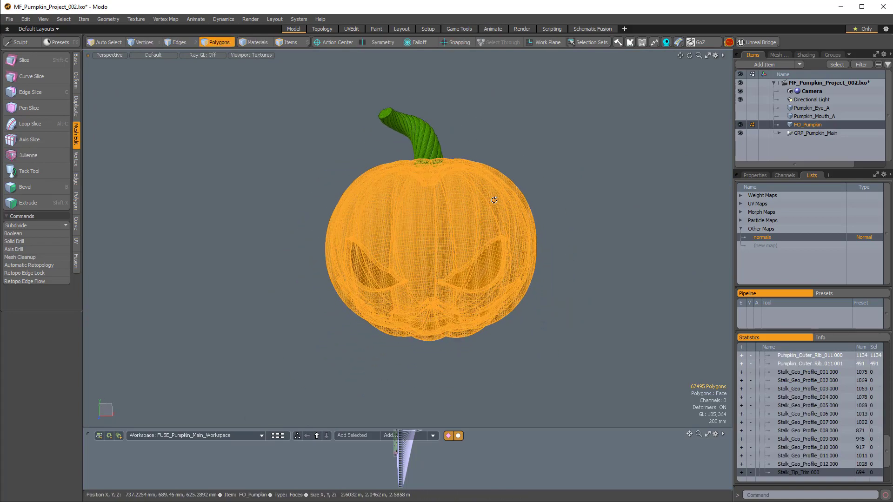
Step: Assign the existing Pumpkin_Outer_Mat material to the selected pumpkin body polygons and clear the selection
key(m)
click(670, 100)
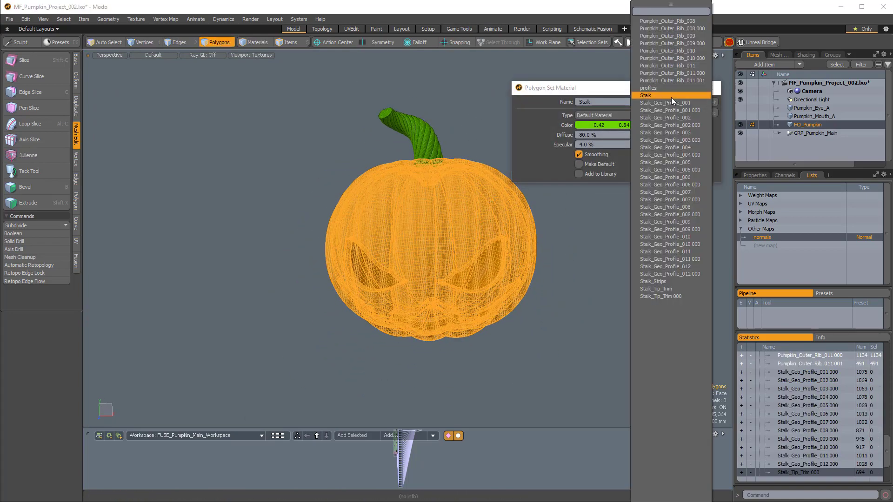
scroll(671, 104, up, 10)
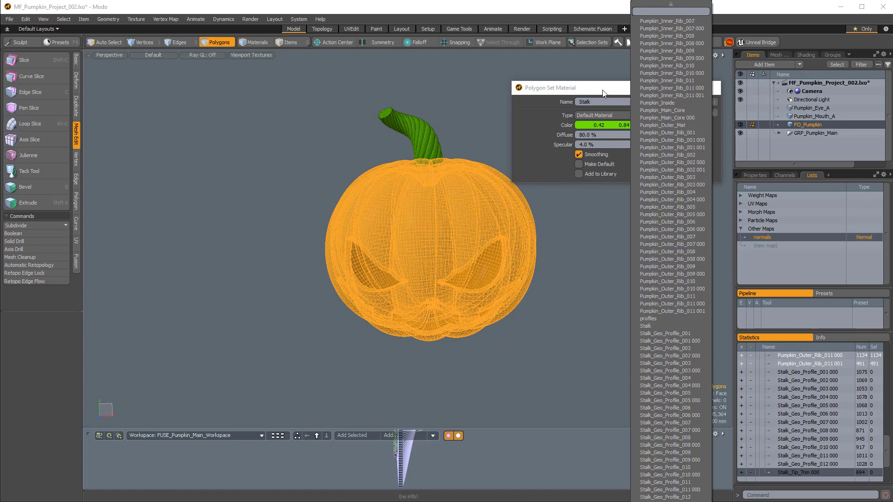
click(618, 93)
click(669, 101)
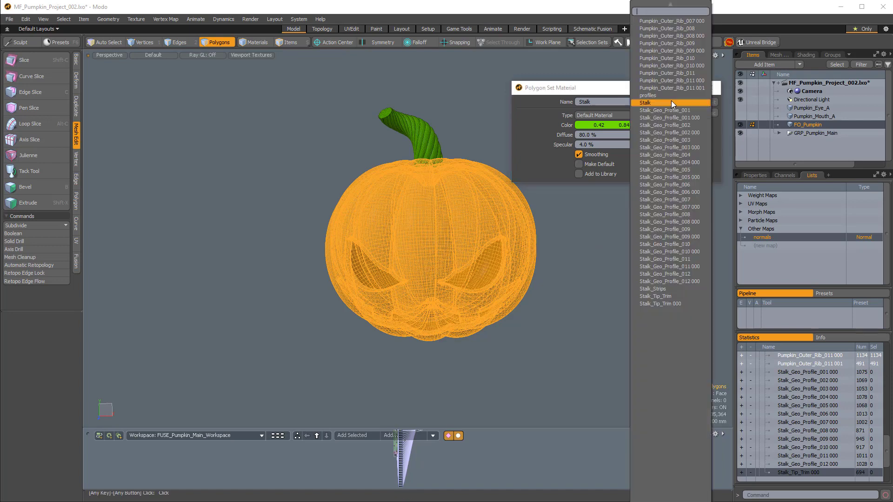
scroll(672, 200, up, 20)
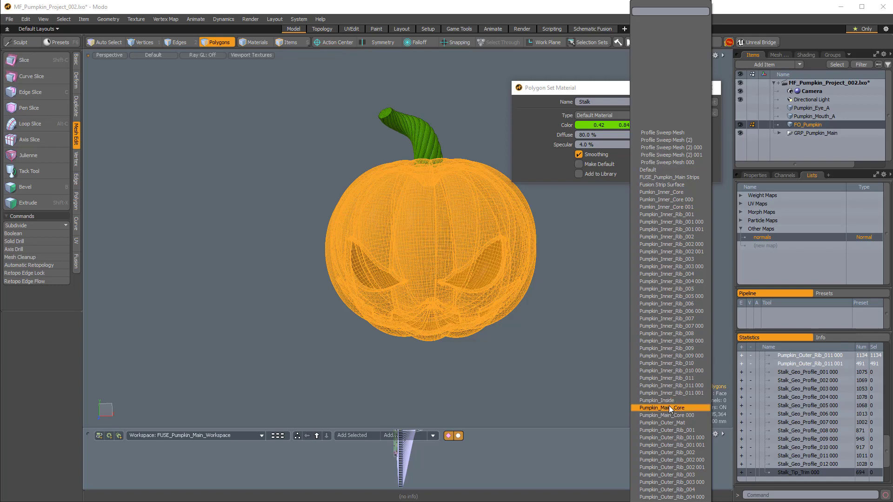
click(669, 421)
click(686, 102)
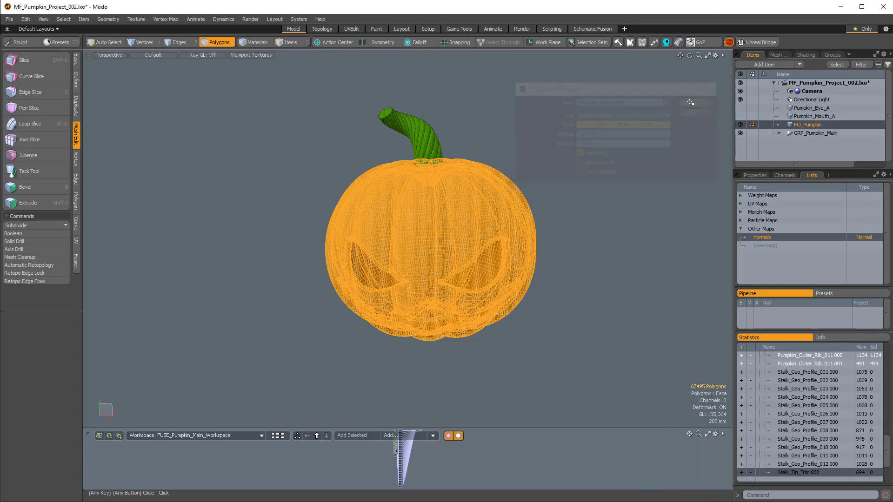
alt+drag(598, 275, 651, 200)
click(595, 255)
Step: Select the polygons of Pumkin_Inner_Core 000 and 001 and of the Pumpkin_Inner_Rib parts 001 through 004
ctrl+alt+drag(400, 258, 418, 265)
alt+shift+drag(493, 274, 539, 283)
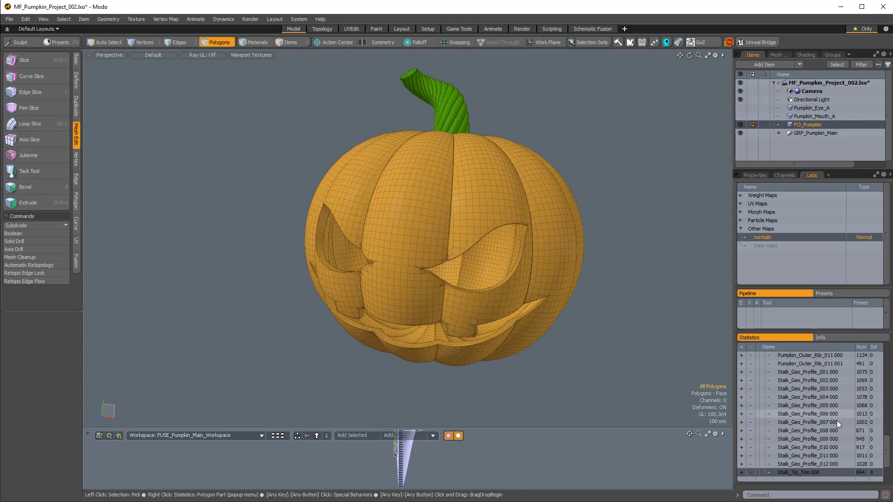
scroll(825, 425, up, 2)
scroll(794, 407, up, 12)
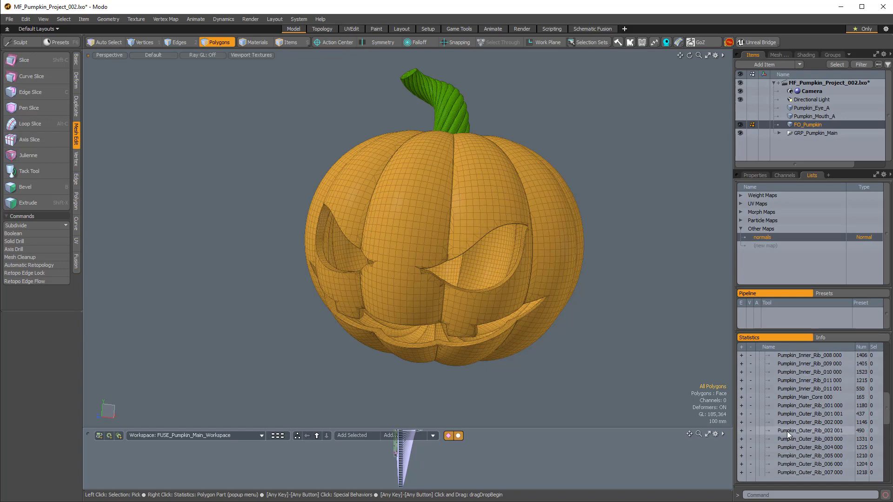
scroll(760, 408, down, 2)
click(742, 389)
click(741, 397)
click(741, 405)
scroll(741, 414, down, 1)
click(741, 423)
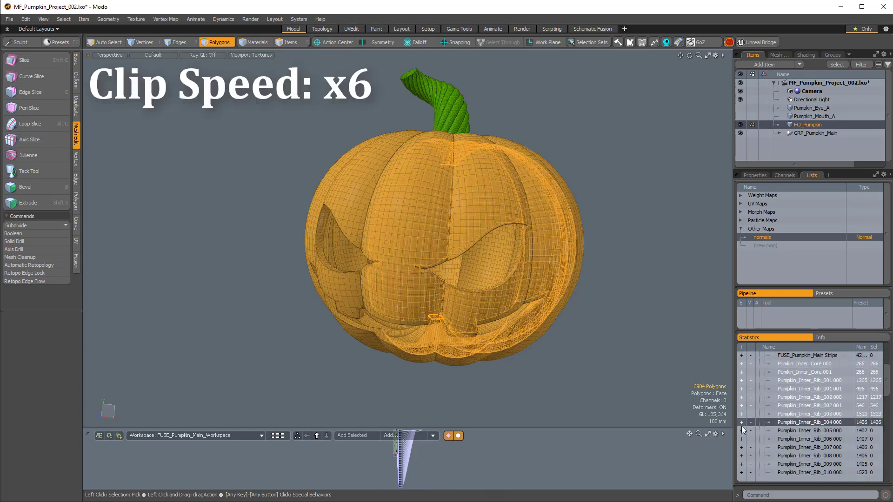
Step: Add the Pumpkin_Inner_Rib parts 005 through 011, including 011 001, to the polygon selection
click(741, 439)
click(742, 448)
click(741, 456)
click(741, 464)
alt+drag(507, 272, 530, 232)
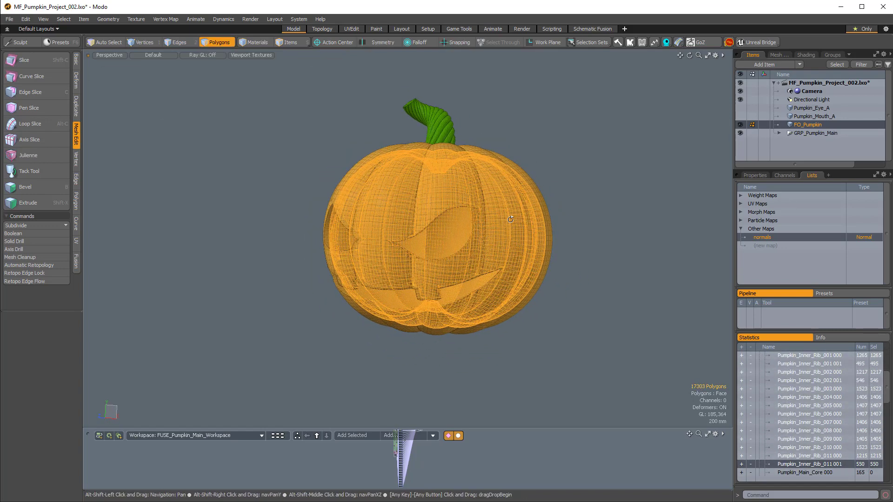
Step: Assign the existing Pumpkin_Inside material to the selected inner core and rib polygons and clear the selection
key(m)
click(669, 102)
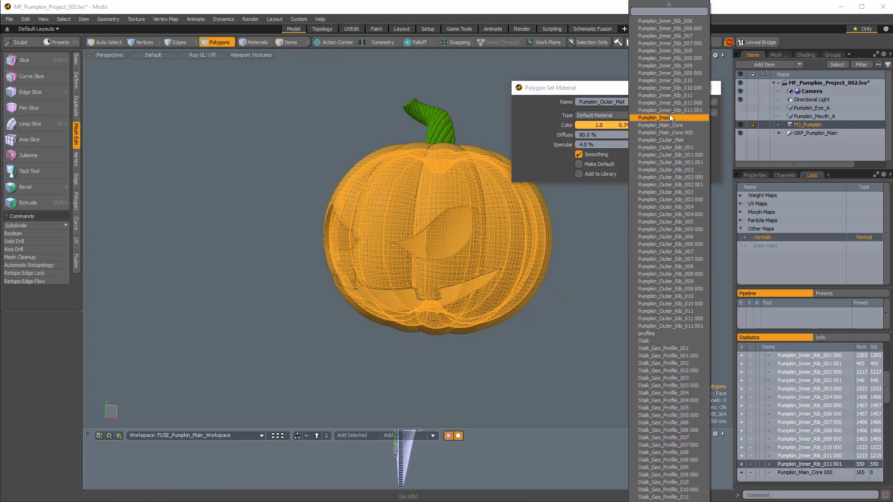
click(671, 118)
click(690, 103)
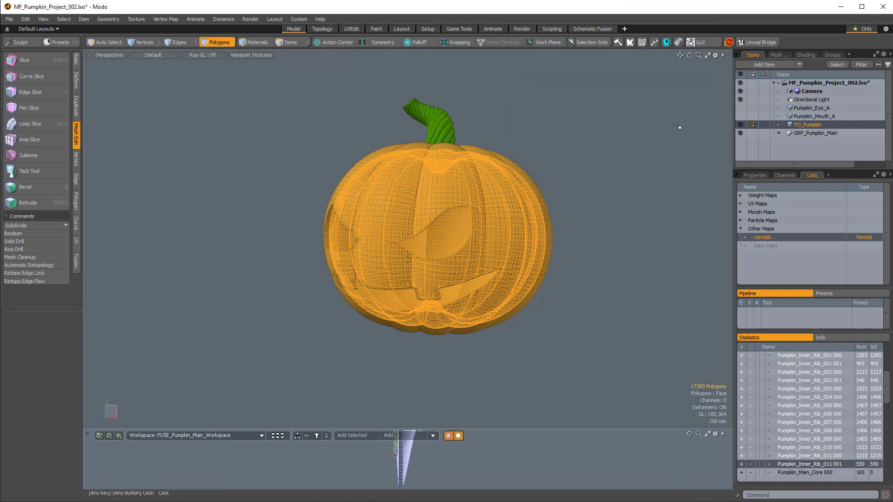
click(668, 143)
Step: Inspect the pumpkin's outer, inner and stalk materials from the front, sides, back and below
alt+drag(507, 213, 591, 231)
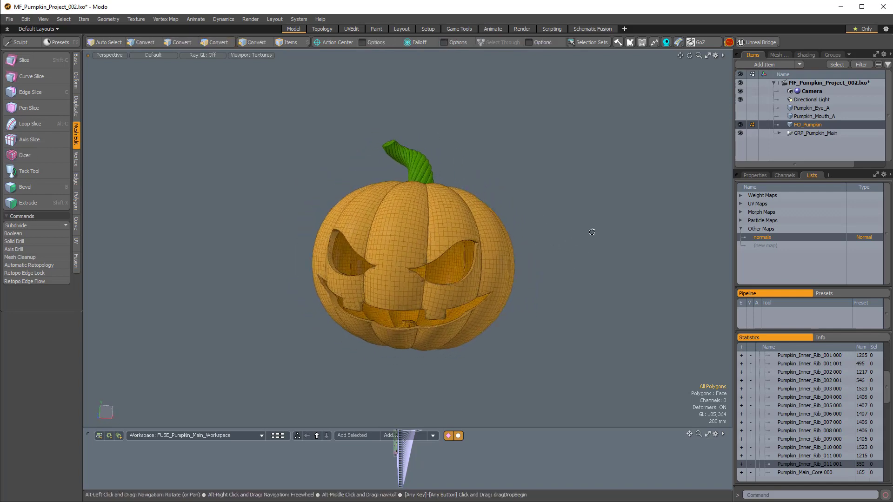
alt+drag(487, 125, 485, 269)
alt+drag(340, 221, 357, 316)
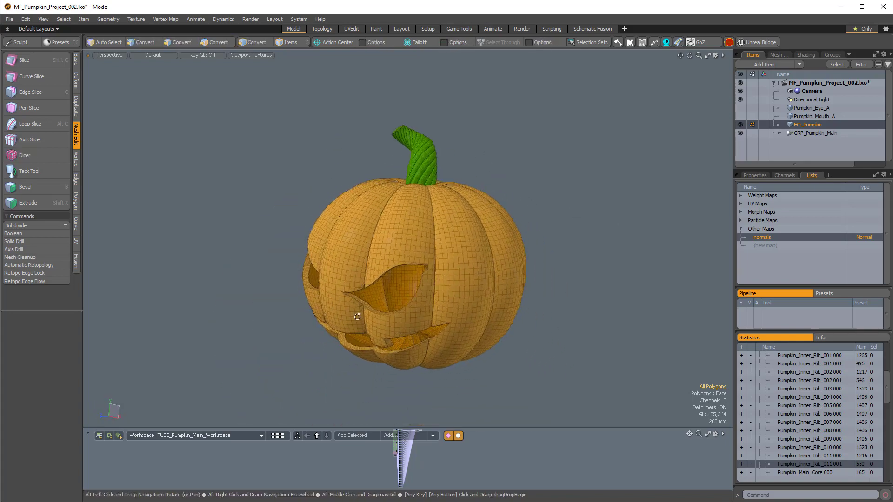
alt+drag(405, 203, 414, 216)
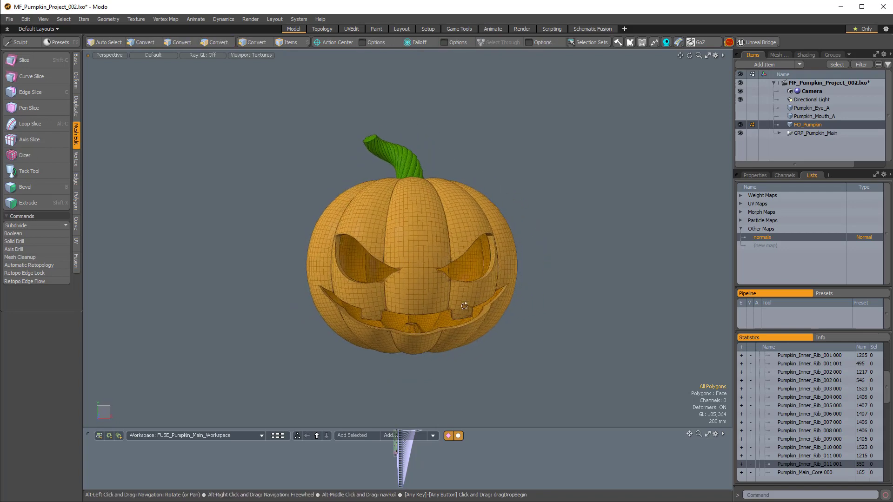
alt+drag(317, 281, 525, 257)
alt+drag(404, 234, 539, 249)
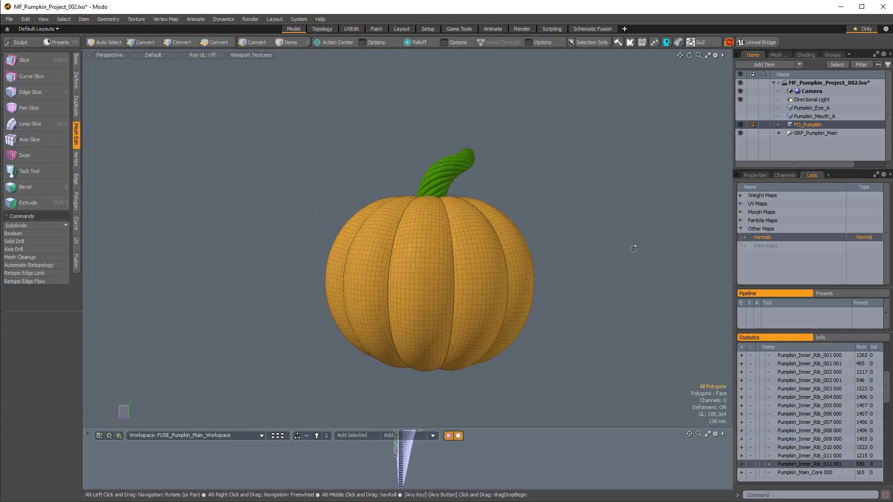
alt+drag(413, 238, 457, 127)
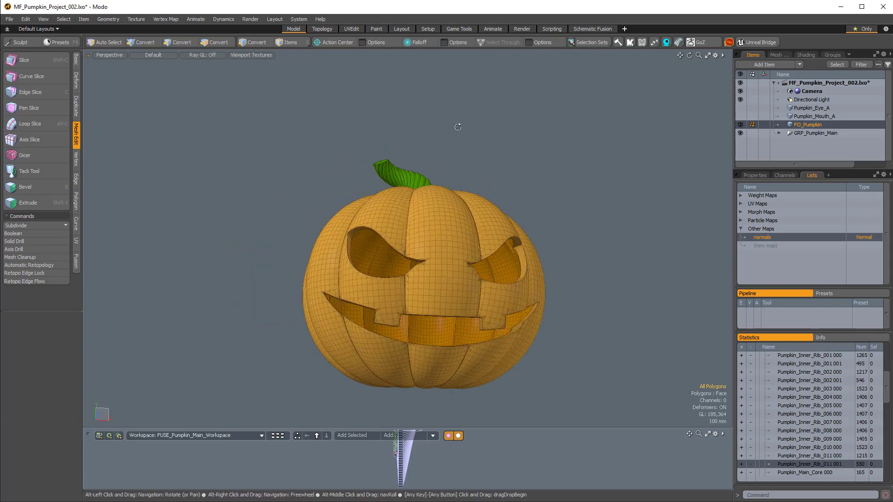